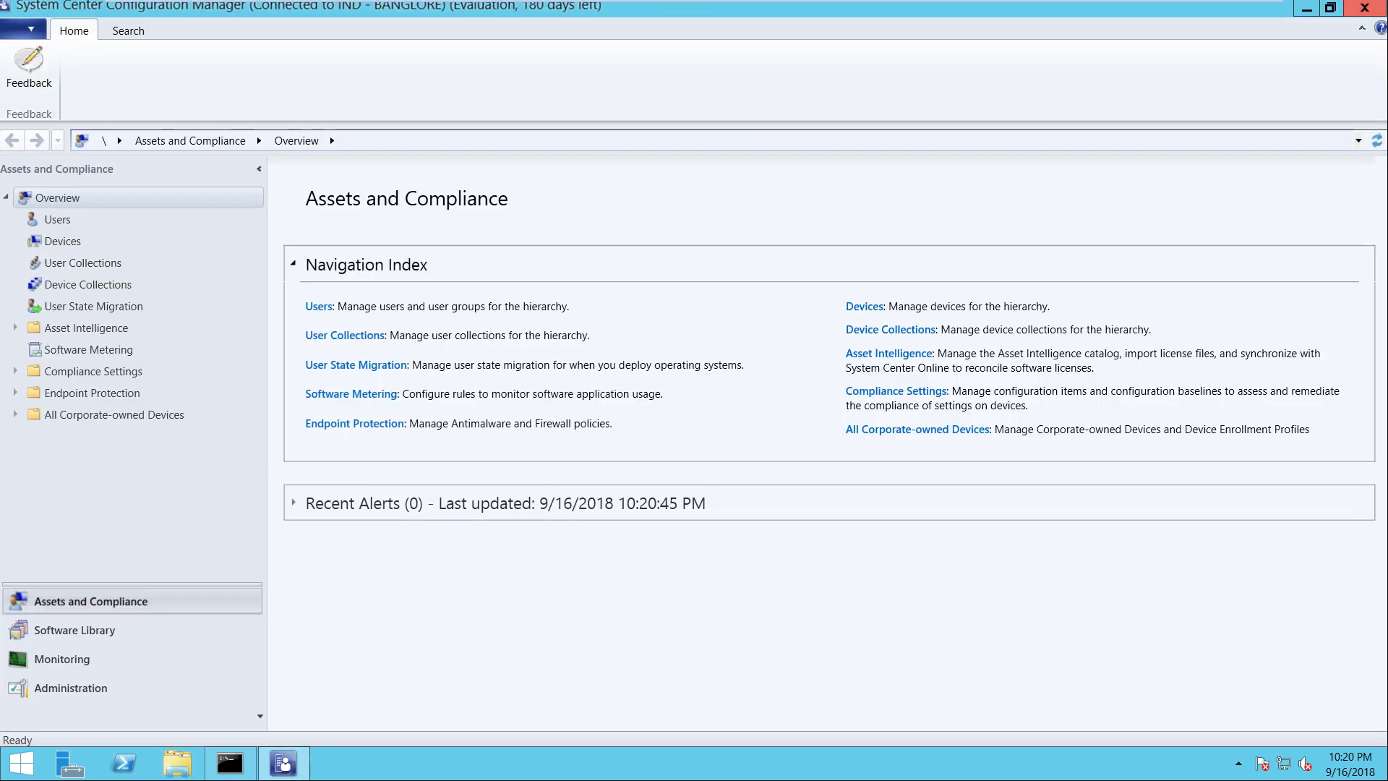
View Device Collections and the Software Library, then minimize the console to show the Configure OSD slide
{"action": "left_click", "coordinate": [88, 284]}
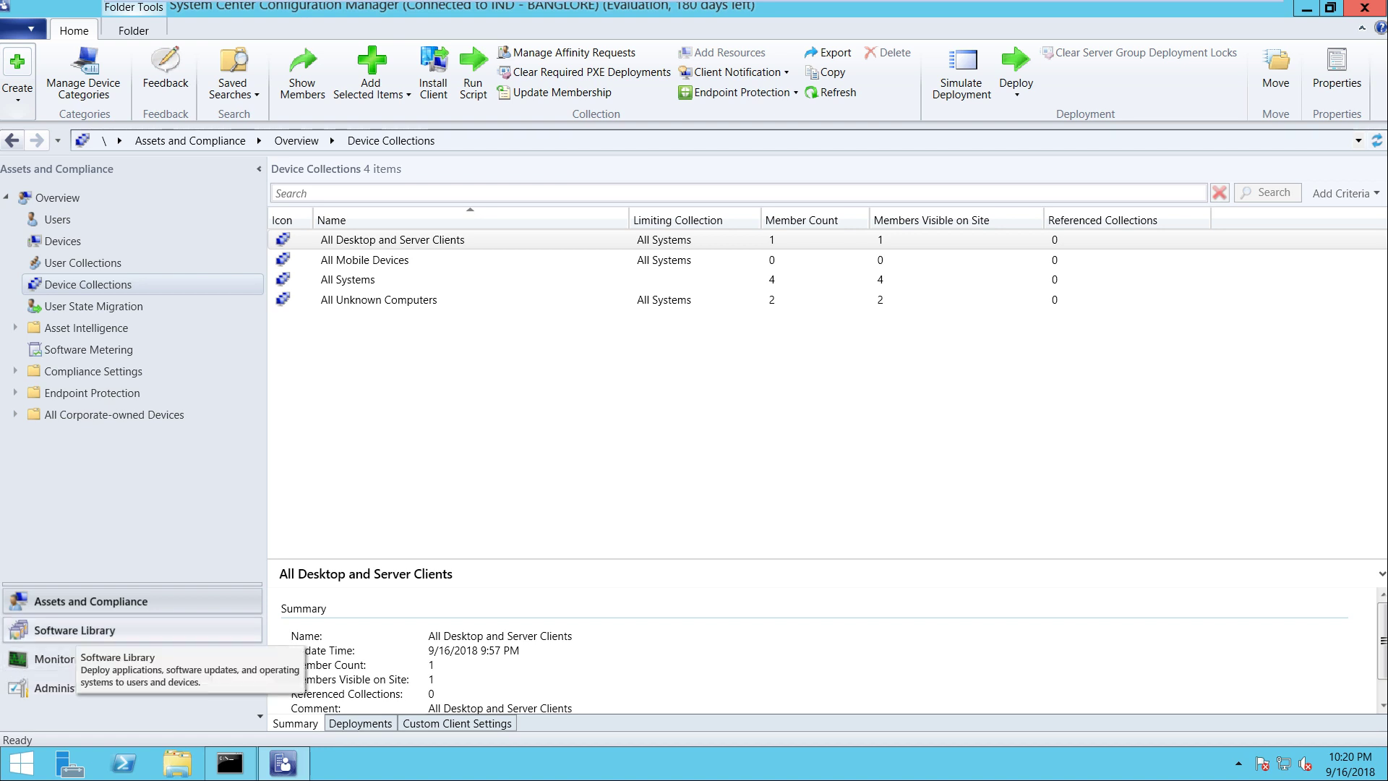
{"action": "left_click", "coordinate": [74, 630]}
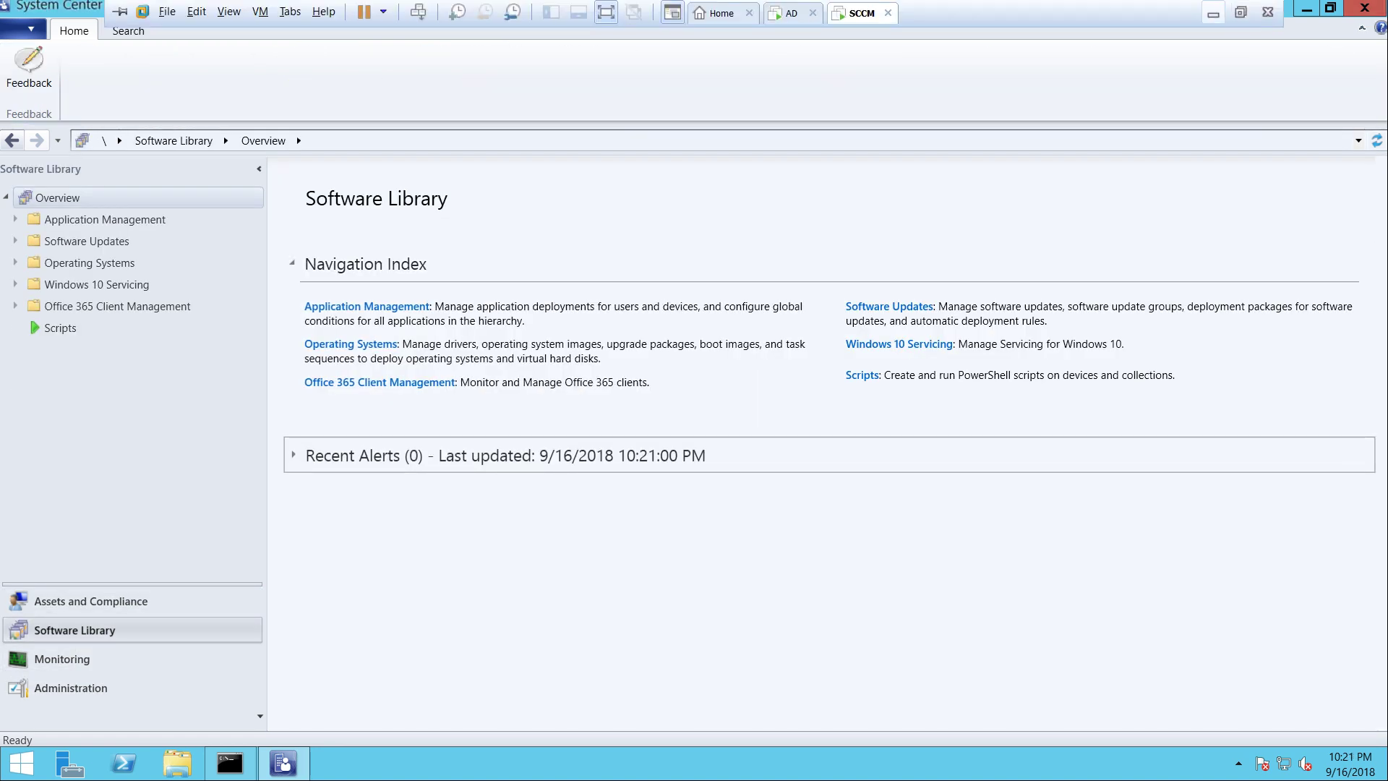
{"action": "left_click", "coordinate": [1212, 14]}
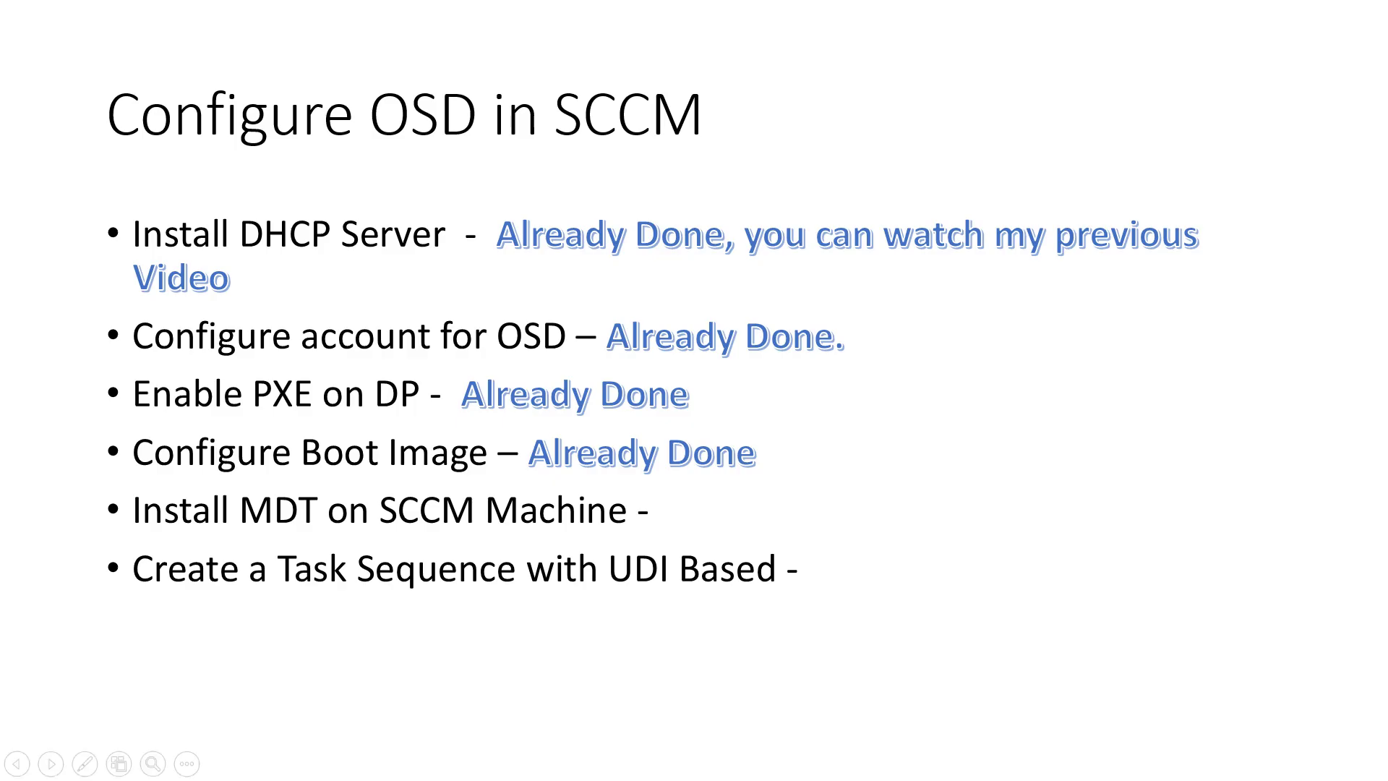
Copy MicrosoftDeploymentToolkit_x64.msi from Downloads and return to the SCCM server console
{"action": "key", "text": "super+d"}
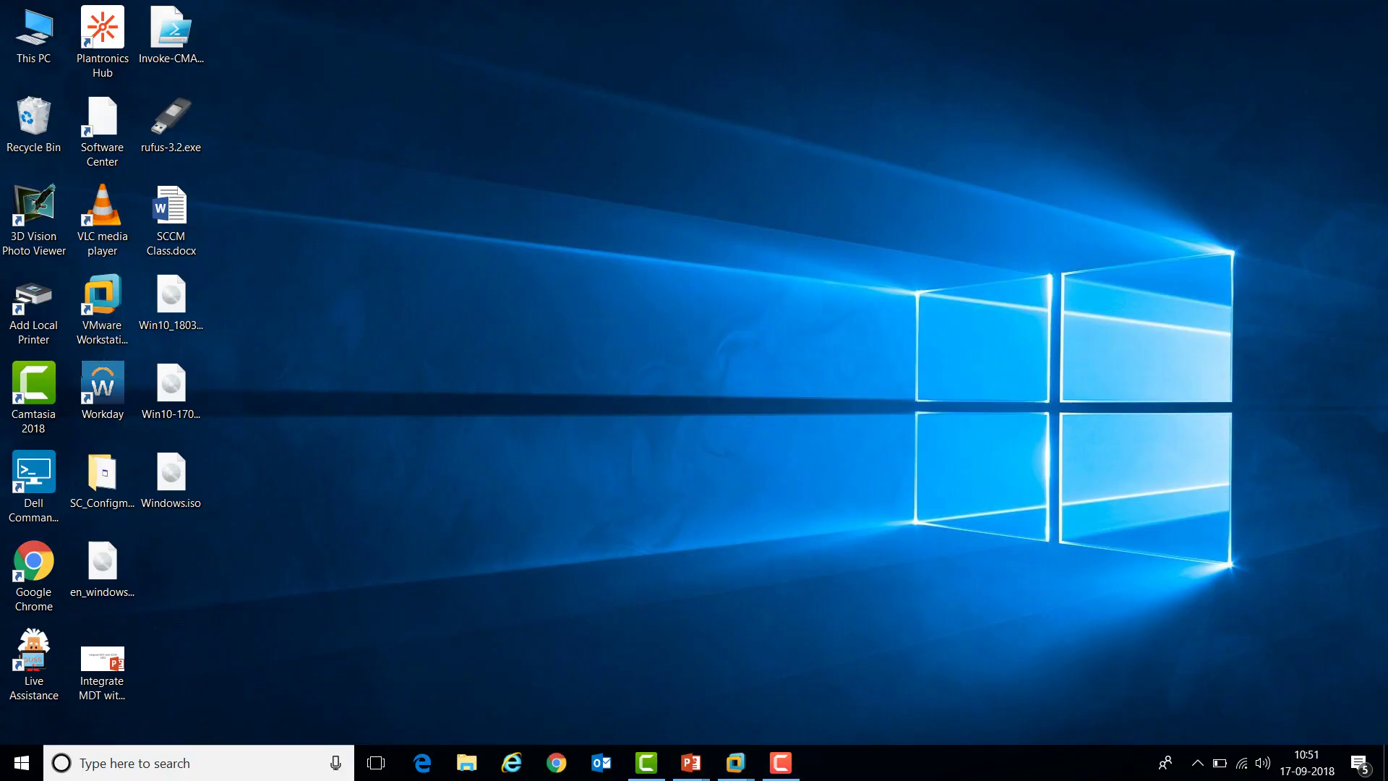
{"action": "key", "text": "super+e"}
{"action": "left_click", "coordinate": [73, 144]}
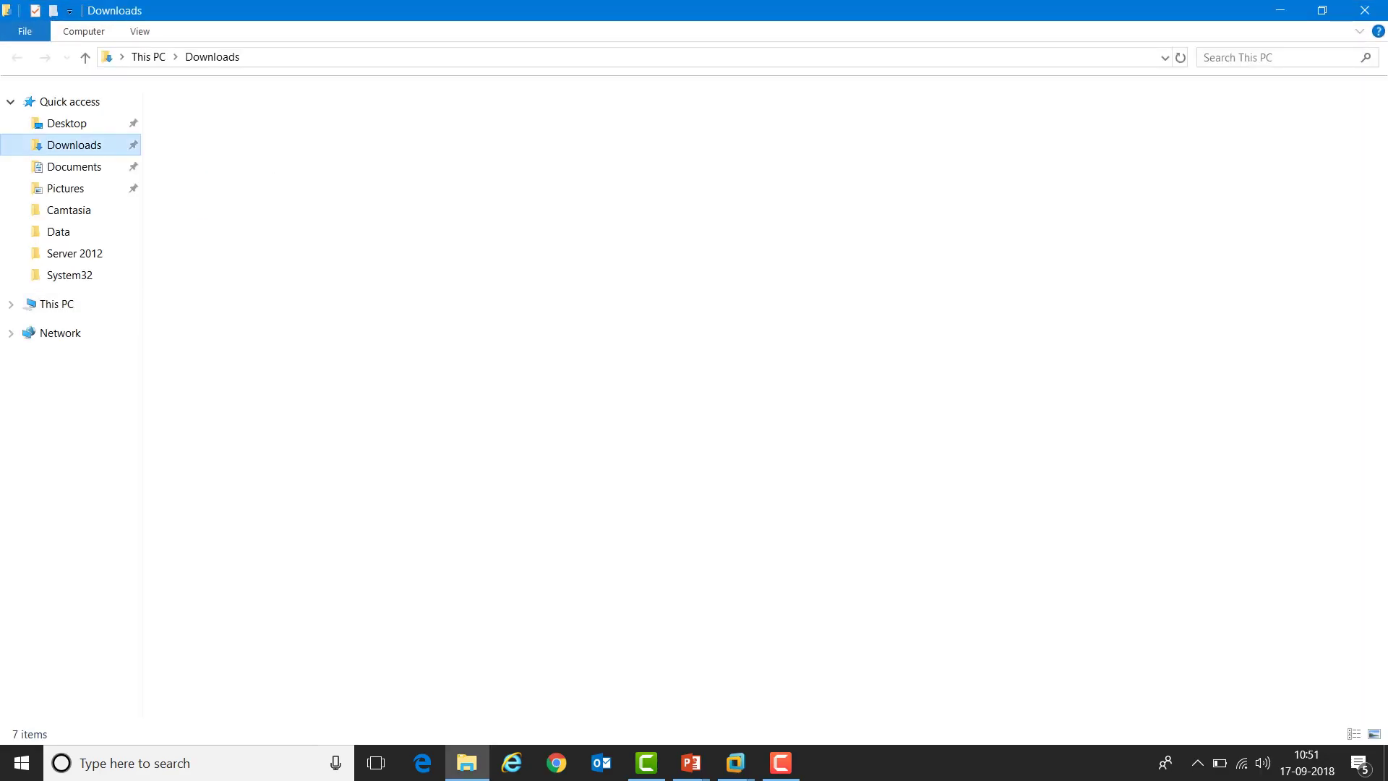
{"action": "right_click", "coordinate": [225, 197]}
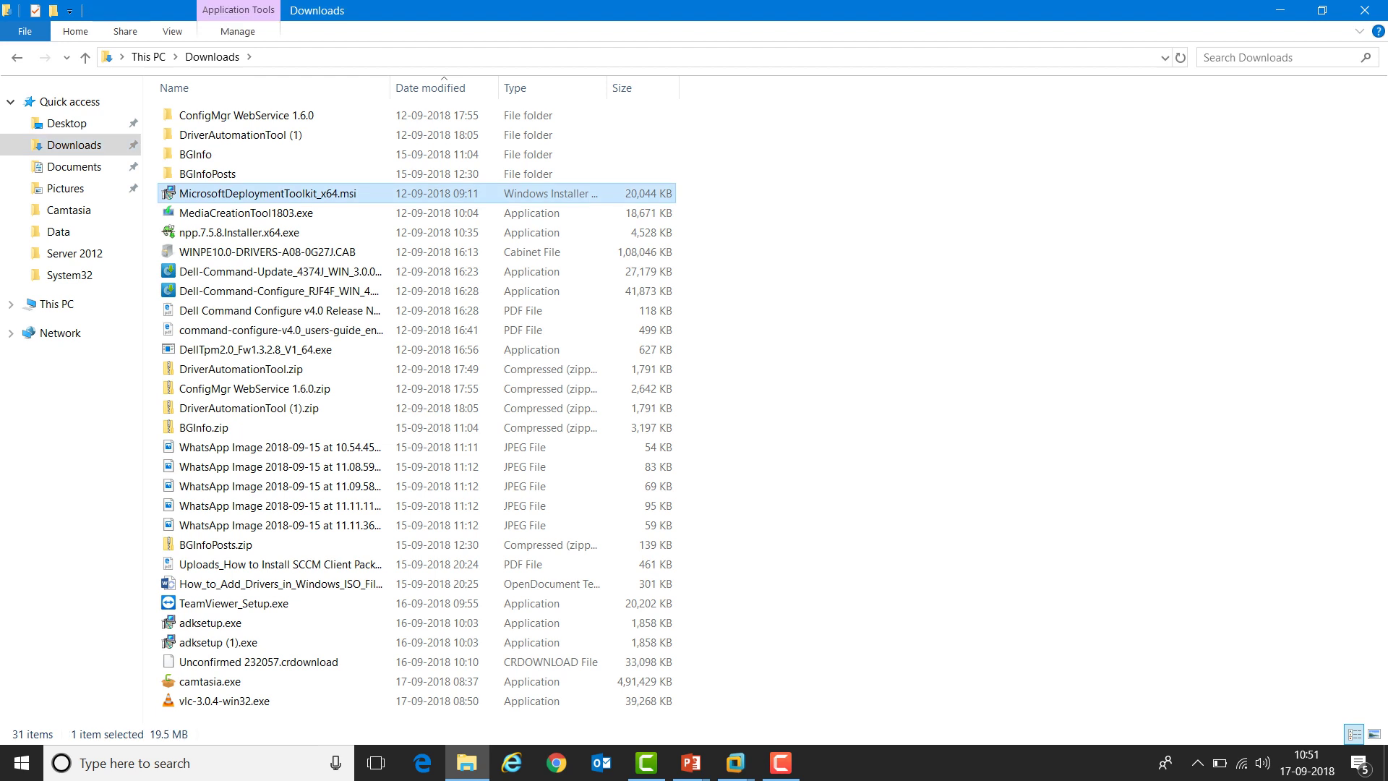
{"action": "left_click", "coordinate": [414, 455]}
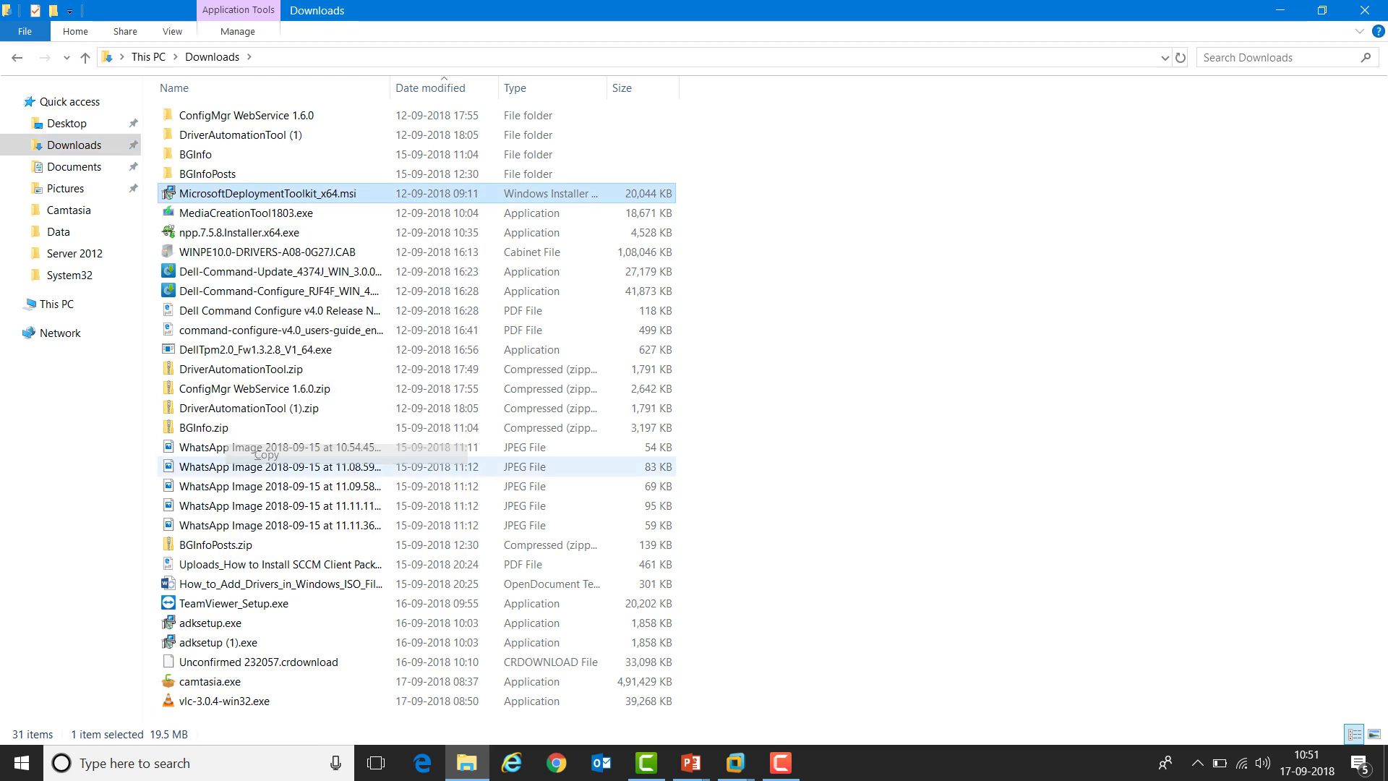
{"action": "mouse_move", "coordinate": [734, 762]}
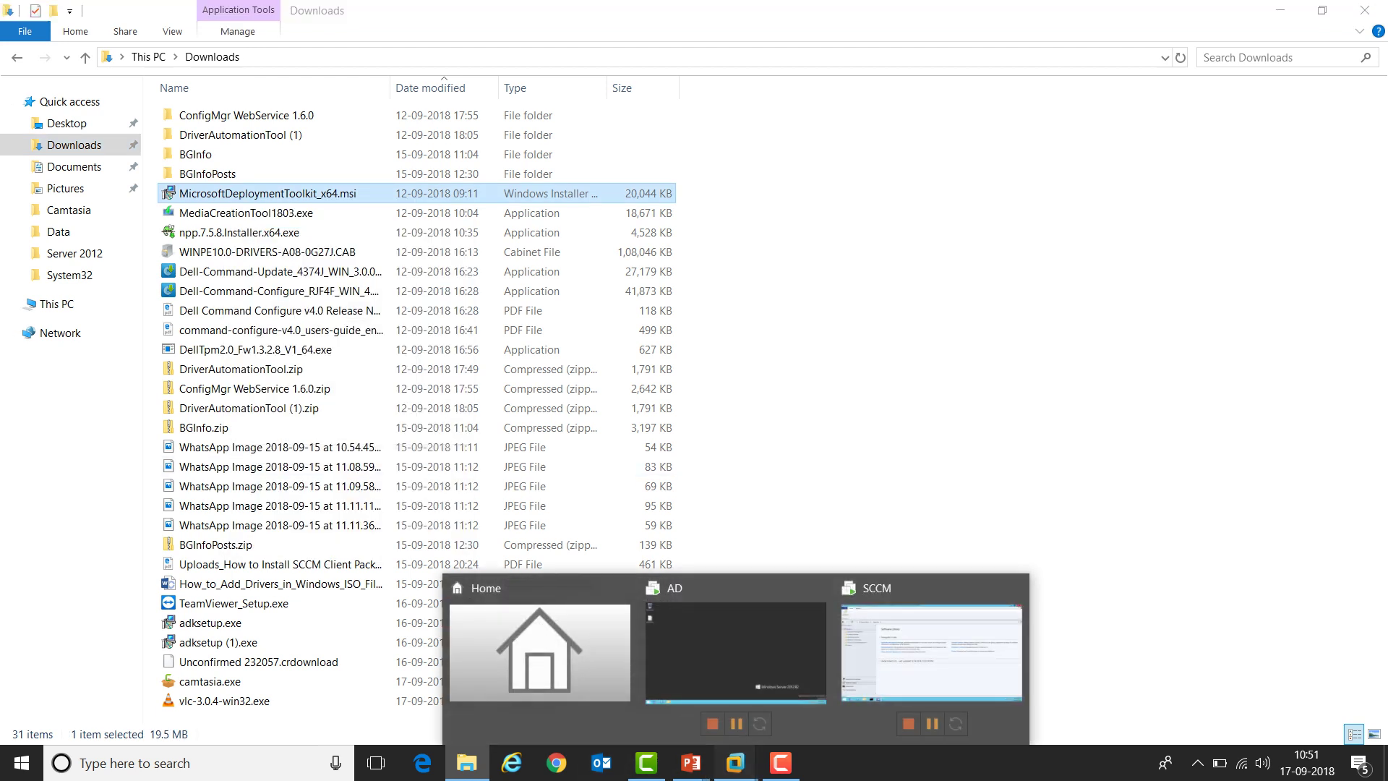
{"action": "left_click", "coordinate": [932, 657]}
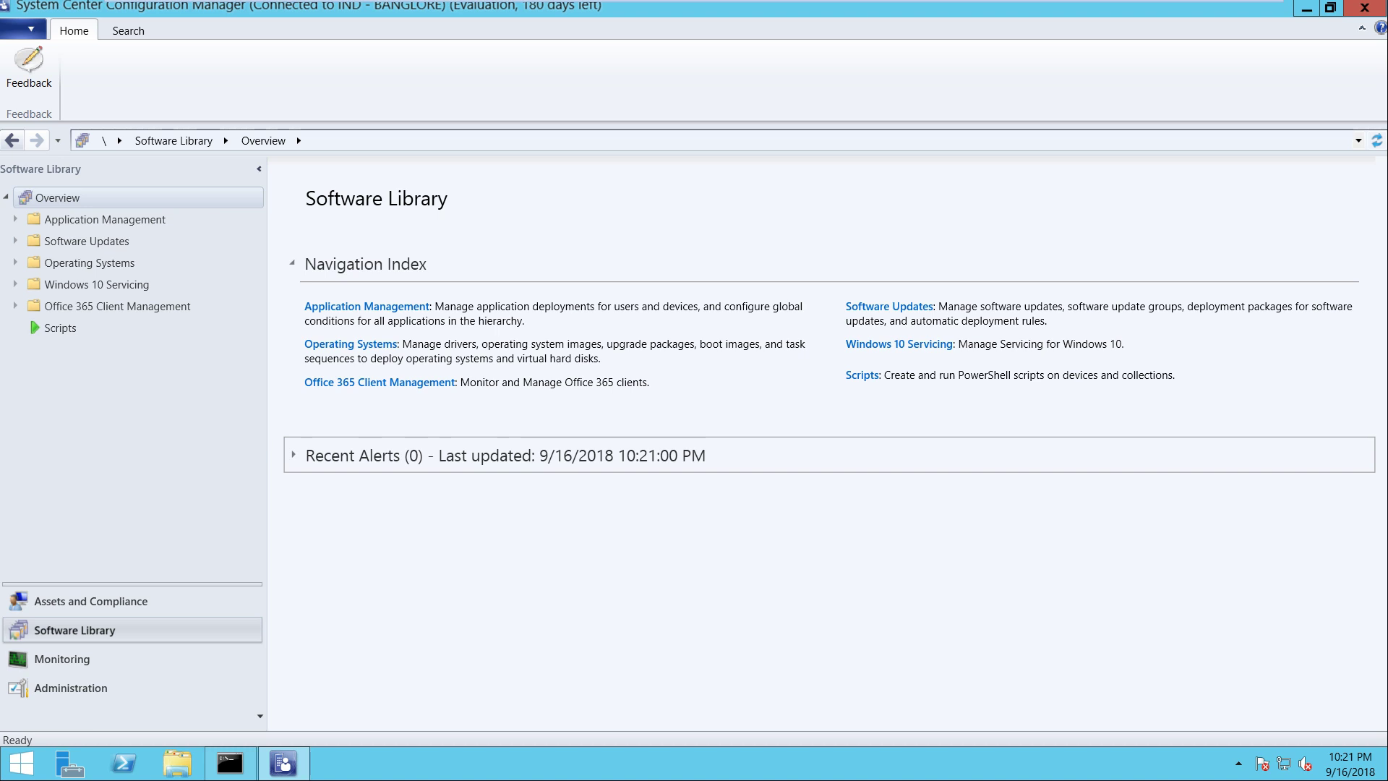
Create a new folder named Sources on Local Disk (C:)
{"action": "left_click", "coordinate": [177, 762]}
{"action": "double_click", "coordinate": [269, 256]}
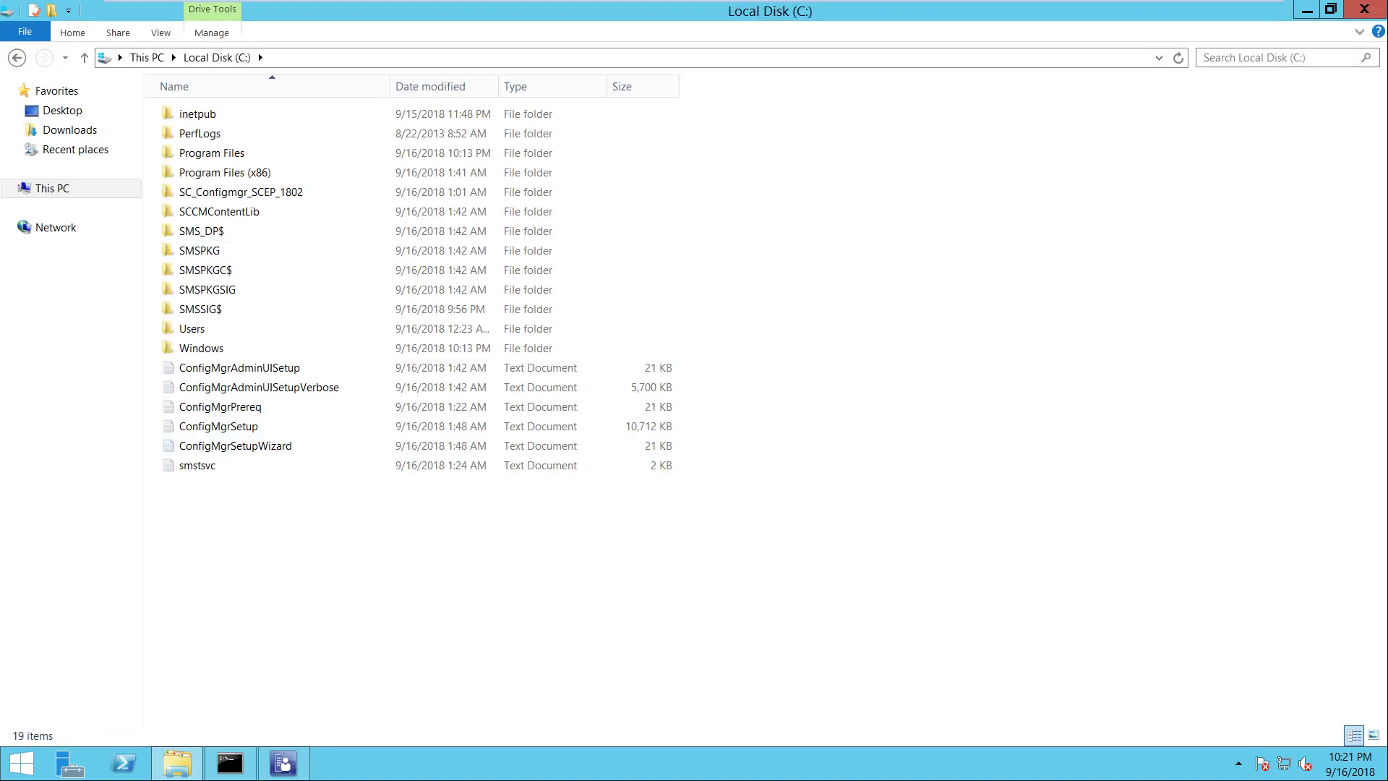
{"action": "right_click", "coordinate": [301, 521]}
{"action": "mouse_move", "coordinate": [383, 659]}
{"action": "left_click", "coordinate": [495, 660]}
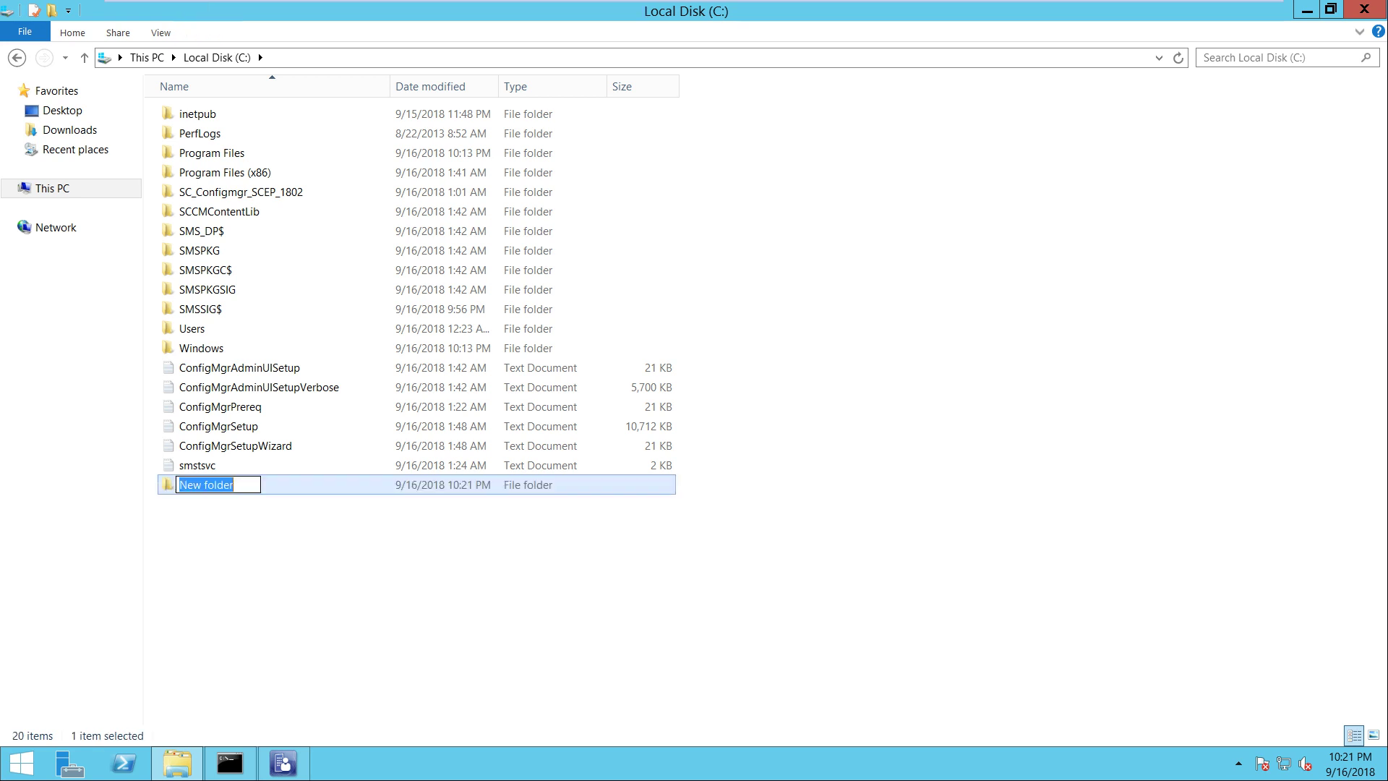
{"action": "key", "text": "Return"}
{"action": "key", "text": "s"}
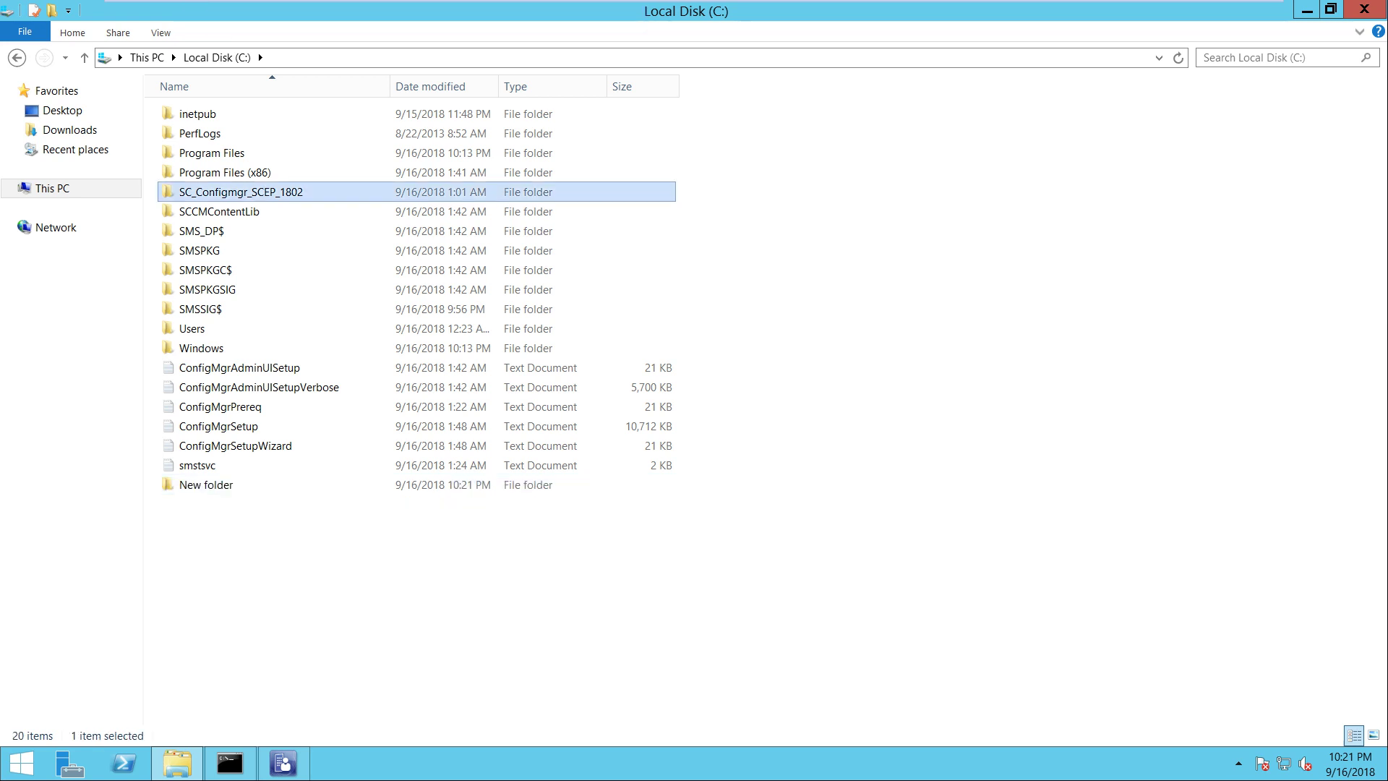
{"action": "key", "text": "n"}
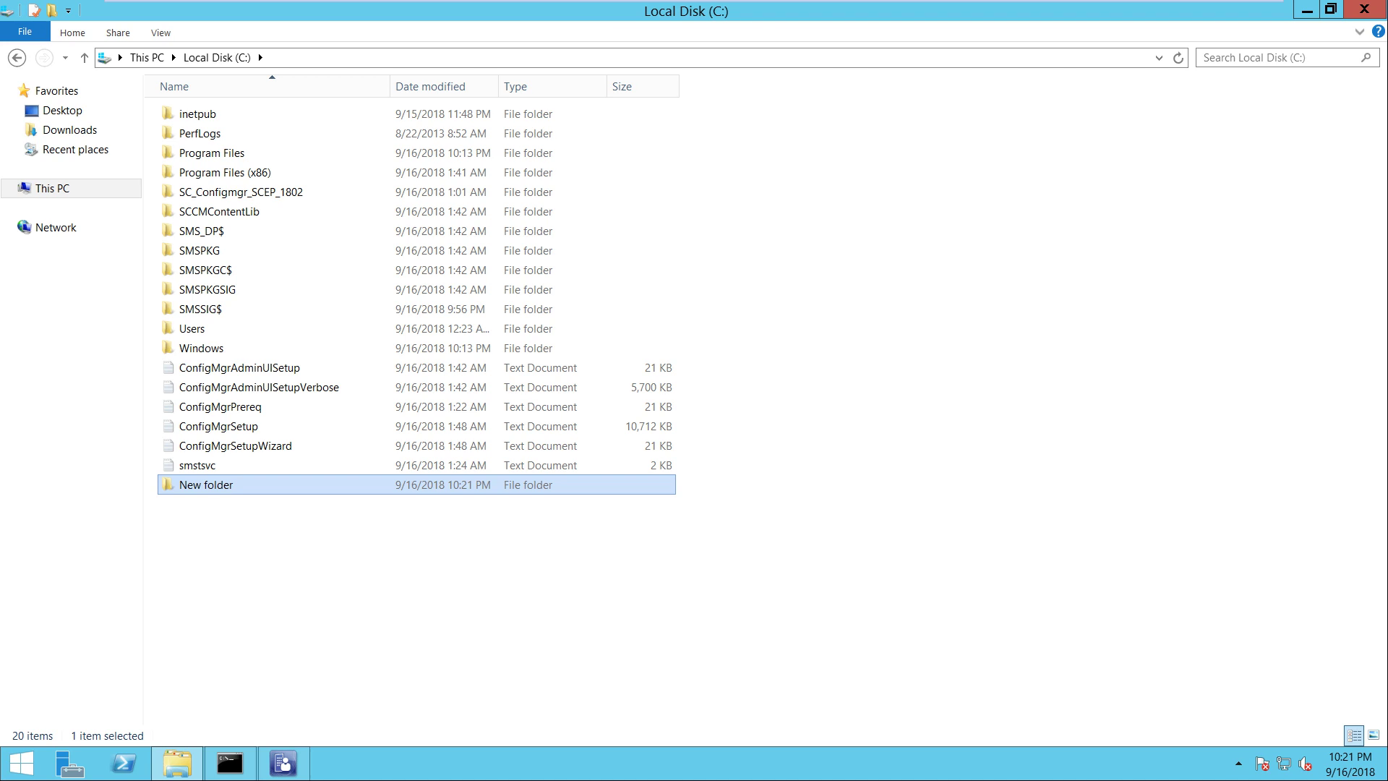
{"action": "key", "text": "F2"}
{"action": "type", "text": "SCC"}
{"action": "key", "text": "BackSpace"}
{"action": "key", "text": "BackSpace"}
{"action": "key", "text": "BackSpace"}
{"action": "type", "text": "Sources"}
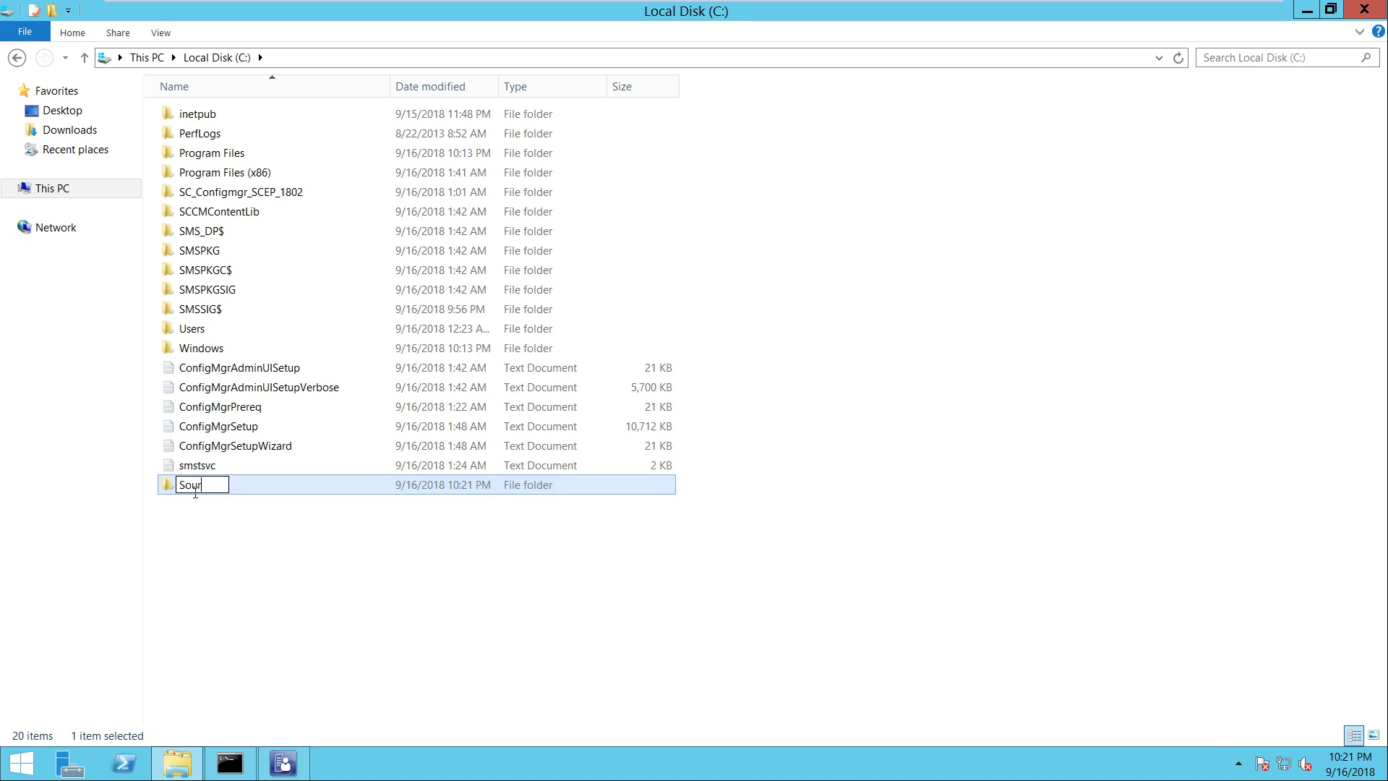
{"action": "key", "text": "Return"}
Inside Sources, create a subfolder and name it OSD
{"action": "double_click", "coordinate": [195, 484]}
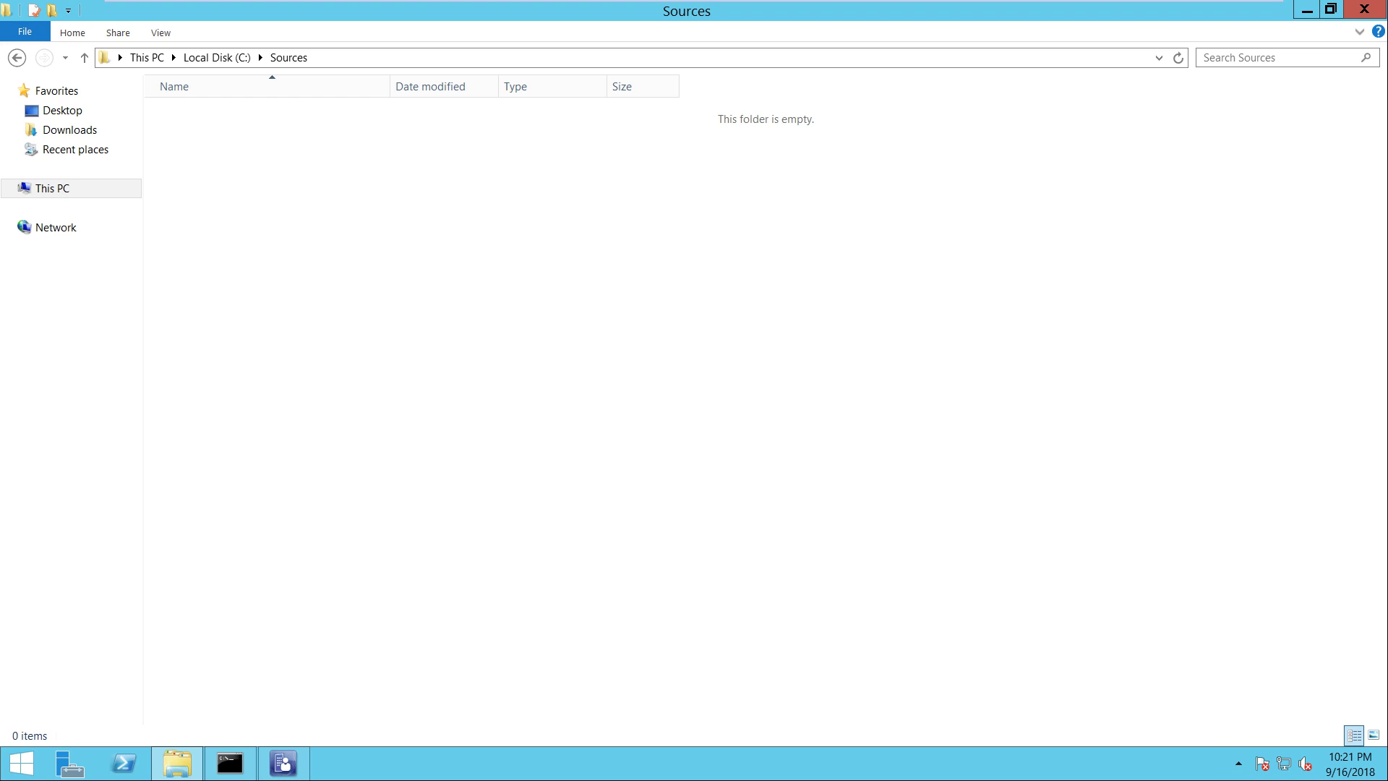
{"action": "key", "text": "shift+F10"}
{"action": "key", "text": "Up"}
{"action": "key", "text": "Up"}
{"action": "key", "text": "Right"}
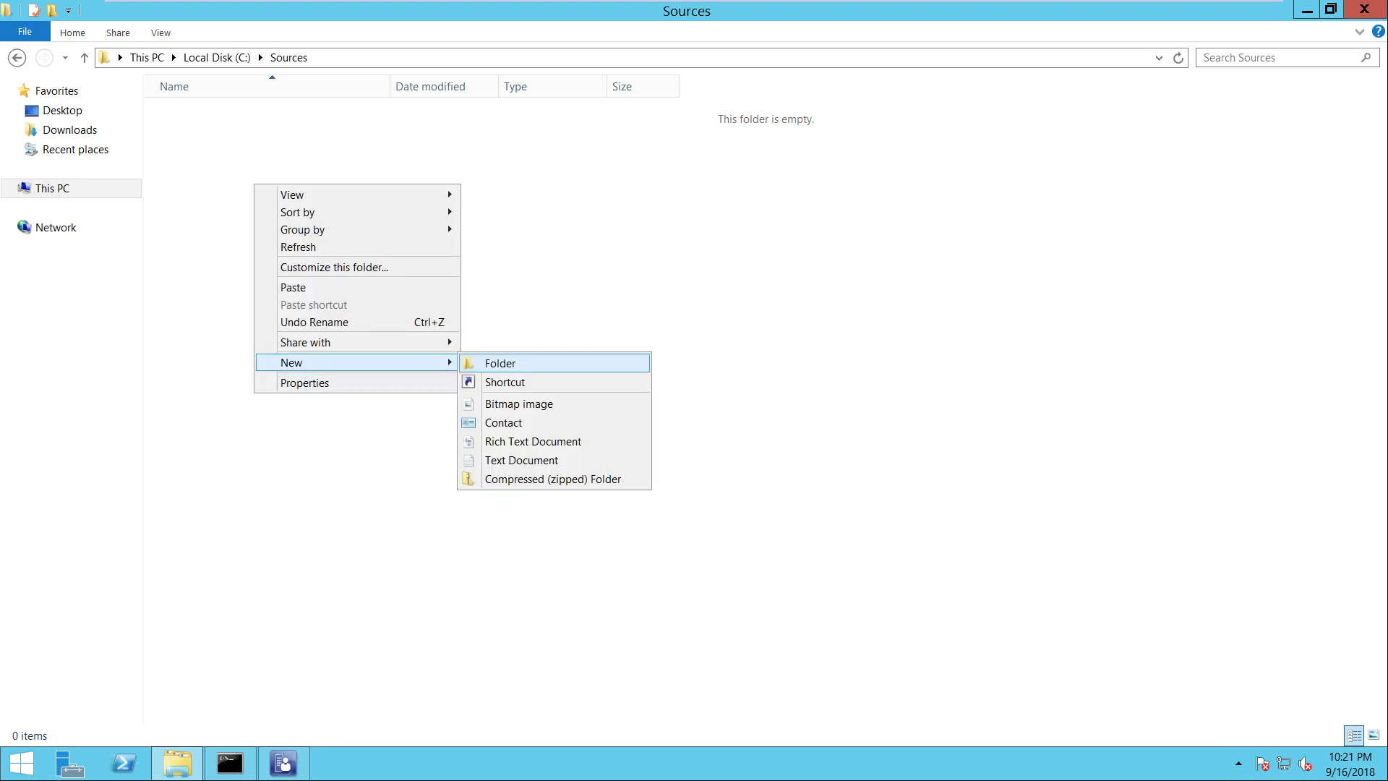
{"action": "key", "text": "Return"}
{"action": "type", "text": "MDT"}
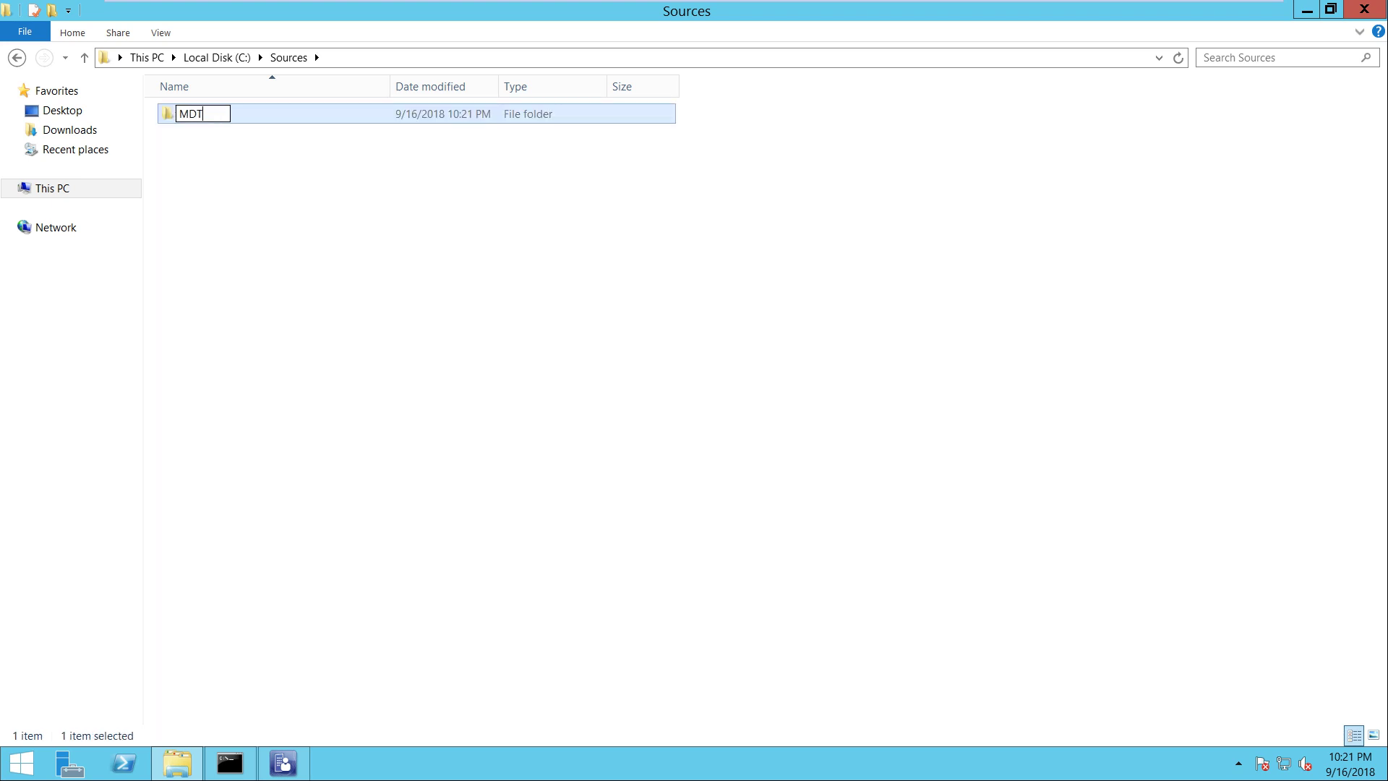
{"action": "key", "text": "Return"}
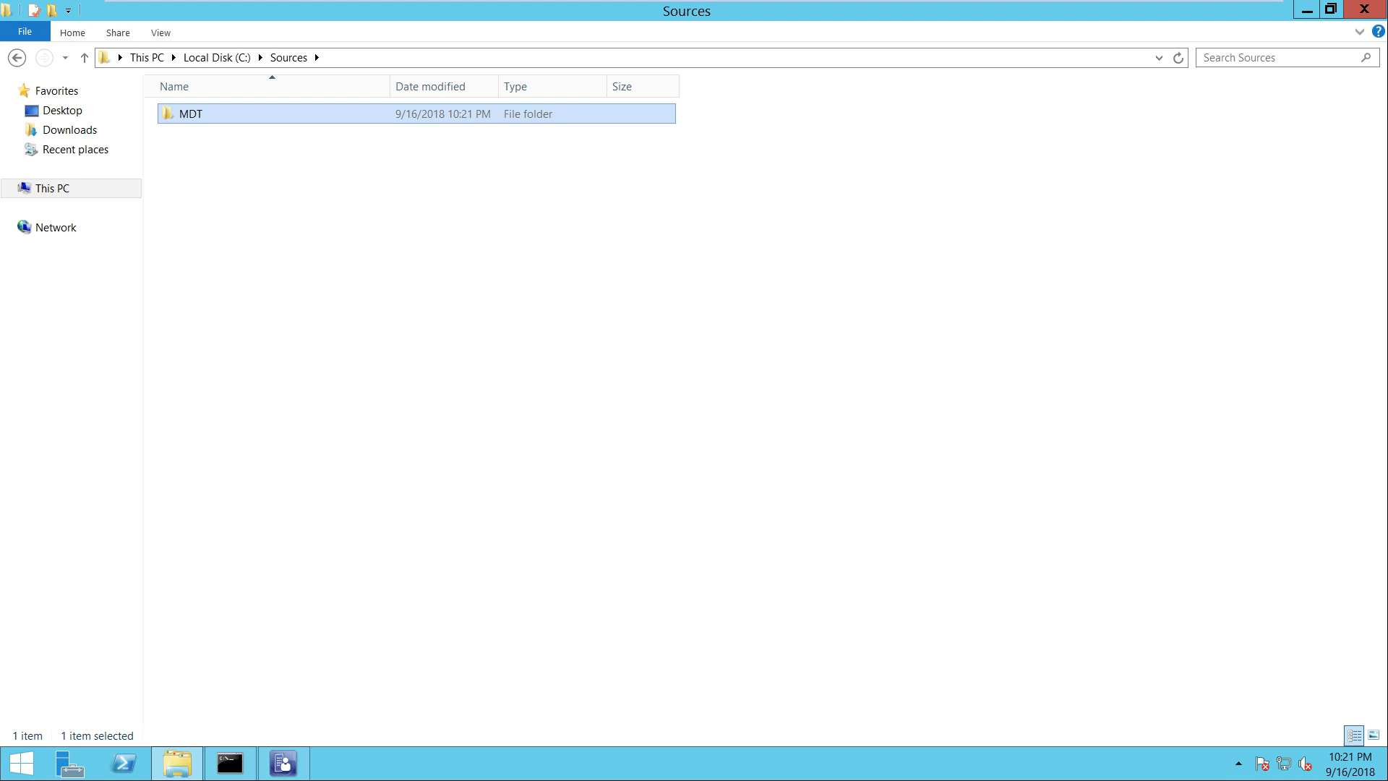
{"action": "key", "text": "F2"}
{"action": "type", "text": "os"}
{"action": "key", "text": "BackSpace"}
{"action": "key", "text": "BackSpace"}
{"action": "type", "text": "OSD"}
{"action": "key", "text": "Return"}
{"action": "key", "text": "Return"}
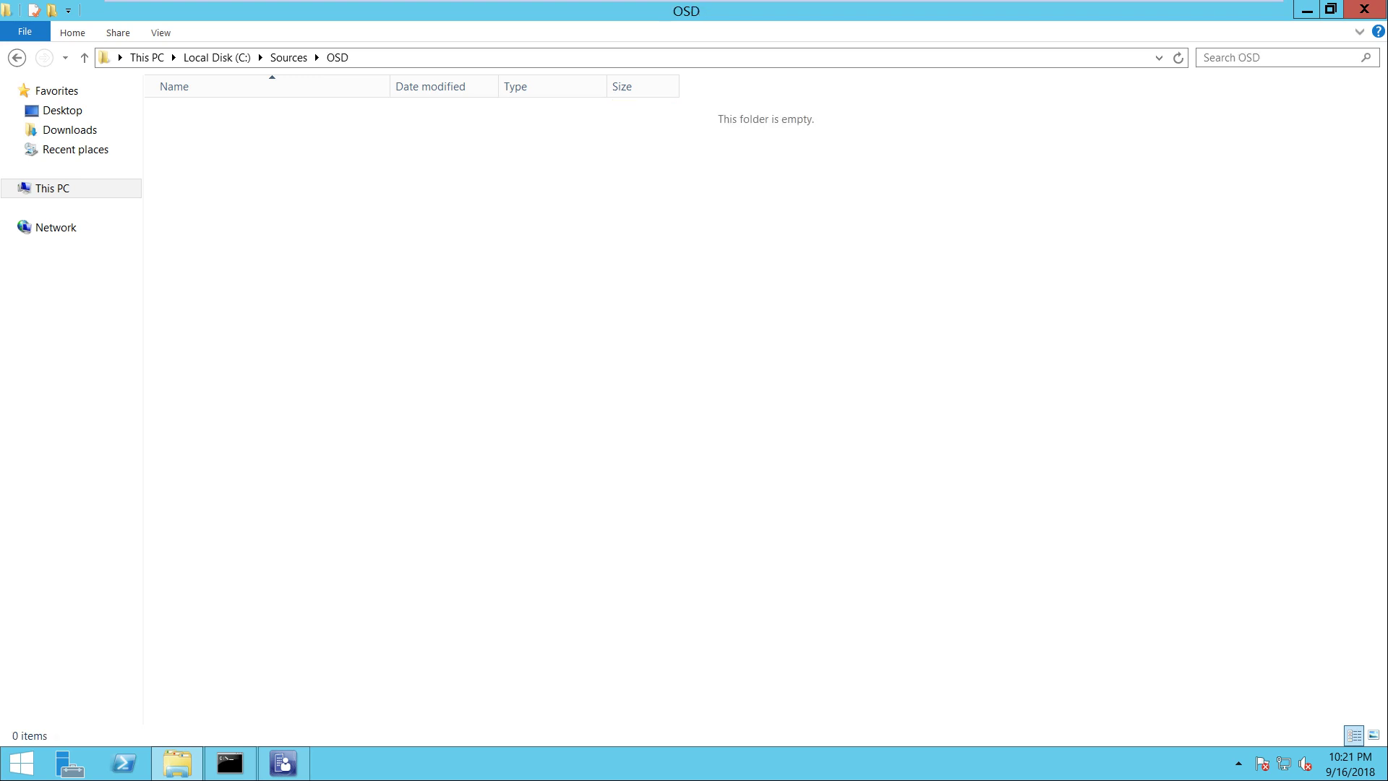
Create a folder named MDT inside OSD and open it
{"action": "right_click", "coordinate": [235, 116]}
{"action": "mouse_move", "coordinate": [325, 295]}
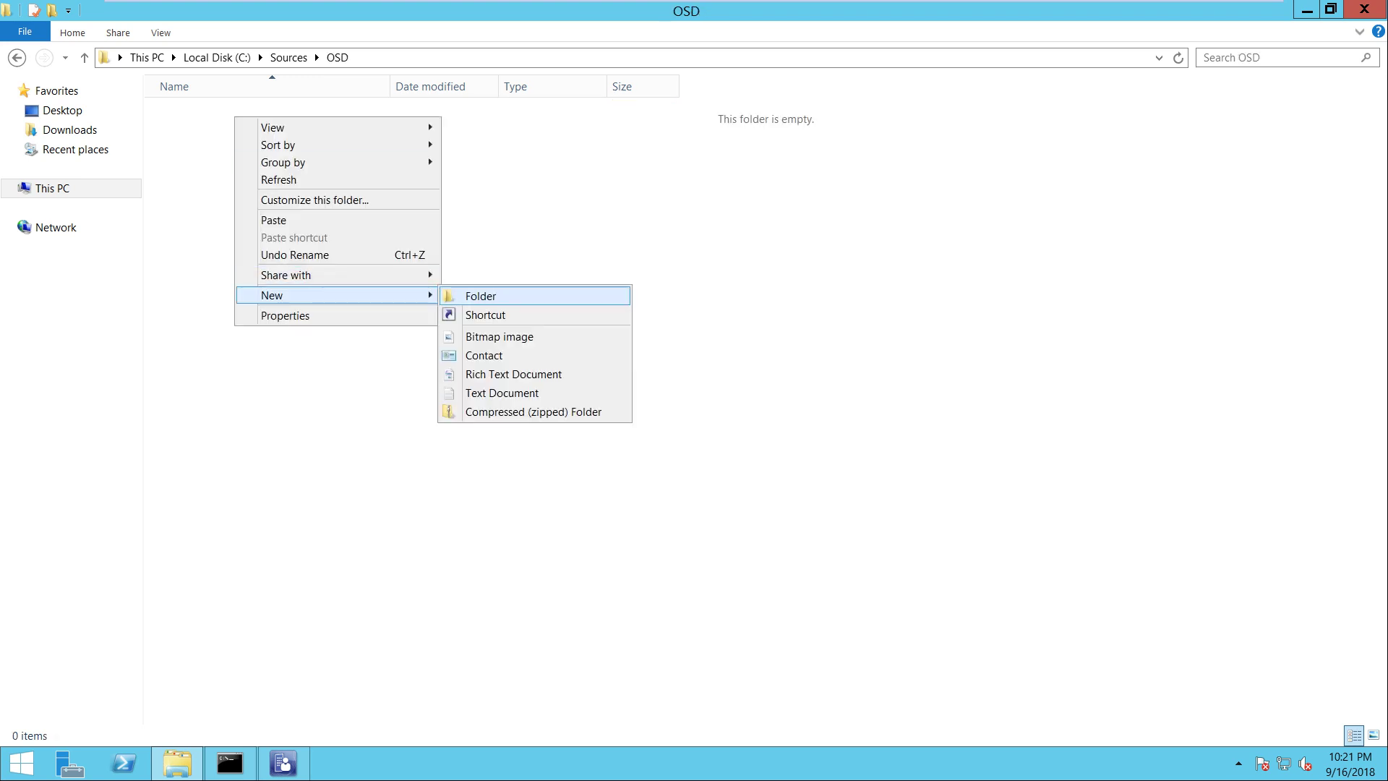
{"action": "left_click", "coordinate": [481, 295]}
{"action": "type", "text": "MDT"}
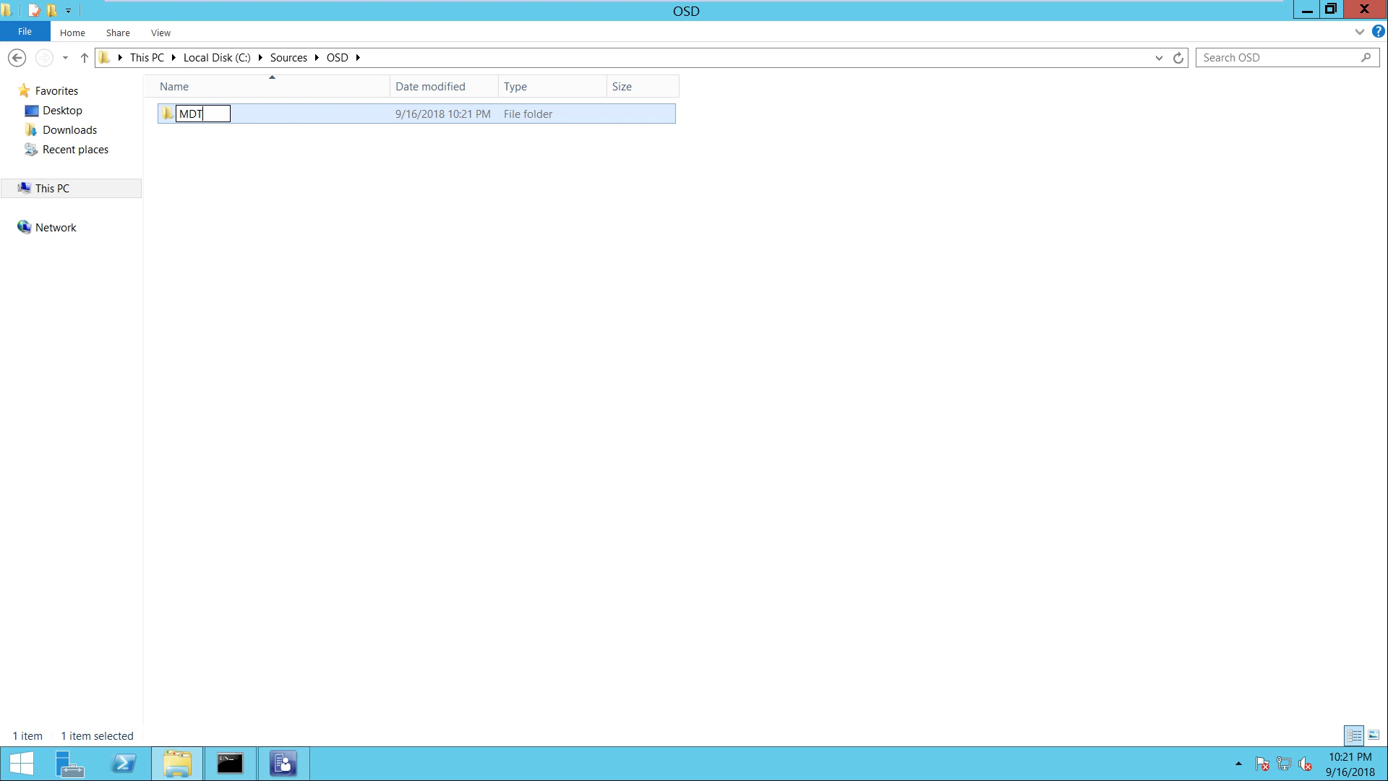
{"action": "key", "text": "BackSpace"}
{"action": "key", "text": "Return"}
{"action": "key", "text": "Return"}
Inside MDT, create a folder named 'MDT Installer File 8443' and open it
{"action": "right_click", "coordinate": [457, 298]}
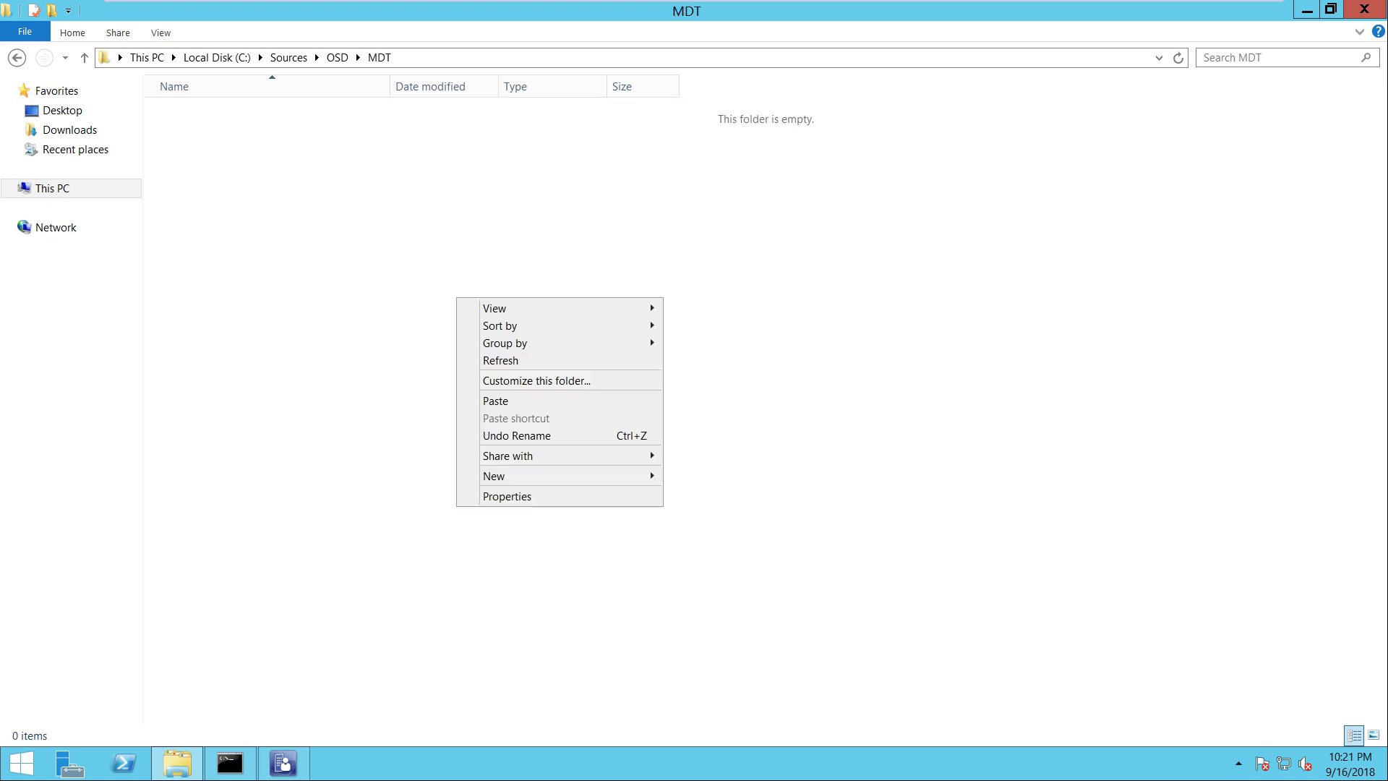
{"action": "mouse_move", "coordinate": [506, 475]}
{"action": "left_click", "coordinate": [712, 475]}
{"action": "key", "text": "Return"}
{"action": "left_click", "coordinate": [713, 475]}
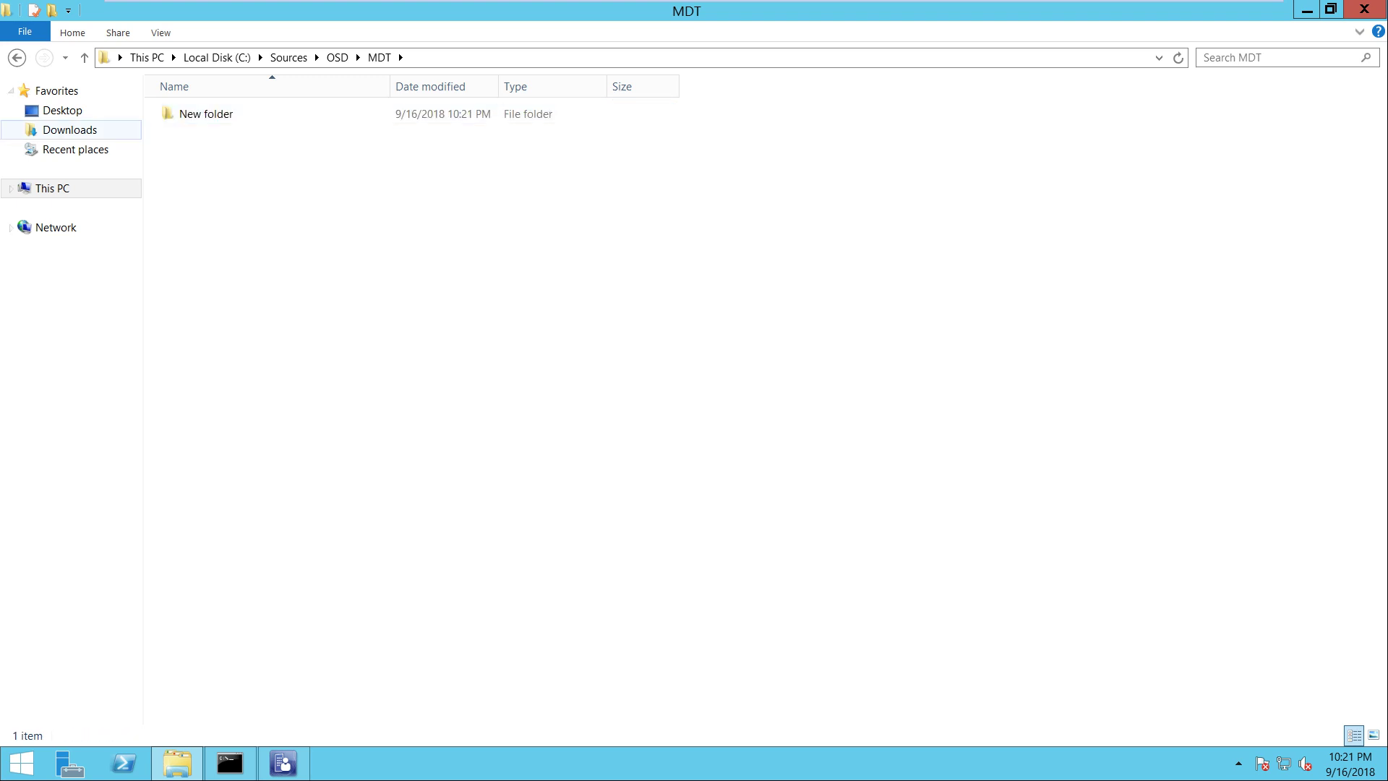
{"action": "double_click", "coordinate": [206, 114]}
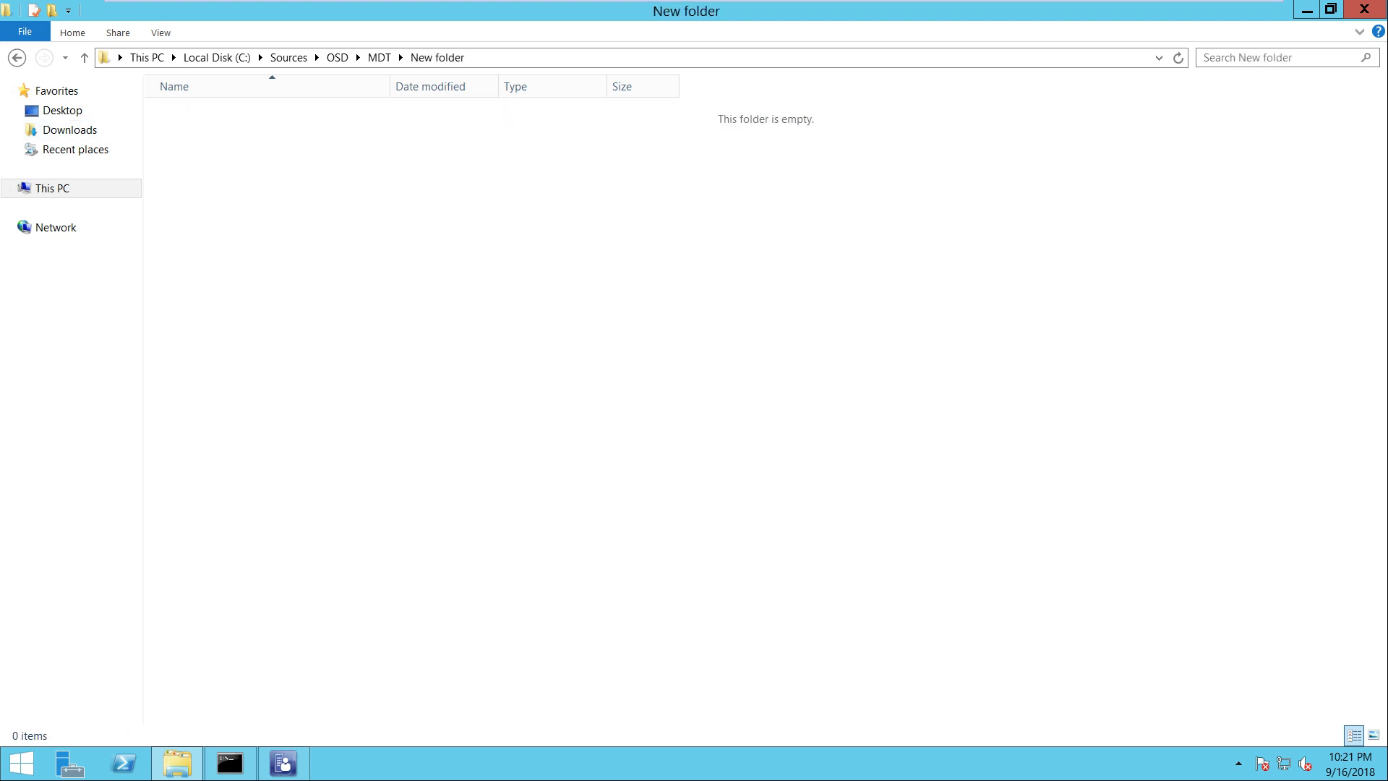
{"action": "left_click", "coordinate": [17, 58]}
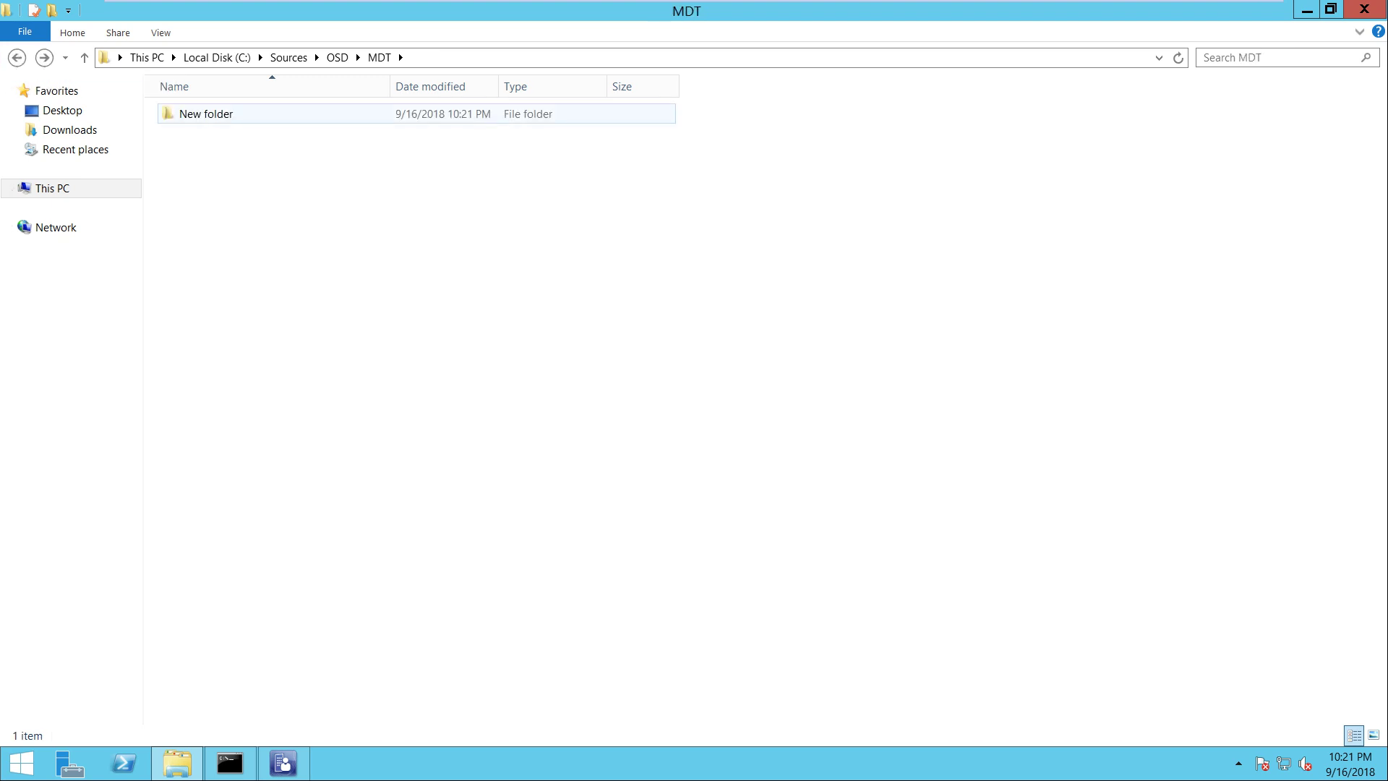
{"action": "right_click", "coordinate": [191, 113]}
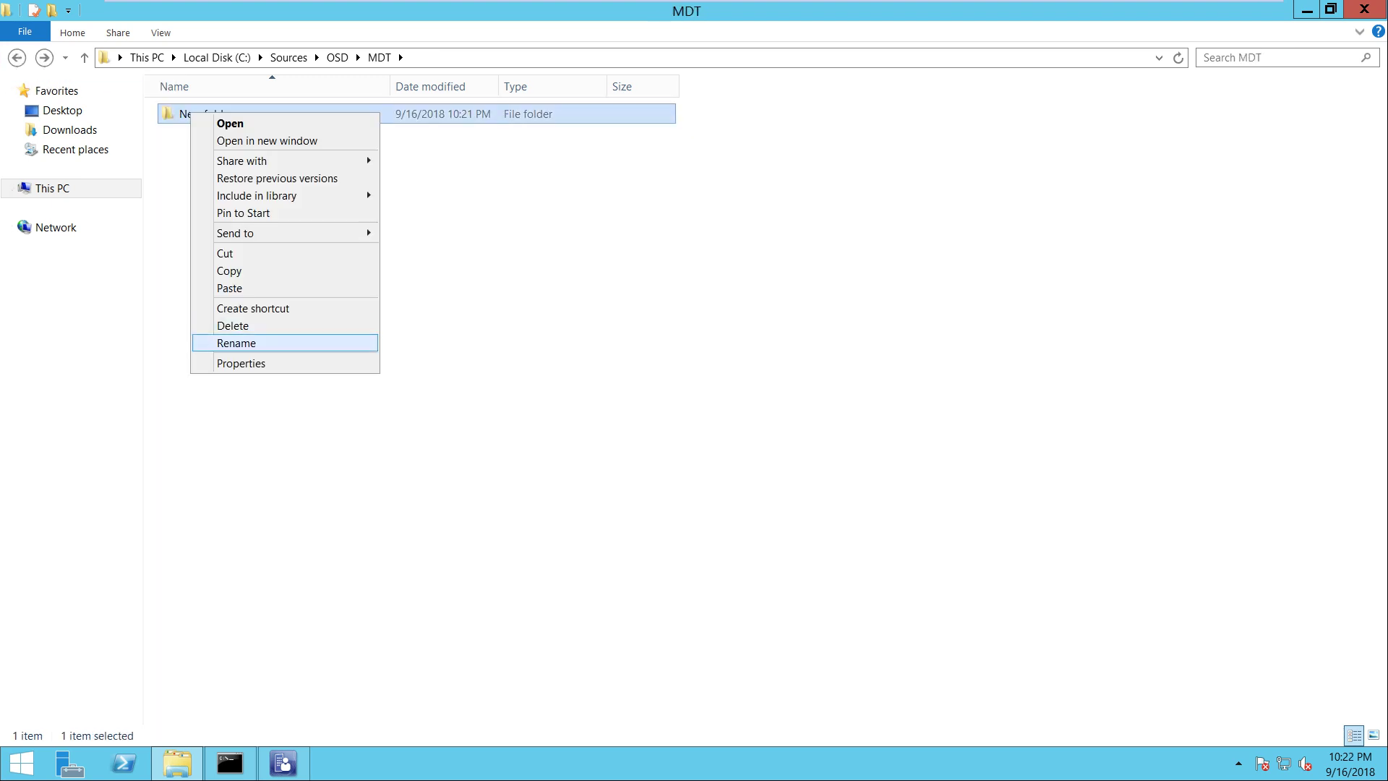
{"action": "key", "text": "Return"}
{"action": "type", "text": "MDT "}
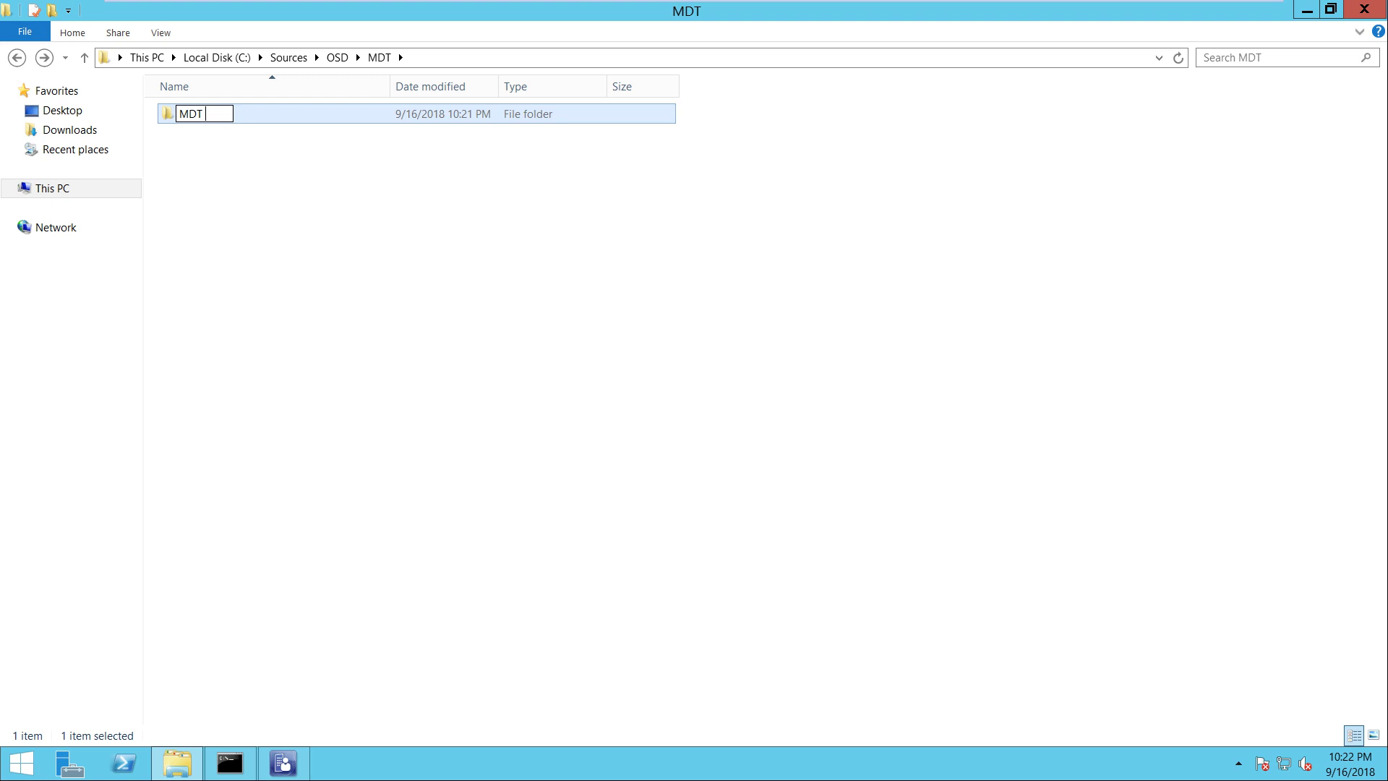
{"action": "type", "text": "Installer "}
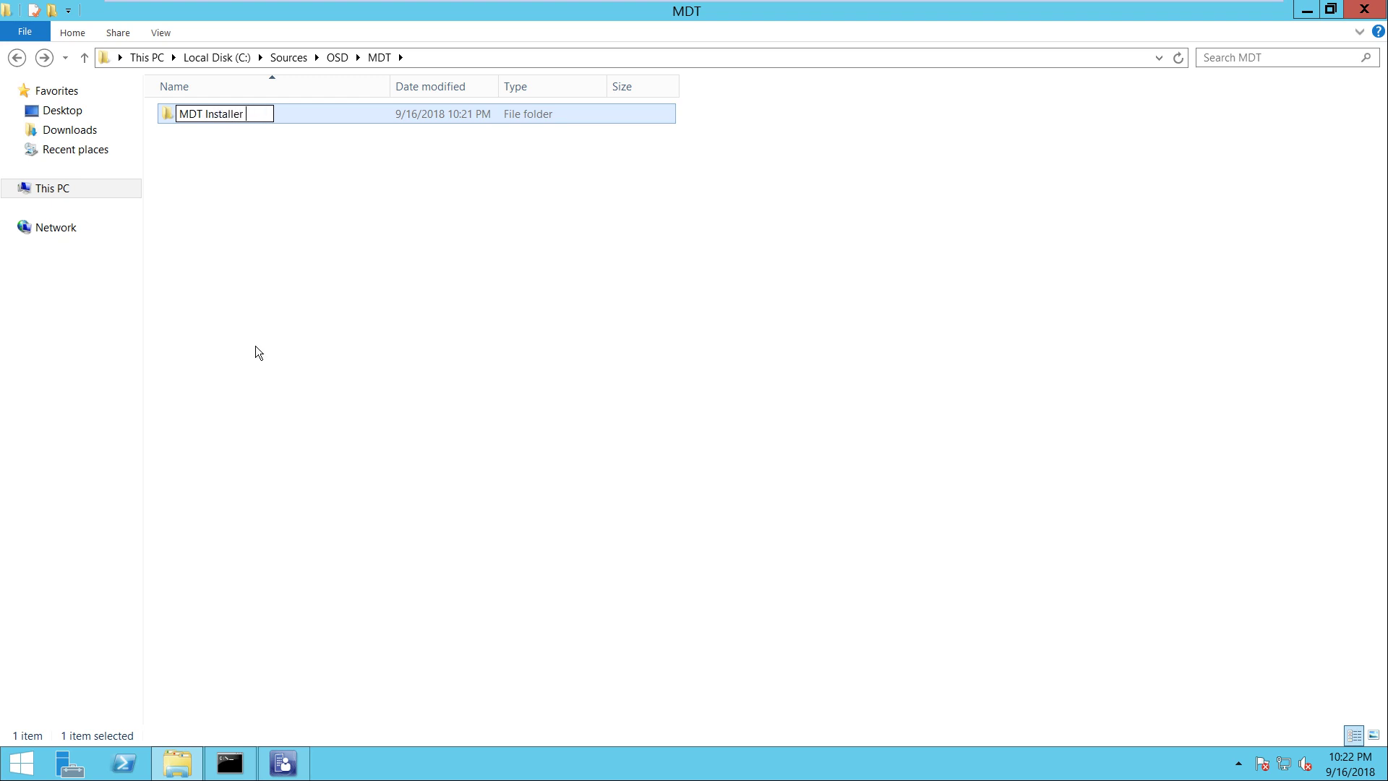
{"action": "type", "text": "File 8443"}
{"action": "key", "text": "Return"}
{"action": "key", "text": "Return"}
{"action": "right_click", "coordinate": [254, 345]}
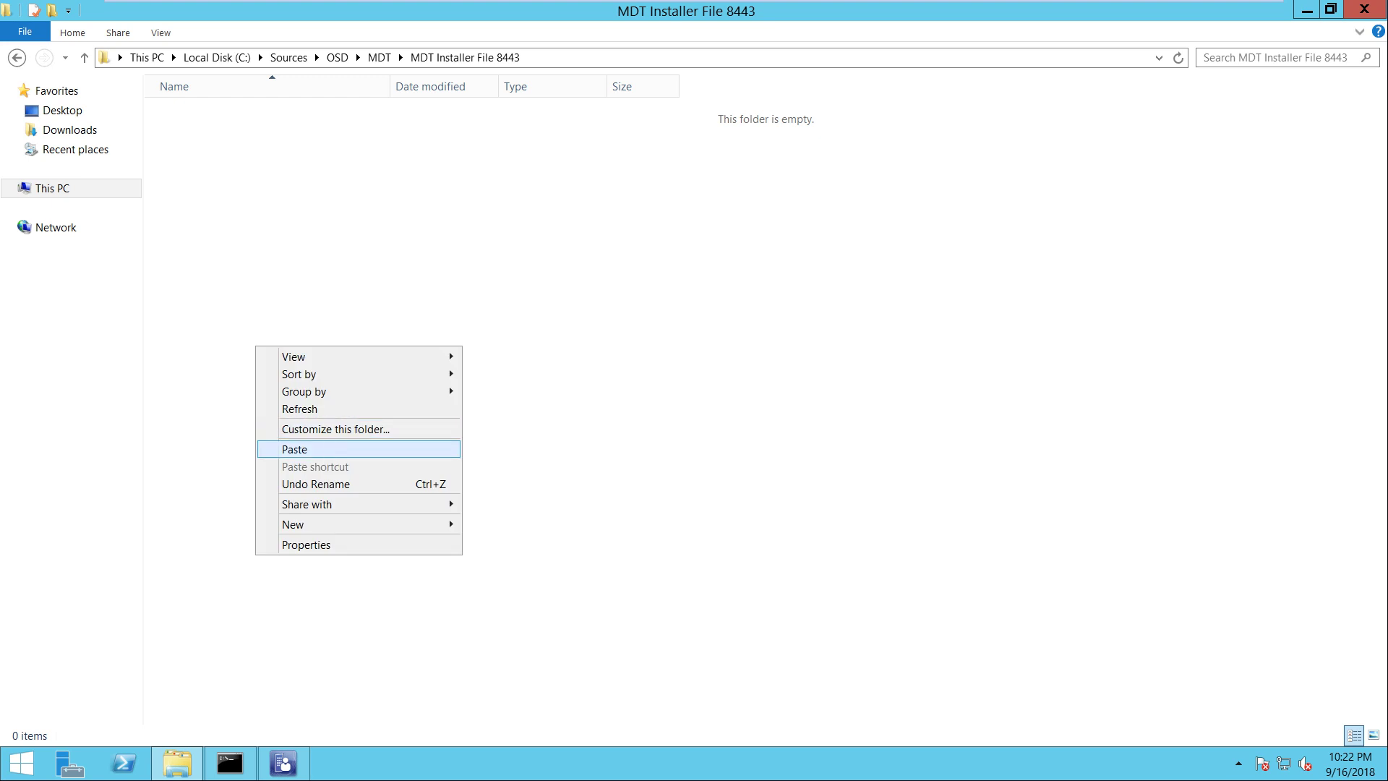
Paste the MDT installer and install Microsoft Deployment Toolkit 6.3.8450.1000 with default features
{"action": "left_click", "coordinate": [294, 449]}
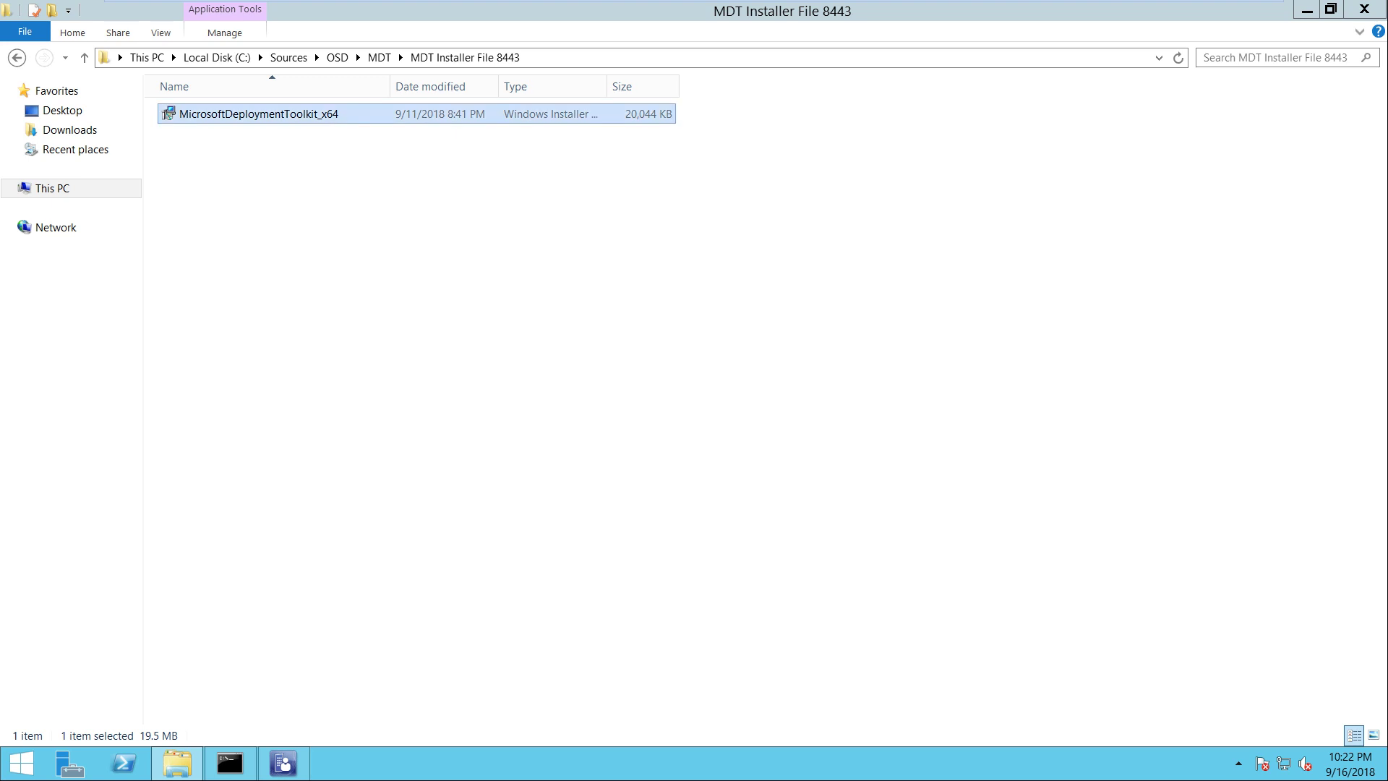
{"action": "right_click", "coordinate": [300, 114]}
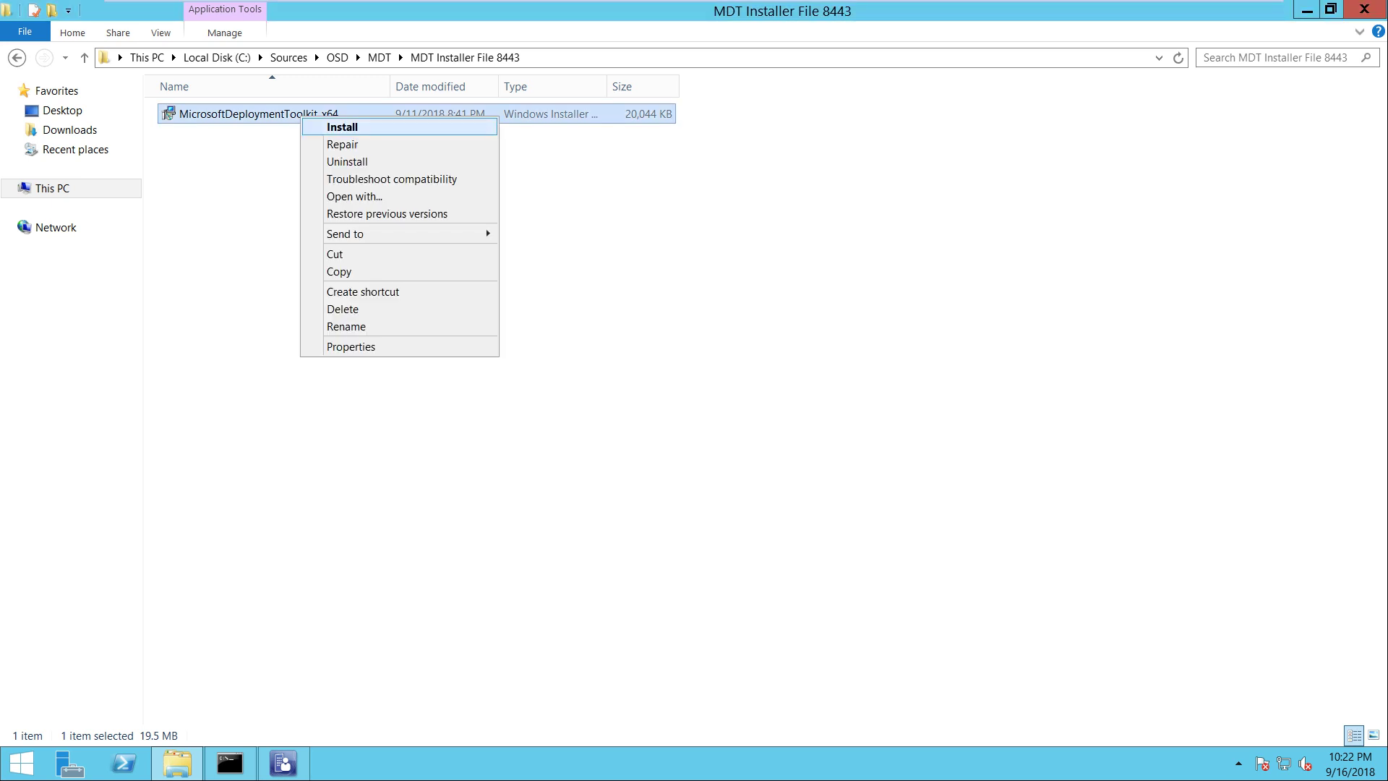
{"action": "key", "text": "Return"}
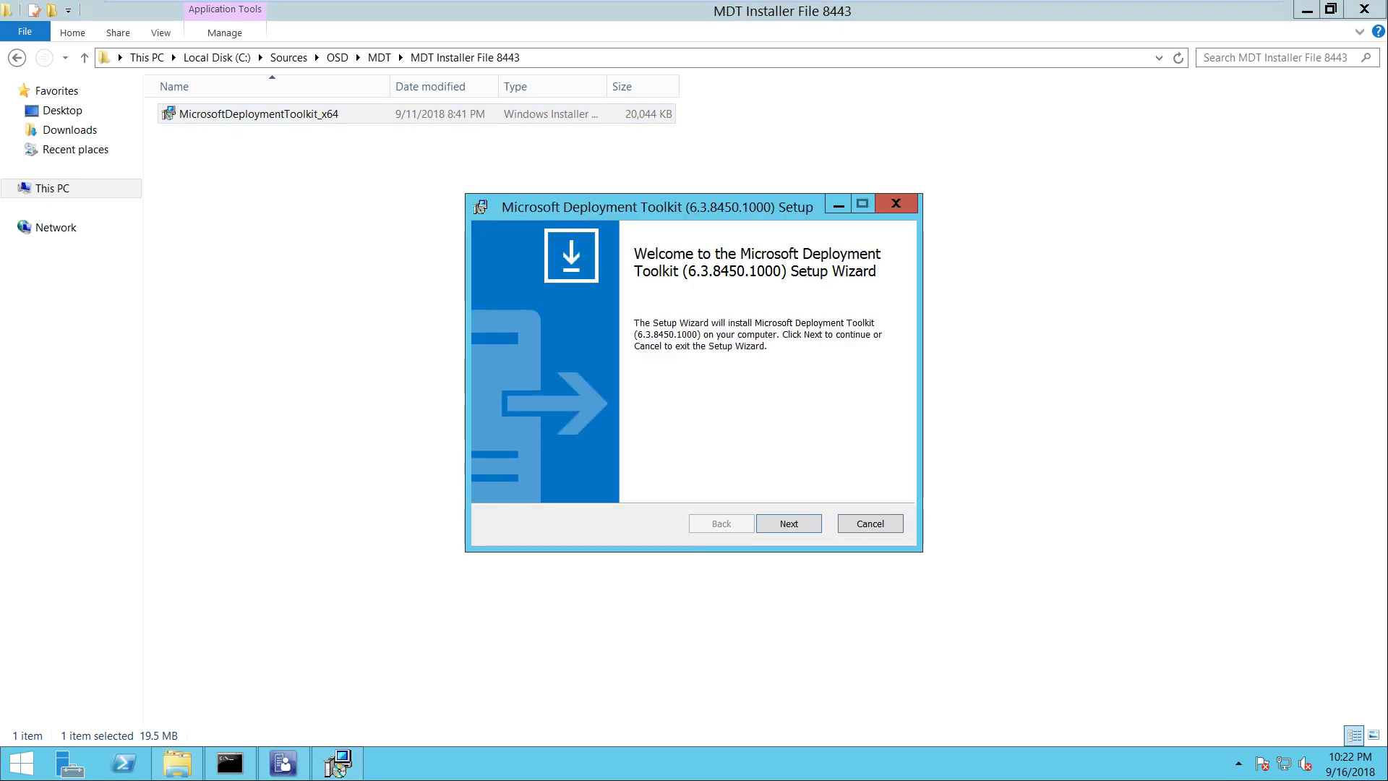
{"action": "key", "text": "Return"}
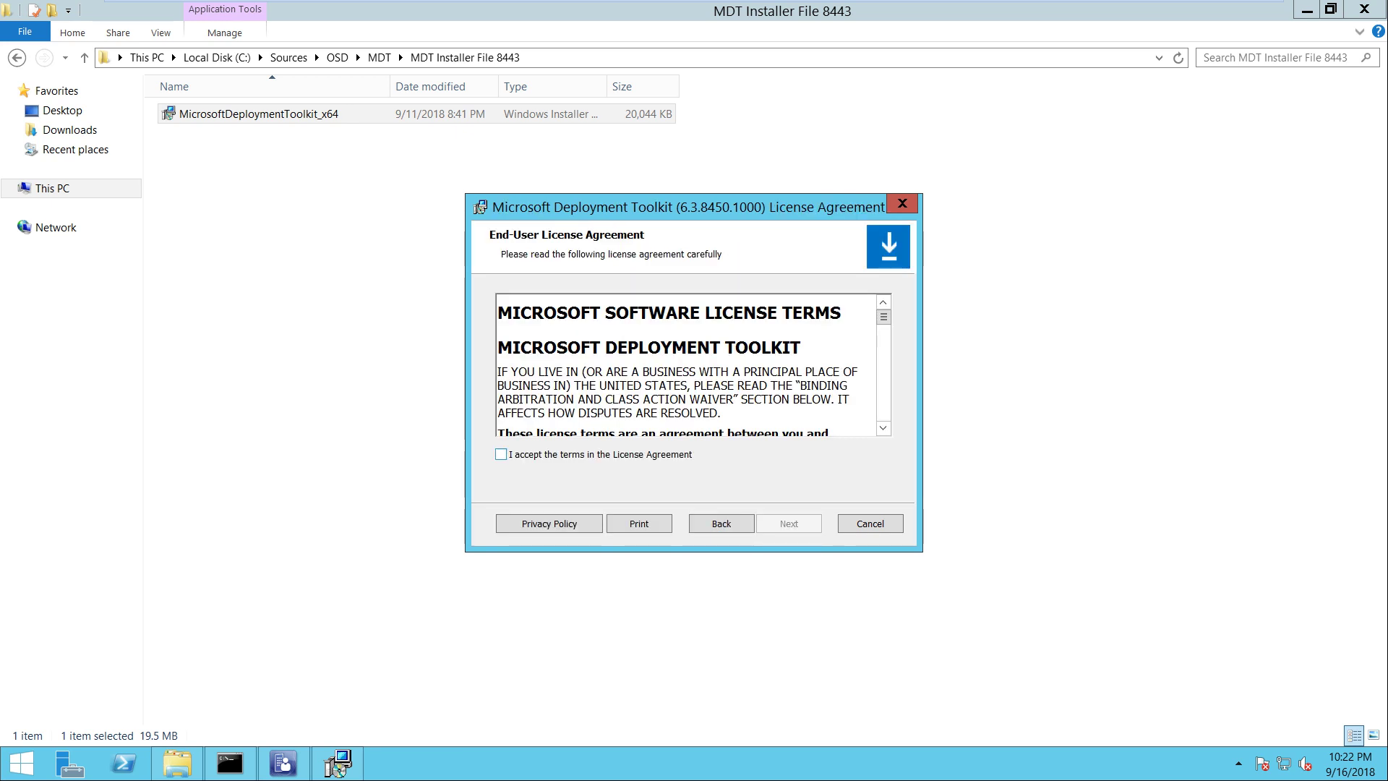
{"action": "key", "text": "alt+a"}
{"action": "key", "text": "Return"}
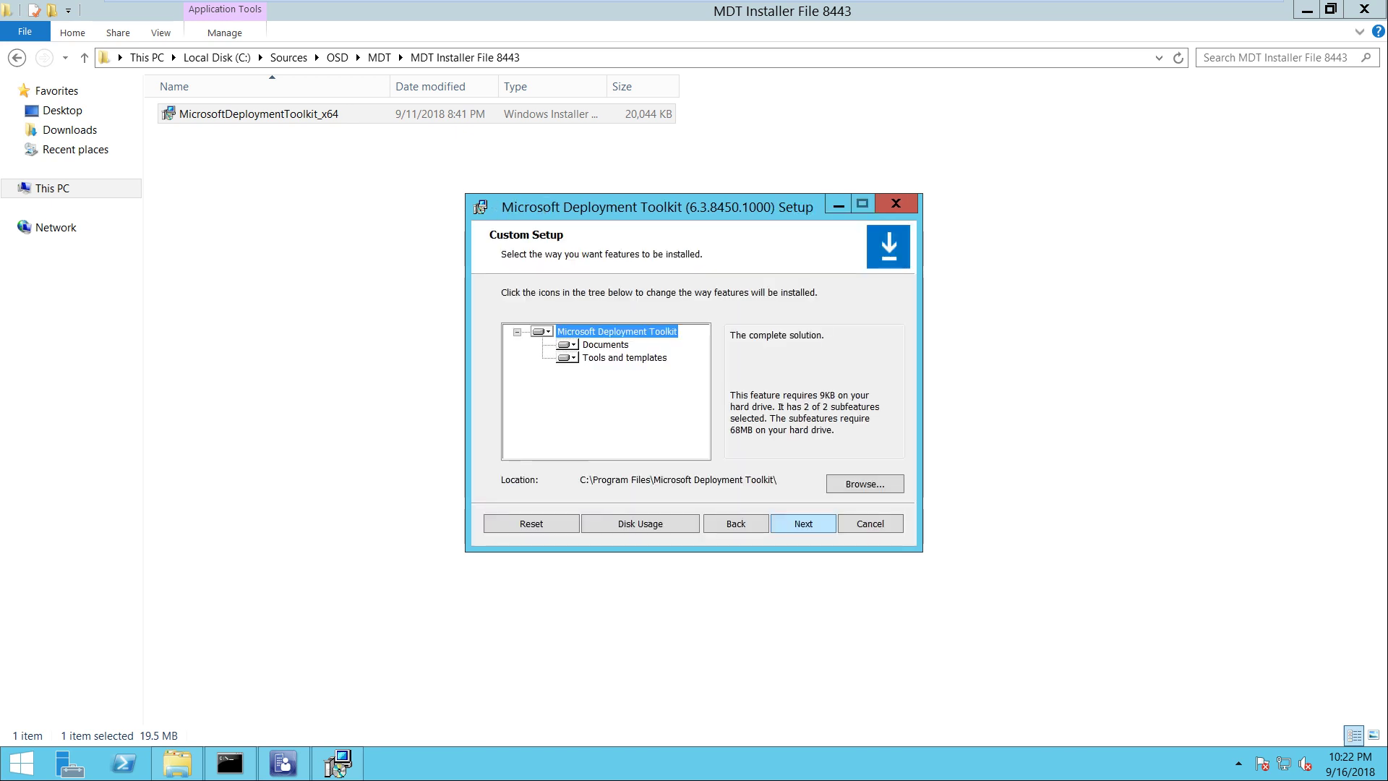
{"action": "key", "text": "Return"}
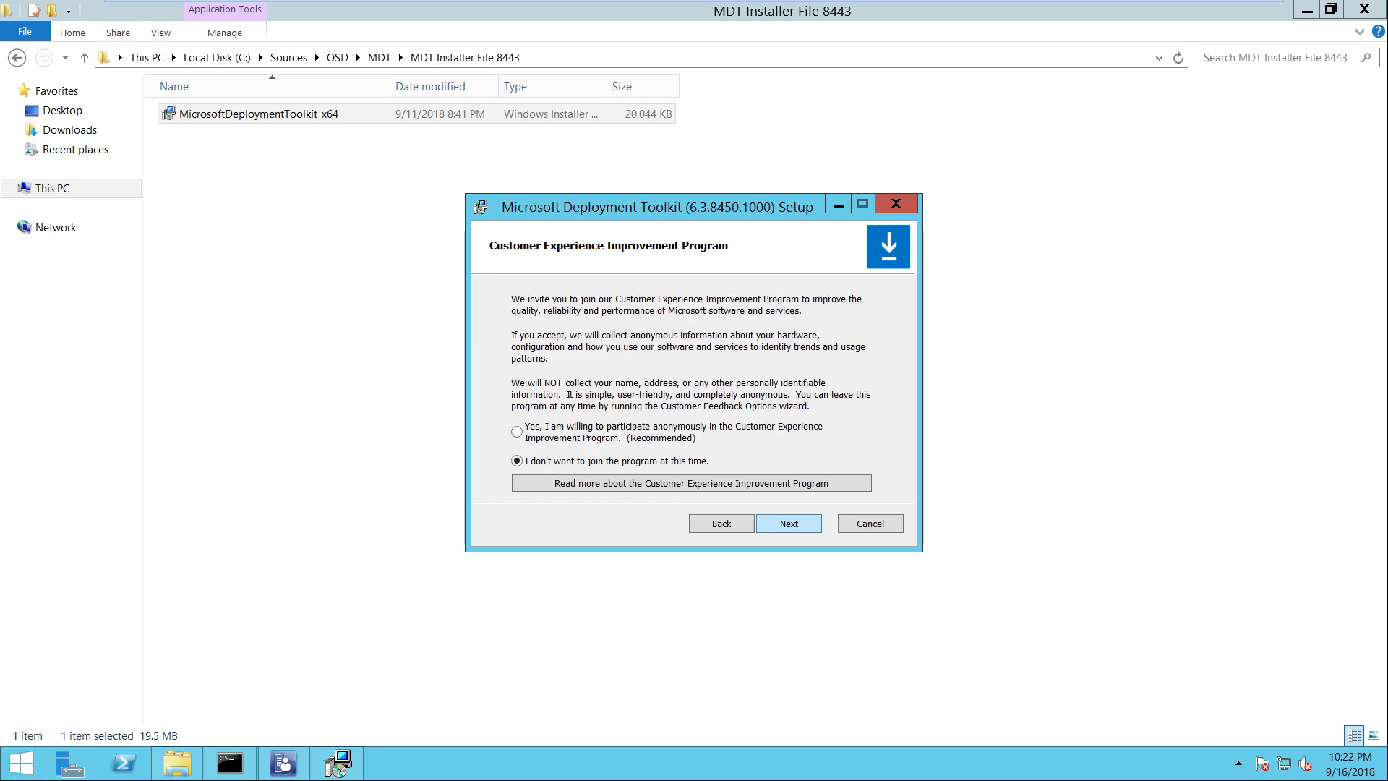
{"action": "key", "text": "Return"}
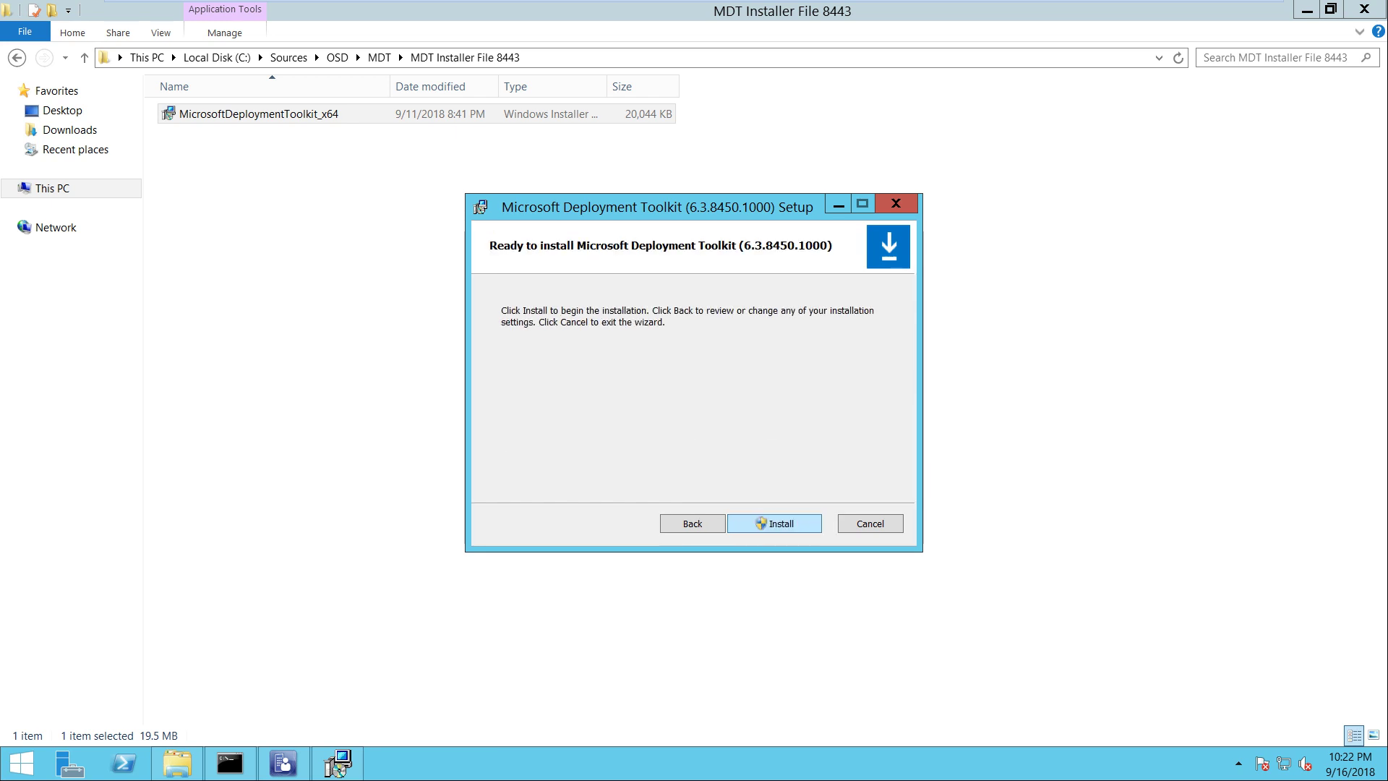
{"action": "key", "text": "Return"}
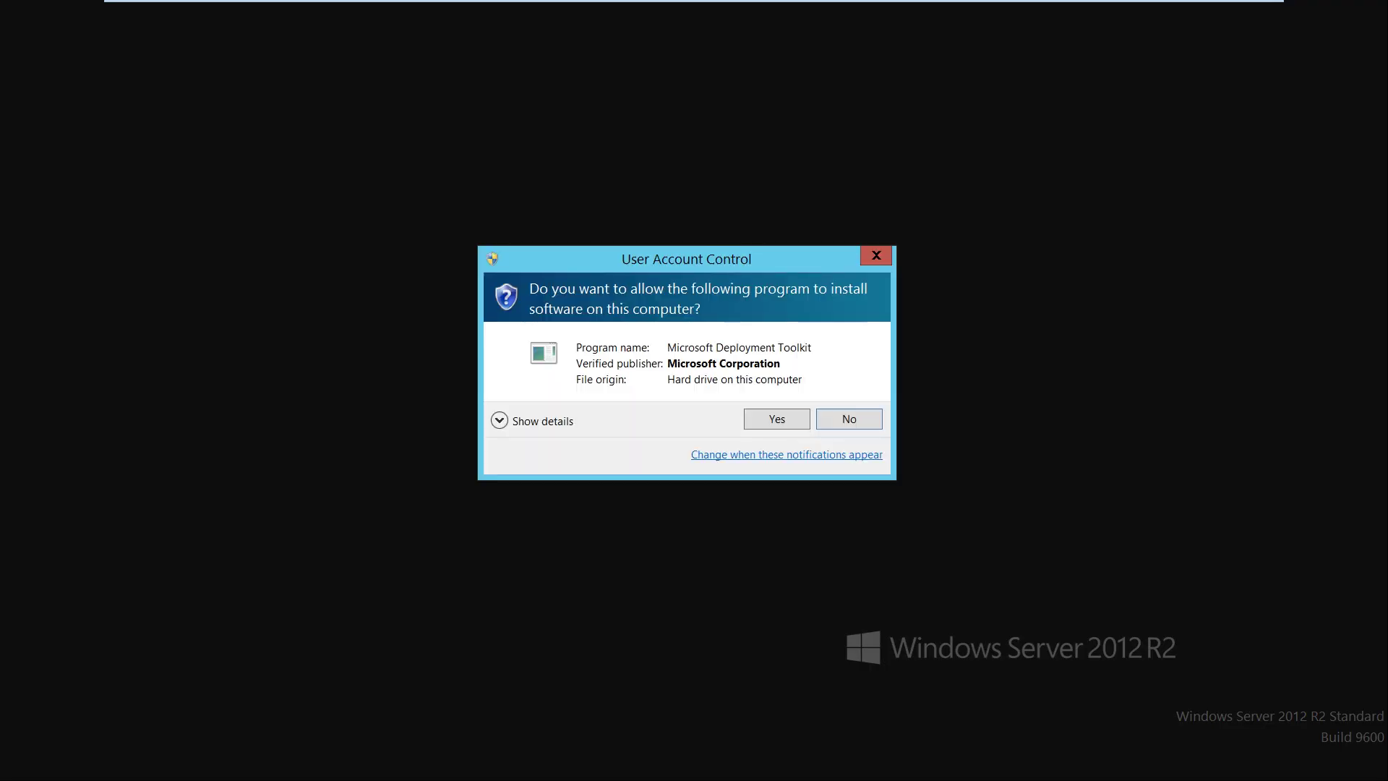
{"action": "key", "text": "Return"}
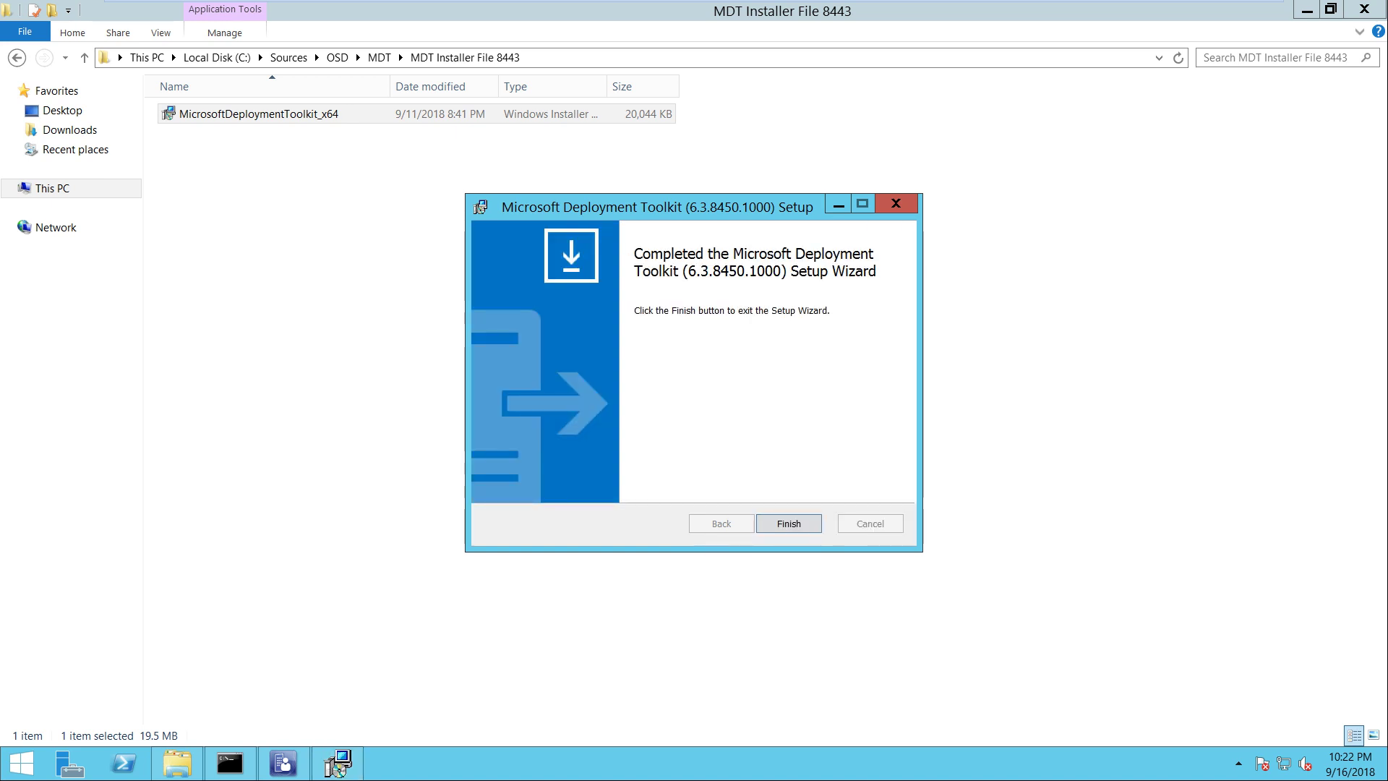
{"action": "key", "text": "Return"}
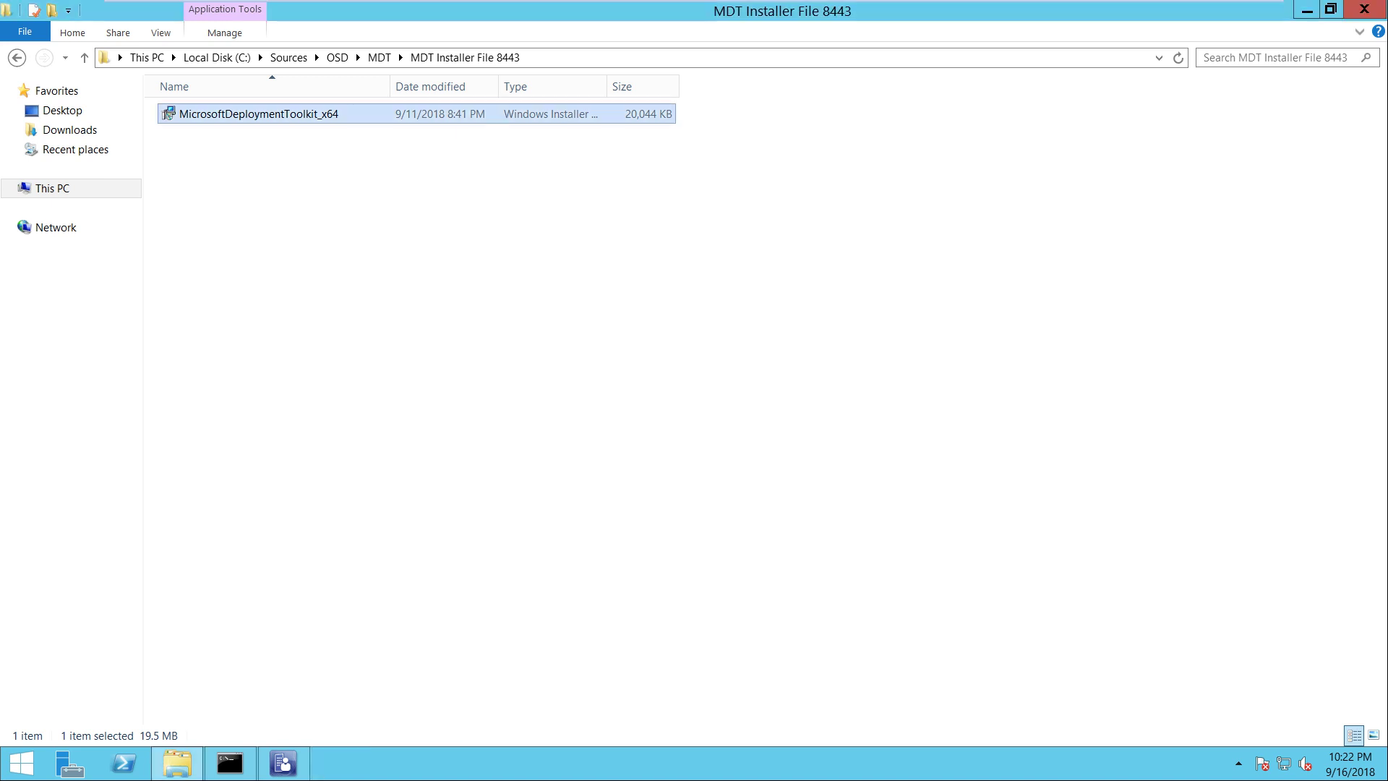
Close the Configuration Manager console and refresh the desktop
{"action": "key", "text": "alt+Tab"}
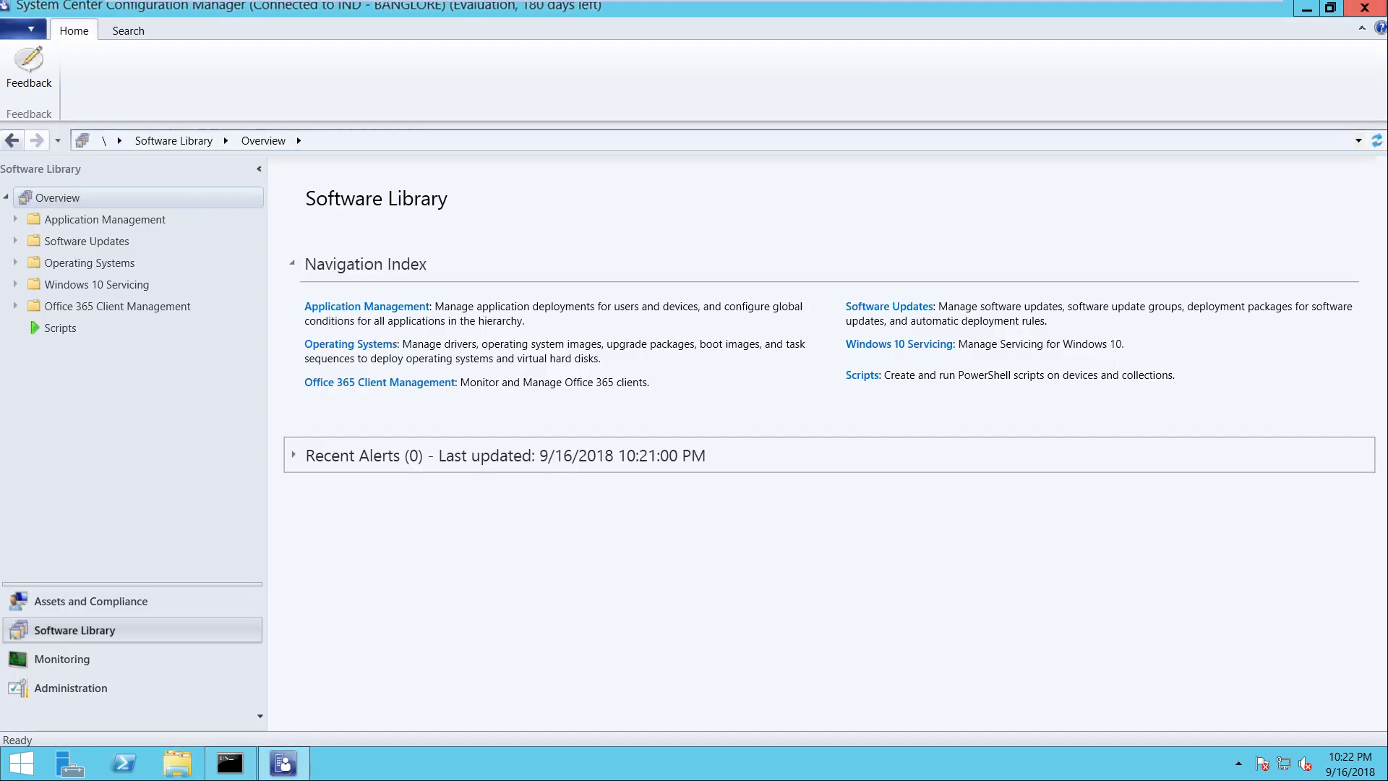
{"action": "left_click", "coordinate": [1364, 7]}
{"action": "right_click", "coordinate": [1002, 272]}
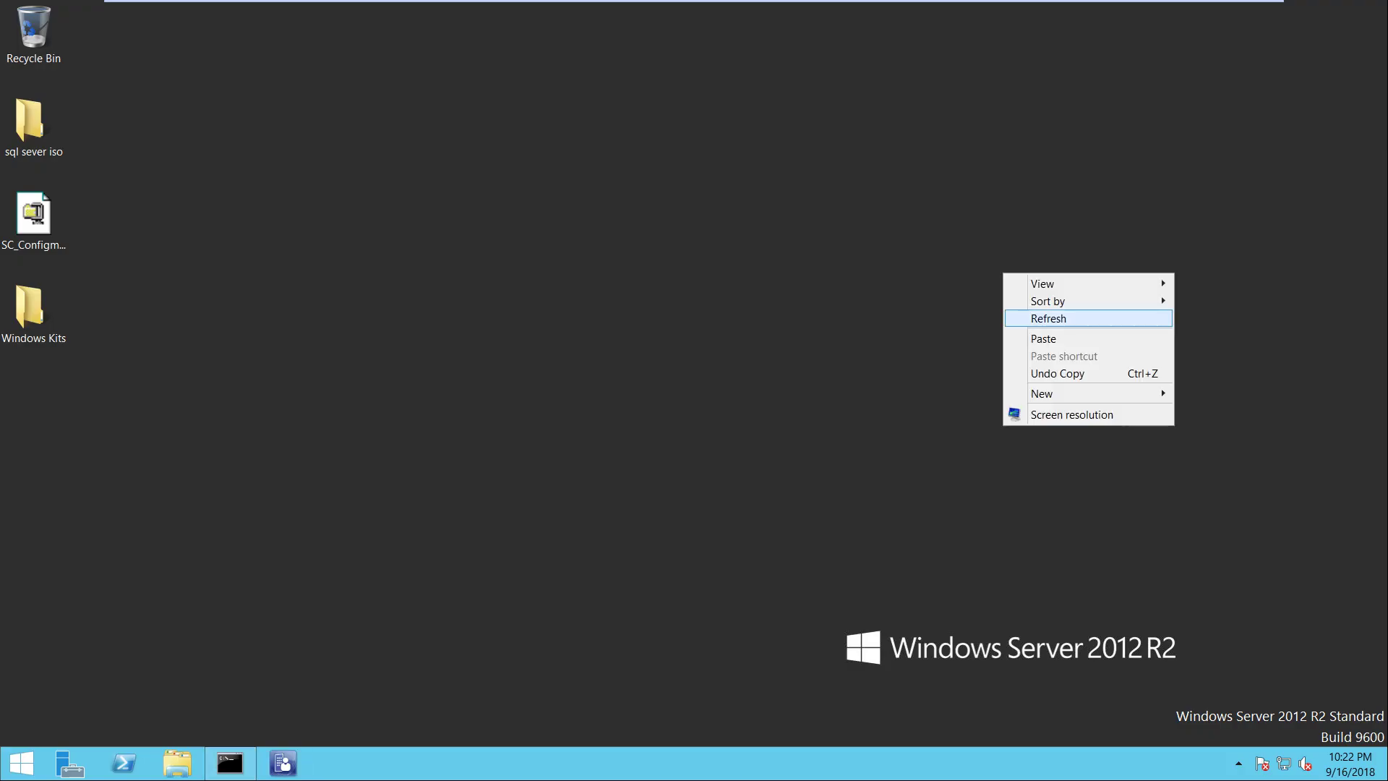
{"action": "left_click", "coordinate": [1041, 316]}
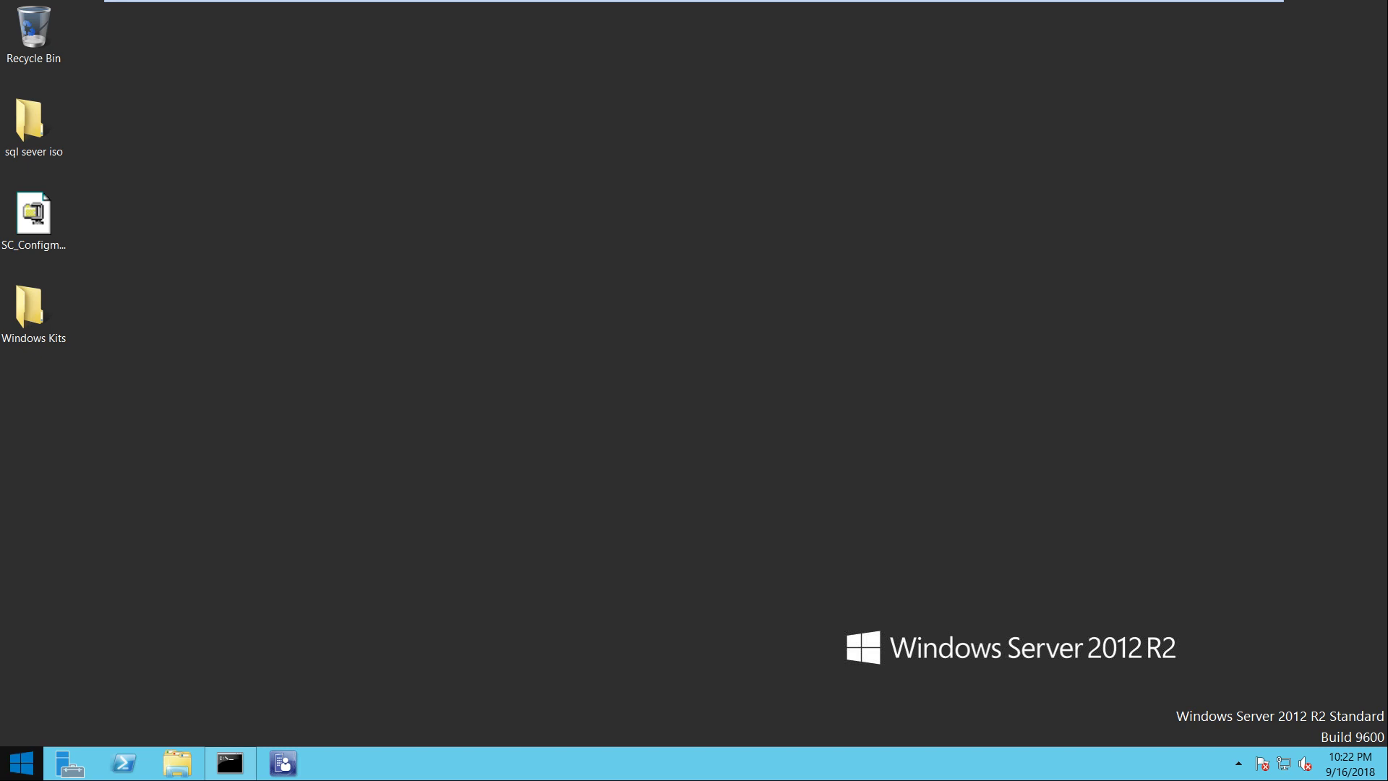
Search the Start screen for 'config' and run Configure ConfigMgr Integration as administrator
{"action": "key", "text": "super"}
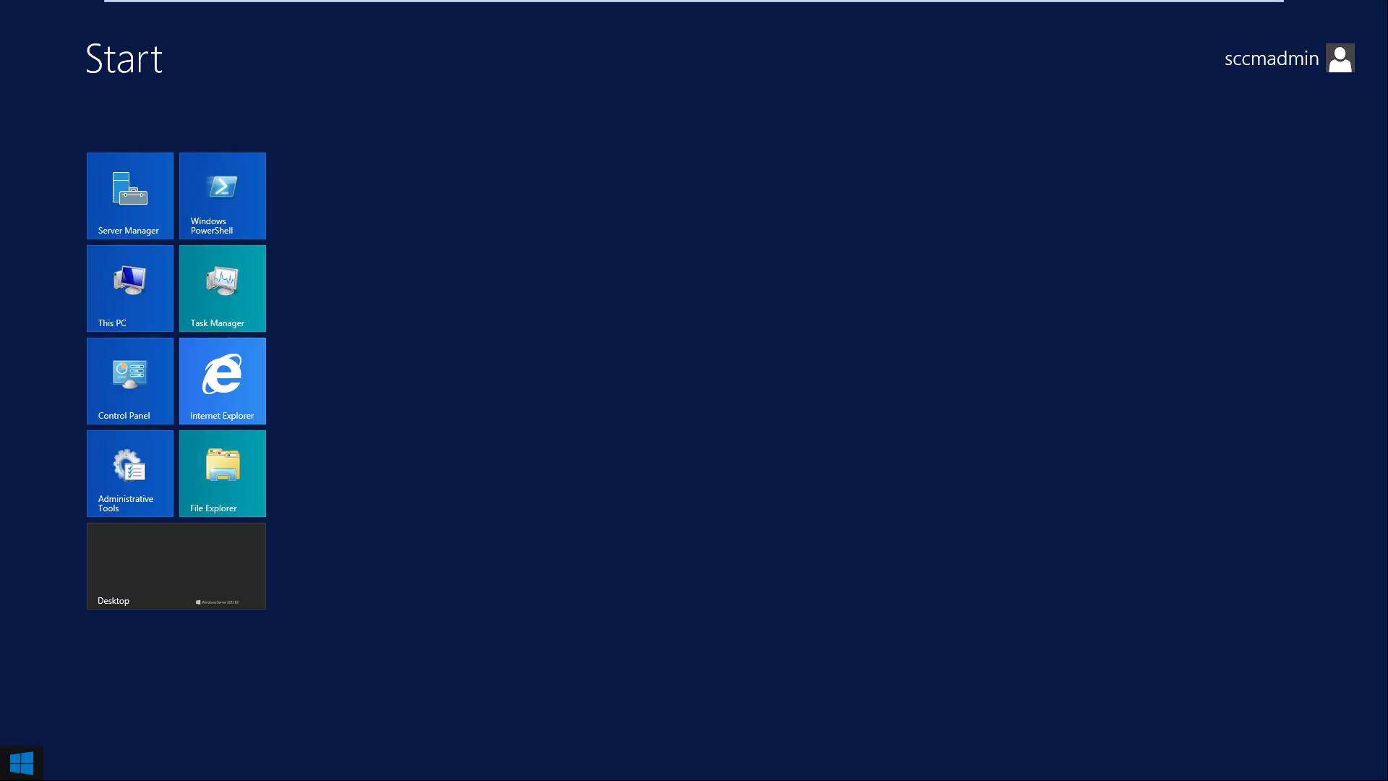
{"action": "type", "text": "config"}
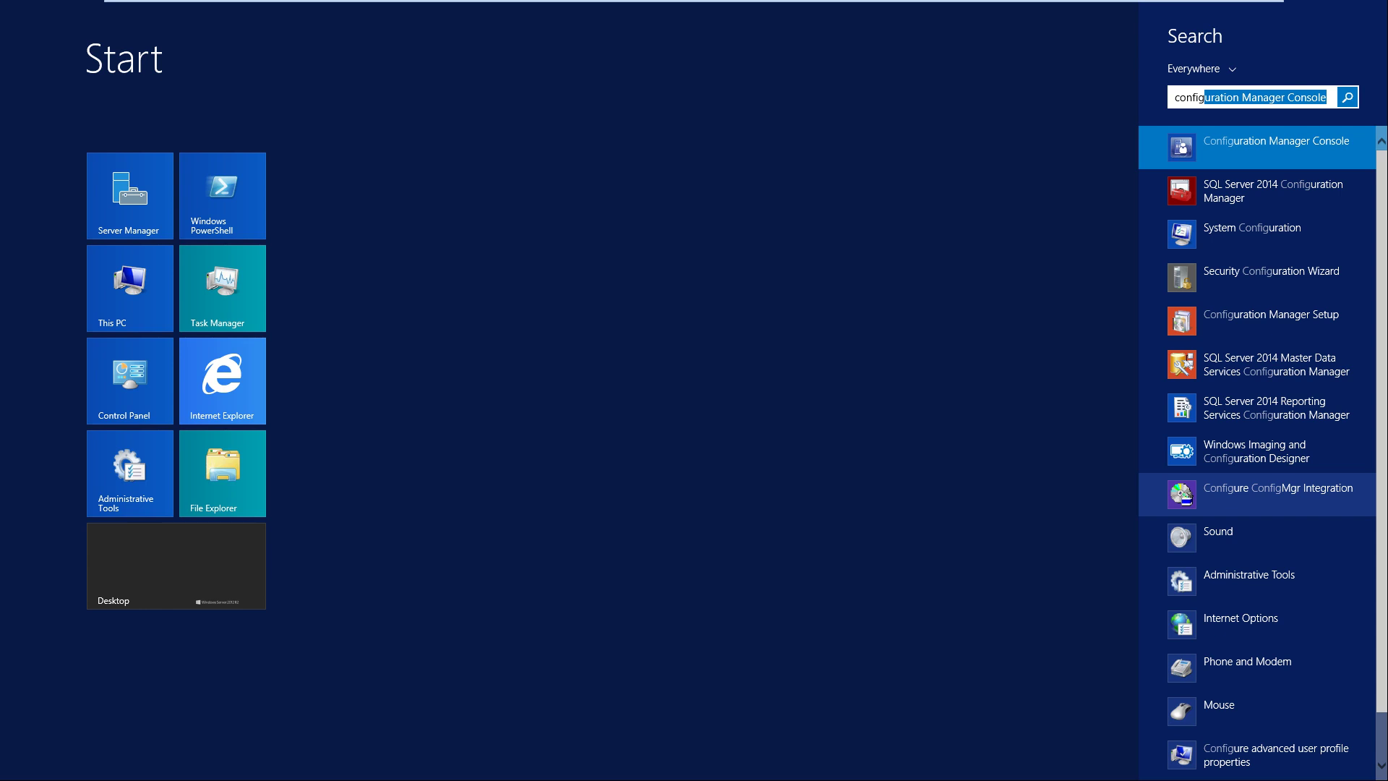
{"action": "right_click", "coordinate": [1278, 483]}
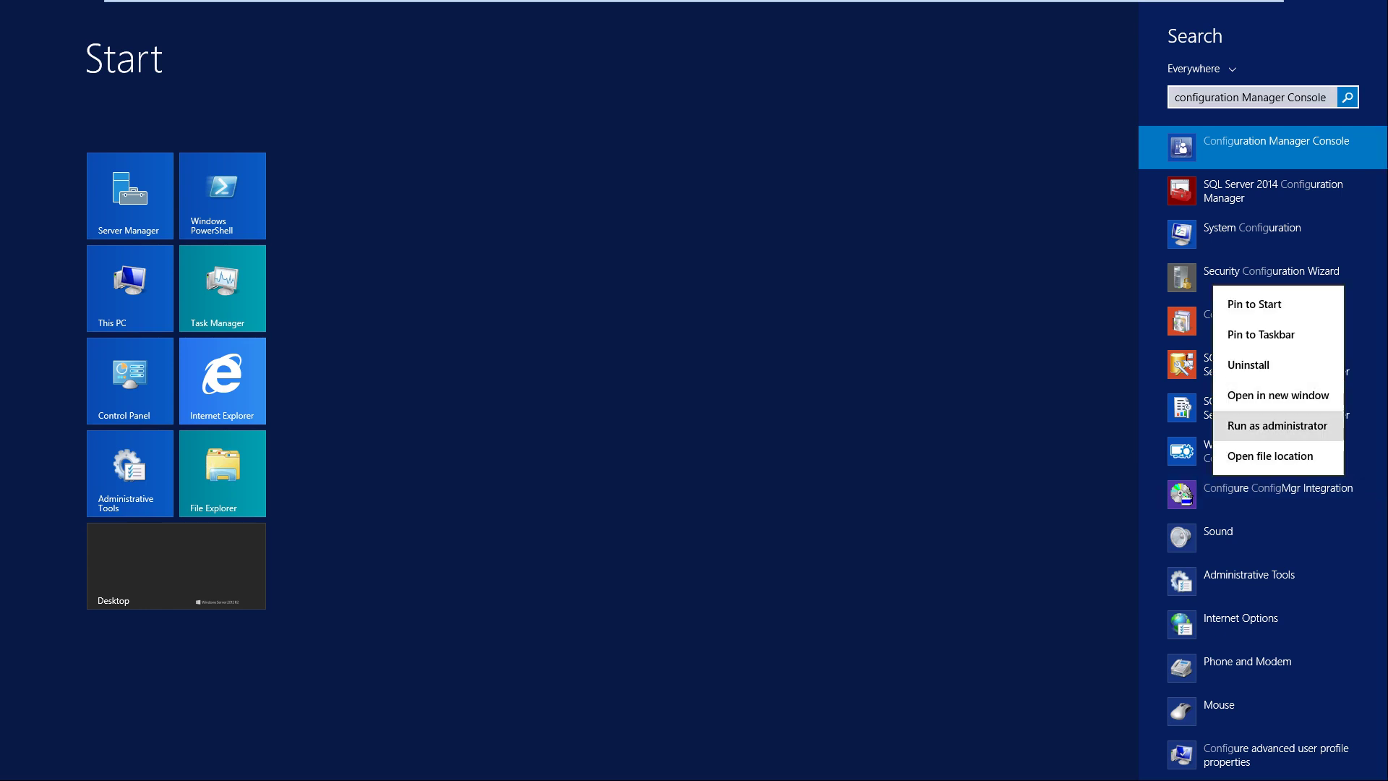
{"action": "left_click", "coordinate": [1277, 425]}
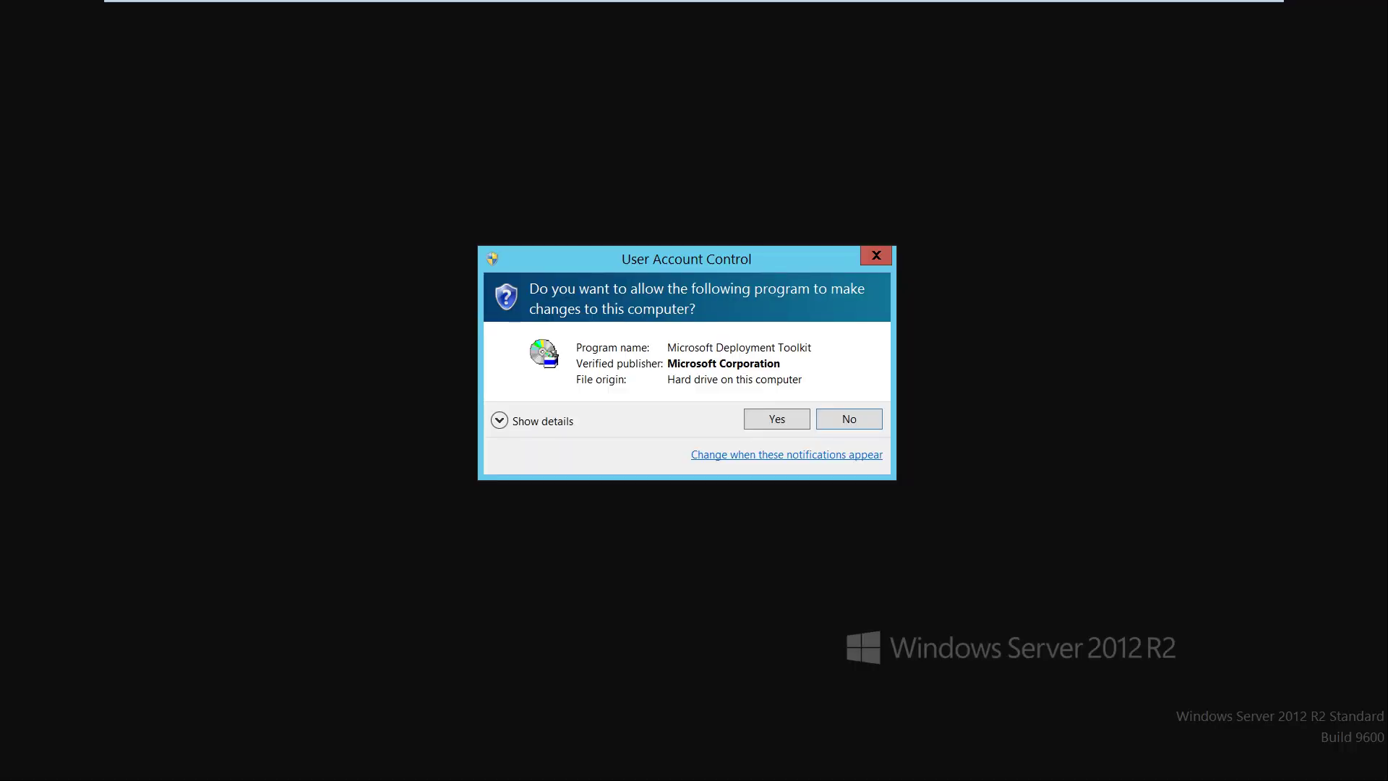
Approve the UAC prompt and install the MDT extensions for site code IND, then finish
{"action": "key", "text": "Return"}
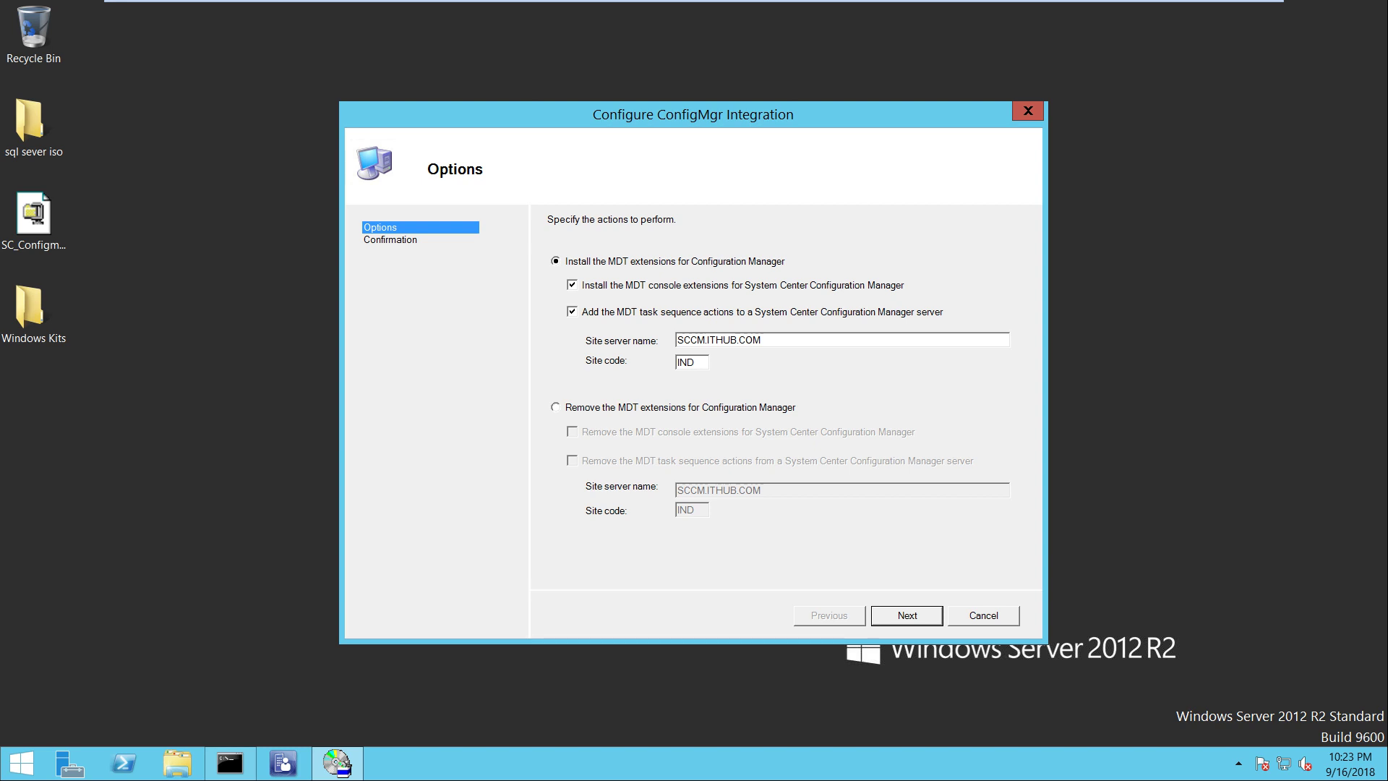
{"action": "key", "text": "Return"}
{"action": "key", "text": "Return"}
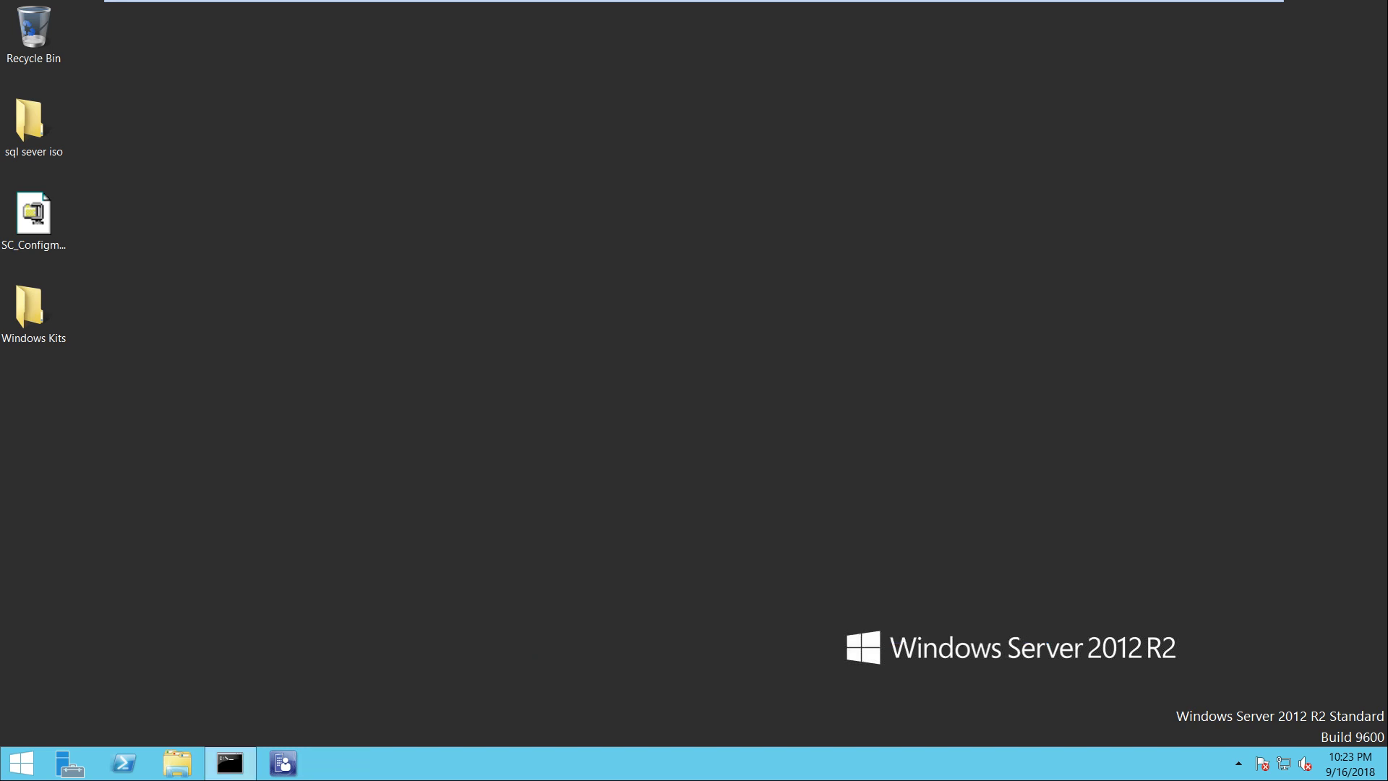
Refresh the desktop, reopen the console and dismiss the update-check warning
{"action": "right_click", "coordinate": [548, 297]}
{"action": "left_click", "coordinate": [621, 343]}
{"action": "right_click", "coordinate": [591, 344]}
{"action": "key", "text": "Return"}
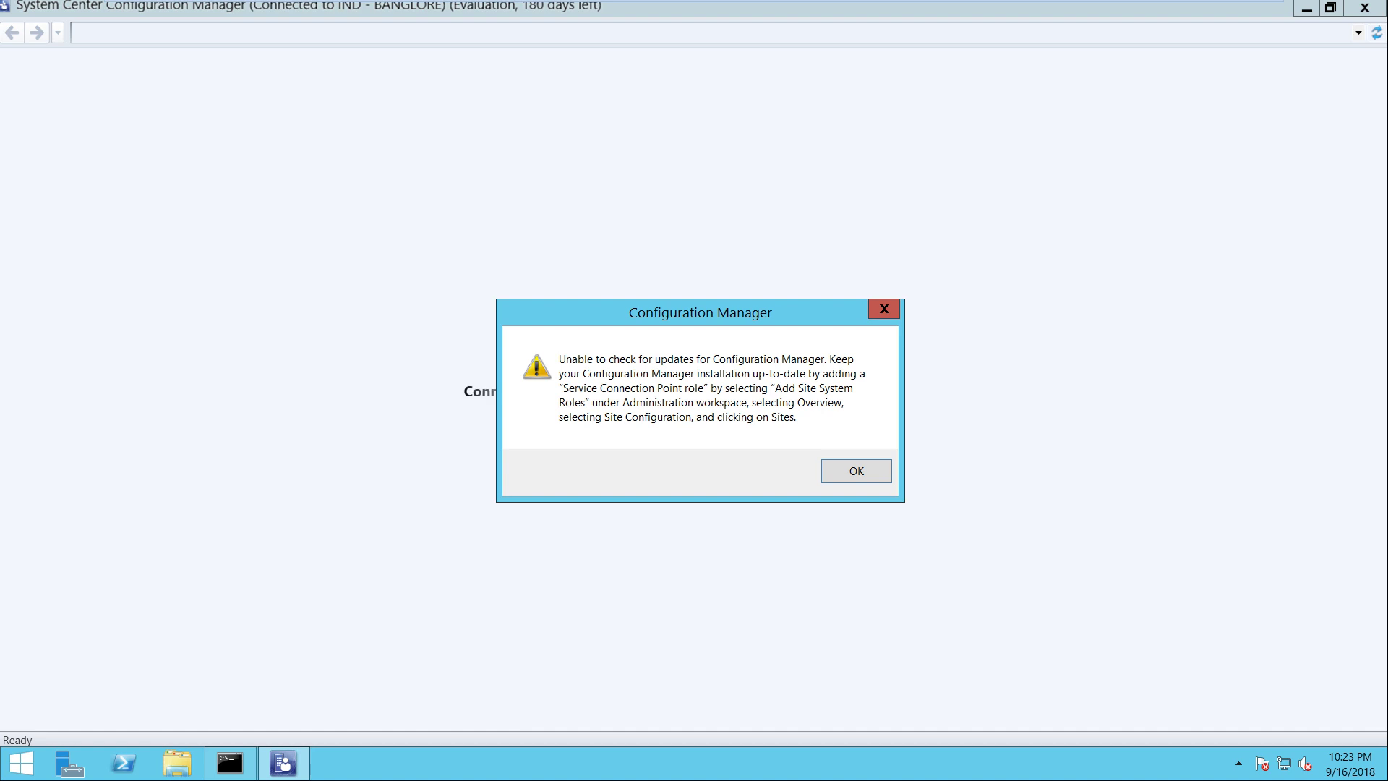
{"action": "key", "text": "Return"}
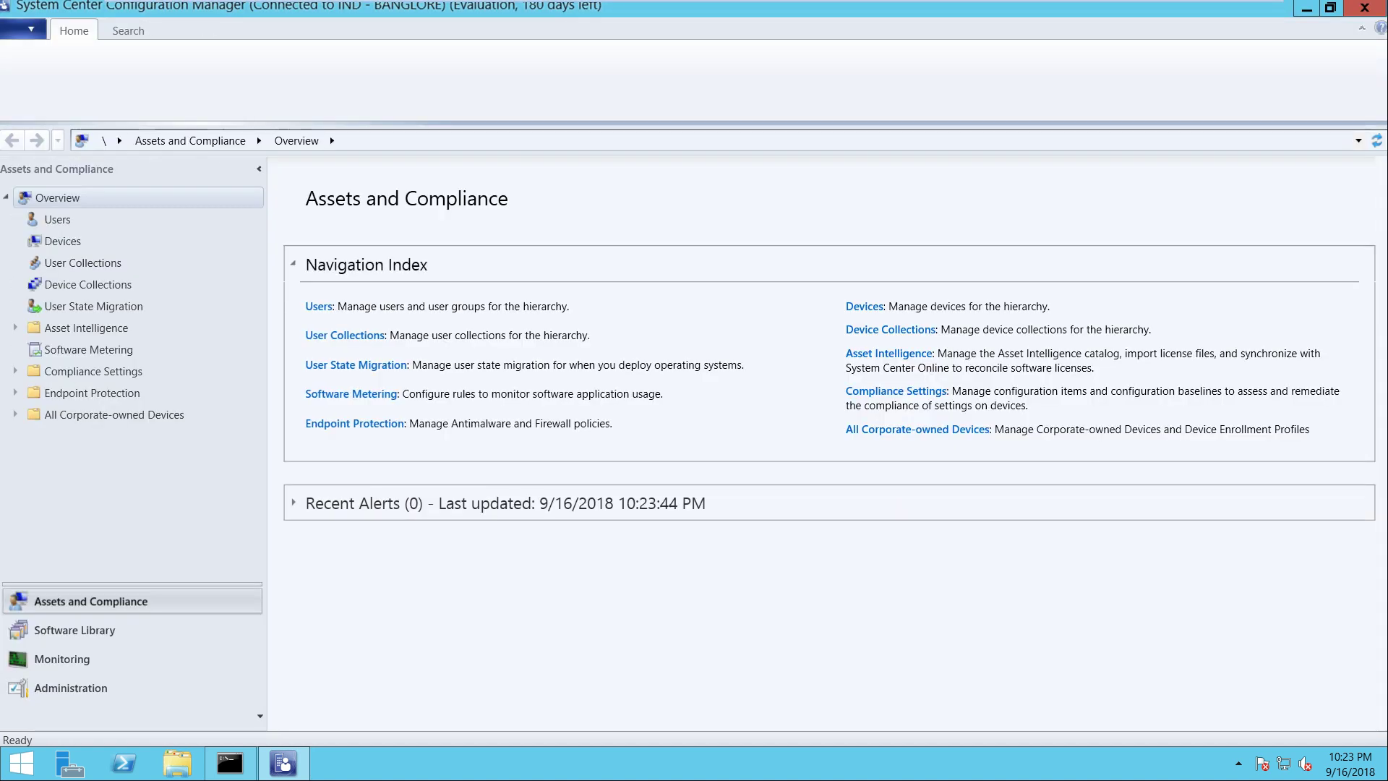
Open Software Library > Operating Systems > Task Sequences and review its actions, including Create MDT Task Sequence
{"action": "left_click", "coordinate": [75, 629]}
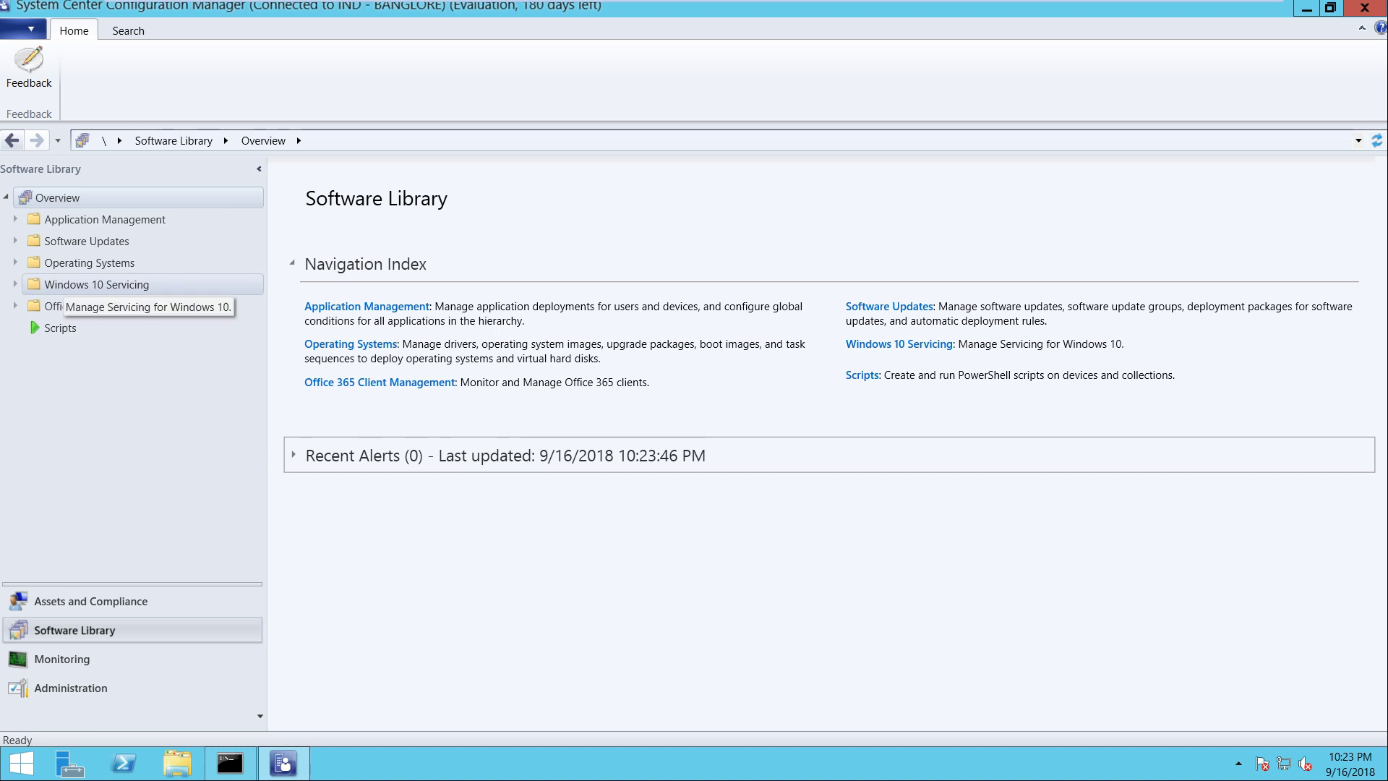
{"action": "left_click", "coordinate": [81, 262]}
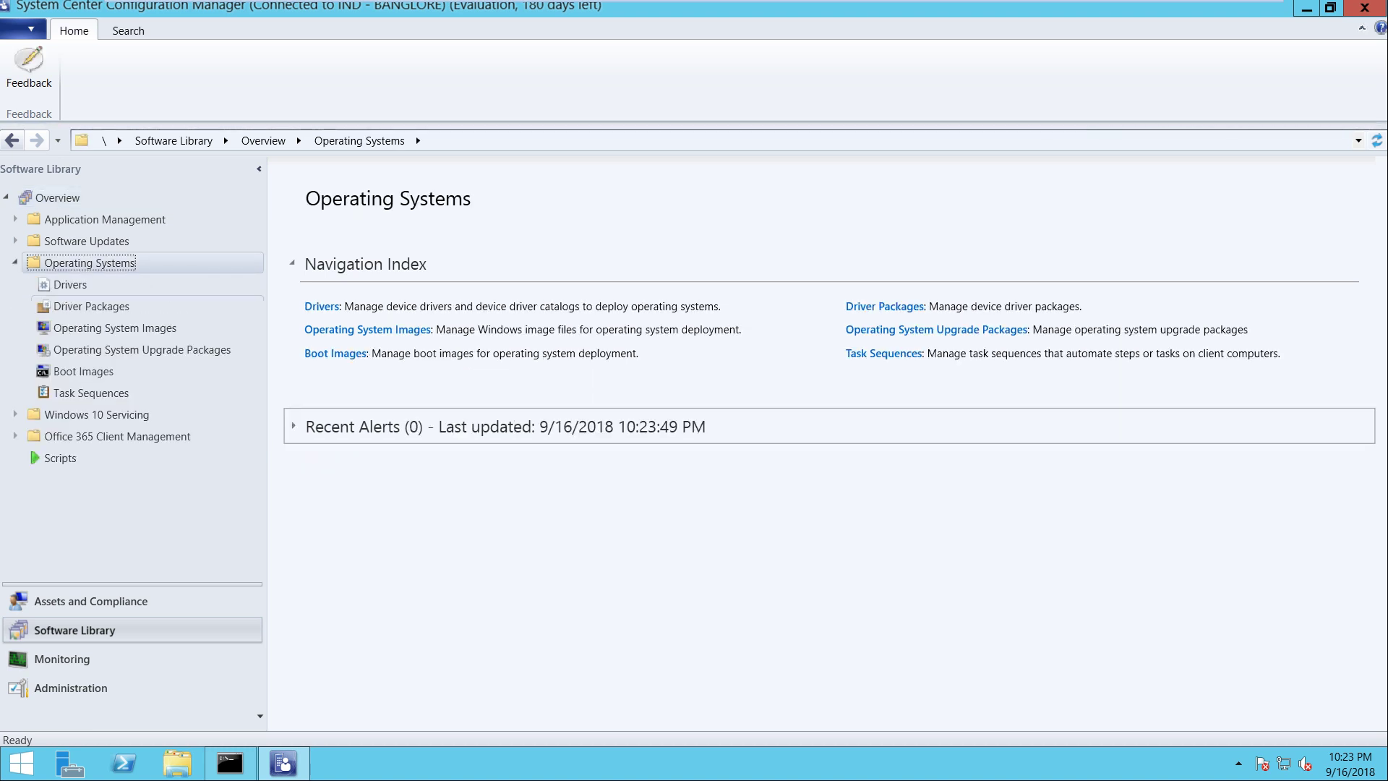
{"action": "left_click", "coordinate": [86, 392]}
{"action": "right_click", "coordinate": [86, 391]}
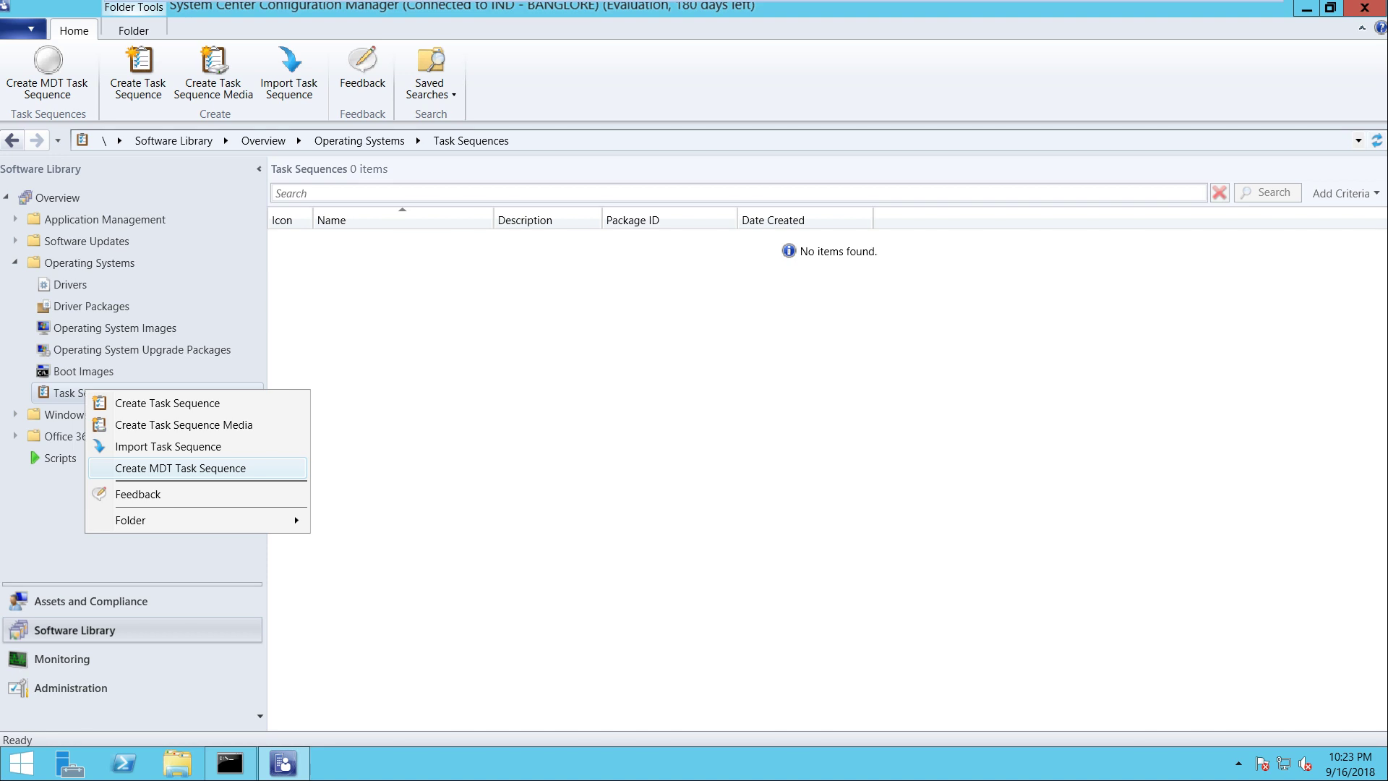
{"action": "key", "text": "Escape"}
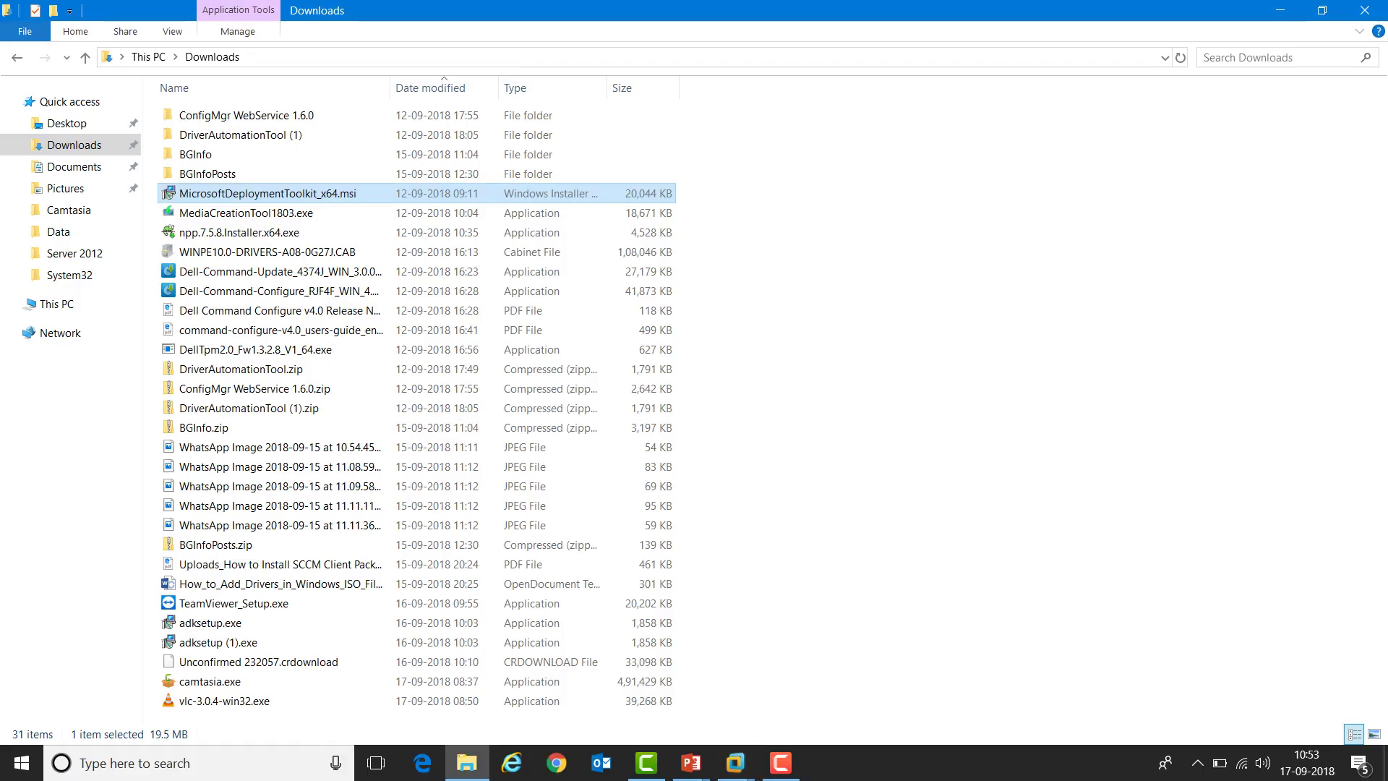
Review the Configure OSD in SCCM and UDIWizard_Config.xml slides, then return to the console
{"action": "mouse_move", "coordinate": [691, 763]}
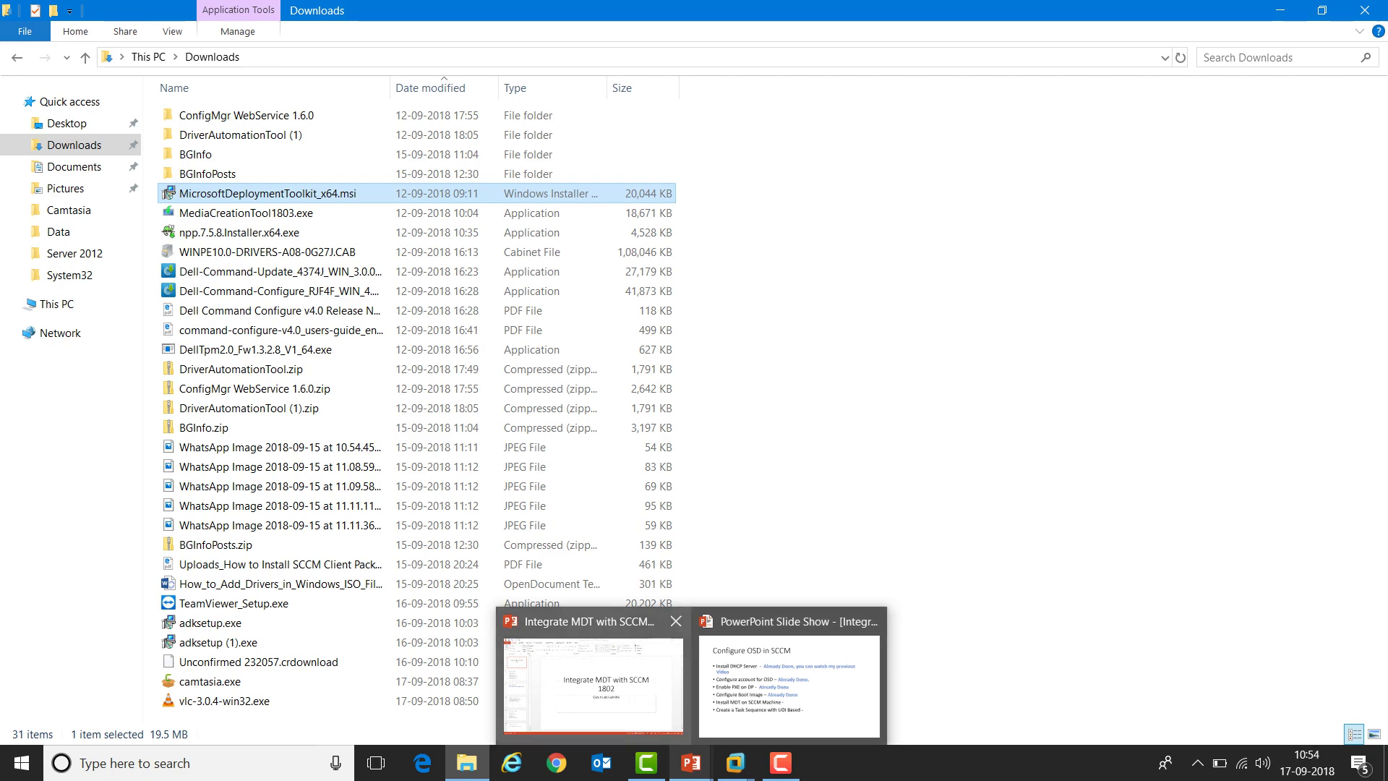
{"action": "left_click", "coordinate": [788, 685]}
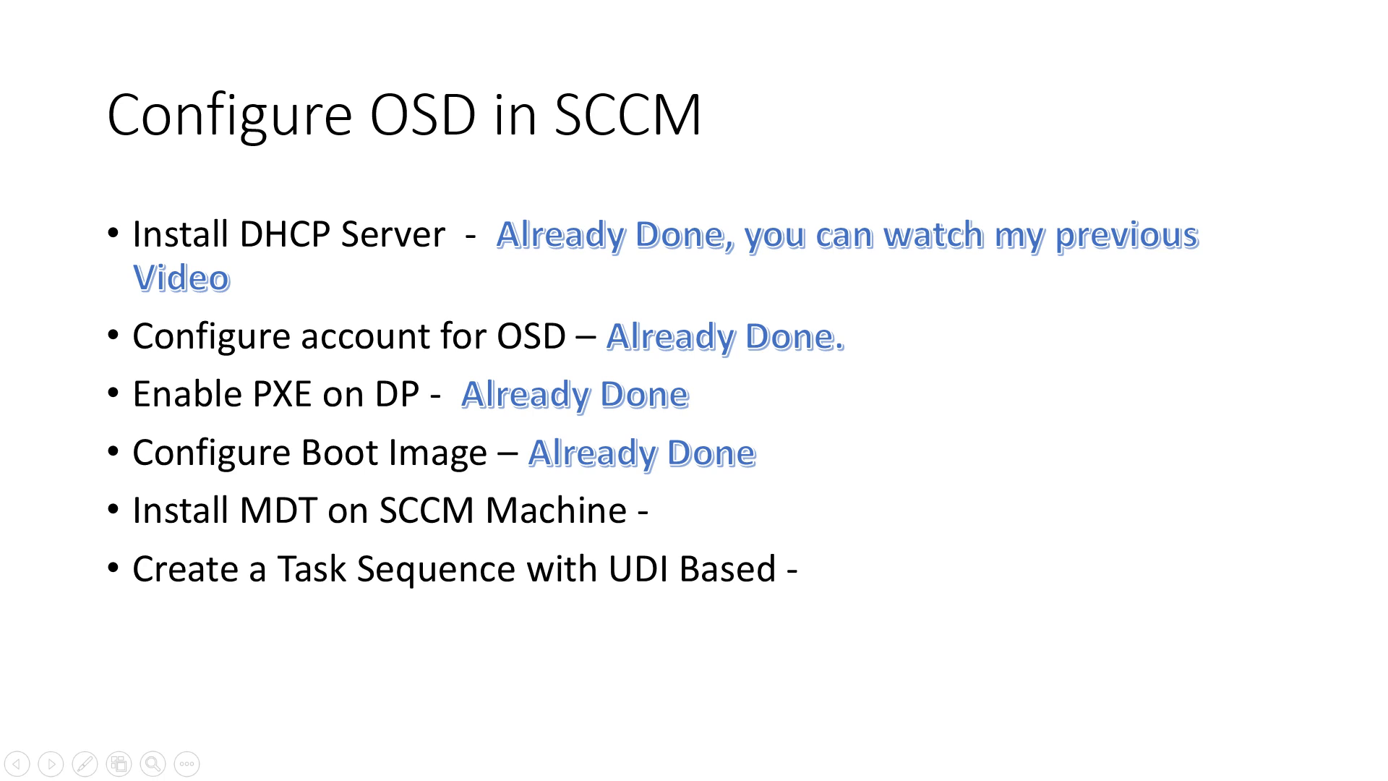
{"action": "key", "text": "Right"}
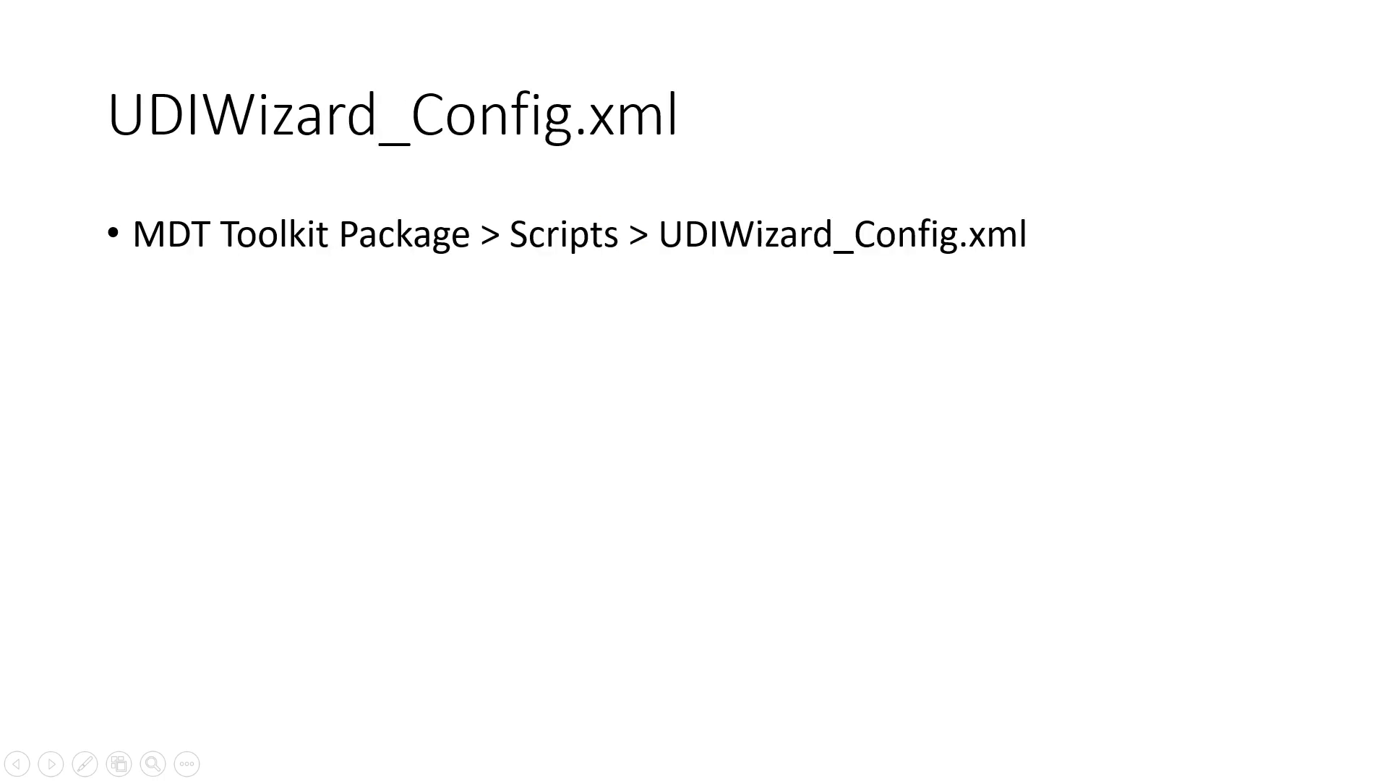
{"action": "key", "text": "Left"}
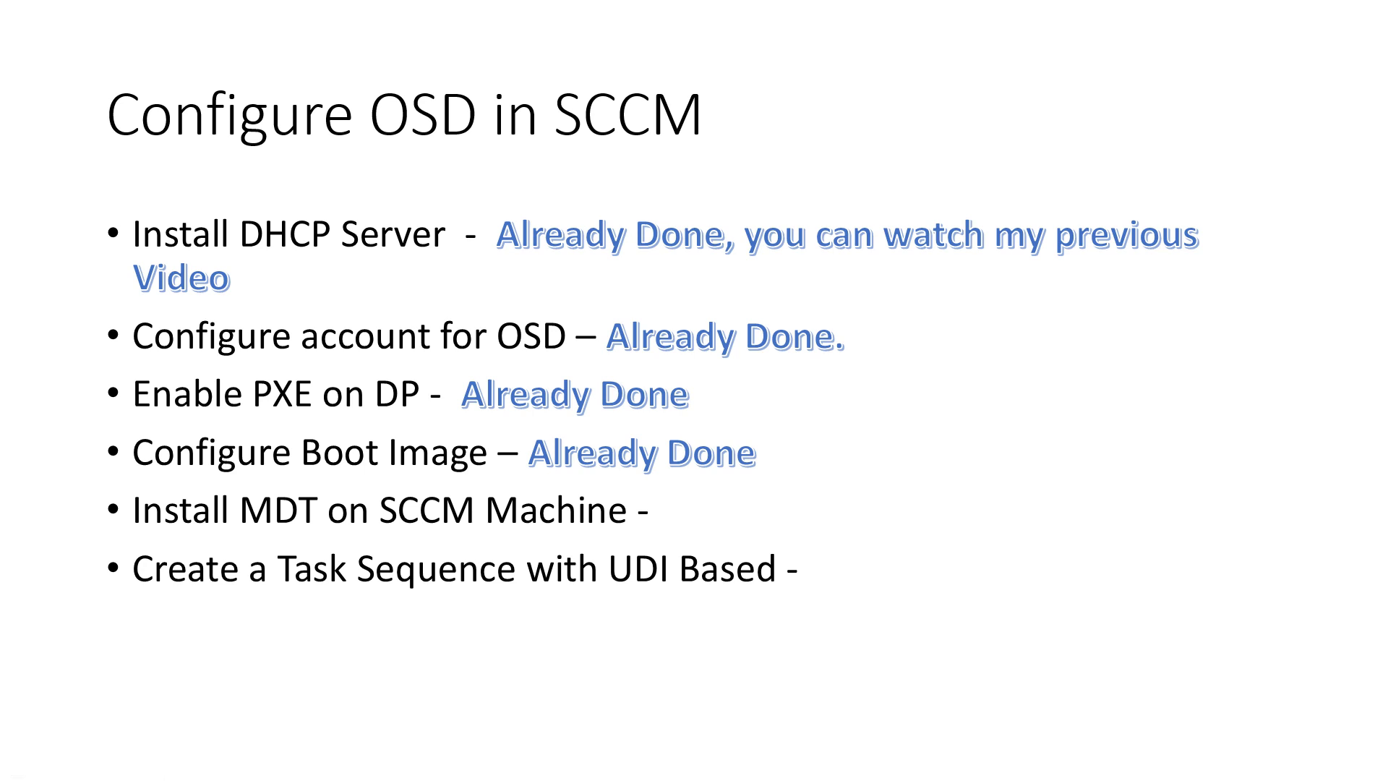
{"action": "key", "text": "alt+Tab"}
{"action": "key", "text": "alt+Tab"}
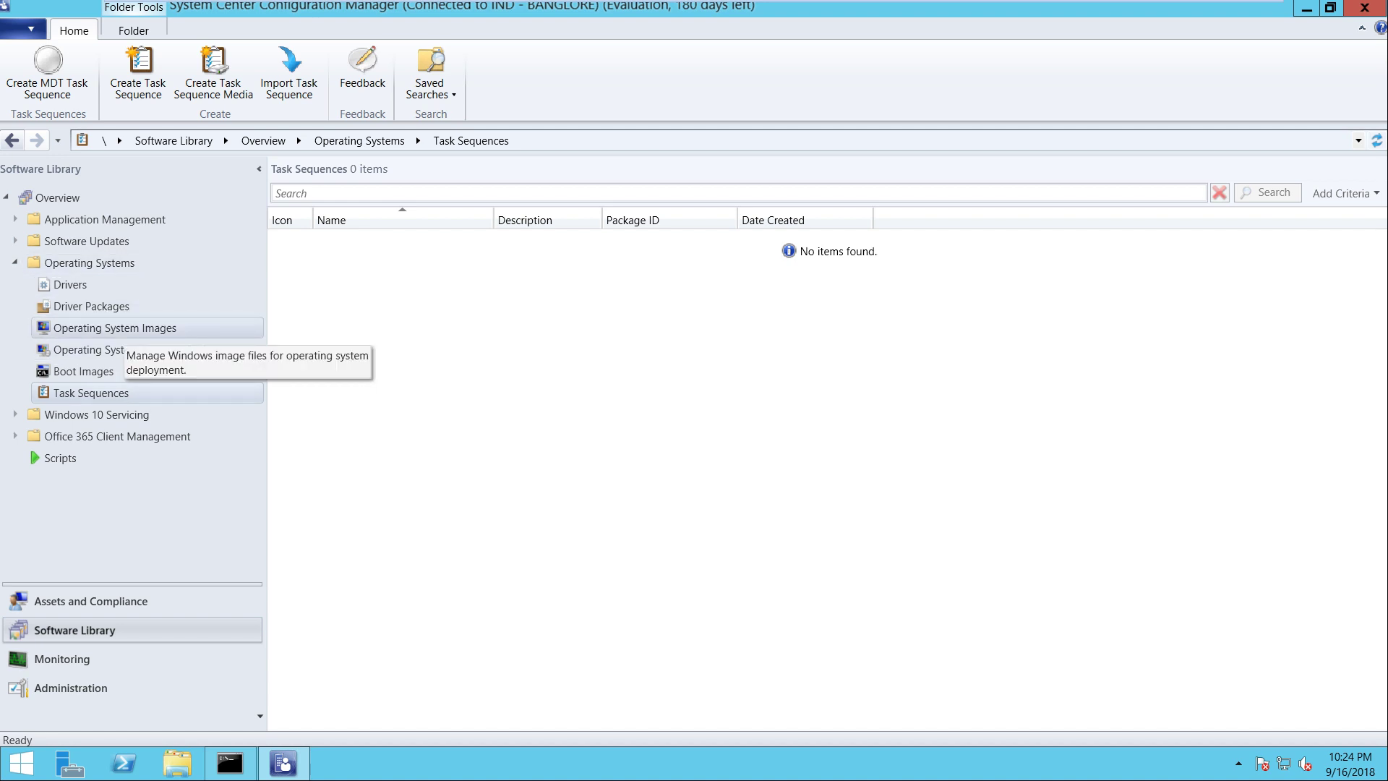
Show Boot Images under Operating System Images and select Boot image (x64)
{"action": "left_click", "coordinate": [116, 328]}
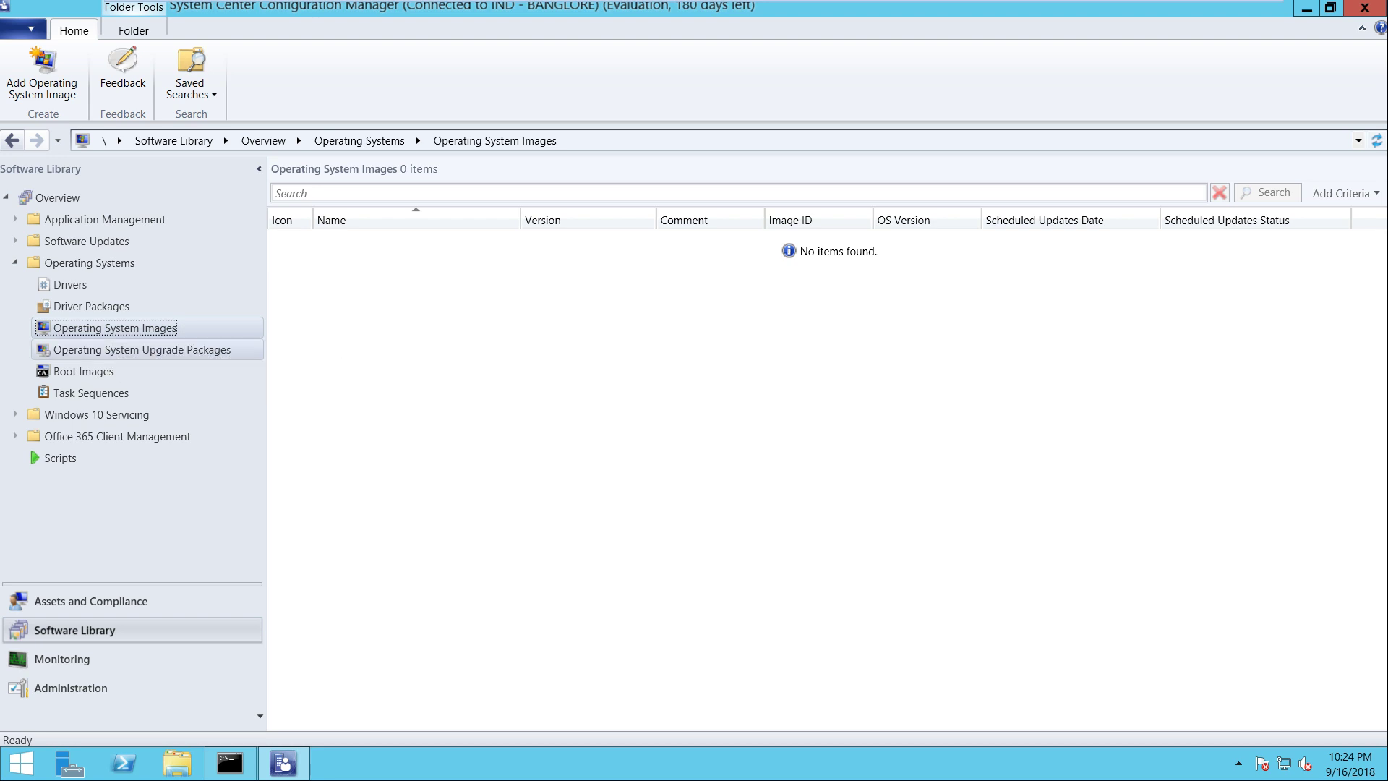
{"action": "left_click", "coordinate": [83, 371]}
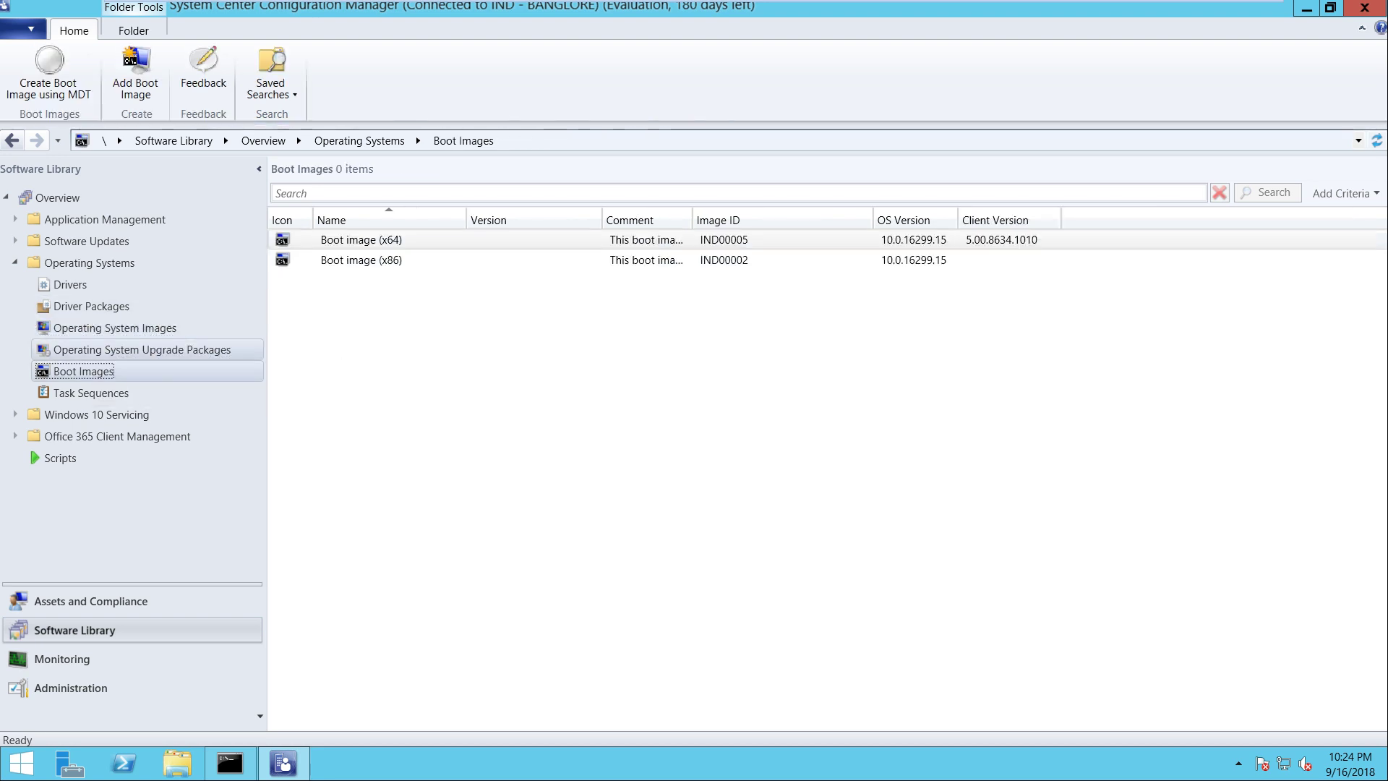
{"action": "key", "text": "Down"}
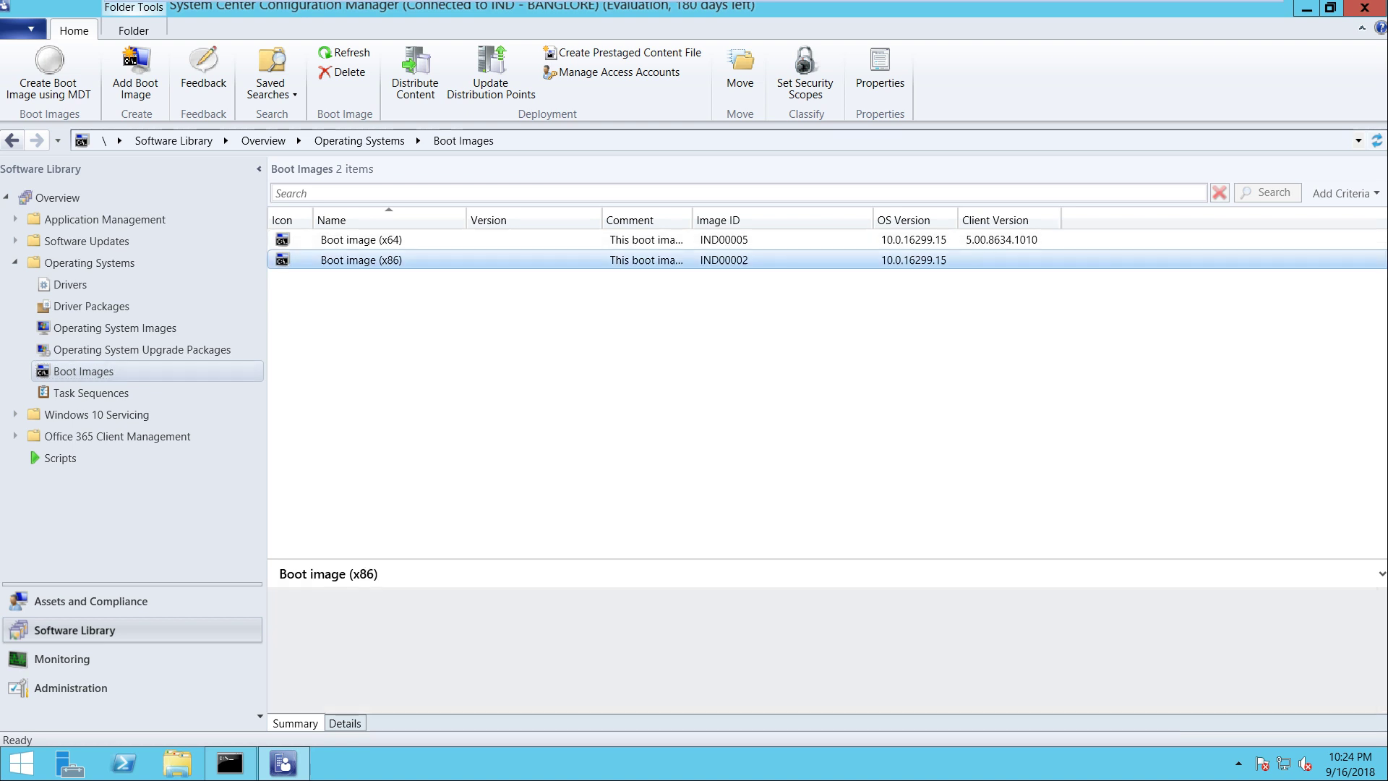
{"action": "key", "text": "Up"}
{"action": "key", "text": "Down"}
{"action": "key", "text": "Up"}
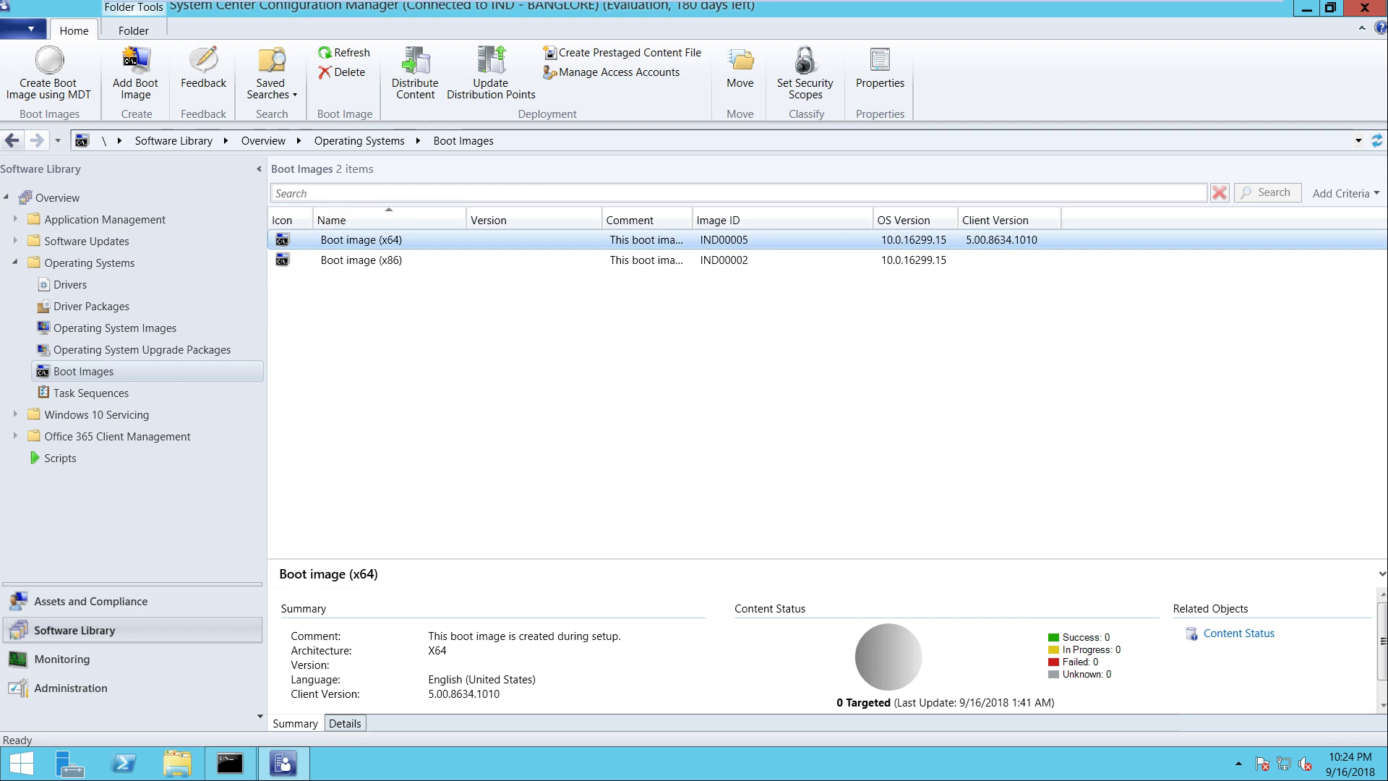
{"action": "key", "text": "Down"}
{"action": "key", "text": "Up"}
Enable command support on Boot image (x64), apply it, and update the distribution points
{"action": "key", "text": "shift+F10"}
{"action": "key", "text": "Up"}
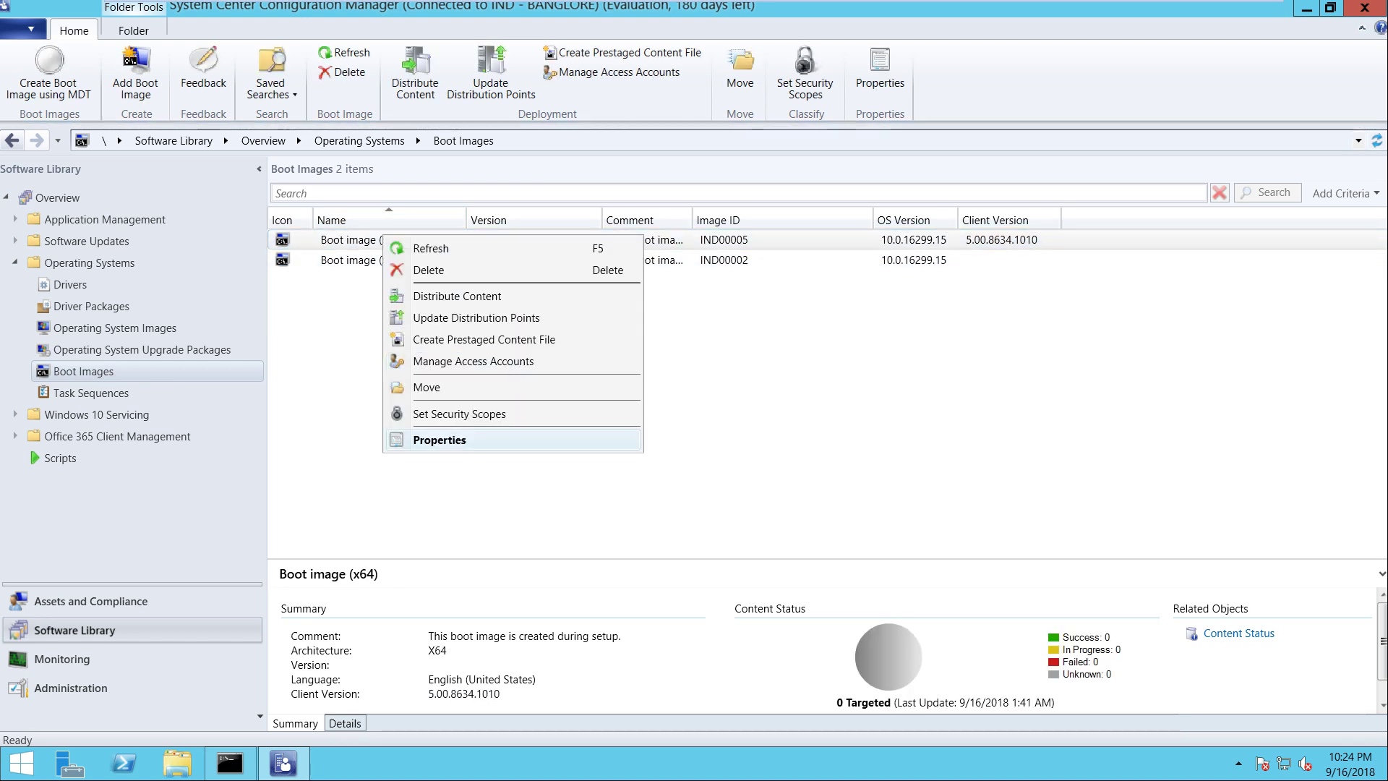
{"action": "key", "text": "Return"}
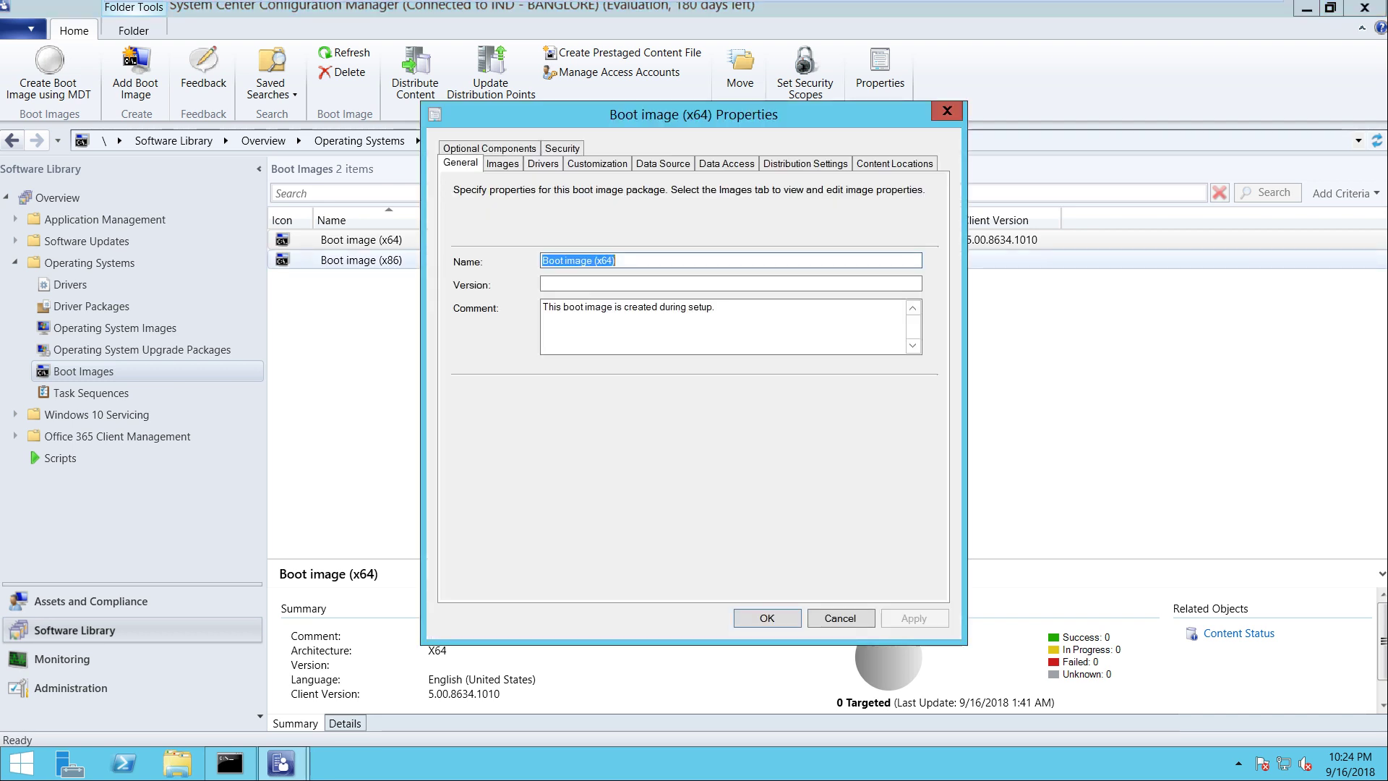
{"action": "key", "text": "ctrl+Tab"}
{"action": "key", "text": "ctrl+Tab"}
{"action": "key", "text": "ctrl+Tab"}
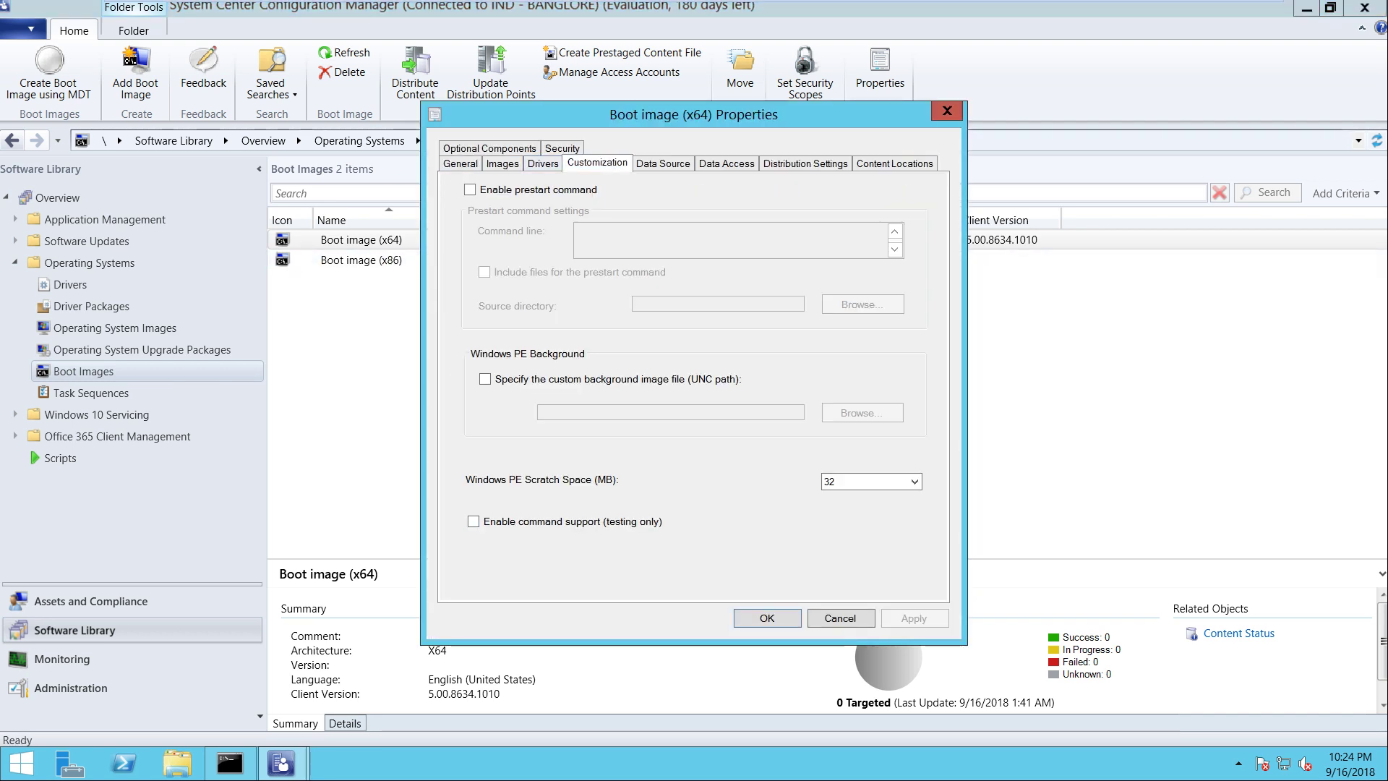
{"action": "key", "text": "space"}
{"action": "key", "text": "ctrl+Tab"}
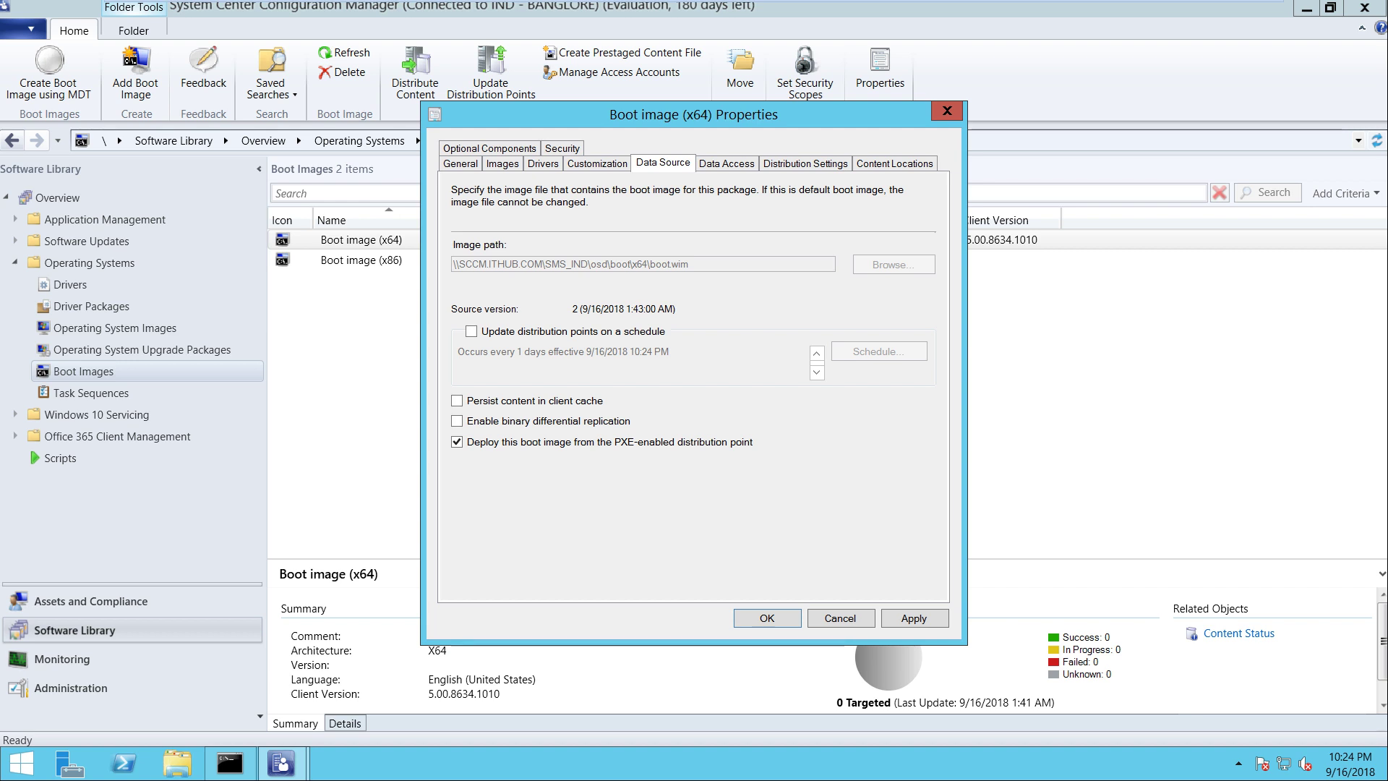
{"action": "key", "text": "Return"}
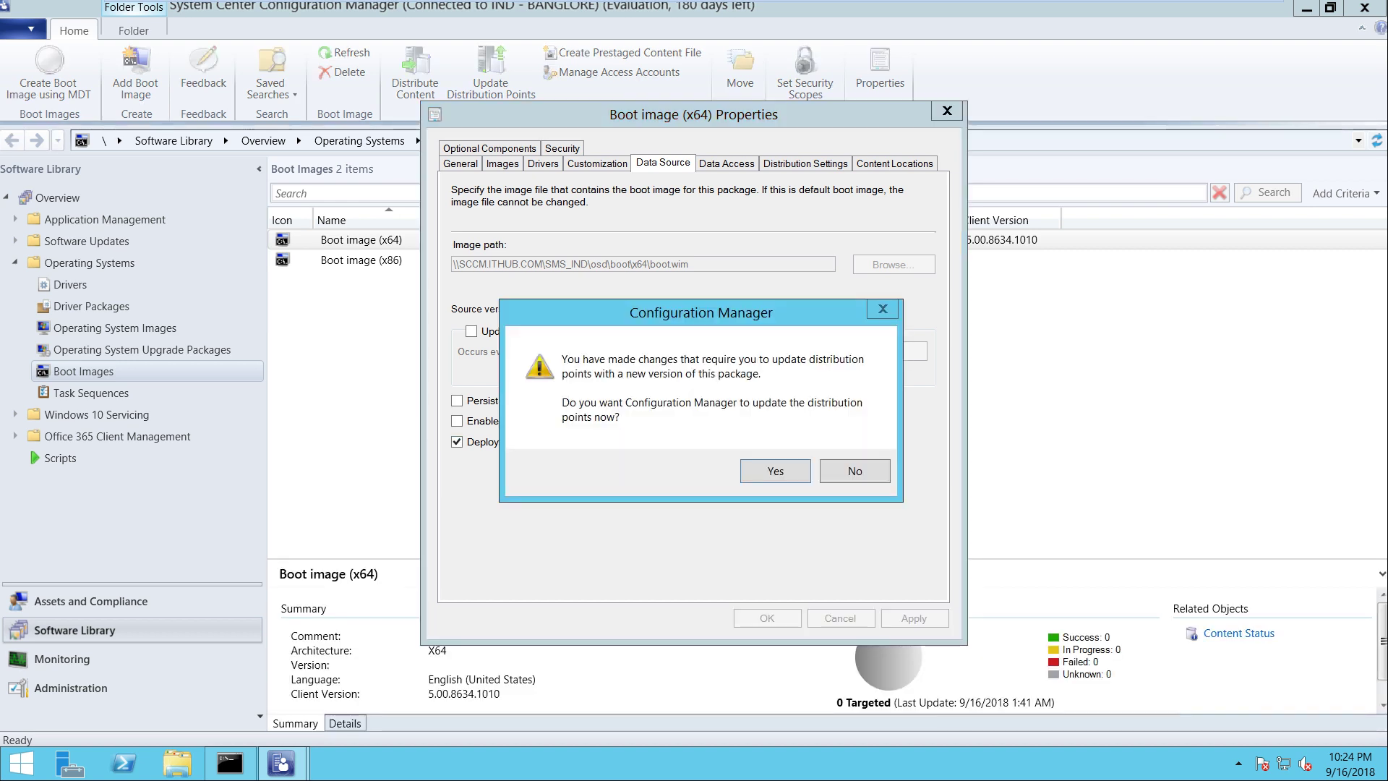
{"action": "key", "text": "Return"}
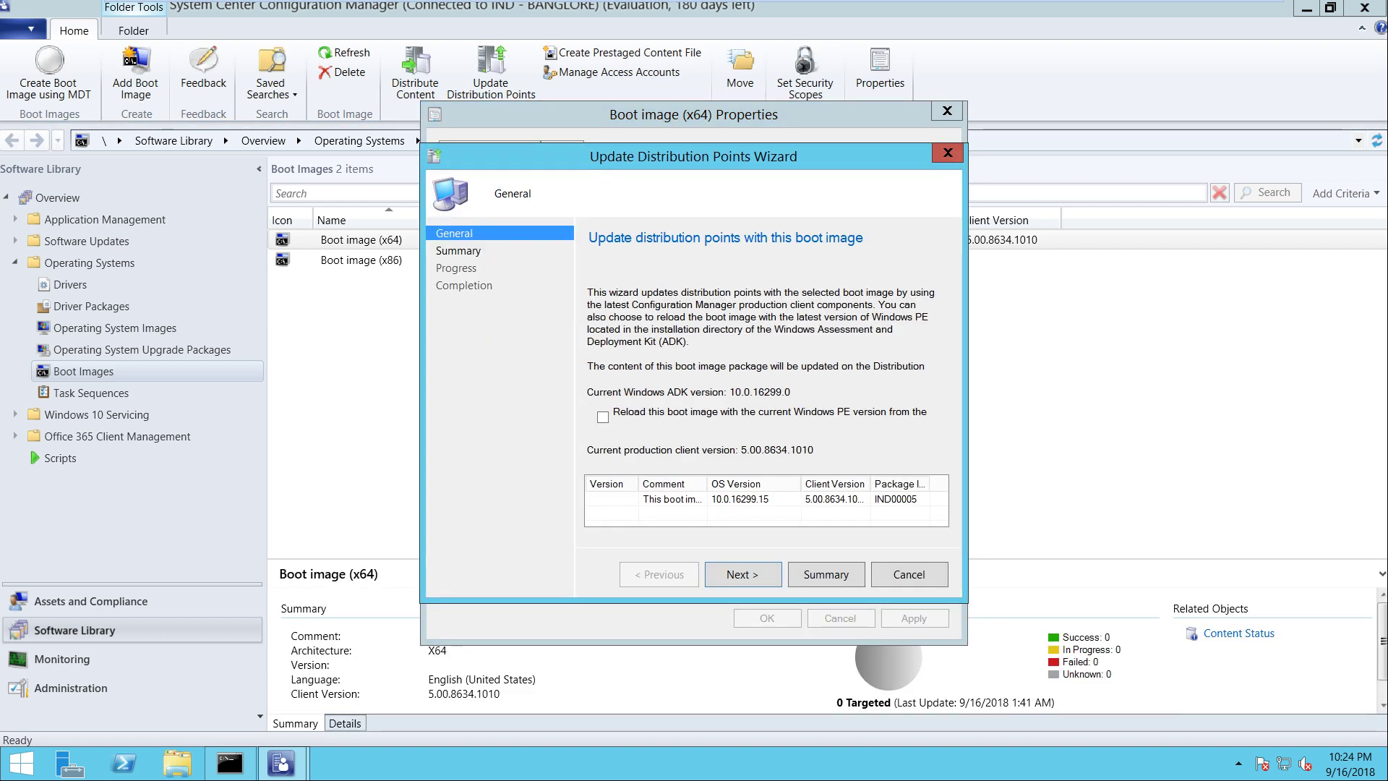
{"action": "key", "text": "Return"}
{"action": "key", "text": "Return"}
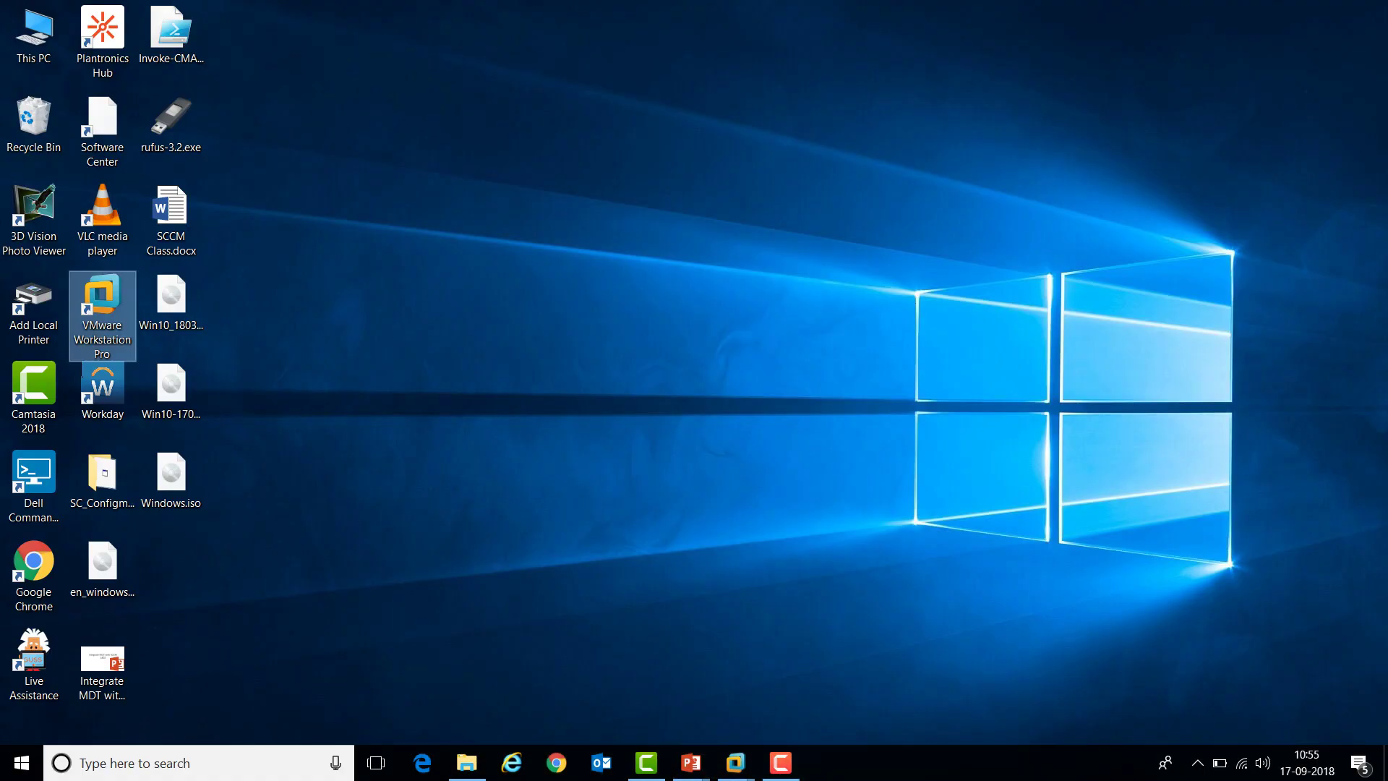
Copy the Win10_1803_English_x64.iso file on the Windows 10 desktop
{"action": "double_click", "coordinate": [171, 304]}
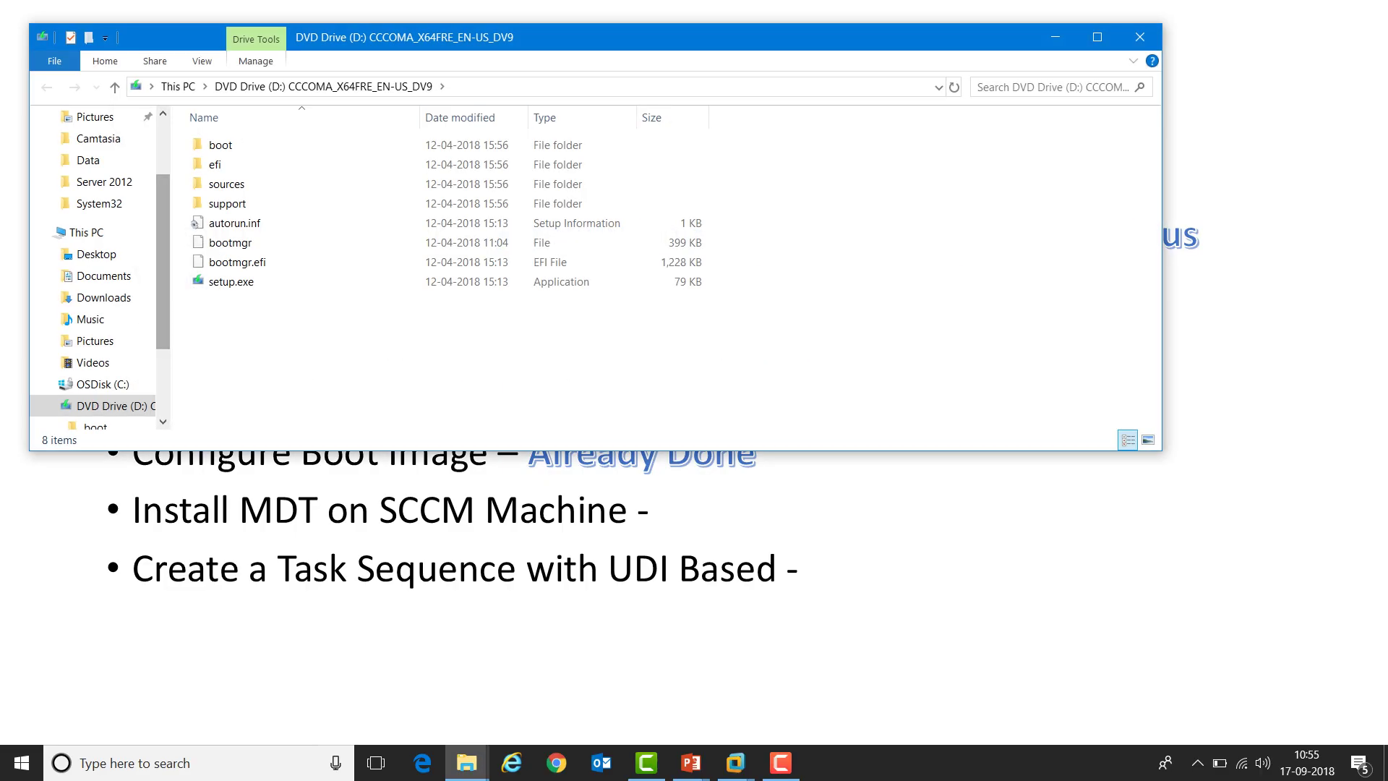
{"action": "left_click", "coordinate": [1140, 37]}
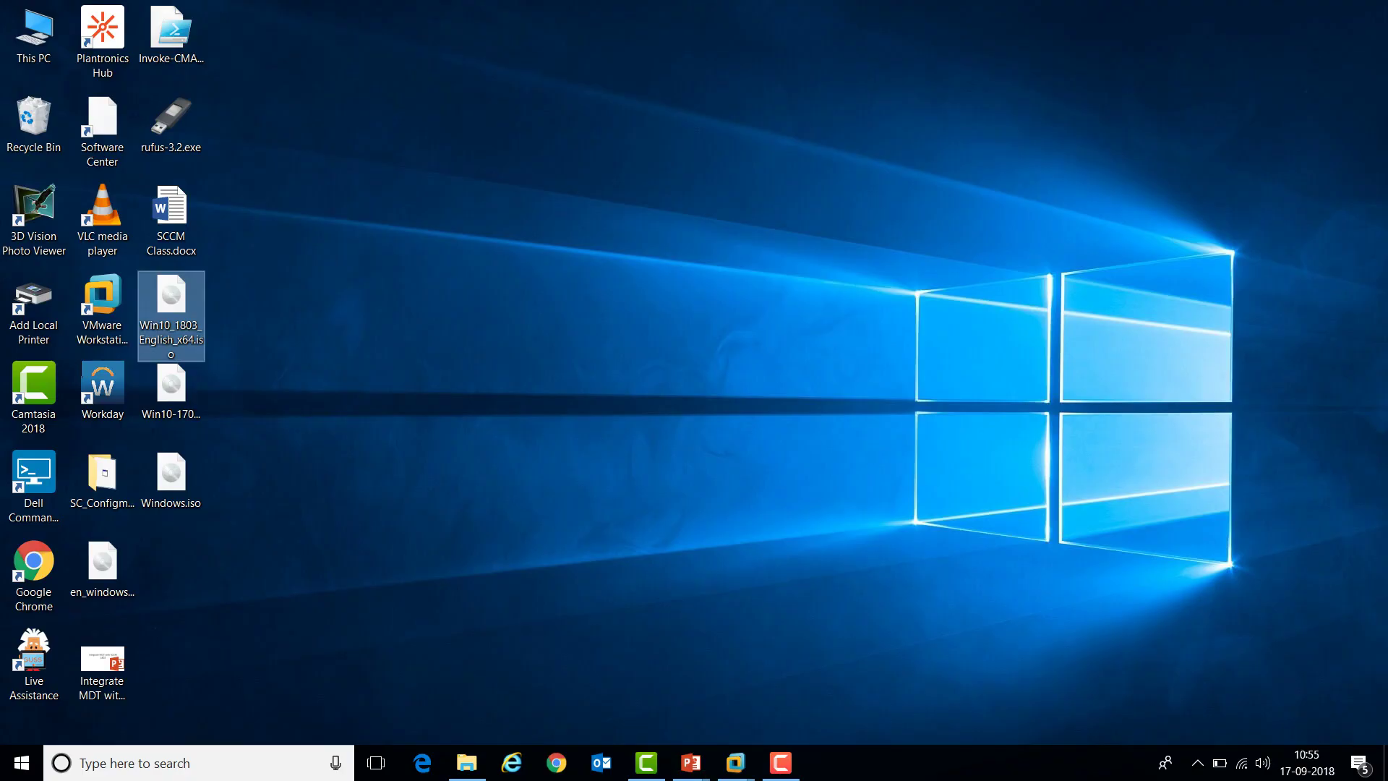
{"action": "right_click", "coordinate": [174, 308]}
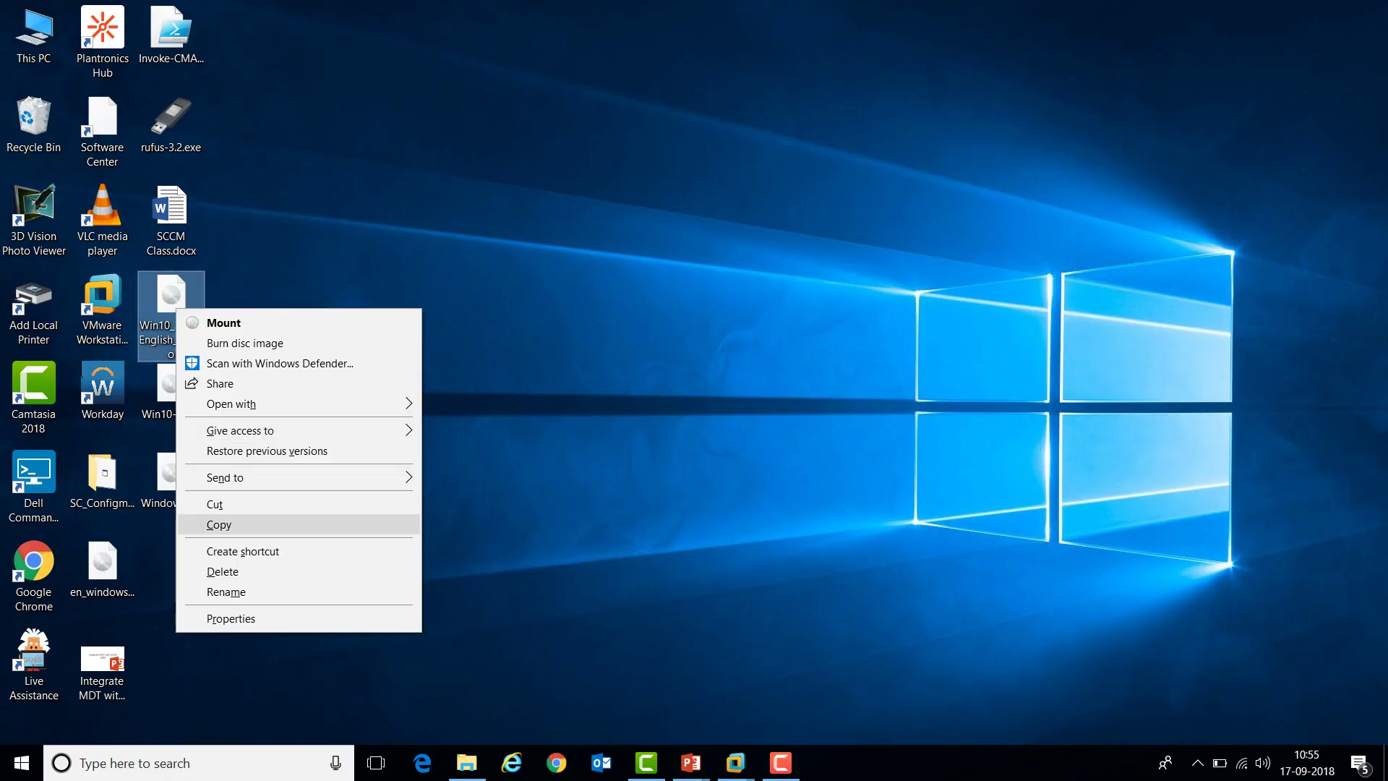
{"action": "left_click", "coordinate": [219, 524]}
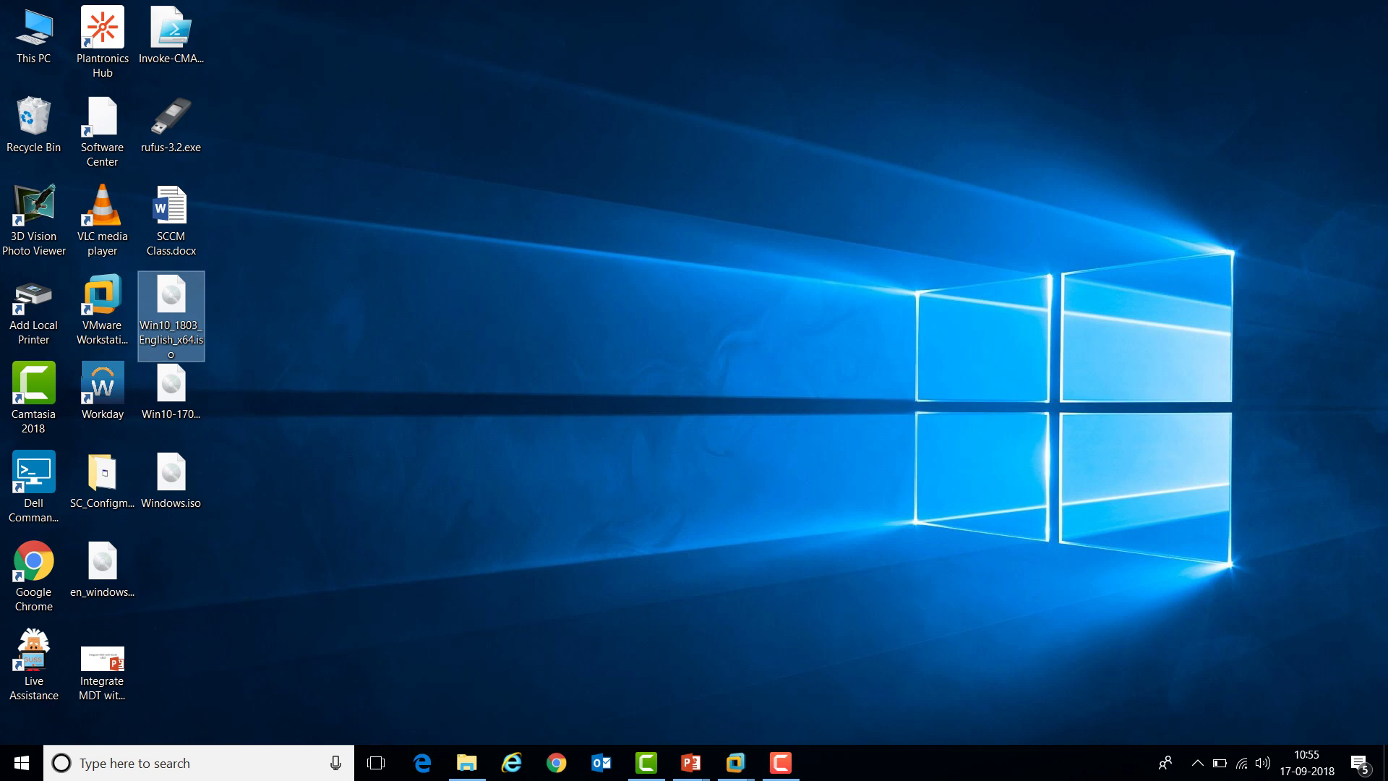
Switch to the SCCM server virtual machine and show its desktop
{"action": "mouse_move", "coordinate": [735, 763]}
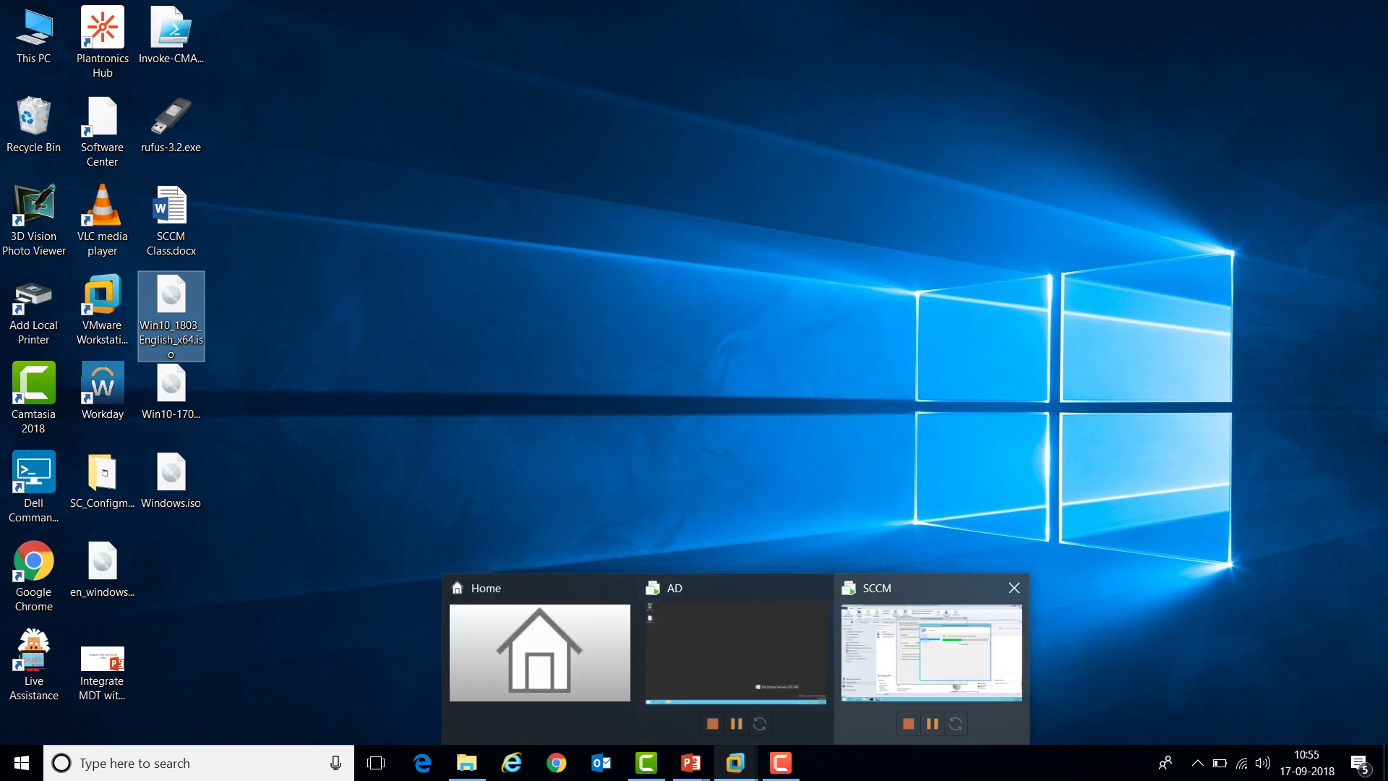
{"action": "left_click", "coordinate": [932, 650]}
{"action": "key", "text": "super+d"}
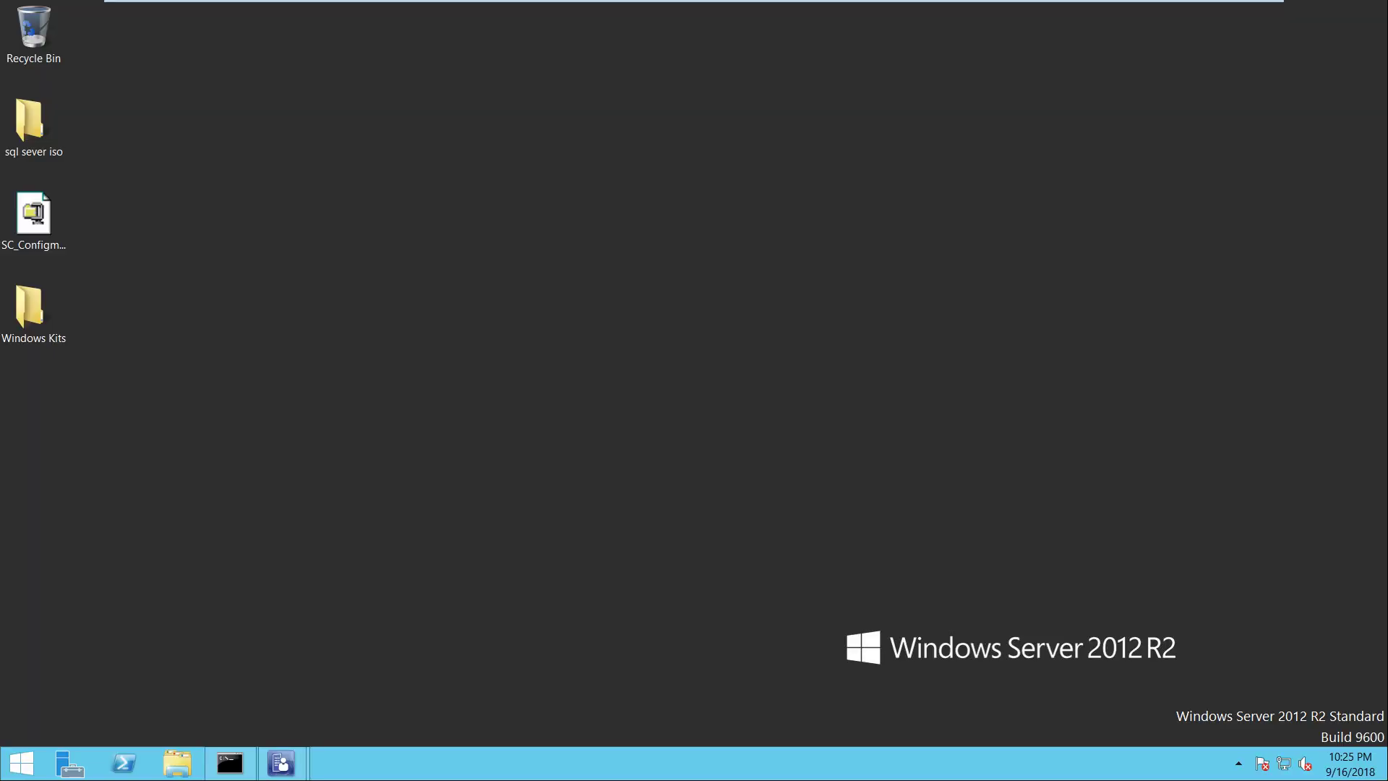
Paste the Win10_1803_English_x64.iso into C:\Sources\OSD on the server
{"action": "key", "text": "super+e"}
{"action": "double_click", "coordinate": [239, 256]}
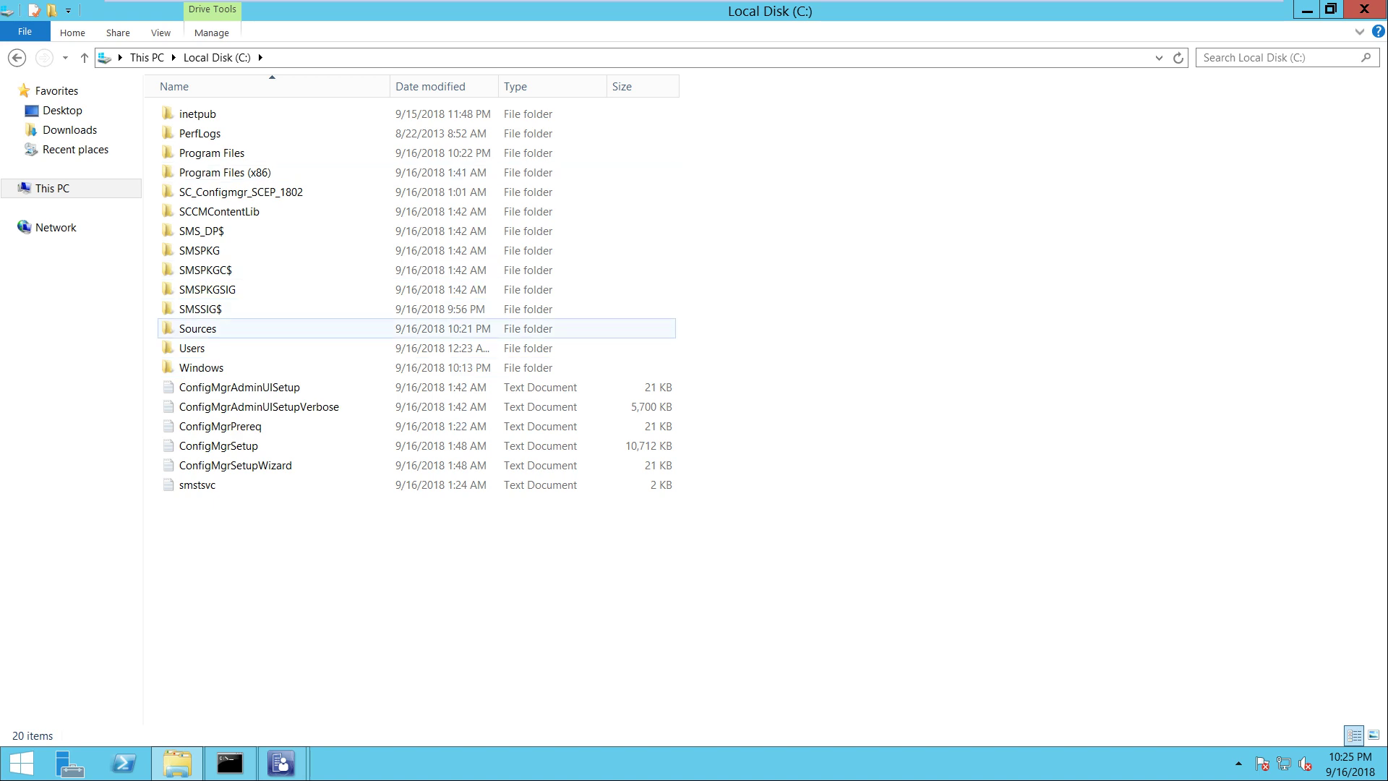
{"action": "double_click", "coordinate": [197, 328]}
{"action": "double_click", "coordinate": [190, 113]}
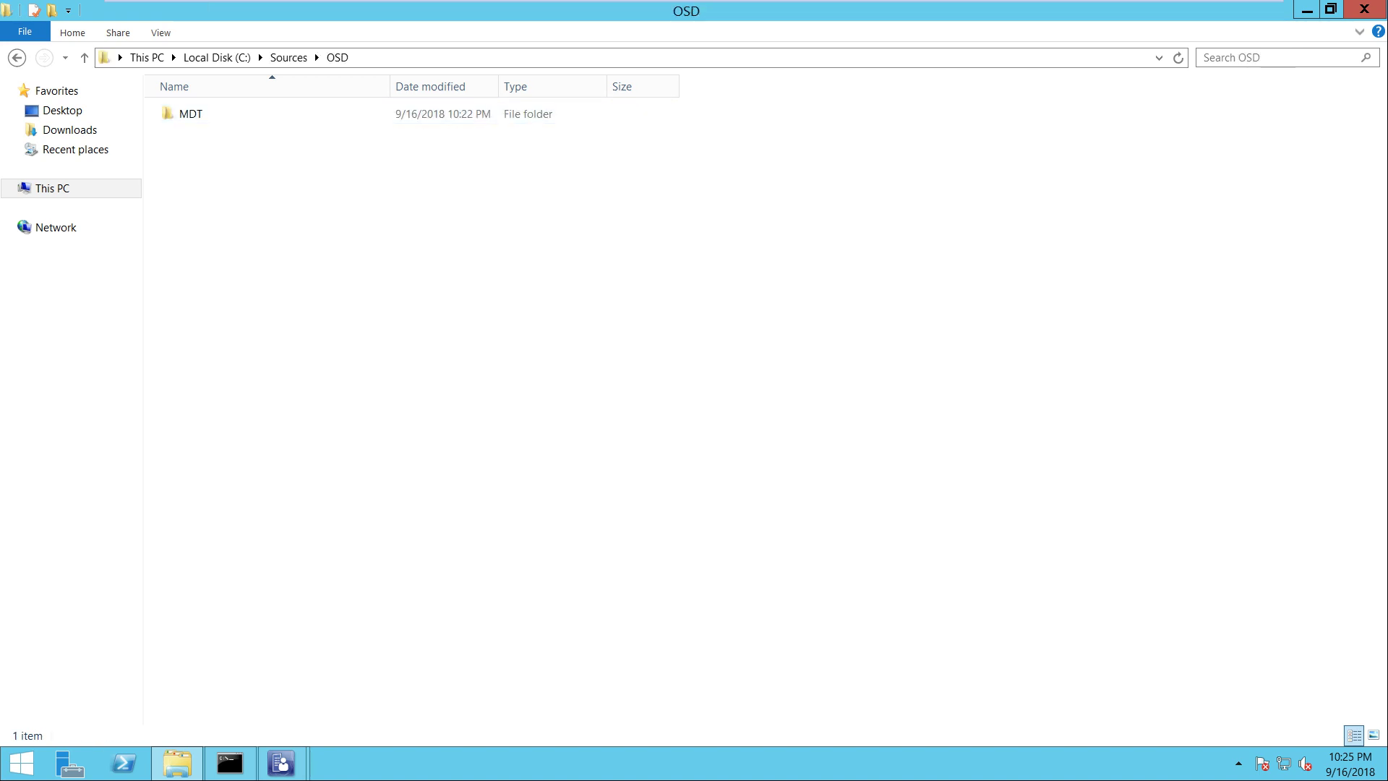
{"action": "right_click", "coordinate": [196, 168]}
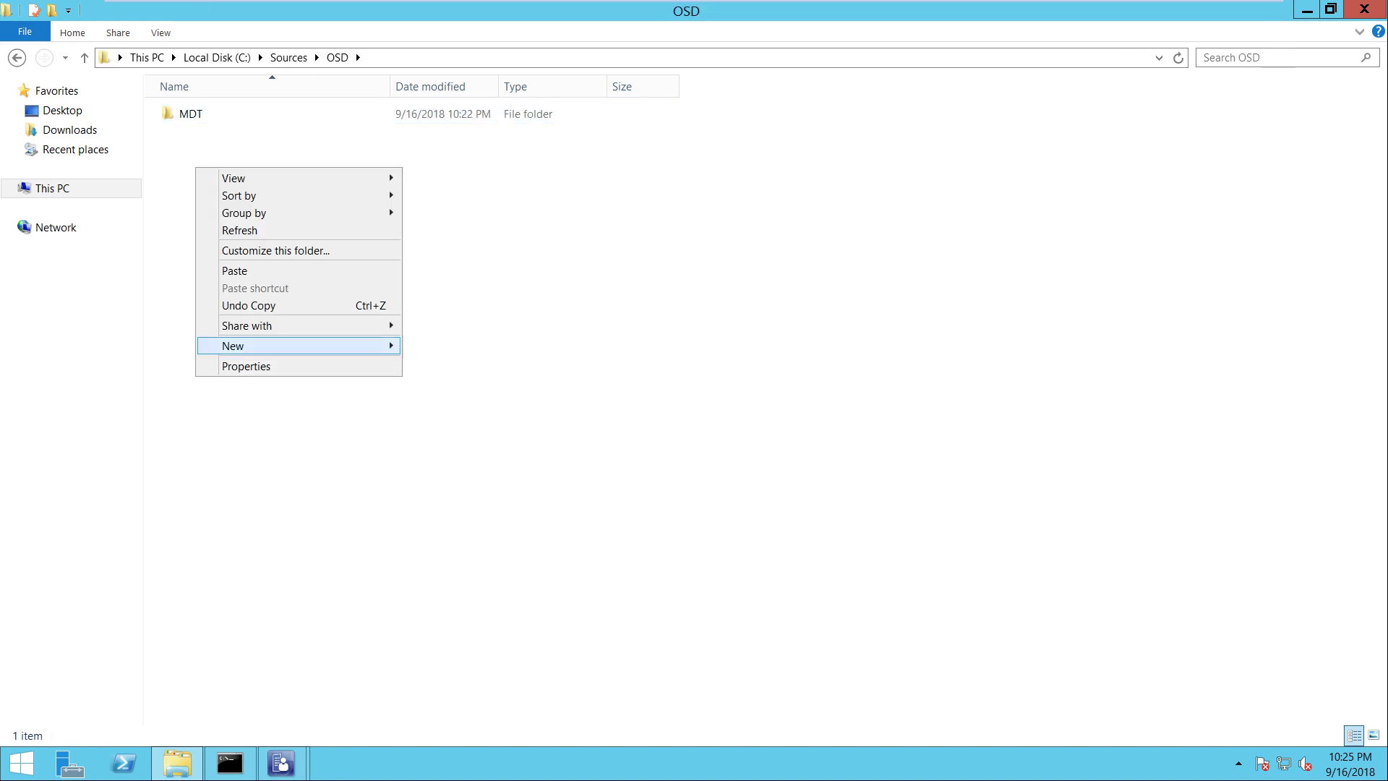
{"action": "left_click", "coordinate": [235, 270]}
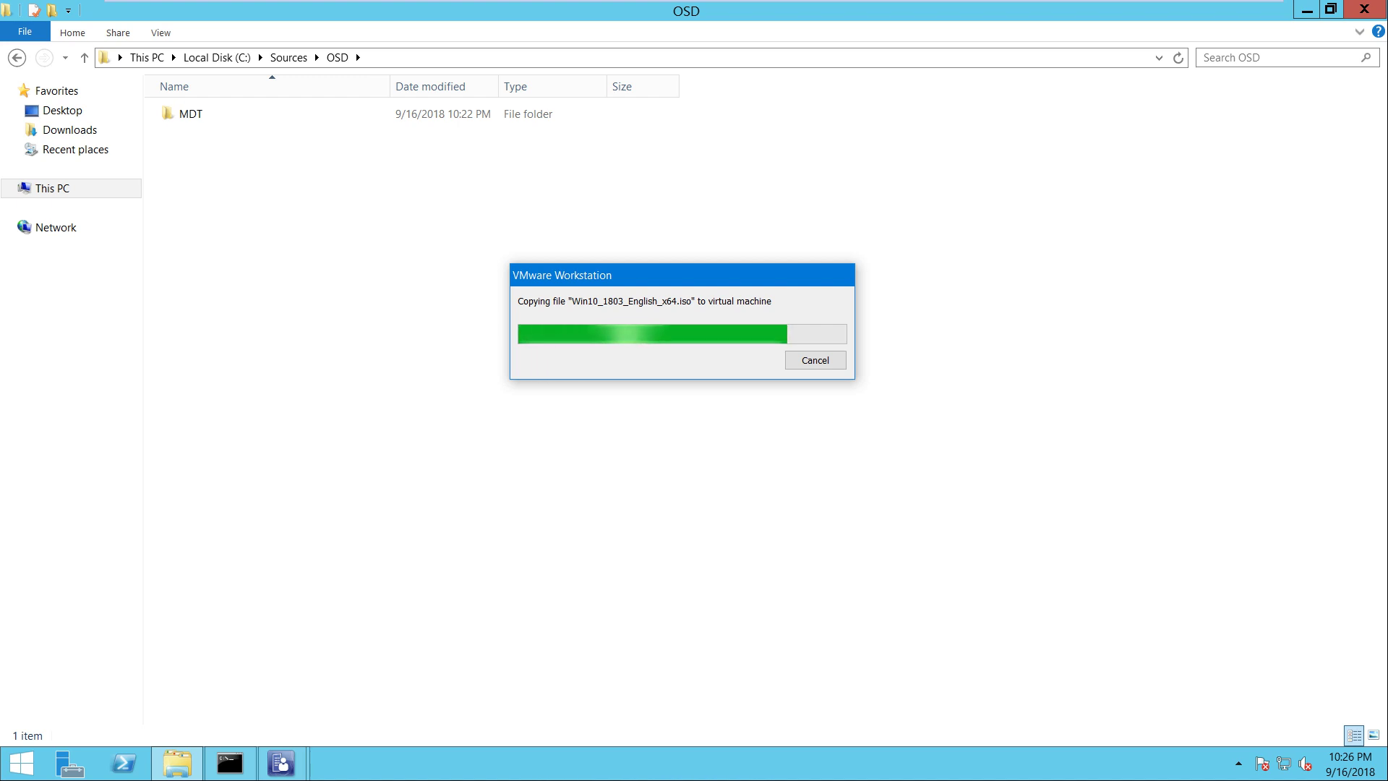
Close the completed Update Distribution Points Wizard and the Boot image (x64) Properties
{"action": "mouse_move", "coordinate": [258, 2]}
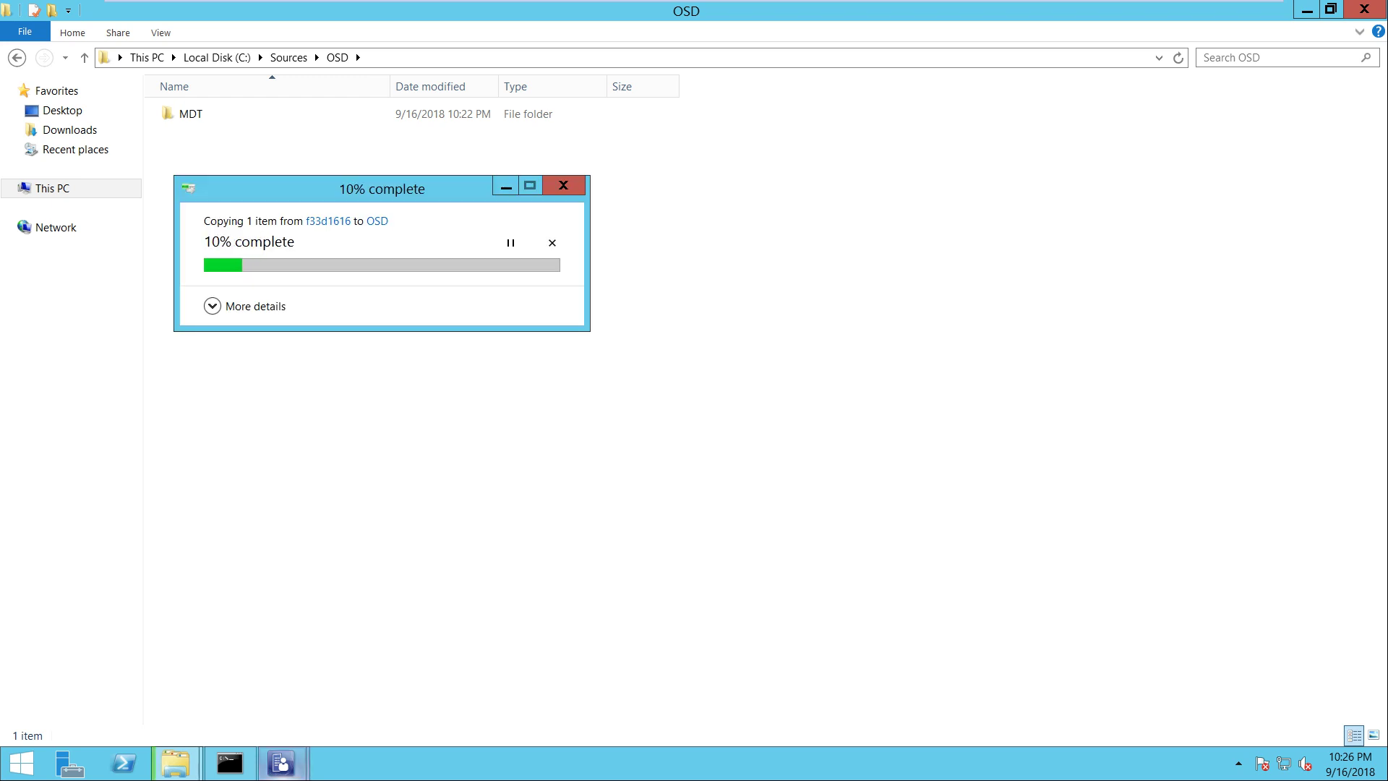
{"action": "mouse_move", "coordinate": [280, 763]}
{"action": "left_click", "coordinate": [388, 658]}
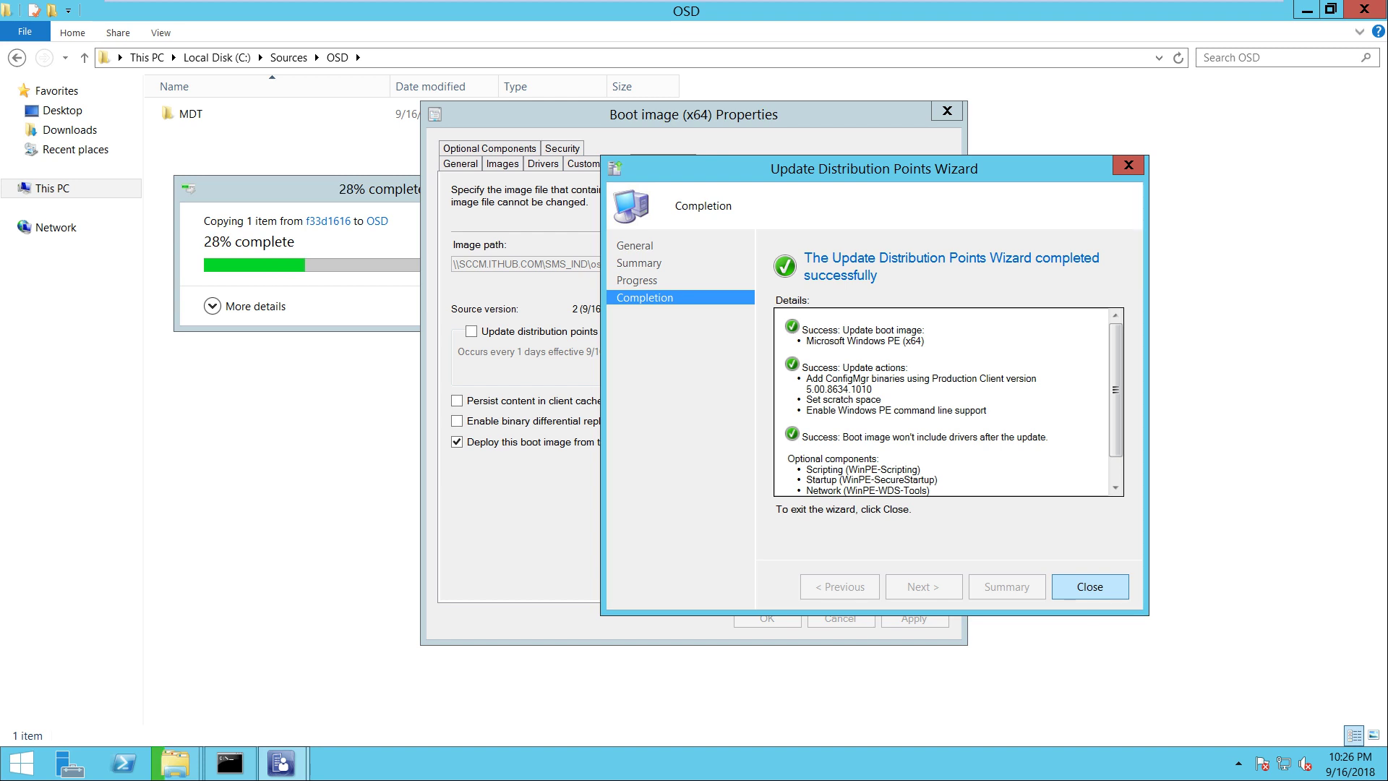
{"action": "key", "text": "Return"}
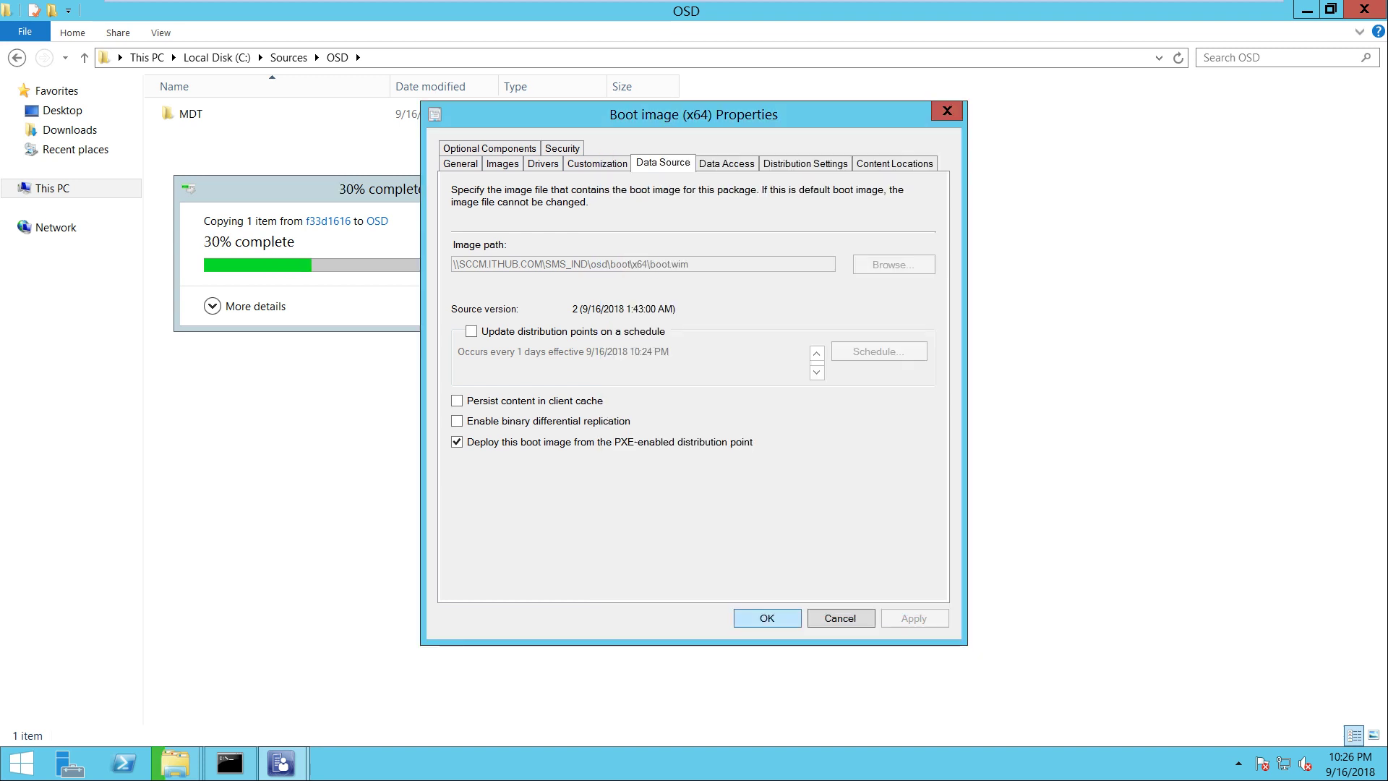
{"action": "key", "text": "Return"}
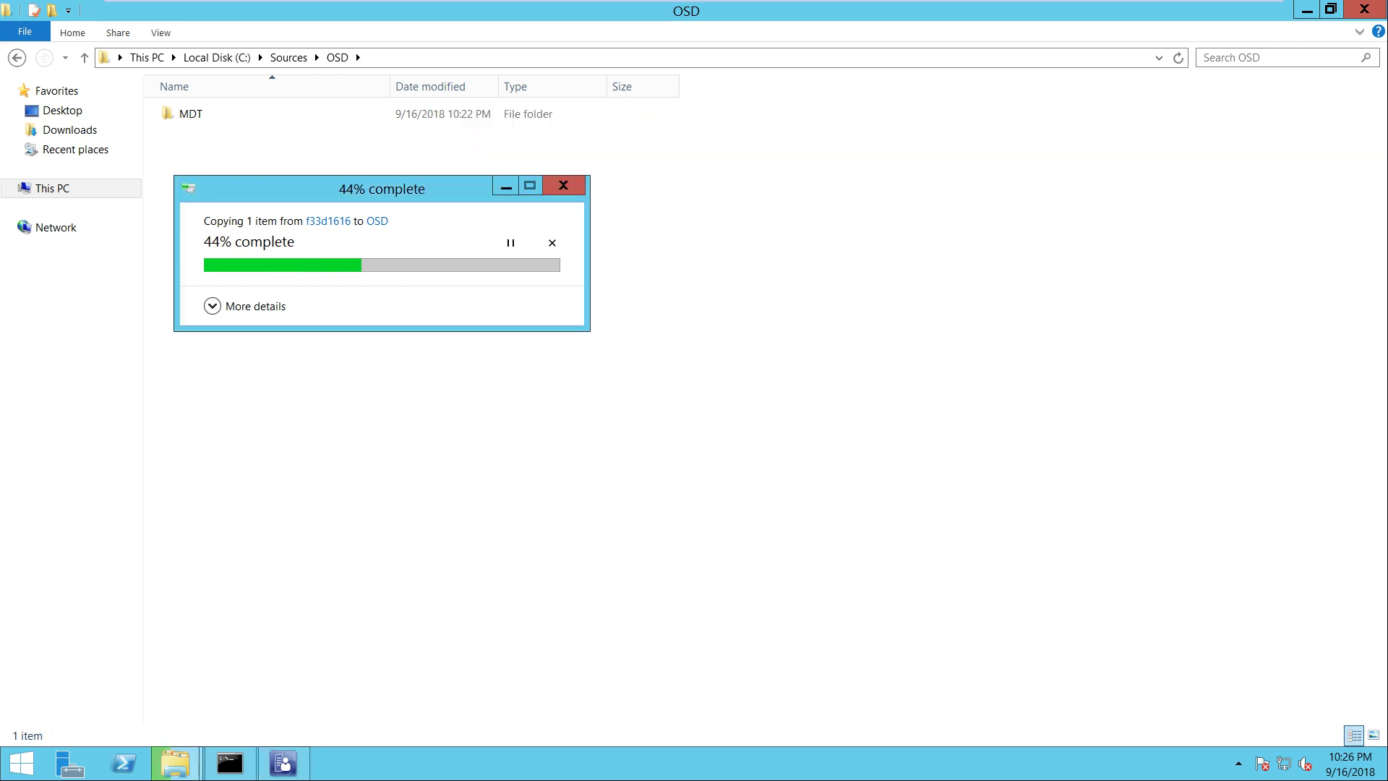
Review the x64 and x86 boot images in the Configuration Manager console
{"action": "left_click", "coordinate": [283, 762]}
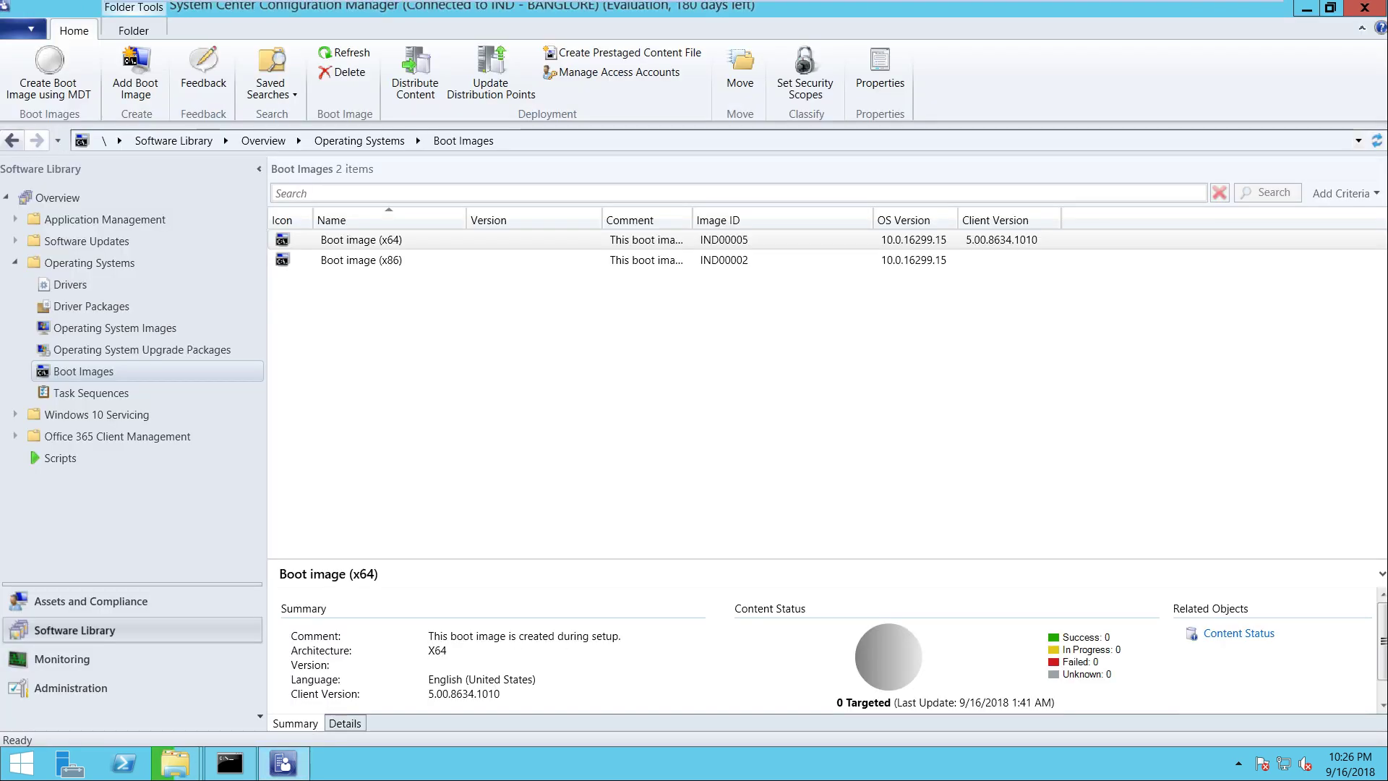
{"action": "left_click", "coordinate": [362, 260]}
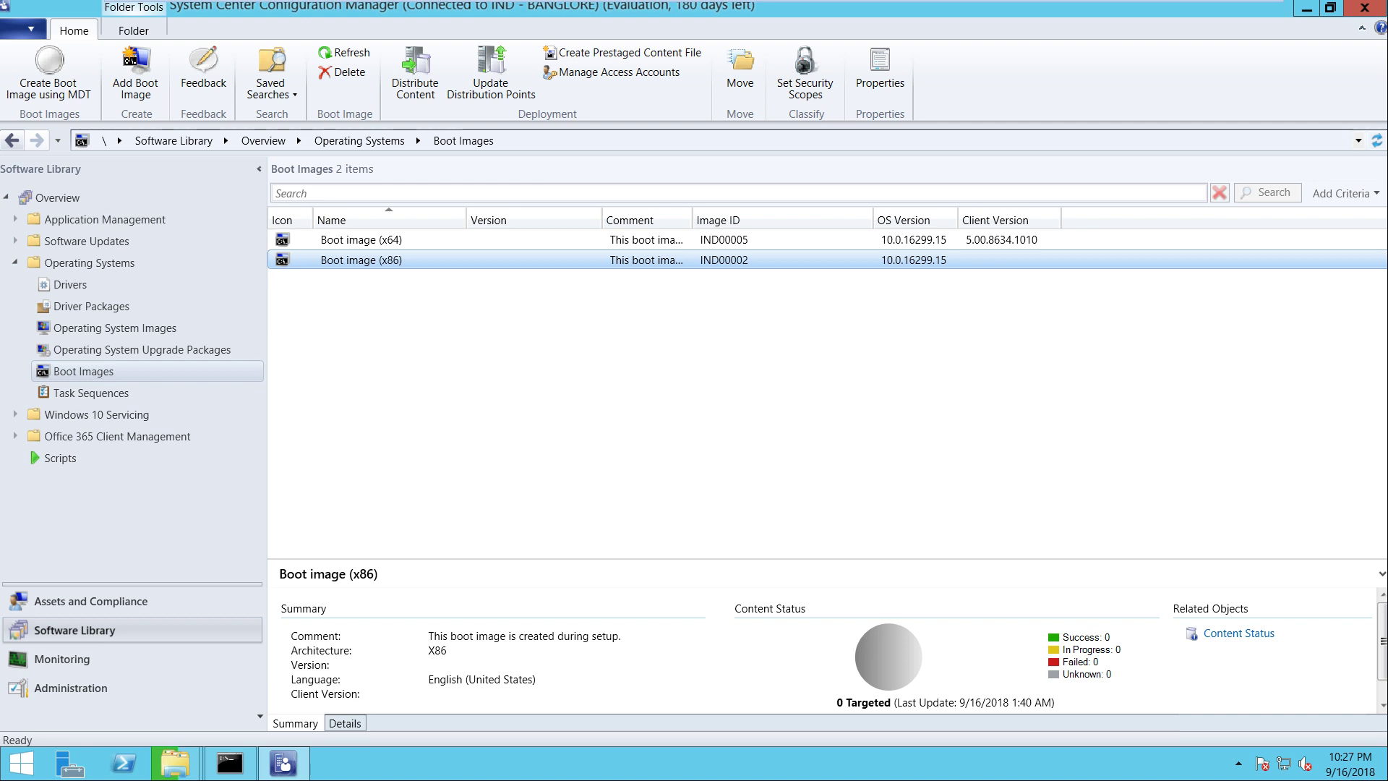
{"action": "right_click", "coordinate": [377, 262]}
{"action": "key", "text": "Escape"}
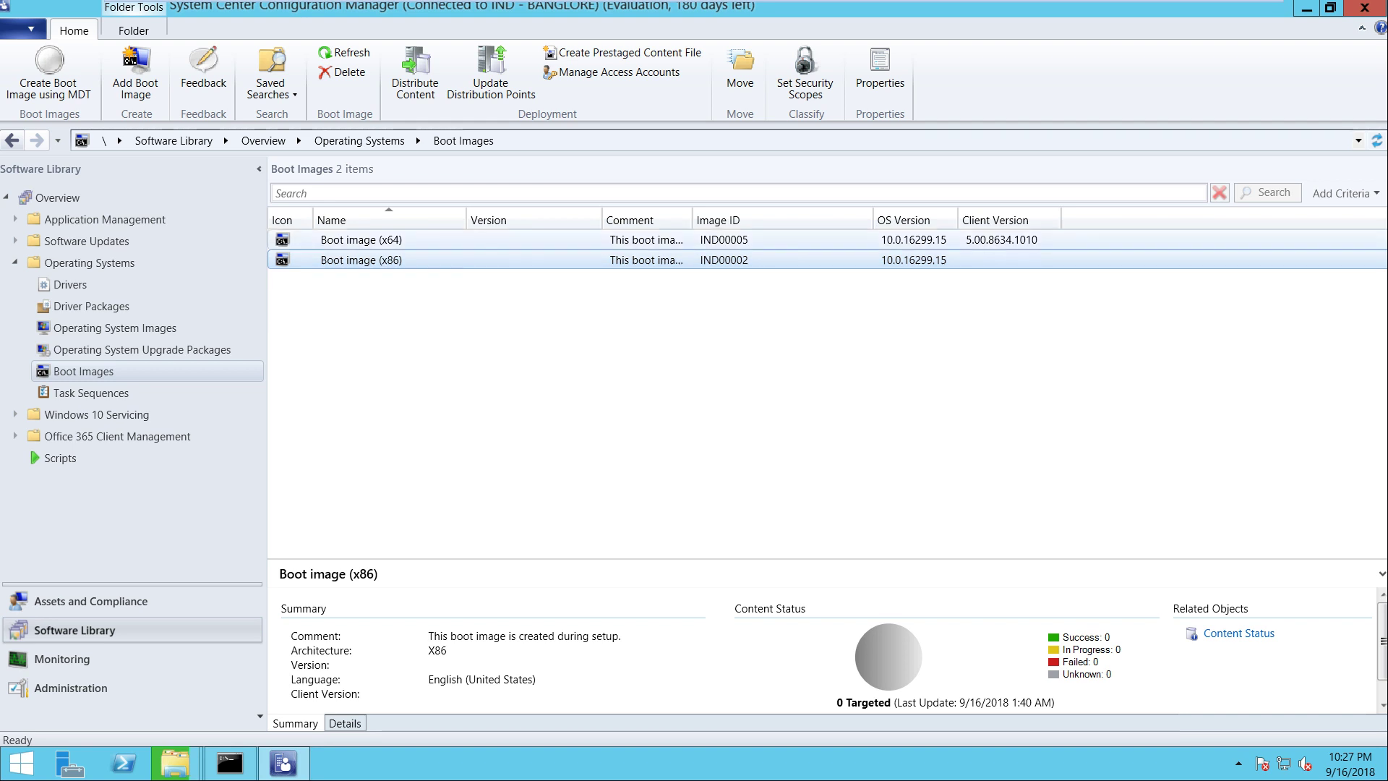
{"action": "left_click", "coordinate": [361, 239]}
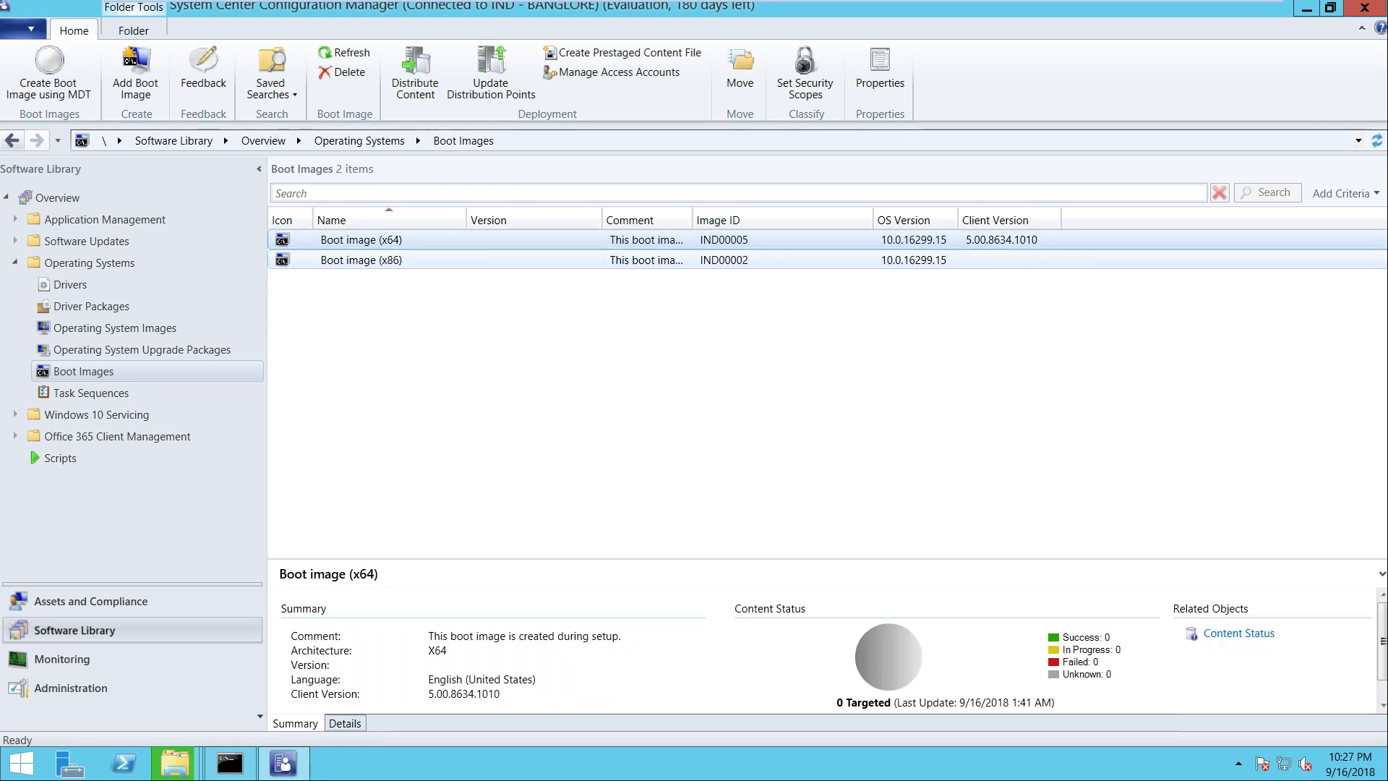
{"action": "key", "text": "Down"}
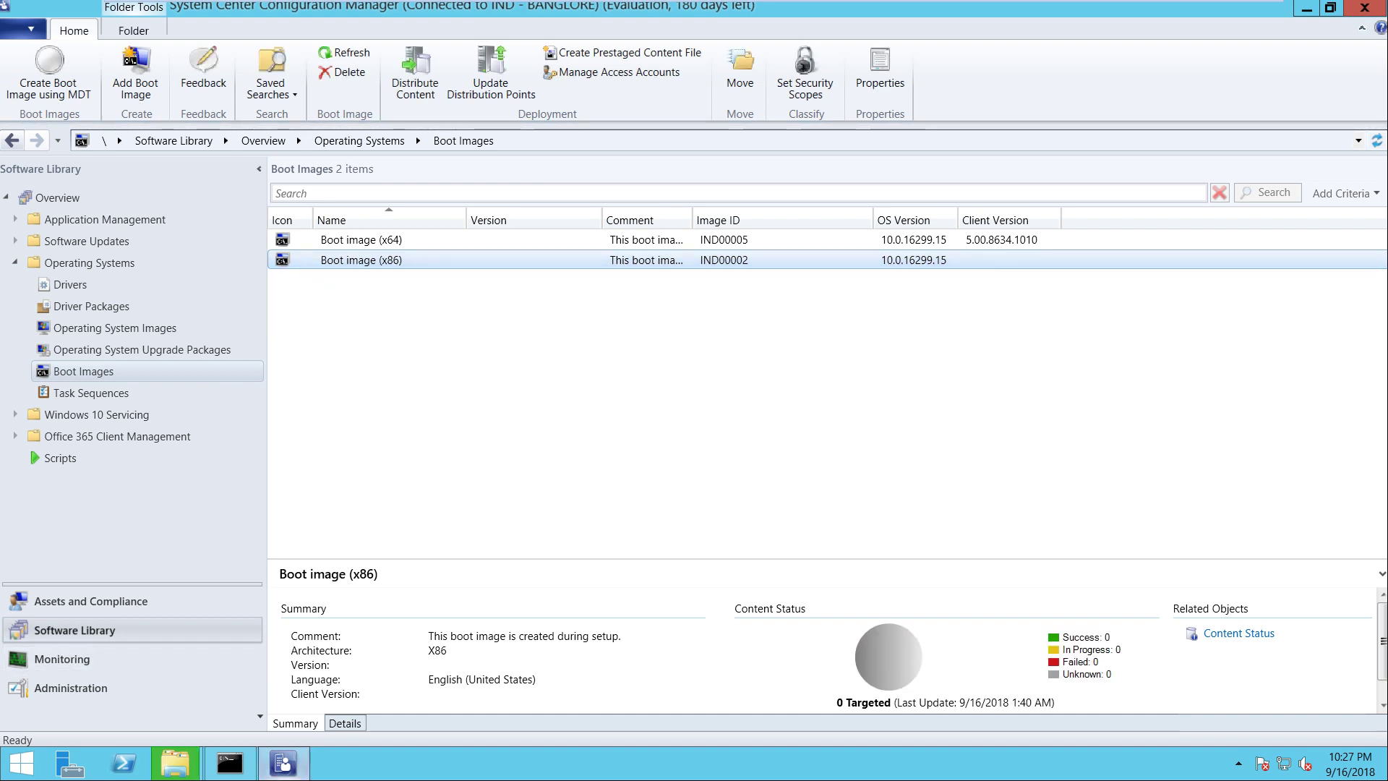
{"action": "left_click", "coordinate": [177, 762]}
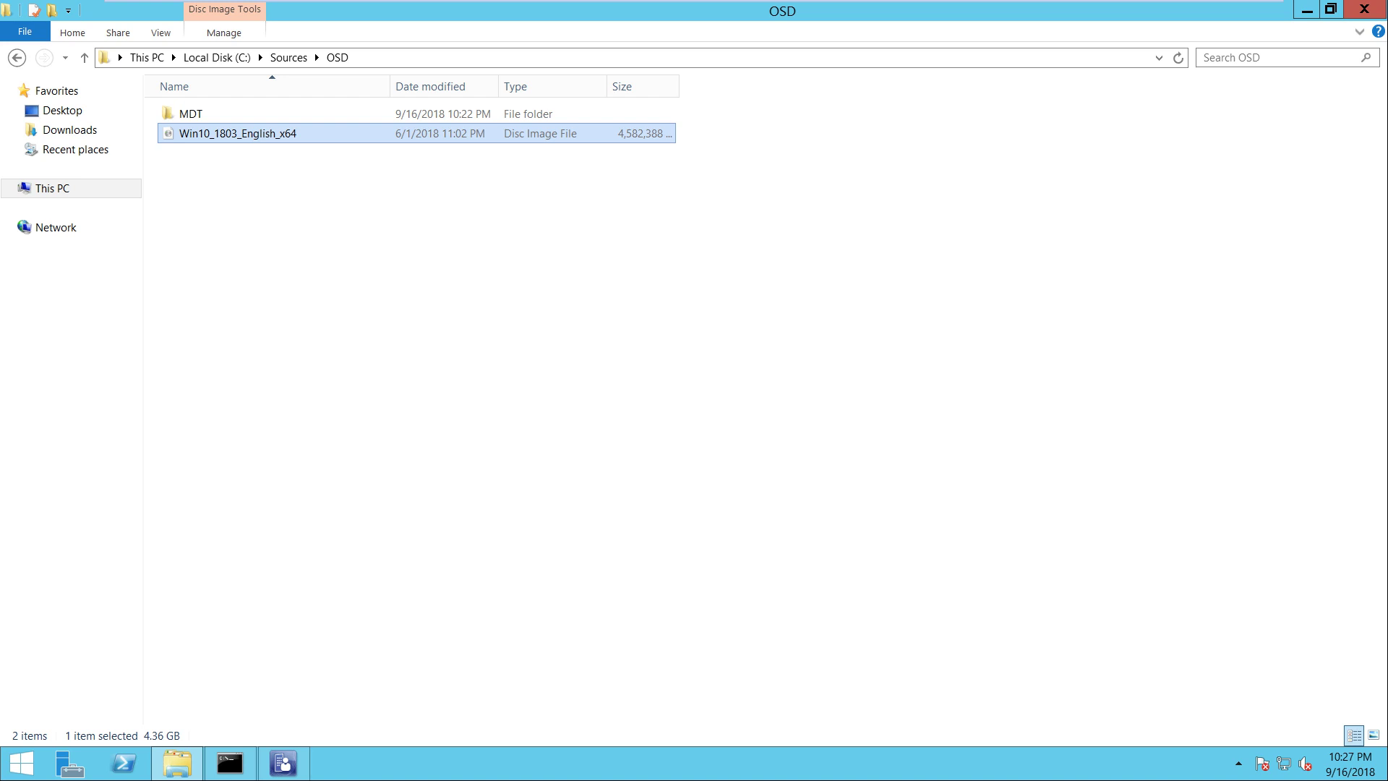
Mount the Windows 10 1803 ISO and copy all eight items on the mounted drive
{"action": "right_click", "coordinate": [234, 134]}
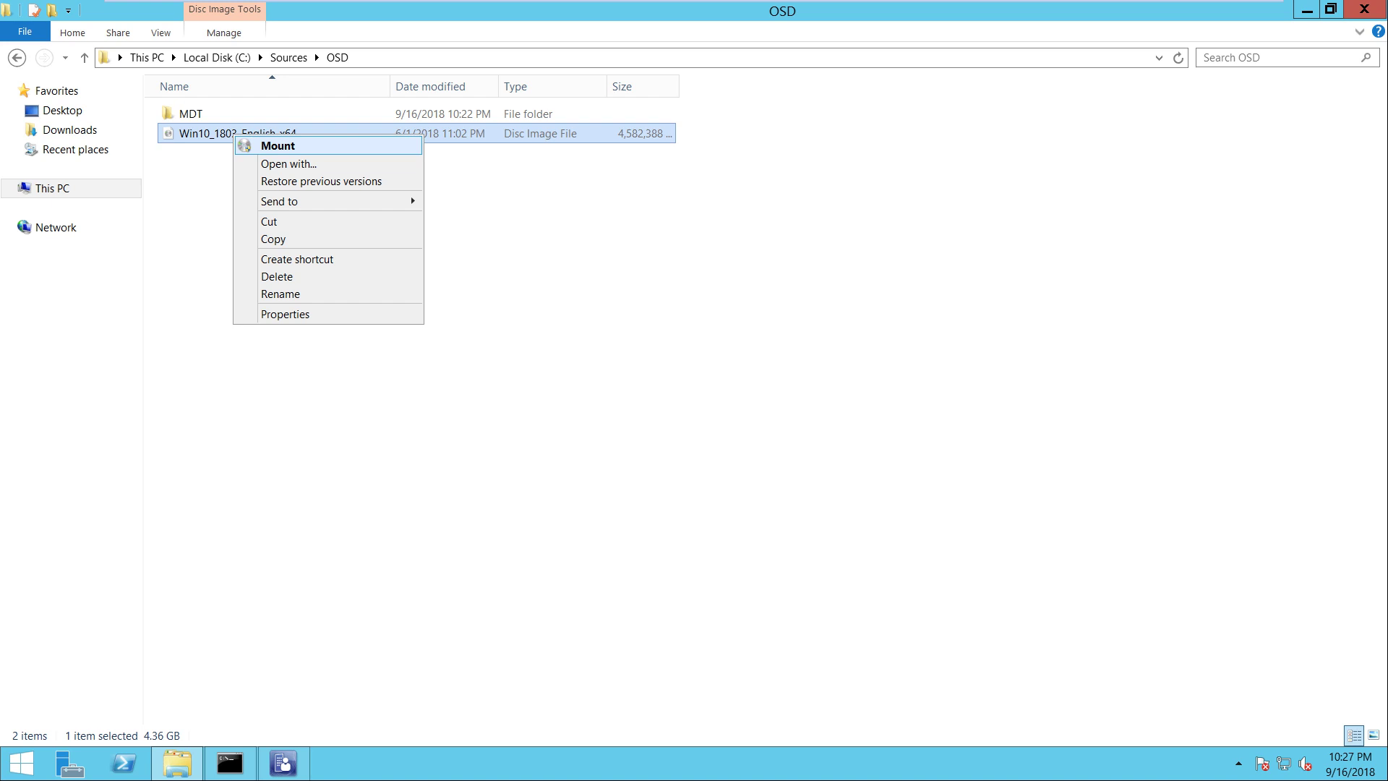
{"action": "key", "text": "Return"}
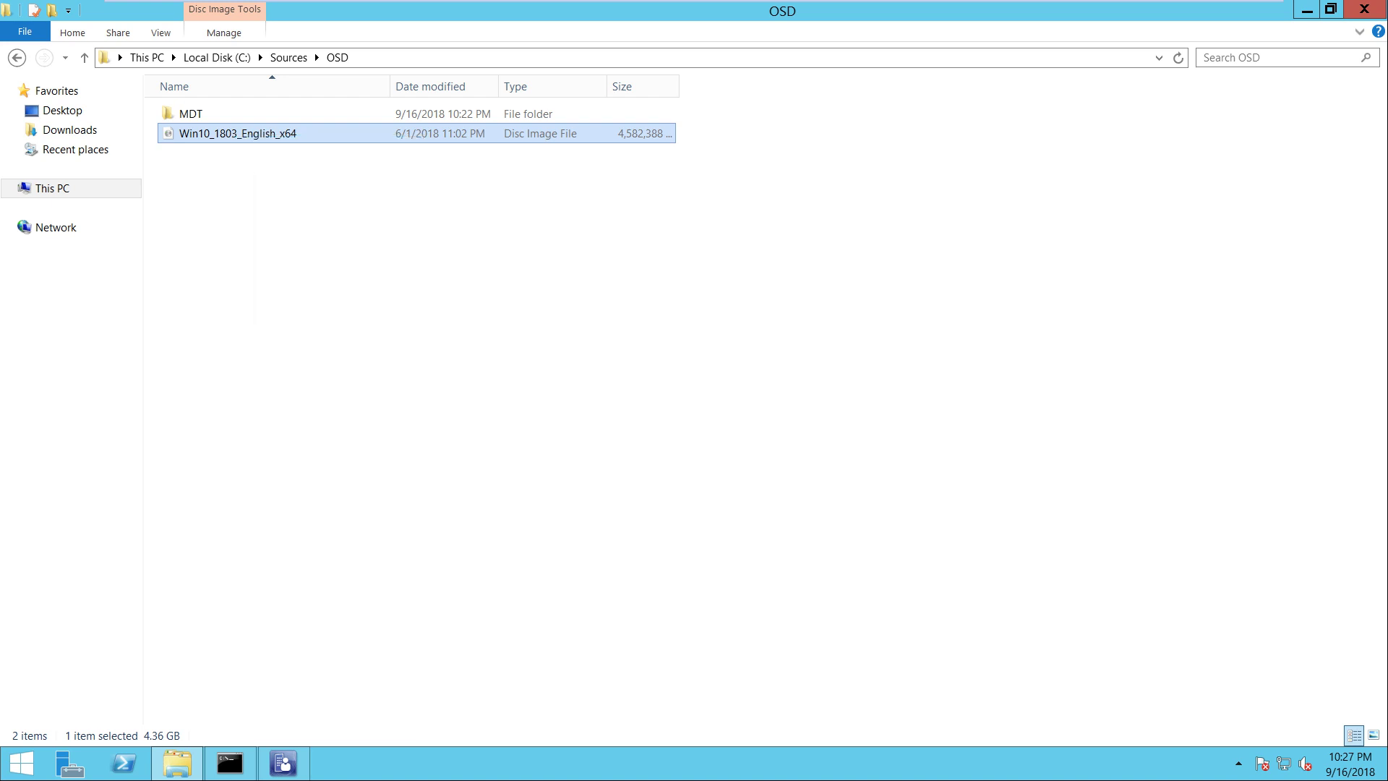
{"action": "left_click_drag", "start_coordinate": [256, 299], "coordinate": [187, 108]}
{"action": "right_click", "coordinate": [187, 109]}
{"action": "key", "text": "Return"}
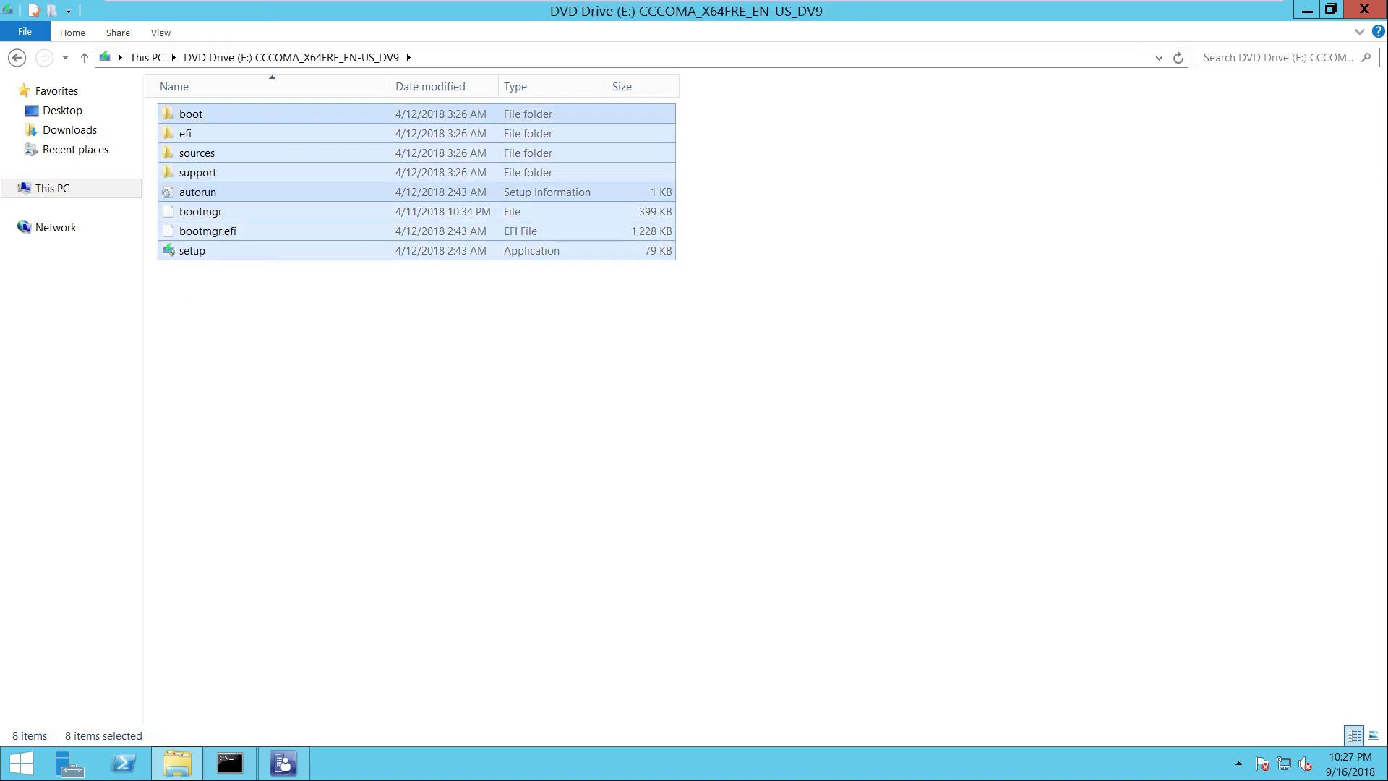
Create and open a new 'Win10-1803 Media' folder in C:\Sources\OSD
{"action": "key", "text": "alt+Up"}
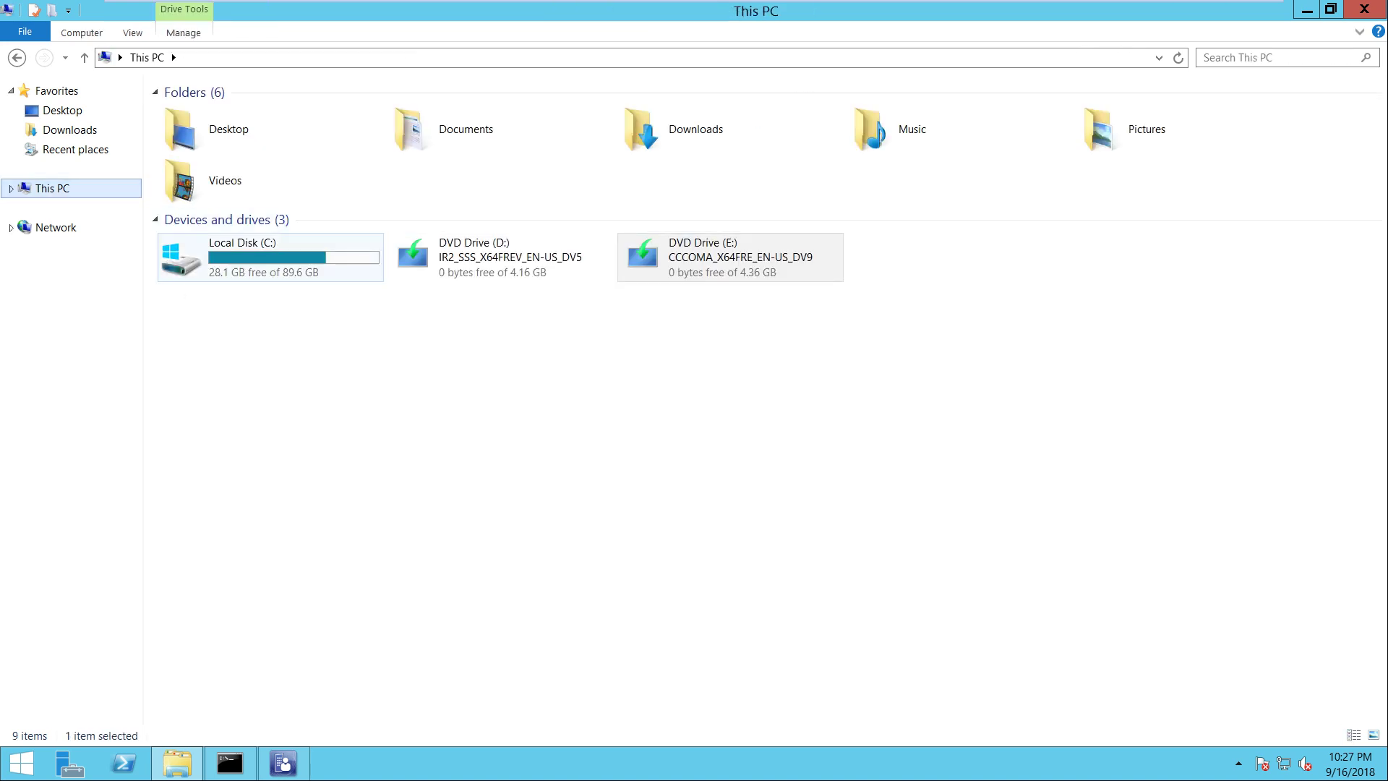
{"action": "double_click", "coordinate": [216, 256]}
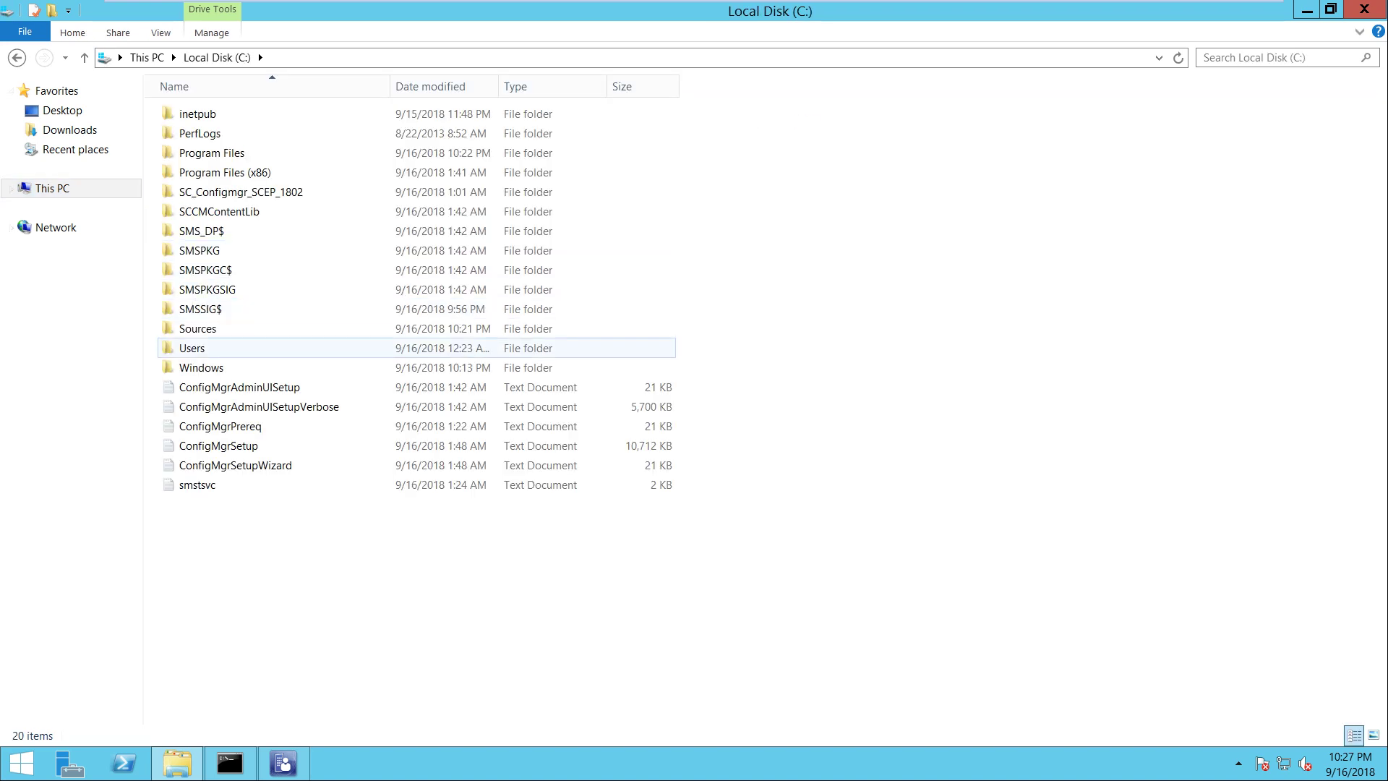
{"action": "double_click", "coordinate": [197, 328]}
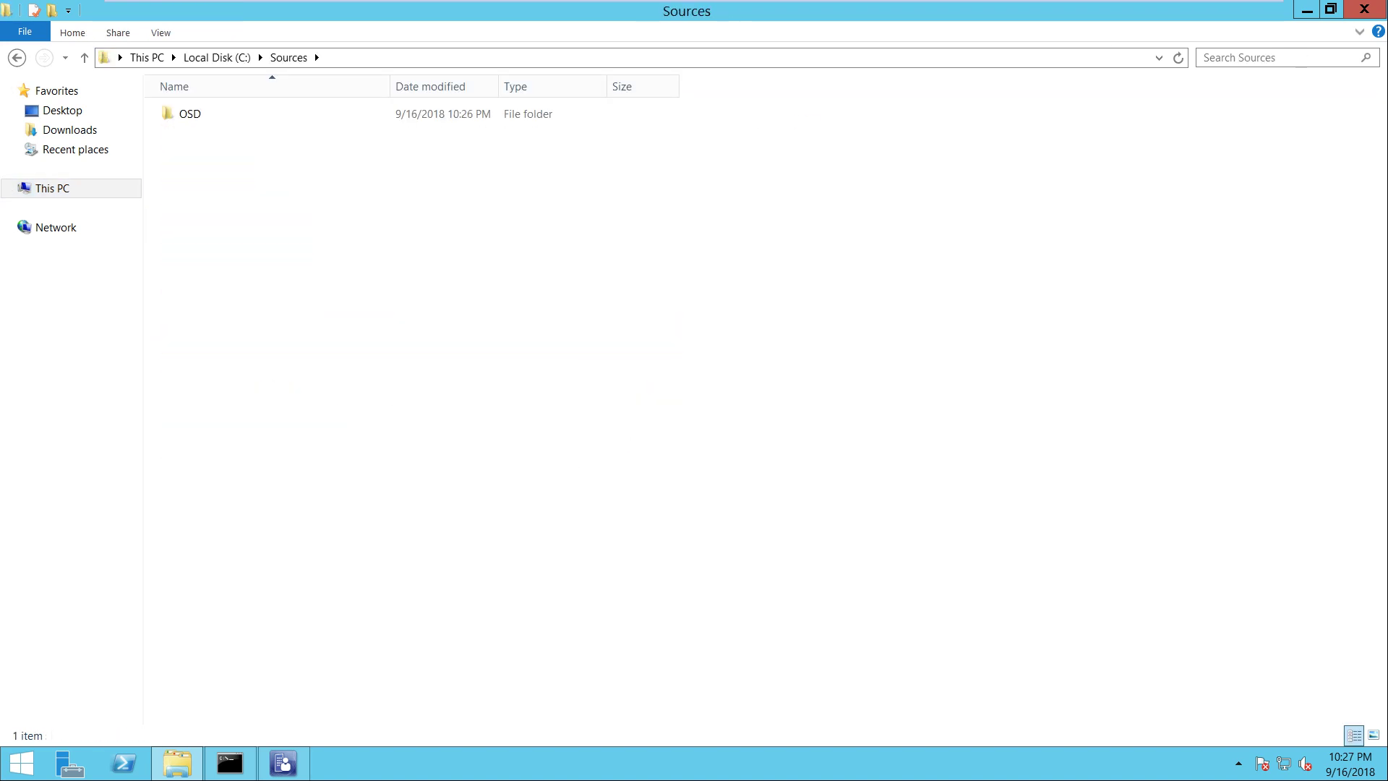
{"action": "key", "text": "Down"}
{"action": "key", "text": "Return"}
{"action": "right_click", "coordinate": [208, 186]}
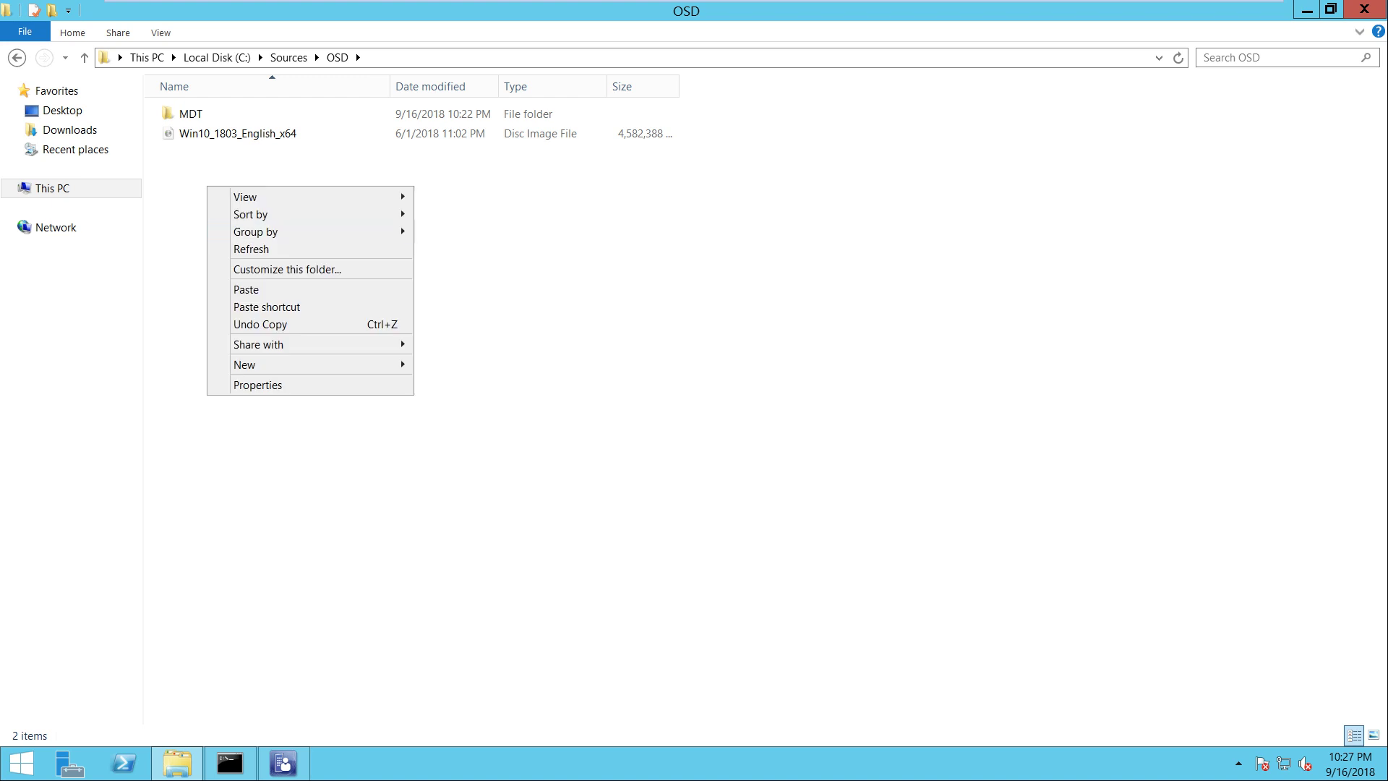
{"action": "mouse_move", "coordinate": [318, 364]}
{"action": "key", "text": "Return"}
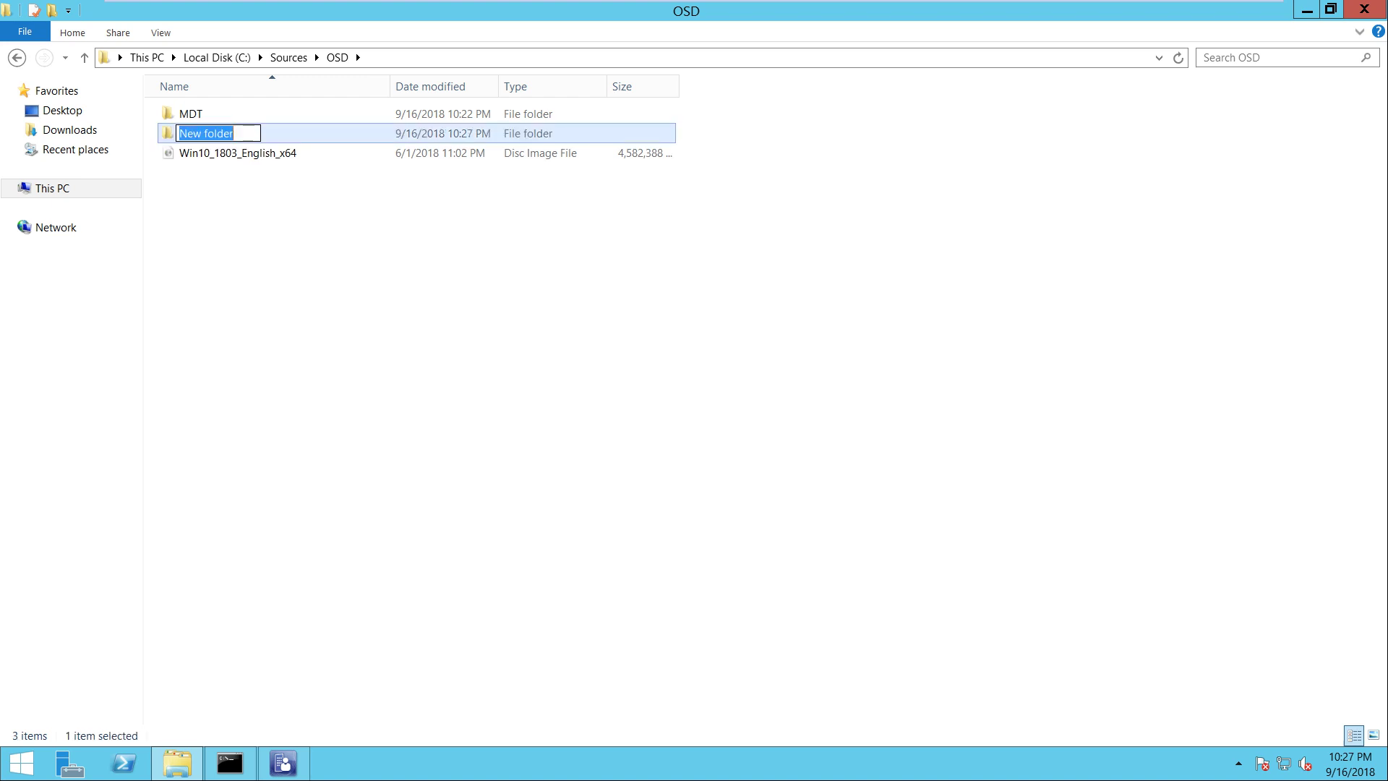
{"action": "type", "text": "Win"}
{"action": "type", "text": "1"}
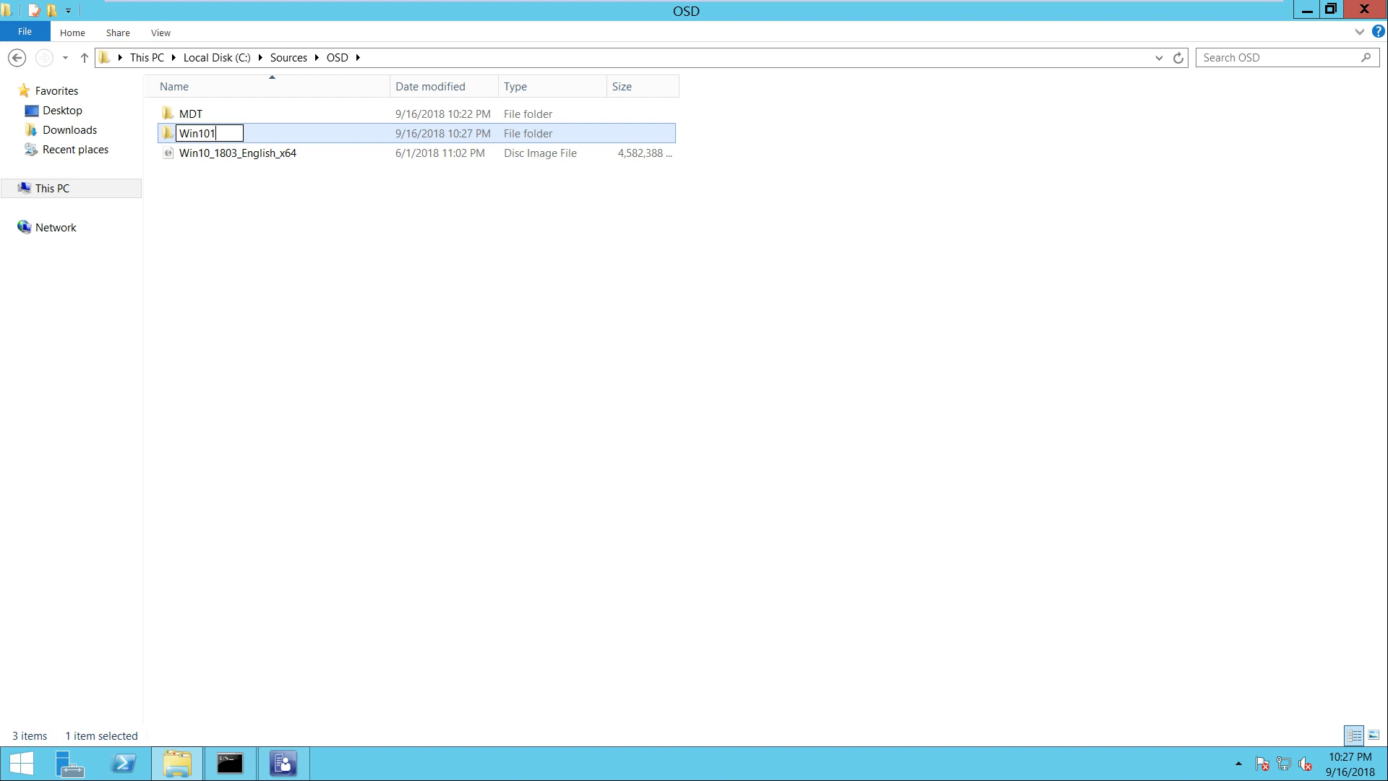
{"action": "type", "text": "0-1803Medi"}
{"action": "key", "text": "BackSpace"}
{"action": "key", "text": "BackSpace"}
{"action": "key", "text": "BackSpace"}
{"action": "key", "text": "BackSpace"}
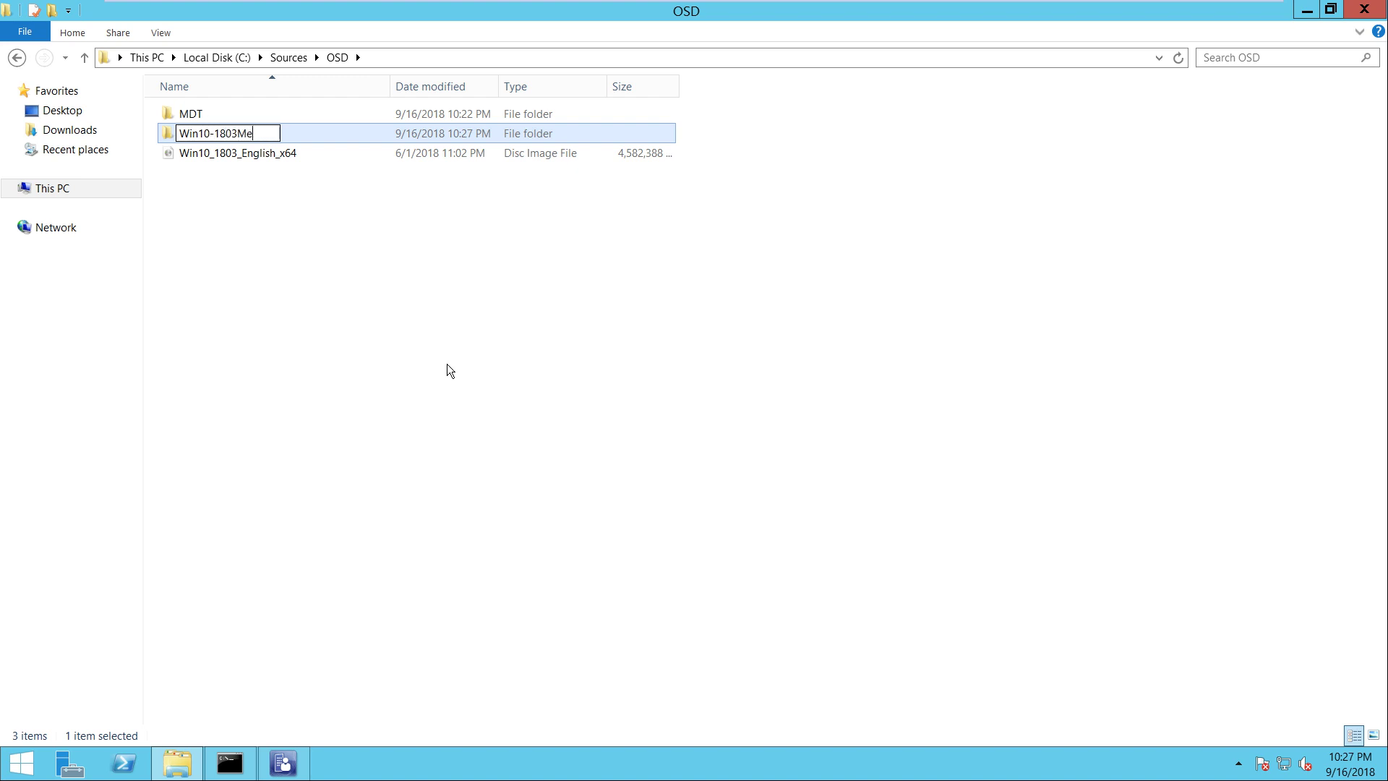
{"action": "type", "text": "Media"}
{"action": "key", "text": "Return"}
{"action": "key", "text": "Return"}
Paste the Windows 10 1803 installation files into Win10-1803 Media and verify the copy
{"action": "right_click", "coordinate": [447, 364]}
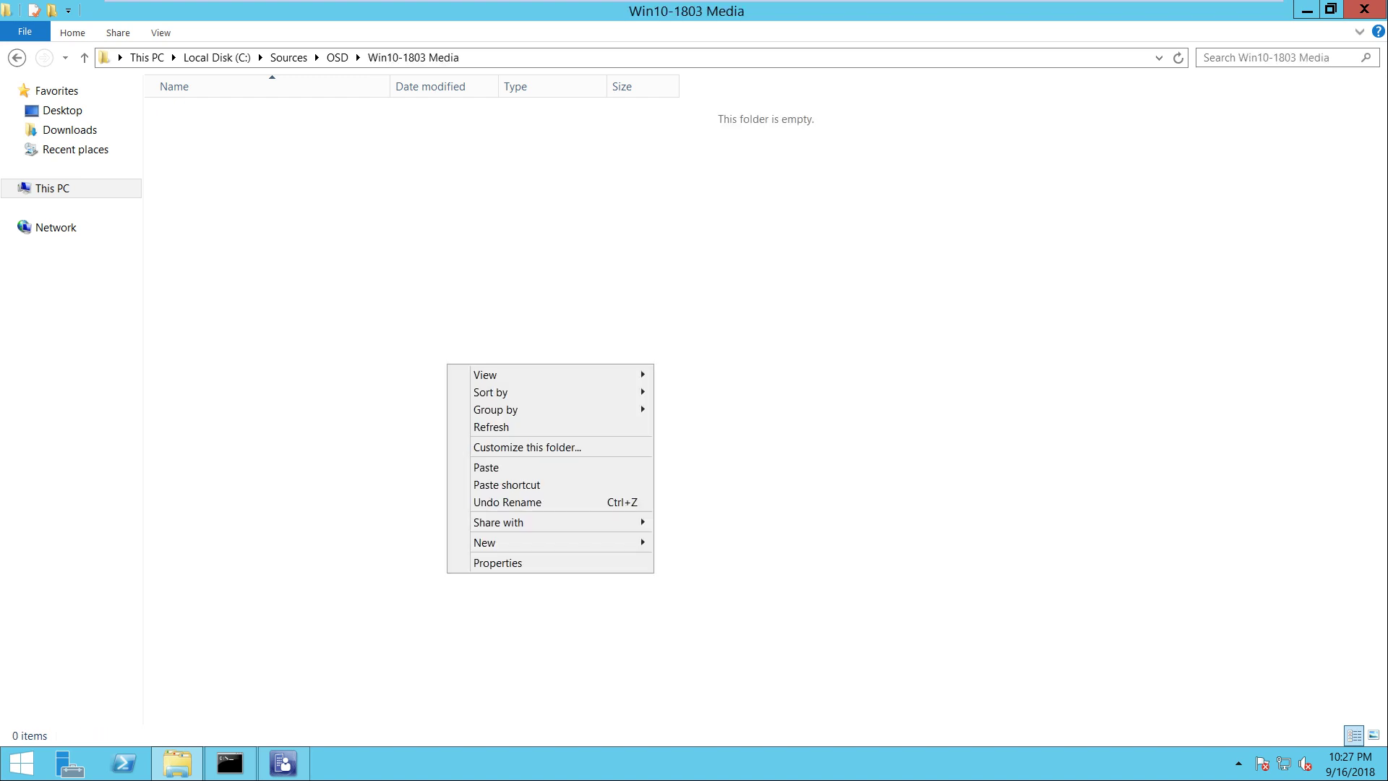
{"action": "left_click", "coordinate": [486, 466]}
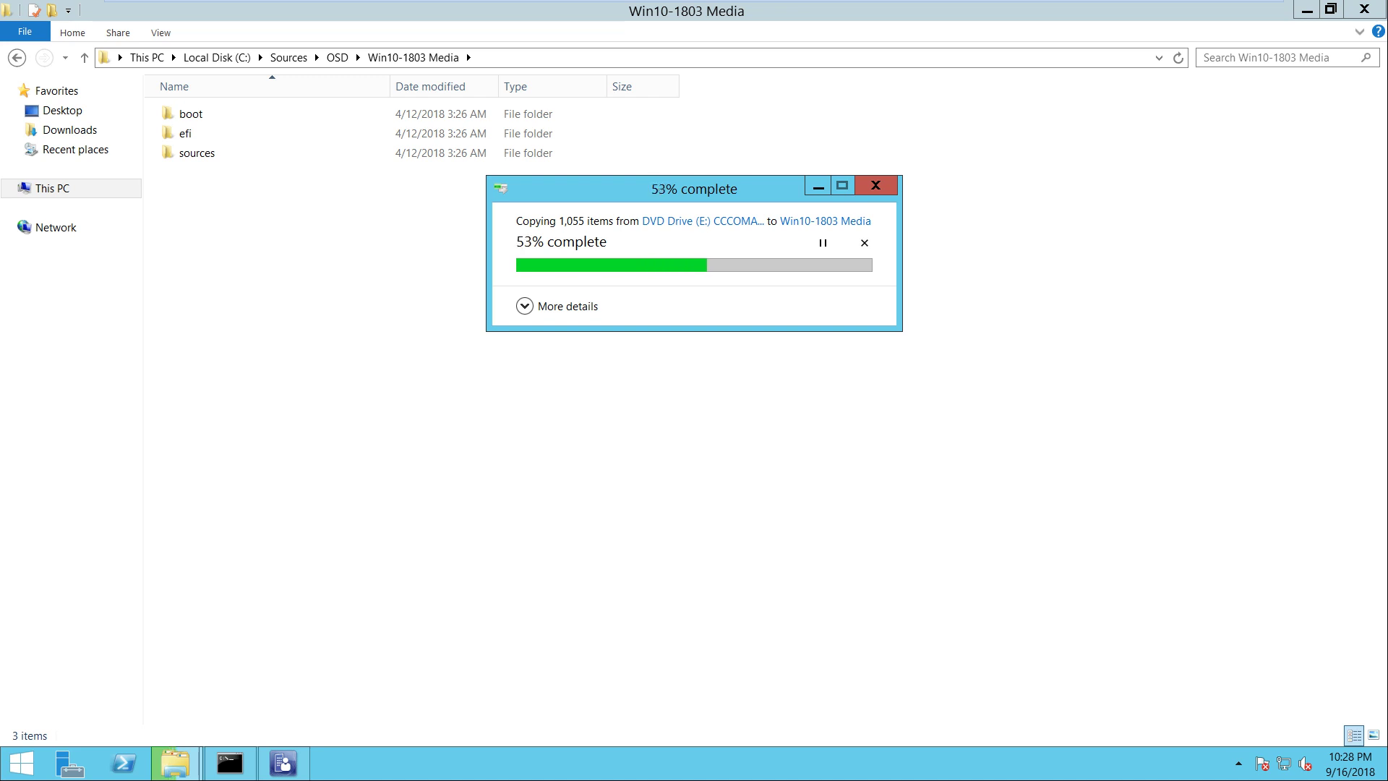
{"action": "left_click_drag", "start_coordinate": [626, 189], "coordinate": [727, 324]}
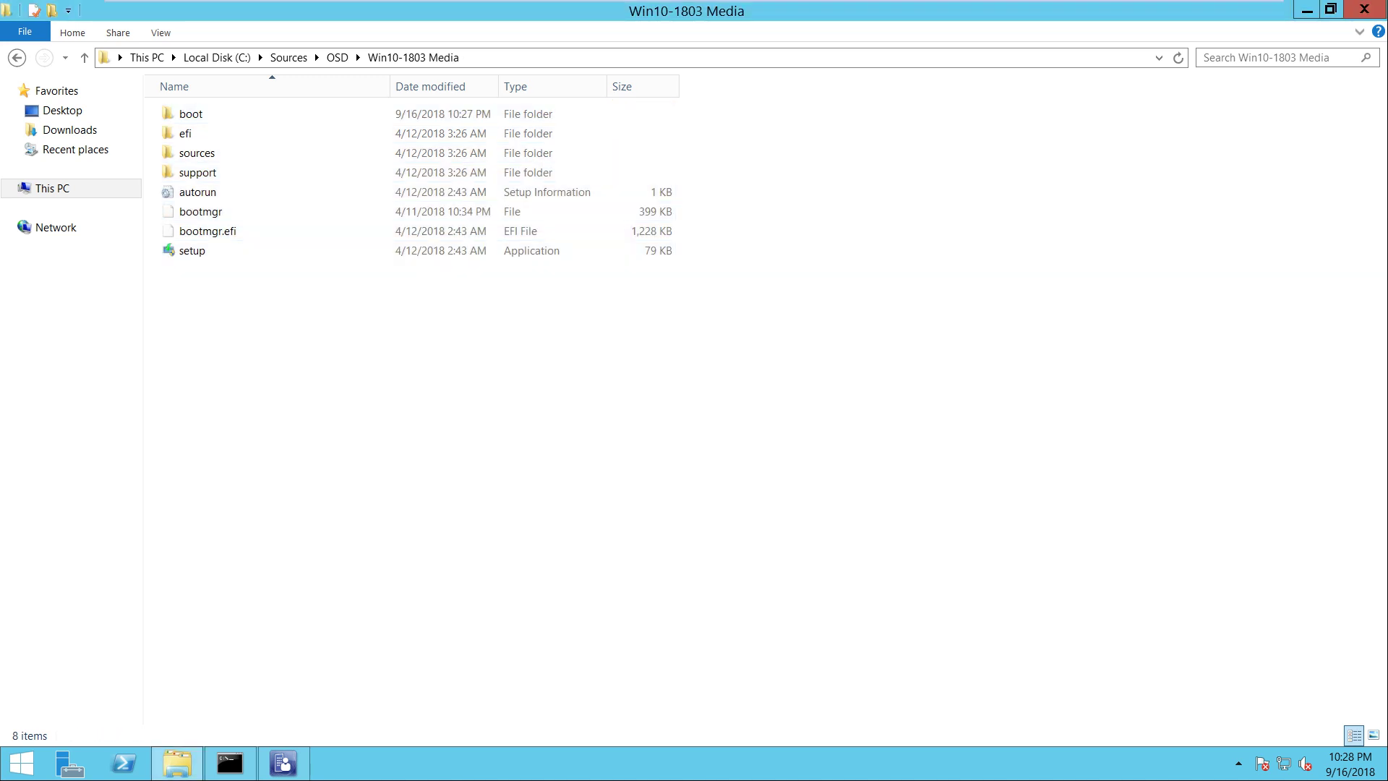
{"action": "left_click", "coordinate": [336, 57]}
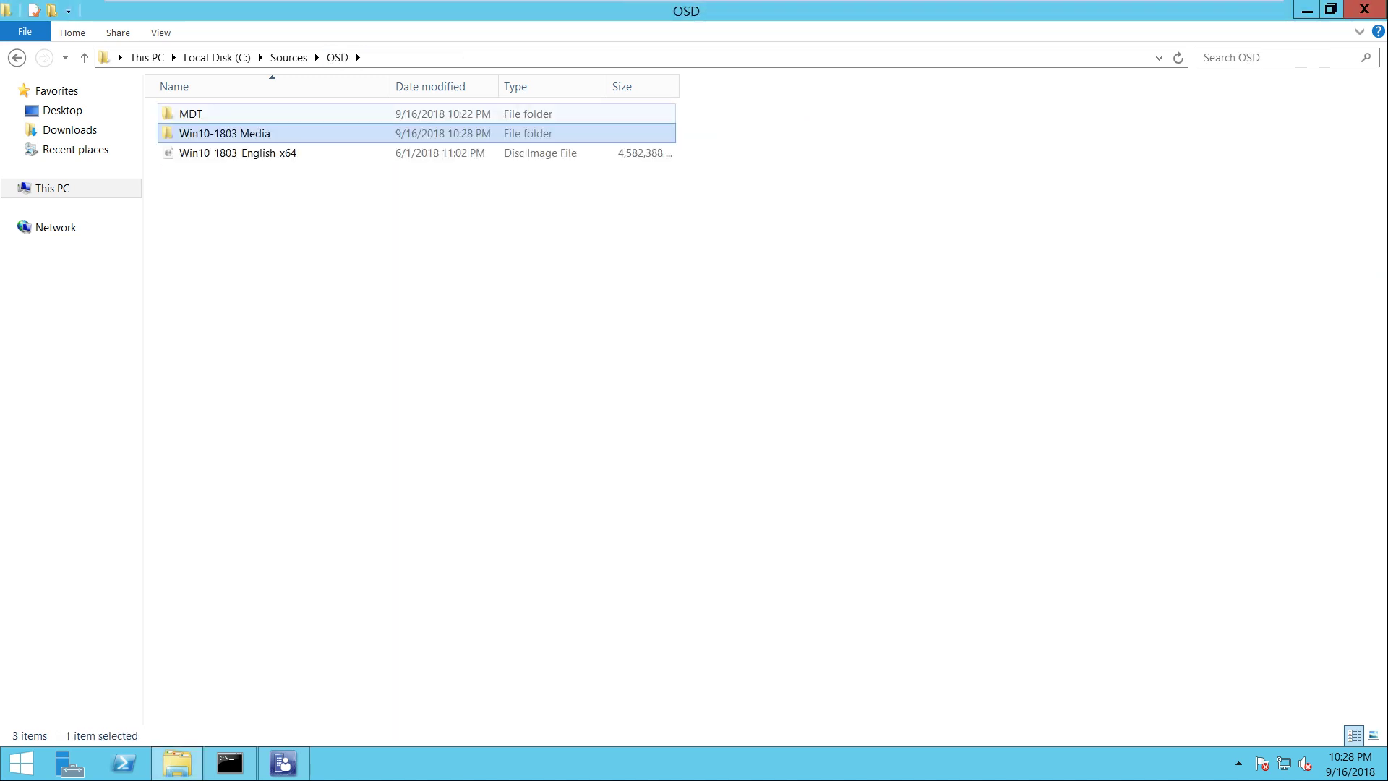
{"action": "key", "text": "Return"}
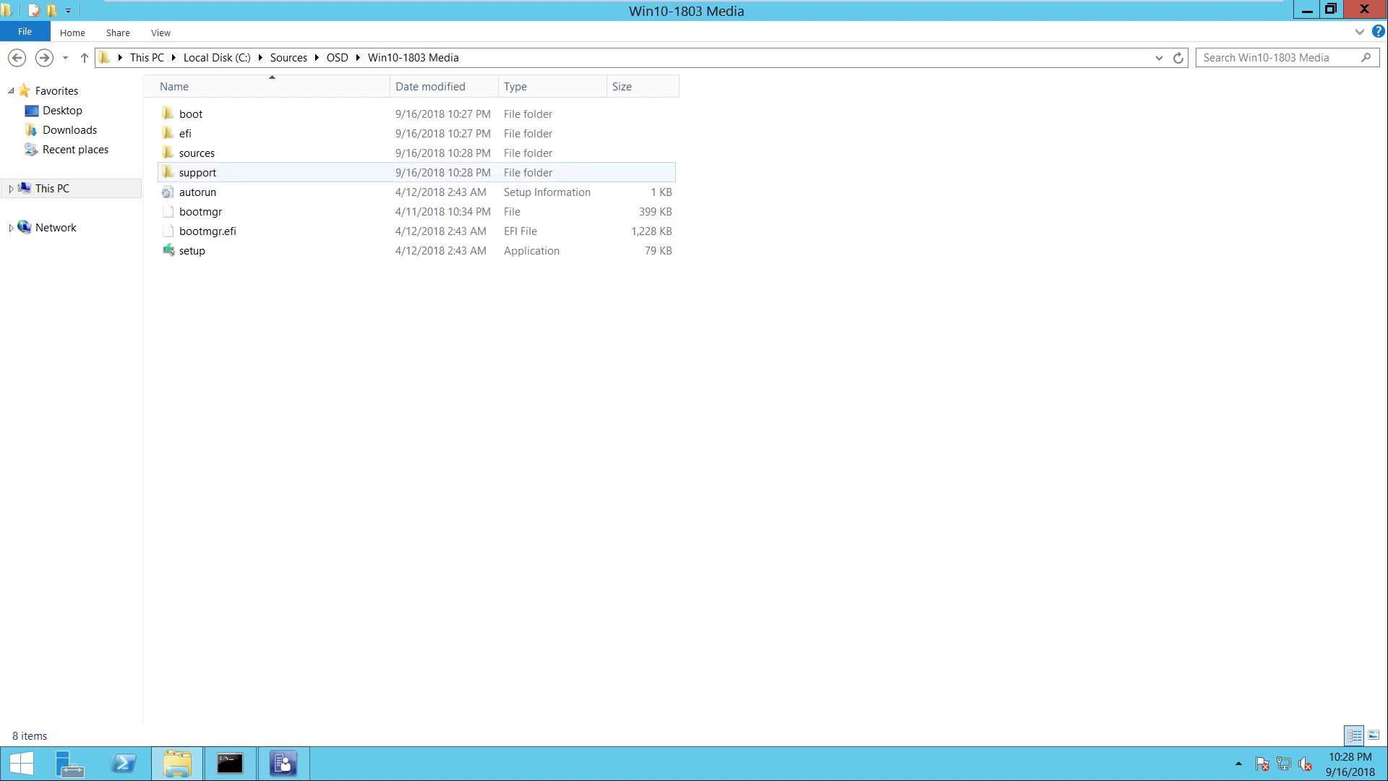
{"action": "left_click", "coordinate": [253, 56]}
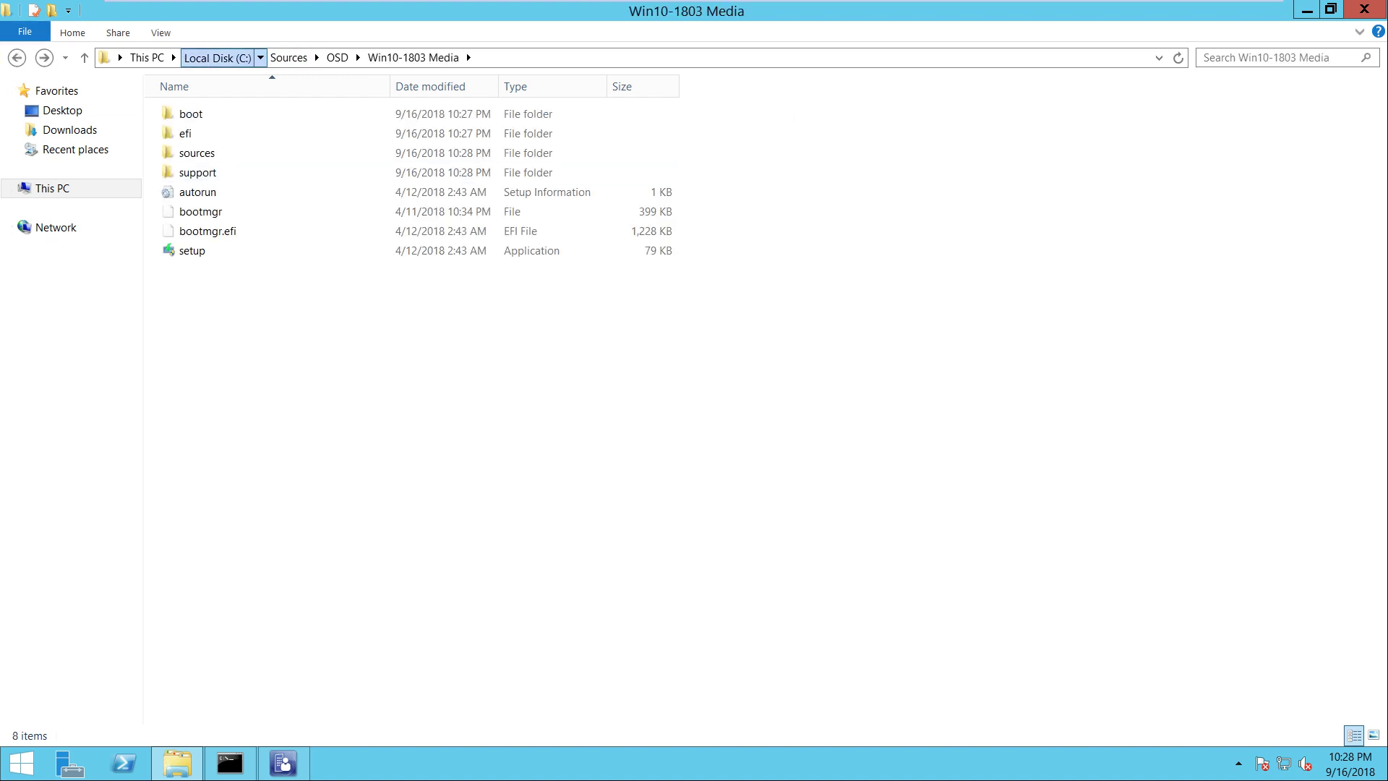
Share the C:\Sources folder and add the SCCM admin account and SYSTEM to its share permissions
{"action": "right_click", "coordinate": [212, 329]}
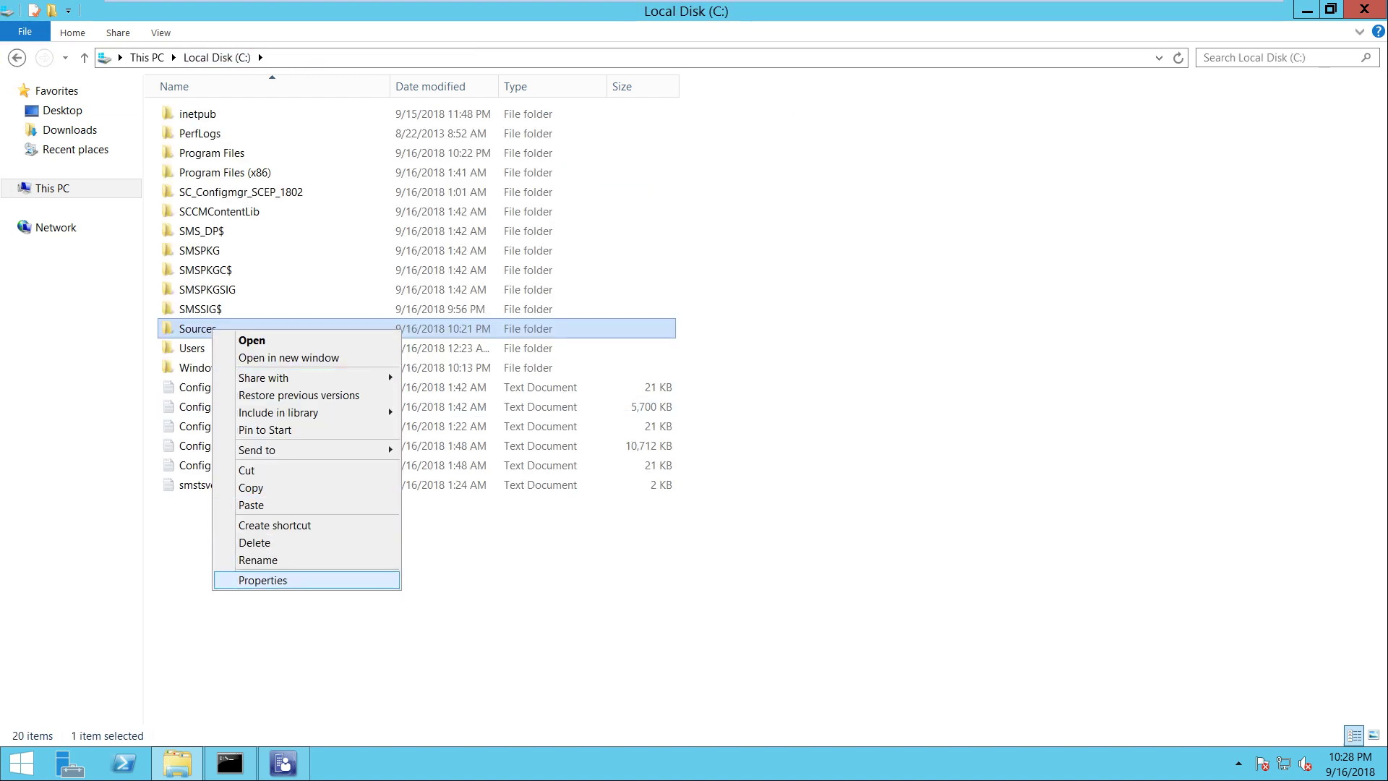
{"action": "key", "text": "Return"}
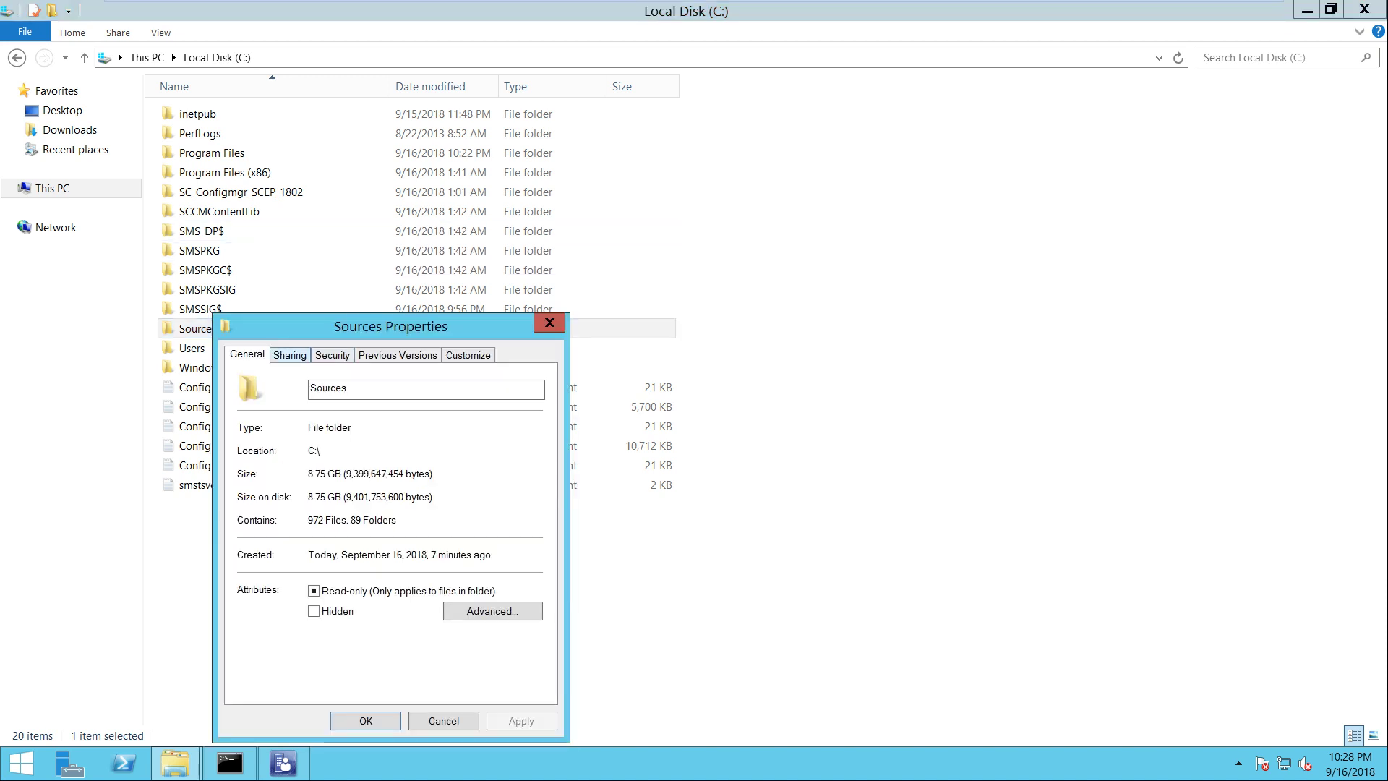
{"action": "left_click", "coordinate": [289, 354]}
{"action": "left_click", "coordinate": [314, 566]}
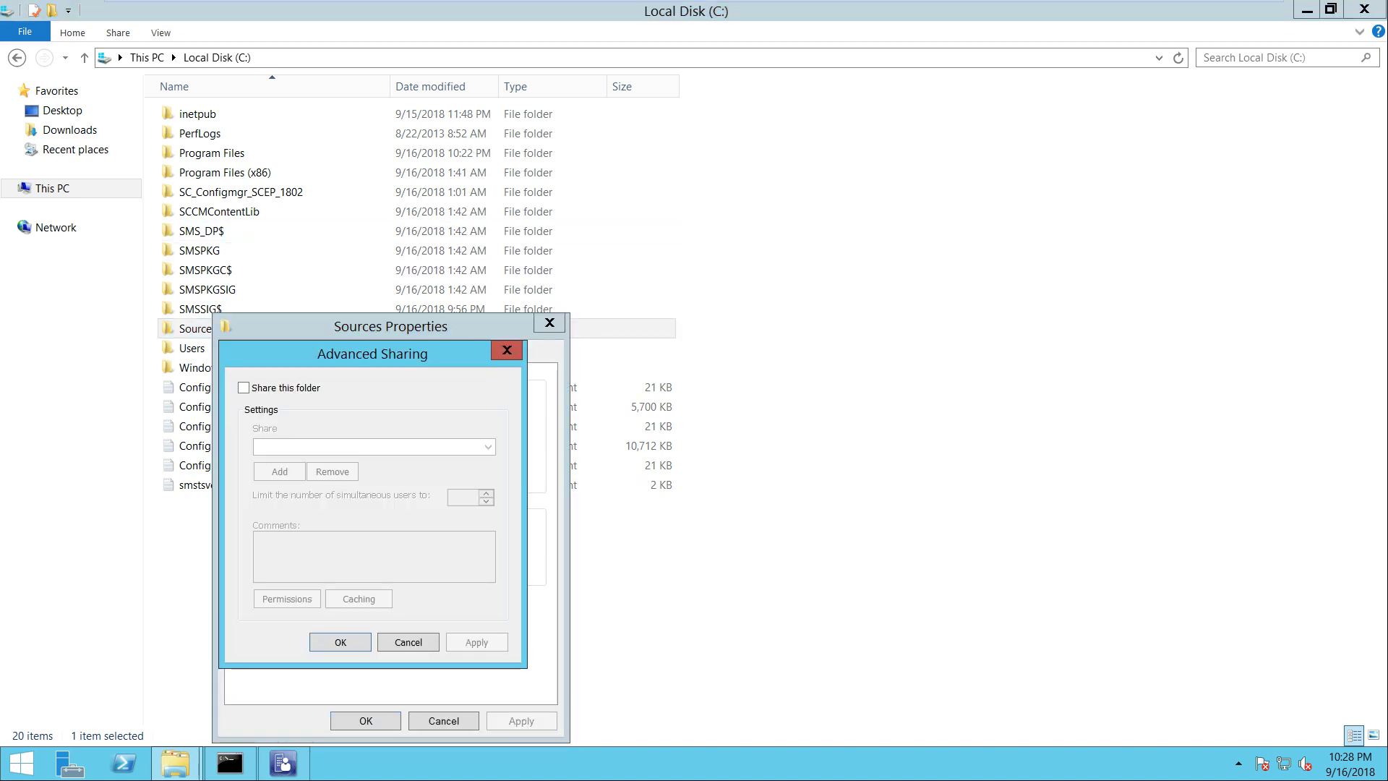
{"action": "key", "text": "space"}
{"action": "key", "text": "alt+p"}
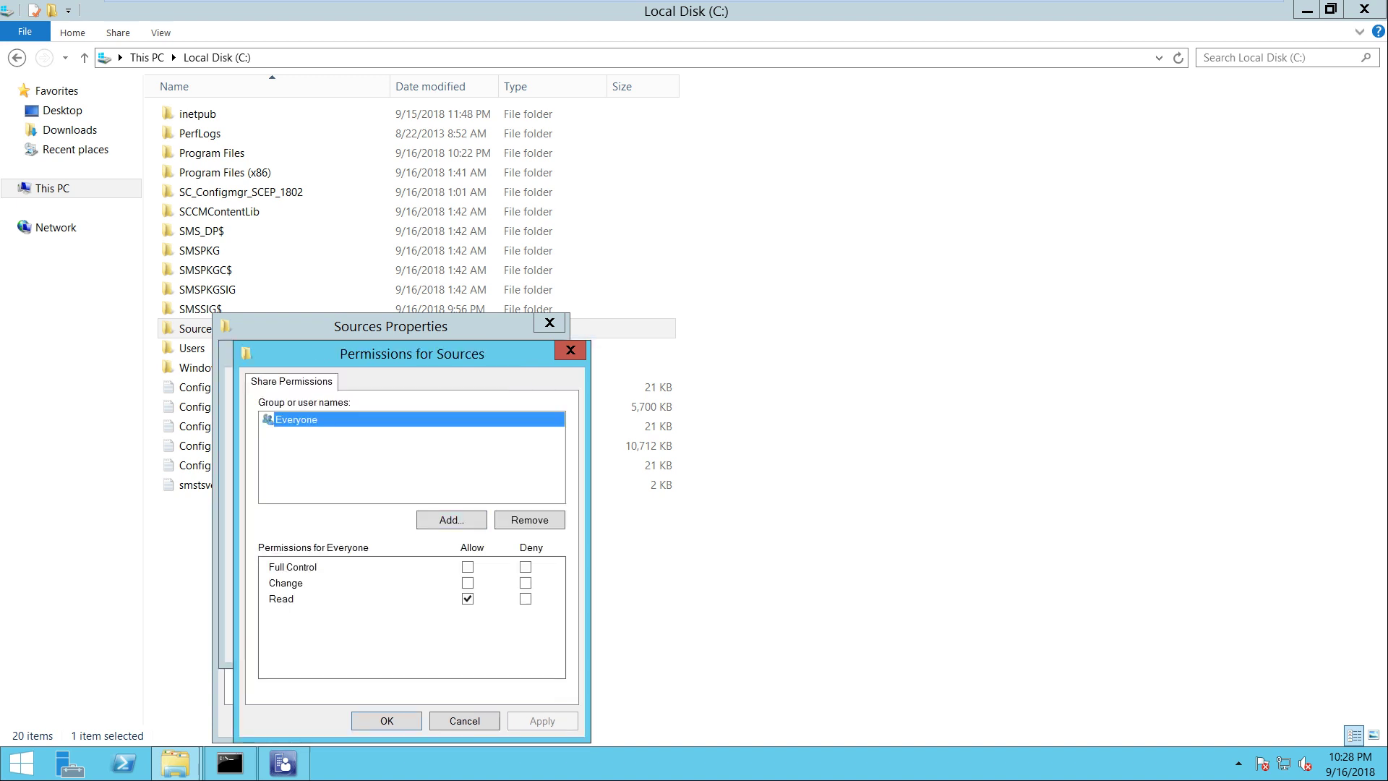
{"action": "key", "text": "alt+d"}
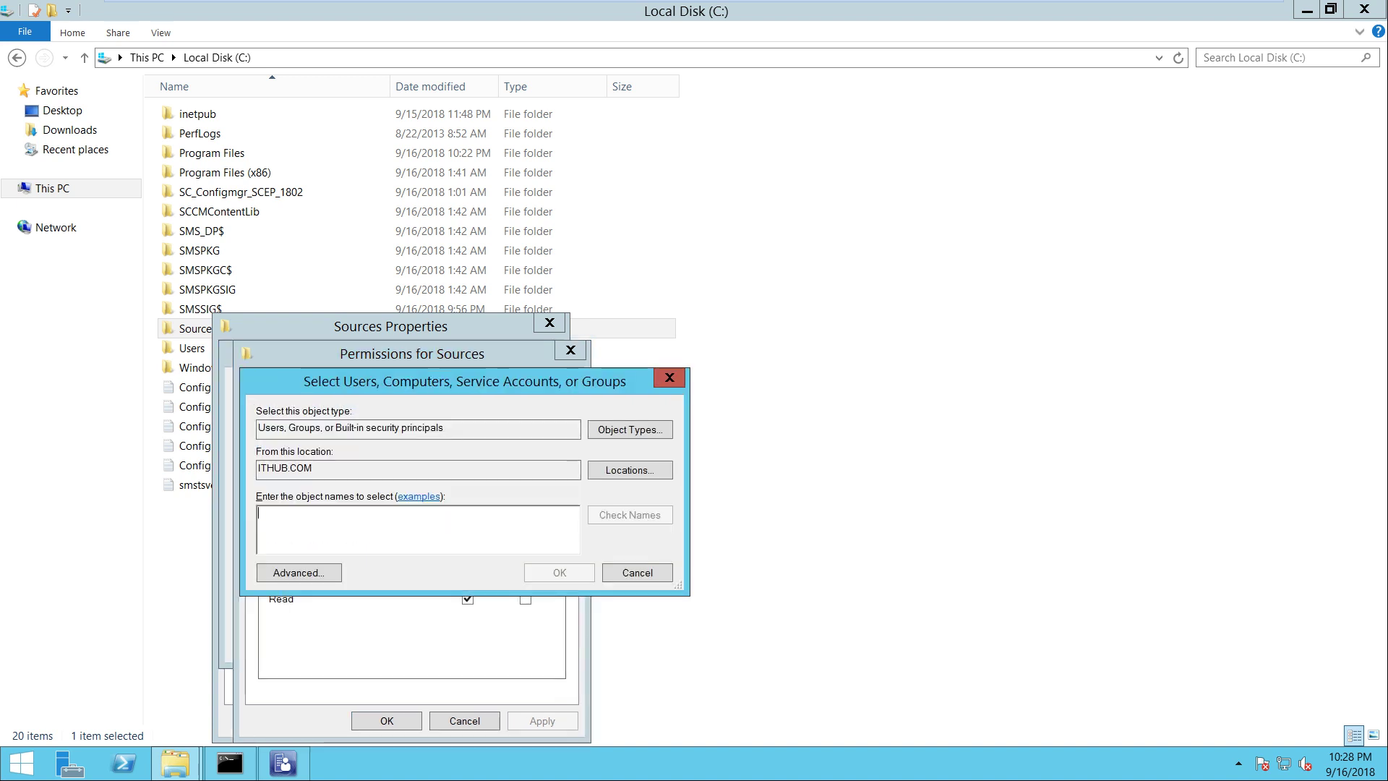
{"action": "type", "text": "sccmadmin"}
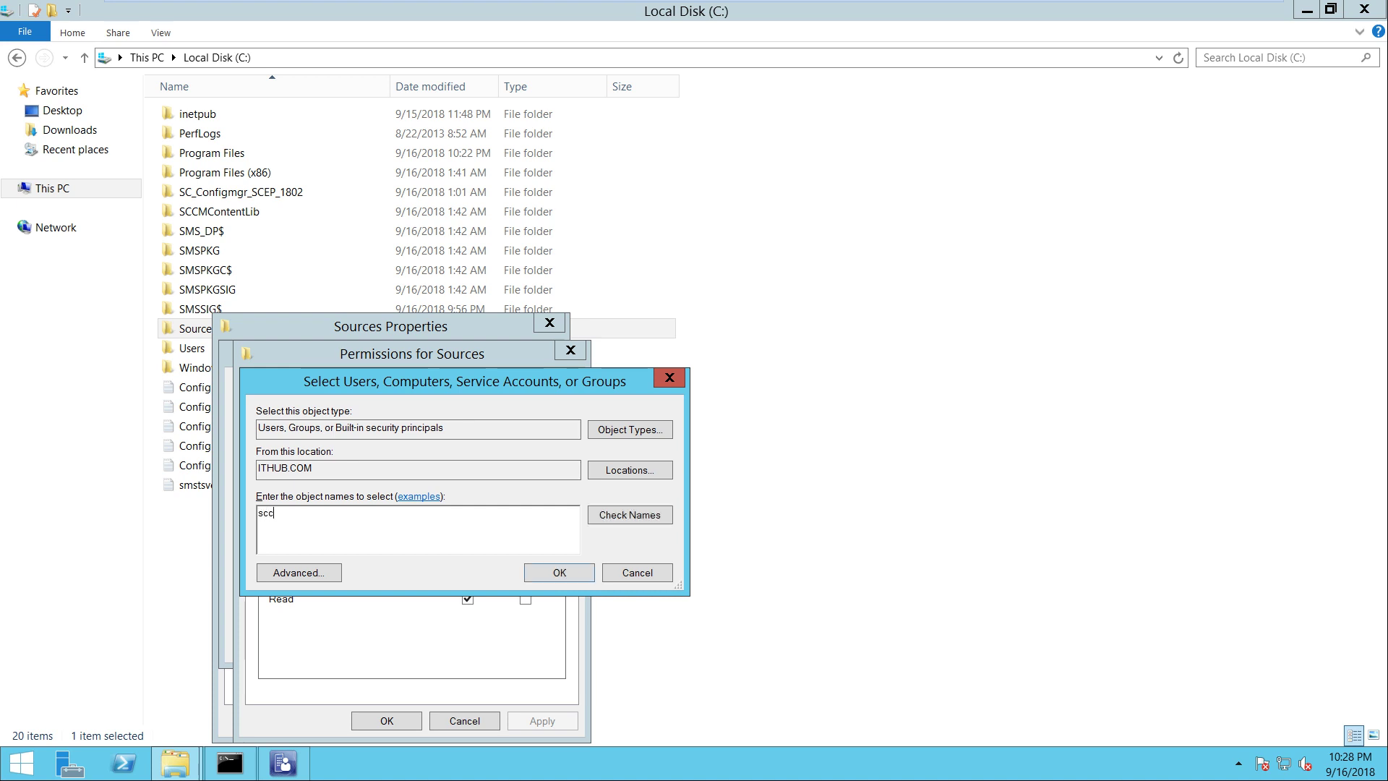
{"action": "key", "text": "alt+c"}
{"action": "type", "text": "syste"}
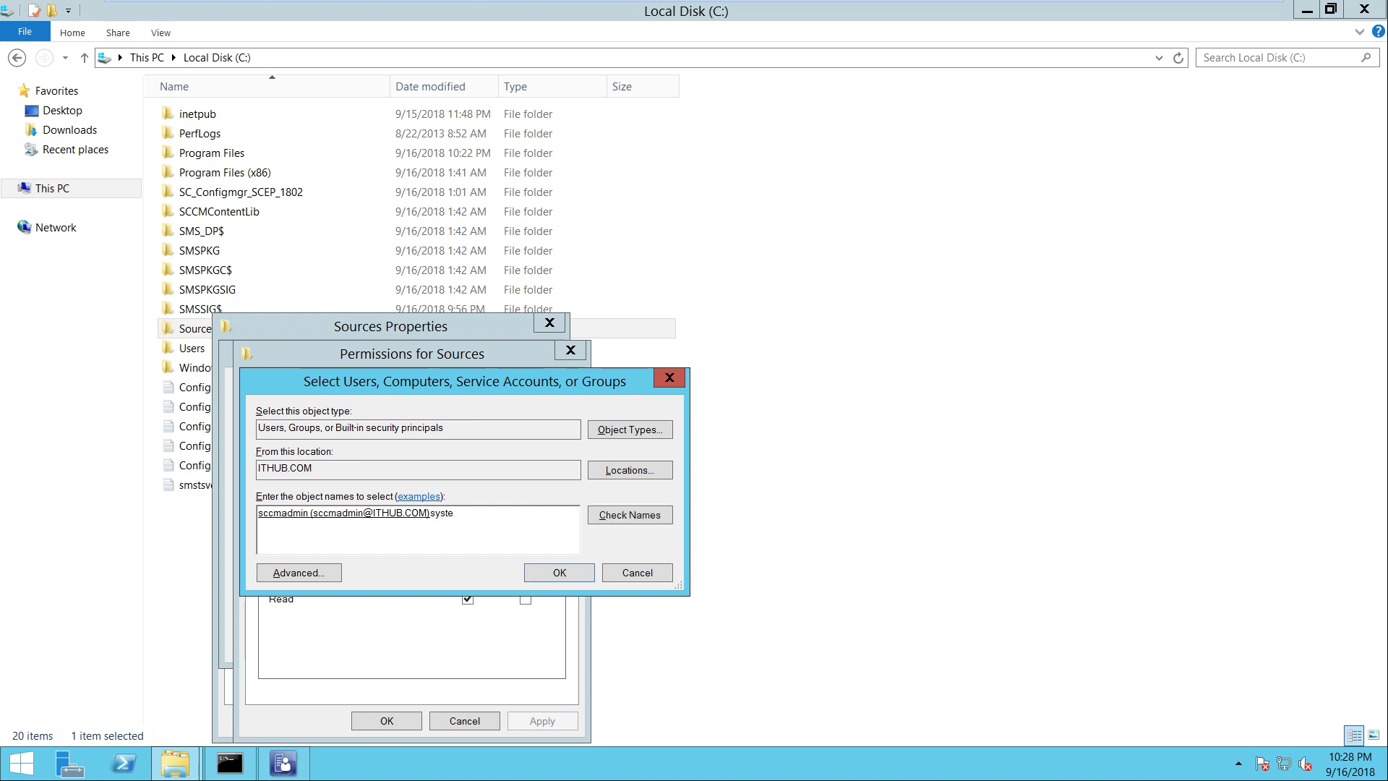
{"action": "type", "text": "m"}
{"action": "key", "text": "ctrl+k"}
{"action": "key", "text": "Return"}
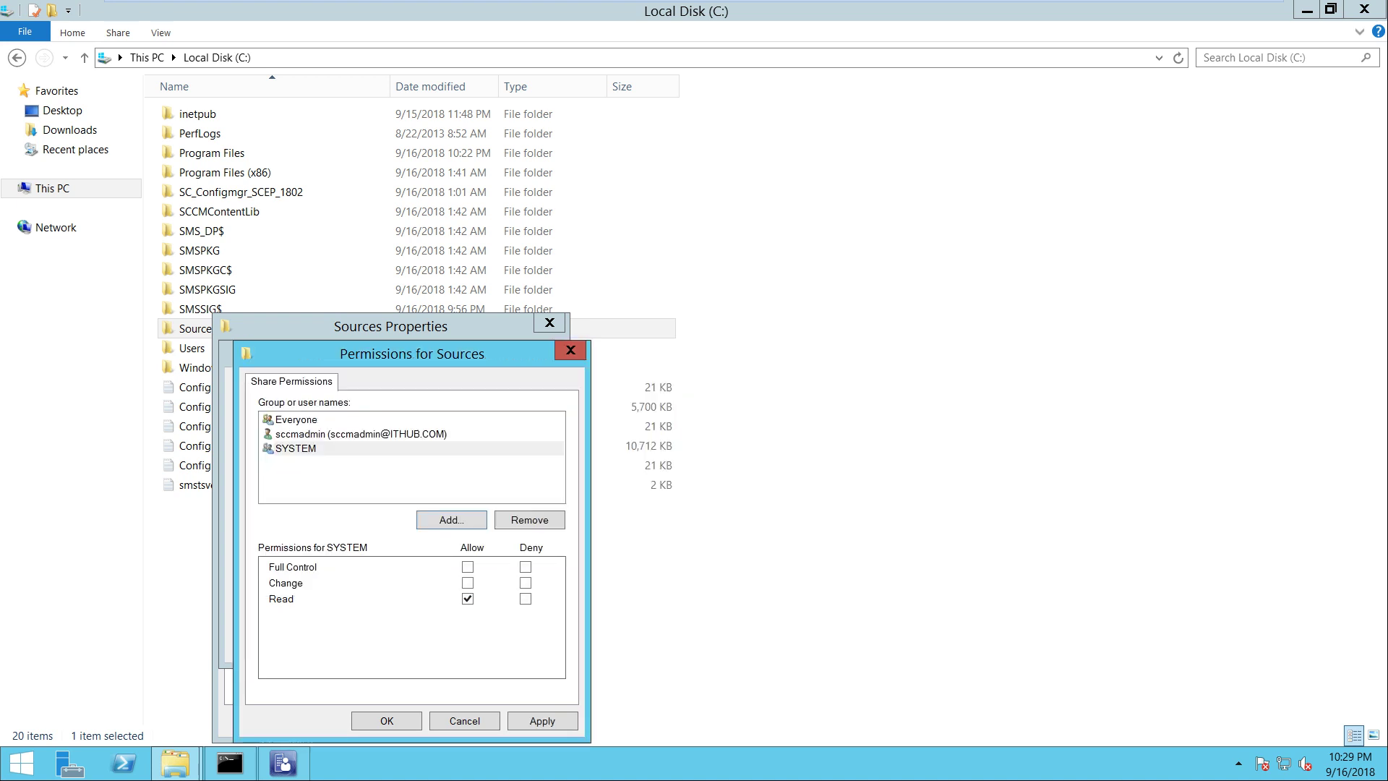
Grant the SCCM admin account Full Control and apply the share settings
{"action": "left_click", "coordinate": [360, 434]}
{"action": "left_click", "coordinate": [468, 566]}
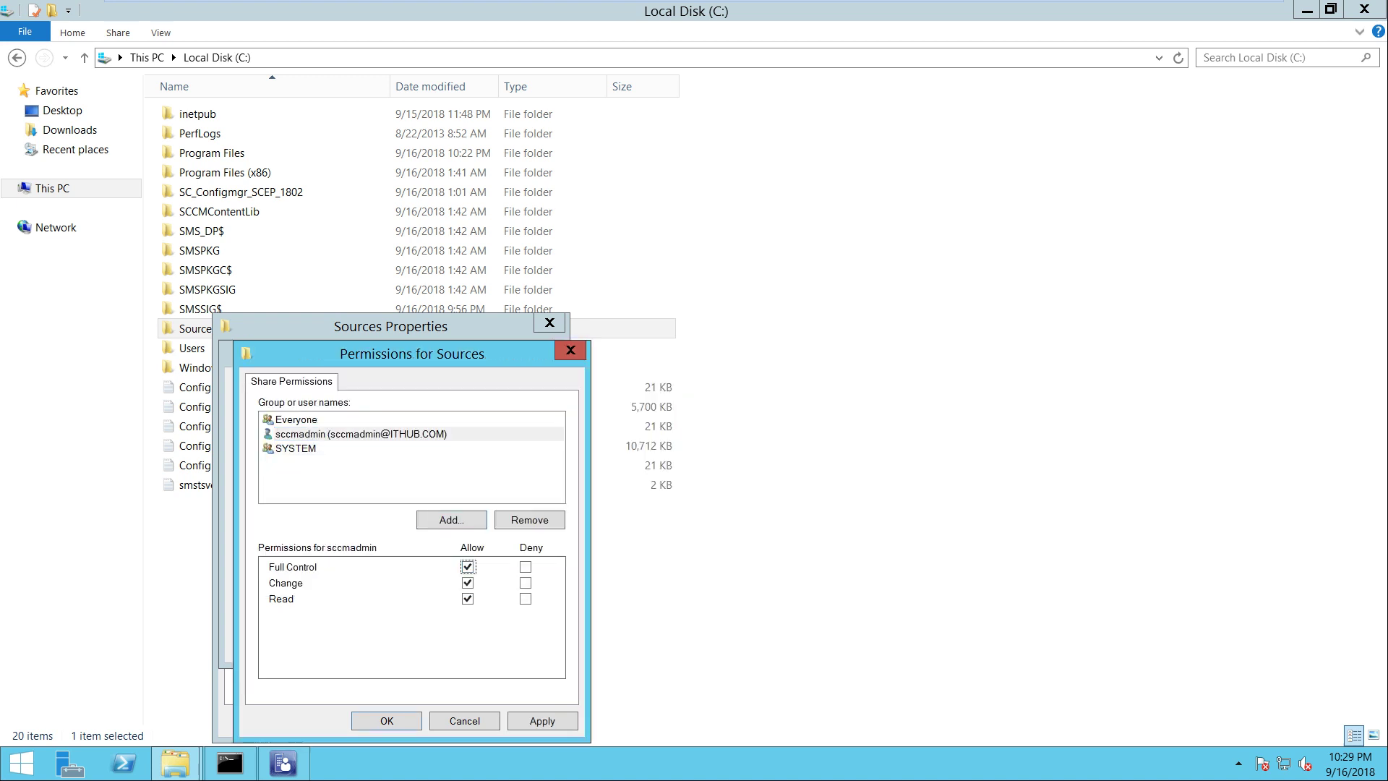
{"action": "left_click", "coordinate": [295, 448]}
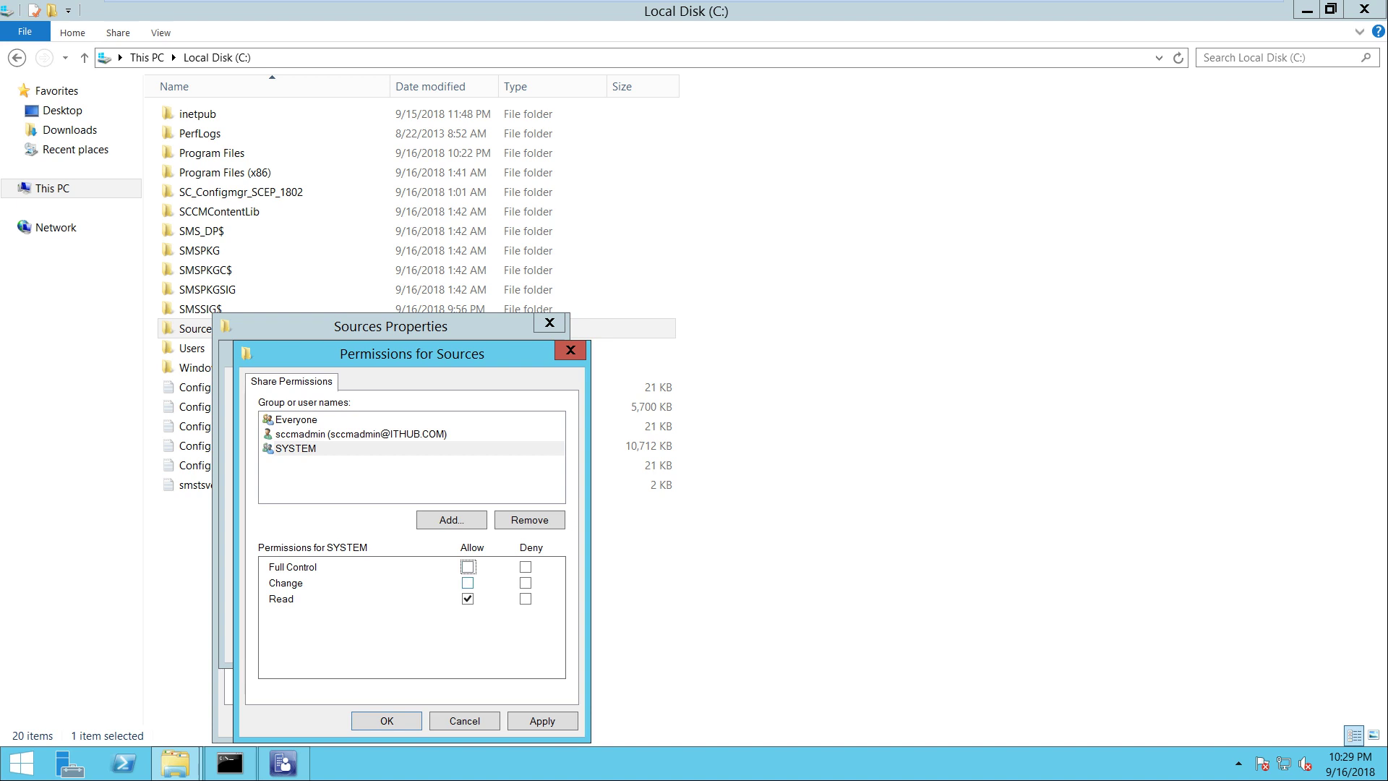
{"action": "left_click", "coordinate": [542, 721]}
{"action": "key", "text": "Return"}
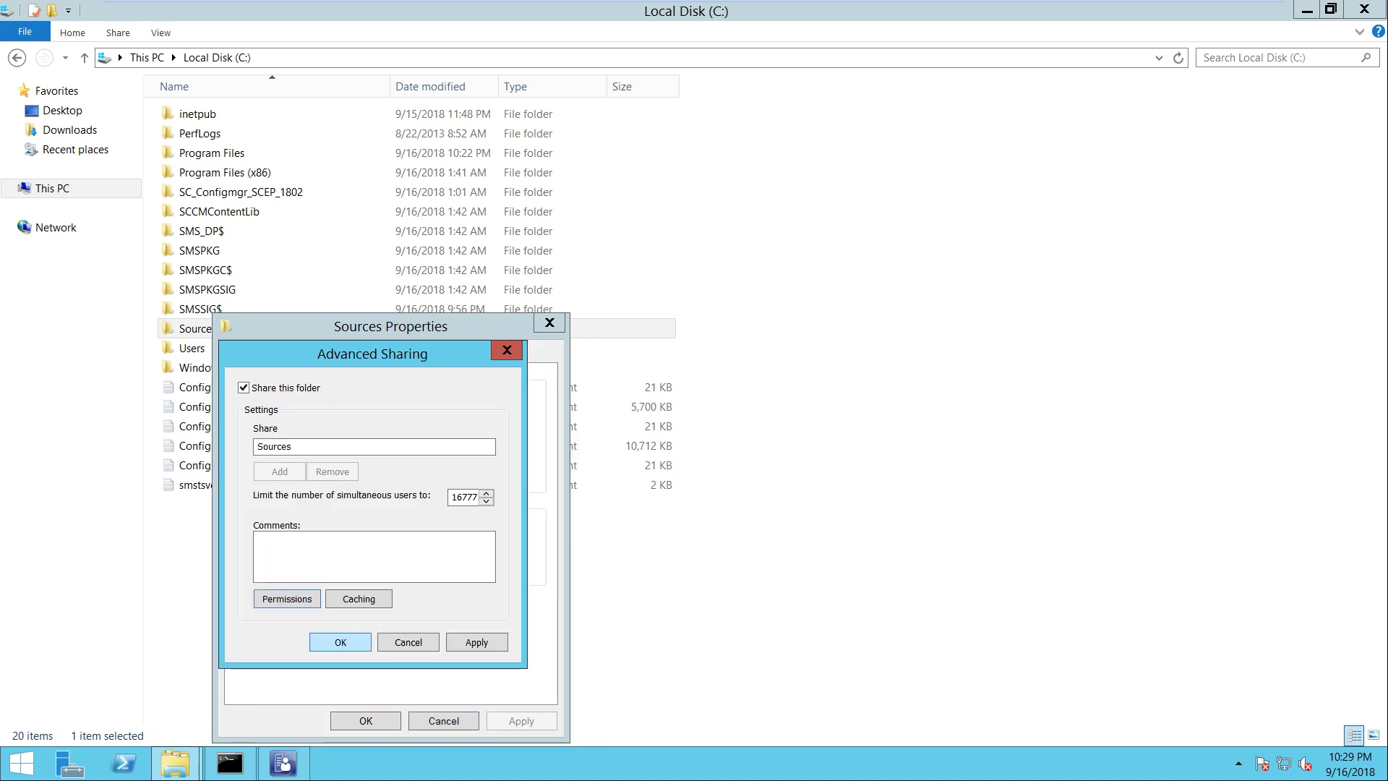
{"action": "key", "text": "Return"}
{"action": "key", "text": "Return"}
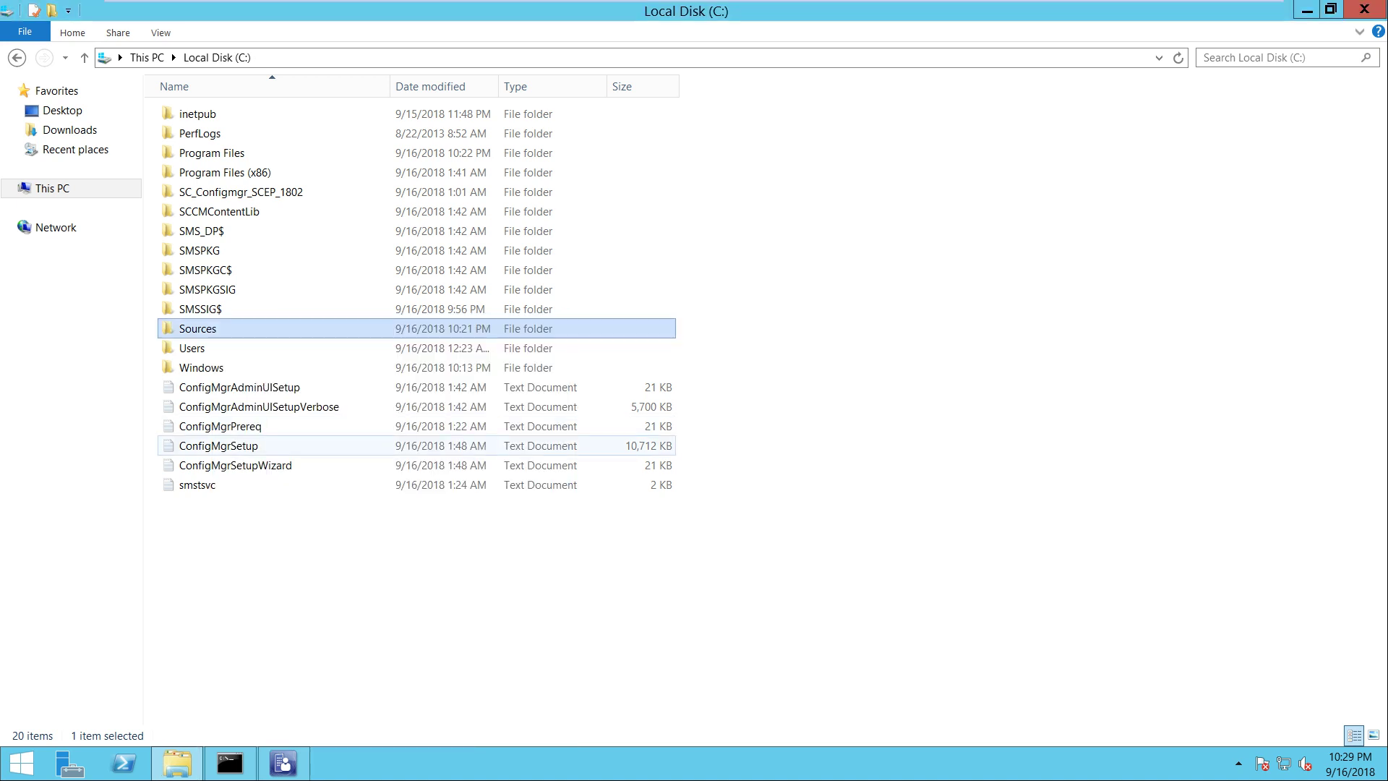
Start the Add Operating System Image wizard from the Operating System Images node
{"action": "left_click", "coordinate": [1364, 9]}
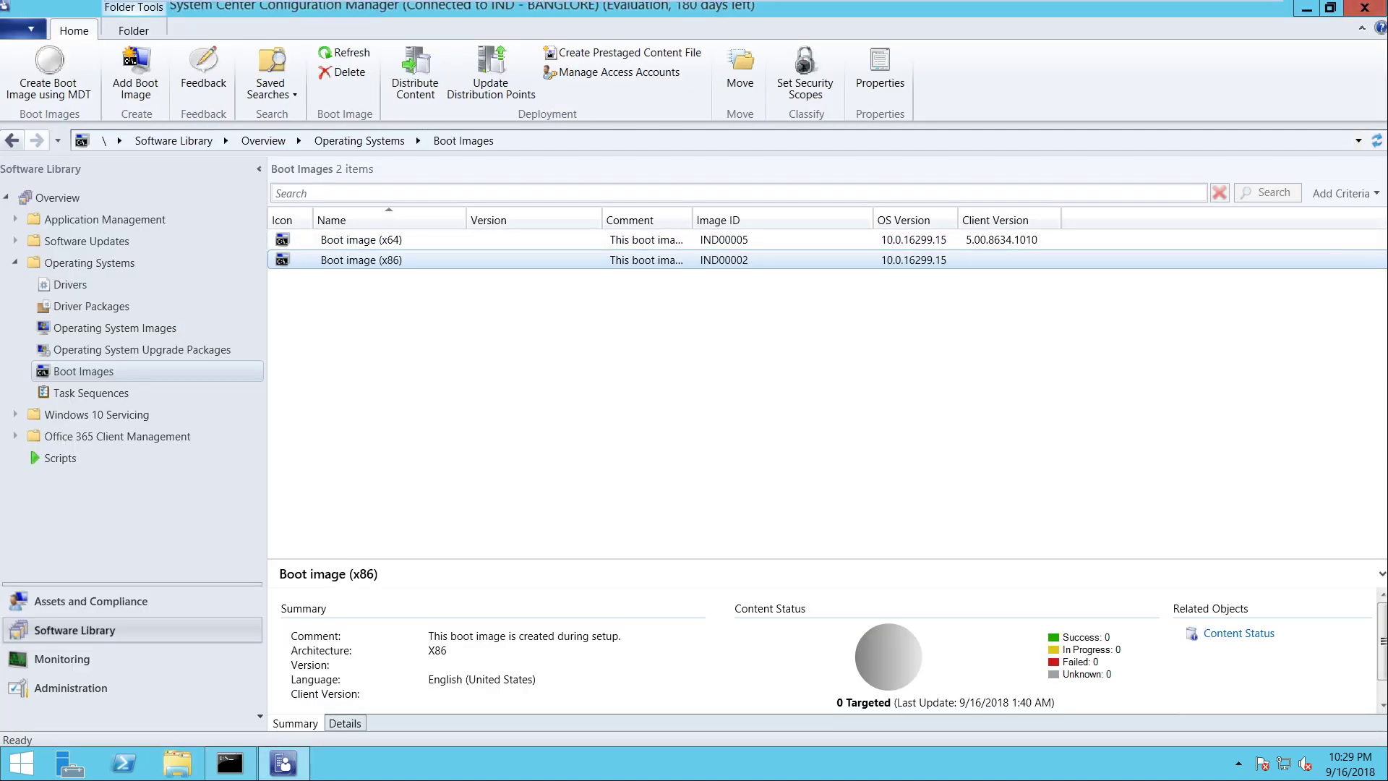
{"action": "left_click", "coordinate": [115, 327]}
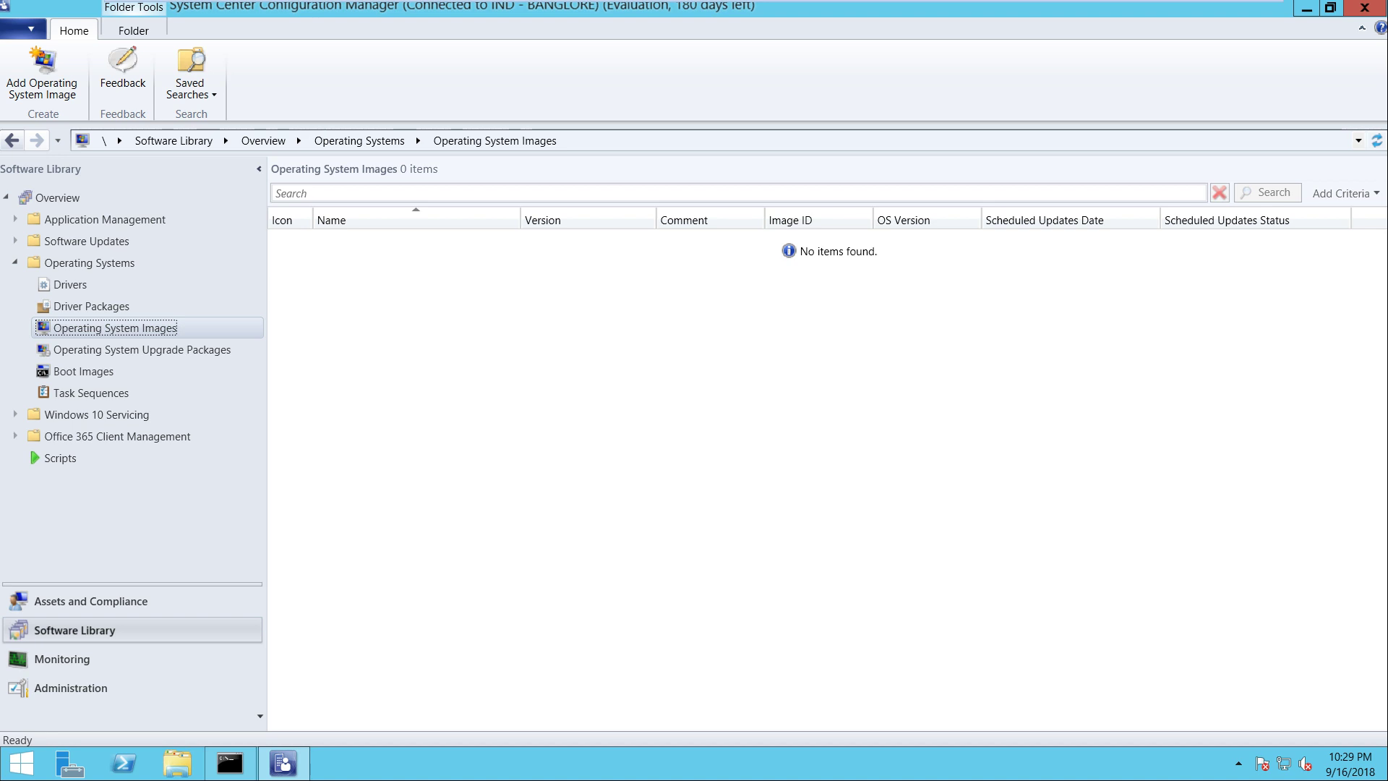
{"action": "right_click", "coordinate": [97, 331]}
{"action": "mouse_move", "coordinate": [209, 395]}
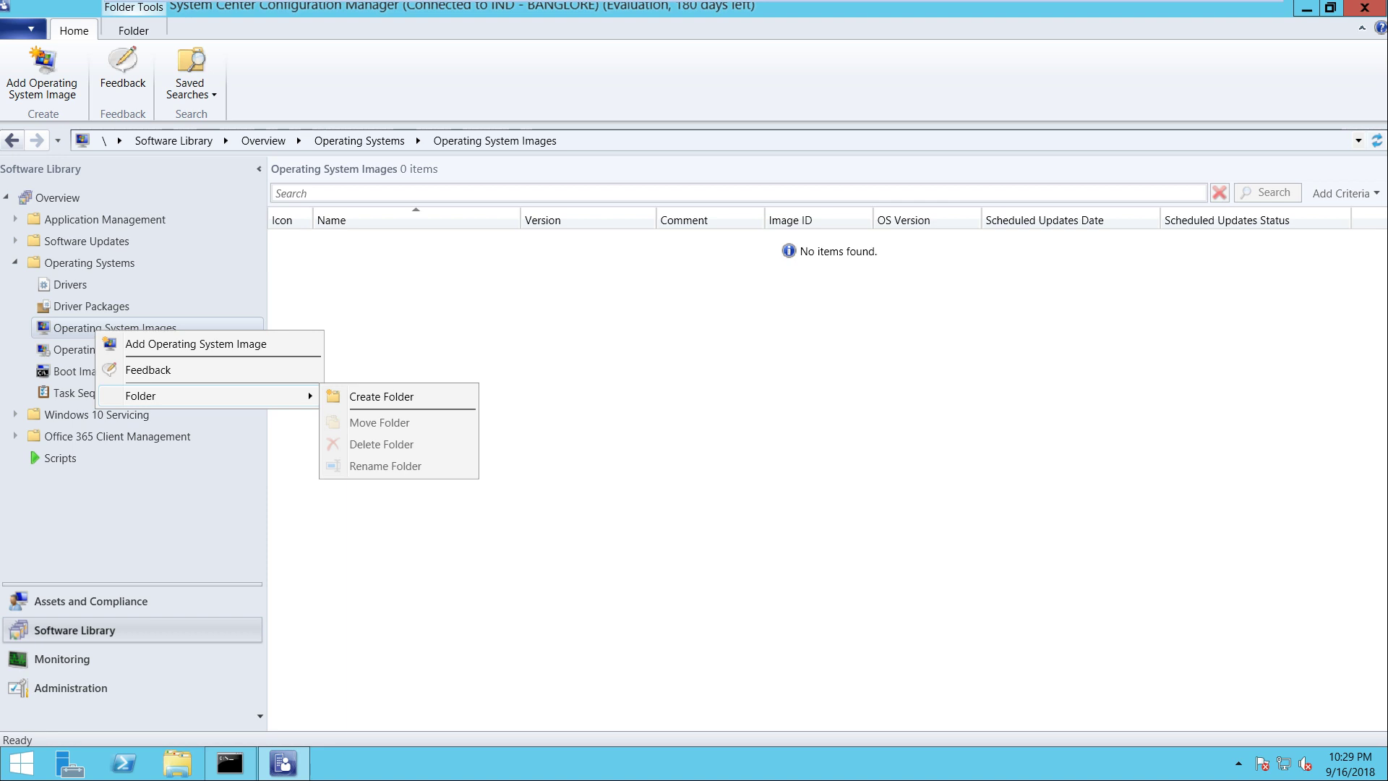
{"action": "key", "text": "Escape"}
{"action": "key", "text": "Escape"}
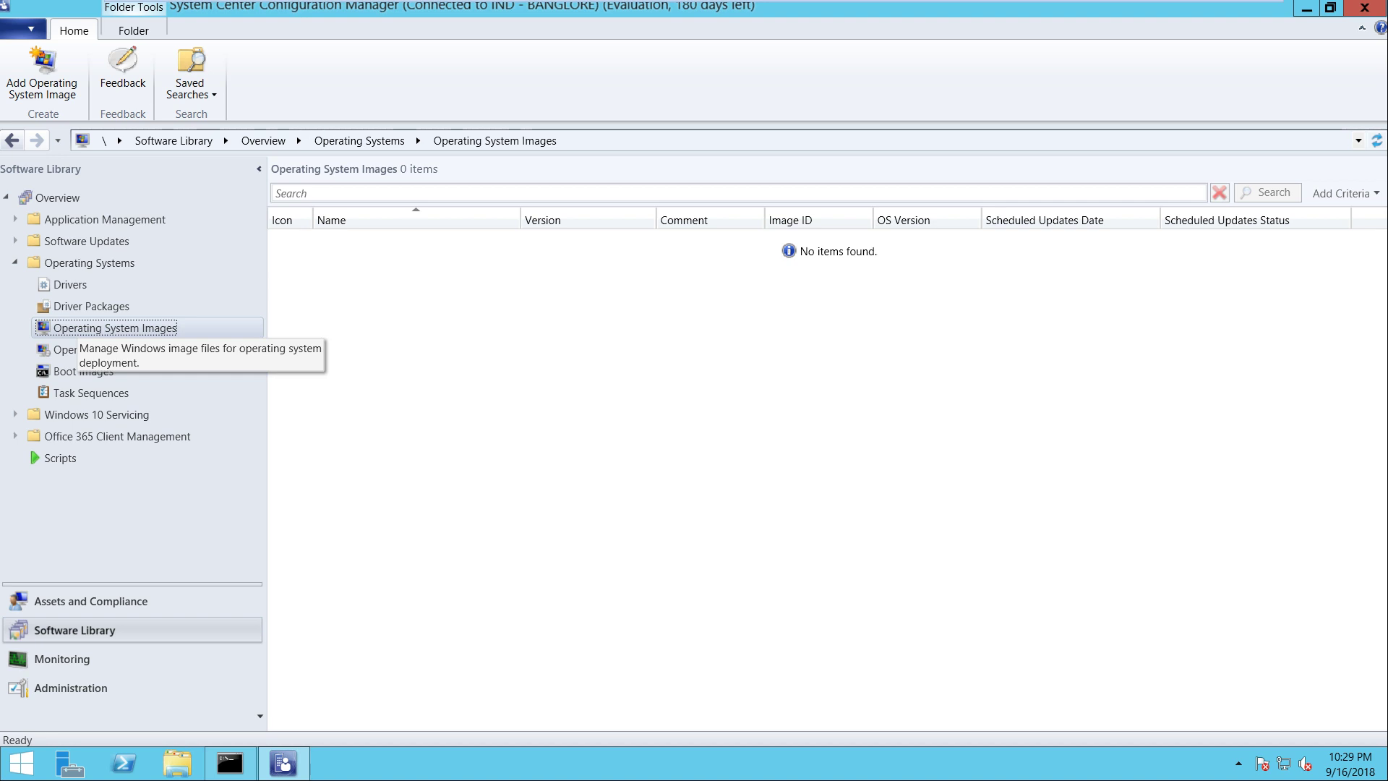
{"action": "key", "text": "shift+F10"}
{"action": "key", "text": "Return"}
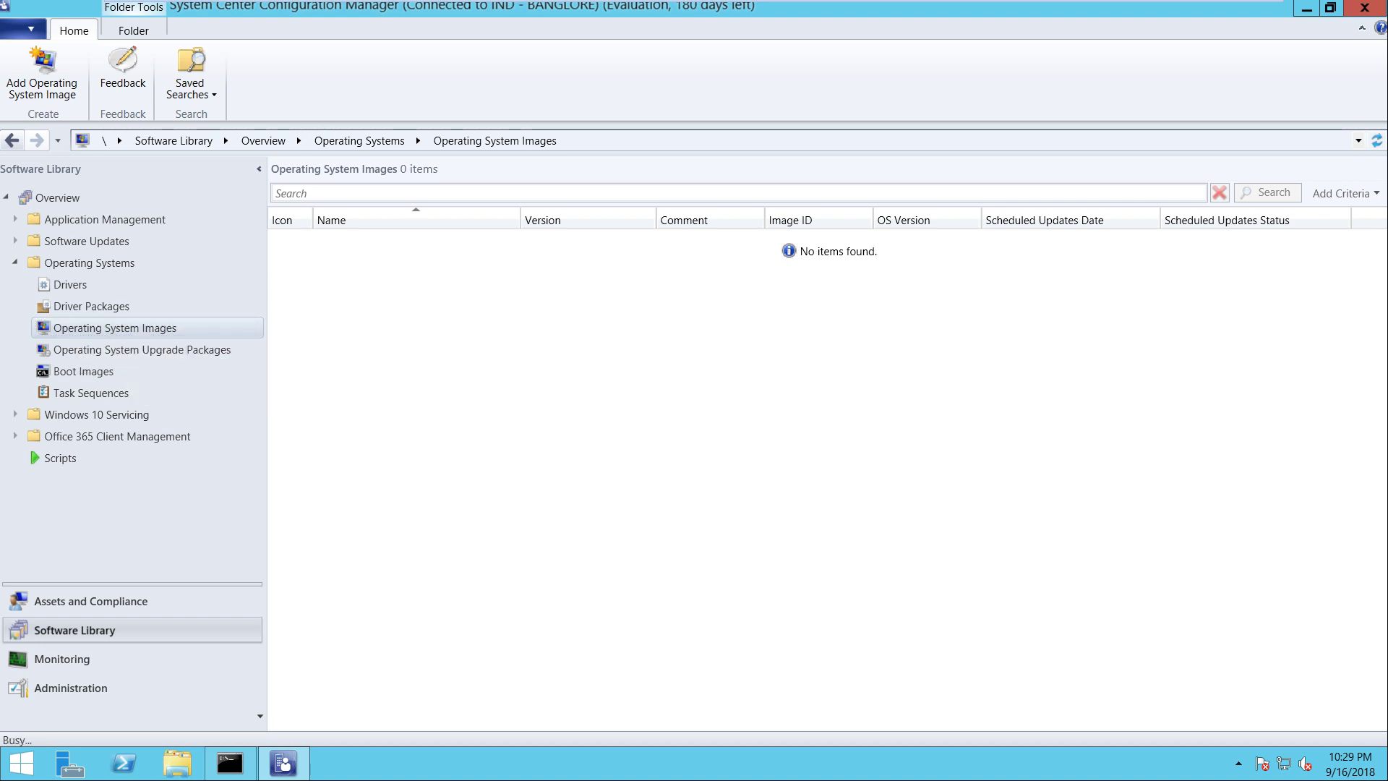
Set the image source to \\sccm\Sources\OSD\Win10-1803 Media\sources\install.wim
{"action": "key", "text": "Tab"}
{"action": "key", "text": "Return"}
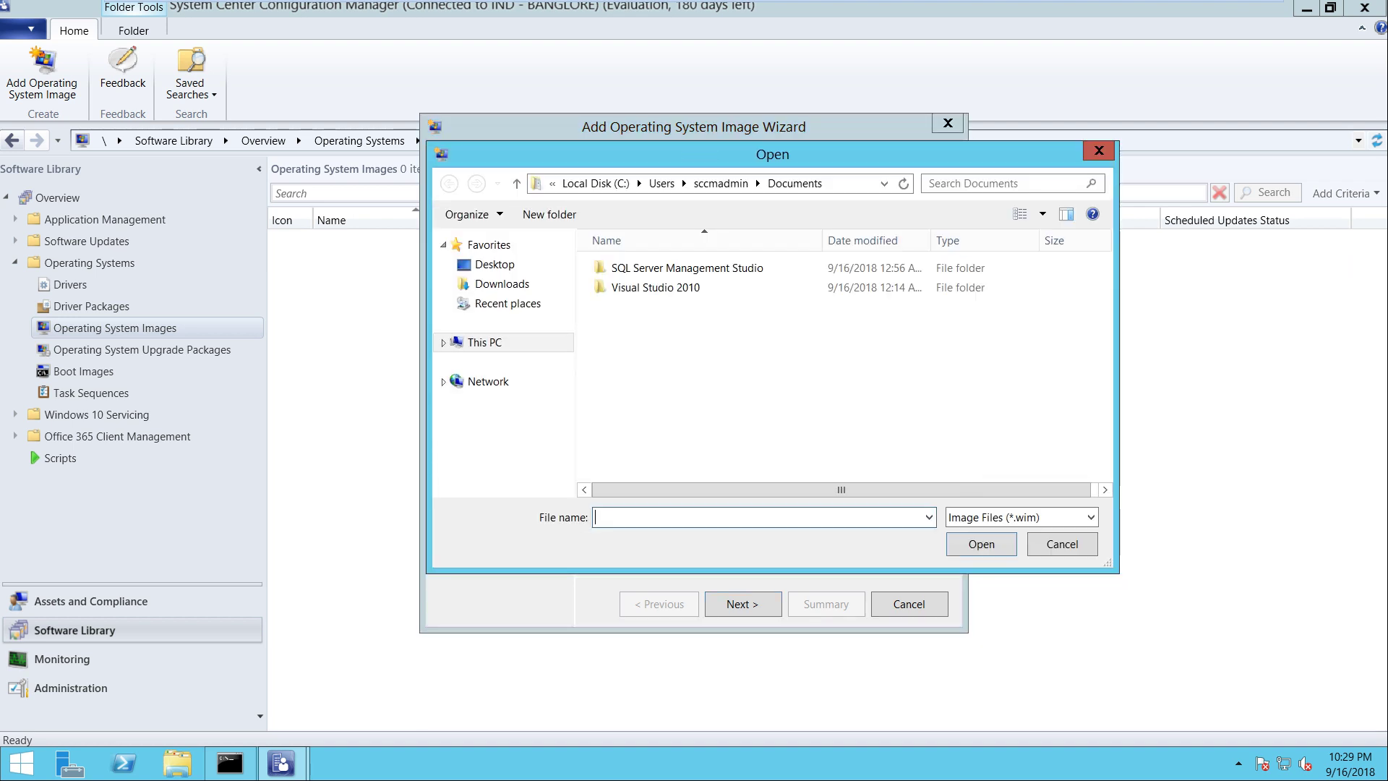
{"action": "type", "text": "\\\\"}
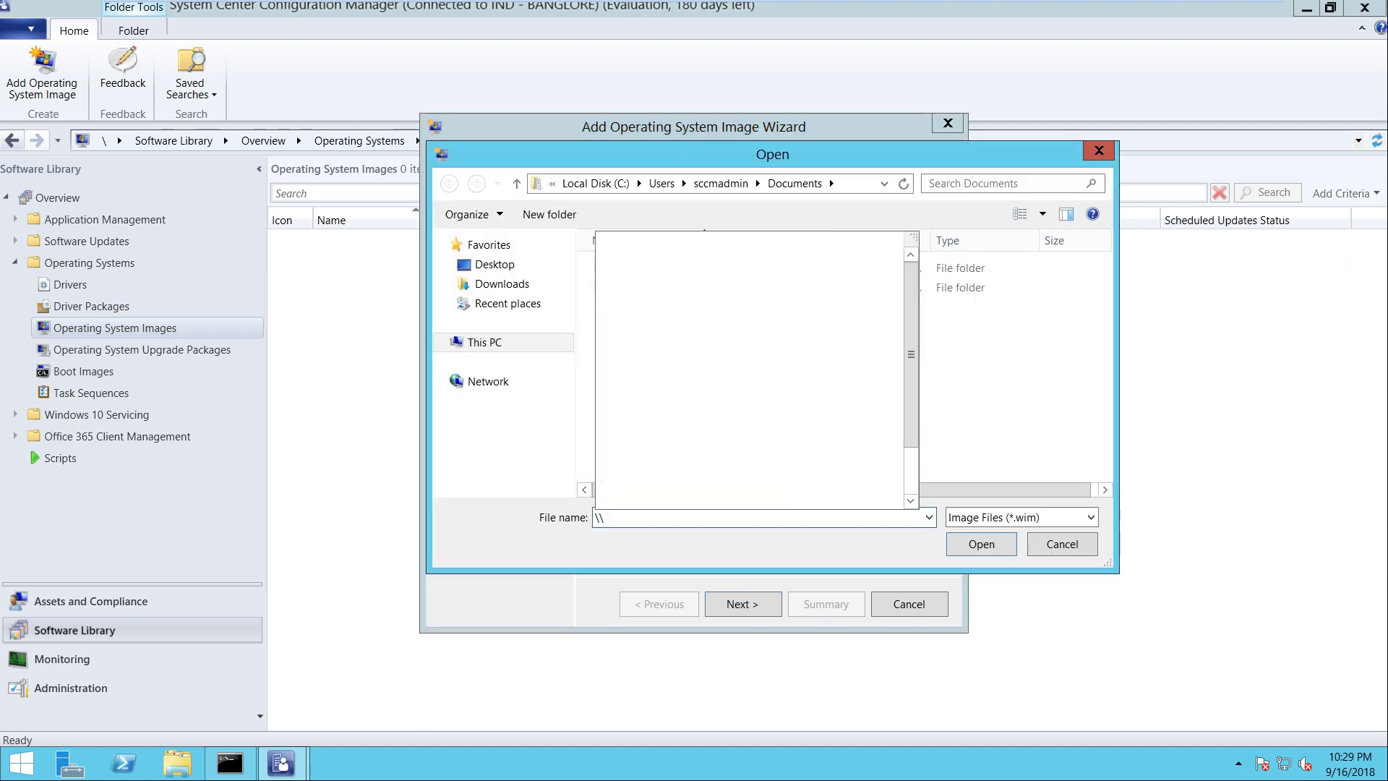
{"action": "type", "text": "sccm\\sources\\"}
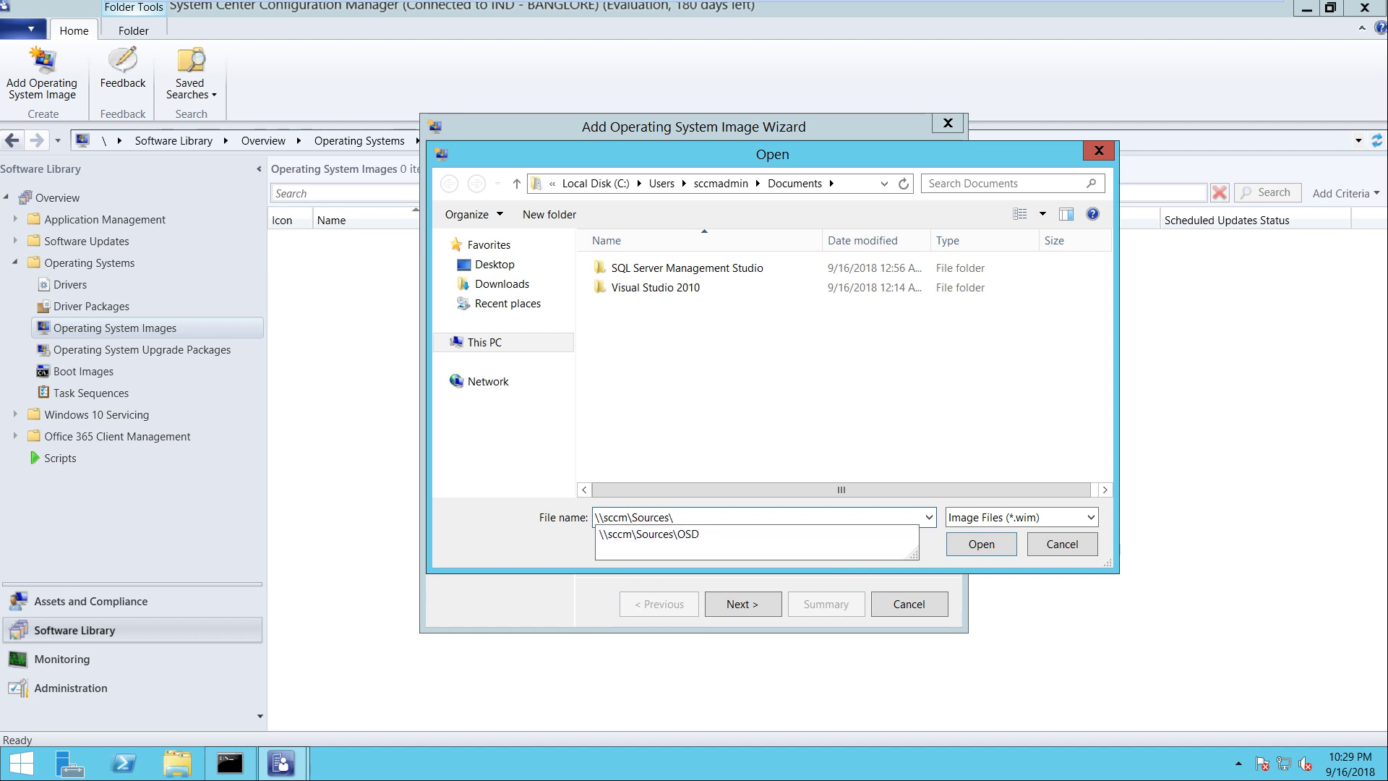
{"action": "key", "text": "Down"}
{"action": "type", "text": "\\"}
{"action": "key", "text": "Down"}
{"action": "key", "text": "Down"}
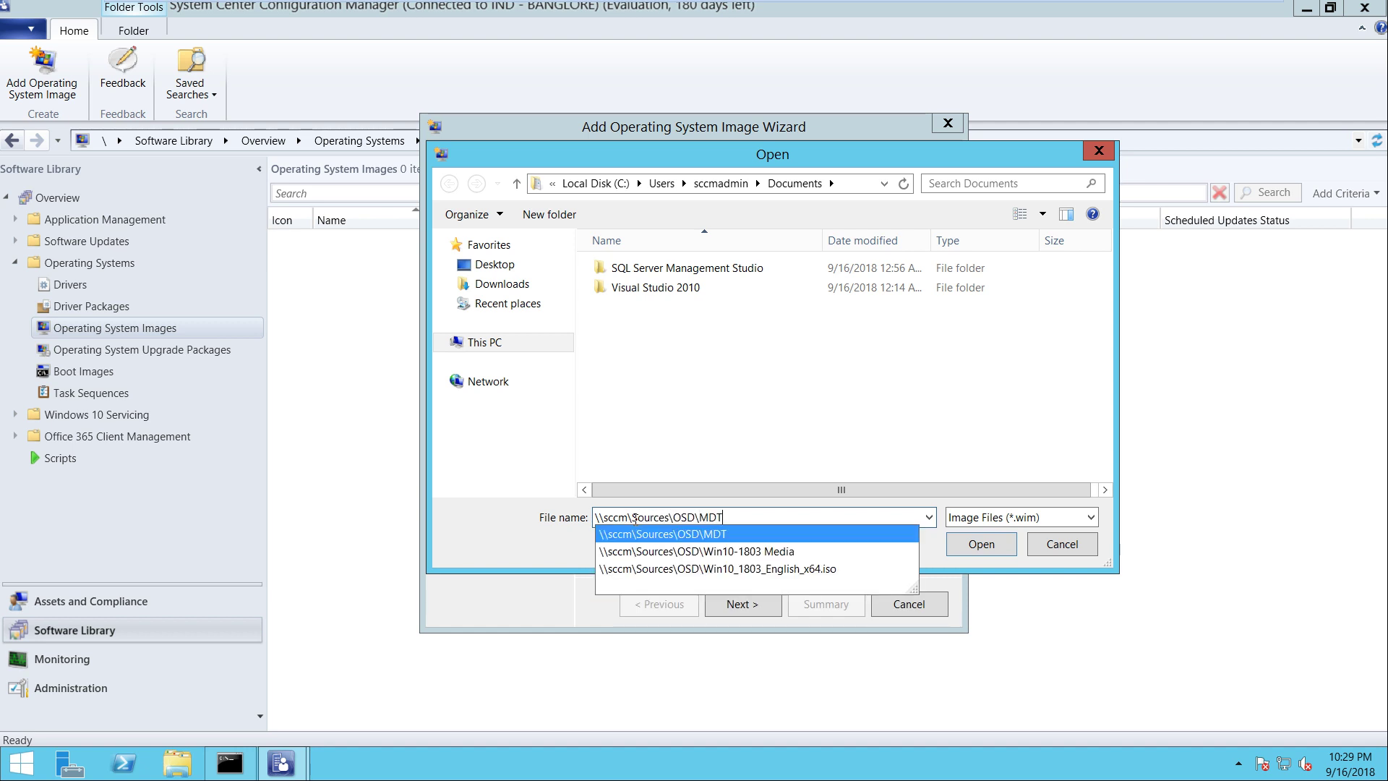
{"action": "type", "text": "\\"}
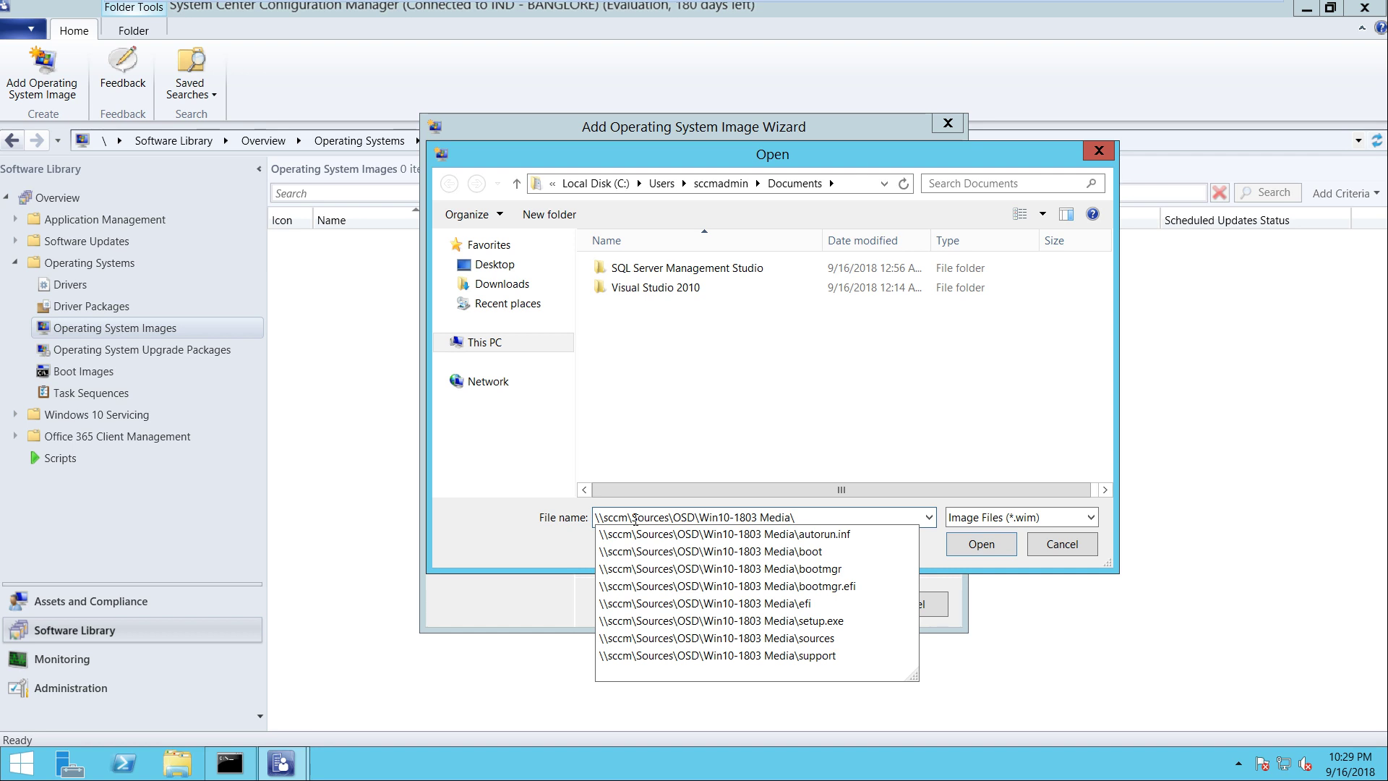
{"action": "type", "text": "sou"}
{"action": "key", "text": "Down"}
{"action": "type", "text": "\\"}
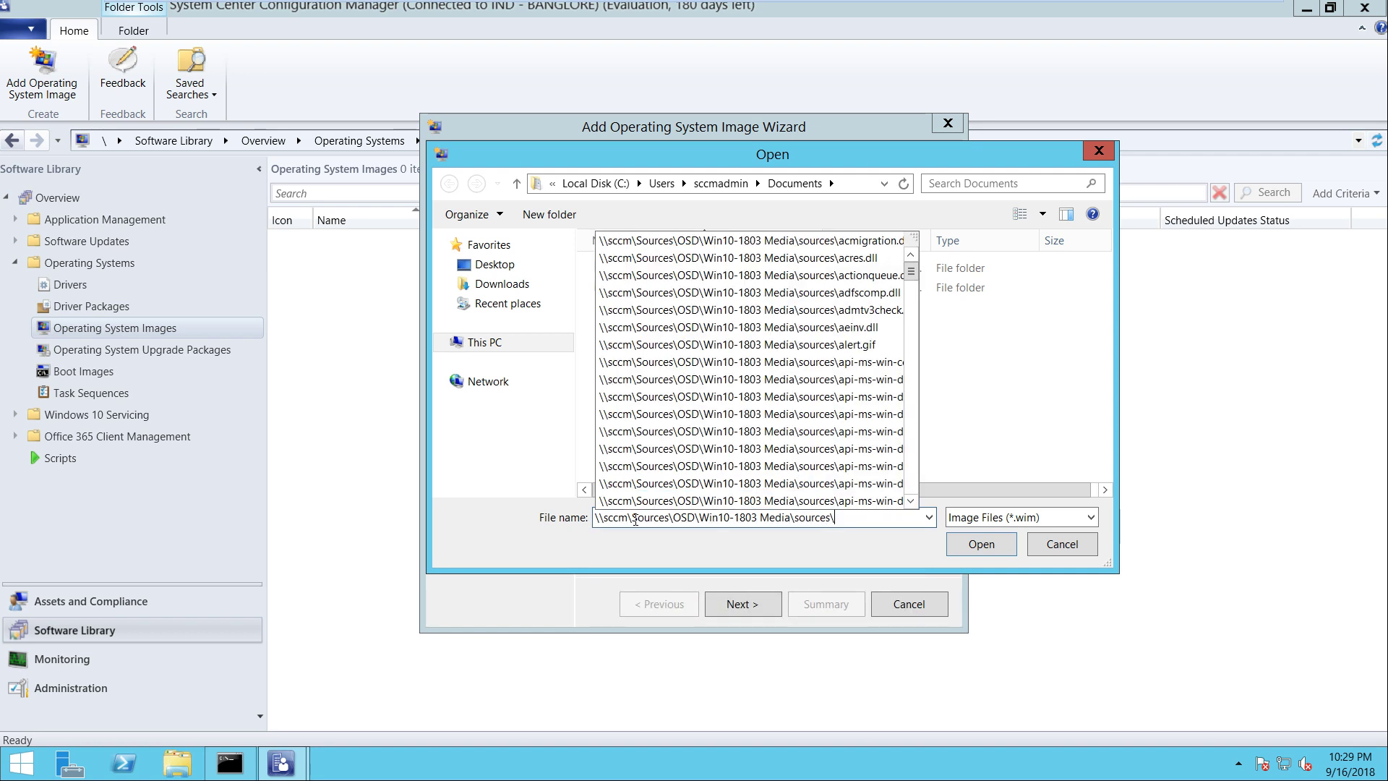
{"action": "type", "text": "ins"}
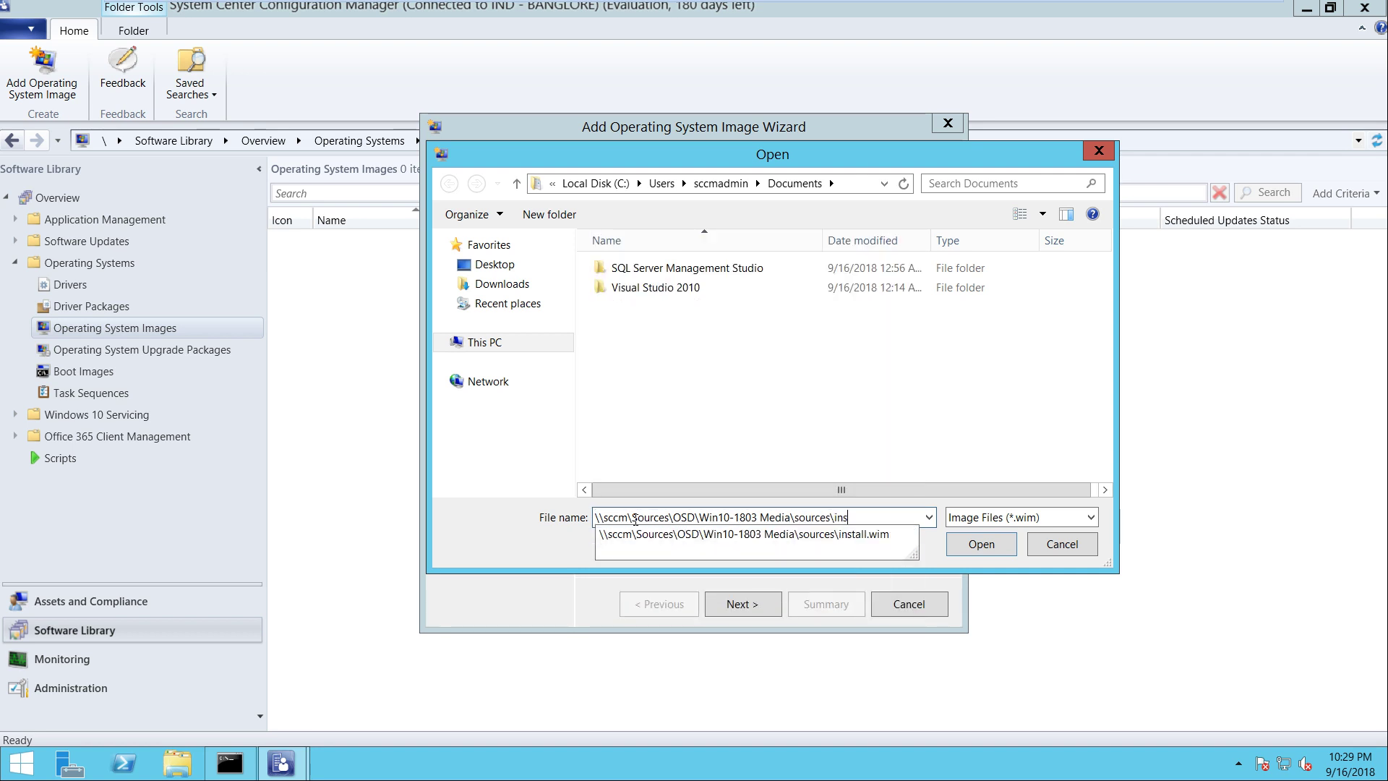
{"action": "key", "text": "Down"}
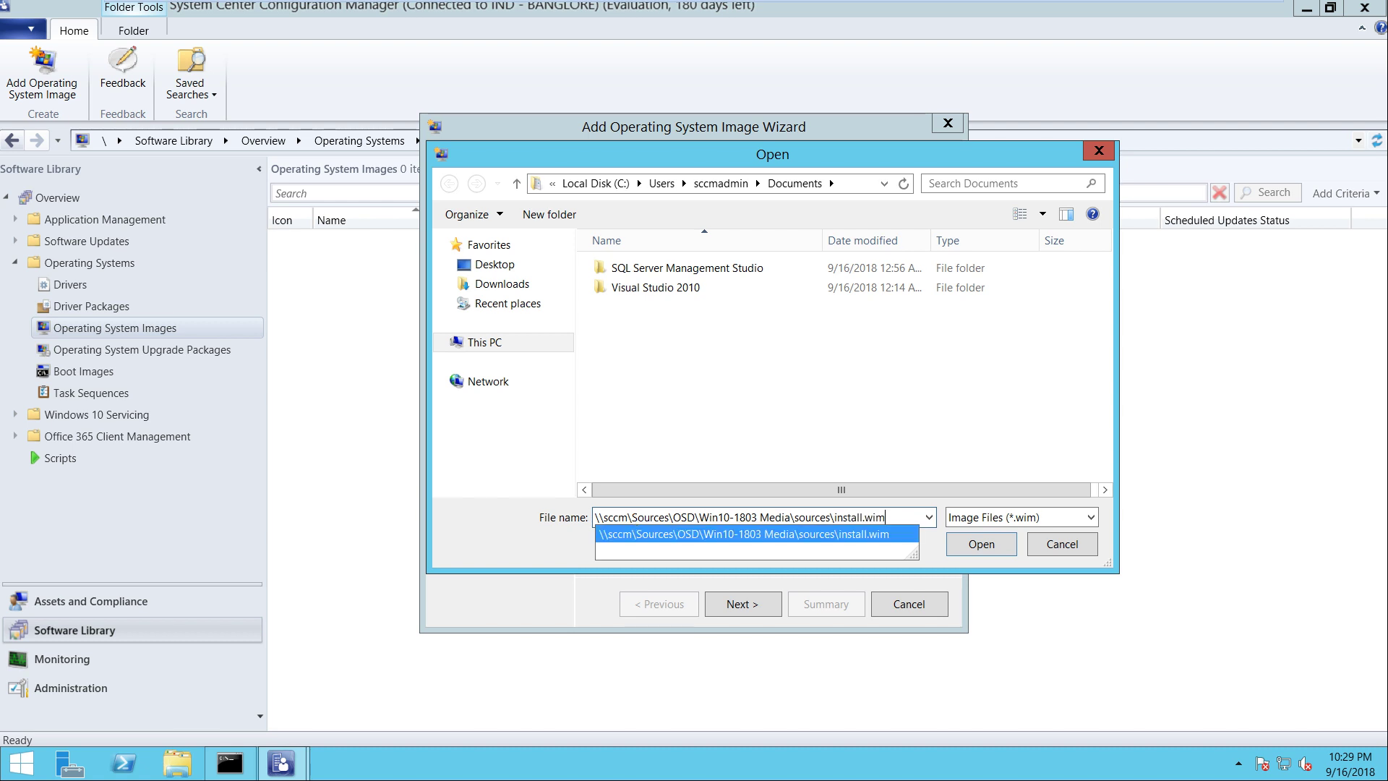
{"action": "key", "text": "Return"}
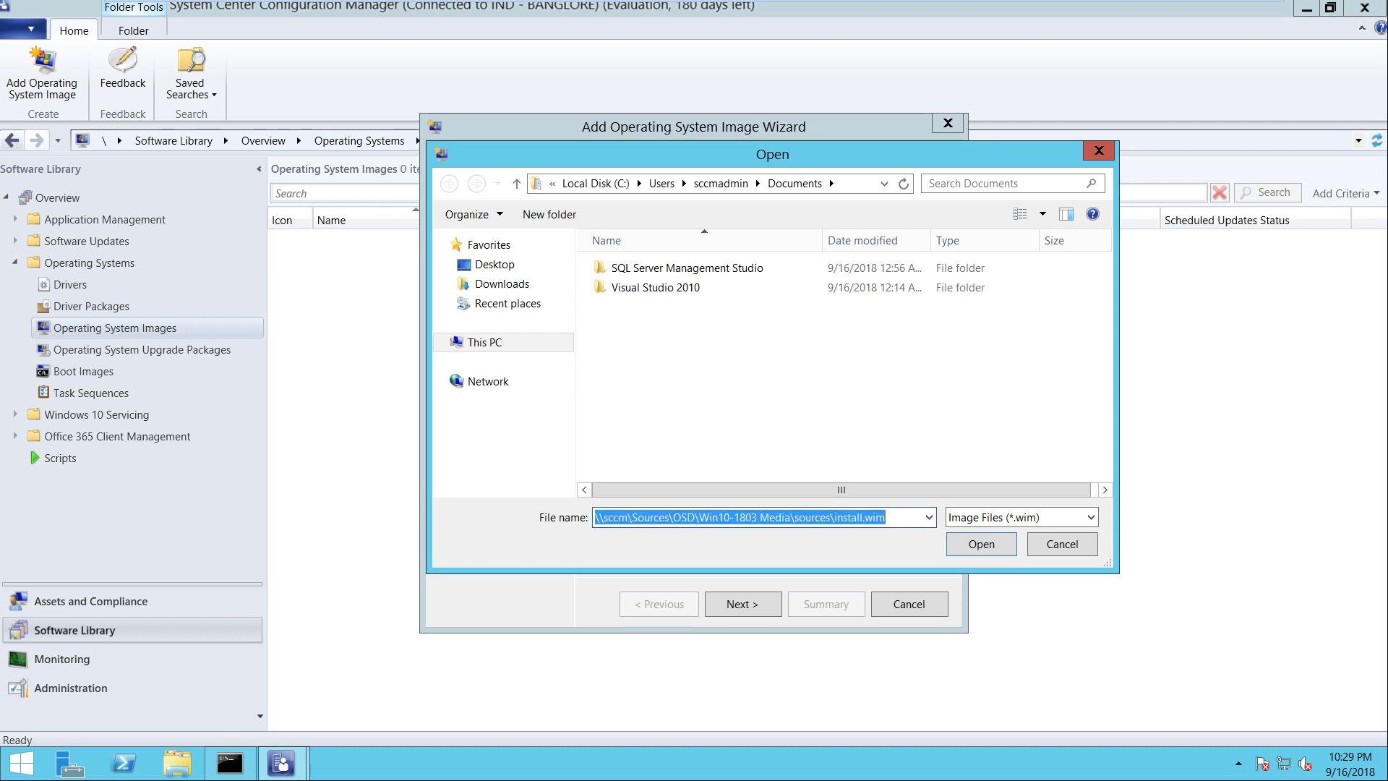
{"action": "key", "text": "Return"}
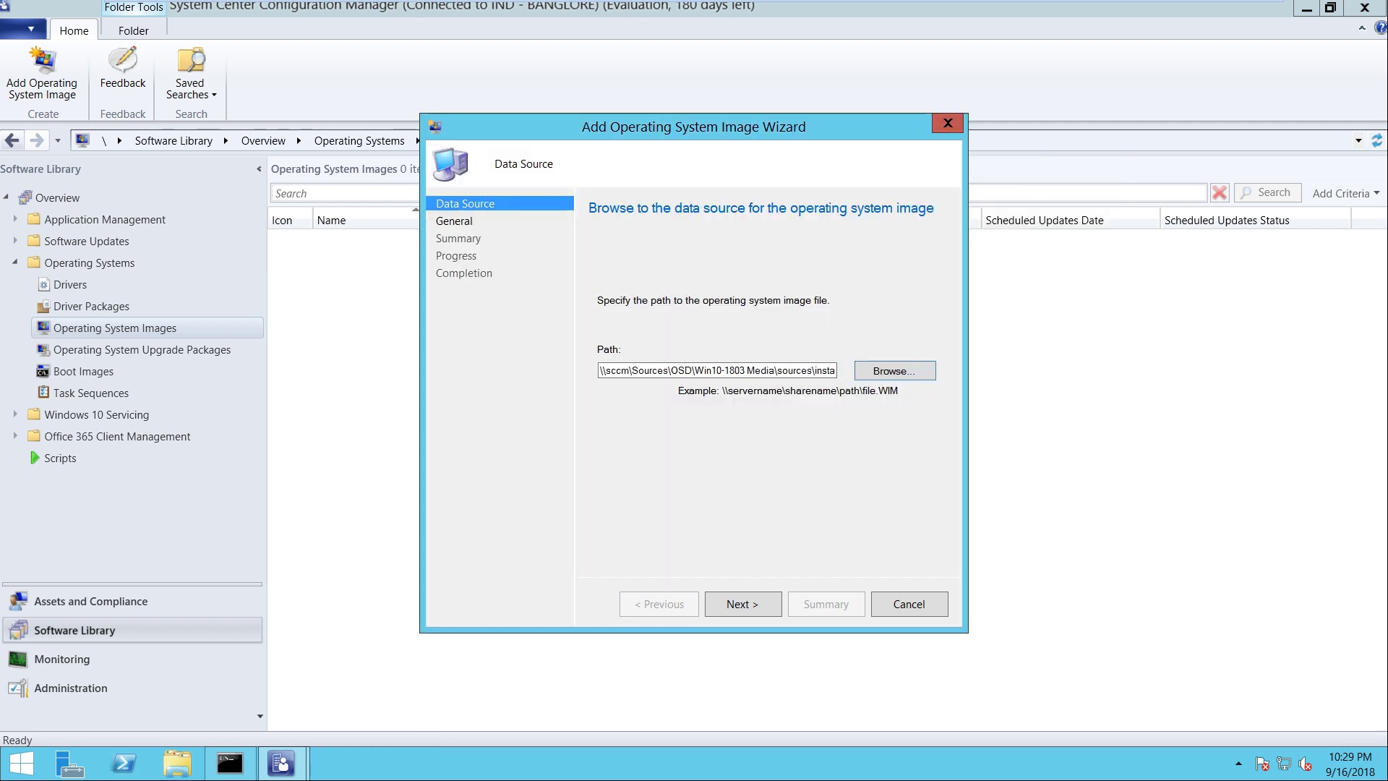
Name the image 'Windows 10 Professional 1803 x64' and finish the import
{"action": "key", "text": "Return"}
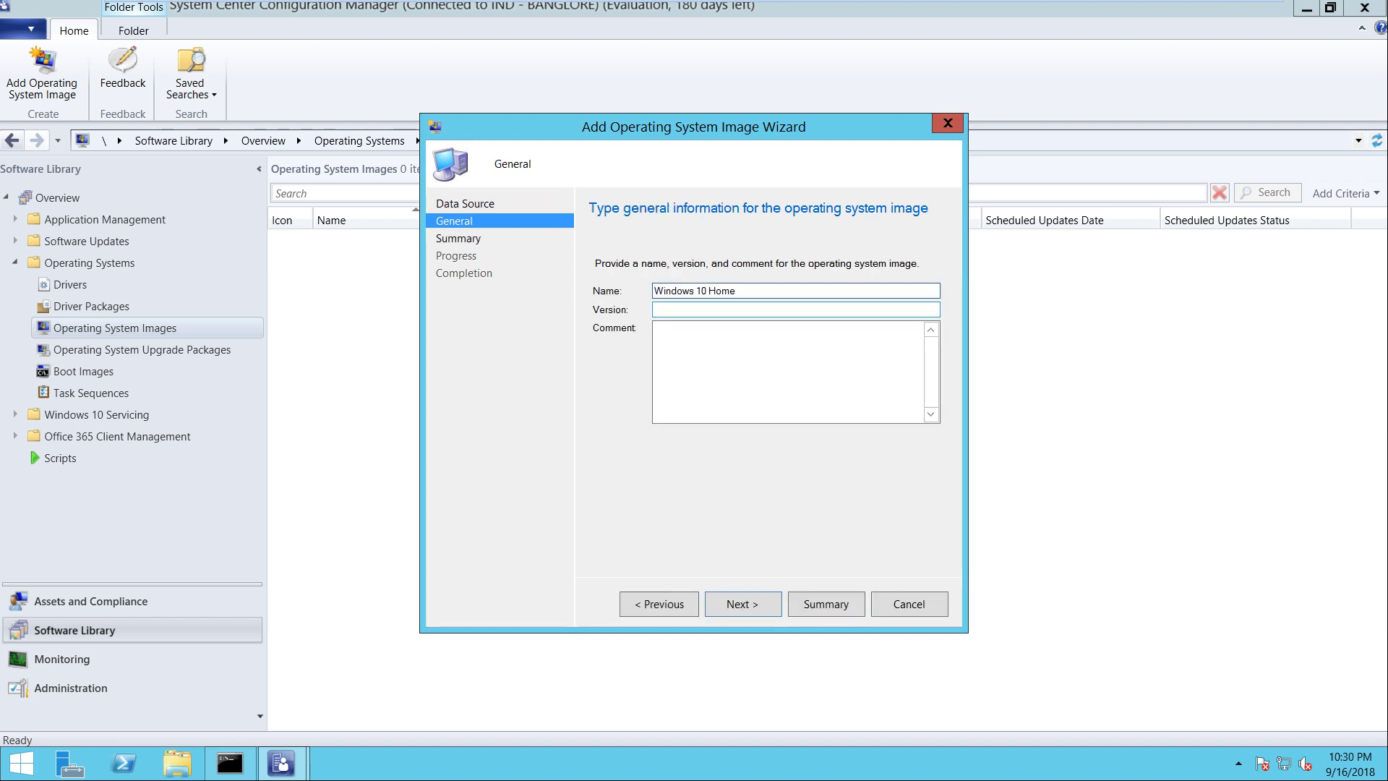
{"action": "key", "text": "shift+Left"}
{"action": "key", "text": "shift+Left"}
{"action": "key", "text": "shift+Left"}
{"action": "key", "text": "shift+Left"}
{"action": "type", "text": "F"}
{"action": "key", "text": "BackSpace"}
{"action": "type", "text": "Profiessional 1803 x64"}
{"action": "key", "text": "Return"}
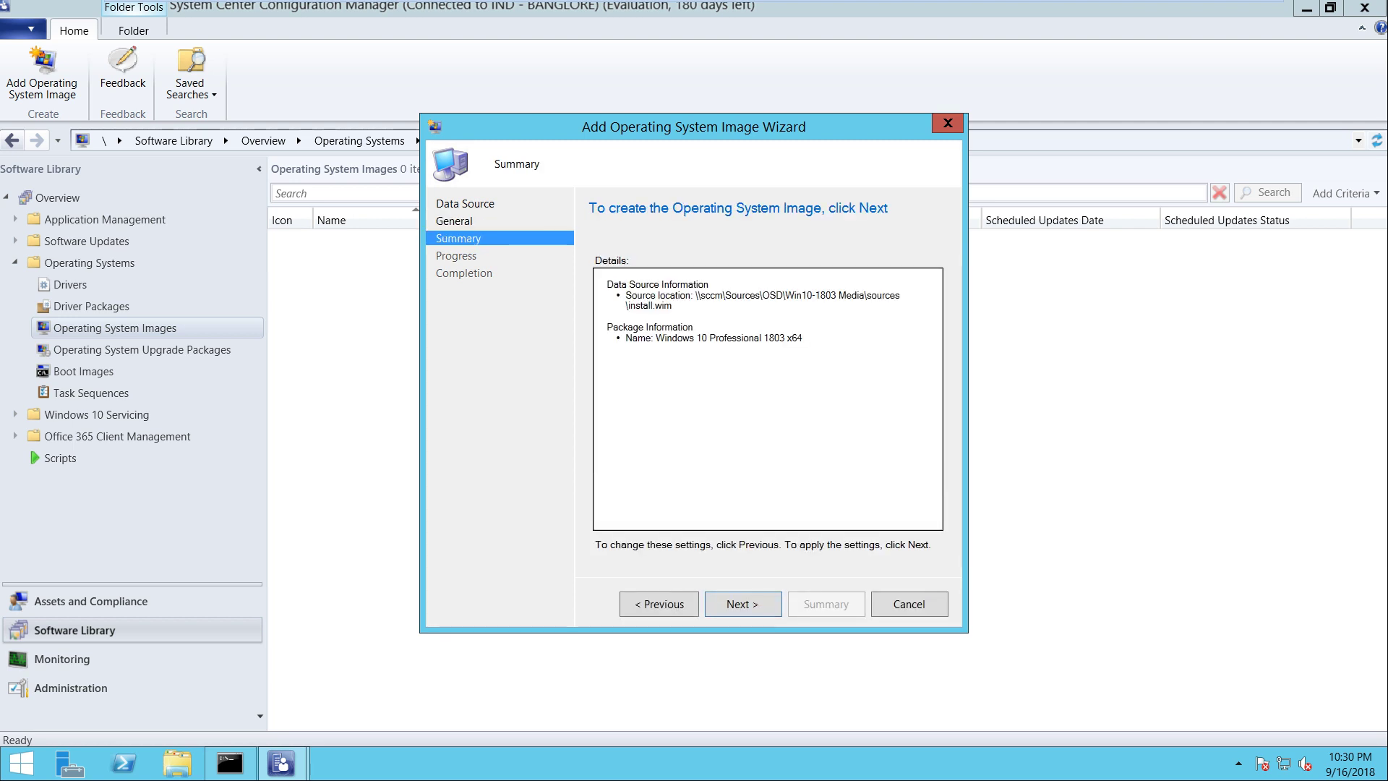
{"action": "key", "text": "Return"}
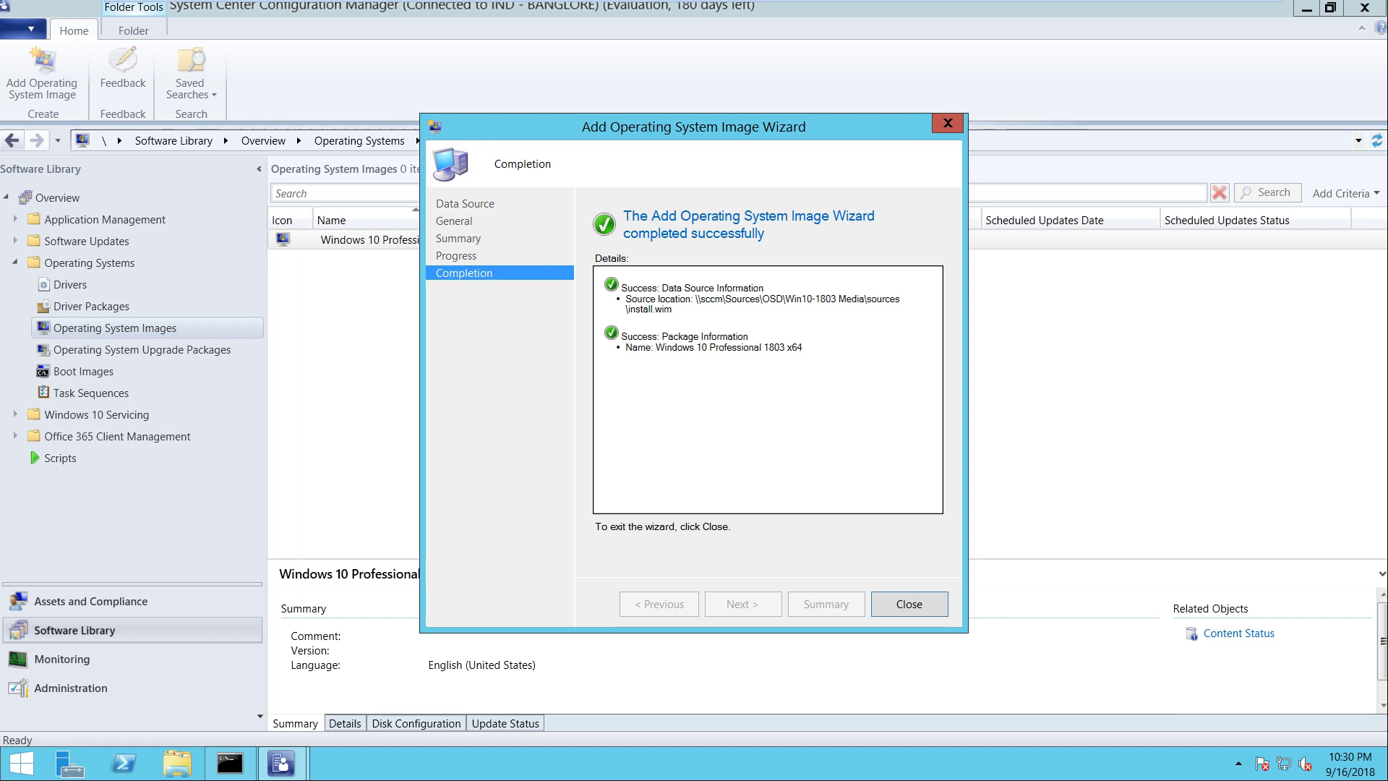
{"action": "key", "text": "Return"}
Distribute the Windows 10 Professional 1803 x64 image to the SCCM.ITHUB.COM distribution point
{"action": "left_click", "coordinate": [347, 240]}
{"action": "right_click", "coordinate": [369, 237]}
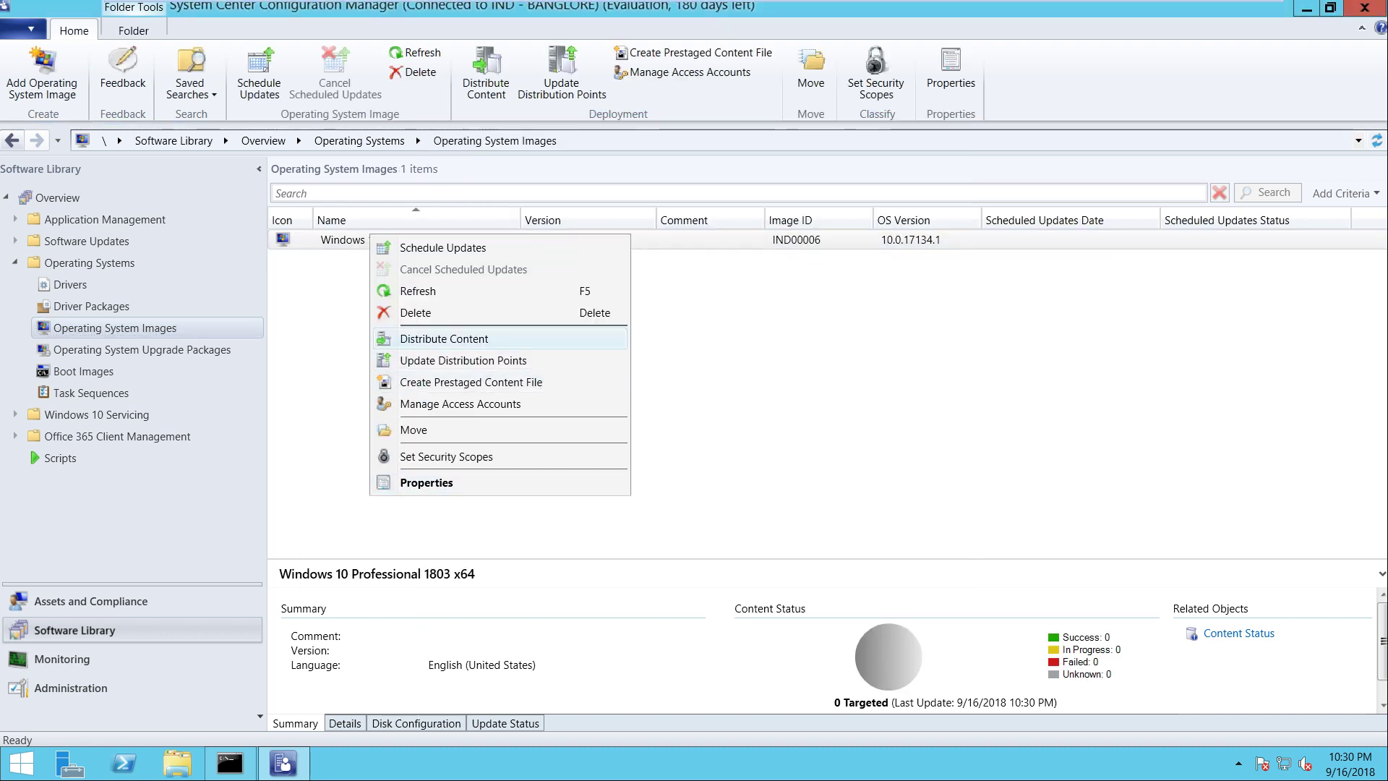
{"action": "key", "text": "Return"}
{"action": "key", "text": "Return"}
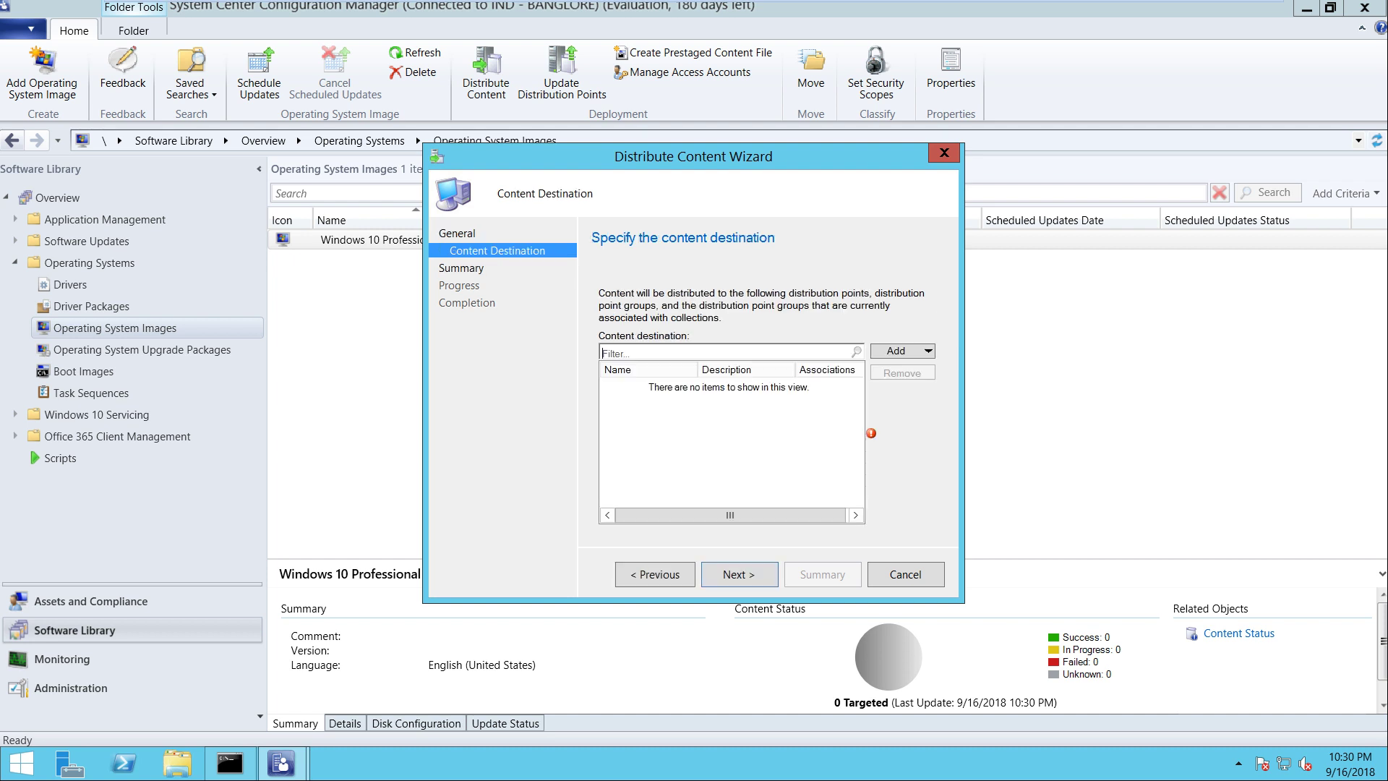
{"action": "key", "text": "Tab"}
{"action": "key", "text": "Return"}
{"action": "key", "text": "Down"}
{"action": "key", "text": "Return"}
{"action": "key", "text": "Tab"}
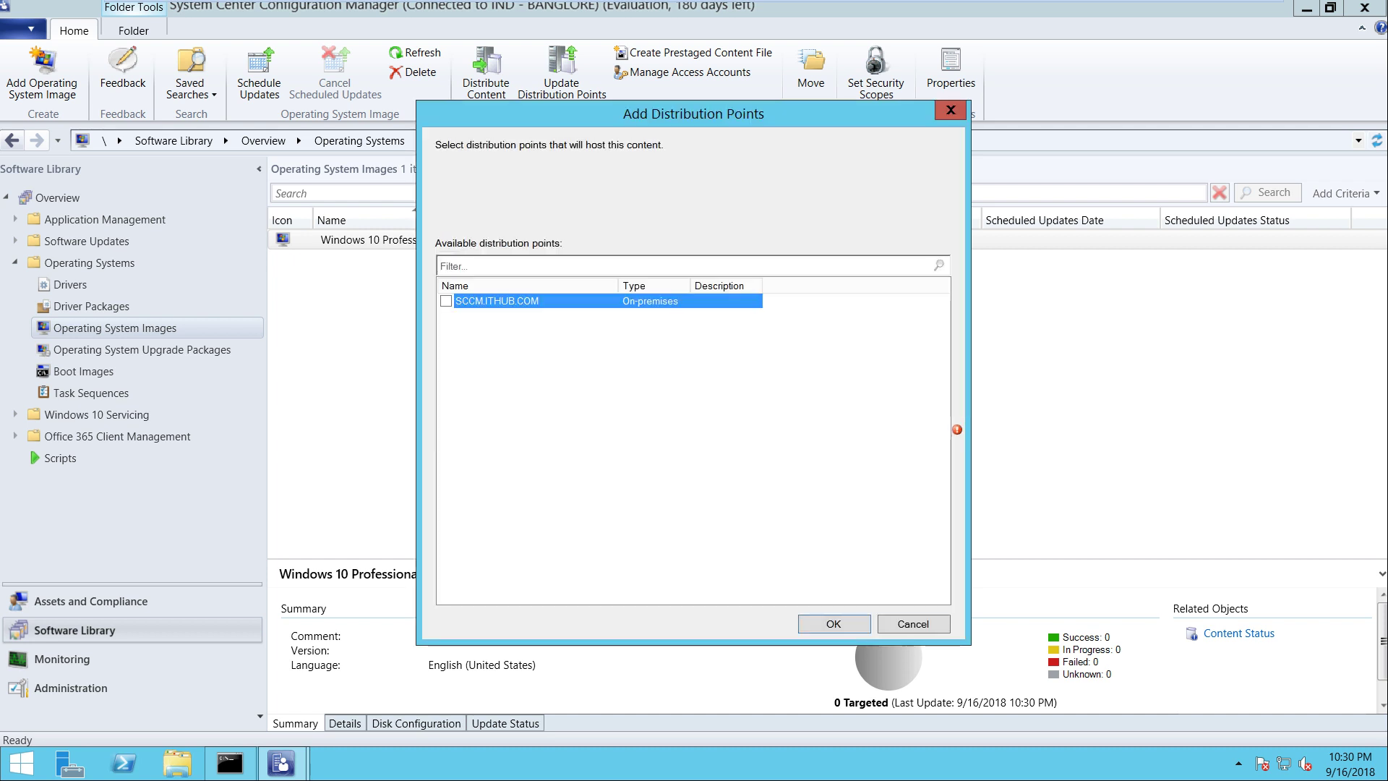
{"action": "key", "text": "space"}
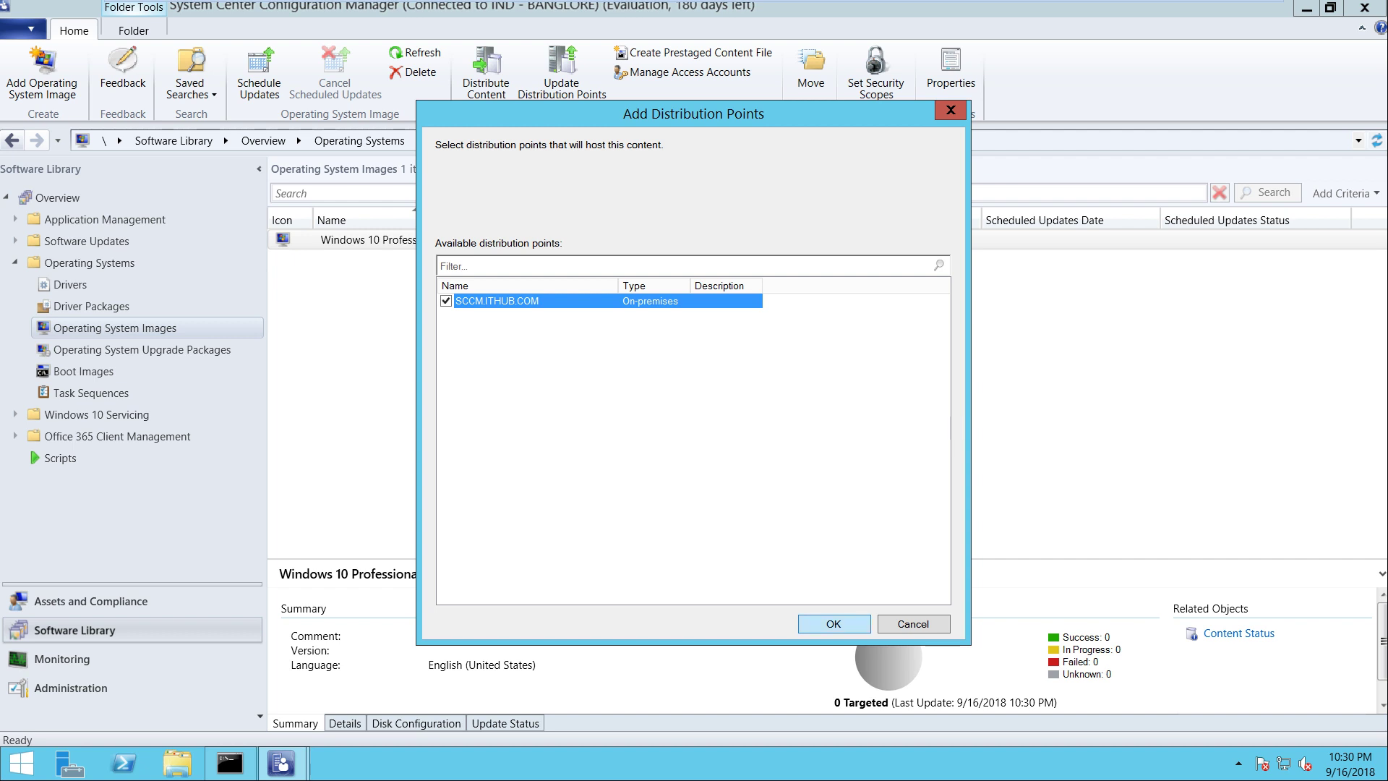
{"action": "key", "text": "Return"}
{"action": "key", "text": "Return"}
{"action": "key", "text": "Return"}
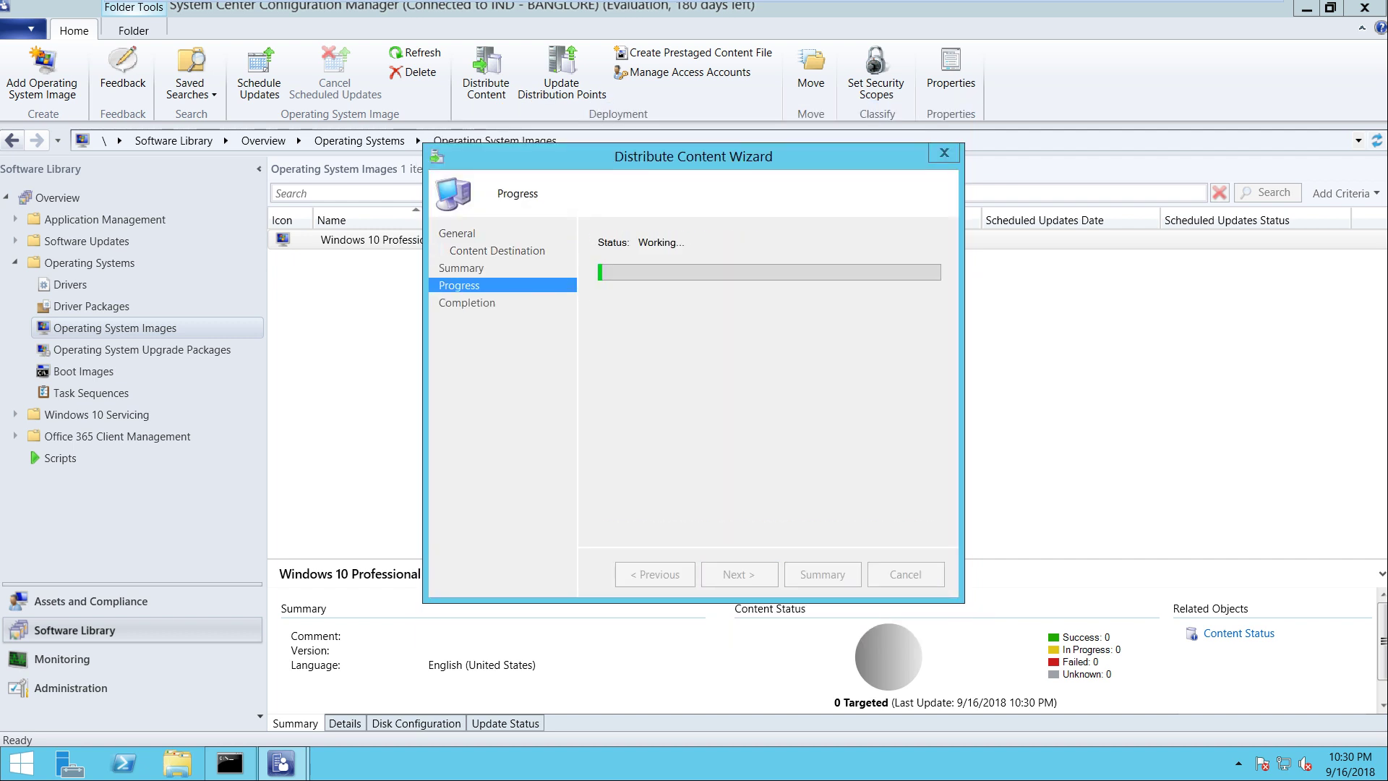
{"action": "key", "text": "Return"}
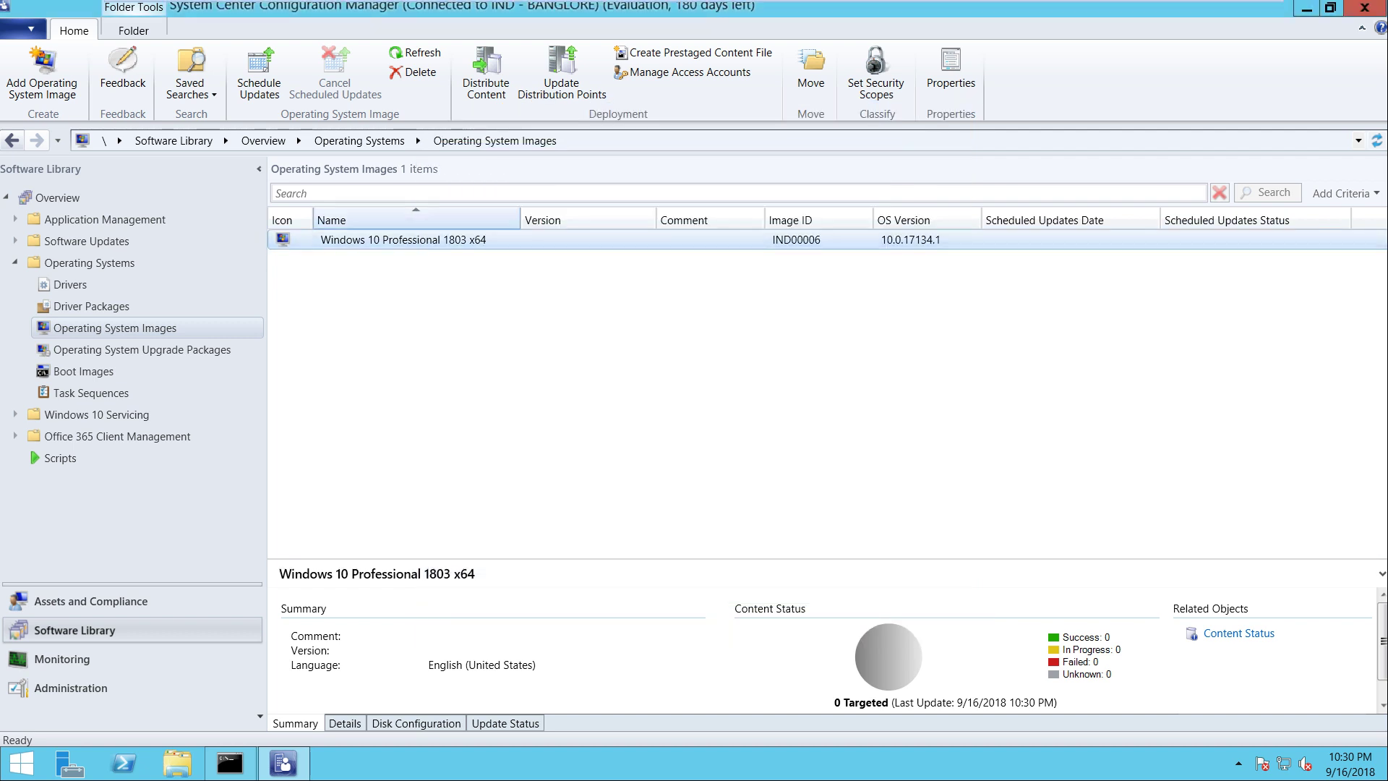
Move through the Operating Systems nodes to the Task Sequences list
{"action": "key", "text": "Down"}
{"action": "key", "text": "Down"}
{"action": "key", "text": "Up"}
{"action": "key", "text": "Up"}
{"action": "key", "text": "Up"}
{"action": "key", "text": "Down"}
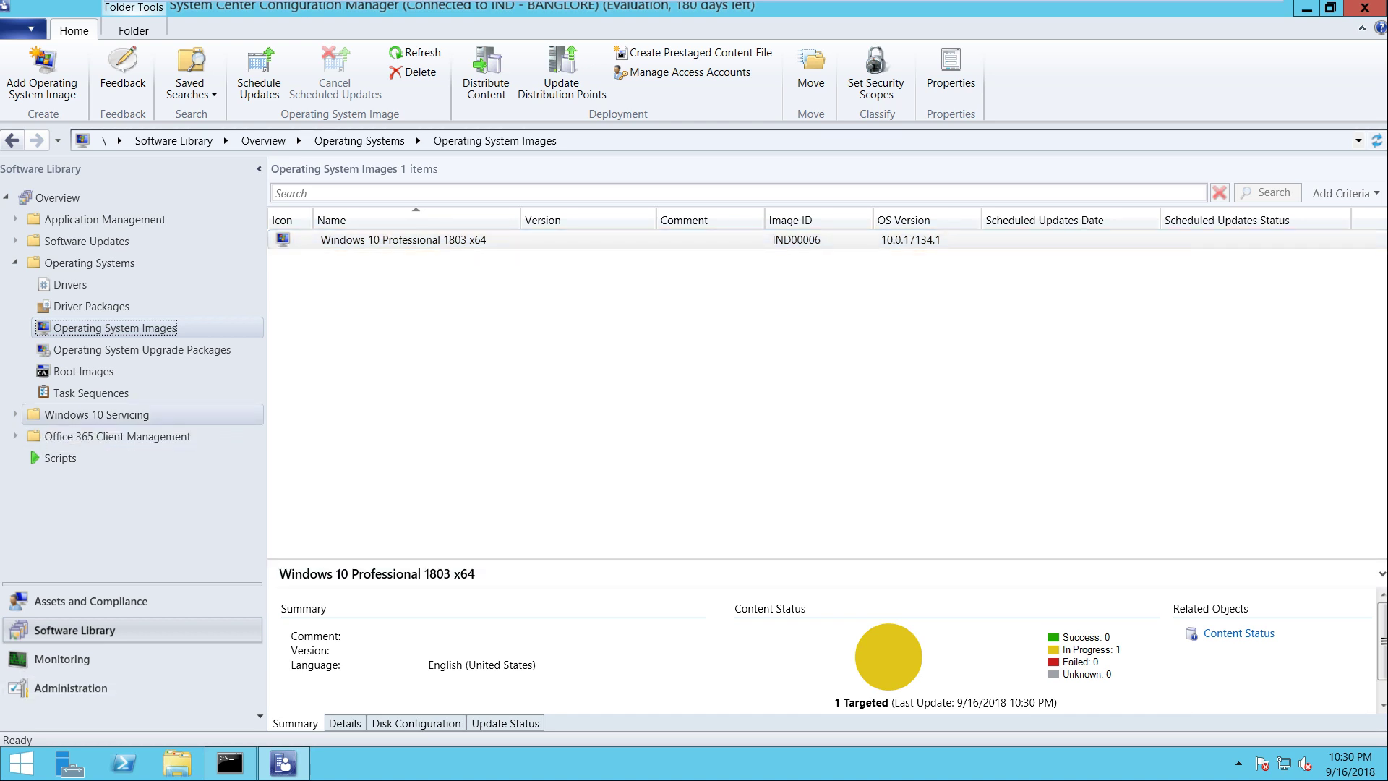
{"action": "left_click", "coordinate": [91, 393]}
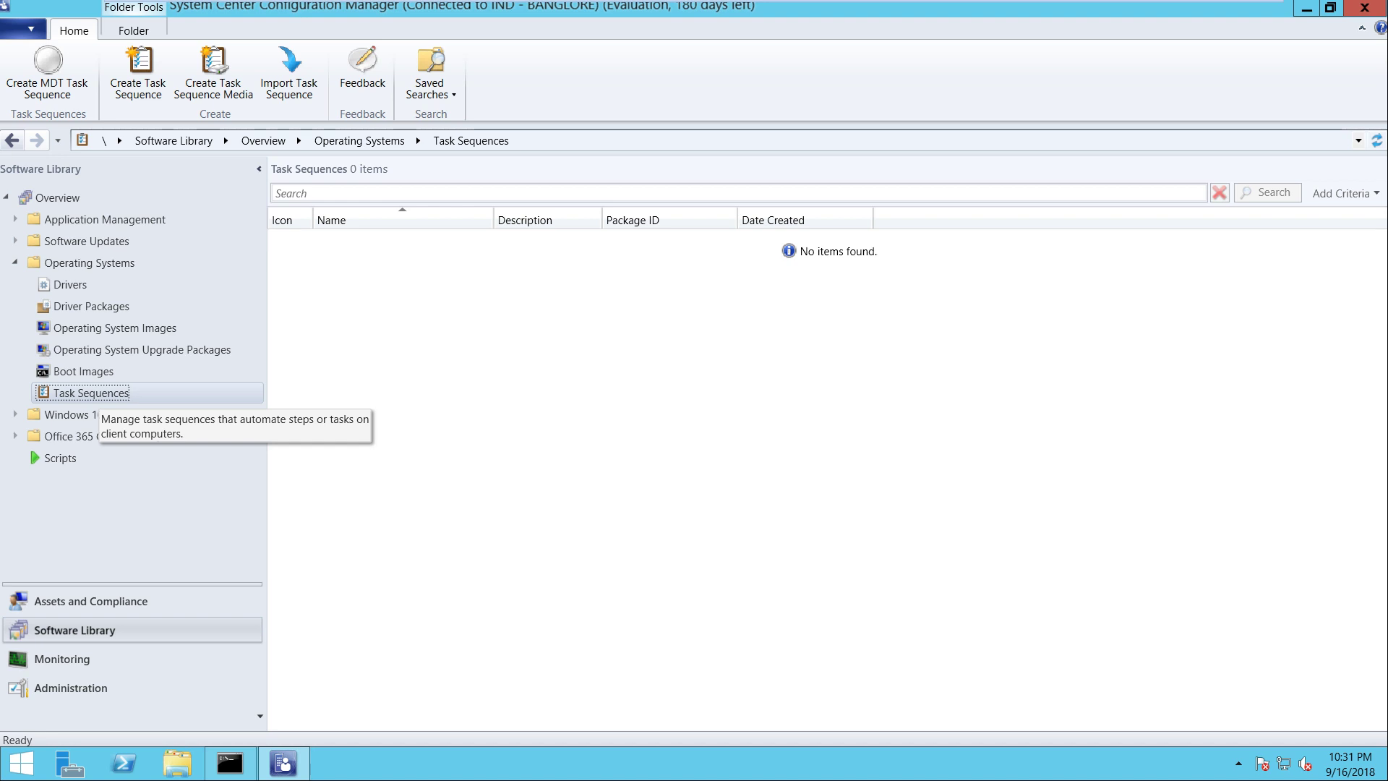
Create an MDT Client Task Sequence named 'Windows Client Machines' and advance to its Details page
{"action": "right_click", "coordinate": [91, 393]}
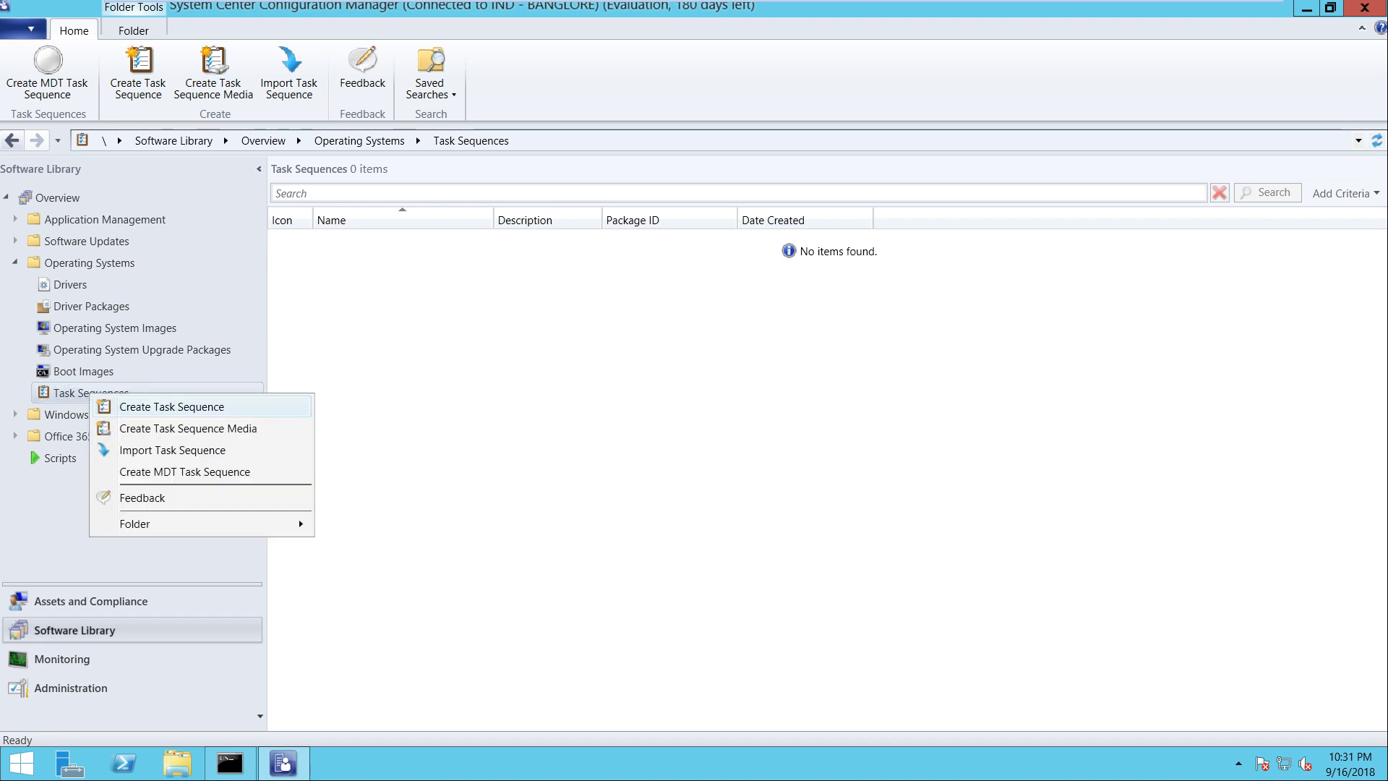
{"action": "key", "text": "Return"}
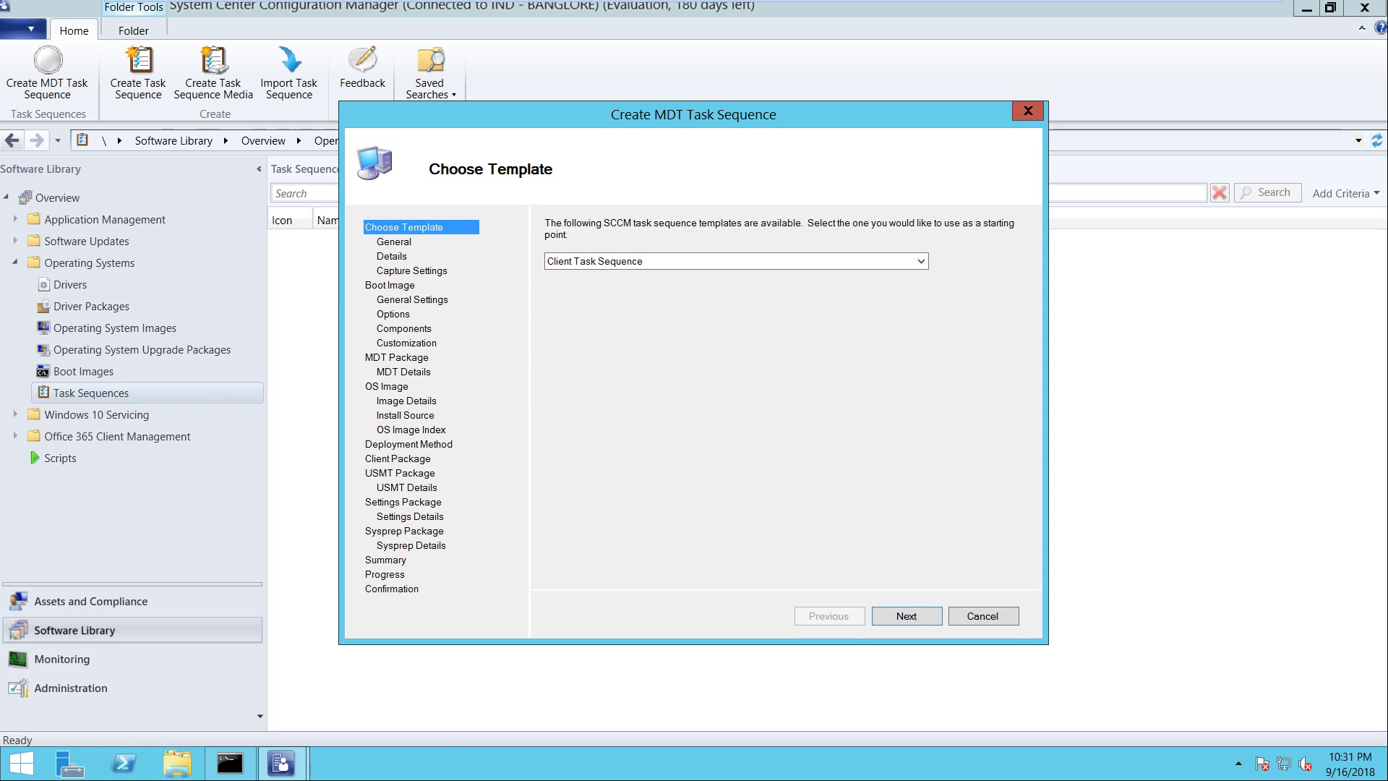
{"action": "key", "text": "Return"}
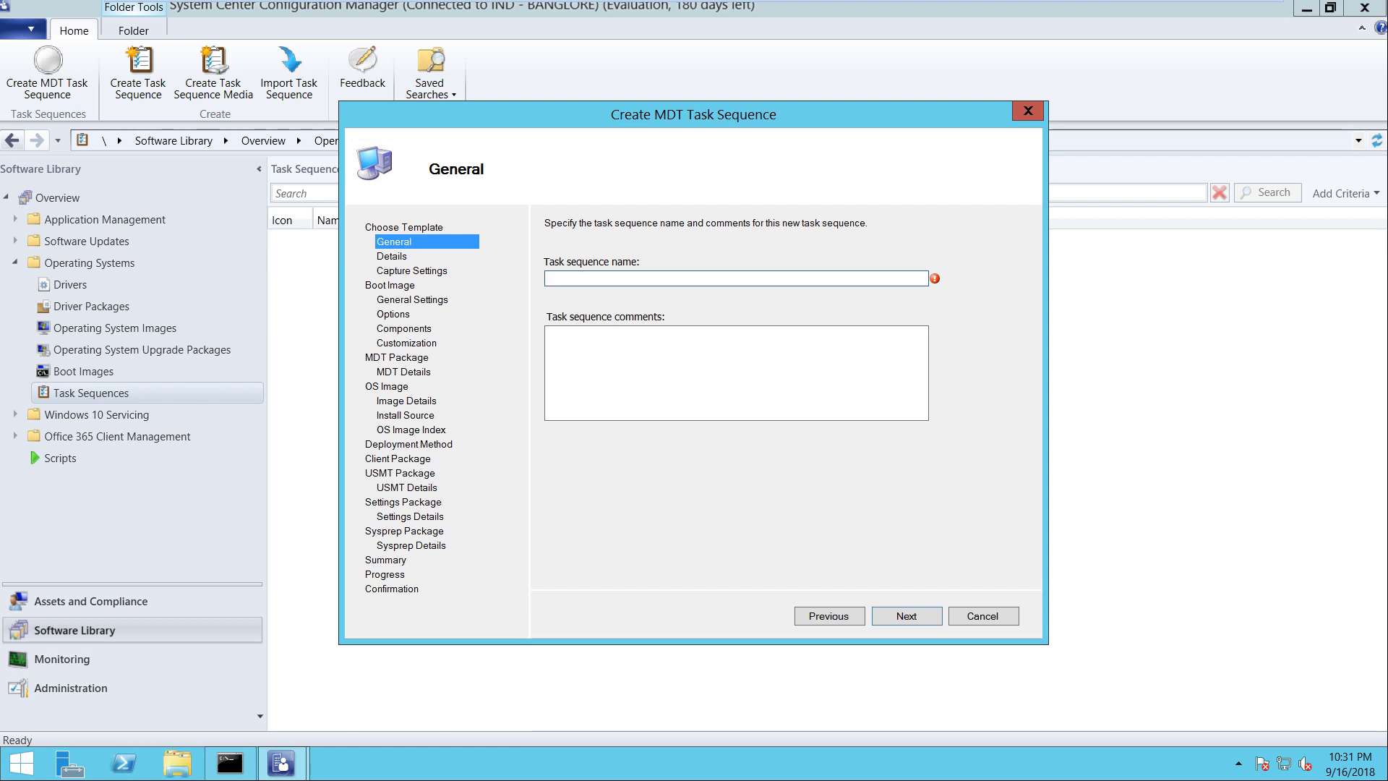
{"action": "type", "text": "Windows"}
{"action": "type", "text": " 10"}
{"action": "type", "text": " Prof"}
{"action": "type", "text": "ess"}
{"action": "key", "text": "BackSpace"}
{"action": "key", "text": "BackSpace"}
{"action": "key", "text": "BackSpace"}
{"action": "key", "text": "BackSpace"}
{"action": "key", "text": "BackSpace"}
{"action": "key", "text": "BackSpace"}
{"action": "key", "text": "BackSpace"}
{"action": "key", "text": "BackSpace"}
{"action": "type", "text": "Client Machines"}
{"action": "key", "text": "Tab"}
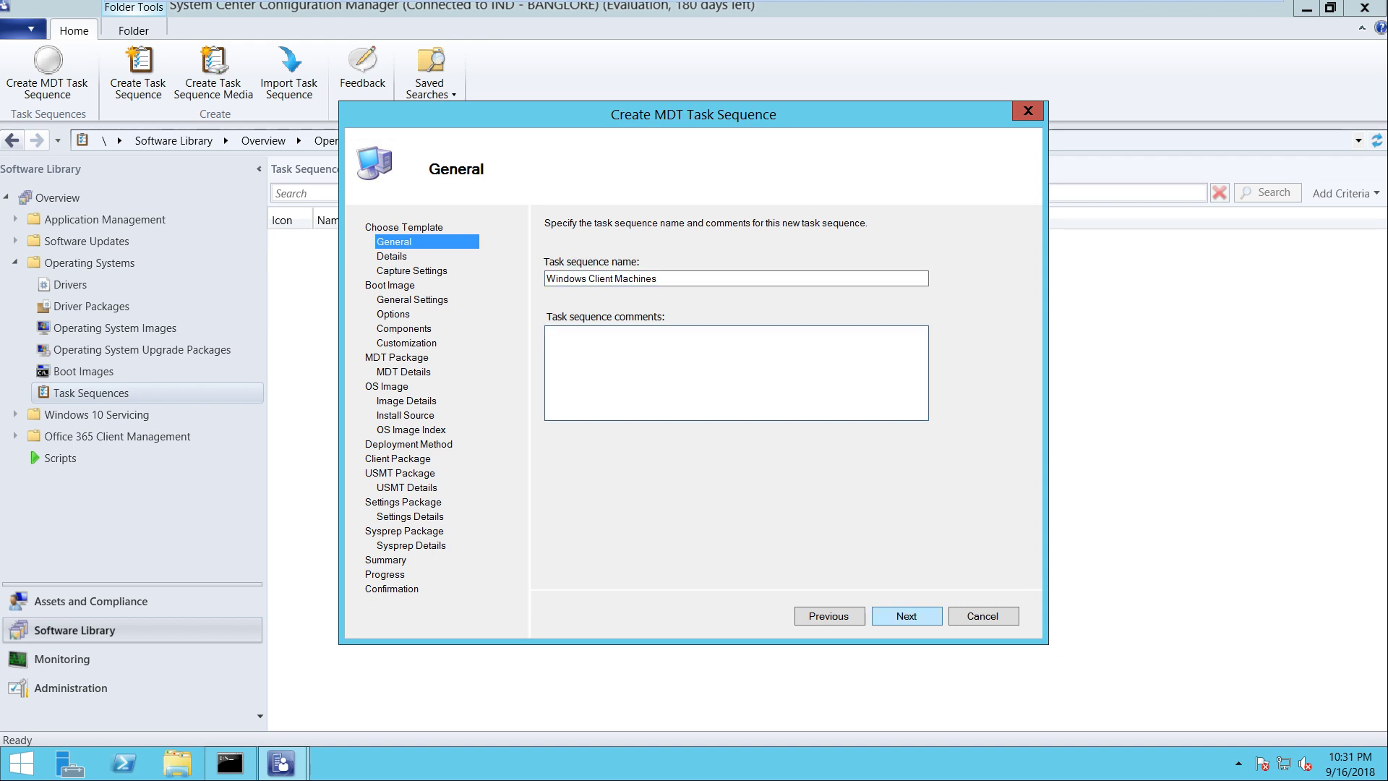
{"action": "key", "text": "Return"}
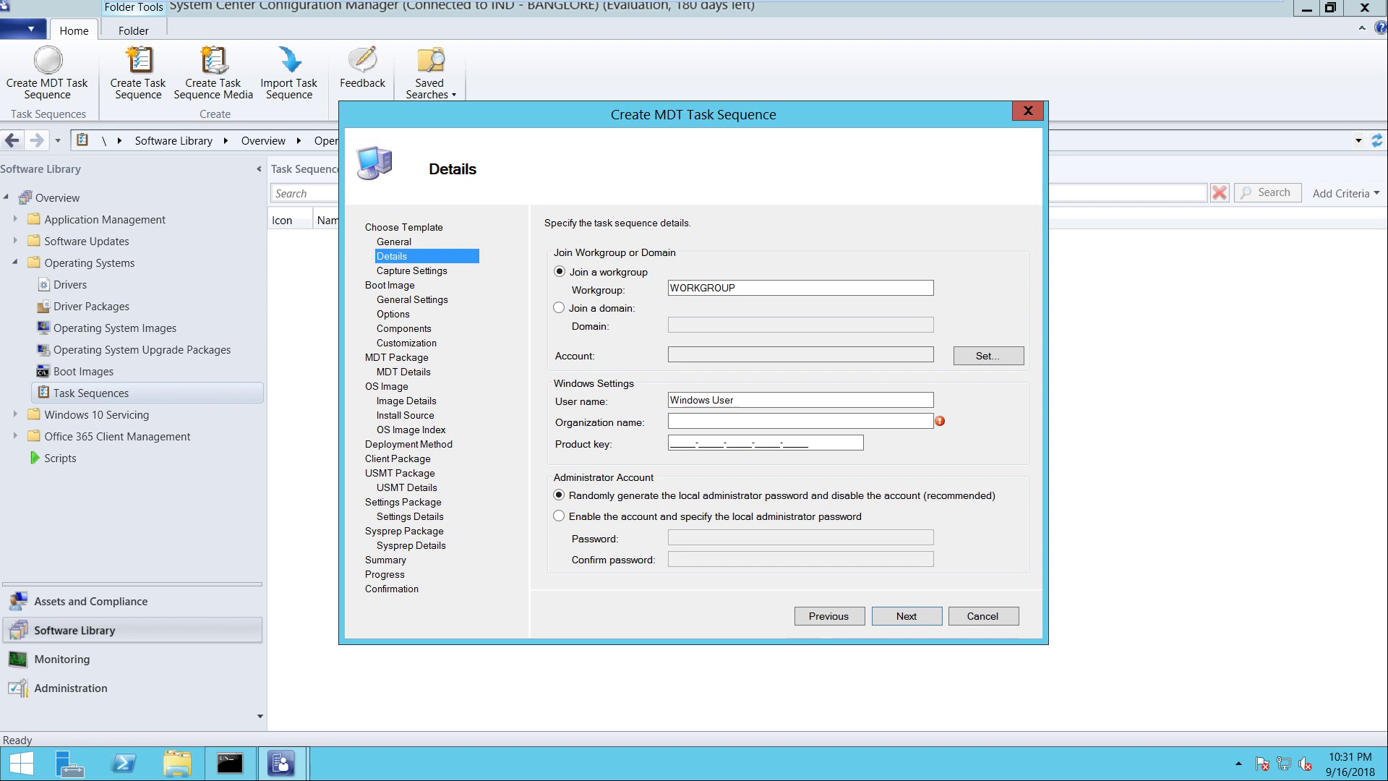
Join the ITHUB.COM domain using the SCCM admin domain account and its password
{"action": "key", "text": "Down"}
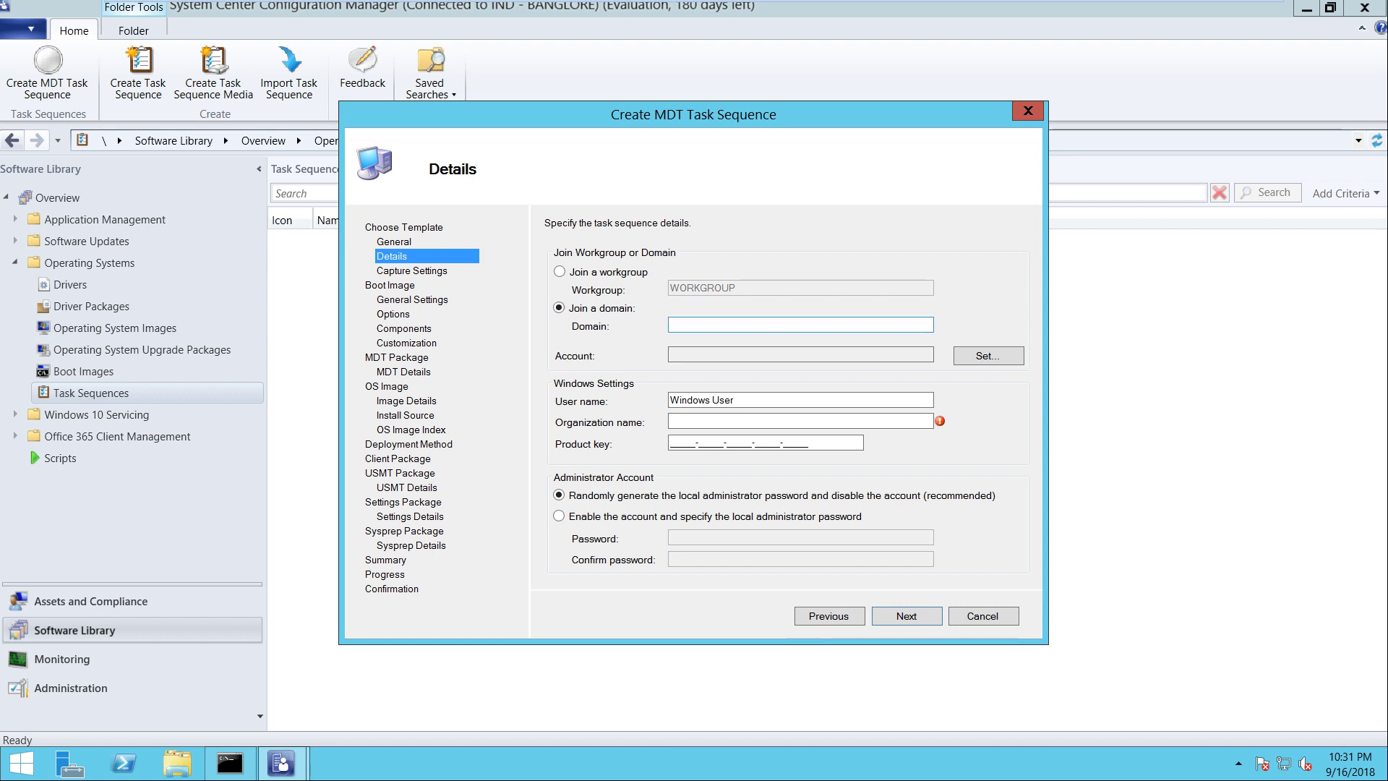
{"action": "key", "text": "Tab"}
{"action": "type", "text": "ithub.com"}
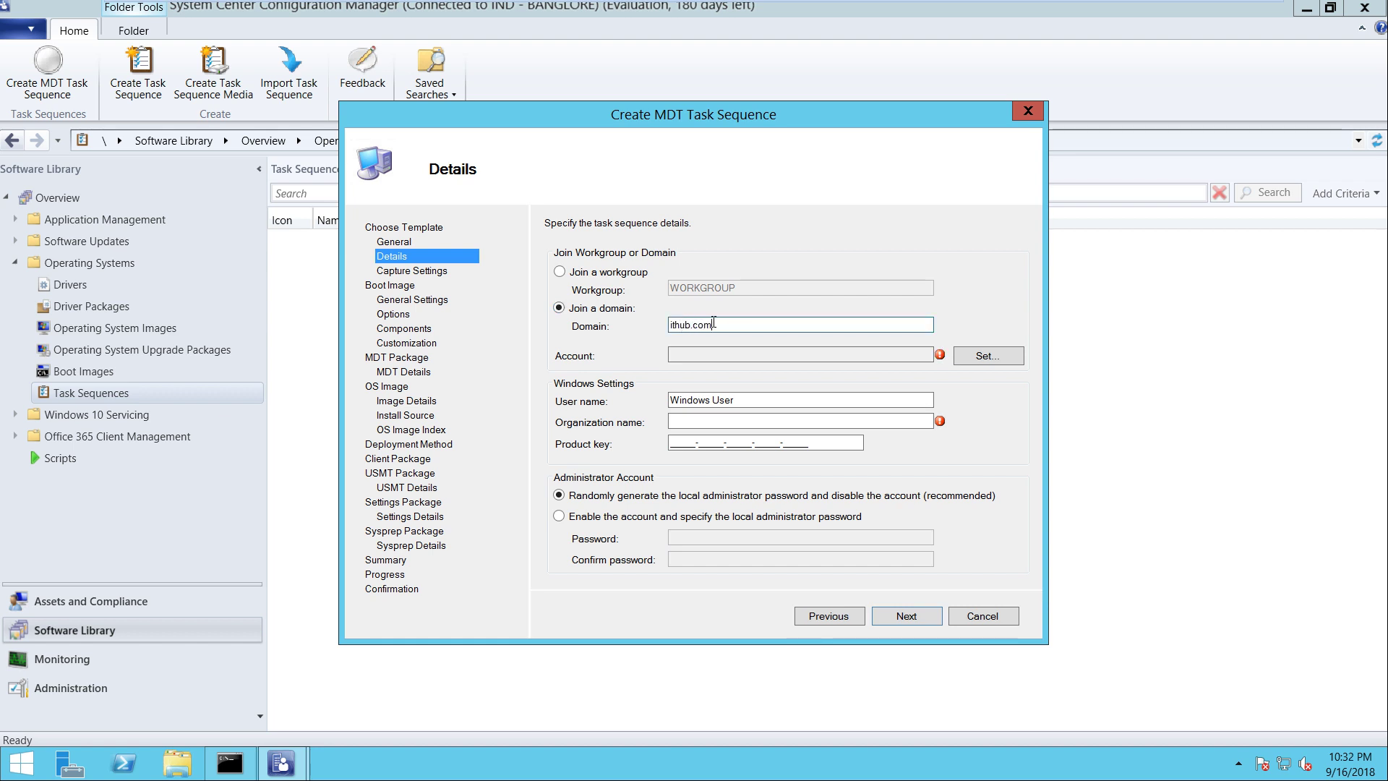
{"action": "key", "text": "BackSpace"}
{"action": "key", "text": "ctrl+a"}
{"action": "key", "text": "BackSpace"}
{"action": "type", "text": "ITHUB.COM"}
{"action": "left_click", "coordinate": [988, 356]}
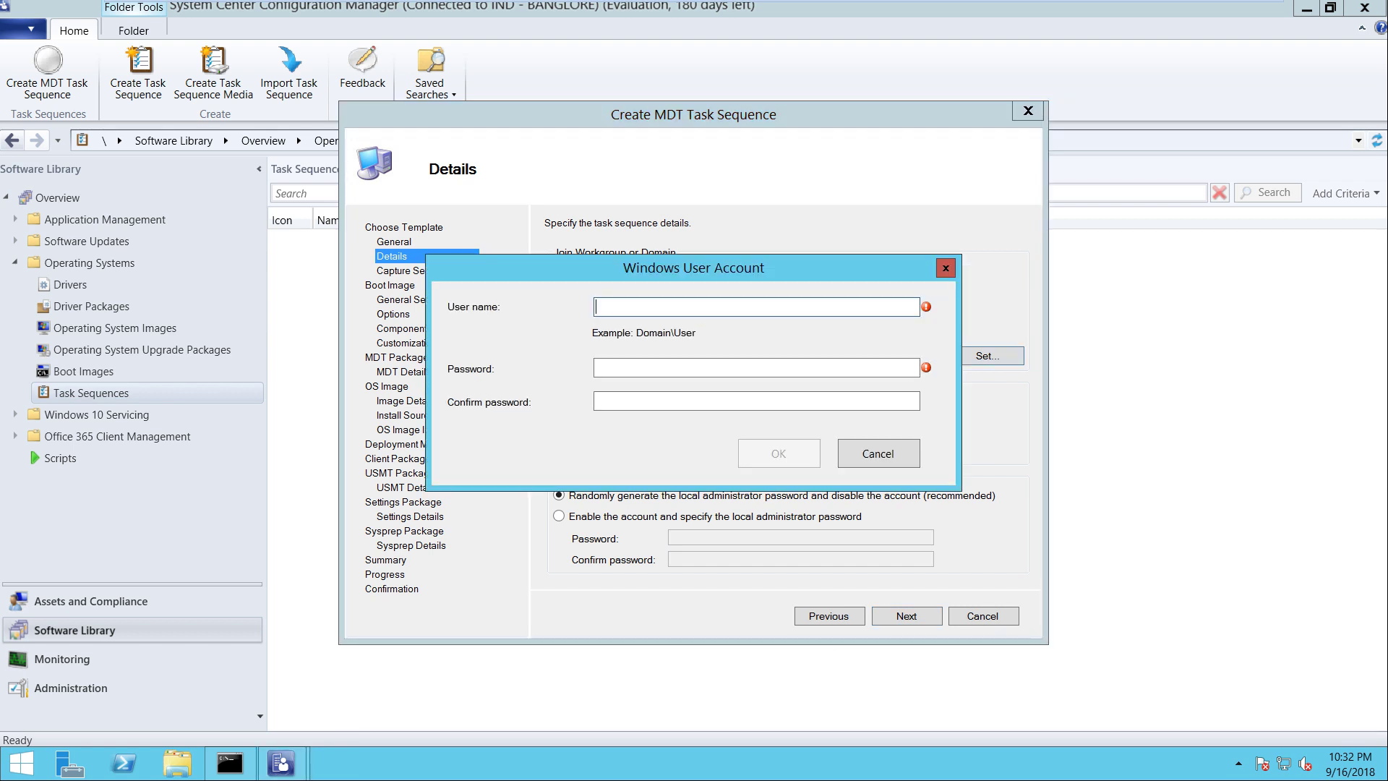
{"action": "type", "text": "ithub\\sccmadmin"}
{"action": "key", "text": "Tab"}
{"action": "type", "text": "Passwor"}
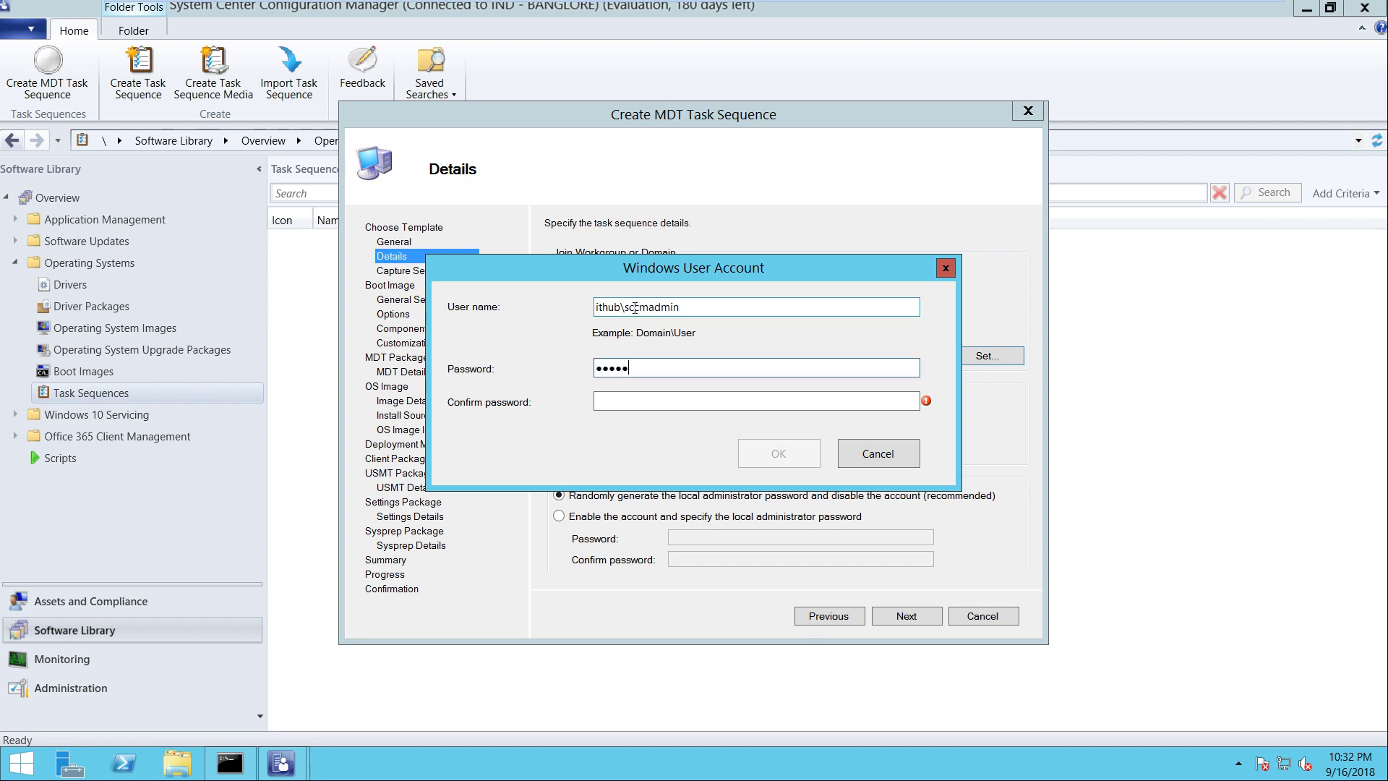
{"action": "key", "text": "Tab"}
{"action": "type", "text": "Passwor"}
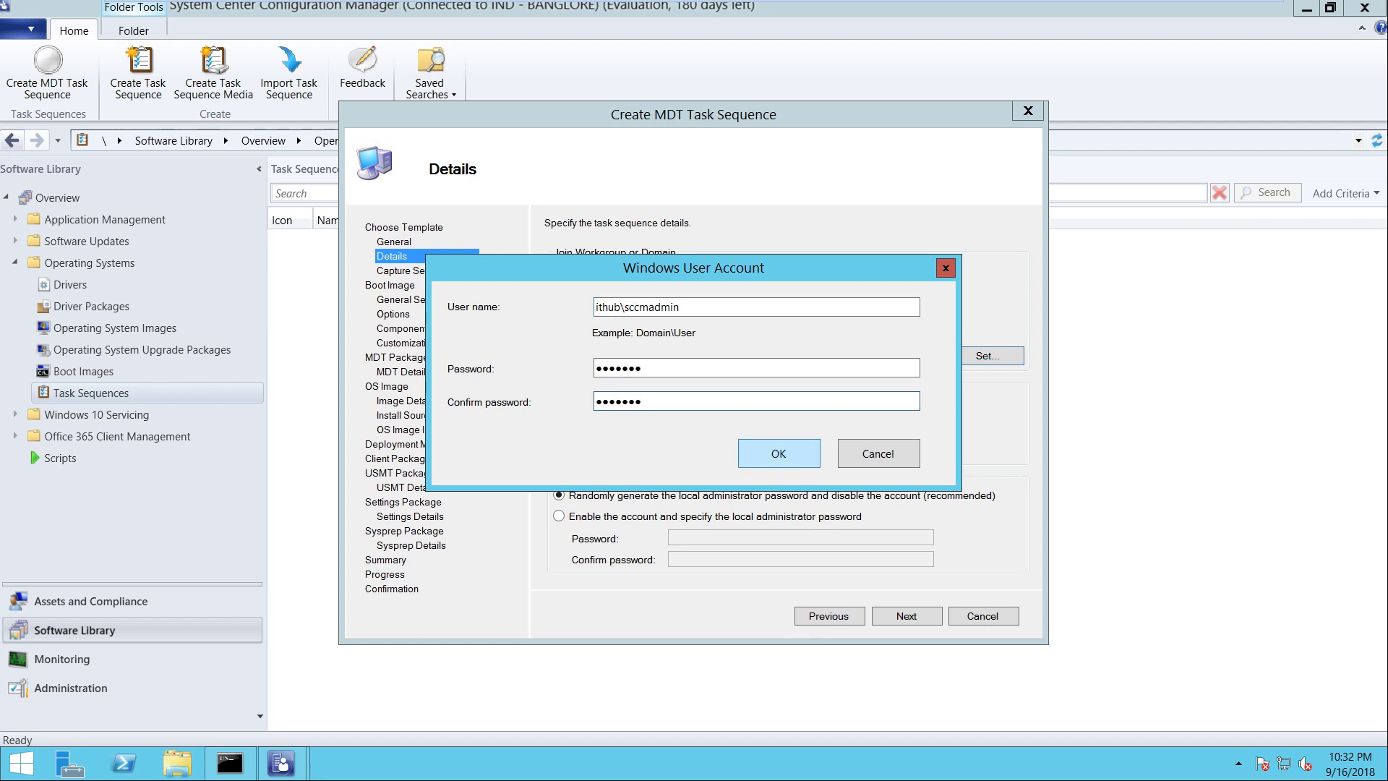
{"action": "key", "text": "Return"}
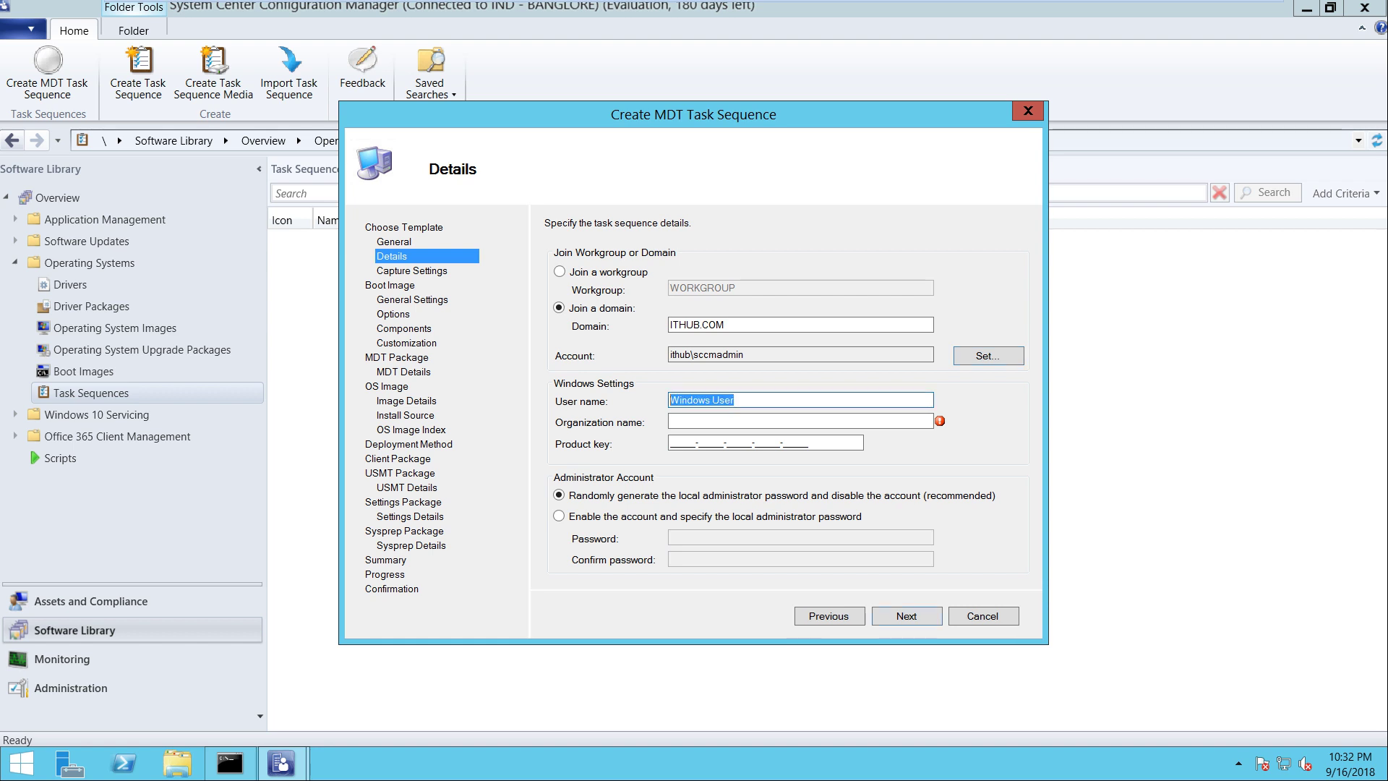
Enter the user name, set organization ITHUB.COM, and enable the local administrator with a password
{"action": "type", "text": "Harry"}
{"action": "type", "text": "ITHUB.COM"}
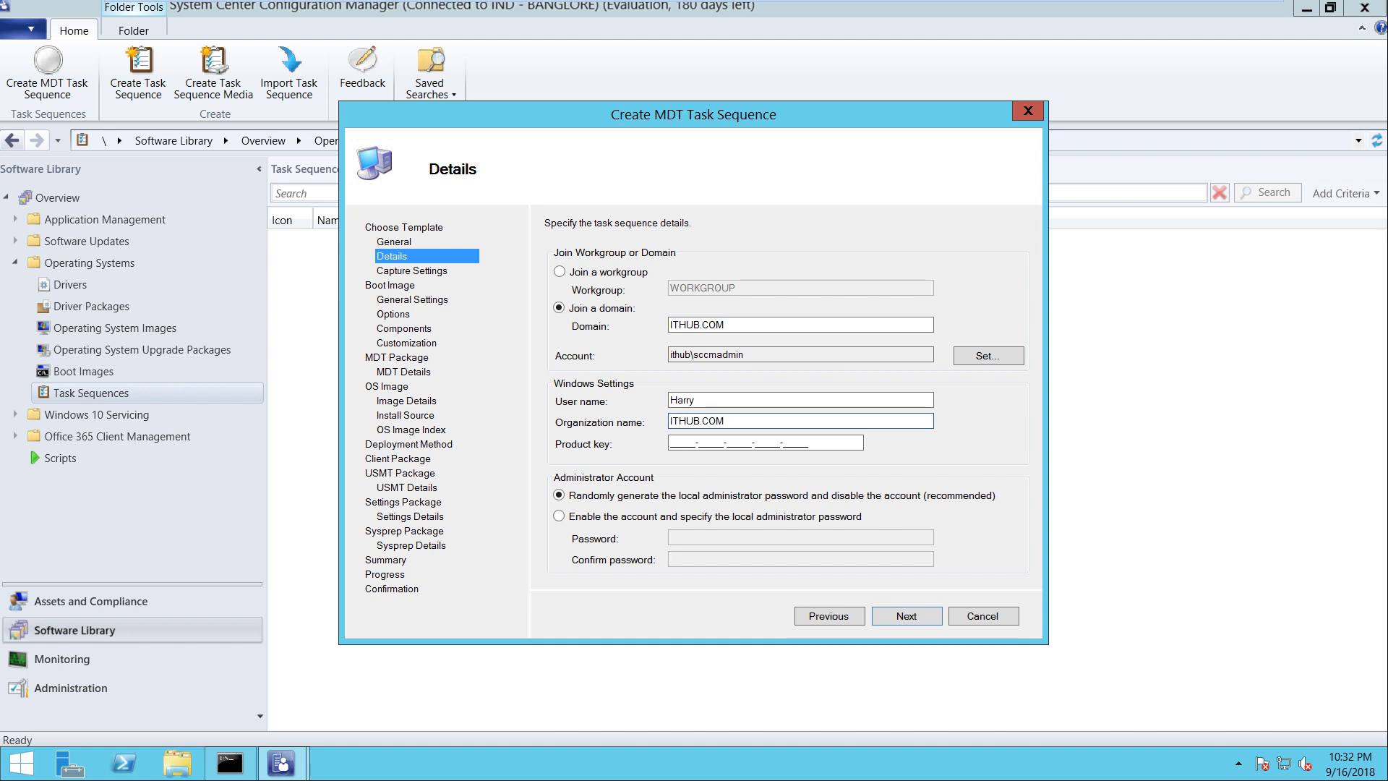
{"action": "left_click", "coordinate": [559, 516]}
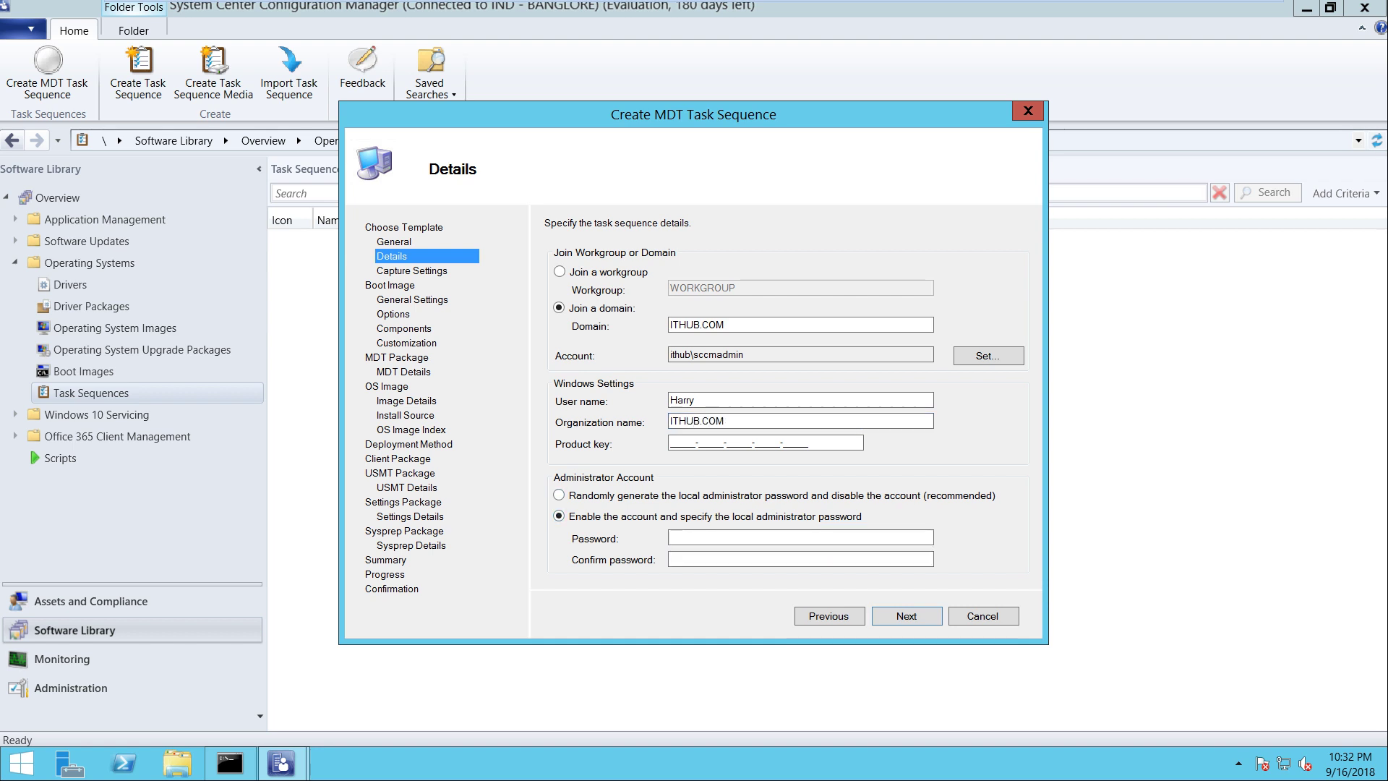
{"action": "left_click", "coordinate": [674, 538]}
{"action": "key", "text": "Caps_Lock"}
{"action": "type", "text": "***"}
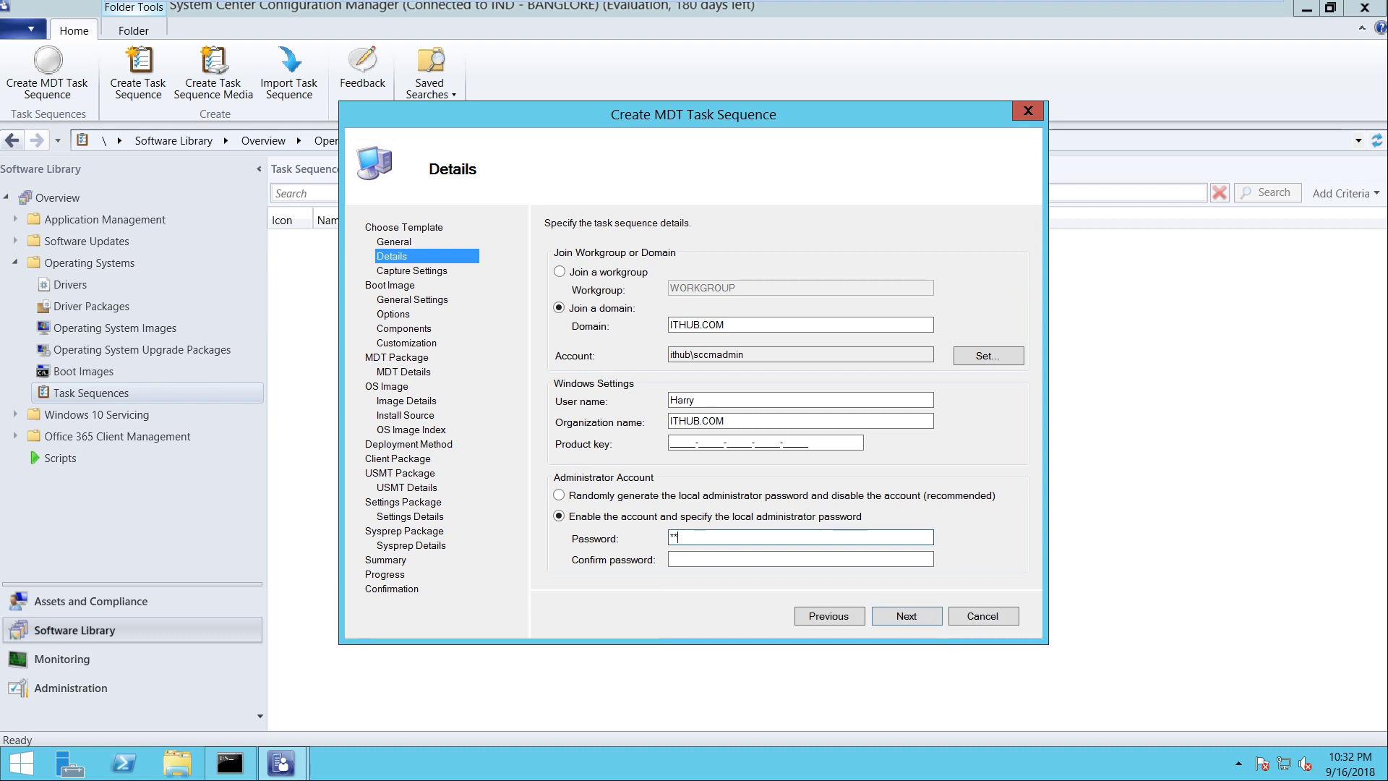
{"action": "type", "text": "****"}
{"action": "key", "text": "Tab"}
{"action": "type", "text": "*******"}
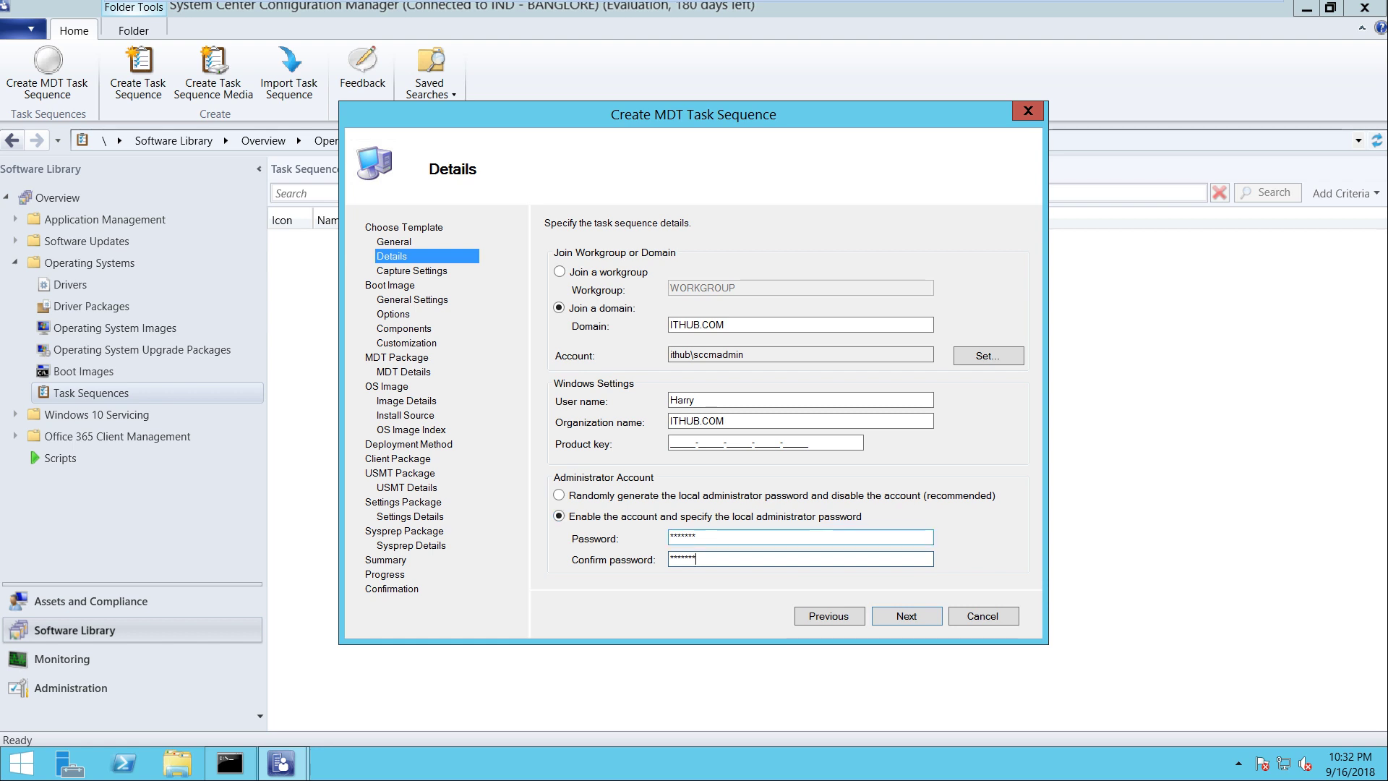
{"action": "key", "text": "shift+Tab"}
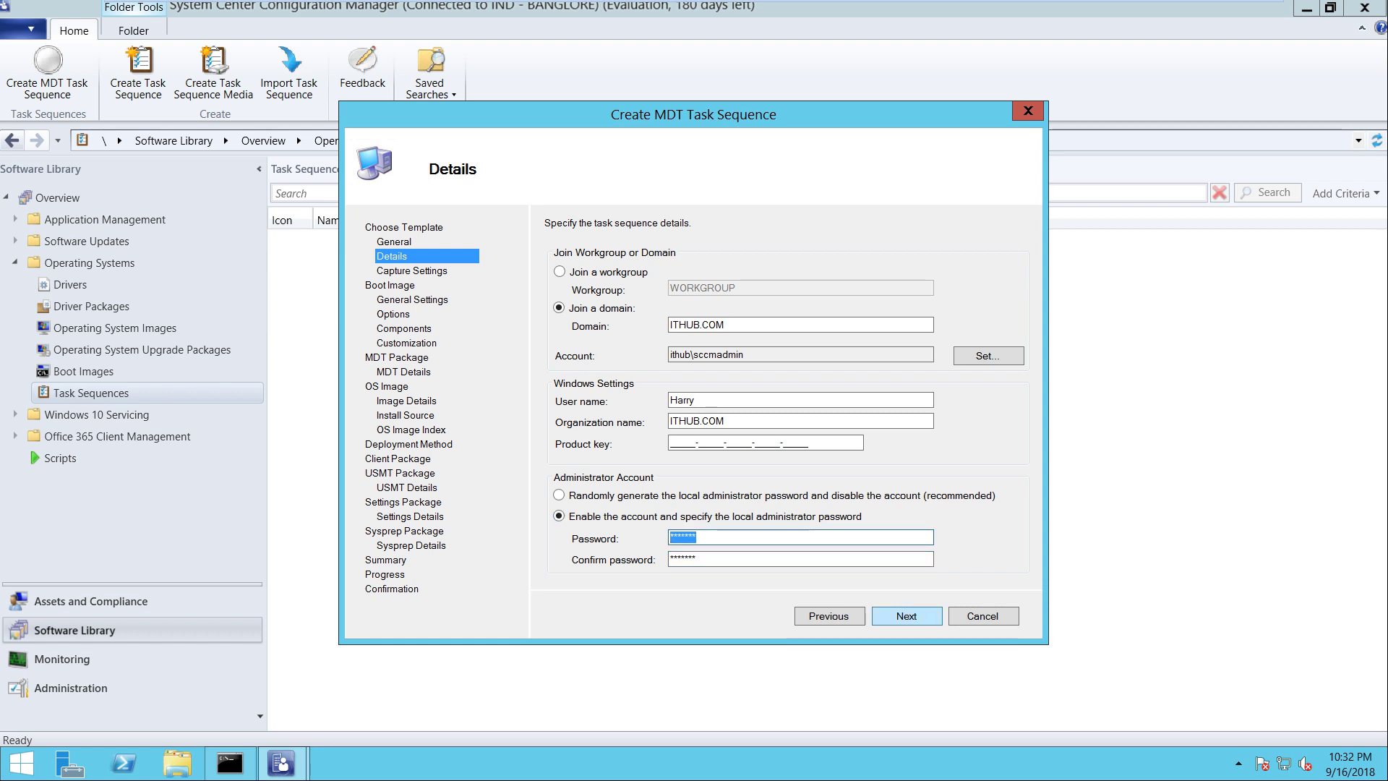
{"action": "key", "text": "Return"}
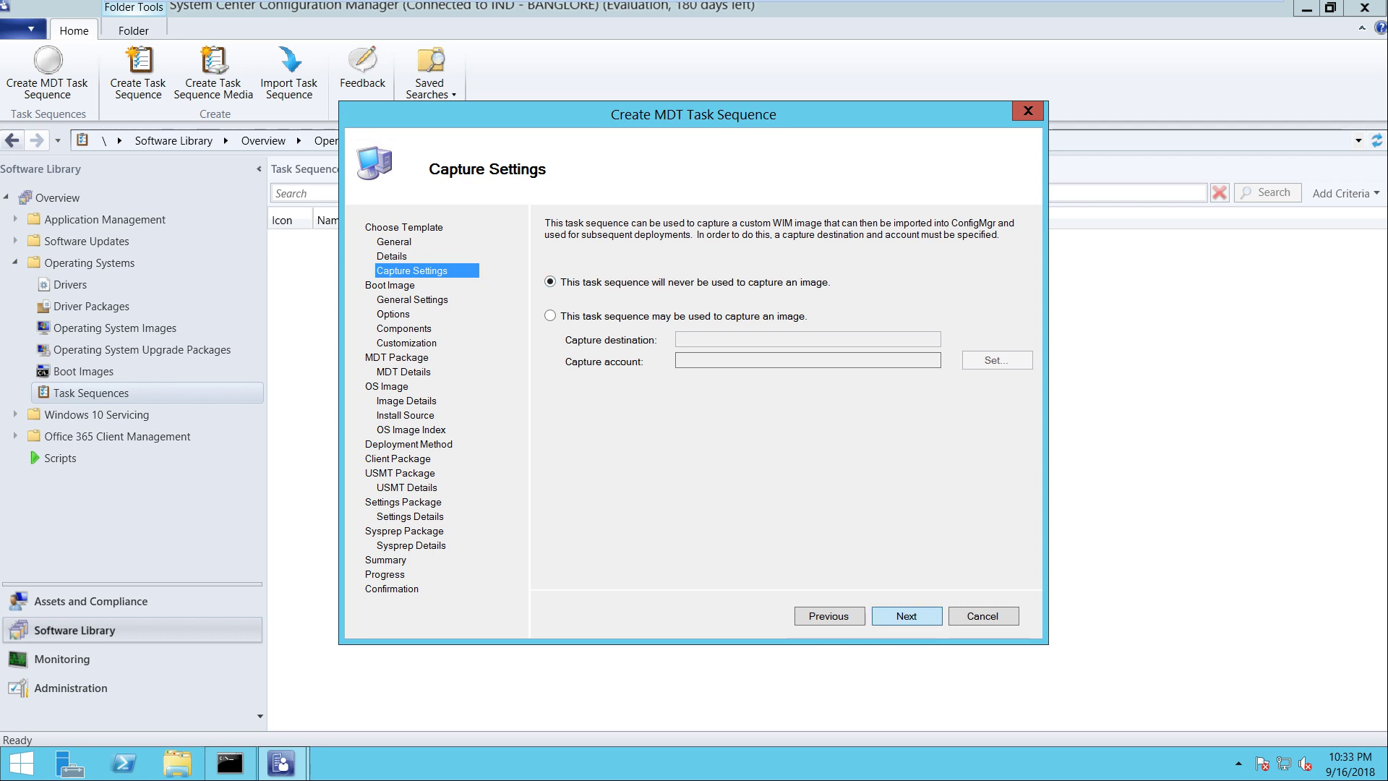
Keep 'Specify an existing boot image package' and select the Boot image (x64) en-US package
{"action": "key", "text": "Return"}
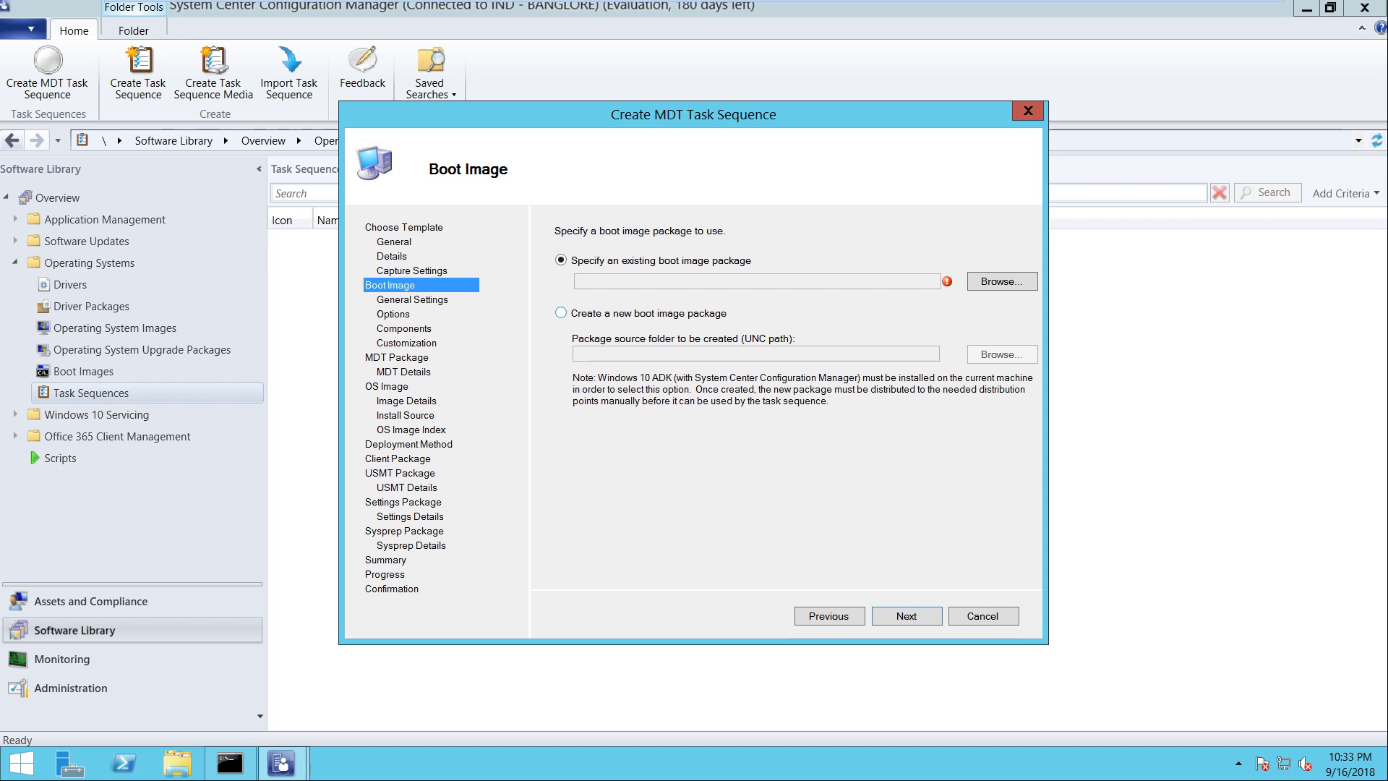
{"action": "left_click", "coordinate": [561, 312]}
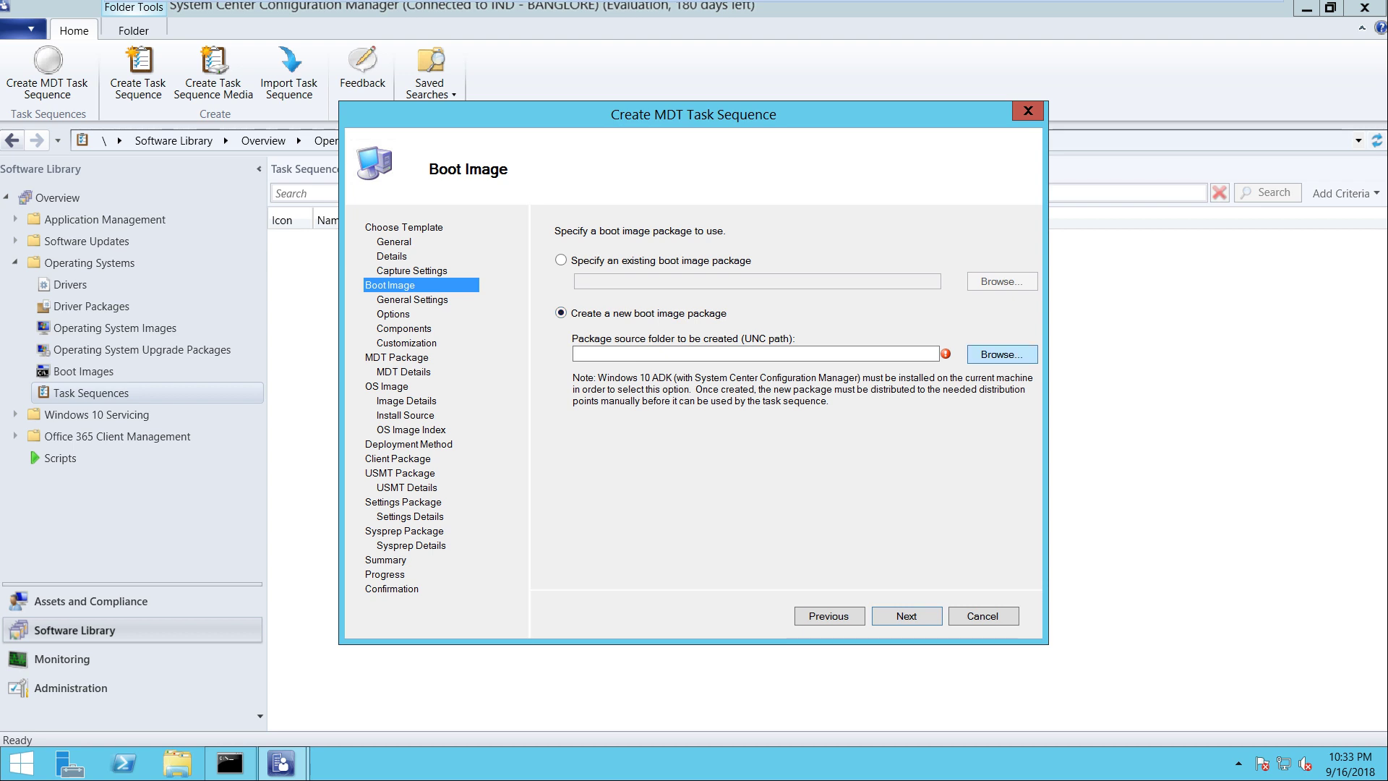
{"action": "key", "text": "Tab"}
{"action": "left_click", "coordinate": [561, 260]}
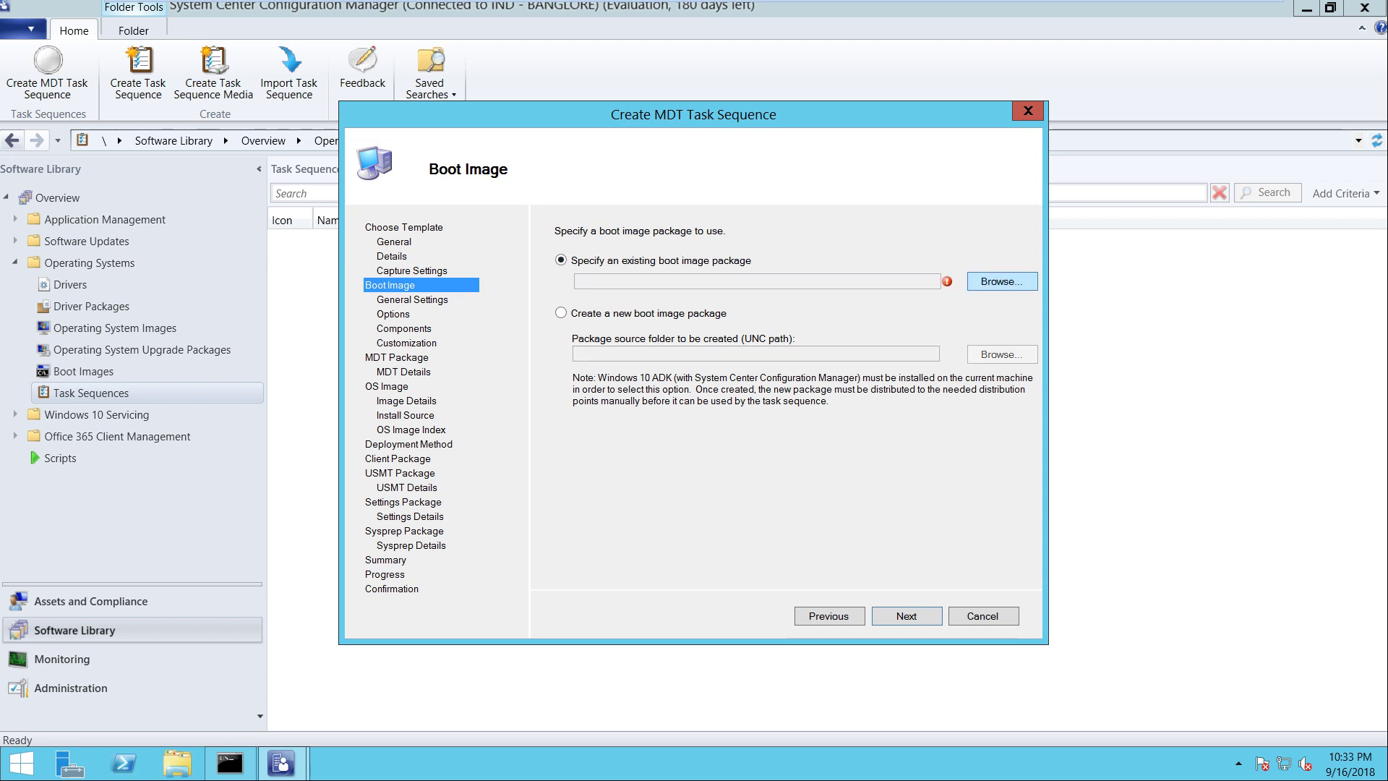
{"action": "left_click", "coordinate": [1002, 281]}
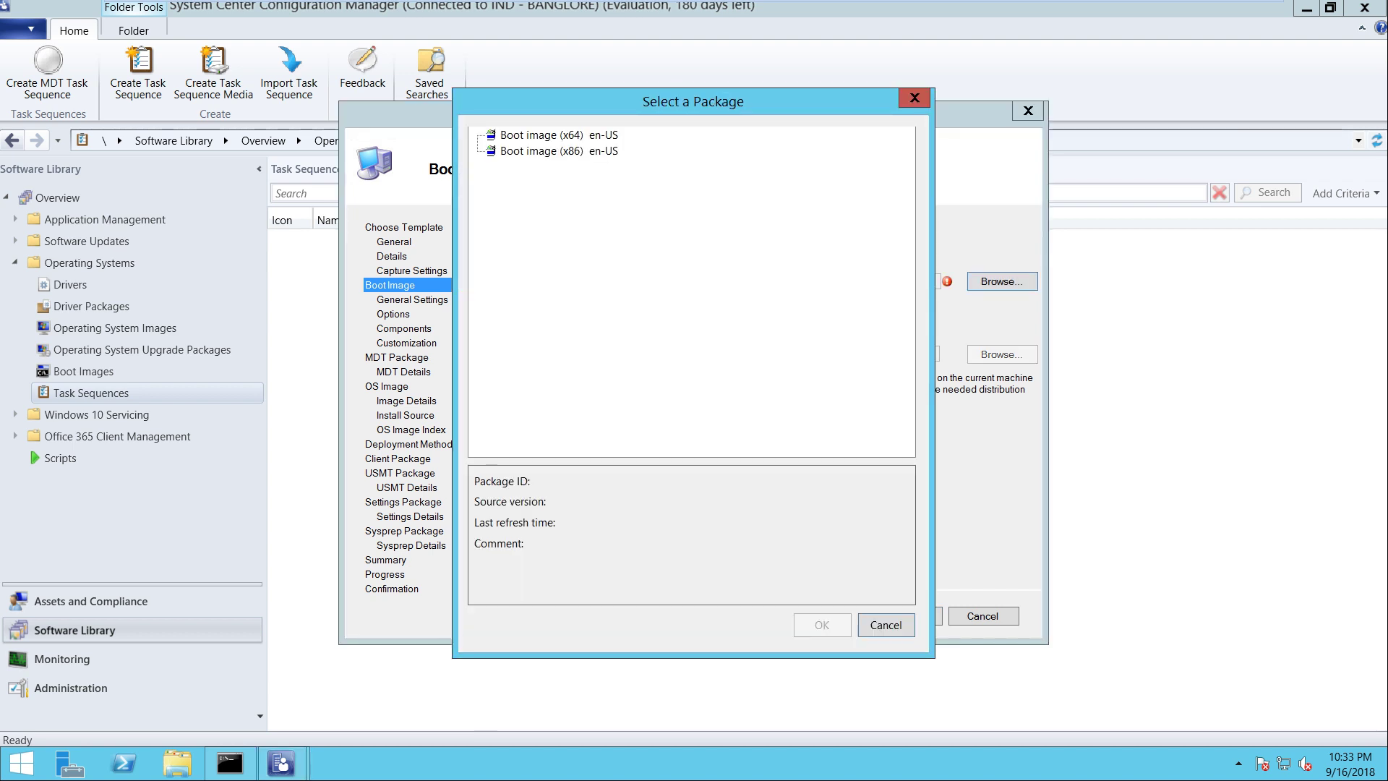
{"action": "left_click", "coordinate": [558, 134]}
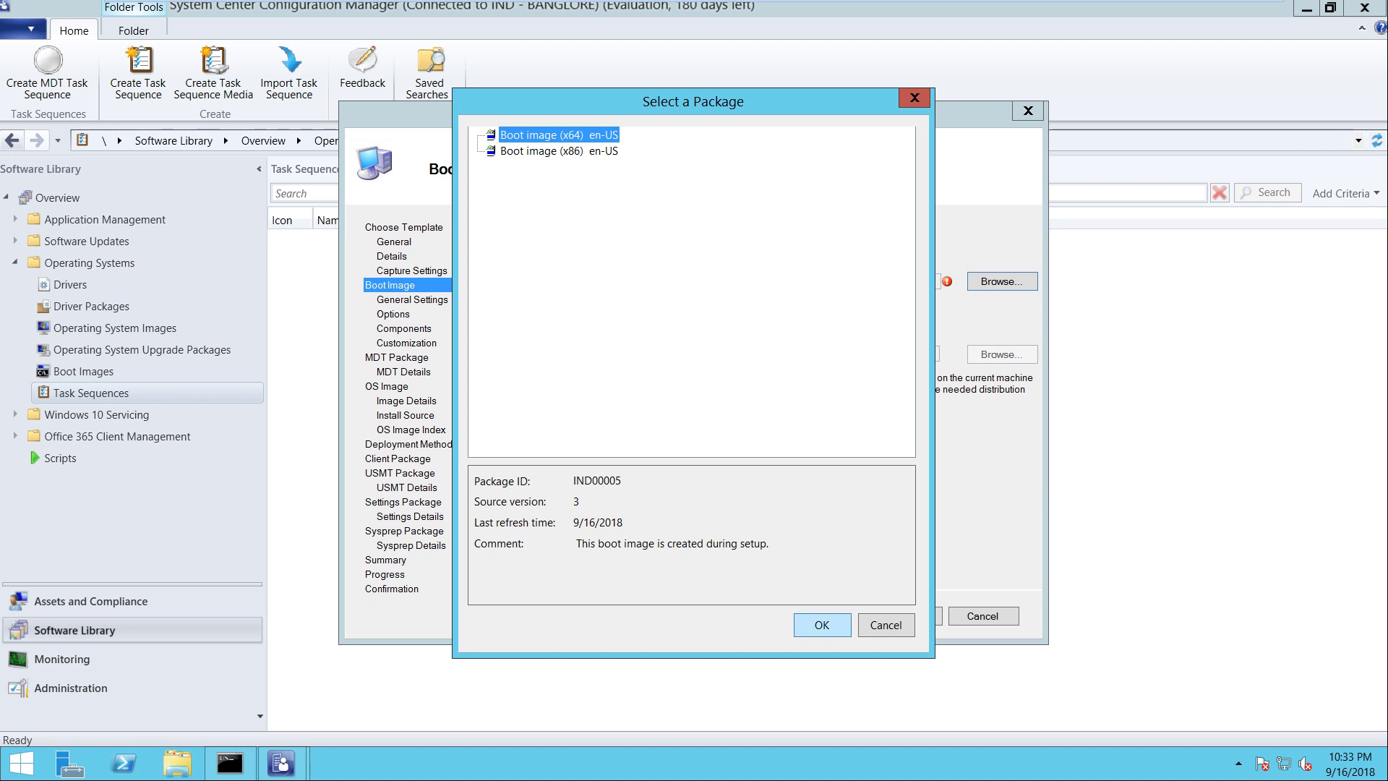
{"action": "key", "text": "Return"}
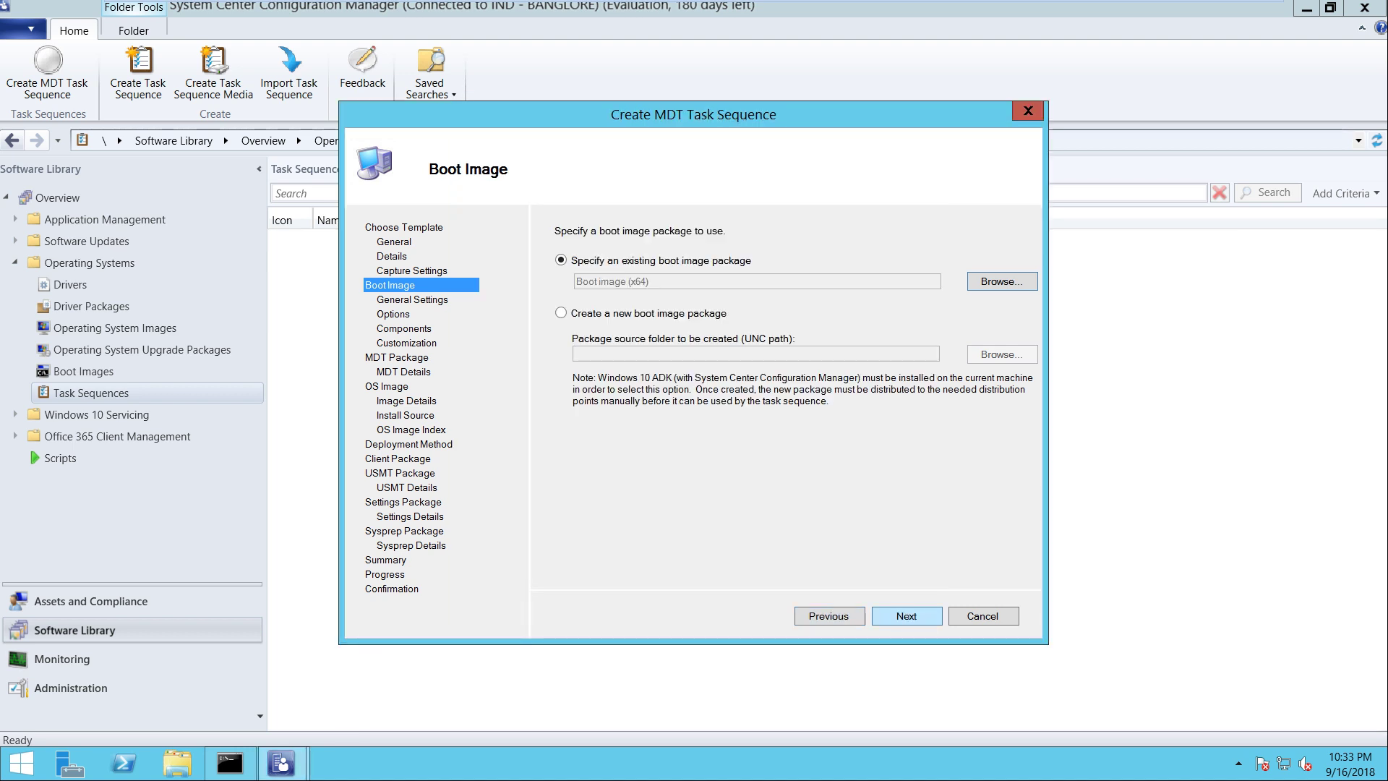
{"action": "key", "text": "Return"}
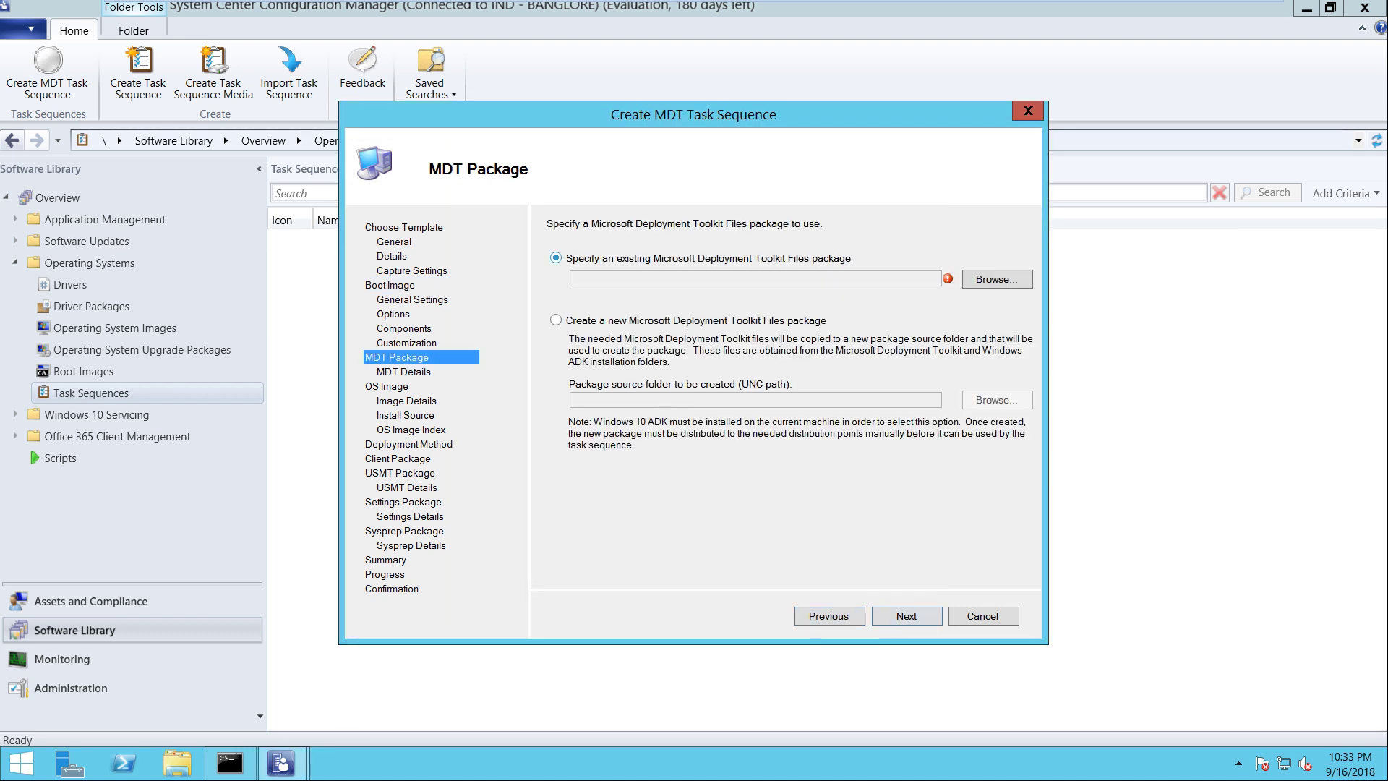
Opt to create a new Microsoft Deployment Toolkit Files package after reviewing the existing ones
{"action": "left_click_drag", "start_coordinate": [596, 116], "coordinate": [639, 116]}
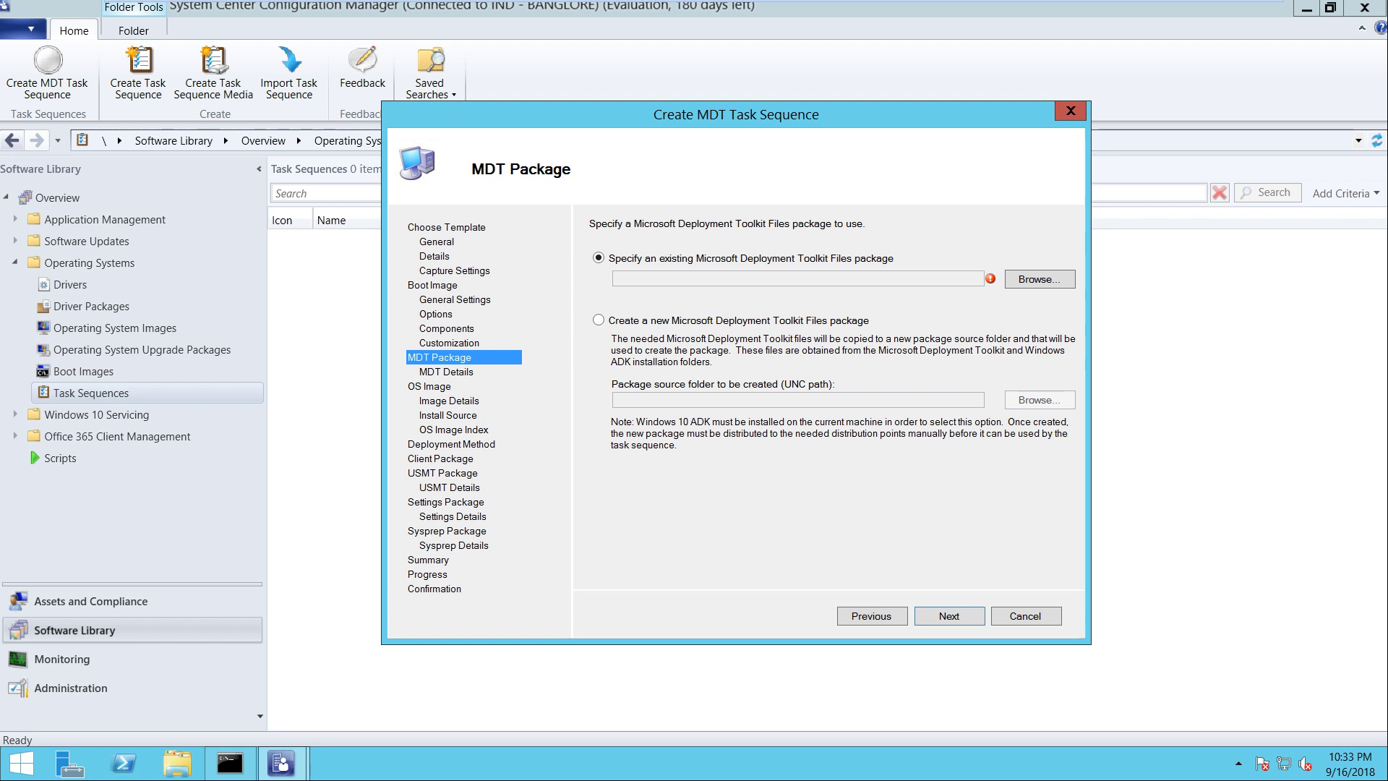
{"action": "left_click", "coordinate": [598, 320]}
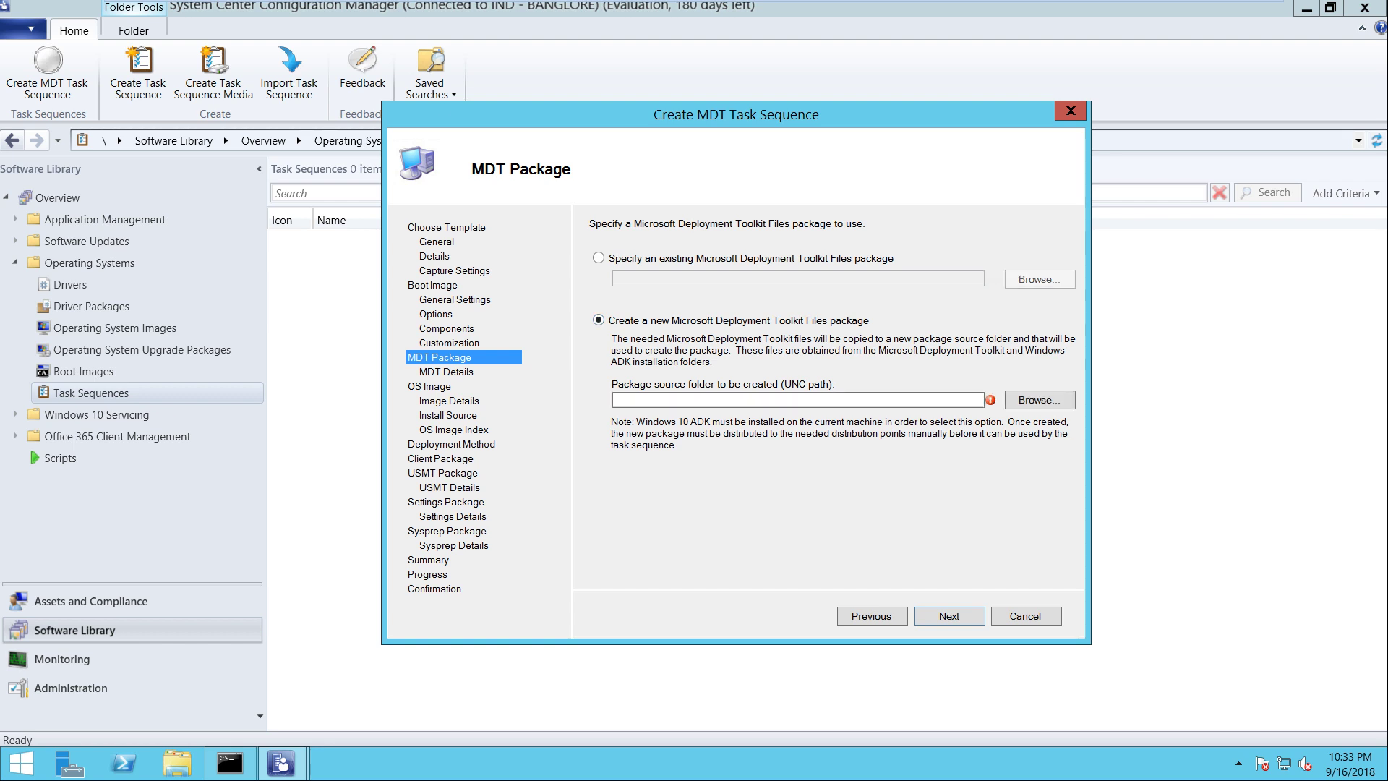
{"action": "left_click", "coordinate": [598, 257]}
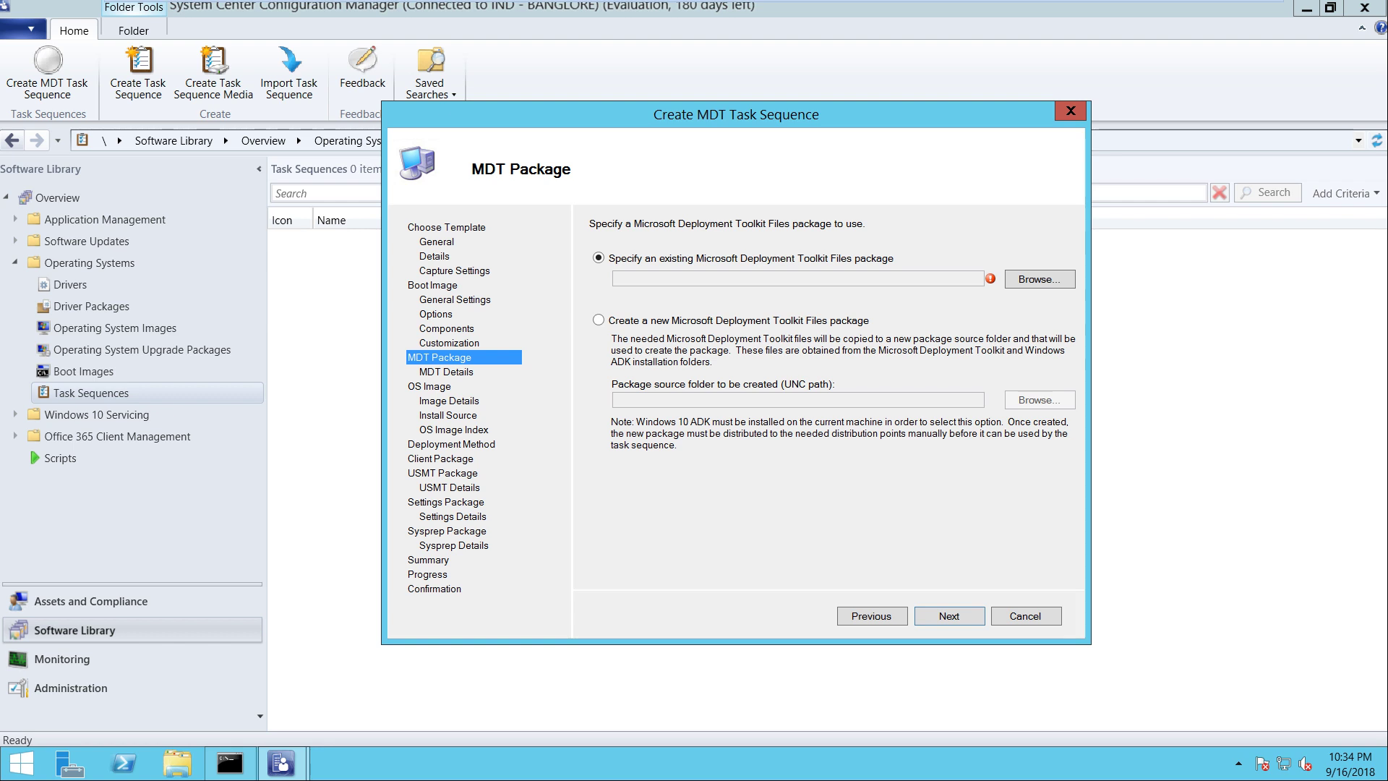
{"action": "left_click", "coordinate": [1039, 279]}
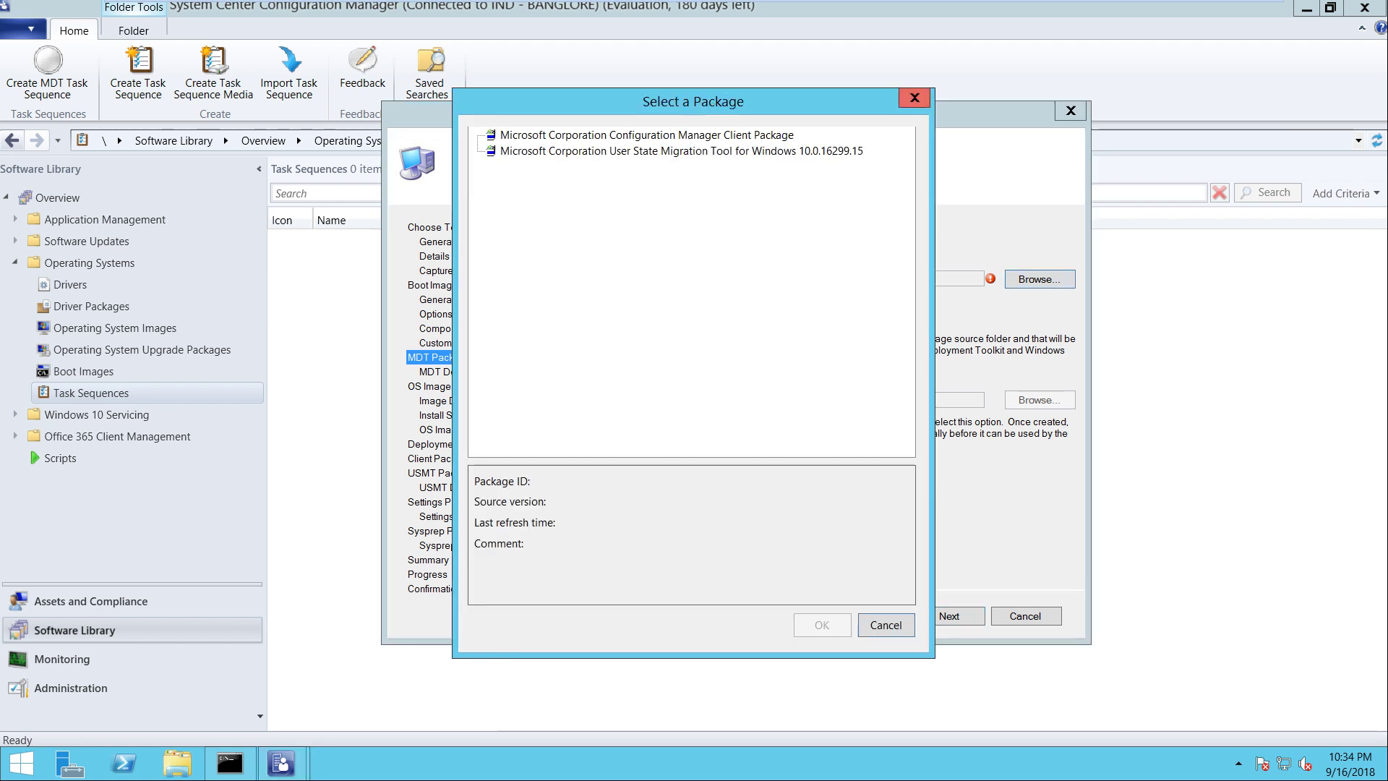
{"action": "left_click", "coordinate": [915, 98]}
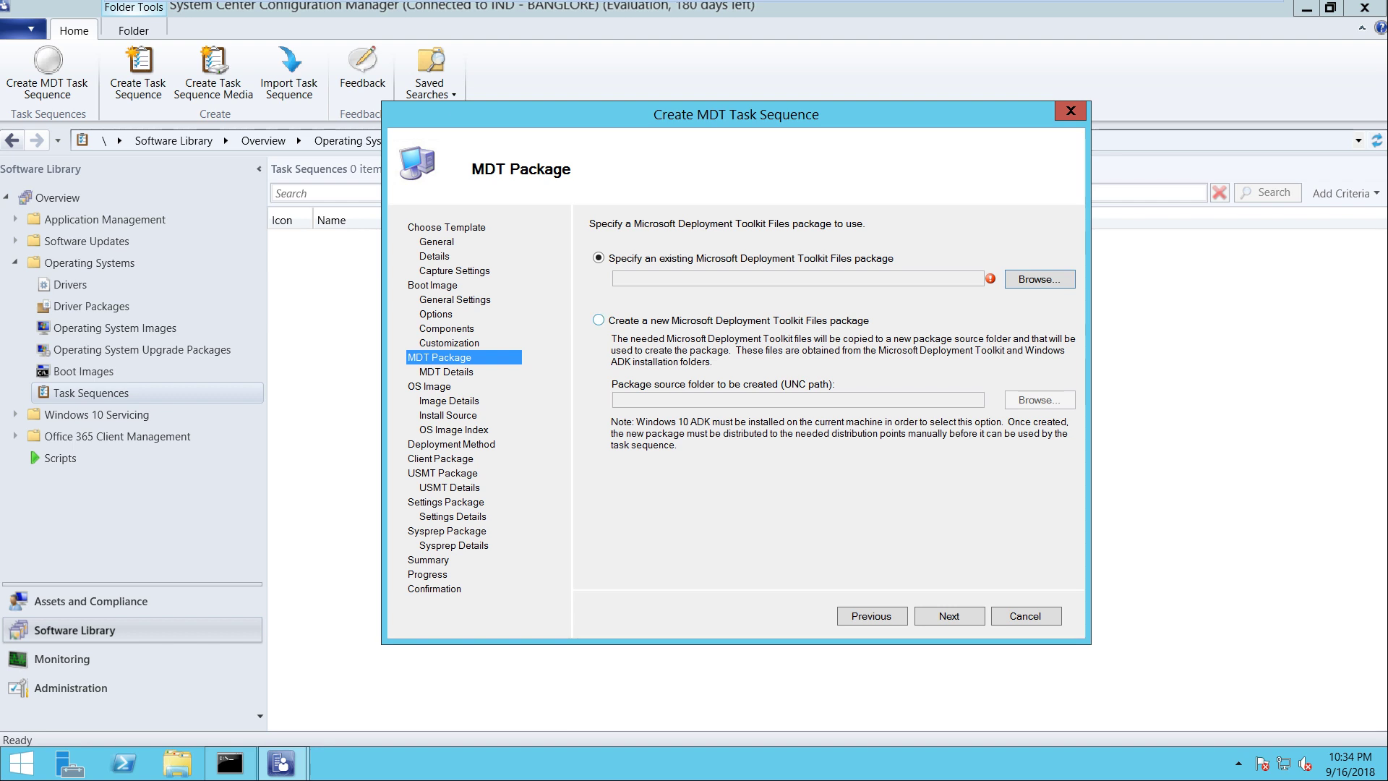
{"action": "left_click", "coordinate": [599, 321]}
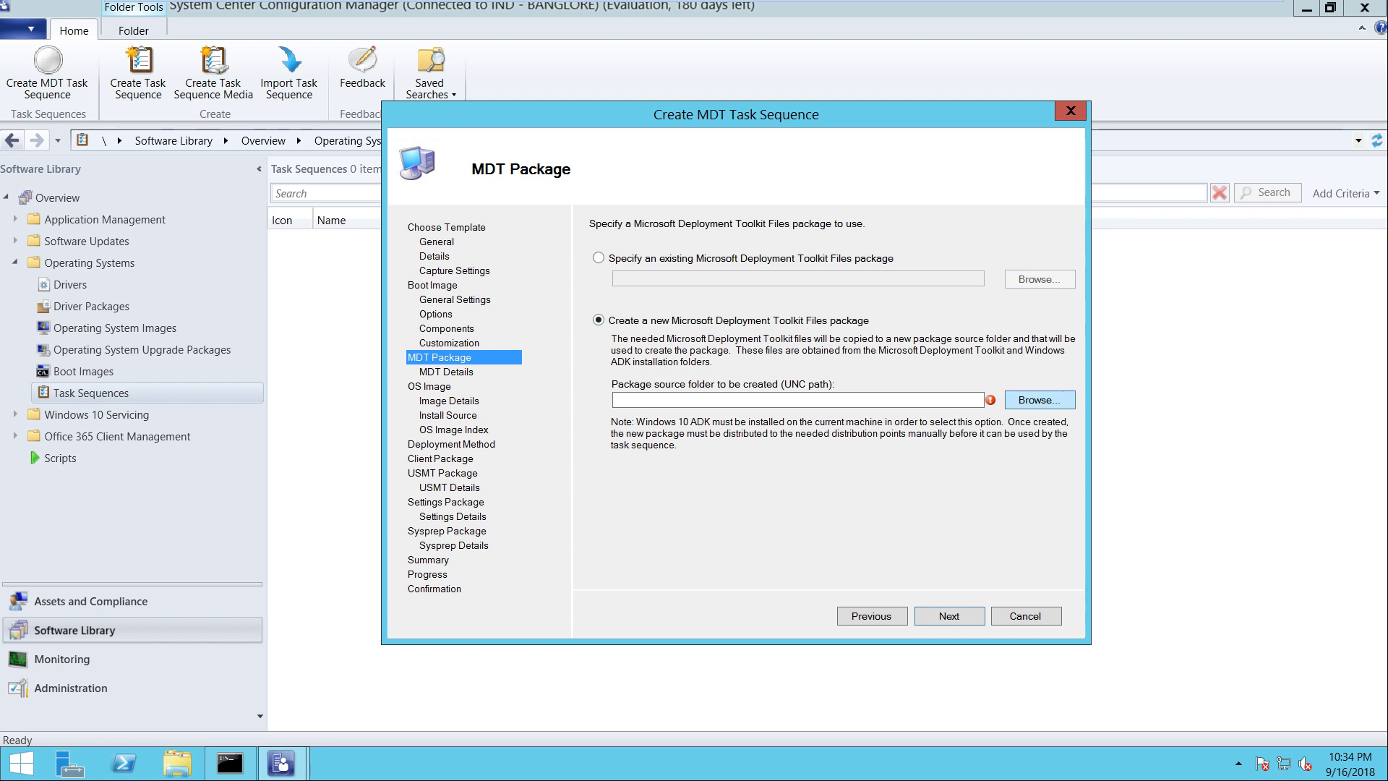
Cancel the source folder browser and open File Explorer on This PC
{"action": "left_click", "coordinate": [1039, 400]}
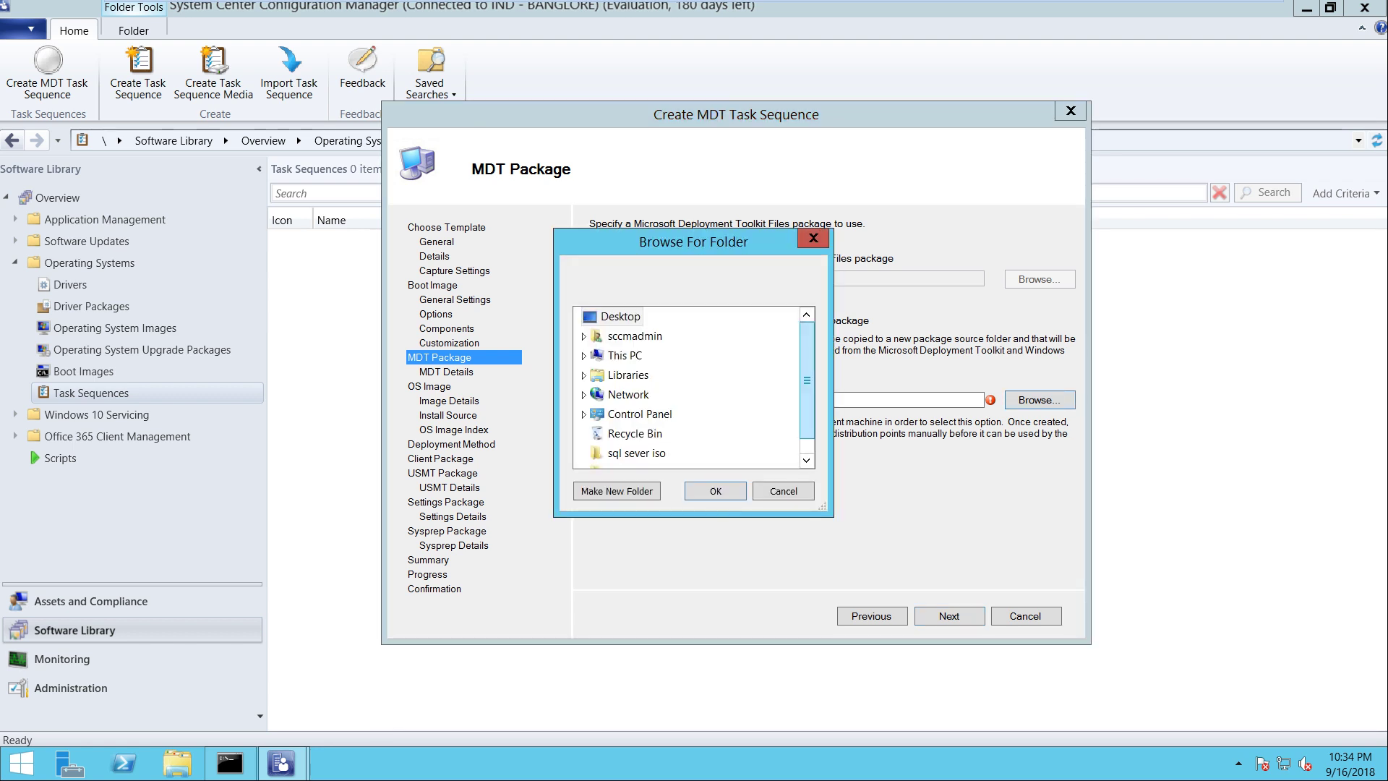
{"action": "scroll", "coordinate": [687, 387], "scroll_direction": "down", "scroll_amount": 2}
{"action": "key", "text": "Escape"}
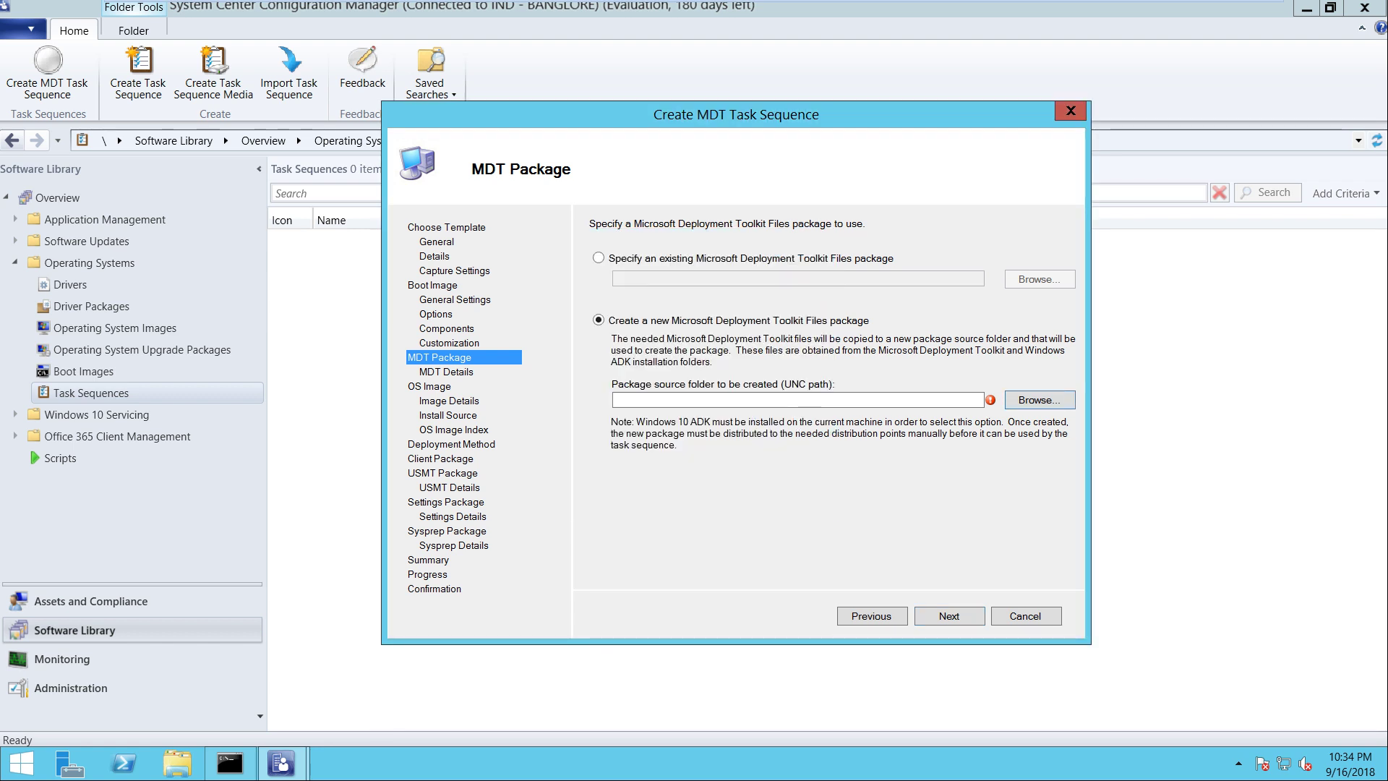
{"action": "key", "text": "super+e"}
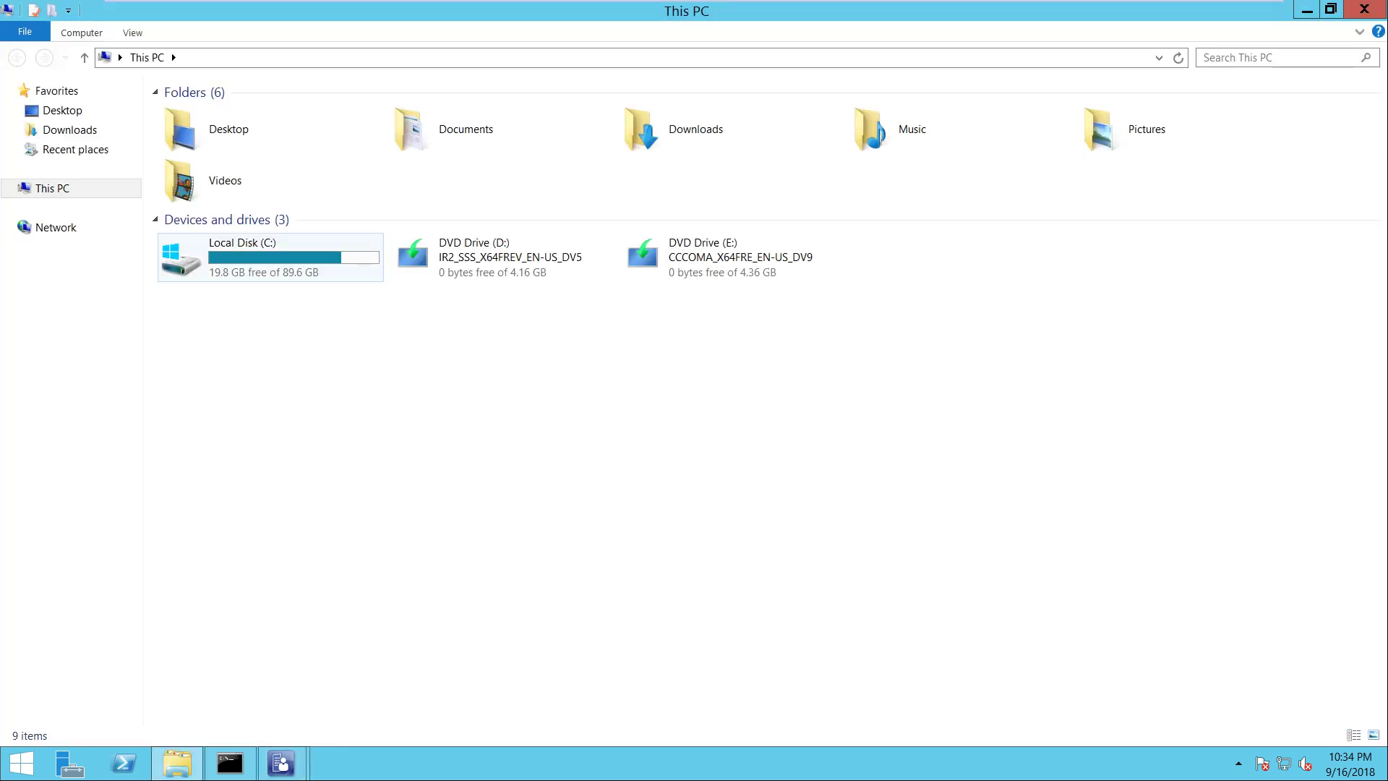
Navigate to C:\Sources\OSD\MDT in File Explorer
{"action": "left_click", "coordinate": [269, 257]}
{"action": "double_click", "coordinate": [269, 257]}
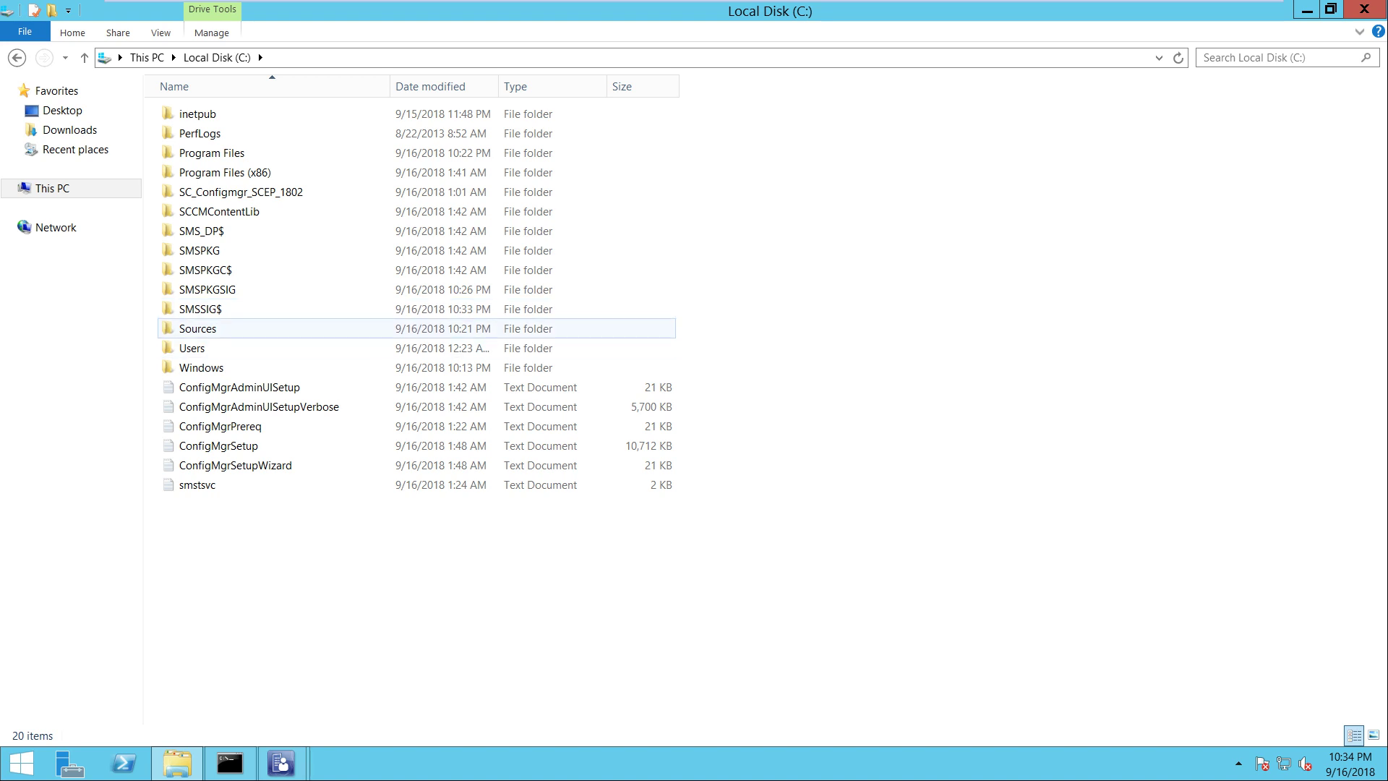
{"action": "double_click", "coordinate": [197, 328]}
{"action": "double_click", "coordinate": [191, 113]}
{"action": "double_click", "coordinate": [192, 113]}
Create a new folder named 'MDT Toolkit Packages' inside MDT
{"action": "right_click", "coordinate": [251, 163]}
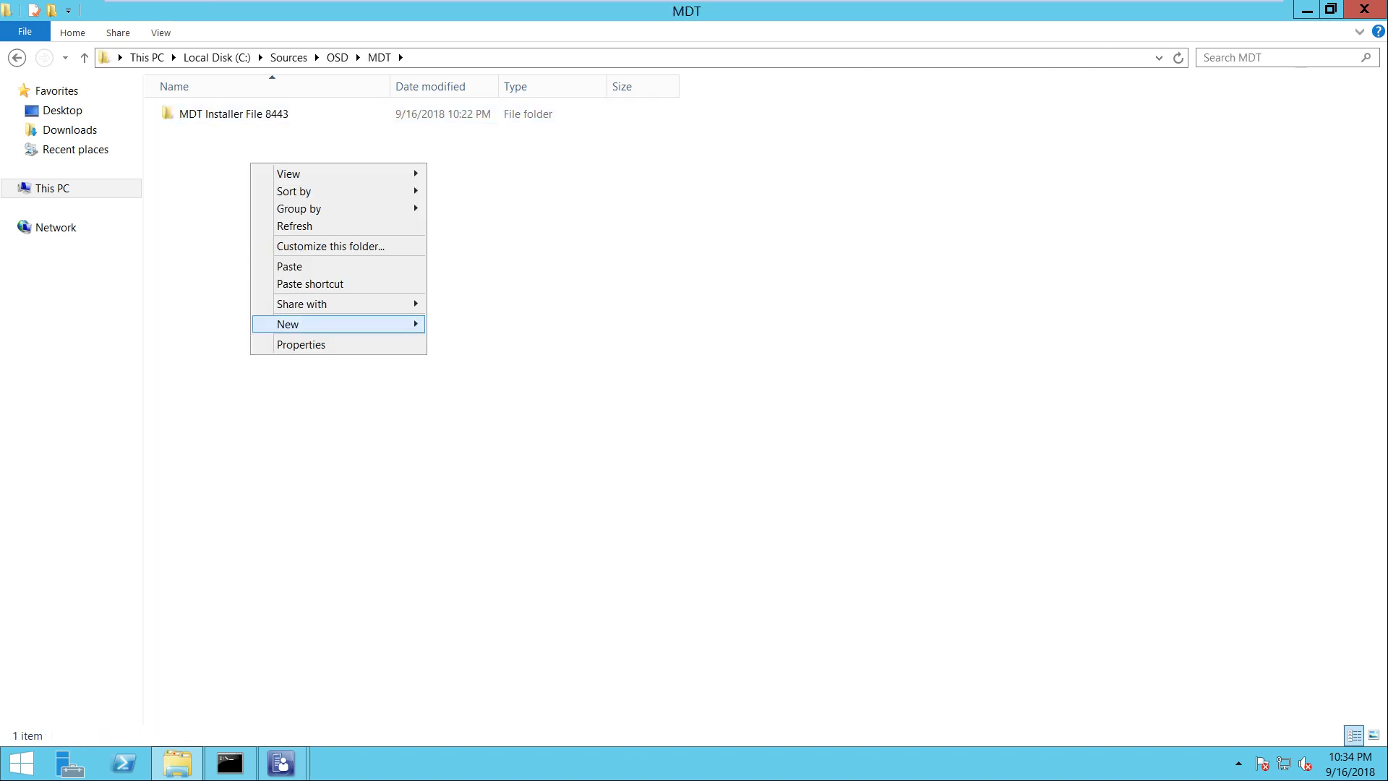
{"action": "mouse_move", "coordinate": [340, 324]}
{"action": "left_click", "coordinate": [455, 323]}
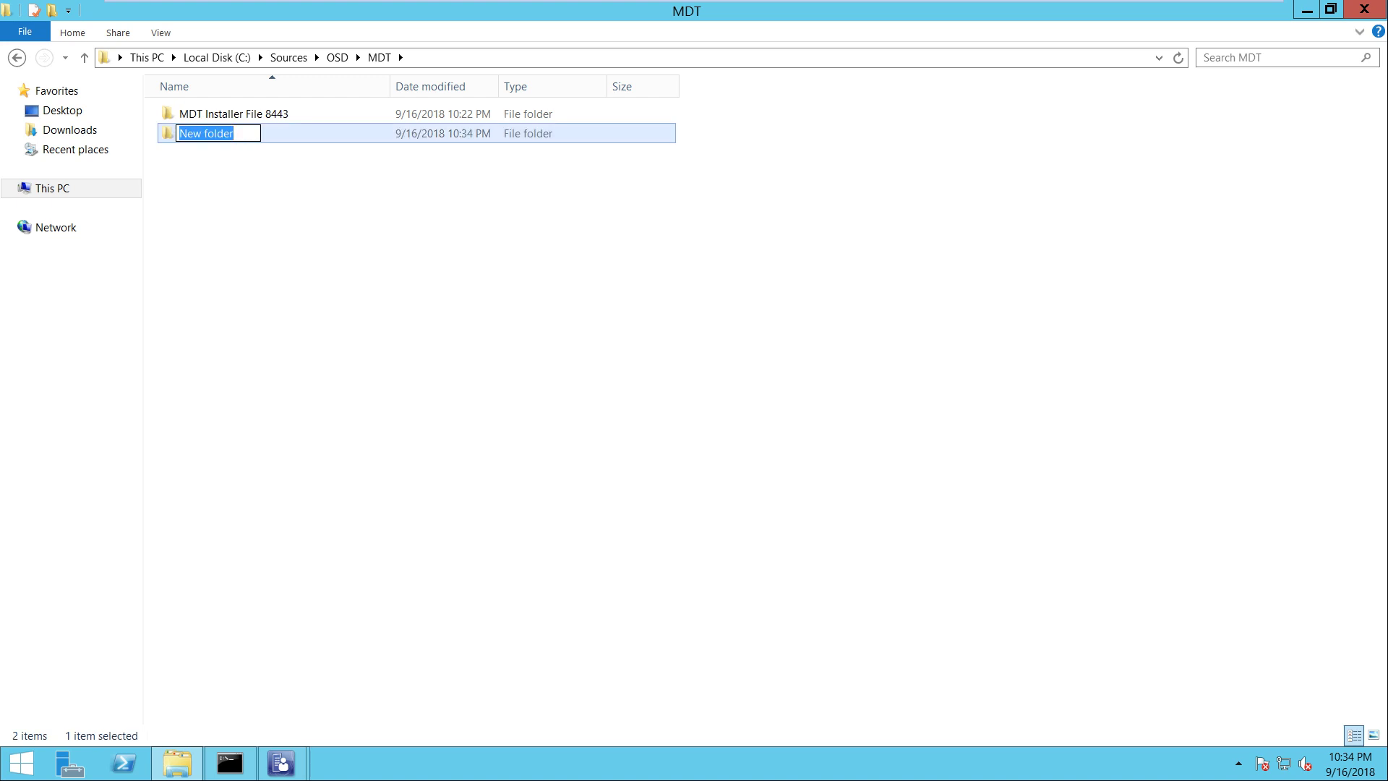
{"action": "type", "text": "MDT P"}
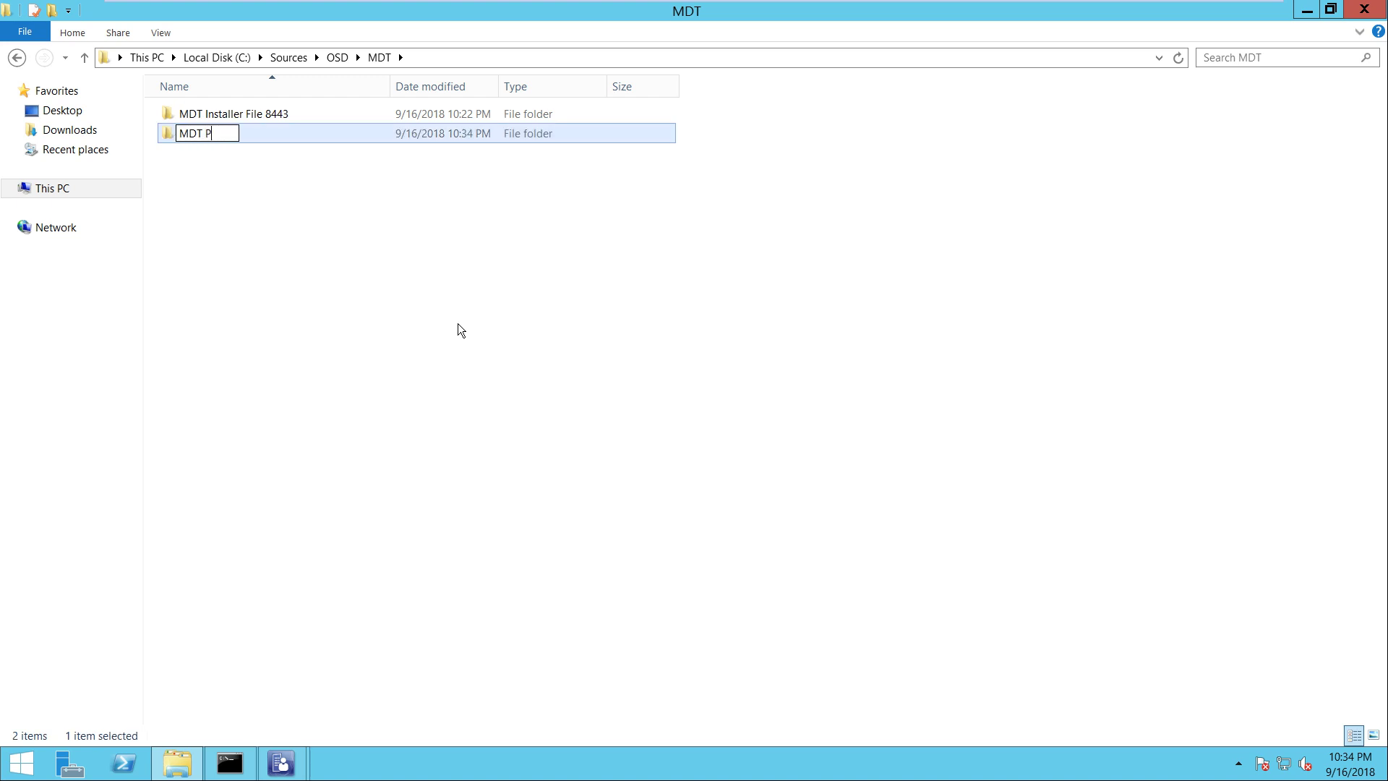
{"action": "type", "text": "ackage"}
{"action": "key", "text": "BackSpace"}
{"action": "key", "text": "BackSpace"}
{"action": "key", "text": "BackSpace"}
{"action": "key", "text": "BackSpace"}
{"action": "key", "text": "BackSpace"}
{"action": "key", "text": "BackSpace"}
{"action": "key", "text": "BackSpace"}
{"action": "type", "text": "Toolkit Packa"}
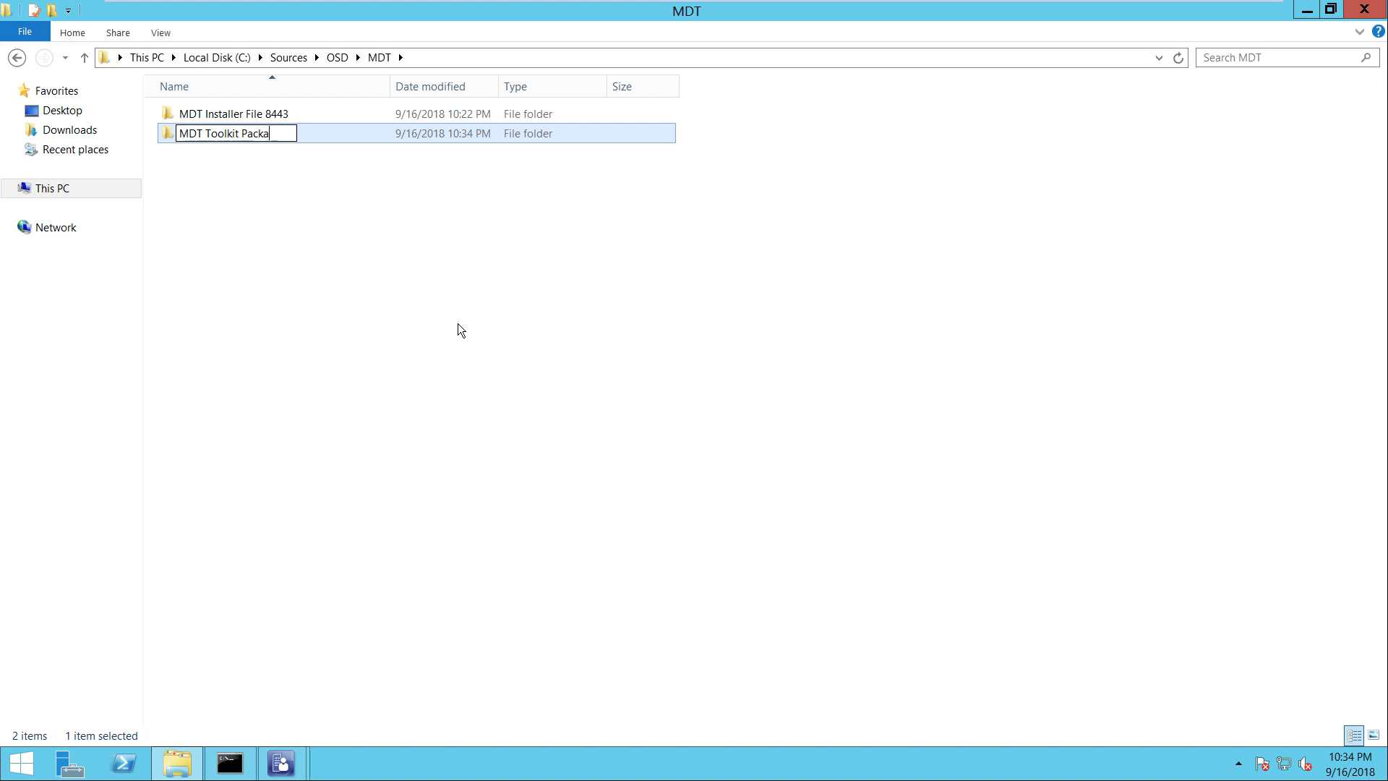
{"action": "type", "text": "ges"}
{"action": "key", "text": "Return"}
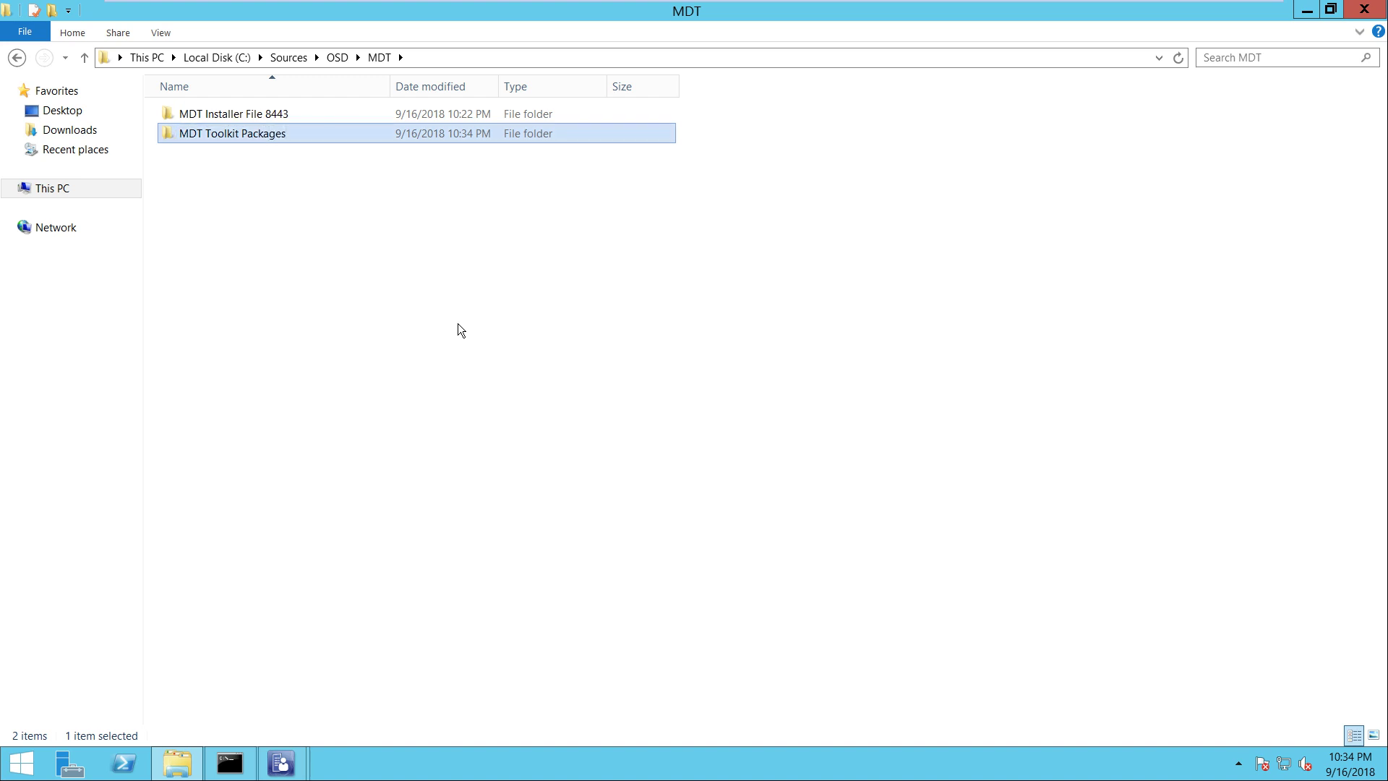
Add a second folder 'MDT Settings Packages', then return to the Create MDT Task Sequence wizard
{"action": "left_click", "coordinate": [458, 323]}
{"action": "right_click", "coordinate": [457, 299]}
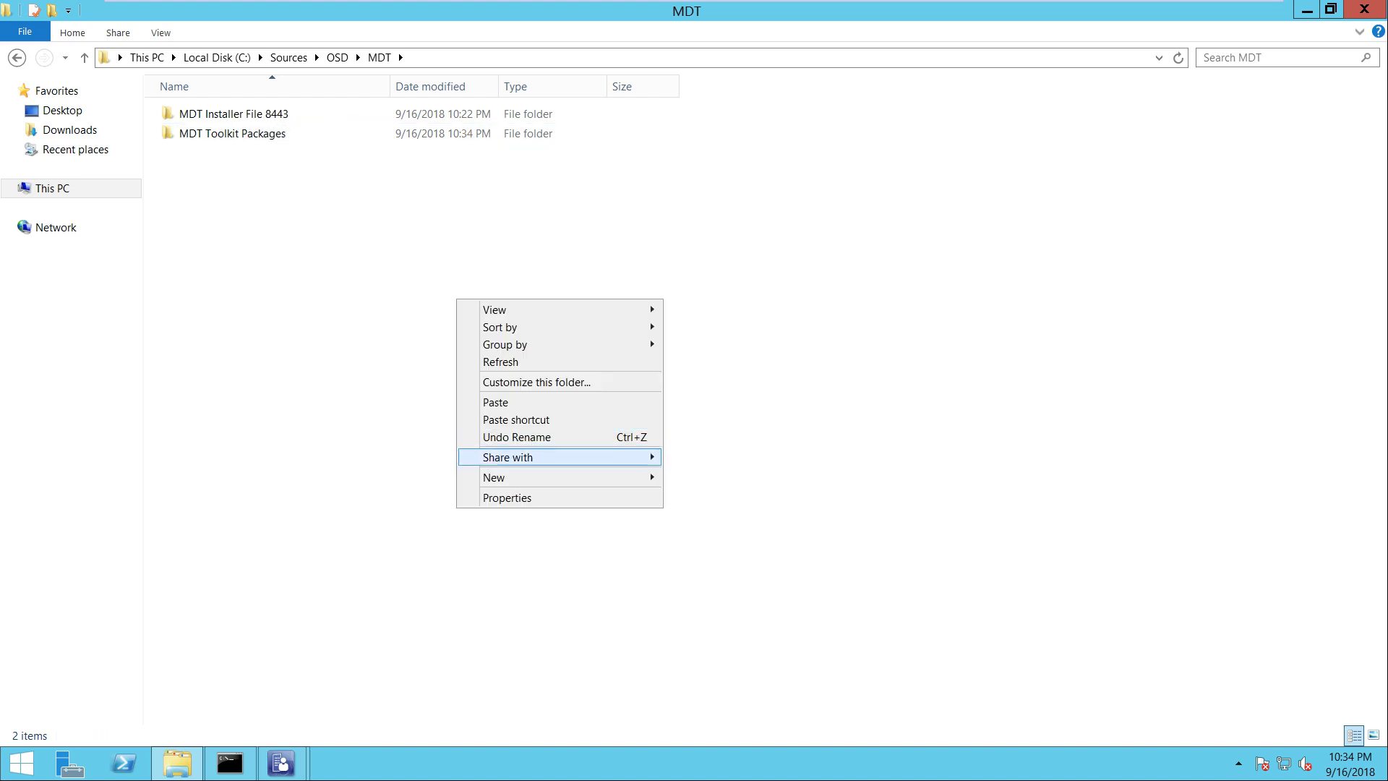
{"action": "mouse_move", "coordinate": [480, 475]}
{"action": "left_click", "coordinate": [712, 475]}
{"action": "type", "text": "M"}
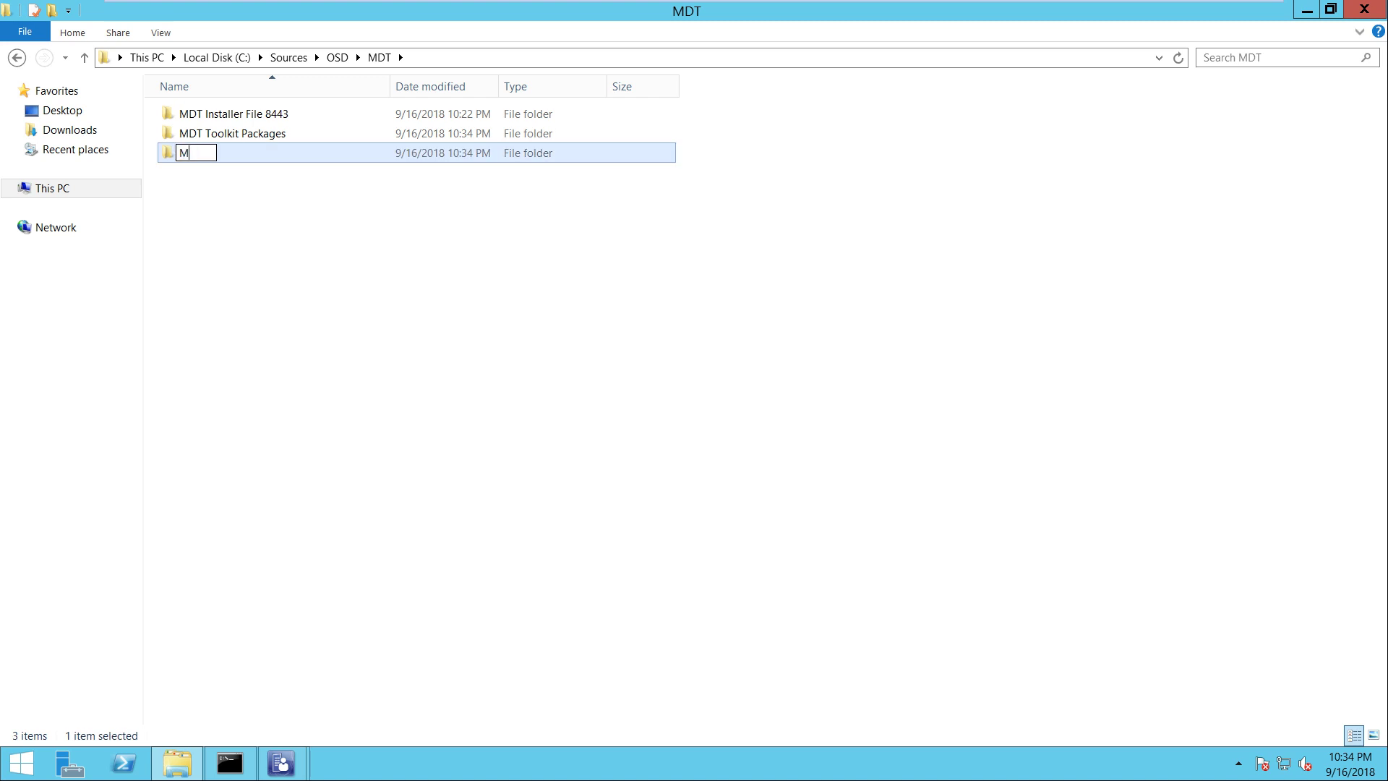
{"action": "type", "text": "DT Settings Packages"}
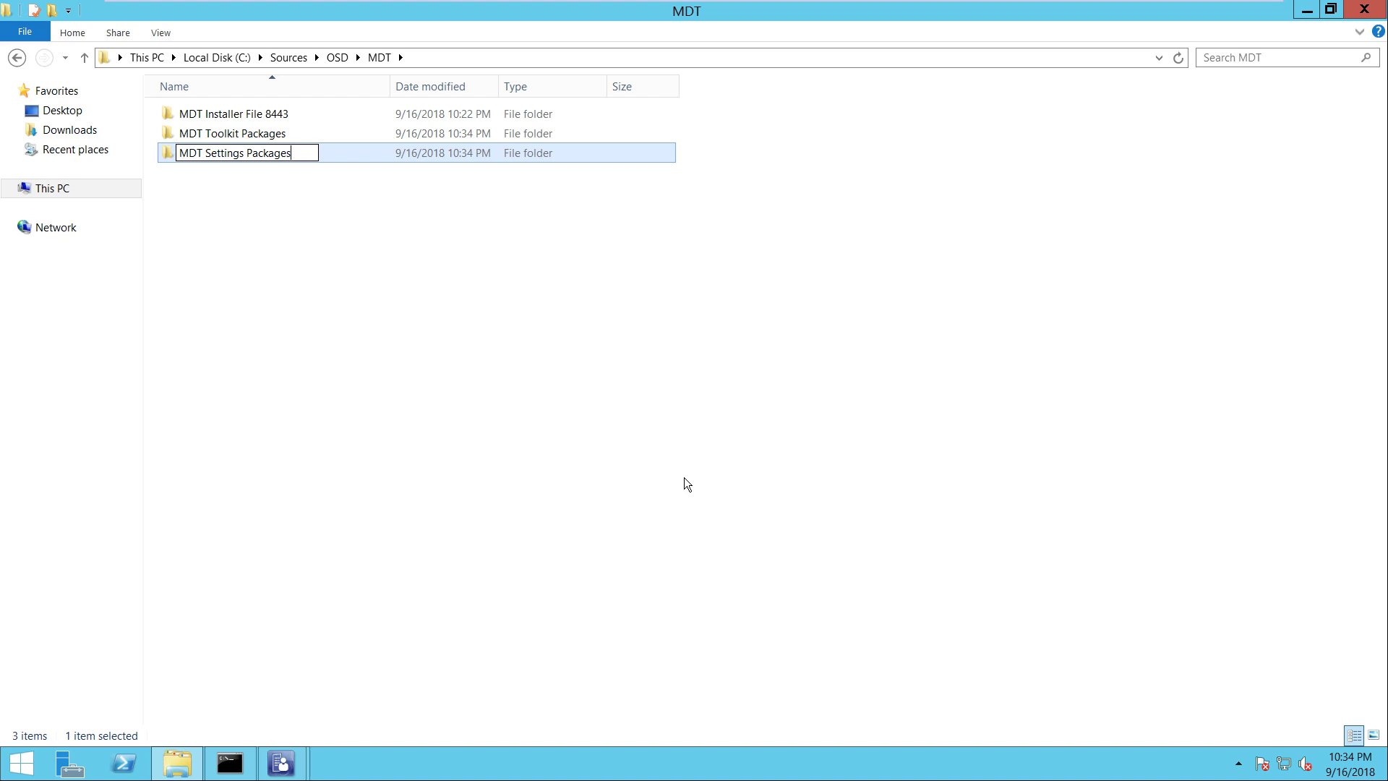
{"action": "key", "text": "Return"}
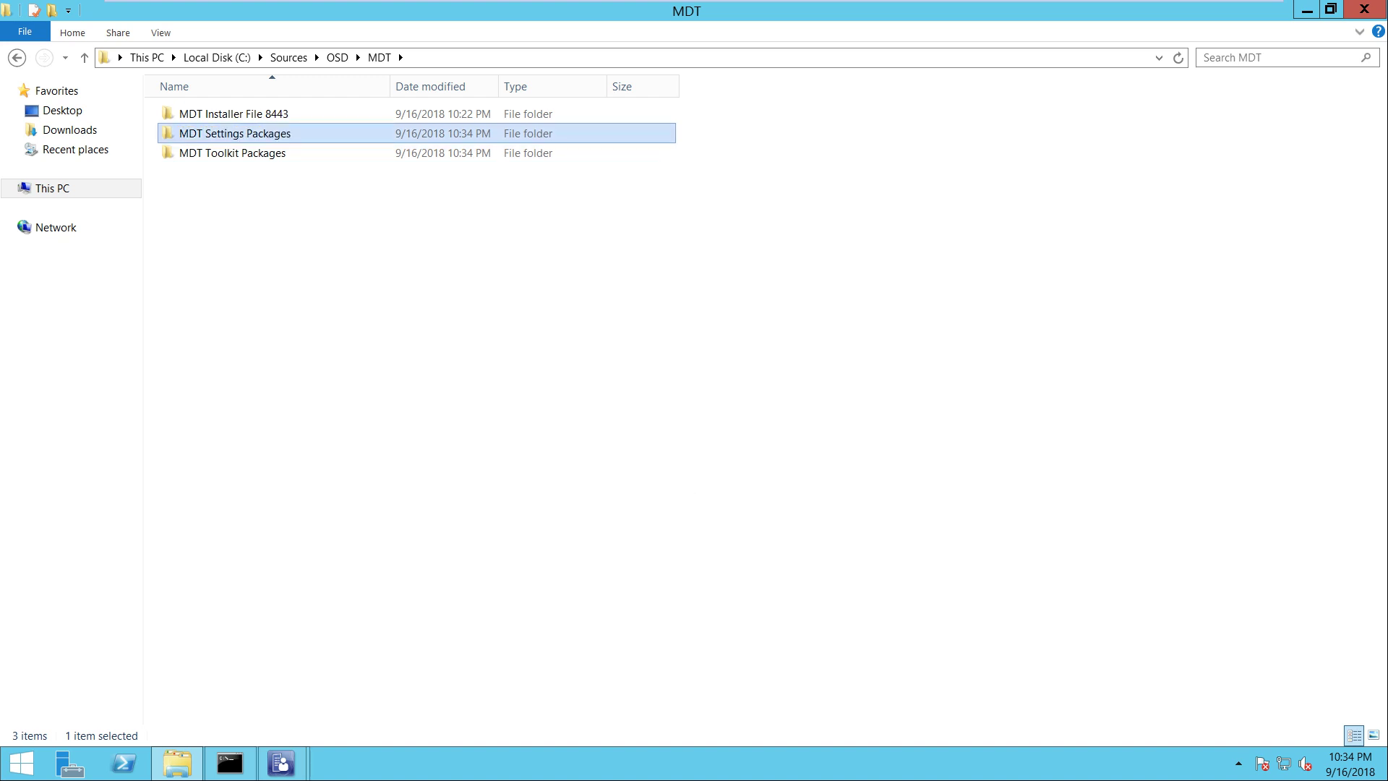
{"action": "left_click", "coordinate": [232, 153]}
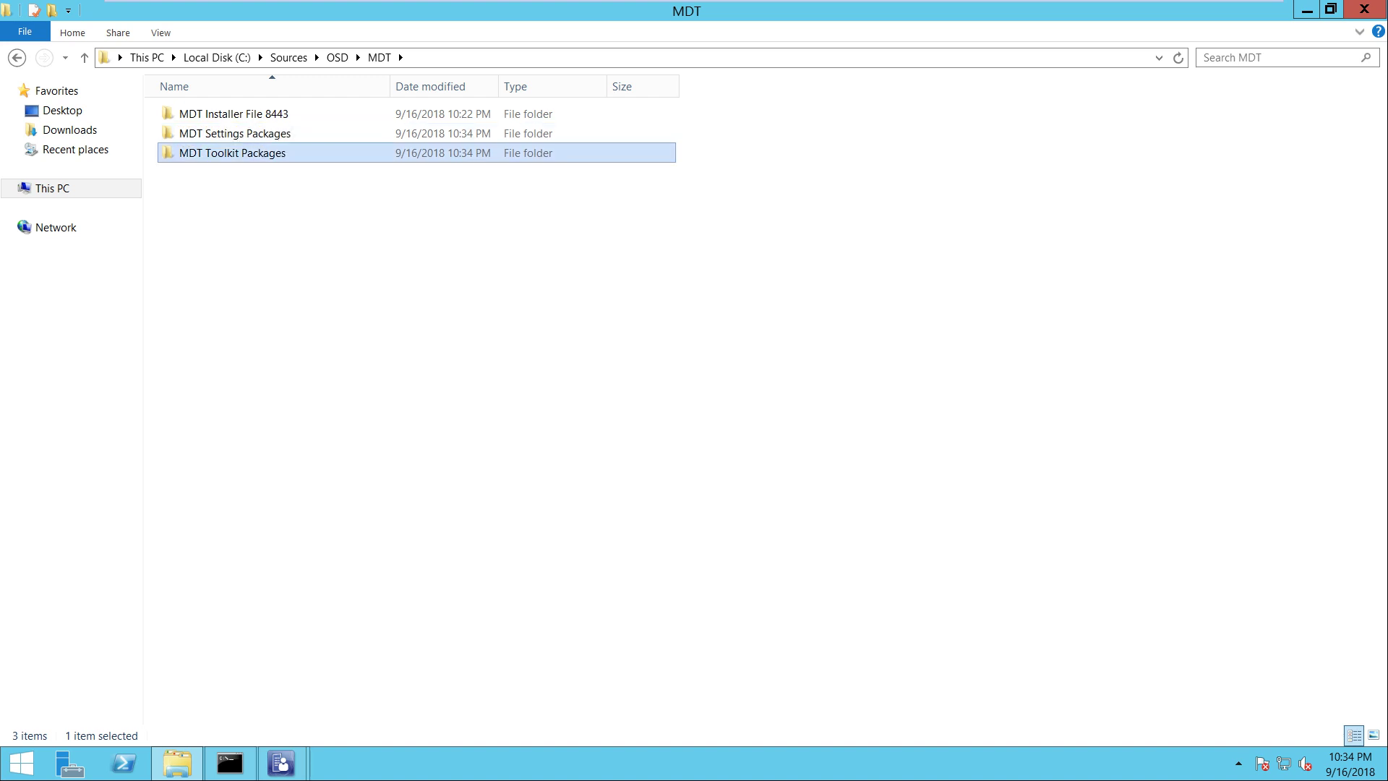
{"action": "mouse_move", "coordinate": [281, 762]}
{"action": "left_click", "coordinate": [382, 665]}
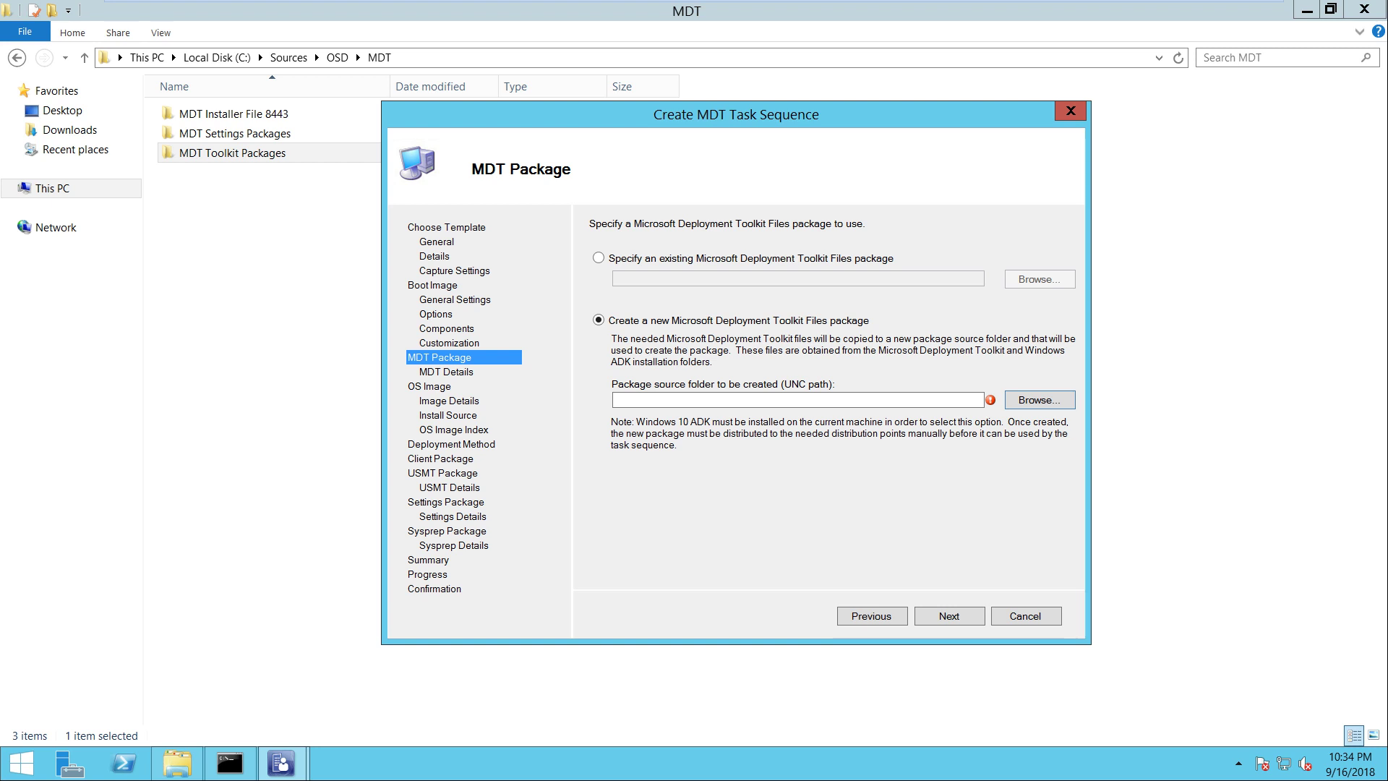
Set the package source to \\sccm\Sources\OSD\MDT\MDT Toolkit Packages
{"action": "type", "text": "\\"}
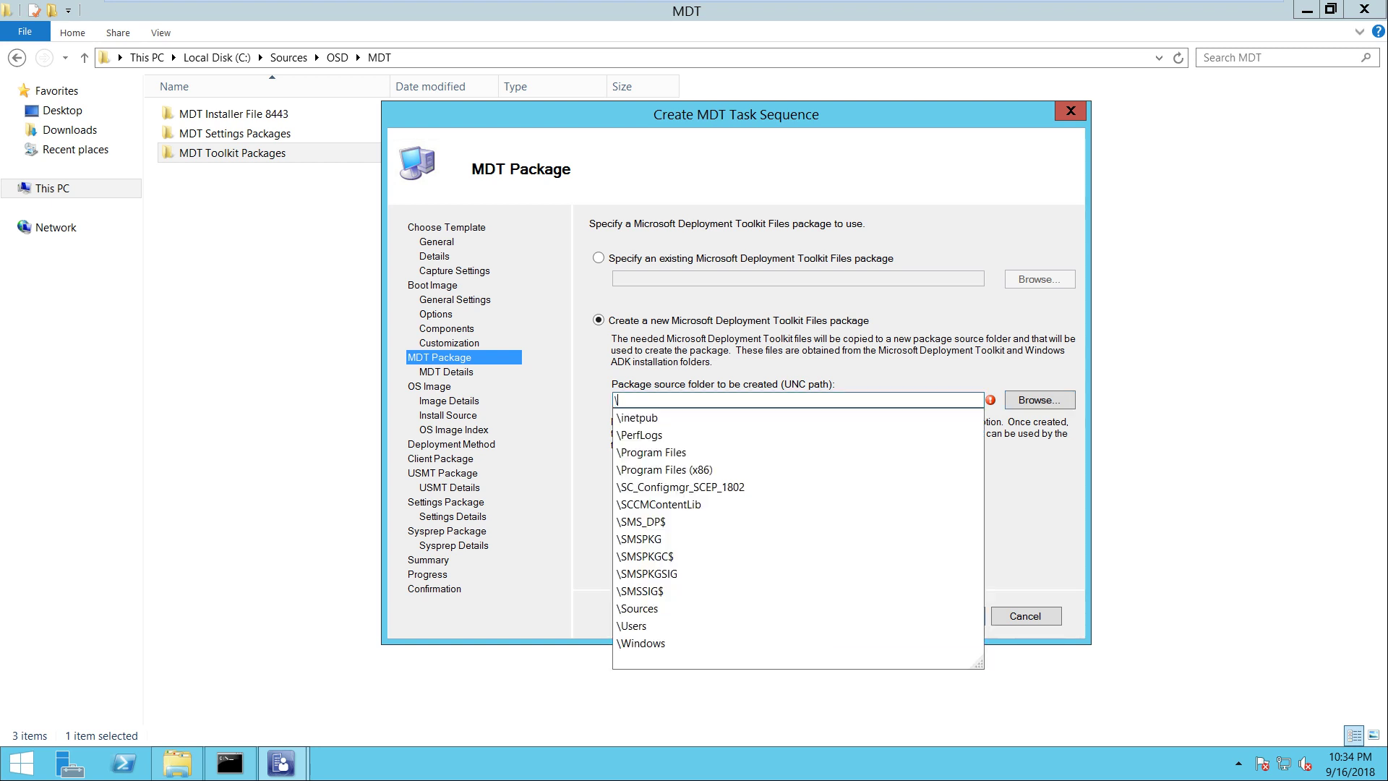
{"action": "type", "text": "\\sccm\\"}
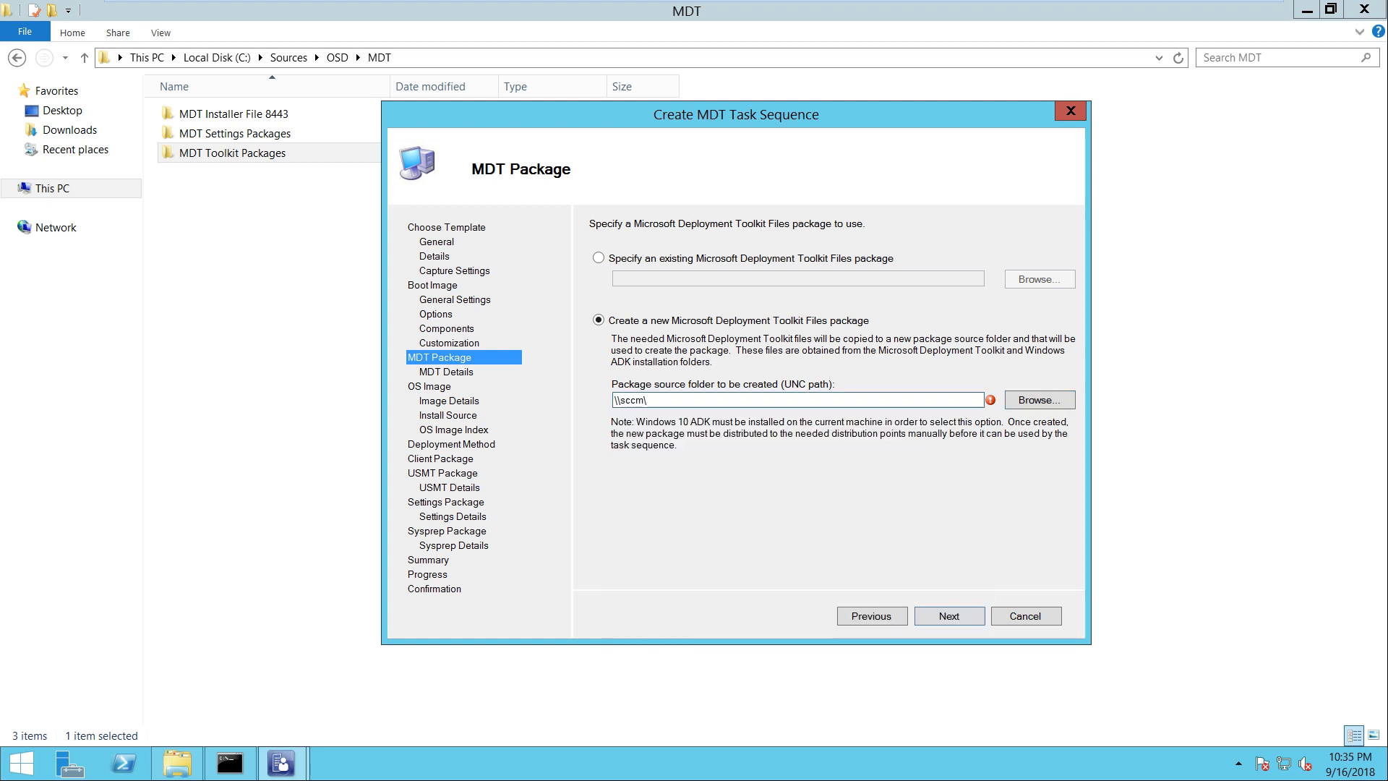
{"action": "type", "text": "Sources"}
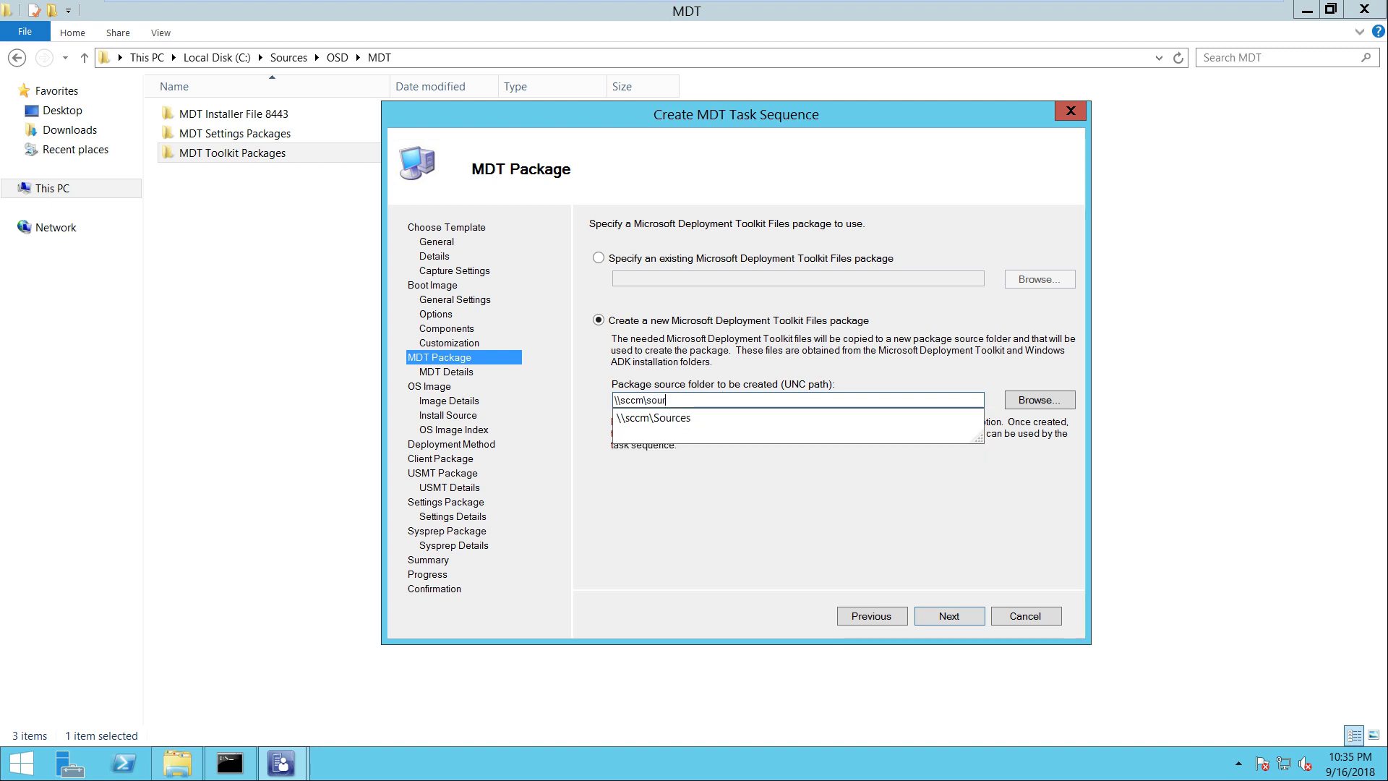
{"action": "key", "text": "Down"}
{"action": "type", "text": "\\"}
{"action": "key", "text": "Down"}
{"action": "type", "text": "\\"}
{"action": "key", "text": "Down"}
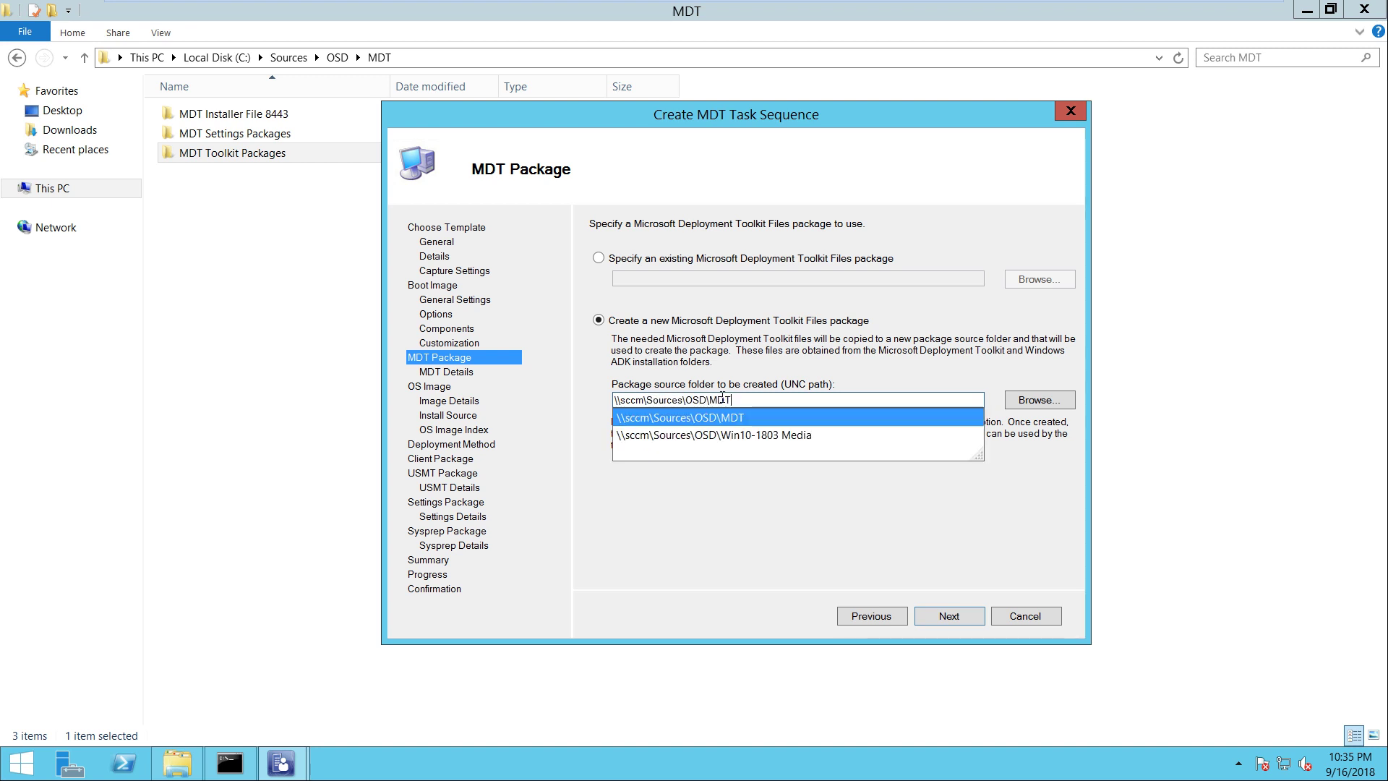
{"action": "type", "text": "\\"}
{"action": "key", "text": "Down"}
{"action": "key", "text": "Down"}
{"action": "key", "text": "Down"}
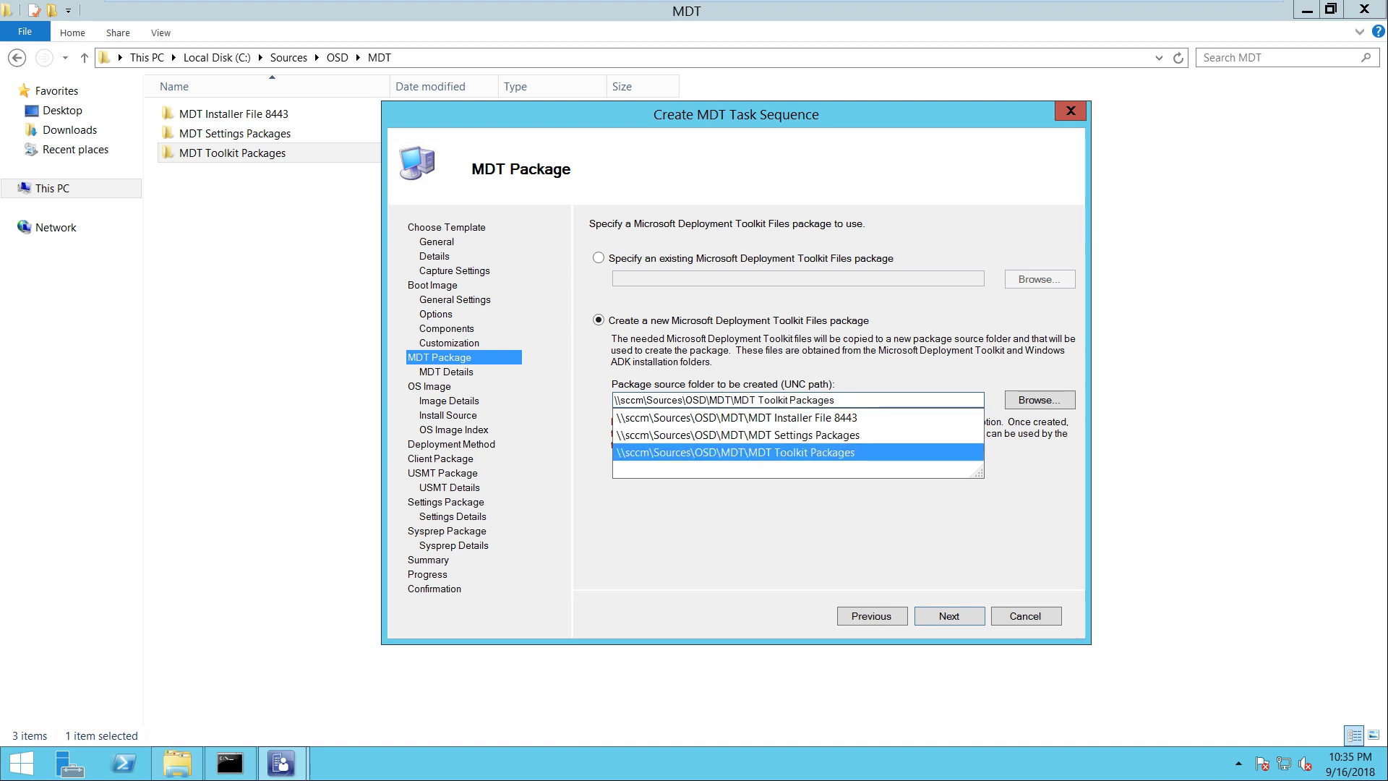
{"action": "key", "text": "Return"}
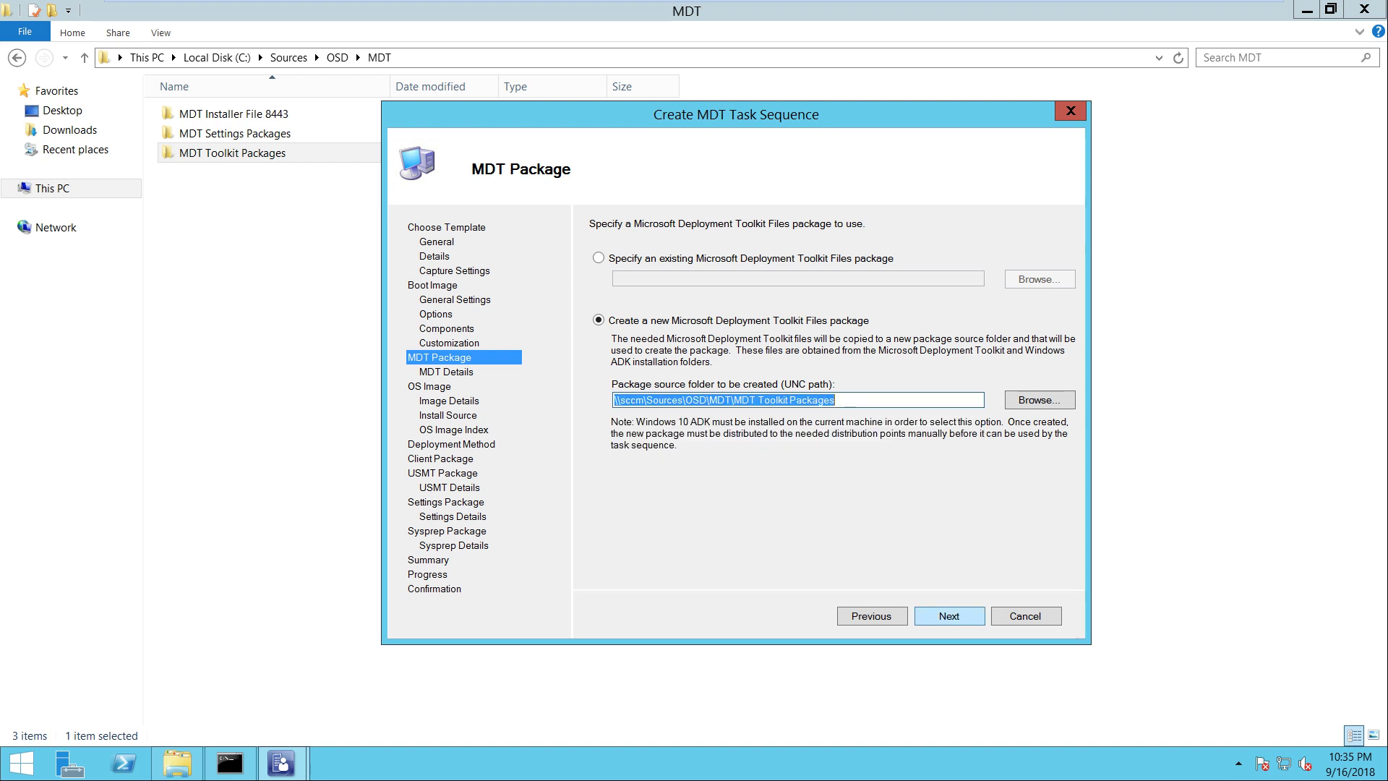
{"action": "key", "text": "Return"}
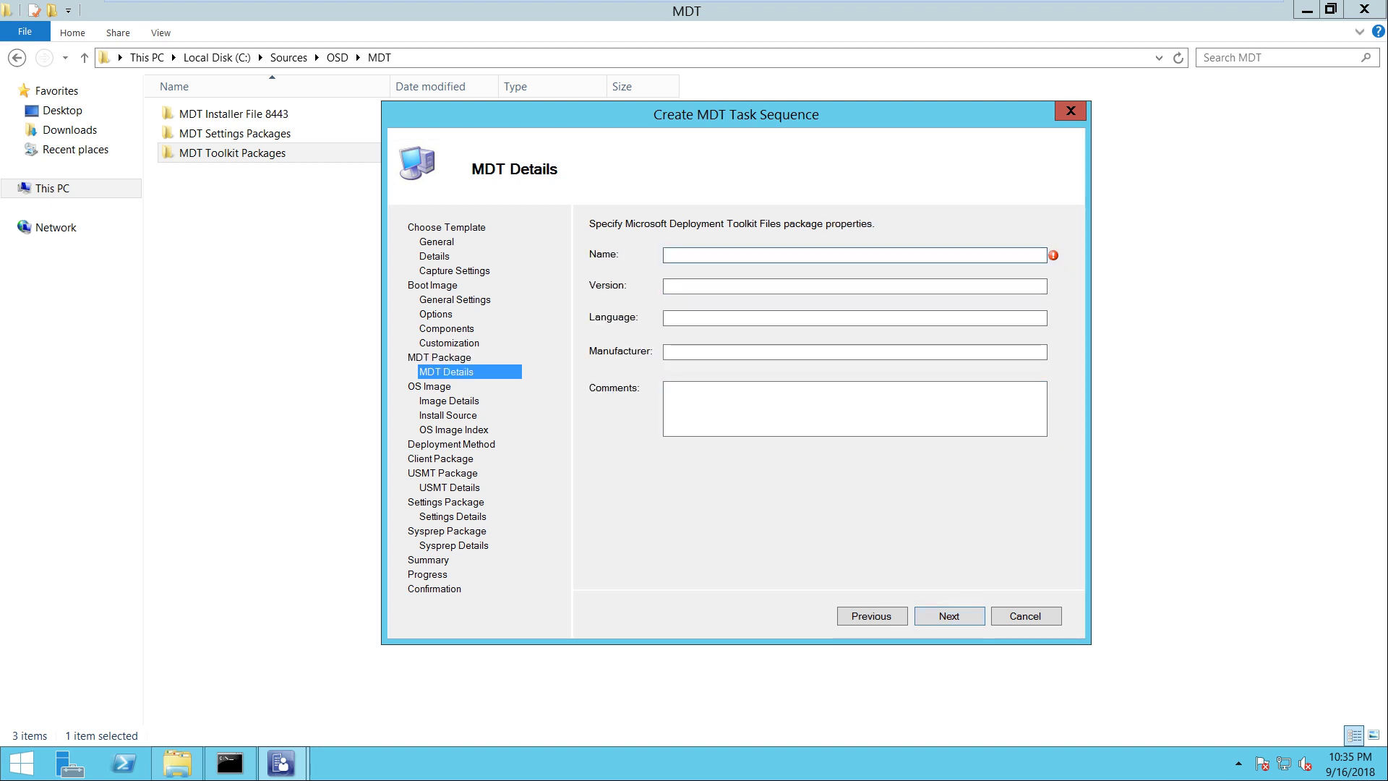
Name the package 'MDT Toolkit Packages' with version 1.0
{"action": "key", "text": "alt+p"}
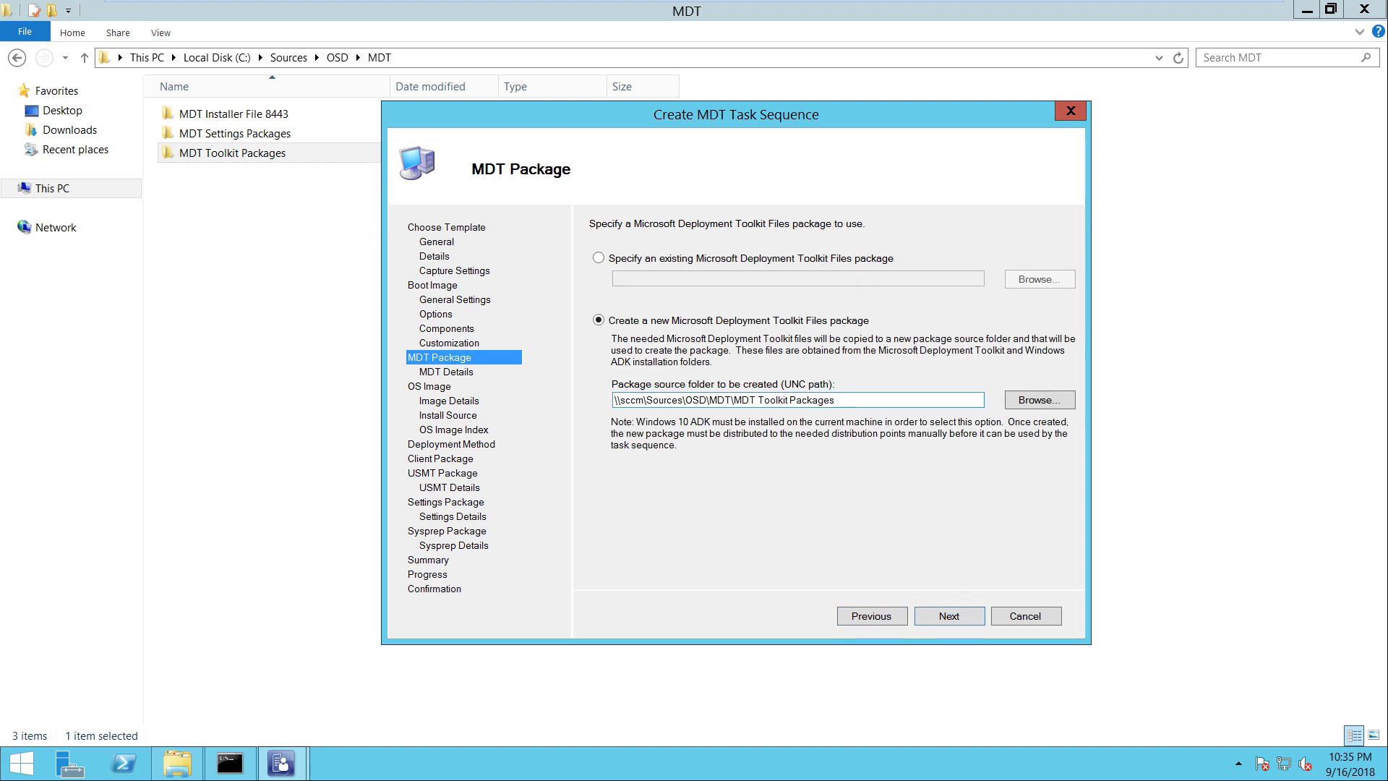
{"action": "key", "text": "shift+Left"}
{"action": "key", "text": "shift+Left"}
{"action": "key", "text": "shift+Left"}
{"action": "key", "text": "shift+Left"}
{"action": "key", "text": "shift+Left"}
{"action": "key", "text": "shift+Left"}
{"action": "key", "text": "shift+Left"}
{"action": "key", "text": "shift+Left"}
{"action": "key", "text": "shift+Left"}
{"action": "key", "text": "shift+Left"}
{"action": "key", "text": "shift+Left"}
{"action": "key", "text": "shift+Left"}
{"action": "key", "text": "shift+Left"}
{"action": "key", "text": "shift+Left"}
{"action": "key", "text": "shift+Left"}
{"action": "key", "text": "shift+Left"}
{"action": "key", "text": "shift+Left"}
{"action": "key", "text": "shift+Left"}
{"action": "key", "text": "shift+Left"}
{"action": "key", "text": "shift+Left"}
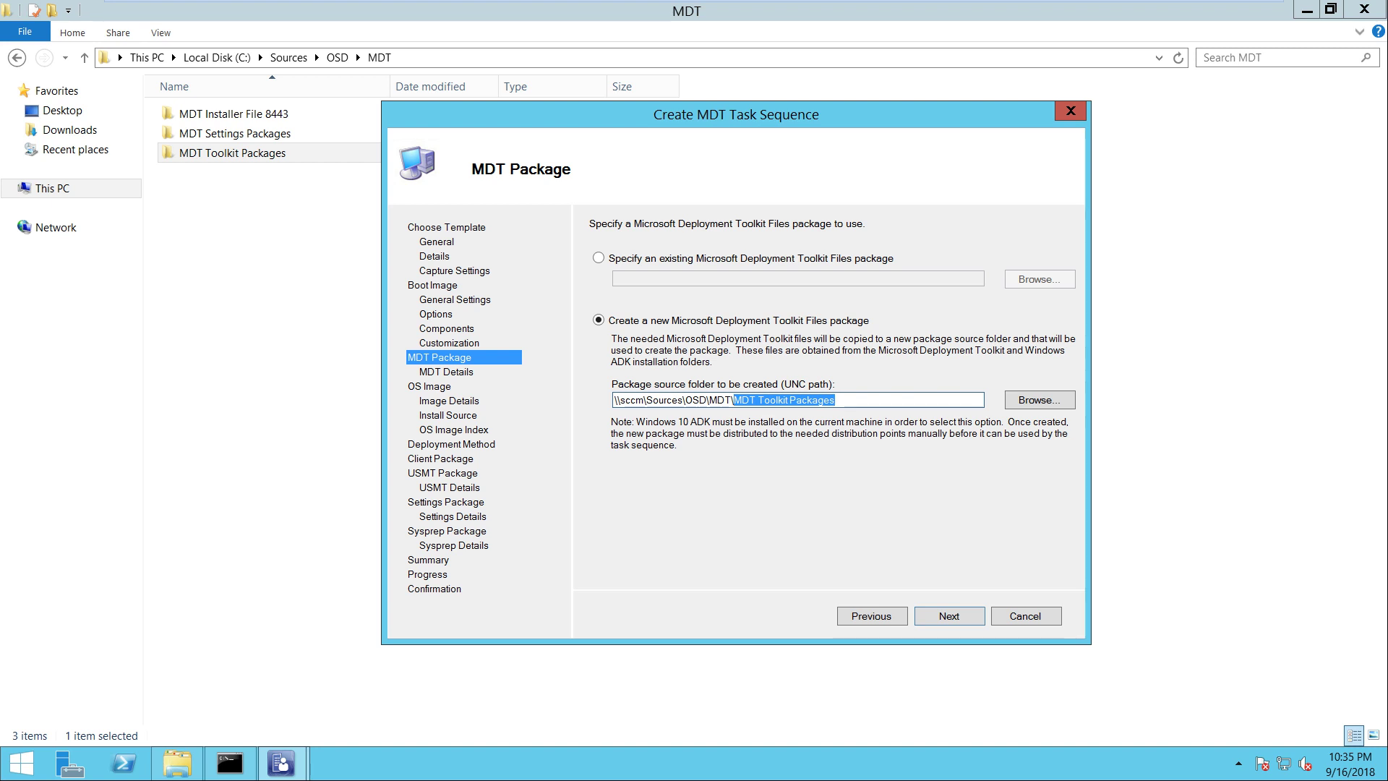
{"action": "key", "text": "shift+F10"}
{"action": "key", "text": "Down"}
{"action": "key", "text": "Down"}
{"action": "key", "text": "Return"}
{"action": "key", "text": "Return"}
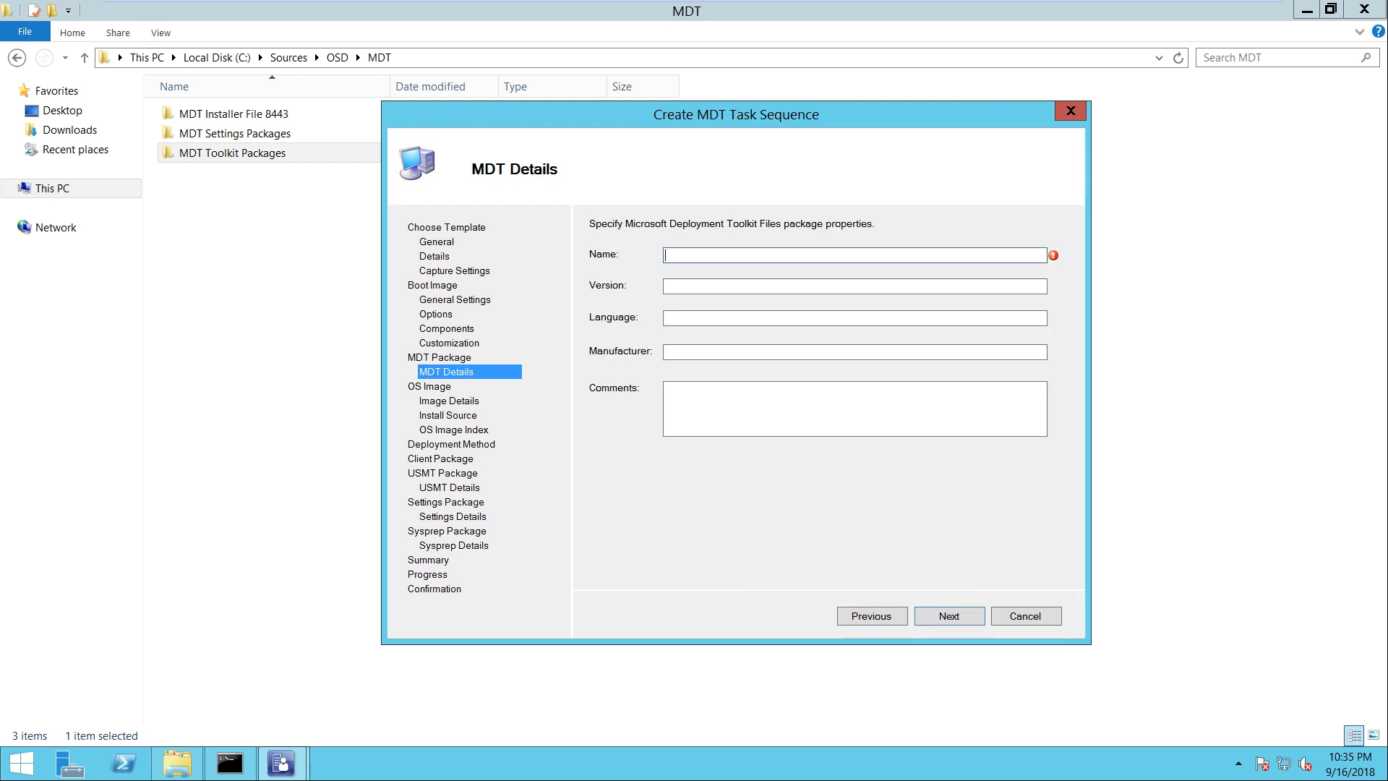
{"action": "key", "text": "ctrl+v"}
{"action": "key", "text": "Tab"}
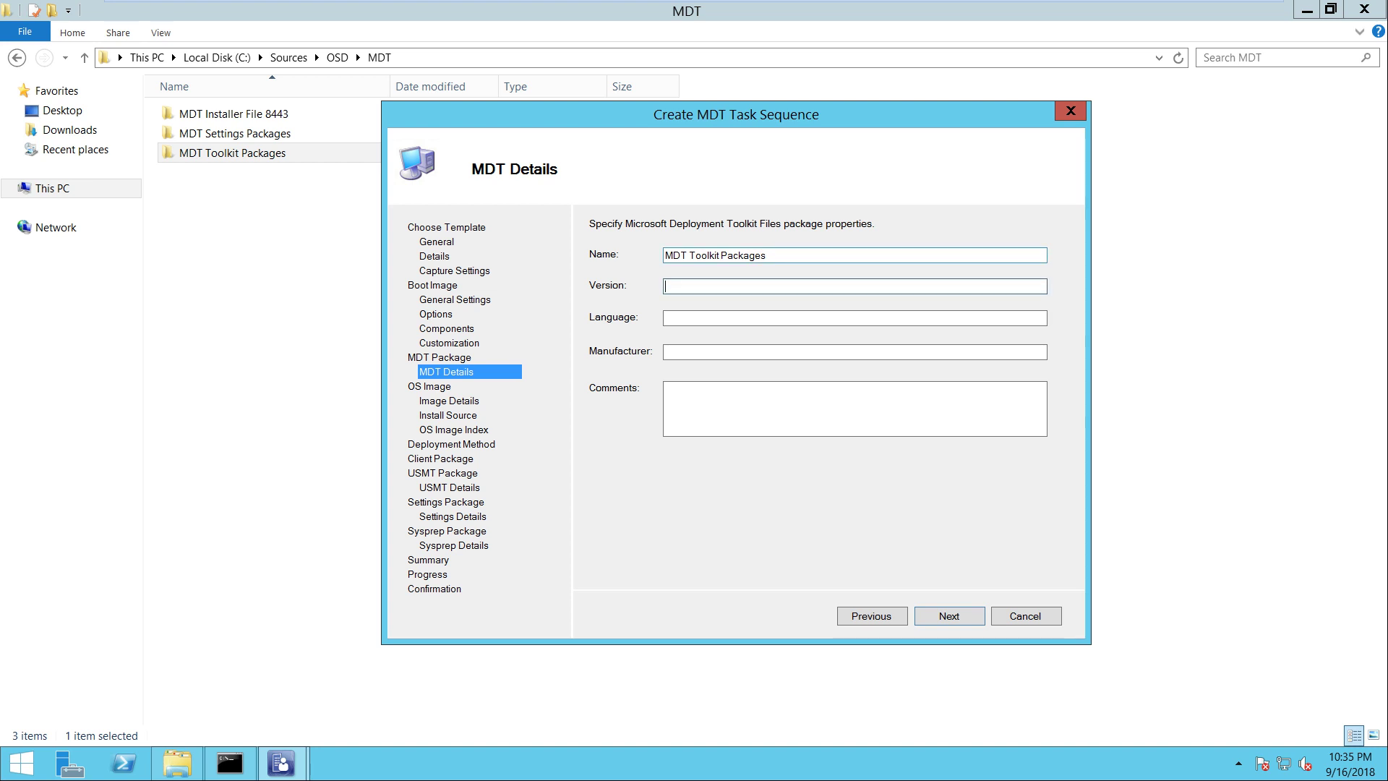
{"action": "type", "text": "1.0"}
{"action": "key", "text": "Return"}
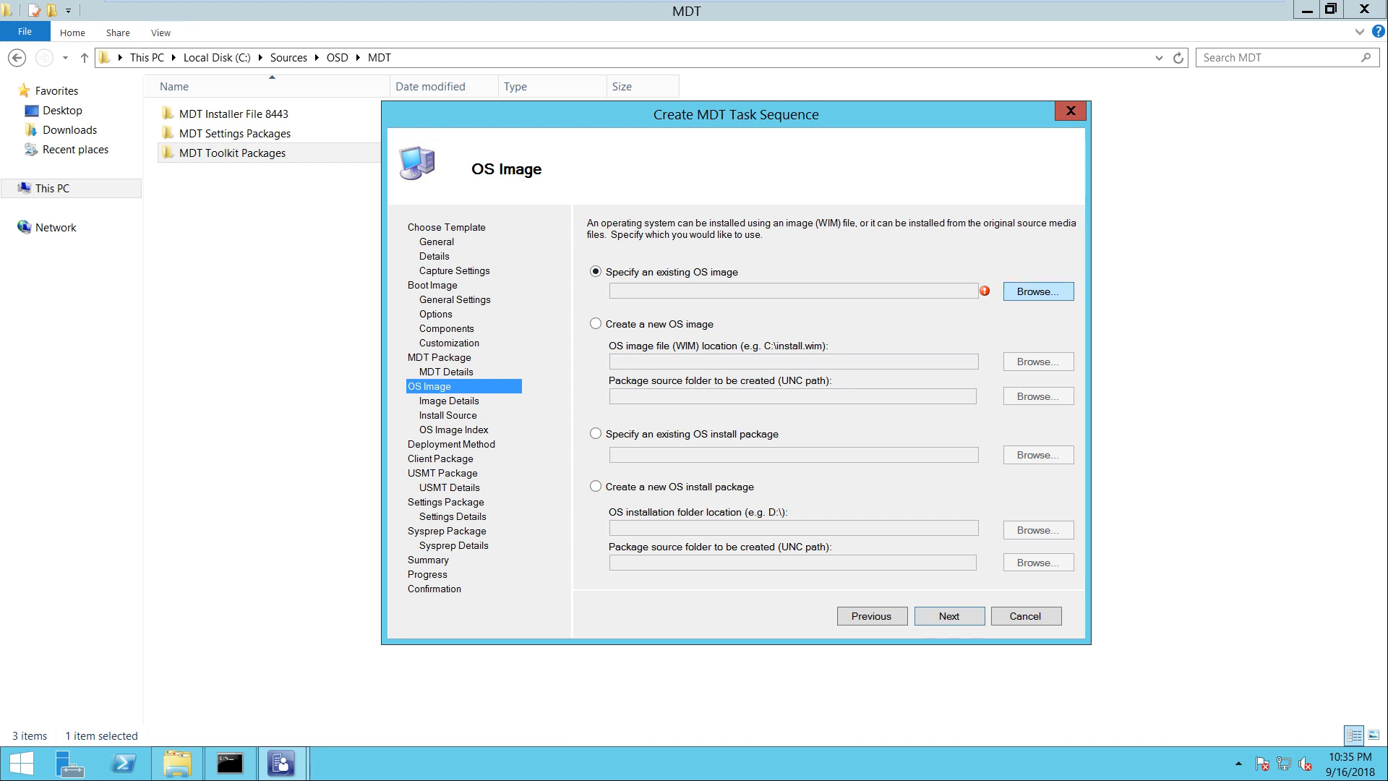
Select the existing Windows 10 Professional 1803 x64 en-US OS image package
{"action": "key", "text": "Return"}
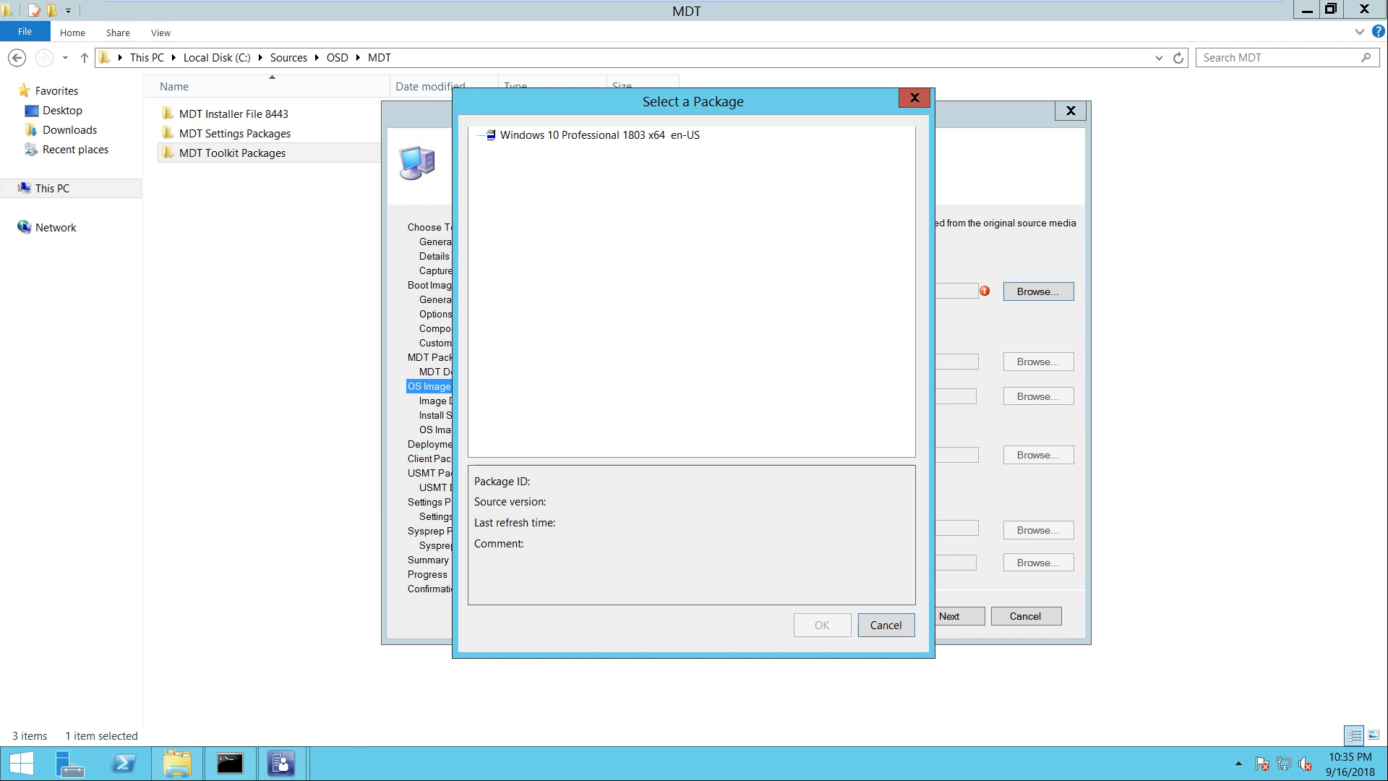
{"action": "left_click", "coordinate": [600, 135]}
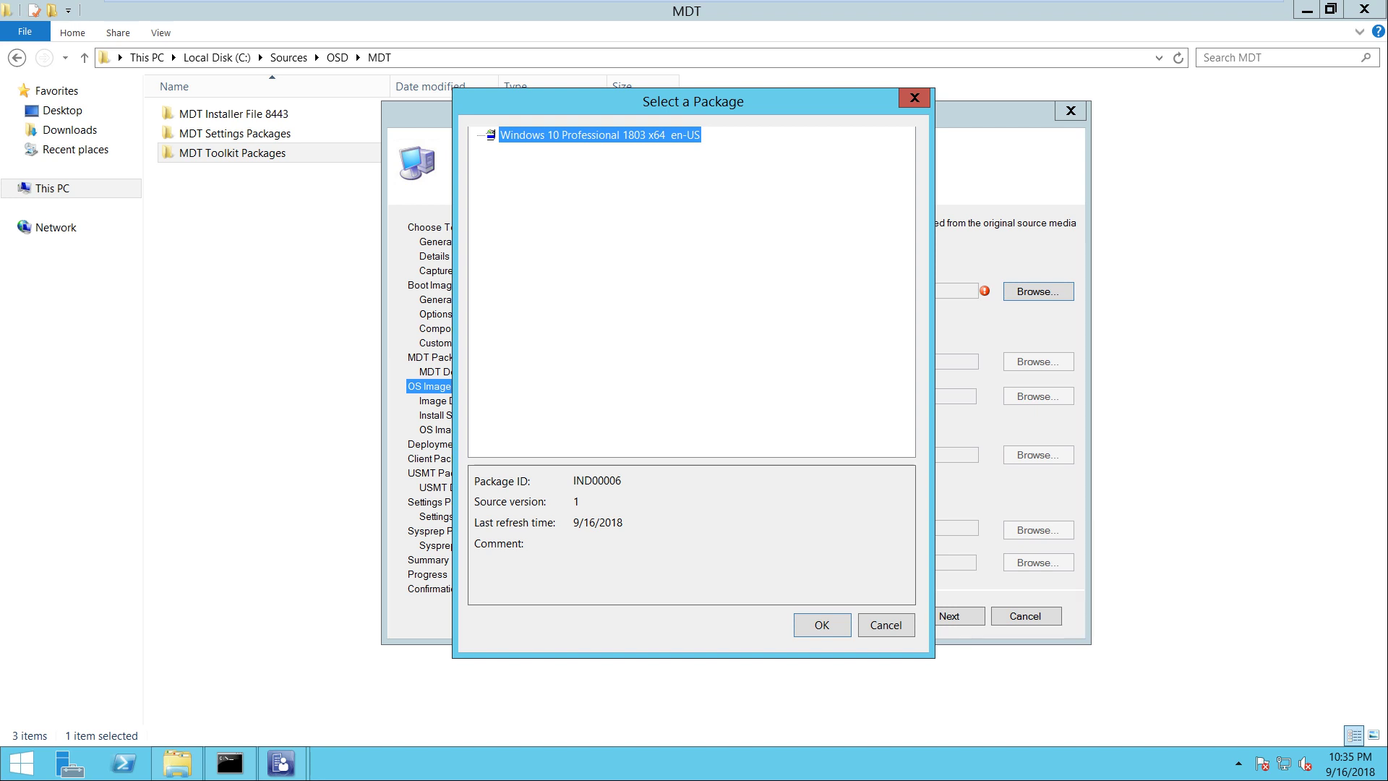
{"action": "key", "text": "Return"}
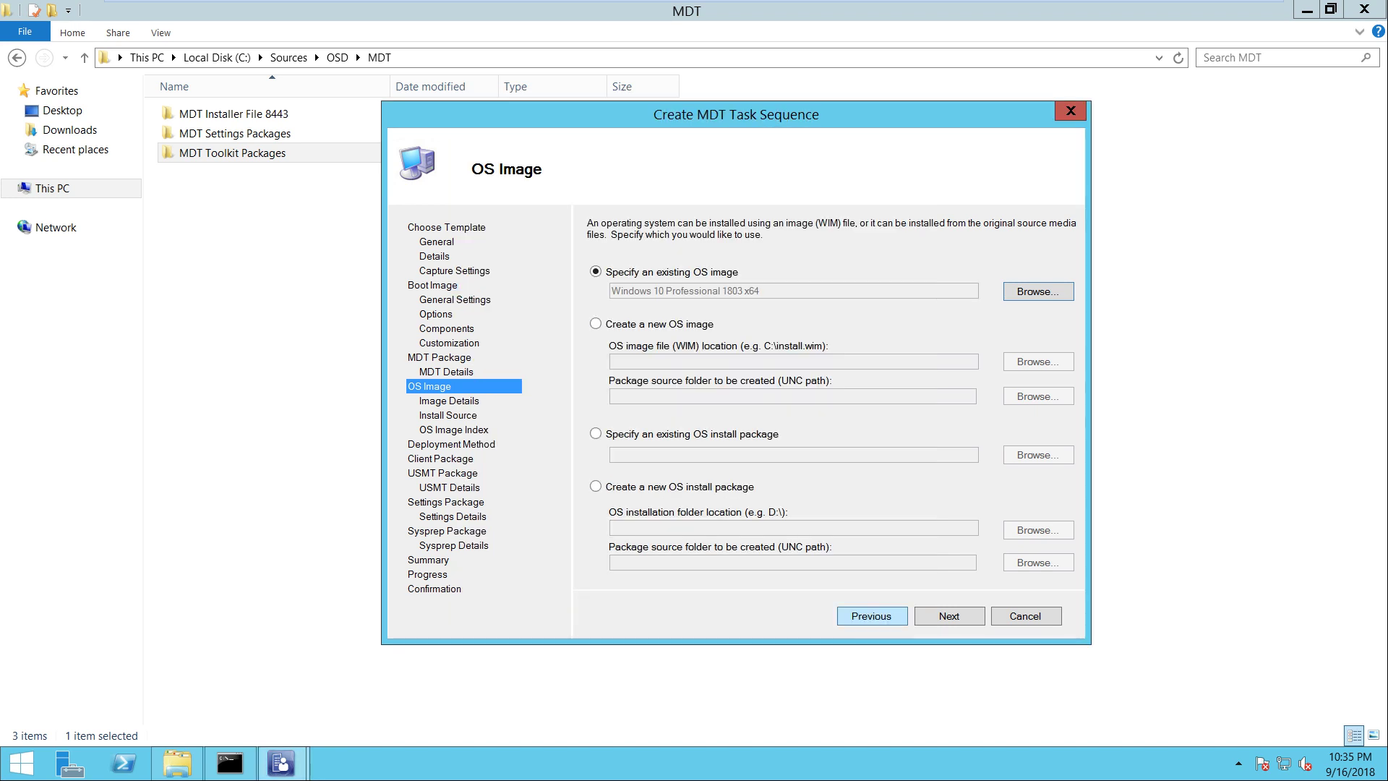
{"action": "key", "text": "Return"}
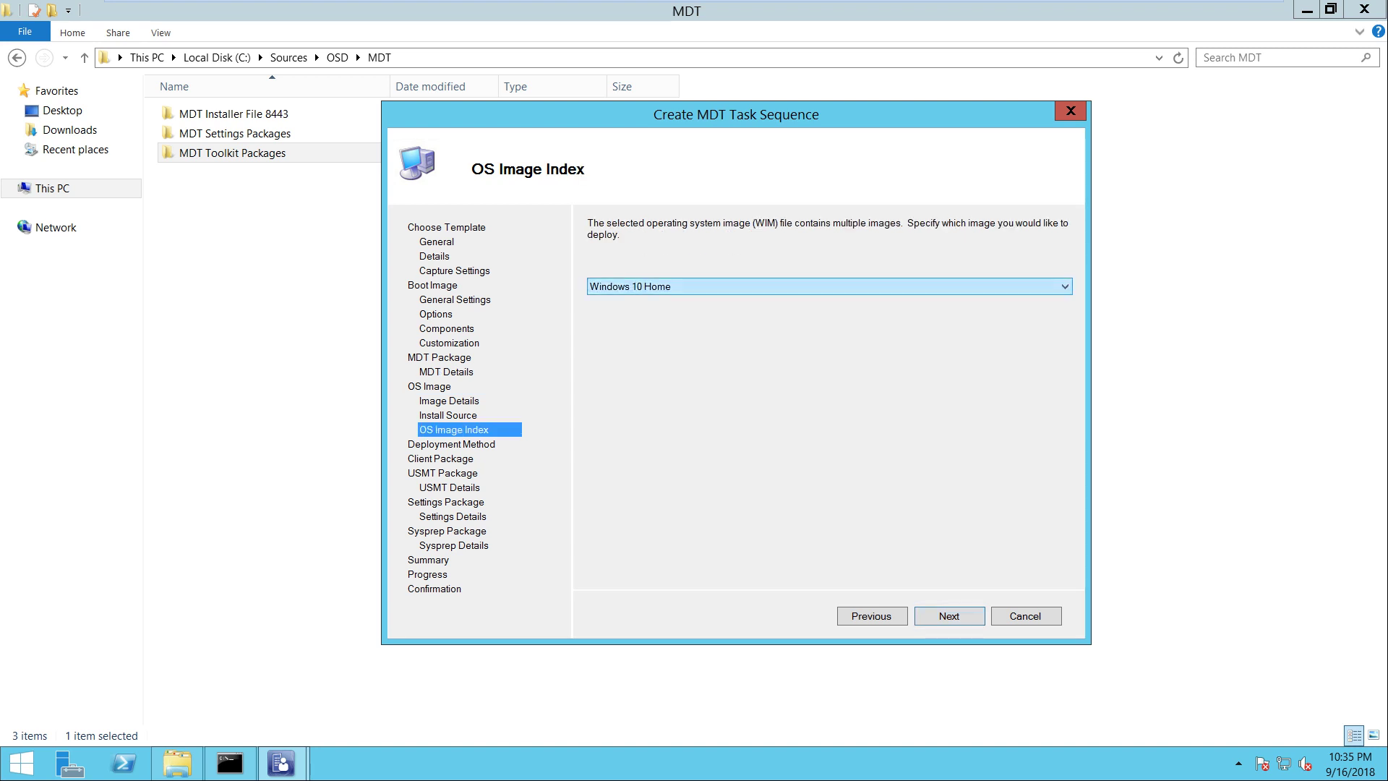
Choose the Windows 10 Pro for Workstations image index and continue to Deployment Method
{"action": "key", "text": "alt+Down"}
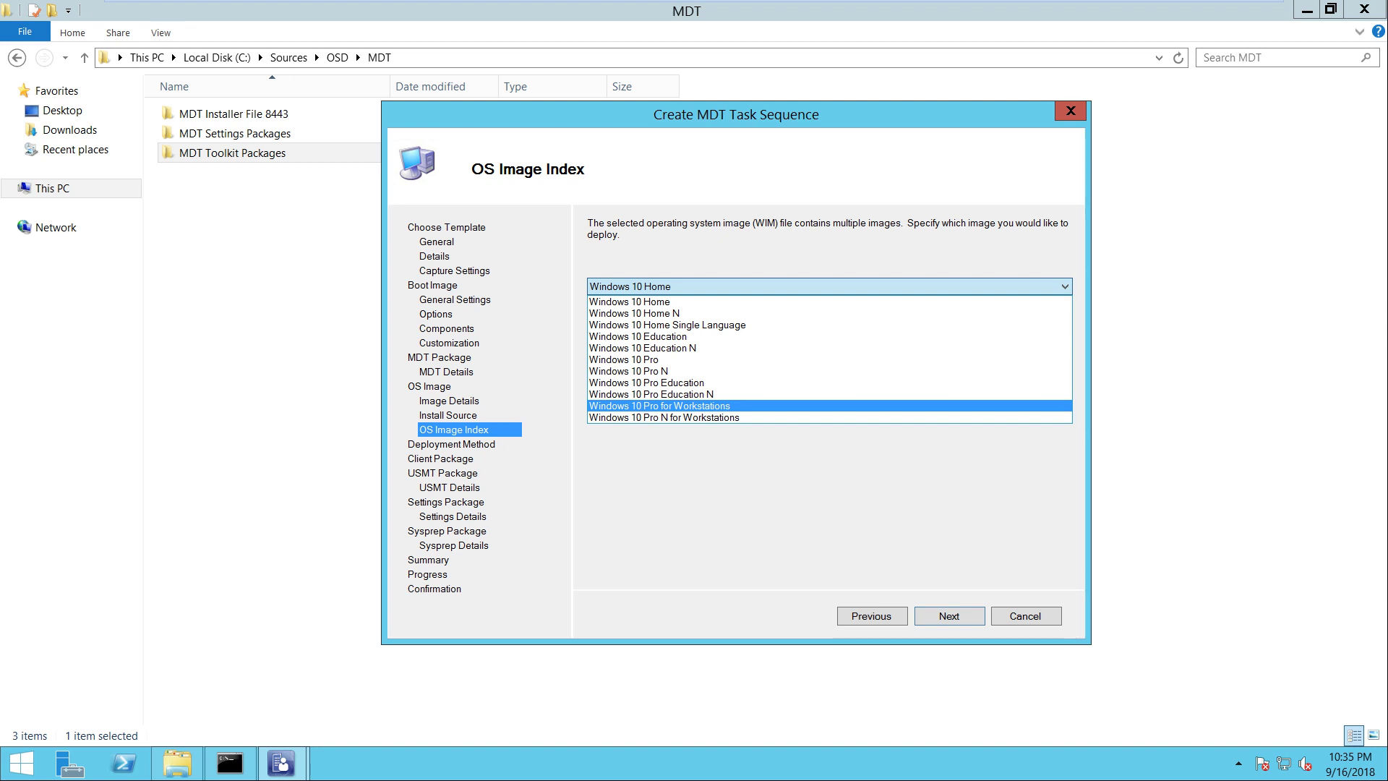
{"action": "key", "text": "Return"}
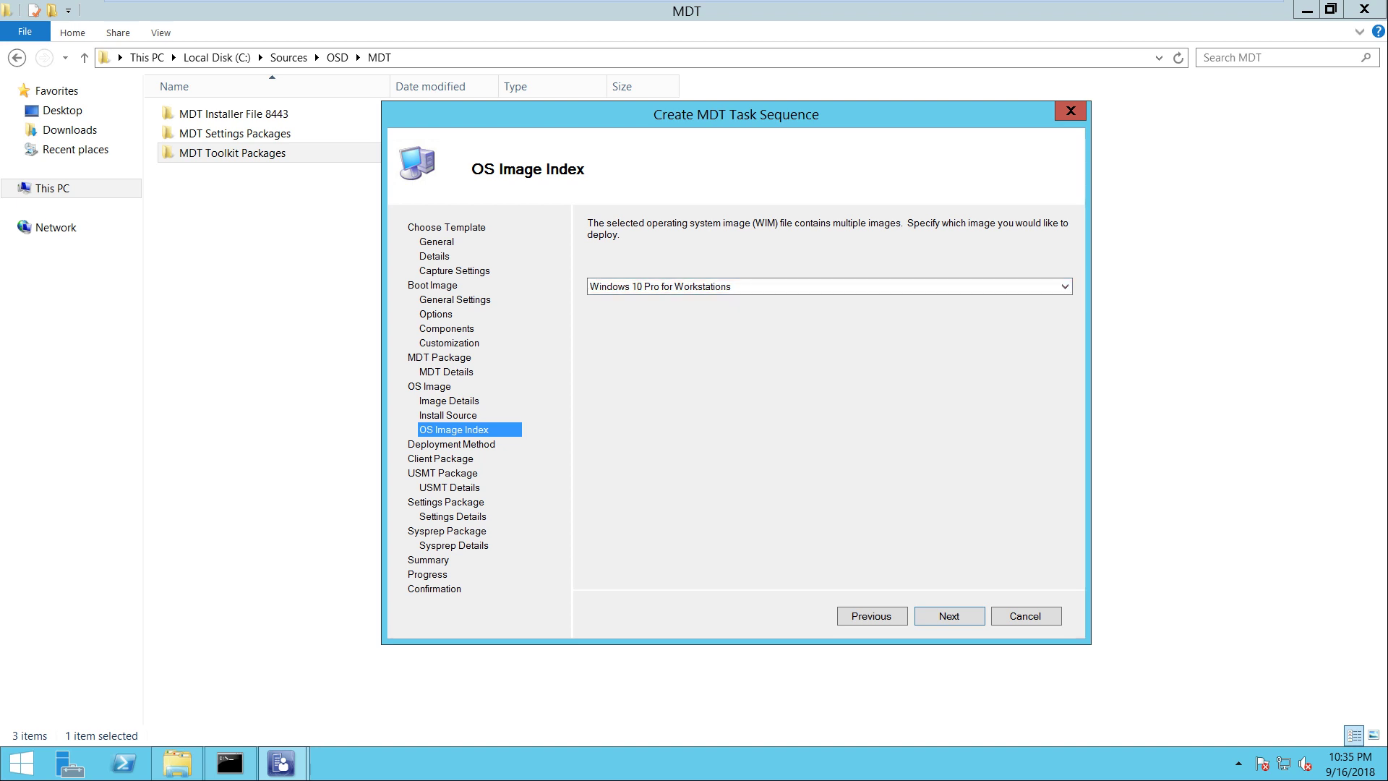
{"action": "key", "text": "Return"}
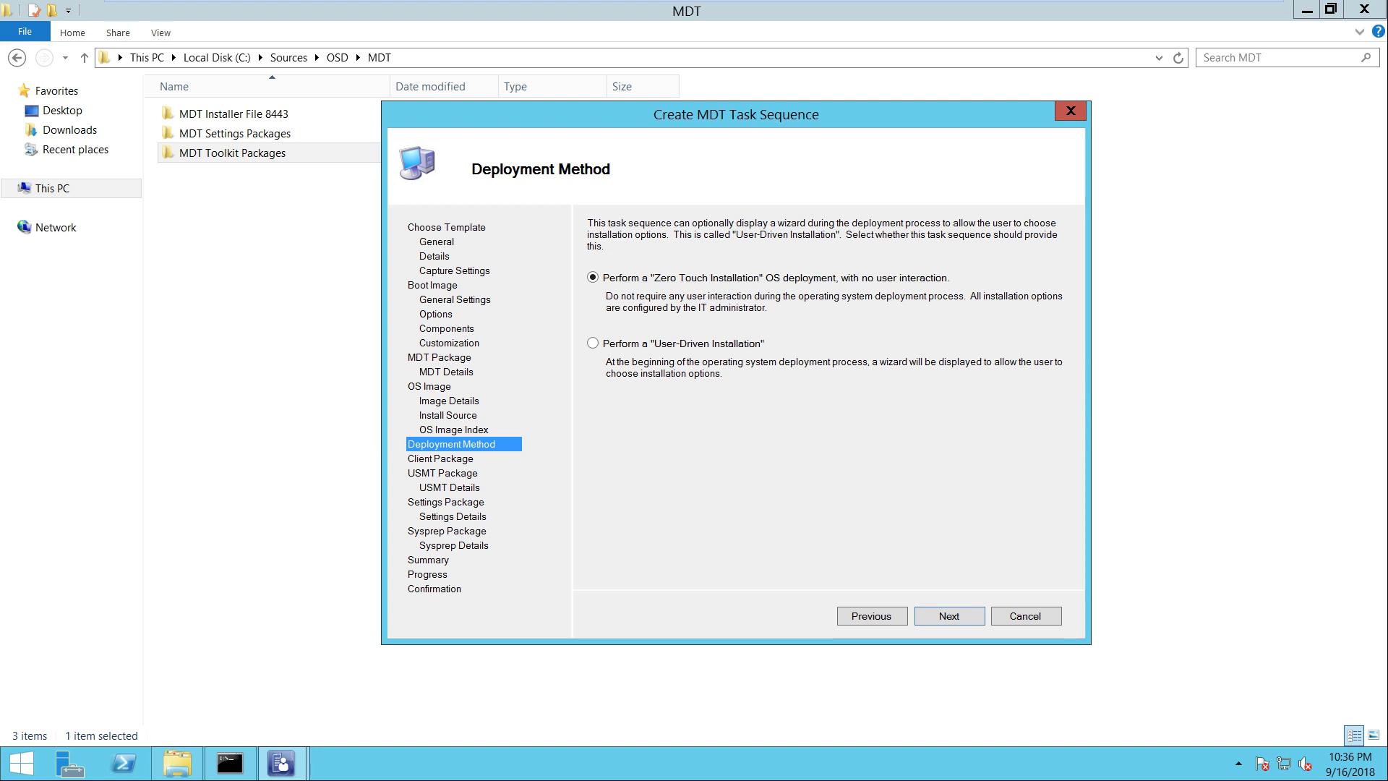
Make the task sequence a user-driven installation
{"action": "left_click", "coordinate": [593, 344]}
{"action": "key", "text": "Return"}
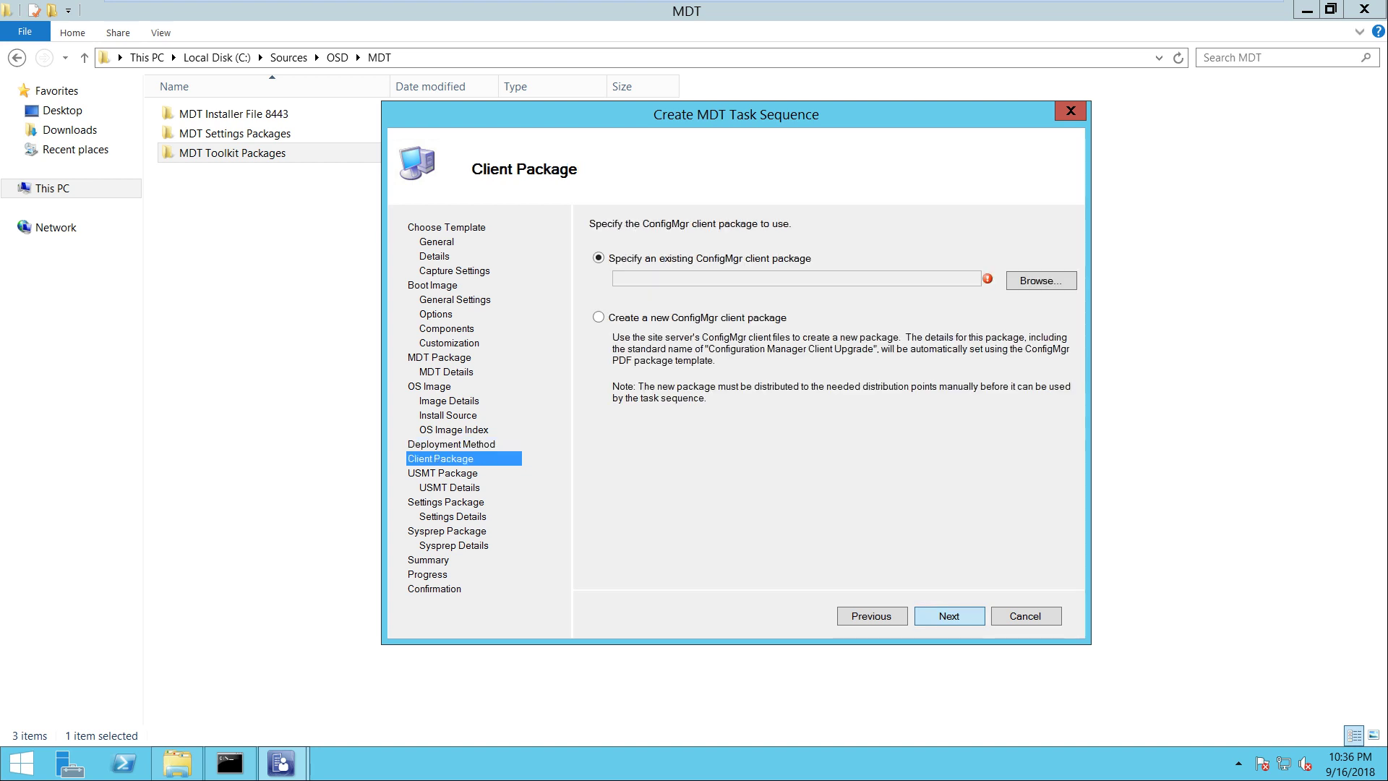
{"action": "key", "text": "Return"}
{"action": "key", "text": "Return"}
{"action": "key", "text": "Return"}
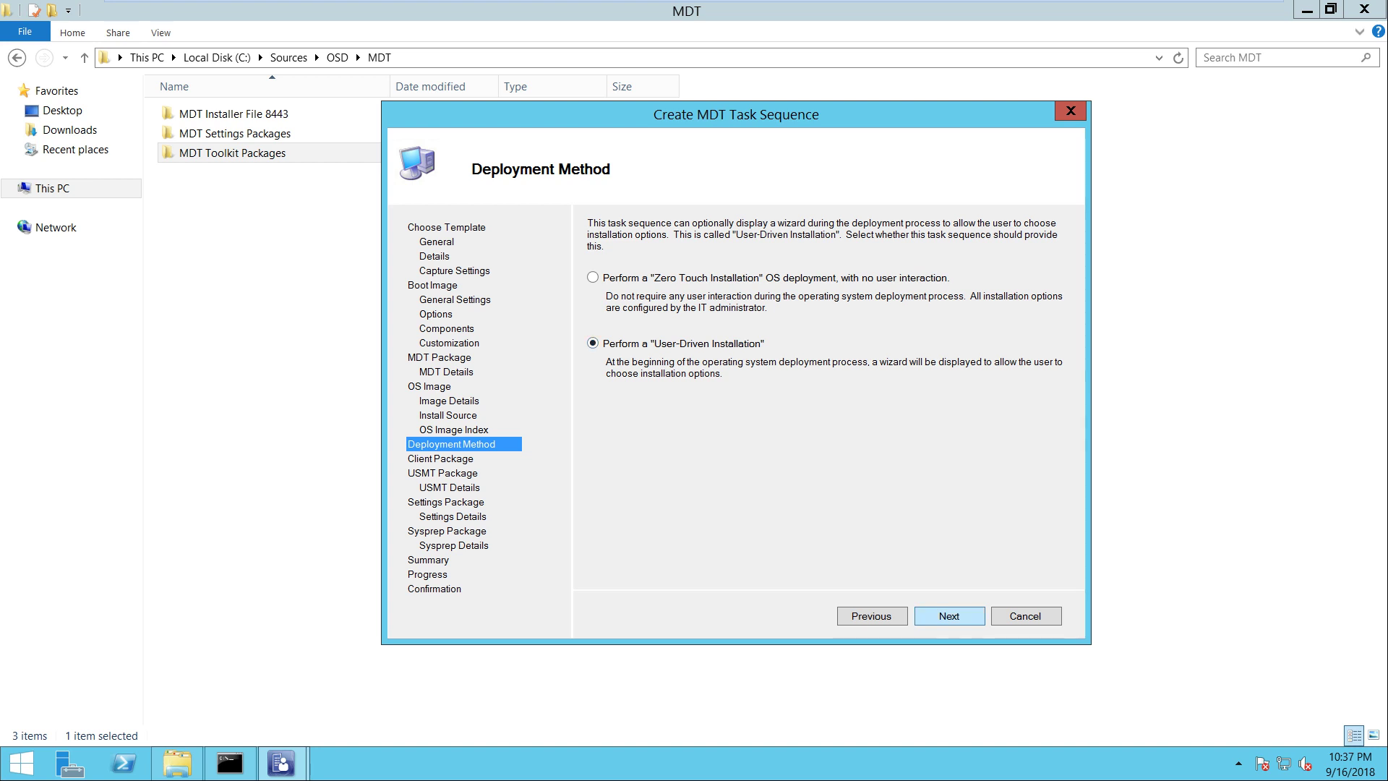
{"action": "key", "text": "Return"}
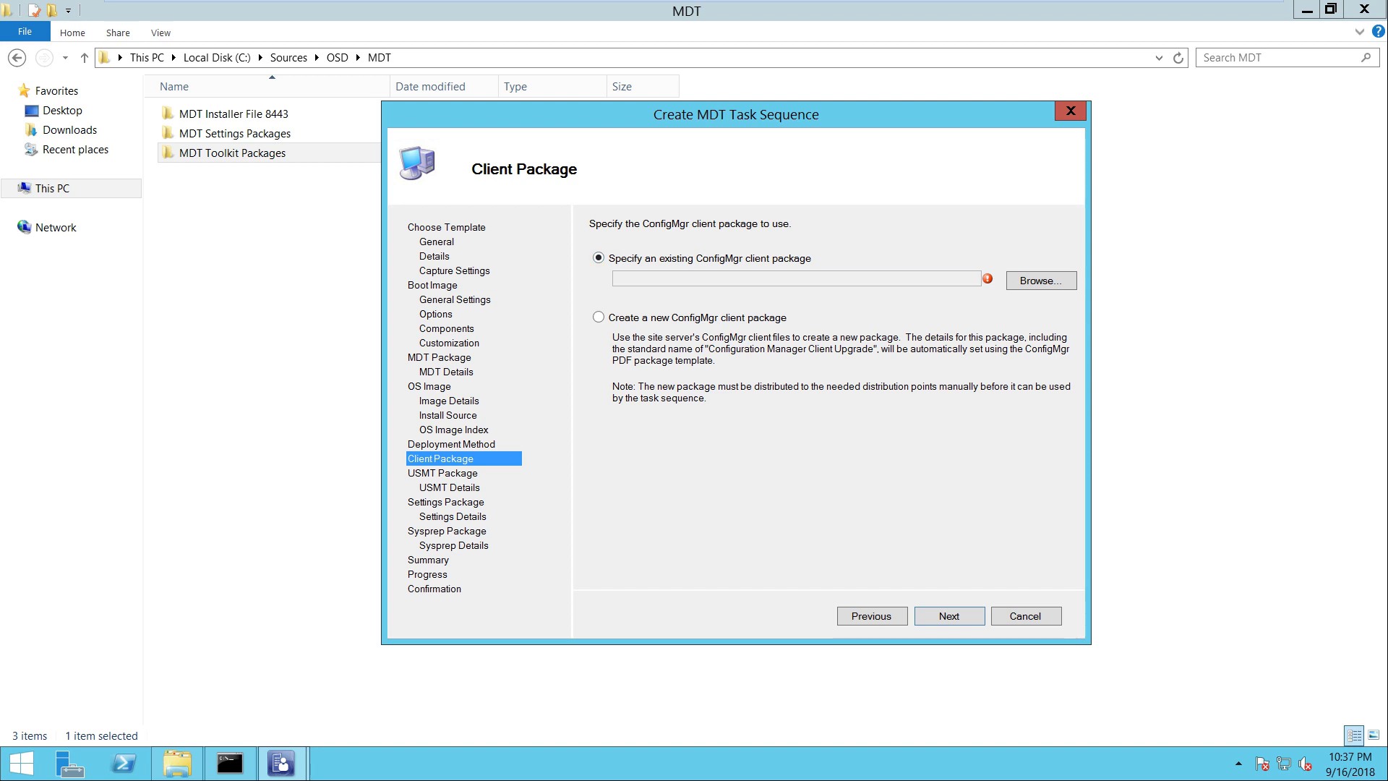
Use the existing Configuration Manager Client Package as the client package
{"action": "key", "text": "Return"}
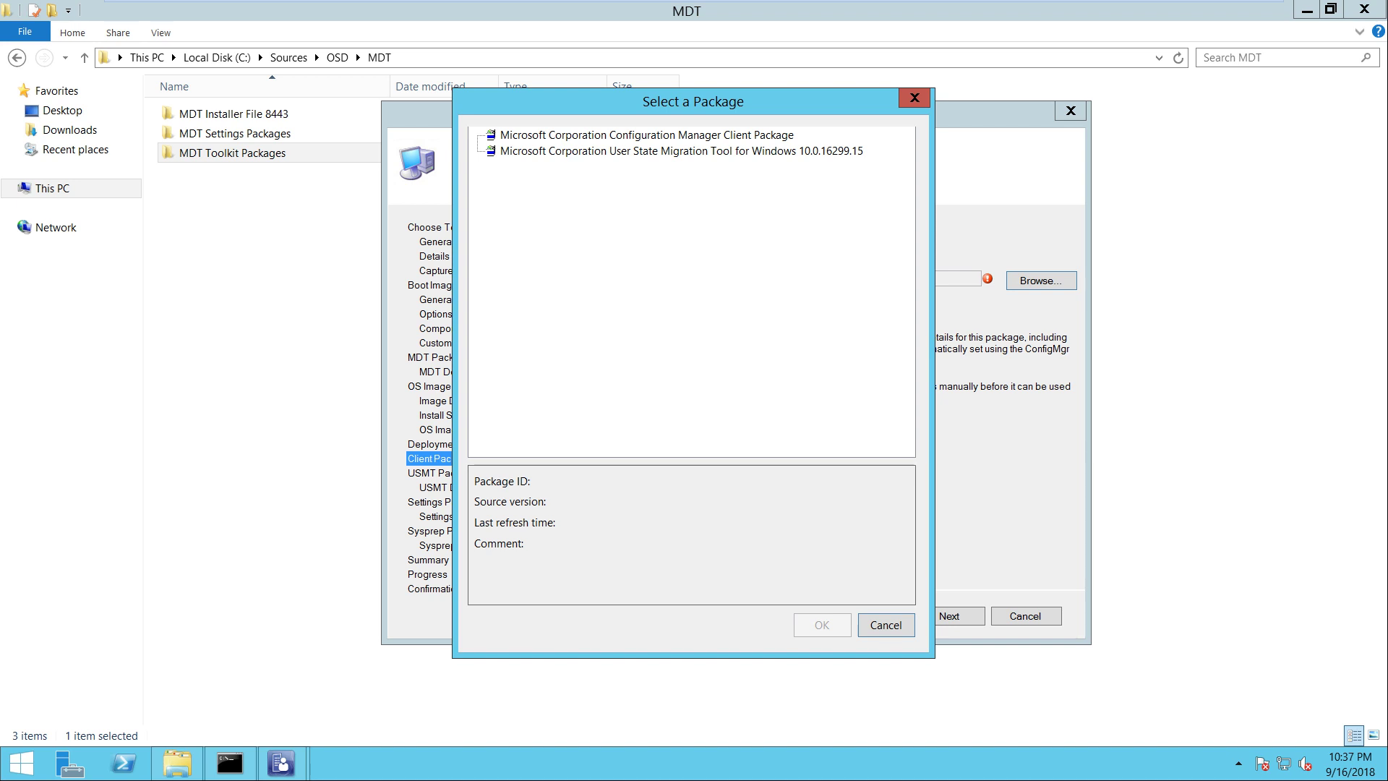
{"action": "left_click", "coordinate": [647, 134]}
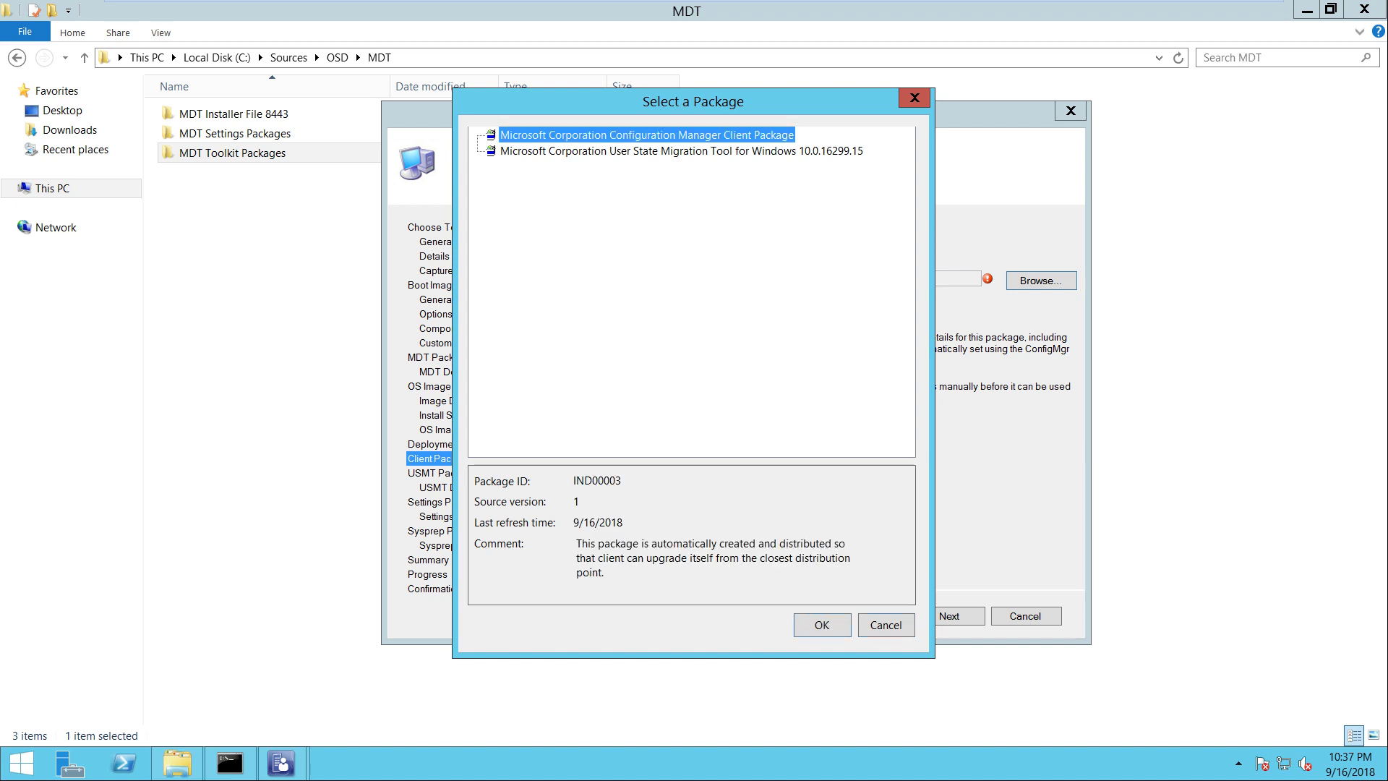
{"action": "key", "text": "Return"}
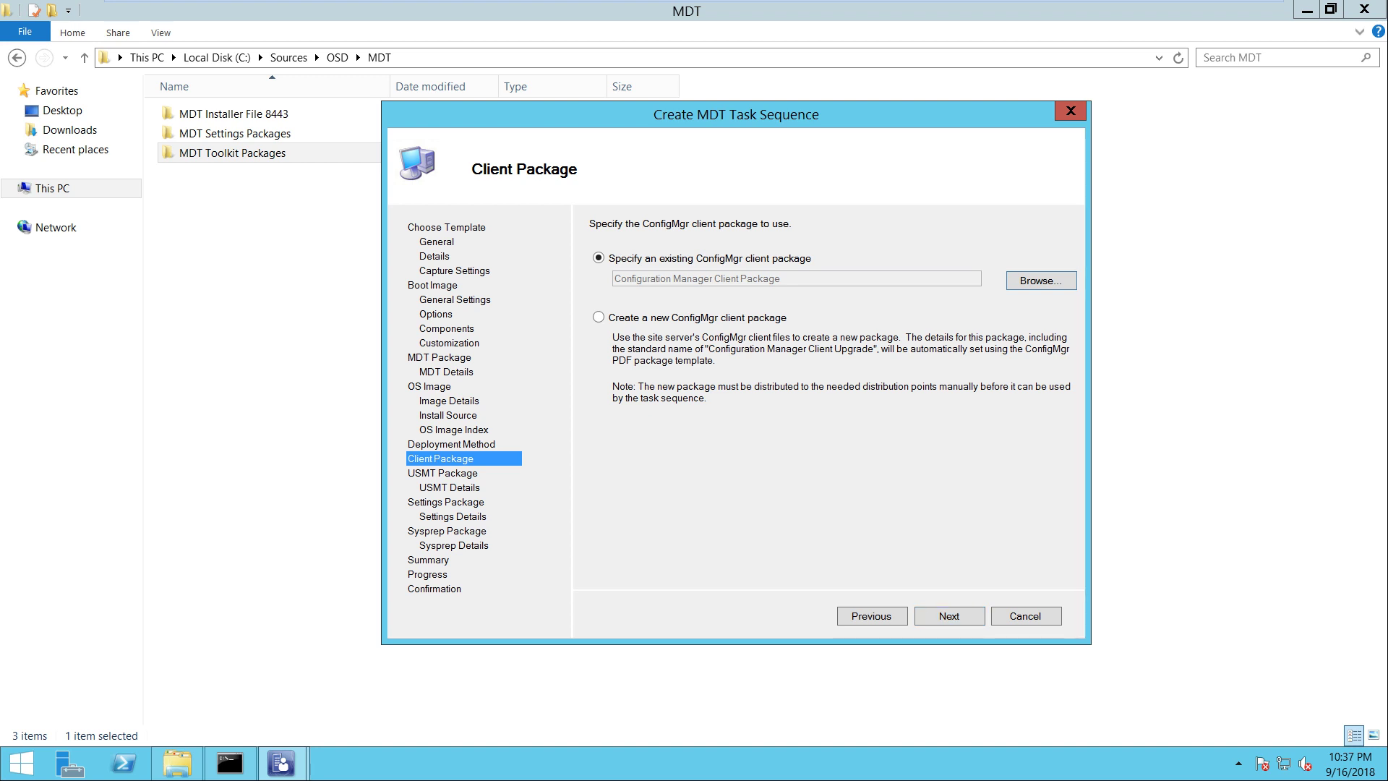
{"action": "key", "text": "Return"}
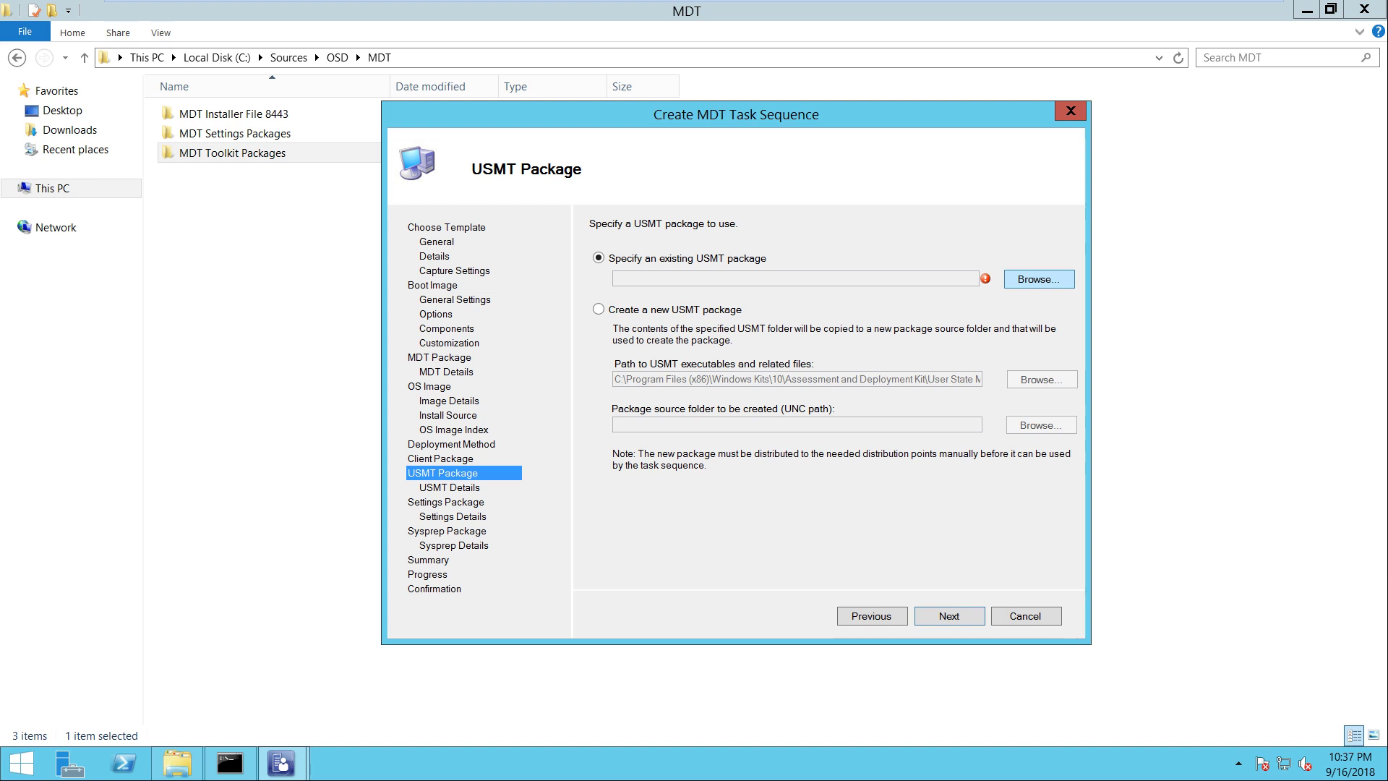
Use the existing User State Migration Tool for Windows package as the USMT package
{"action": "left_click", "coordinate": [1038, 279]}
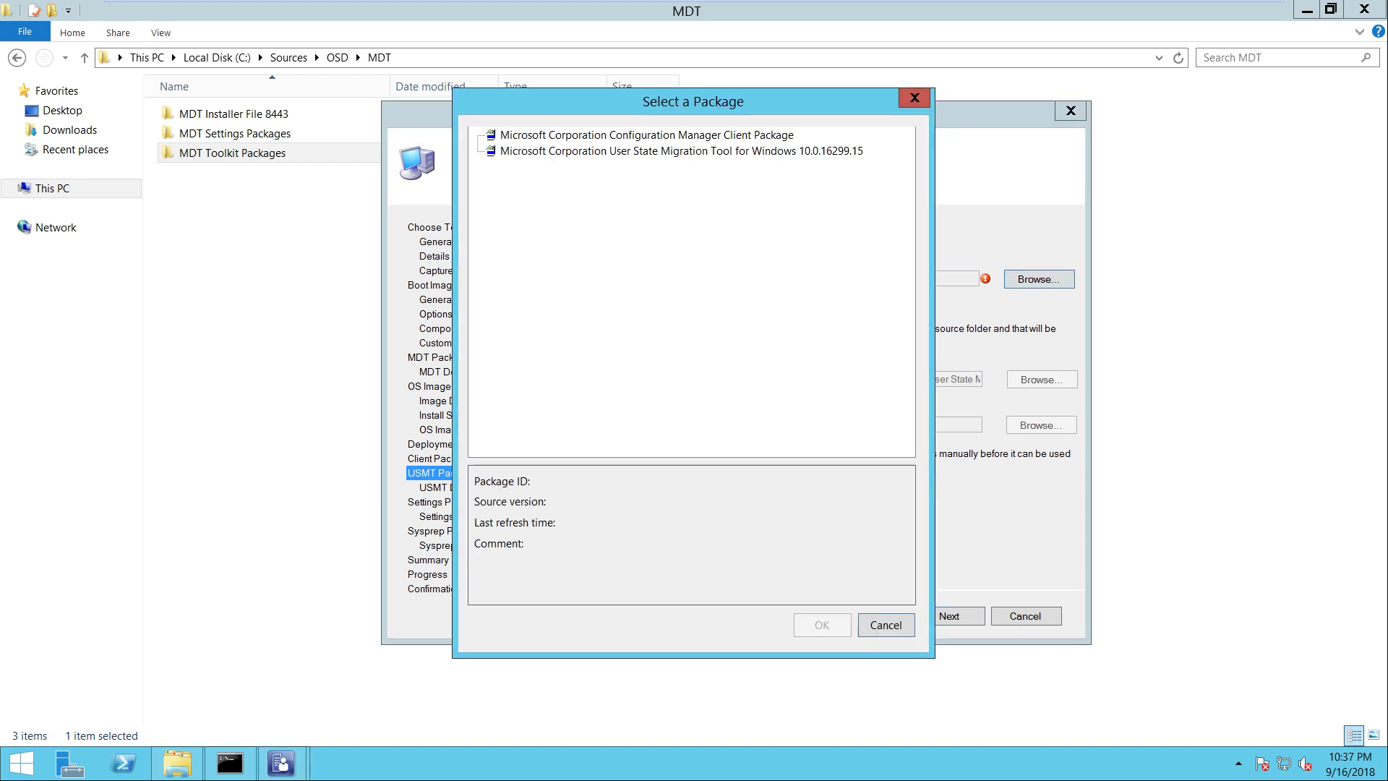
{"action": "left_click", "coordinate": [681, 151]}
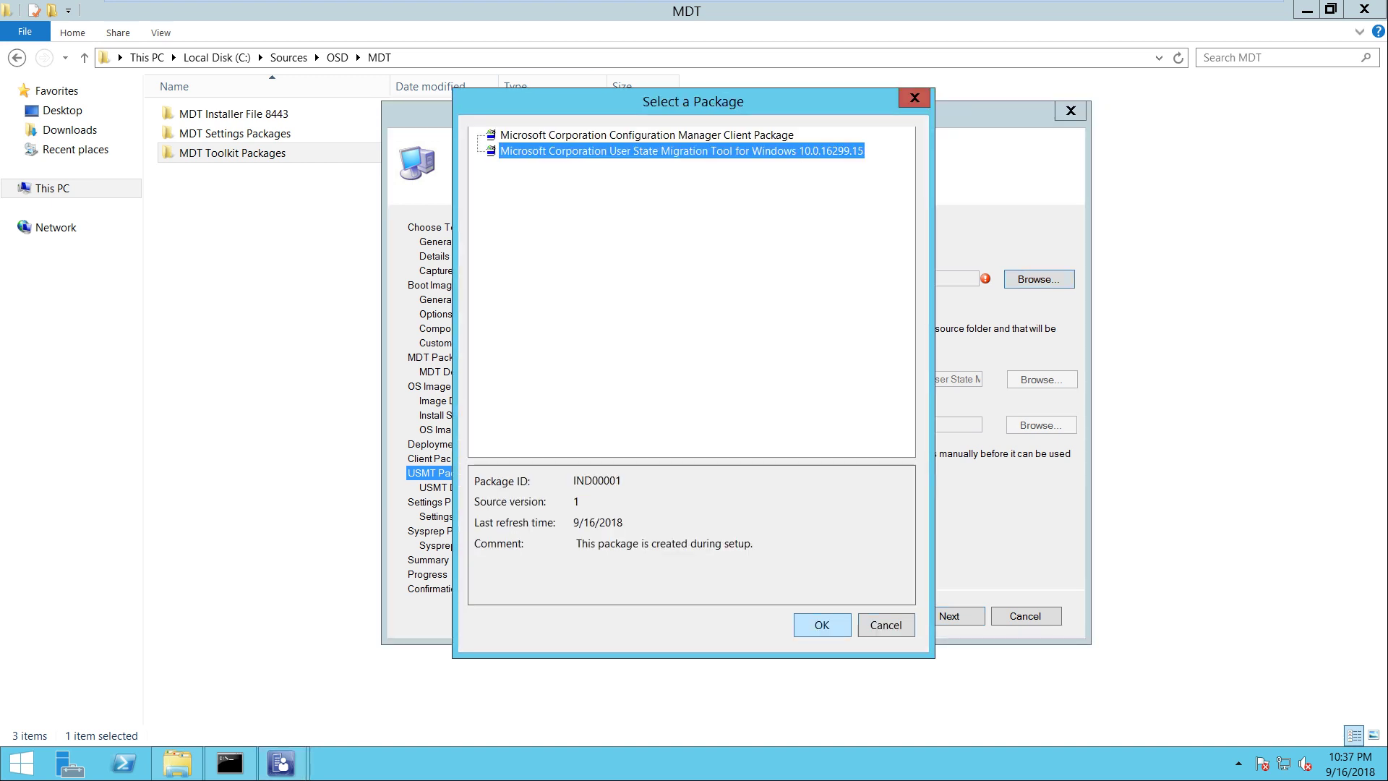
{"action": "key", "text": "Return"}
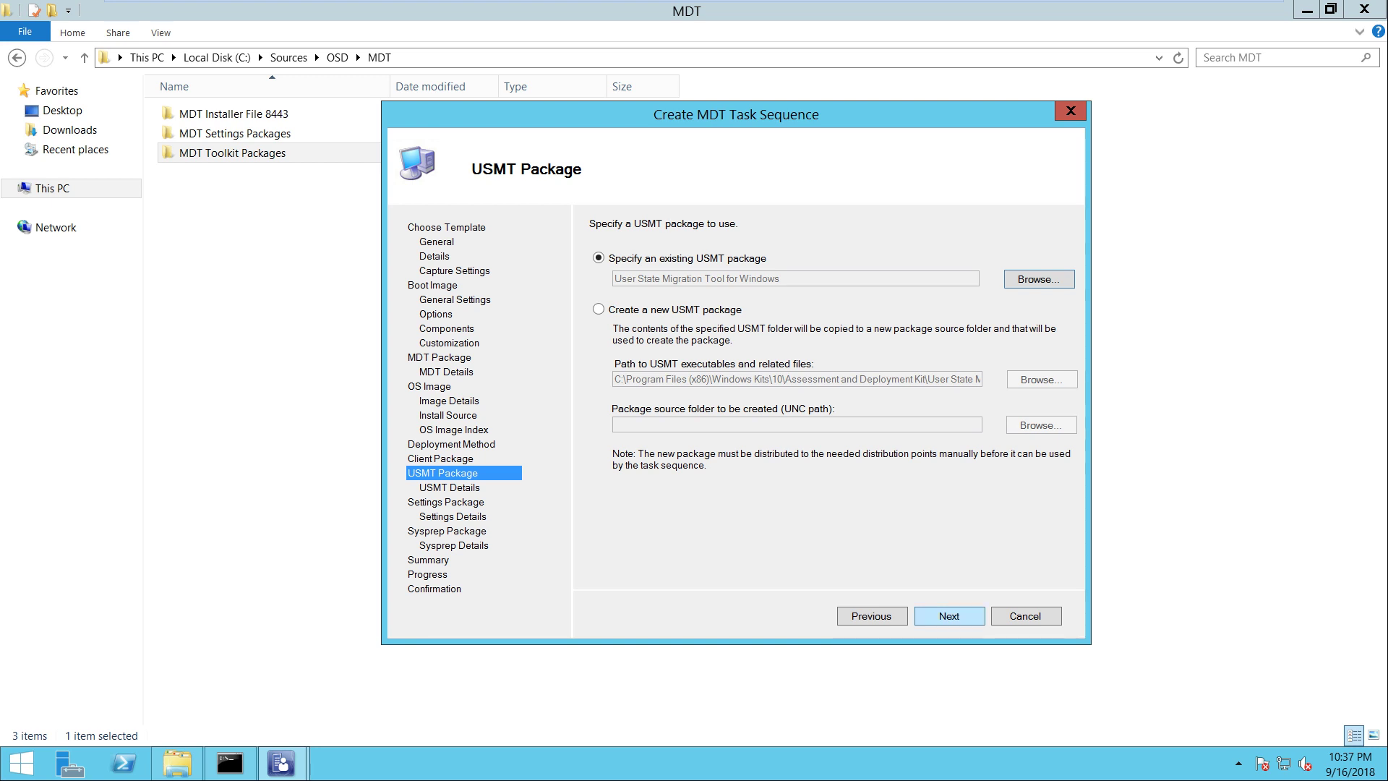
{"action": "key", "text": "Return"}
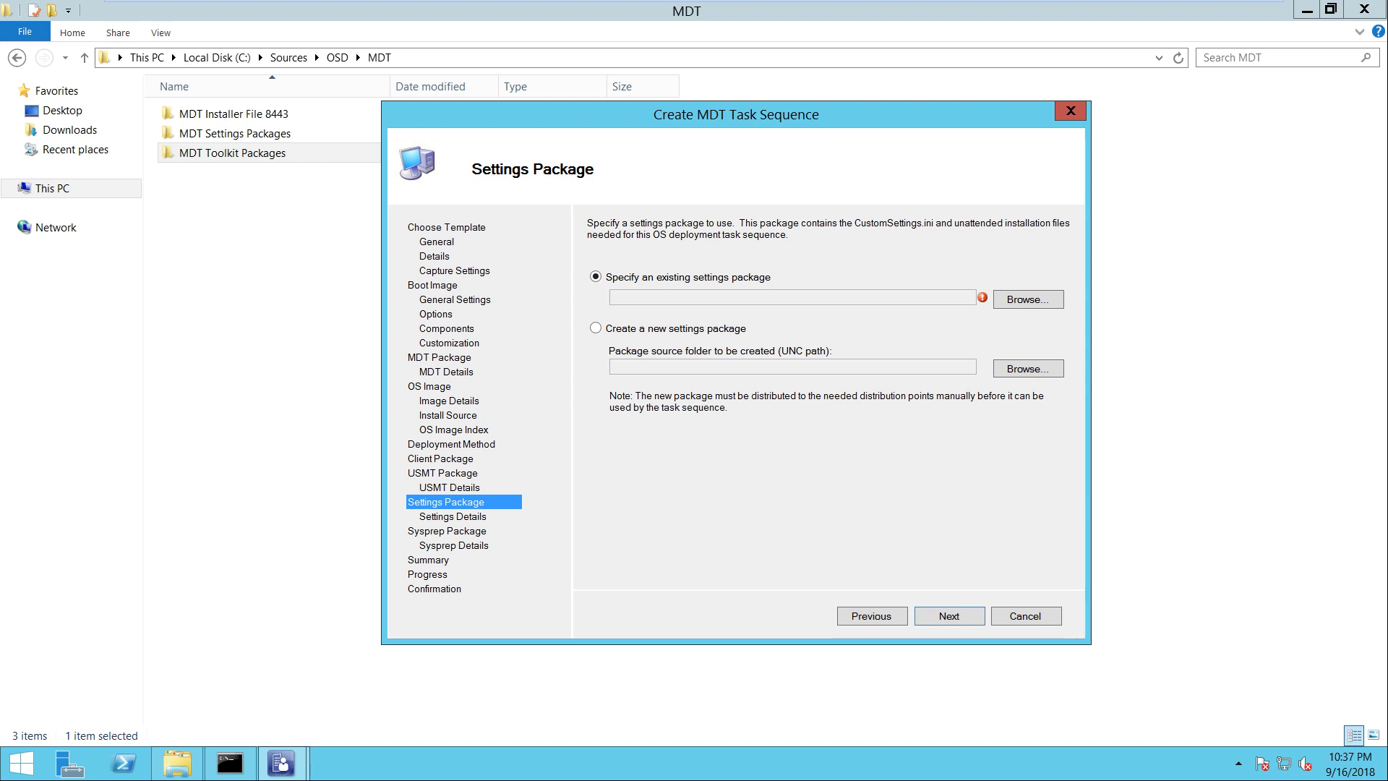
Create a new settings package sourced from \\sccm\Sources\OSD\MDT\MDT Settings Packages
{"action": "left_click", "coordinate": [594, 327]}
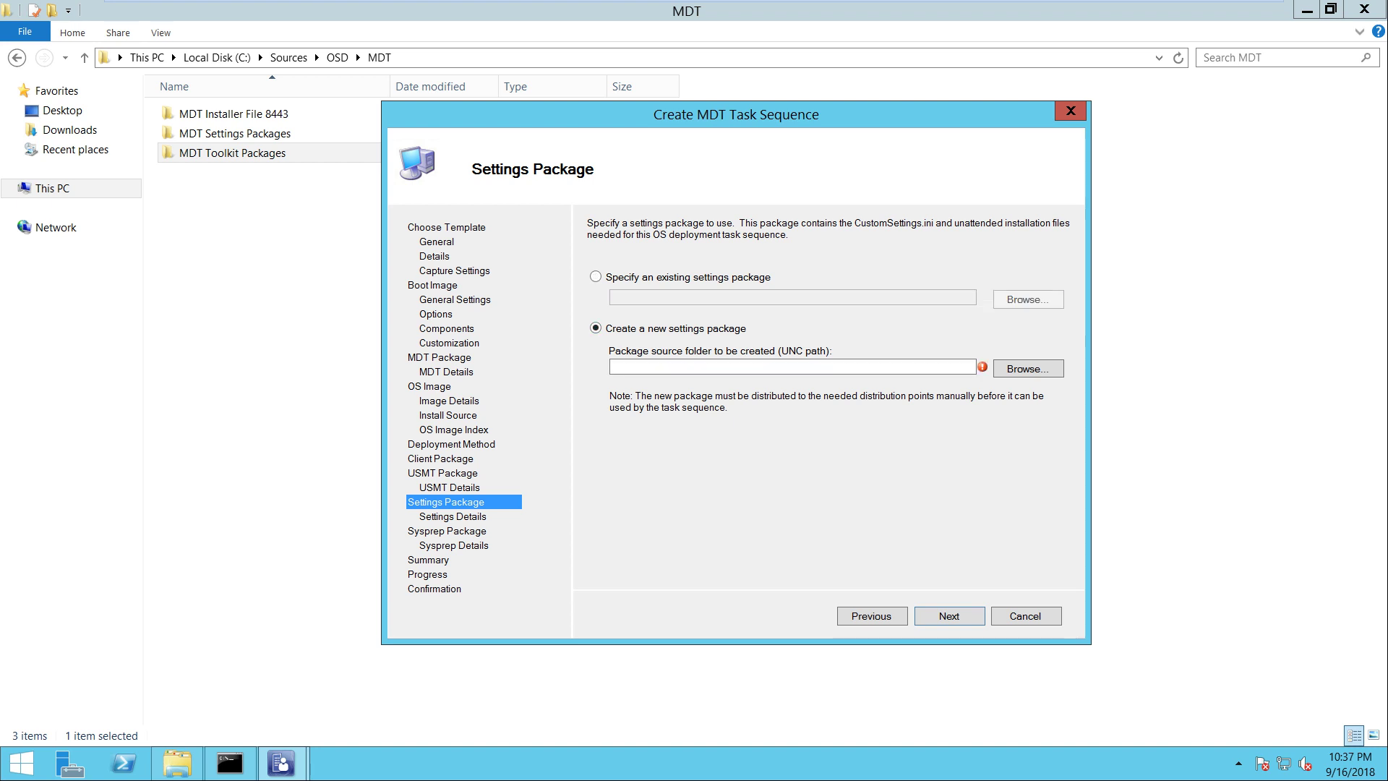
{"action": "left_click", "coordinate": [1027, 368]}
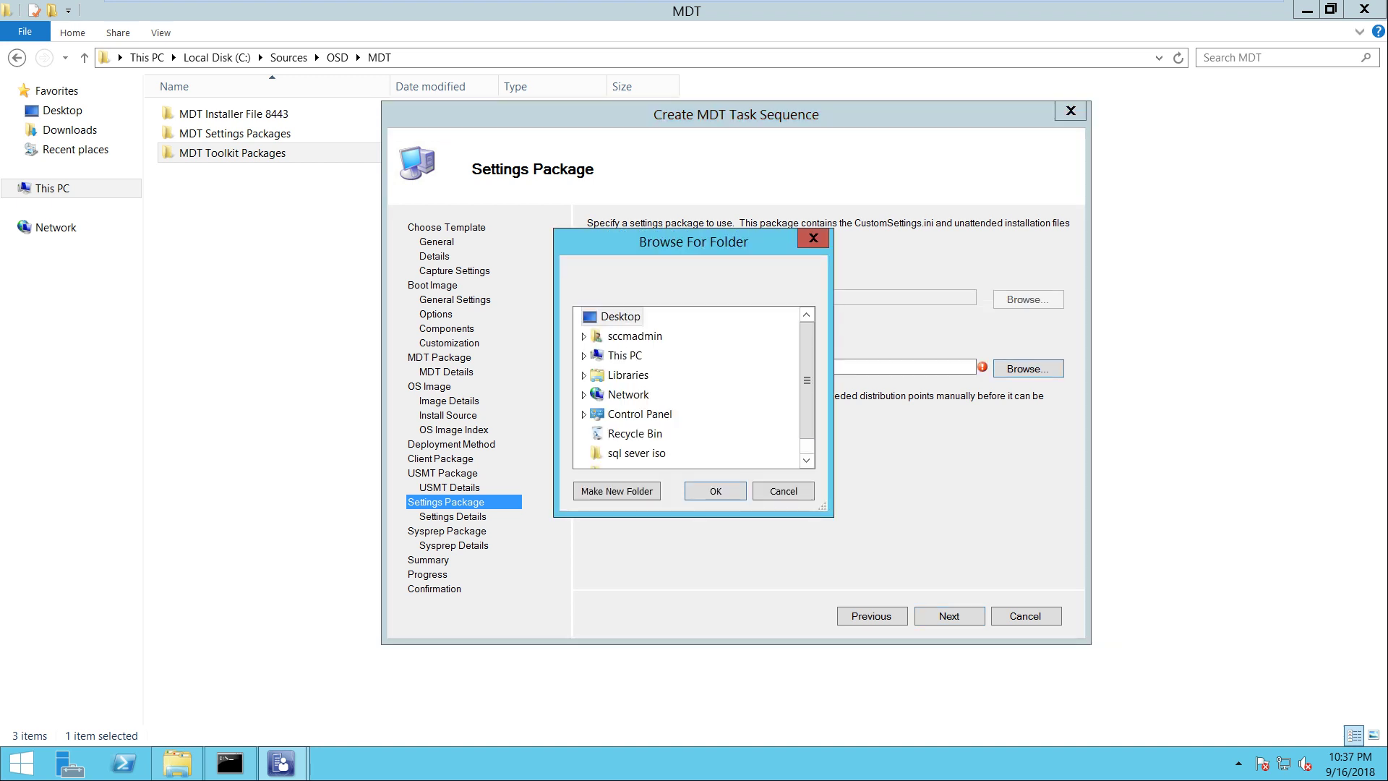
{"action": "left_click", "coordinate": [780, 489]}
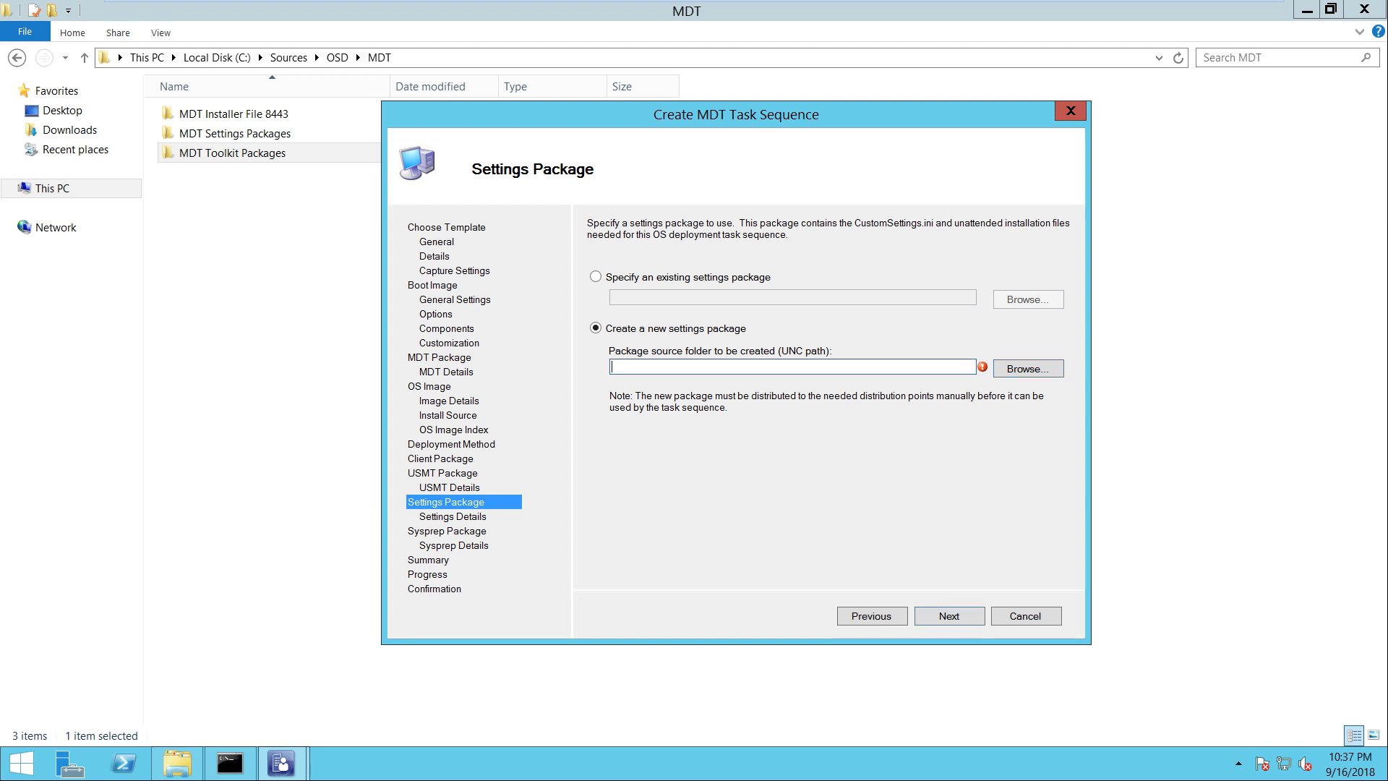
{"action": "type", "text": "\\\\"}
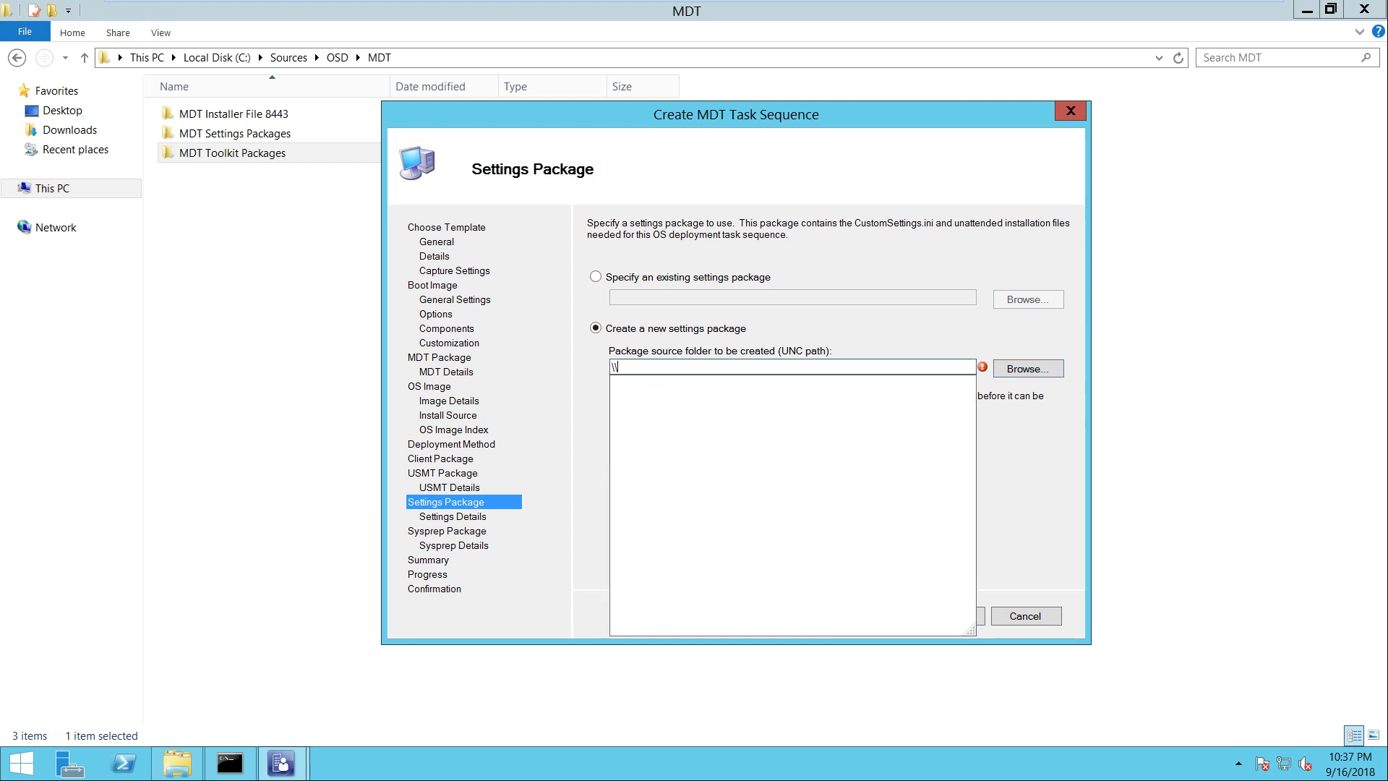
{"action": "type", "text": "sccm\\sour"}
{"action": "key", "text": "Down"}
{"action": "type", "text": "\\"}
{"action": "key", "text": "Down"}
{"action": "type", "text": "\\"}
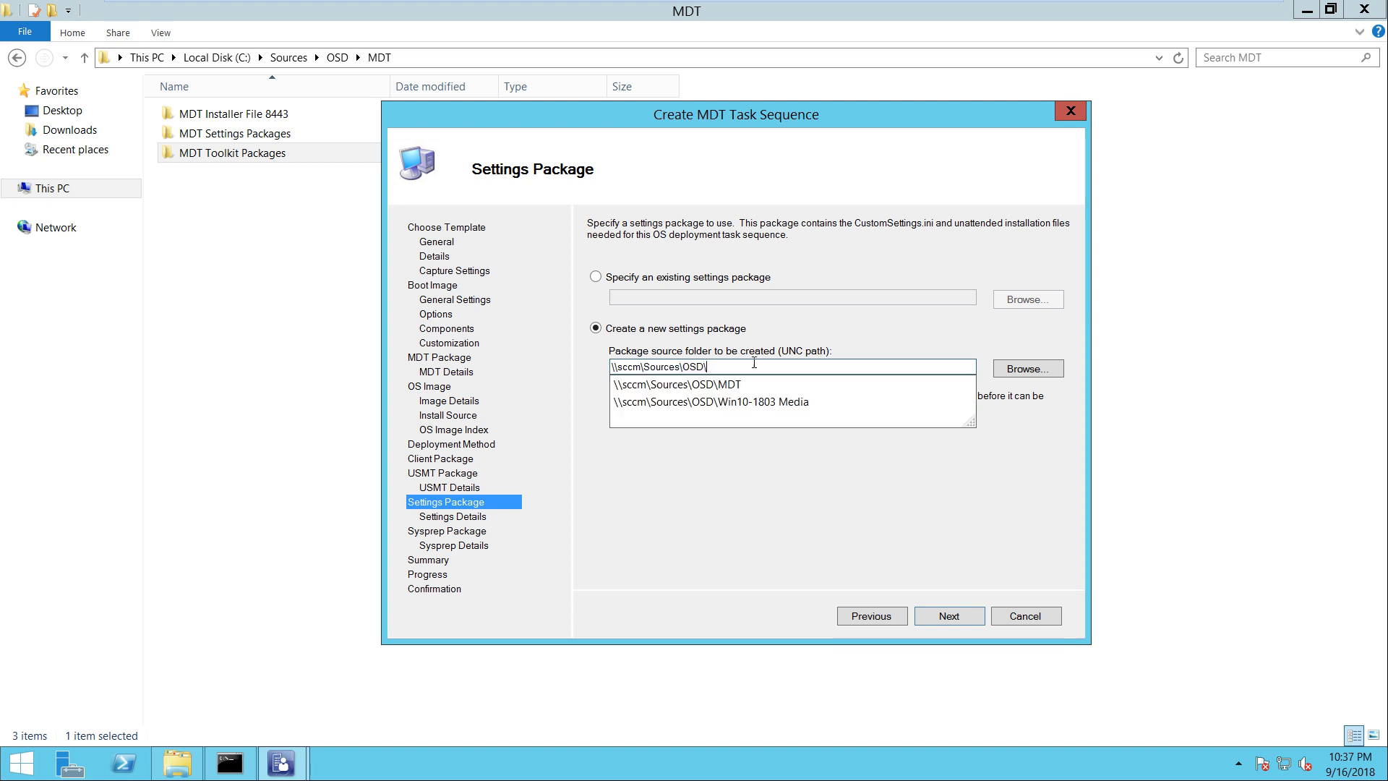
{"action": "key", "text": "Down"}
{"action": "type", "text": "\\"}
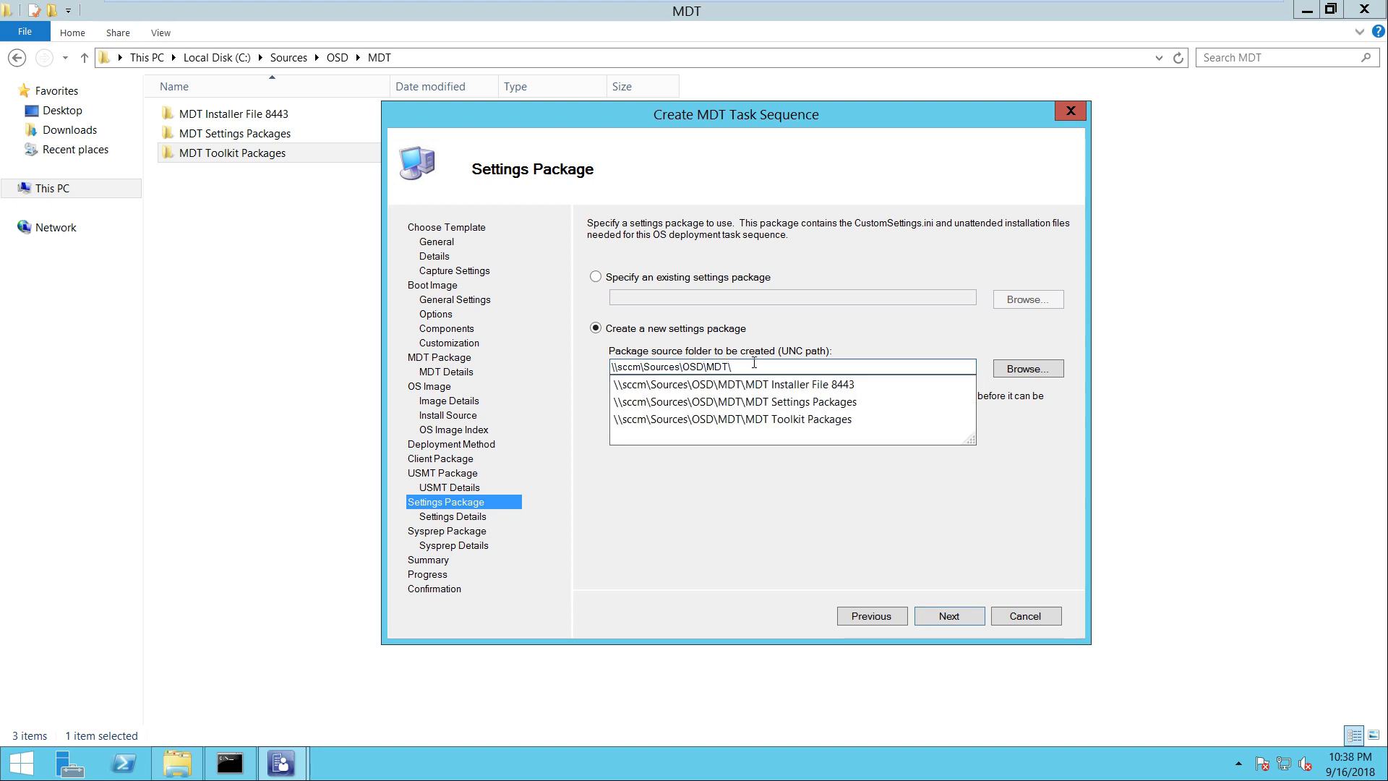
{"action": "key", "text": "Down"}
{"action": "key", "text": "Down"}
{"action": "key", "text": "Up"}
{"action": "key", "text": "Down"}
{"action": "key", "text": "Return"}
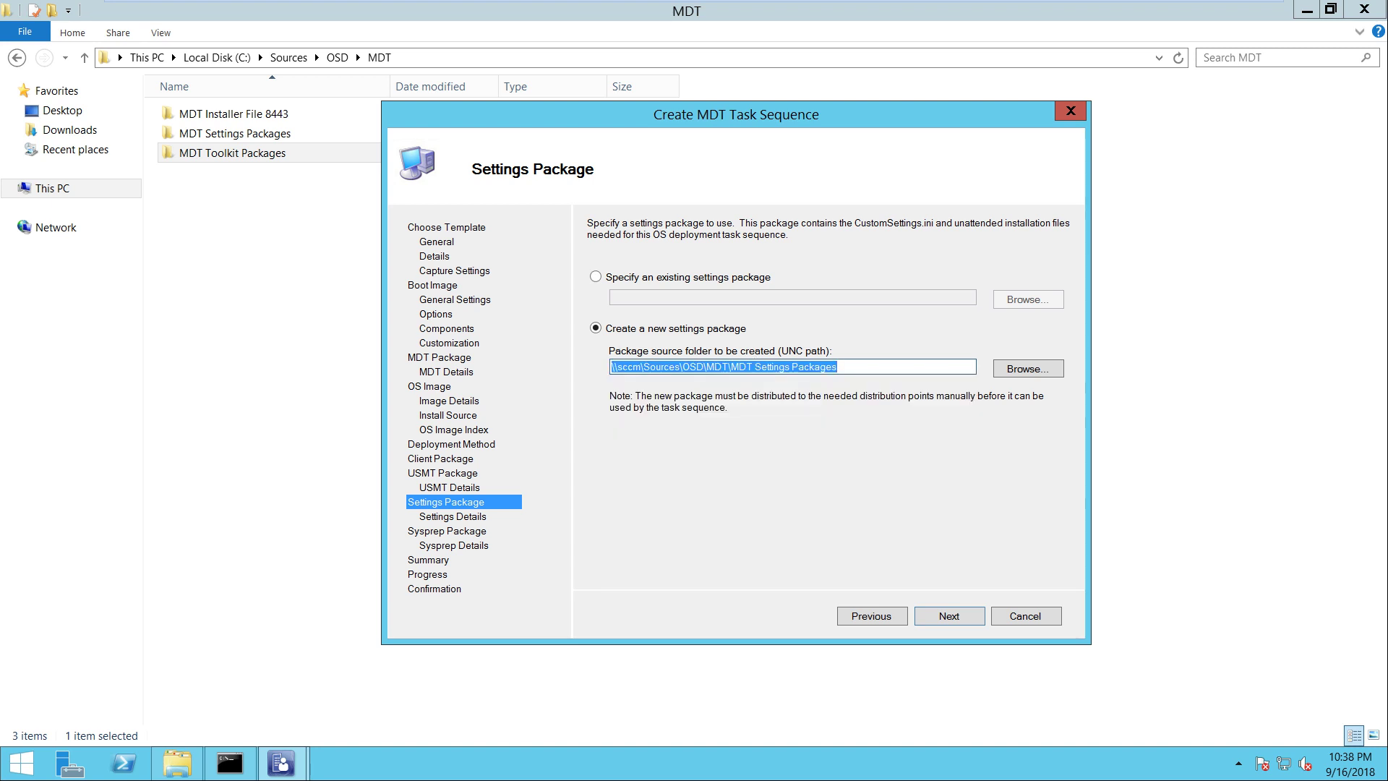
{"action": "key", "text": "Return"}
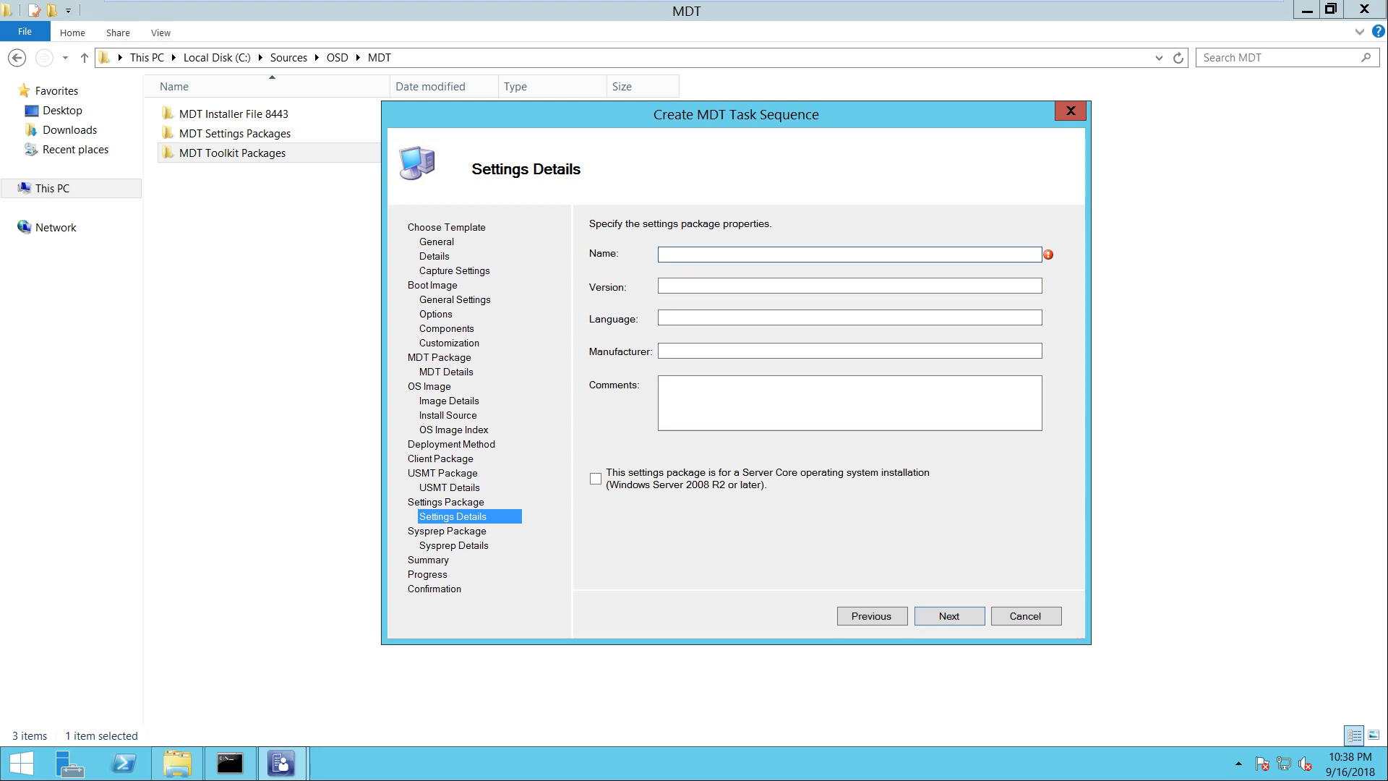
Name the settings package 'MDT Settings Packages' by copying the folder name from the path
{"action": "key", "text": "alt+p"}
{"action": "key", "text": "ctrl+shift+Left"}
{"action": "key", "text": "ctrl+shift+Left"}
{"action": "key", "text": "ctrl+shift+Left"}
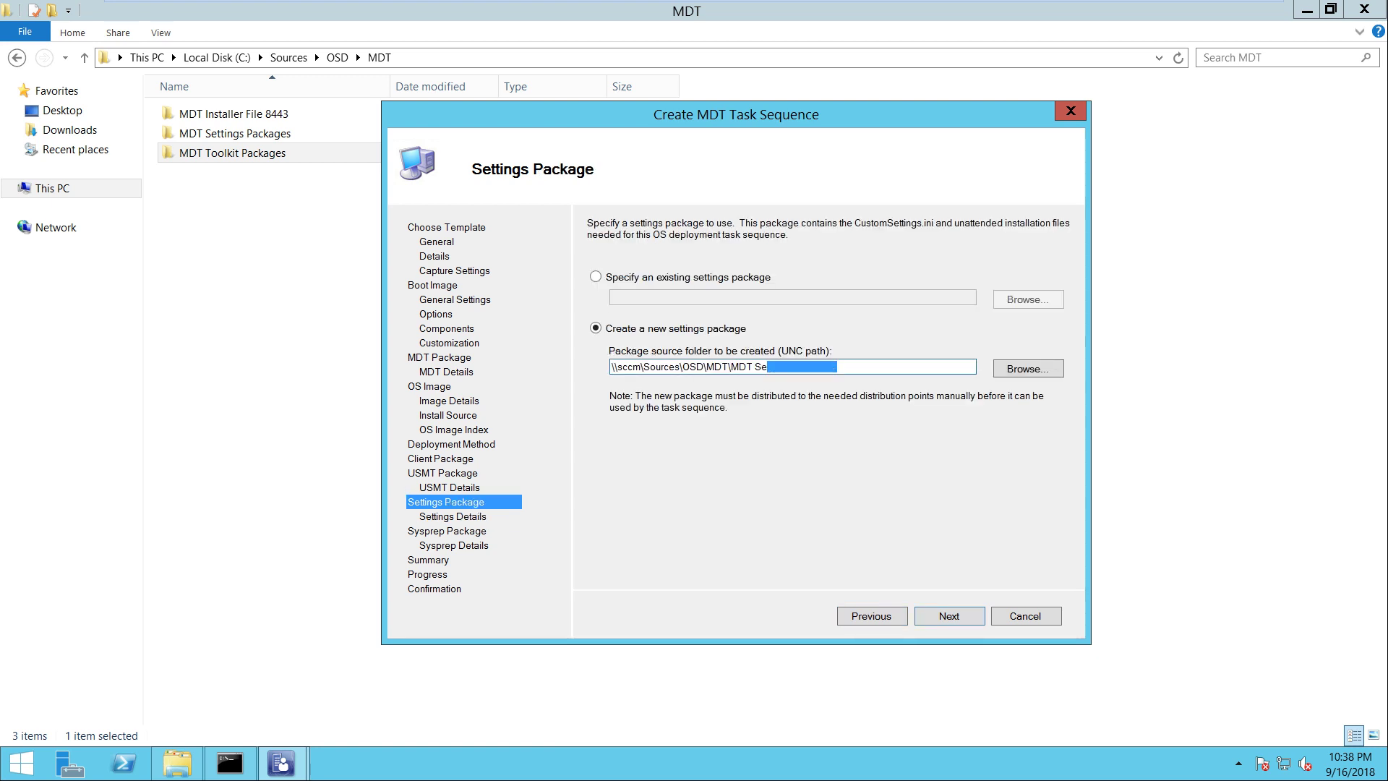
{"action": "right_click", "coordinate": [741, 366]}
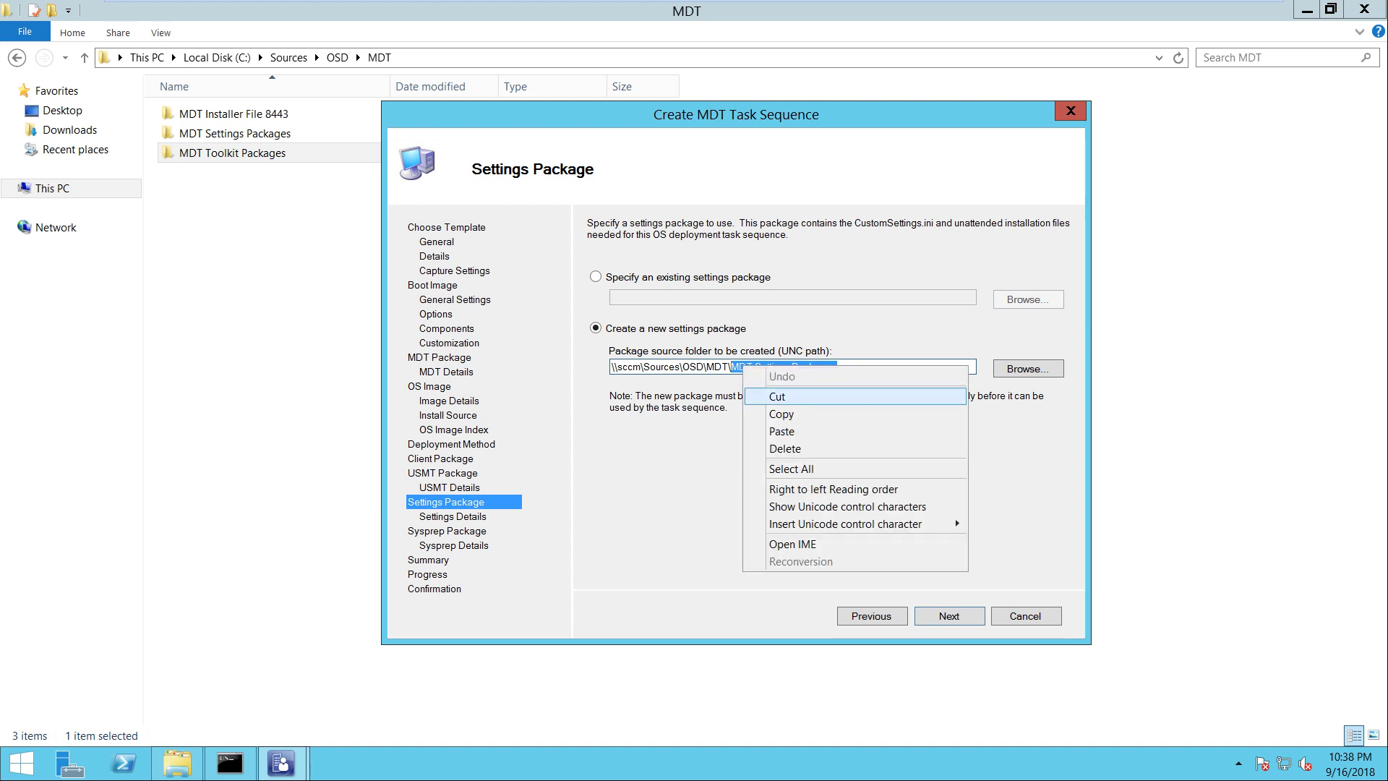
{"action": "left_click", "coordinate": [780, 415]}
{"action": "key", "text": "alt+n"}
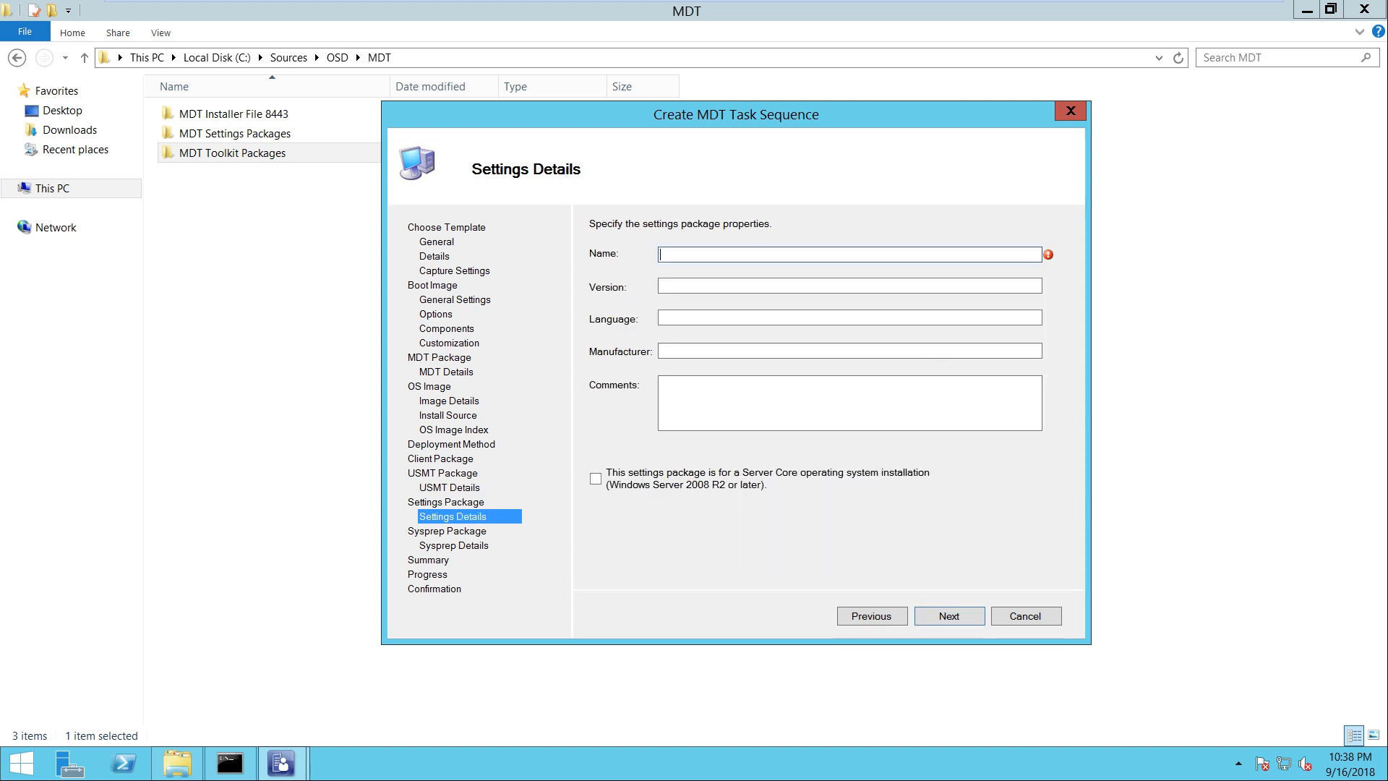
{"action": "key", "text": "ctrl+v"}
{"action": "key", "text": "alt+n"}
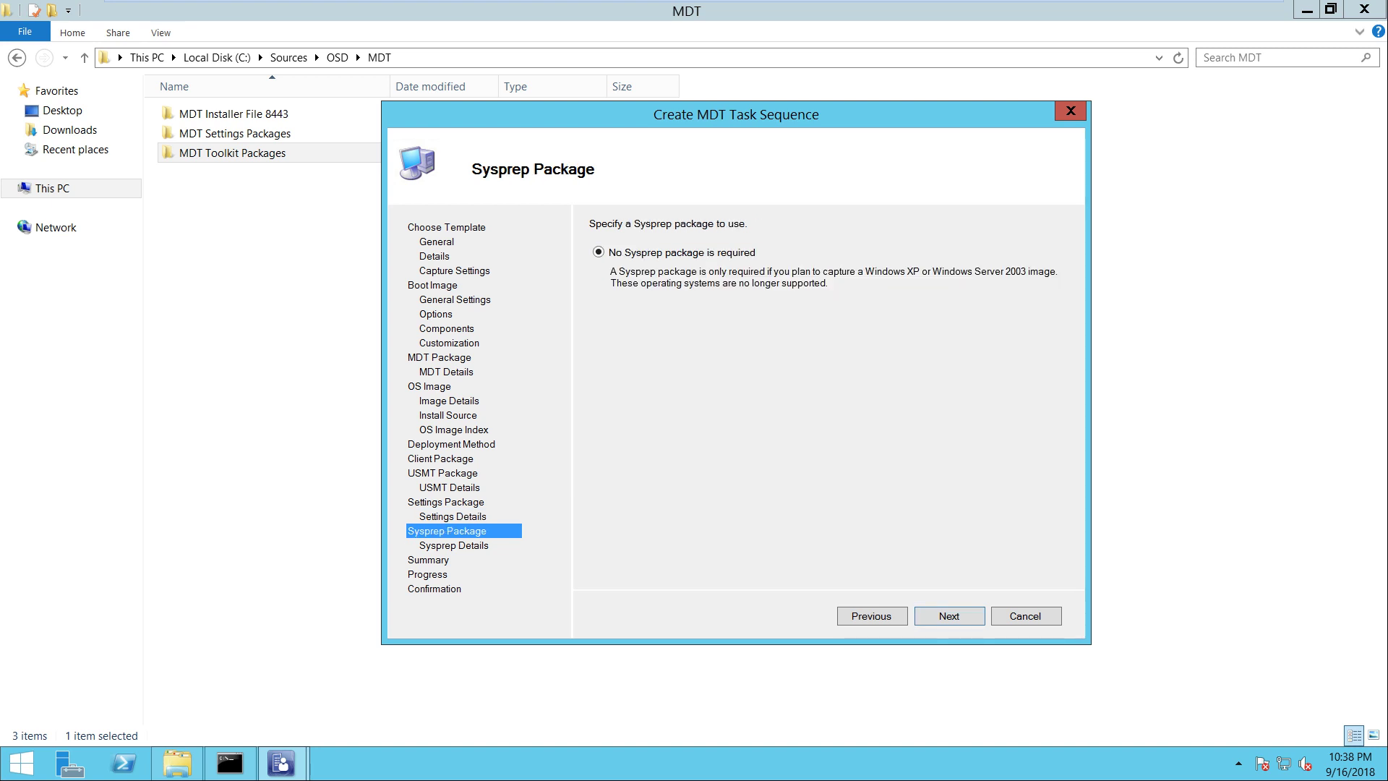
Accept the Sysprep and Summary pages to create the Windows Client Machines task sequence, then close the wizard
{"action": "key", "text": "alt+n"}
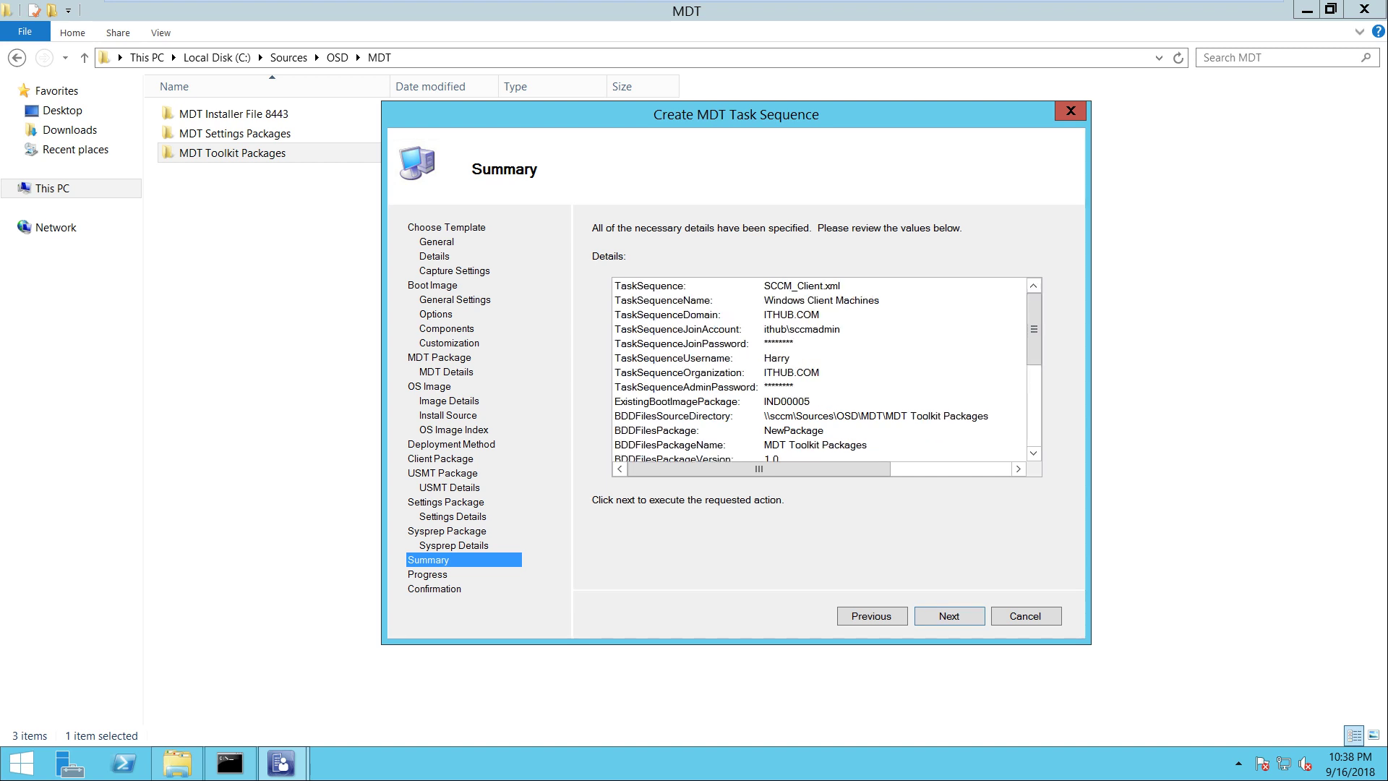
{"action": "key", "text": "alt+n"}
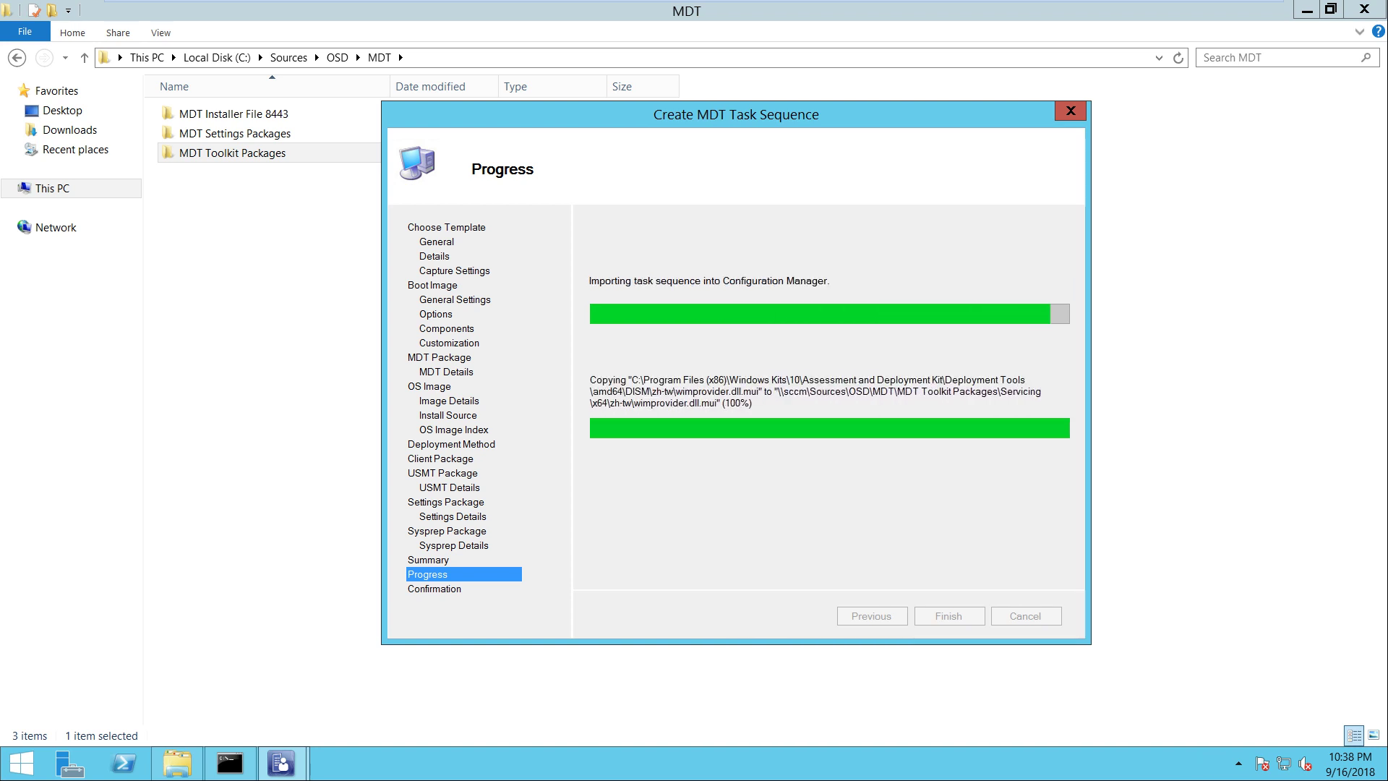
{"action": "key", "text": "Return"}
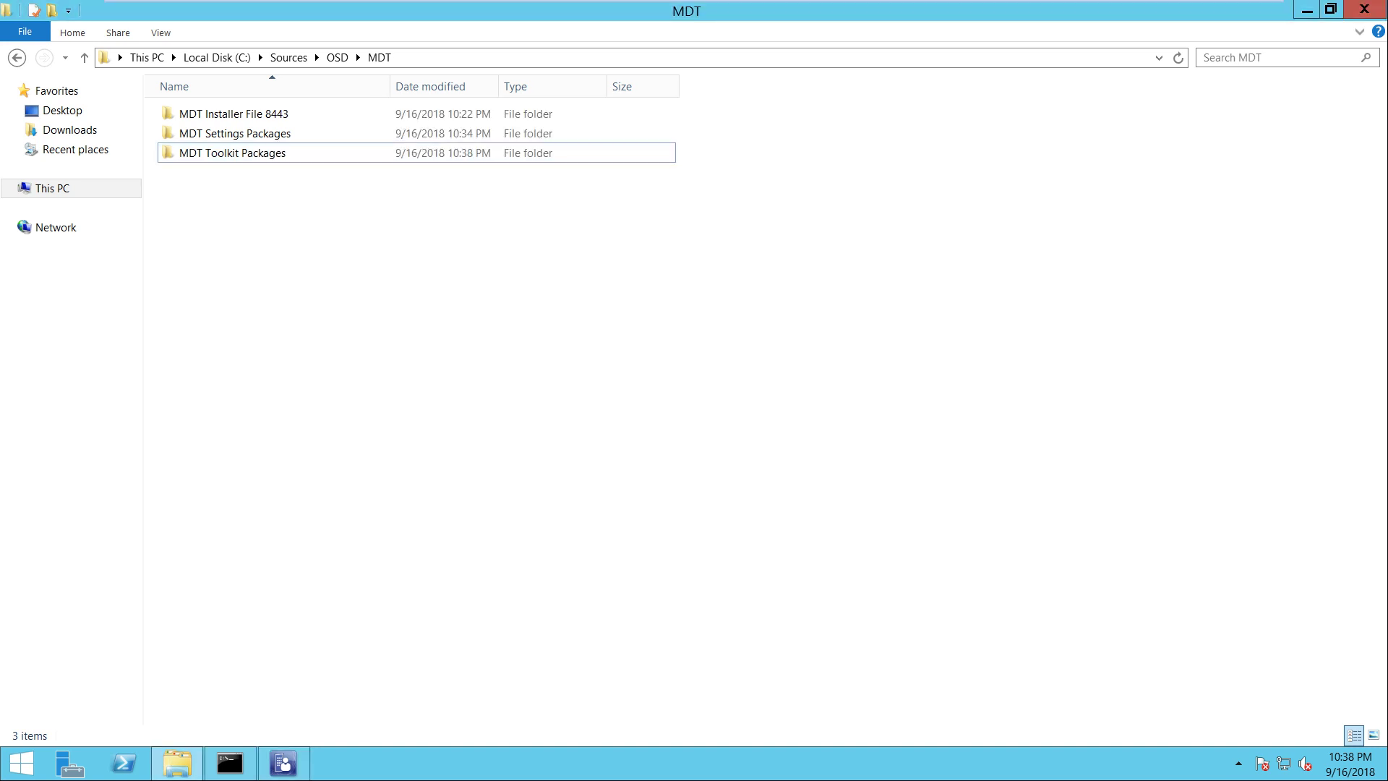
Browse to C:\Sources\OSD\MDT\MDT Toolkit Packages in a new File Explorer window
{"action": "left_click", "coordinate": [1364, 8]}
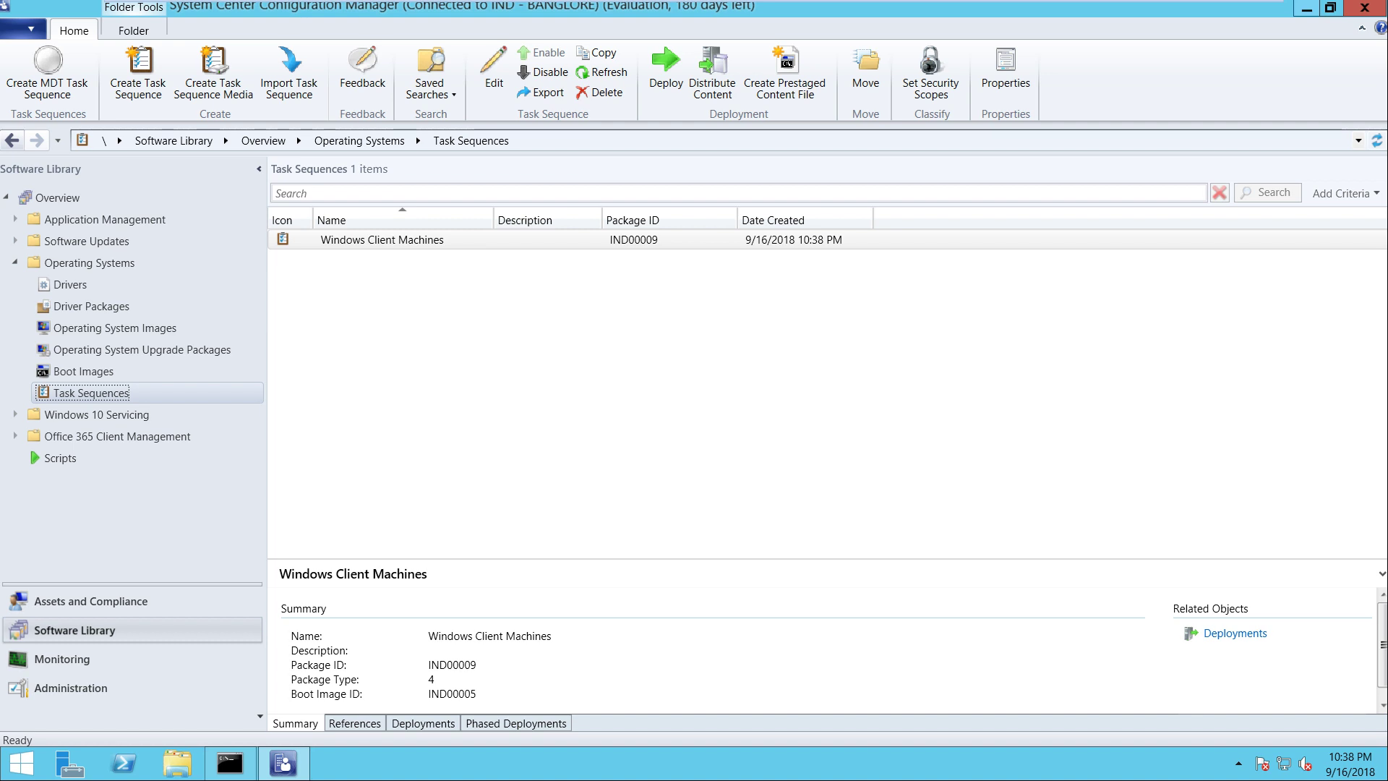
{"action": "left_click", "coordinate": [177, 763]}
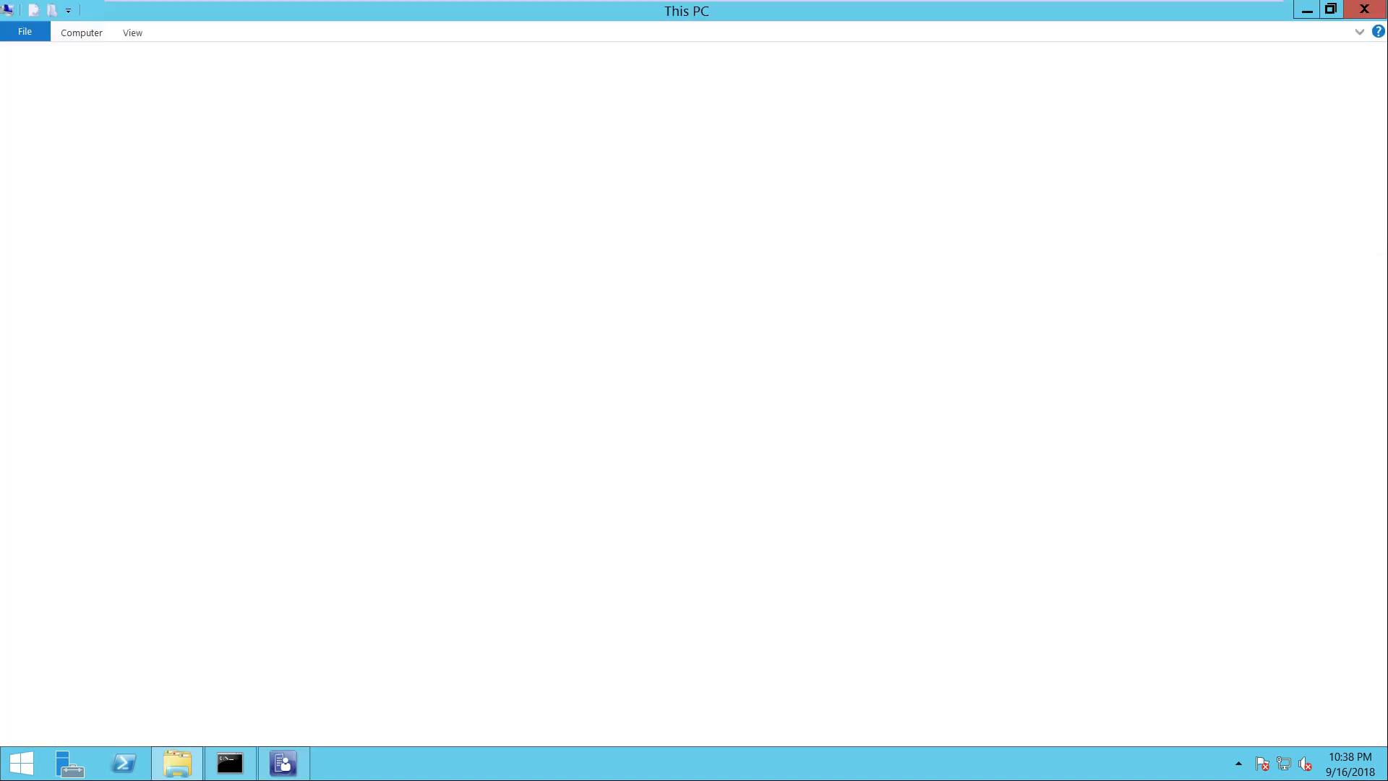
{"action": "double_click", "coordinate": [267, 256]}
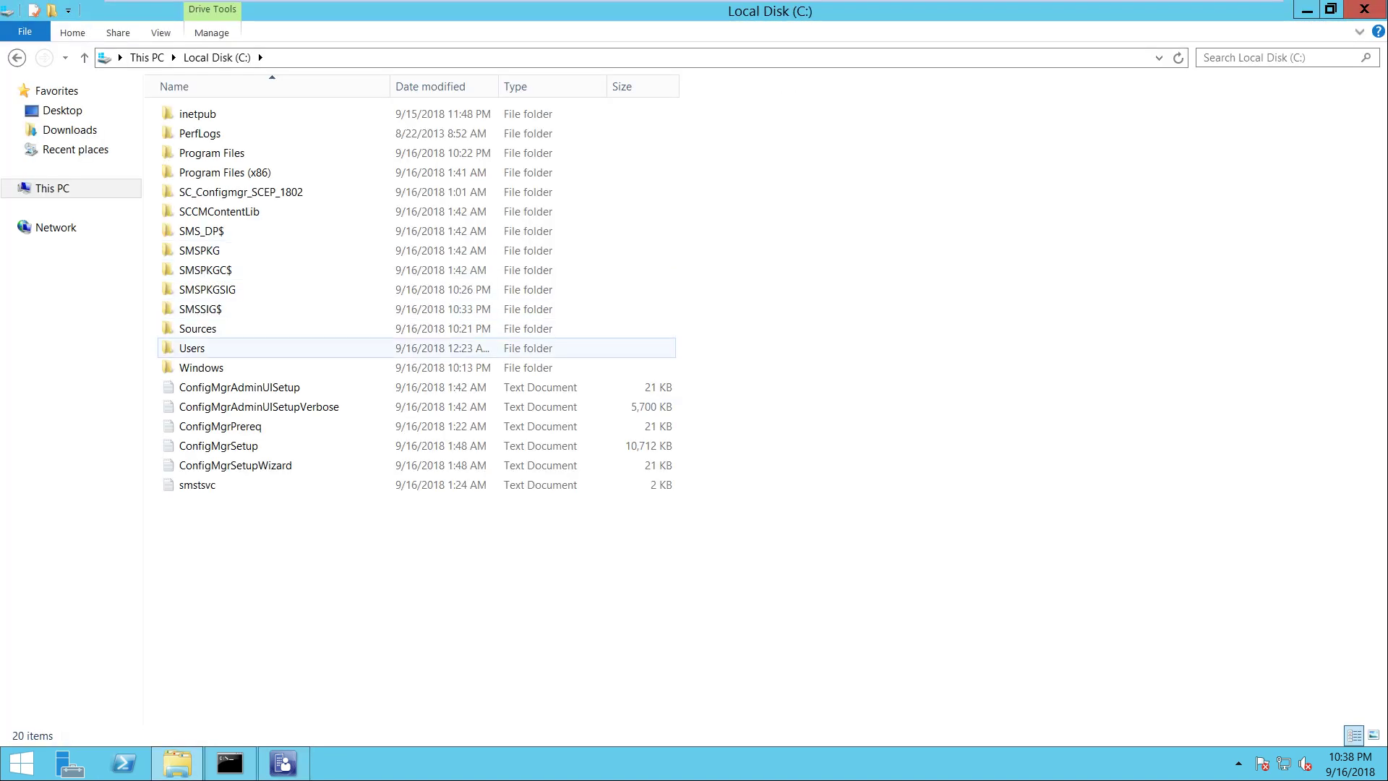
{"action": "double_click", "coordinate": [198, 328]}
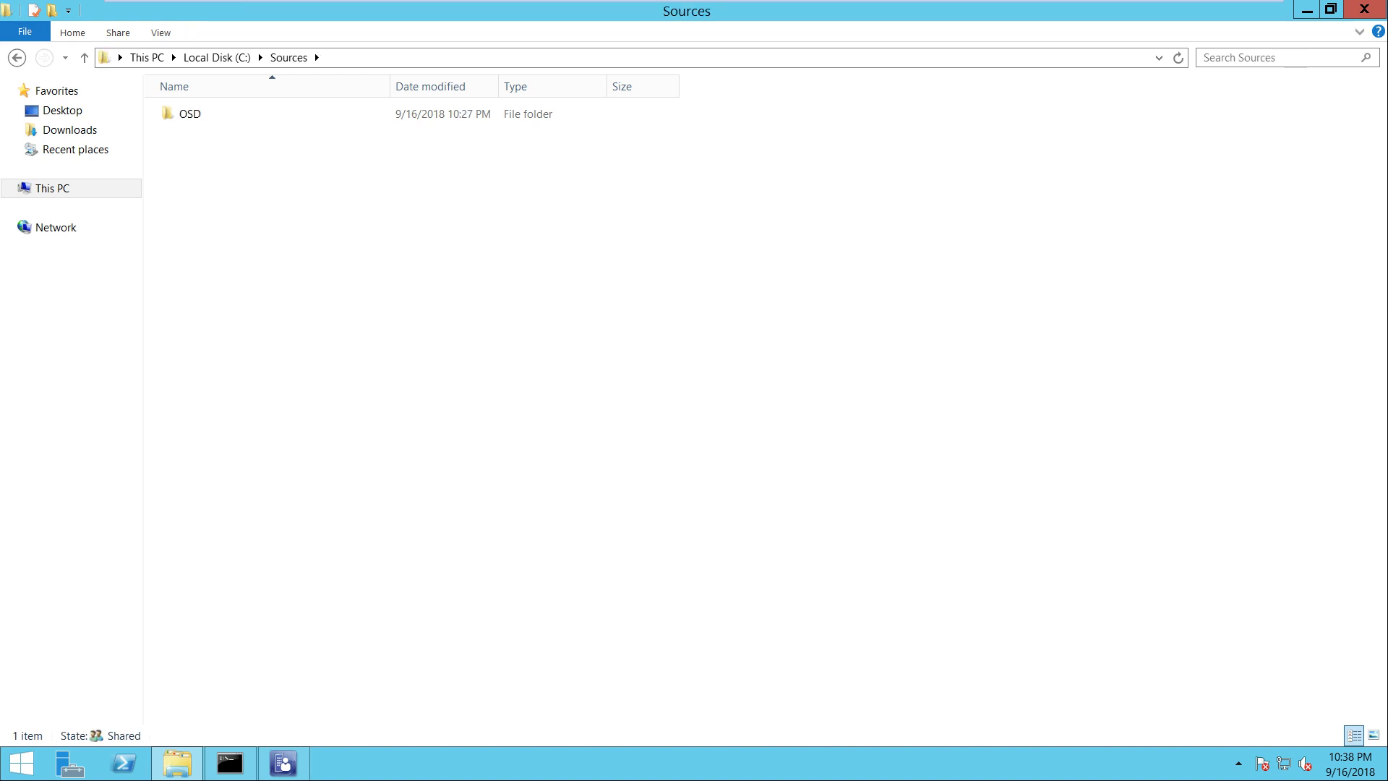
{"action": "double_click", "coordinate": [190, 114]}
{"action": "double_click", "coordinate": [190, 113]}
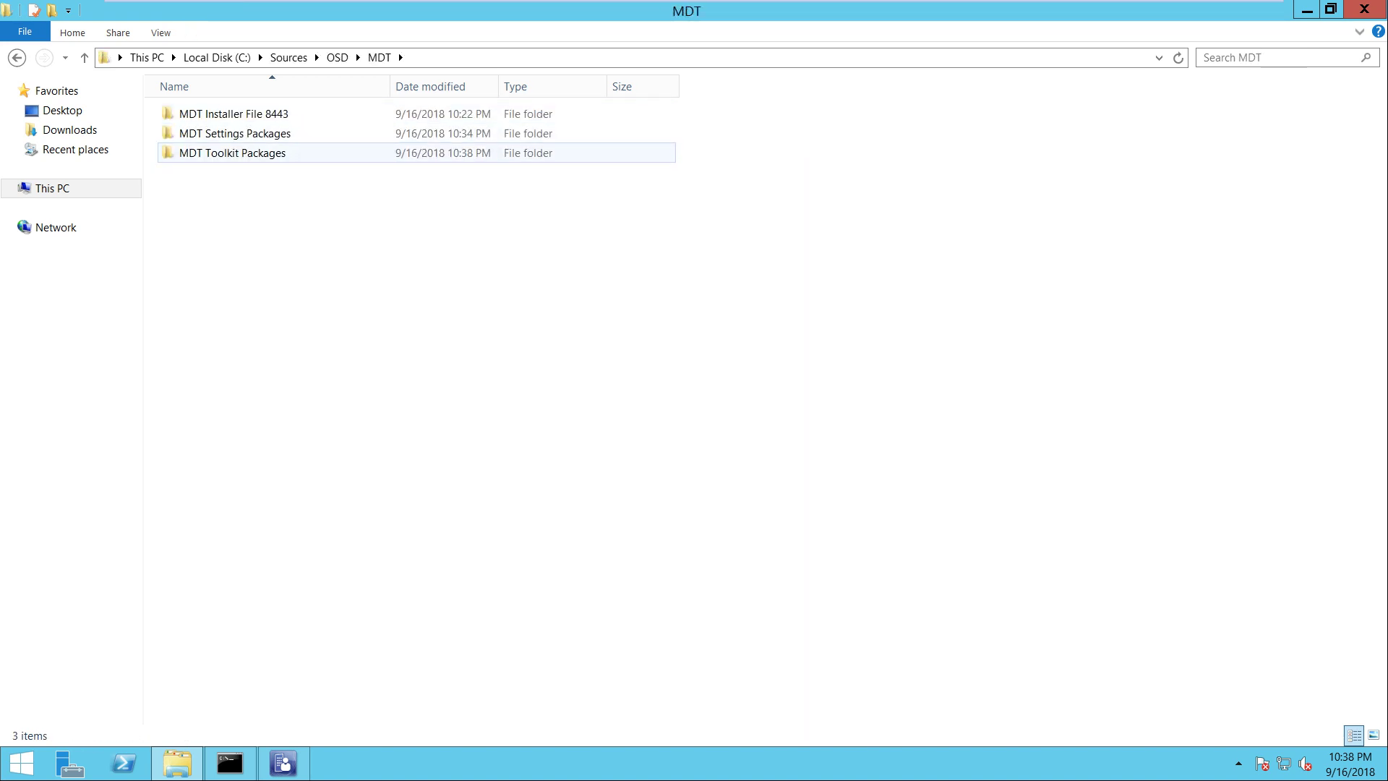
{"action": "double_click", "coordinate": [232, 152]}
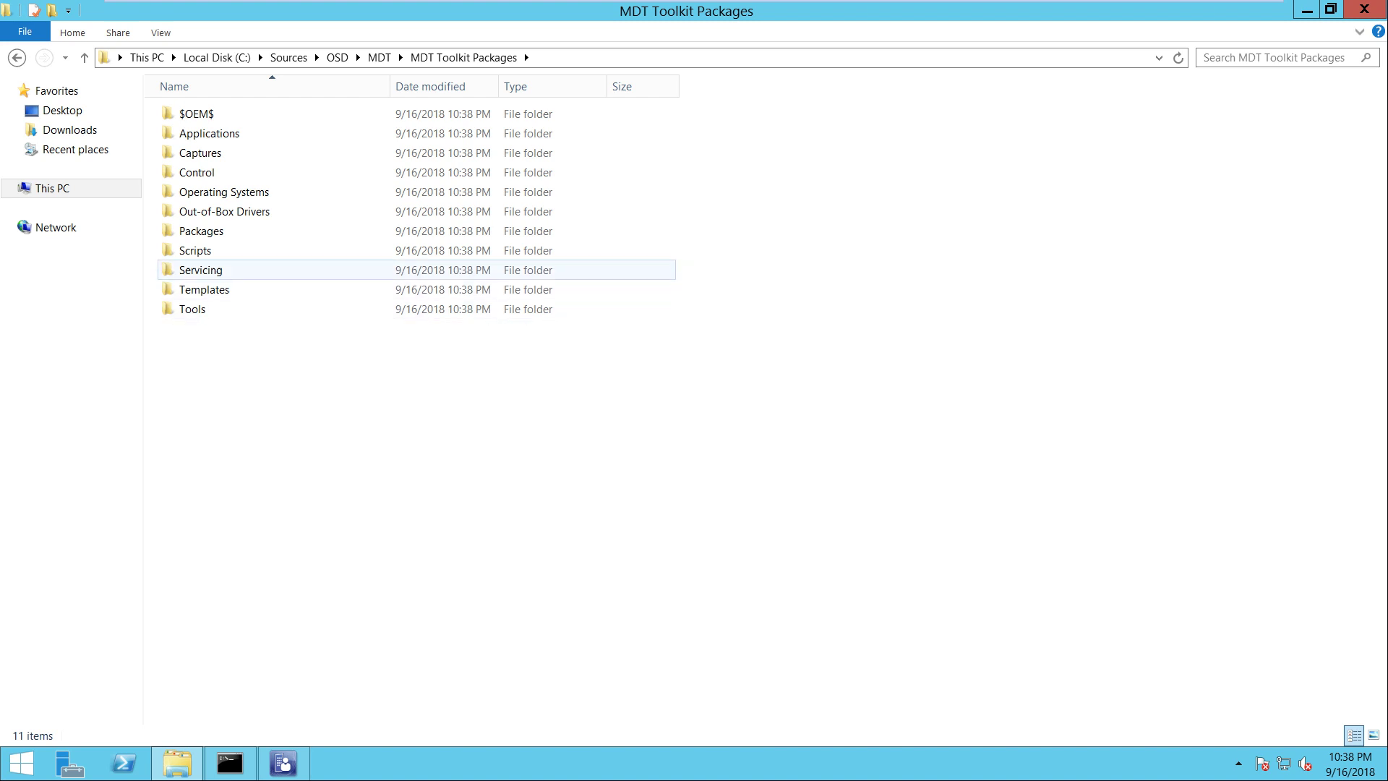
Look inside the Scripts and Tools\x86 folders, then return to the Configuration Manager console
{"action": "double_click", "coordinate": [195, 250]}
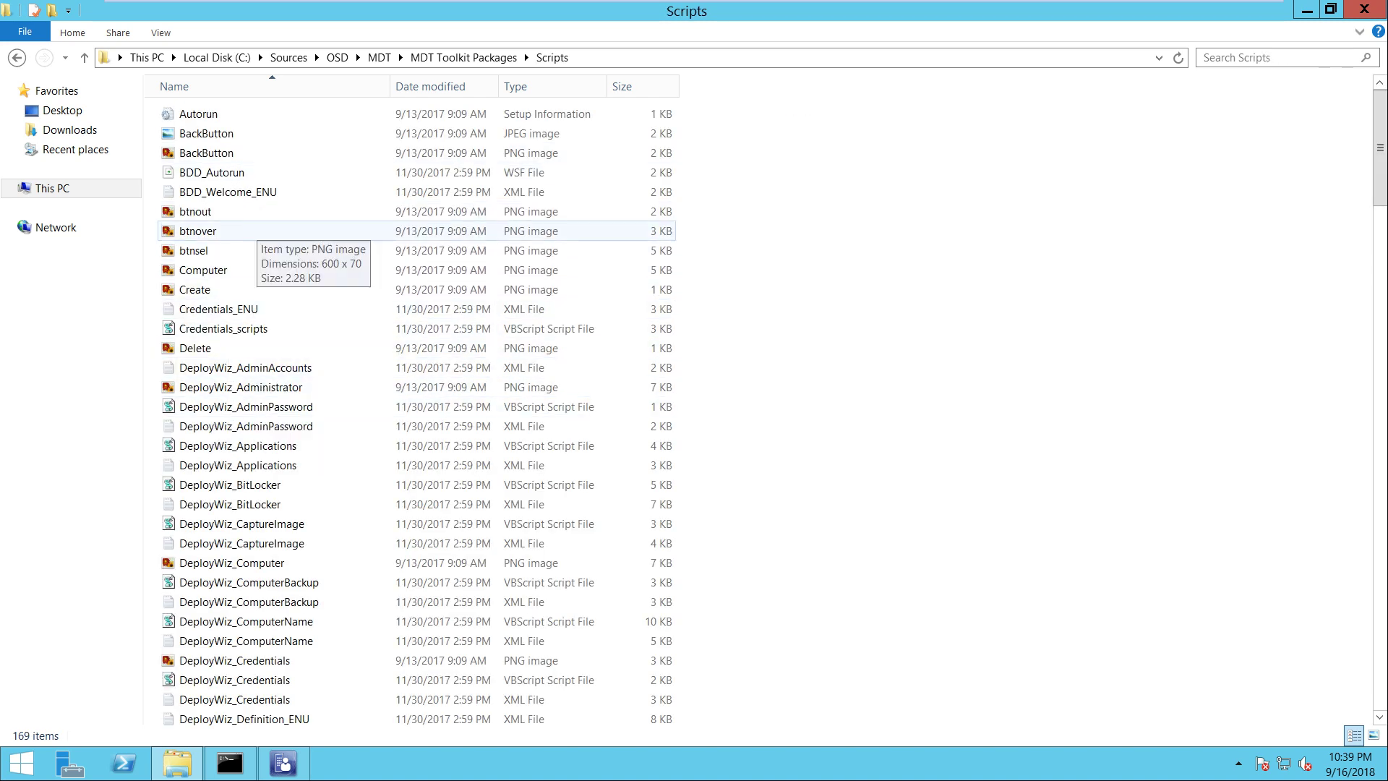
{"action": "left_click", "coordinate": [17, 57]}
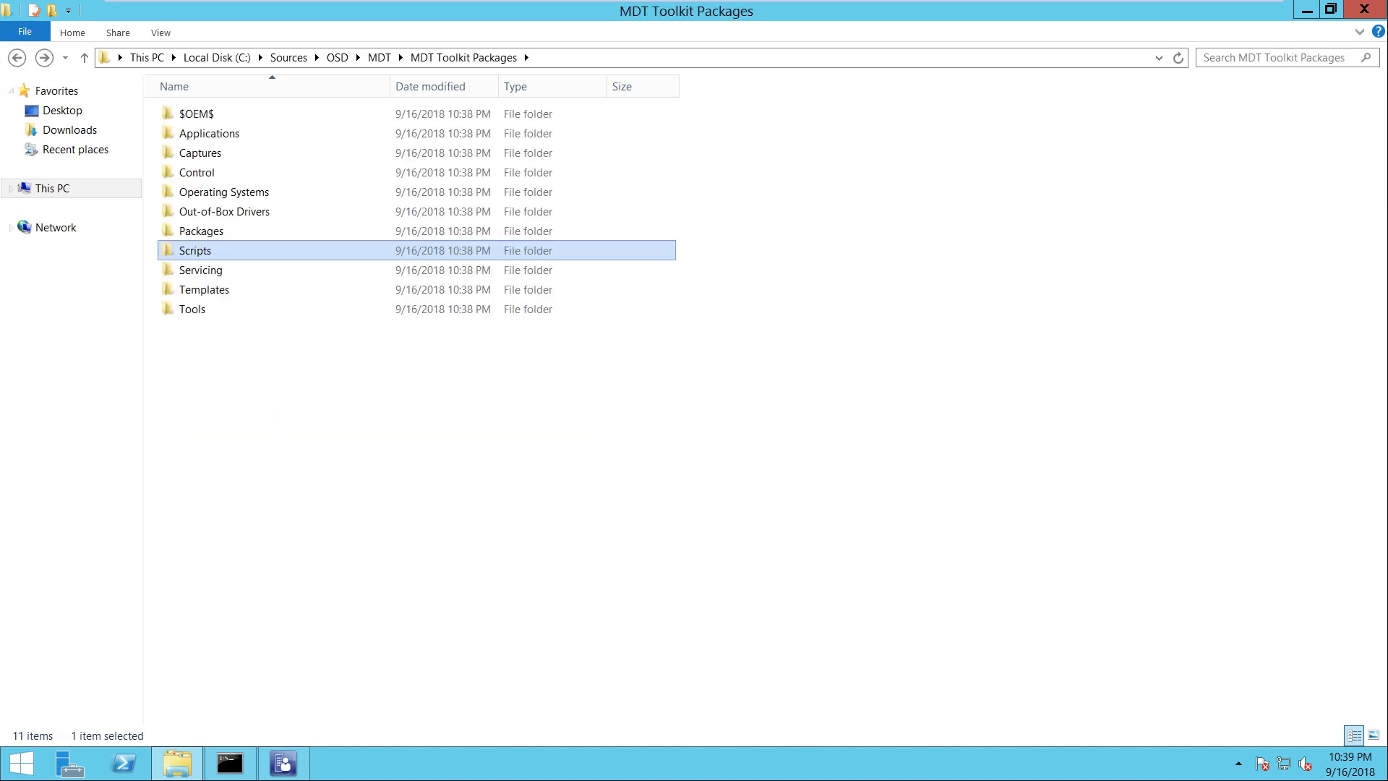
{"action": "double_click", "coordinate": [192, 308]}
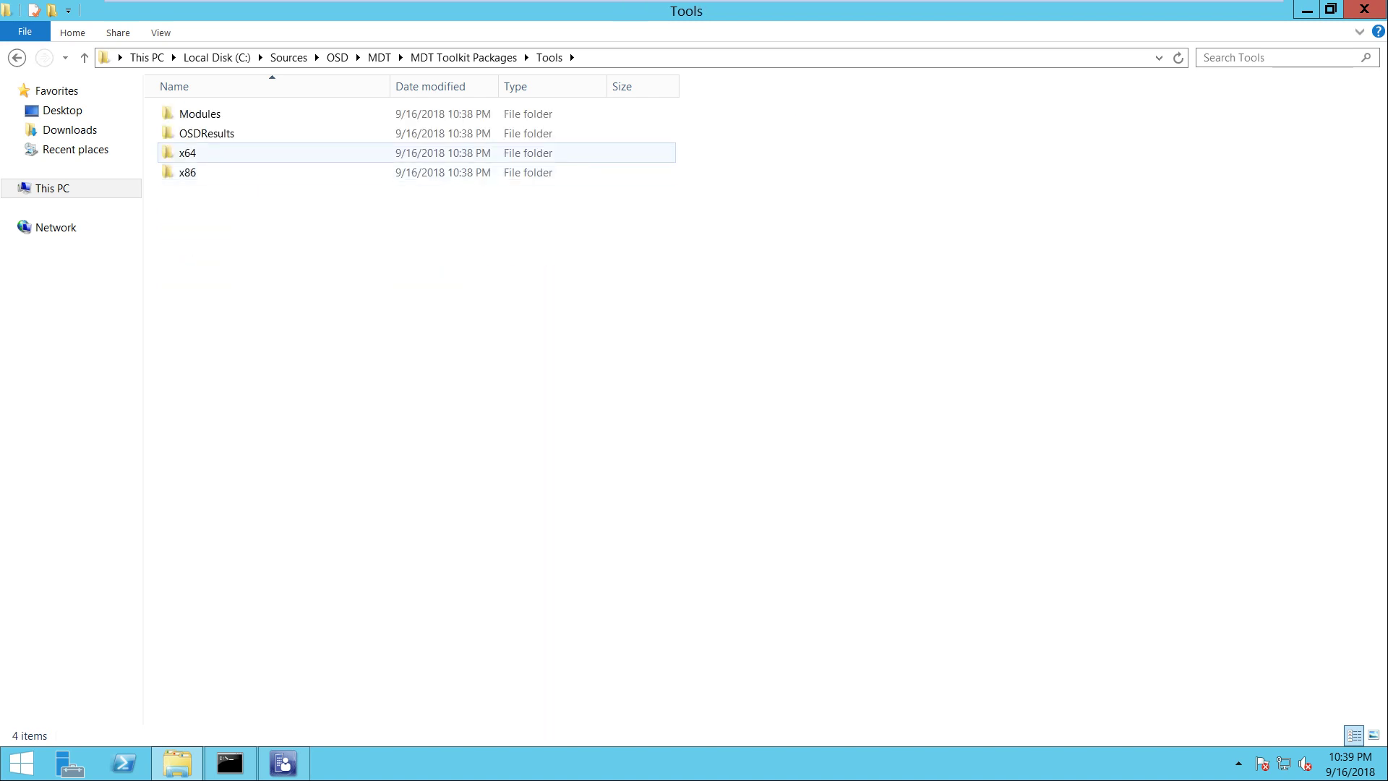
{"action": "left_click", "coordinate": [188, 172]}
{"action": "double_click", "coordinate": [188, 172]}
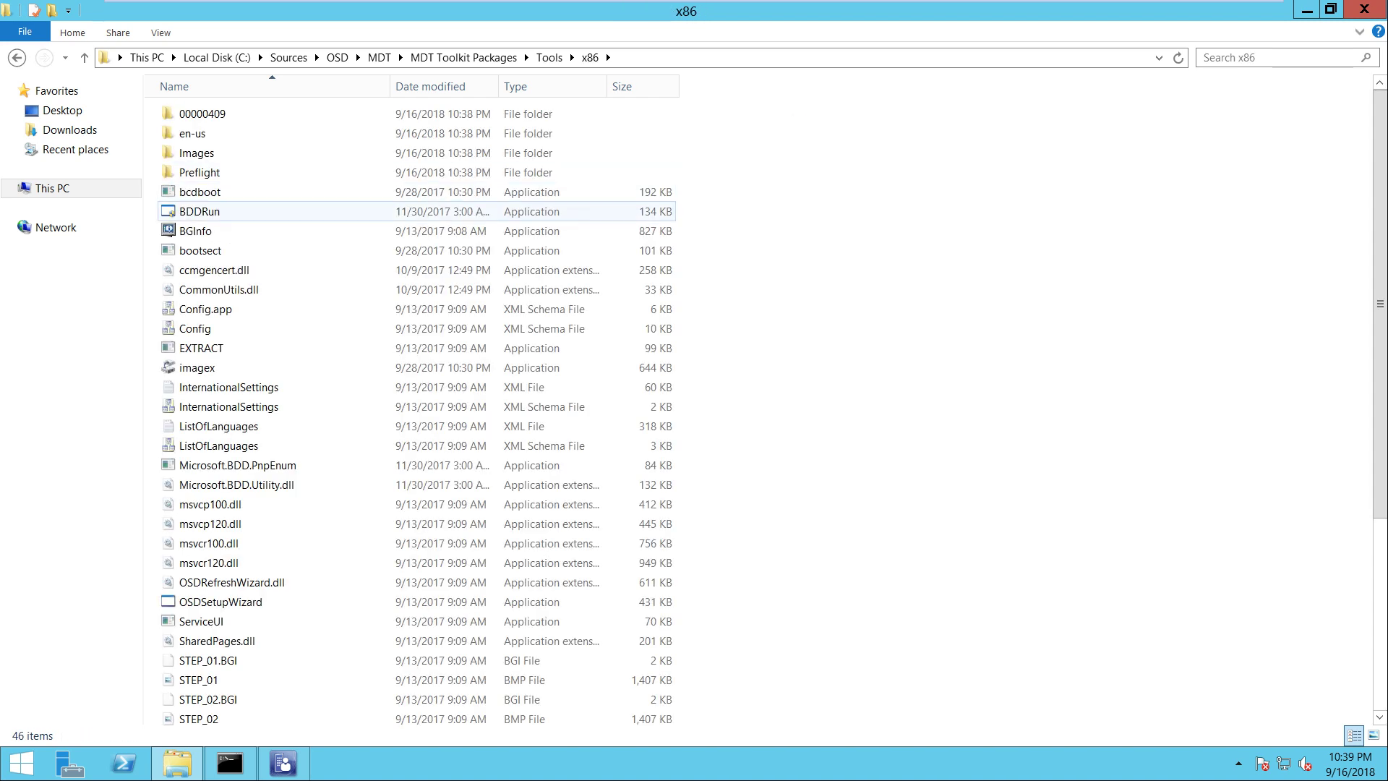
{"action": "key", "text": "BackSpace"}
{"action": "key", "text": "BackSpace"}
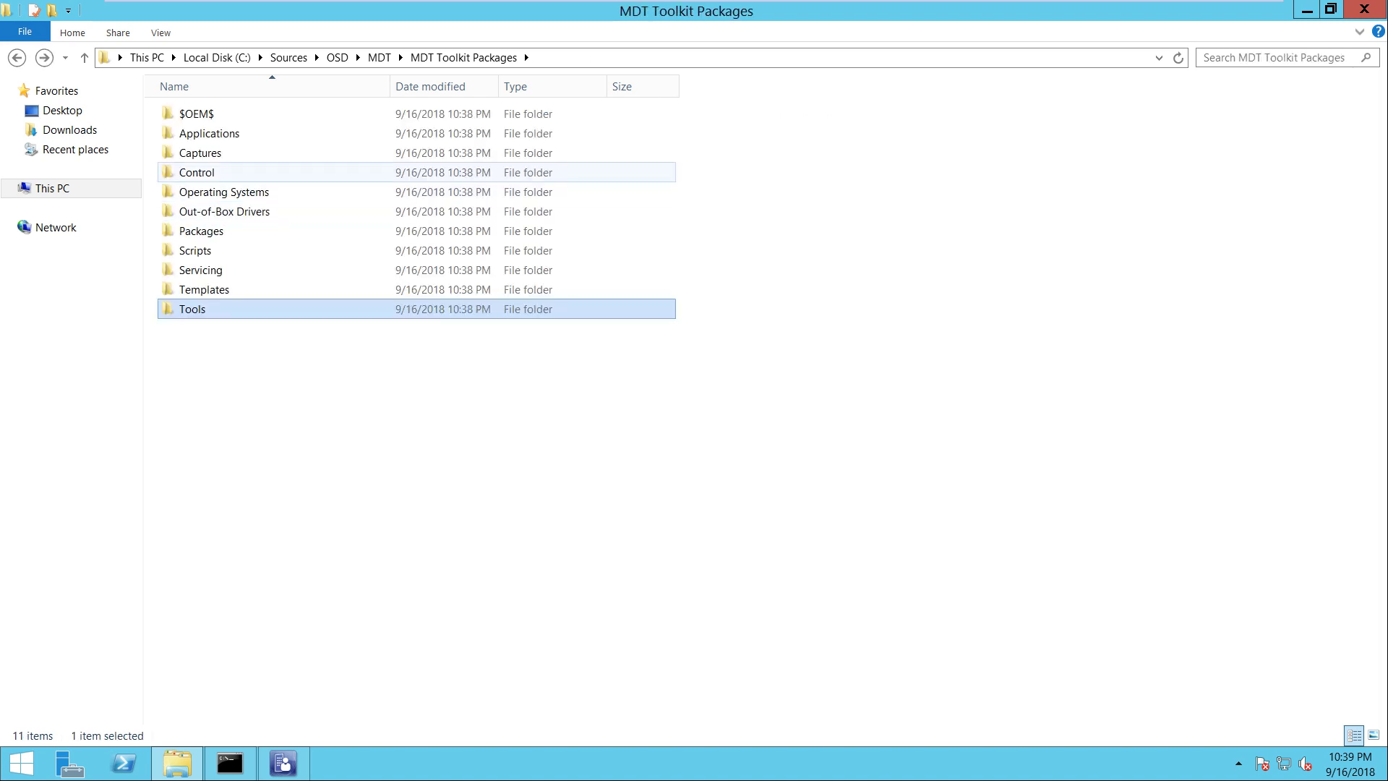
{"action": "left_click", "coordinate": [723, 433]}
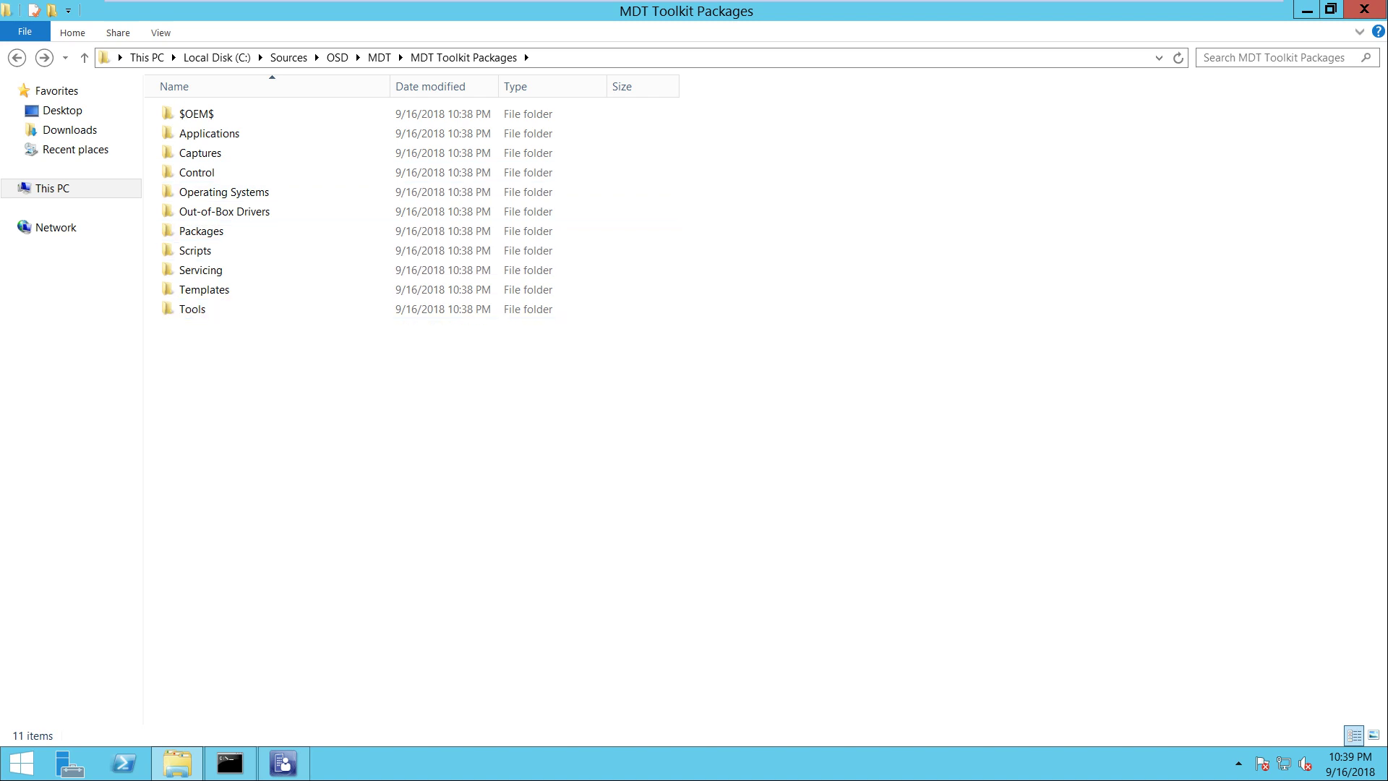
{"action": "key", "text": "alt+Tab"}
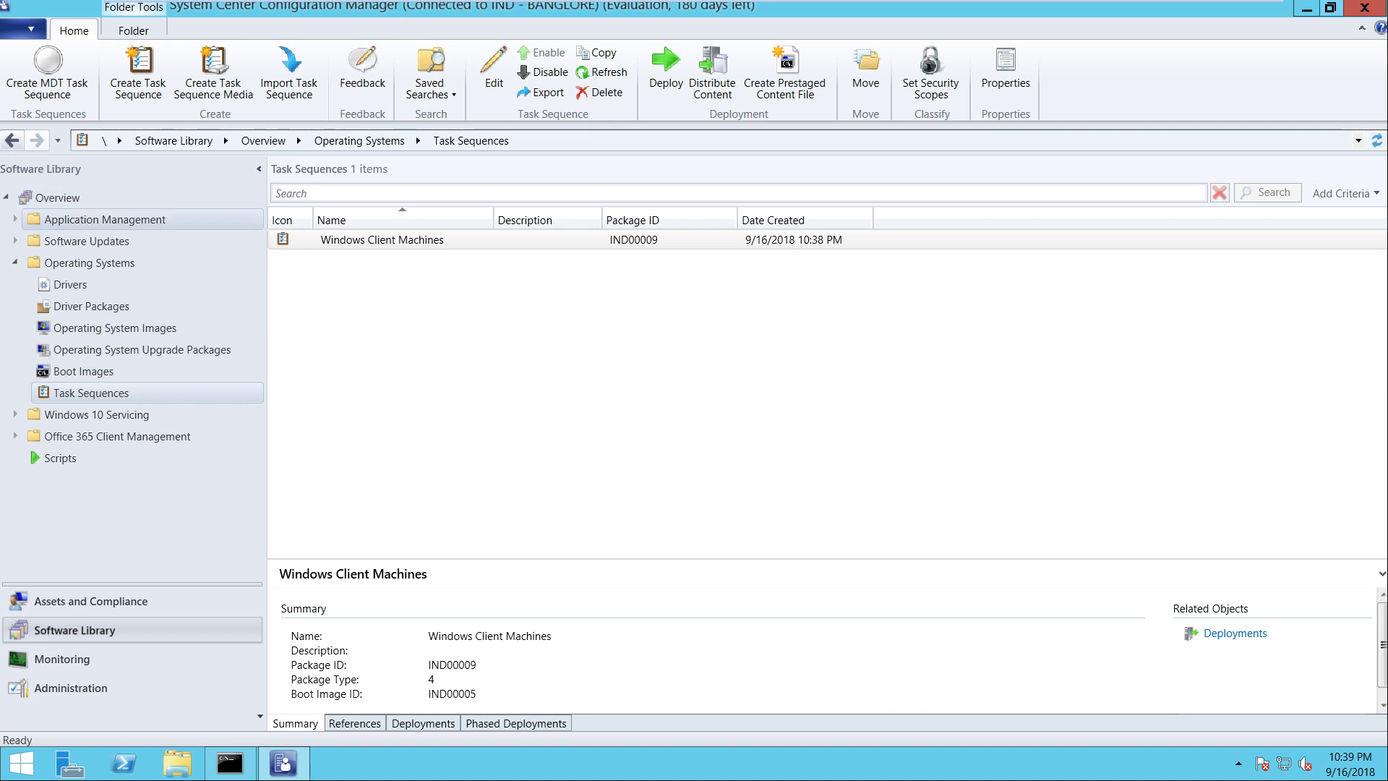
Show the Application Management Packages list and compare MDT Settings and MDT Toolkit package details
{"action": "left_click", "coordinate": [104, 219]}
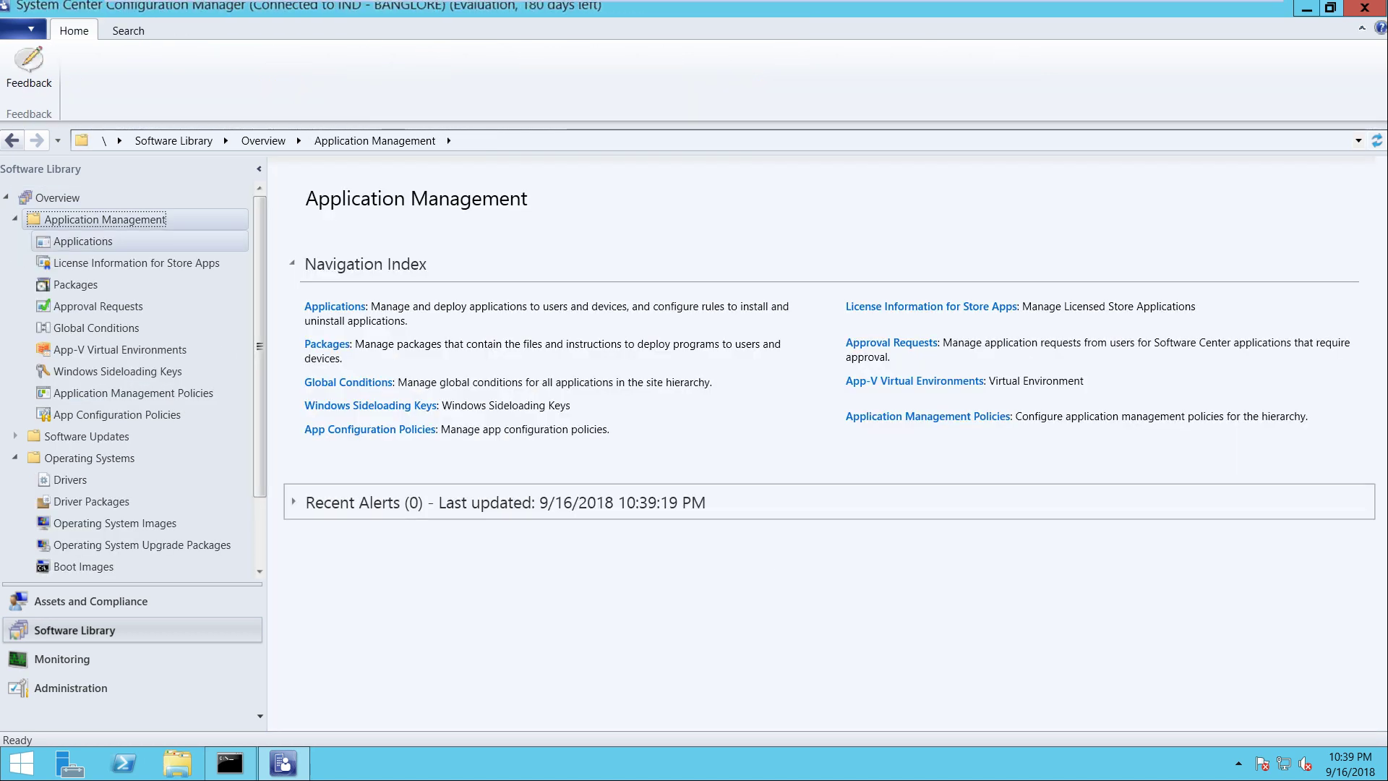
{"action": "left_click", "coordinate": [75, 284]}
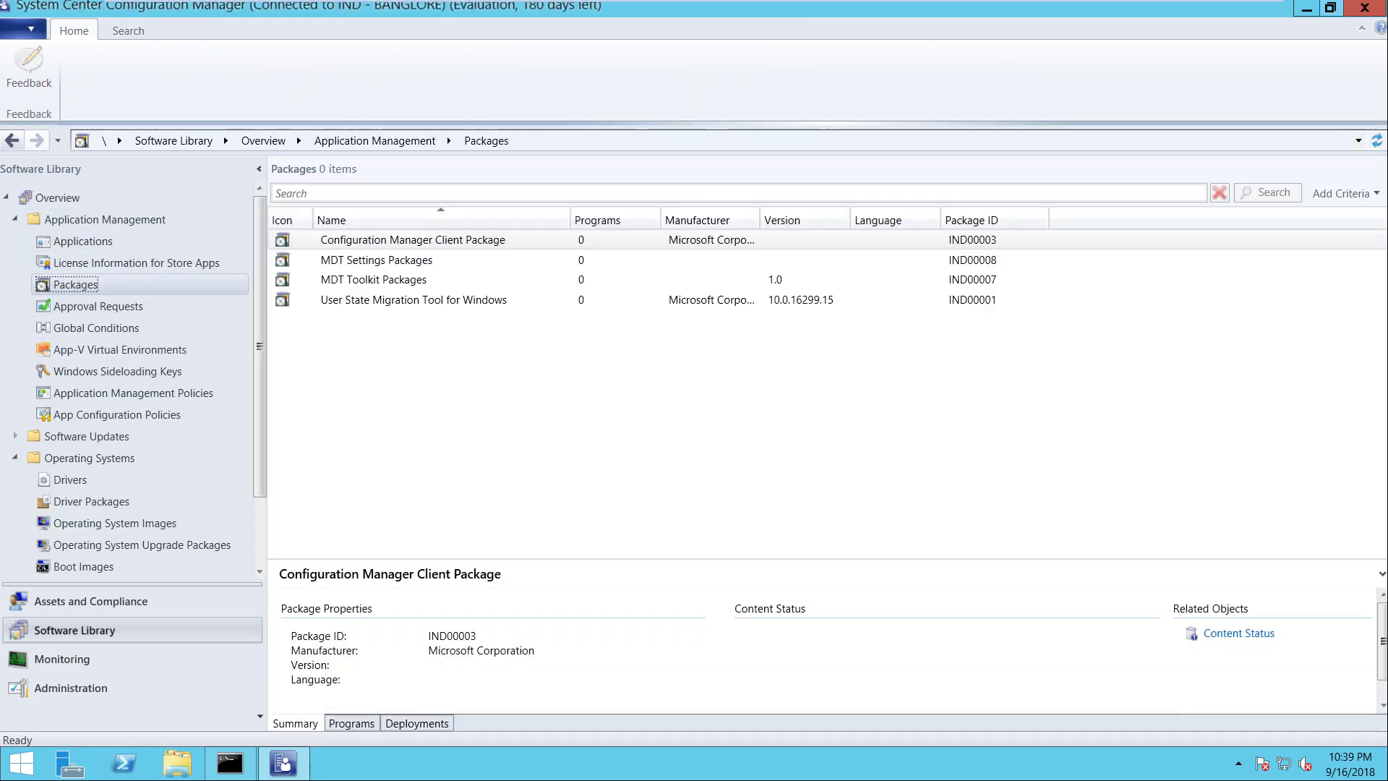
{"action": "left_click", "coordinate": [376, 259]}
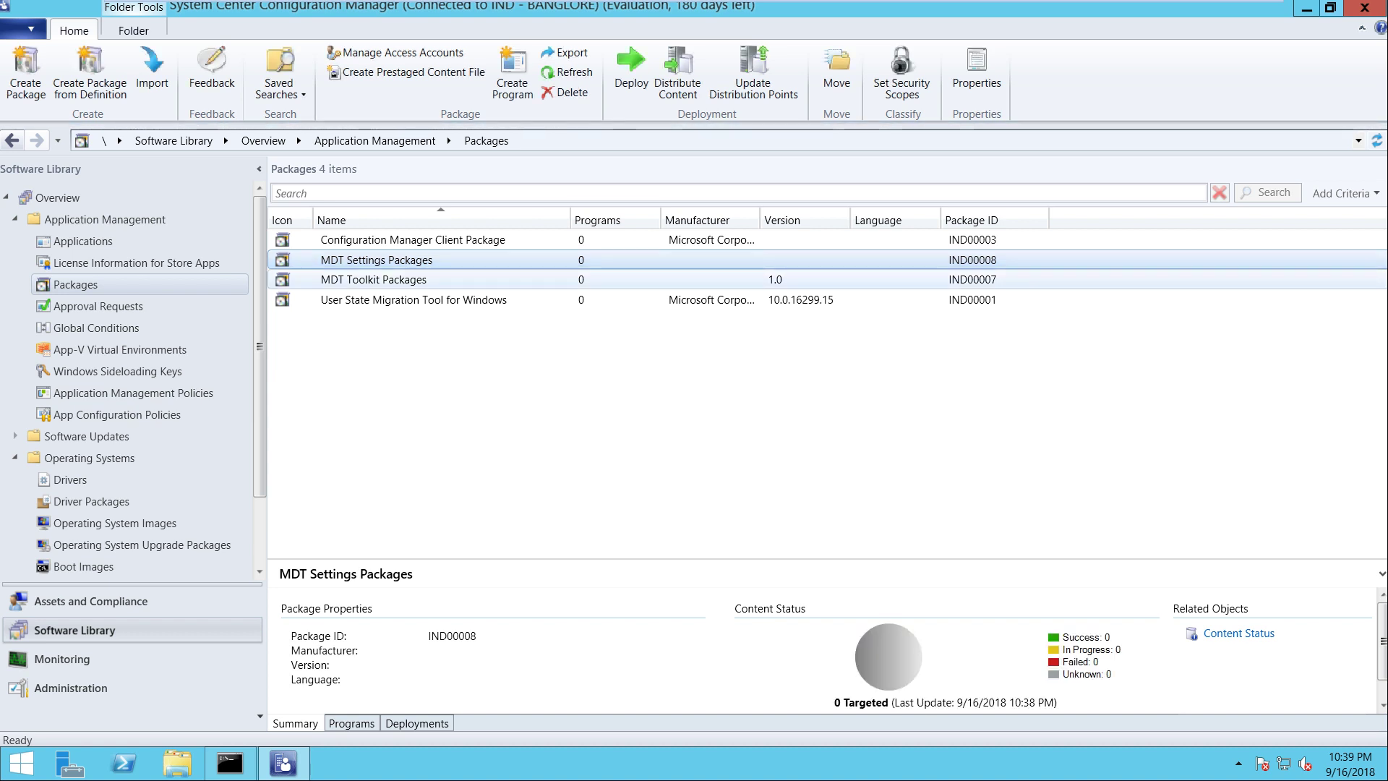
{"action": "left_click", "coordinate": [374, 279]}
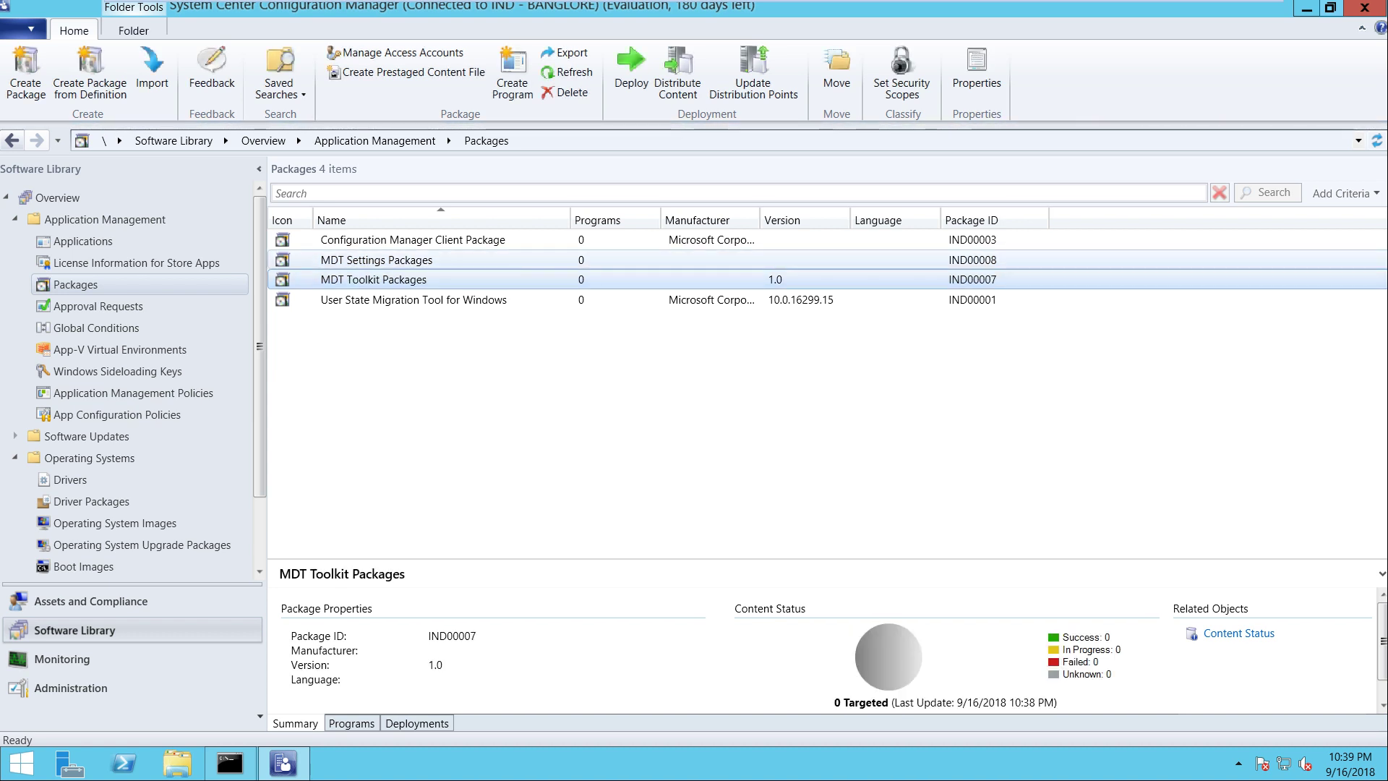
{"action": "left_click", "coordinate": [376, 260]}
{"action": "left_click", "coordinate": [374, 279]}
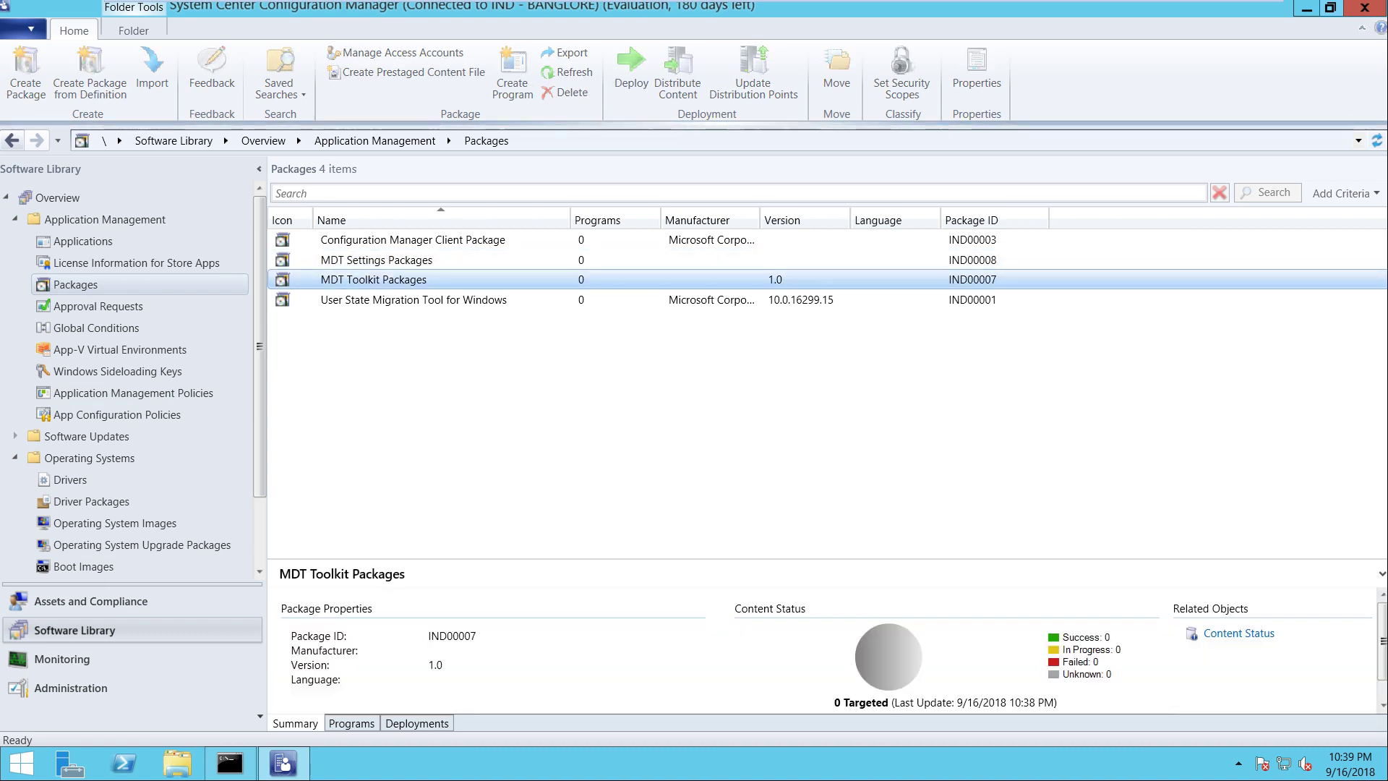
{"action": "left_click", "coordinate": [375, 260]}
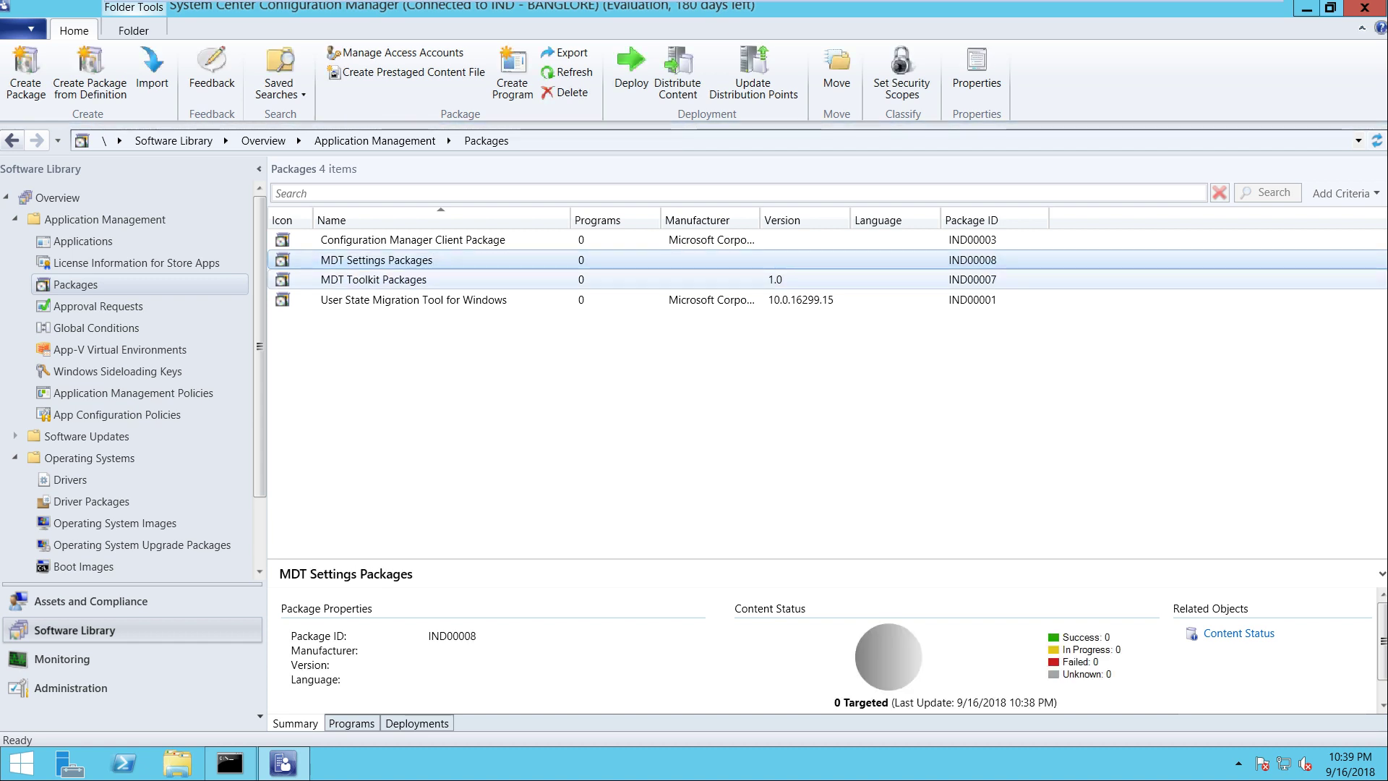
{"action": "left_click", "coordinate": [373, 279]}
Review MDT Settings Packages content status, comparing it again with MDT Toolkit Packages
{"action": "left_click", "coordinate": [376, 259]}
{"action": "left_click", "coordinate": [373, 279]}
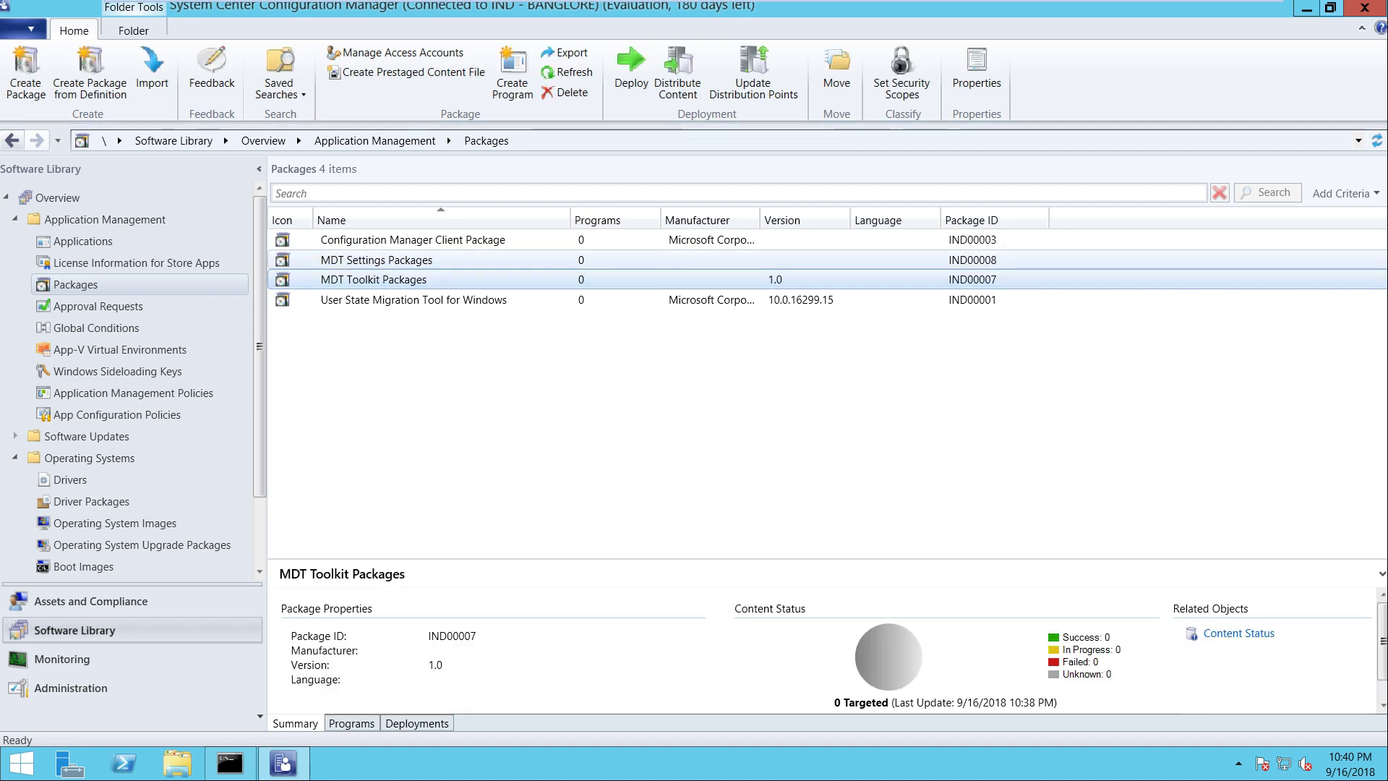
{"action": "left_click", "coordinate": [376, 259]}
{"action": "left_click", "coordinate": [374, 279]}
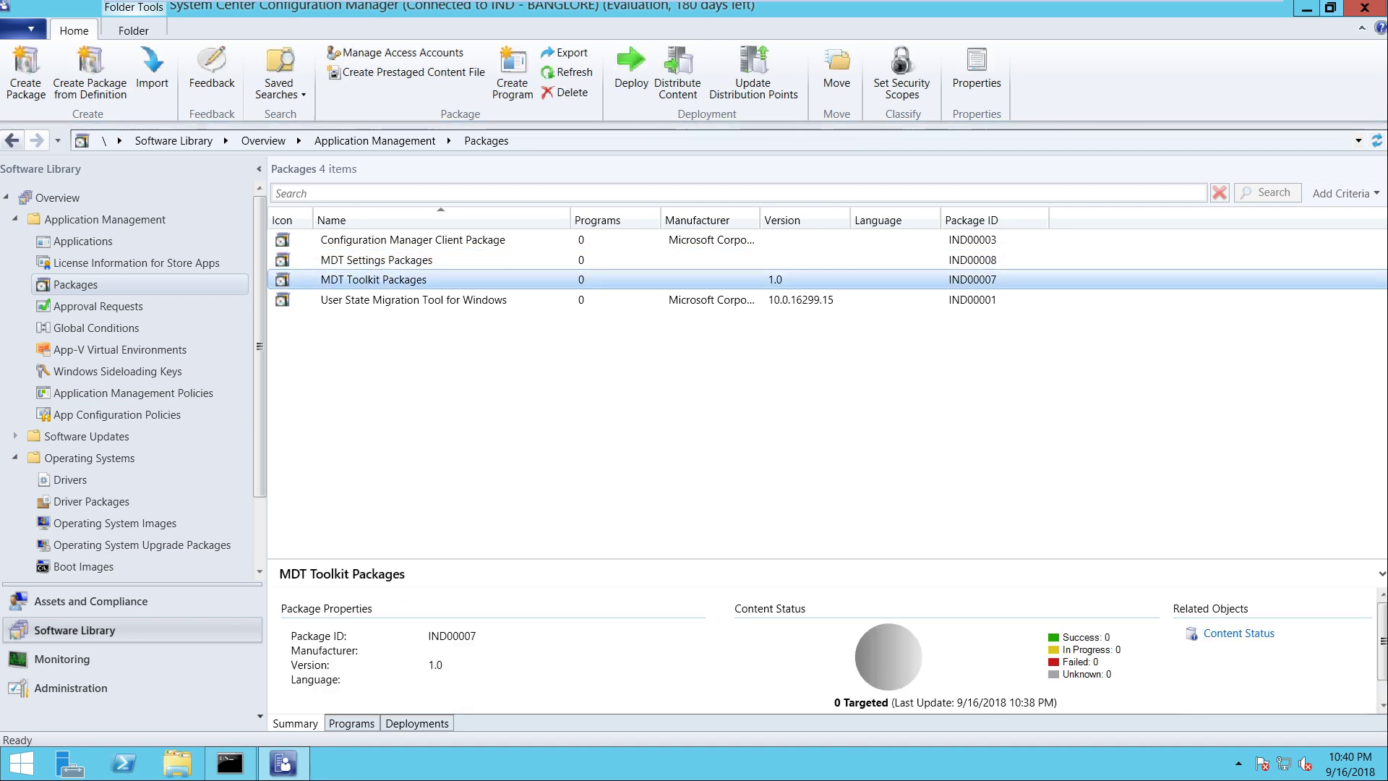
{"action": "left_click", "coordinate": [376, 259]}
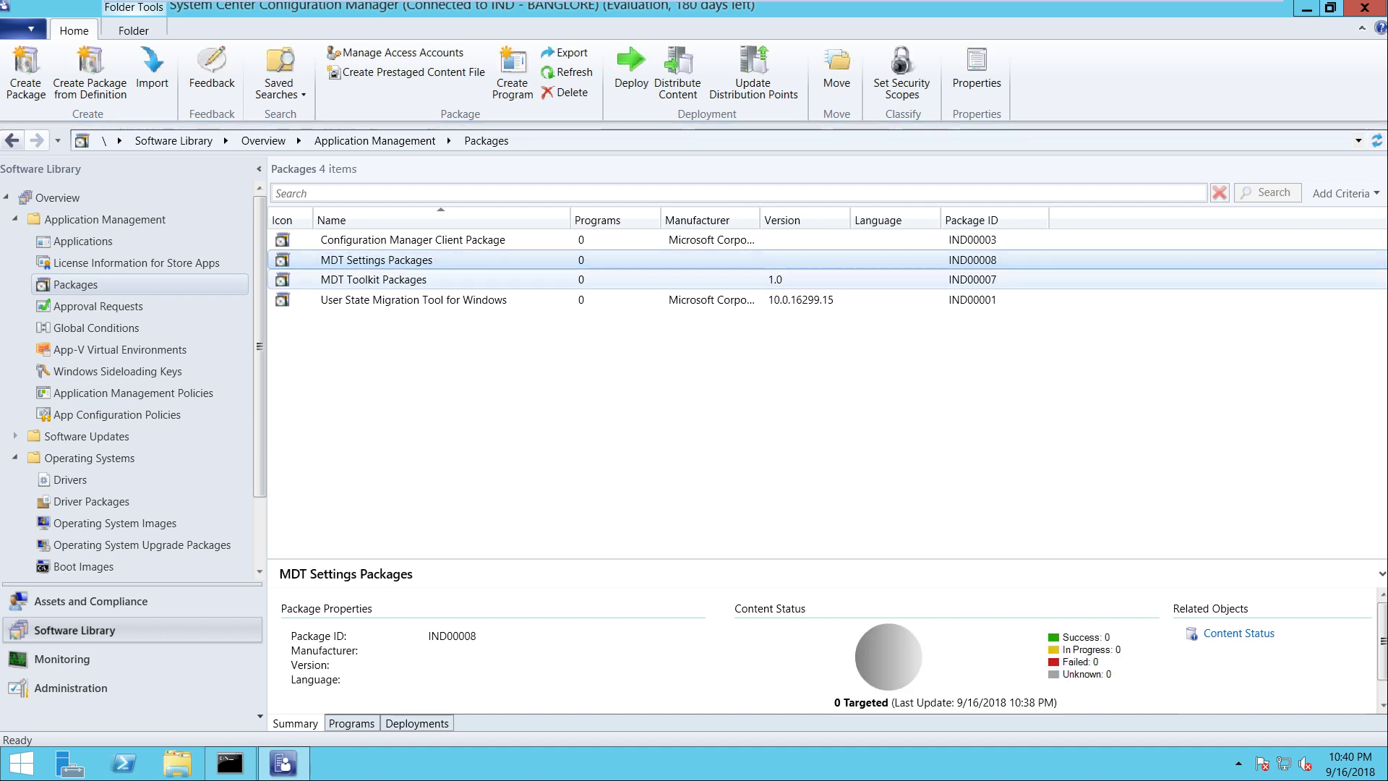
{"action": "left_click", "coordinate": [374, 279]}
Browse to C:\Sources\OSD\MDT\MDT Toolkit Packages\Scripts in File Explorer
{"action": "key", "text": "super+e"}
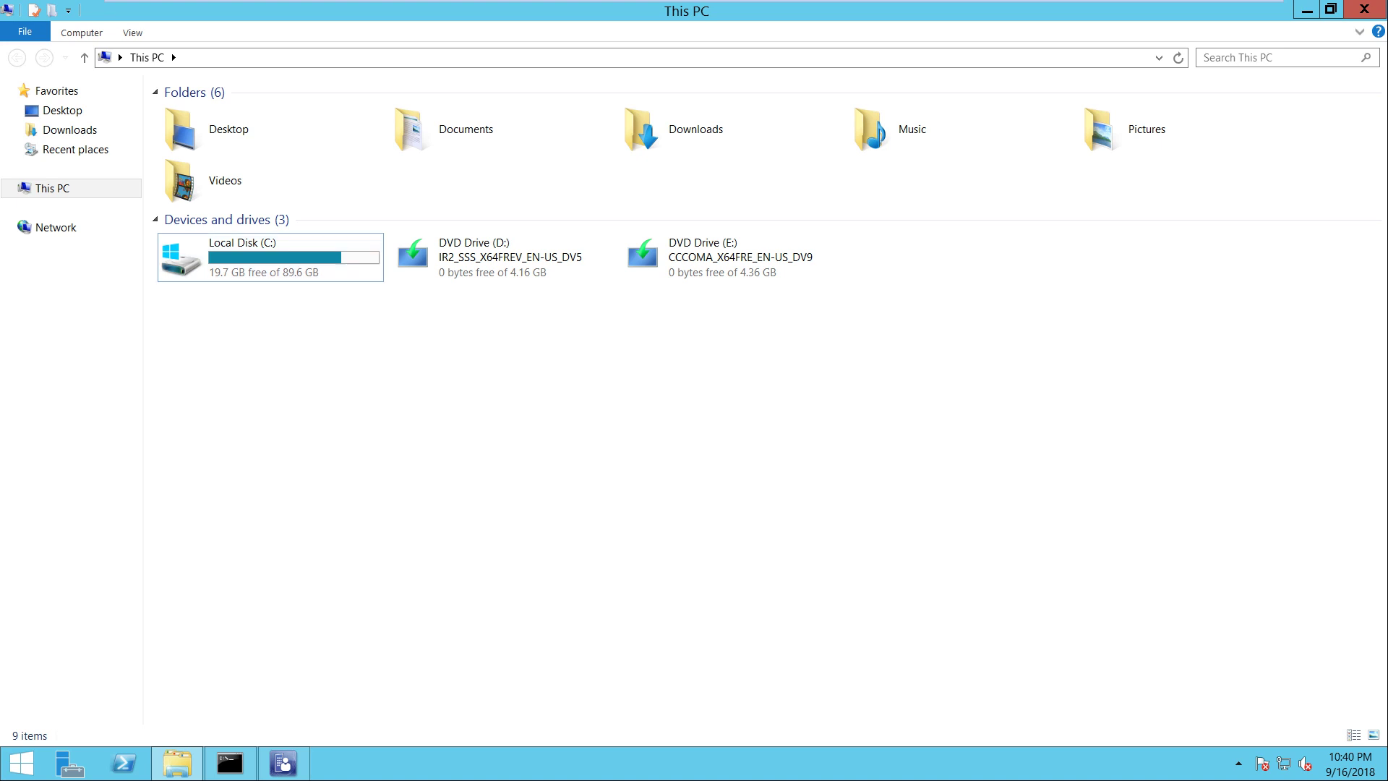
{"action": "double_click", "coordinate": [260, 252]}
{"action": "double_click", "coordinate": [198, 328]}
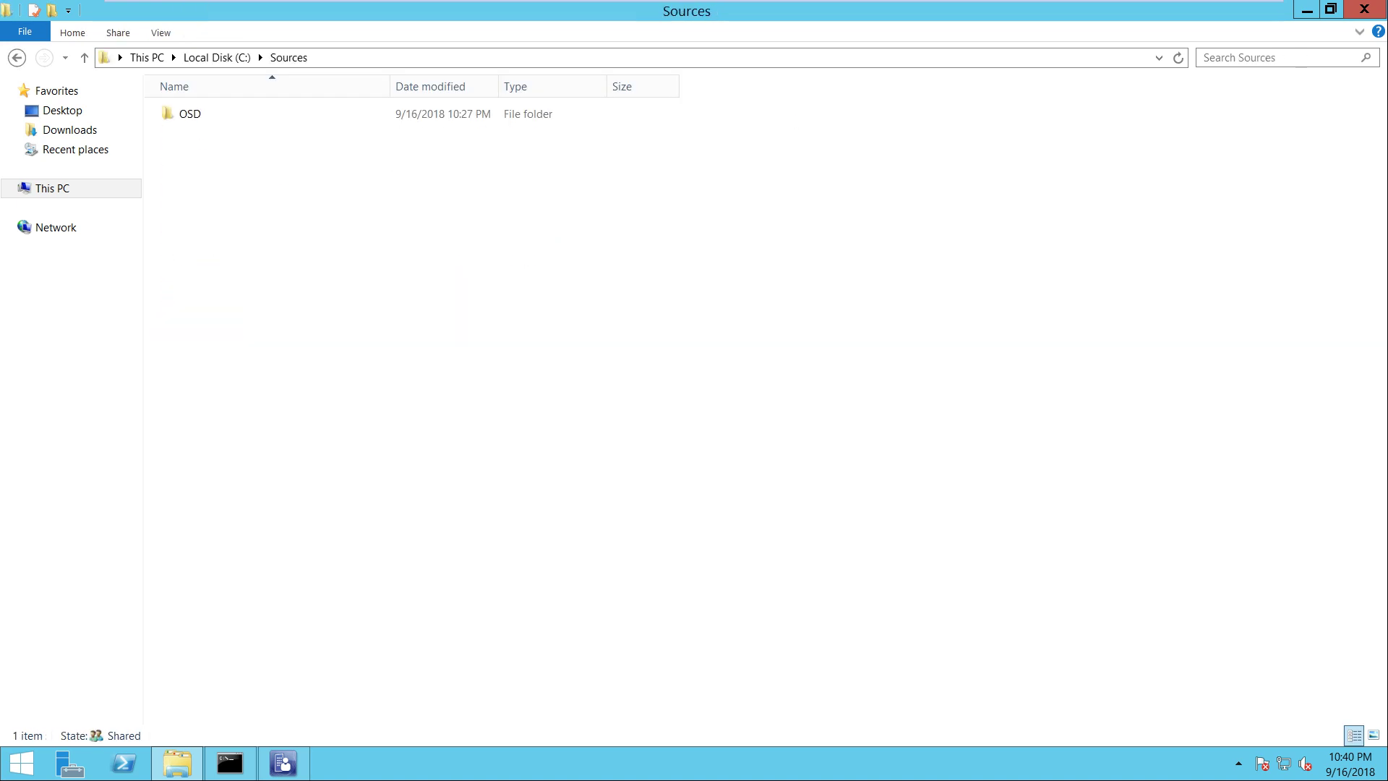
{"action": "double_click", "coordinate": [191, 114]}
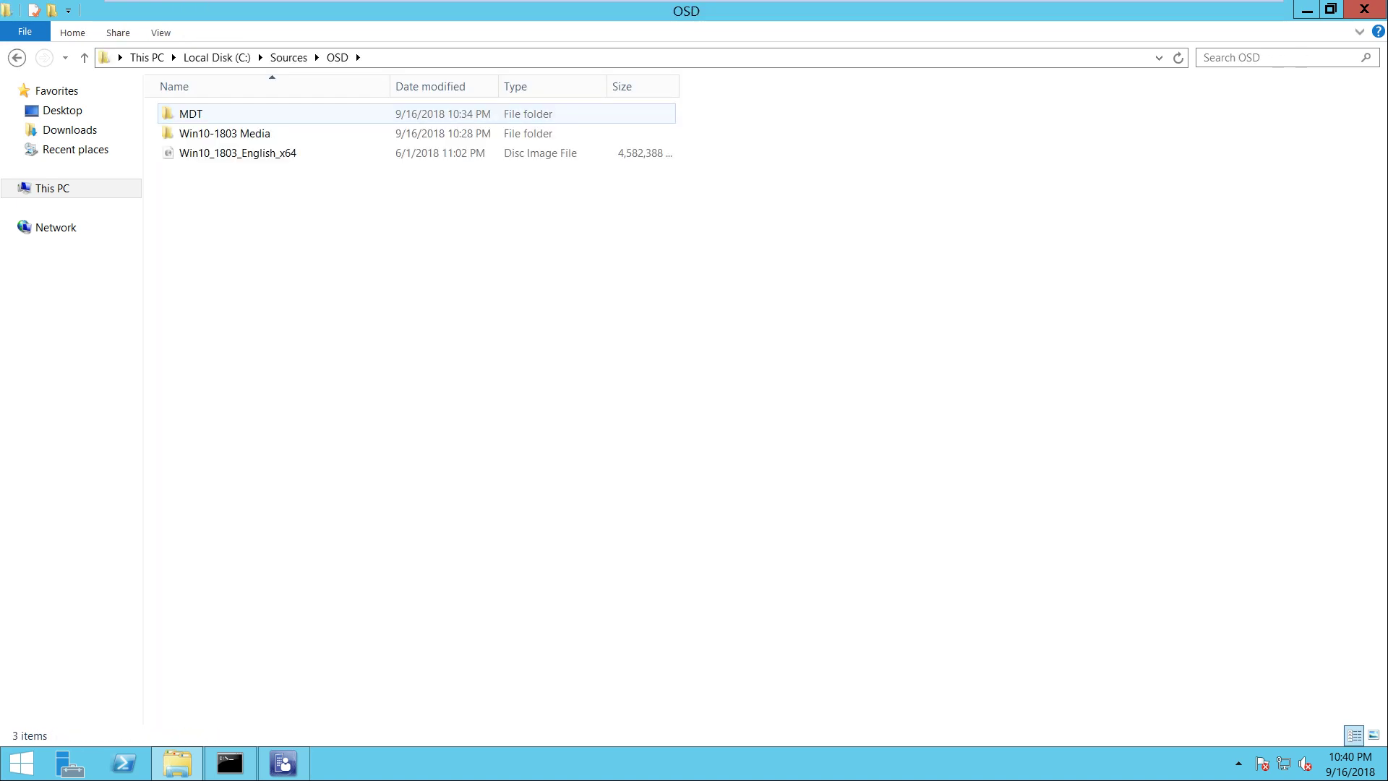
{"action": "double_click", "coordinate": [191, 113]}
{"action": "double_click", "coordinate": [211, 133]}
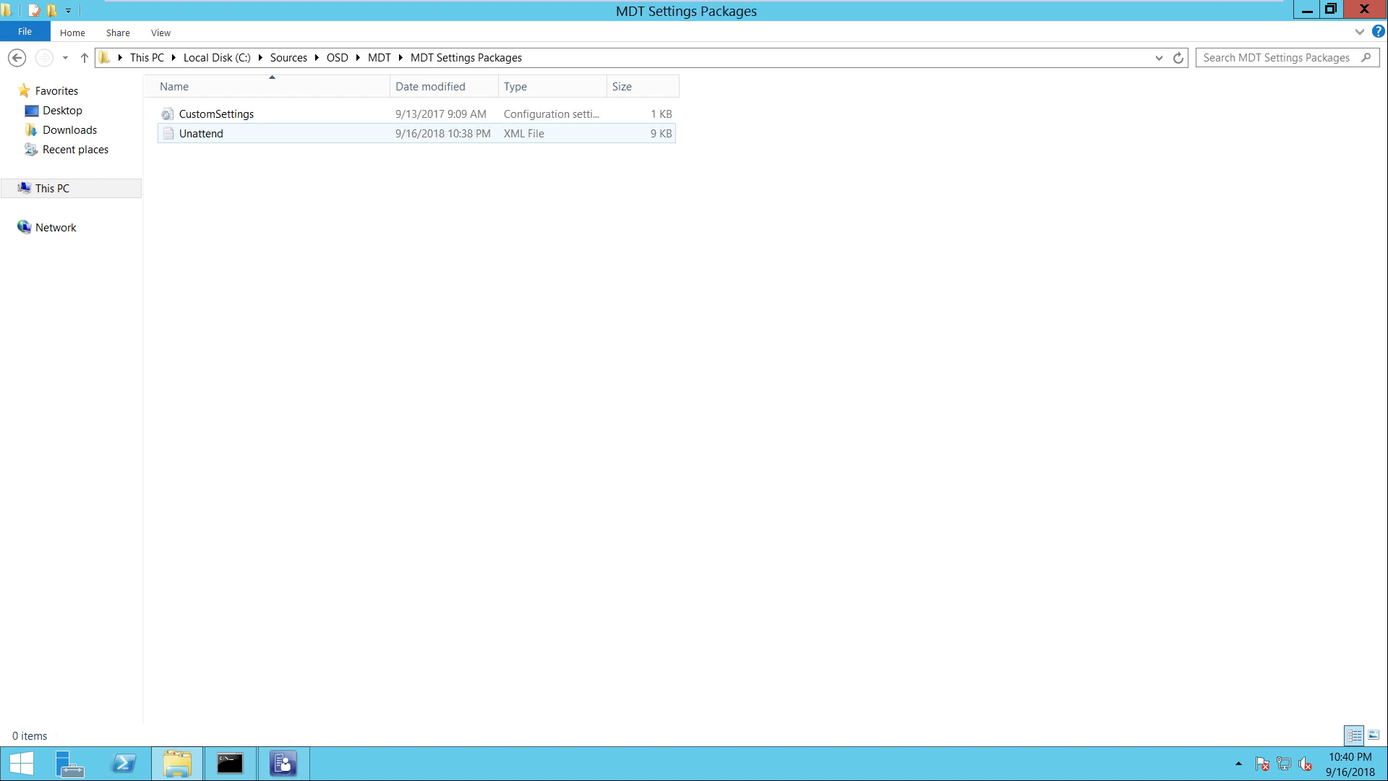
{"action": "key", "text": "BackSpace"}
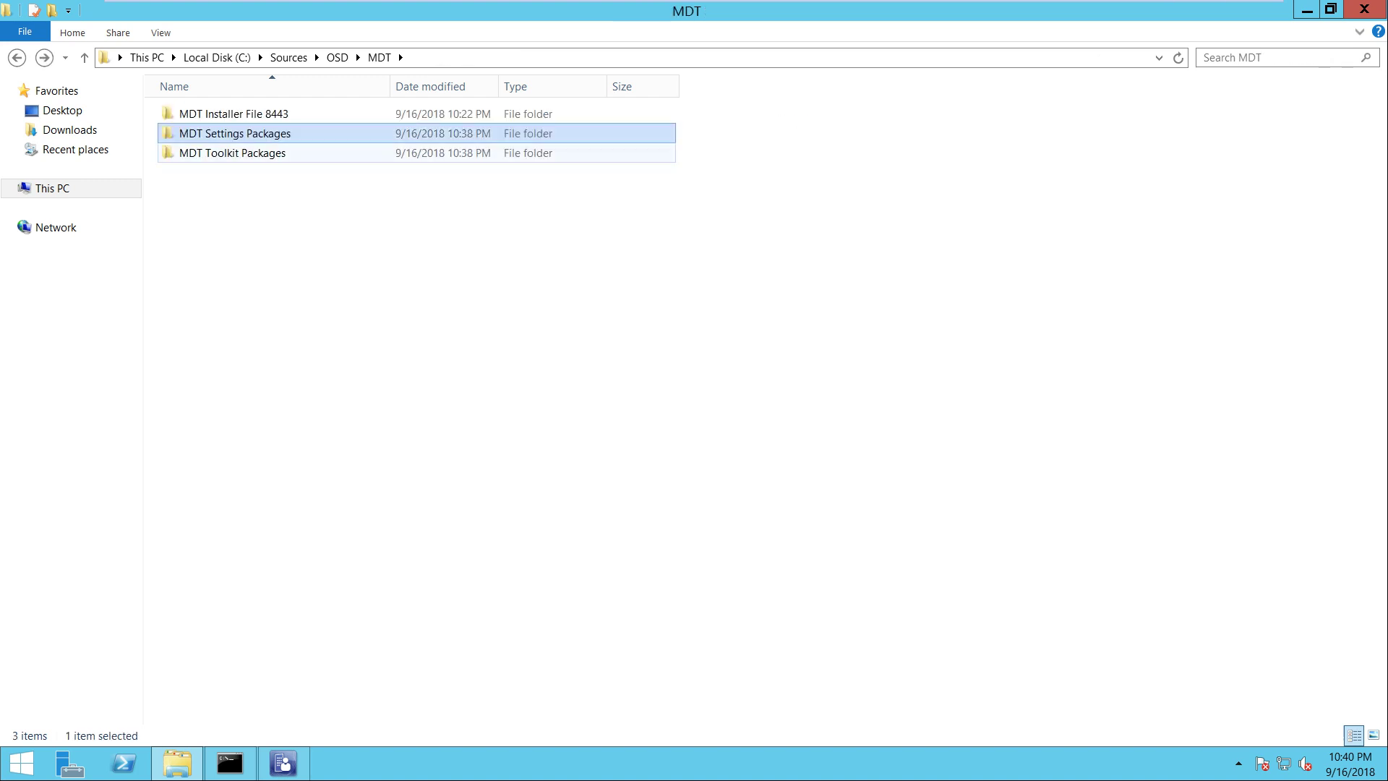
{"action": "double_click", "coordinate": [217, 152]}
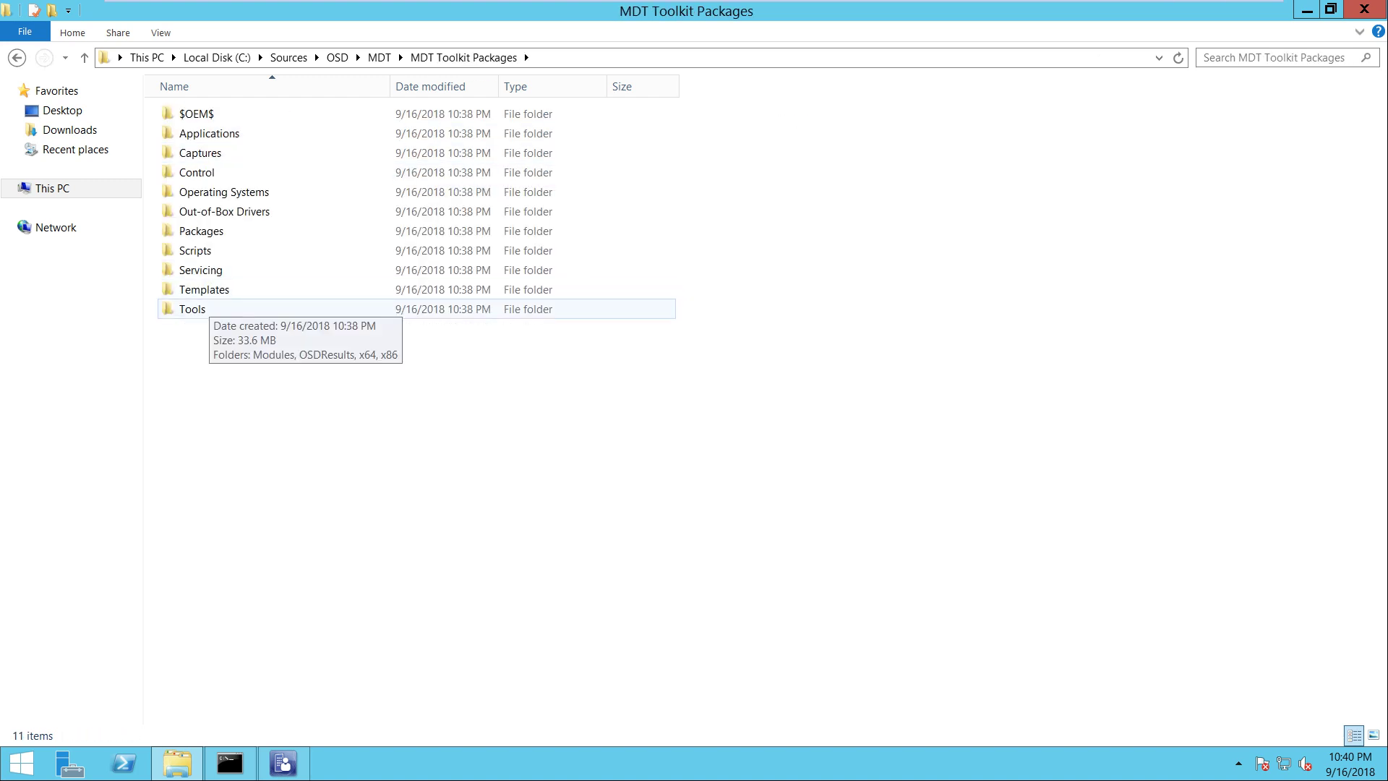
{"action": "double_click", "coordinate": [195, 250]}
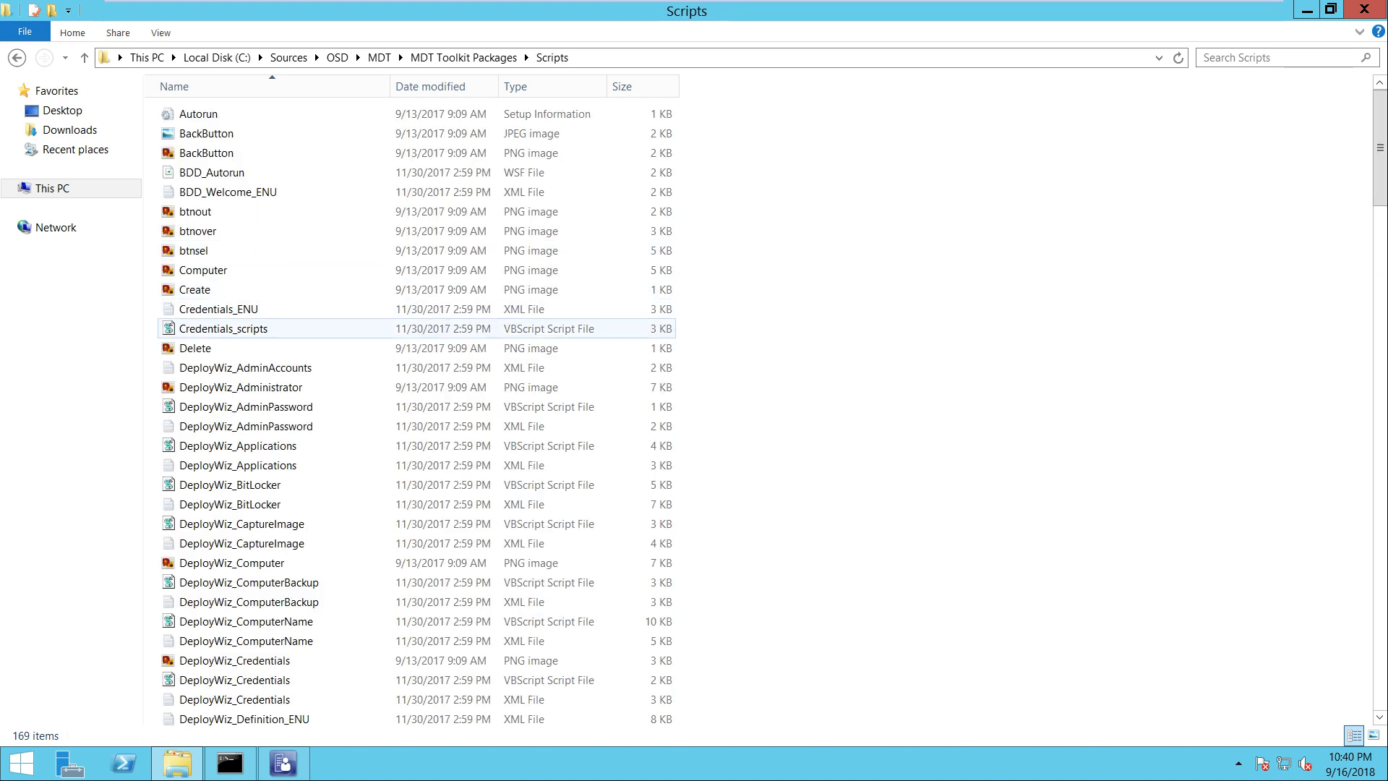
Find and select the UDIWizard_Config XML file, then close the Scripts window
{"action": "left_click", "coordinate": [315, 369]}
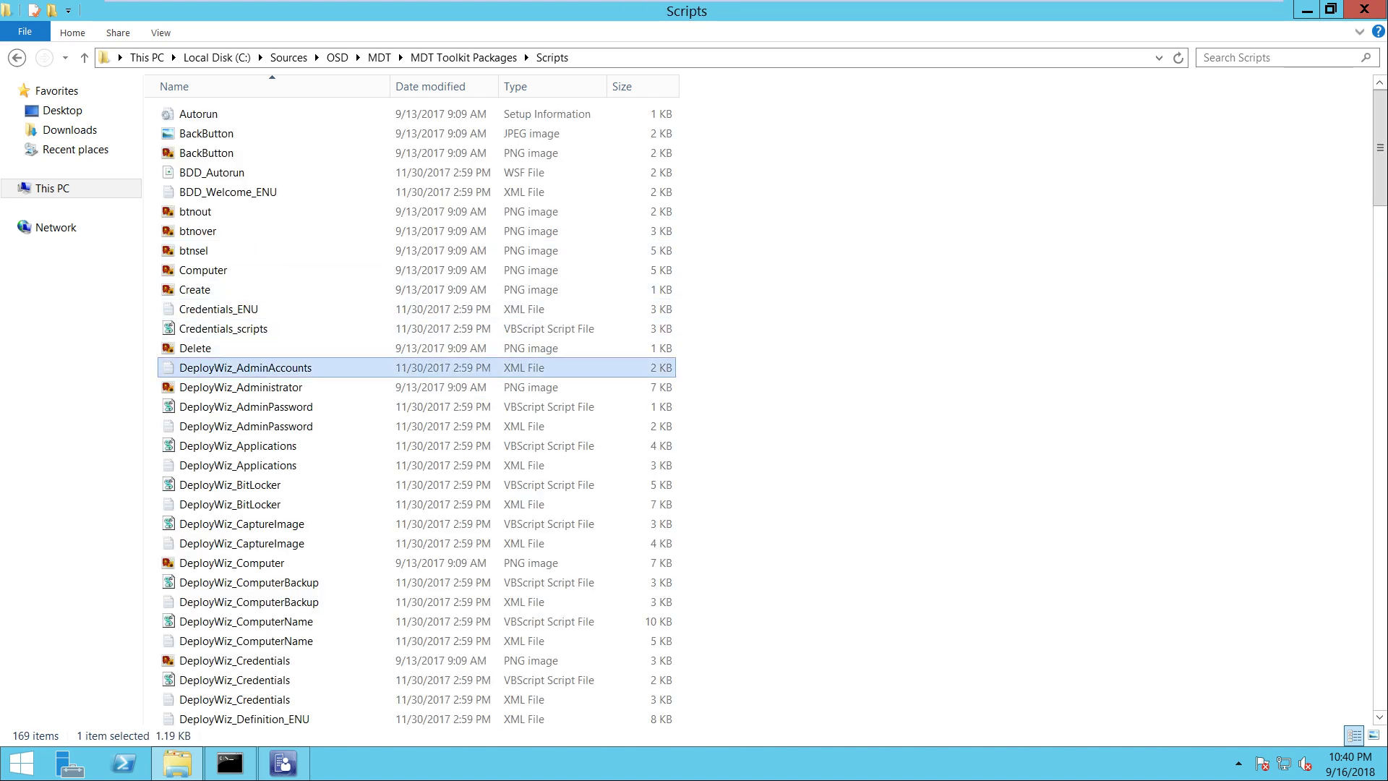
{"action": "key", "text": "u"}
{"action": "key", "text": "alt"}
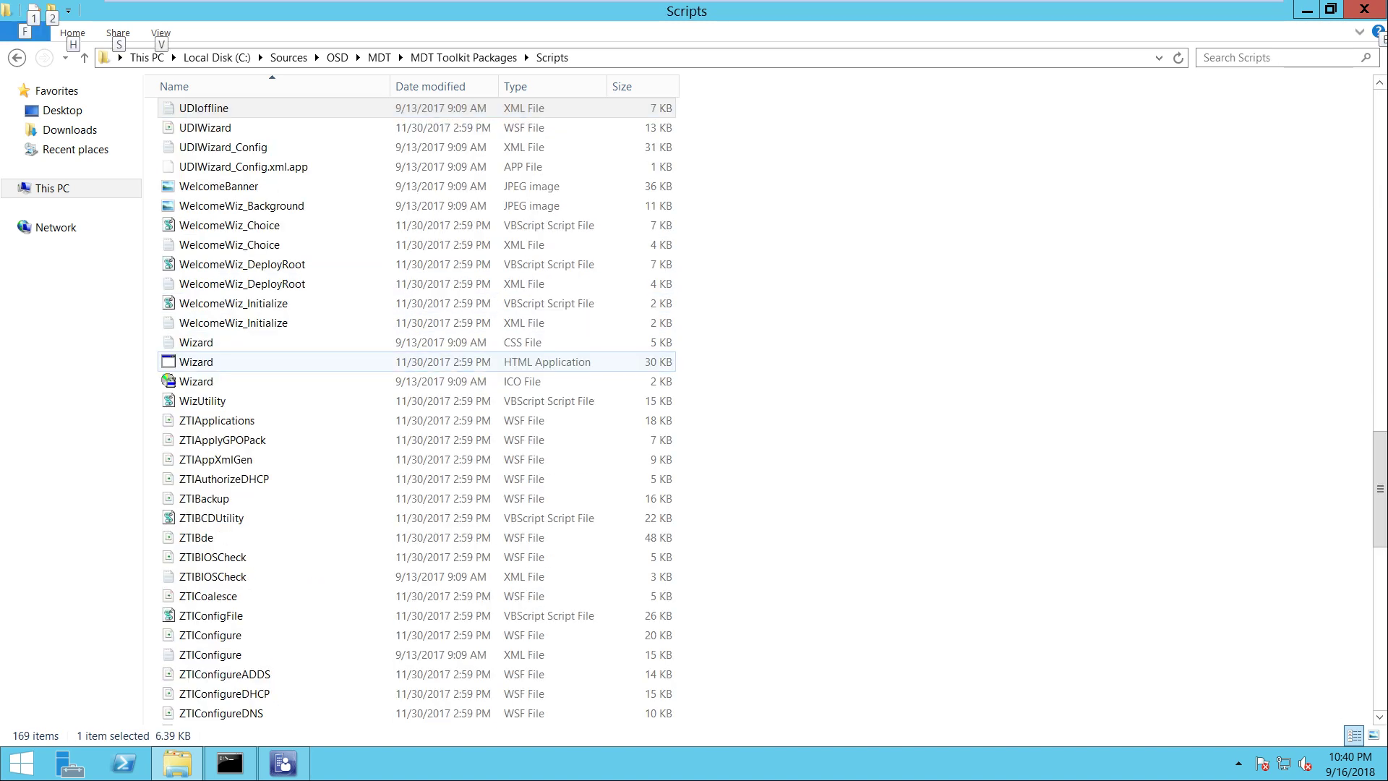
{"action": "left_click", "coordinate": [244, 166]}
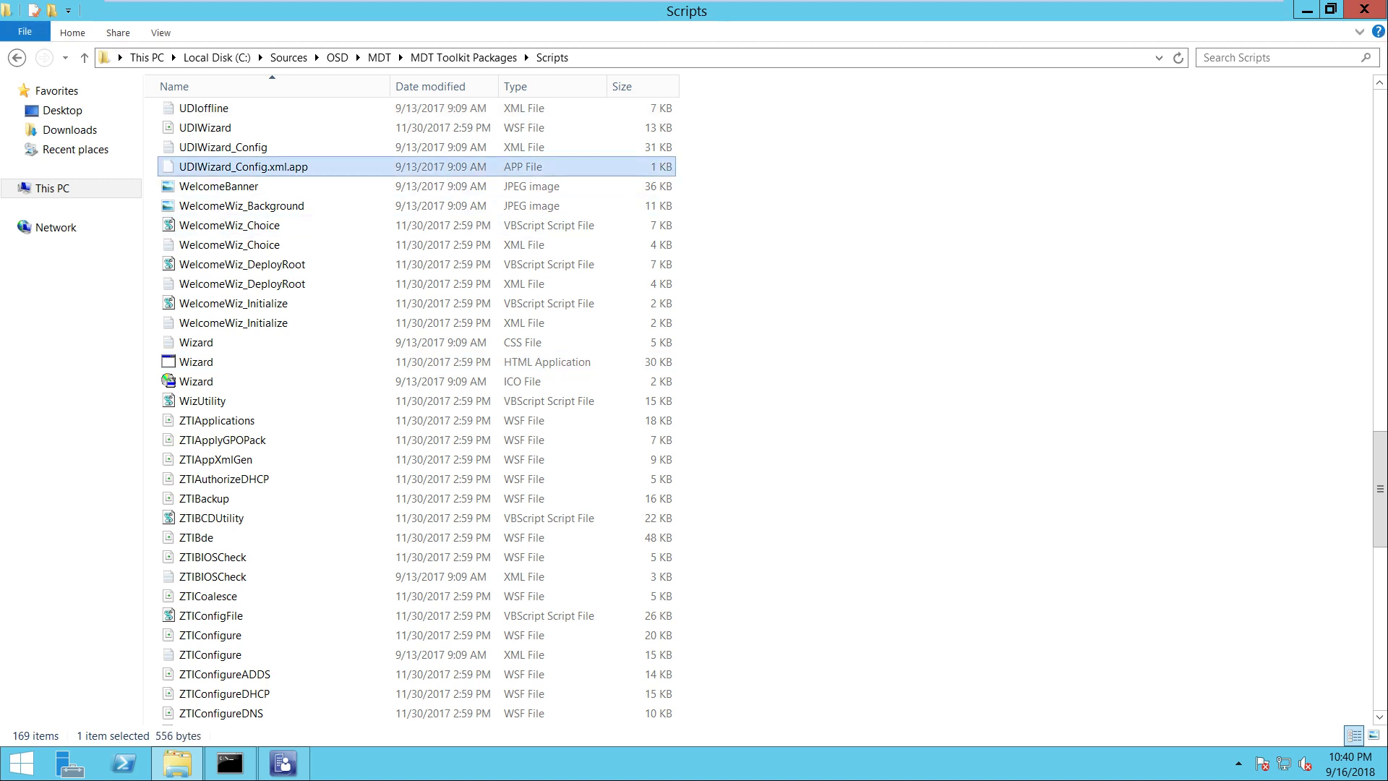
{"action": "left_click", "coordinate": [223, 146]}
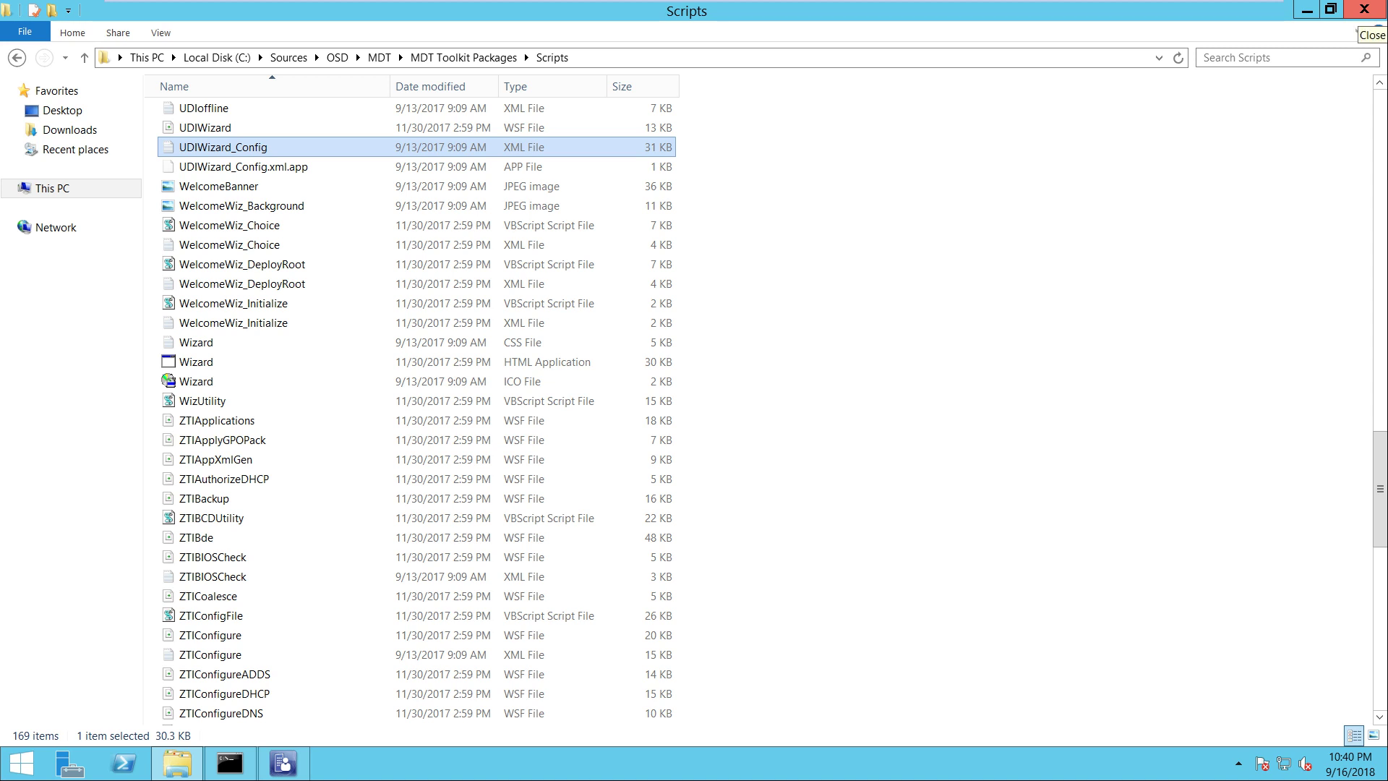
{"action": "left_click", "coordinate": [1364, 9]}
{"action": "key", "text": "super+r"}
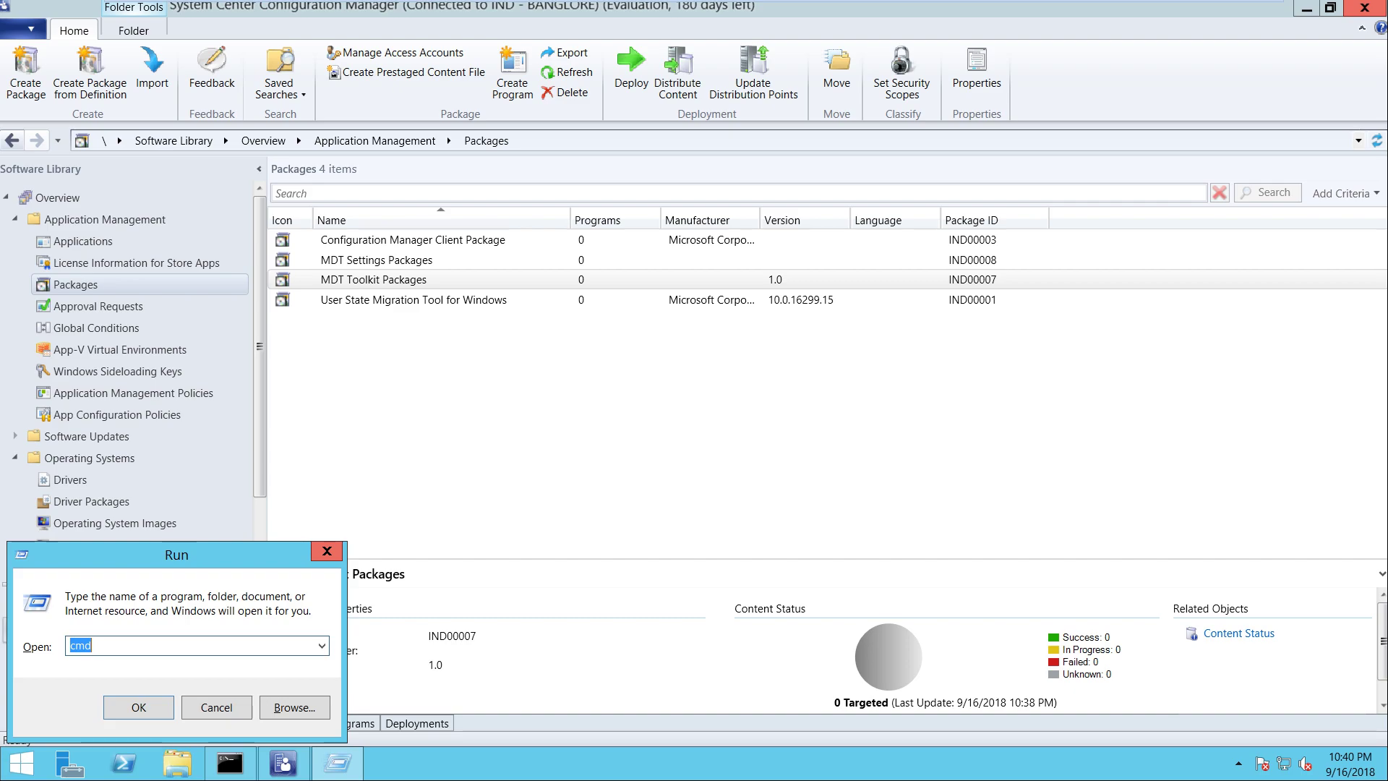
Launch UDI Wizard Designer by searching Start for 'desig'
{"action": "key", "text": "Escape"}
{"action": "key", "text": "super"}
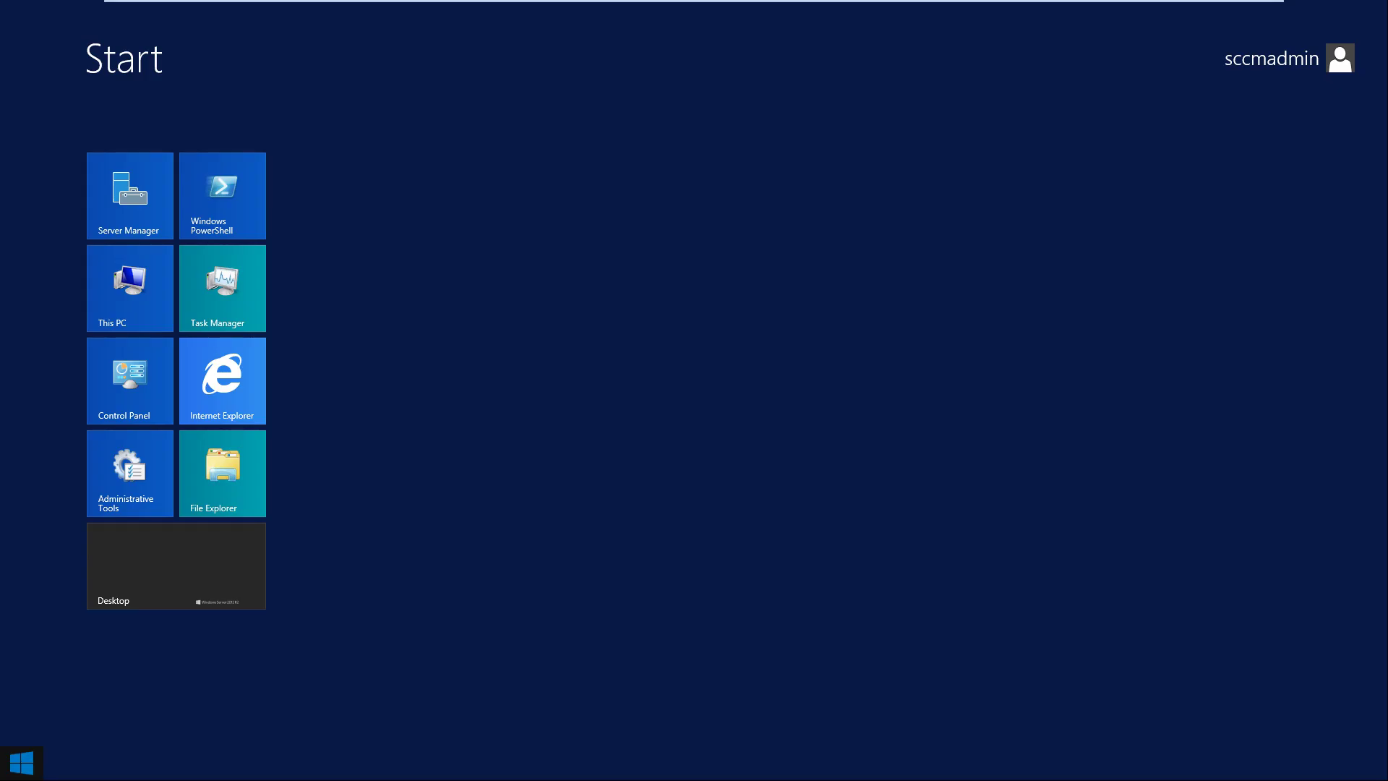
{"action": "type", "text": "designer"}
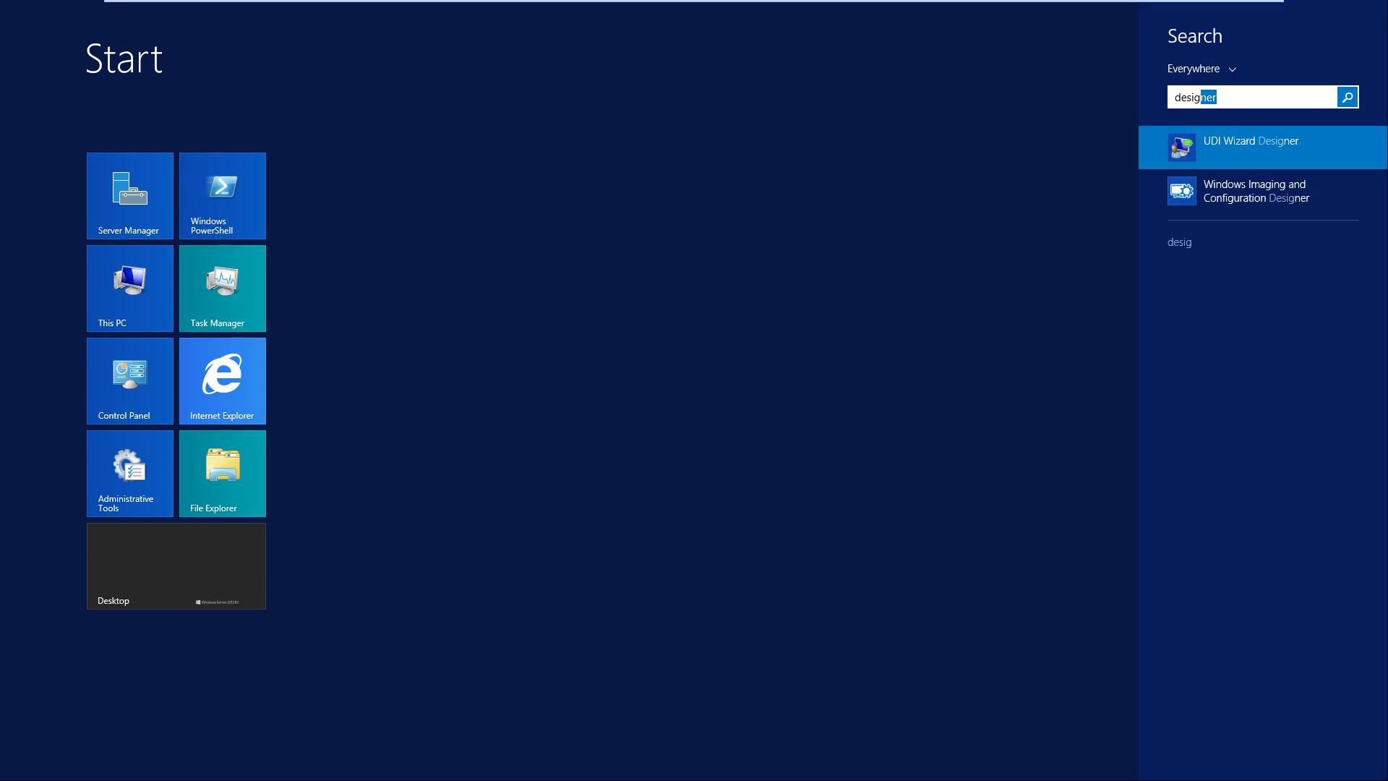
{"action": "key", "text": "shift+F10"}
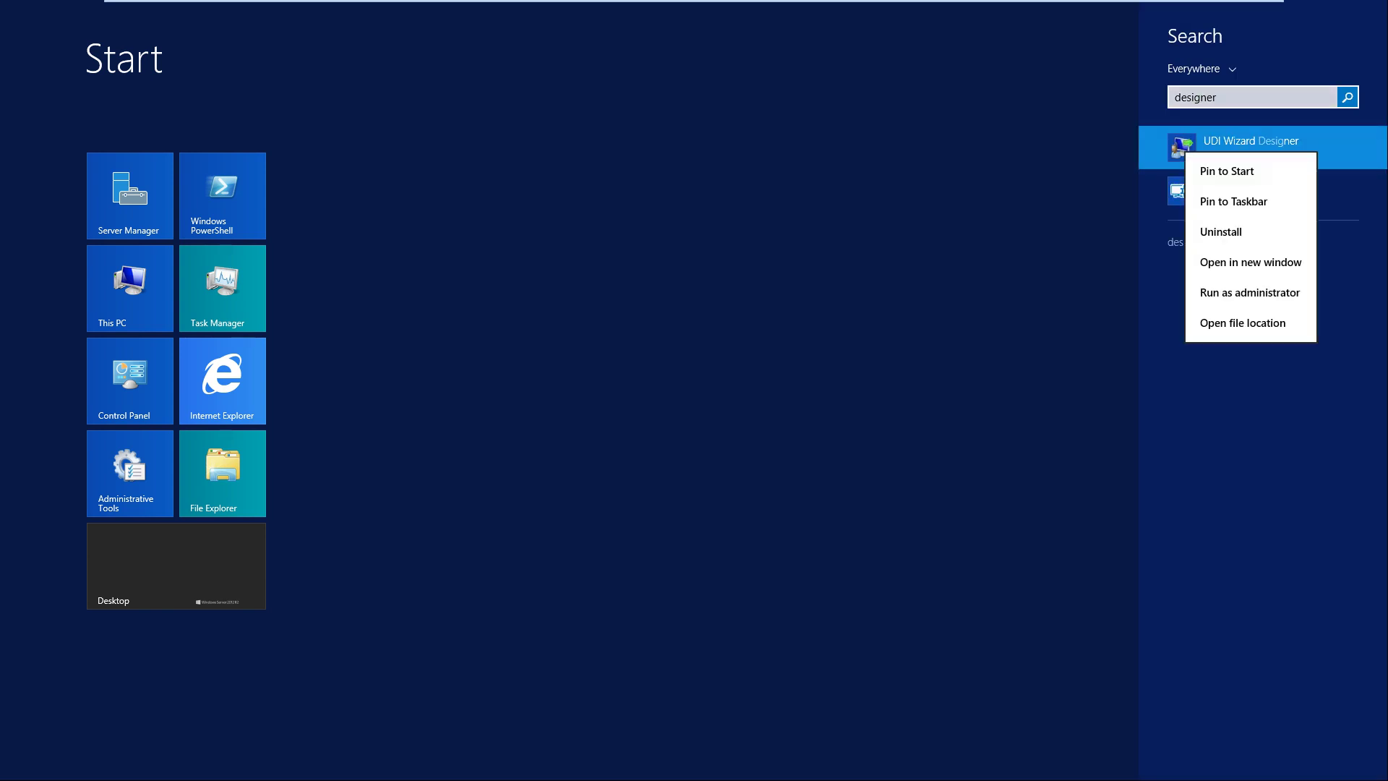
{"action": "key", "text": "Escape"}
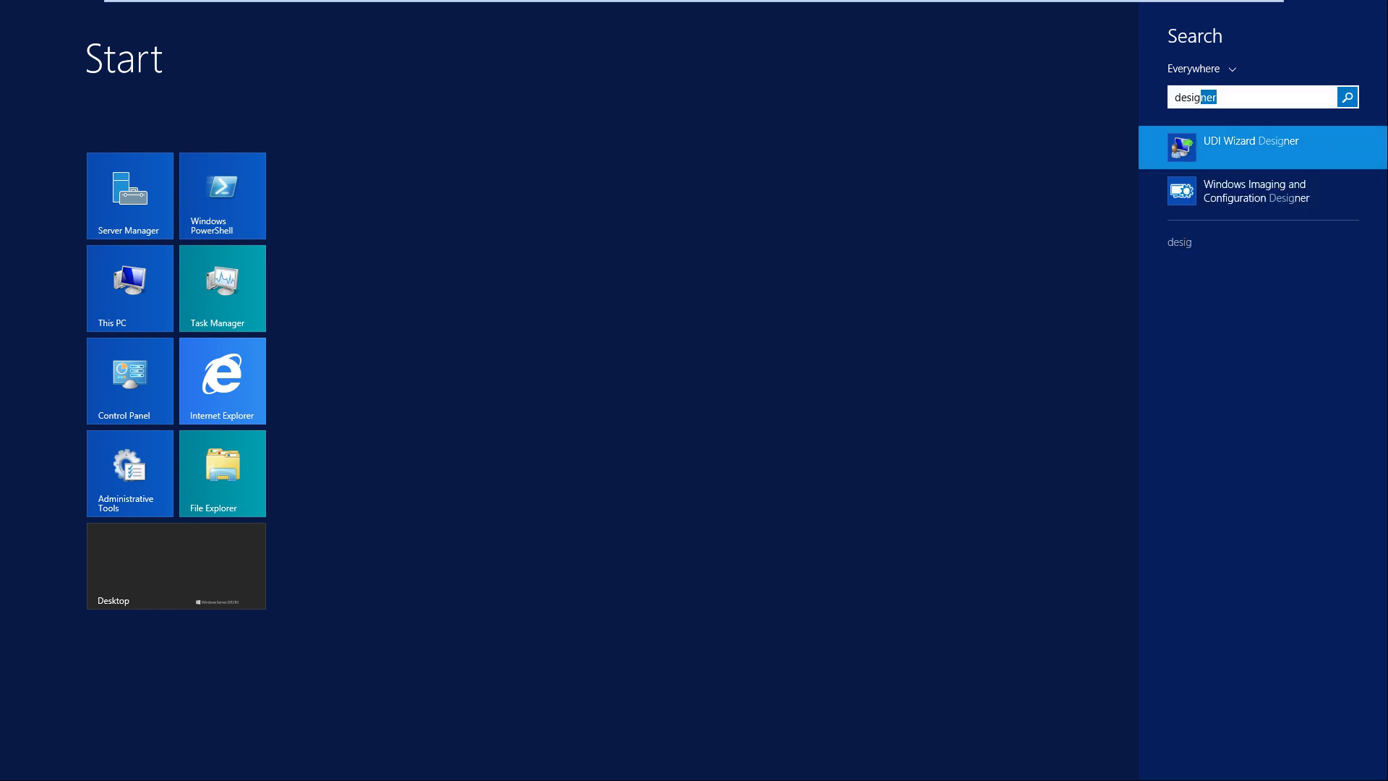
{"action": "key", "text": "super"}
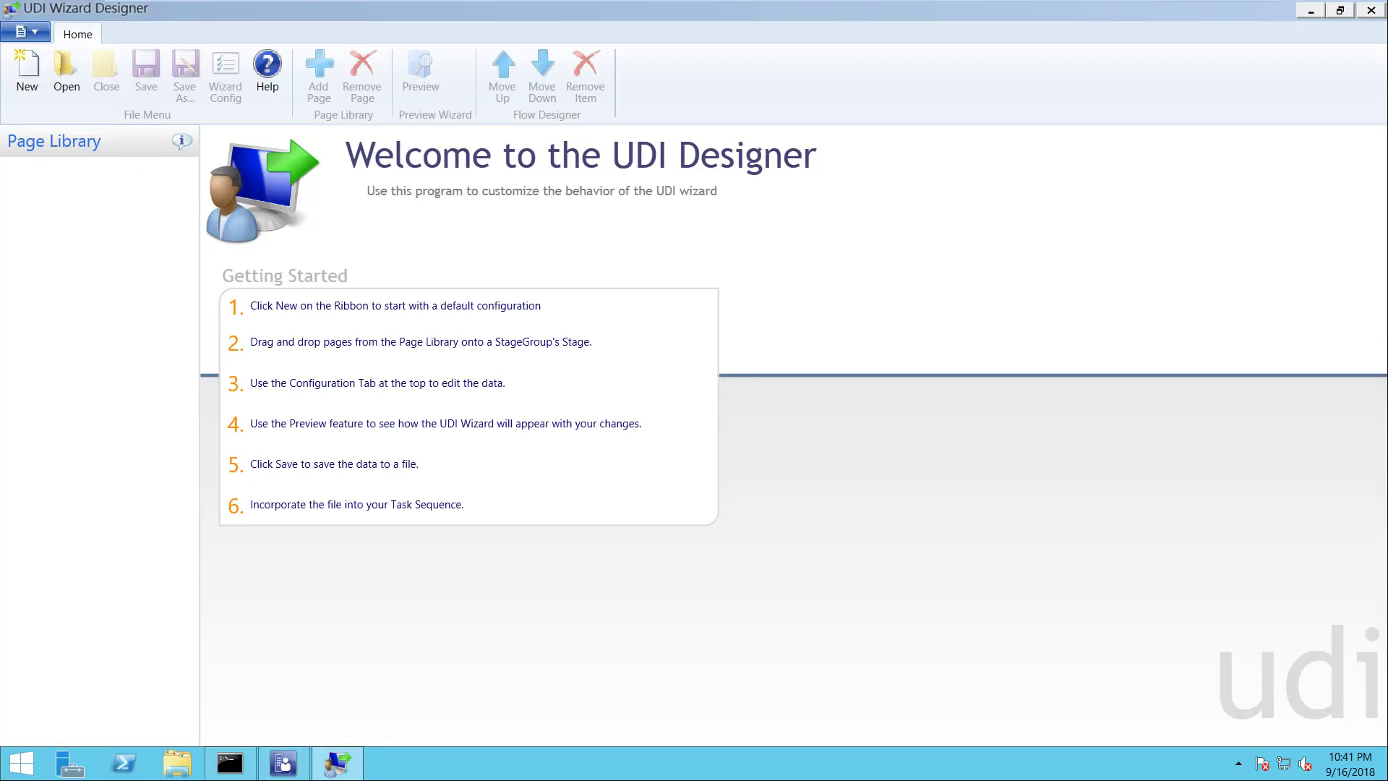
Cancel the Open file dialog, leaving the designer on its welcome page
{"action": "left_click", "coordinate": [67, 72]}
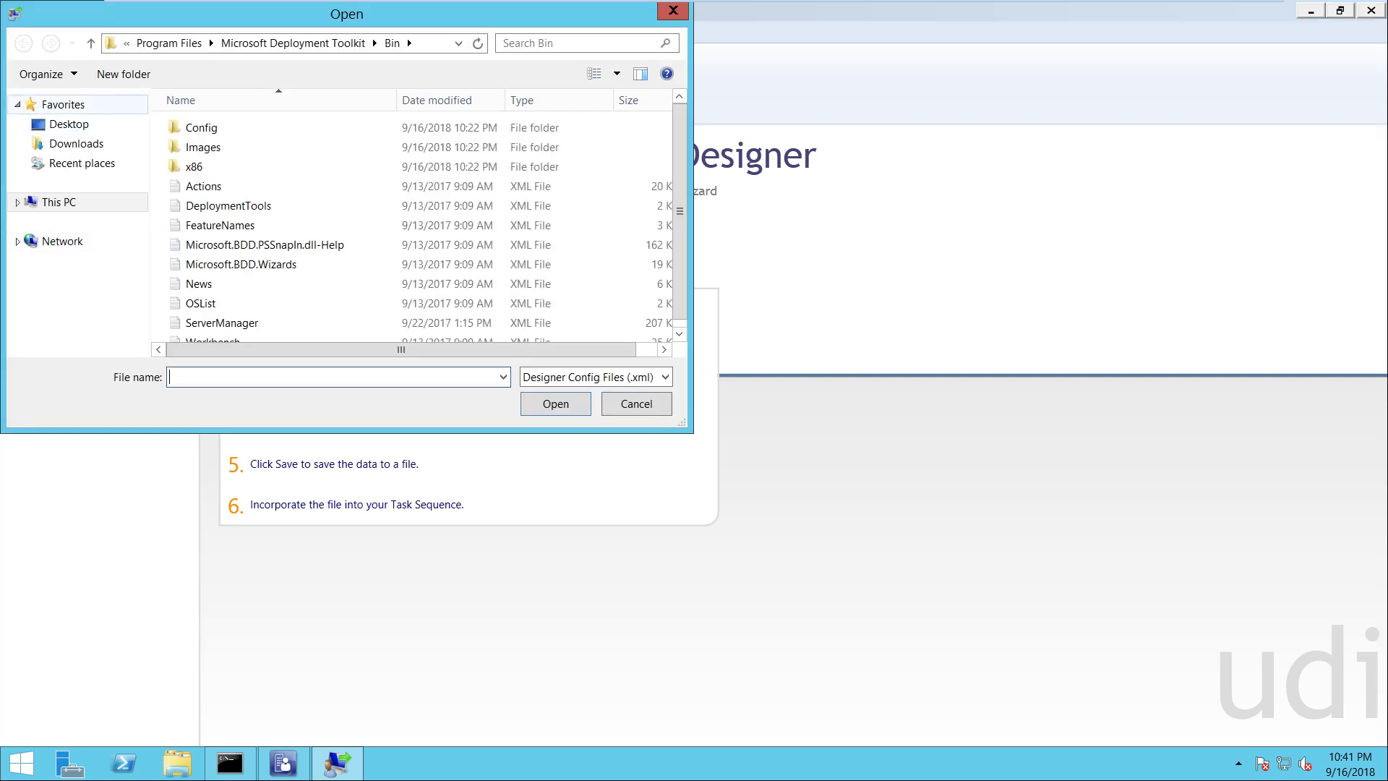
{"action": "left_click_drag", "start_coordinate": [153, 18], "coordinate": [491, 125]}
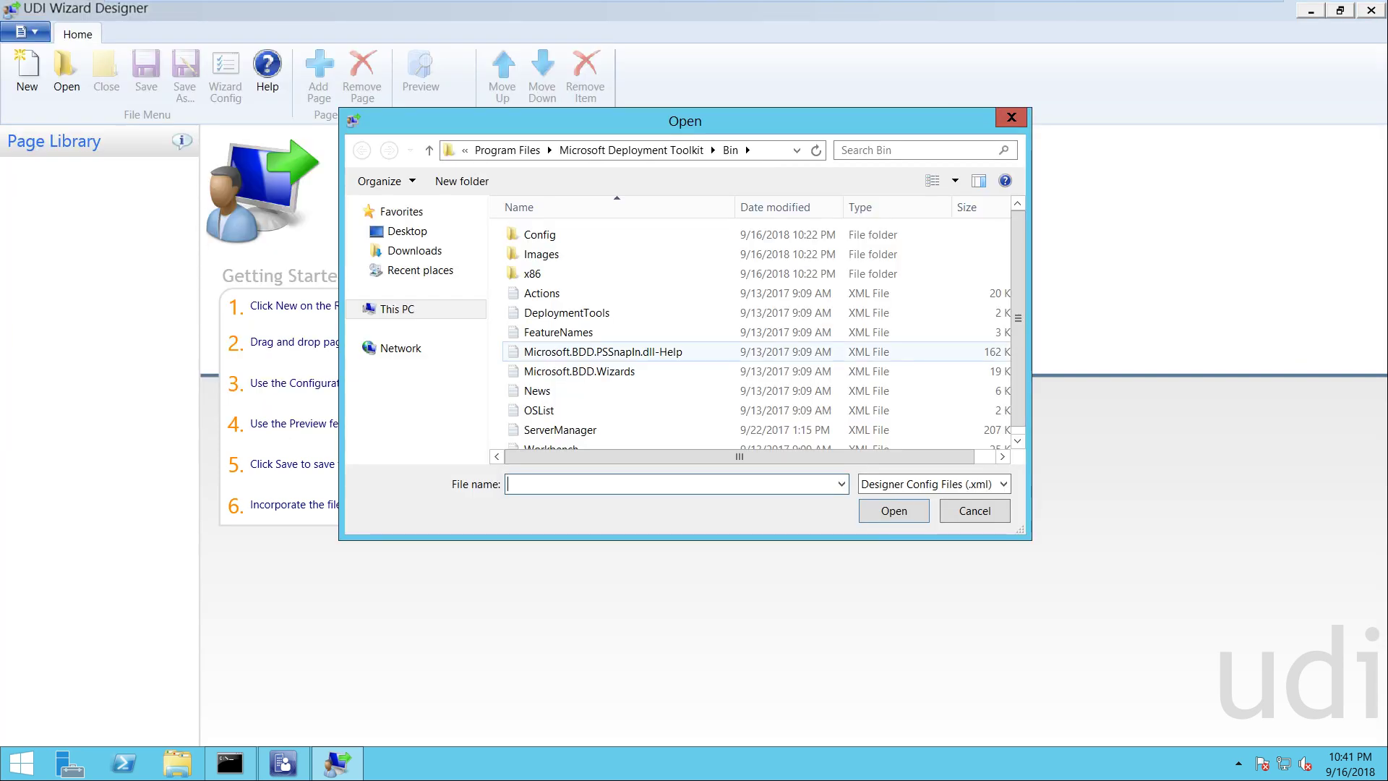
{"action": "left_click", "coordinate": [974, 510]}
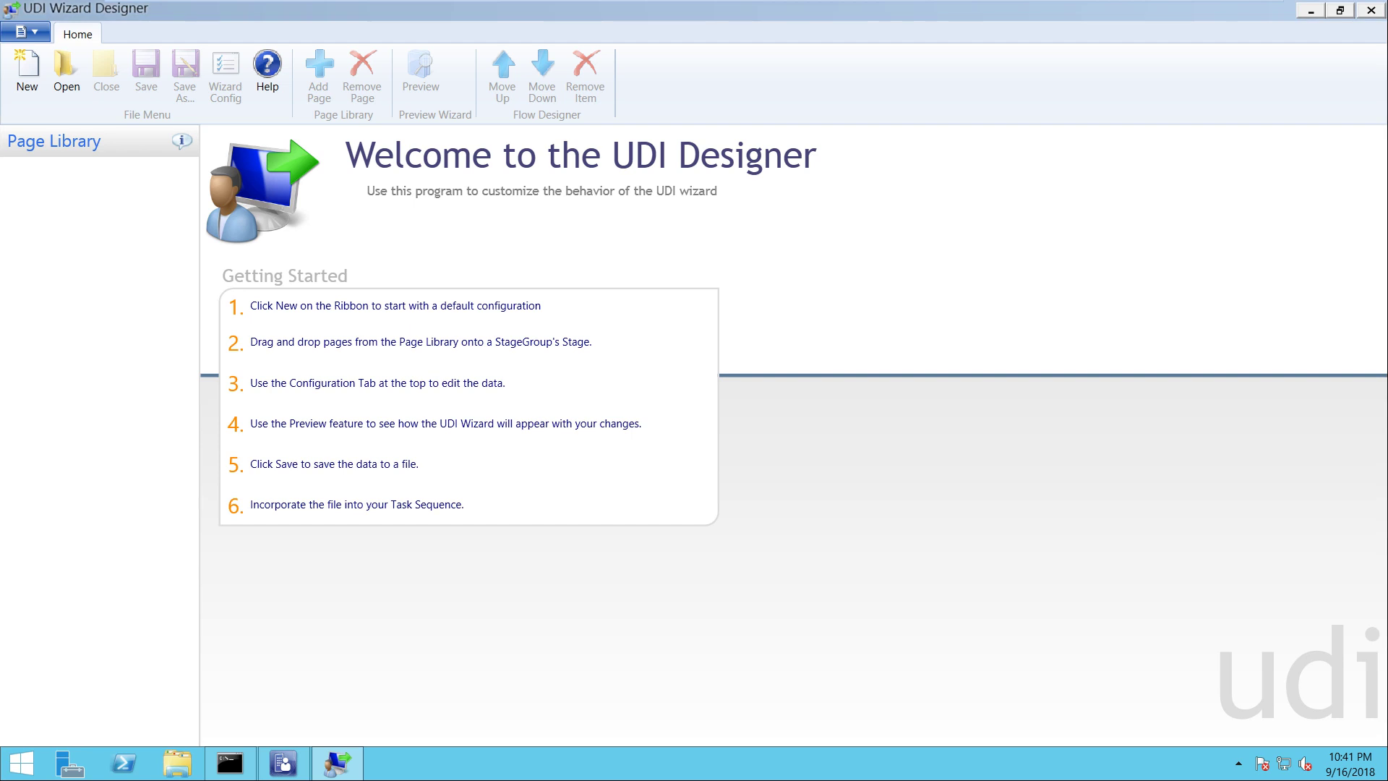
{"action": "left_click", "coordinate": [177, 763]}
Open \\sccm\Sources\OSD\MDT\MDT Toolkit Packages\Scripts from the Run box
{"action": "double_click", "coordinate": [239, 253]}
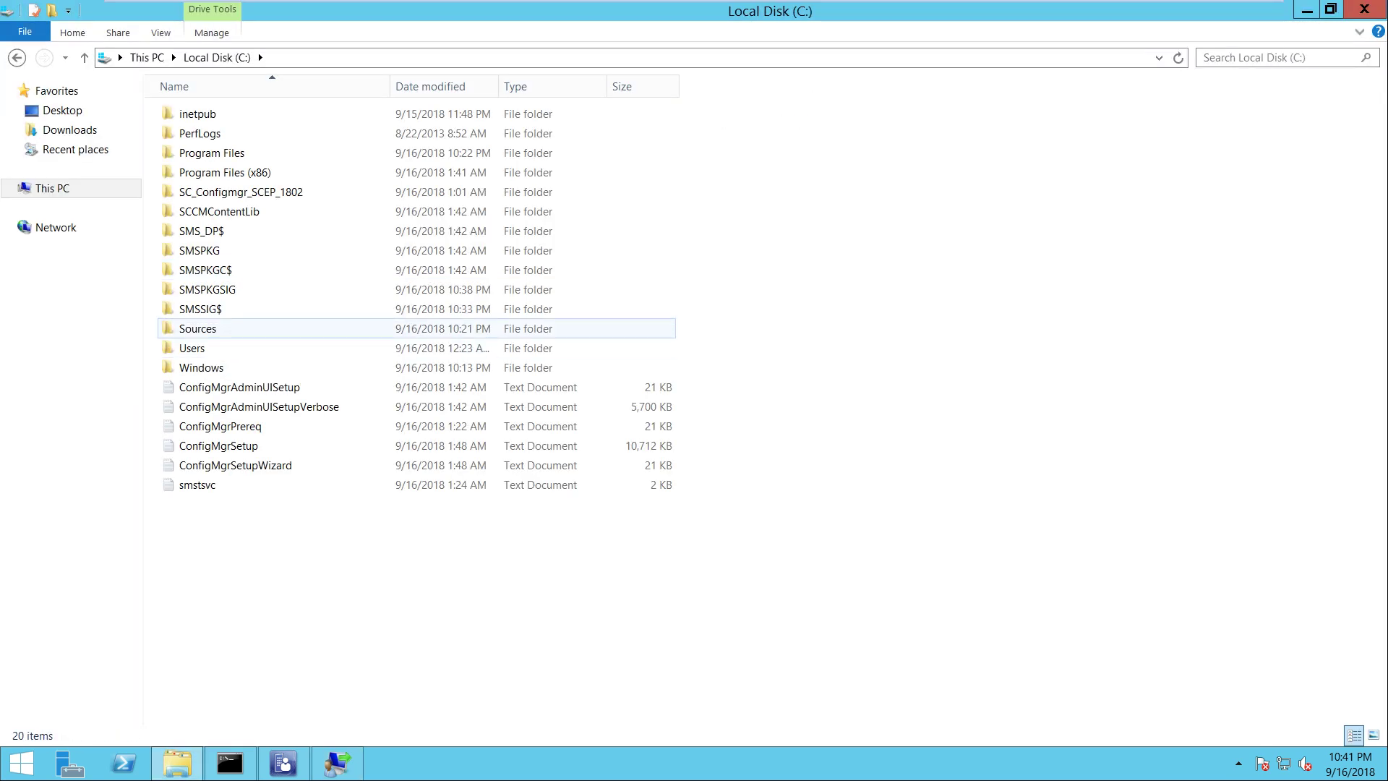
{"action": "double_click", "coordinate": [197, 328]}
{"action": "double_click", "coordinate": [192, 113]}
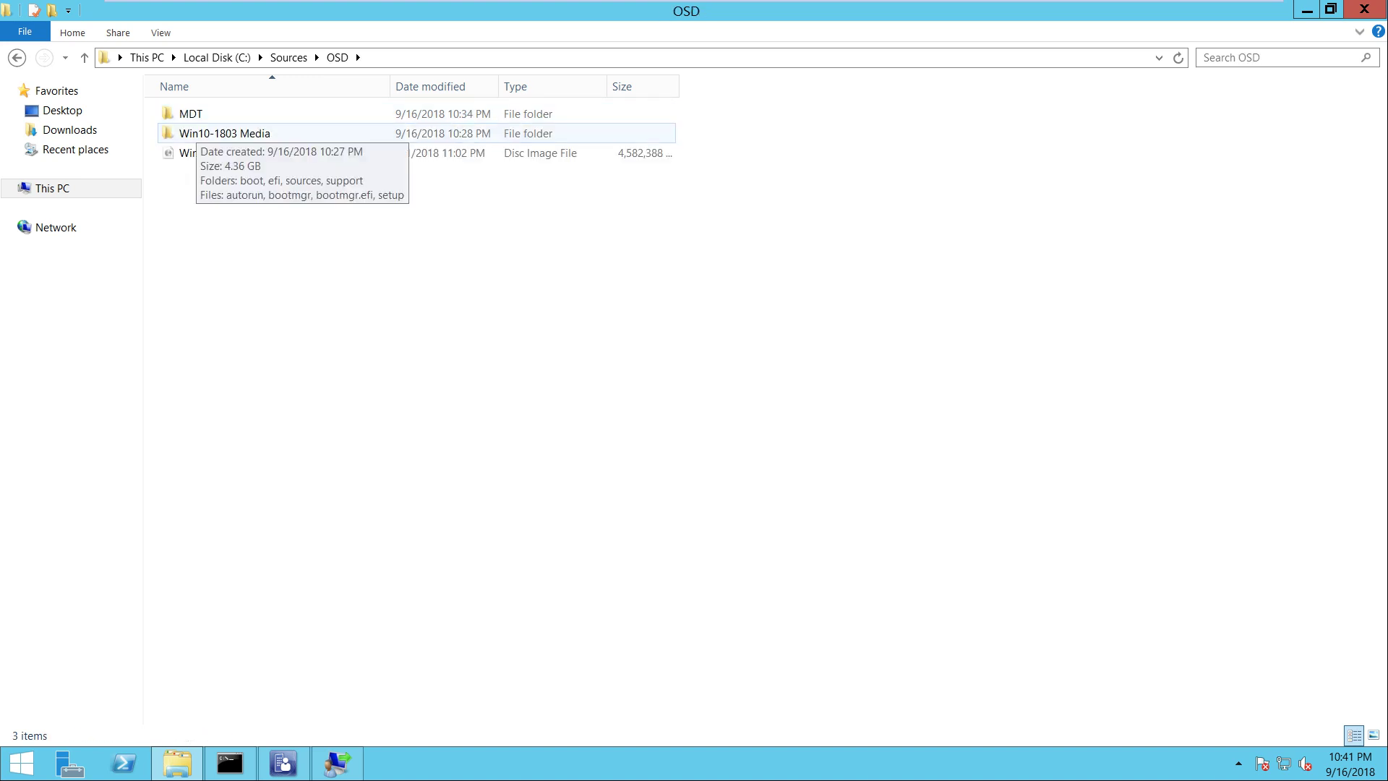
{"action": "key", "text": "super+r"}
{"action": "type", "text": "\\\\sccm\\"}
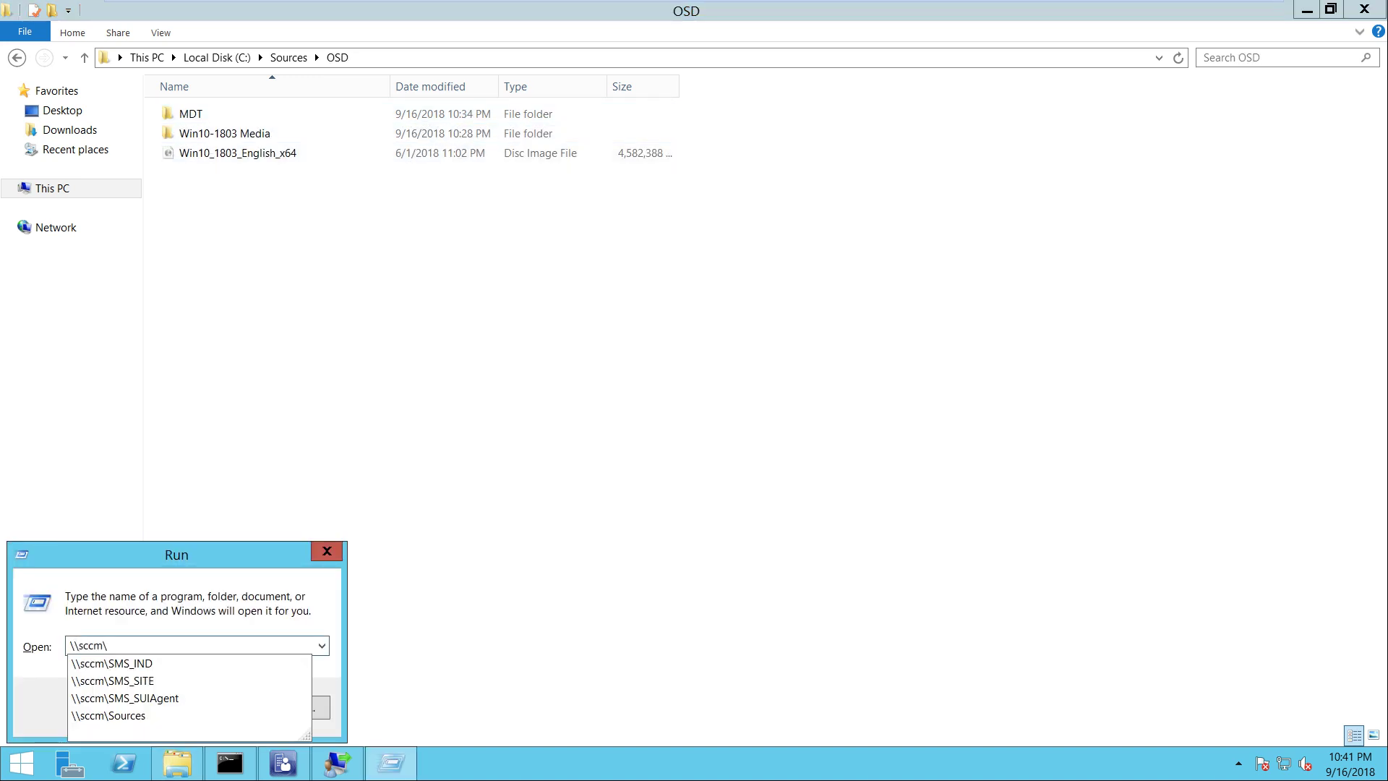
{"action": "type", "text": "sour"}
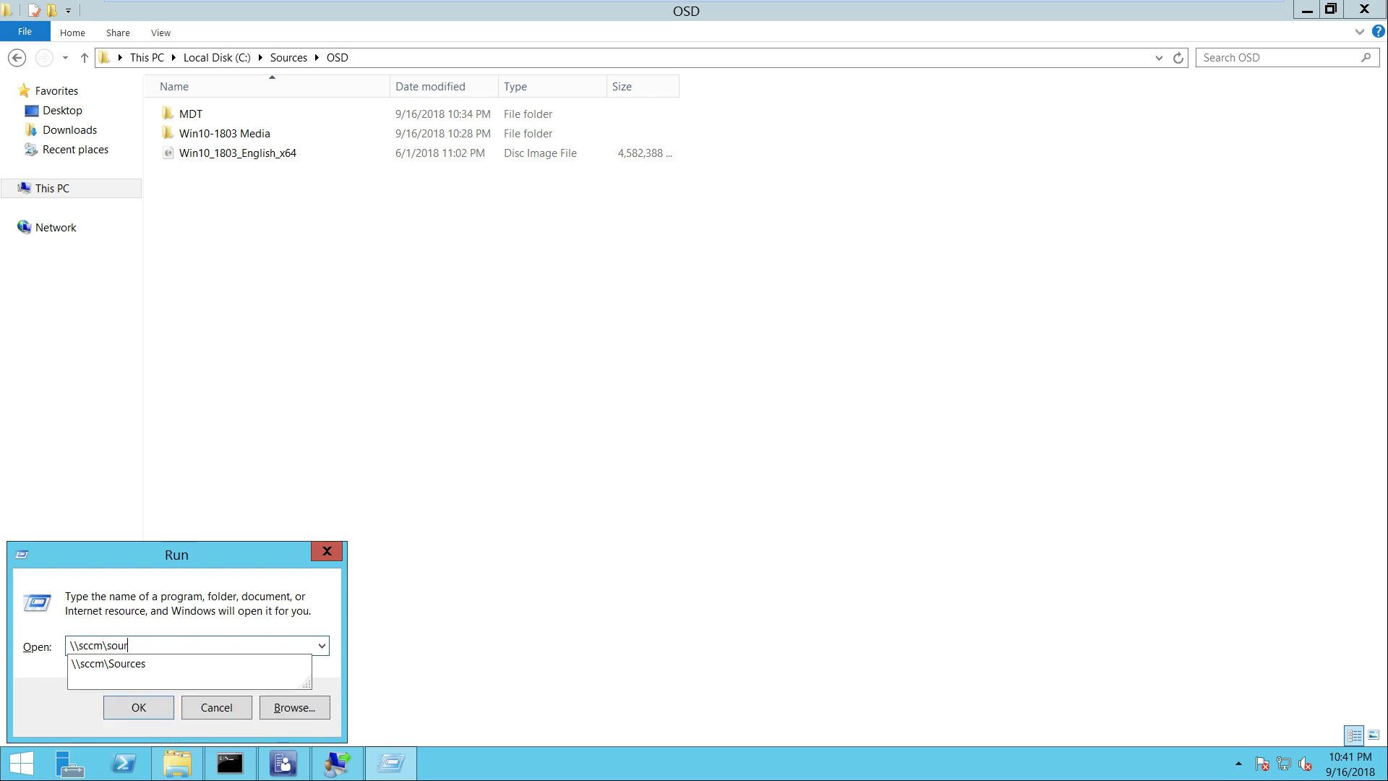
{"action": "key", "text": "Down"}
{"action": "type", "text": "\\"}
{"action": "key", "text": "Down"}
{"action": "type", "text": "\\"}
{"action": "key", "text": "Down"}
{"action": "type", "text": "\\"}
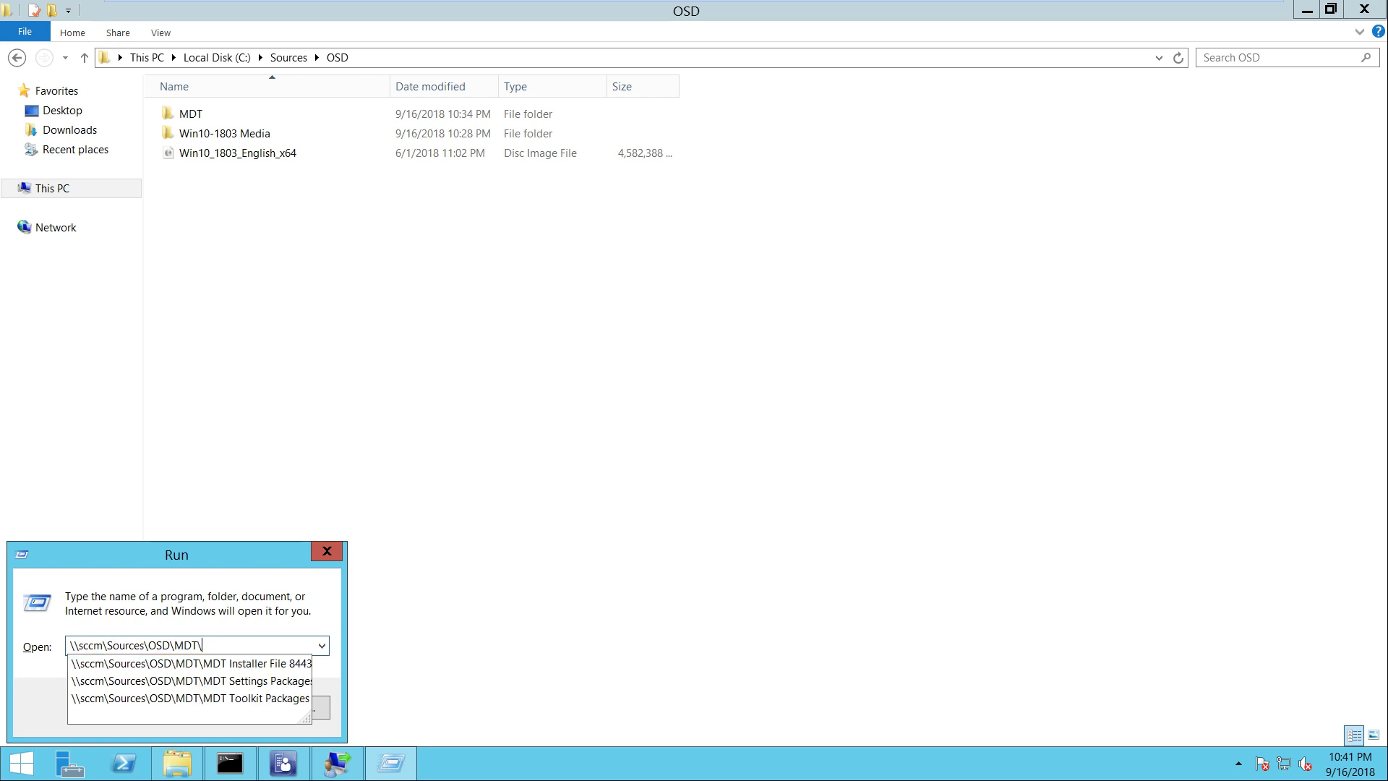
{"action": "key", "text": "Down"}
{"action": "key", "text": "Down"}
{"action": "key", "text": "Down"}
{"action": "type", "text": "\\"}
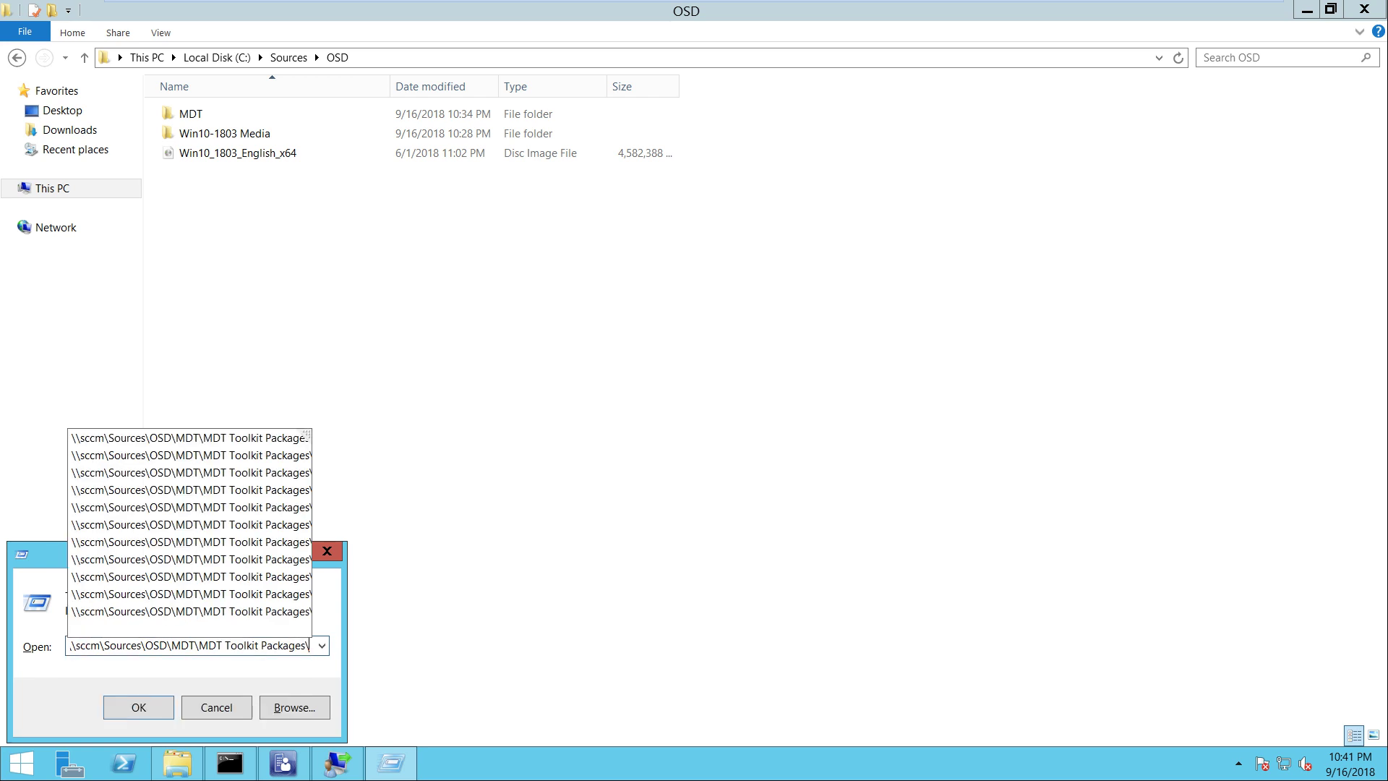
{"action": "type", "text": "sc"}
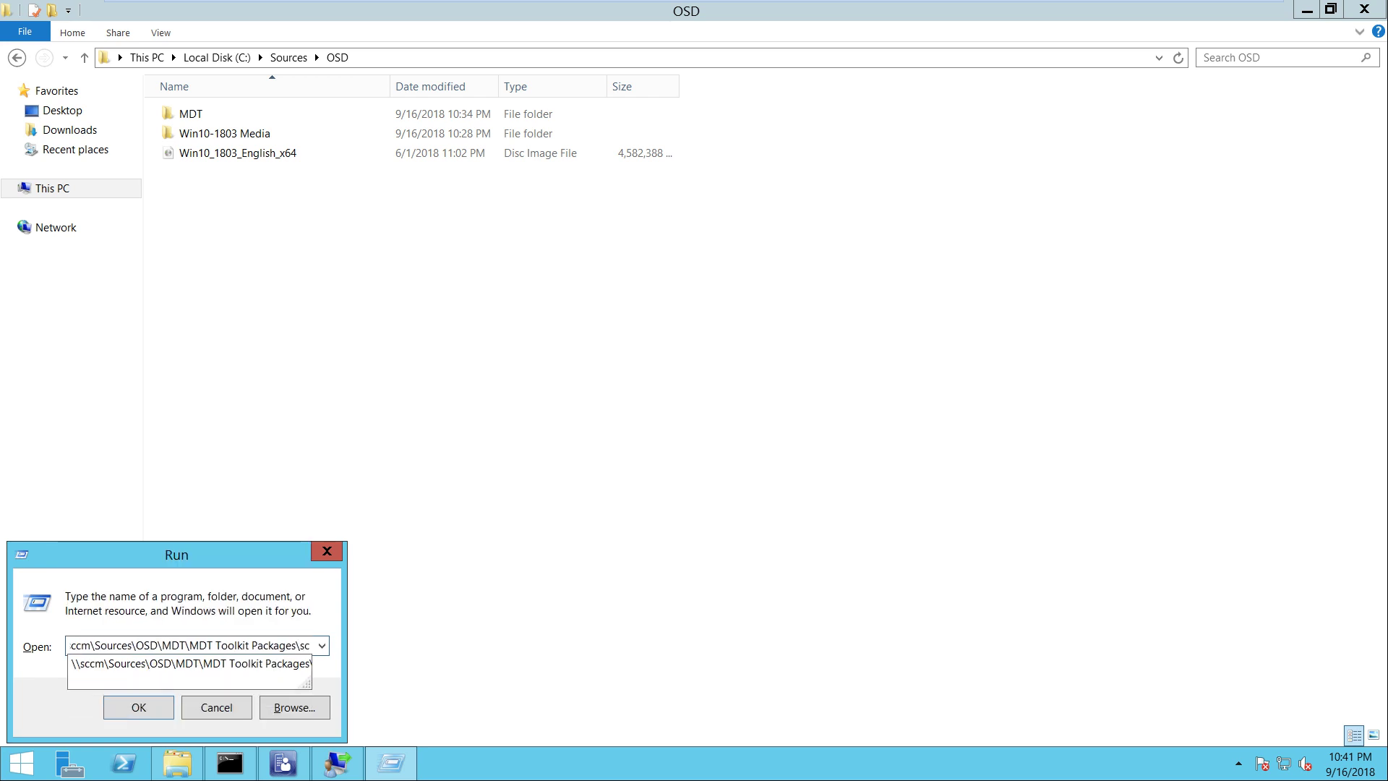
{"action": "key", "text": "Down"}
{"action": "key", "text": "Return"}
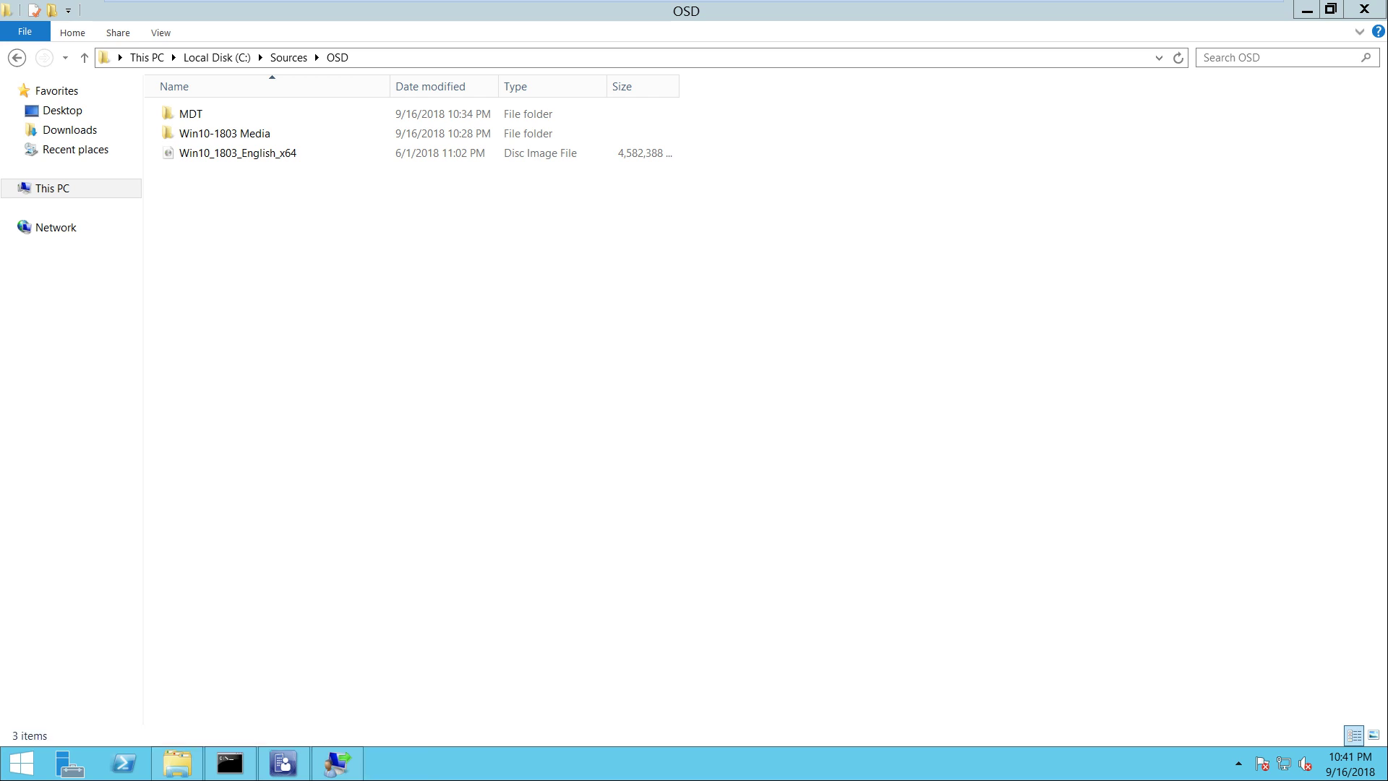
Locate UDIWizard_Config in the Scripts folder and copy the folder's full path
{"action": "key", "text": "Down"}
{"action": "key", "text": "Return"}
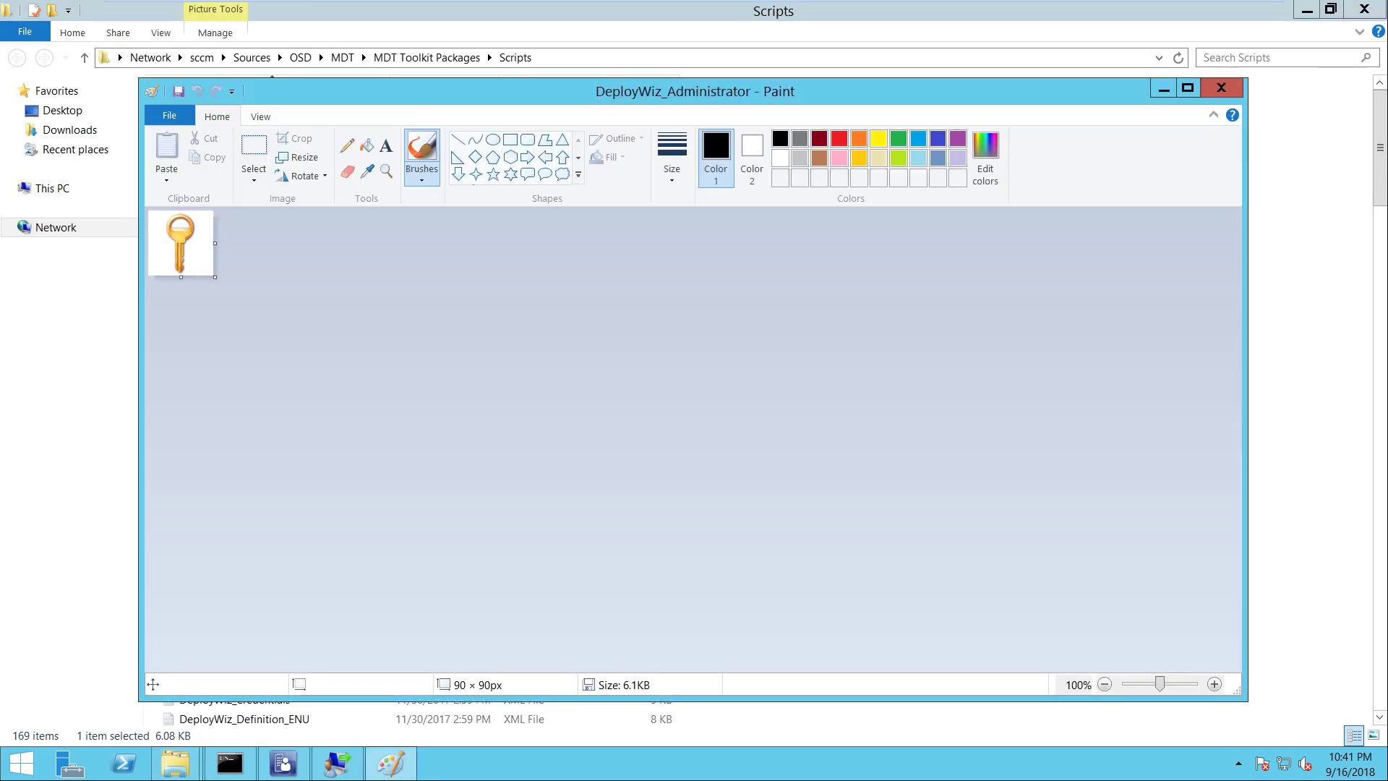
{"action": "key", "text": "alt+F4"}
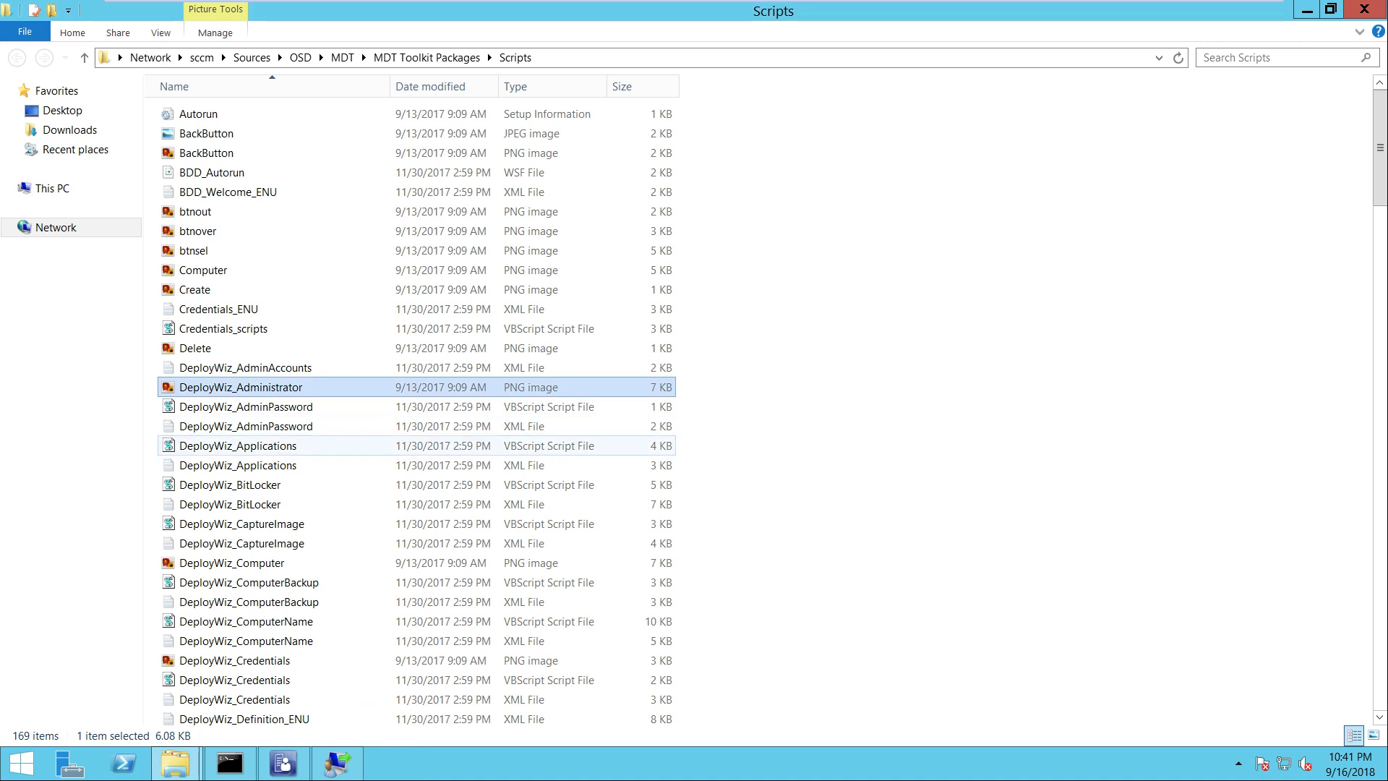
{"action": "key", "text": "u"}
{"action": "key", "text": "Down"}
{"action": "key", "text": "Down"}
{"action": "key", "text": "Down"}
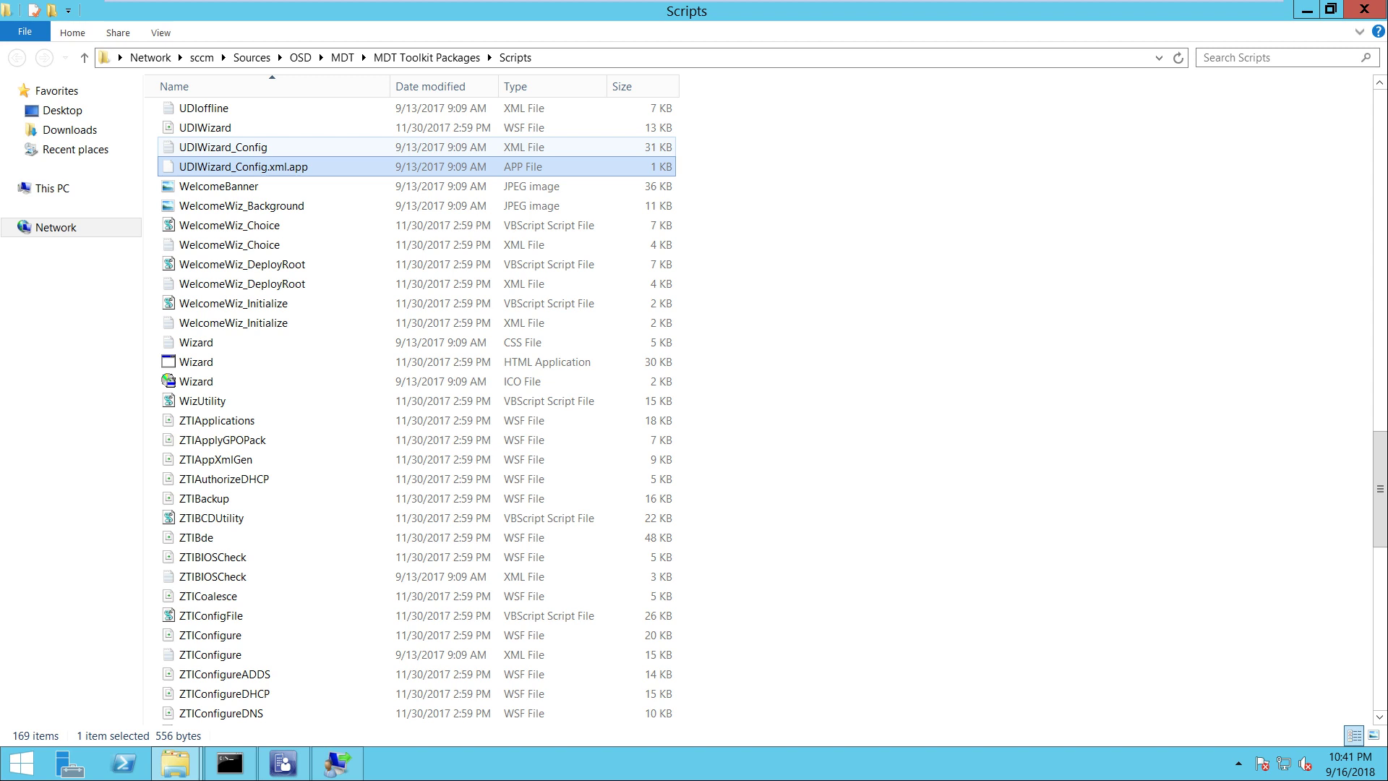
{"action": "key", "text": "Up"}
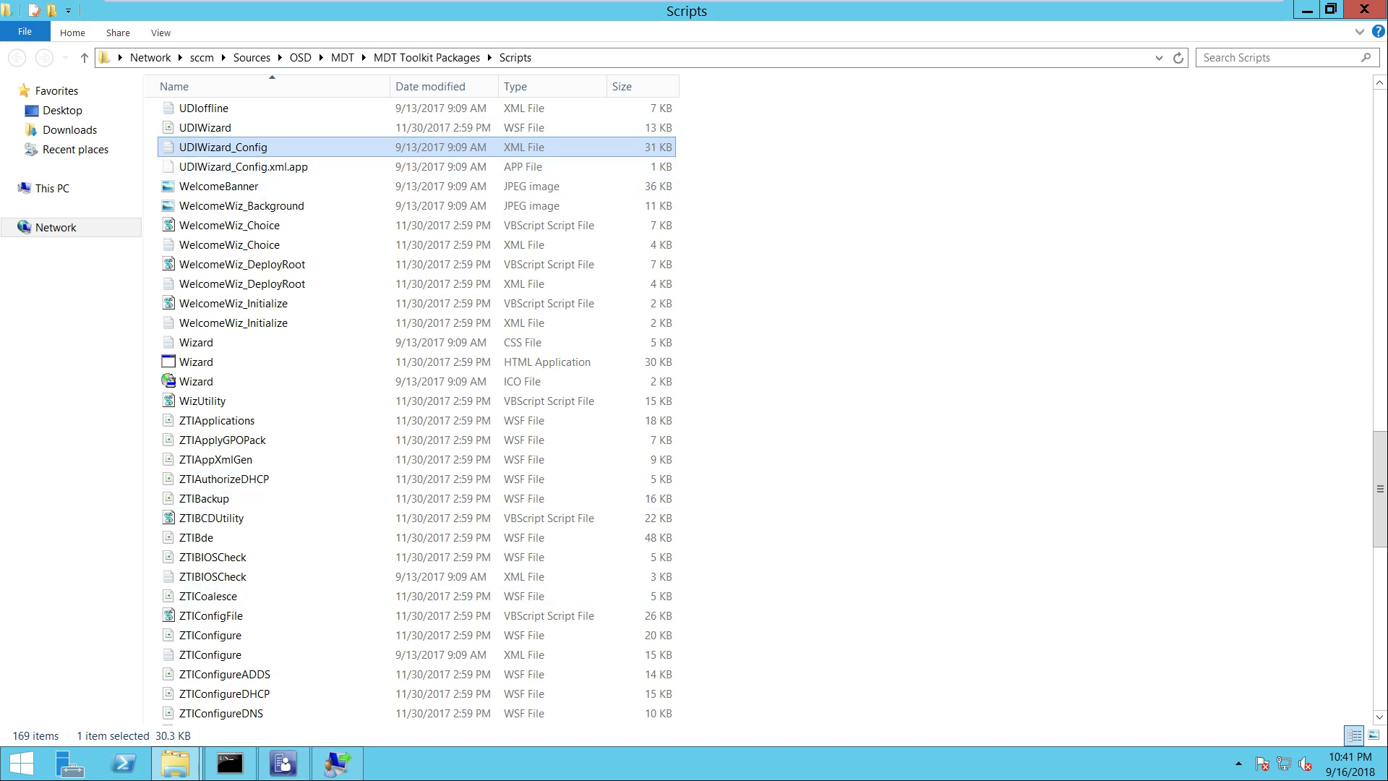
{"action": "left_click", "coordinate": [277, 53]}
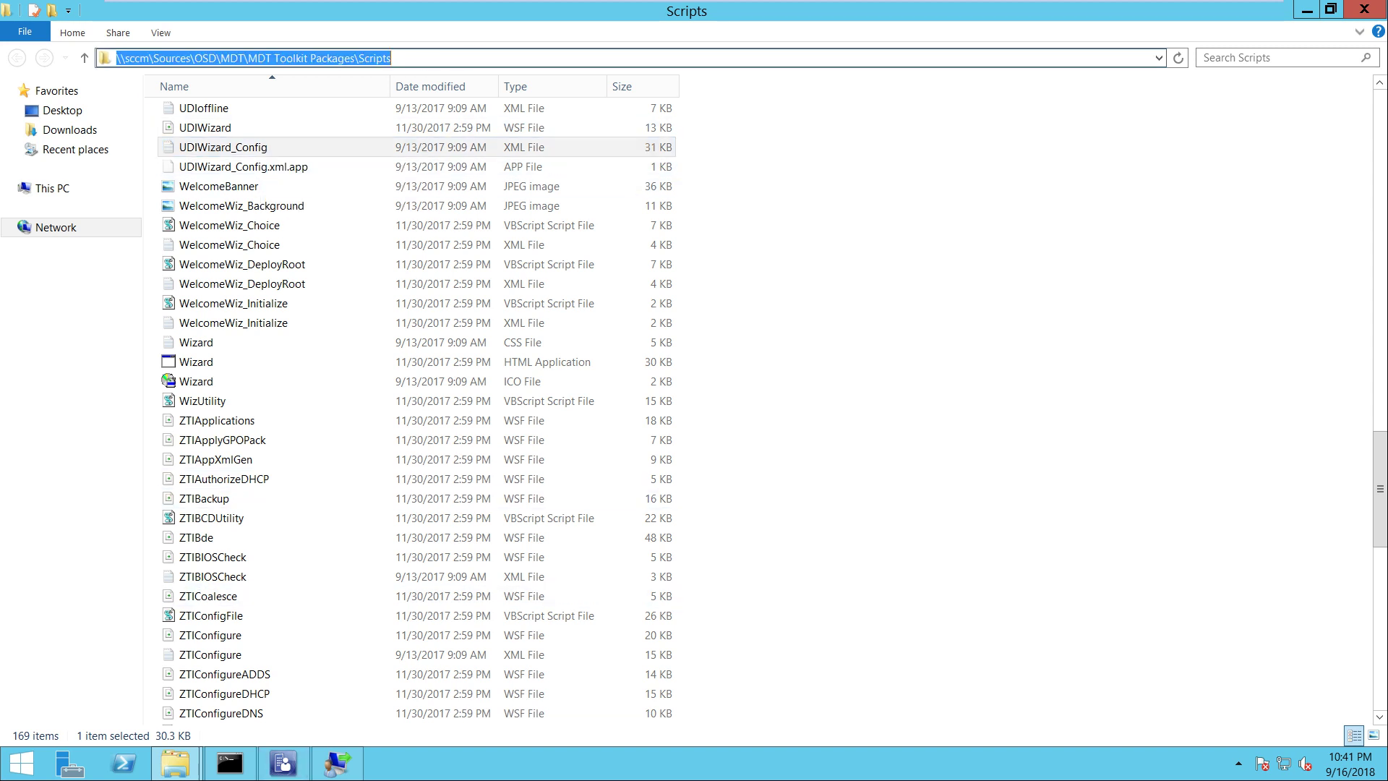
{"action": "right_click", "coordinate": [218, 56]}
{"action": "left_click", "coordinate": [256, 104]}
Open UDIWizard_Config.xml from the pasted \\sccm Scripts folder path in the designer
{"action": "left_click", "coordinate": [337, 763]}
{"action": "left_click", "coordinate": [66, 73]}
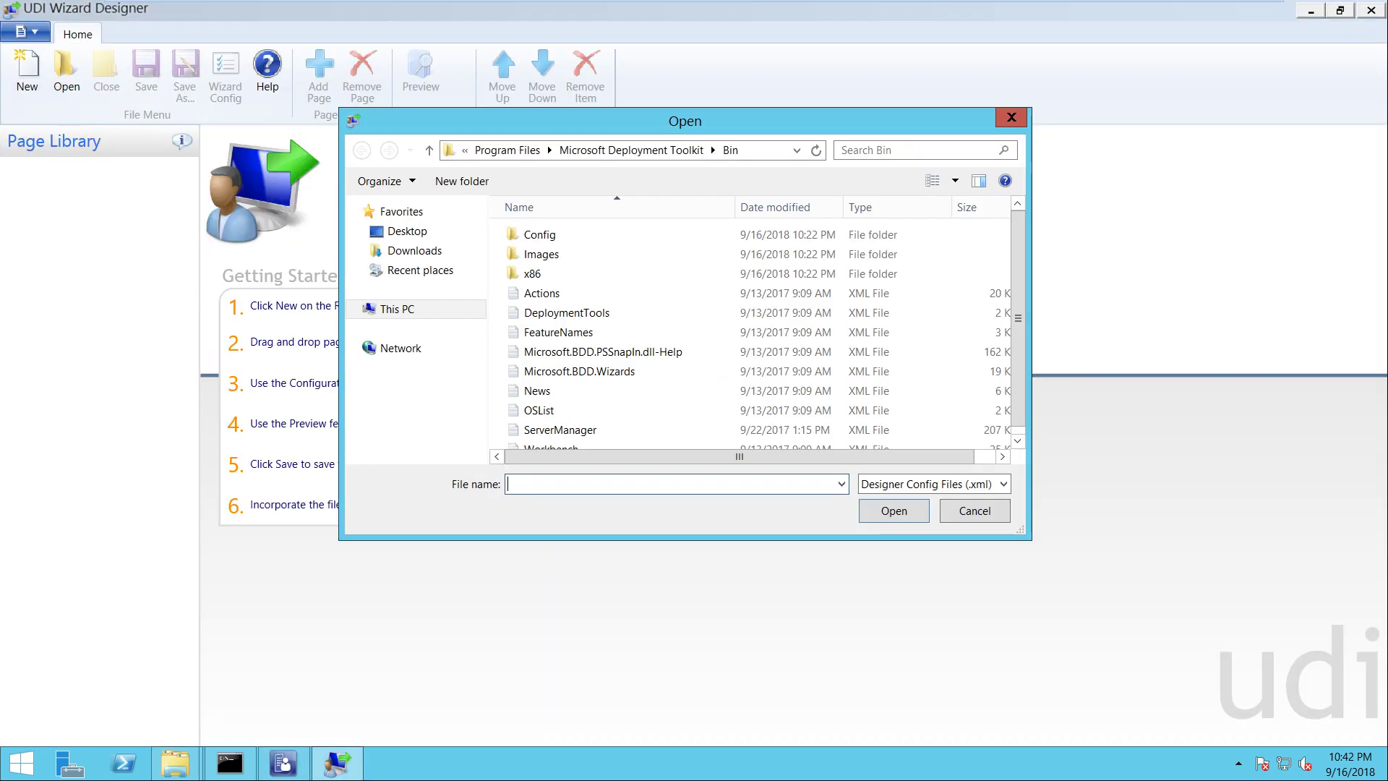
{"action": "key", "text": "ctrl+v"}
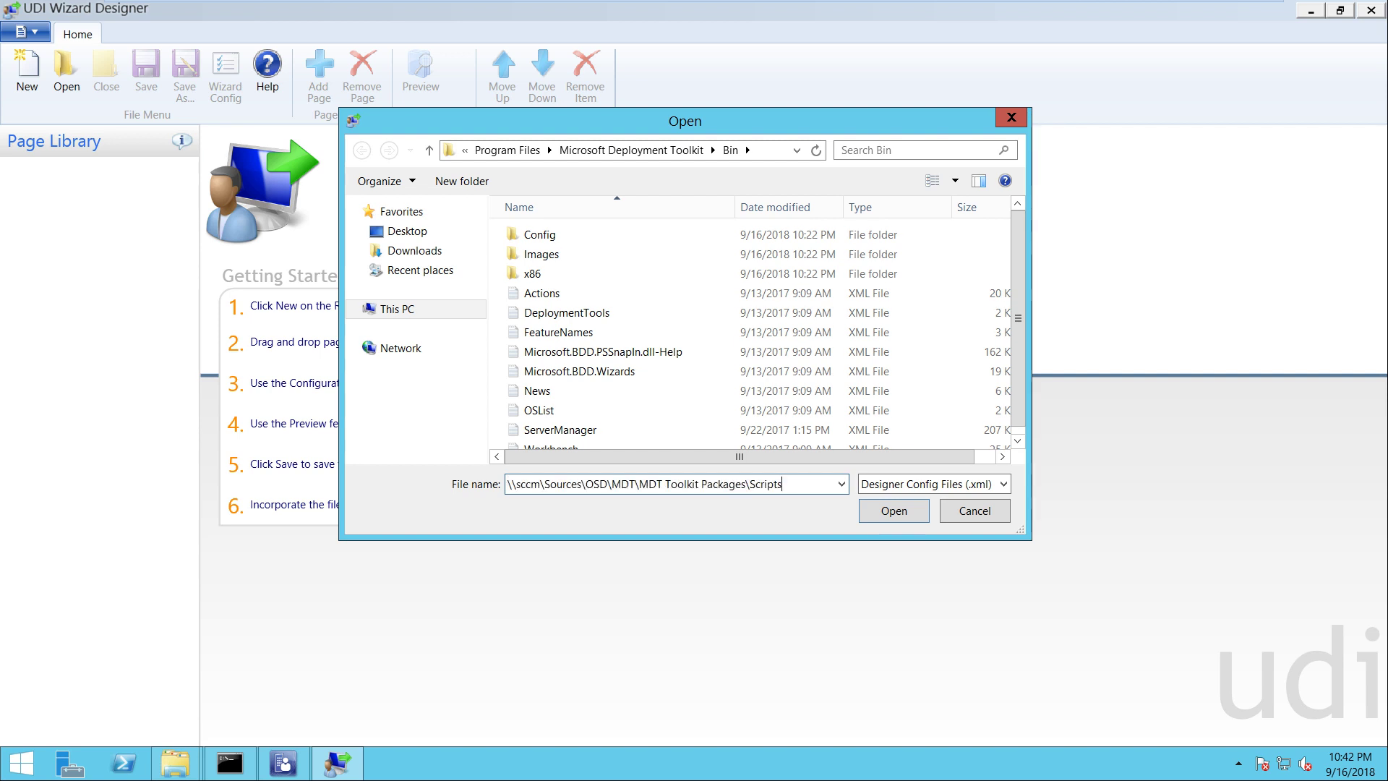
{"action": "key", "text": "Return"}
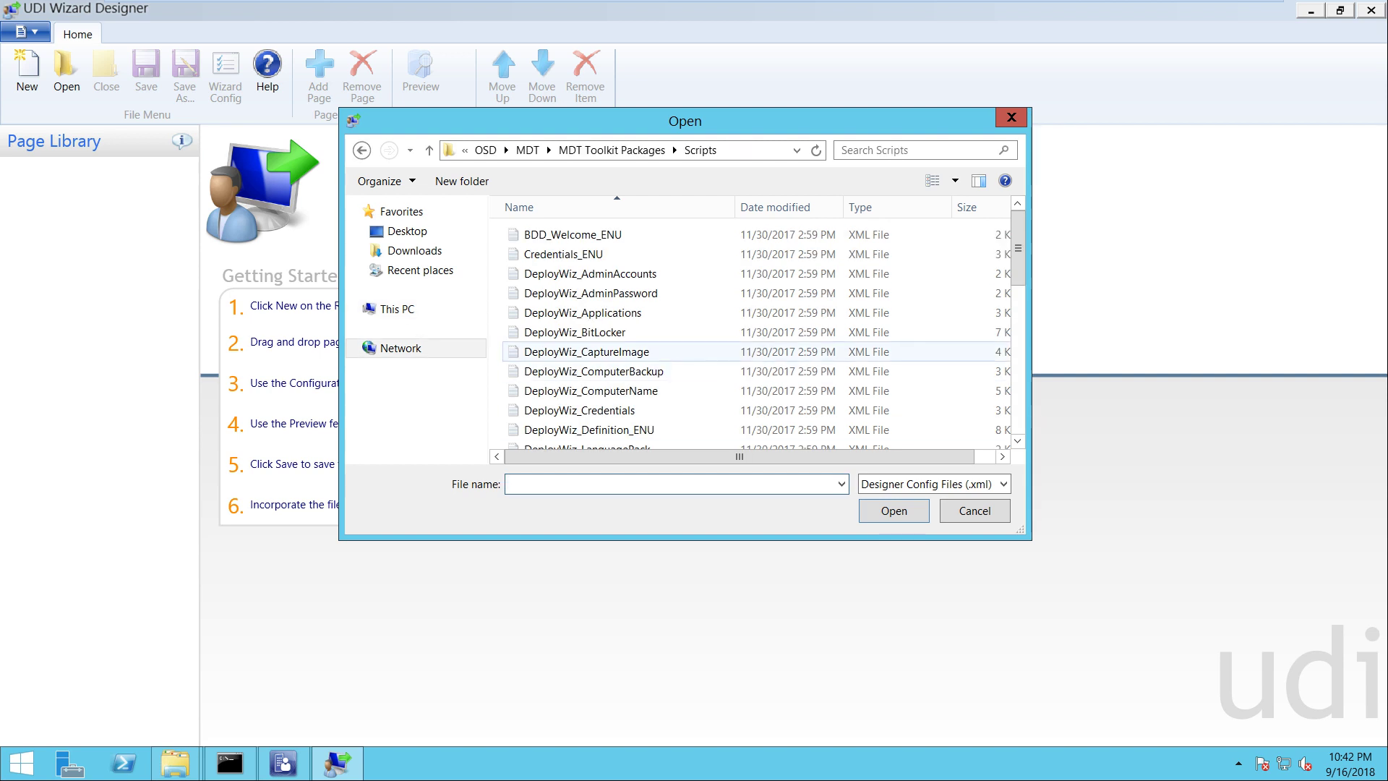
{"action": "left_click", "coordinate": [586, 351]}
{"action": "key", "text": "u"}
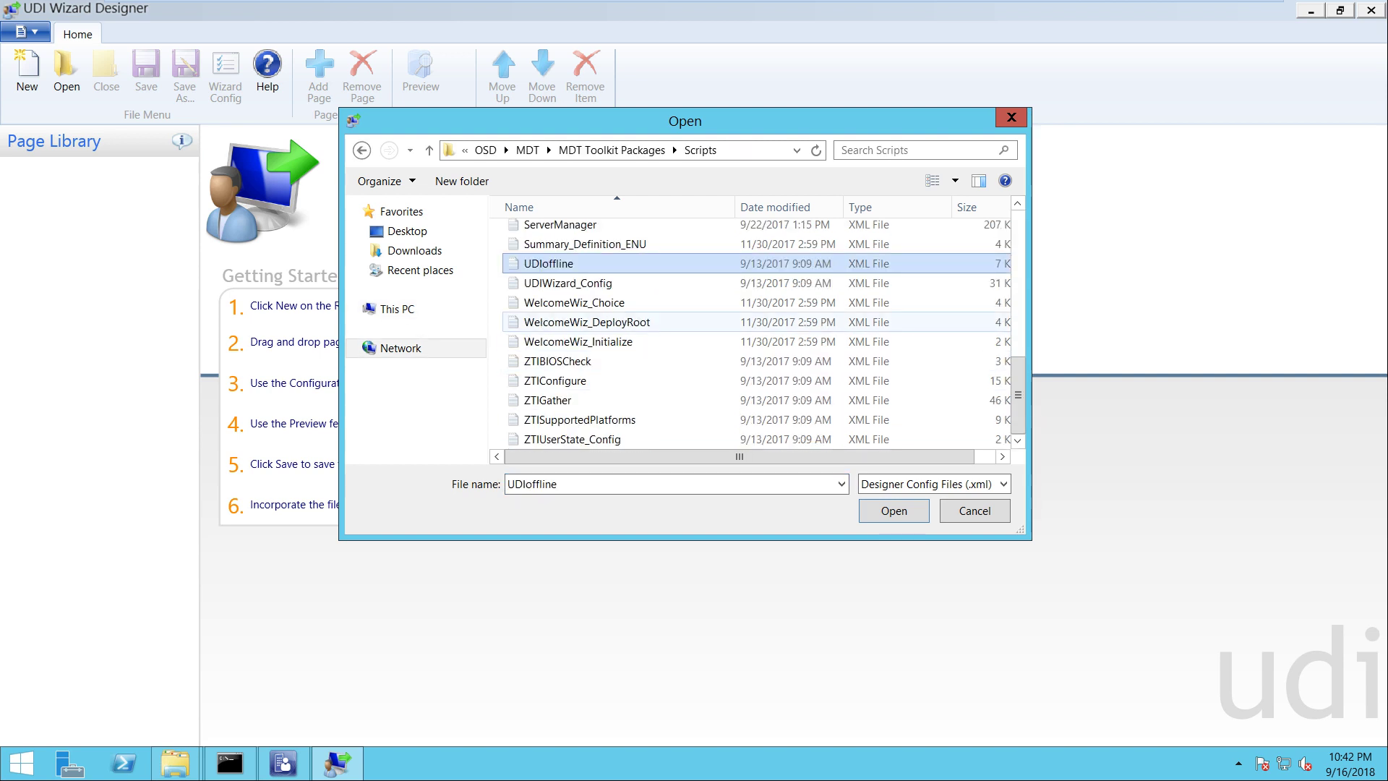
{"action": "left_click", "coordinate": [568, 283]}
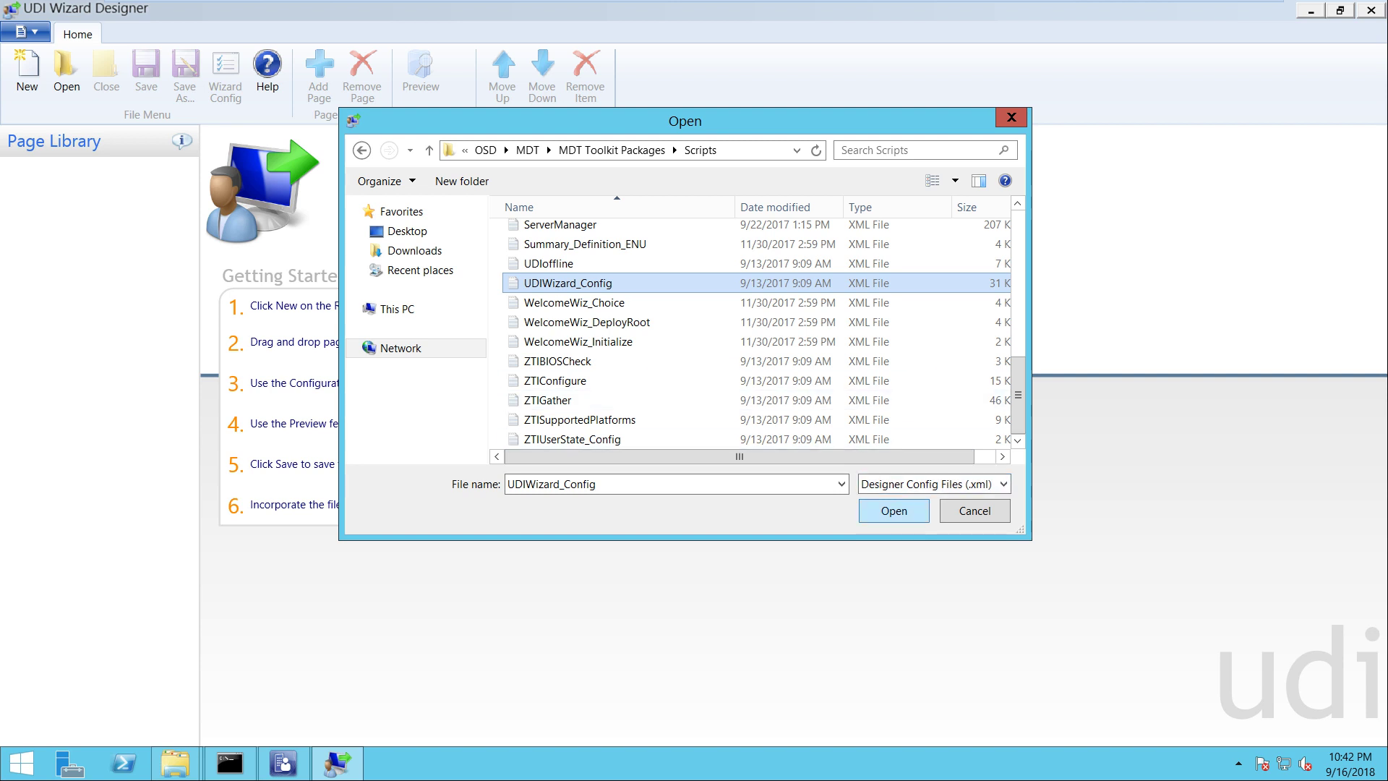
{"action": "left_click", "coordinate": [893, 511]}
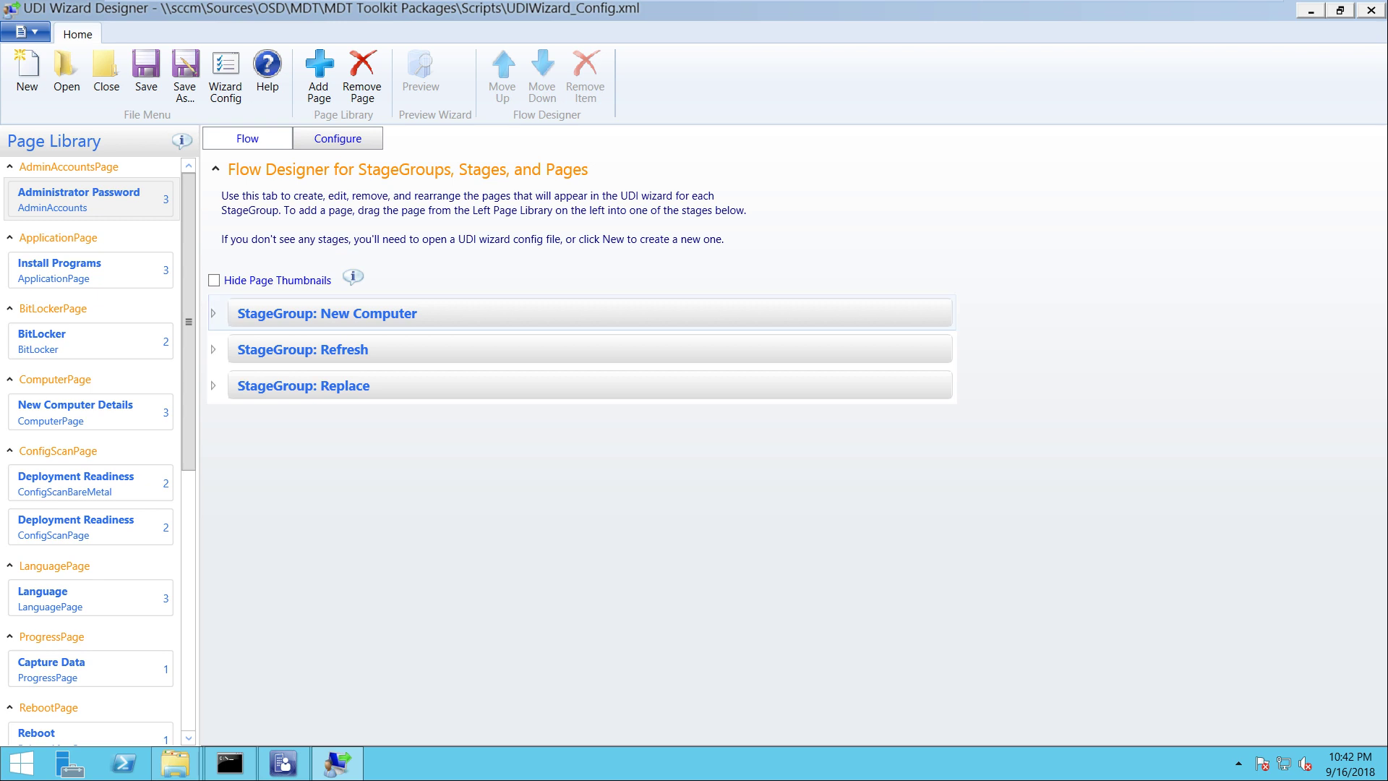
Expand StageGroup: New Computer and select its NEWCOMPUTER Welcome page
{"action": "left_click", "coordinate": [327, 313]}
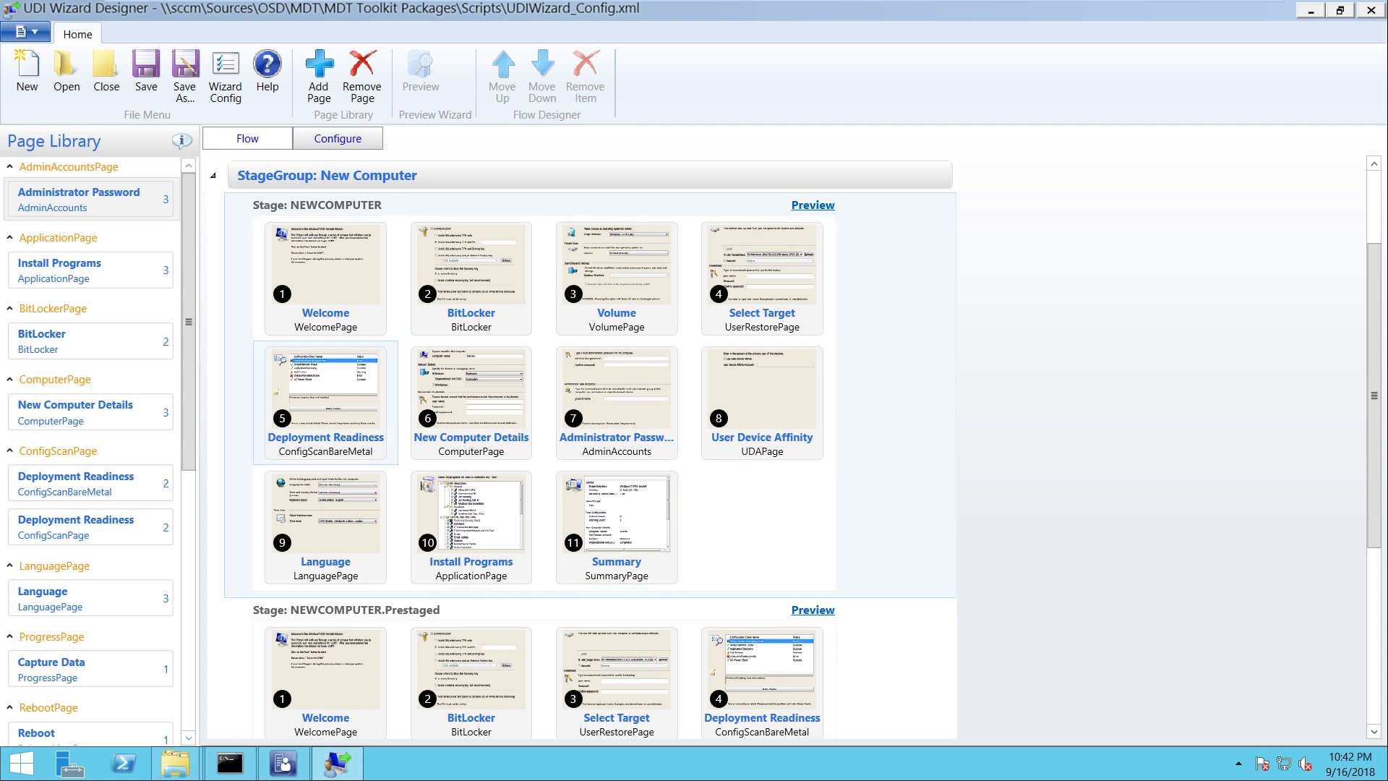
{"action": "left_click", "coordinate": [325, 275]}
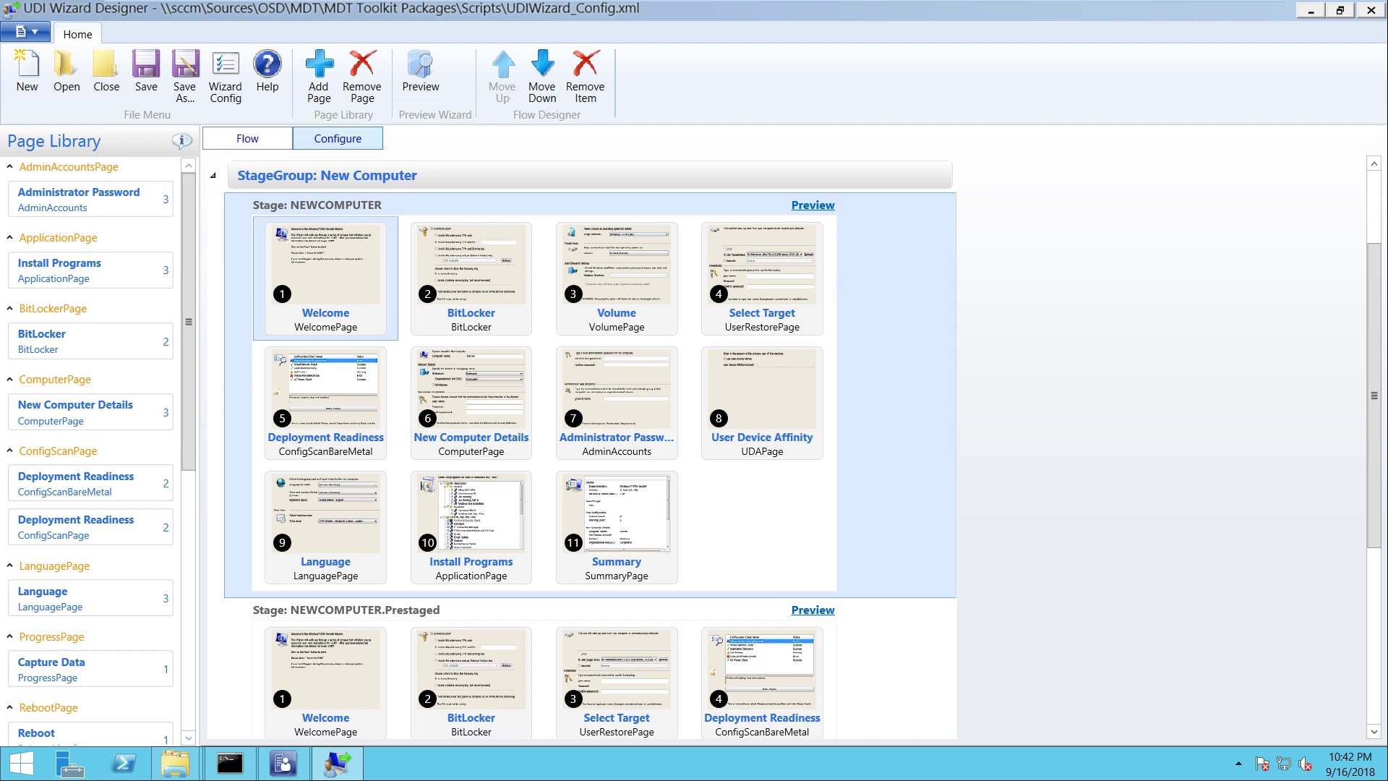
Replace the Welcome message with 'Hello Everyone, Welcome to ITHUB.COM' and 'click on next button and Select OS' guidance
{"action": "left_click", "coordinate": [338, 138]}
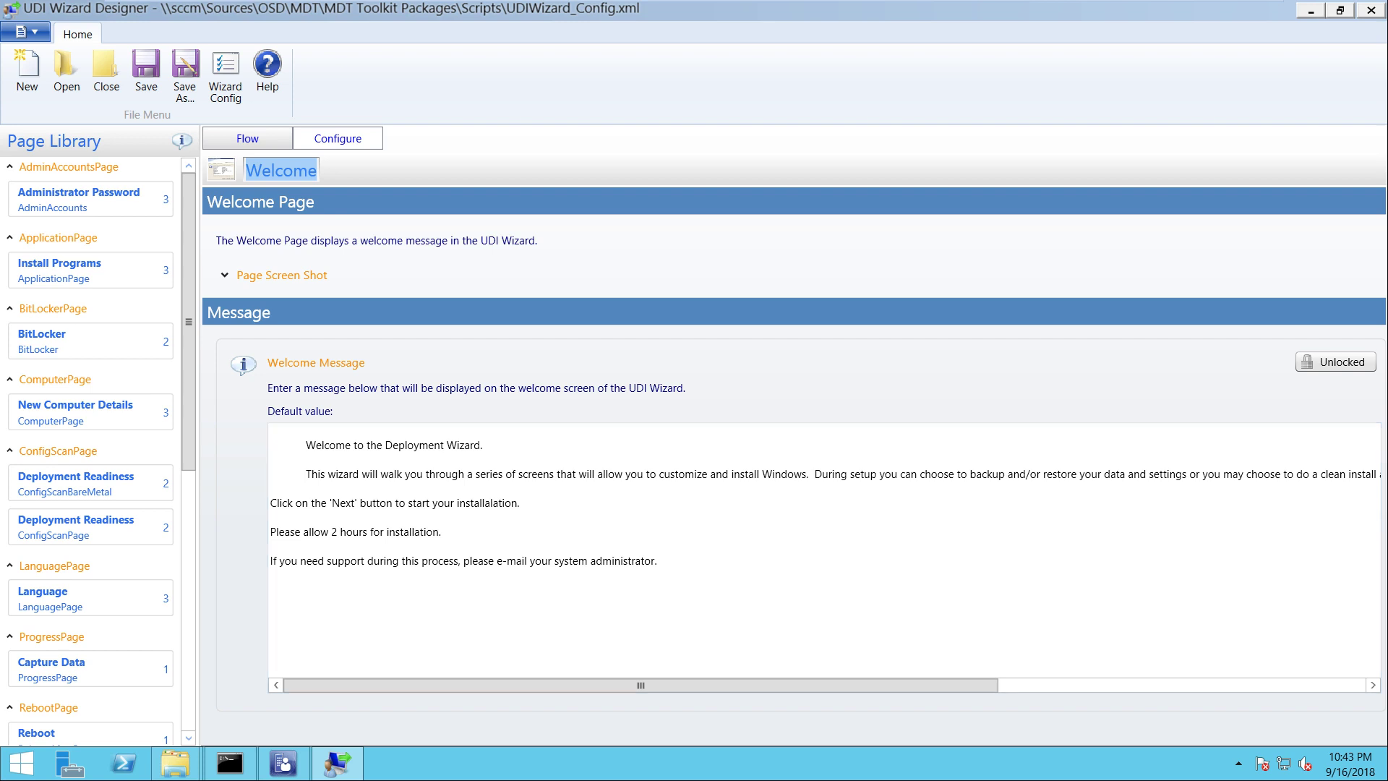
{"action": "key", "text": "Tab"}
{"action": "key", "text": "Delete"}
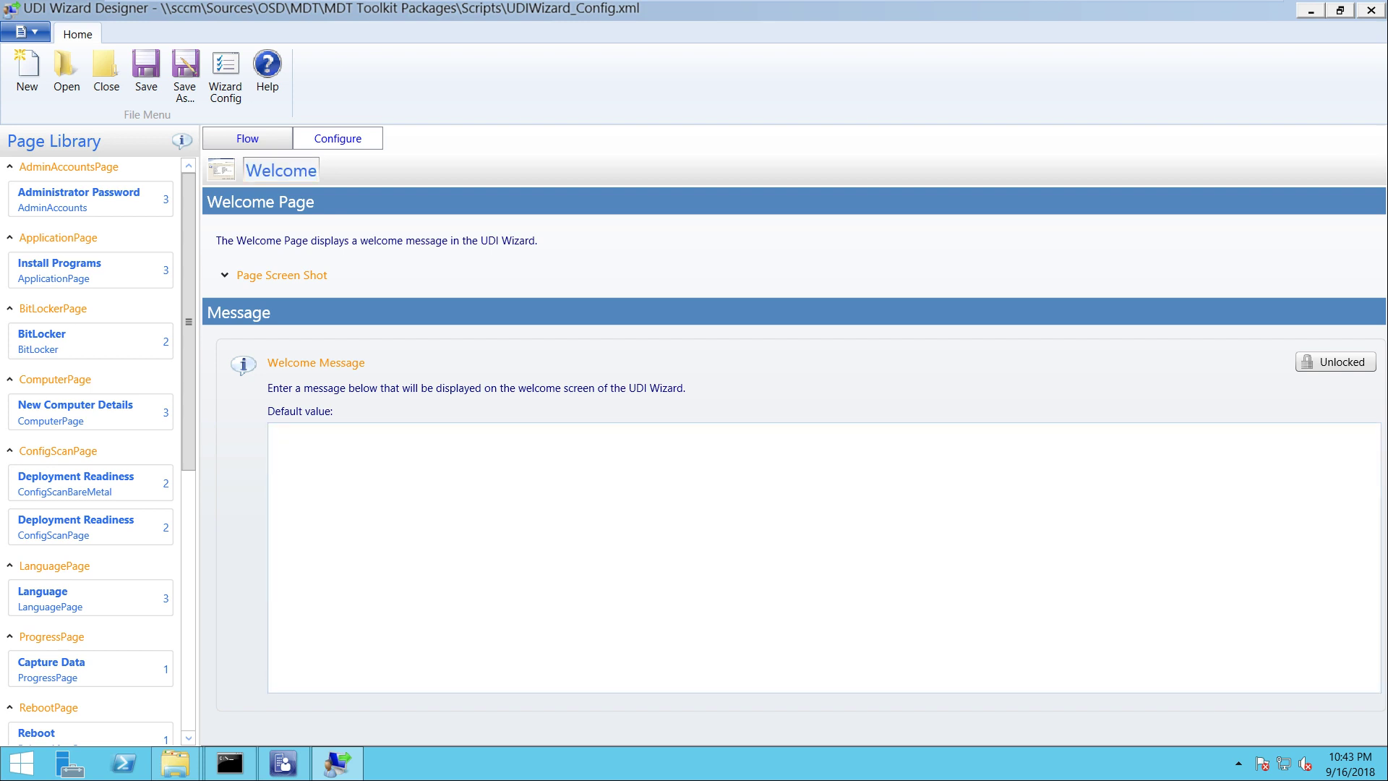
{"action": "type", "text": "He"}
{"action": "type", "text": "llo "}
{"action": "type", "text": "Everyone,  "}
{"action": "type", "text": "Welcome"}
{"action": "type", "text": " to"}
{"action": "type", "text": " ITHUB"}
{"action": "type", "text": ".COM"}
{"action": "key", "text": "Return"}
{"action": "key", "text": "Return"}
{"action": "type", "text": "Please sl"}
{"action": "key", "text": "BackSpace"}
{"action": "type", "text": "elect"}
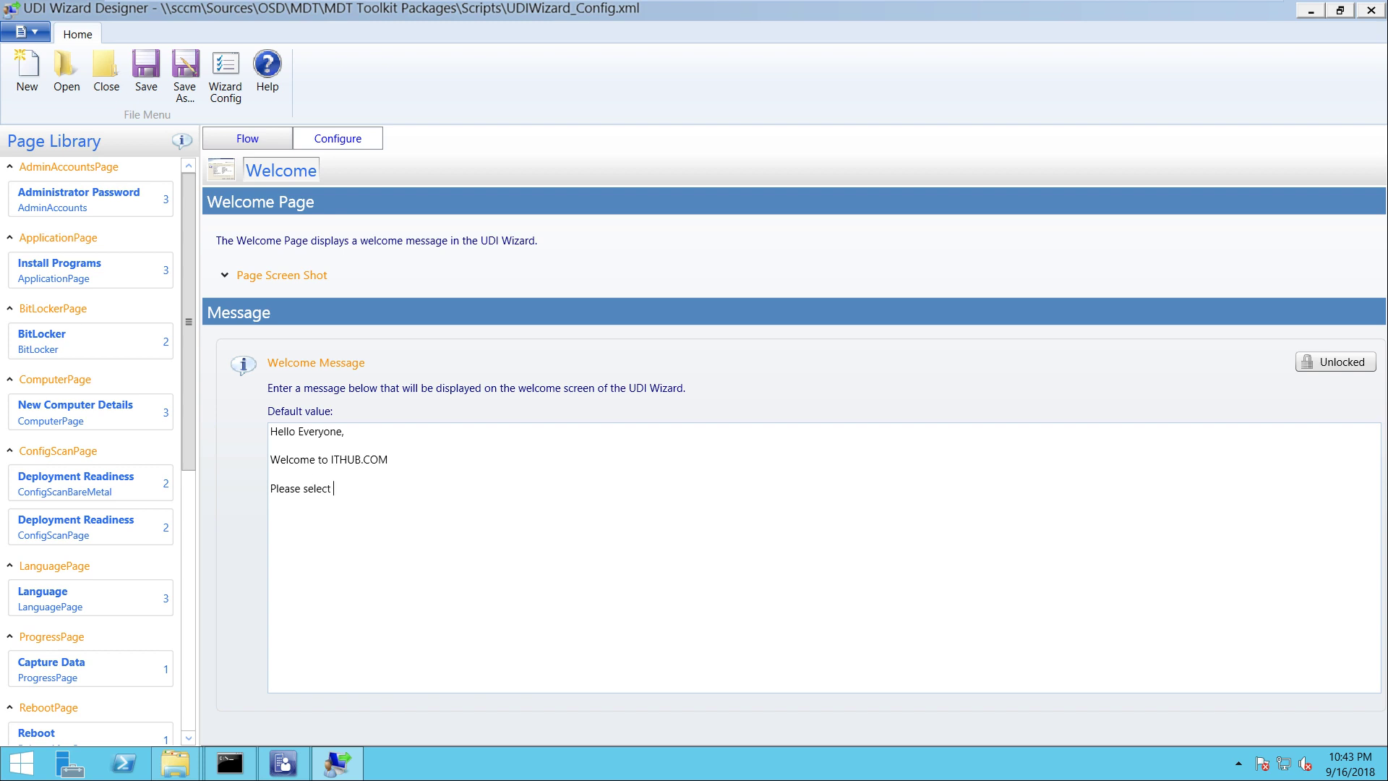
{"action": "key", "text": "BackSpace"}
{"action": "key", "text": "BackSpace"}
{"action": "key", "text": "BackSpace"}
{"action": "key", "text": "BackSpace"}
{"action": "key", "text": "BackSpace"}
{"action": "key", "text": "BackSpace"}
{"action": "type", "text": "click on next buttone"}
{"action": "key", "text": "BackSpace"}
{"action": "type", "text": "and Select OS that yo"}
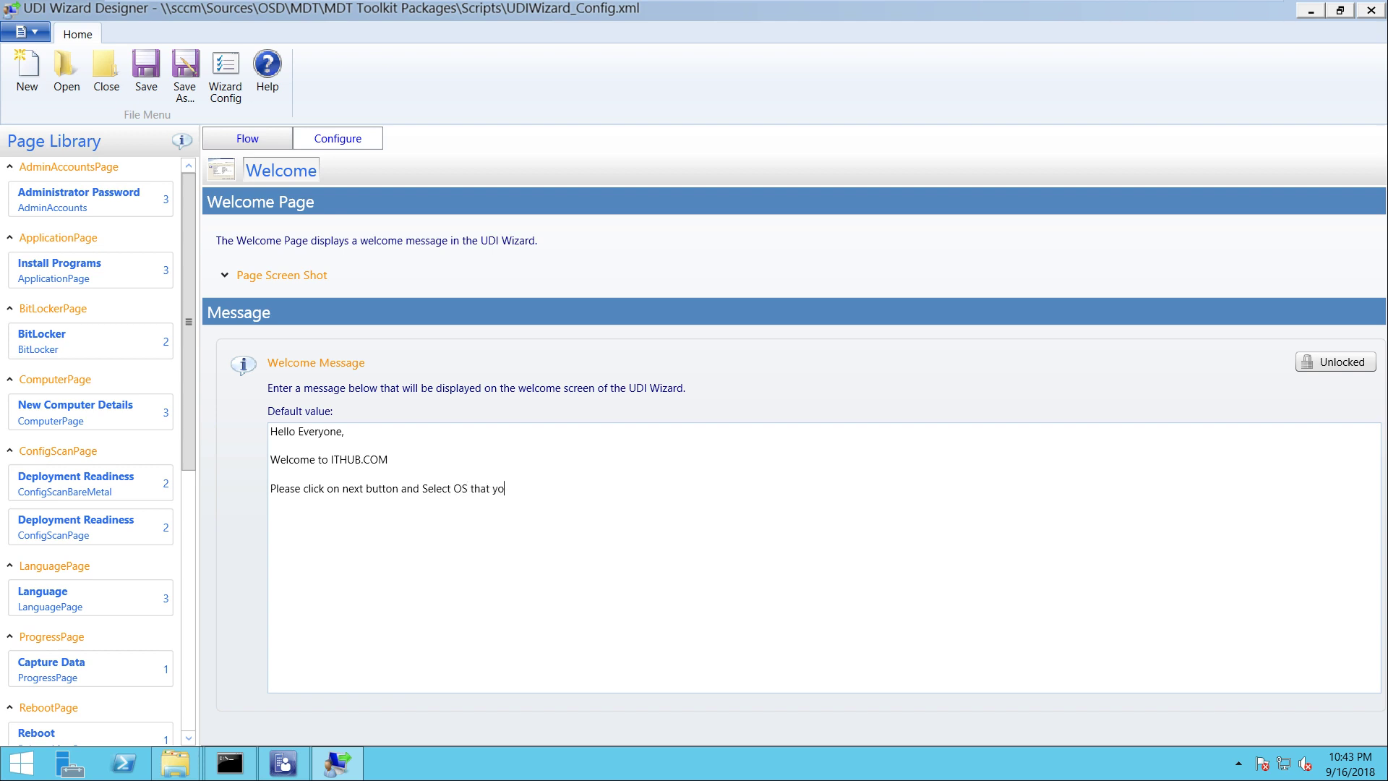
{"action": "type", "text": "u want to Install."}
Add the 'allow 1 Hour for Installation' note and the support contact's name, phone number and website
{"action": "key", "text": "Return"}
{"action": "type", "text": "After select OS , please allo"}
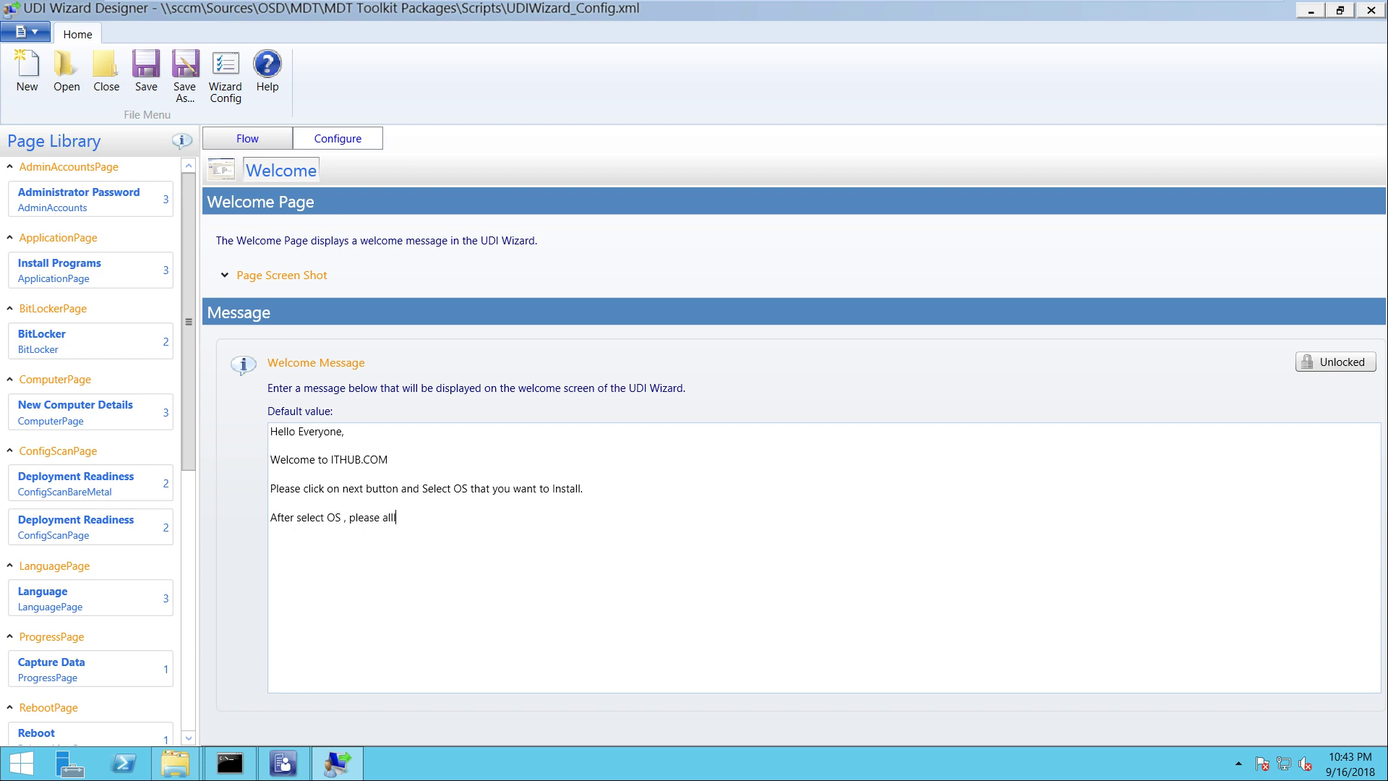
{"action": "key", "text": "BackSpace"}
{"action": "key", "text": "BackSpace"}
{"action": "type", "text": "low 1 Hour for Installation."}
{"action": "key", "text": "Return"}
{"action": "type", "text": "if you will face "}
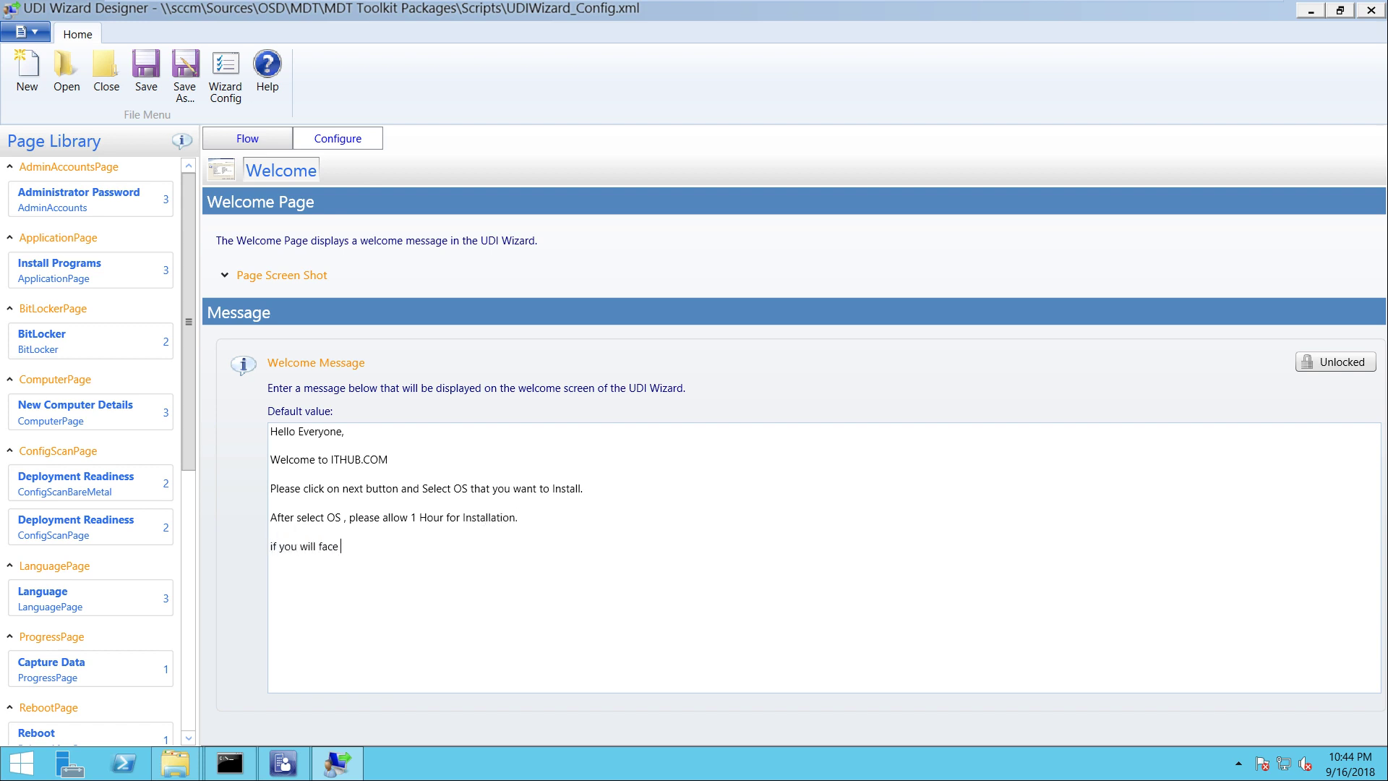
{"action": "type", "text": "any issue during dep"}
{"action": "type", "text": "loyment , please contact t"}
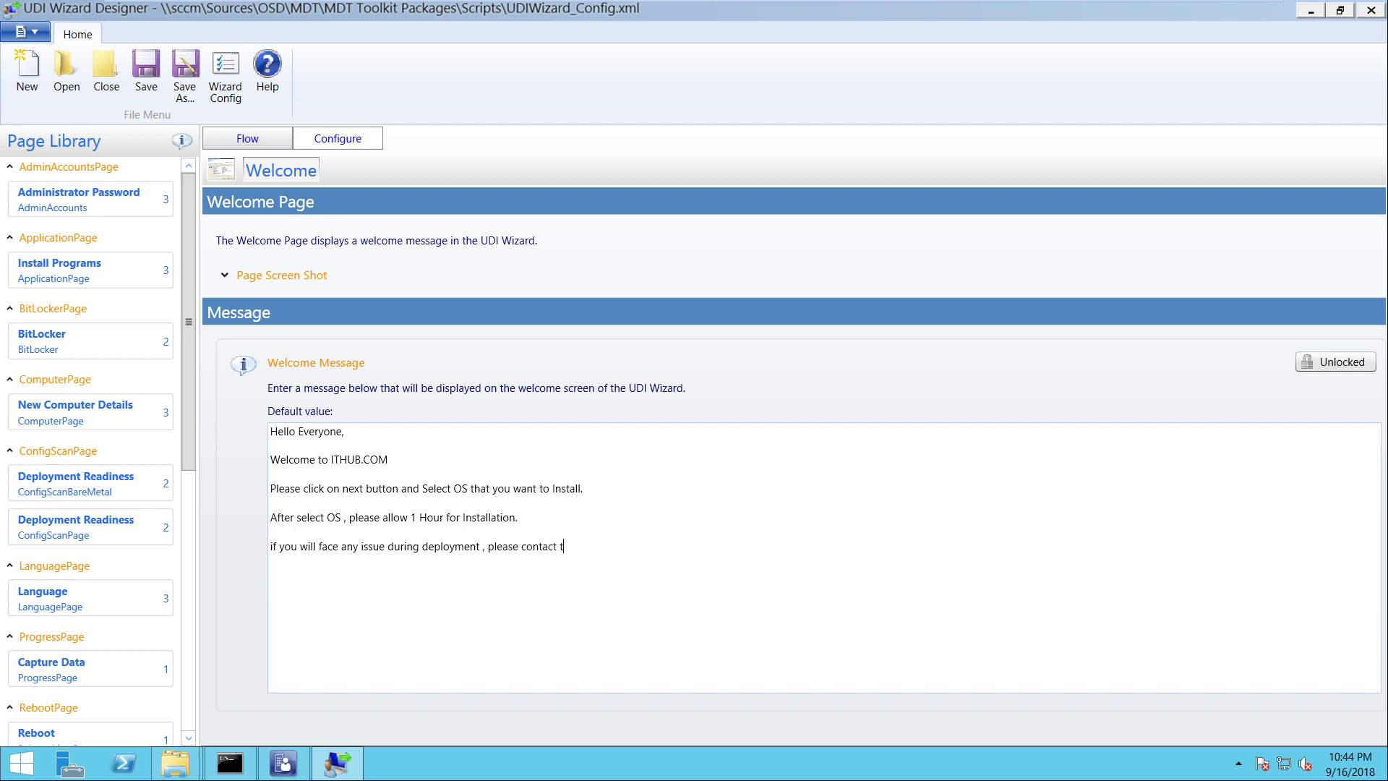
{"action": "key", "text": "Return"}
{"action": "key", "text": "Return"}
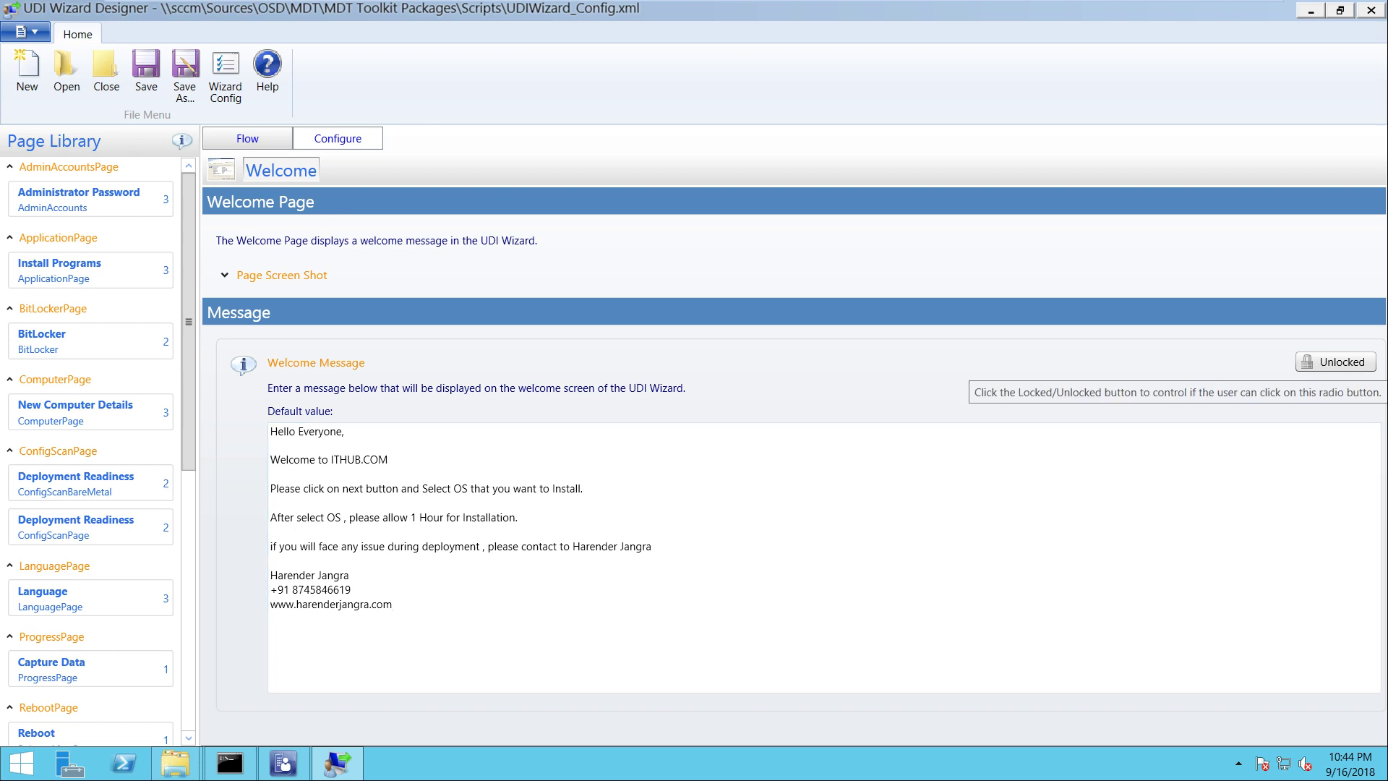
Lock the Welcome message and review it in the sample page preview
{"action": "left_click", "coordinate": [1335, 362]}
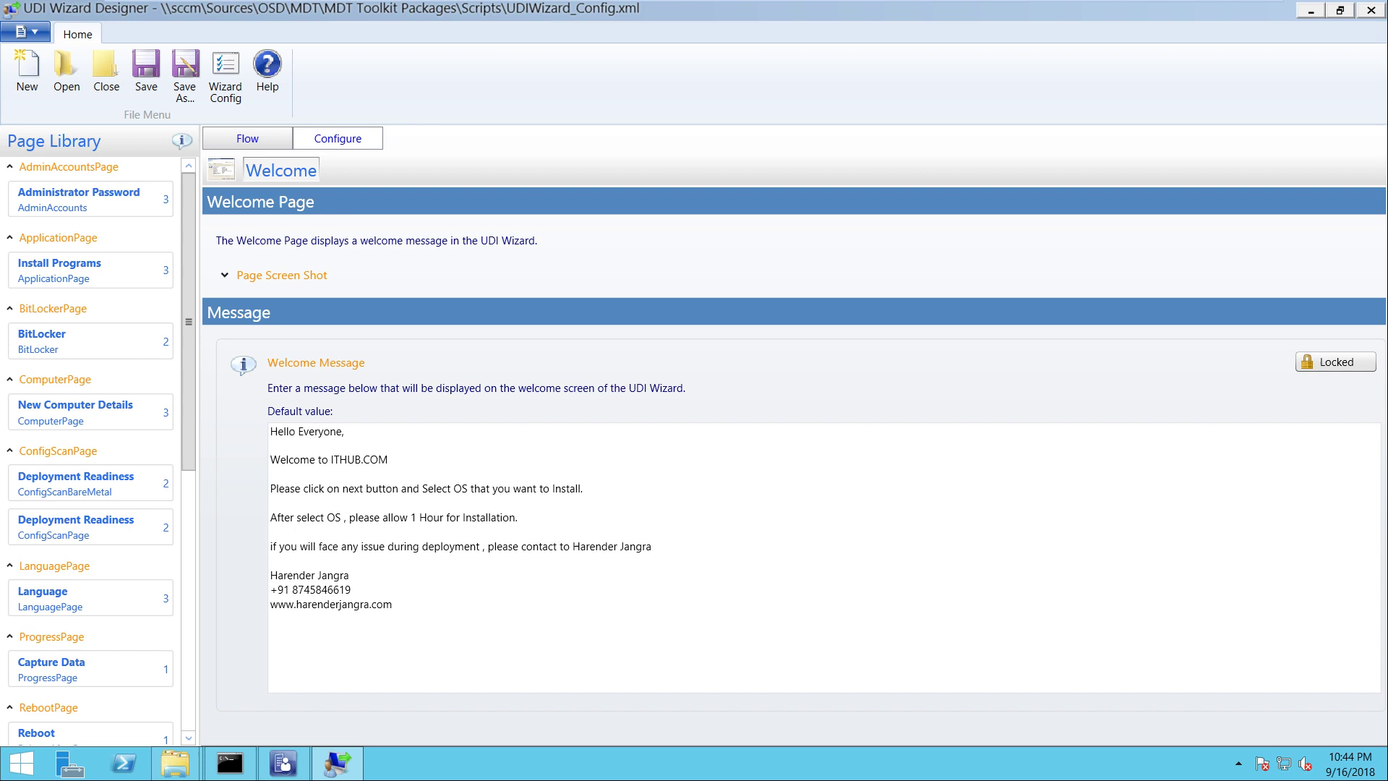
{"action": "left_click", "coordinate": [282, 275]}
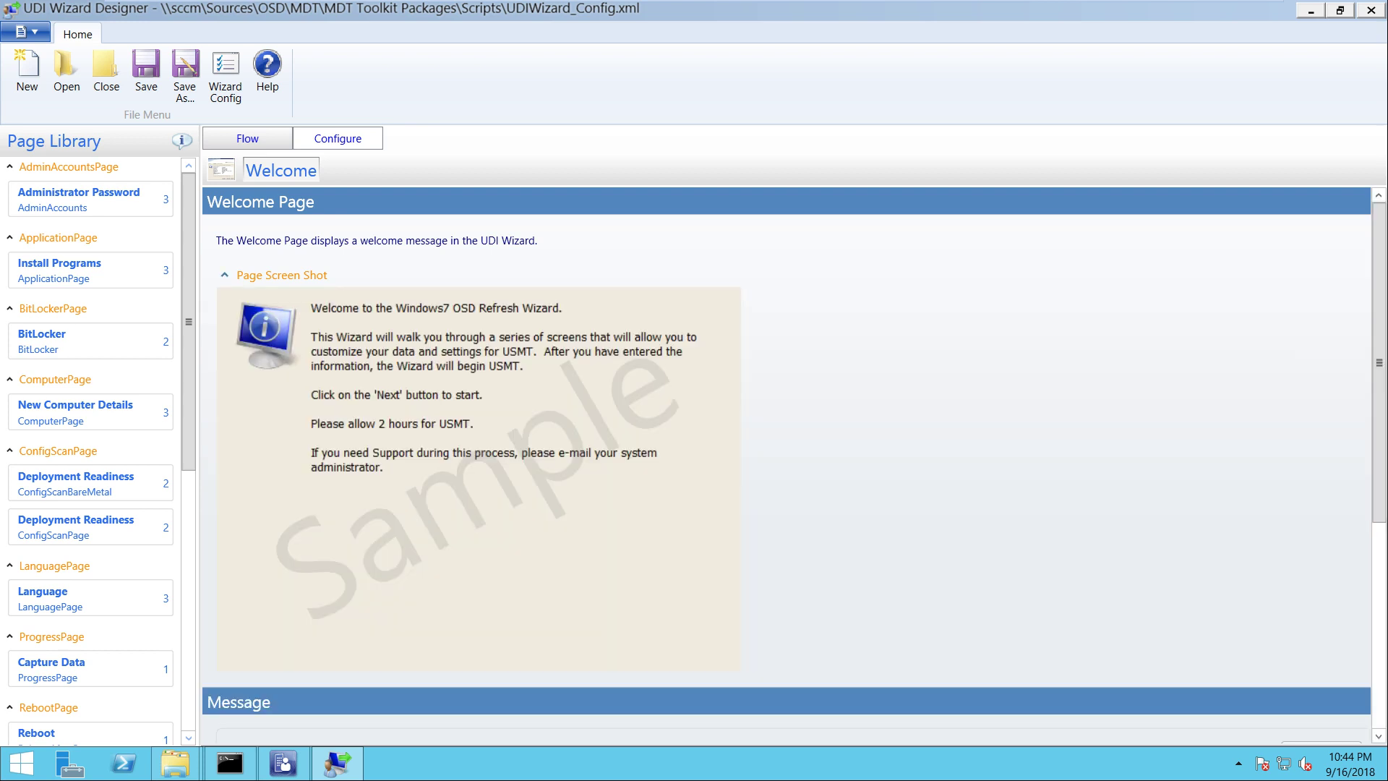
{"action": "scroll", "coordinate": [794, 462], "scroll_direction": "down", "scroll_amount": 5}
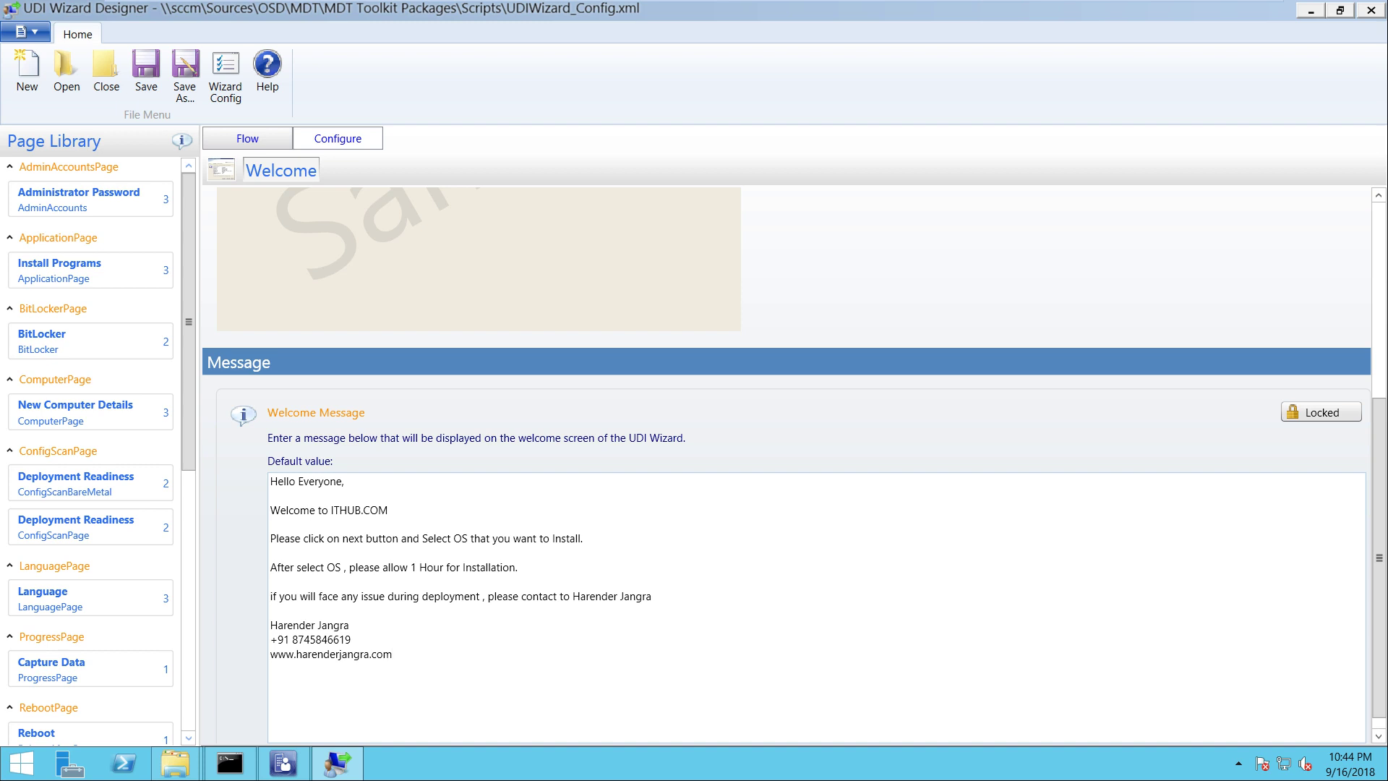
{"action": "left_click_drag", "start_coordinate": [392, 654], "coordinate": [269, 479]}
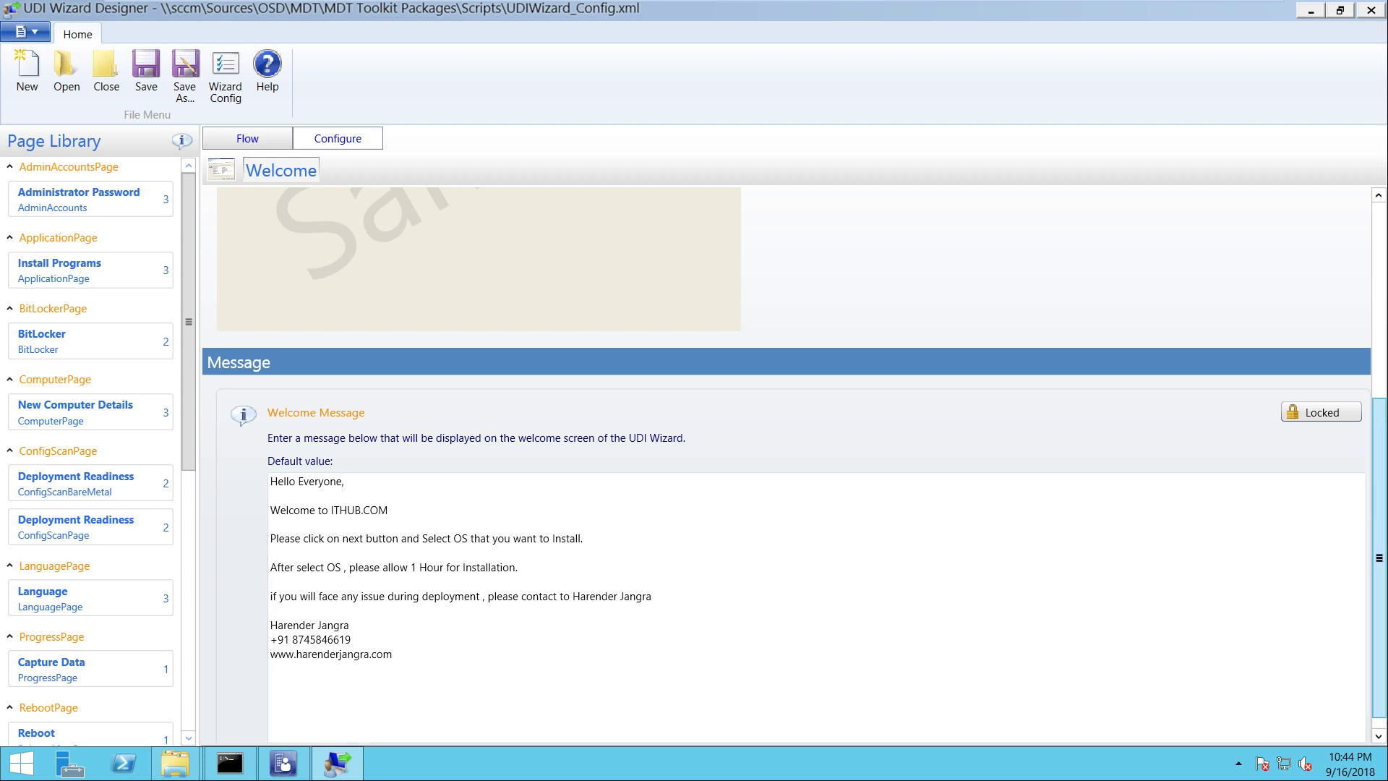
{"action": "scroll", "coordinate": [786, 463], "scroll_direction": "up", "scroll_amount": 5}
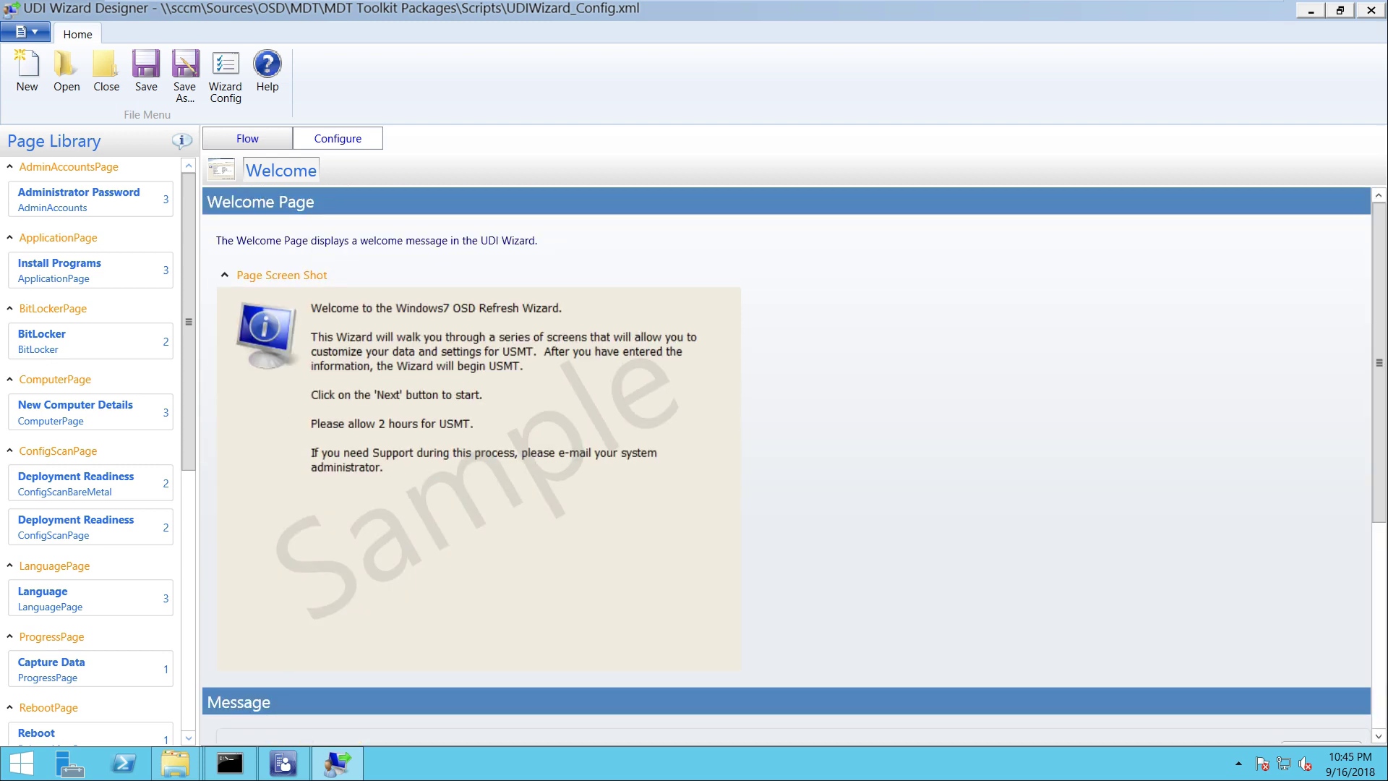
Select the BitLocker page in the flow and open its configuration
{"action": "left_click", "coordinate": [247, 138]}
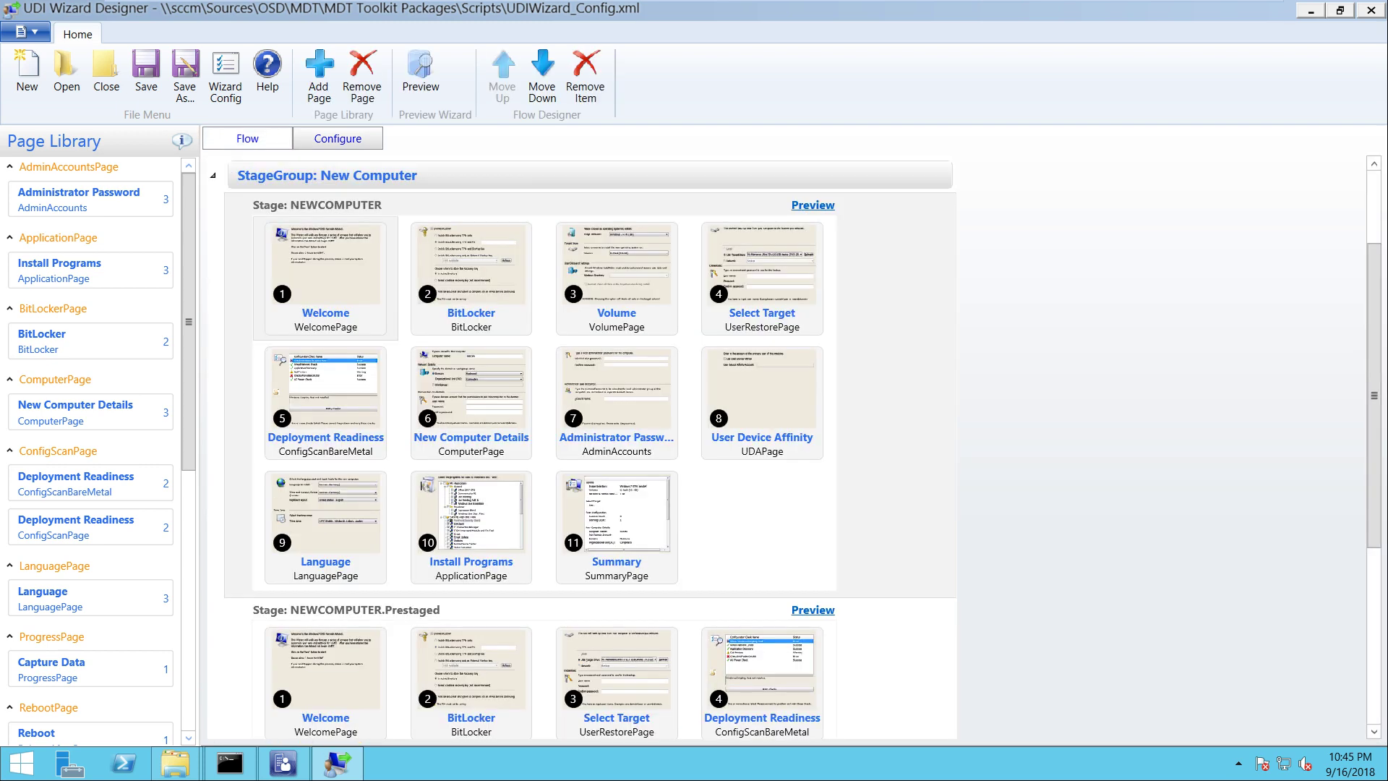
{"action": "right_click", "coordinate": [331, 283]}
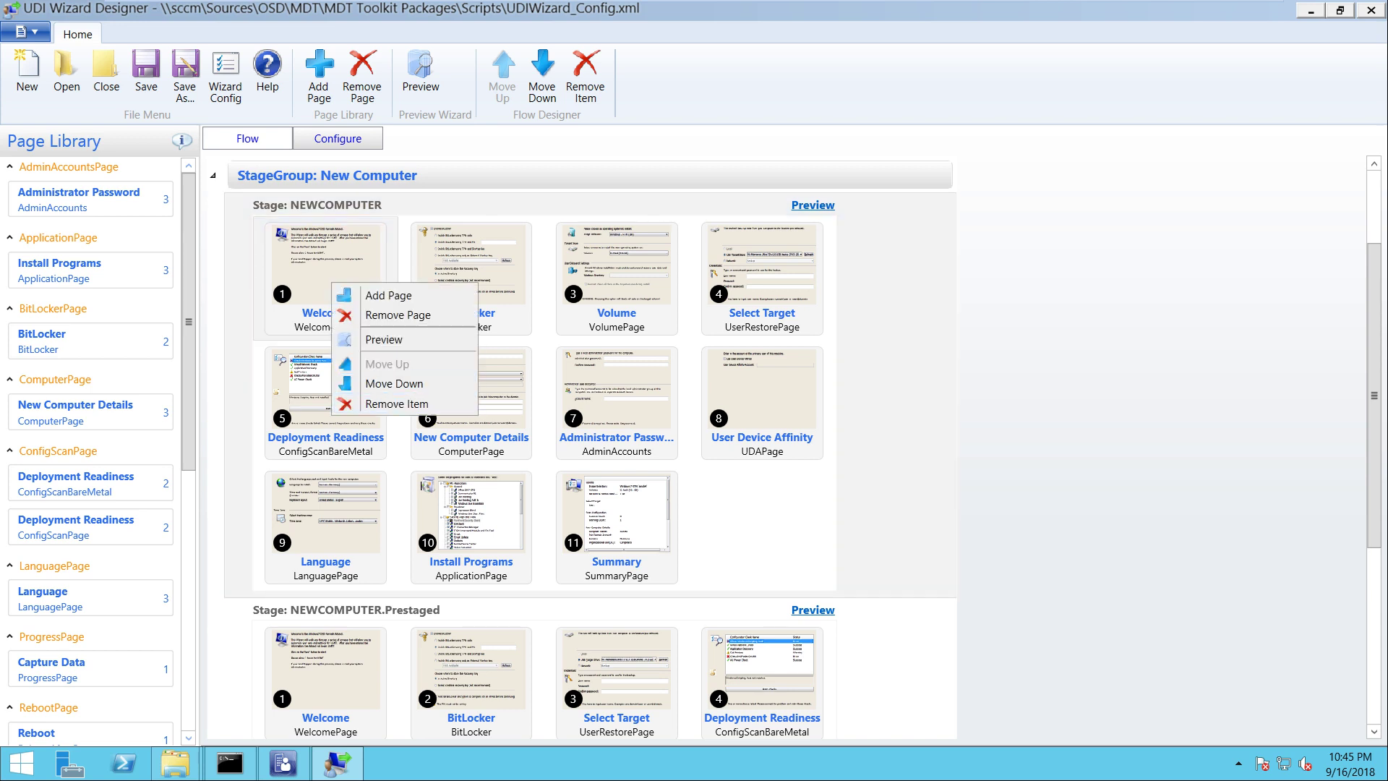
{"action": "key", "text": "Escape"}
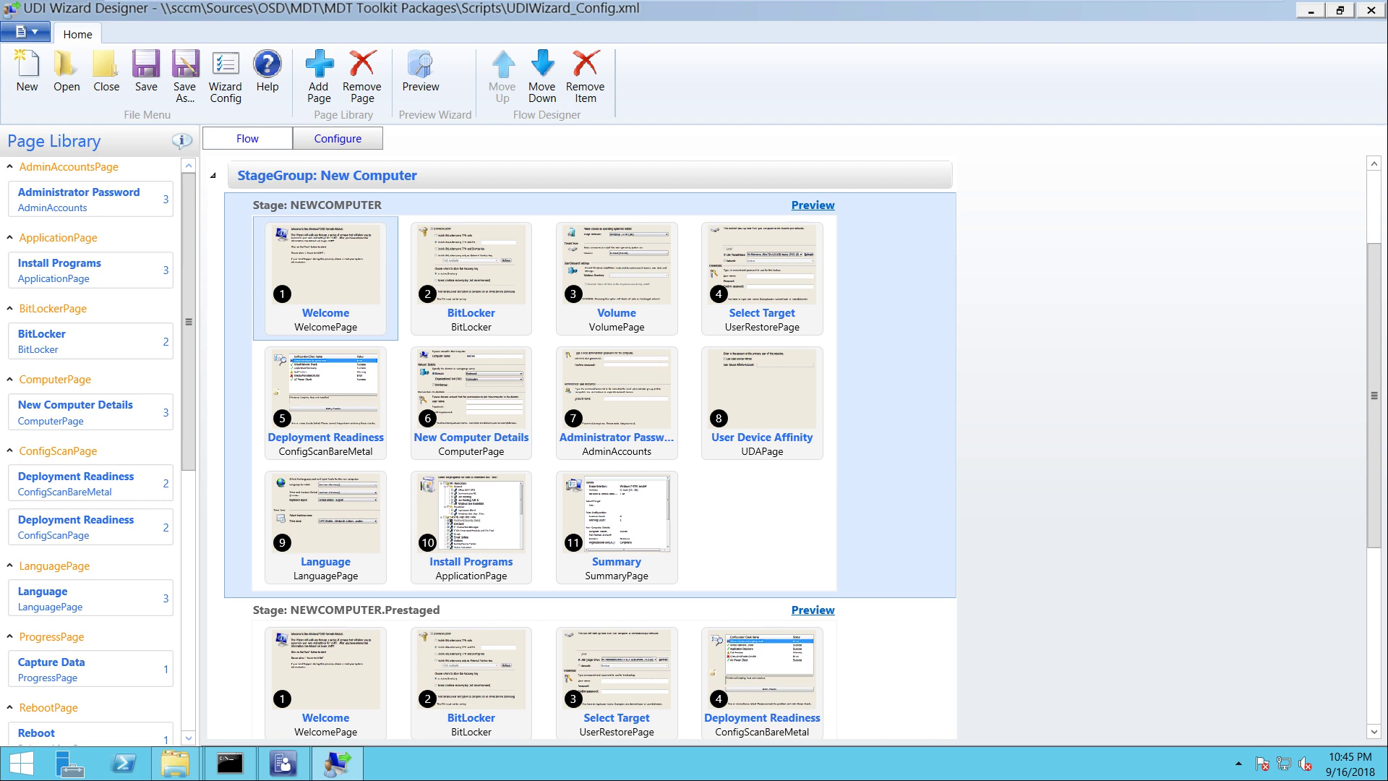
{"action": "left_click", "coordinate": [470, 278]}
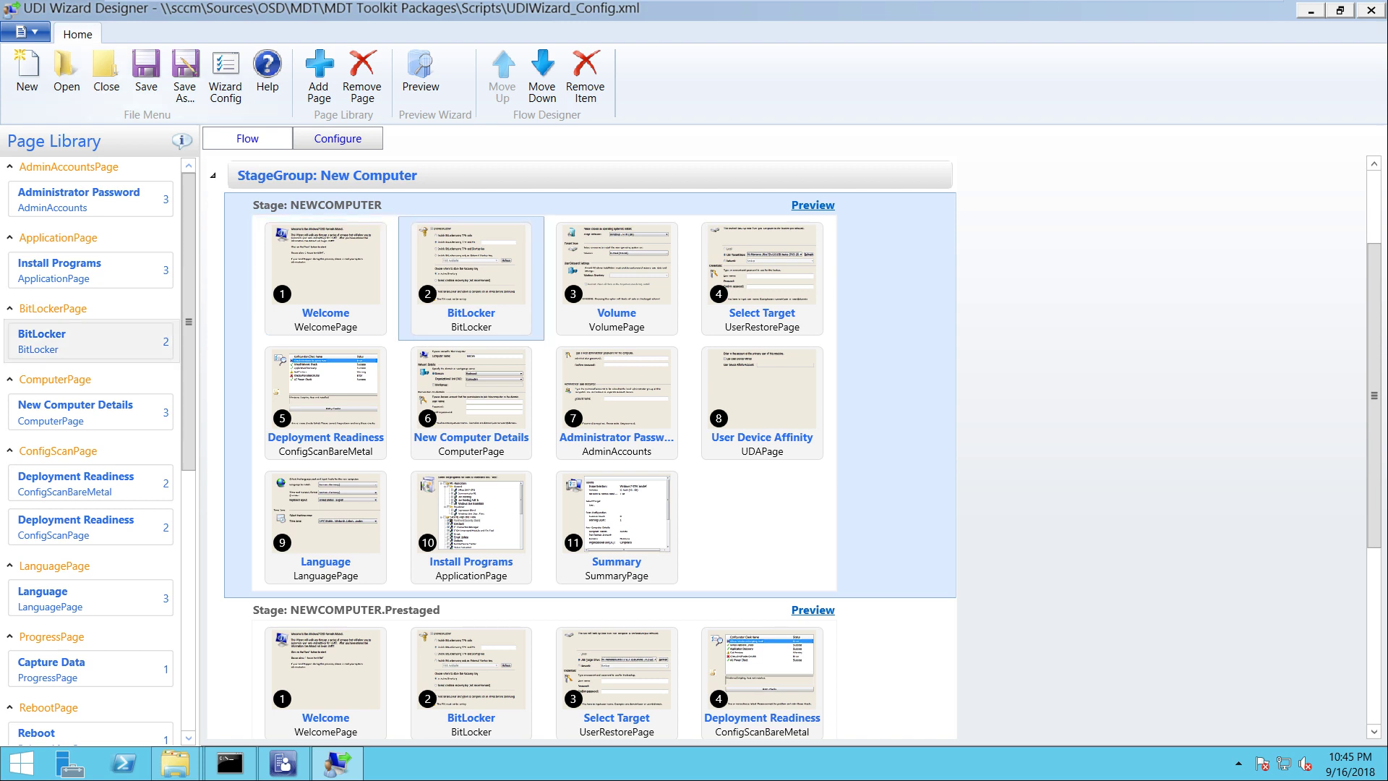
{"action": "left_click", "coordinate": [337, 138]}
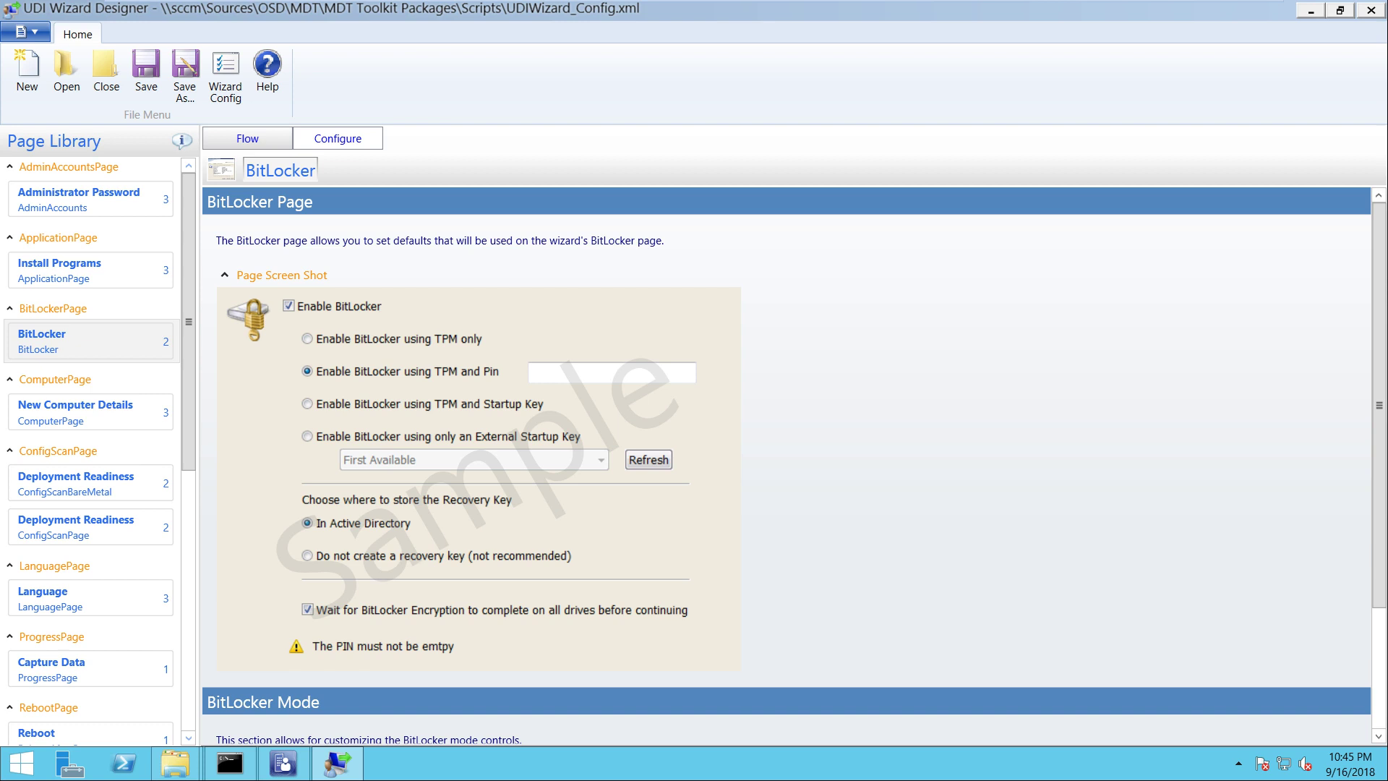
Review the BitLocker page's sample screenshot and BitLocker Mode settings
{"action": "left_click", "coordinate": [224, 275]}
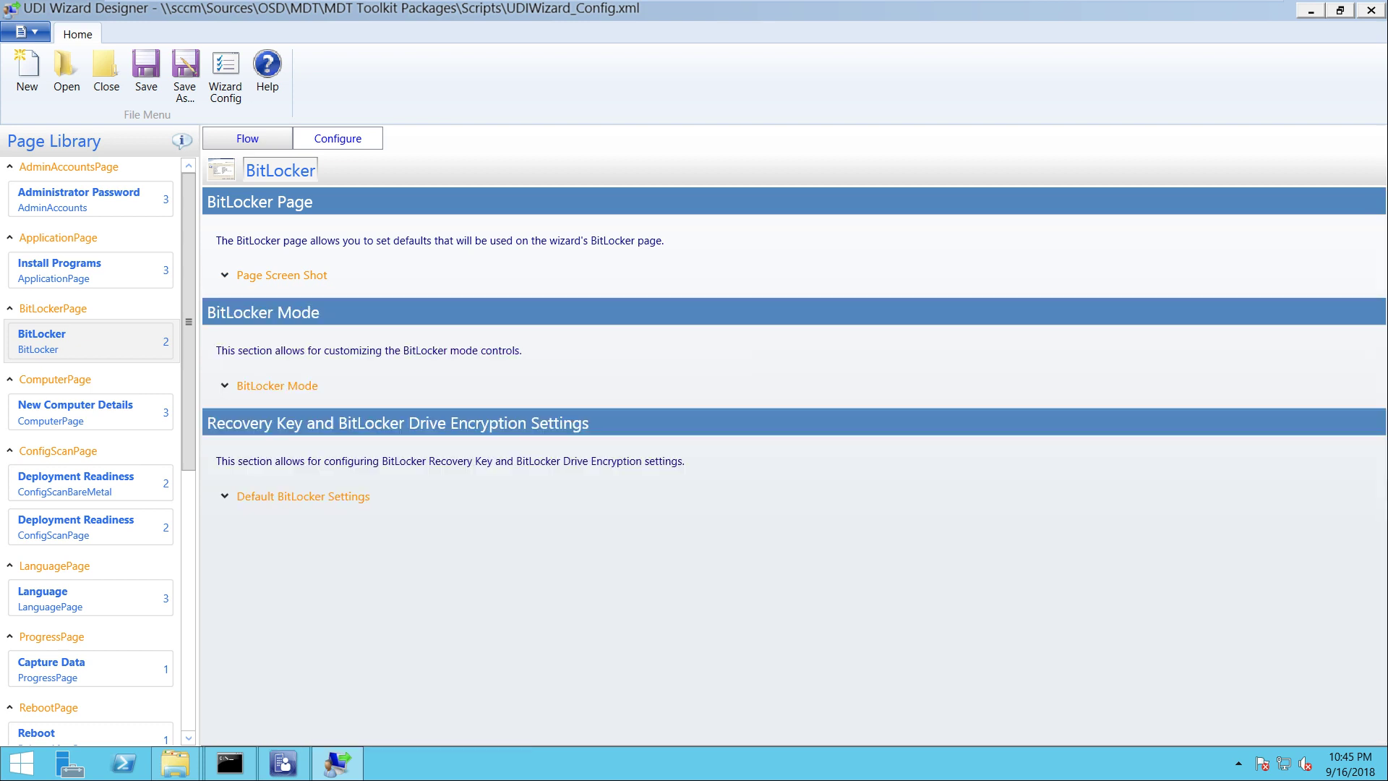
{"action": "left_click", "coordinate": [224, 386]}
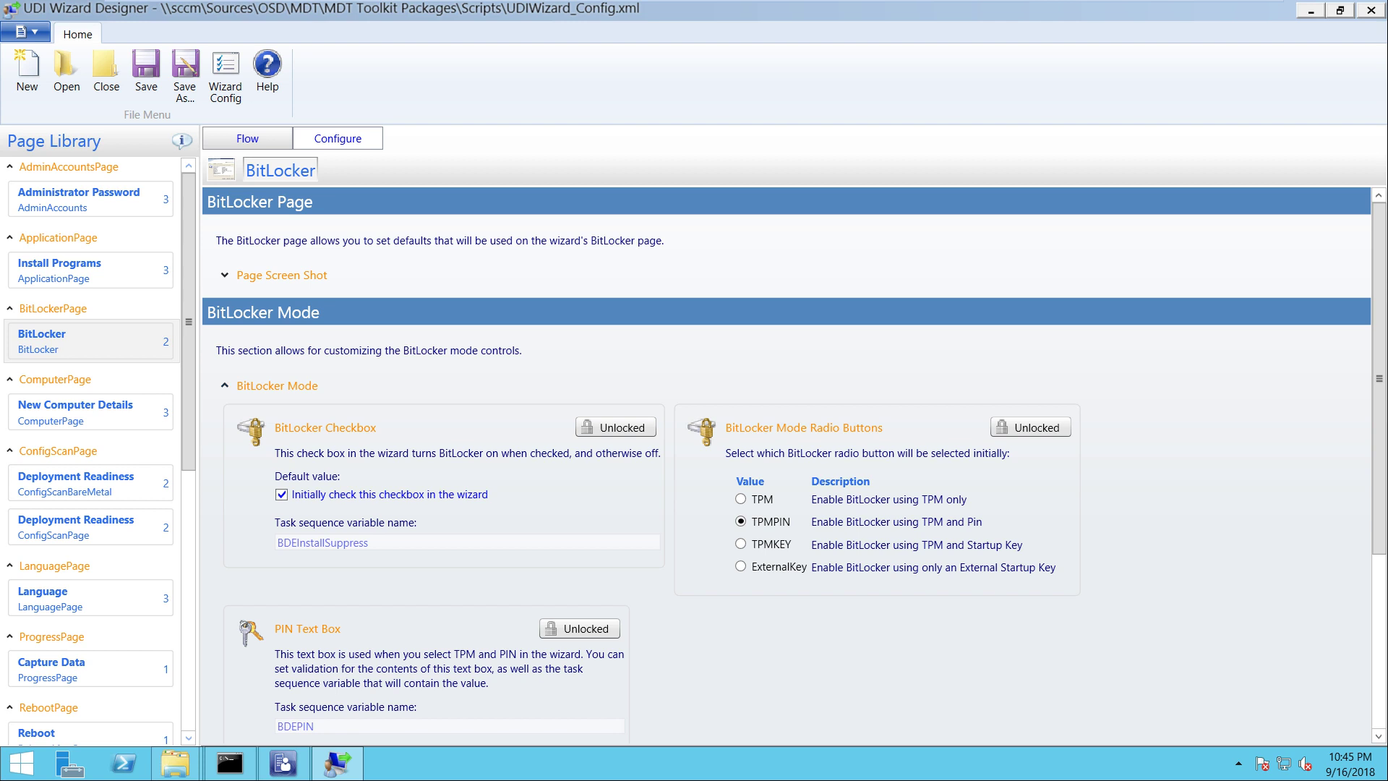
{"action": "scroll", "coordinate": [794, 466], "scroll_direction": "down", "scroll_amount": 3}
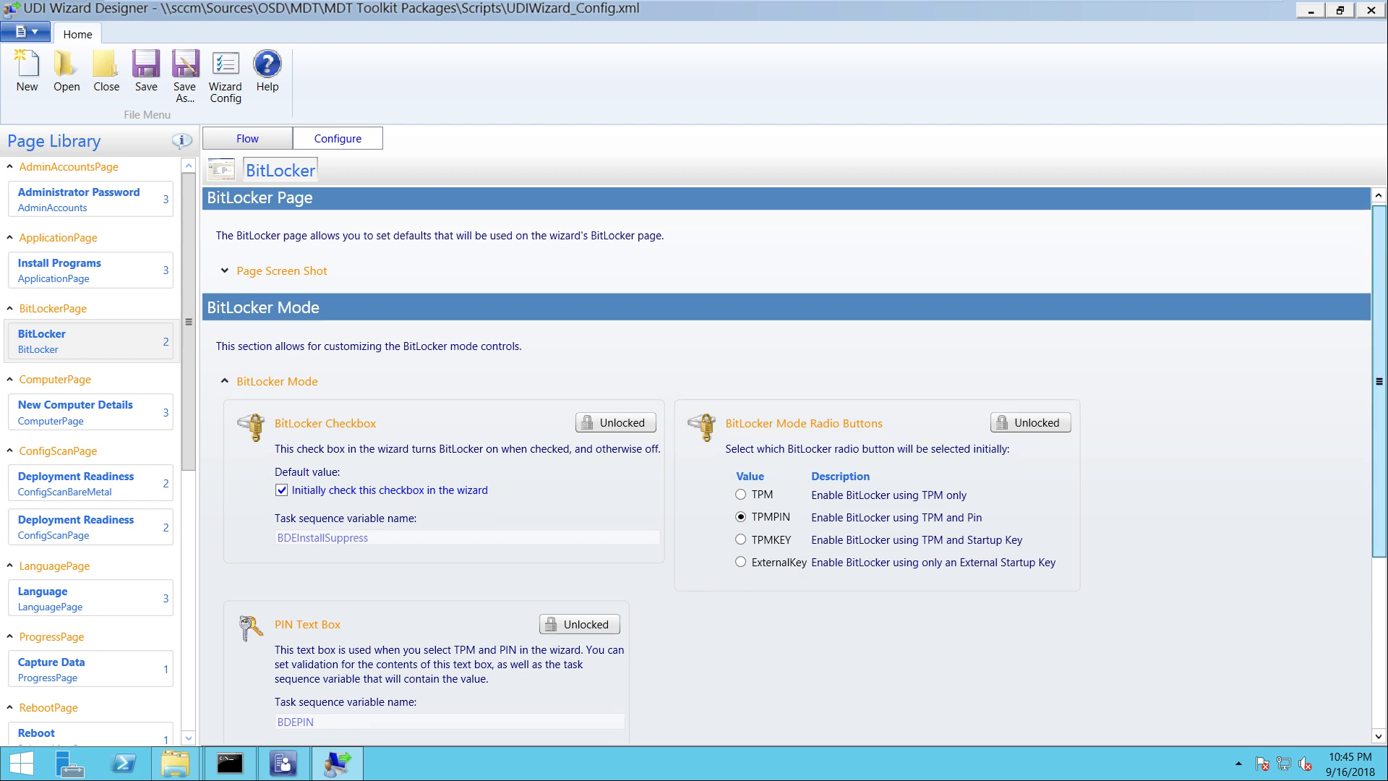
{"action": "scroll", "coordinate": [795, 466], "scroll_direction": "down", "scroll_amount": 1}
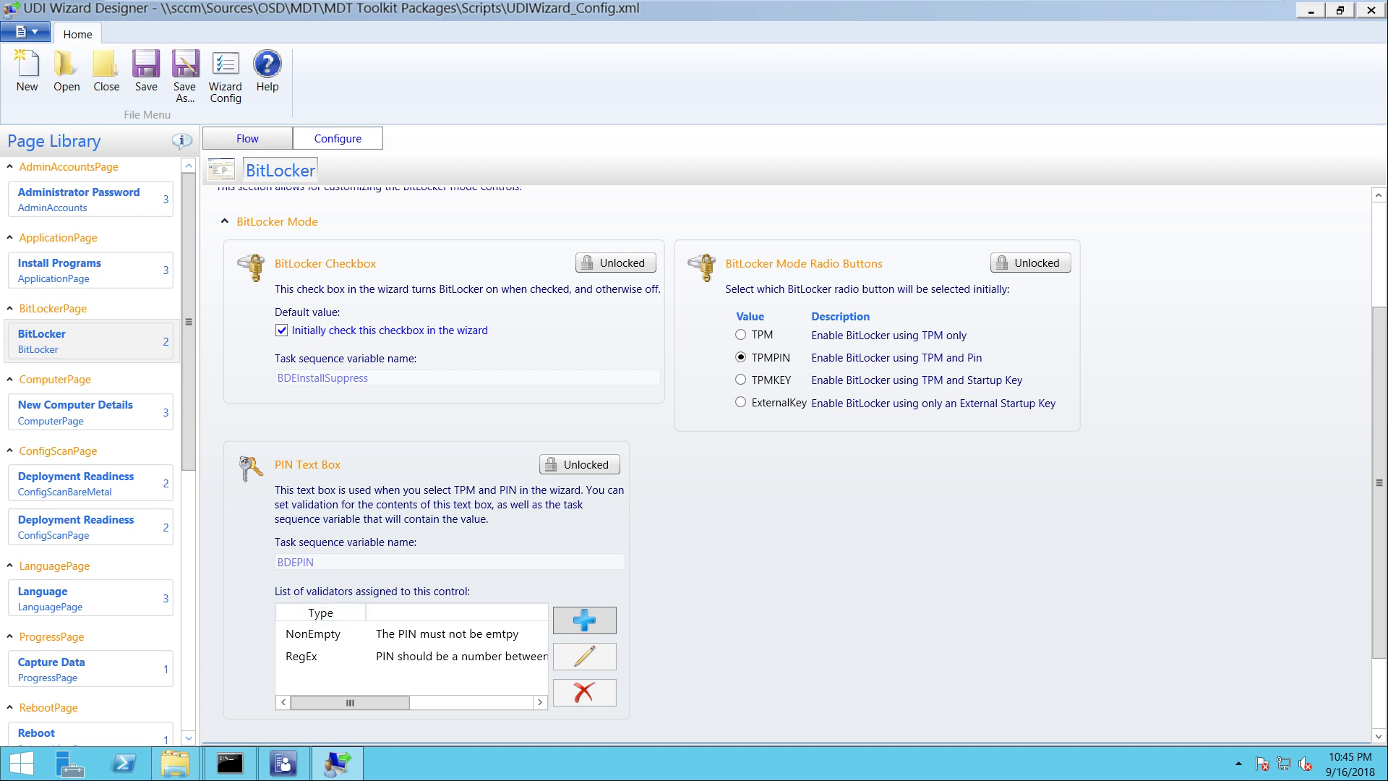
{"action": "scroll", "coordinate": [795, 466], "scroll_direction": "down", "scroll_amount": 3}
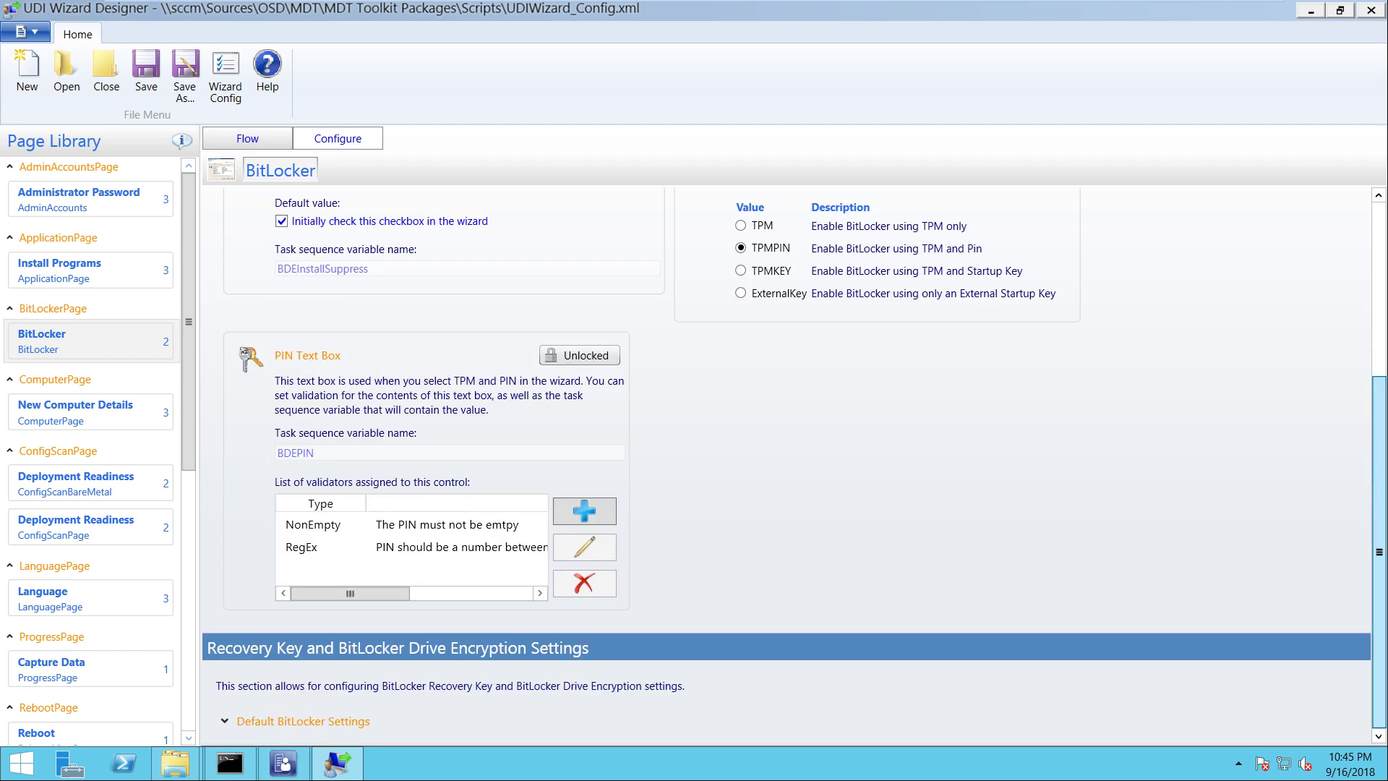
{"action": "scroll", "coordinate": [795, 466], "scroll_direction": "up", "scroll_amount": 7}
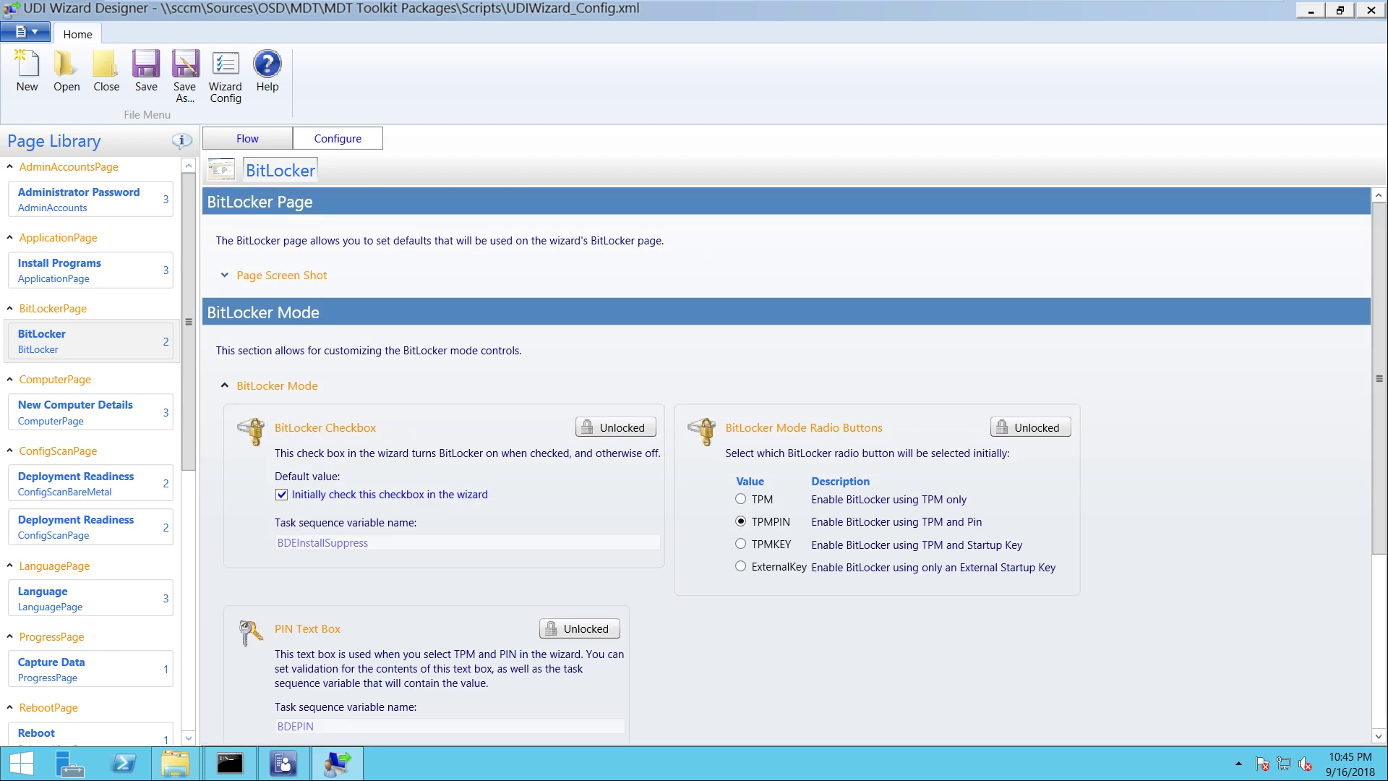
{"action": "left_click", "coordinate": [281, 275]}
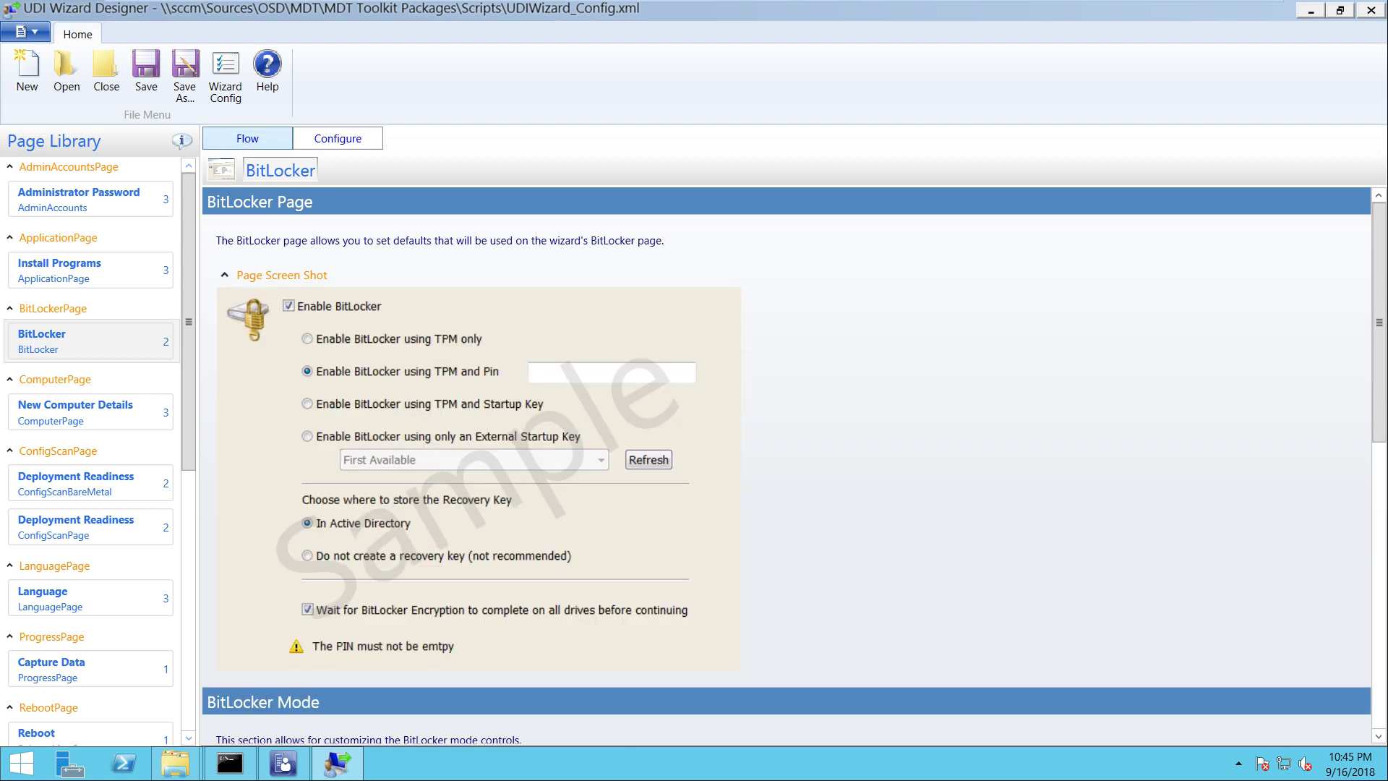
Remove the BitLocker page from the NEWCOMPUTER stage, confirming the deletion
{"action": "left_click", "coordinate": [247, 138]}
{"action": "right_click", "coordinate": [467, 284]}
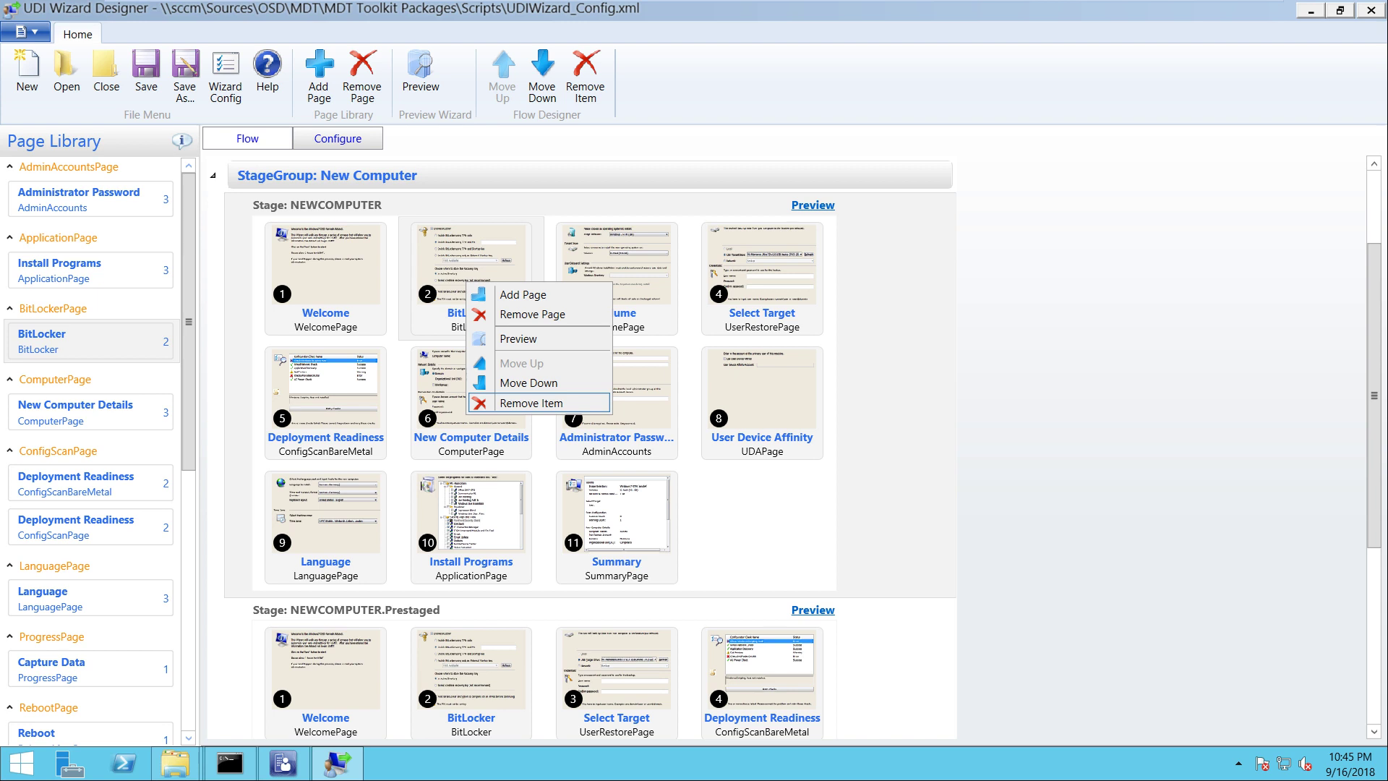
{"action": "left_click", "coordinate": [531, 402]}
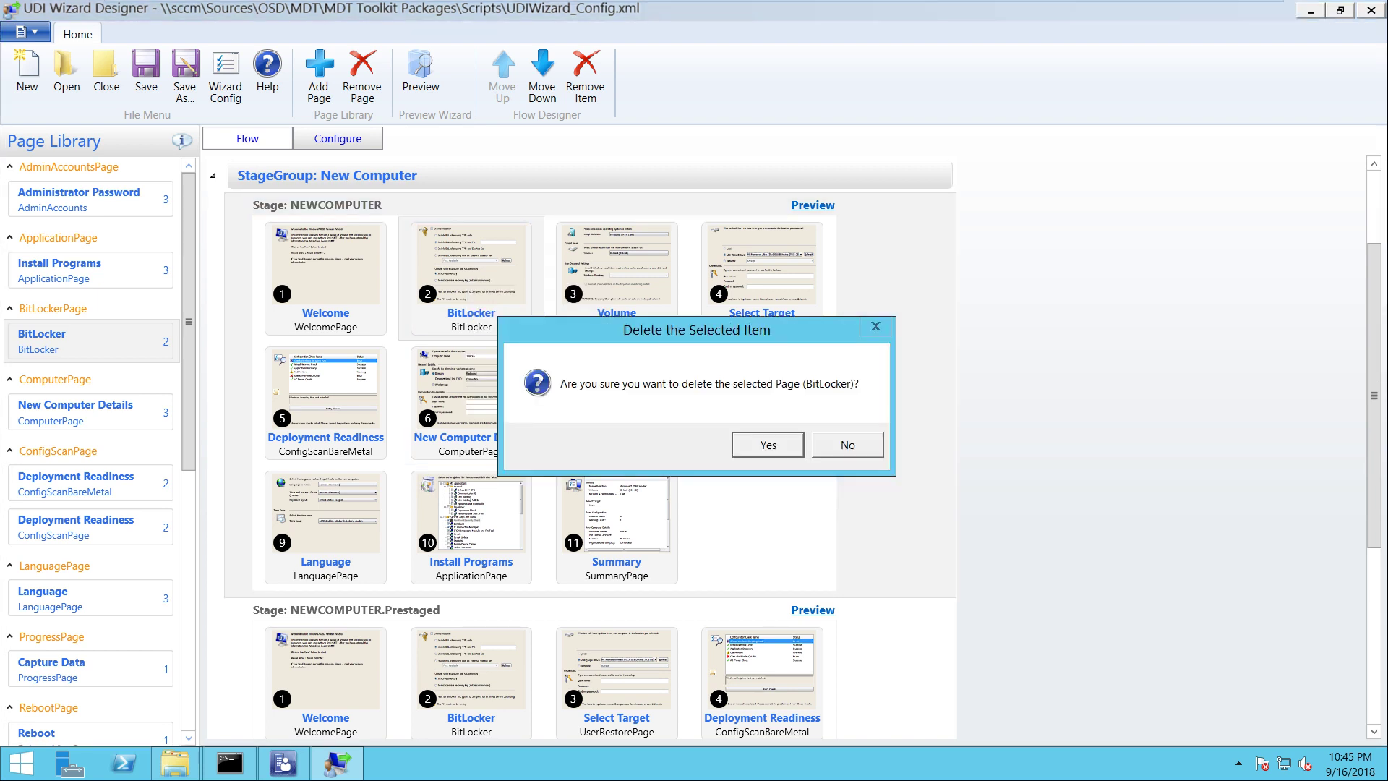
{"action": "key", "text": "Return"}
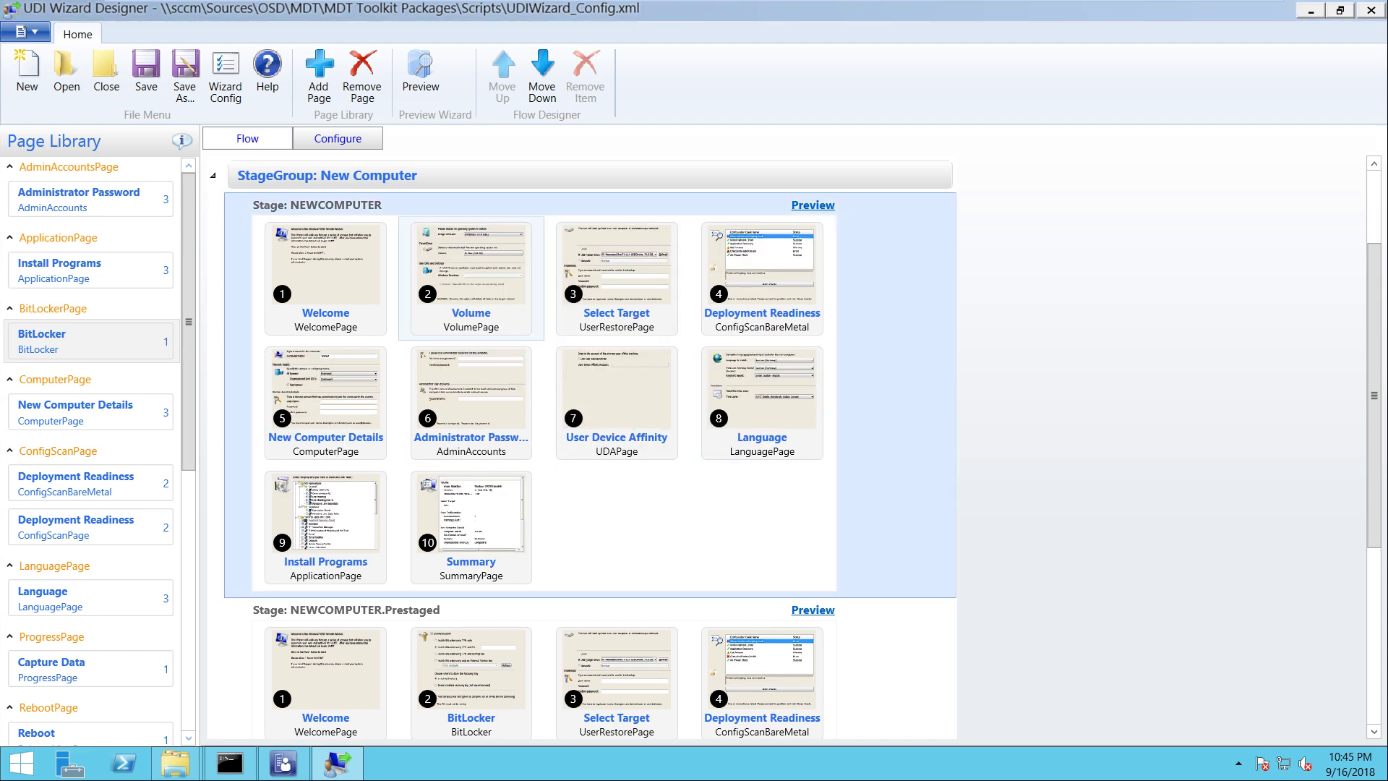
{"action": "left_click", "coordinate": [471, 278]}
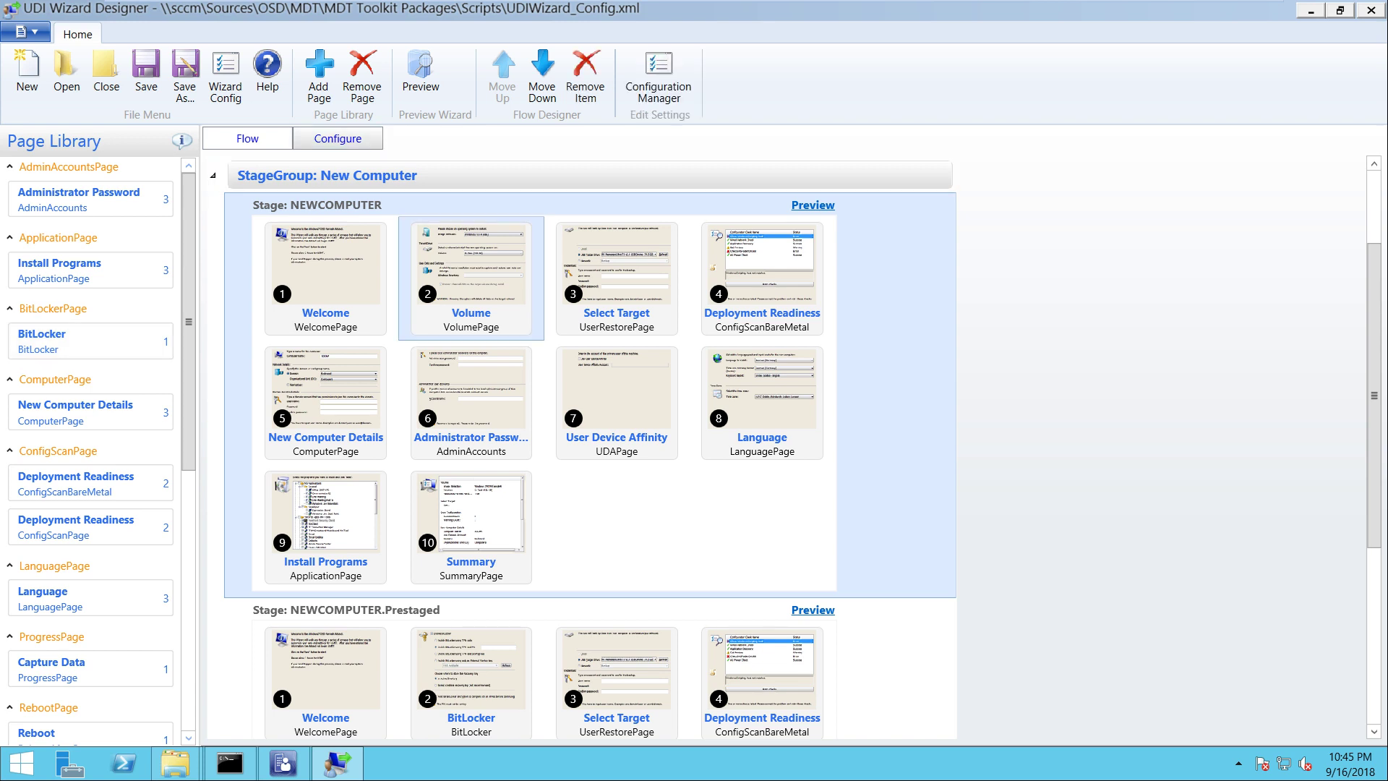
Open the Volume page's Image Combo Behavior list and bring up actions for Windows 7 RTM Images
{"action": "left_click", "coordinate": [337, 138]}
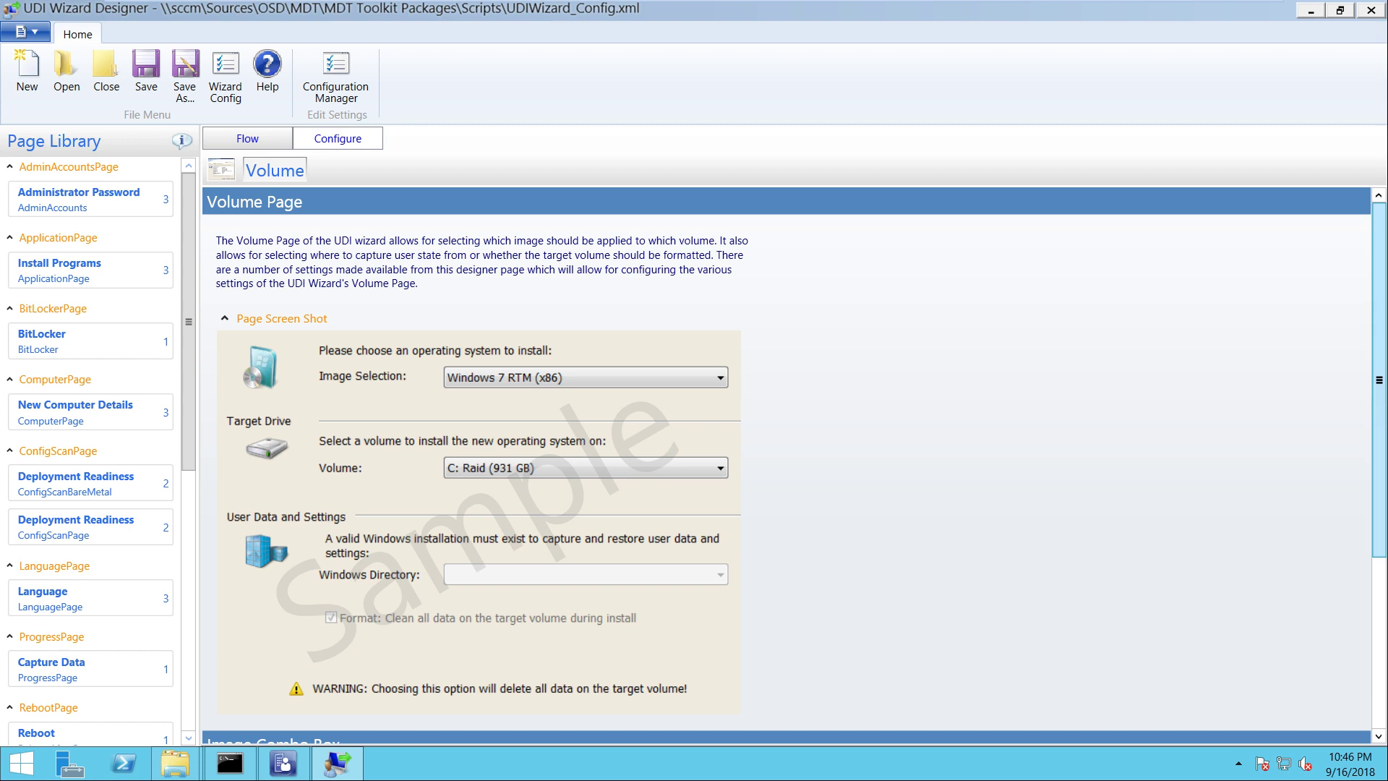
{"action": "scroll", "coordinate": [795, 463], "scroll_direction": "down", "scroll_amount": 5}
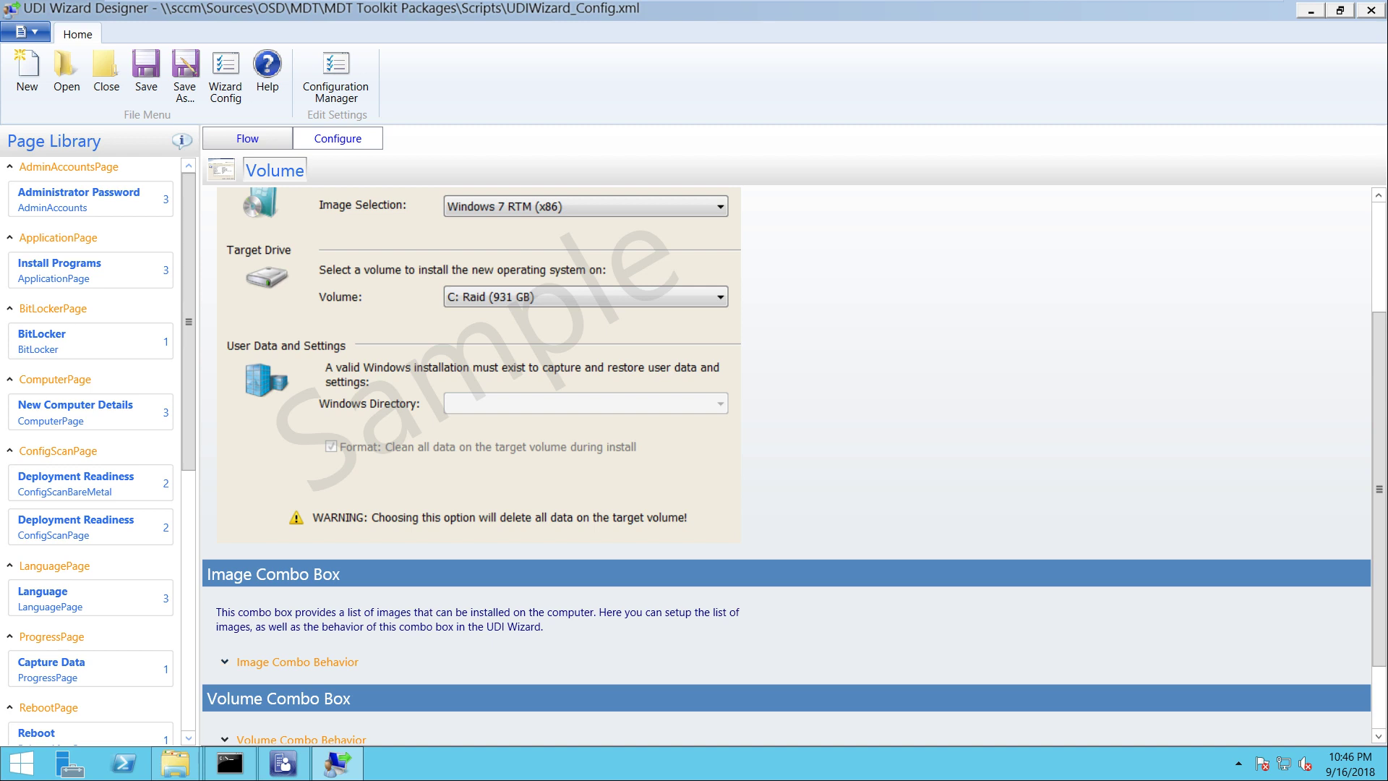
{"action": "left_click", "coordinate": [297, 661]}
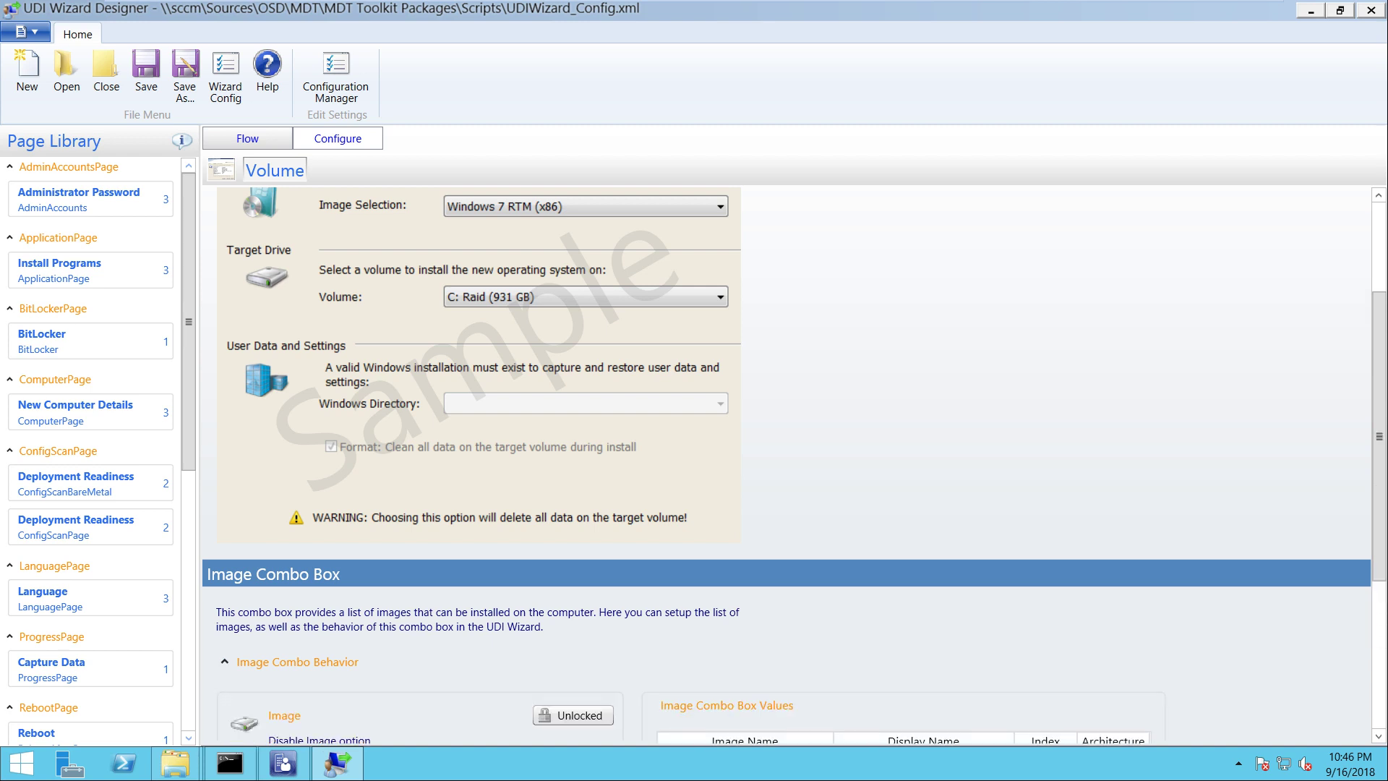
{"action": "left_click_drag", "start_coordinate": [1378, 436], "coordinate": [1378, 583]}
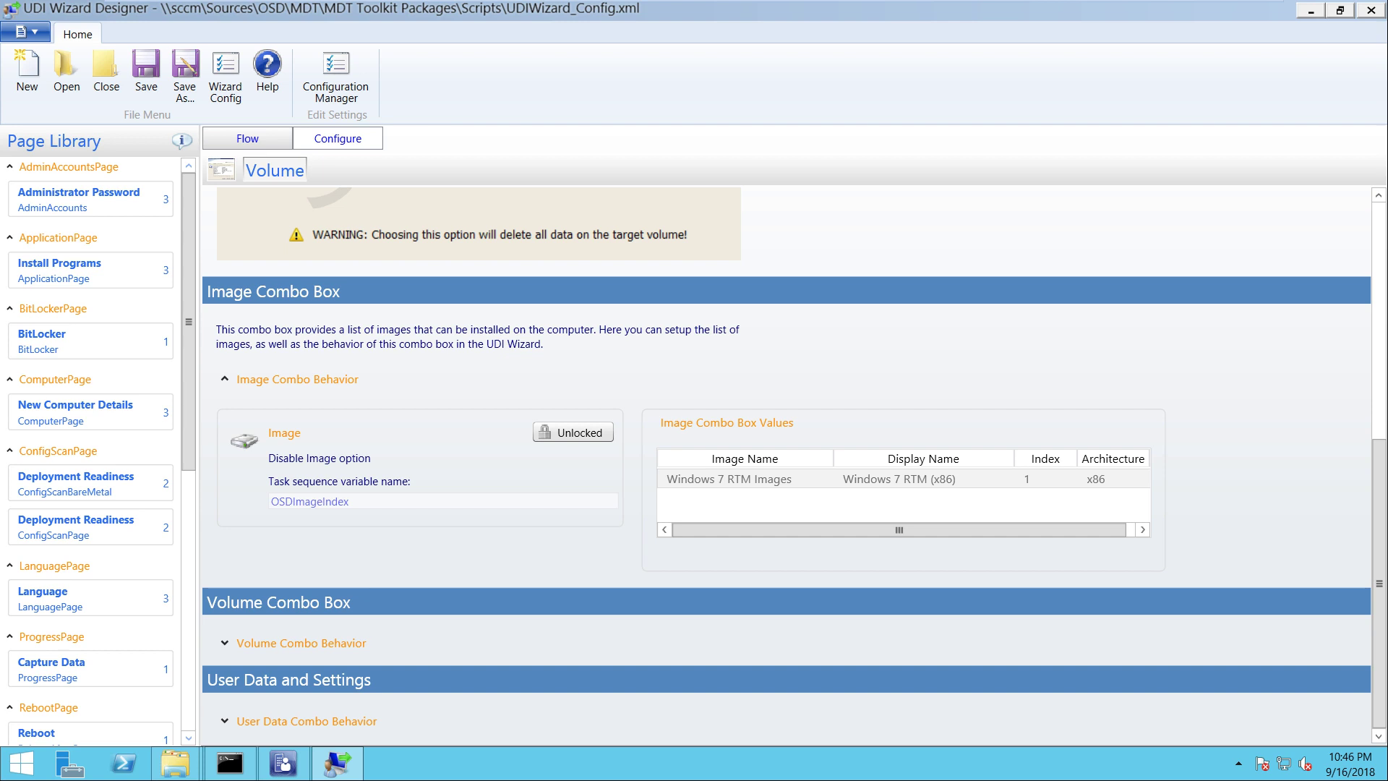
{"action": "left_click", "coordinate": [745, 479]}
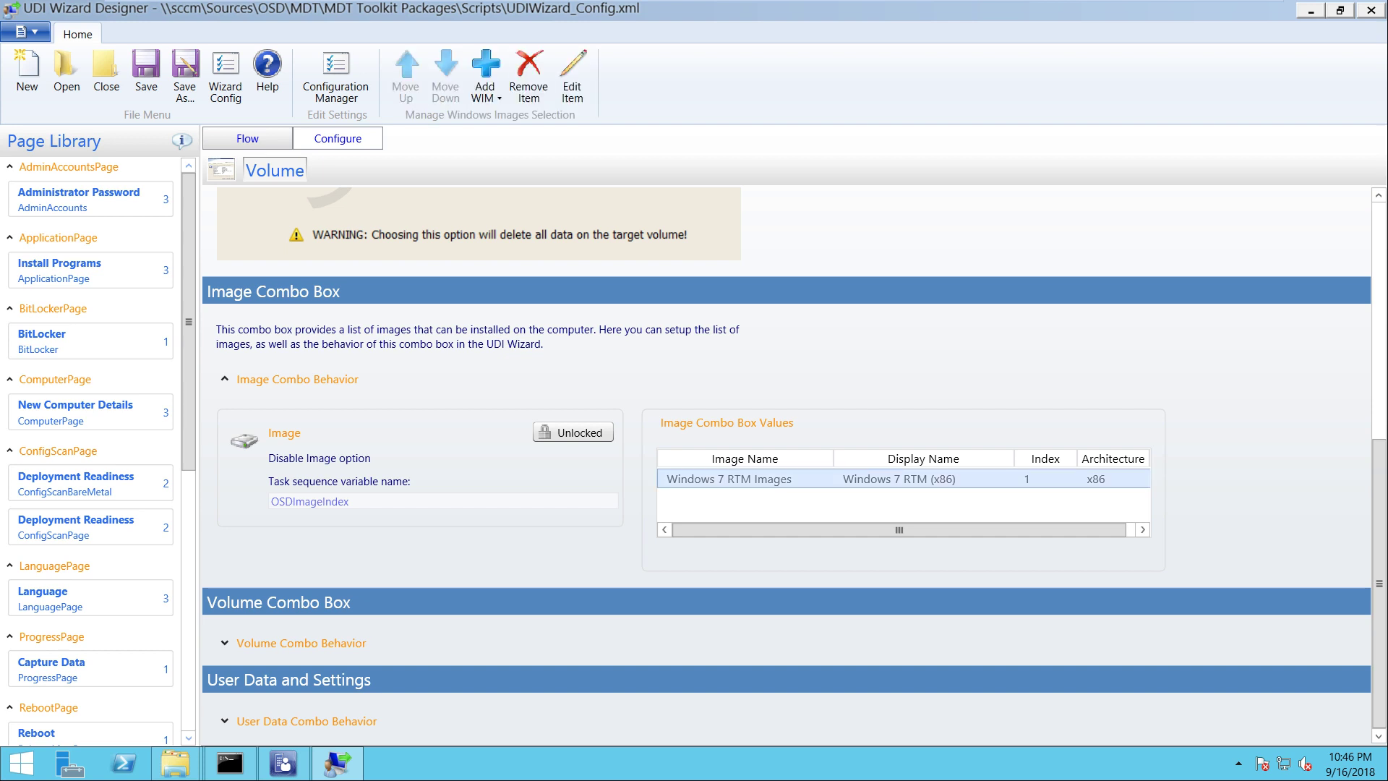
{"action": "left_click_drag", "start_coordinate": [1378, 582], "coordinate": [1378, 545]}
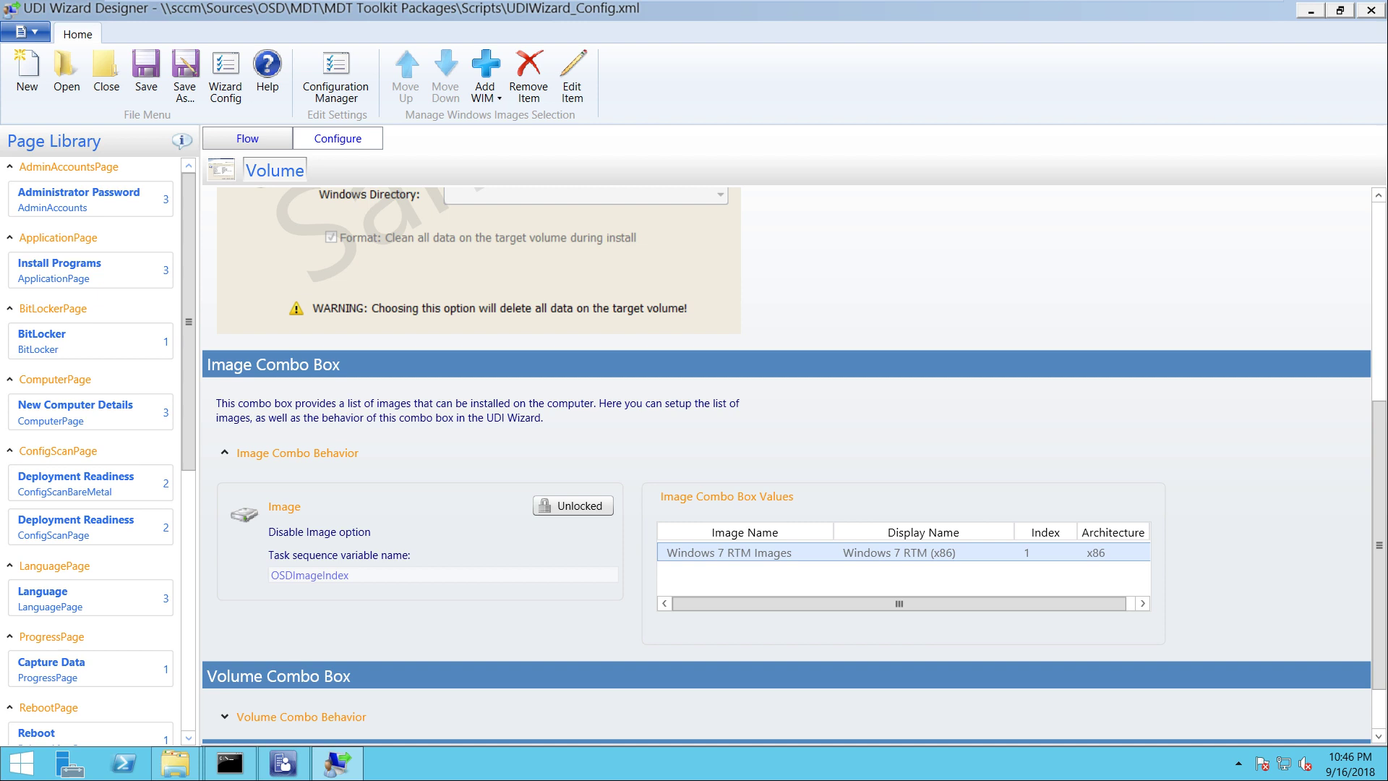
{"action": "right_click", "coordinate": [868, 551]}
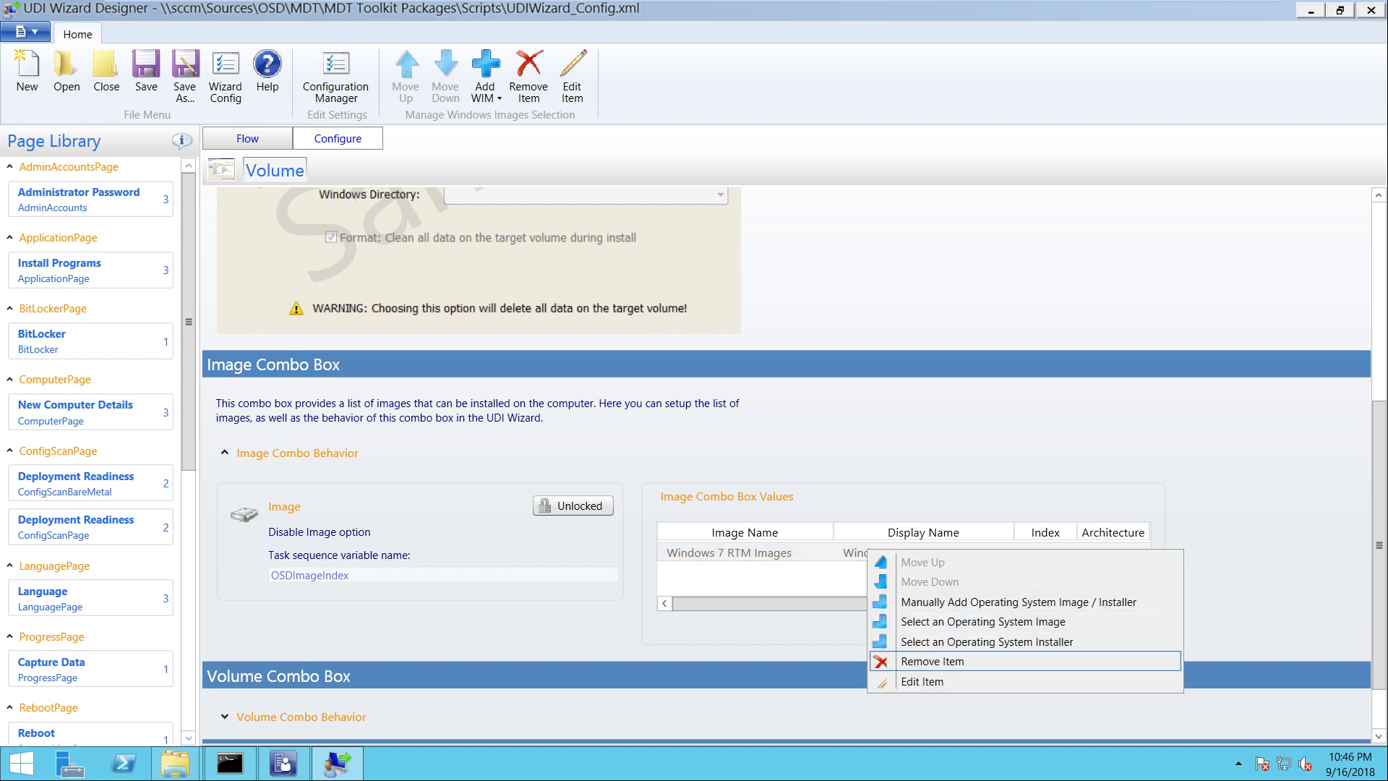
Edit the image entry: name Windows10-1803x64, display name 'Windows 10 1803 Professional x64'
{"action": "left_click", "coordinate": [922, 681]}
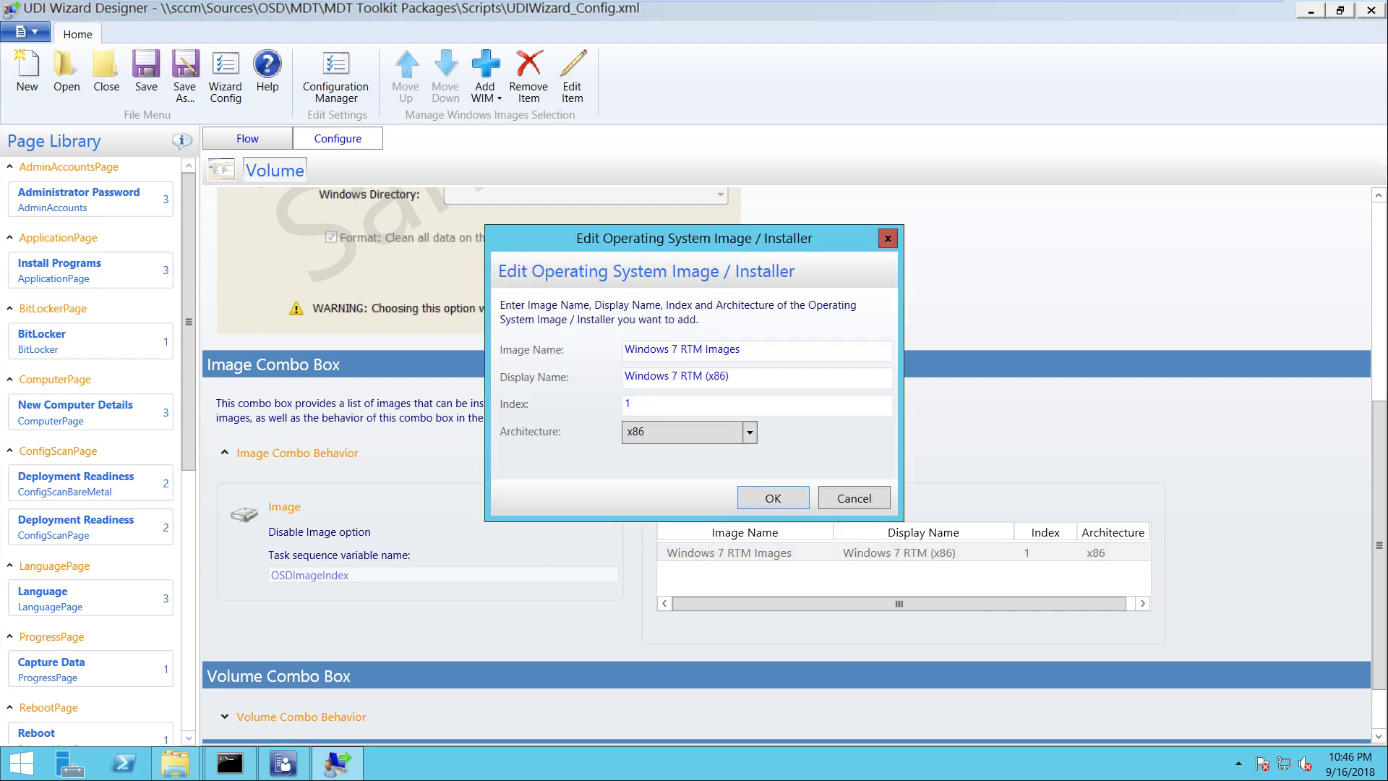
{"action": "type", "text": "Windows 1"}
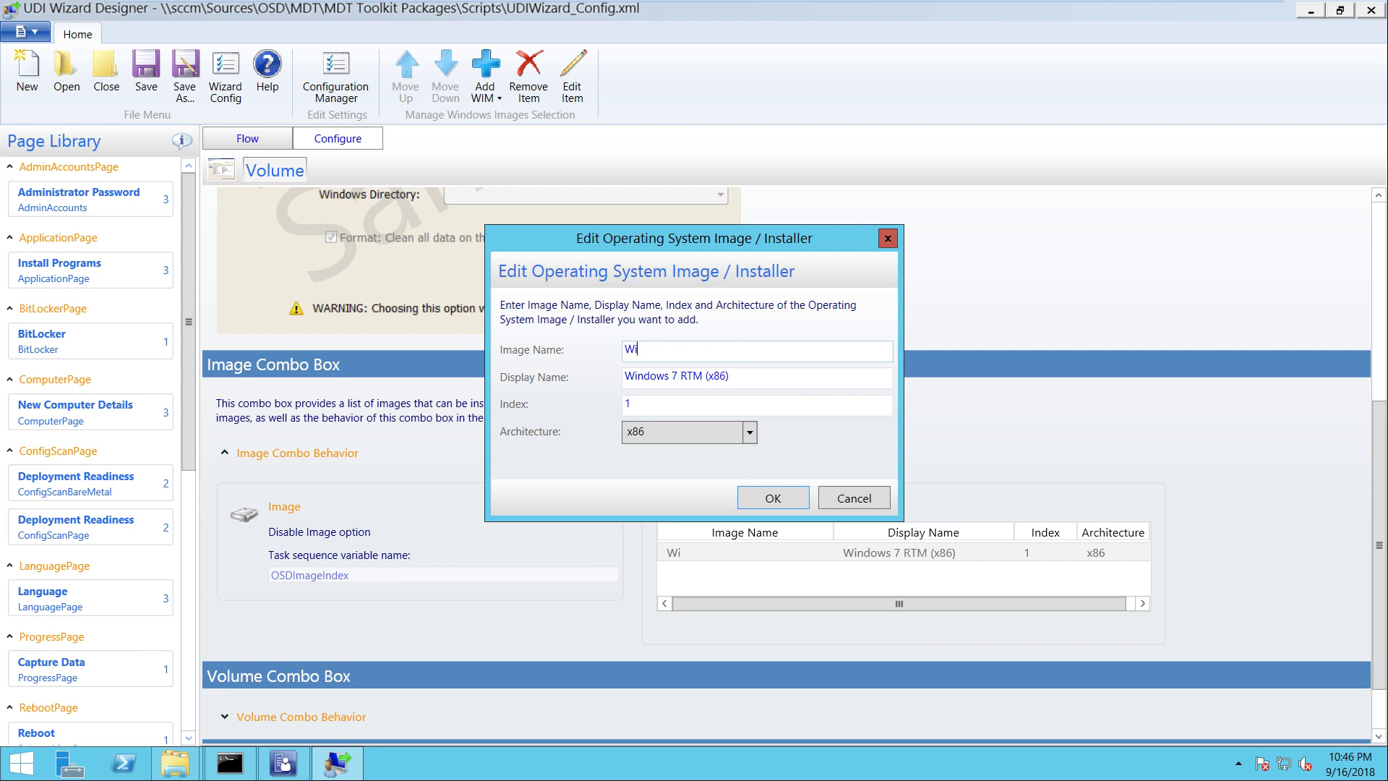
{"action": "key", "text": "BackSpace"}
{"action": "key", "text": "BackSpace"}
{"action": "type", "text": "10-1803x64"}
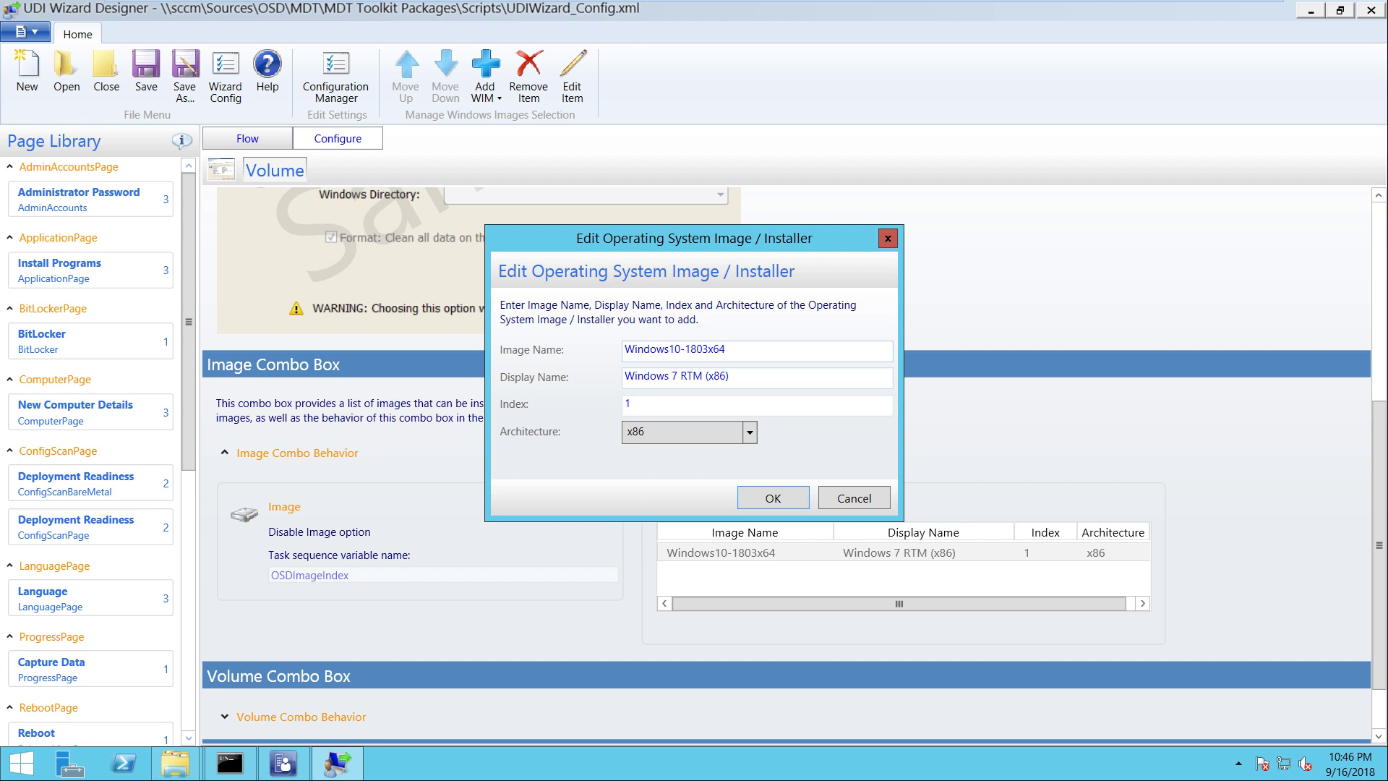
{"action": "key", "text": "Tab"}
{"action": "type", "text": "Wind"}
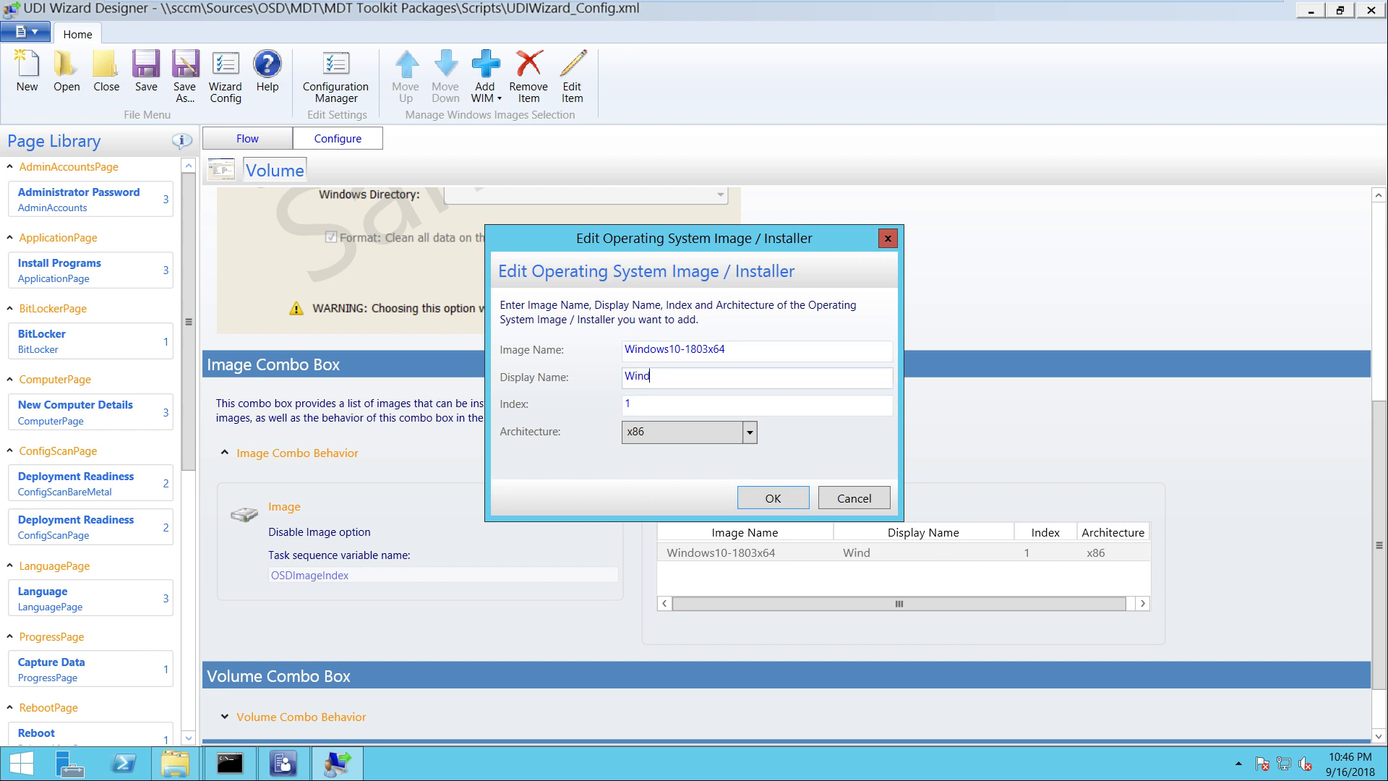
{"action": "type", "text": "ows 10 1803 Prof"}
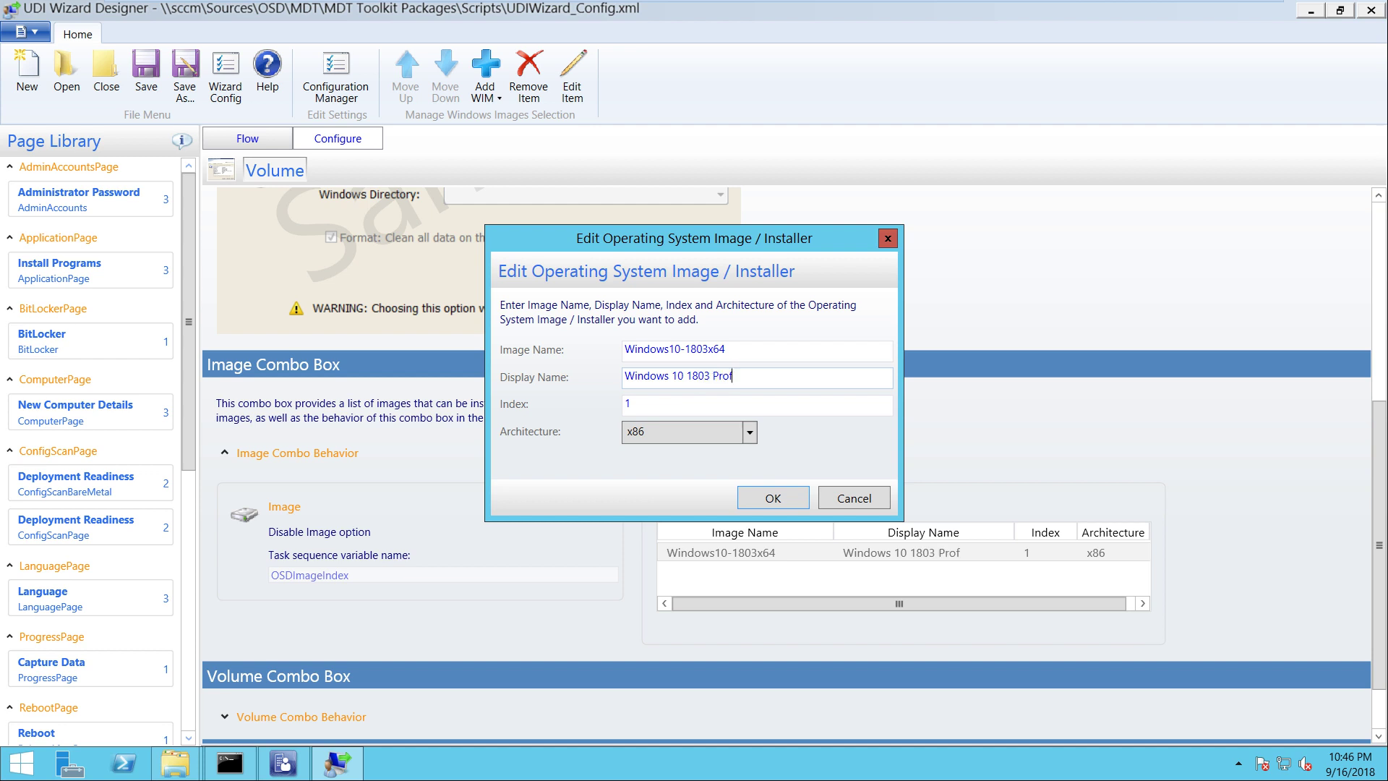
{"action": "type", "text": "essional x64"}
Copy the image name Windows10-1803x64 into a new Notepad window
{"action": "key", "text": "shift+Tab"}
{"action": "key", "text": "ctrl+c"}
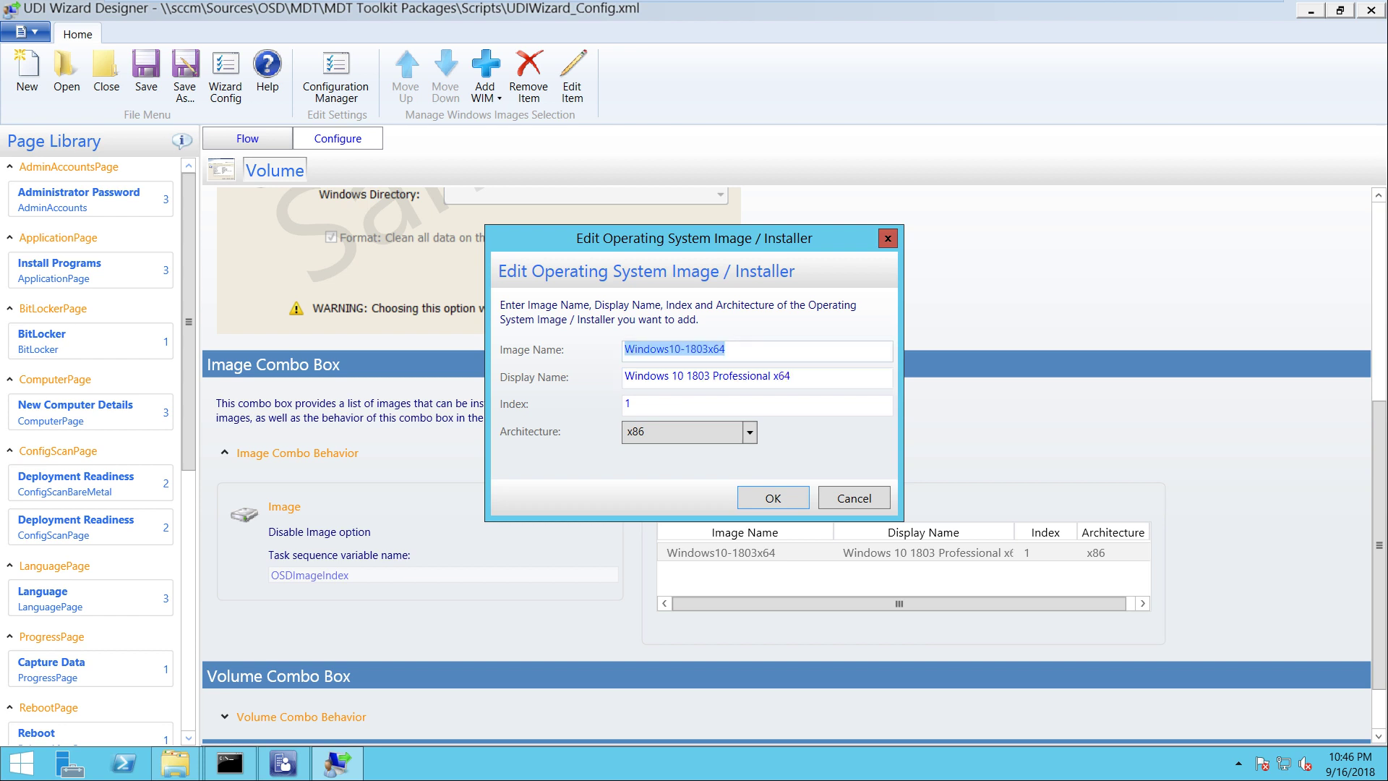
{"action": "right_click", "coordinate": [669, 347]}
{"action": "left_click", "coordinate": [723, 372]}
{"action": "key", "text": "super+r"}
{"action": "type", "text": "notepad"}
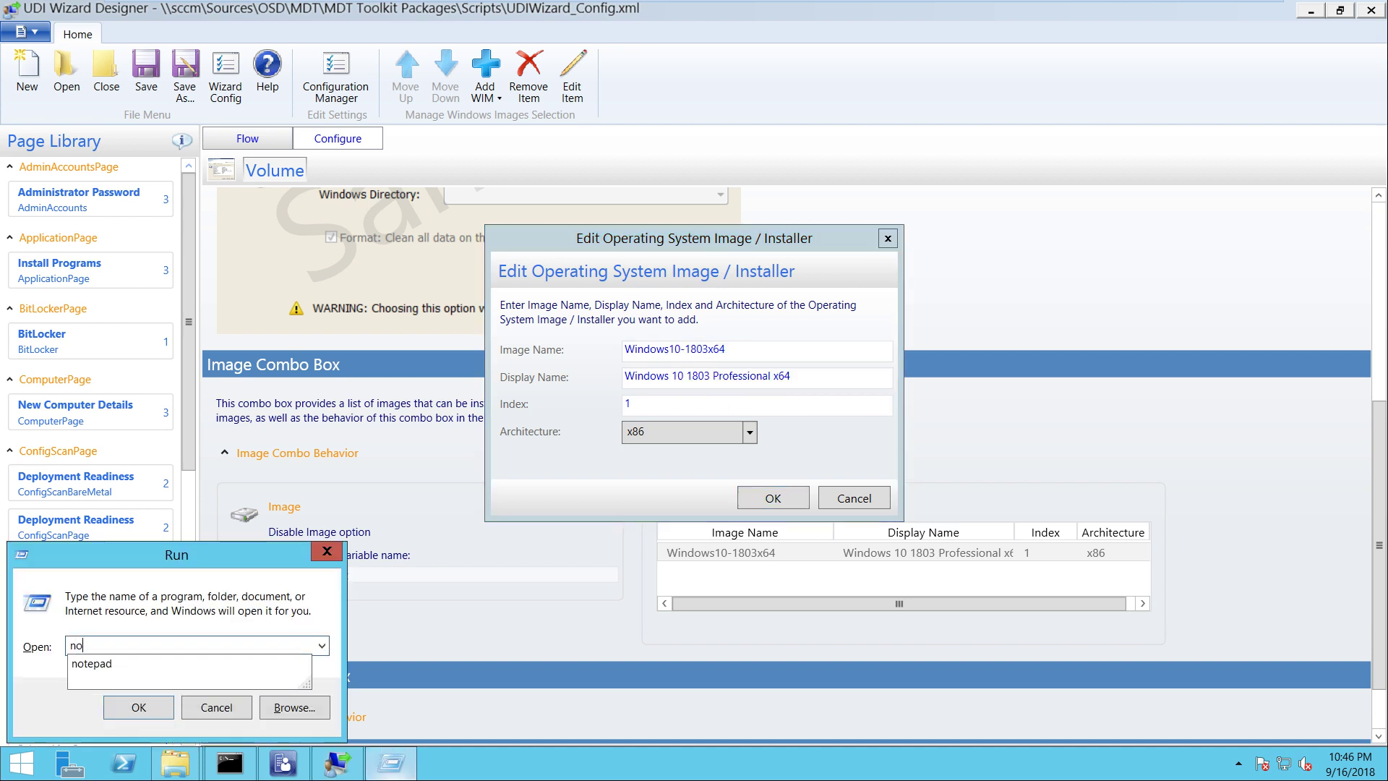
{"action": "key", "text": "Return"}
{"action": "key", "text": "ctrl+v"}
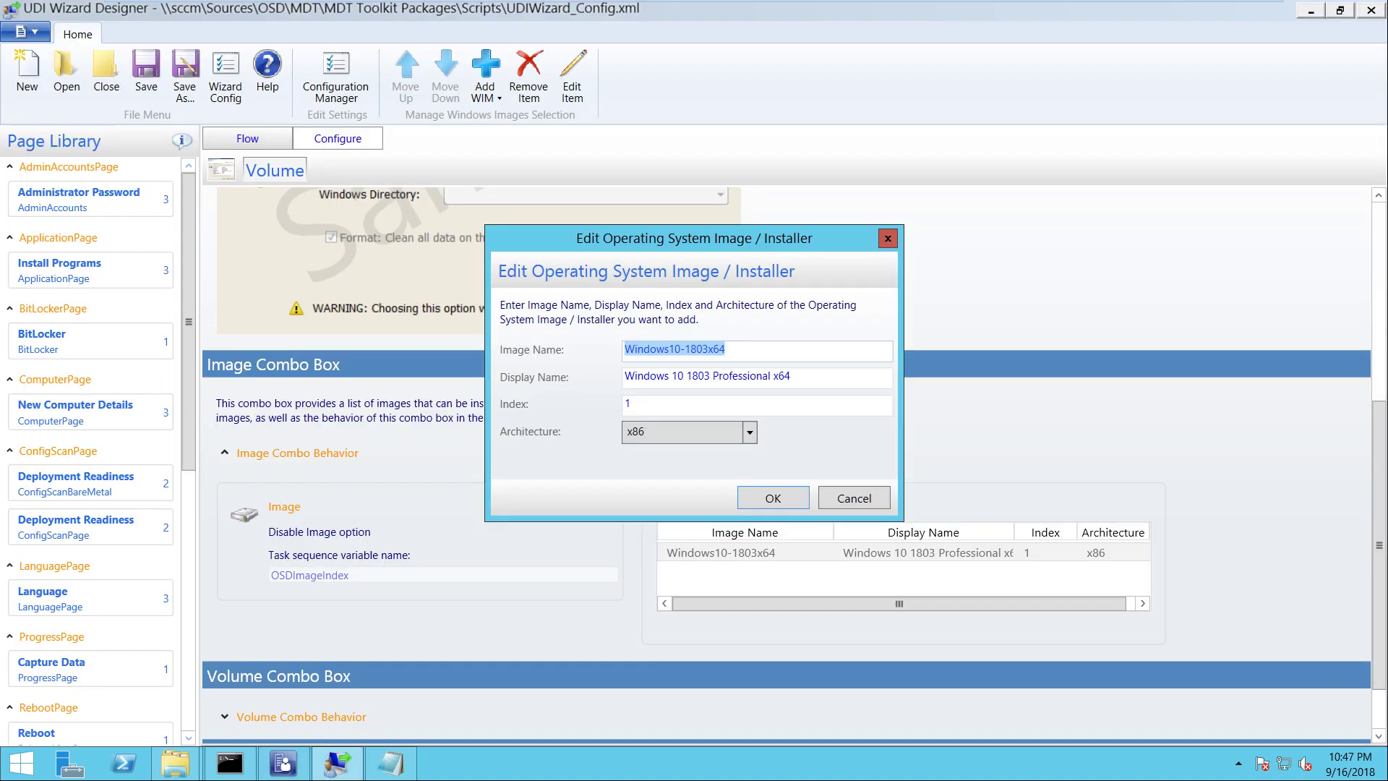
Set the image architecture to amd64 and index 10, then confirm the entry
{"action": "key", "text": "alt+Down"}
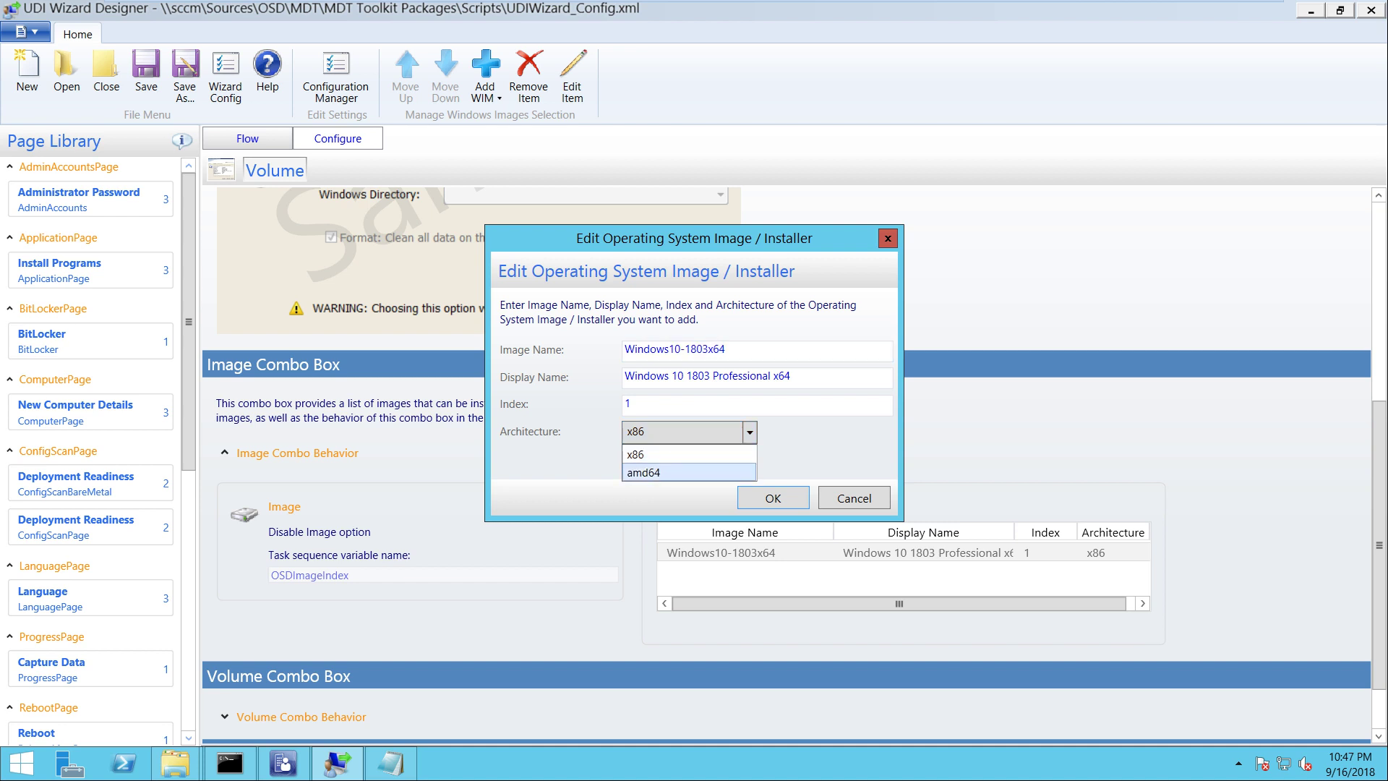
{"action": "key", "text": "Return"}
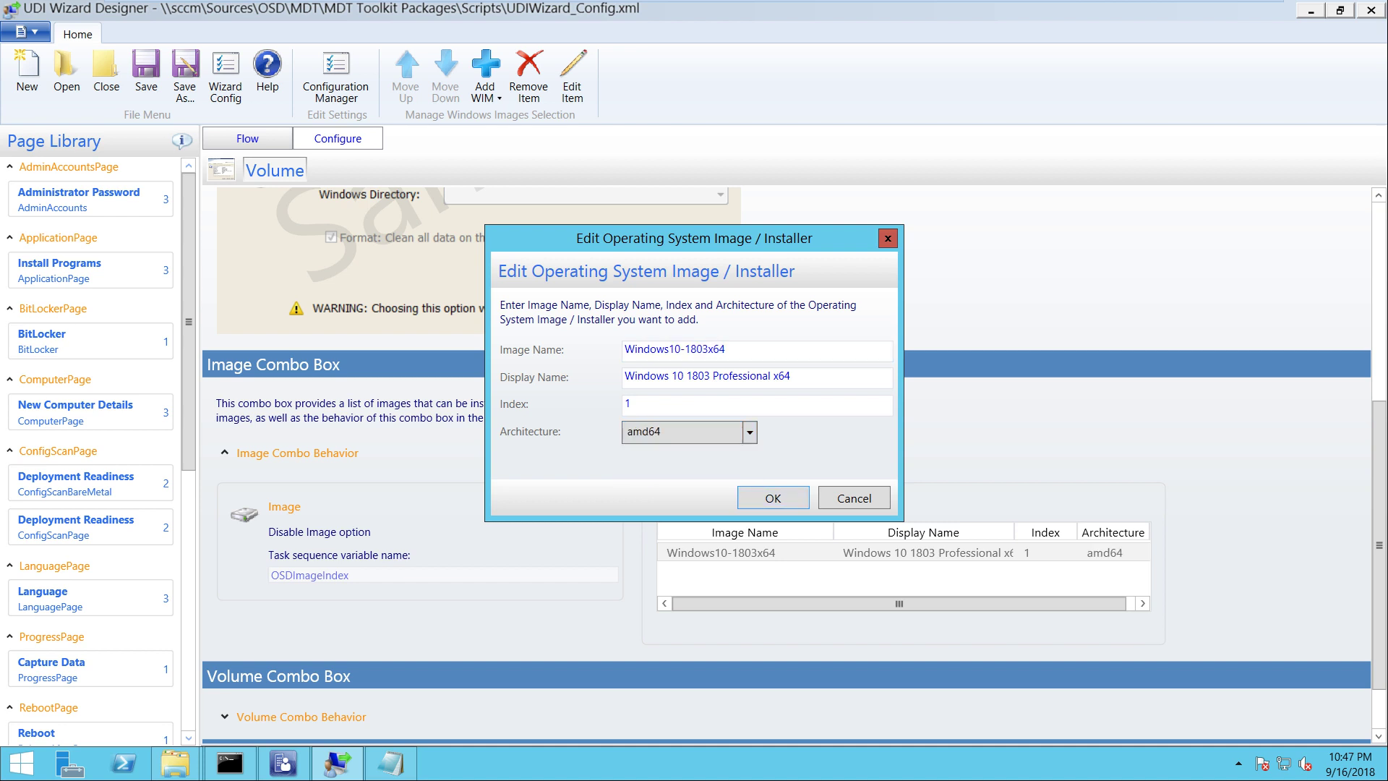
{"action": "key", "text": "shift+Tab"}
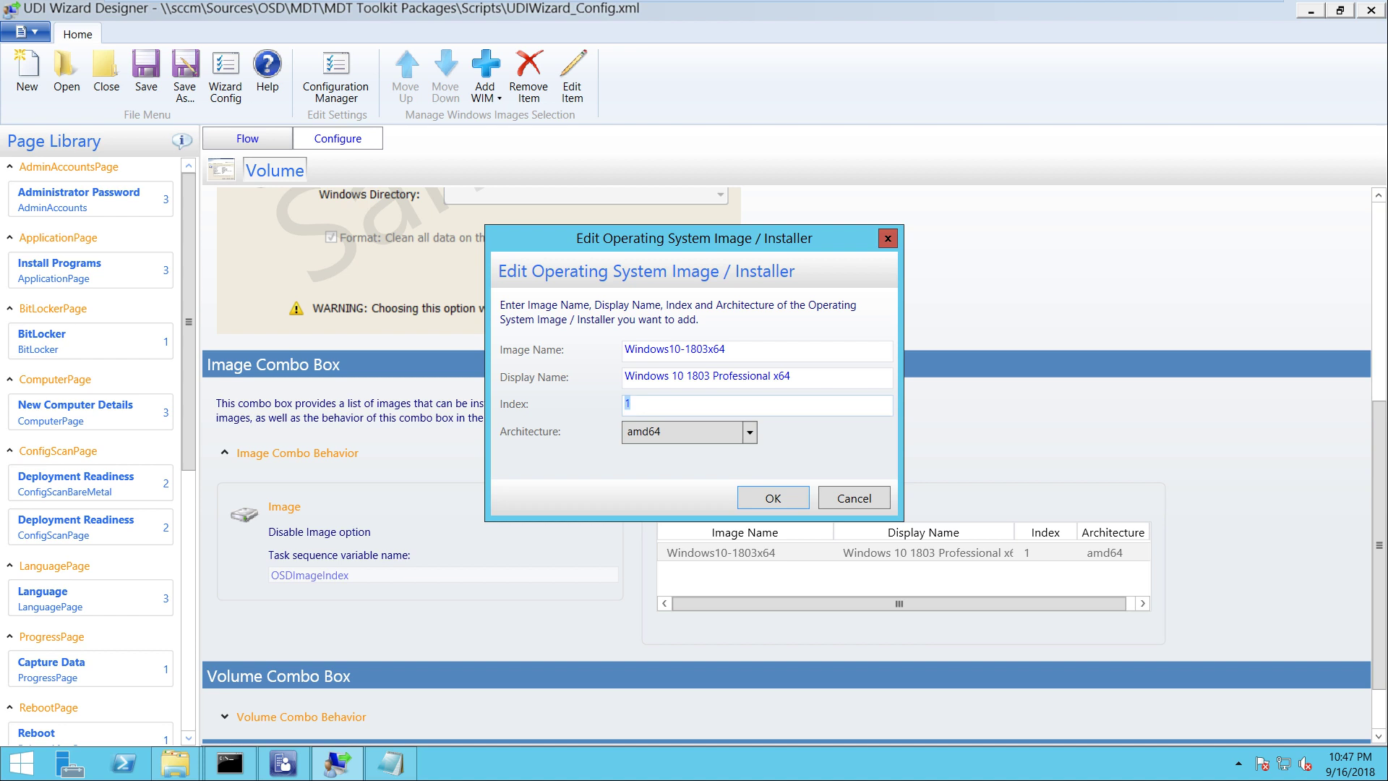
{"action": "type", "text": "10"}
{"action": "key", "text": "Return"}
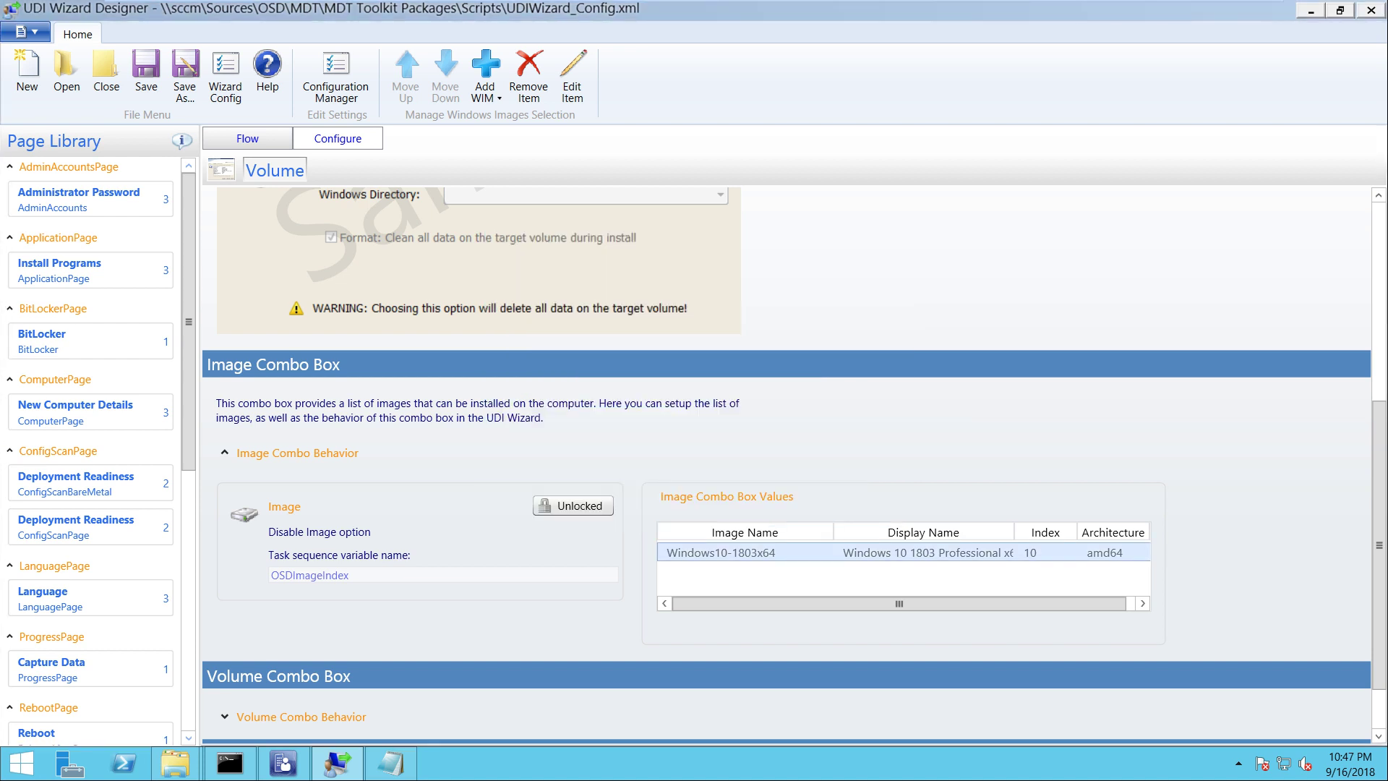
{"action": "right_click", "coordinate": [768, 554]}
{"action": "key", "text": "Down"}
{"action": "key", "text": "Down"}
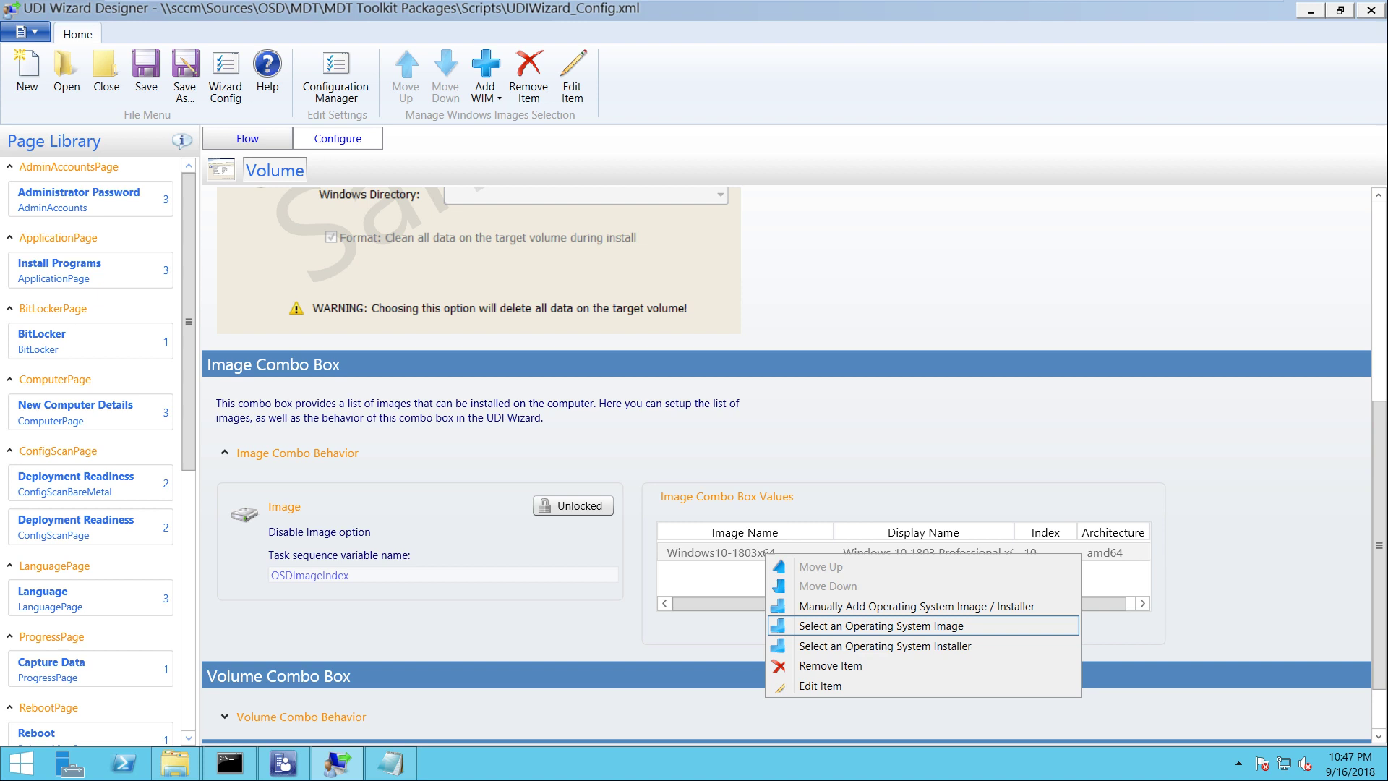
{"action": "key", "text": "Return"}
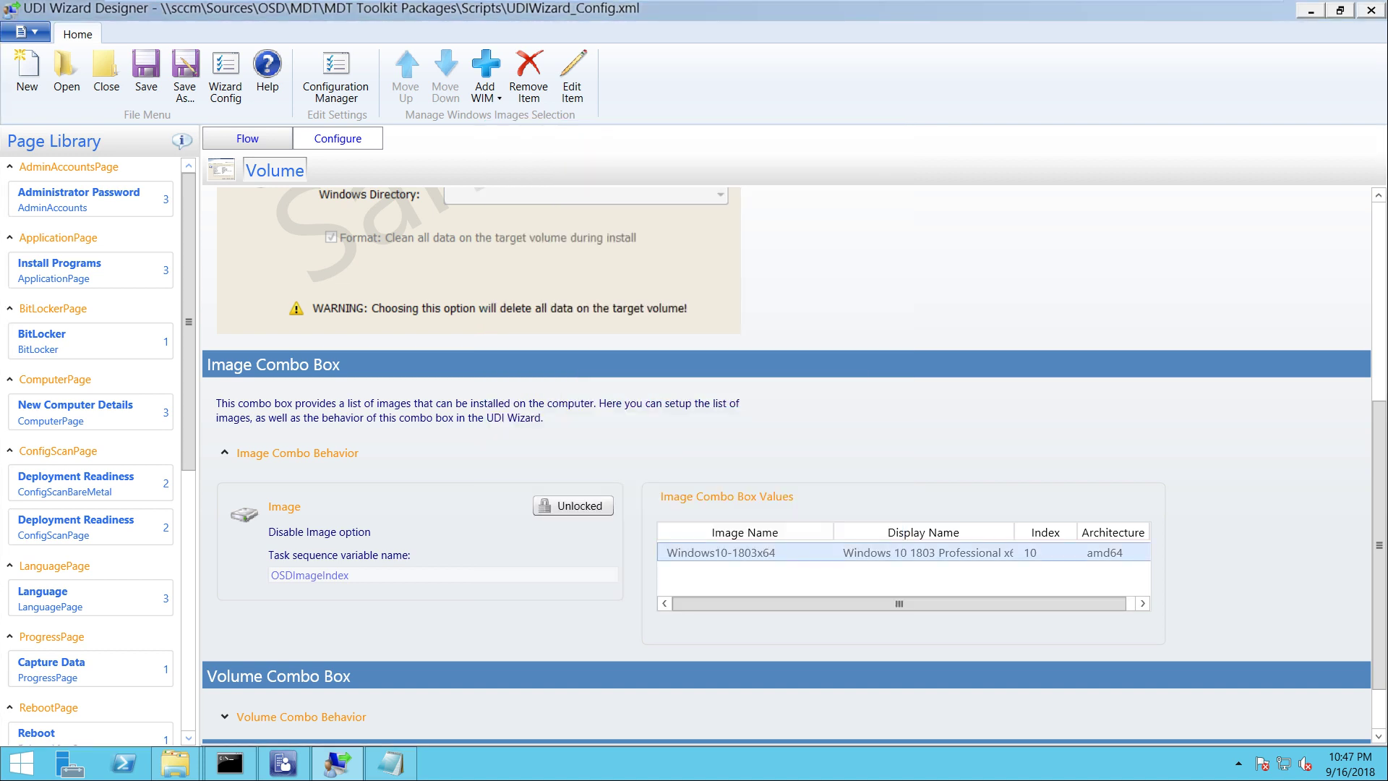
{"action": "right_click", "coordinate": [816, 553]}
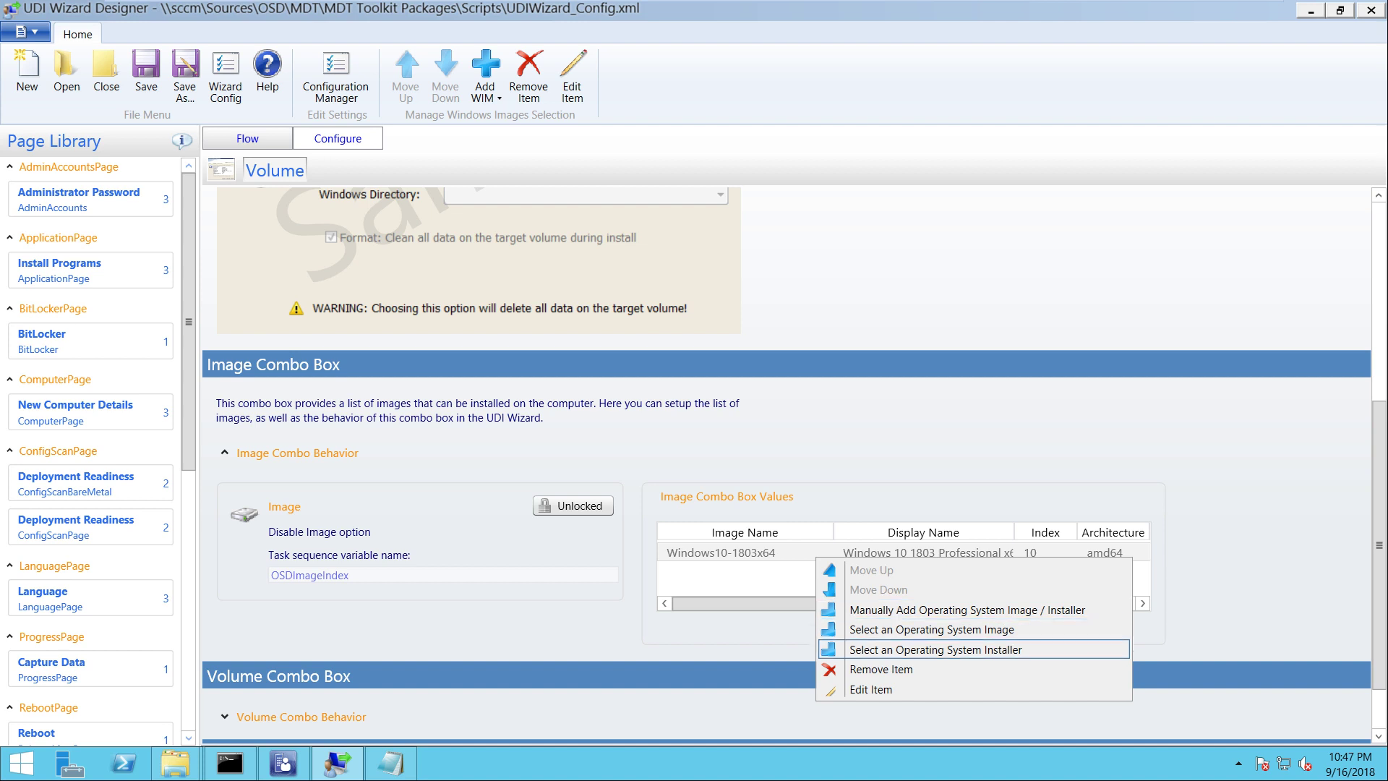
{"action": "key", "text": "Return"}
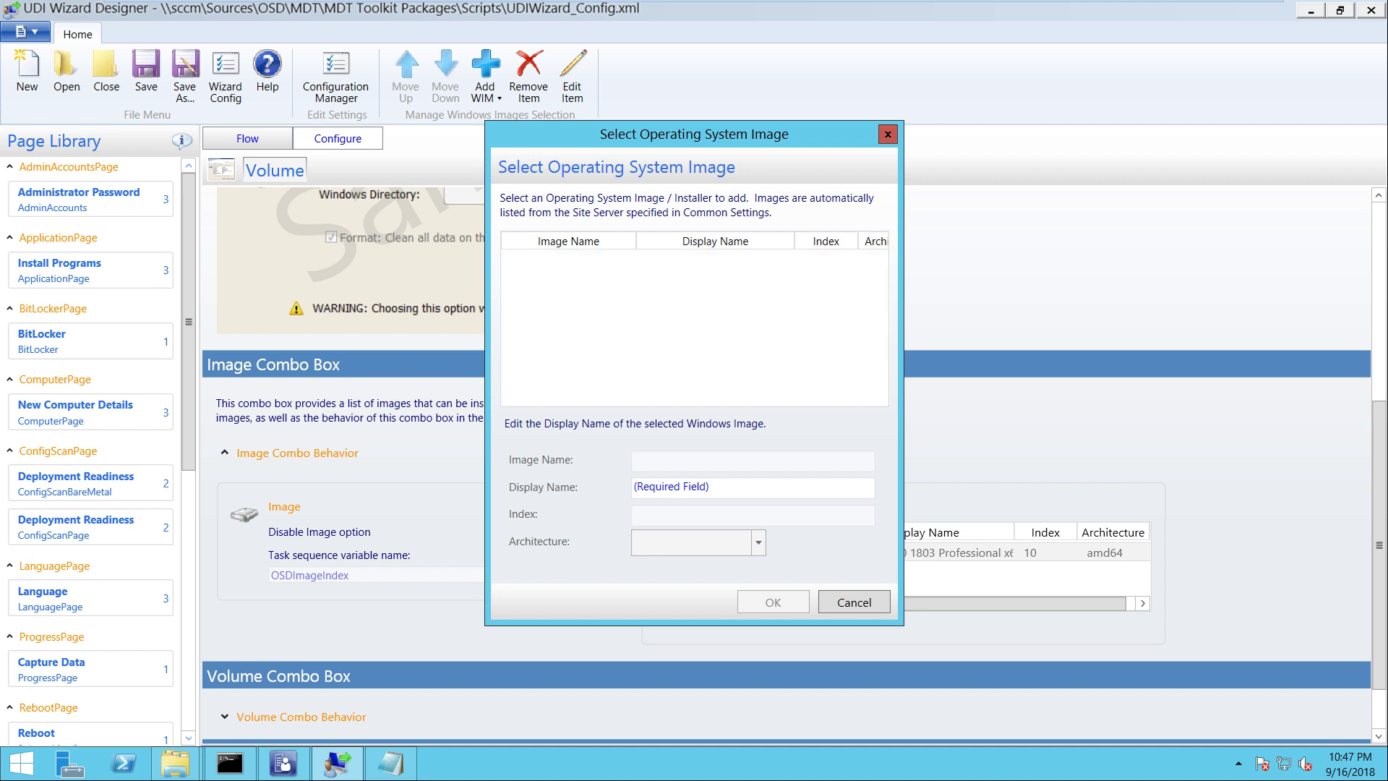
{"action": "key", "text": "Escape"}
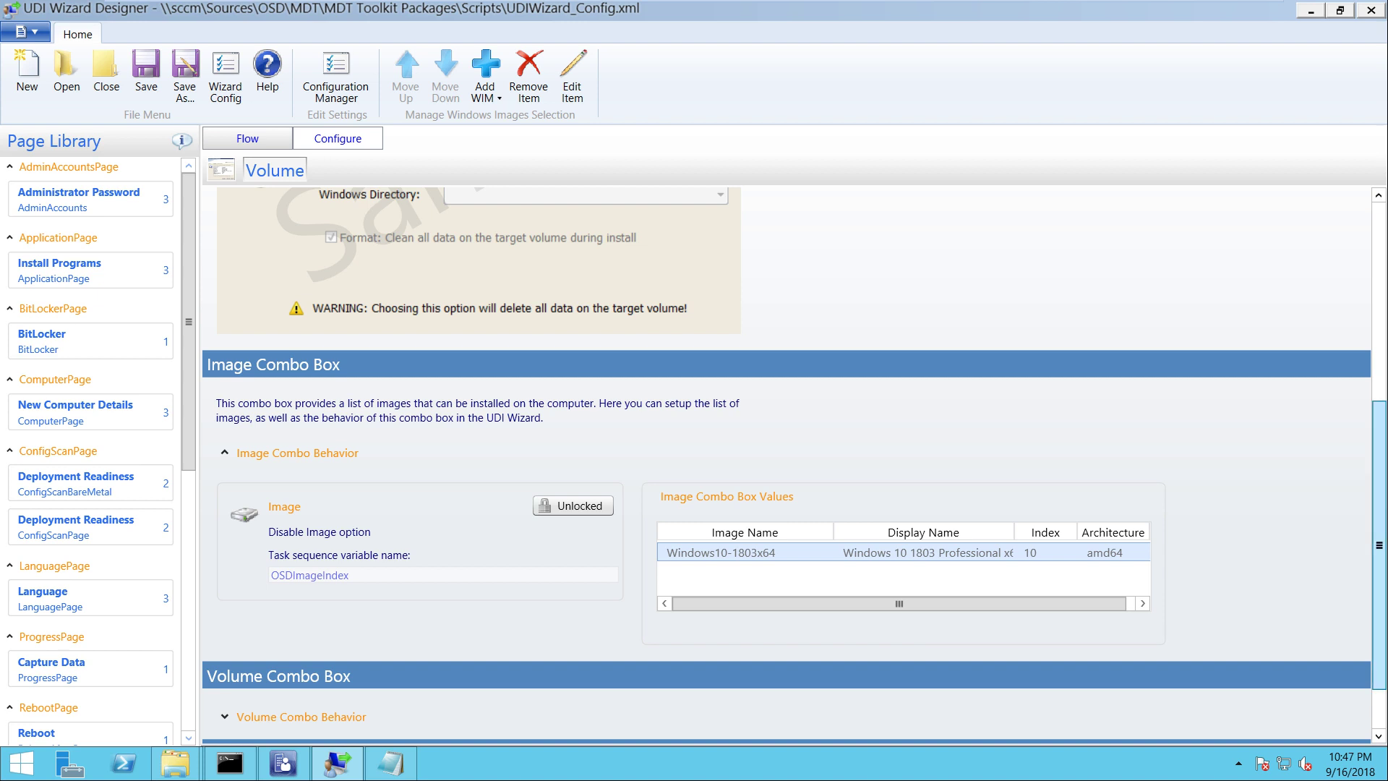
Expand the Volume page's combo settings and lock Format Drive with its clean-all-data default
{"action": "scroll", "coordinate": [786, 465], "scroll_direction": "down", "scroll_amount": 2}
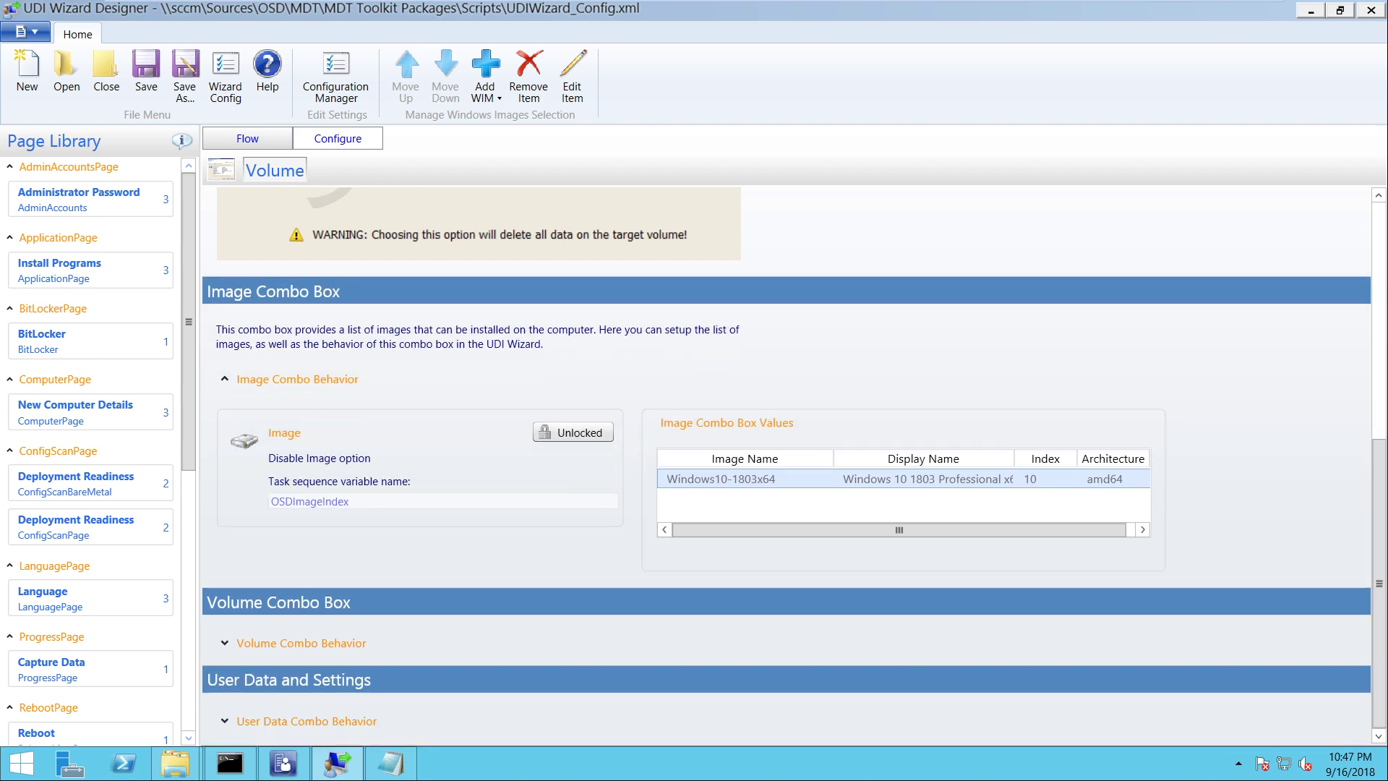
{"action": "left_click", "coordinate": [301, 643]}
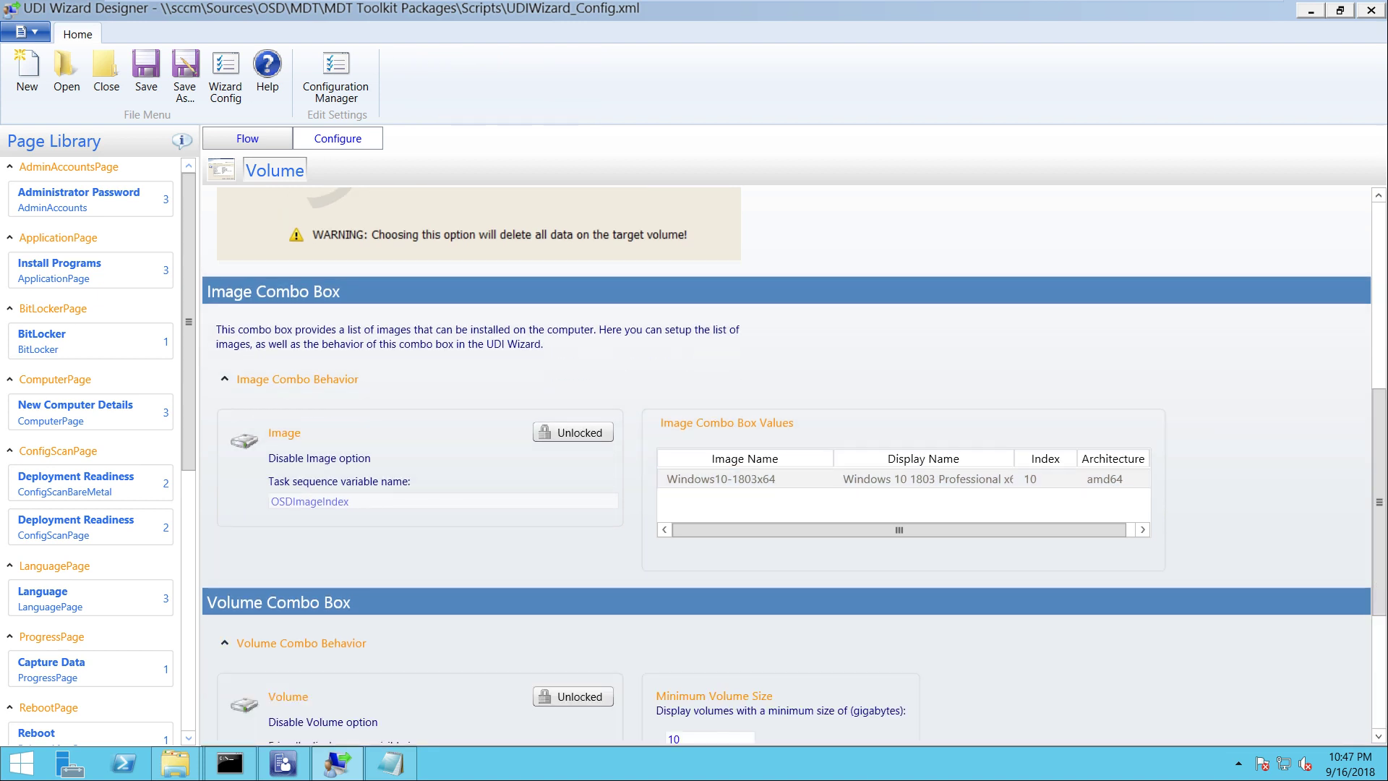
{"action": "scroll", "coordinate": [1378, 502], "scroll_direction": "down", "scroll_amount": 5}
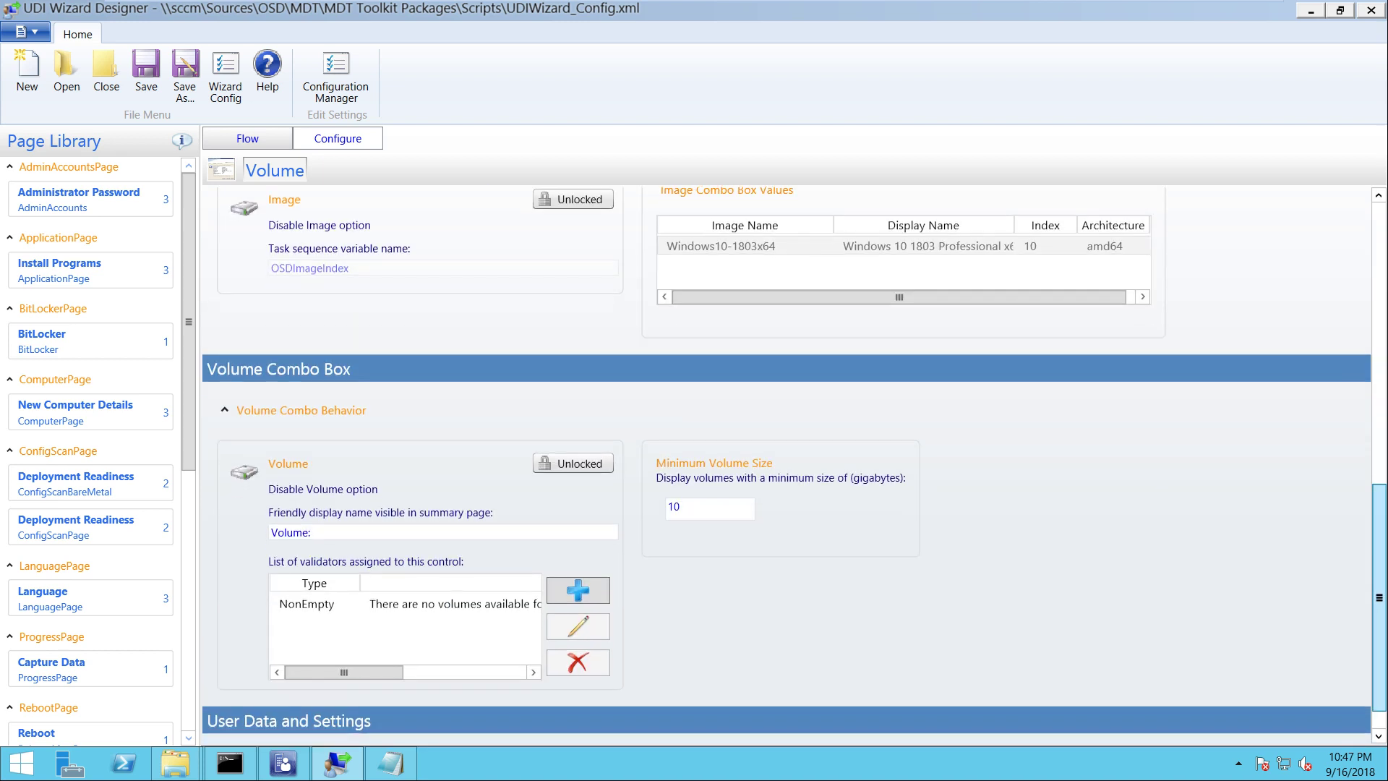
{"action": "scroll", "coordinate": [1378, 506], "scroll_direction": "down", "scroll_amount": 1}
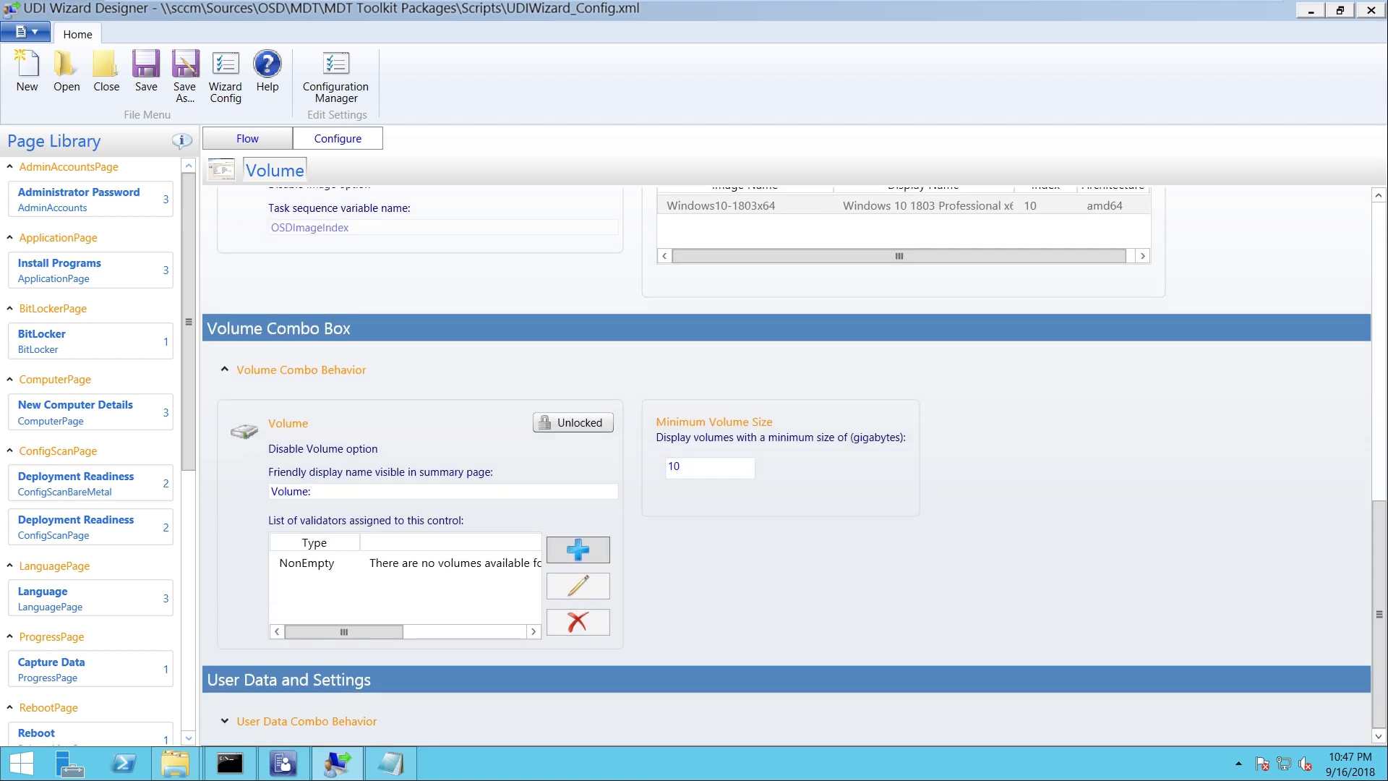
{"action": "left_click", "coordinate": [225, 721]}
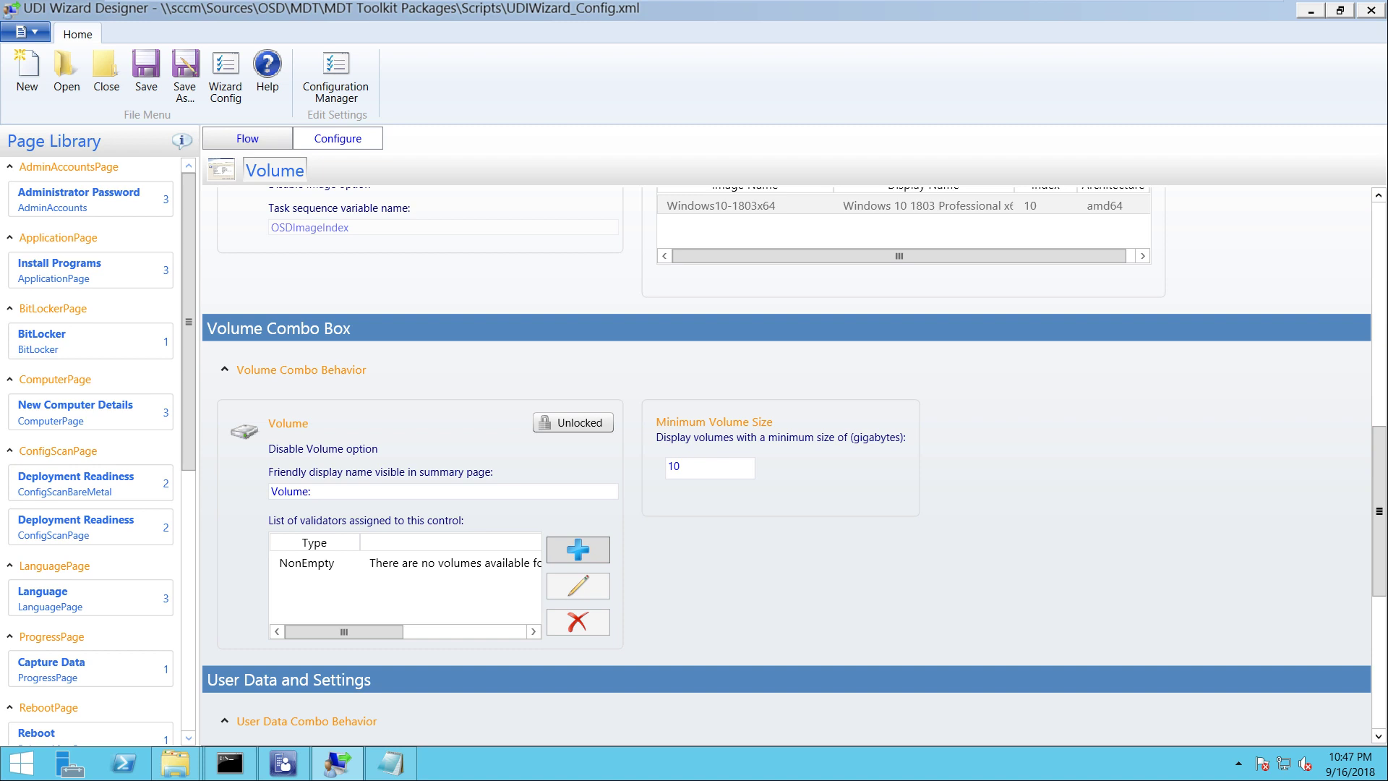
{"action": "scroll", "coordinate": [1379, 511], "scroll_direction": "down", "scroll_amount": 10}
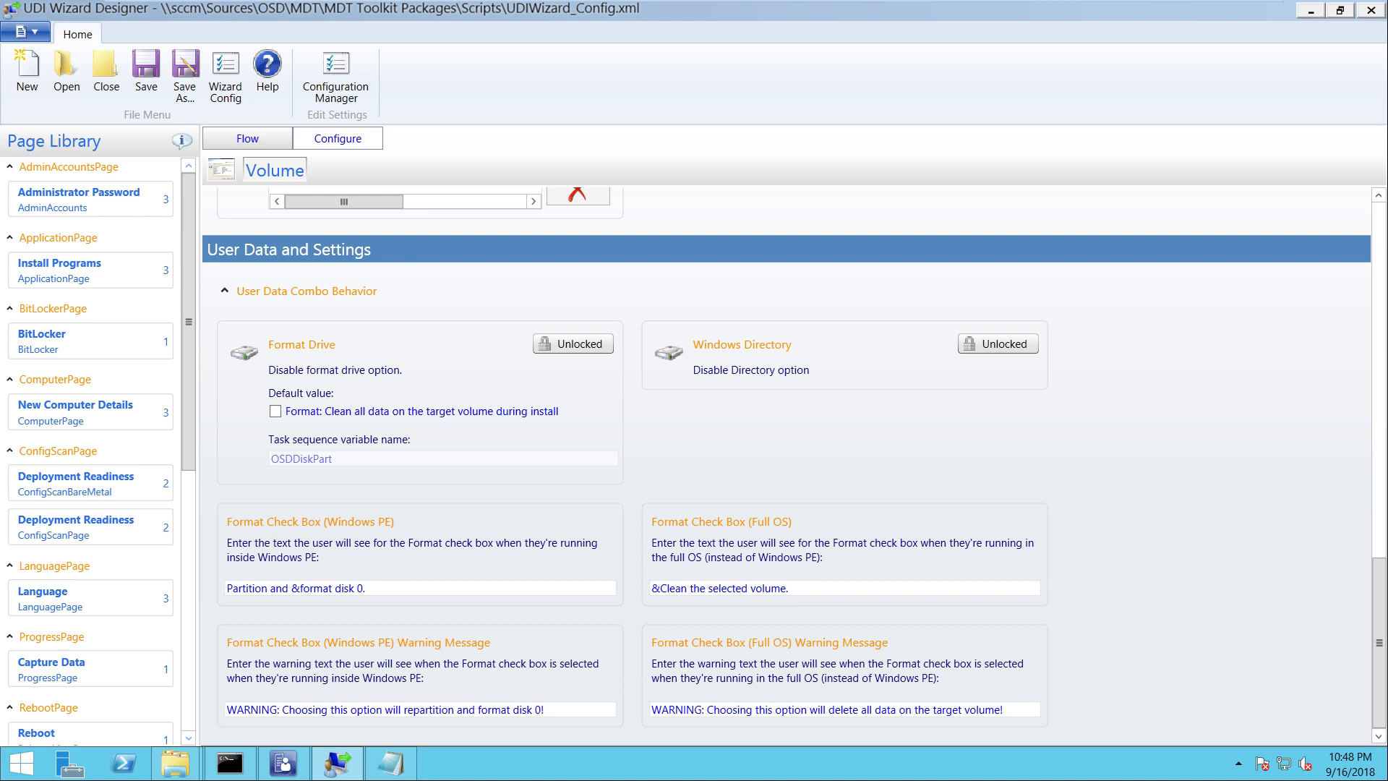
{"action": "left_click_drag", "start_coordinate": [1378, 642], "coordinate": [1378, 298]}
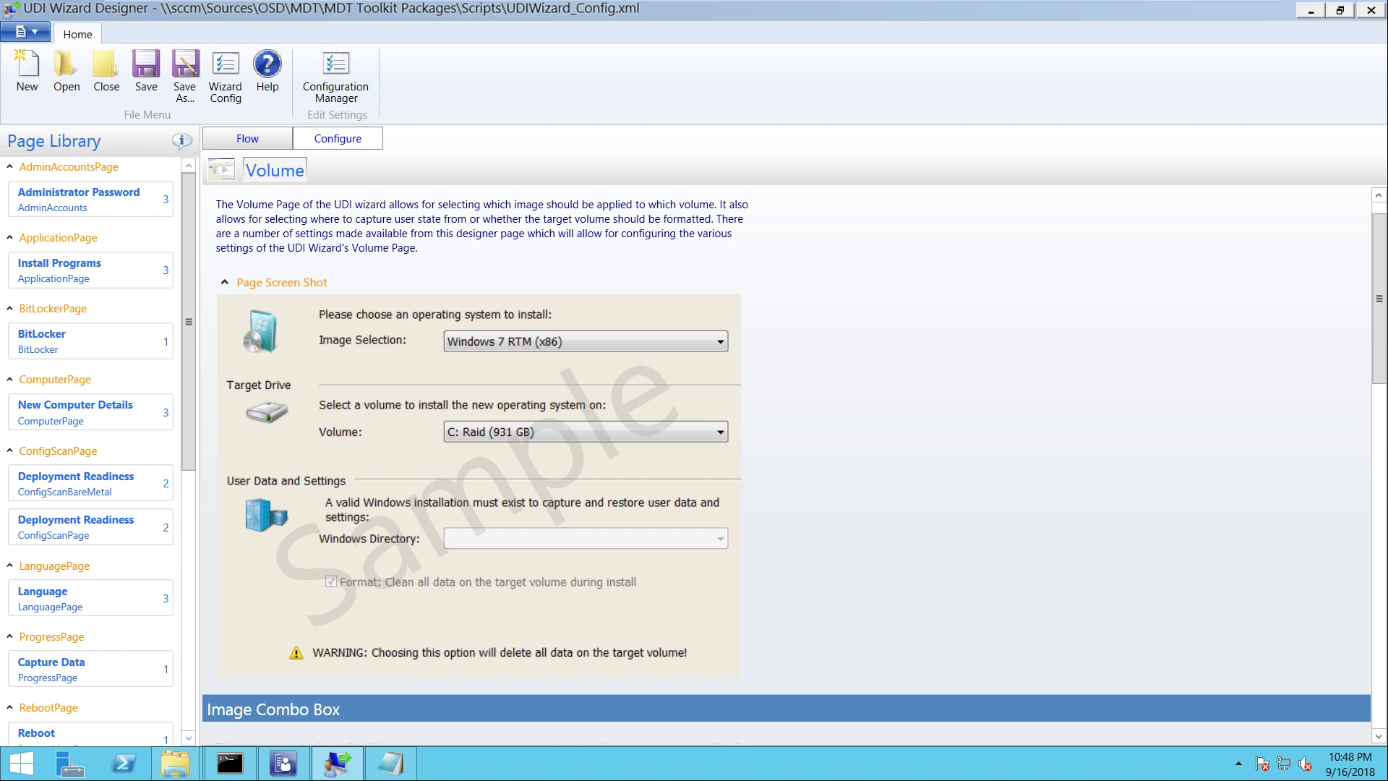
{"action": "scroll", "coordinate": [786, 462], "scroll_direction": "down", "scroll_amount": 15}
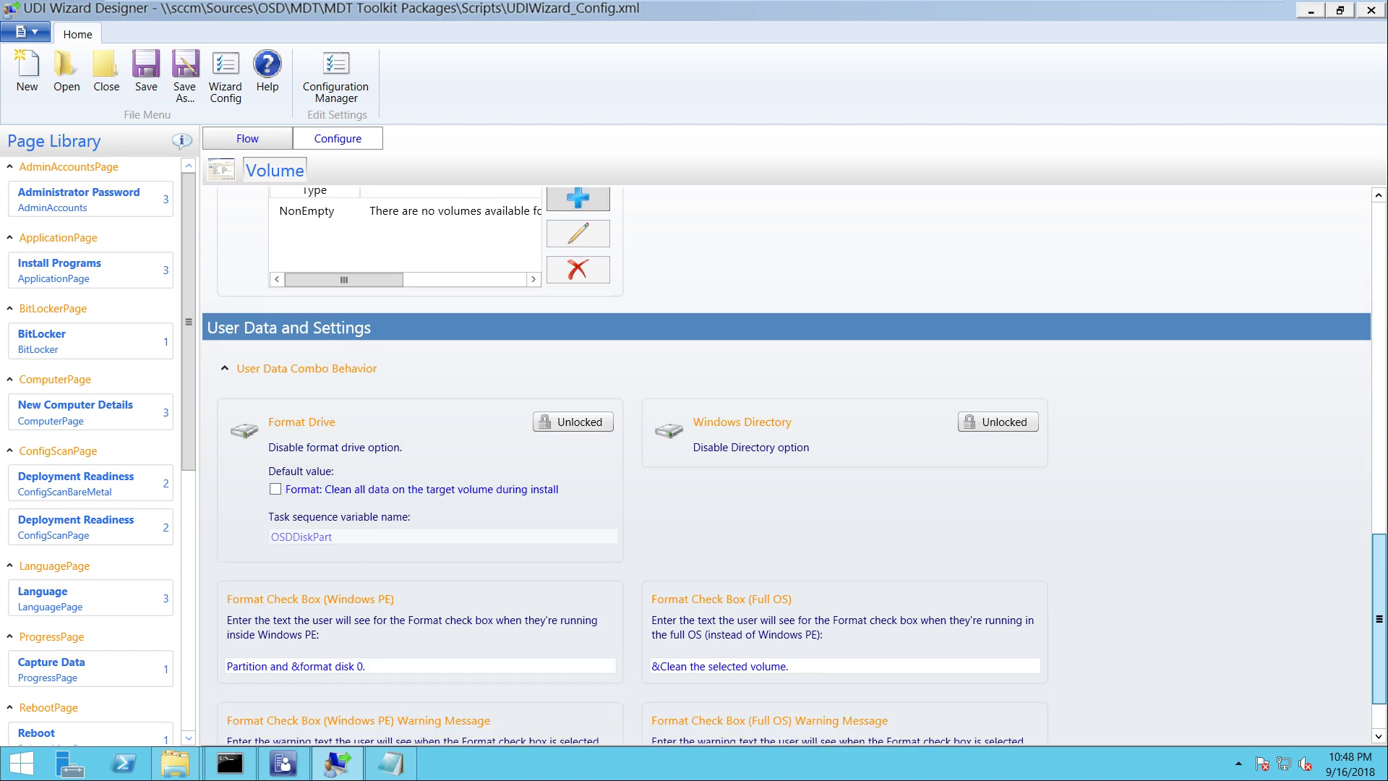
{"action": "scroll", "coordinate": [786, 463], "scroll_direction": "down", "scroll_amount": 1}
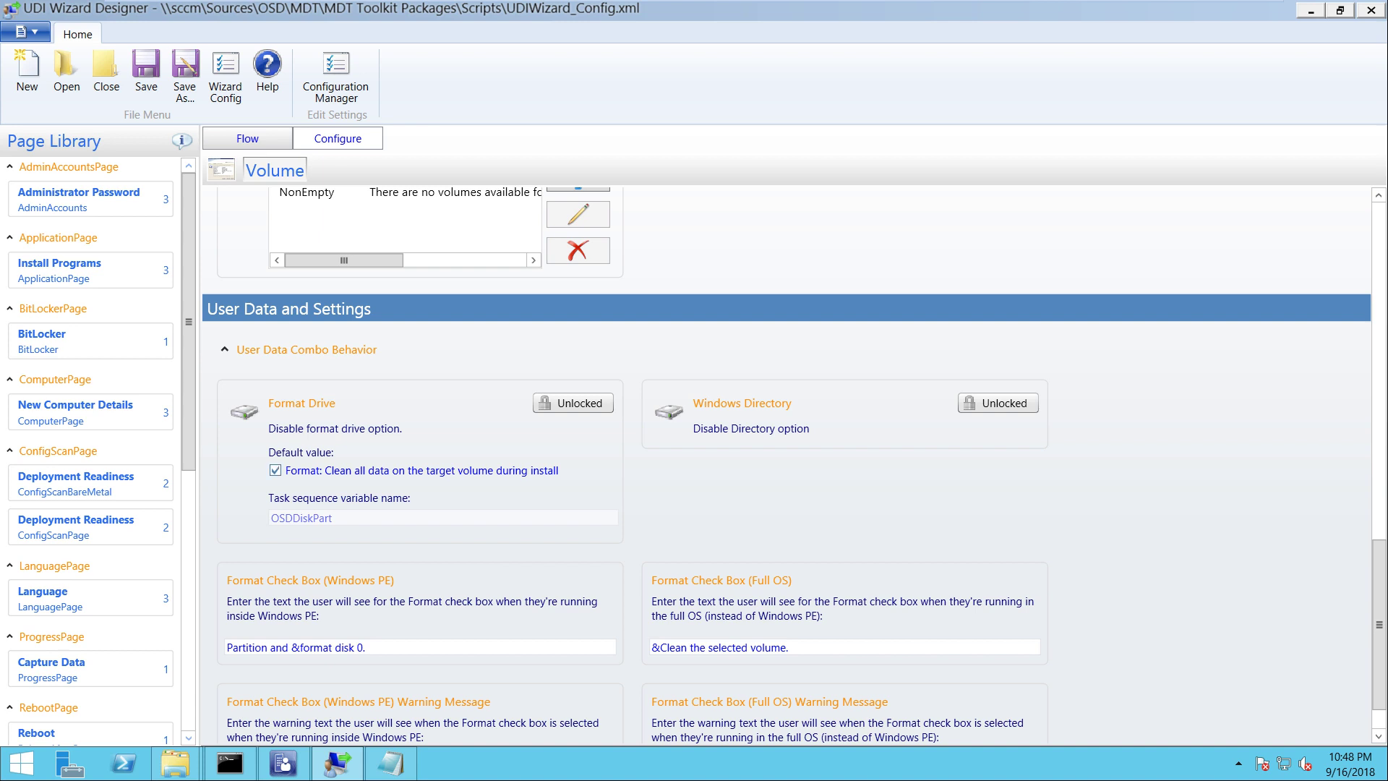
{"action": "left_click", "coordinate": [574, 403]}
{"action": "left_click_drag", "start_coordinate": [1378, 623], "coordinate": [1378, 287]}
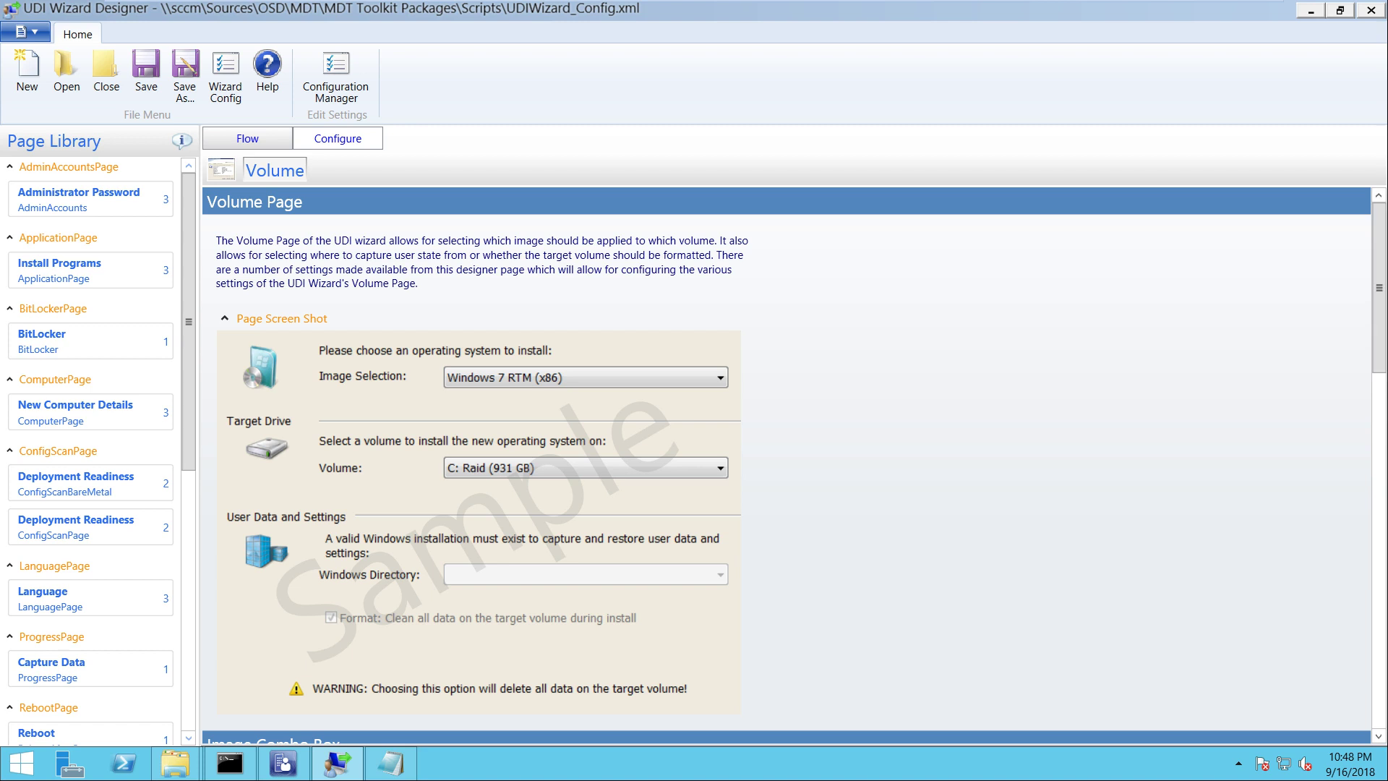
{"action": "left_click", "coordinate": [247, 138]}
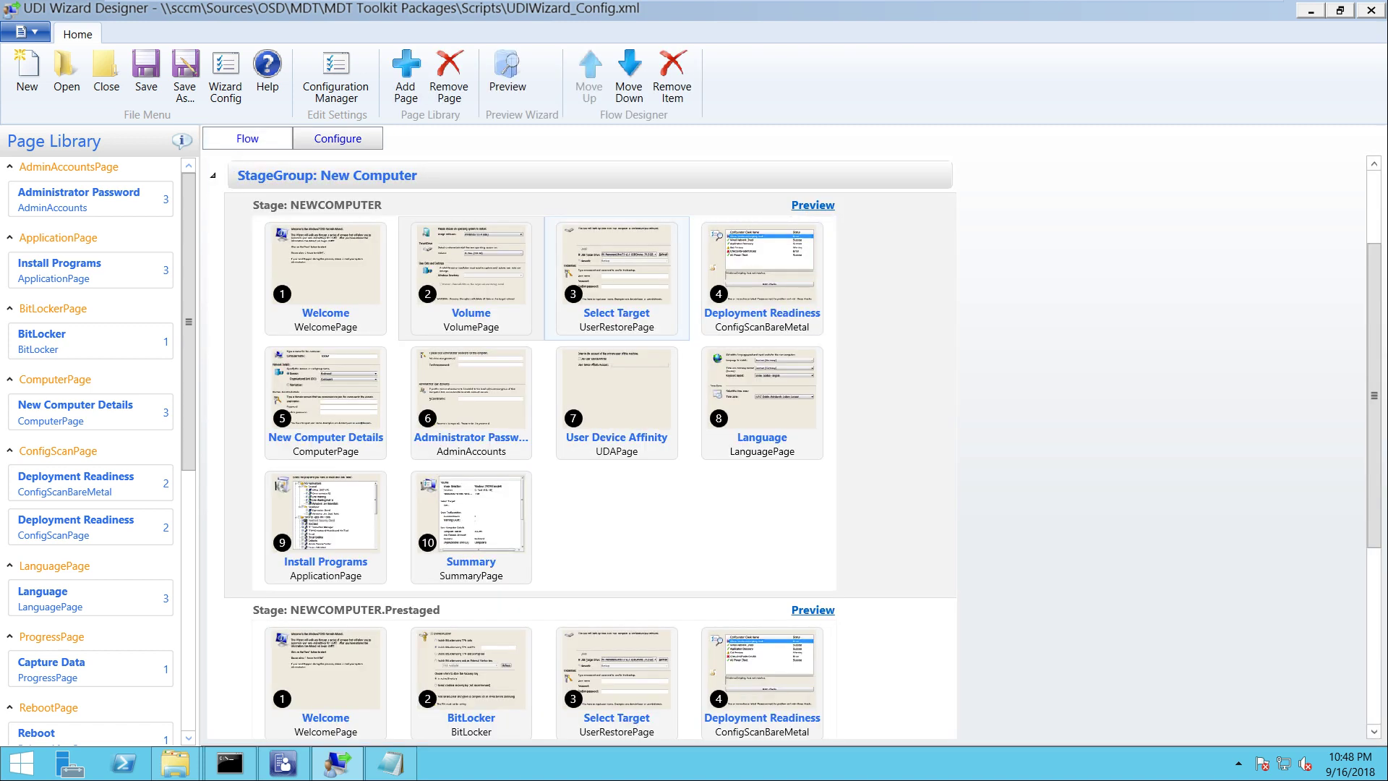
Review the Select Target page's sample screenshot, instruction message and capture/restore location options
{"action": "left_click", "coordinate": [617, 278]}
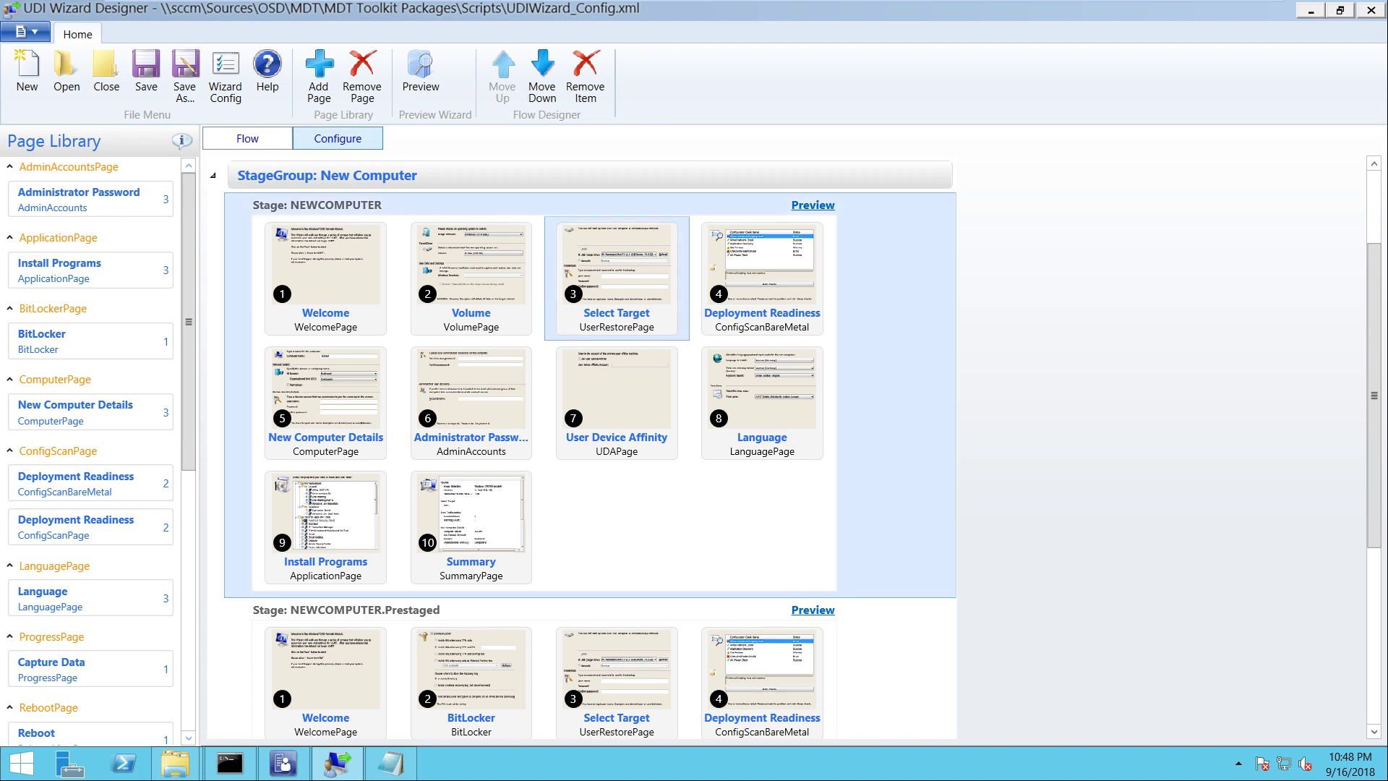
{"action": "left_click", "coordinate": [338, 138]}
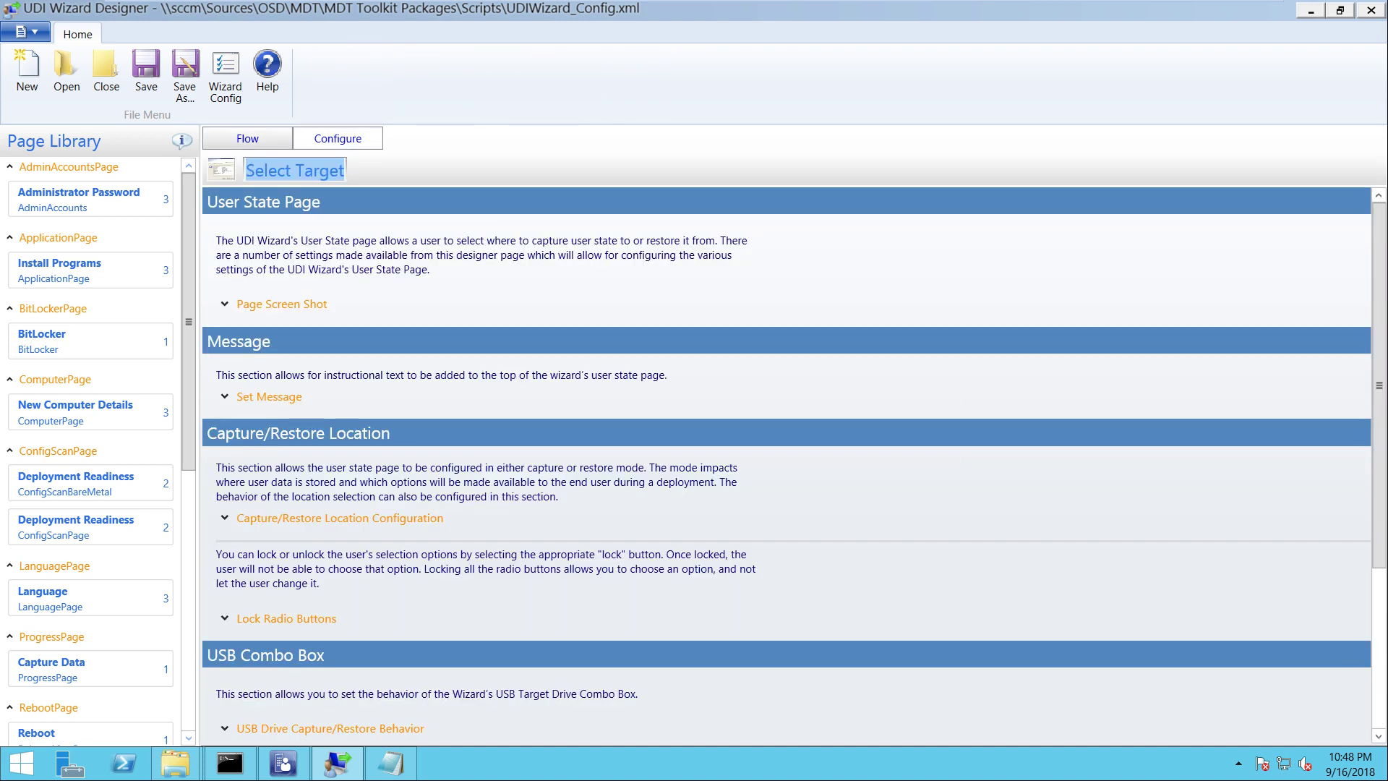
{"action": "left_click", "coordinate": [282, 303]}
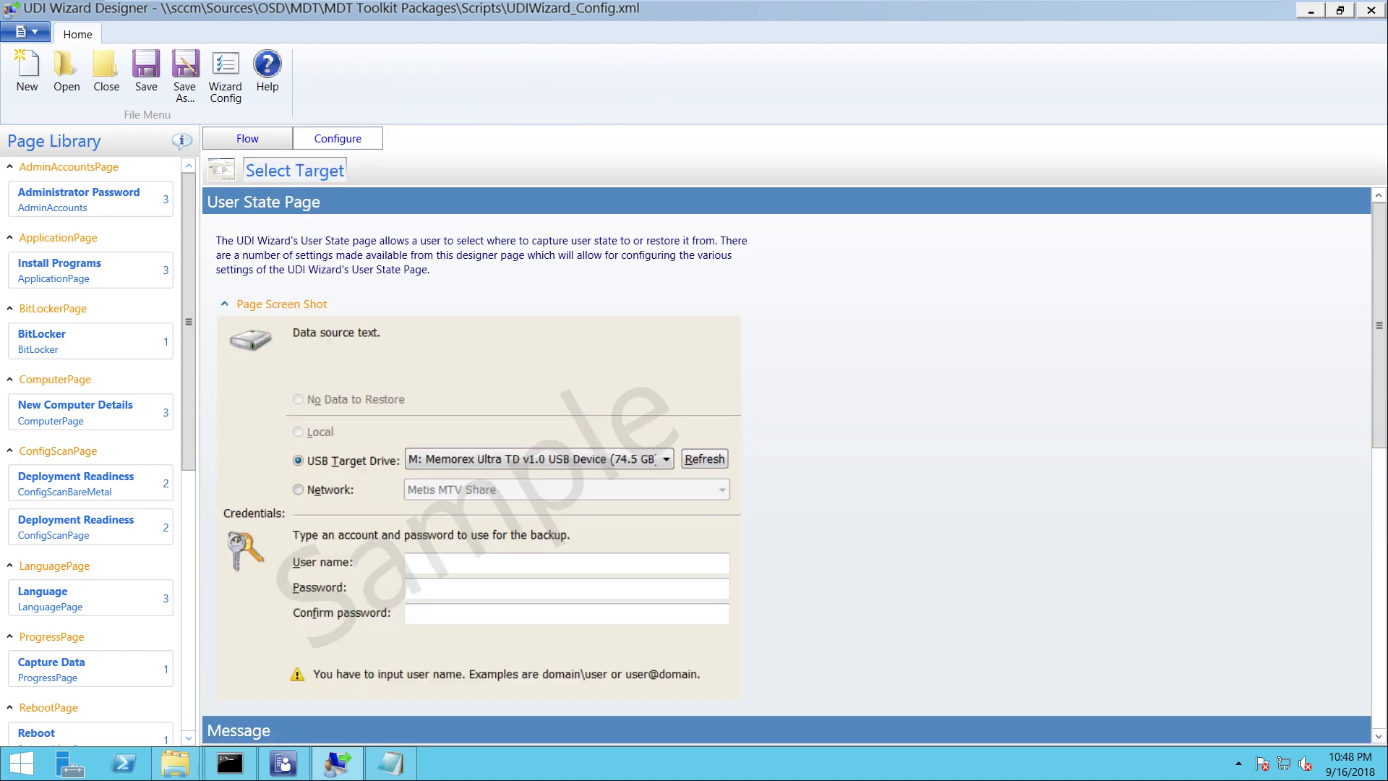
{"action": "left_click", "coordinate": [282, 303]}
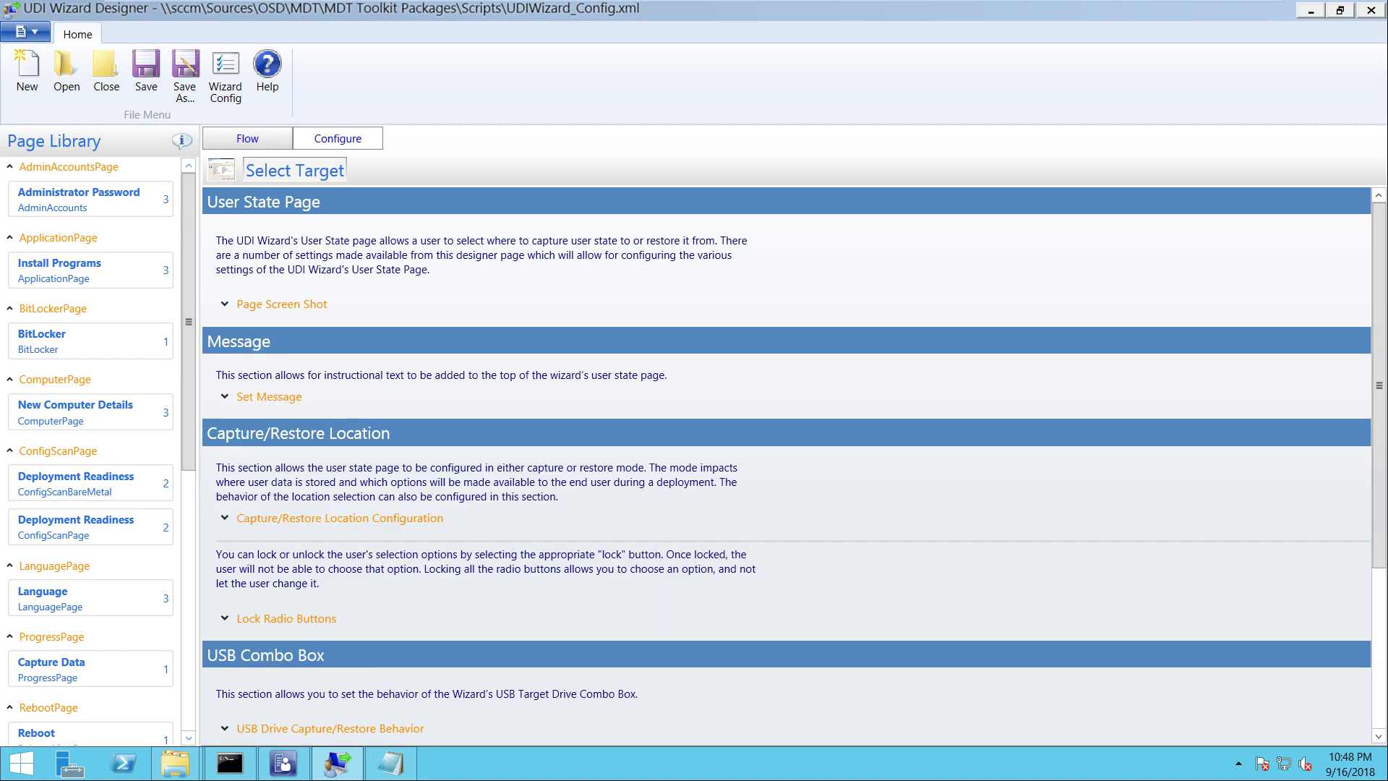
{"action": "left_click", "coordinate": [269, 397]}
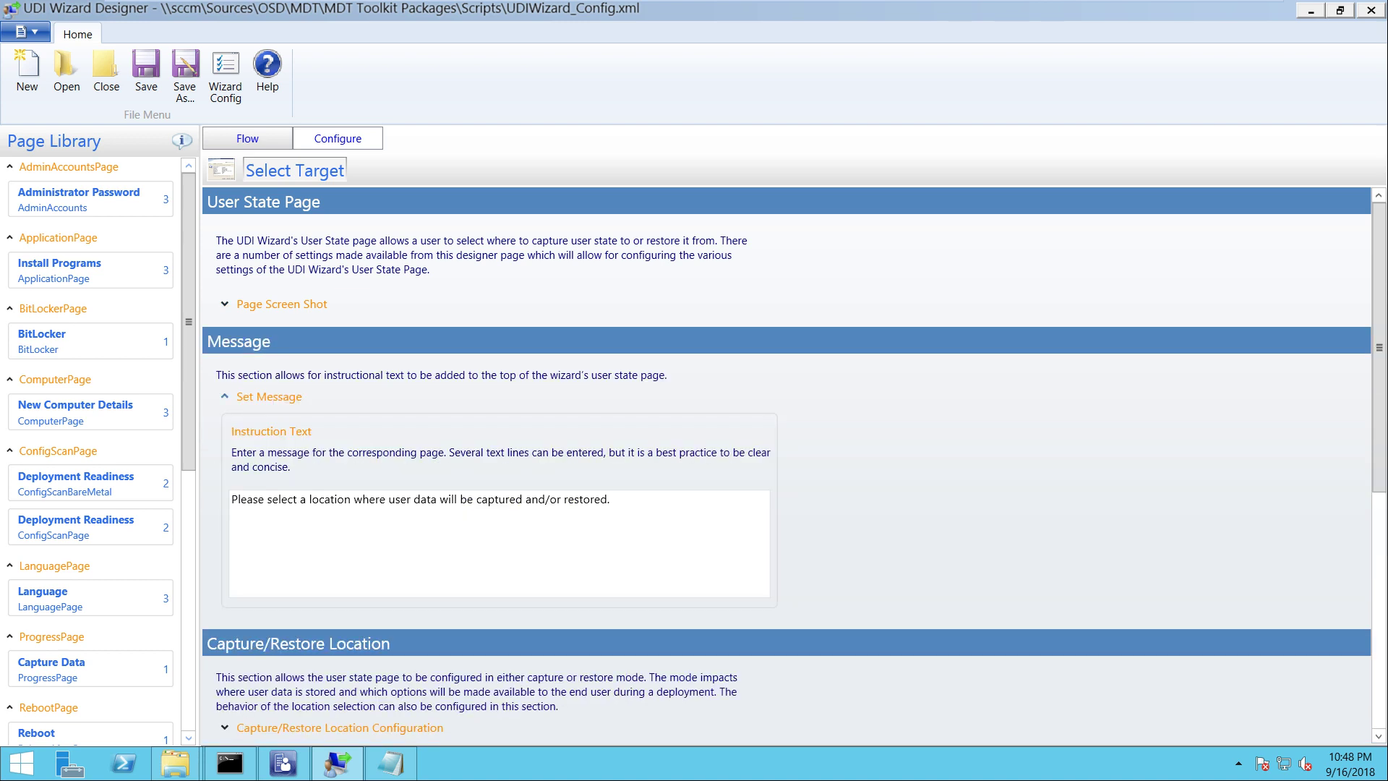
{"action": "left_click", "coordinate": [269, 396]}
{"action": "left_click", "coordinate": [340, 518]}
{"action": "left_click", "coordinate": [340, 517]}
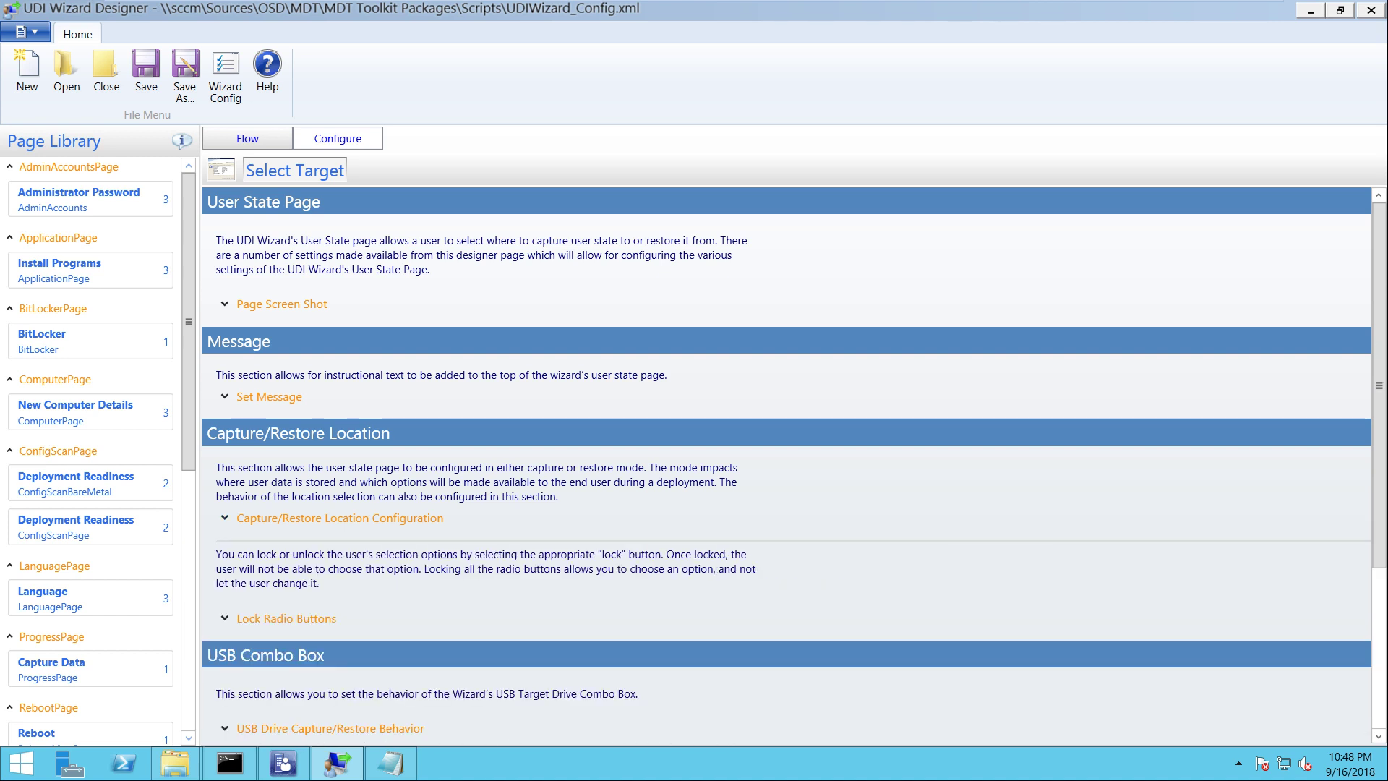
Remove the Select Target page from the NEWCOMPUTER stage flow
{"action": "left_click", "coordinate": [248, 138]}
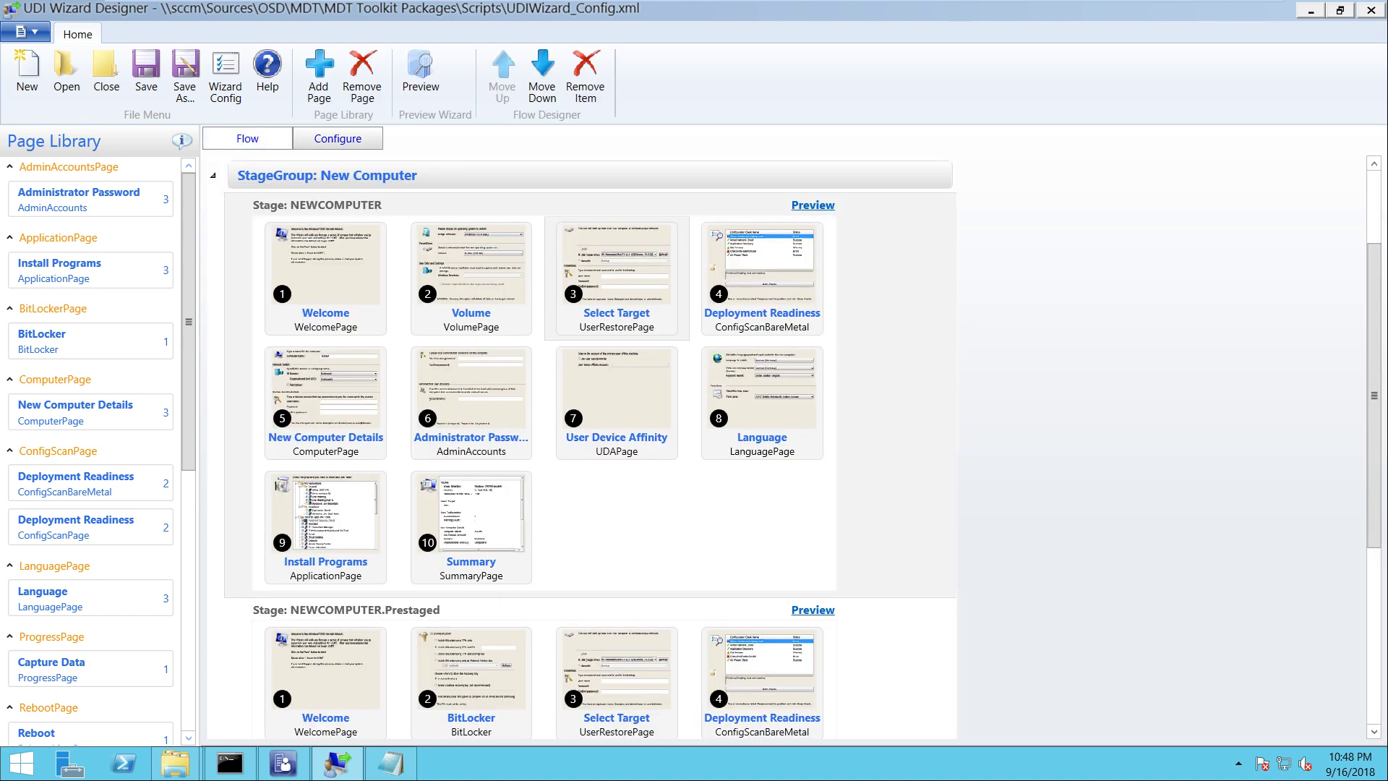
{"action": "right_click", "coordinate": [568, 247]}
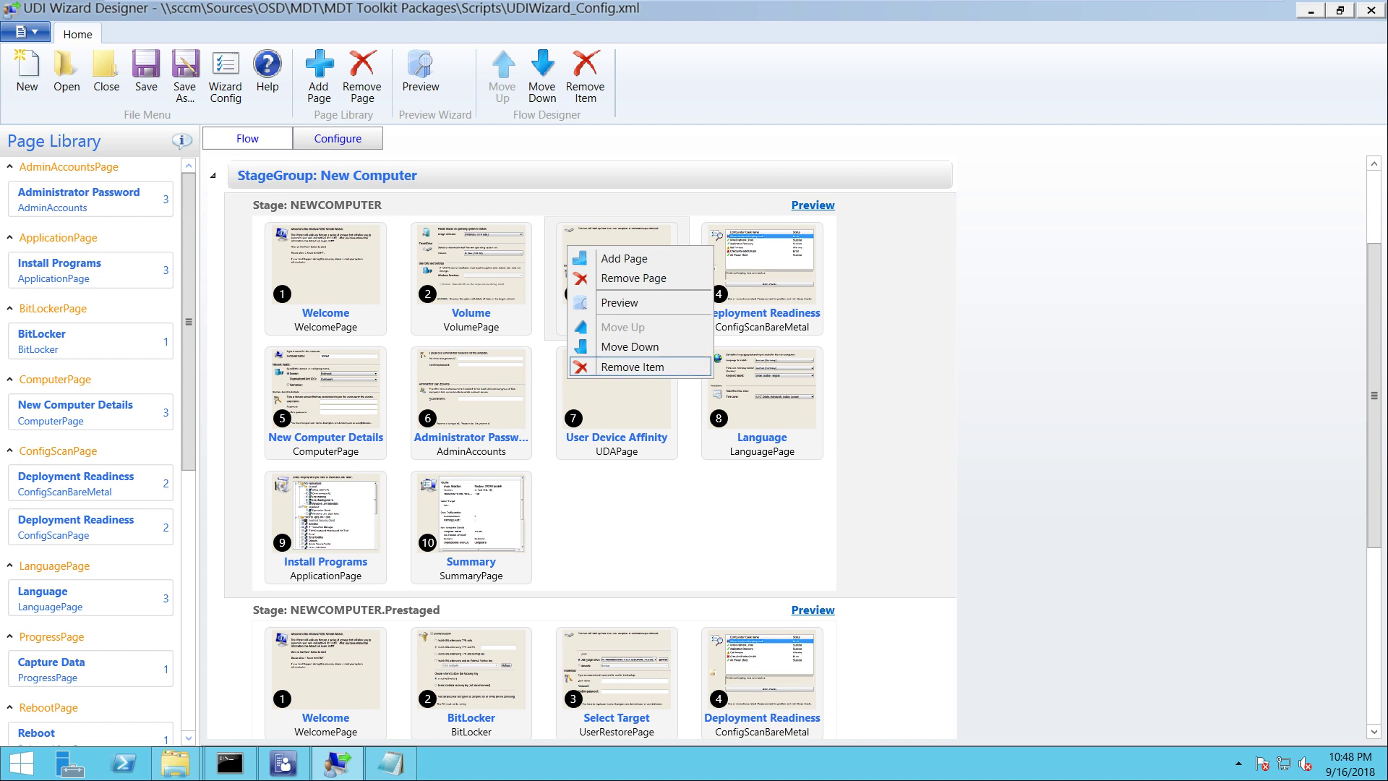
{"action": "left_click", "coordinate": [633, 367]}
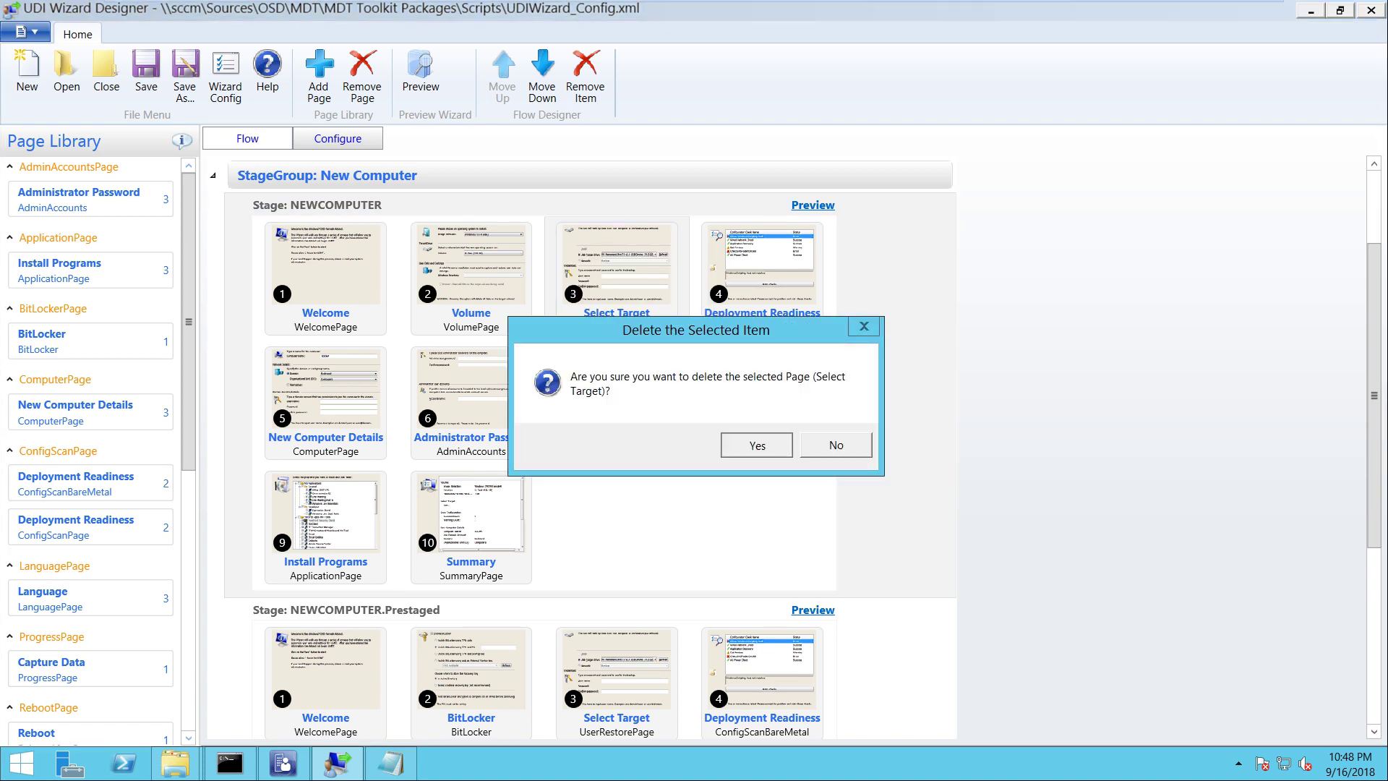
{"action": "key", "text": "Return"}
{"action": "left_click", "coordinate": [762, 278]}
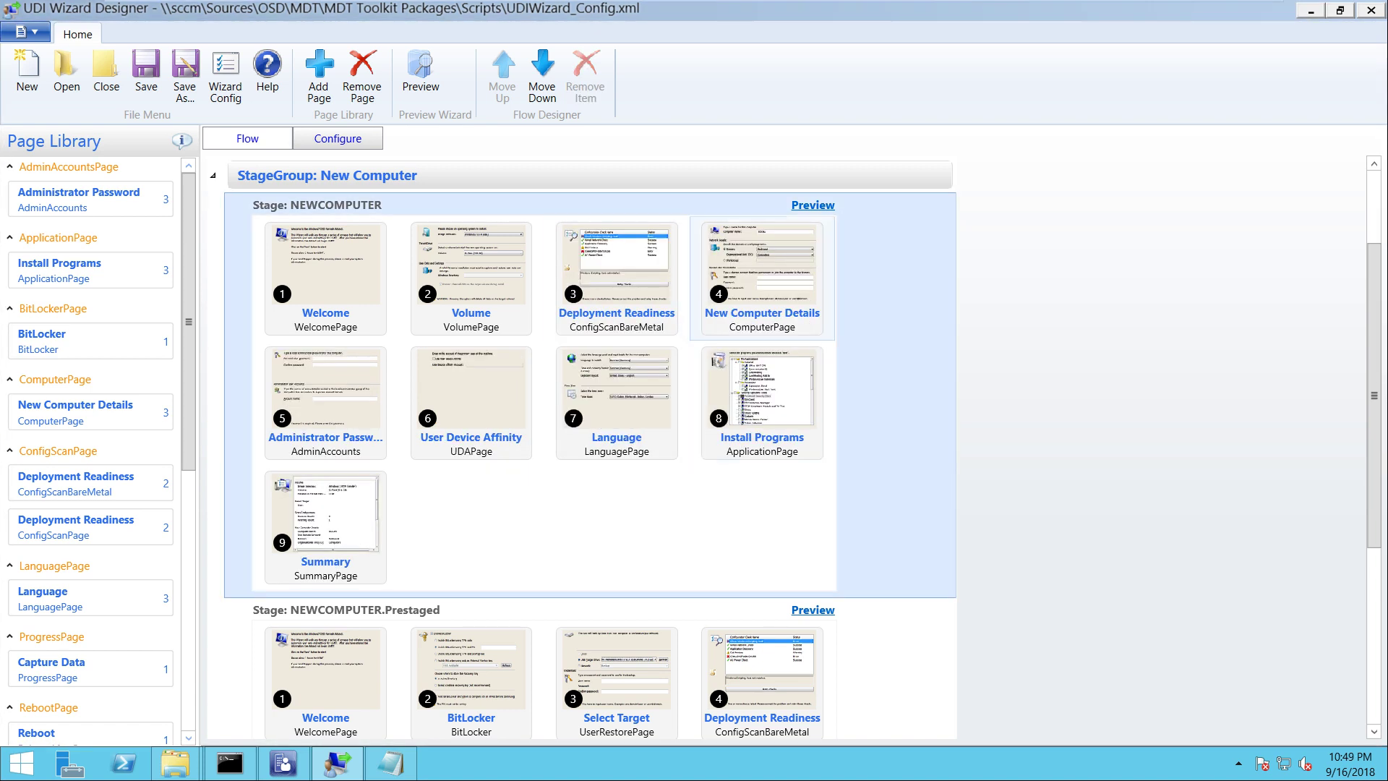
Open New Computer Details configuration, preview its sample page, and expand its OSDComputerName-based Computer Name Settings
{"action": "right_click", "coordinate": [748, 300]}
{"action": "key", "text": "Escape"}
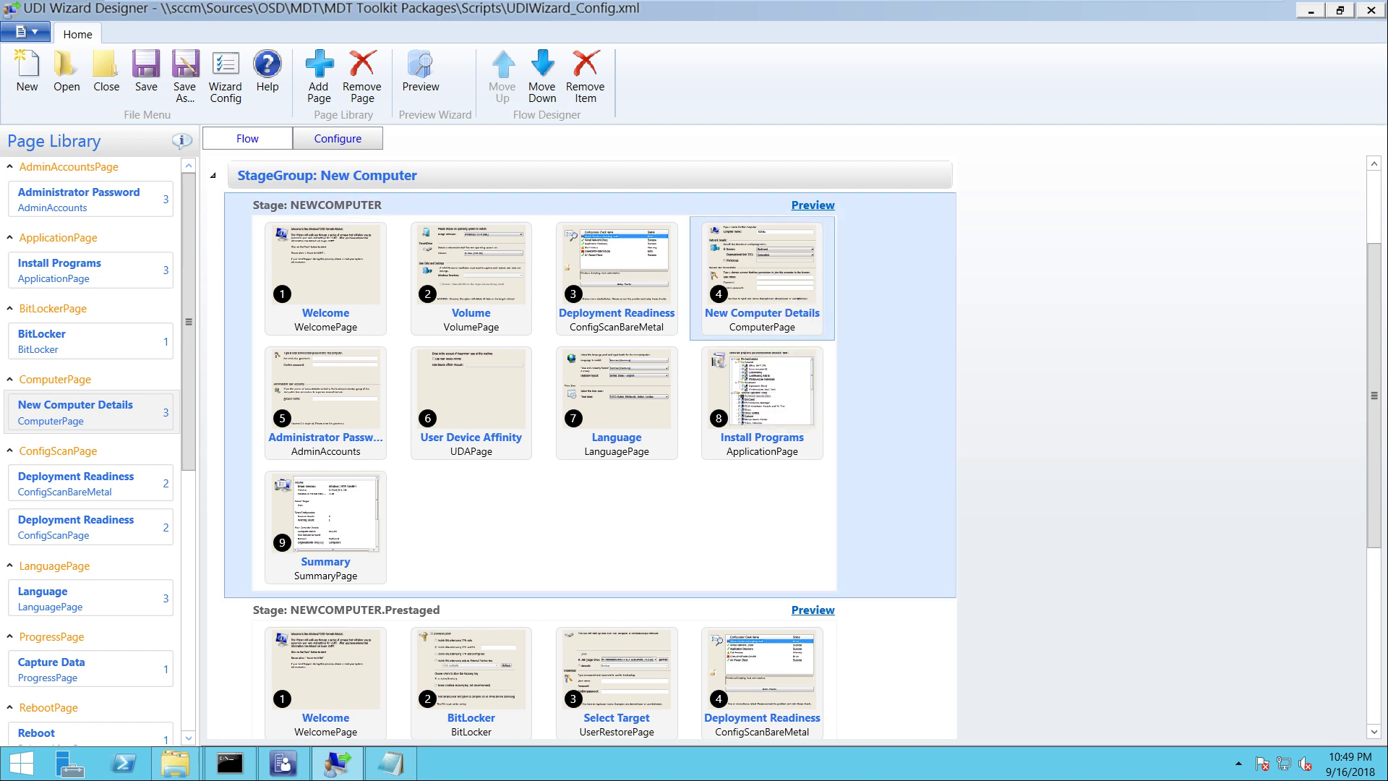
{"action": "left_click", "coordinate": [338, 138]}
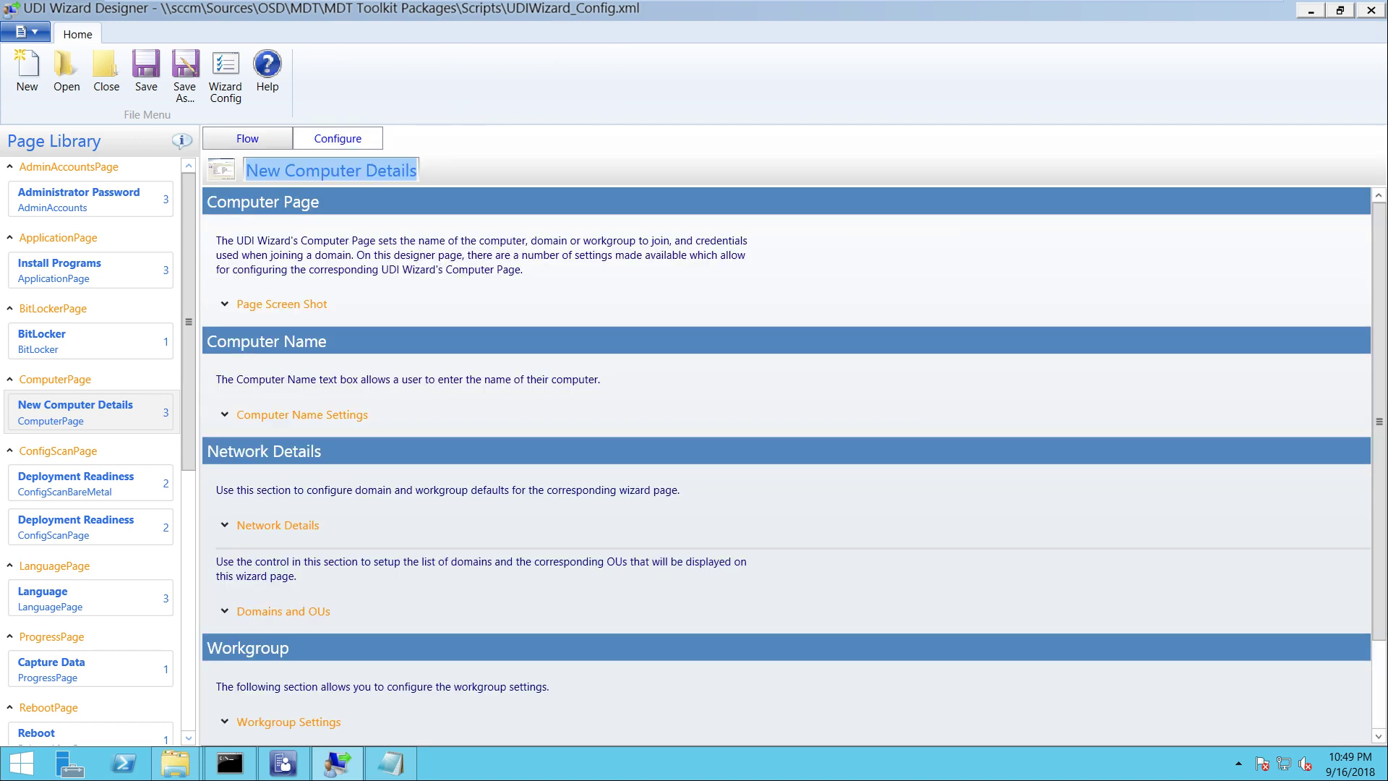
{"action": "left_click", "coordinate": [224, 304]}
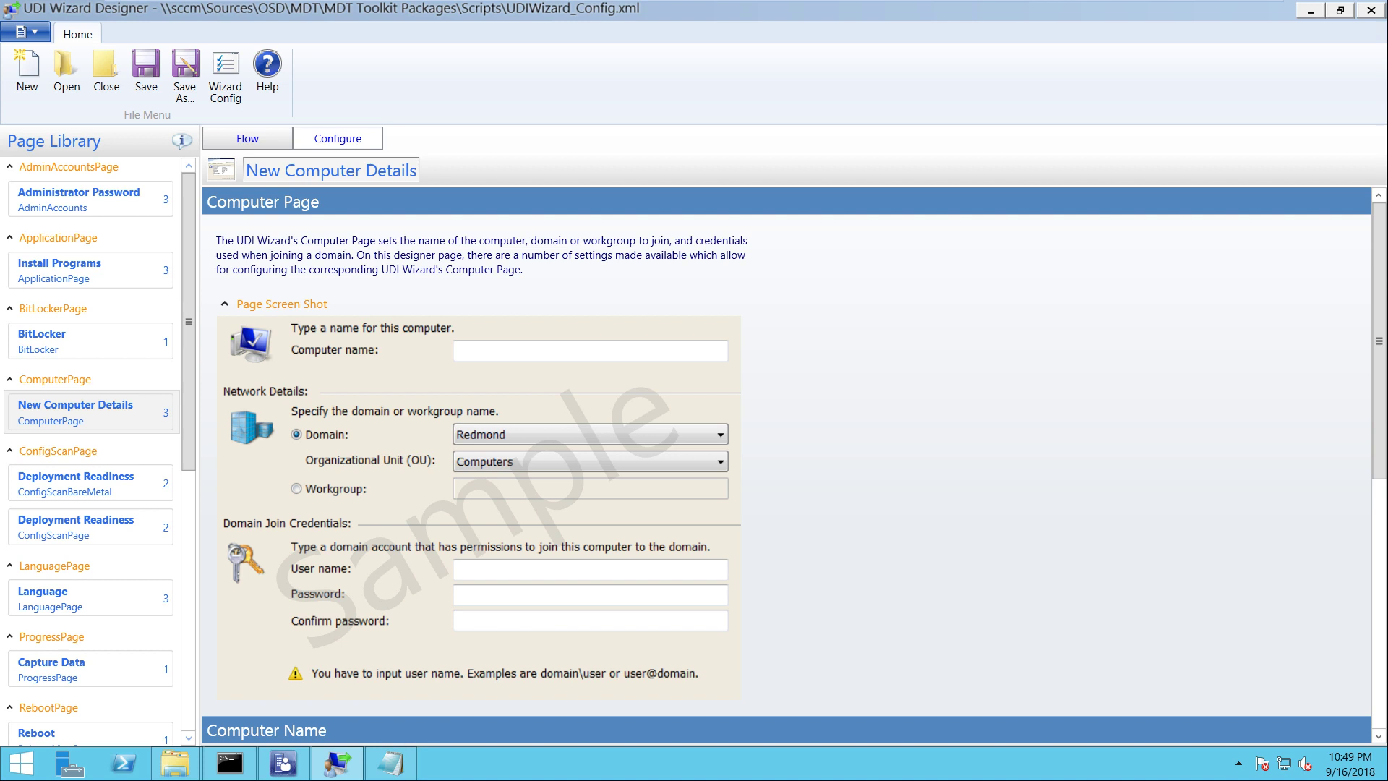
{"action": "left_click_drag", "start_coordinate": [1379, 341], "coordinate": [1378, 484]}
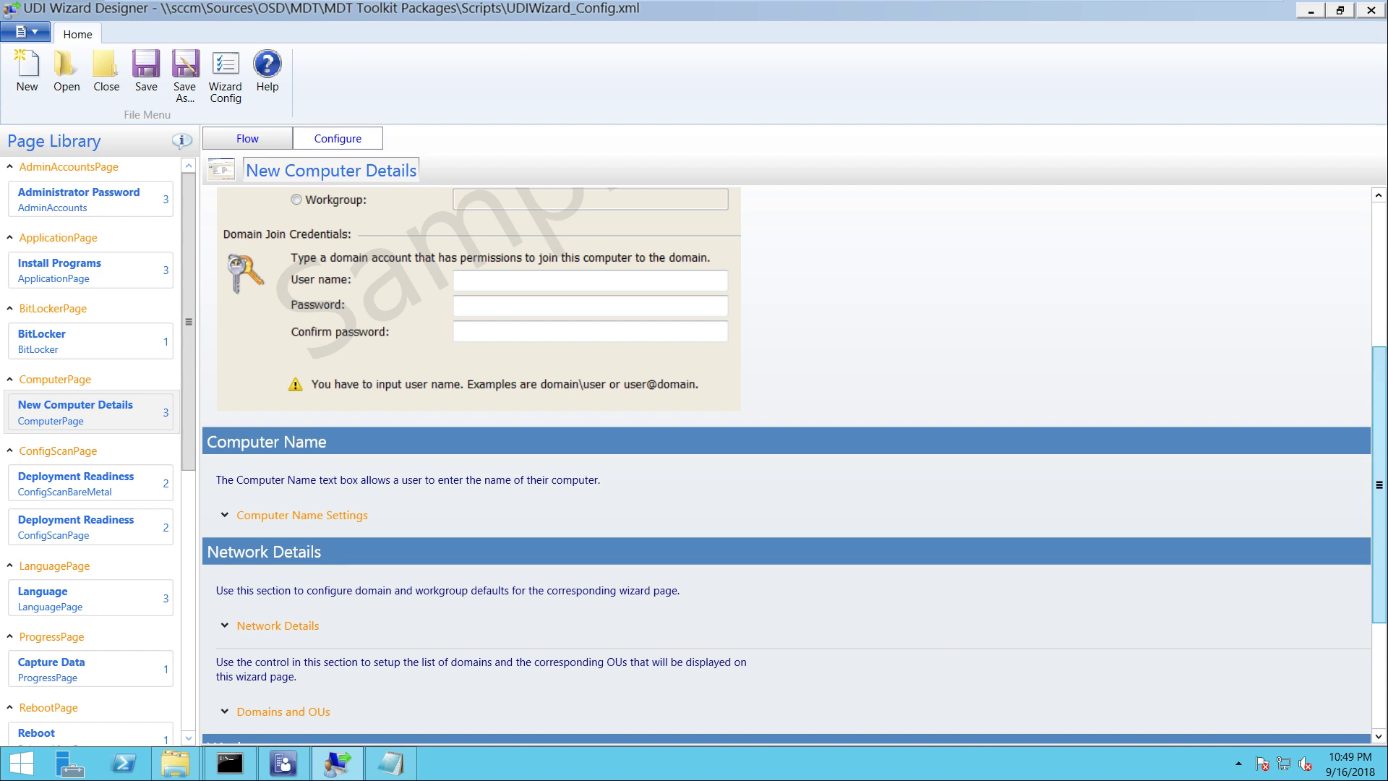
{"action": "left_click_drag", "start_coordinate": [1379, 484], "coordinate": [1379, 506]}
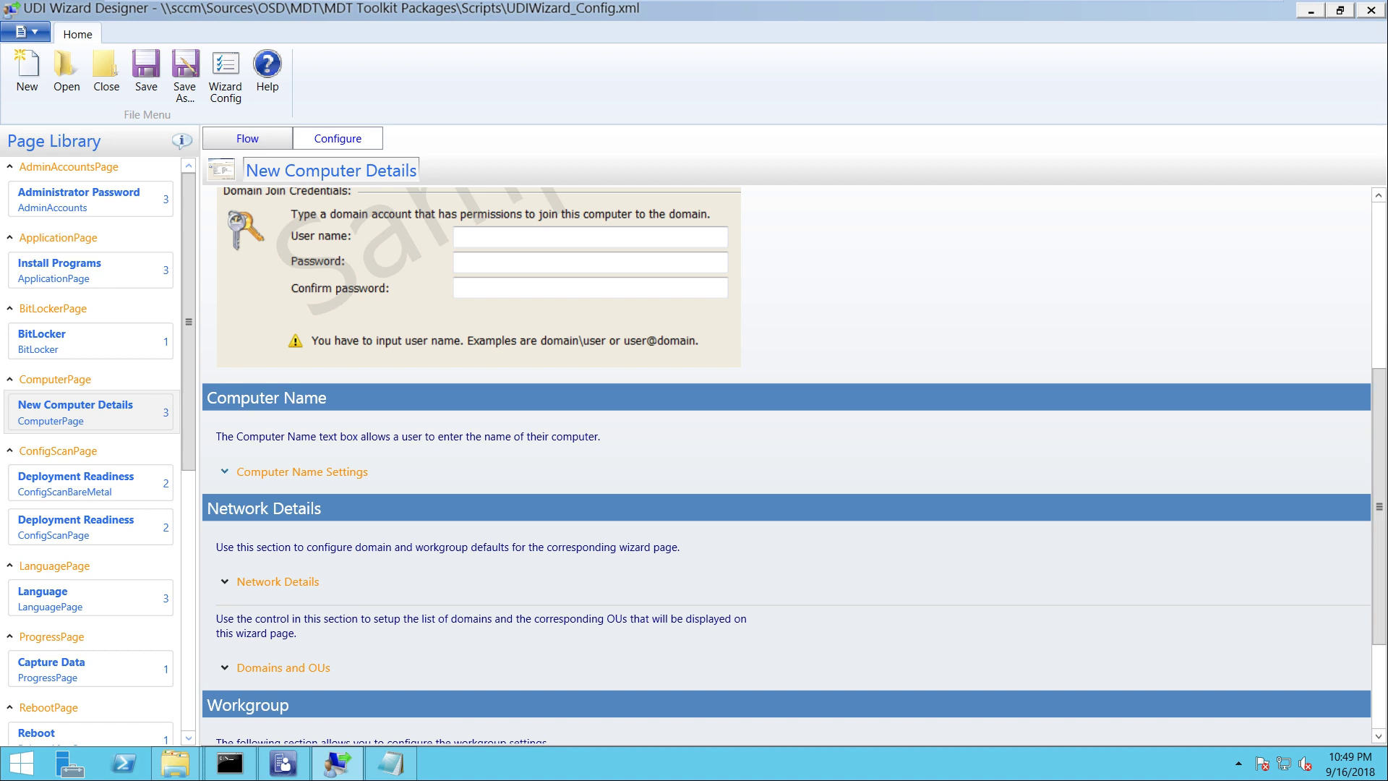
{"action": "left_click", "coordinate": [290, 471]}
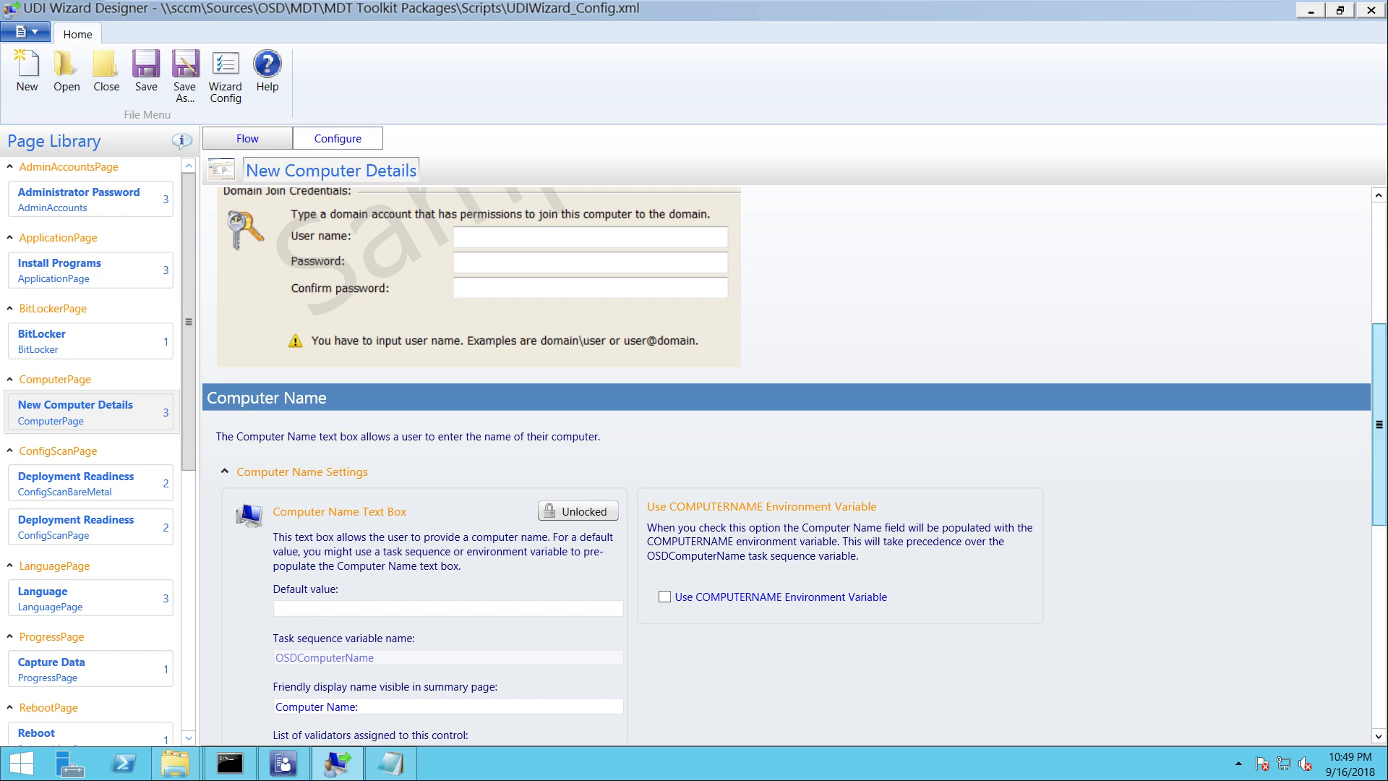
Expand the Network Details settings, dismiss the battery alert, and return to the SCCM VM
{"action": "left_click_drag", "start_coordinate": [1378, 424], "coordinate": [1379, 582]}
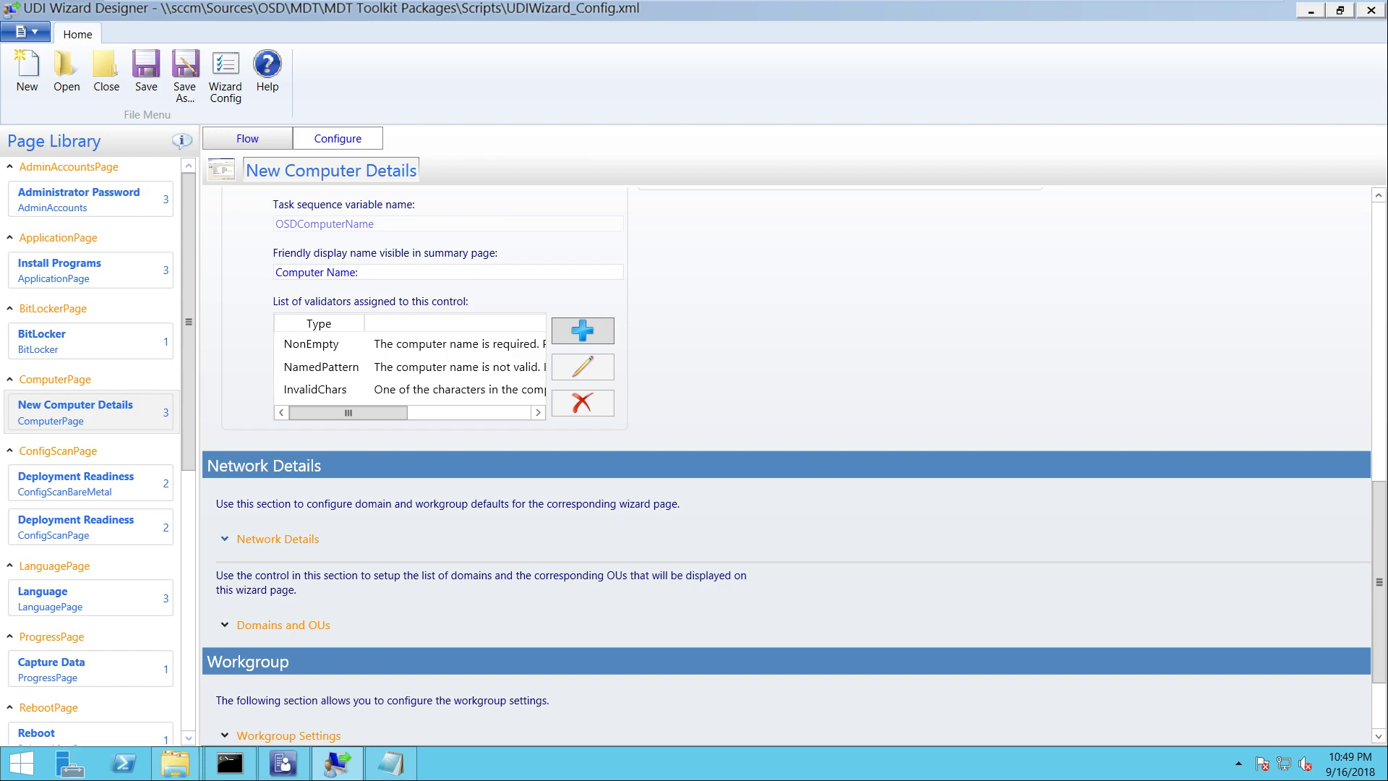
{"action": "left_click", "coordinate": [277, 538]}
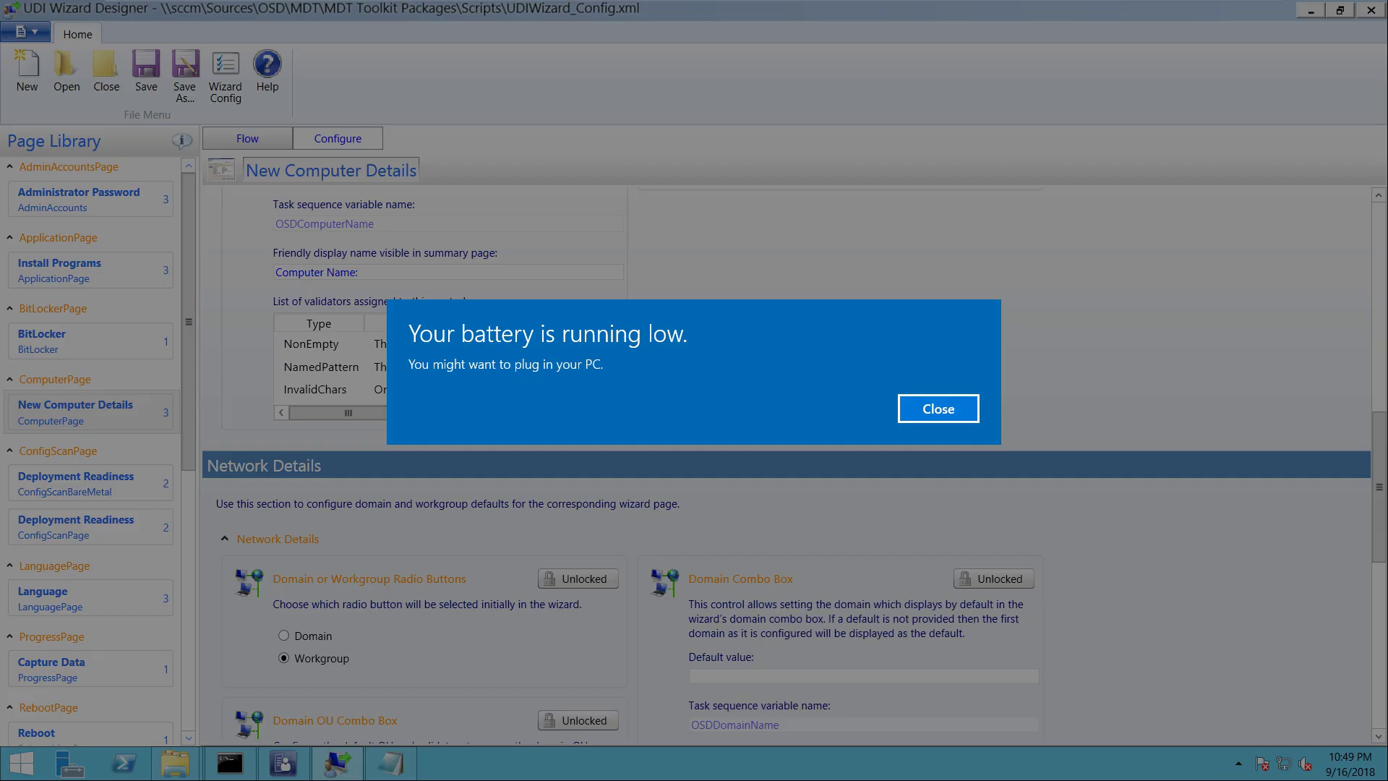
{"action": "key", "text": "Return"}
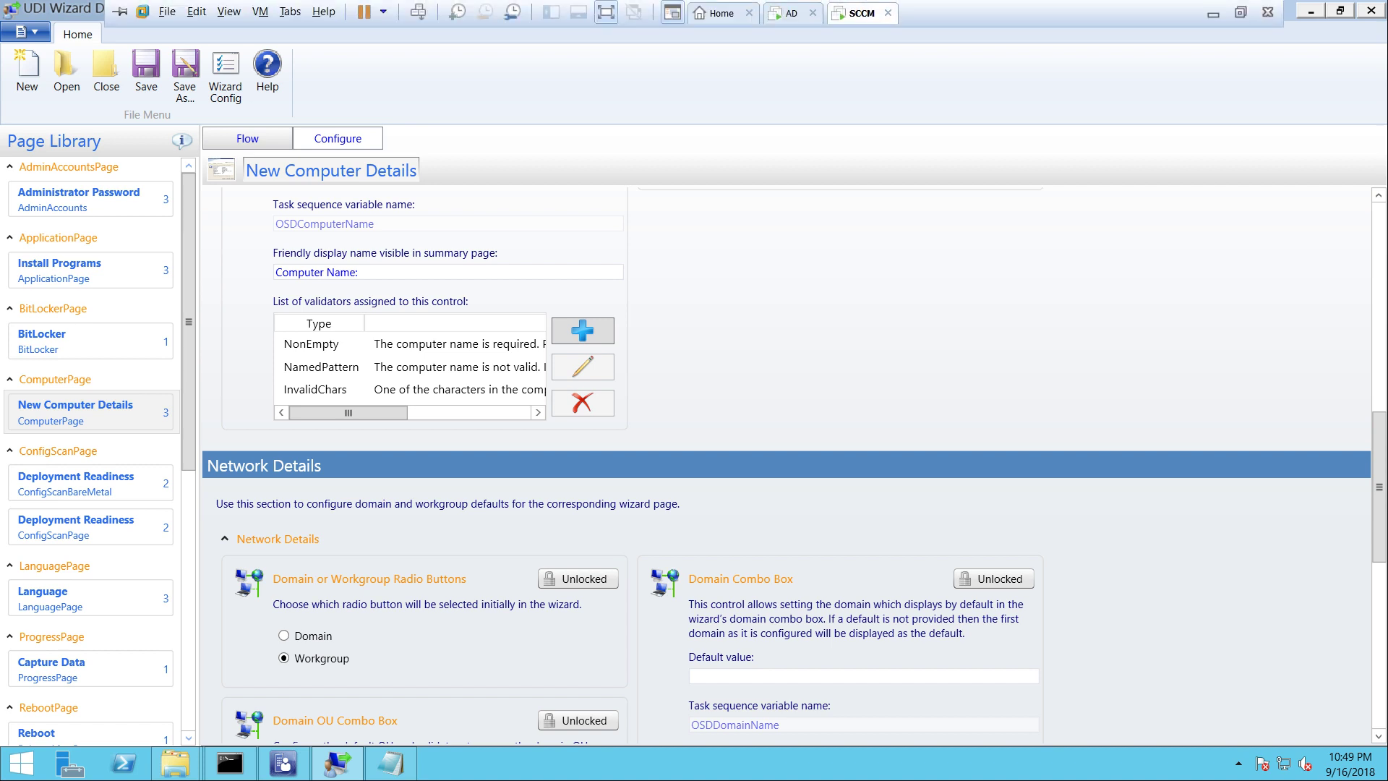
{"action": "left_click", "coordinate": [1213, 16]}
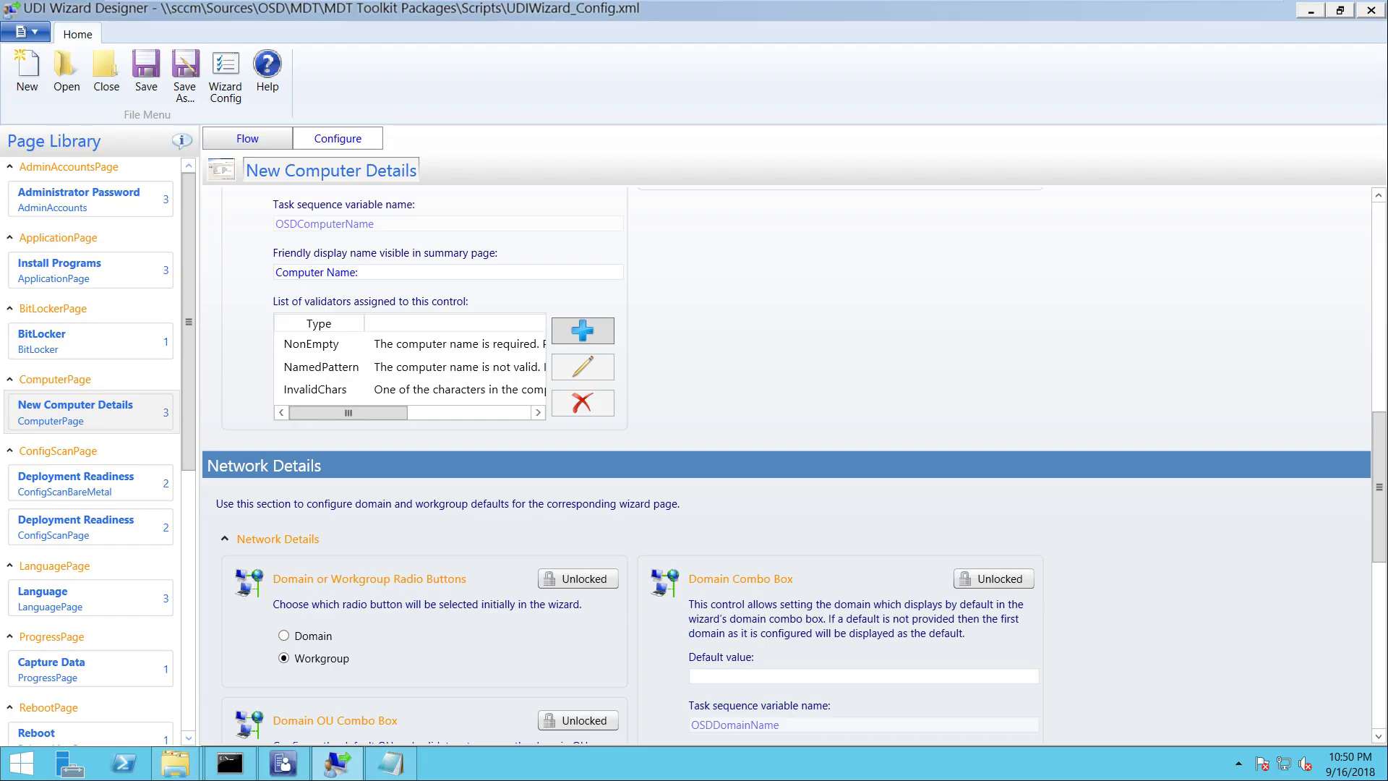
{"action": "mouse_move", "coordinate": [694, 3]}
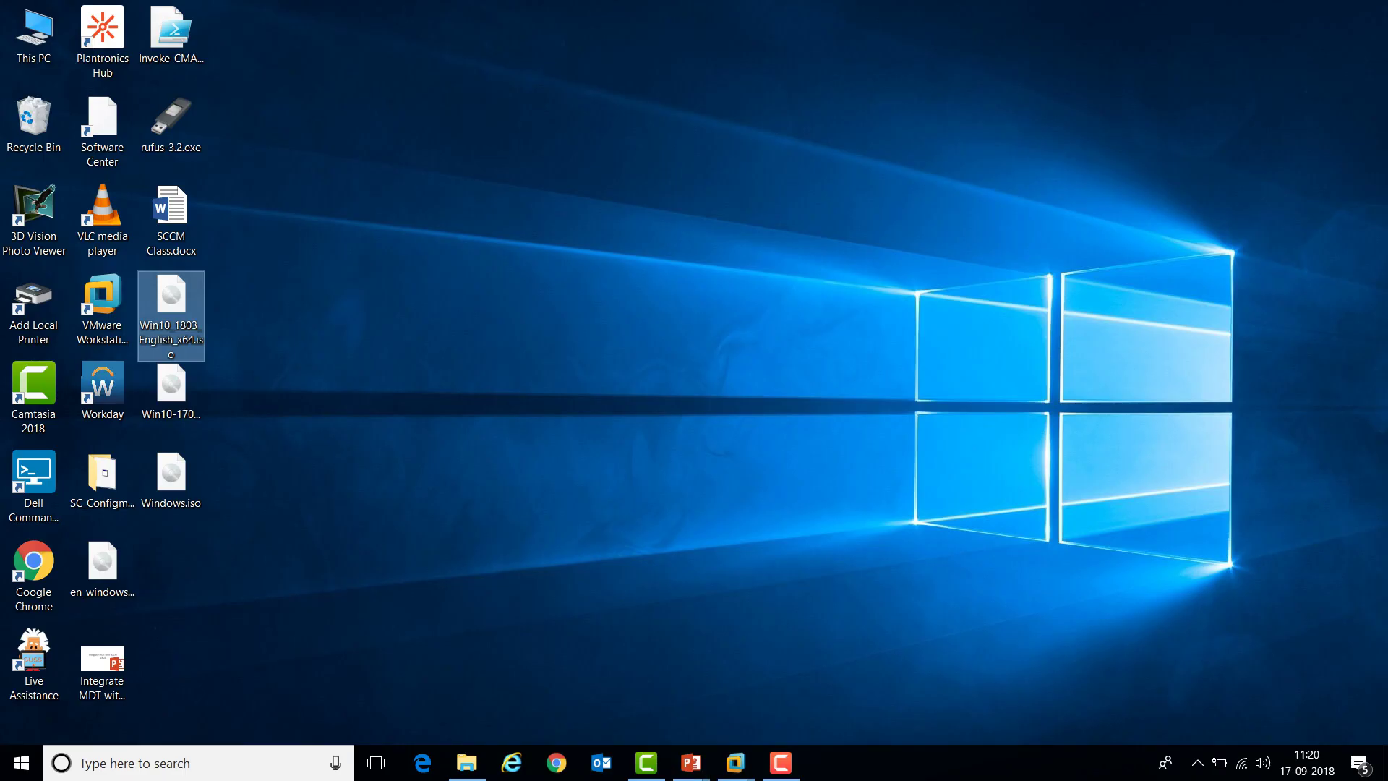
{"action": "left_click", "coordinate": [735, 762]}
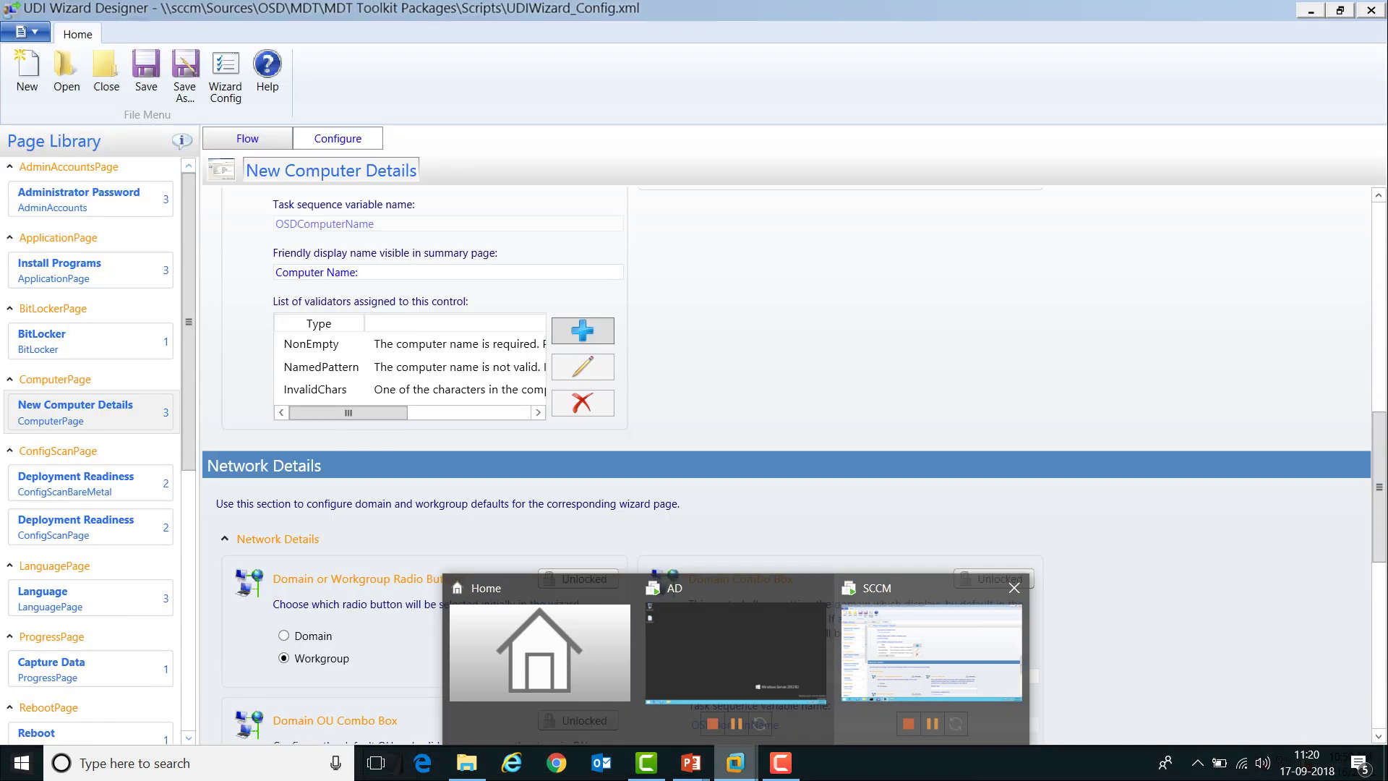
{"action": "left_click", "coordinate": [931, 650]}
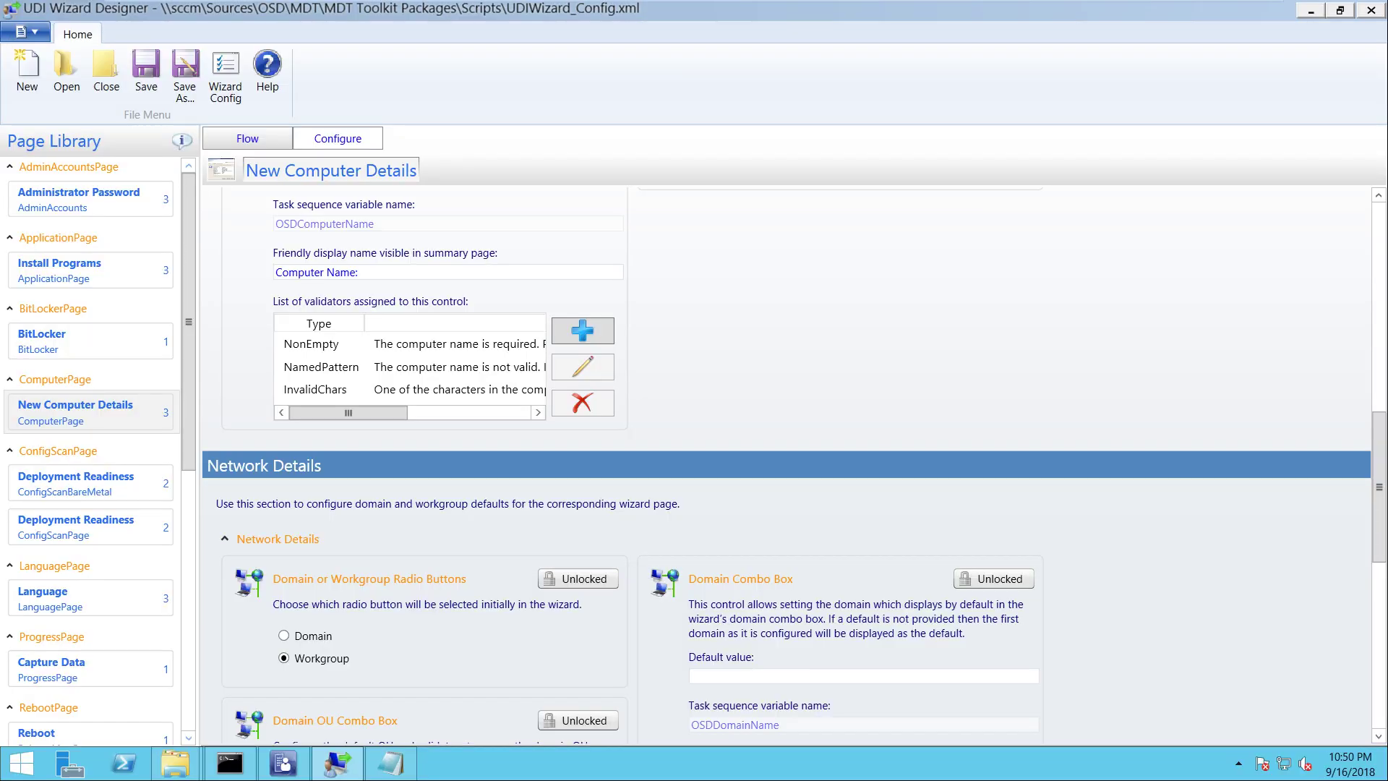
Add domain ITHUB.COM with friendly name ITHUB to the Domains and OUs list
{"action": "scroll", "coordinate": [786, 462], "scroll_direction": "down", "scroll_amount": 5}
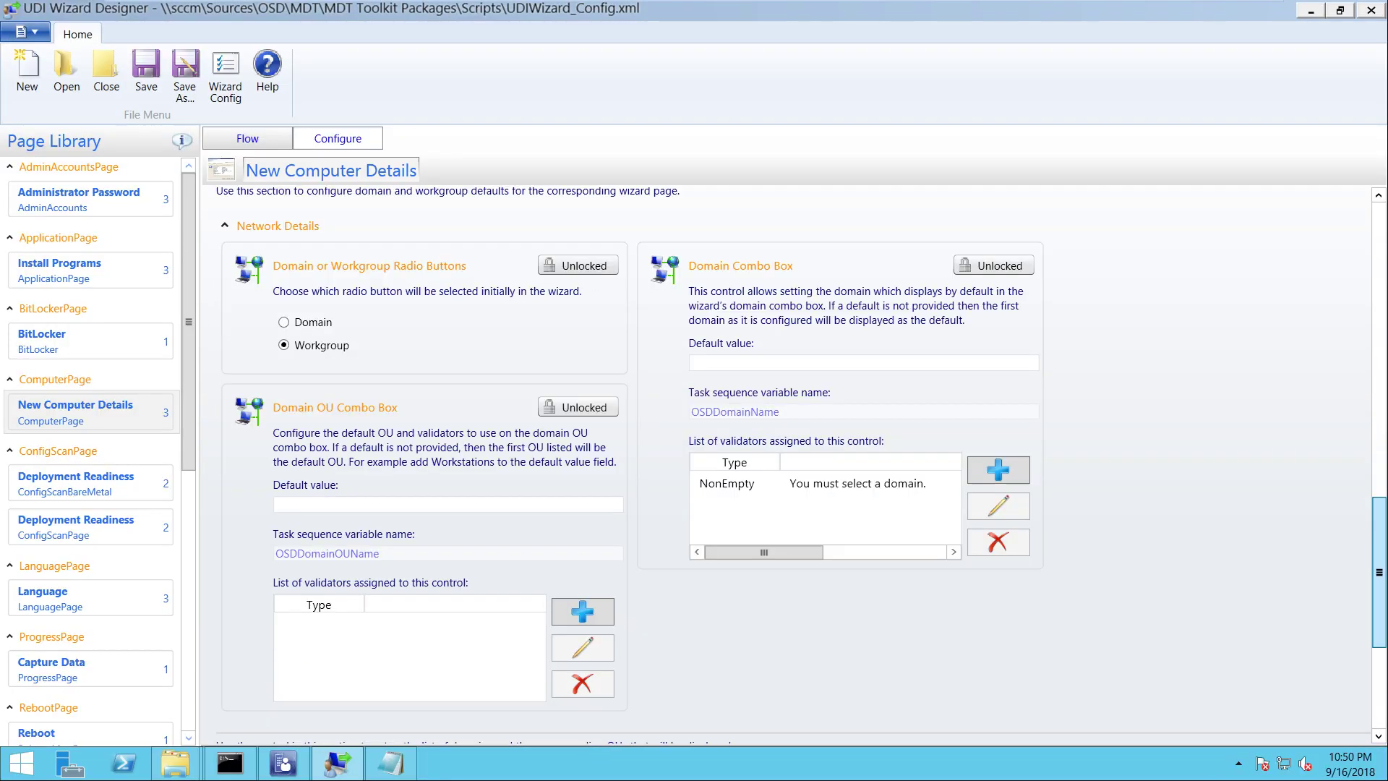
{"action": "scroll", "coordinate": [787, 463], "scroll_direction": "down", "scroll_amount": 5}
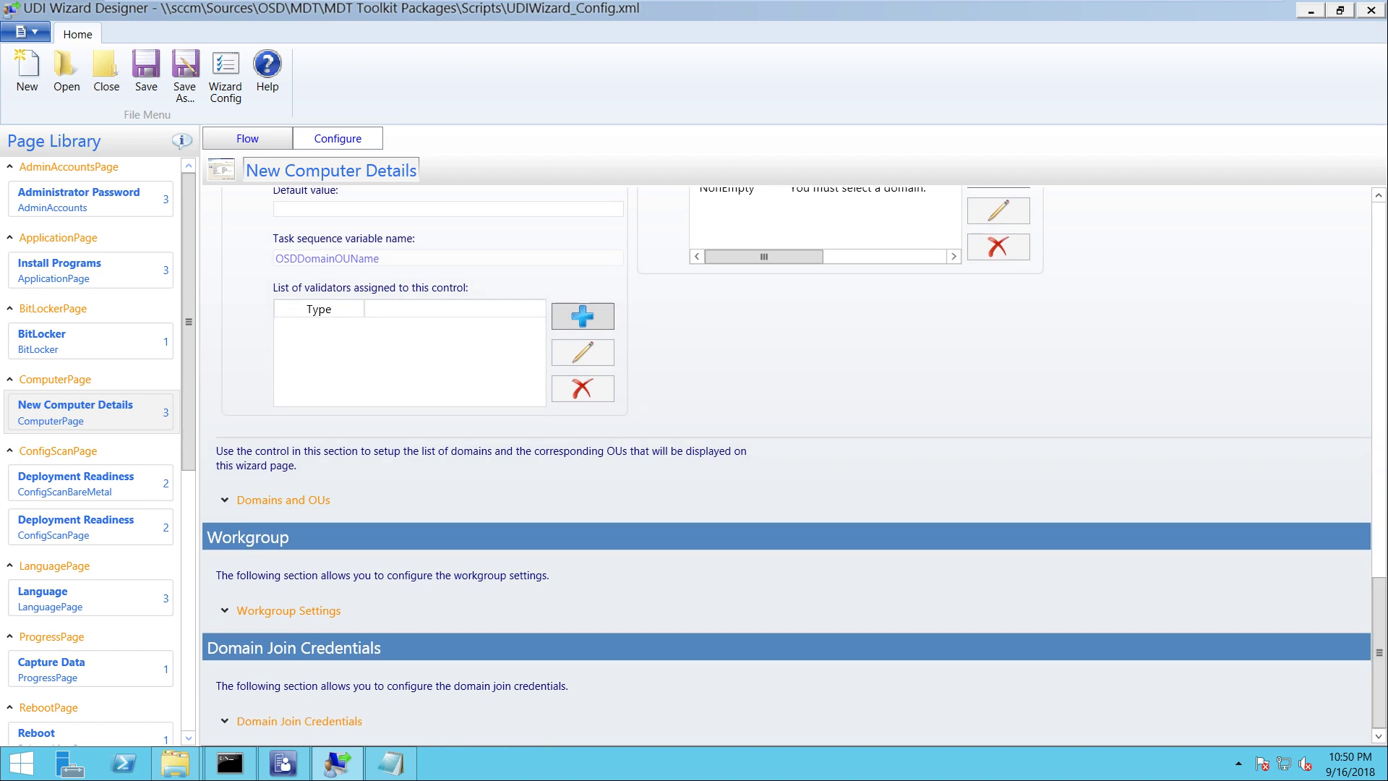
{"action": "left_click", "coordinate": [283, 499]}
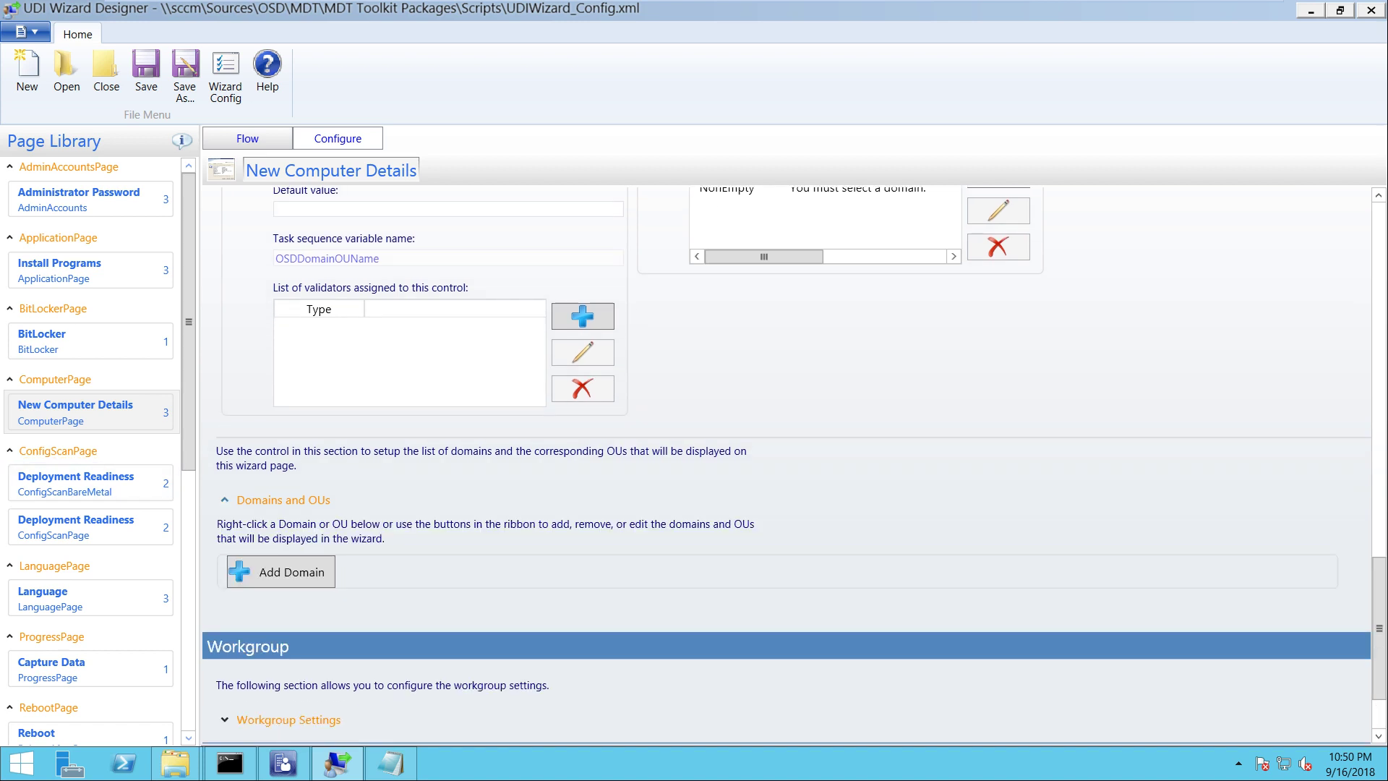
{"action": "left_click", "coordinate": [282, 571]}
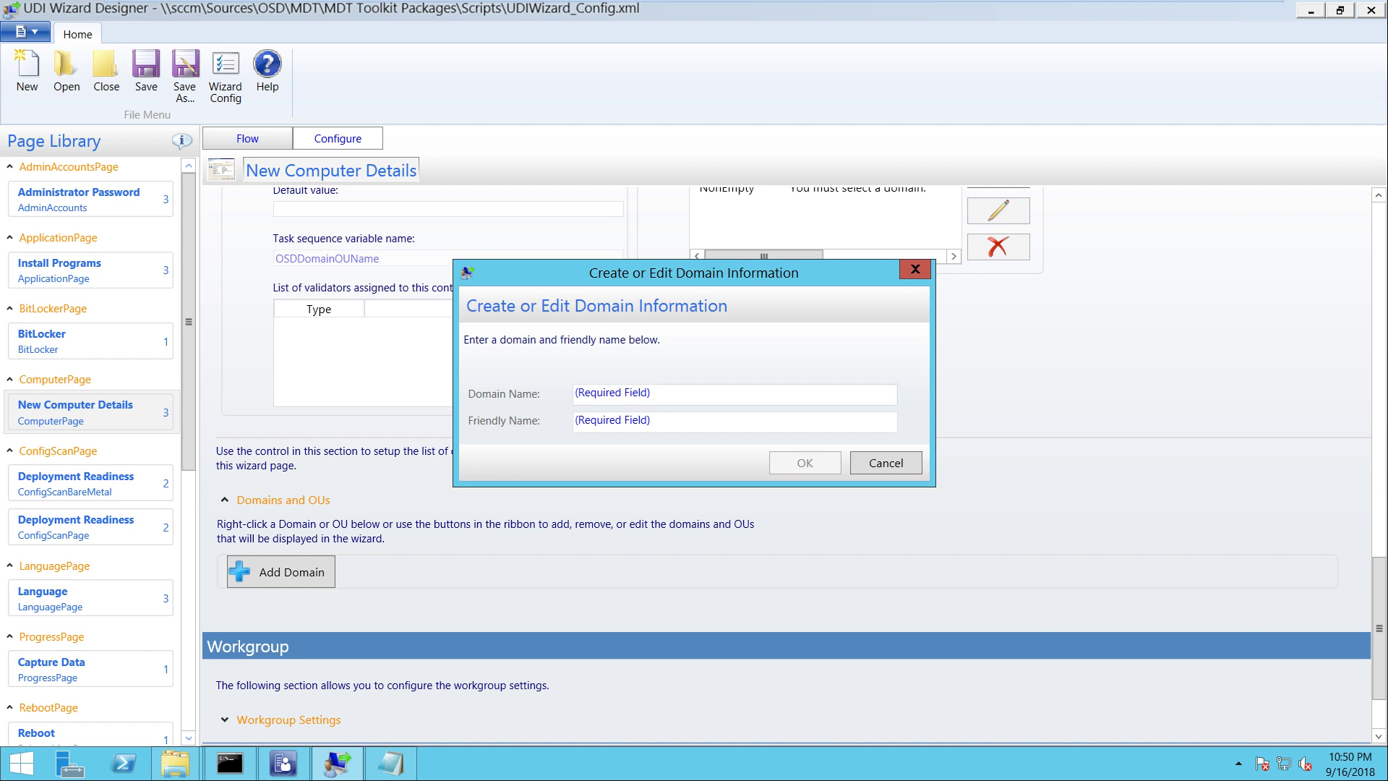
{"action": "left_click", "coordinate": [611, 393]}
{"action": "type", "text": "ITHUB.COM"}
{"action": "key", "text": "Tab"}
{"action": "type", "text": "ITHUB"}
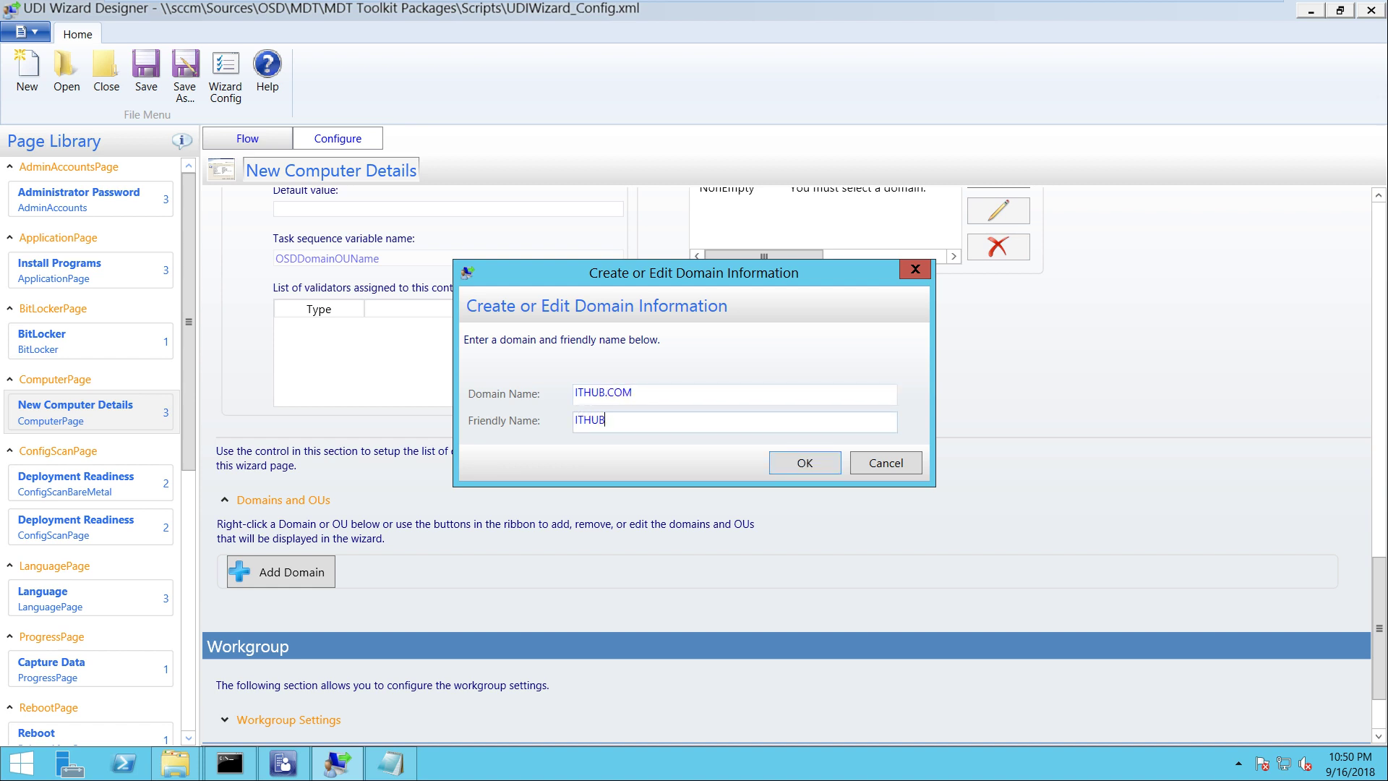
{"action": "key", "text": "Return"}
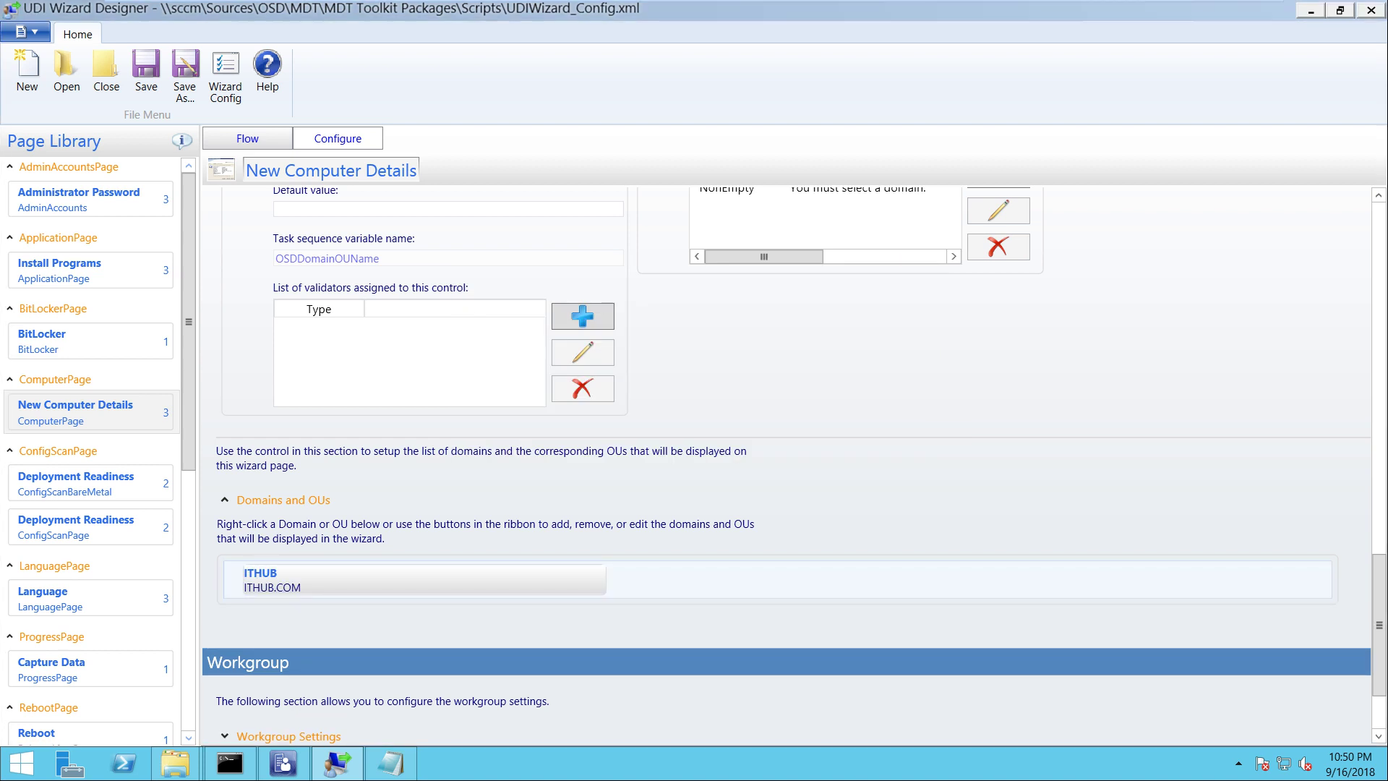
Search ITHUB.COM for organizational units and add the SCCM OU beneath it
{"action": "right_click", "coordinate": [302, 581]}
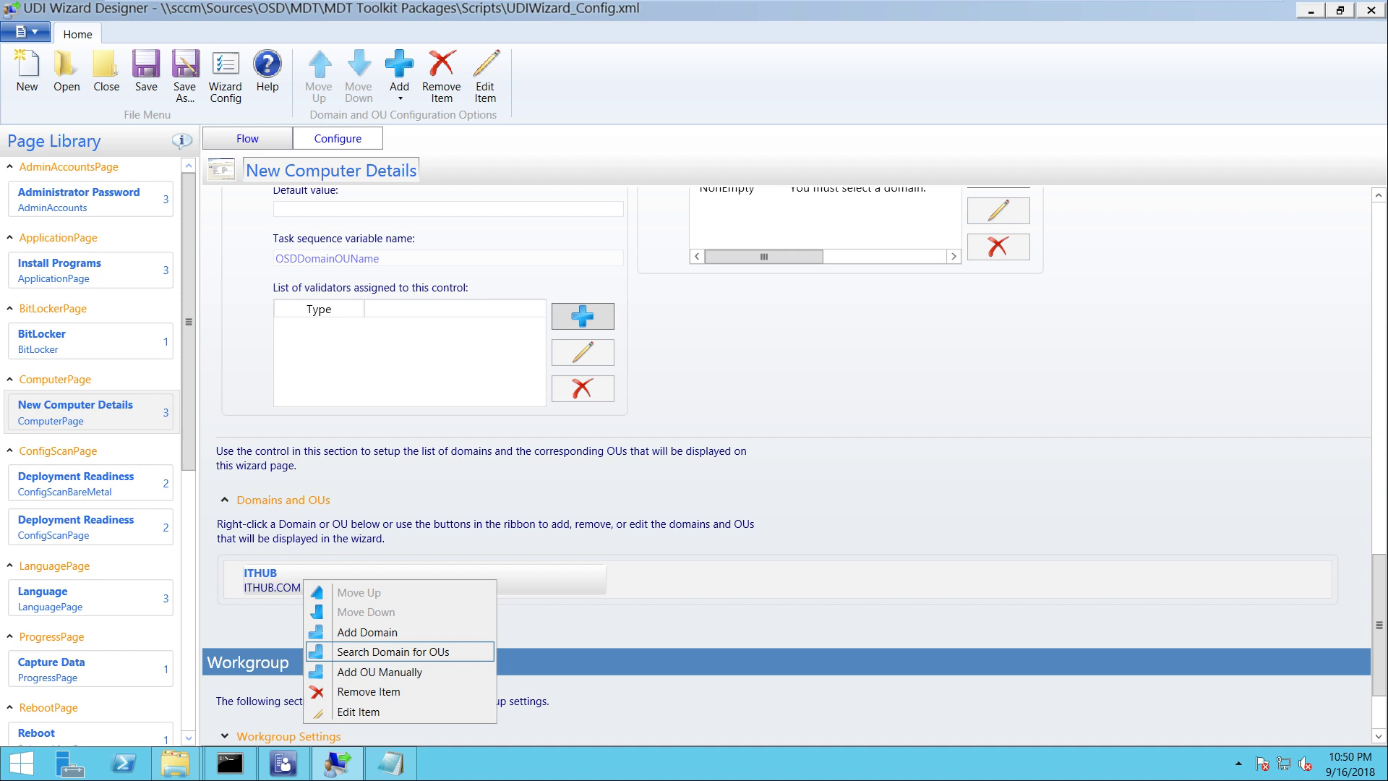
{"action": "left_click", "coordinate": [392, 651]}
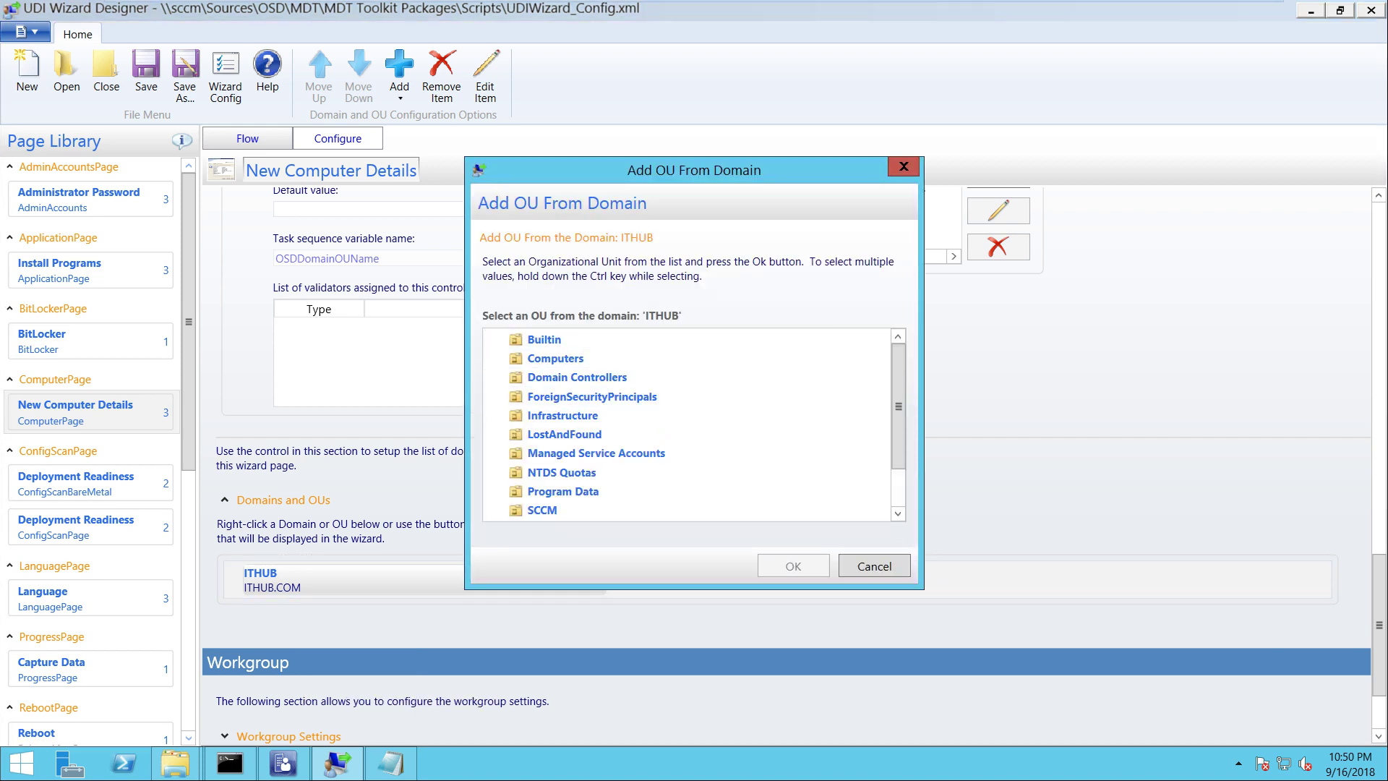
{"action": "mouse_move", "coordinate": [898, 406]}
{"action": "left_mouse_down"}
{"action": "mouse_move", "coordinate": [898, 437]}
{"action": "mouse_move", "coordinate": [898, 406]}
{"action": "left_mouse_up"}
{"action": "scroll", "coordinate": [898, 406], "scroll_direction": "down", "scroll_amount": 1}
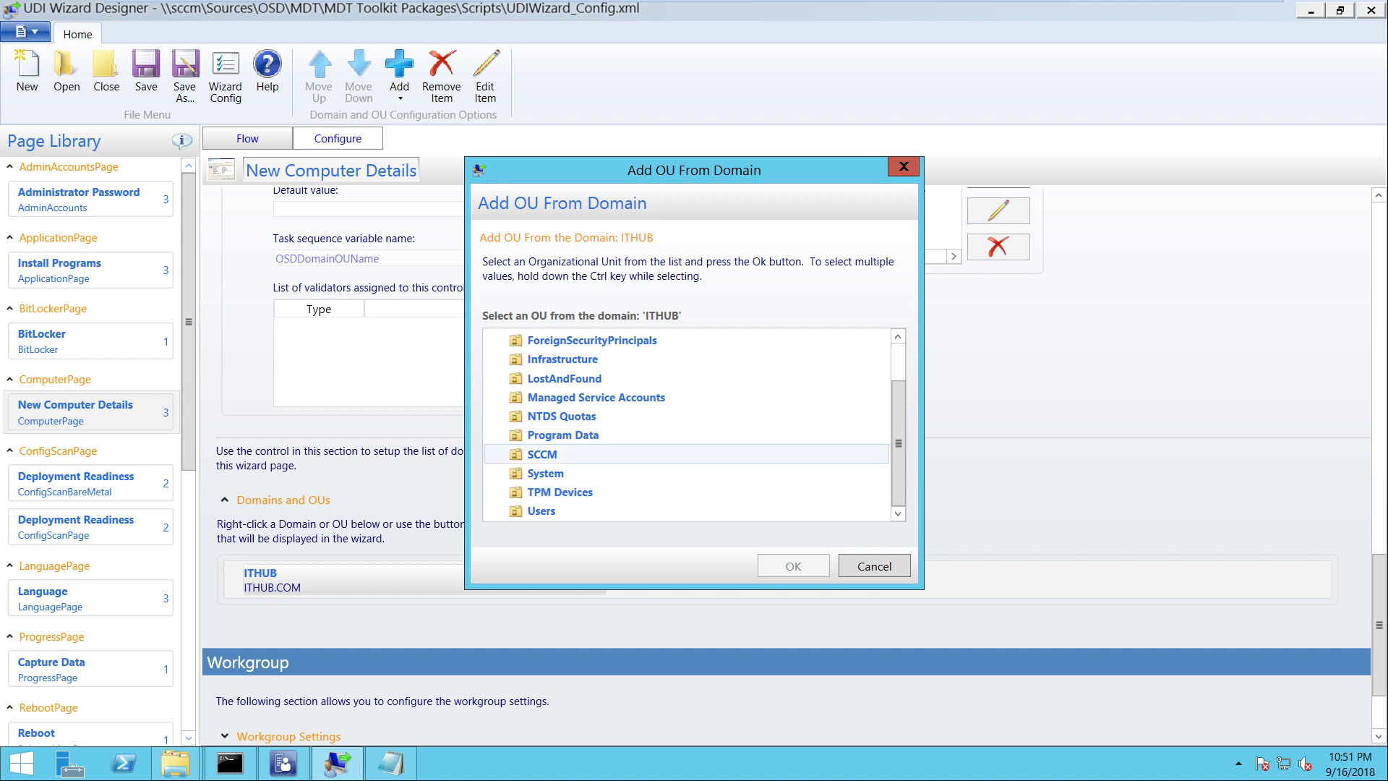
{"action": "left_click", "coordinate": [542, 454]}
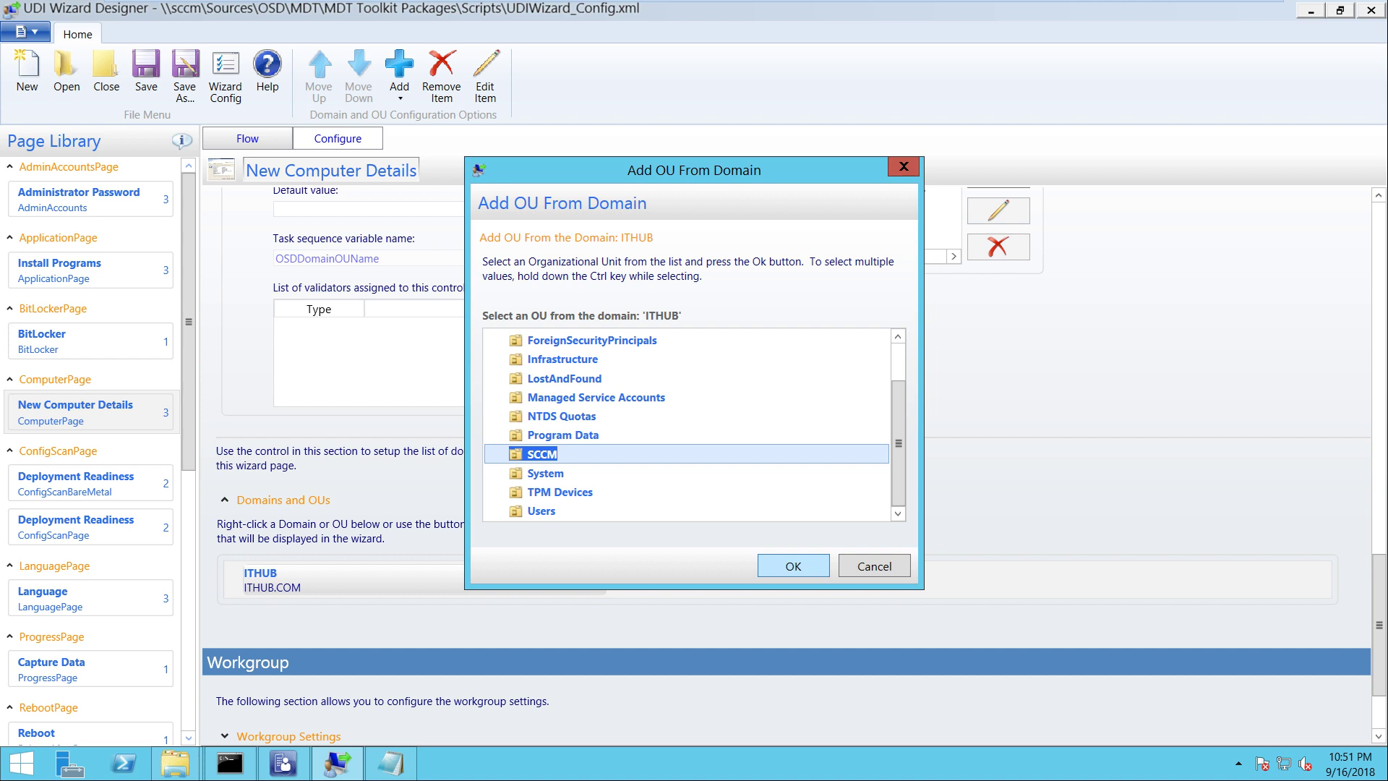
{"action": "left_click", "coordinate": [793, 566]}
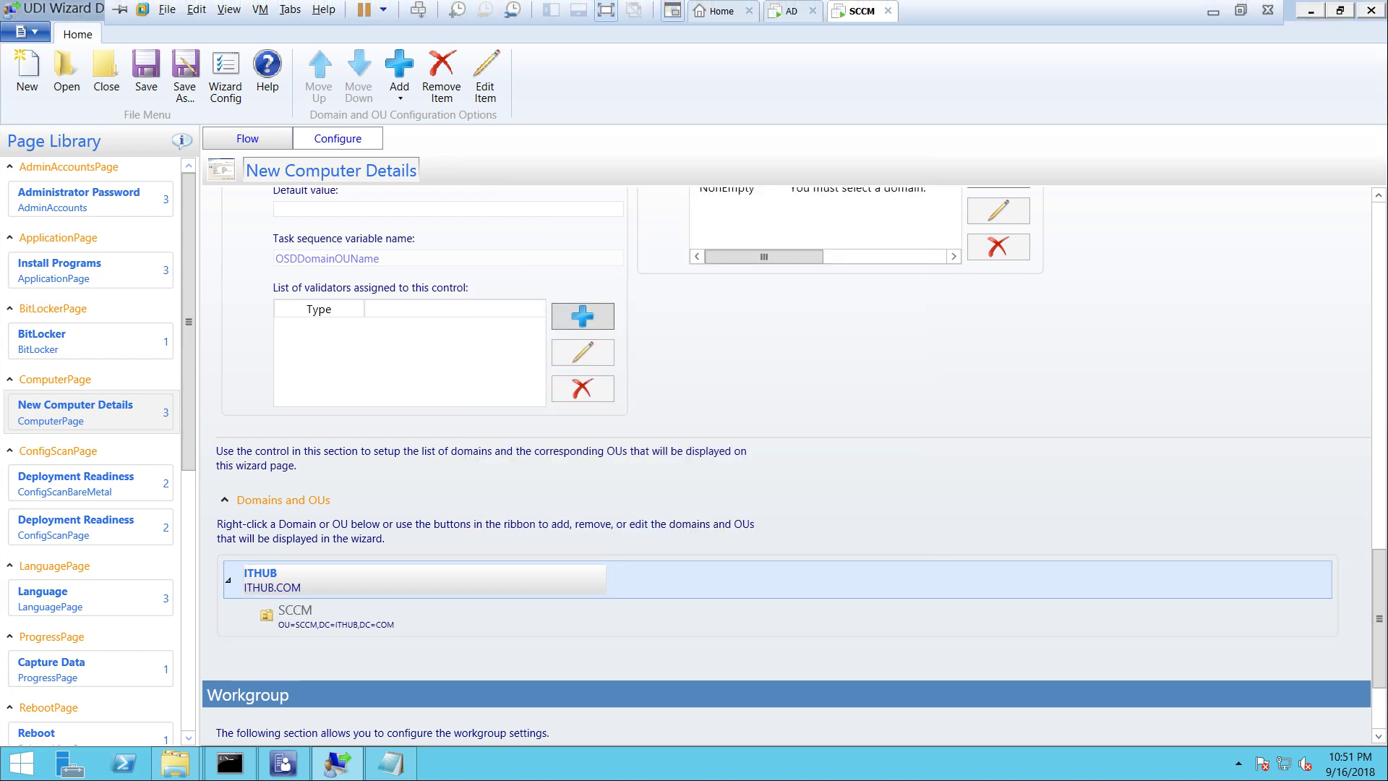
{"action": "left_click", "coordinate": [792, 13]}
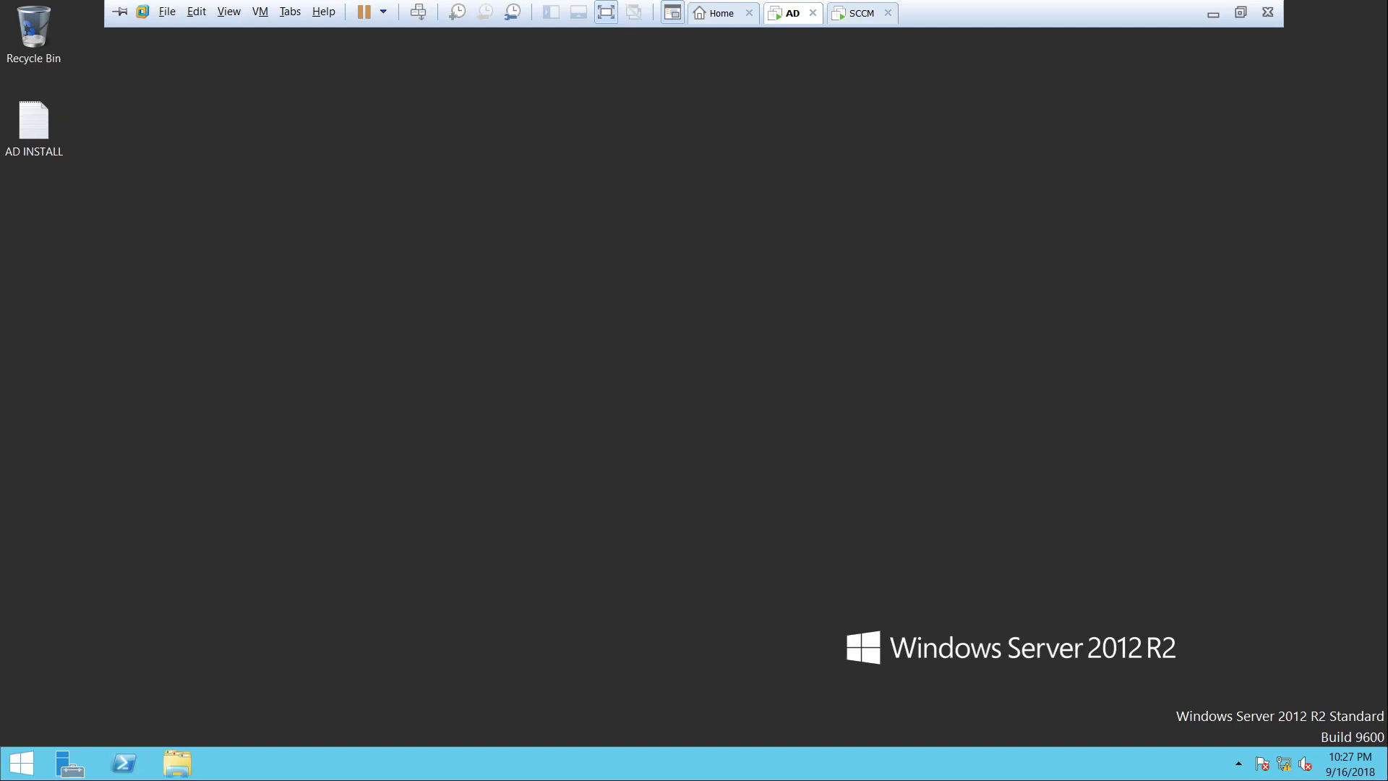
Unlock the AD server VM by sending Ctrl+Alt+Del and entering its password
{"action": "key", "text": "super+r"}
{"action": "type", "text": "dsa.msc"}
{"action": "key", "text": "Return"}
{"action": "key", "text": "Return"}
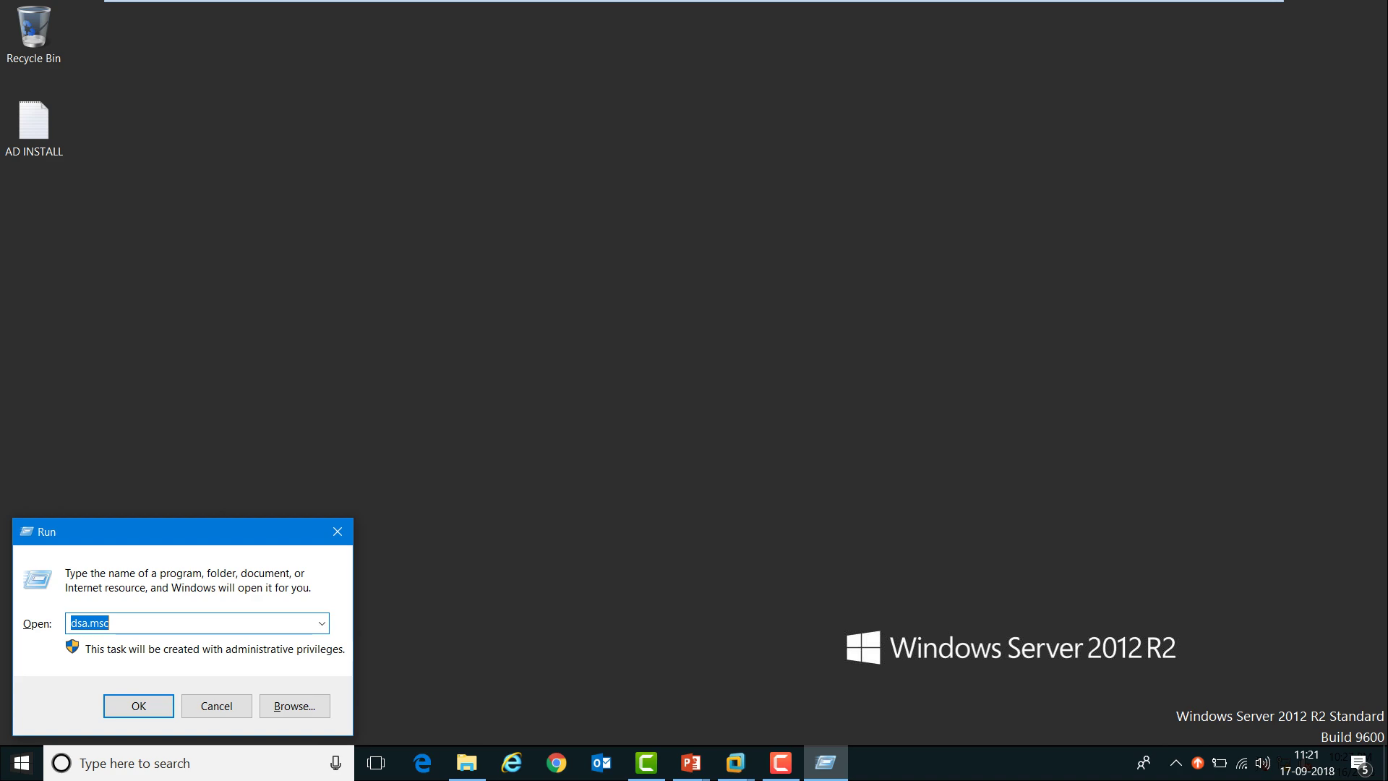
{"action": "key", "text": "Escape"}
{"action": "left_click", "coordinate": [793, 13]}
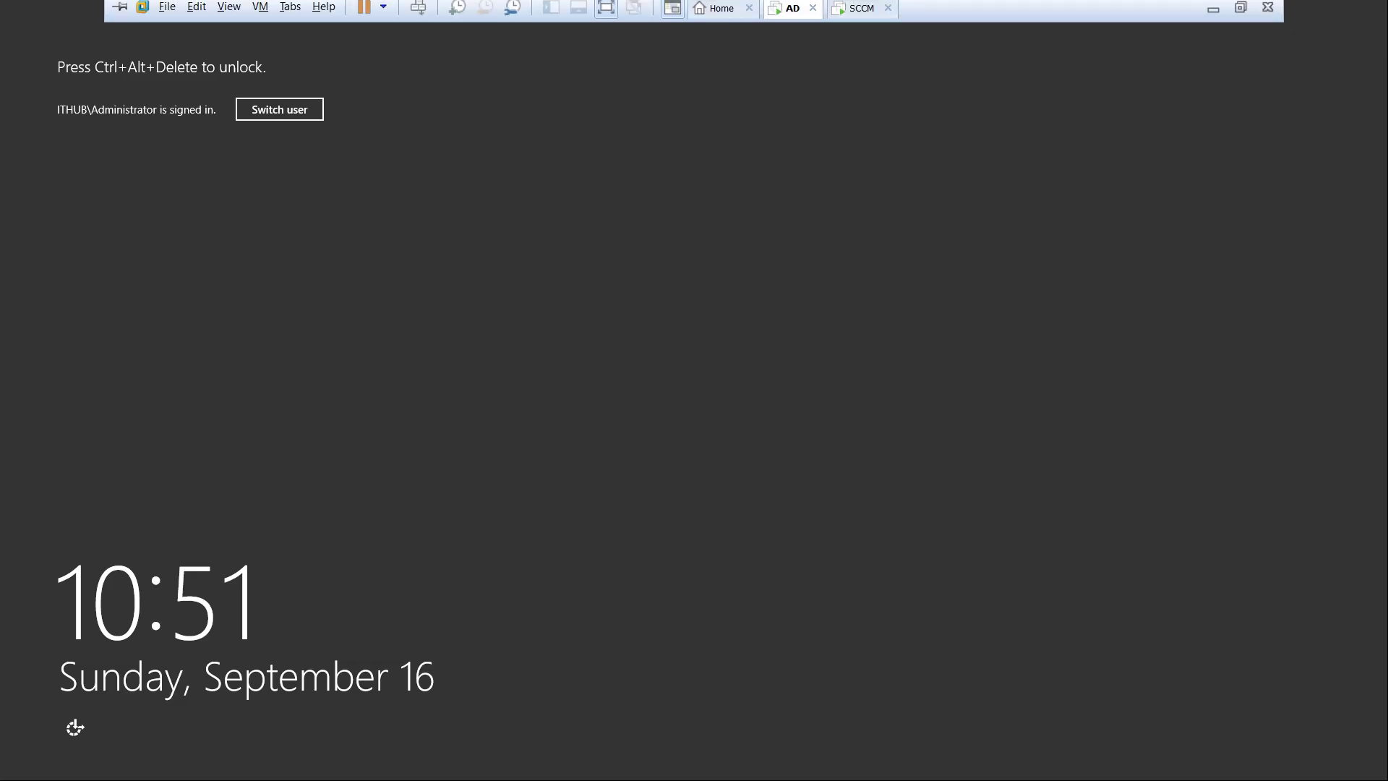
{"action": "right_click", "coordinate": [792, 13]}
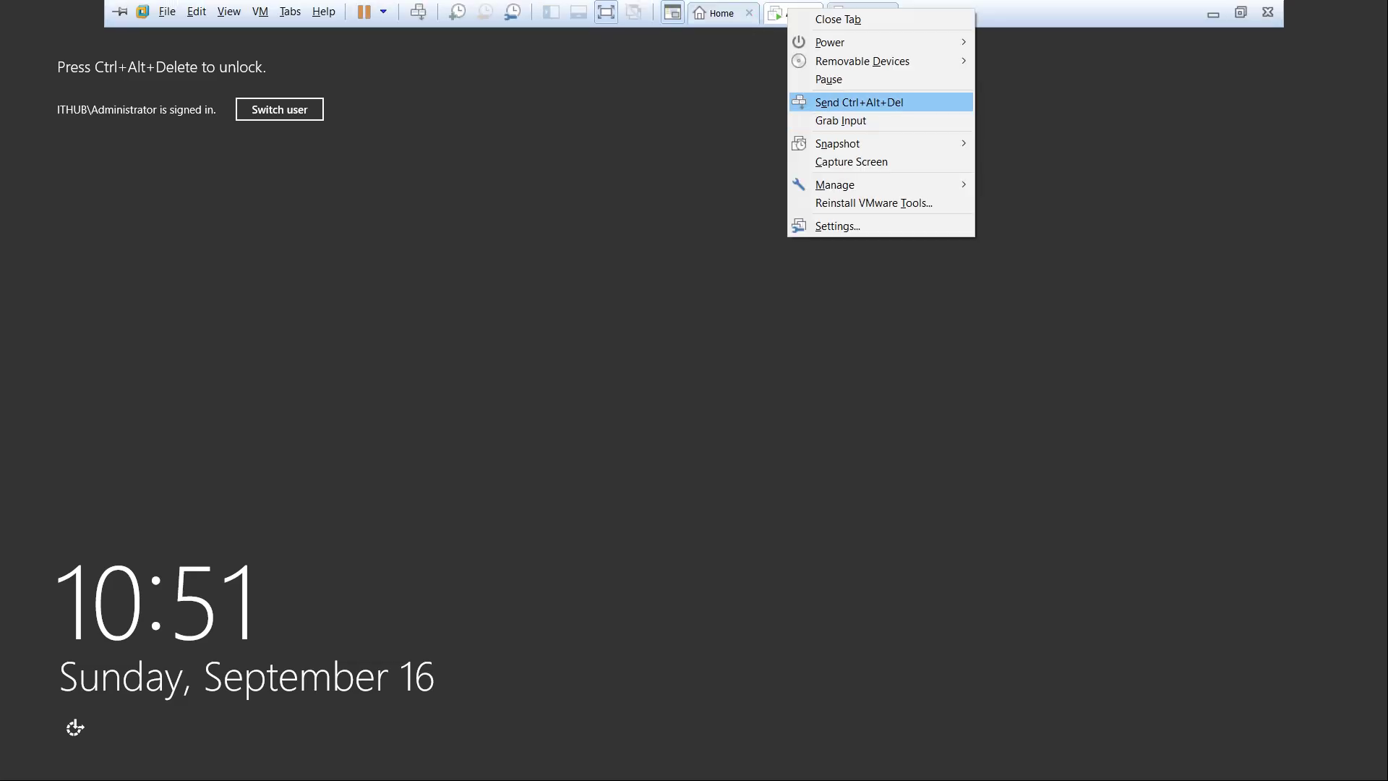
{"action": "left_click", "coordinate": [831, 101]}
{"action": "type", "text": "••••"}
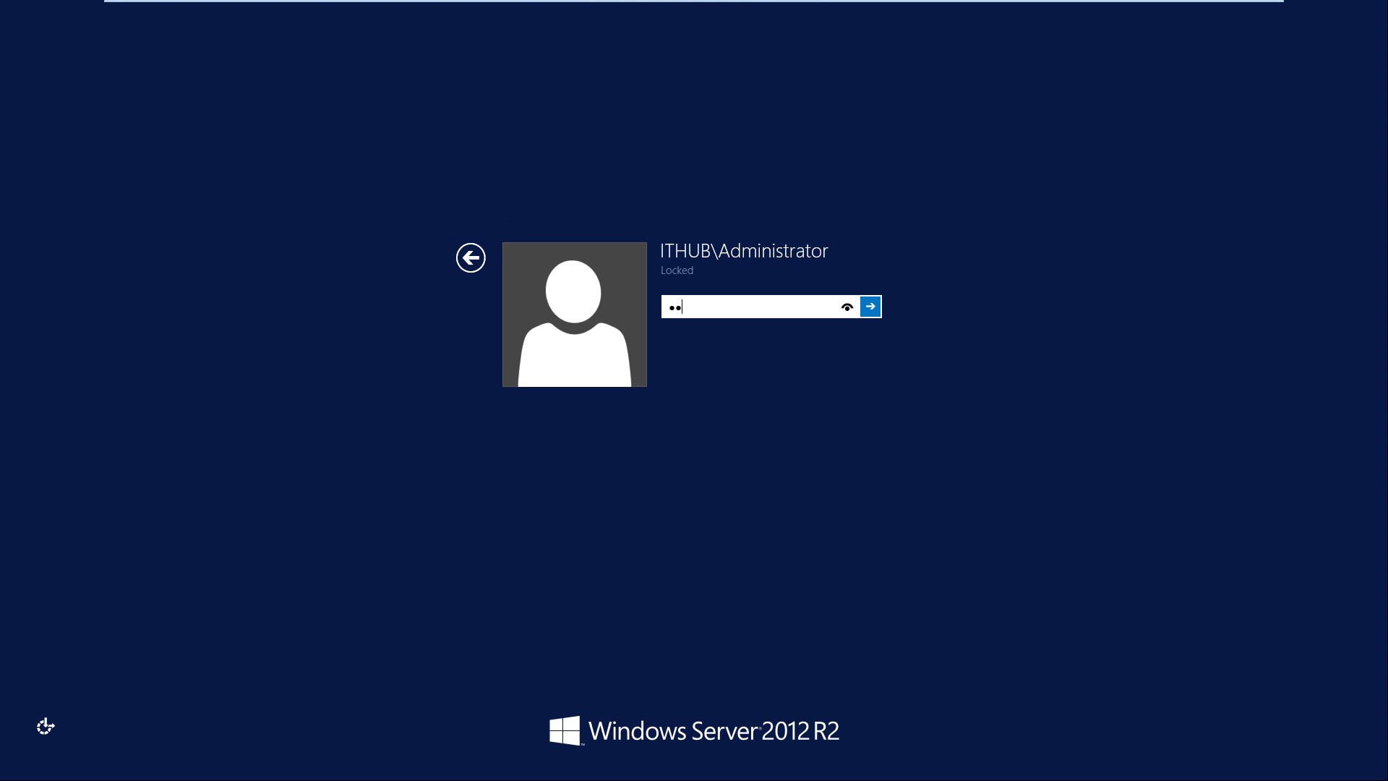
{"action": "type", "text": "••••"}
{"action": "key", "text": "Return"}
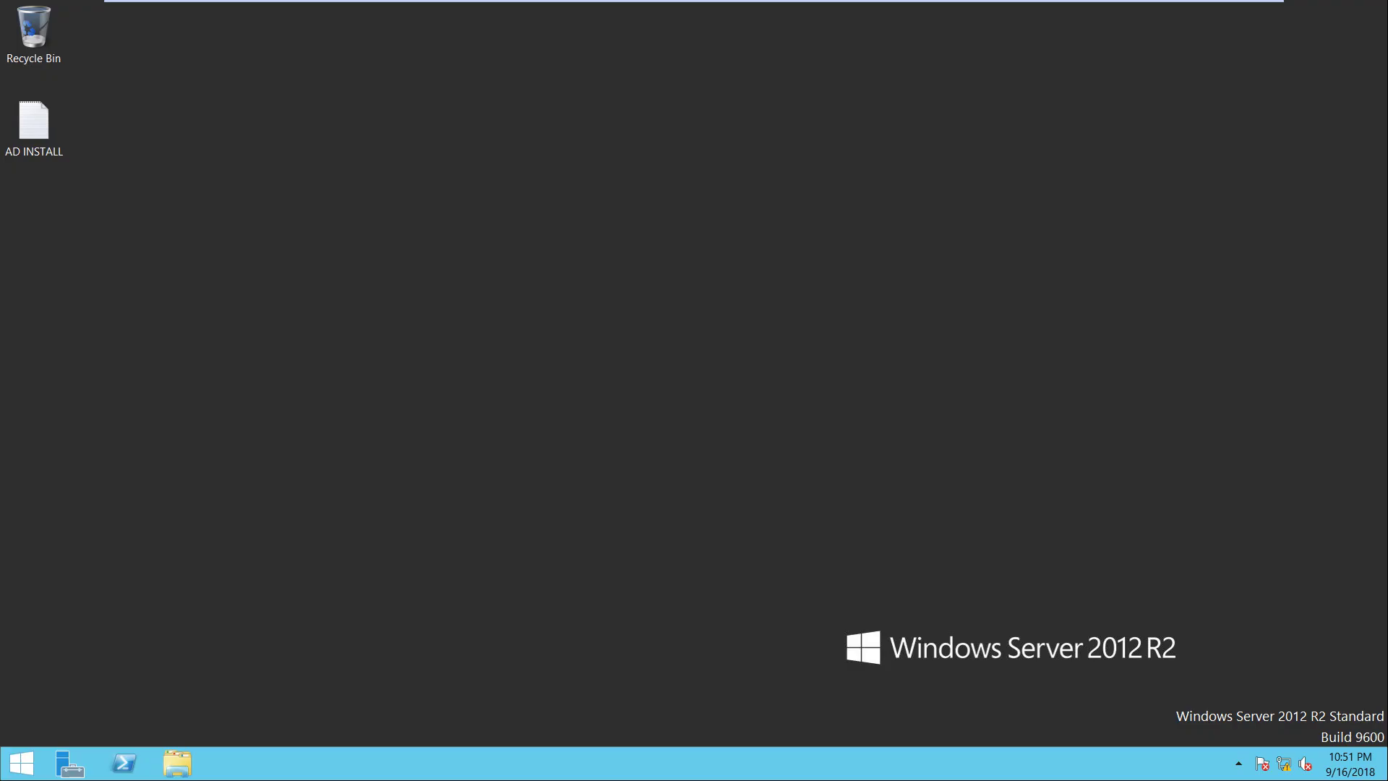
Run dsa.msc on the AD server to launch Active Directory Users and Computers
{"action": "key", "text": "super+r"}
{"action": "type", "text": "dsa."}
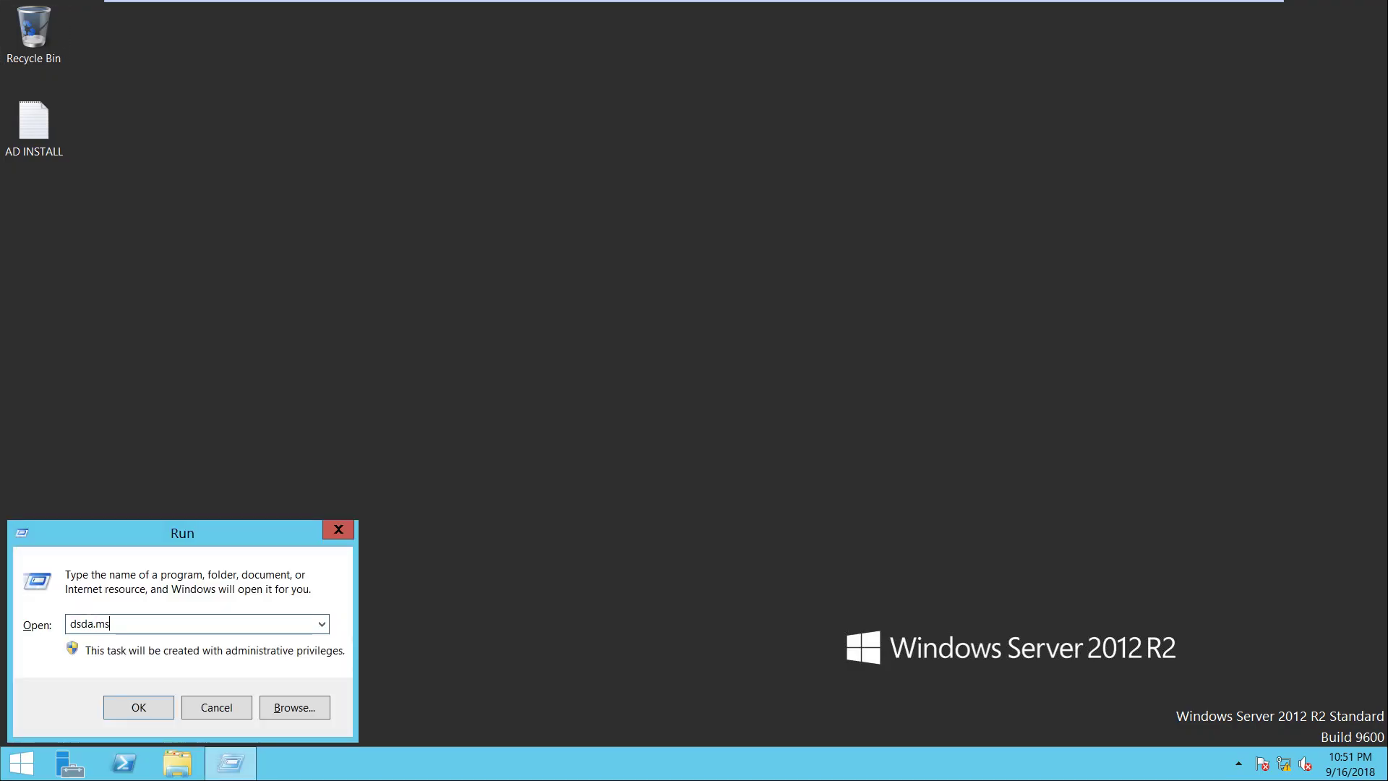
{"action": "key", "text": "BackSpace"}
{"action": "key", "text": "BackSpace"}
{"action": "key", "text": "BackSpace"}
{"action": "type", "text": "a"}
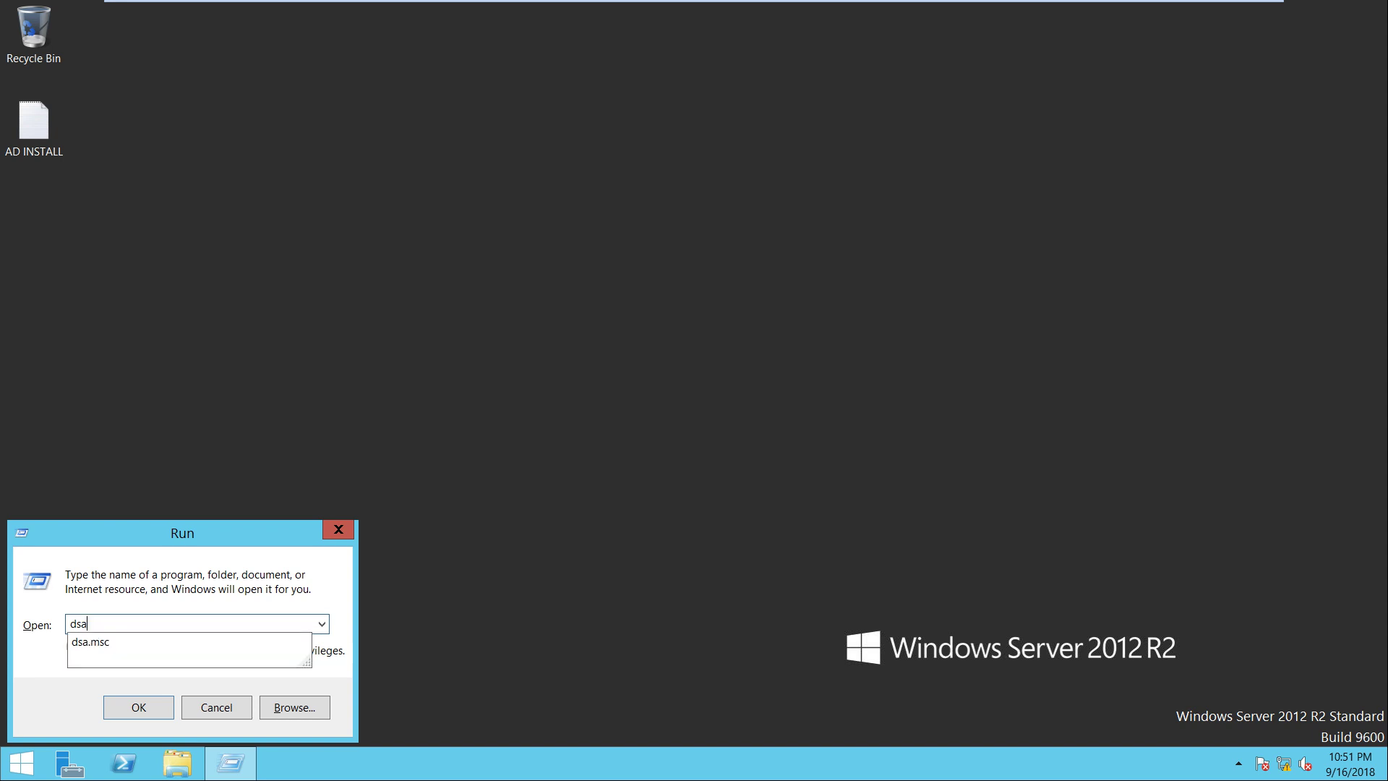
{"action": "key", "text": "Down"}
{"action": "key", "text": "Return"}
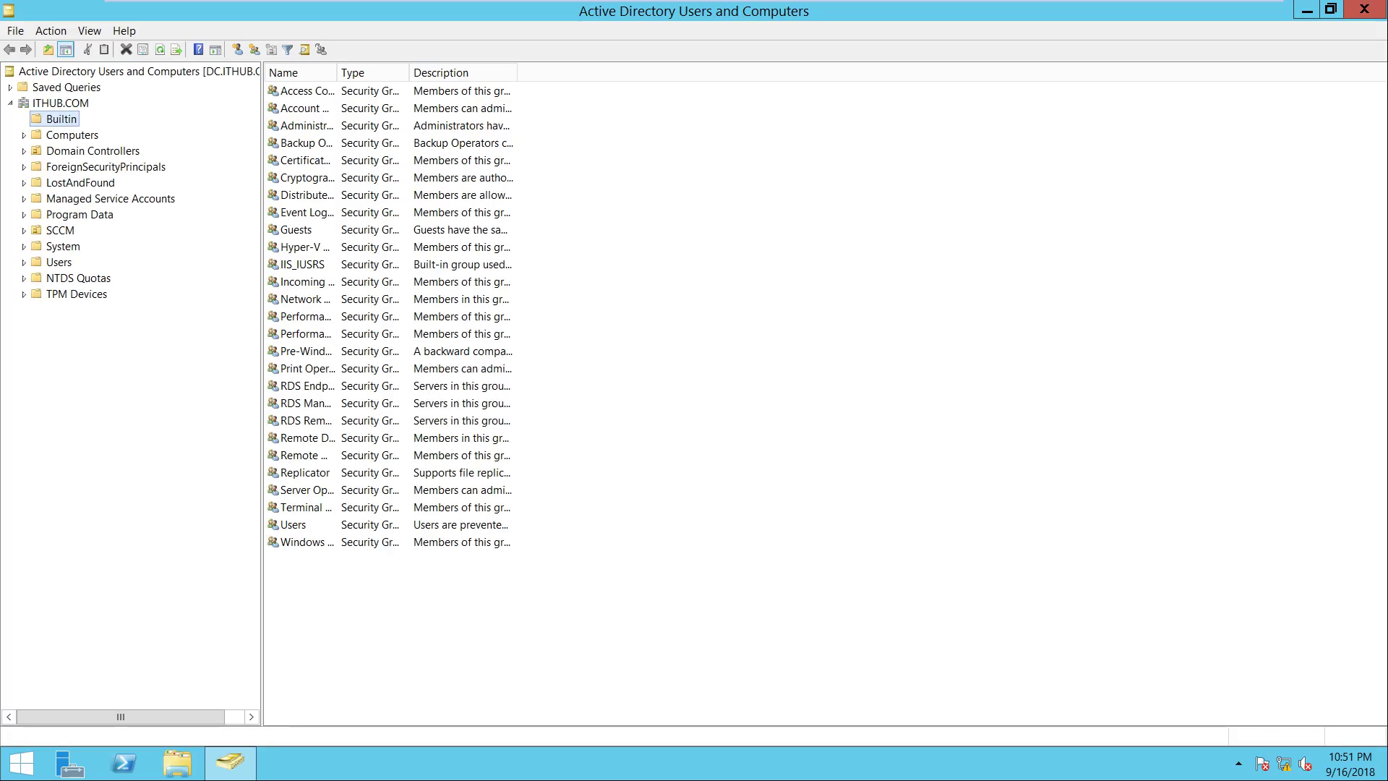
Create a SERVER organizational unit under the ITHUB.COM domain
{"action": "left_click", "coordinate": [57, 96]}
{"action": "right_click", "coordinate": [58, 96]}
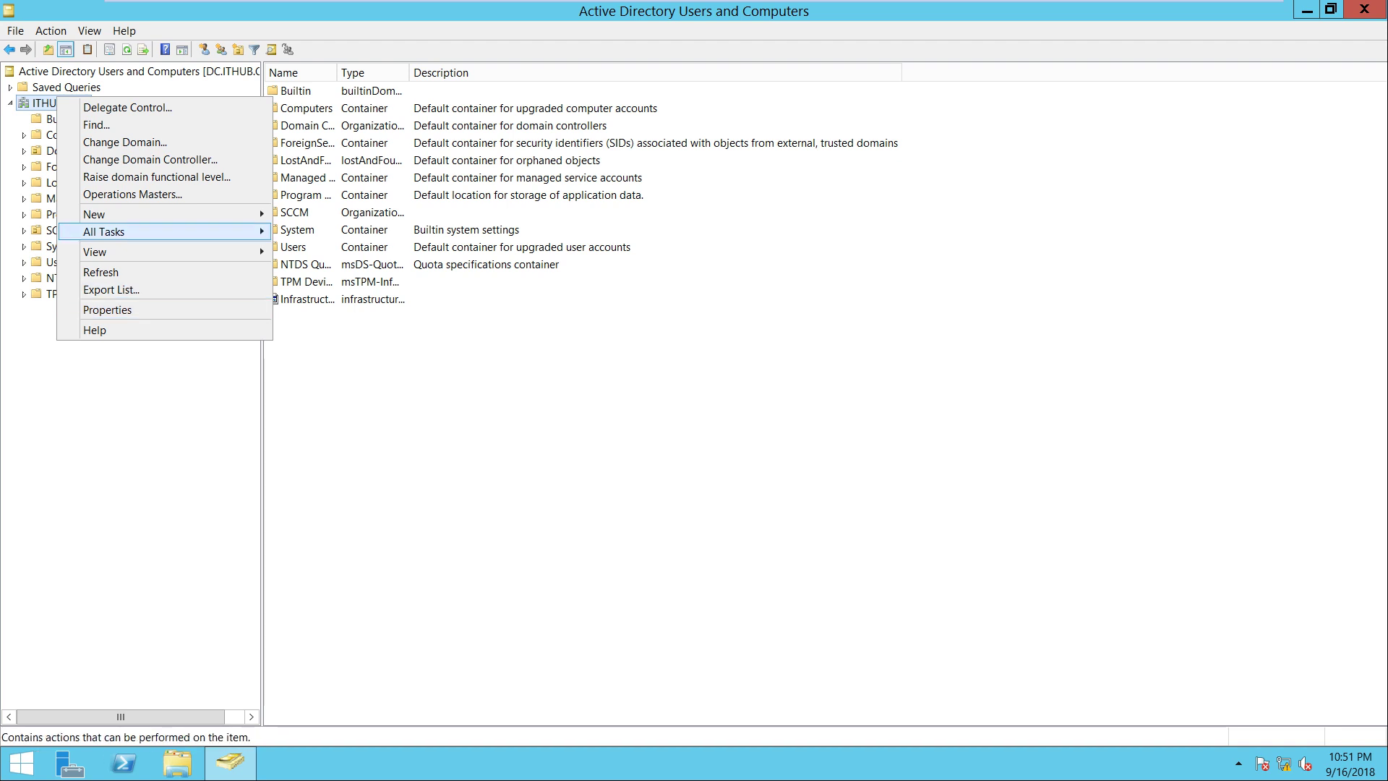
{"action": "mouse_move", "coordinate": [173, 213]}
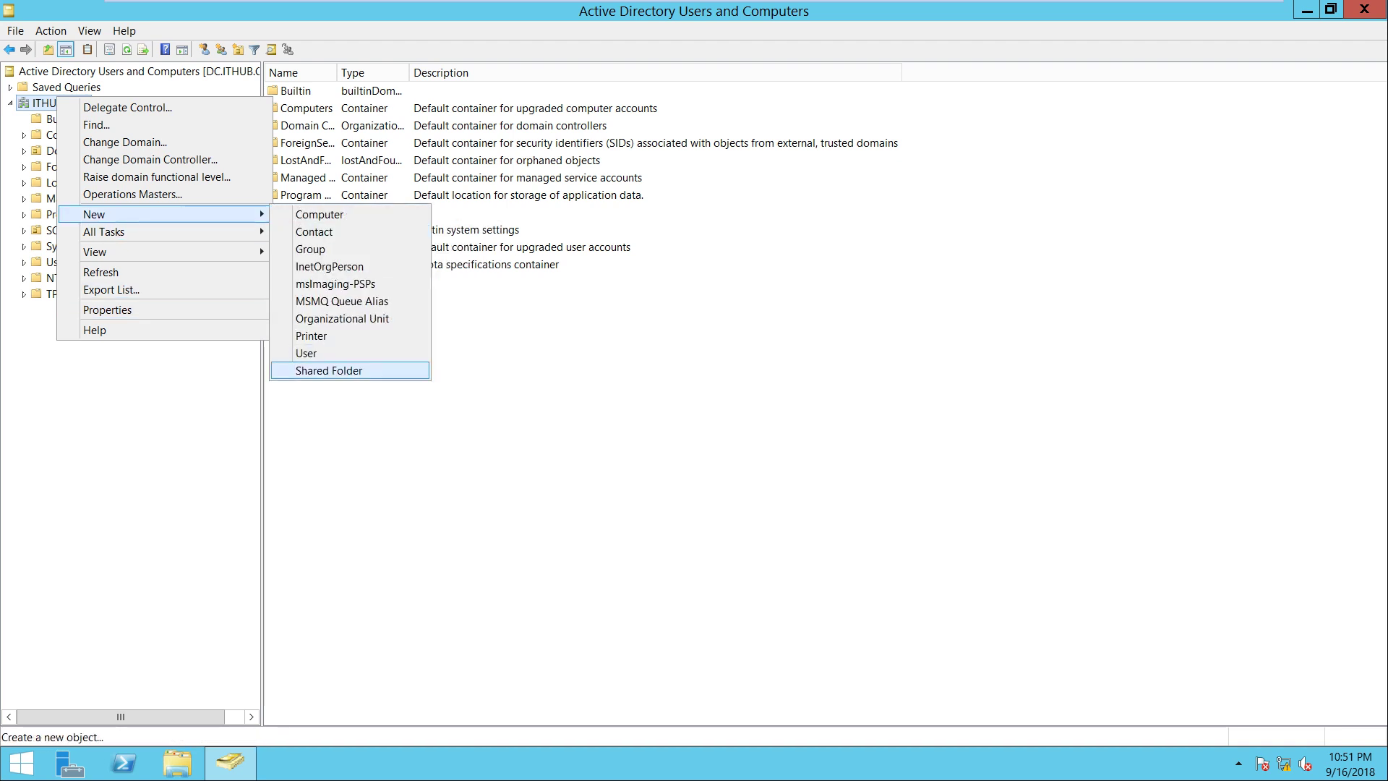
{"action": "left_click", "coordinate": [342, 318]}
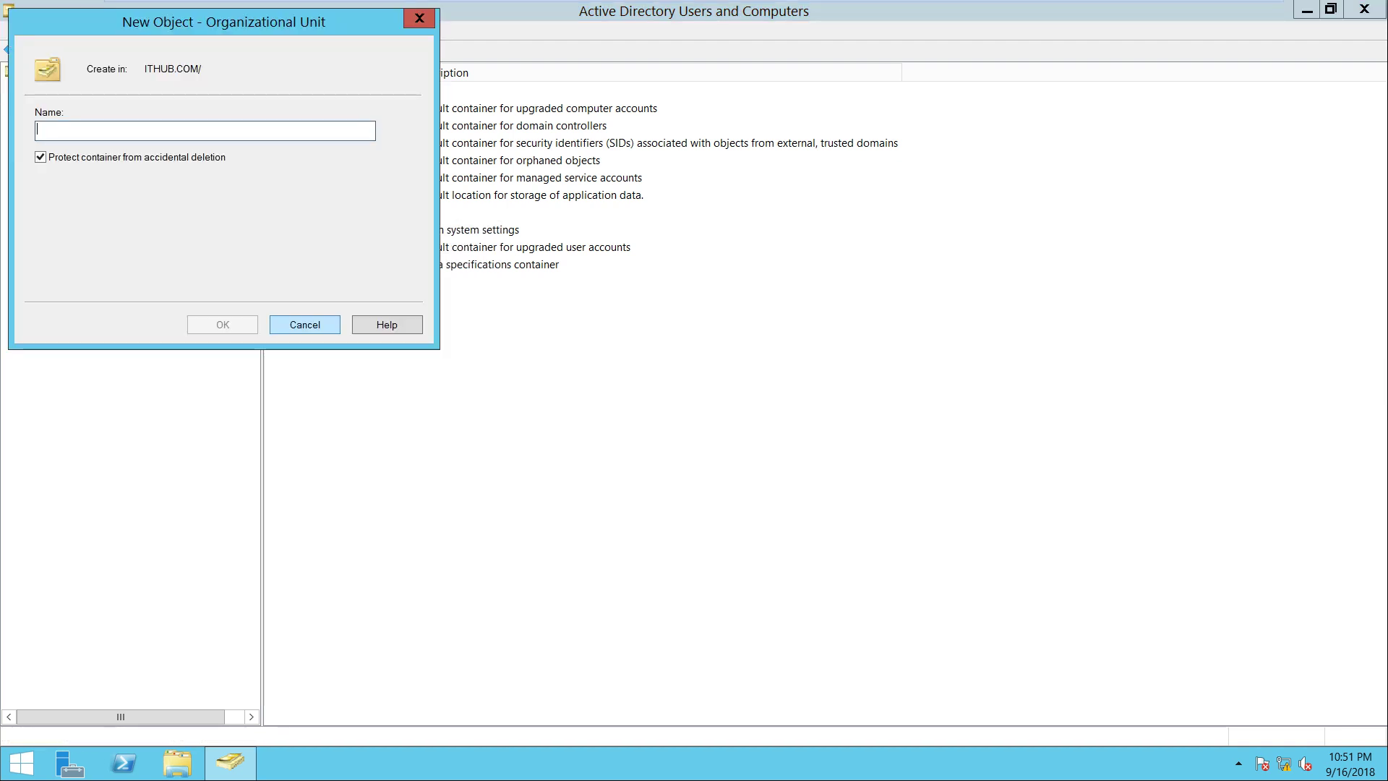
{"action": "type", "text": "SERVER"}
{"action": "key", "text": "Return"}
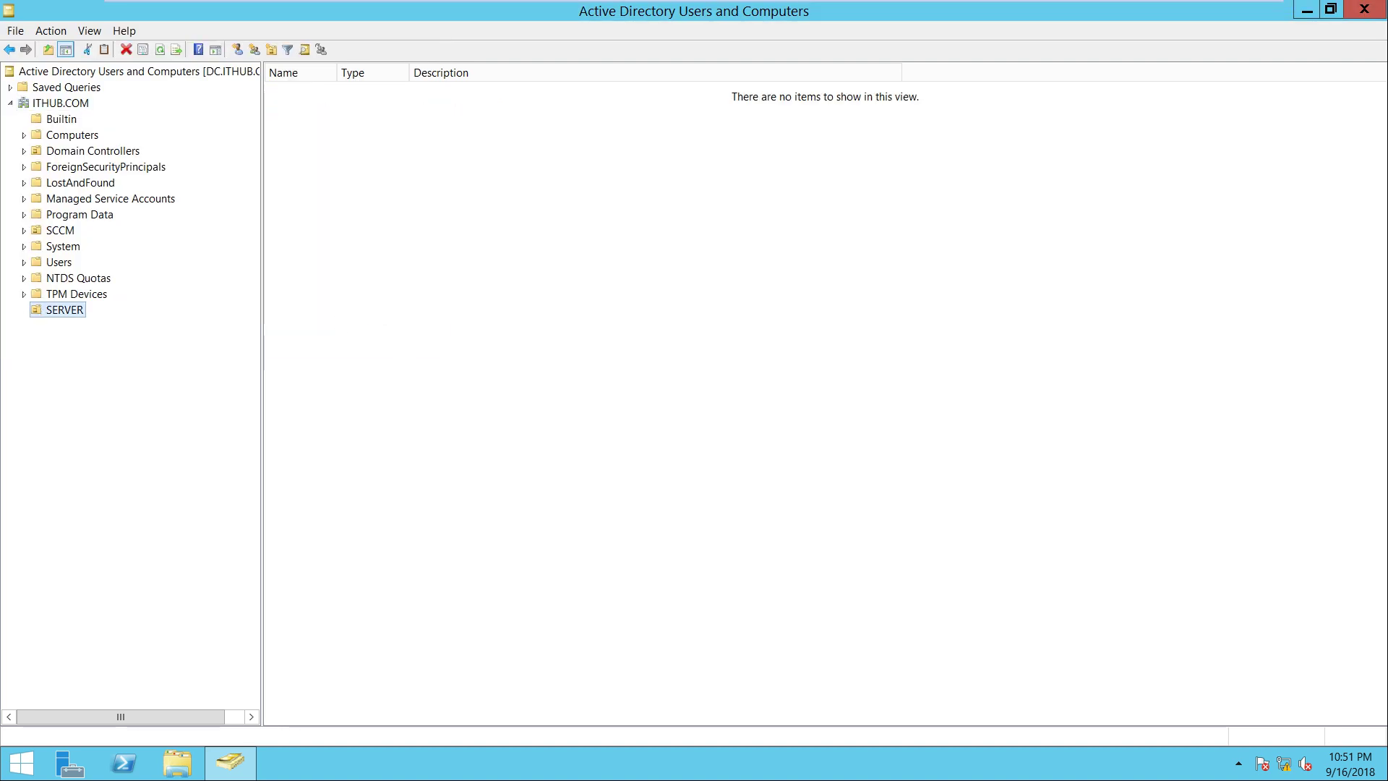
Add a WINDOWS 10 organizational unit under ITHUB.COM and close the console
{"action": "left_click", "coordinate": [60, 102]}
{"action": "right_click", "coordinate": [68, 99]}
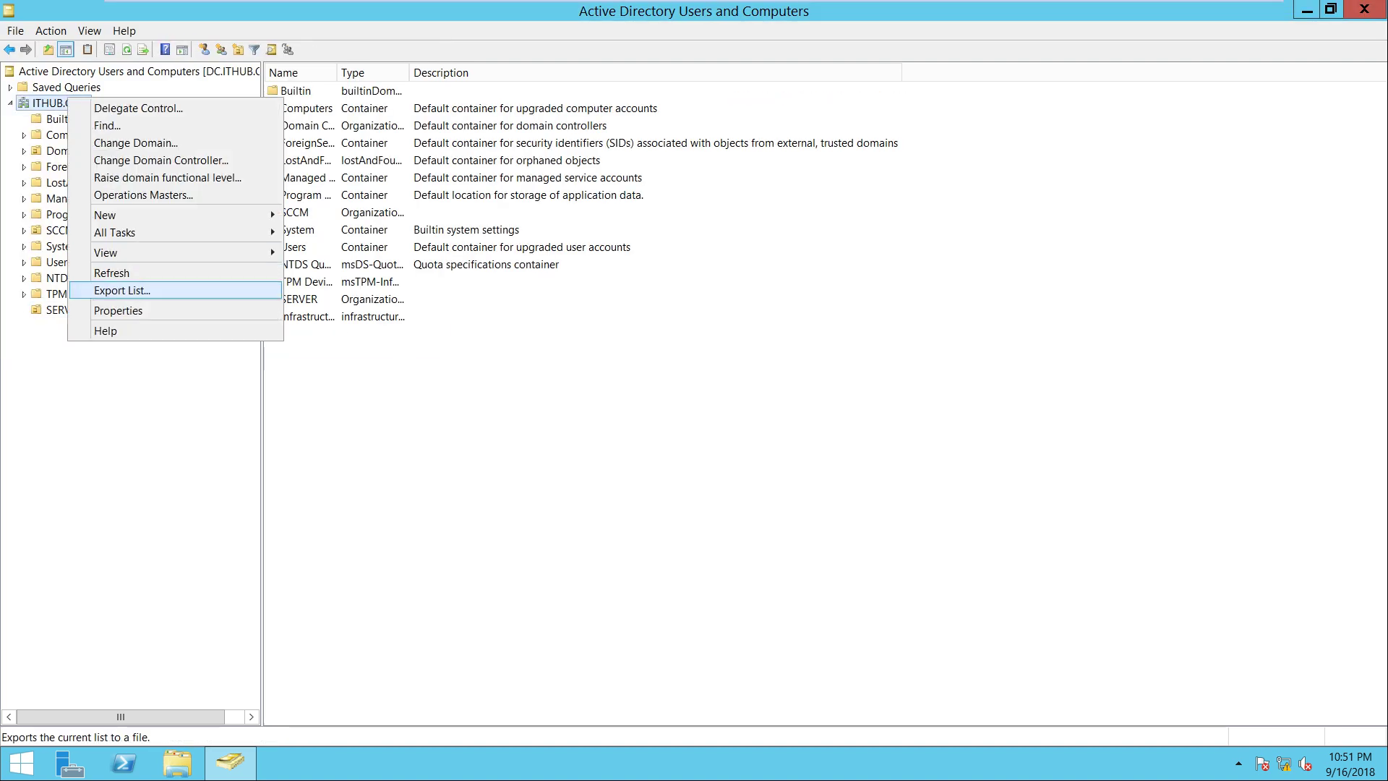
{"action": "mouse_move", "coordinate": [181, 215]}
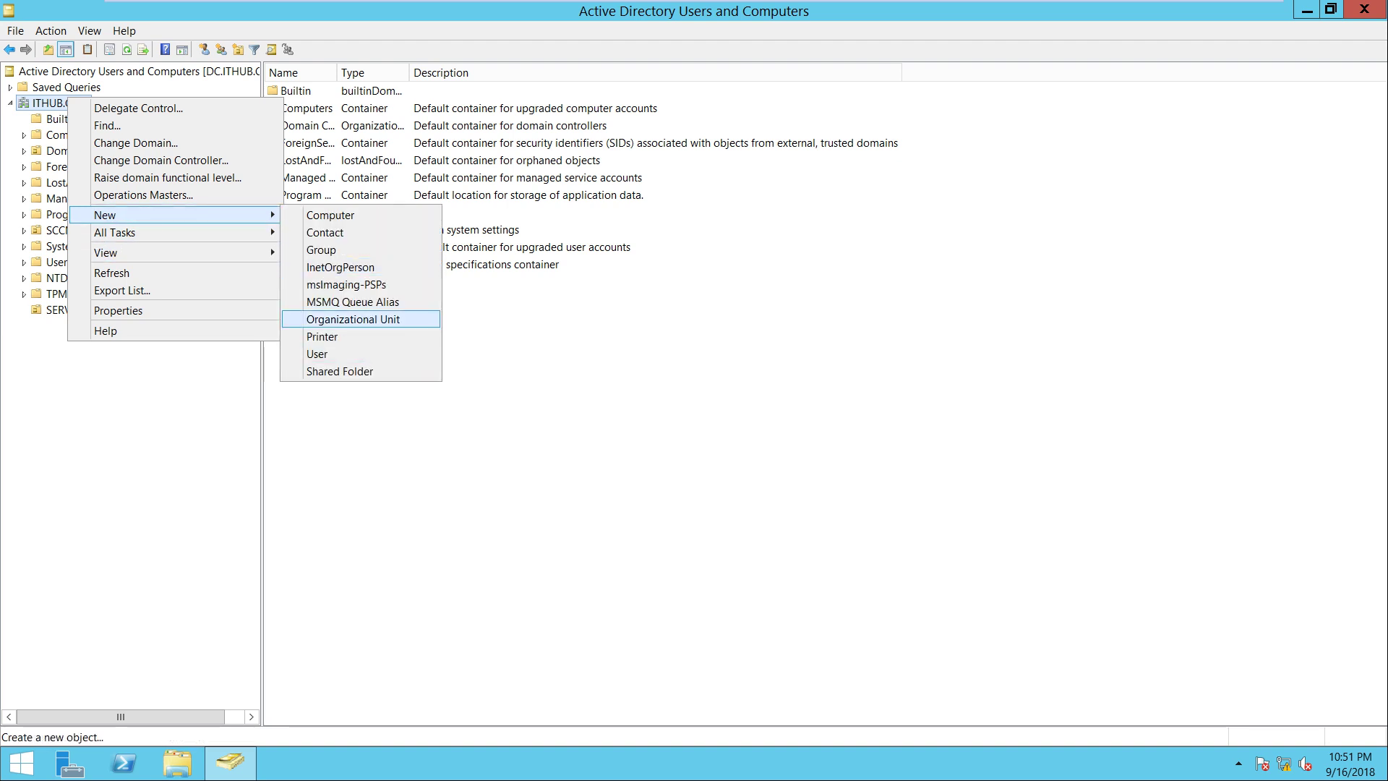
{"action": "left_click", "coordinate": [347, 318]}
{"action": "type", "text": "WINDOW"}
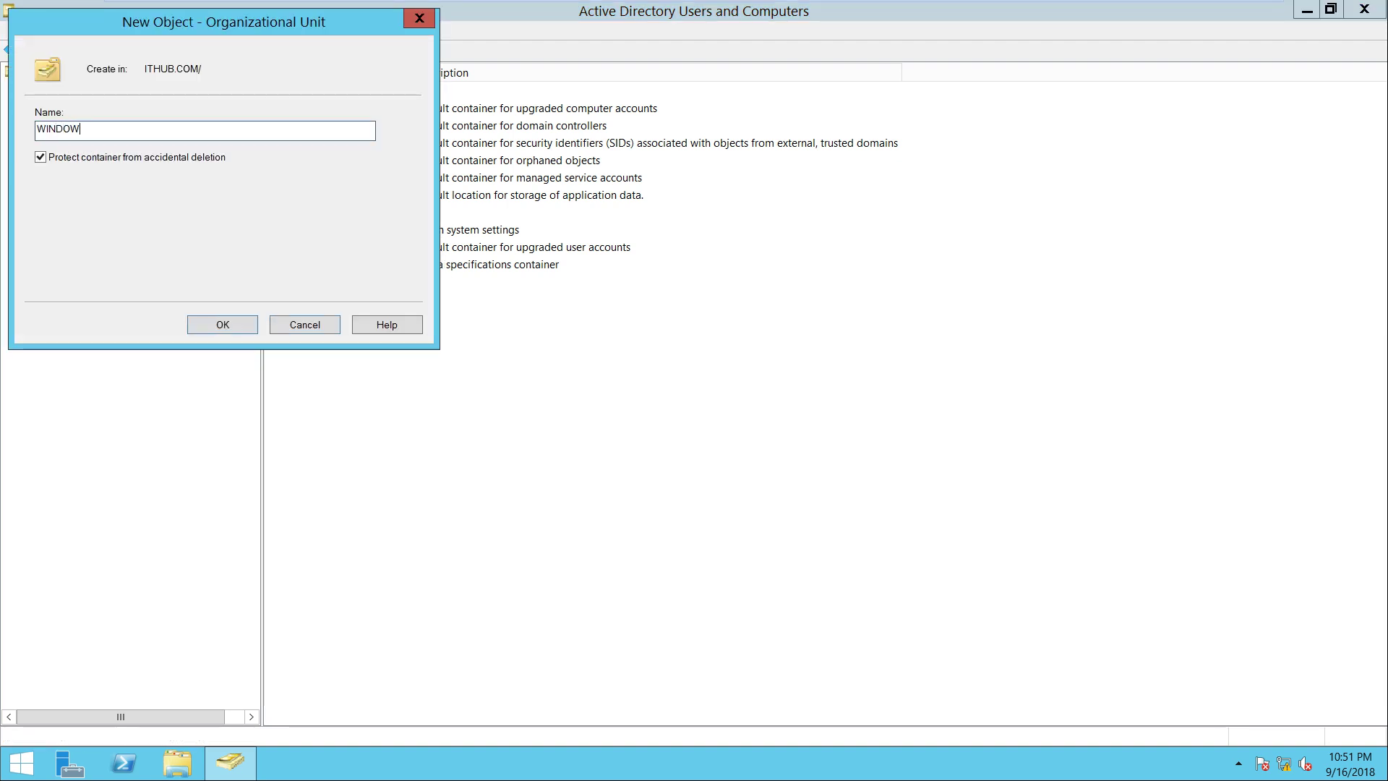
{"action": "type", "text": "S 10"}
{"action": "key", "text": "Return"}
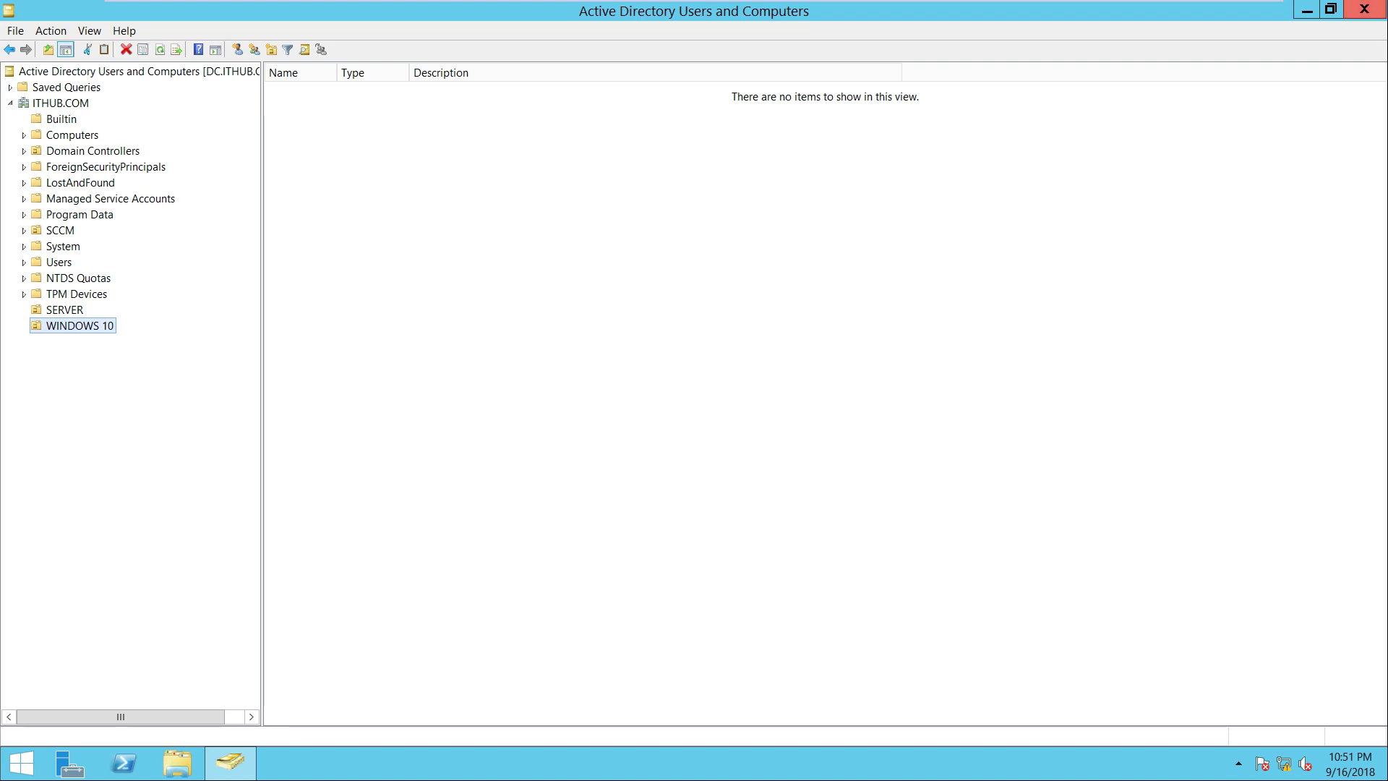
{"action": "left_click", "coordinate": [1364, 9]}
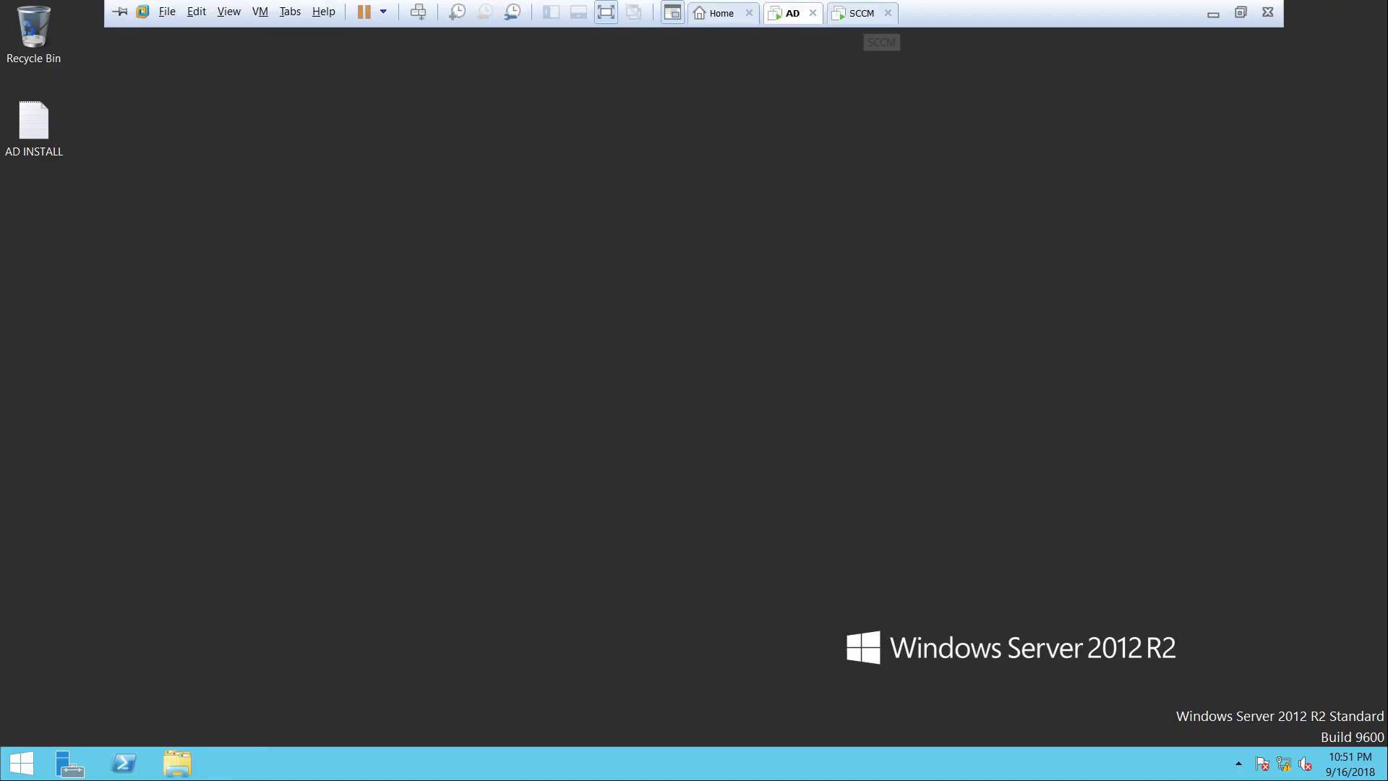
Search the ITHUB domain for OUs and add WINDOWS 10 and SERVER to its list
{"action": "left_click", "coordinate": [860, 13]}
{"action": "left_click", "coordinate": [295, 610]}
{"action": "left_click", "coordinate": [228, 580]}
{"action": "right_click", "coordinate": [265, 574]}
{"action": "left_click", "coordinate": [354, 646]}
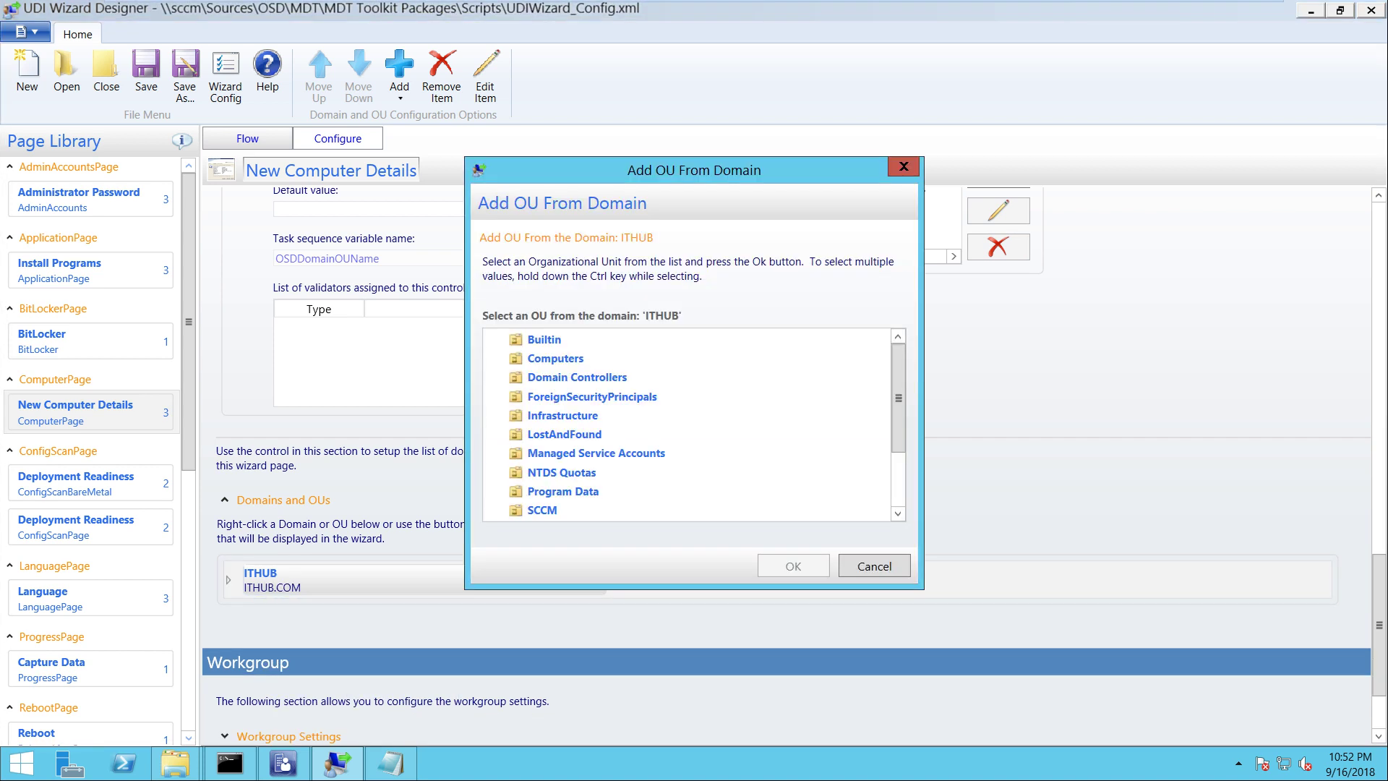
{"action": "left_click_drag", "start_coordinate": [898, 397], "coordinate": [898, 451]}
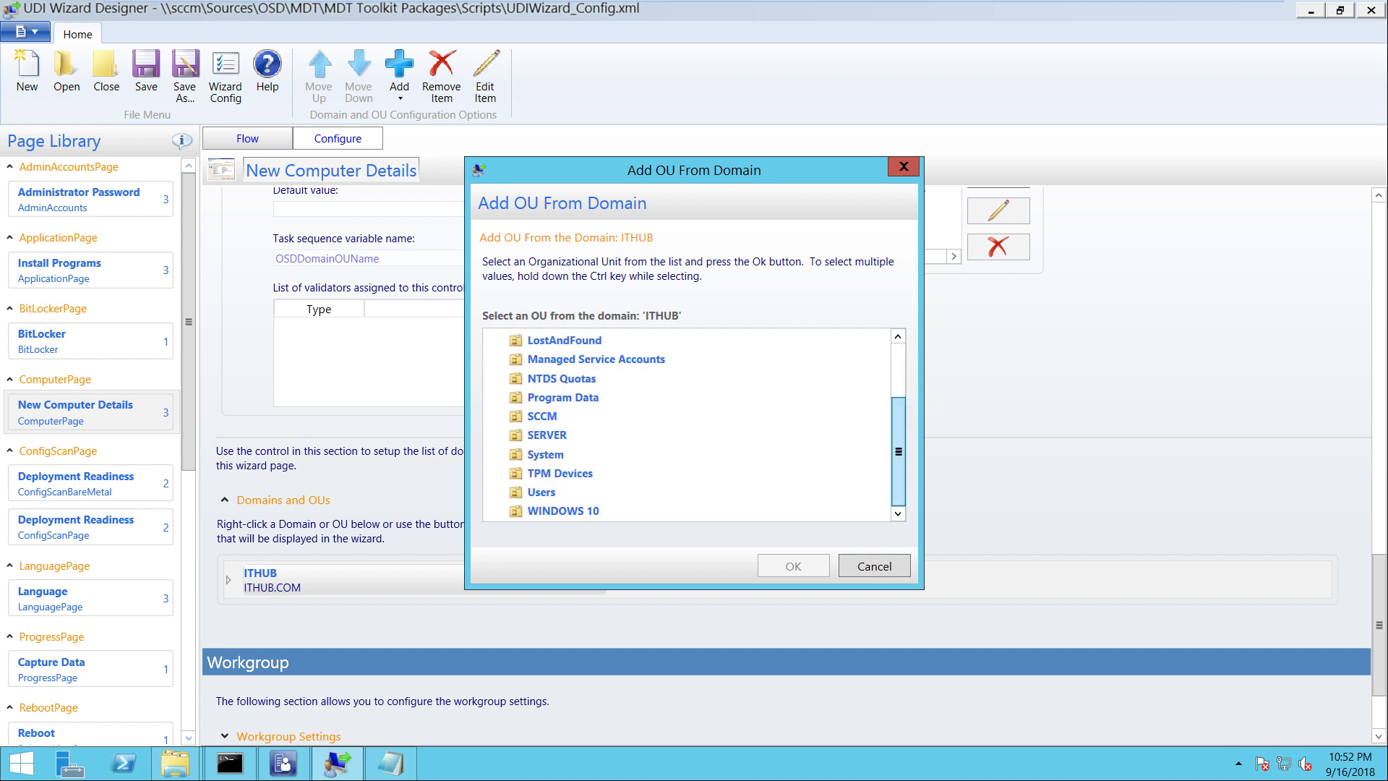
{"action": "left_click", "coordinate": [563, 510]}
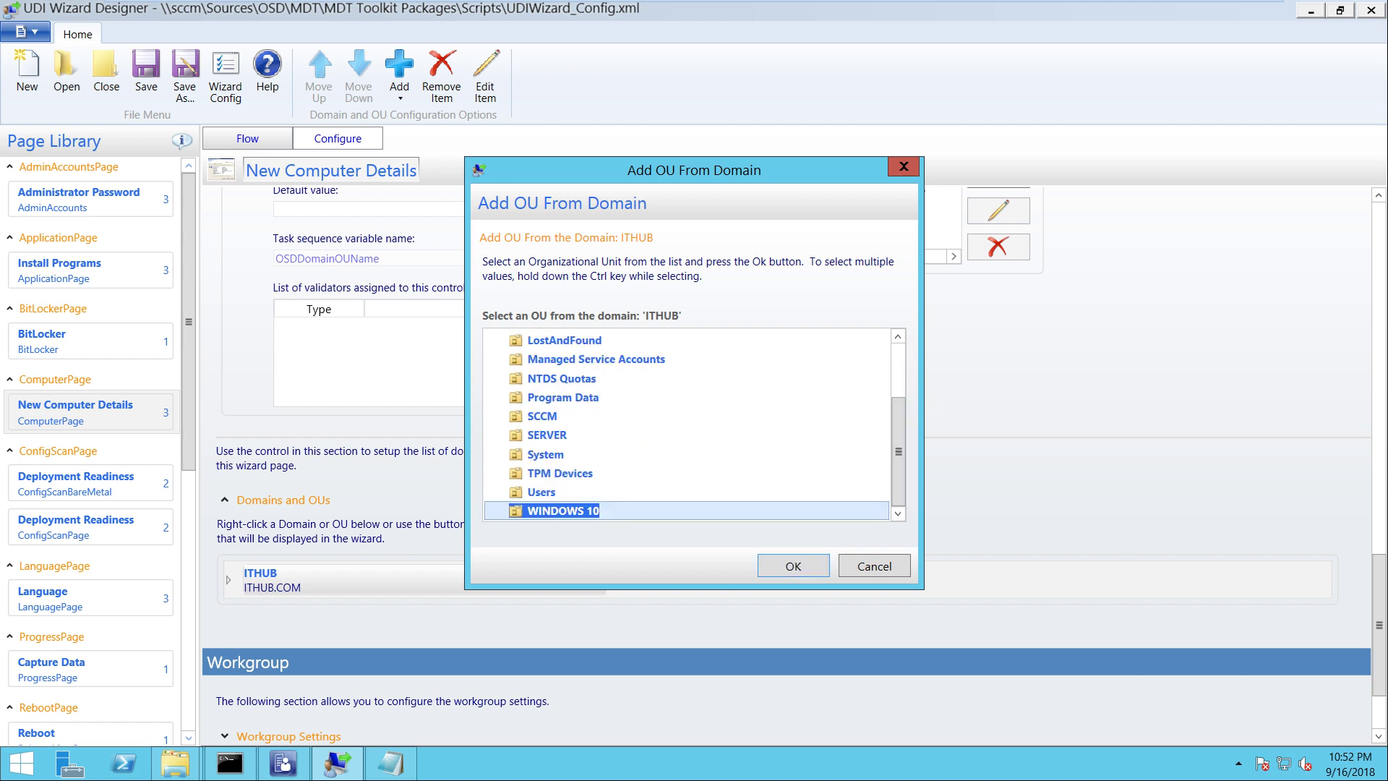
{"action": "left_click", "coordinate": [547, 434], "text": "ctrl"}
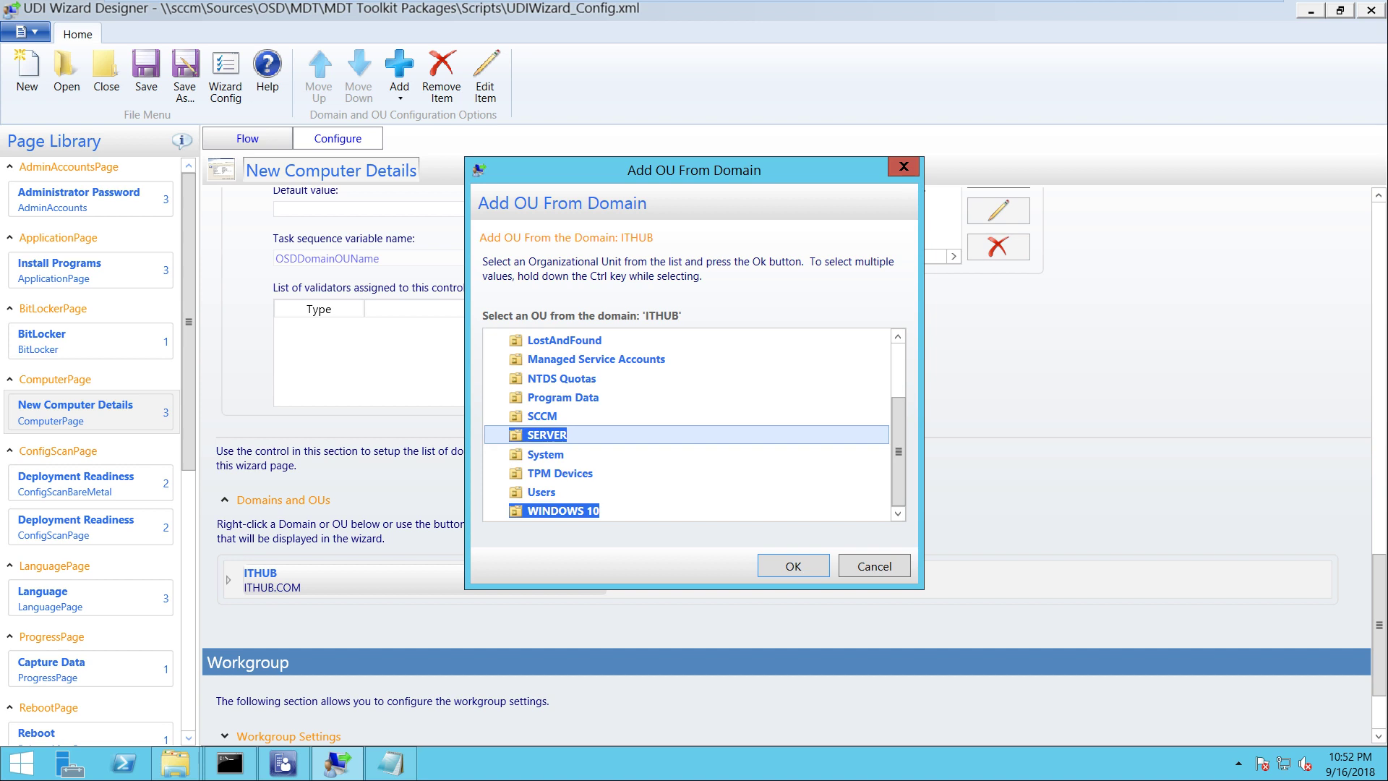
{"action": "key", "text": "Return"}
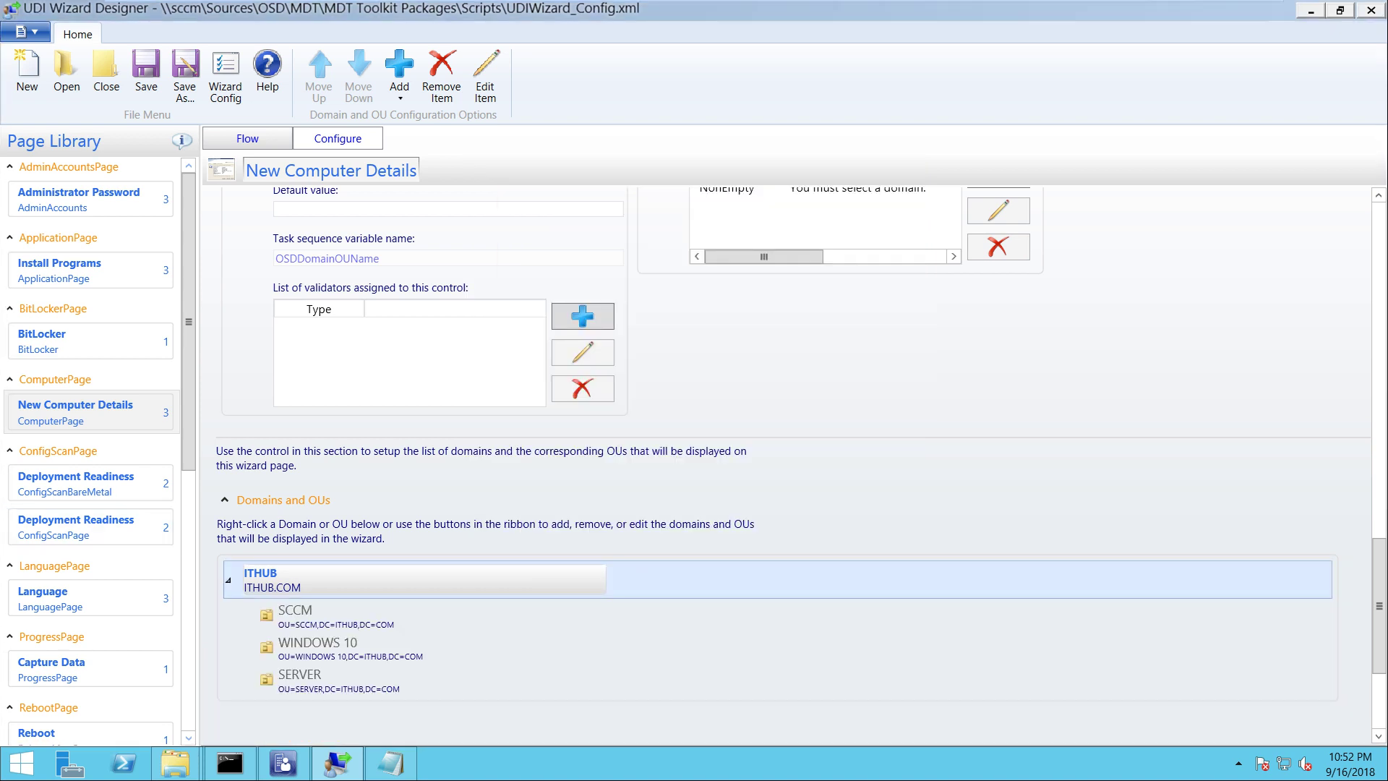
Move OUs up until the ITHUB list reads WINDOWS 10, SCCM, SERVER
{"action": "left_click_drag", "start_coordinate": [1378, 606], "coordinate": [1378, 307]}
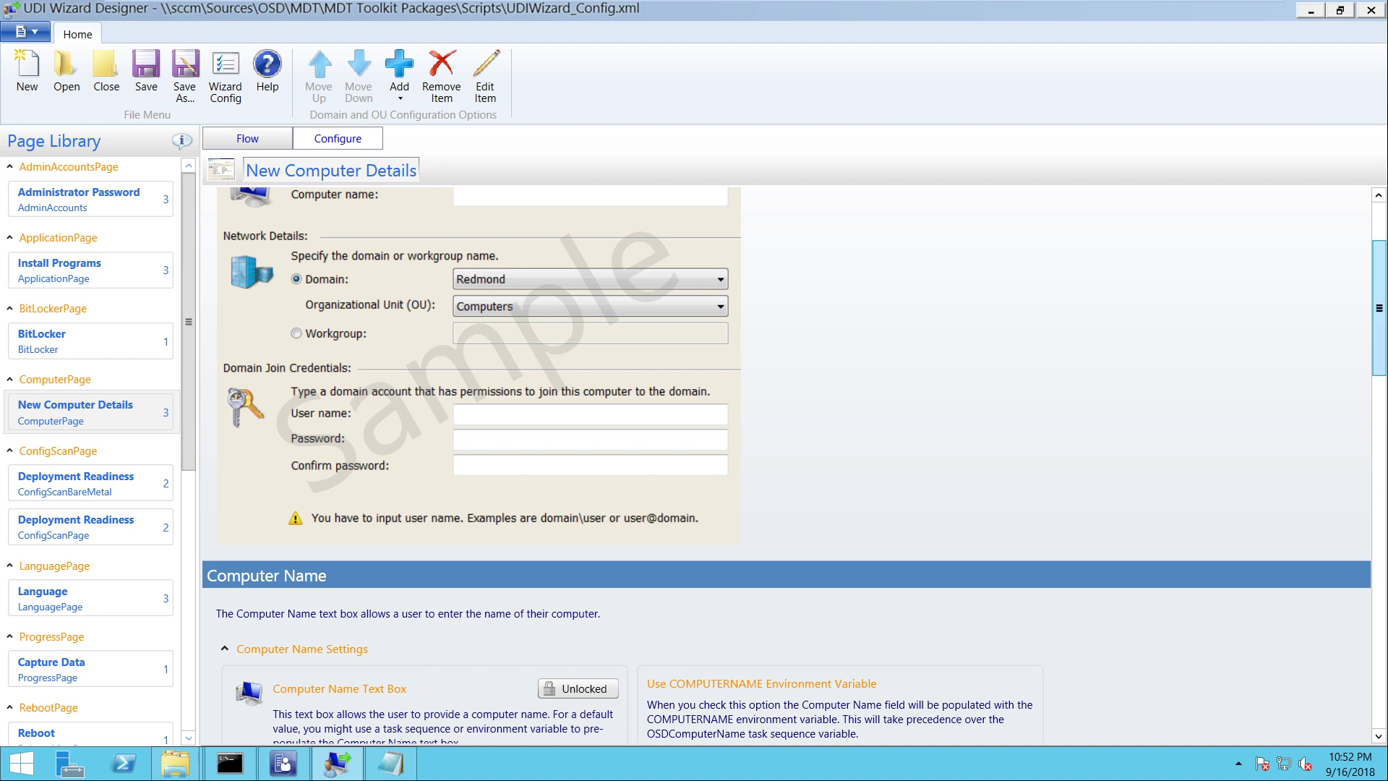
{"action": "left_click_drag", "start_coordinate": [1378, 307], "coordinate": [1378, 652]}
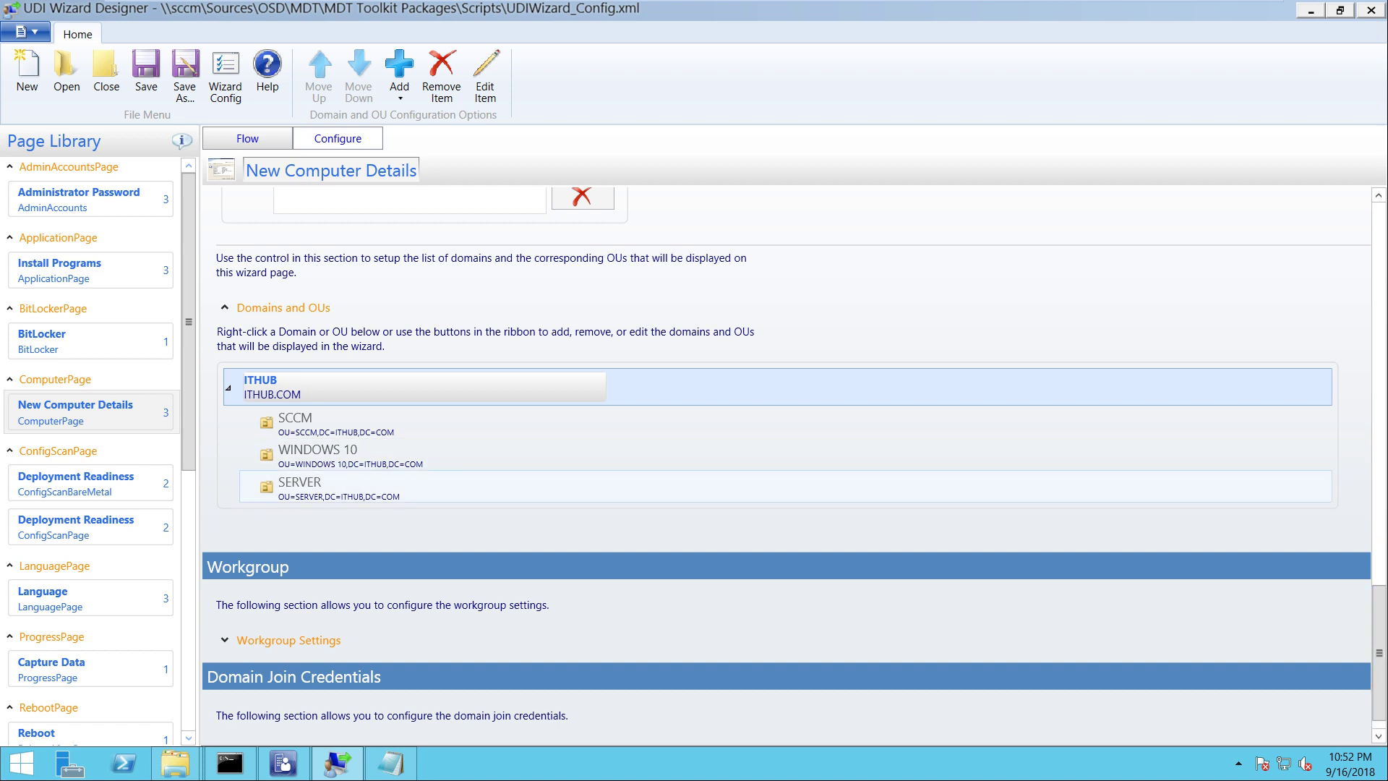
{"action": "left_click", "coordinate": [434, 485]}
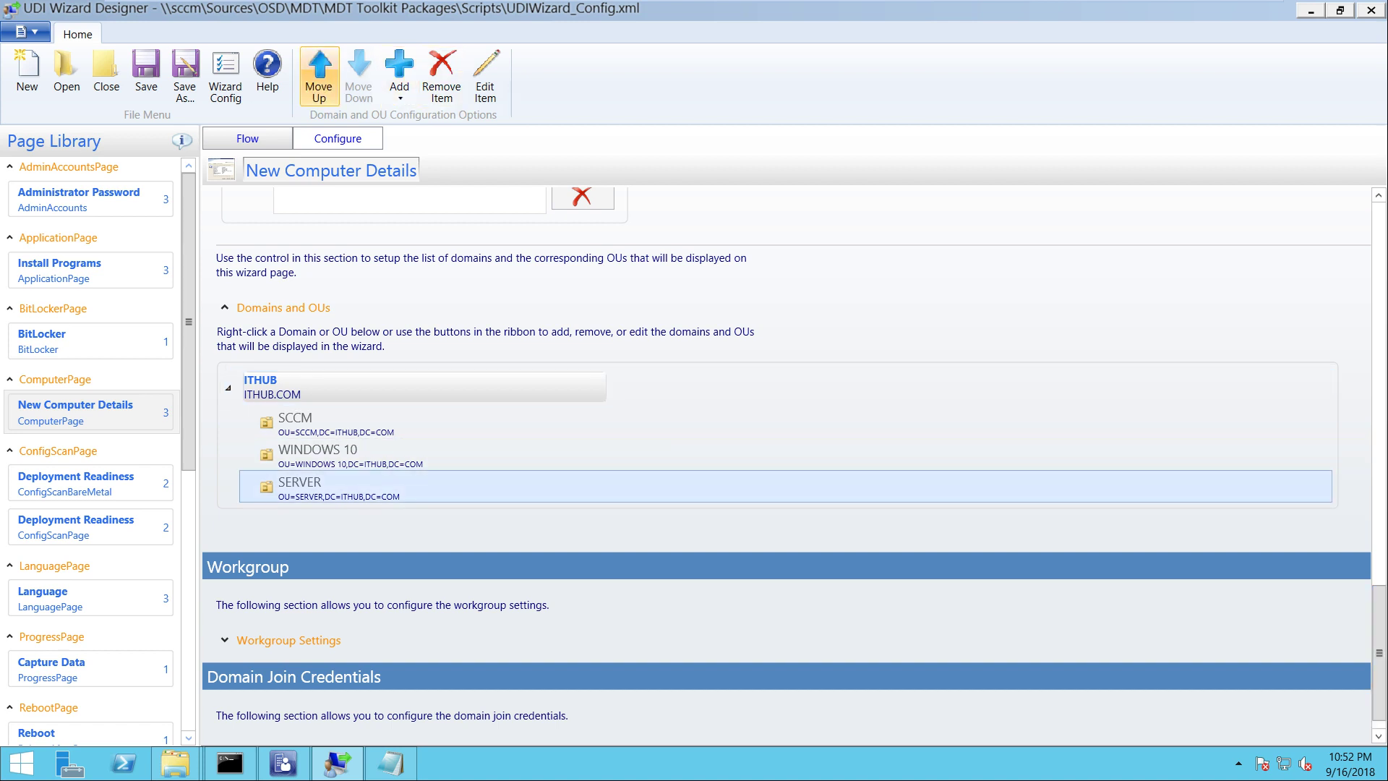
{"action": "left_click", "coordinate": [318, 76]}
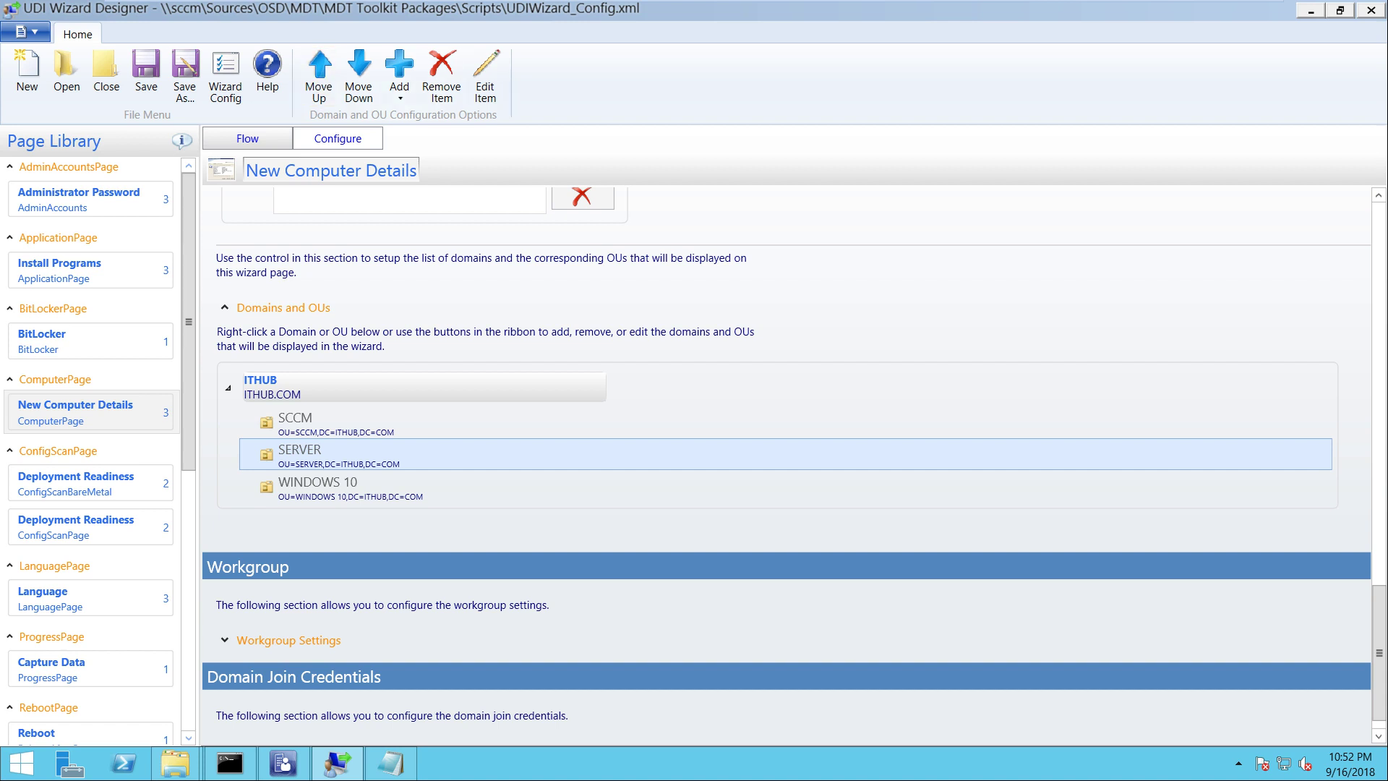
{"action": "left_click", "coordinate": [433, 486]}
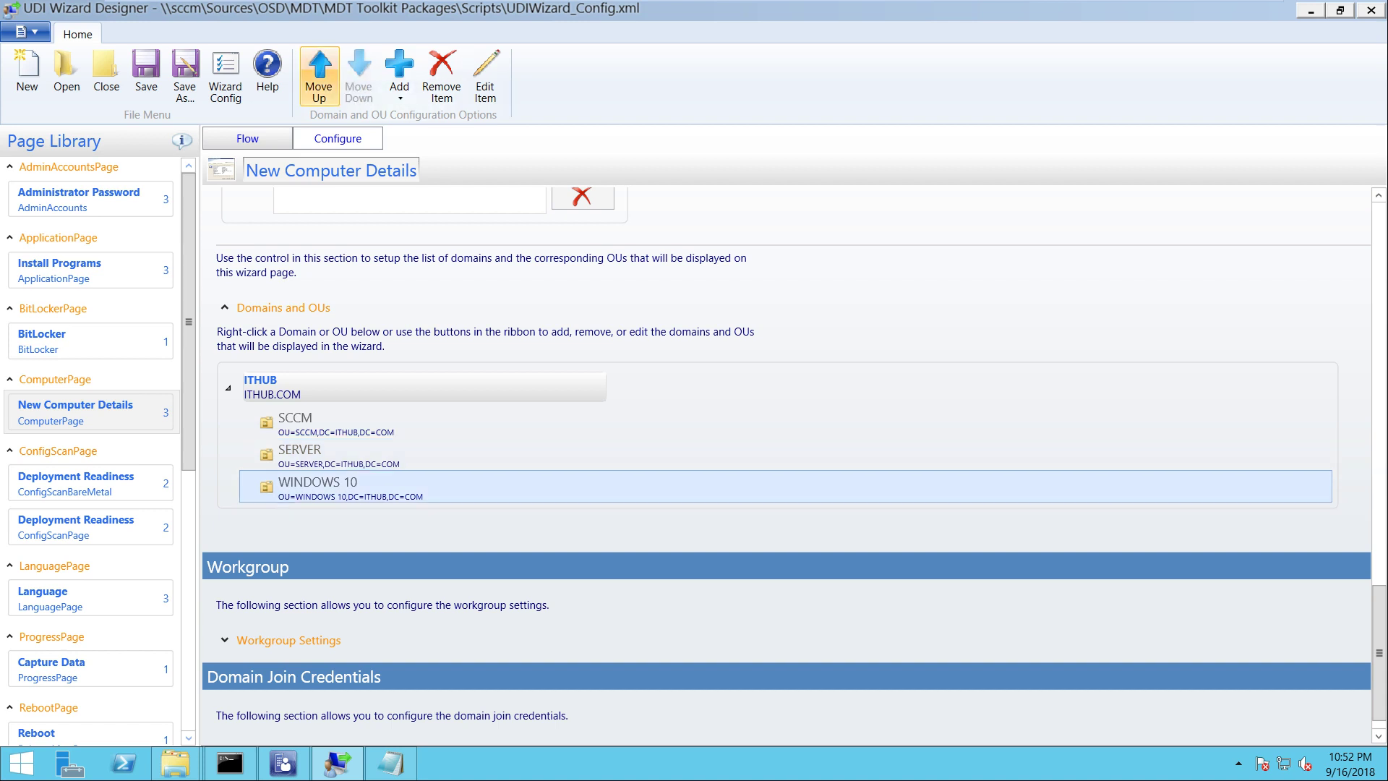
{"action": "left_click", "coordinate": [319, 76]}
{"action": "left_click", "coordinate": [319, 76]}
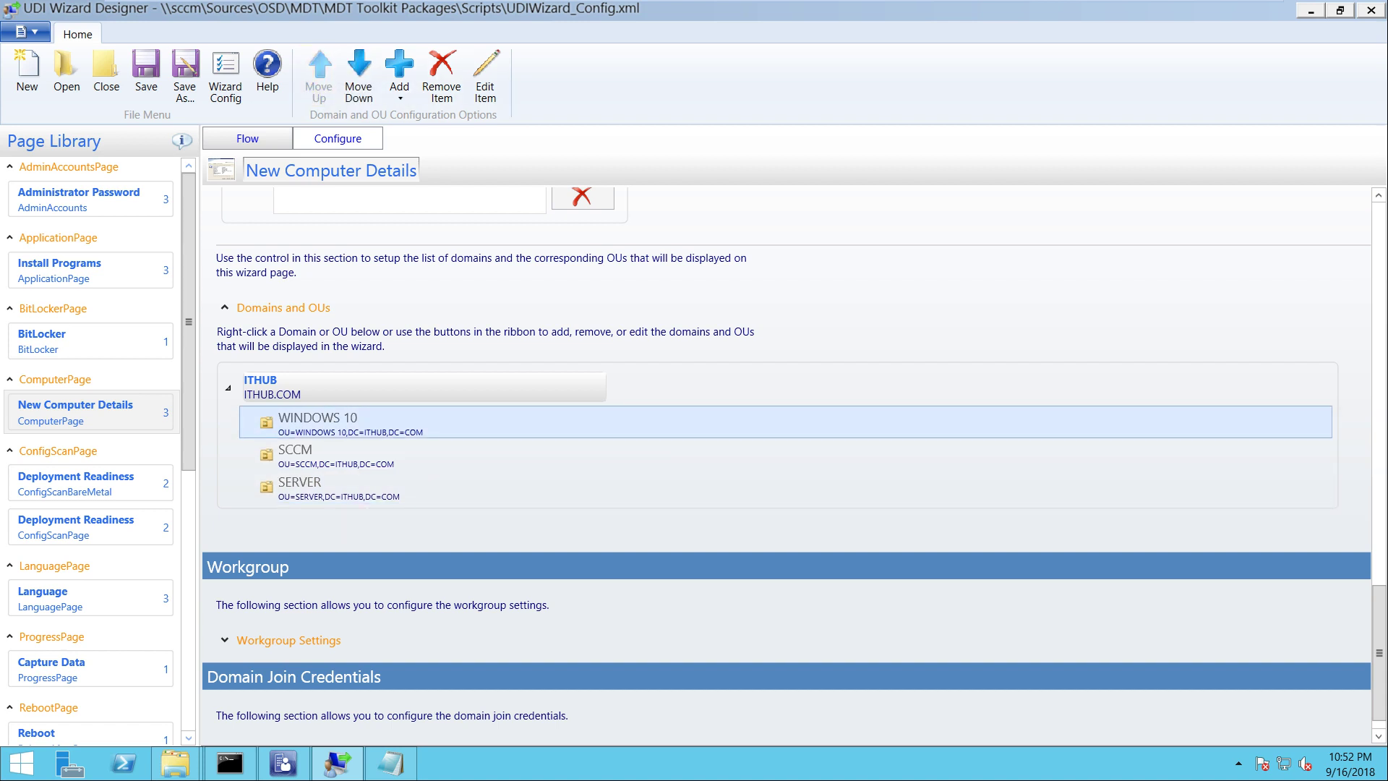
{"action": "scroll", "coordinate": [795, 455], "scroll_direction": "down", "scroll_amount": 1}
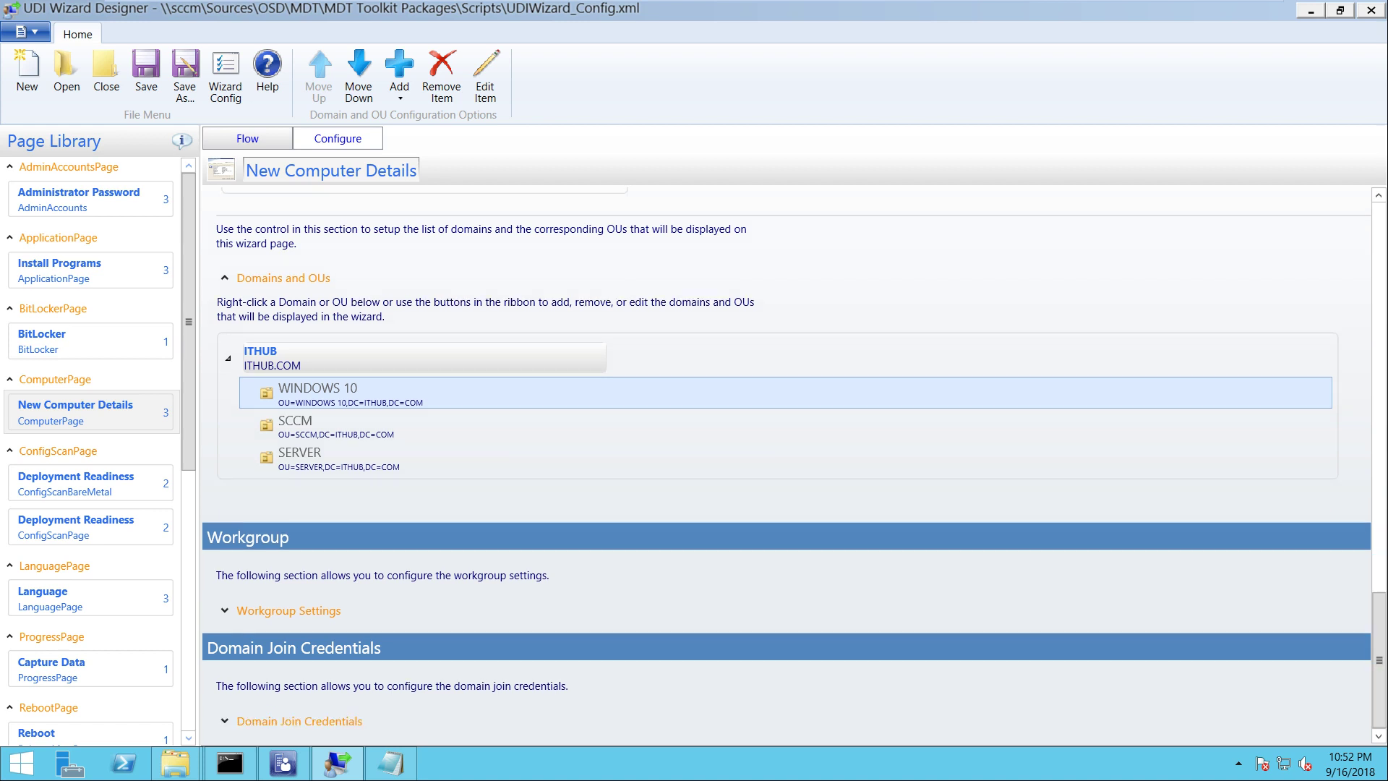
{"action": "left_click", "coordinate": [288, 610]}
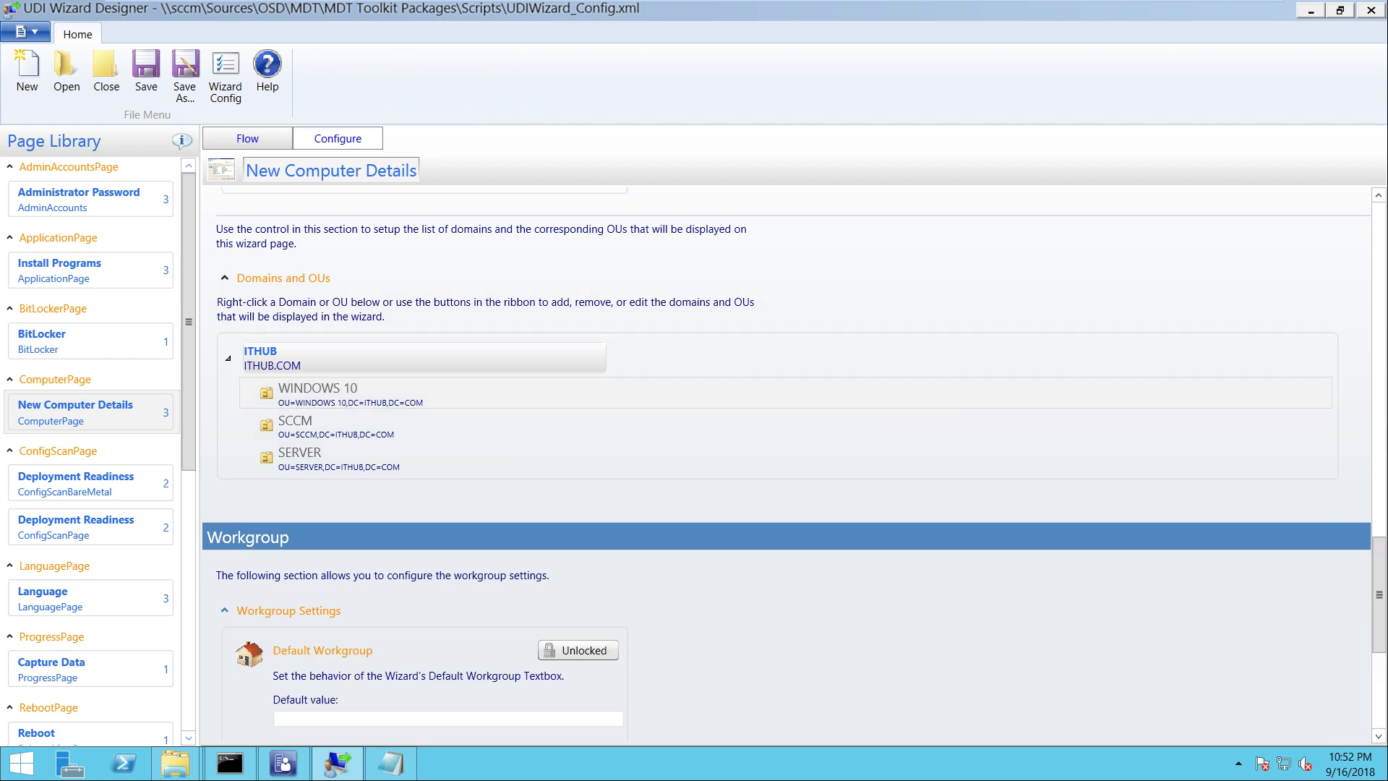
{"action": "left_click", "coordinate": [288, 610]}
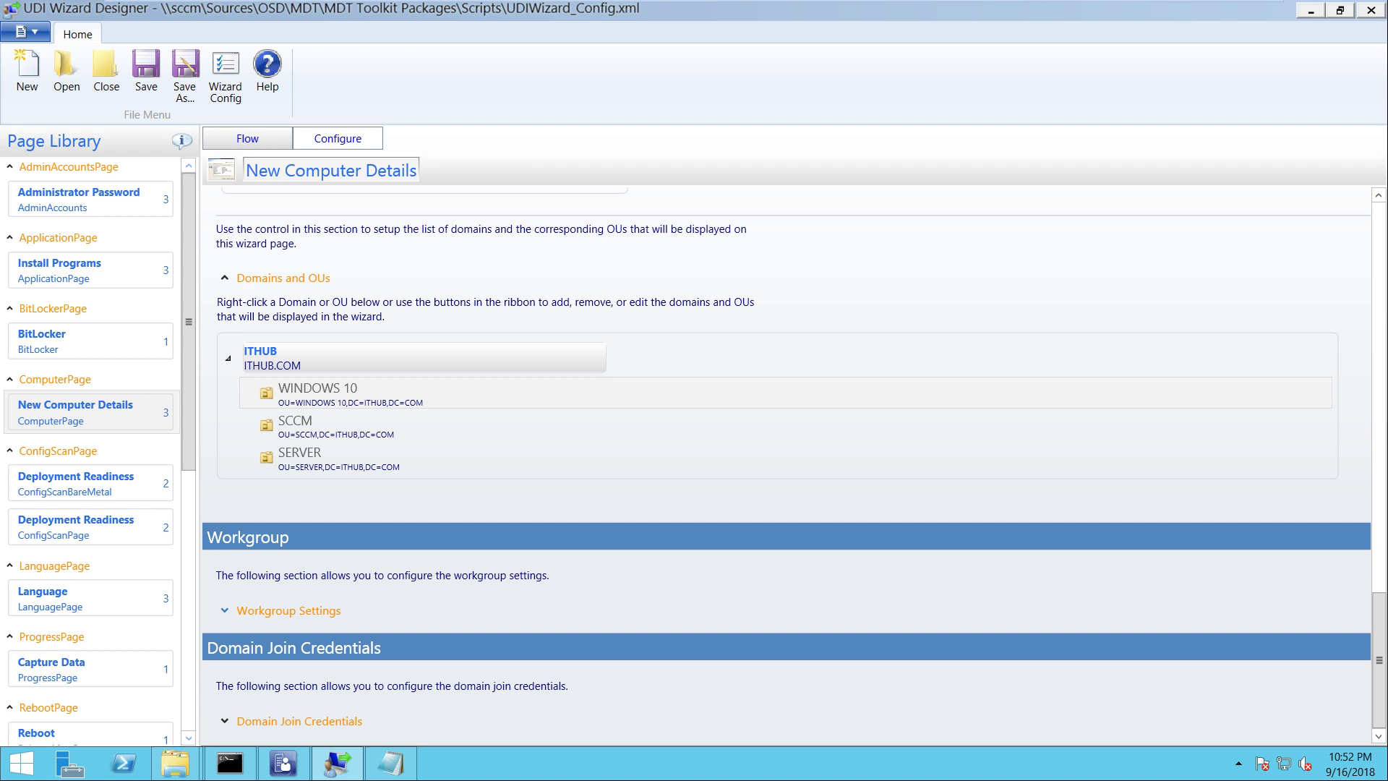
{"action": "mouse_move", "coordinate": [1379, 660]}
{"action": "left_mouse_down"}
{"action": "mouse_move", "coordinate": [1379, 607]}
{"action": "mouse_move", "coordinate": [1378, 660]}
{"action": "left_mouse_up"}
Enter ITHUB.COM as the default join user name and turn off the Active Directory credential check
{"action": "left_click", "coordinate": [299, 720]}
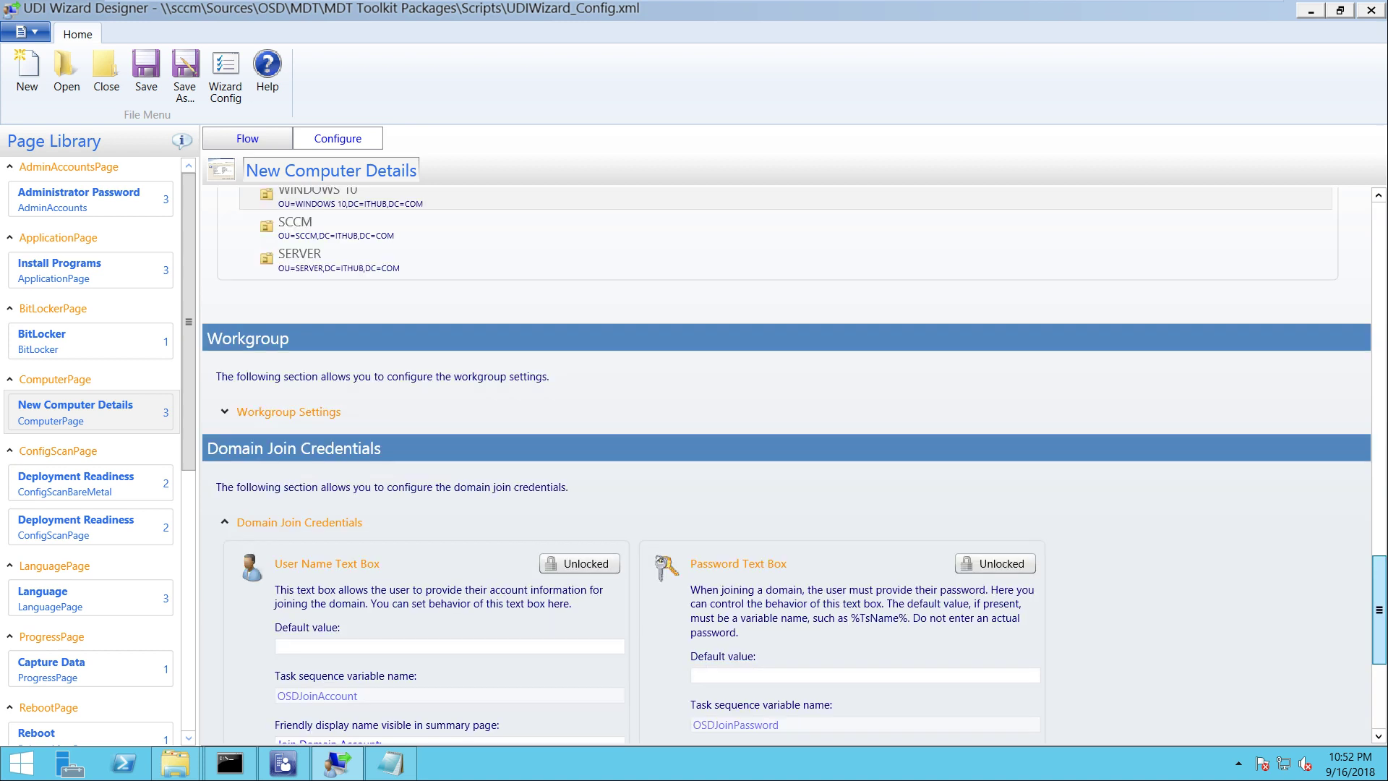
{"action": "left_click_drag", "start_coordinate": [1379, 609], "coordinate": [1379, 651]}
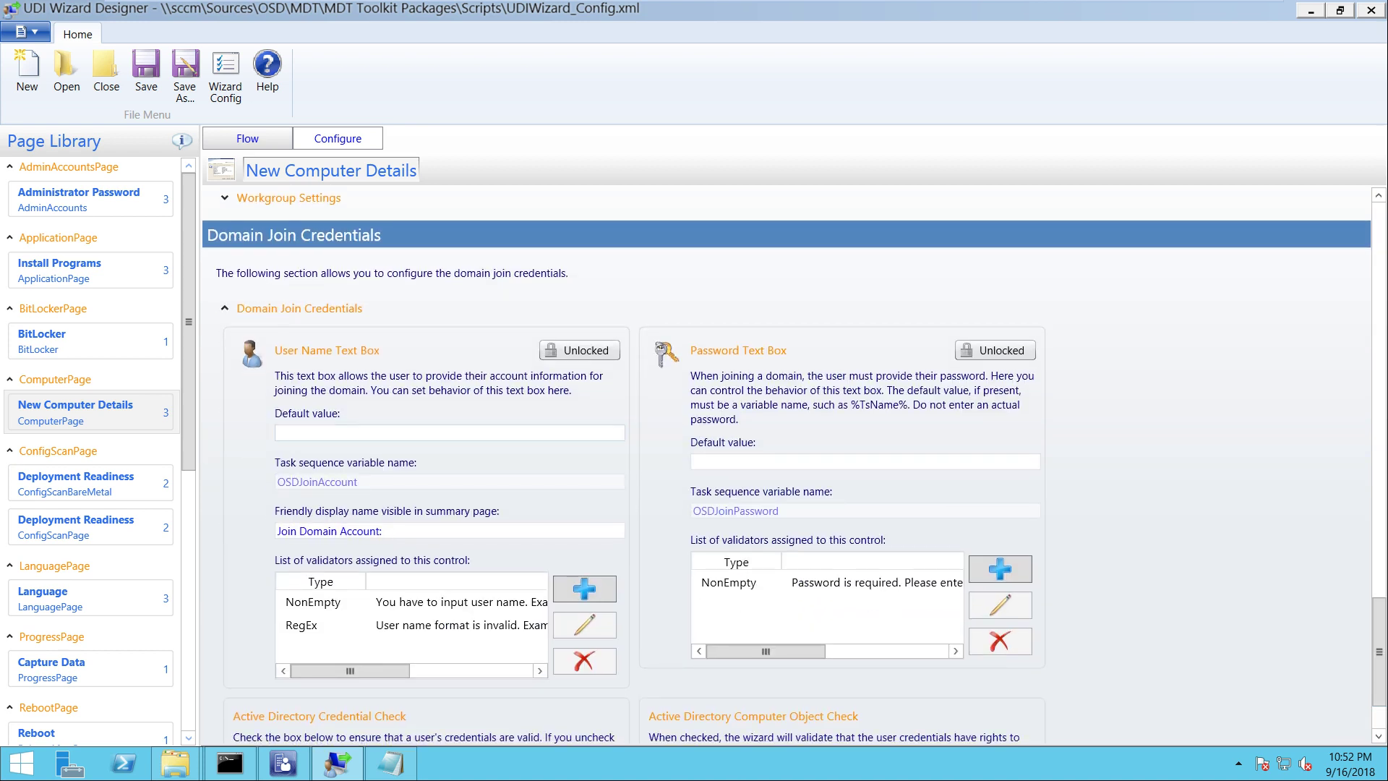
{"action": "type", "text": "ITHUB.COM"}
{"action": "left_click", "coordinate": [692, 461]}
{"action": "scroll", "coordinate": [1379, 650], "scroll_direction": "down", "scroll_amount": 3}
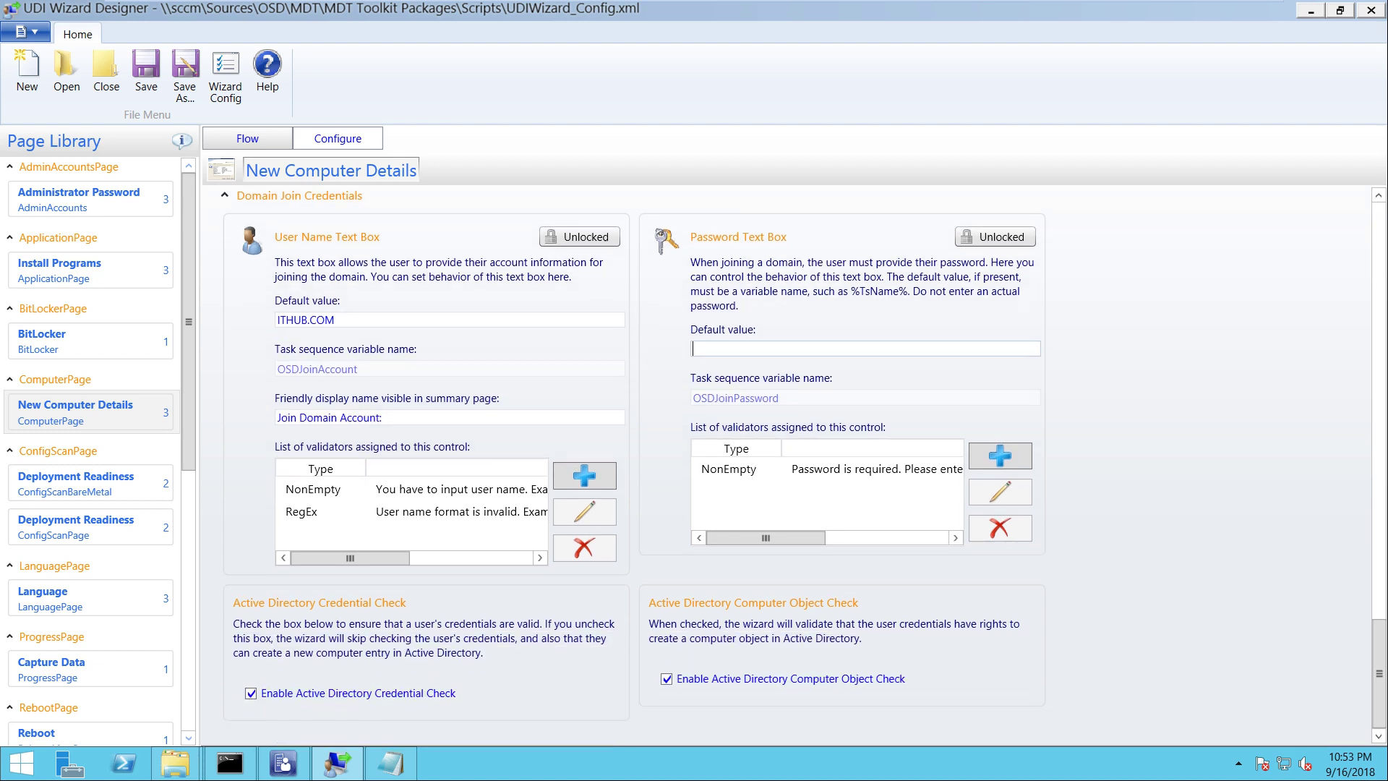
{"action": "left_click", "coordinate": [250, 692]}
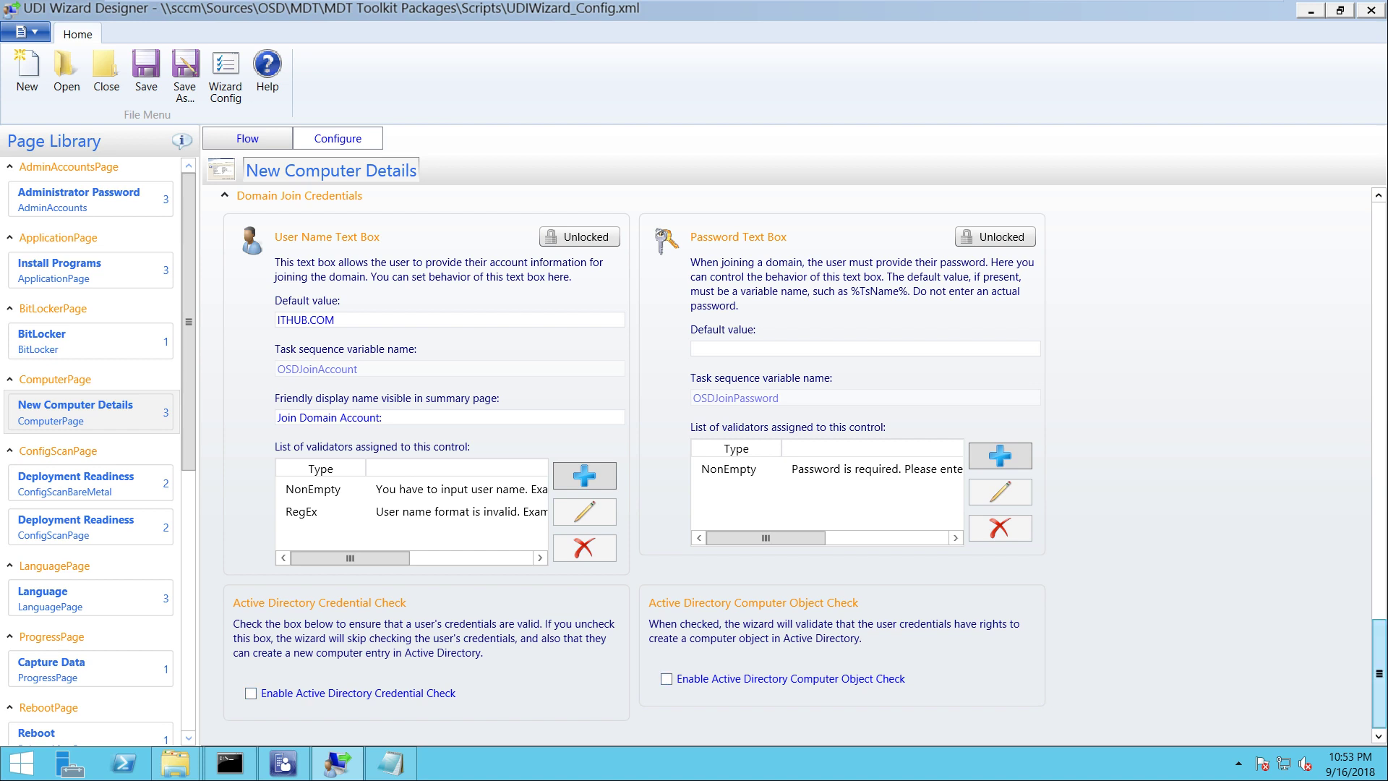
{"action": "scroll", "coordinate": [795, 467], "scroll_direction": "up", "scroll_amount": 6}
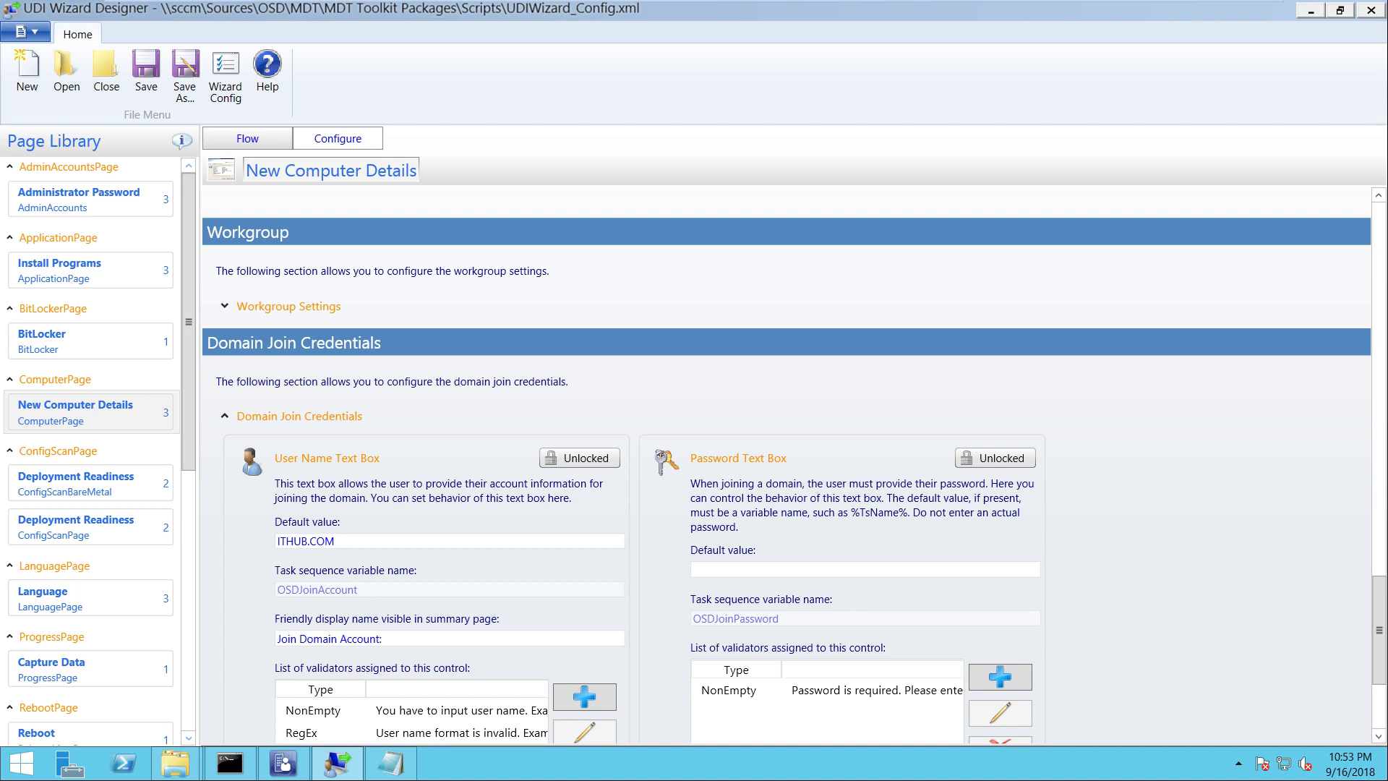
Replace the default user name with the ITHUB.COM SCCM admin account and lock the password text box
{"action": "key", "text": "ctrl+a"}
{"action": "type", "text": "\\"}
{"action": "key", "text": "BackSpace"}
{"action": "type", "text": "ITHUB.COM\\SCCMADMI"}
{"action": "key", "text": "BackSpace"}
{"action": "key", "text": "BackSpace"}
{"action": "key", "text": "BackSpace"}
{"action": "type", "text": "DMIN"}
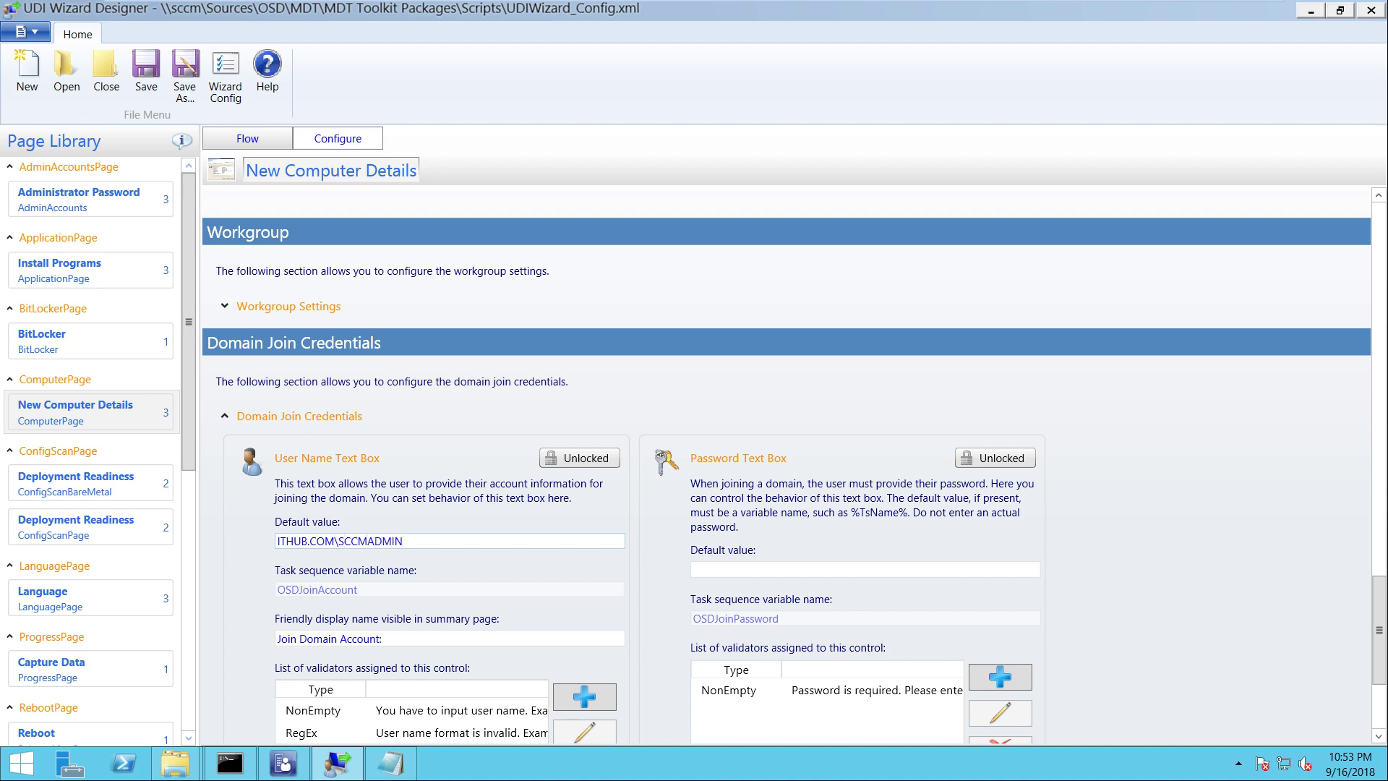
{"action": "left_click", "coordinate": [996, 458]}
{"action": "left_click_drag", "start_coordinate": [1379, 630], "coordinate": [1379, 302]}
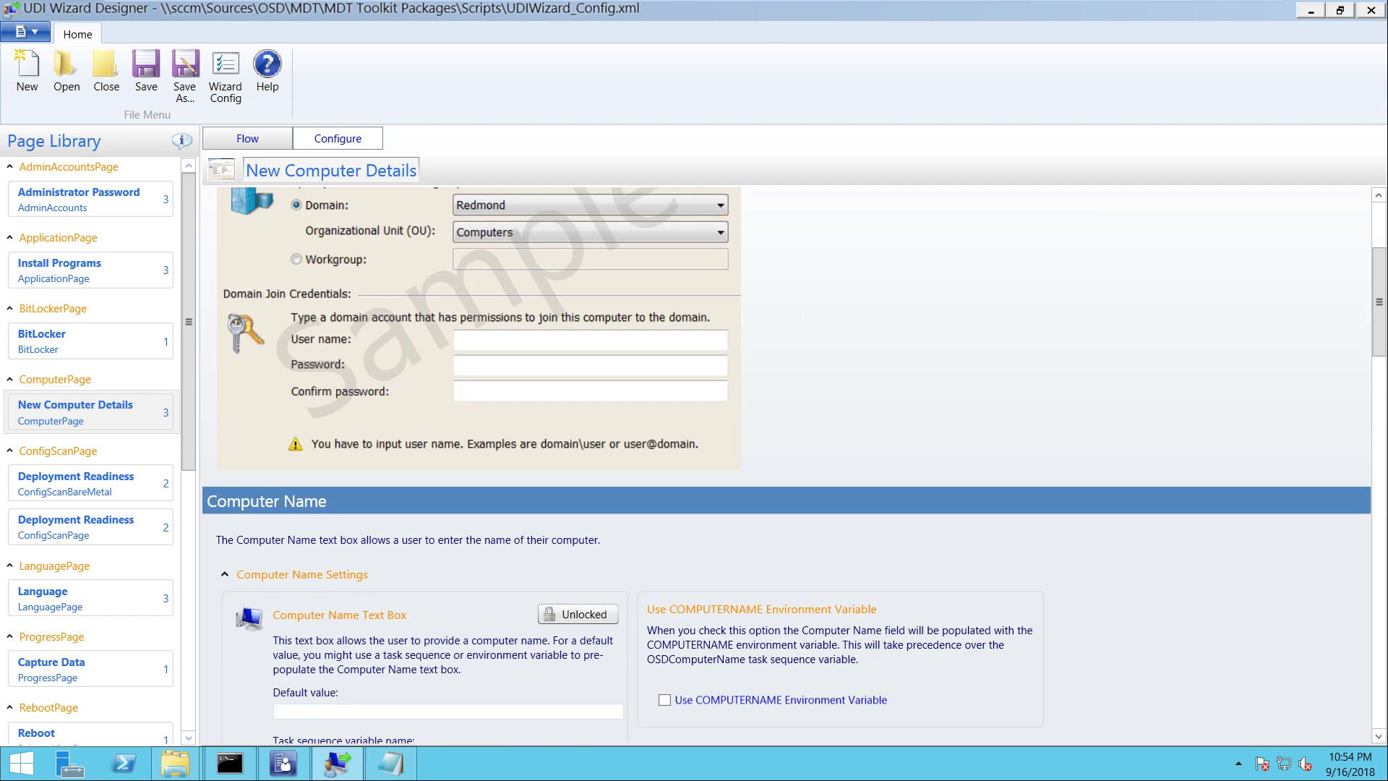
Remove the Administrator Password, User Device Affinity and Language pages from the NEWCOMPUTER flow
{"action": "left_click", "coordinate": [247, 138]}
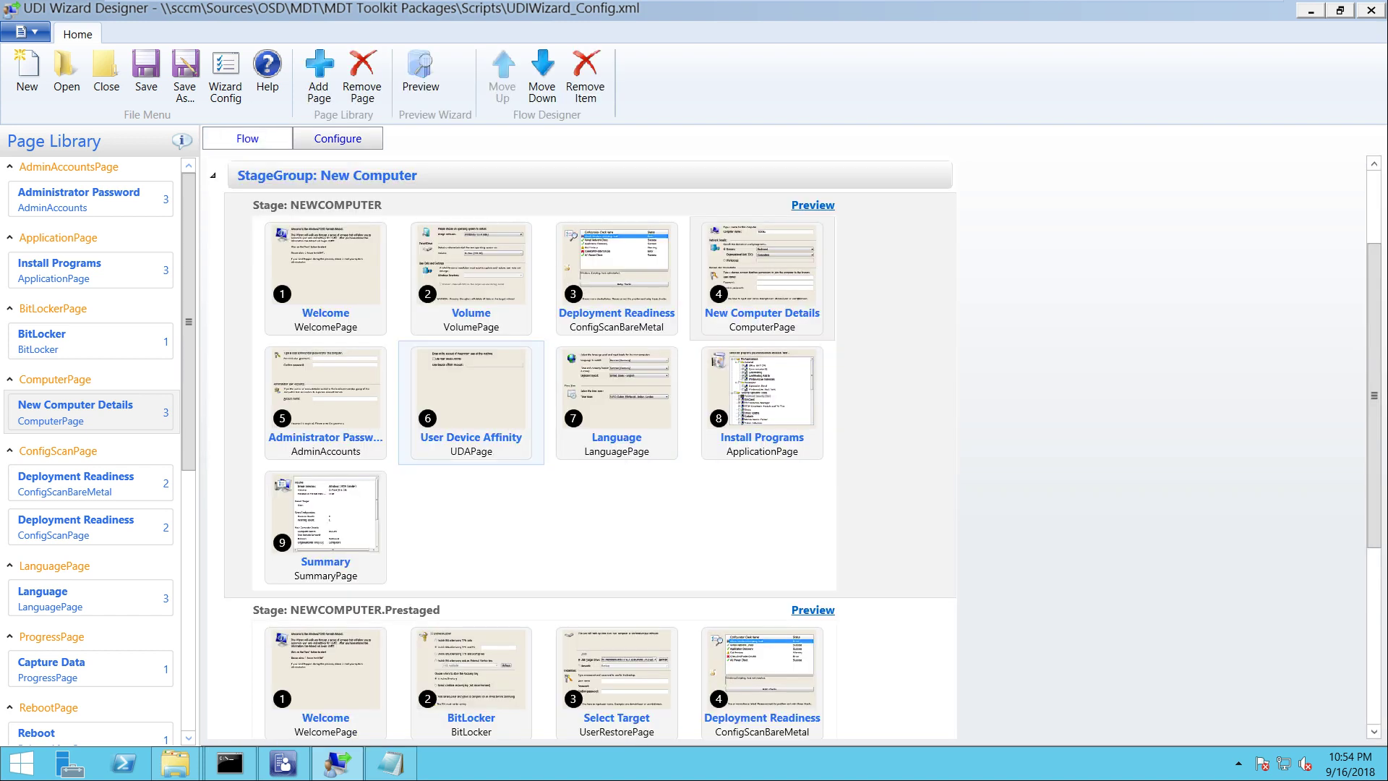
{"action": "left_click", "coordinate": [325, 390]}
{"action": "right_click", "coordinate": [316, 391]}
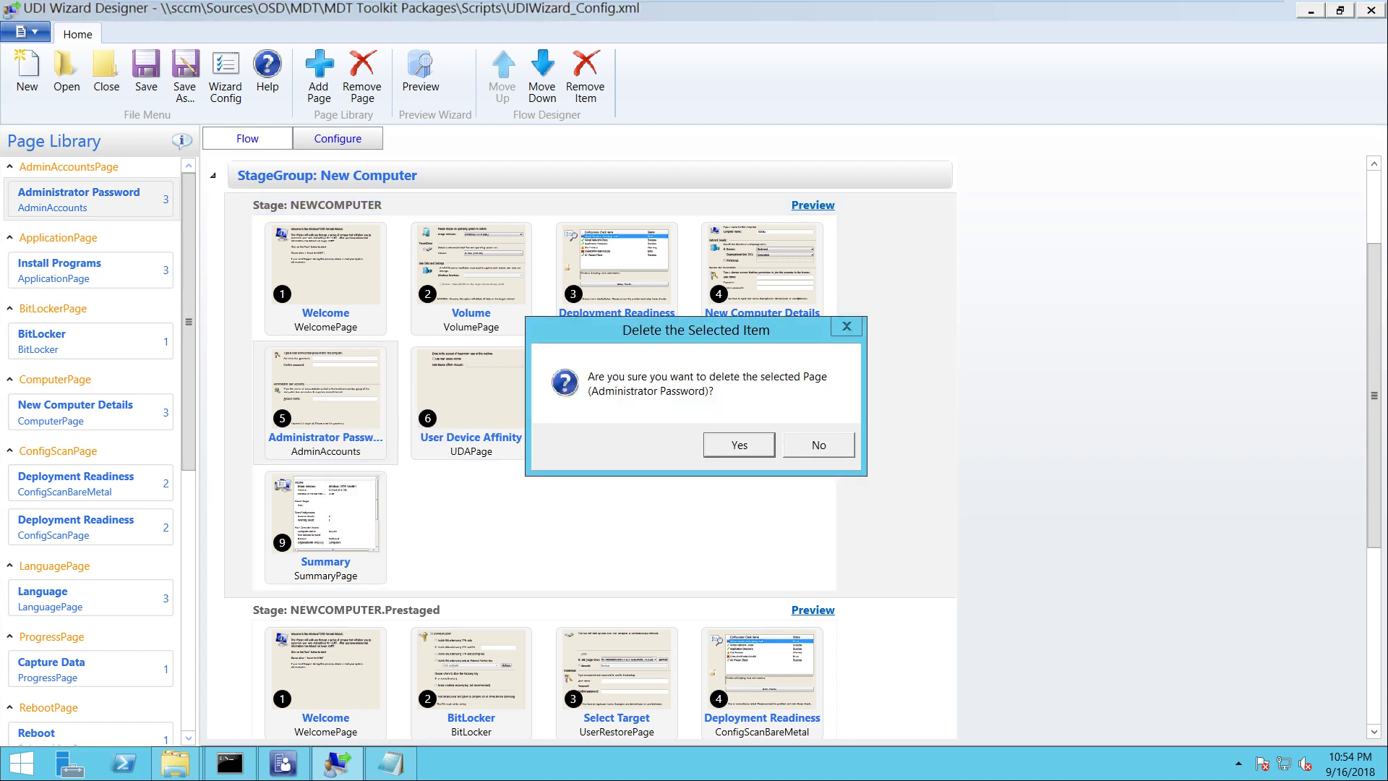
{"action": "key", "text": "Return"}
{"action": "right_click", "coordinate": [334, 391]}
{"action": "key", "text": "Down"}
{"action": "key", "text": "Return"}
{"action": "key", "text": "Return"}
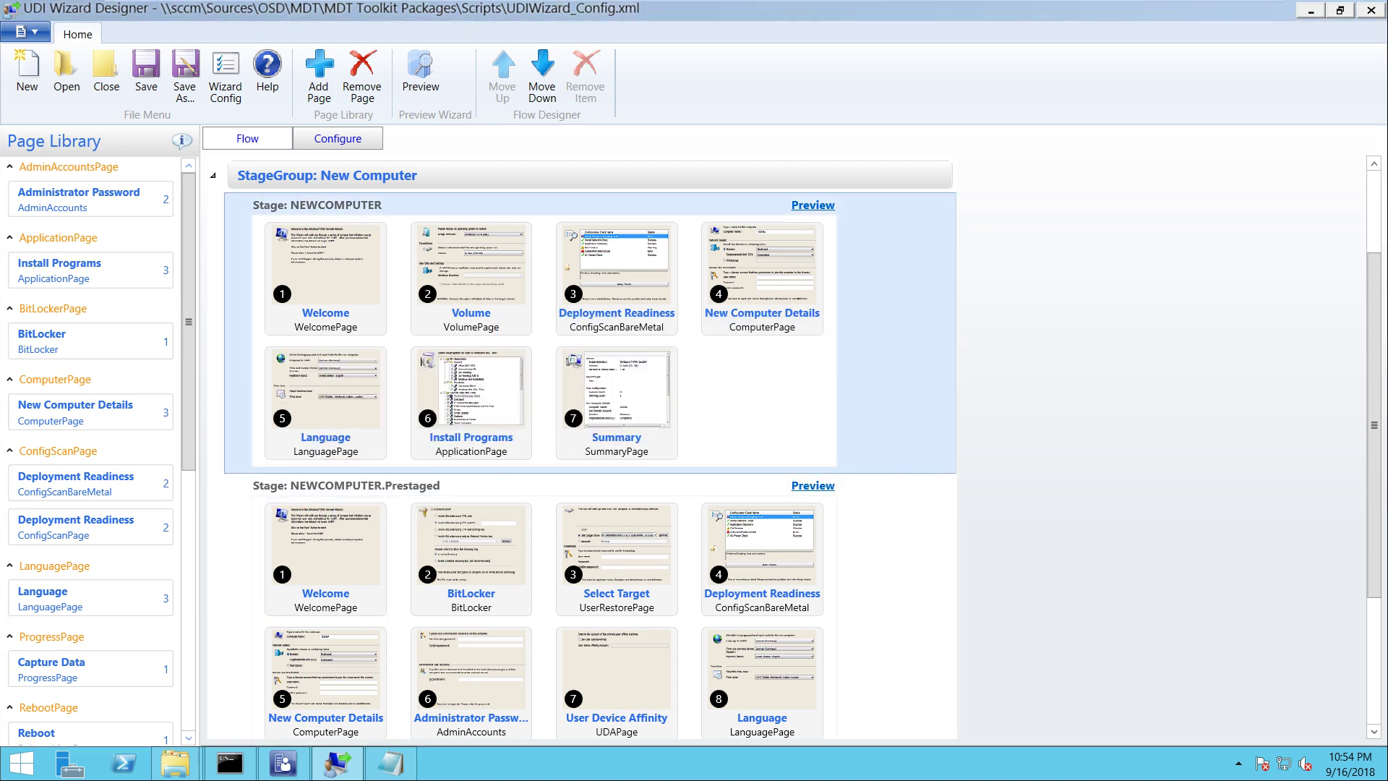
{"action": "right_click", "coordinate": [358, 404]}
{"action": "key", "text": "Down"}
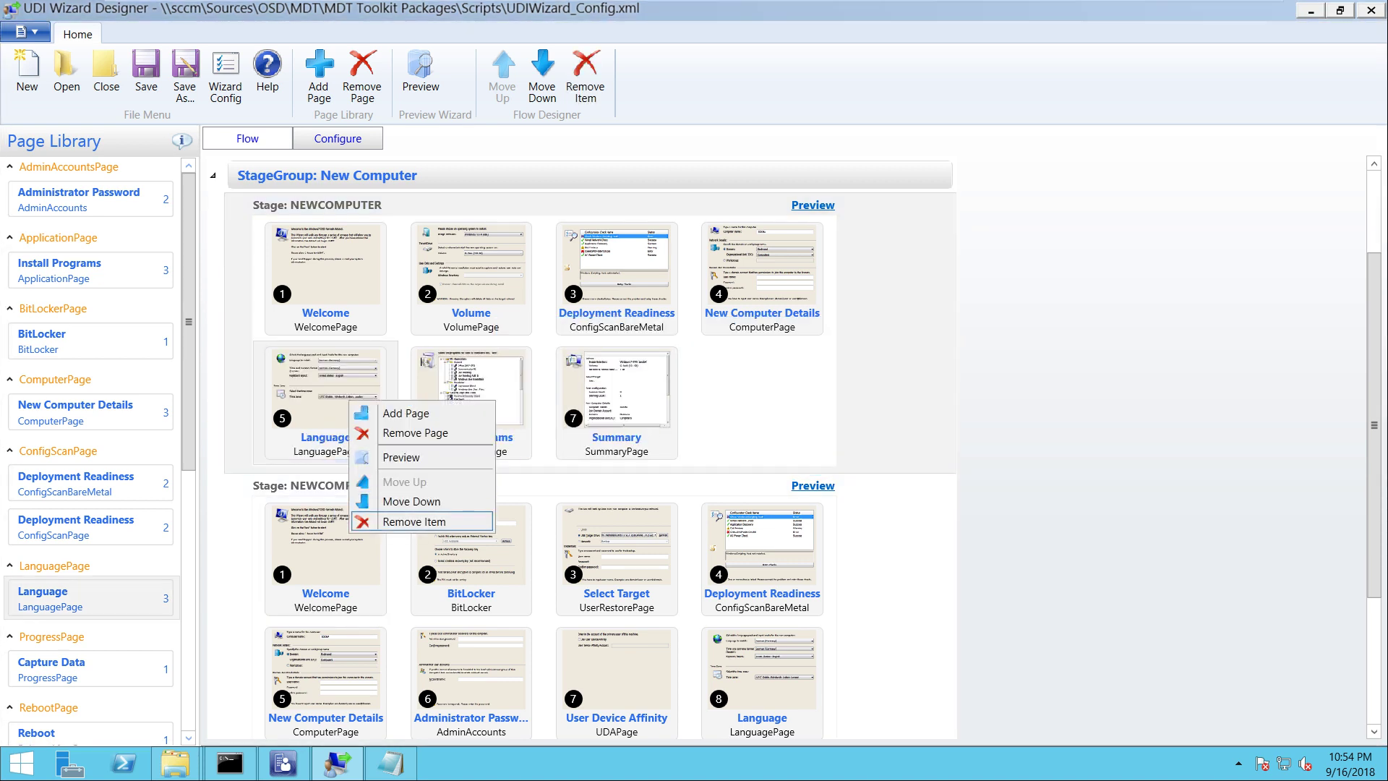
{"action": "key", "text": "Return"}
{"action": "key", "text": "Return"}
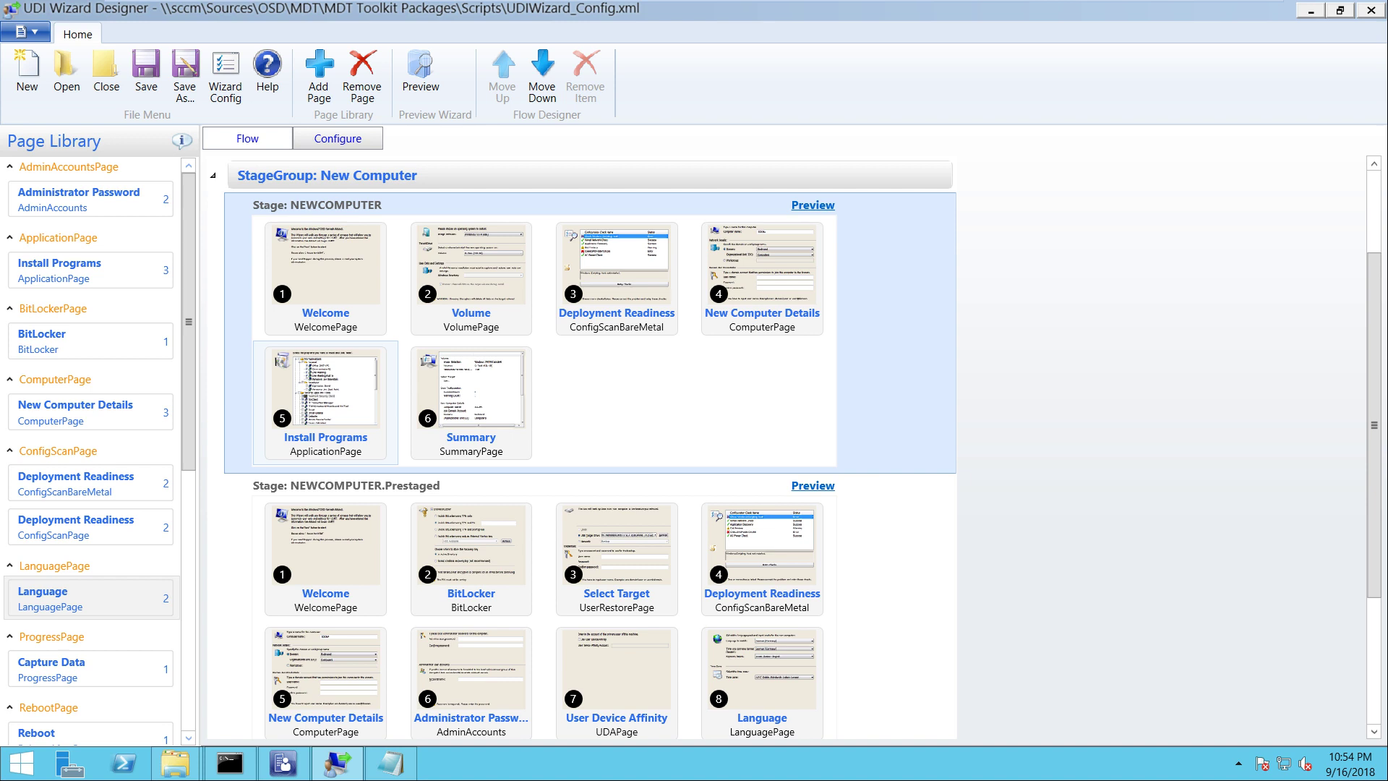
Open the Install Programs page configuration and expand its Page Screen Shot
{"action": "left_click", "coordinate": [325, 397]}
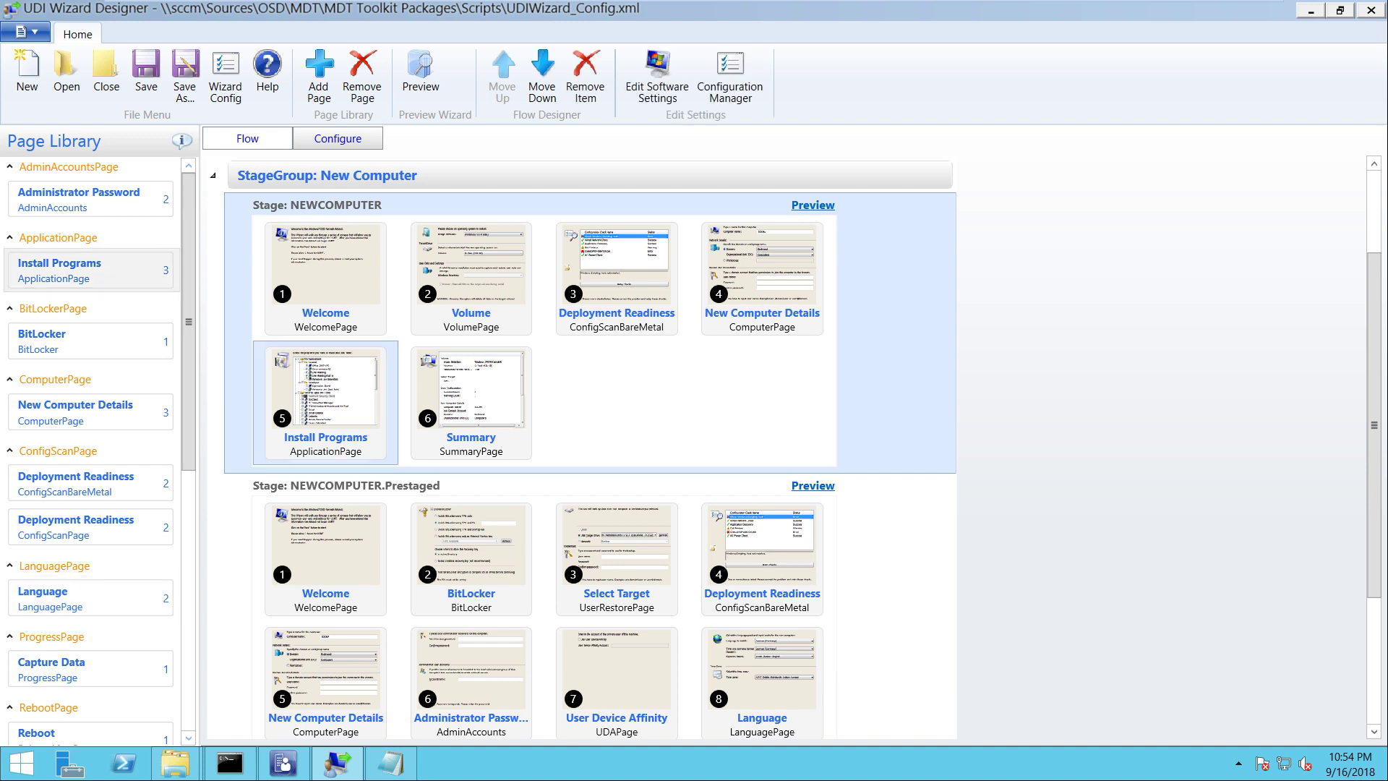
{"action": "left_click", "coordinate": [338, 138]}
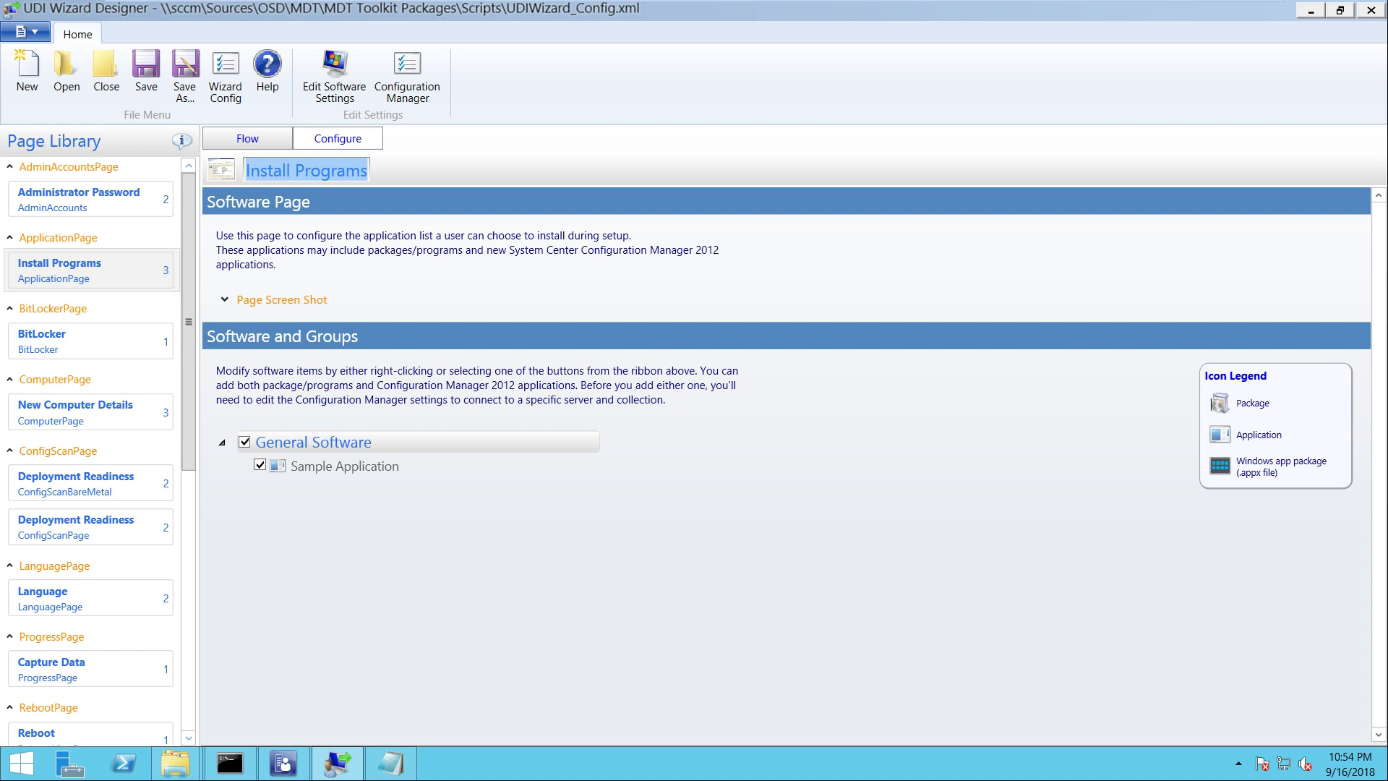
{"action": "left_click", "coordinate": [281, 299]}
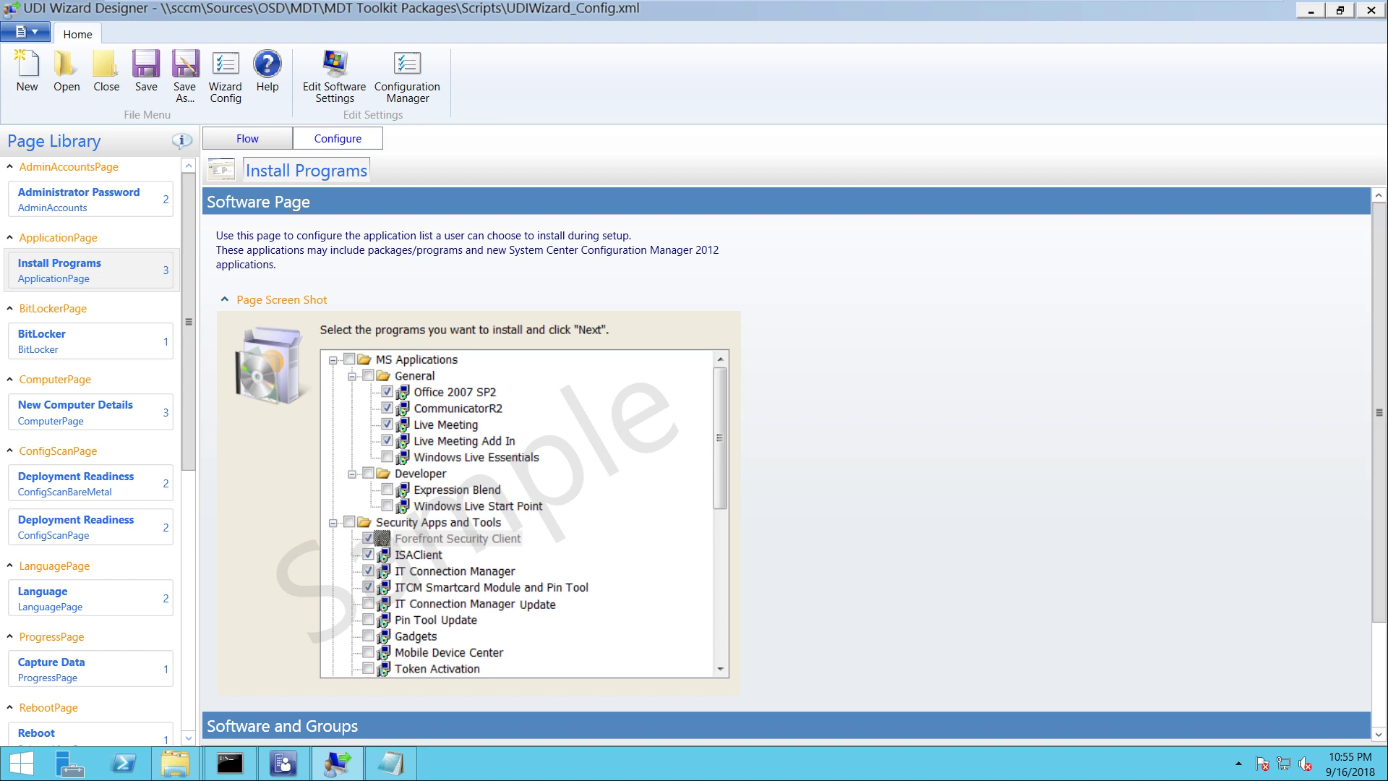
Collapse the page screenshot preview and remove Sample Application from the software list
{"action": "left_click", "coordinate": [225, 299]}
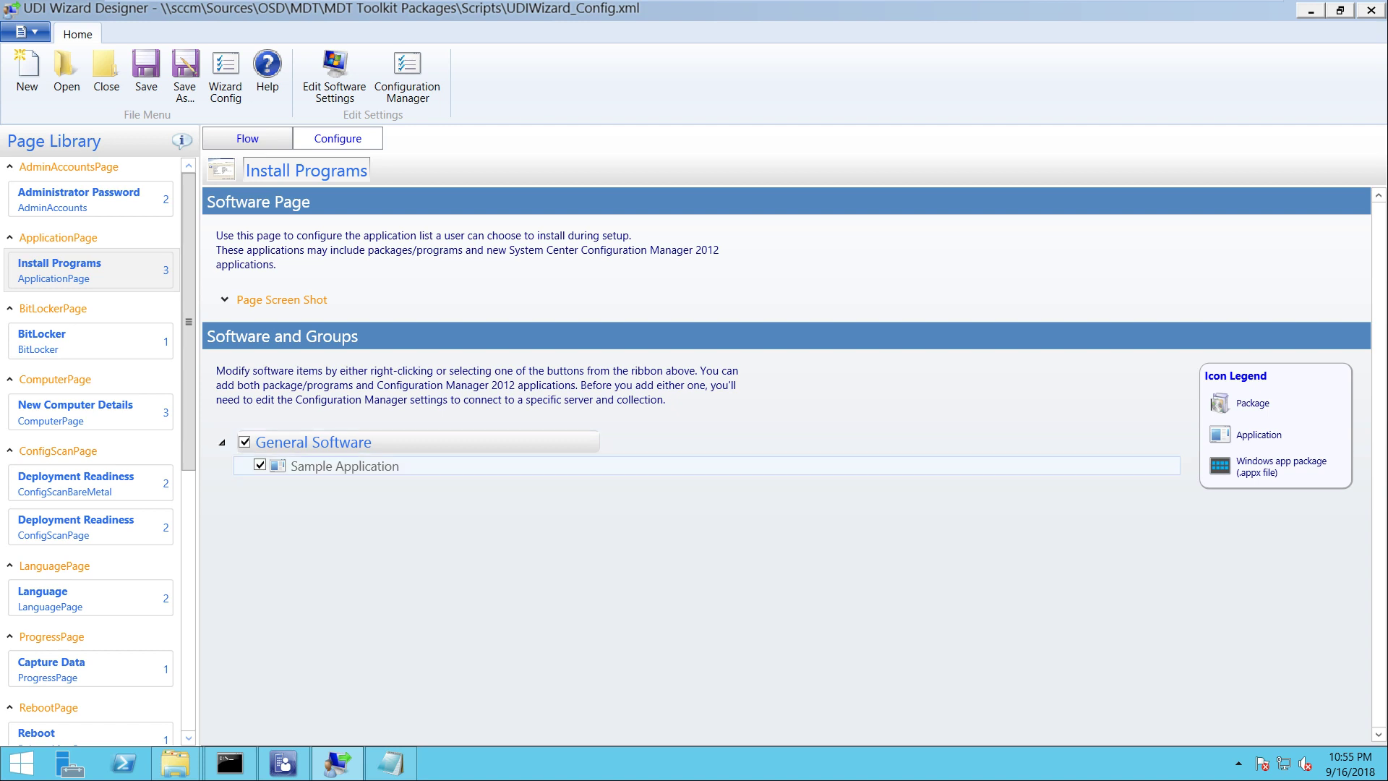
{"action": "left_click", "coordinate": [344, 466]}
{"action": "right_click", "coordinate": [332, 467]}
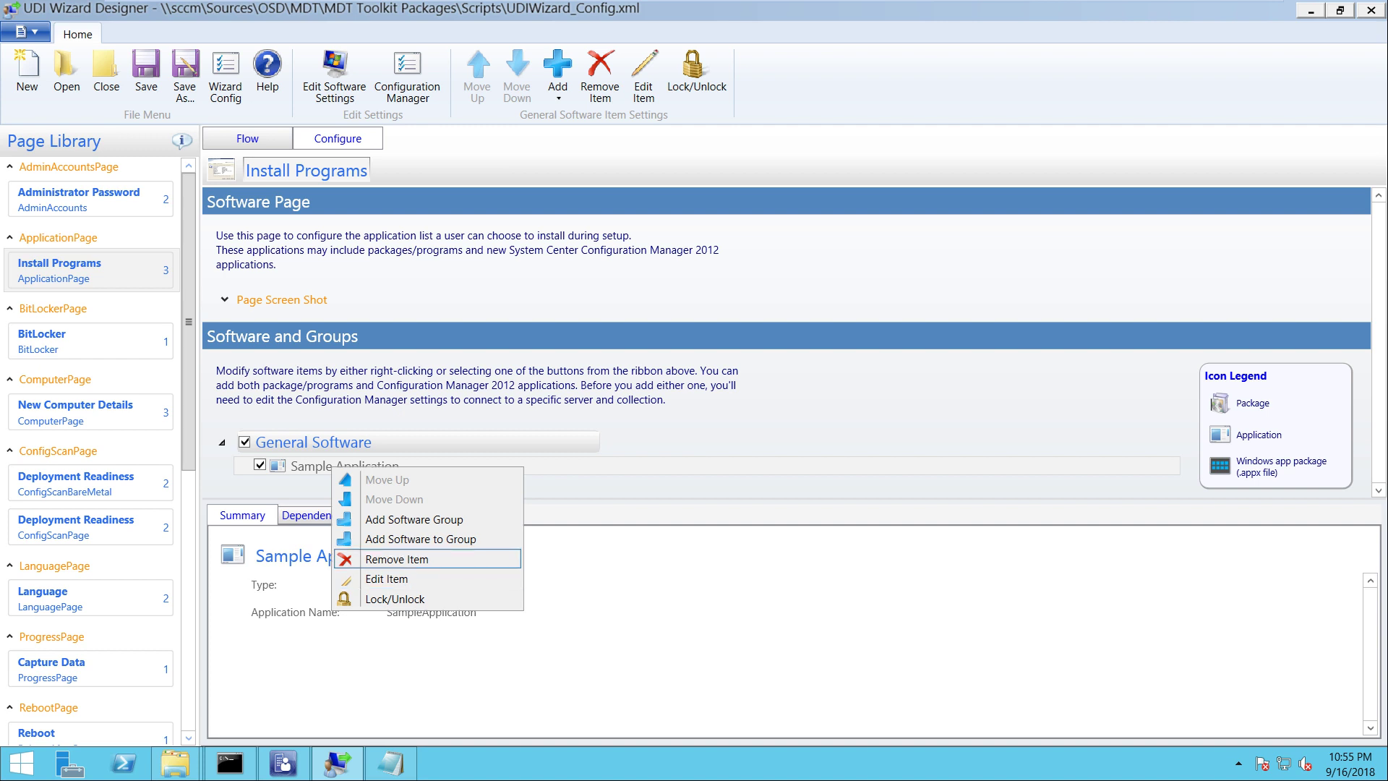
{"action": "left_click", "coordinate": [397, 559]}
{"action": "key", "text": "Return"}
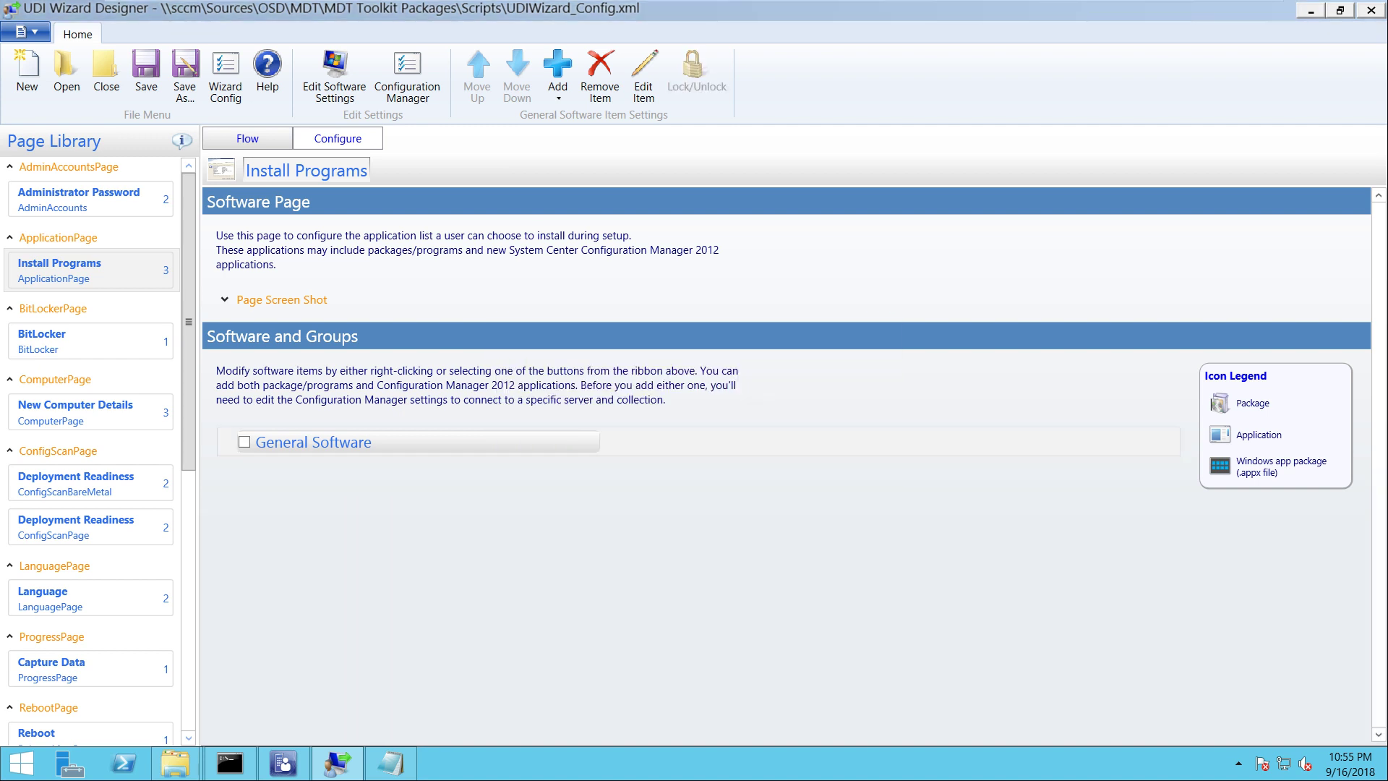
Add a new software group named 'Microsoft Application' at the default nesting level
{"action": "right_click", "coordinate": [282, 436]}
{"action": "key", "text": "Up"}
{"action": "key", "text": "Up"}
{"action": "key", "text": "Up"}
{"action": "key", "text": "Return"}
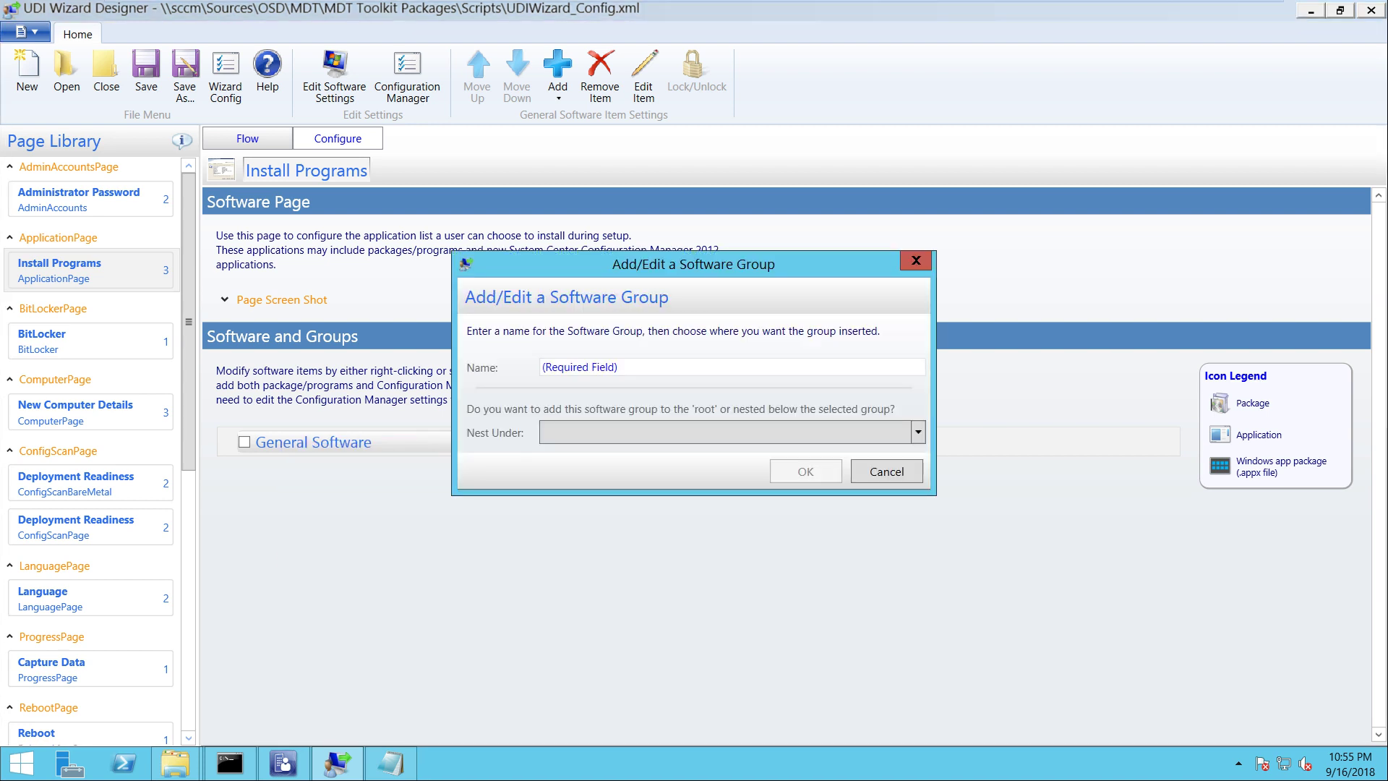
{"action": "key", "text": "Tab"}
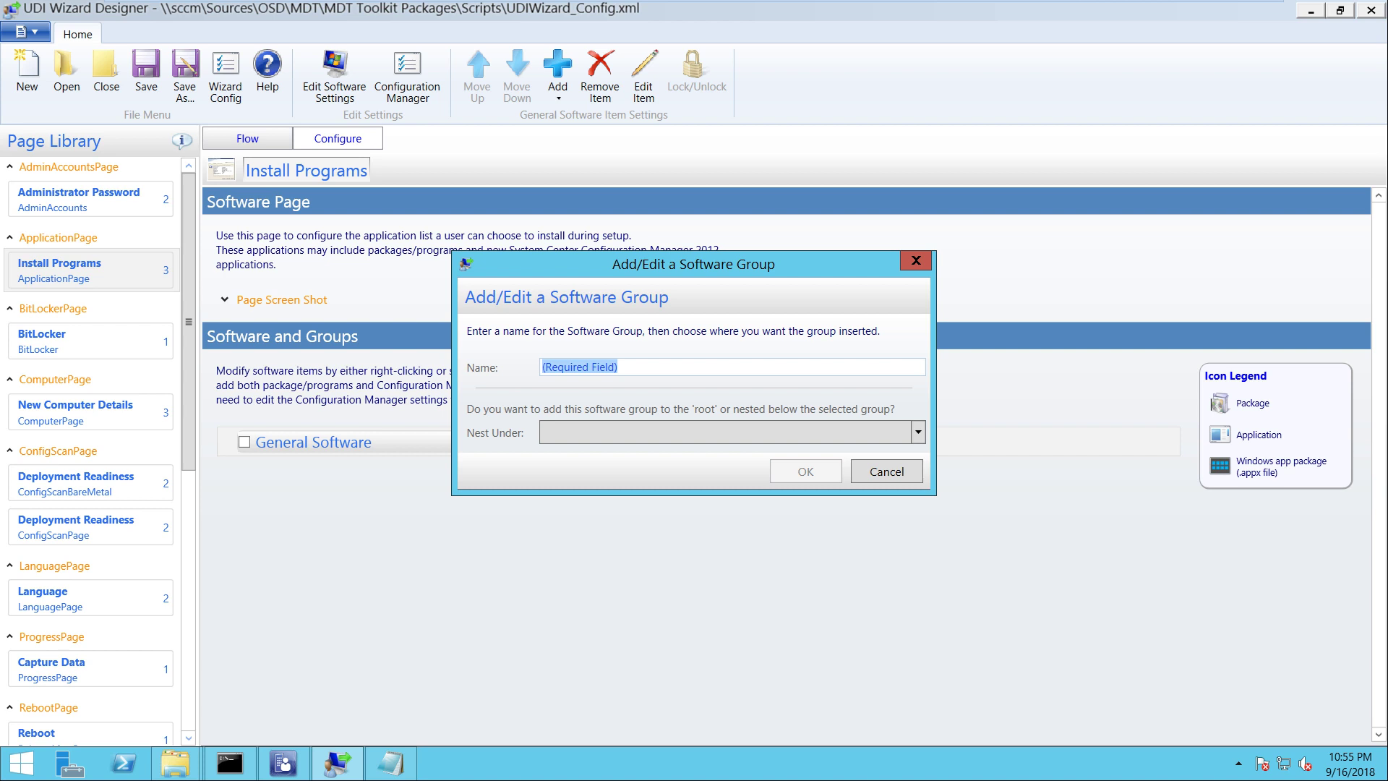
{"action": "type", "text": "M"}
{"action": "key", "text": "BackSpace"}
{"action": "type", "text": "MA"}
{"action": "key", "text": "BackSpace"}
{"action": "type", "text": "ic"}
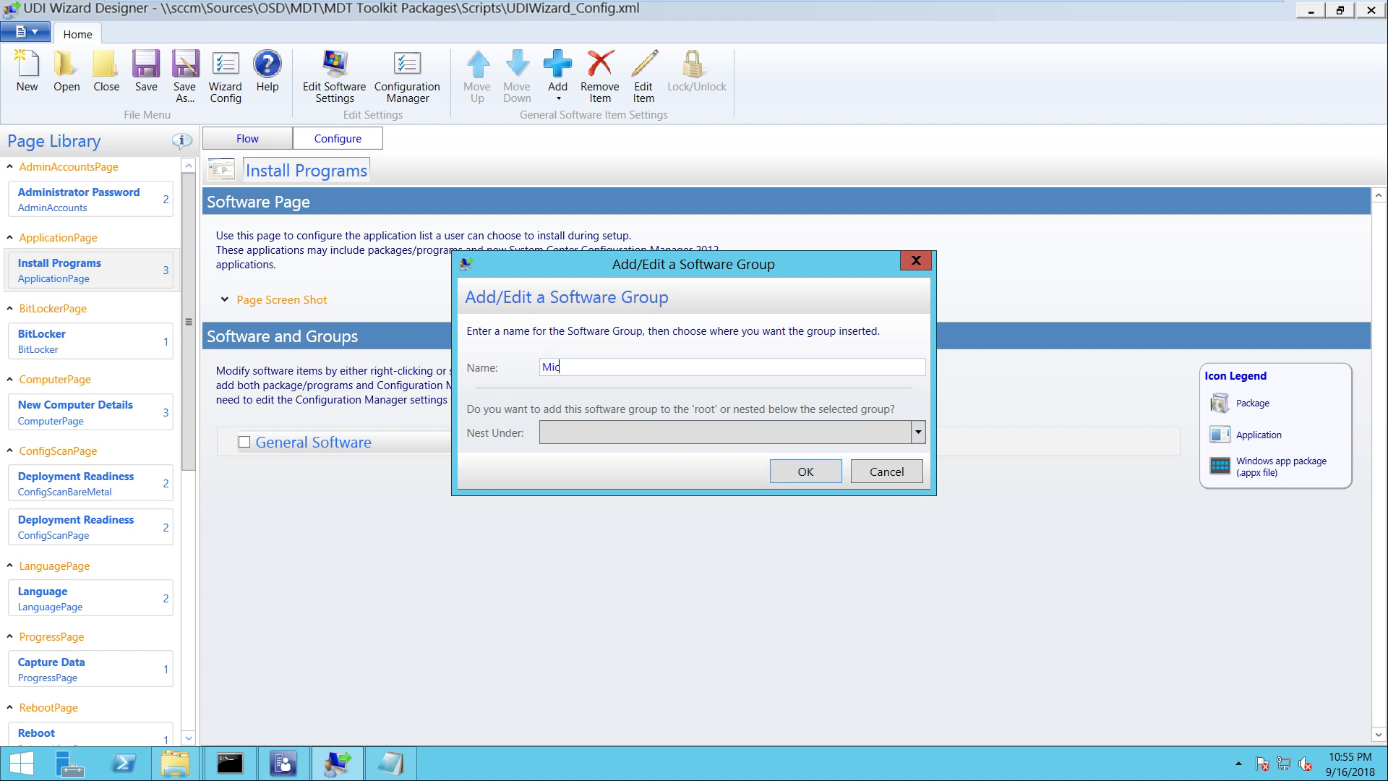
{"action": "type", "text": "rosoft Application"}
{"action": "key", "text": "alt+Down"}
{"action": "key", "text": "Escape"}
{"action": "key", "text": "Return"}
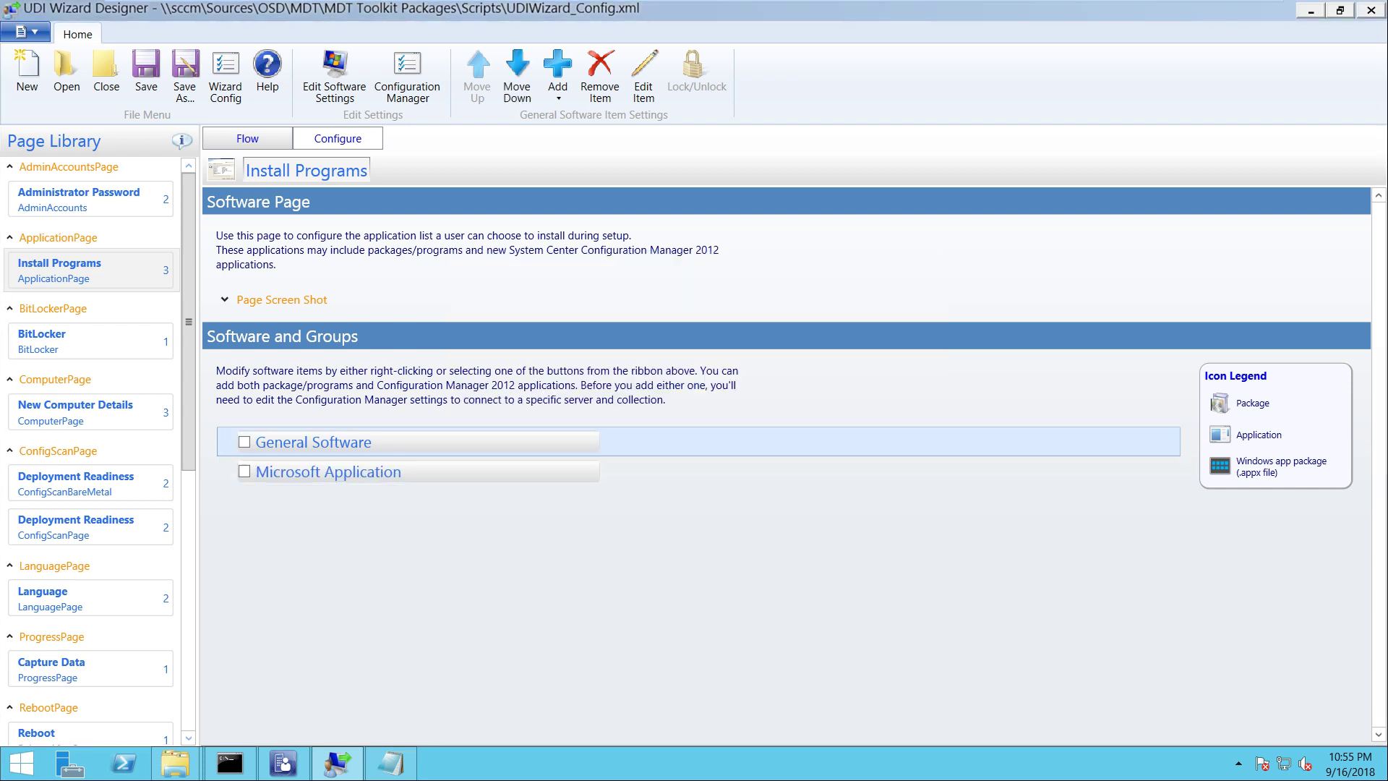
Rename the General Software group to 'Required Software List'
{"action": "key", "text": "shift+F10"}
{"action": "key", "text": "Up"}
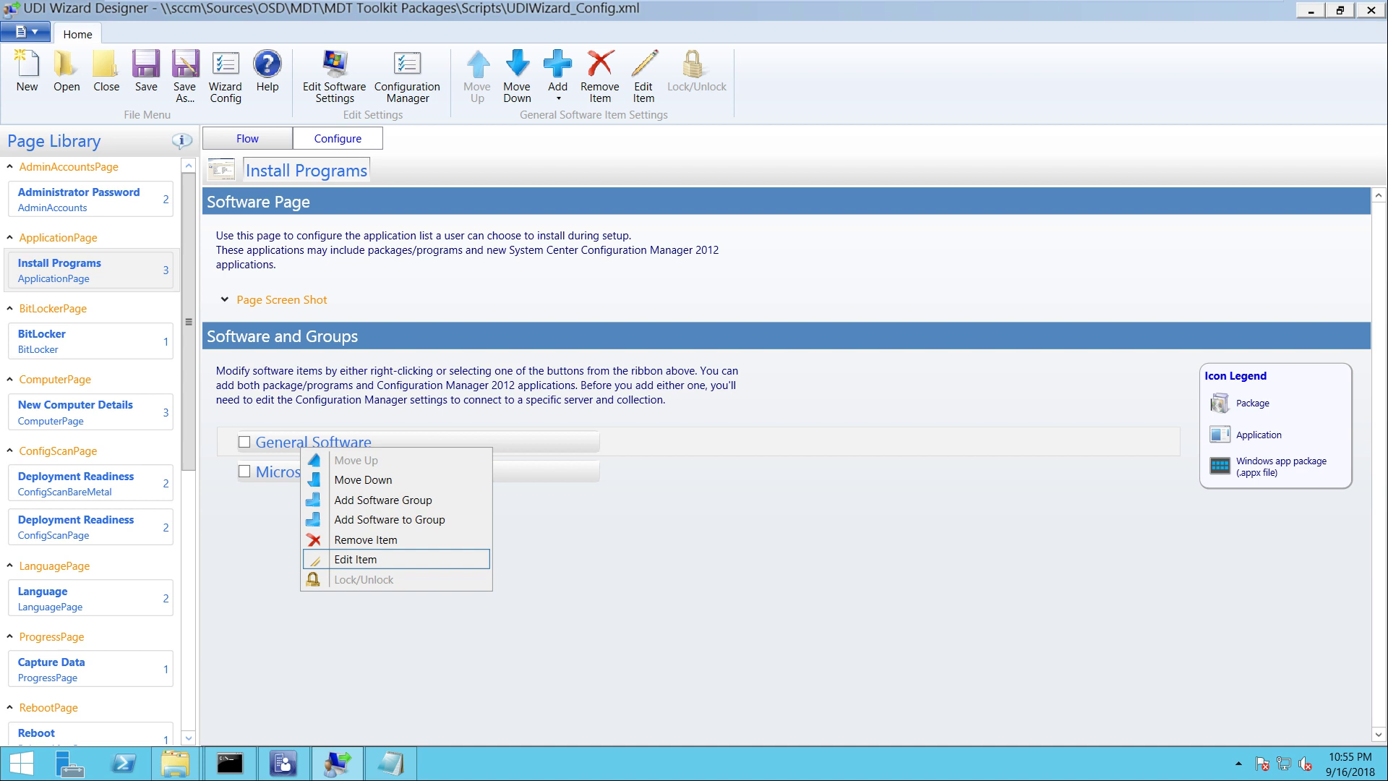
{"action": "key", "text": "Return"}
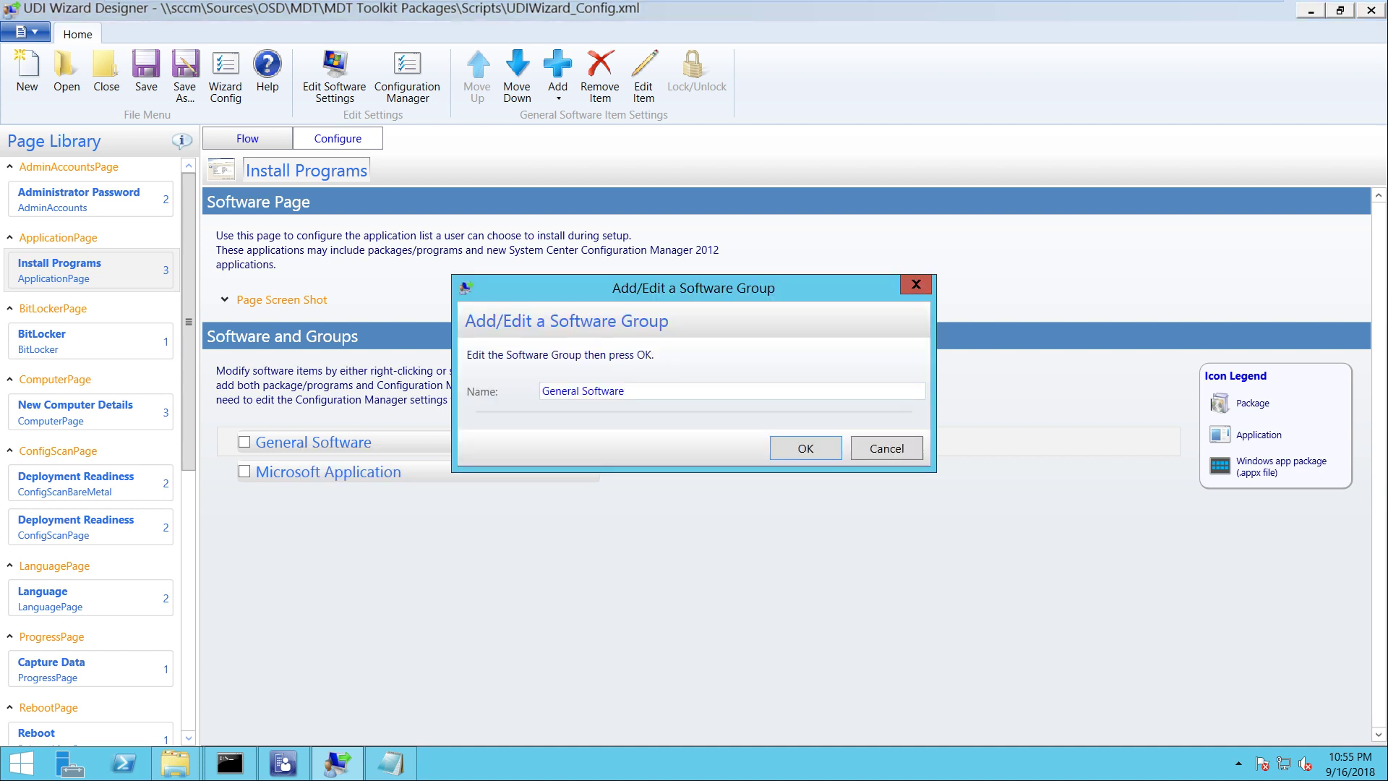
{"action": "key", "text": "ctrl+a"}
{"action": "type", "text": "Require"}
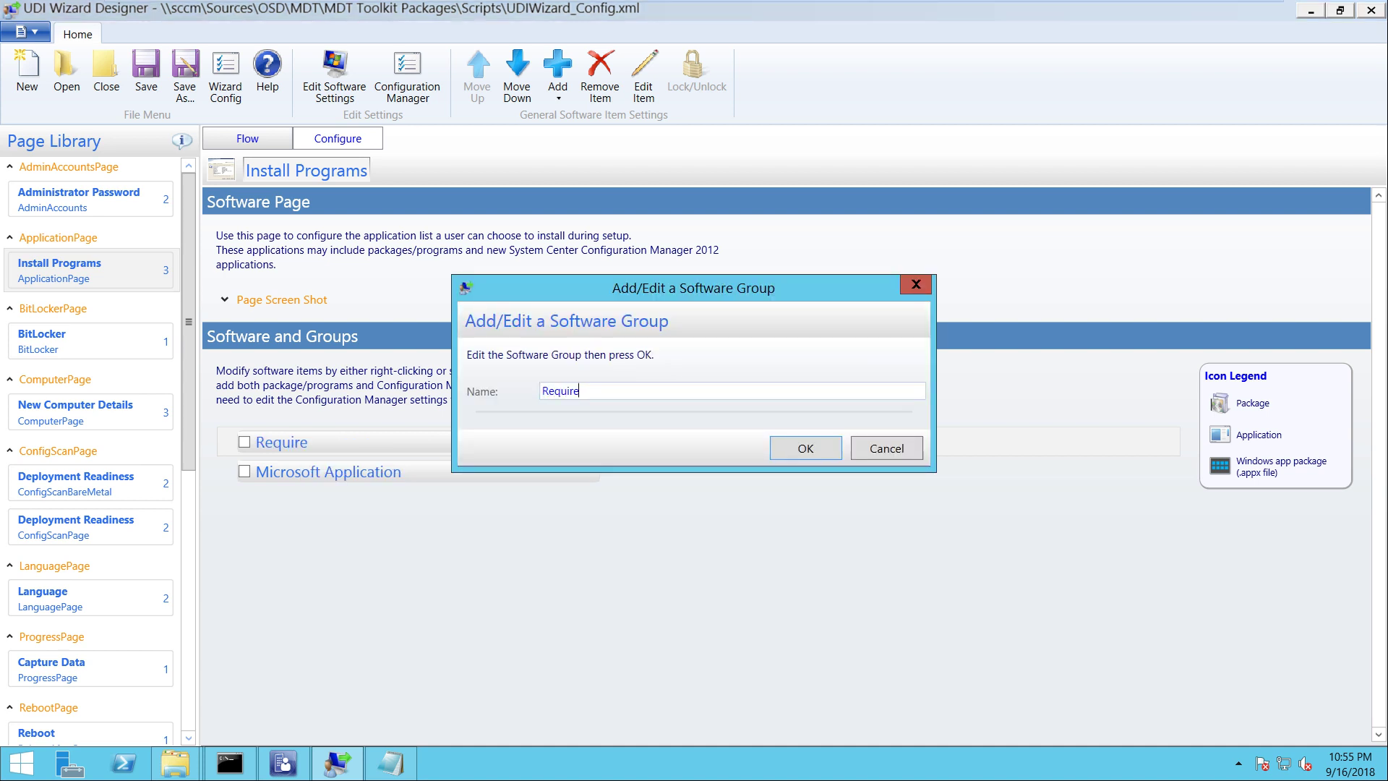
{"action": "type", "text": "d Software List"}
{"action": "key", "text": "Return"}
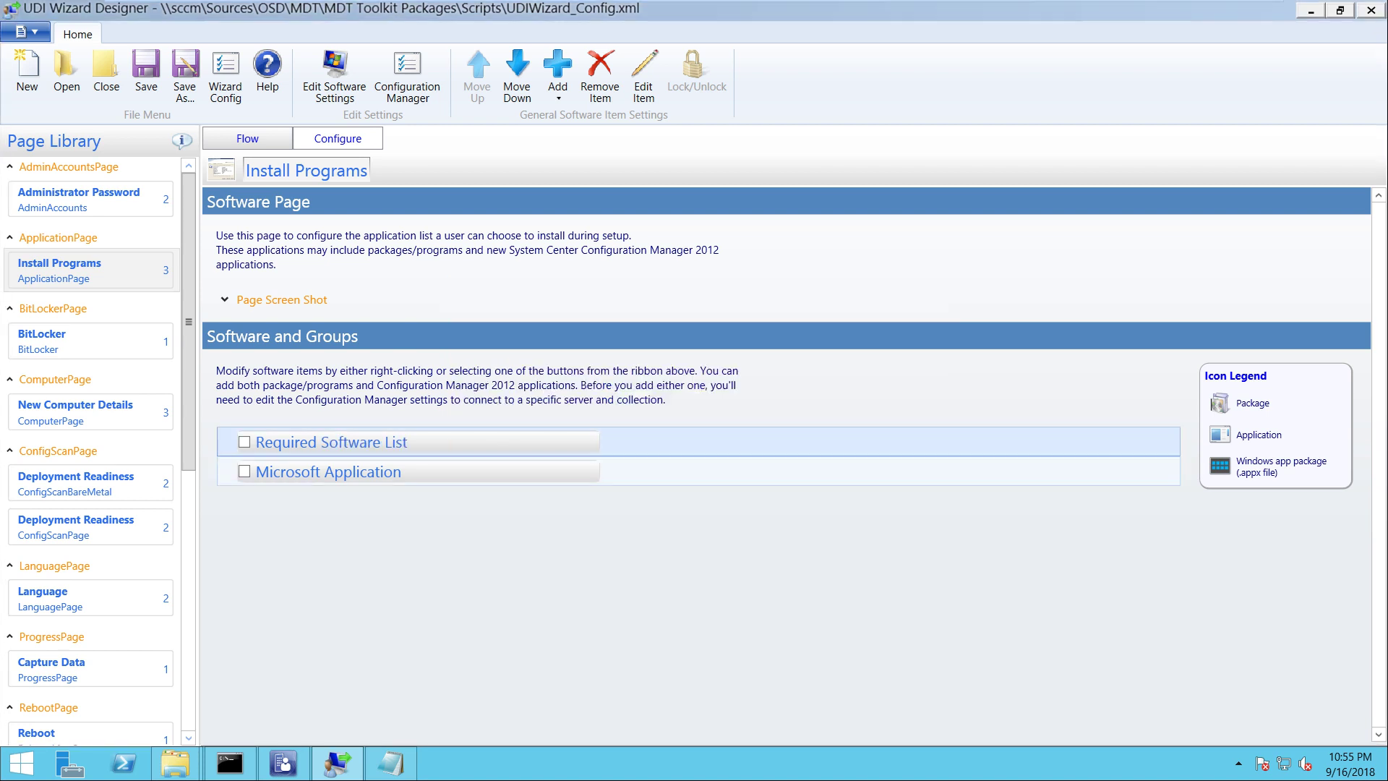
{"action": "right_click", "coordinate": [327, 472]}
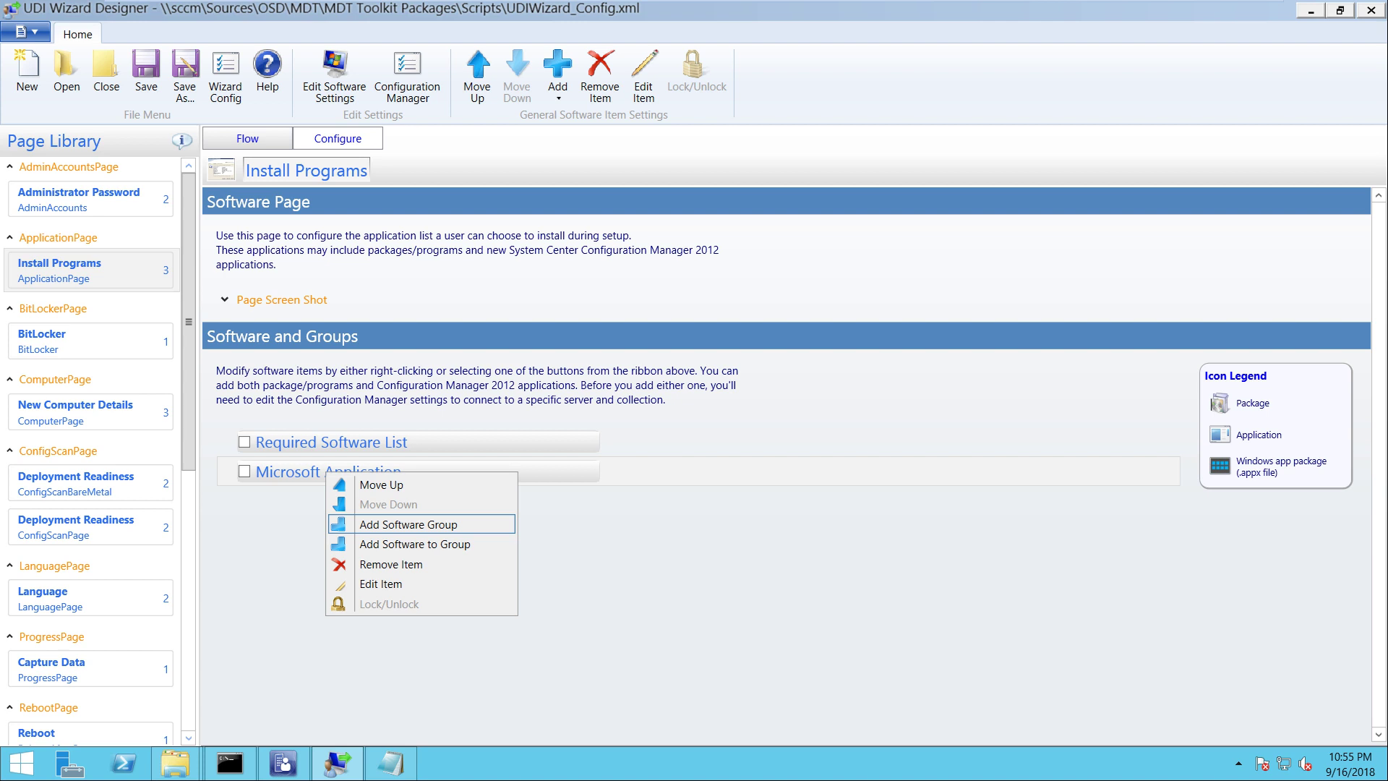
{"action": "key", "text": "Return"}
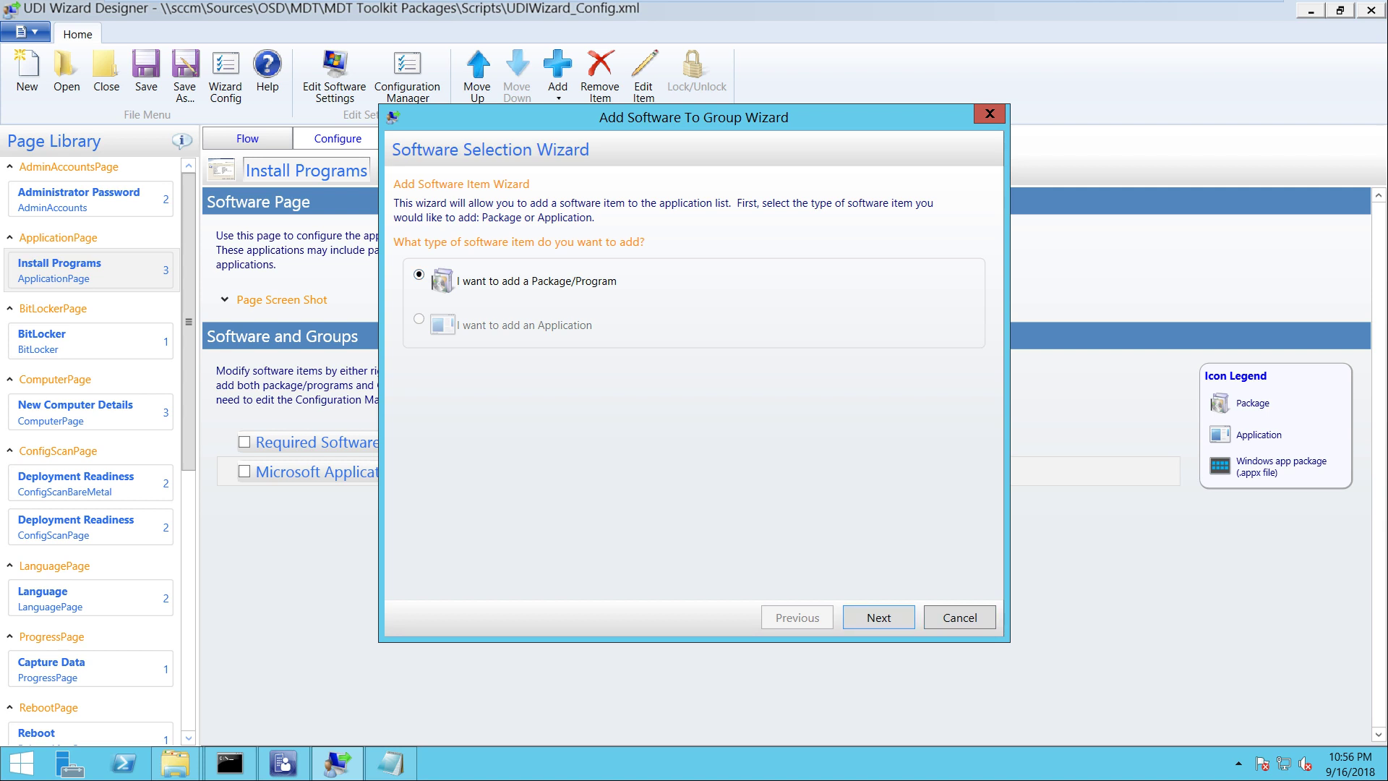
{"action": "left_click", "coordinate": [878, 616]}
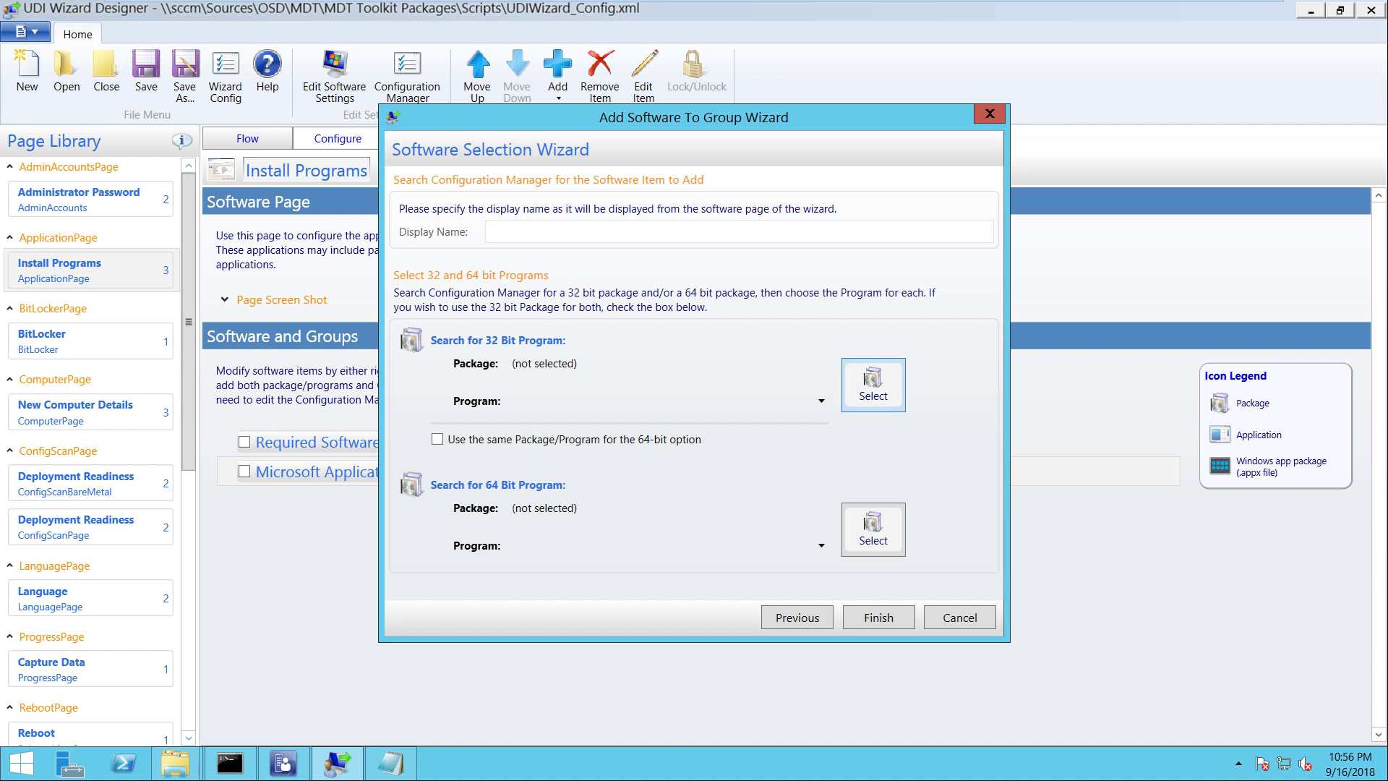
{"action": "left_click", "coordinate": [873, 529]}
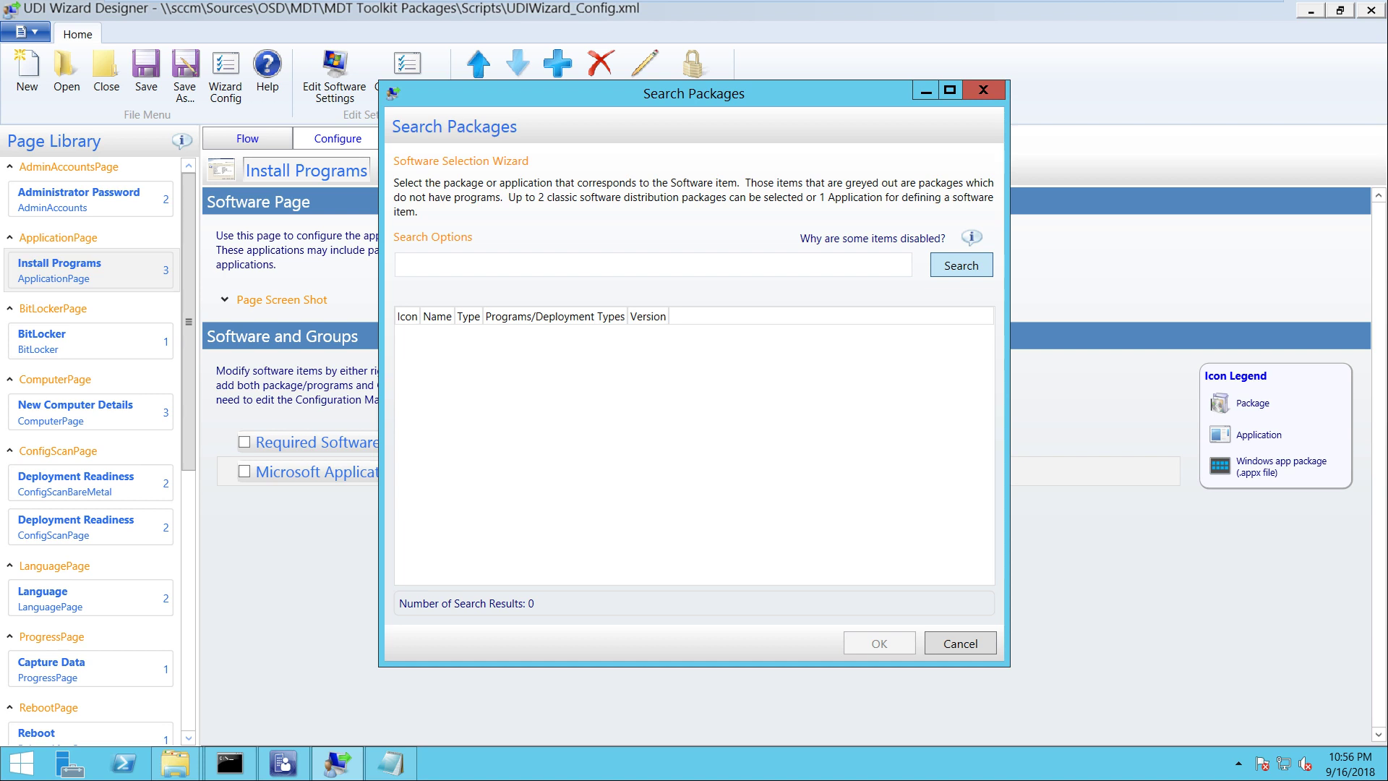
{"action": "key", "text": "Return"}
{"action": "key", "text": "Escape"}
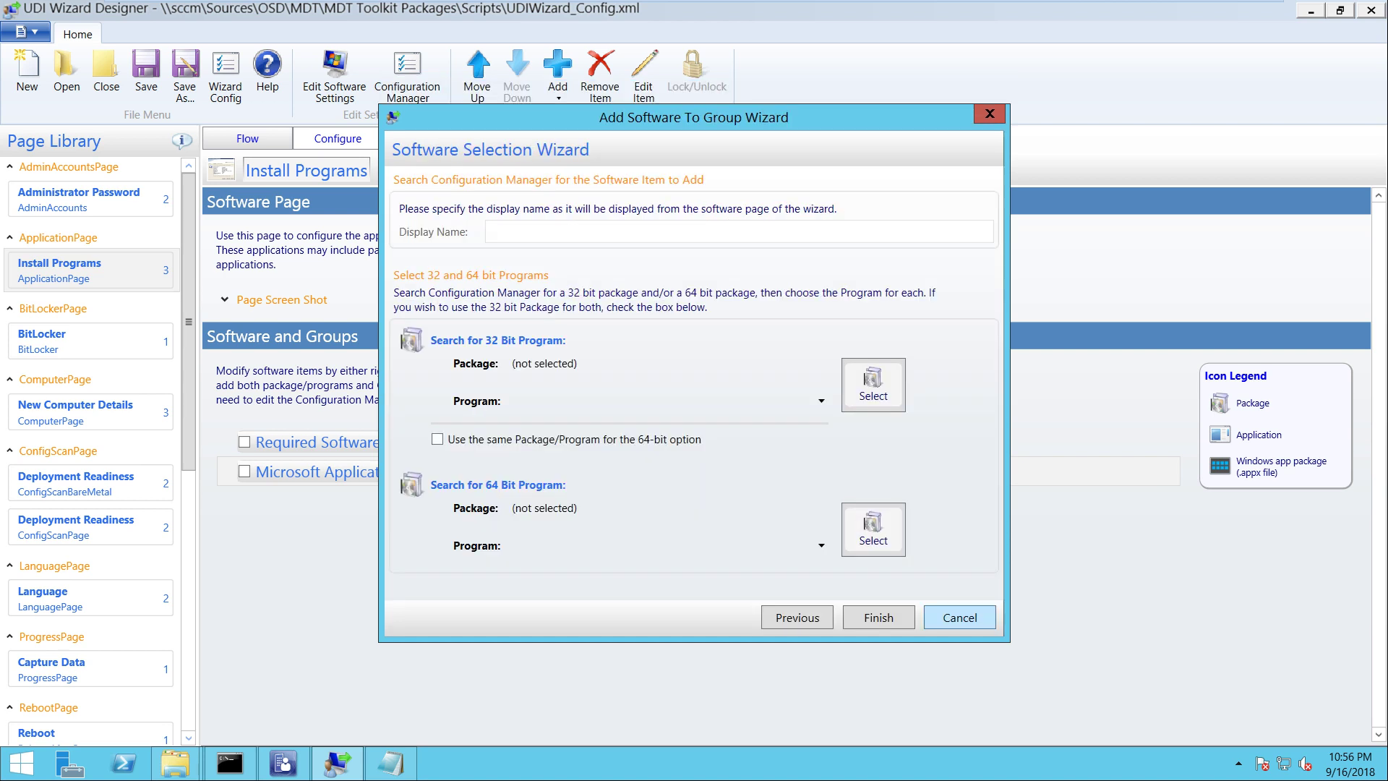
{"action": "key", "text": "Return"}
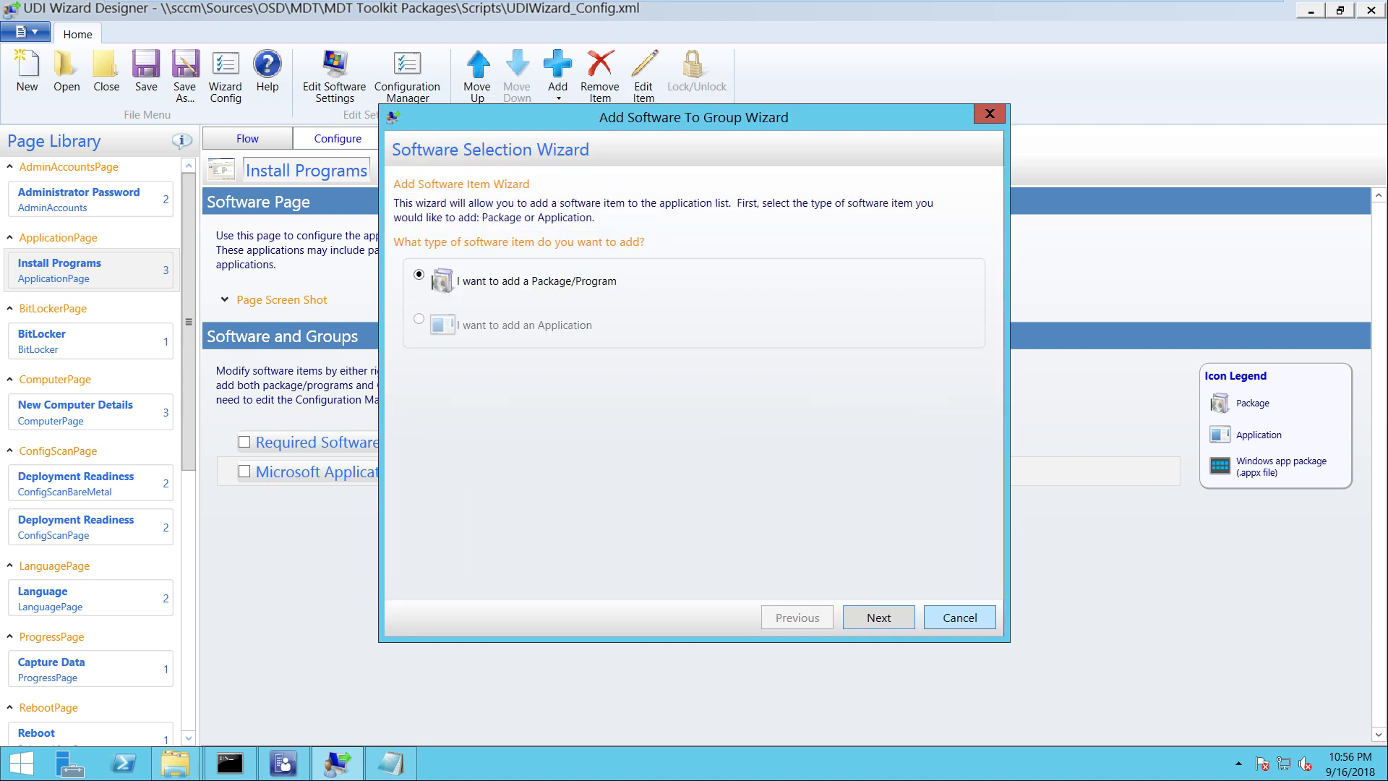
{"action": "key", "text": "Escape"}
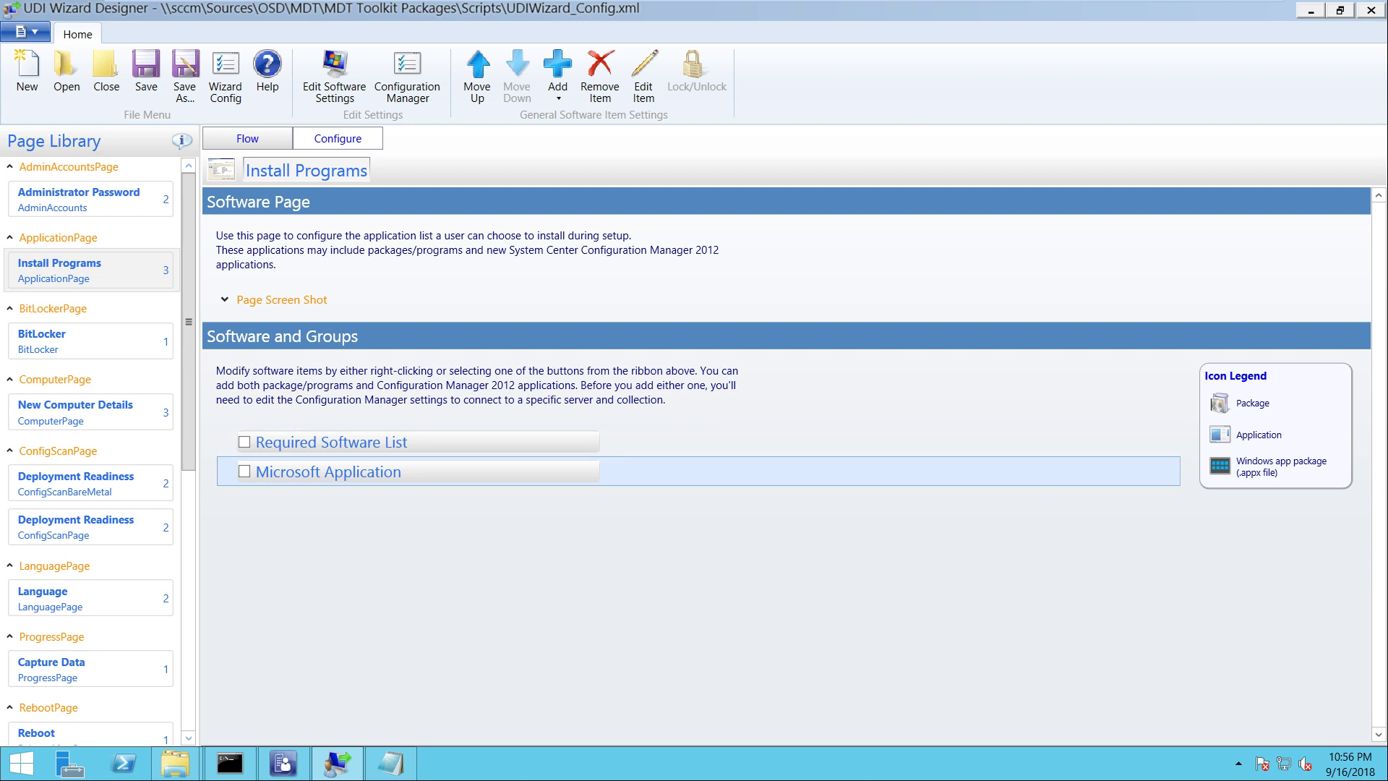
Switch to the Flow view, inspect the NEWCOMPUTER Summary page settings, and return to the flow
{"action": "left_click", "coordinate": [248, 138]}
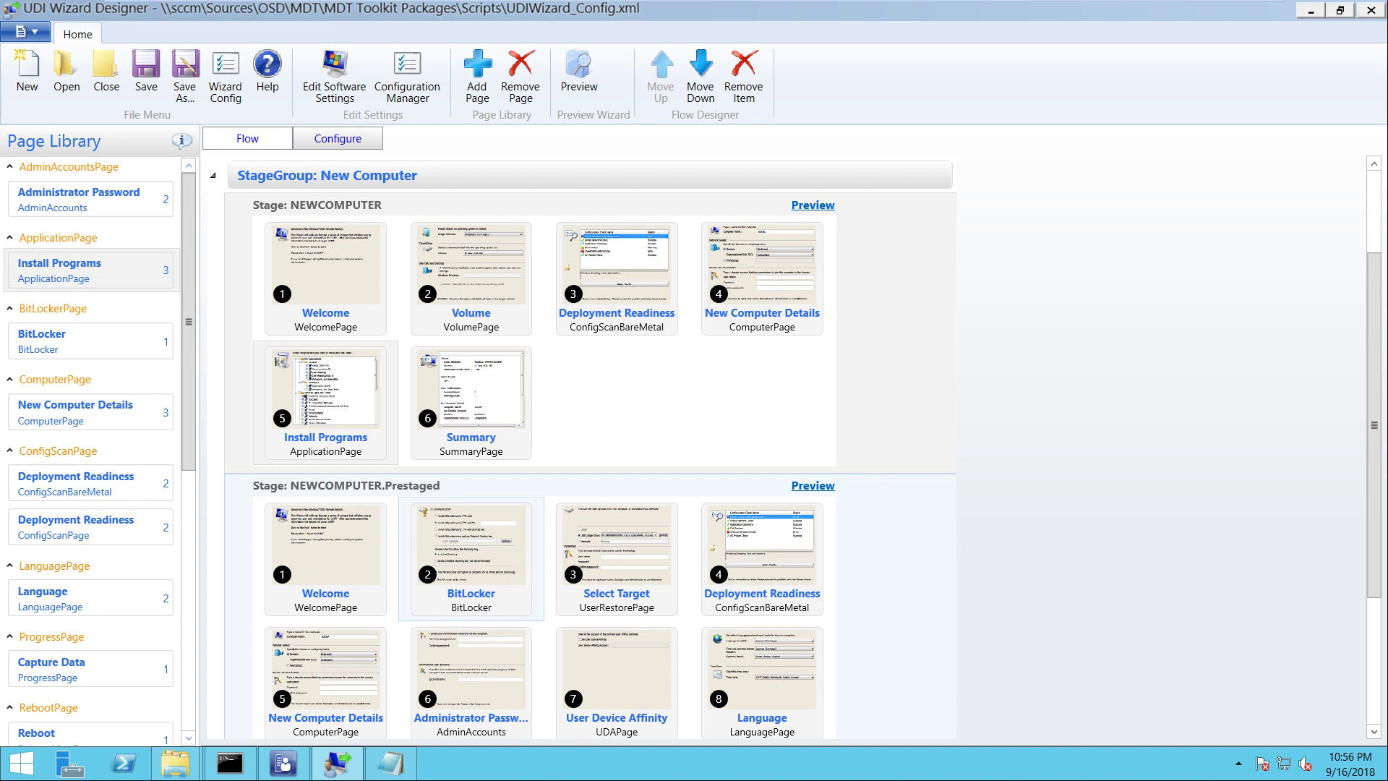
{"action": "left_click", "coordinate": [471, 402]}
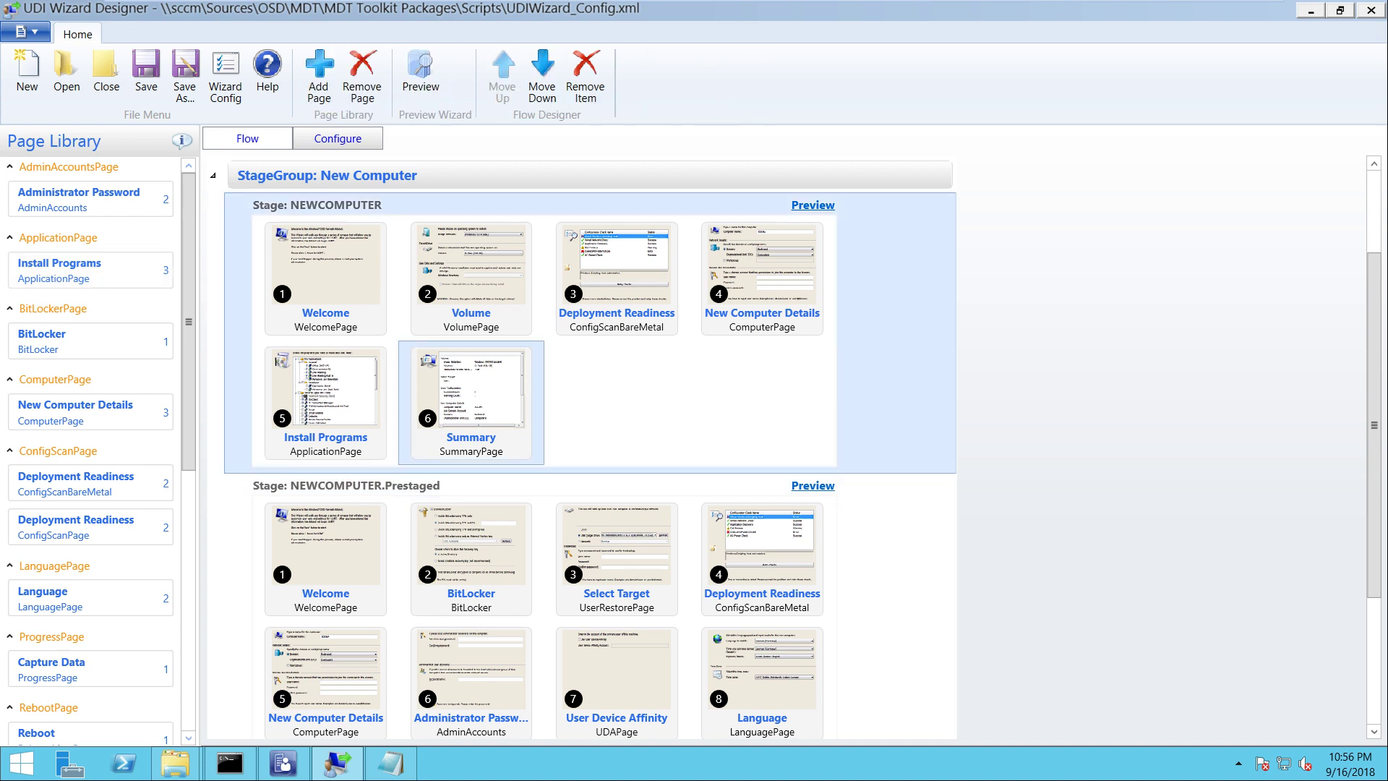
{"action": "left_click", "coordinate": [338, 138]}
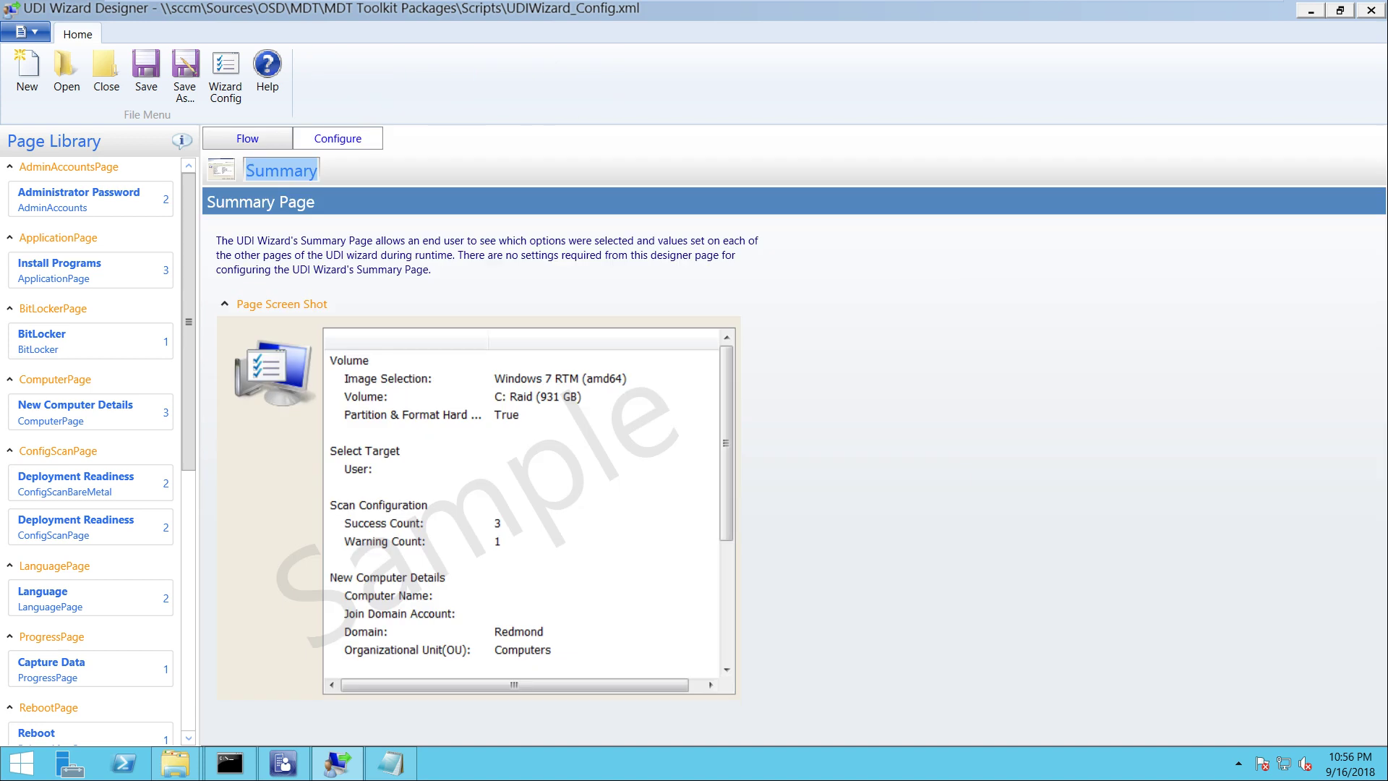
{"action": "left_click", "coordinate": [247, 138]}
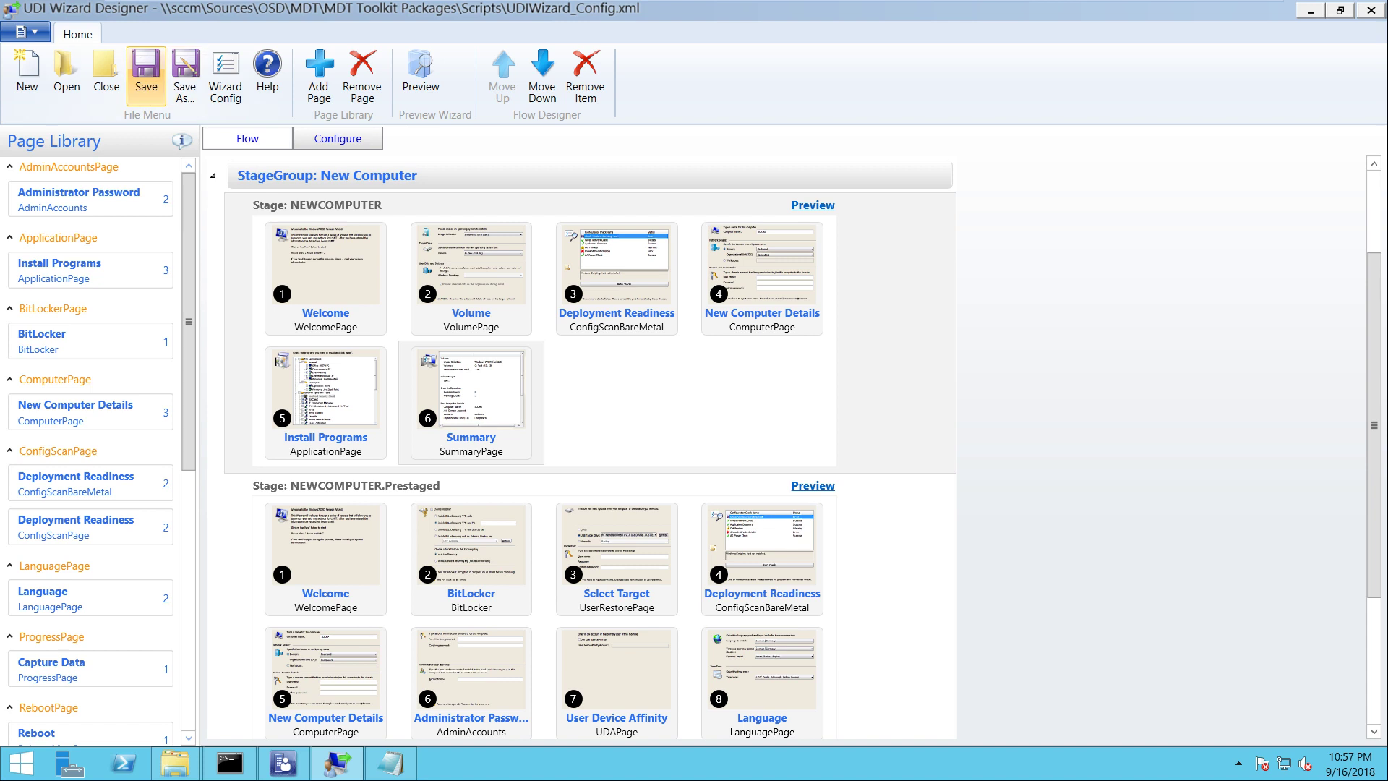
Try saving the configuration twice, dismissing each save error, with a check of the Welcome page settings between attempts
{"action": "left_click", "coordinate": [146, 72]}
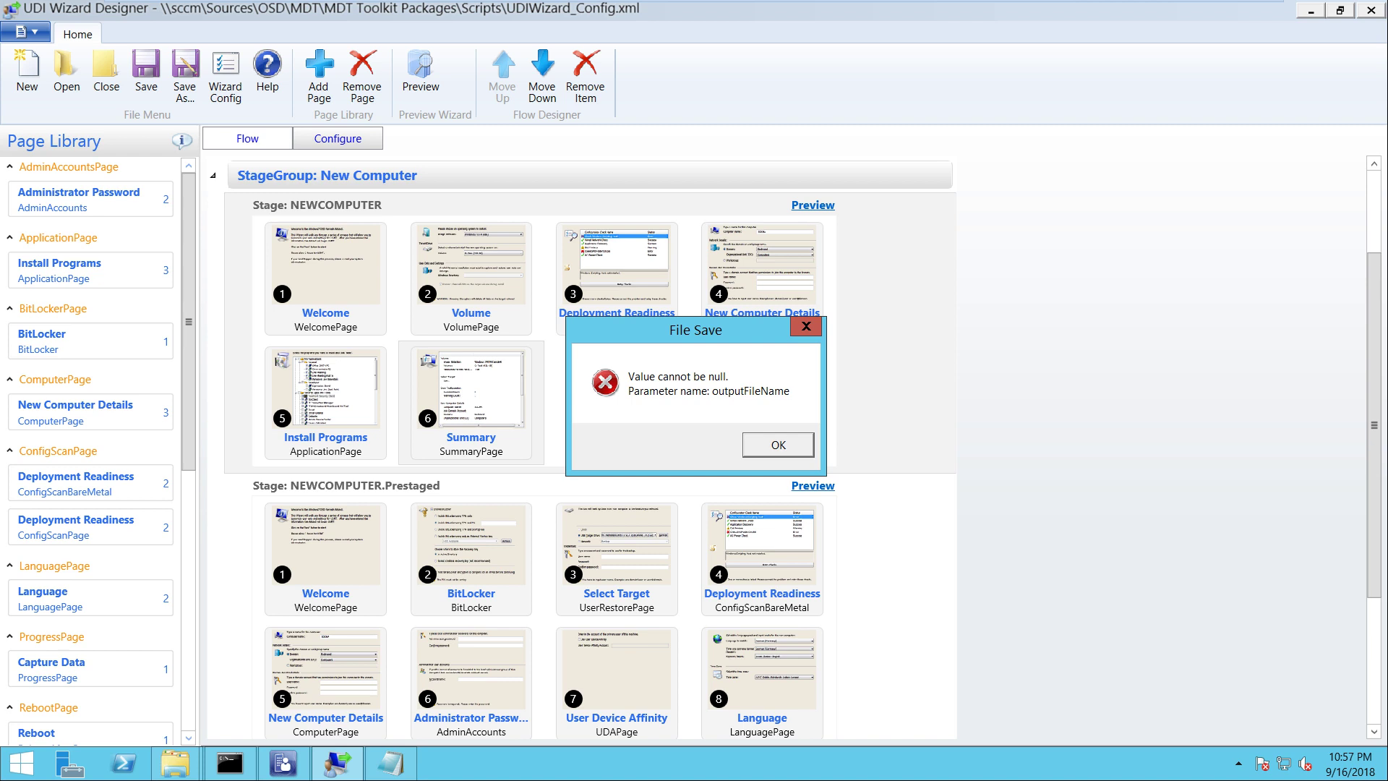
{"action": "key", "text": "Return"}
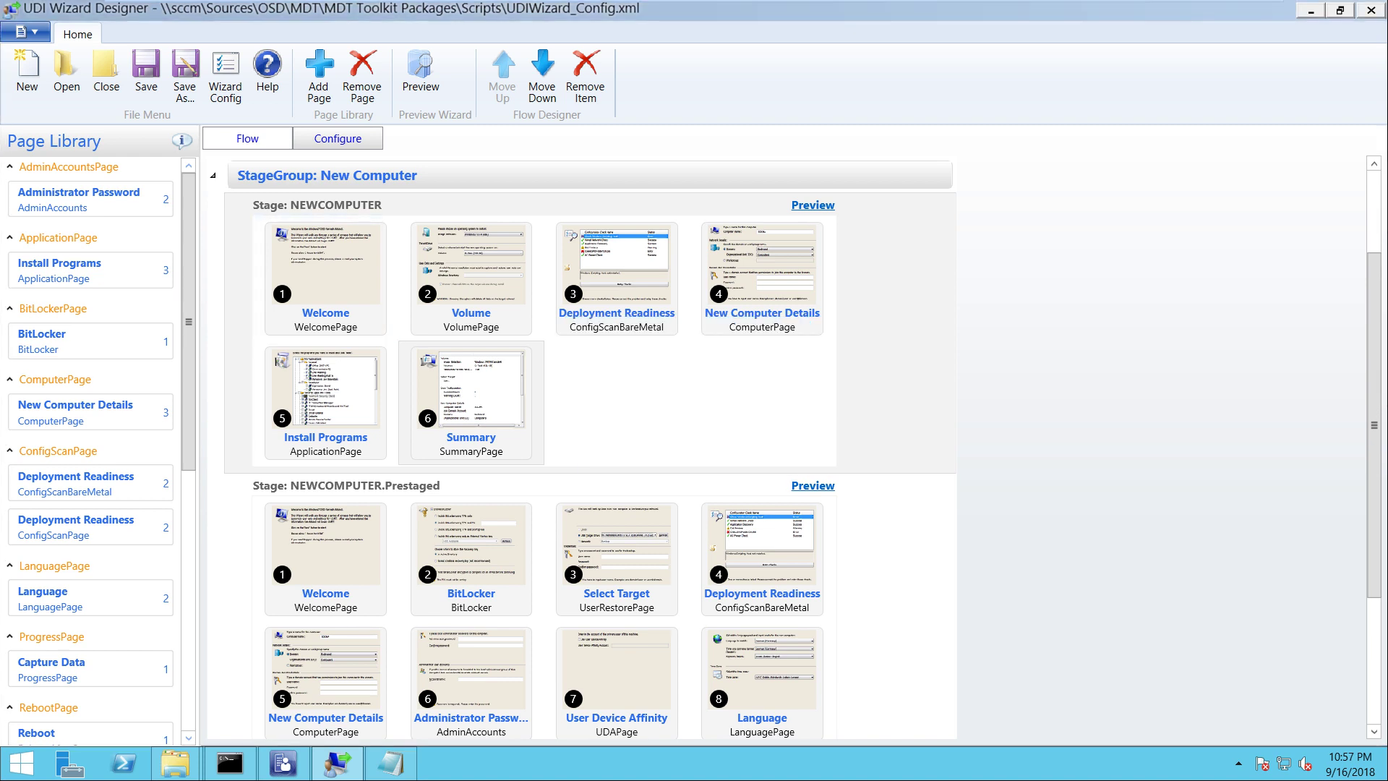
{"action": "left_click", "coordinate": [325, 275]}
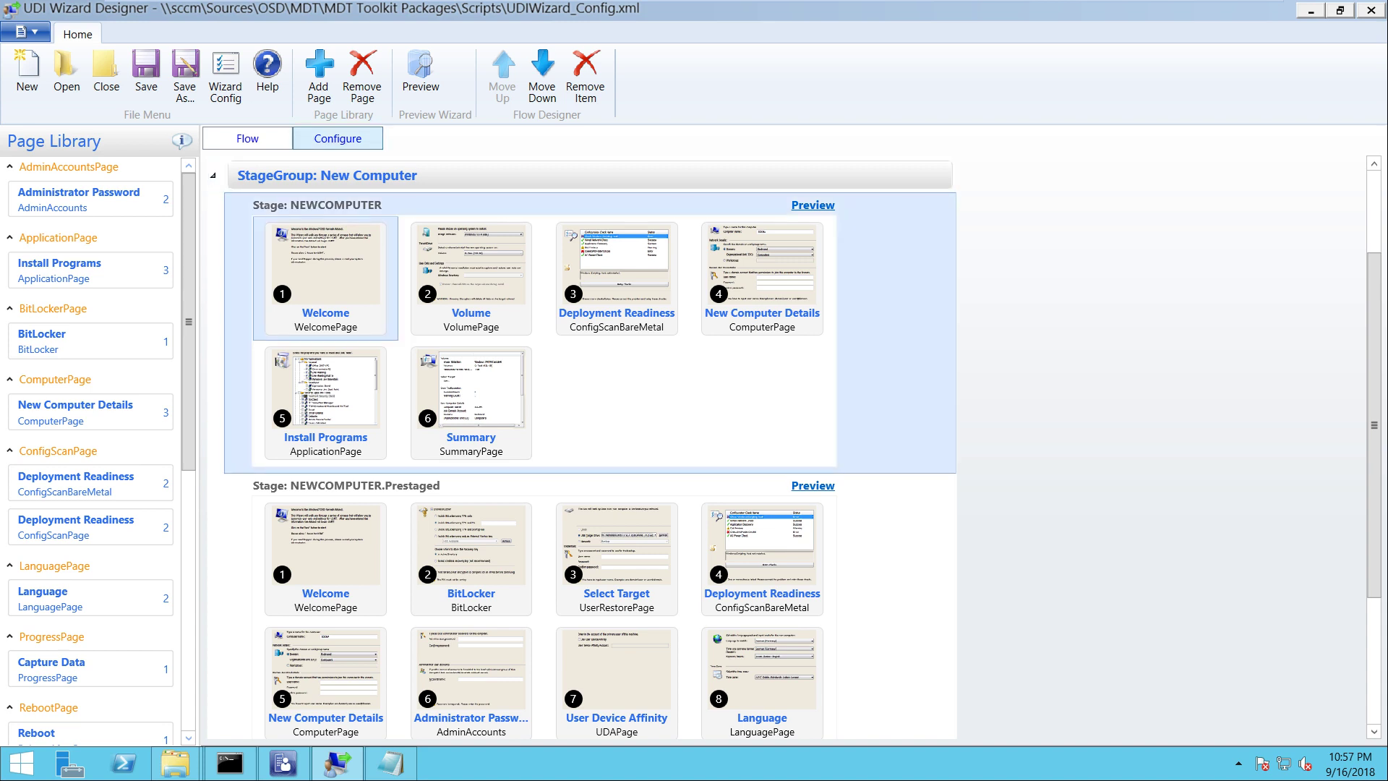
{"action": "left_click", "coordinate": [337, 138]}
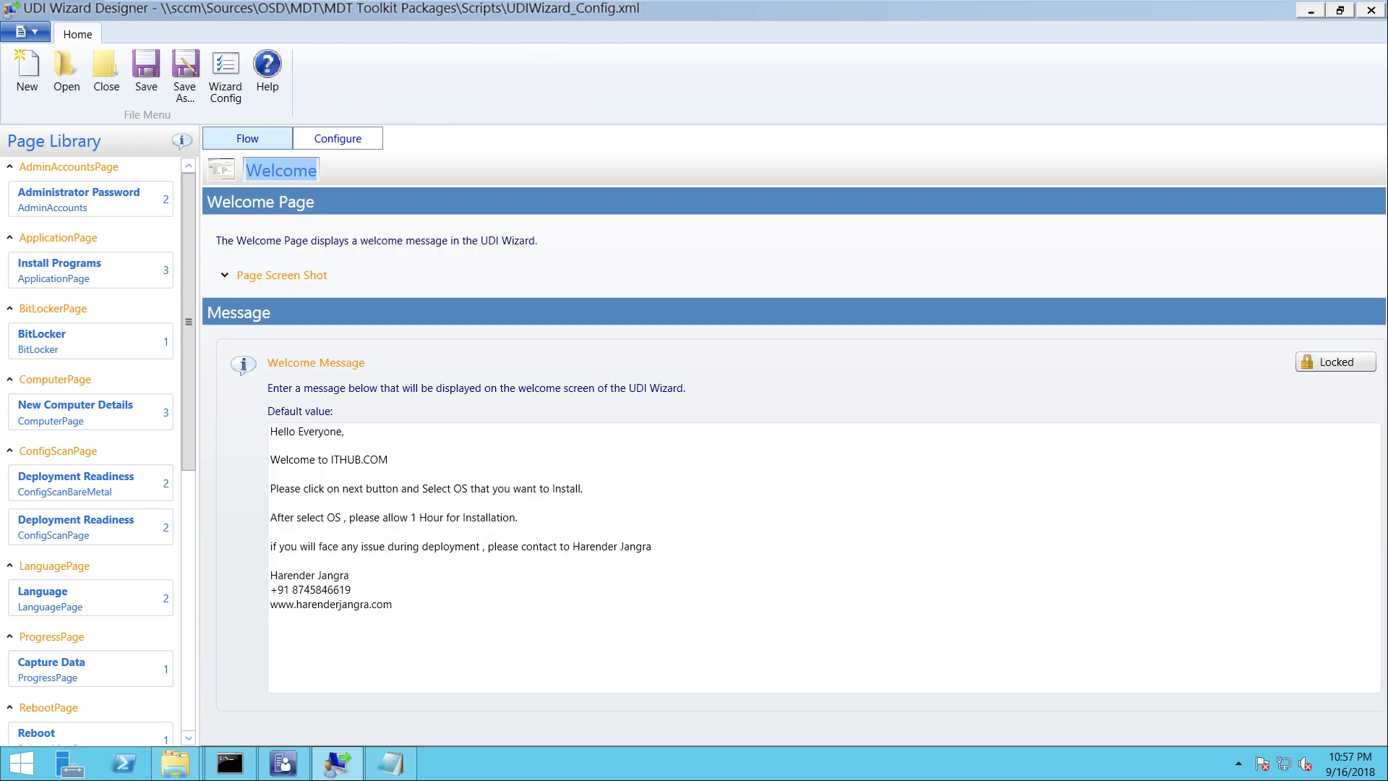
{"action": "left_click", "coordinate": [247, 138]}
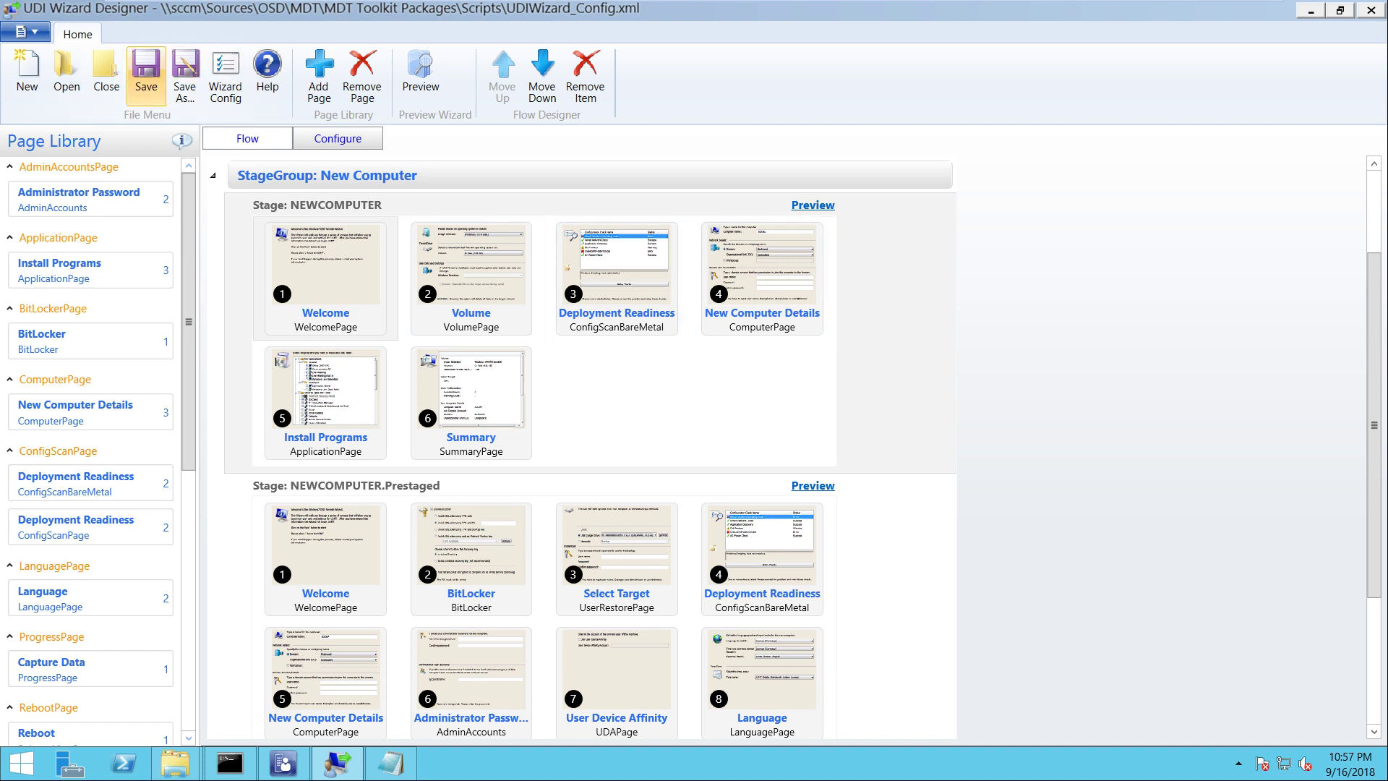
{"action": "left_click", "coordinate": [146, 72]}
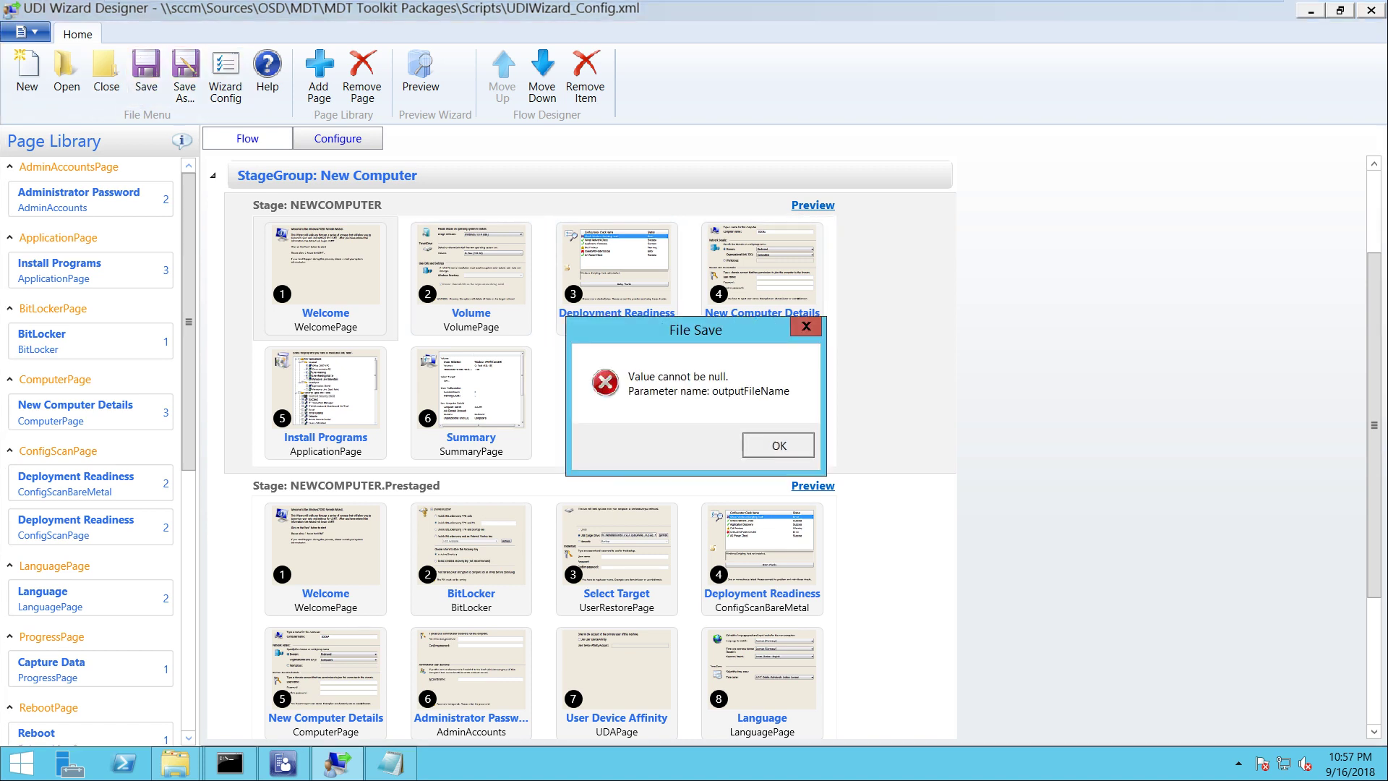
{"action": "key", "text": "Return"}
Save the configuration as UDIWizard_Config on the Desktop and dismiss the completion message
{"action": "left_click", "coordinate": [185, 75]}
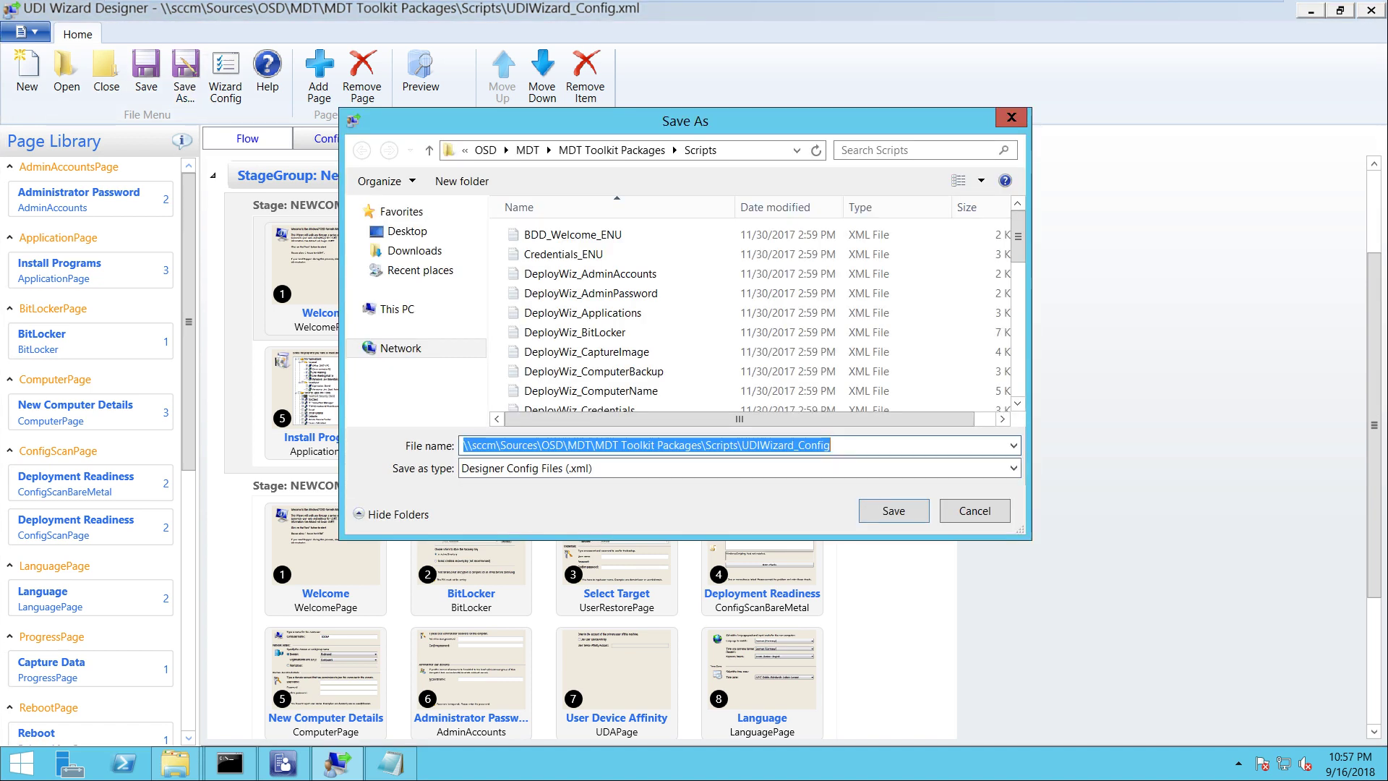
{"action": "left_click", "coordinate": [407, 230]}
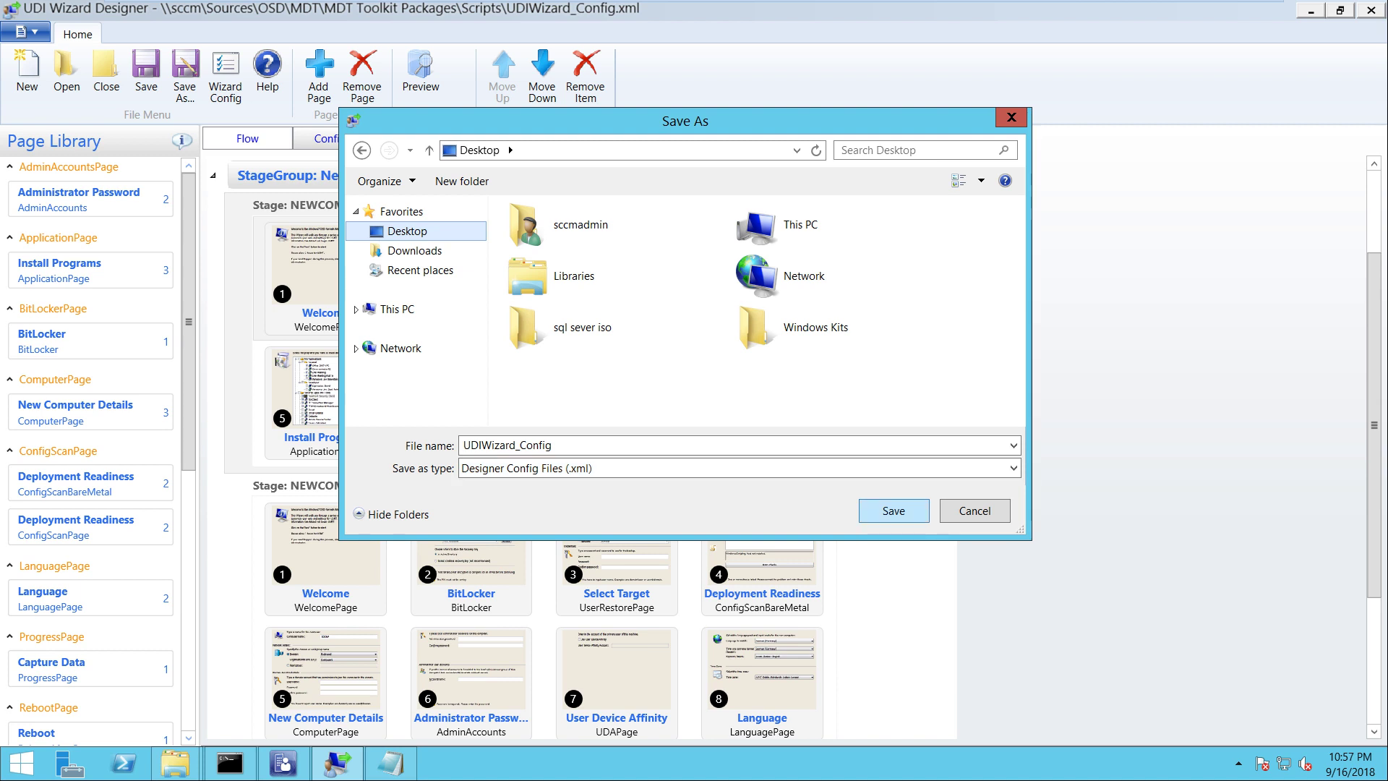
{"action": "key", "text": "Return"}
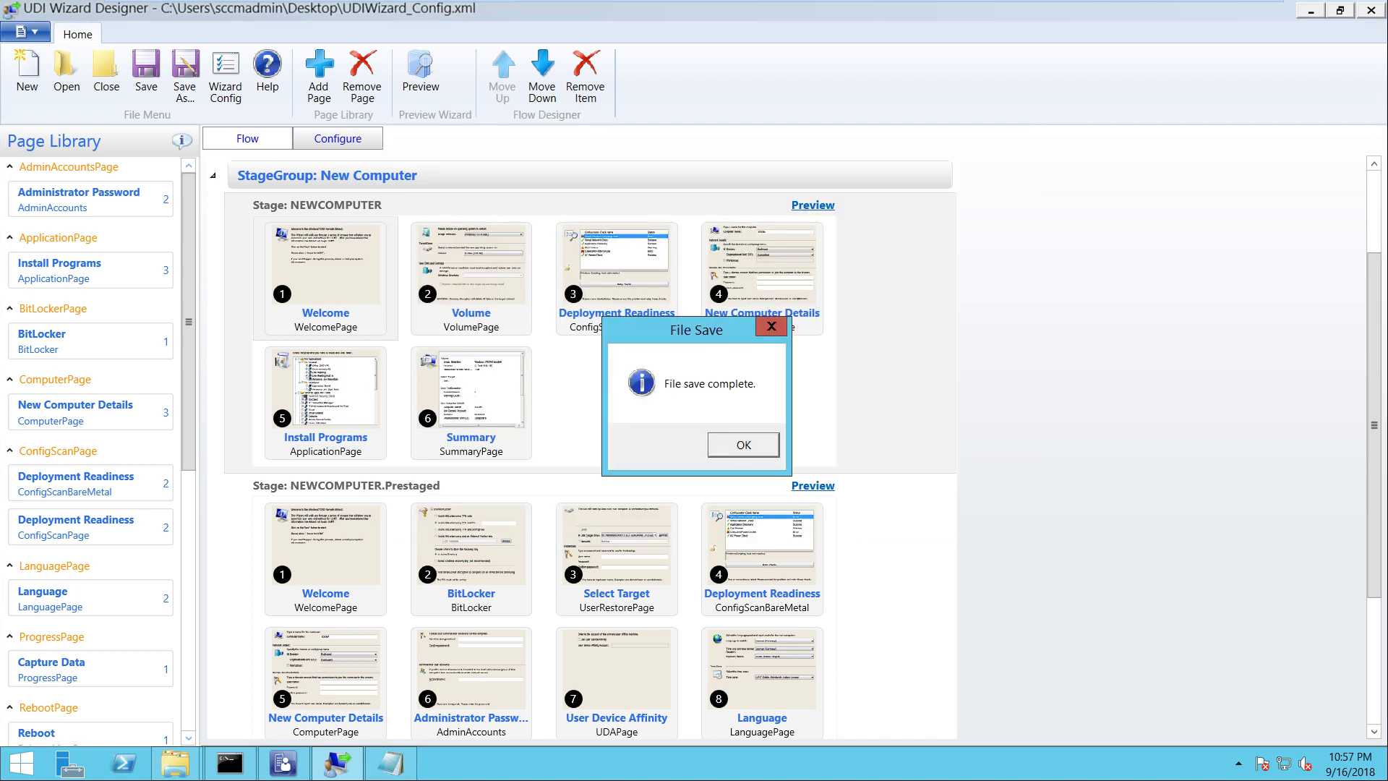
{"action": "key", "text": "Return"}
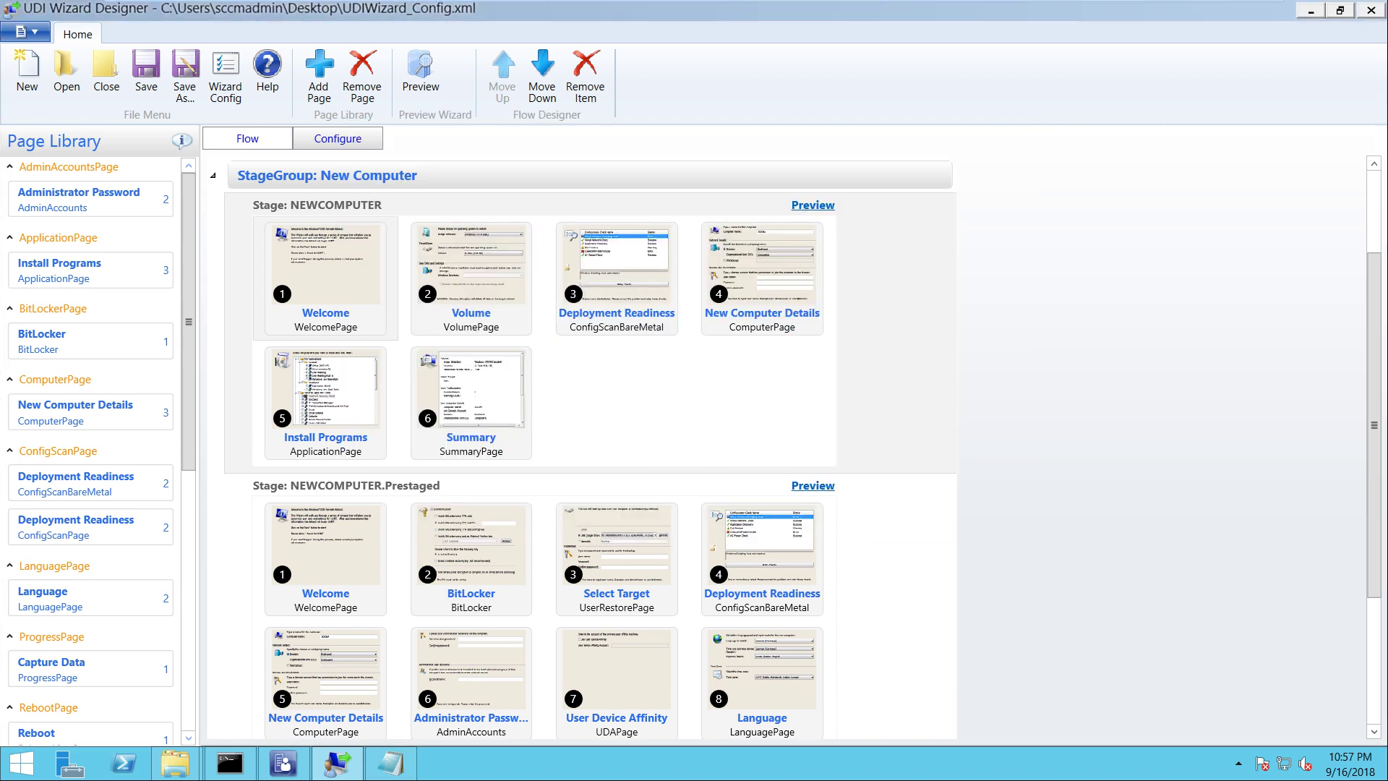
Show the desktop and copy both UDIWizard files
{"action": "mouse_move", "coordinate": [694, 2]}
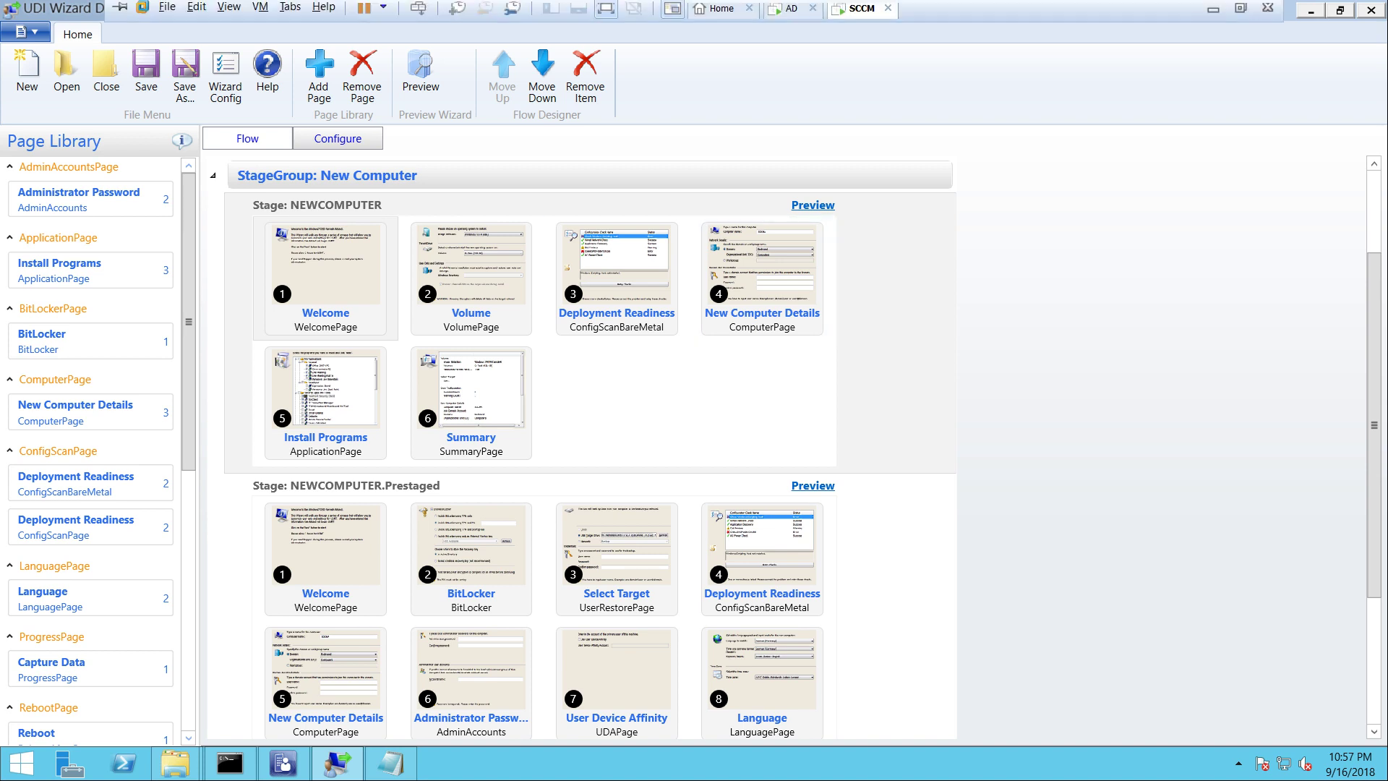
{"action": "key", "text": "alt+Tab"}
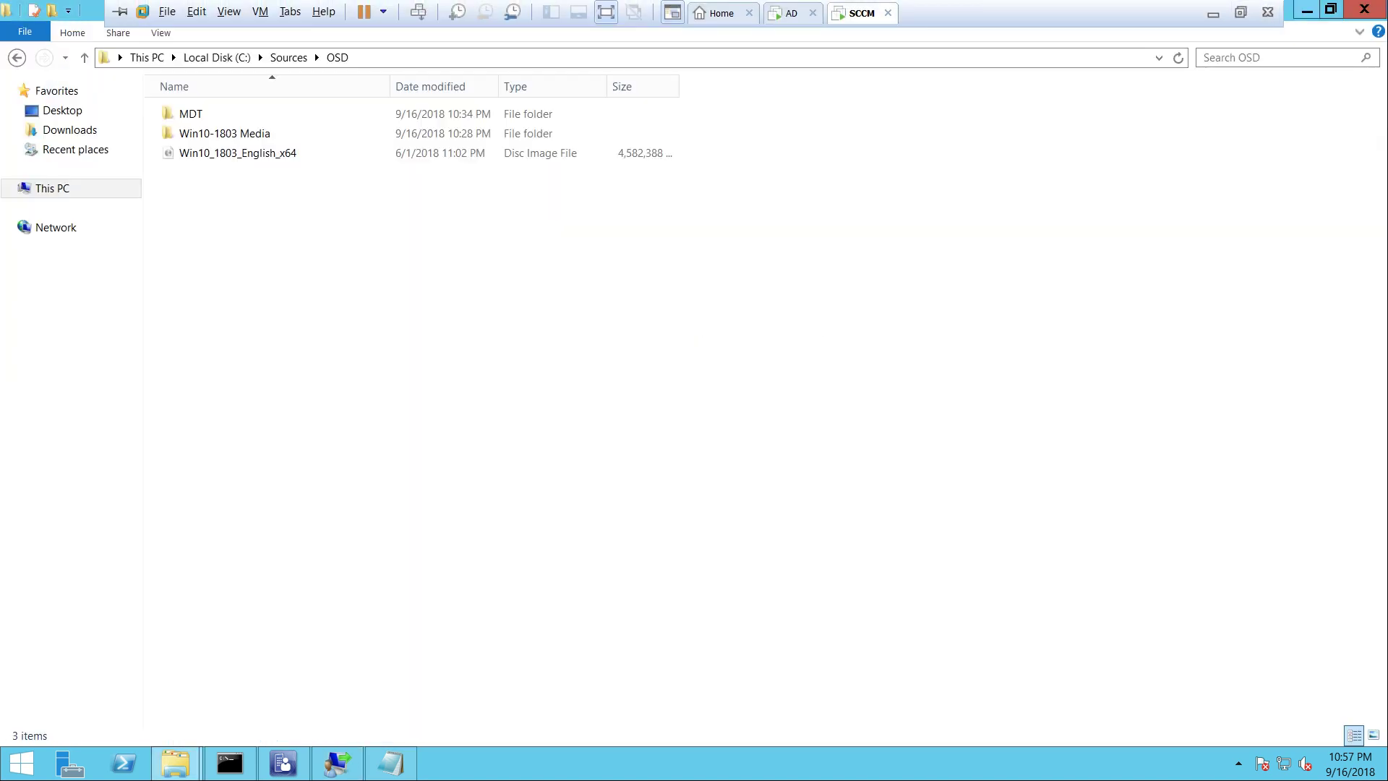
{"action": "key", "text": "alt+Tab"}
{"action": "key", "text": "Down"}
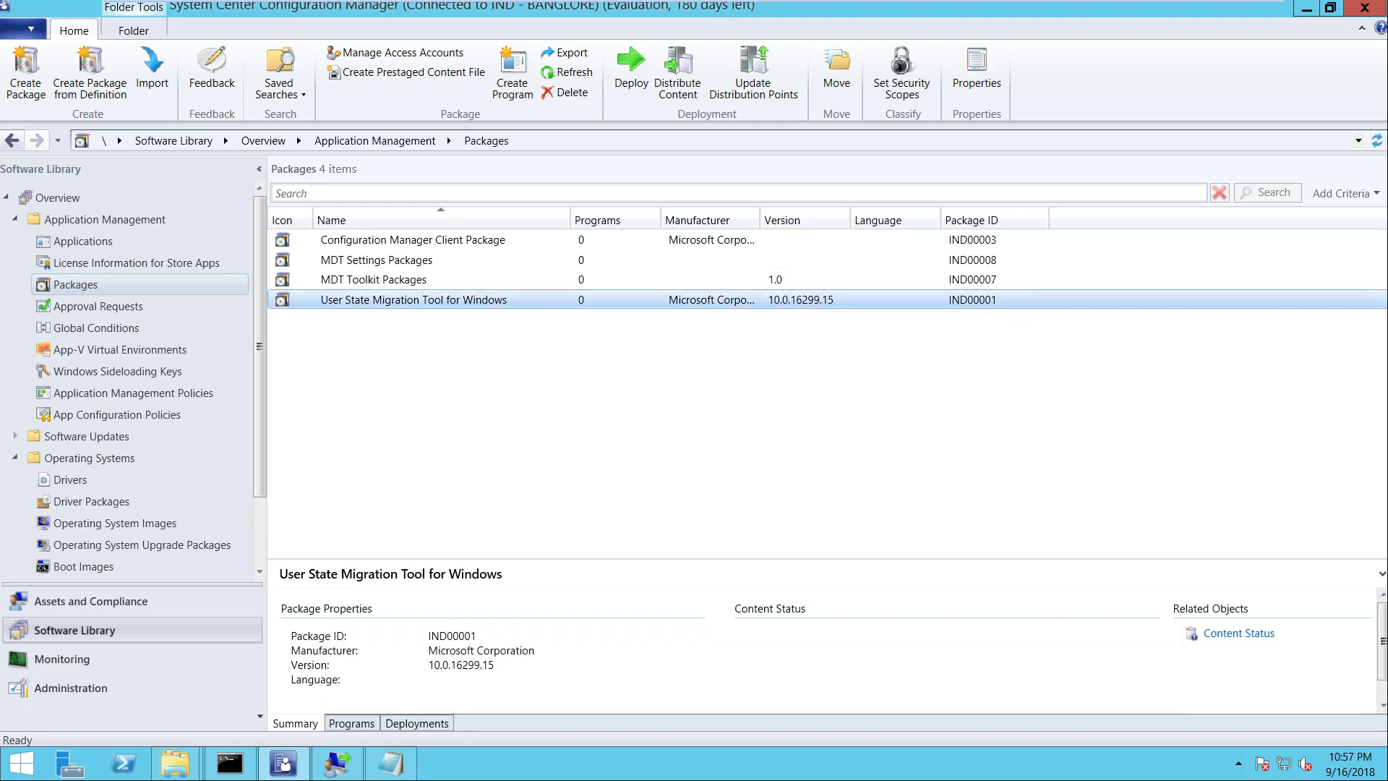
{"action": "key", "text": "super+d"}
{"action": "left_click_drag", "start_coordinate": [123, 561], "coordinate": [1, 384]}
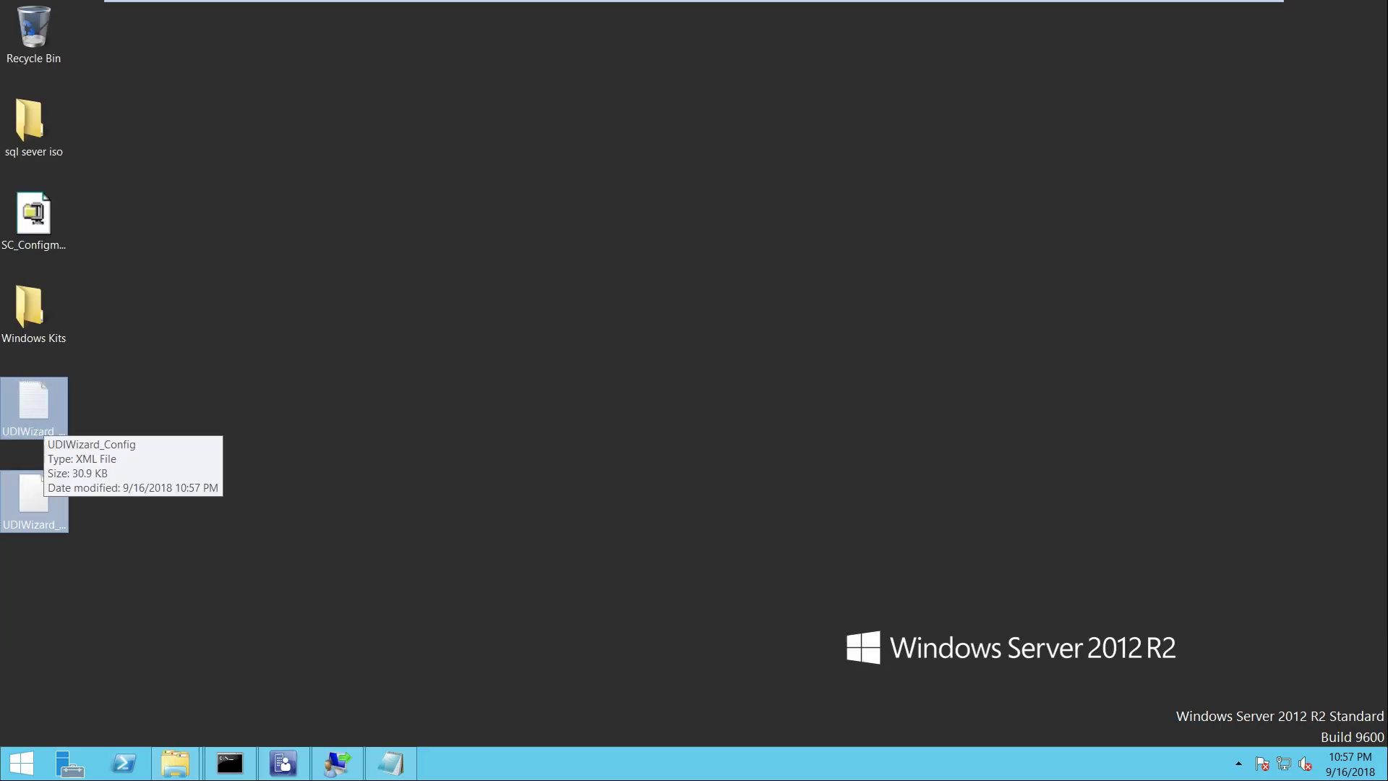
{"action": "right_click", "coordinate": [44, 419]}
{"action": "left_click", "coordinate": [77, 508]}
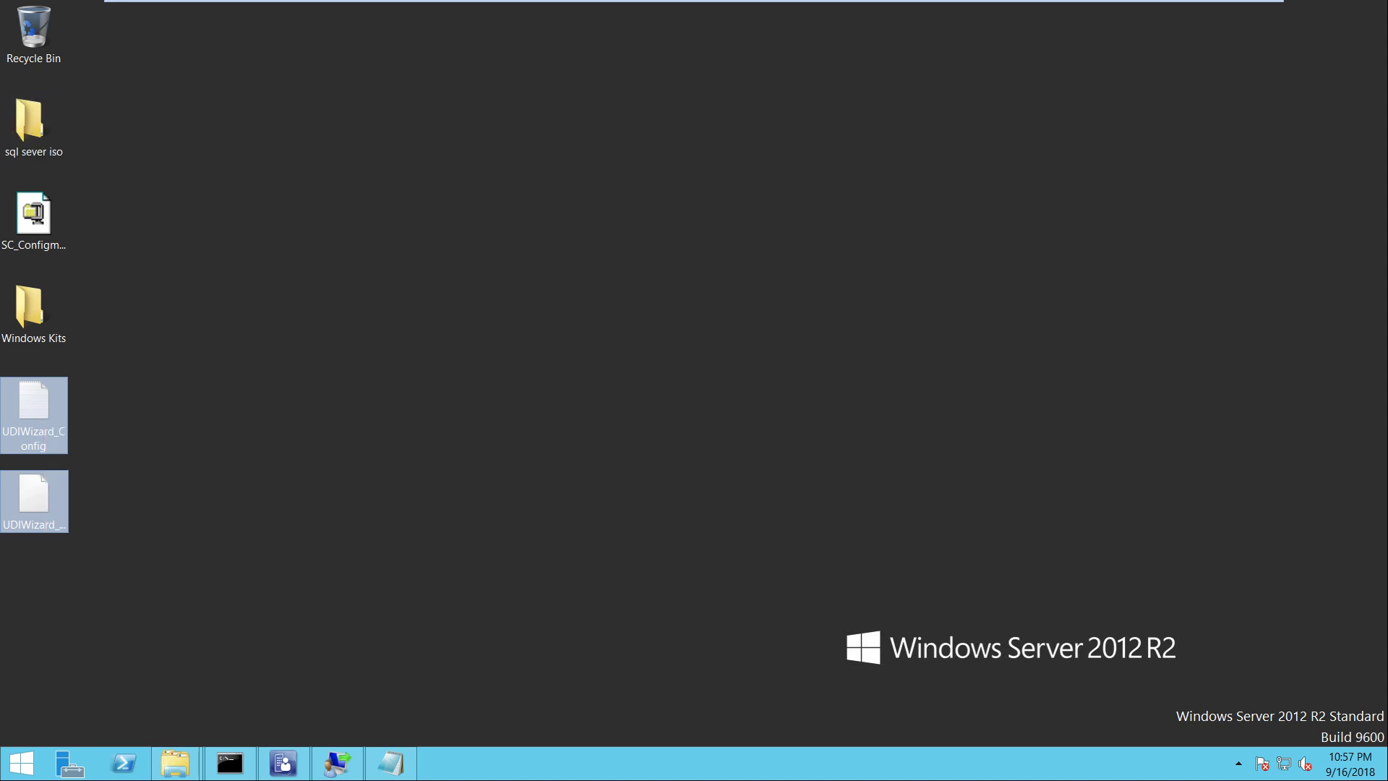
Paste the files into C:\Sources\OSD\MDT\MDT Toolkit Packages\Scripts, replacing the existing copies
{"action": "key", "text": "super+e"}
{"action": "double_click", "coordinate": [275, 257]}
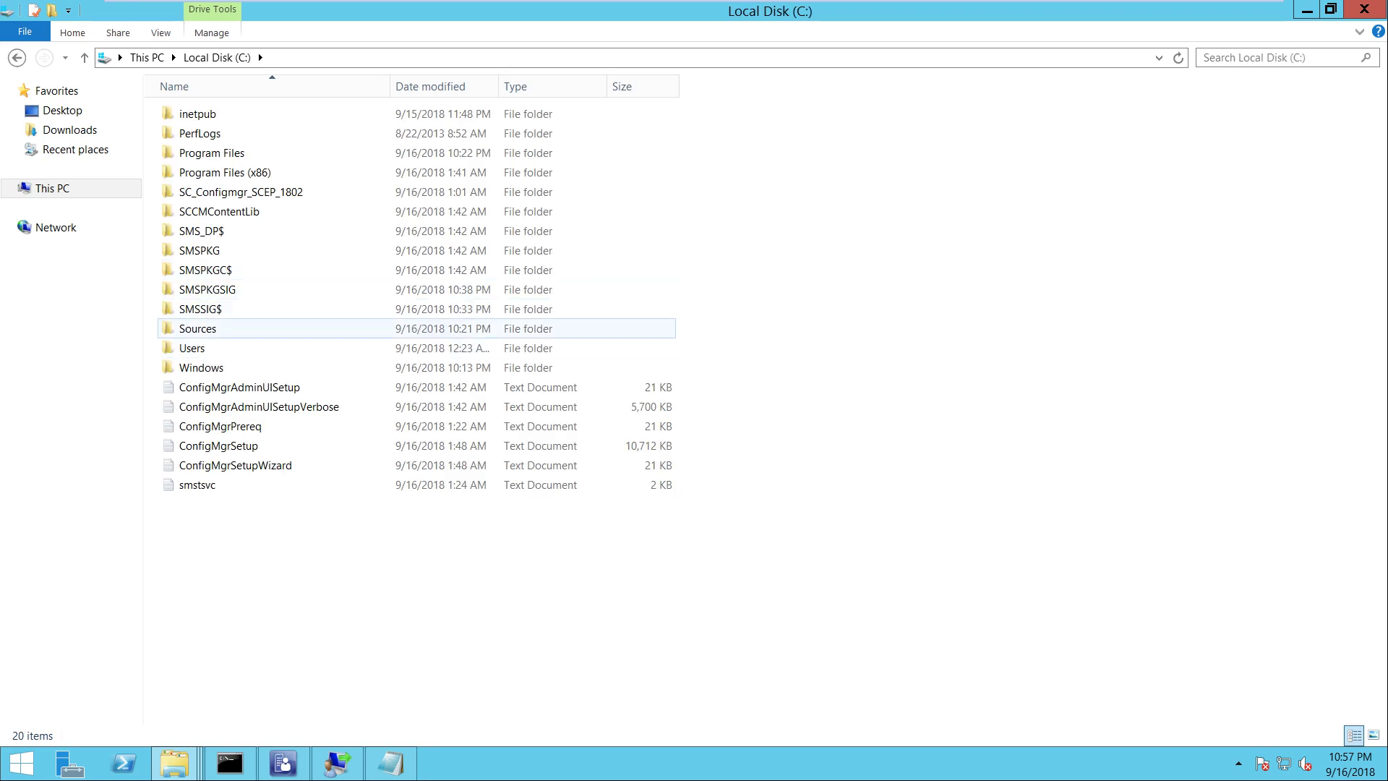
{"action": "double_click", "coordinate": [198, 328]}
{"action": "key", "text": "Return"}
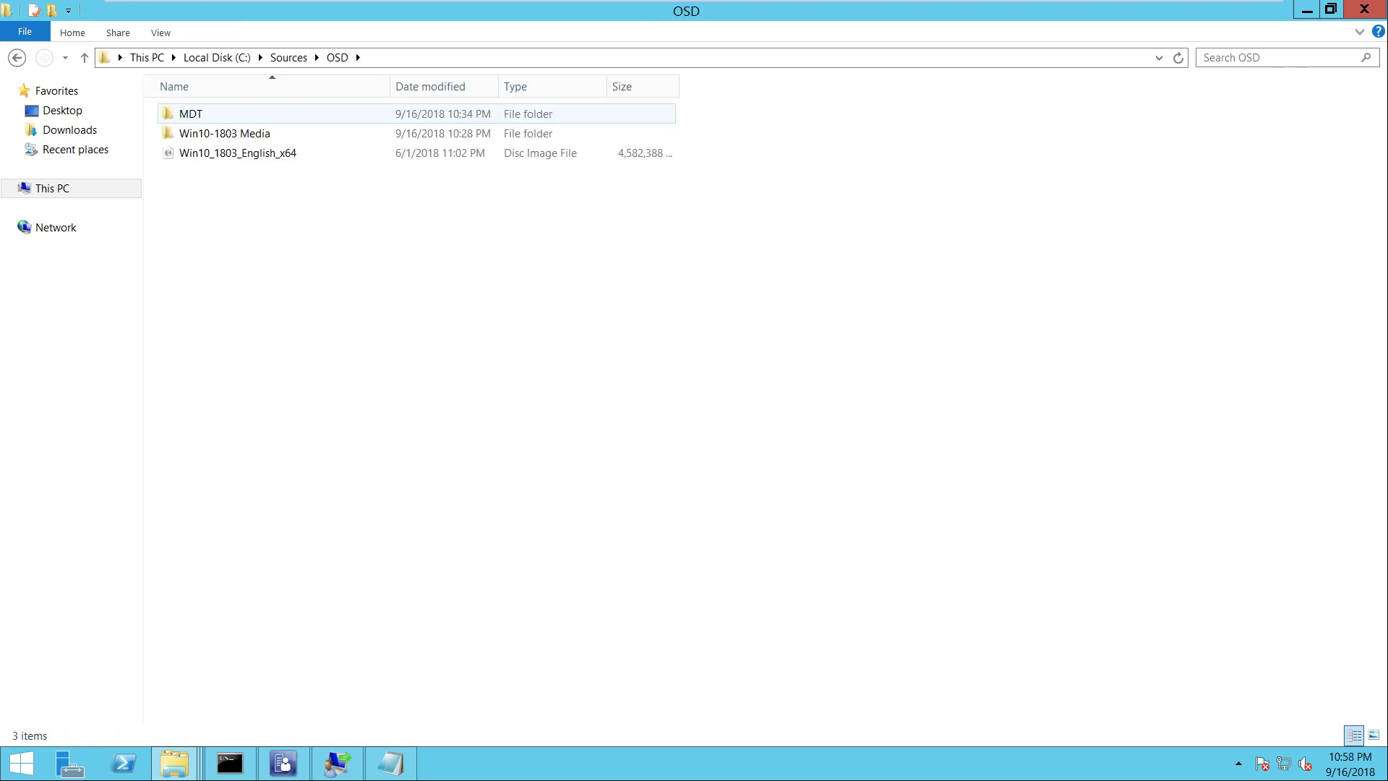
{"action": "double_click", "coordinate": [217, 114]}
{"action": "double_click", "coordinate": [245, 152]}
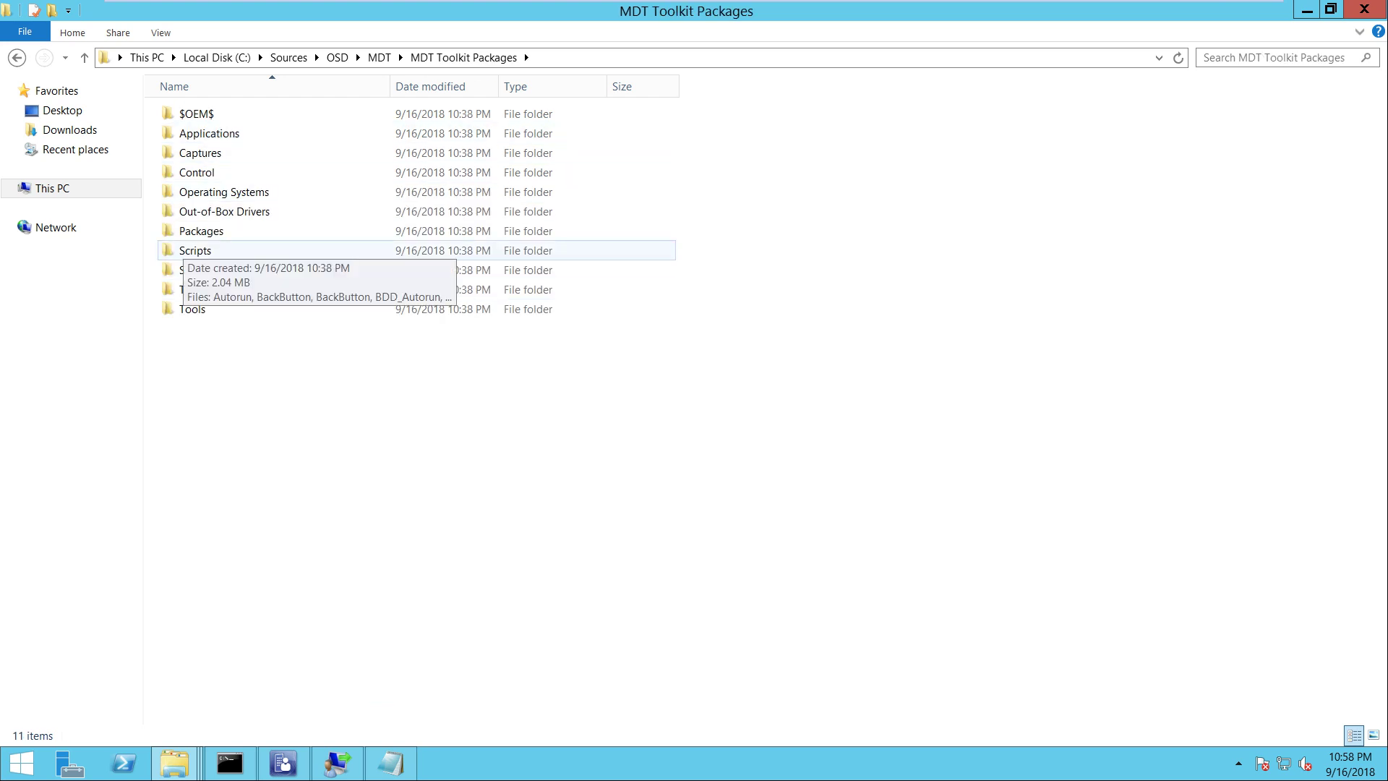
{"action": "double_click", "coordinate": [195, 250]}
{"action": "right_click", "coordinate": [930, 280]}
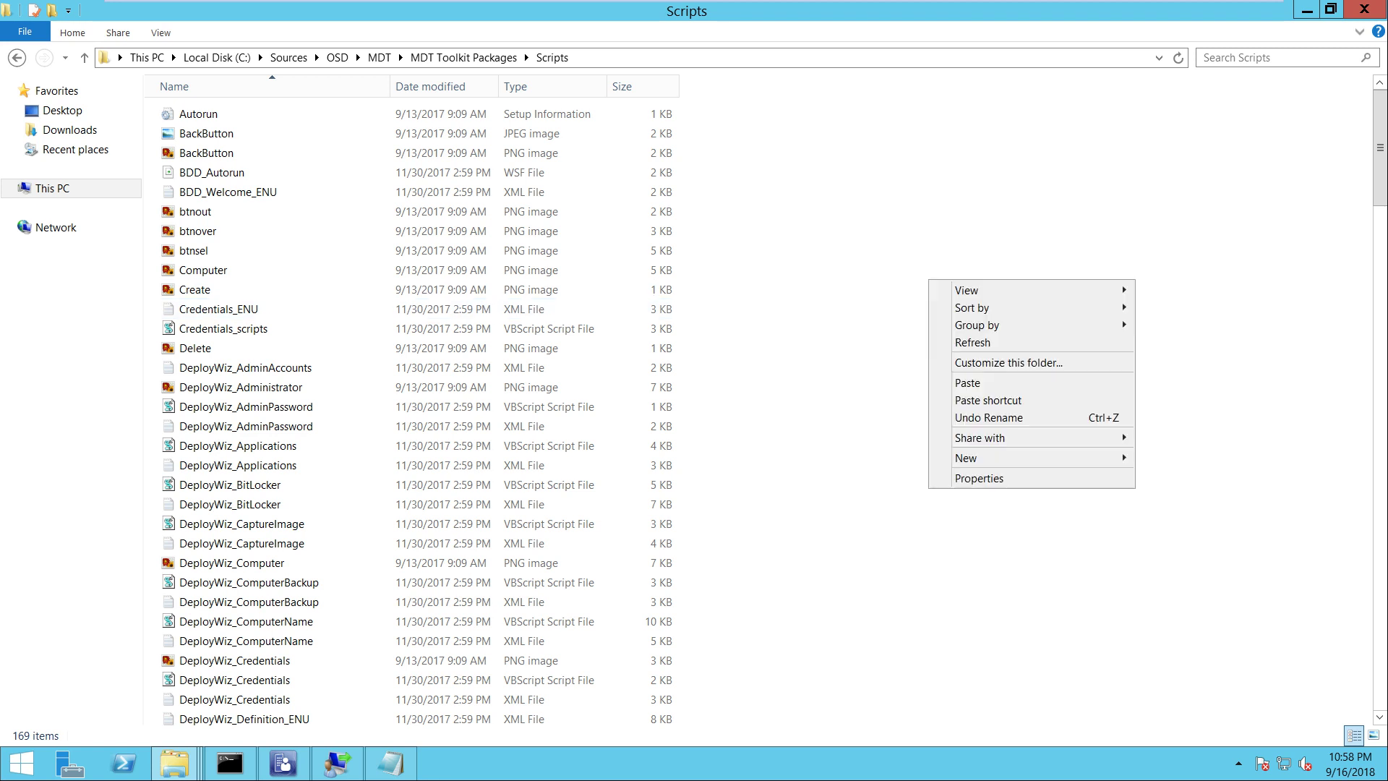
{"action": "left_click", "coordinate": [968, 382]}
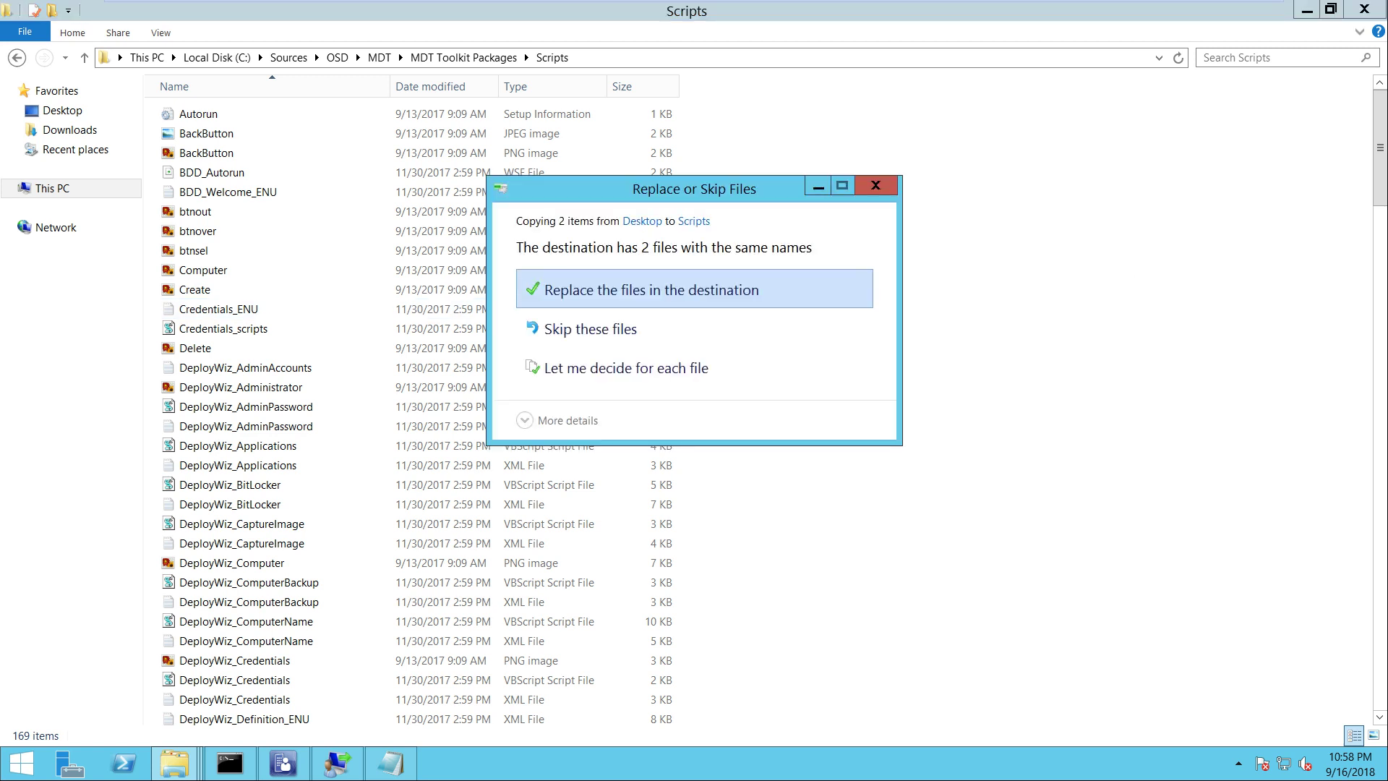
{"action": "left_click", "coordinate": [651, 289]}
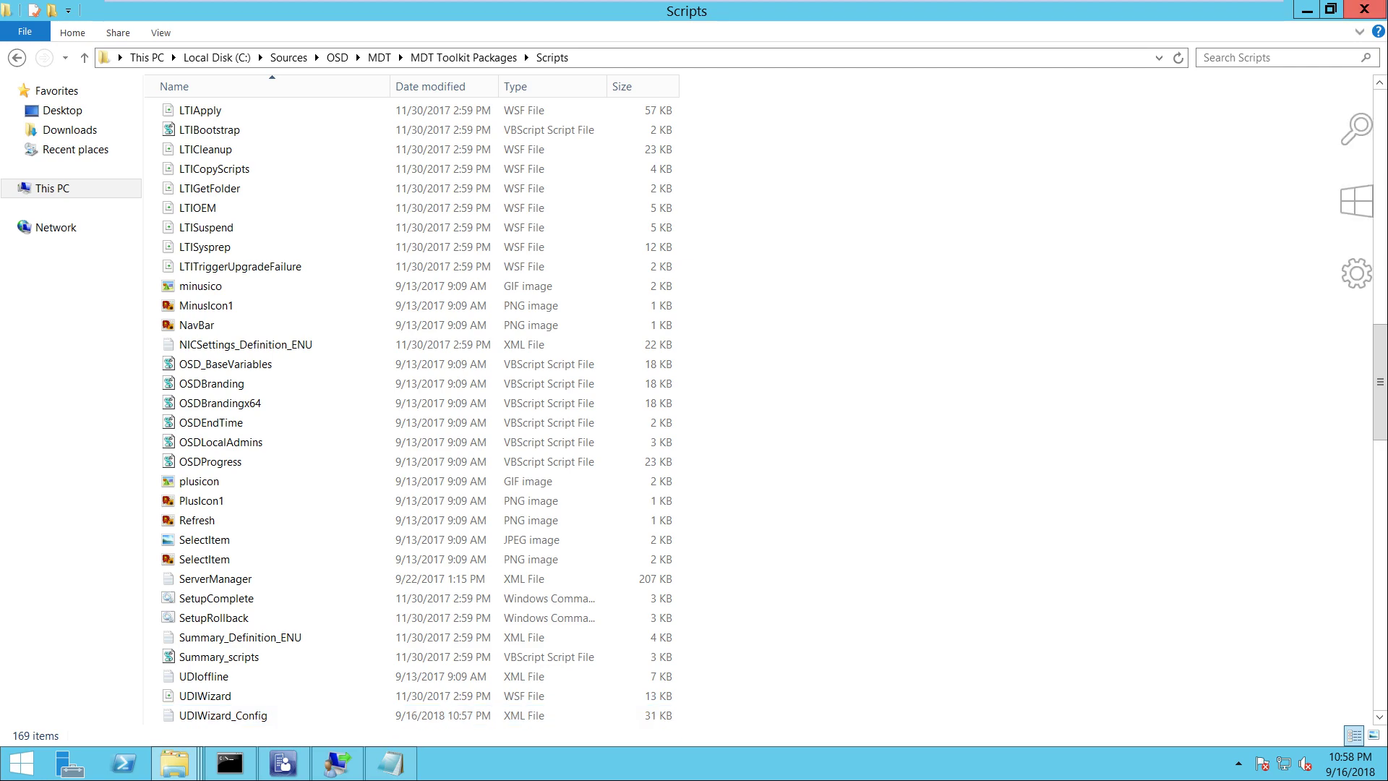
Refresh the desktop and switch back to the Configuration Manager console
{"action": "left_click", "coordinate": [1384, 777]}
{"action": "right_click", "coordinate": [812, 242]}
{"action": "key", "text": "Return"}
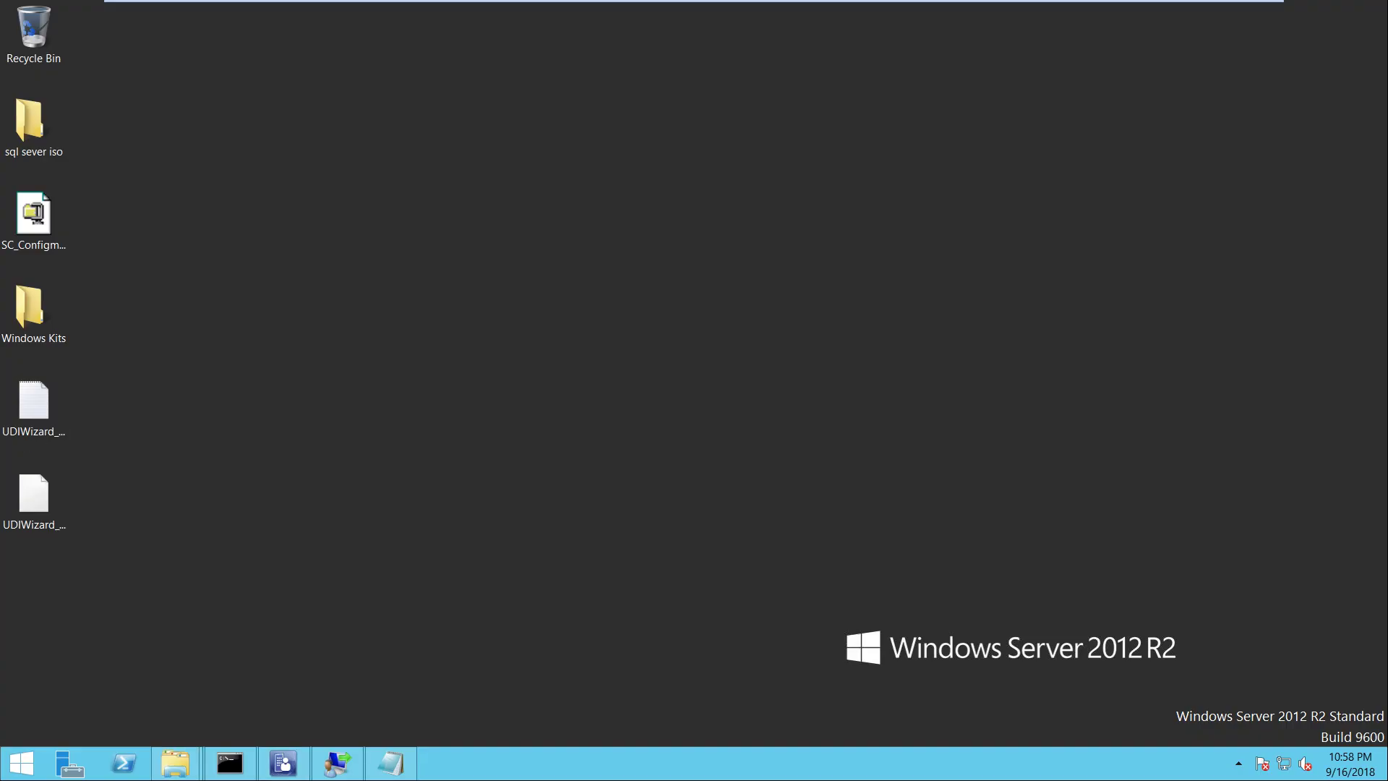
{"action": "key", "text": "alt+Tab"}
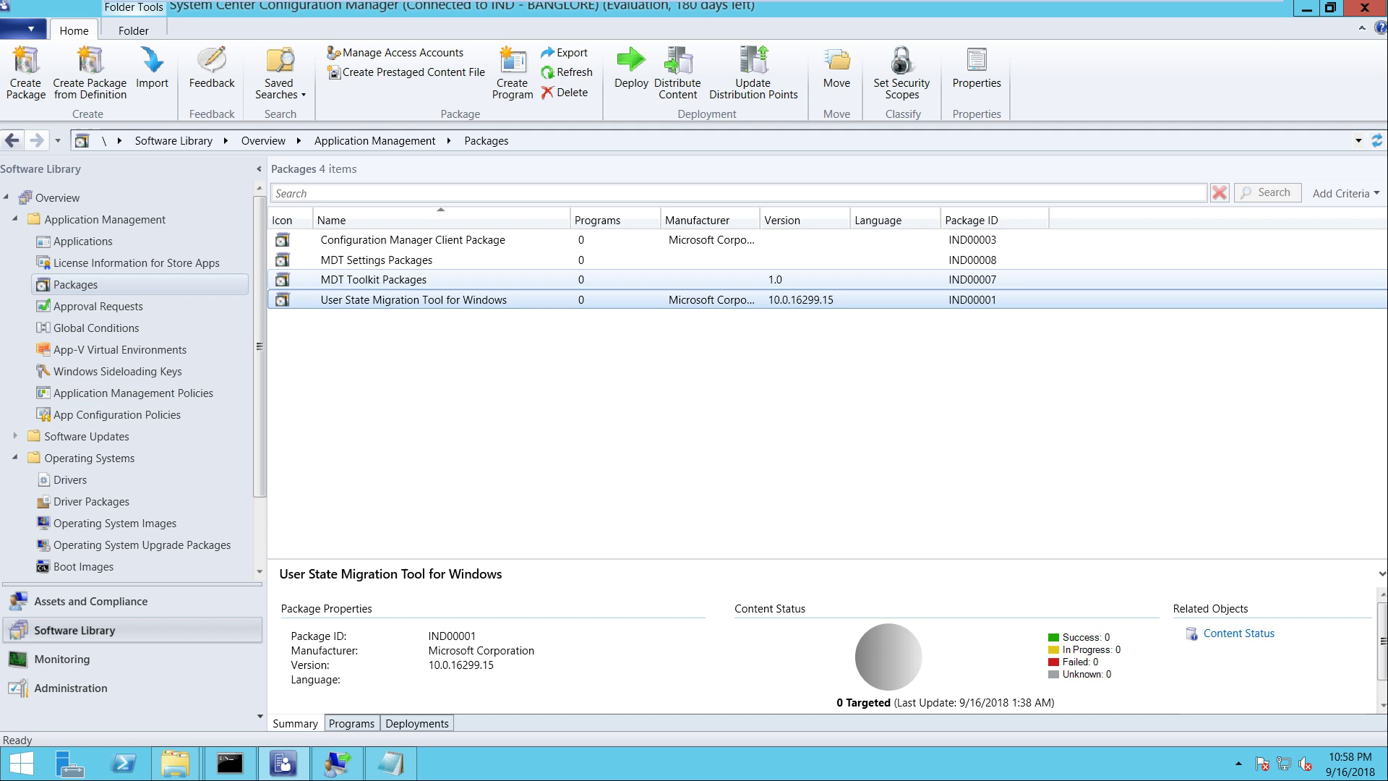
Update distribution points for the MDT Settings Packages and MDT Toolkit Packages
{"action": "key", "text": "Up"}
{"action": "key", "text": "Up"}
{"action": "key", "text": "shift+Down"}
{"action": "key", "text": "shift+Down"}
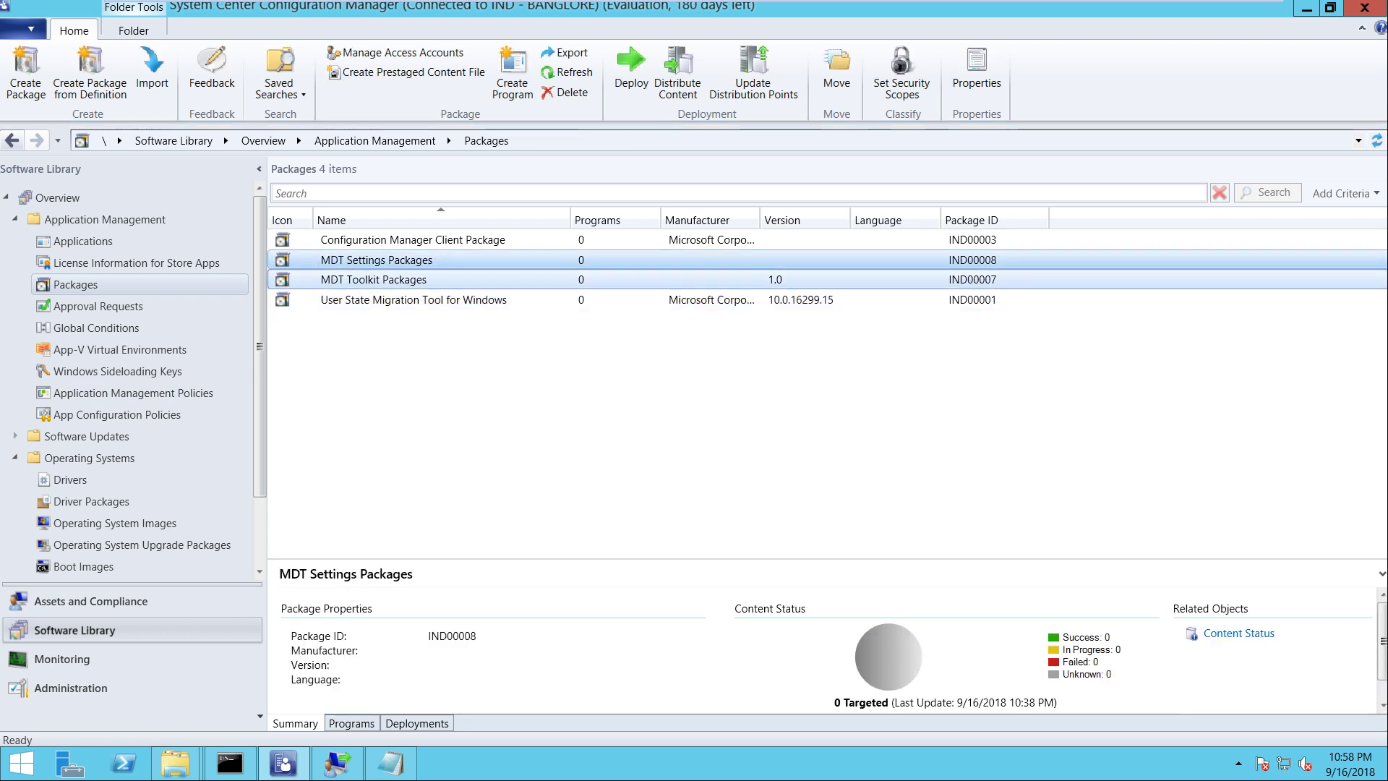
{"action": "key", "text": "shift+Up"}
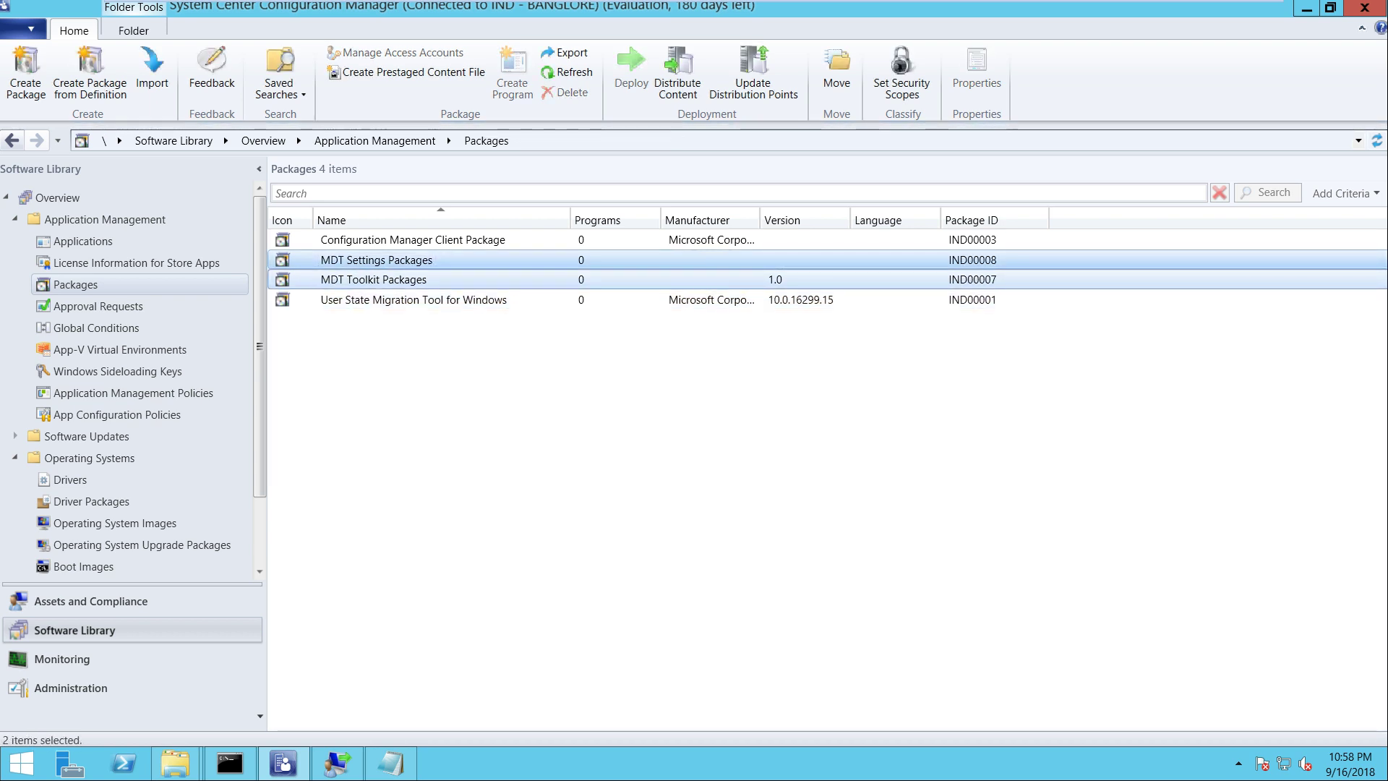
{"action": "key", "text": "shift+F10"}
{"action": "key", "text": "Down"}
{"action": "key", "text": "Down"}
{"action": "key", "text": "Down"}
{"action": "key", "text": "Down"}
{"action": "key", "text": "Down"}
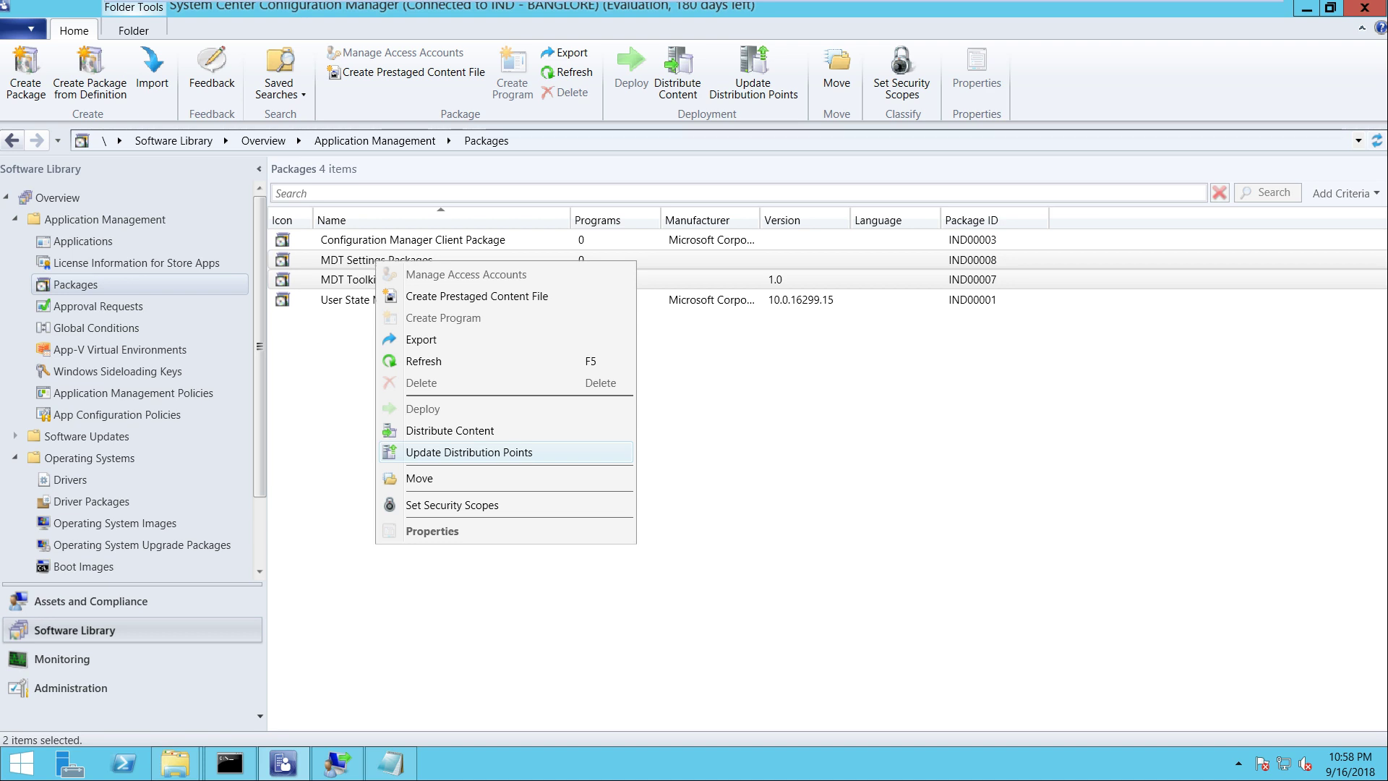
{"action": "key", "text": "Return"}
{"action": "key", "text": "Return"}
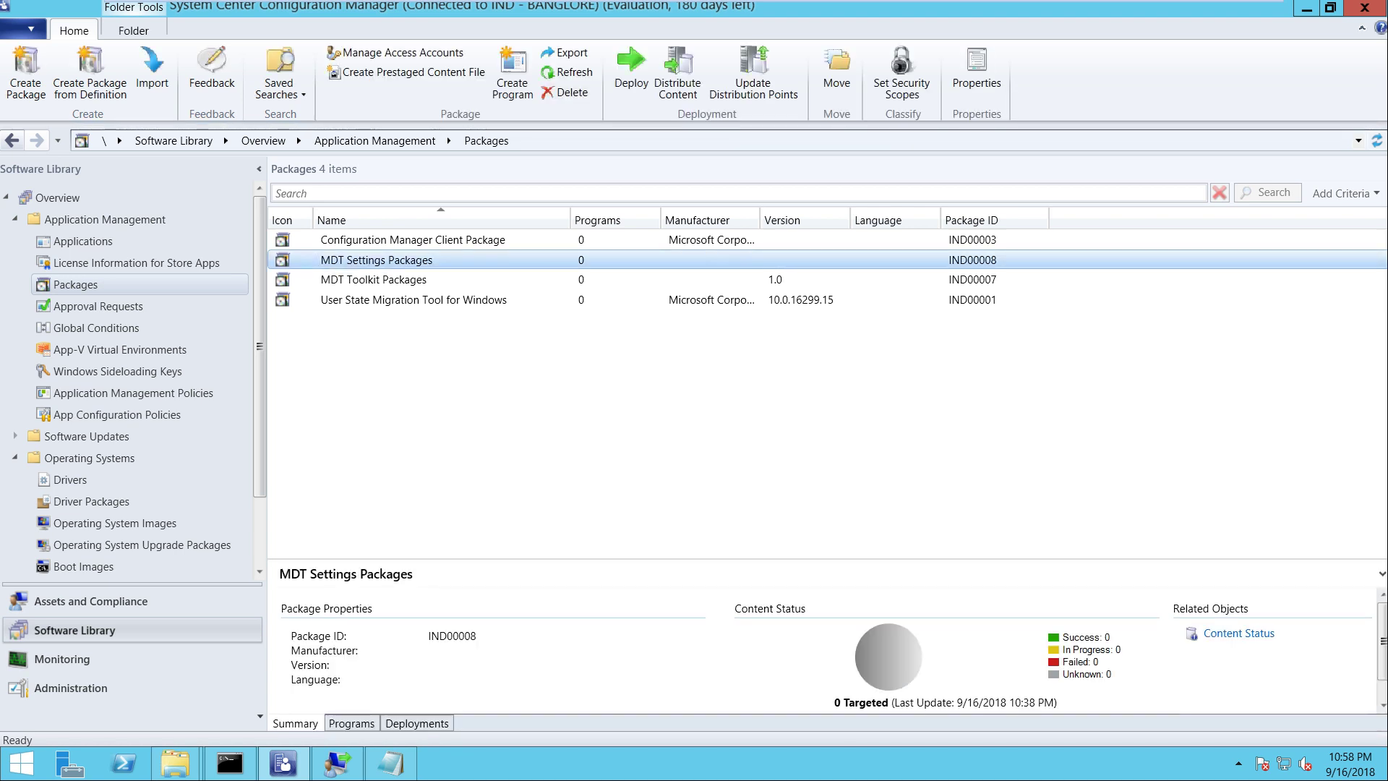
Distribute both MDT packages' content to the SCCM.ITHUB.COM distribution point
{"action": "key", "text": "shift+Down"}
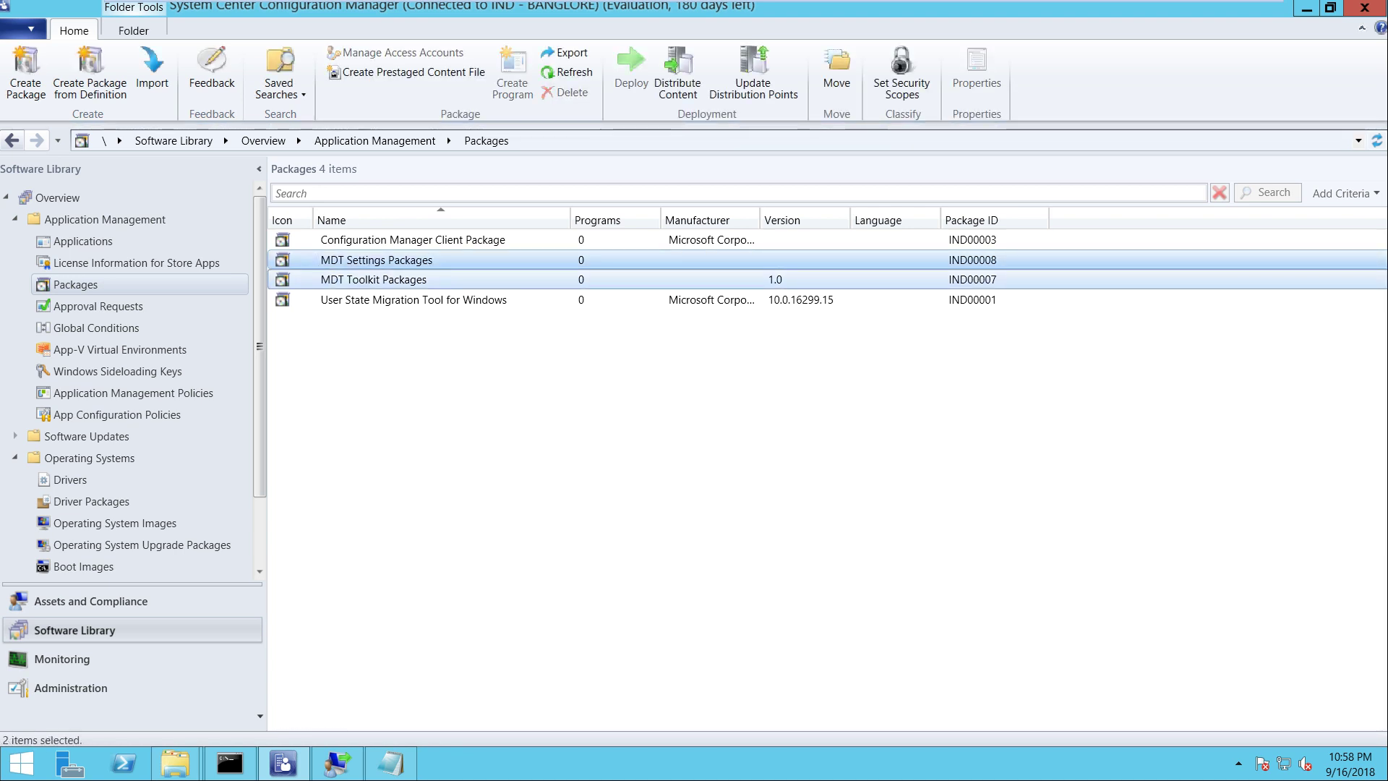
{"action": "right_click", "coordinate": [394, 262]}
{"action": "left_click", "coordinate": [448, 428]}
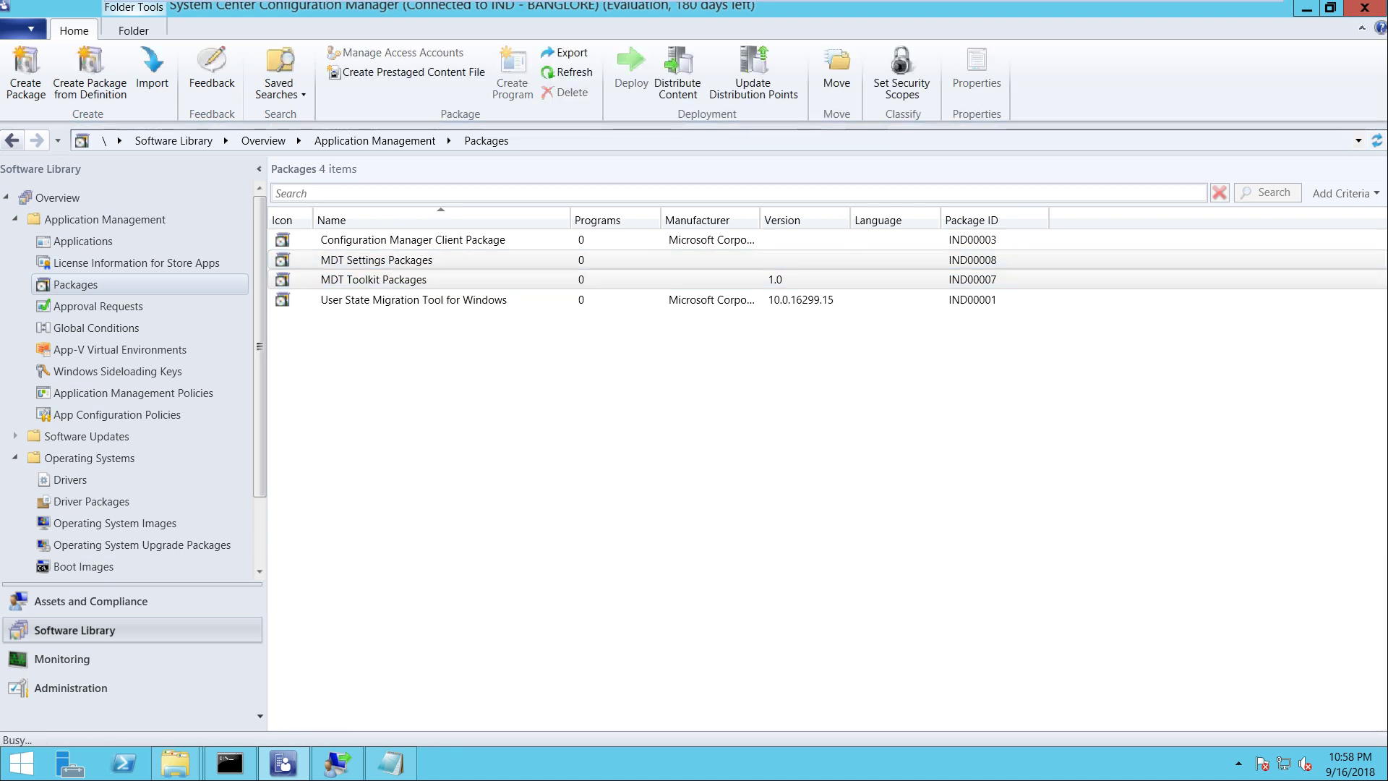
{"action": "key", "text": "Return"}
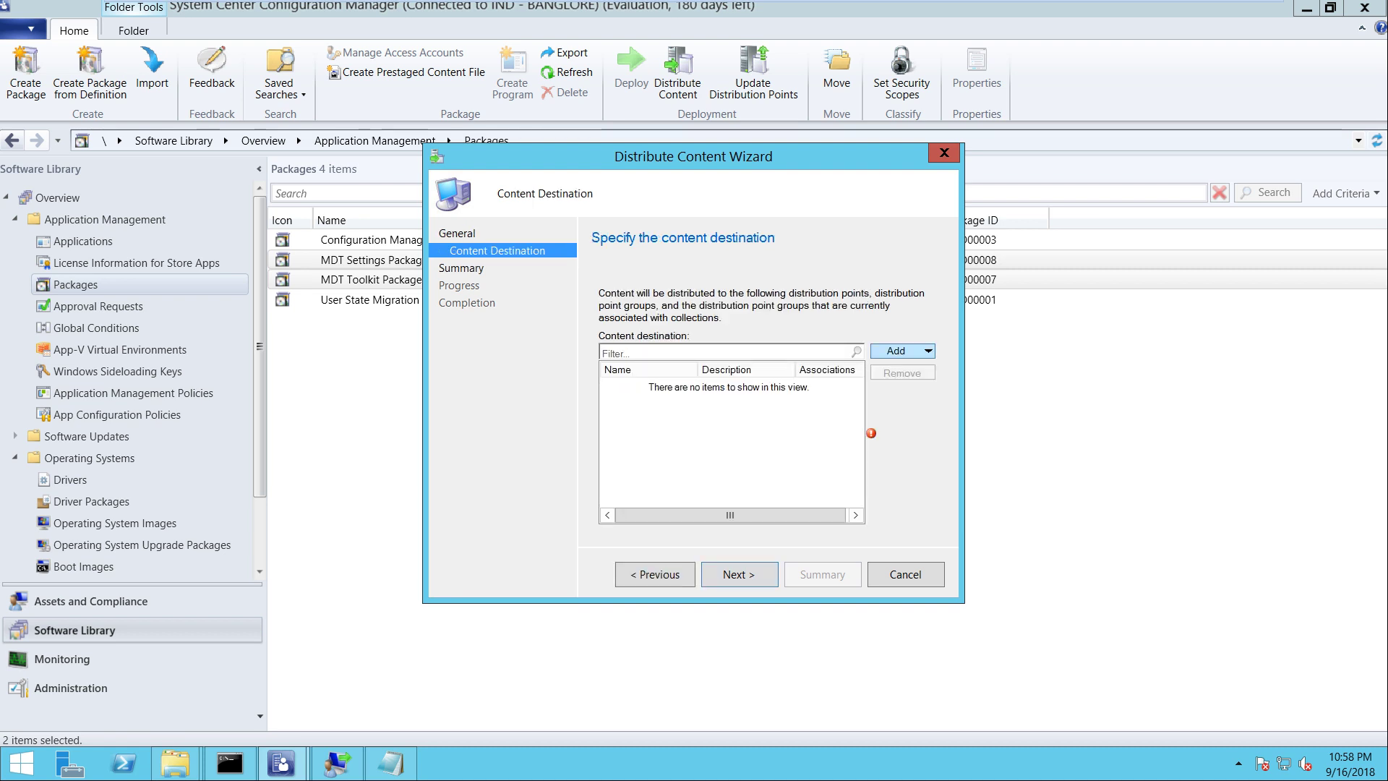
{"action": "left_click", "coordinate": [927, 350]}
{"action": "left_click", "coordinate": [930, 384]}
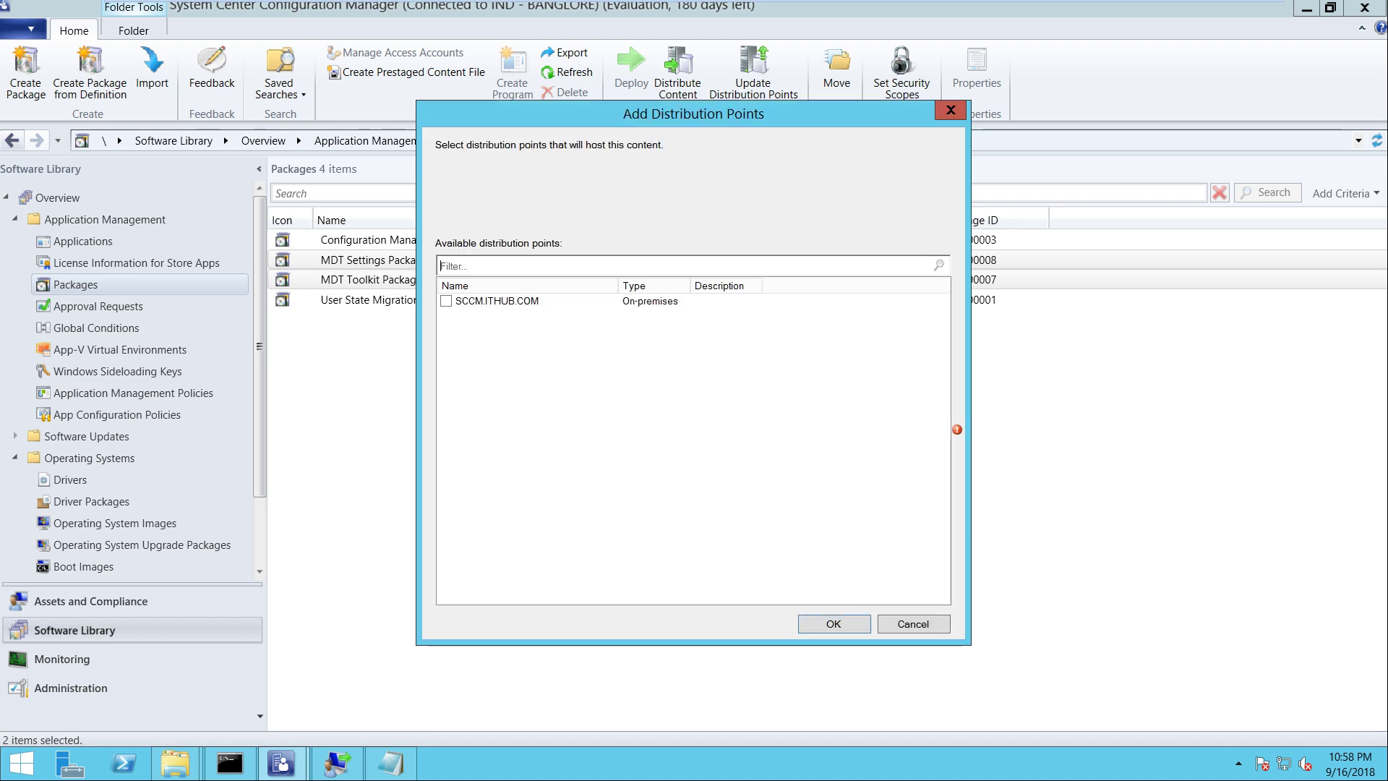
{"action": "left_click", "coordinate": [446, 300]}
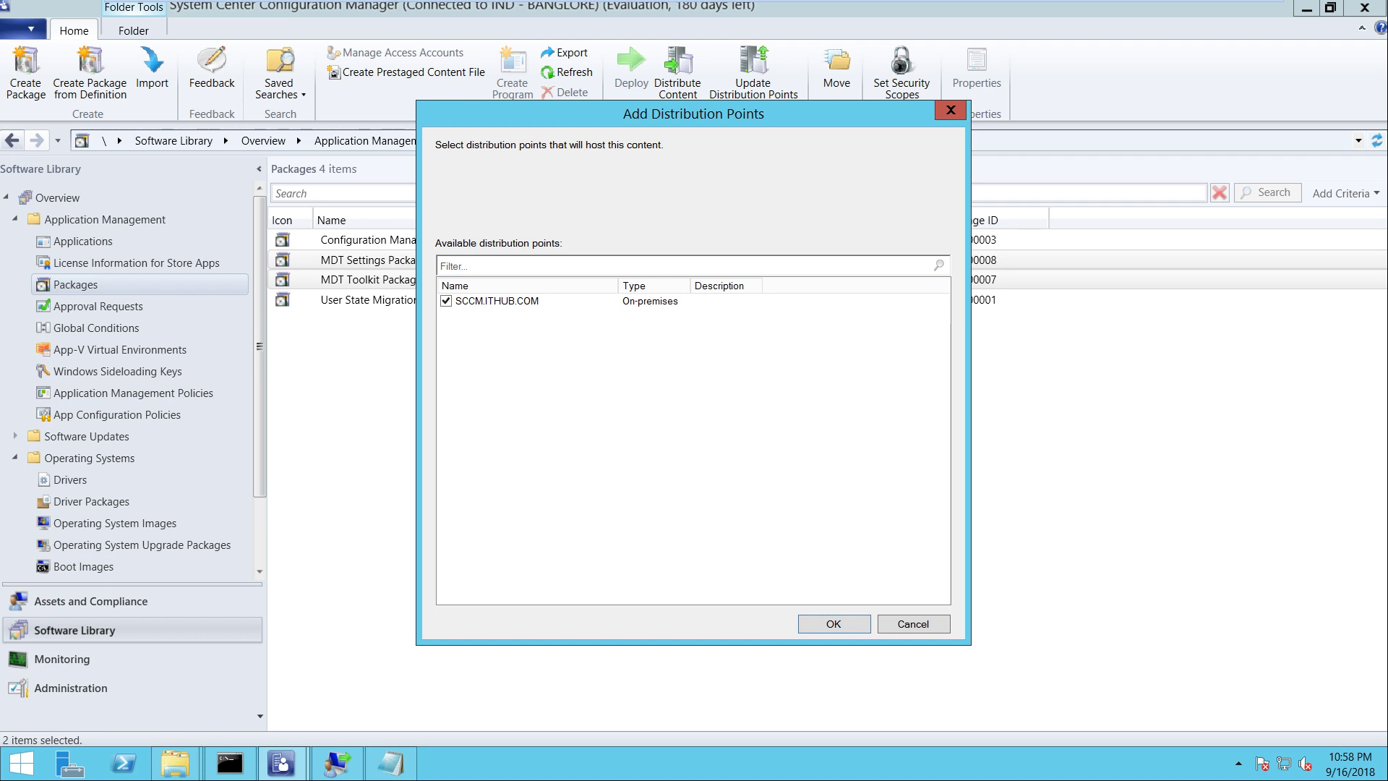
{"action": "key", "text": "Return"}
{"action": "key", "text": "Return"}
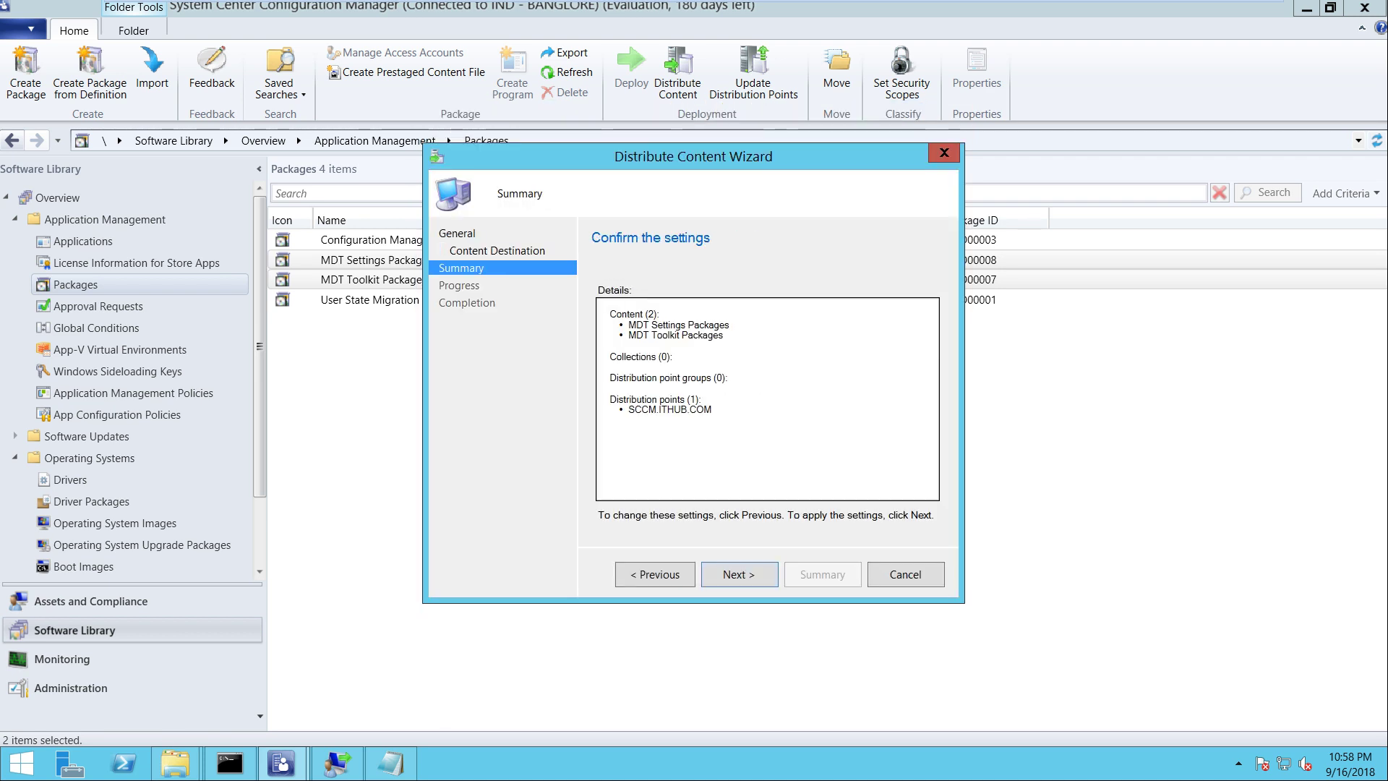
{"action": "key", "text": "Return"}
{"action": "key", "text": "Return"}
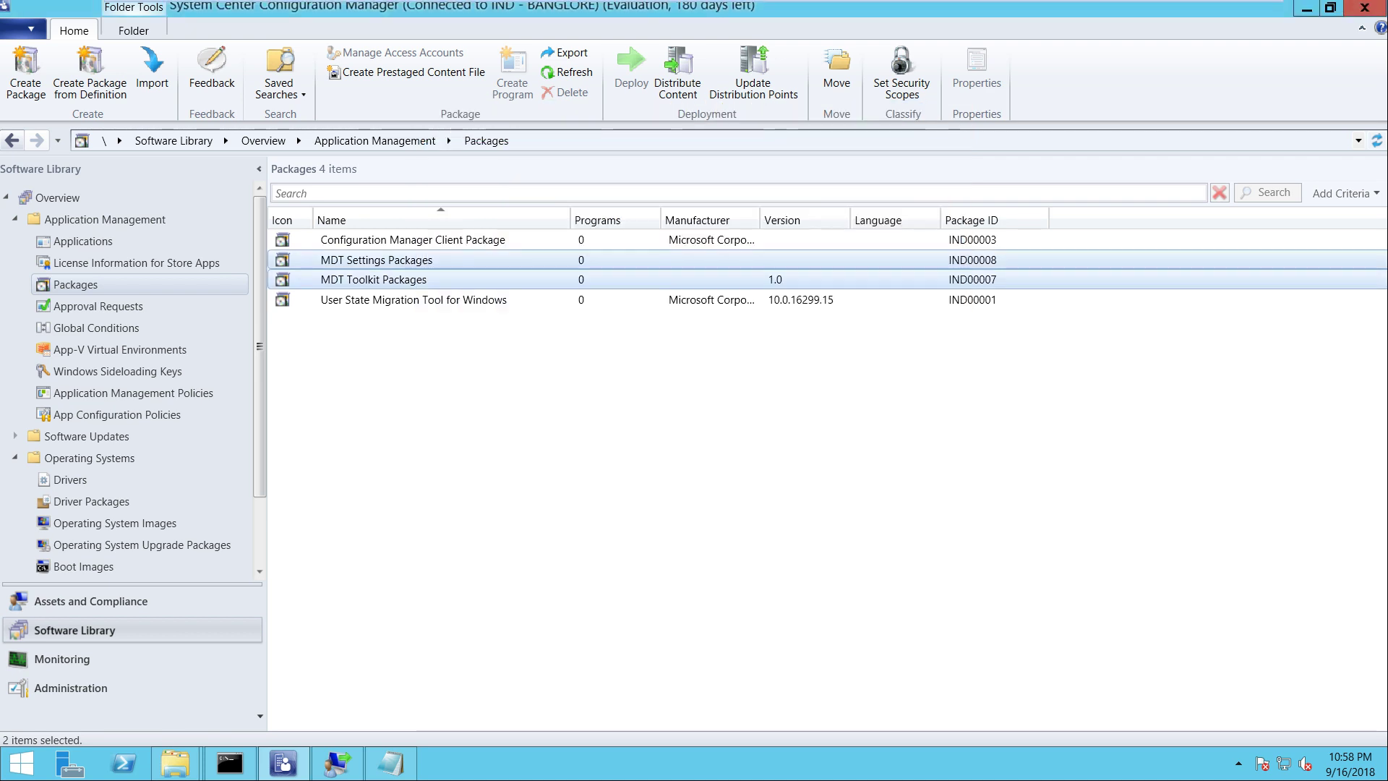
Review the content status of the MDT packages and the User State Migration Tool package
{"action": "key", "text": "Up"}
{"action": "key", "text": "Down"}
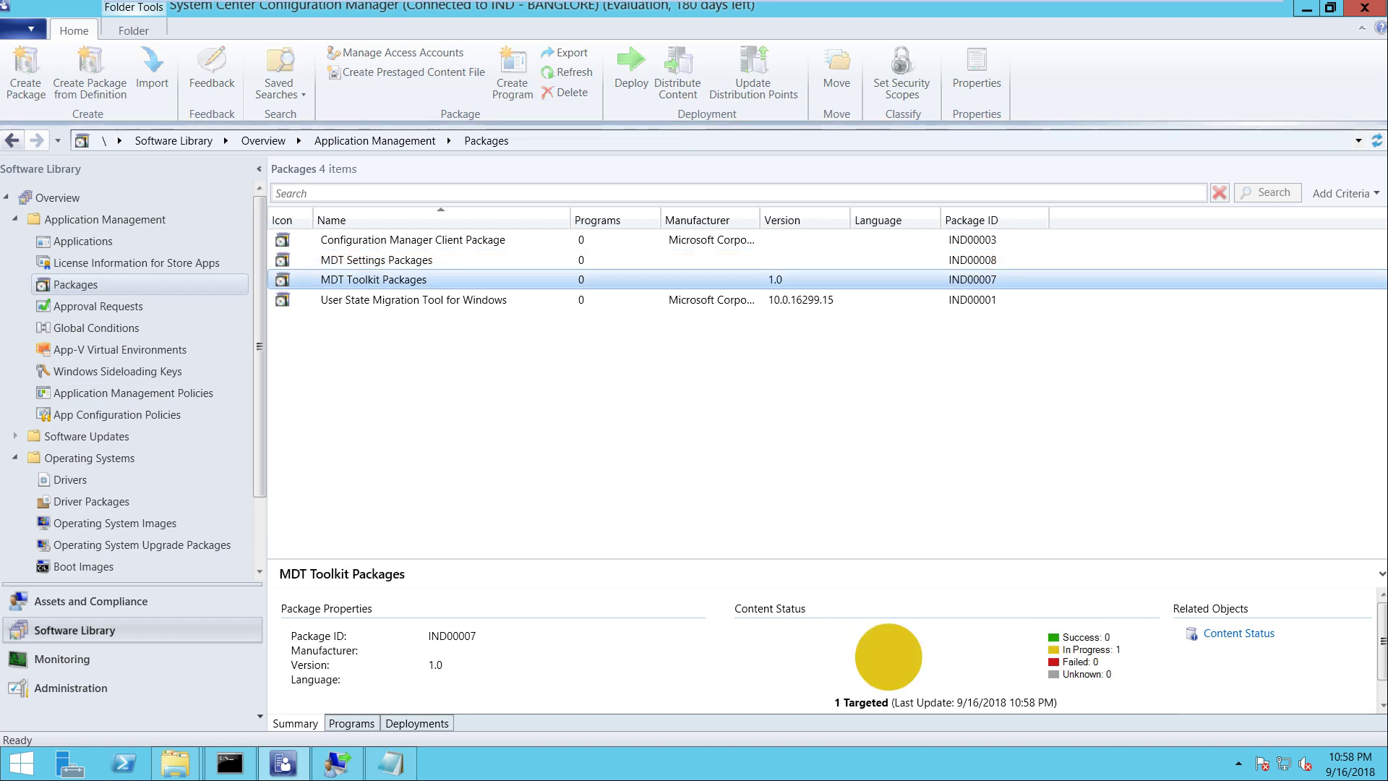
{"action": "key", "text": "Down"}
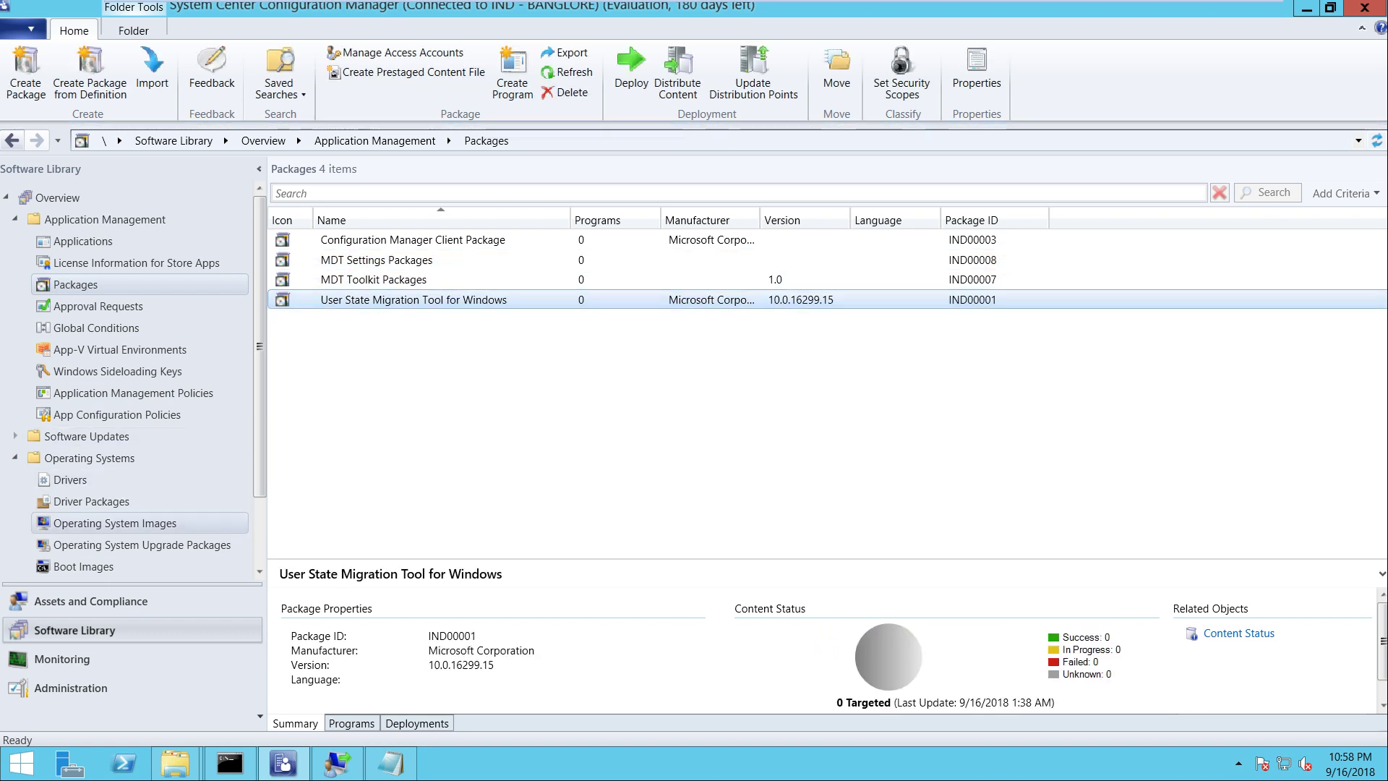
{"action": "left_click", "coordinate": [115, 523]}
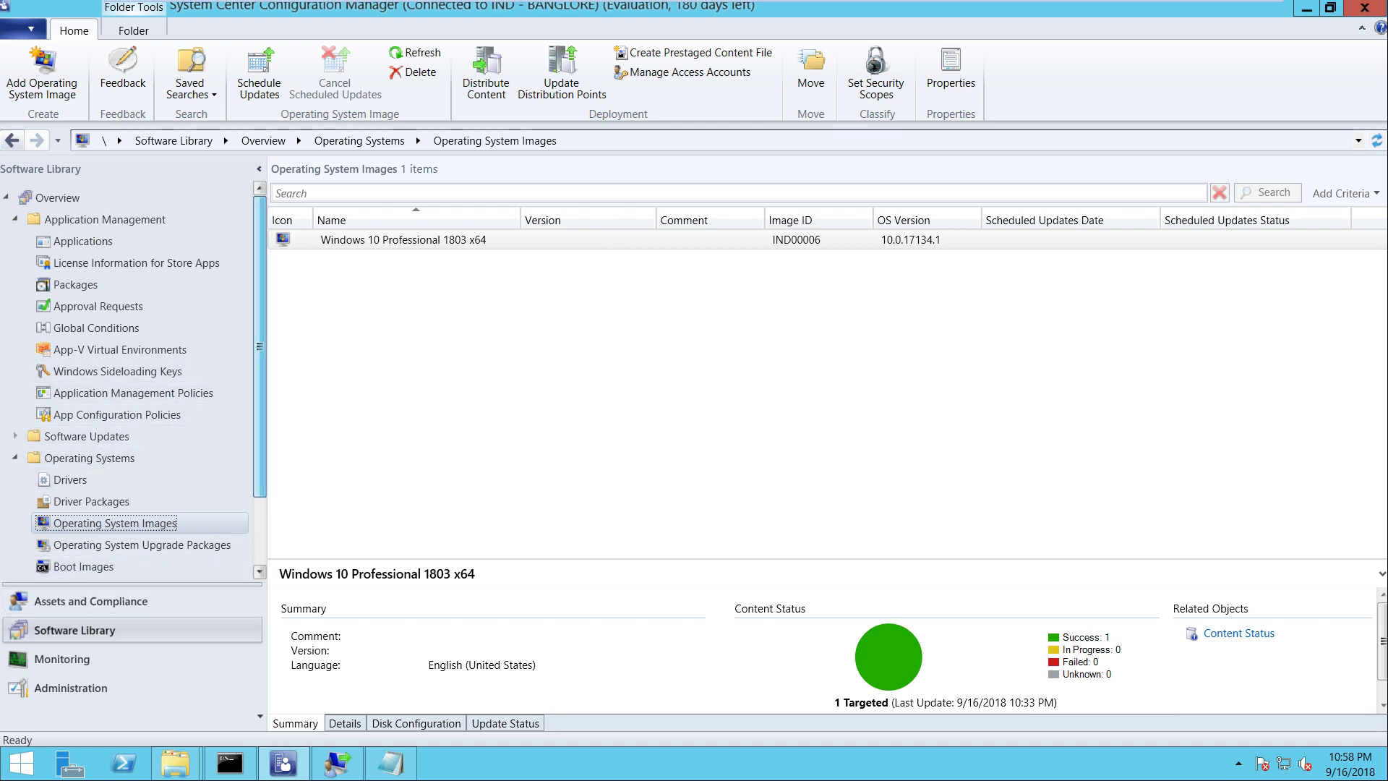
Start deploying the Windows Client Machines task sequence with All Unknown Computers as the target collection
{"action": "scroll", "coordinate": [138, 381], "scroll_direction": "down", "scroll_amount": 1}
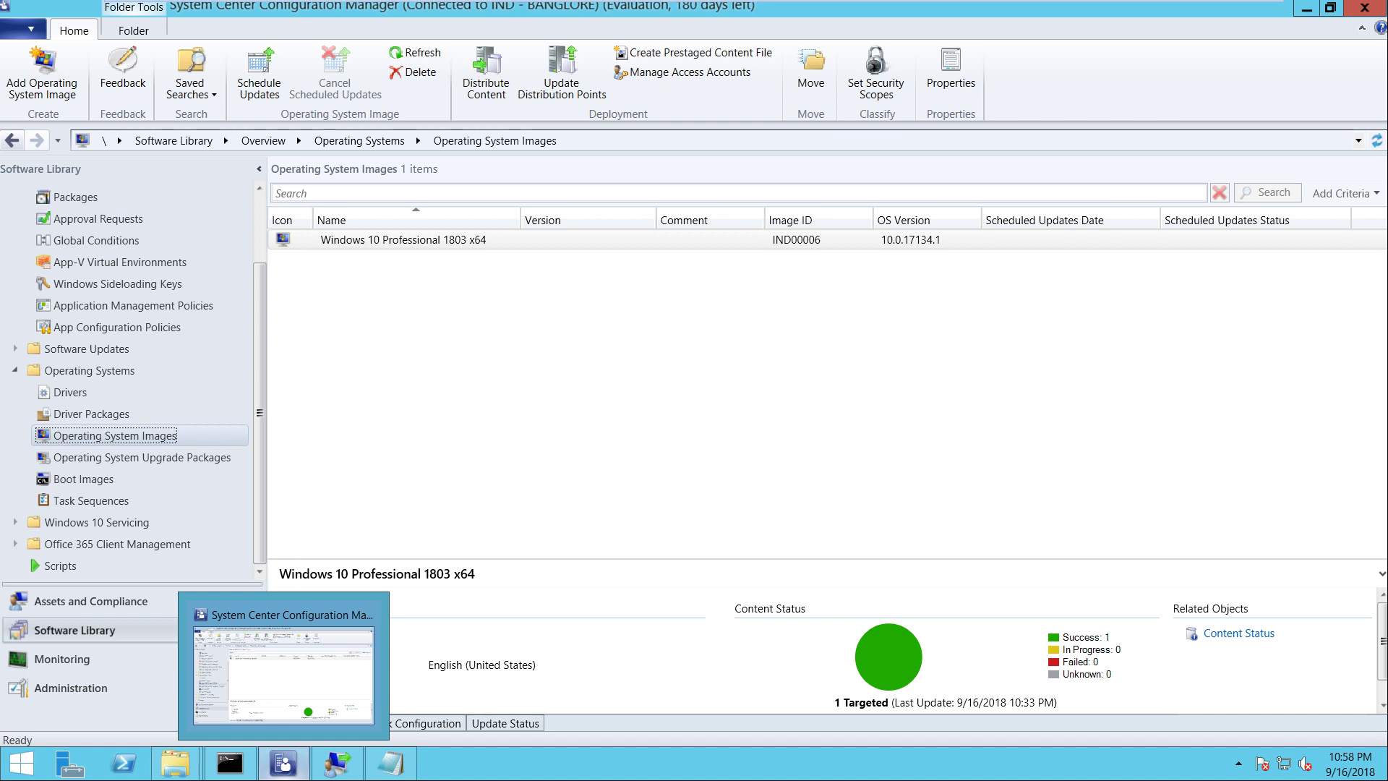
{"action": "left_click", "coordinate": [91, 500]}
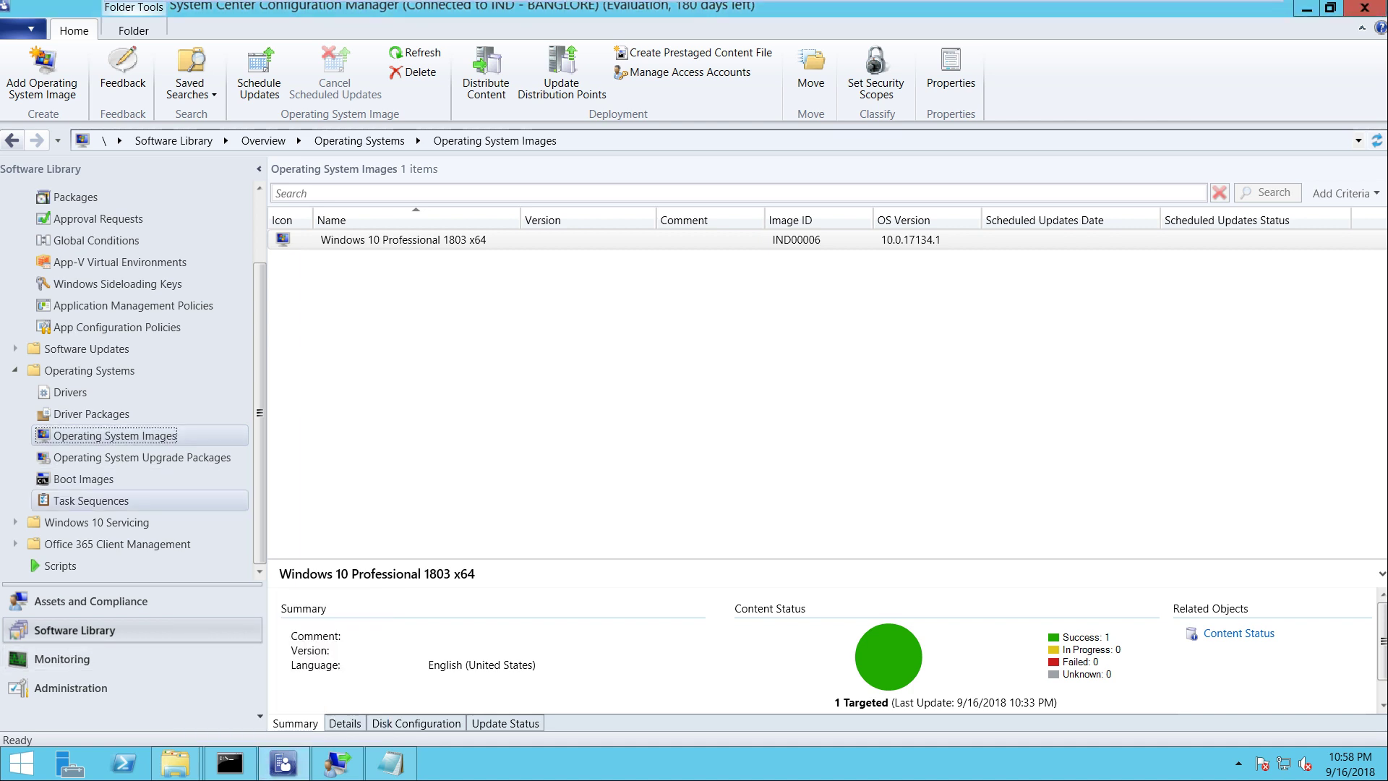
{"action": "left_click", "coordinate": [382, 239]}
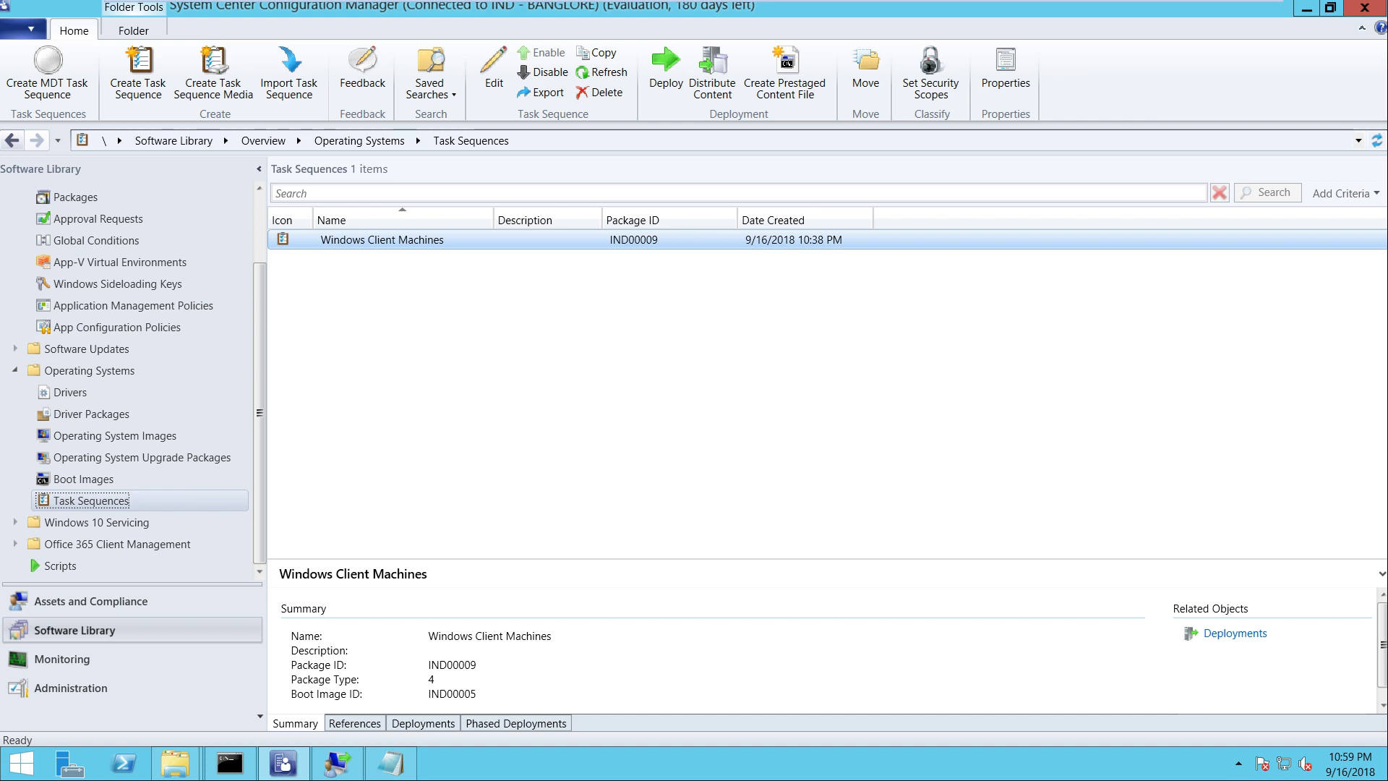
{"action": "right_click", "coordinate": [405, 240]}
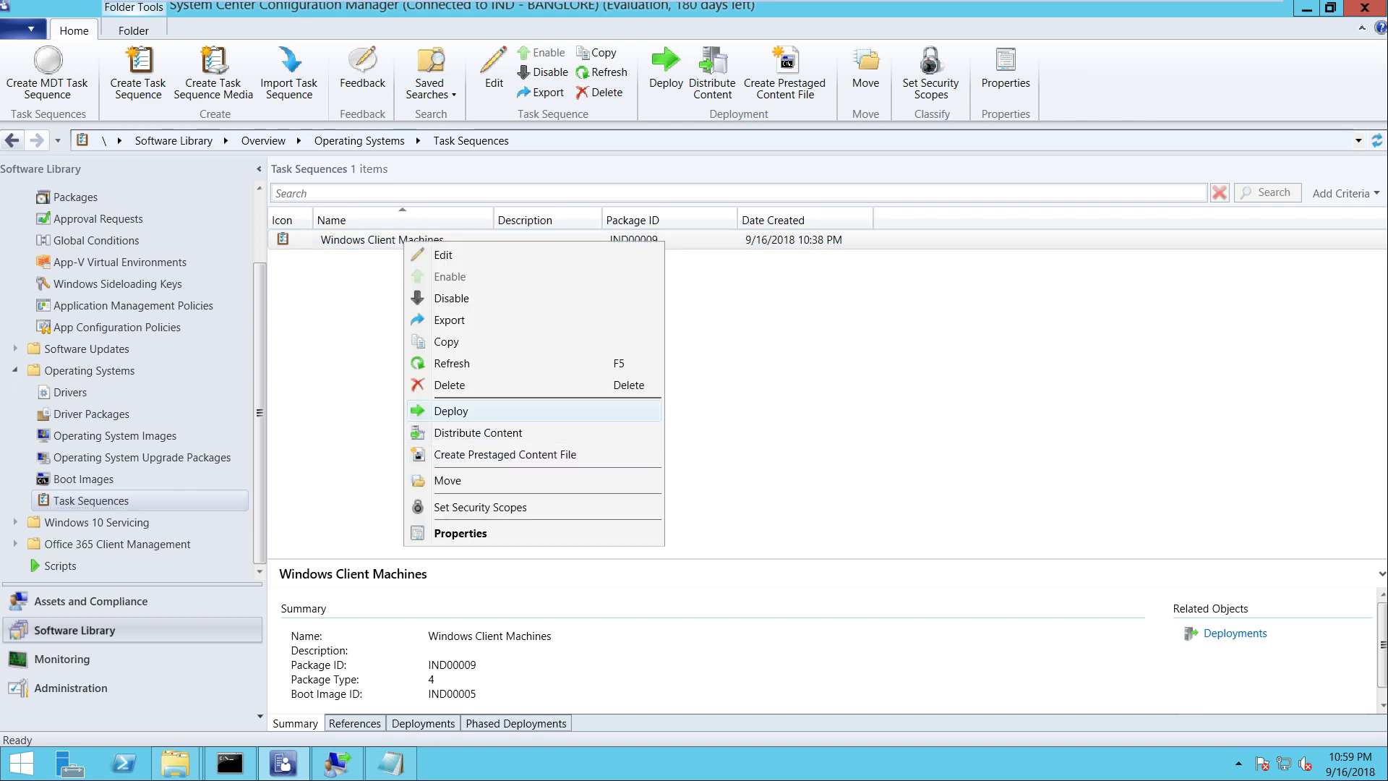
{"action": "left_click", "coordinate": [445, 413]}
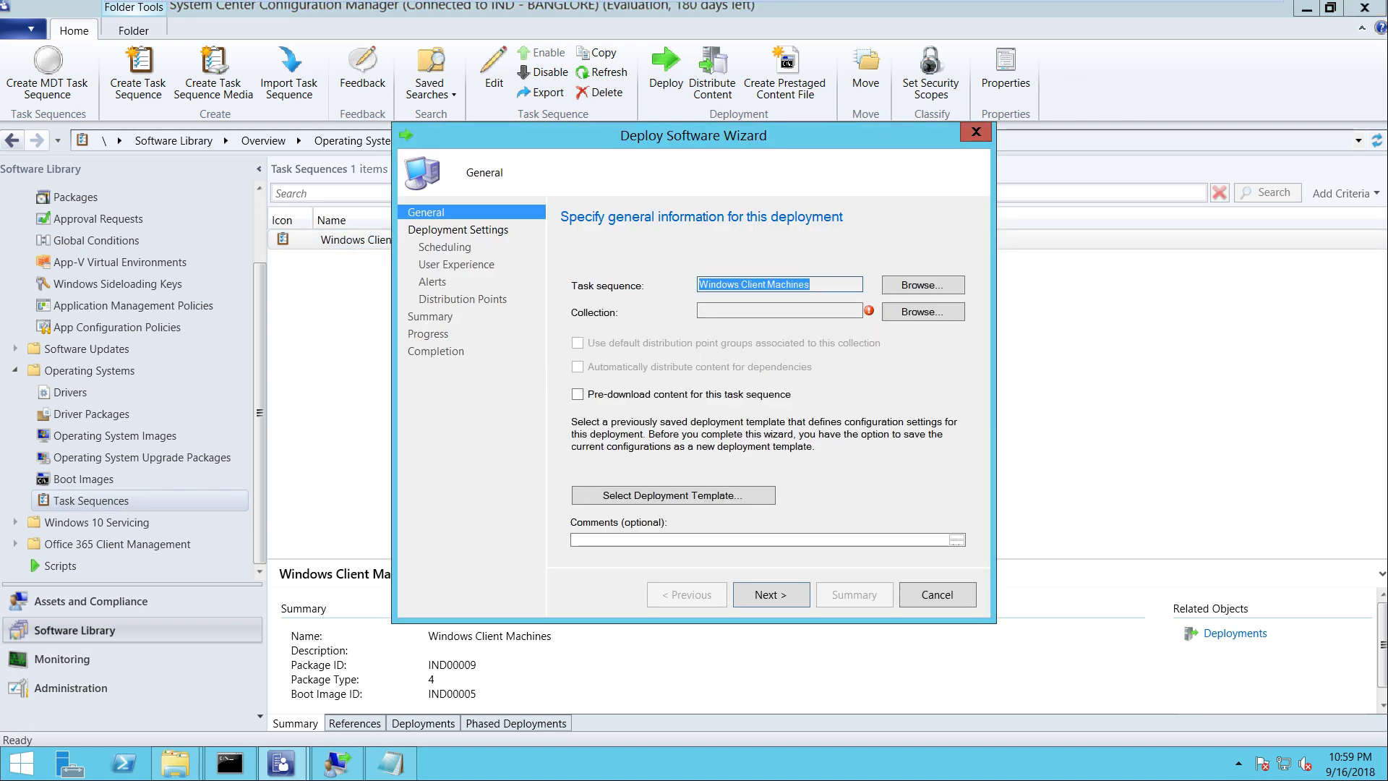
{"action": "left_click", "coordinate": [923, 311]}
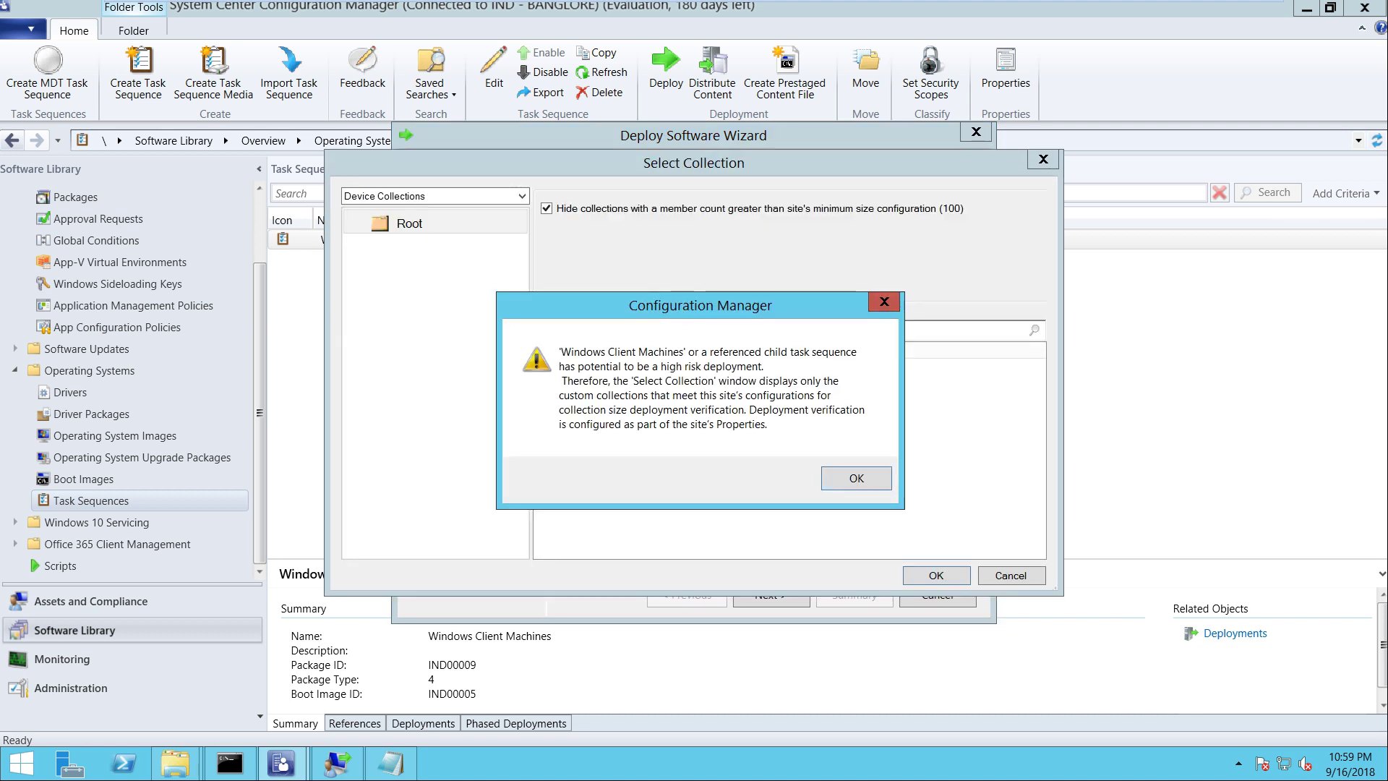
{"action": "key", "text": "Return"}
{"action": "double_click", "coordinate": [600, 365]}
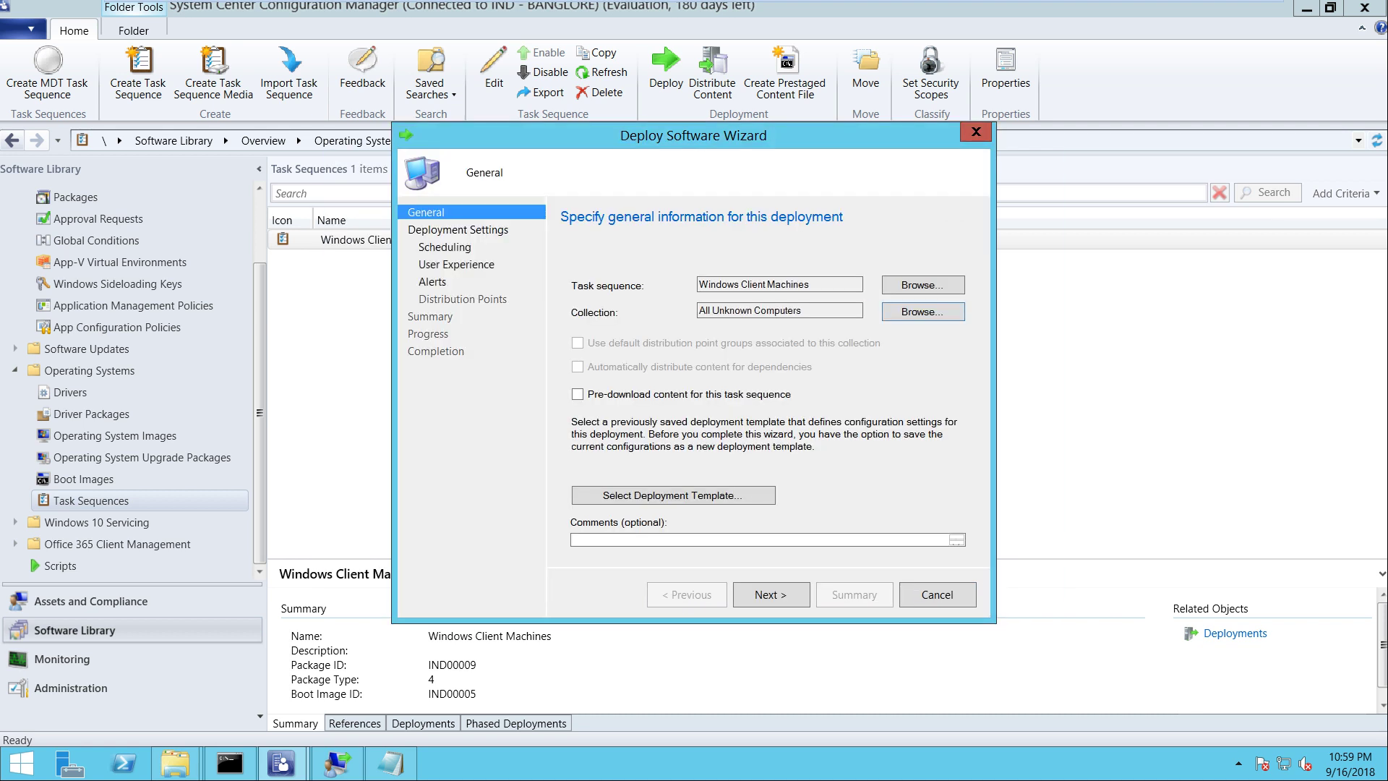
{"action": "key", "text": "Return"}
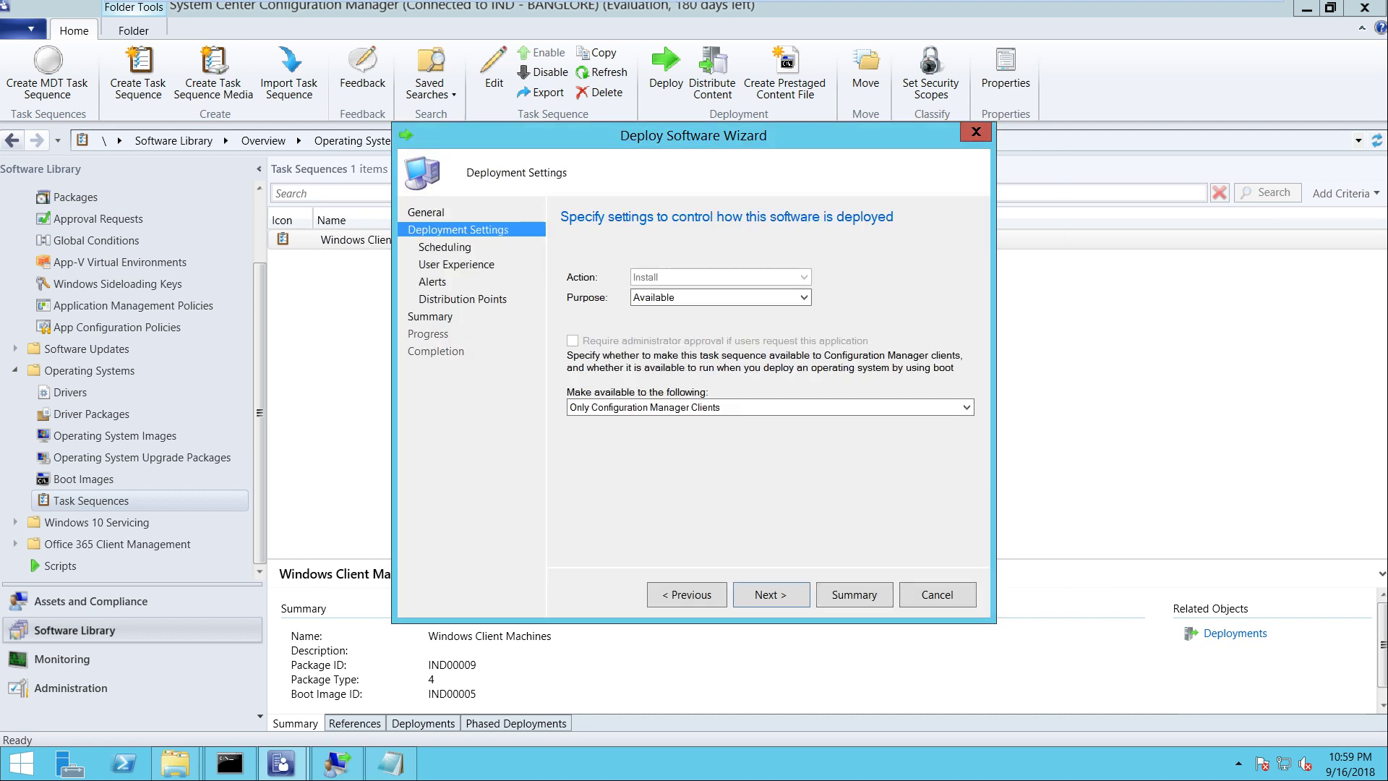
Make the deployment available only to media and PXE, accept the remaining defaults, and create it
{"action": "key", "text": "alt+Down"}
{"action": "key", "text": "Down"}
{"action": "key", "text": "Down"}
{"action": "key", "text": "Return"}
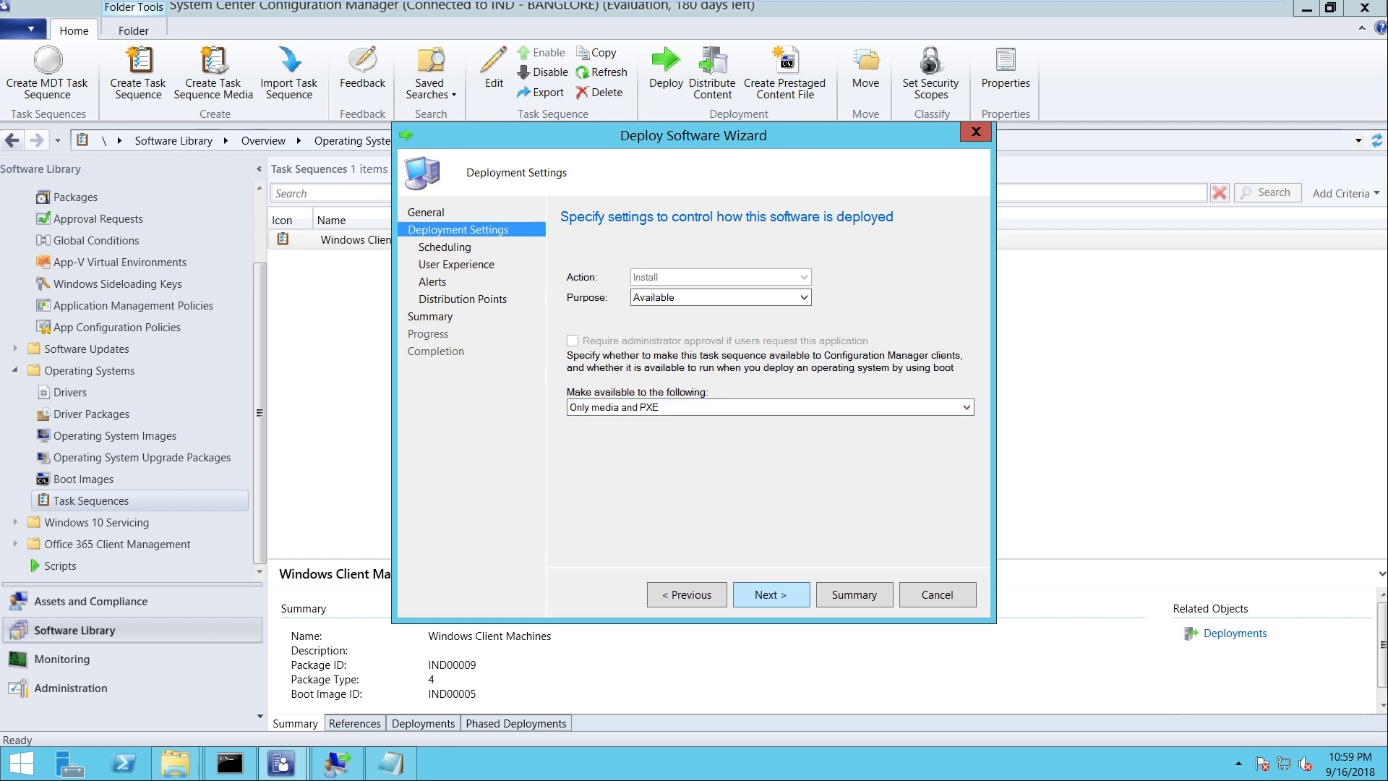
{"action": "key", "text": "Return"}
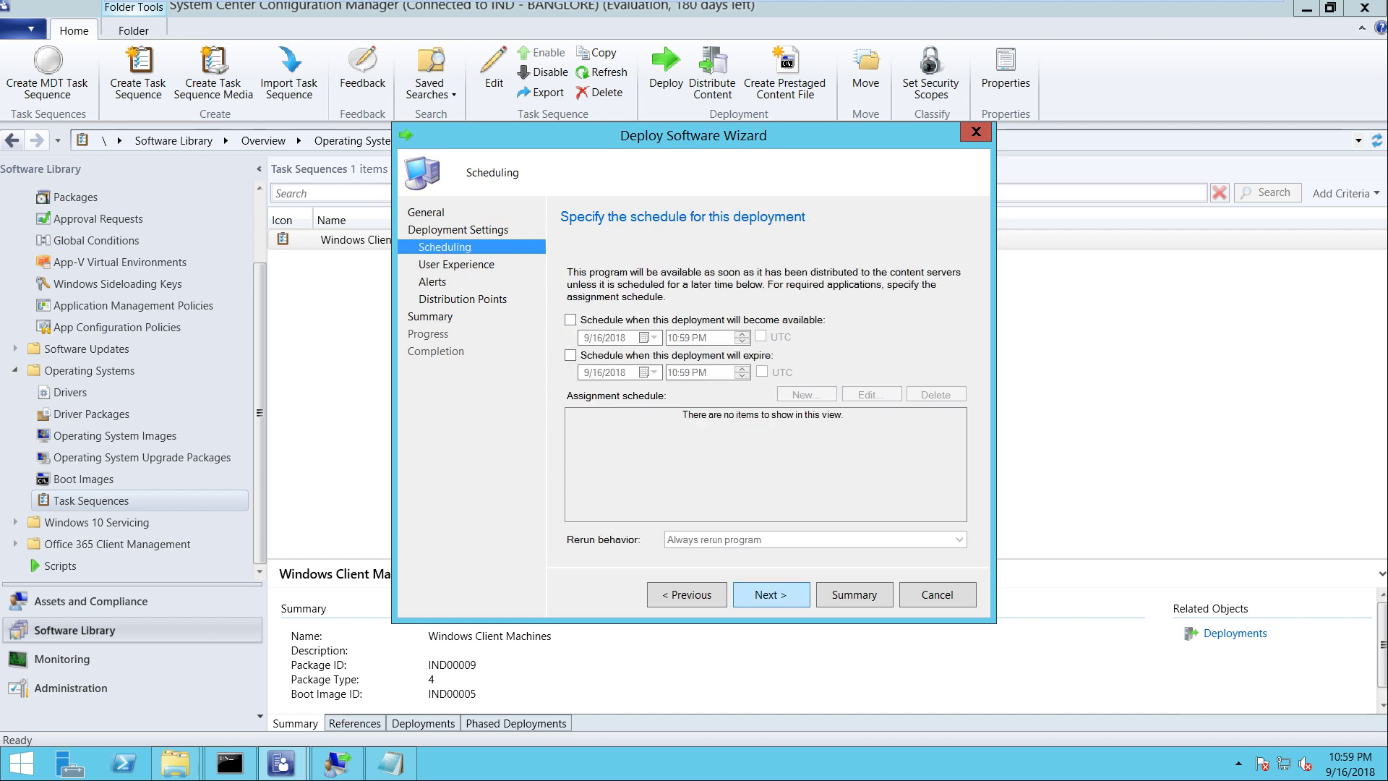
{"action": "key", "text": "Return"}
{"action": "key", "text": "Return"}
{"action": "key", "text": "Return"}
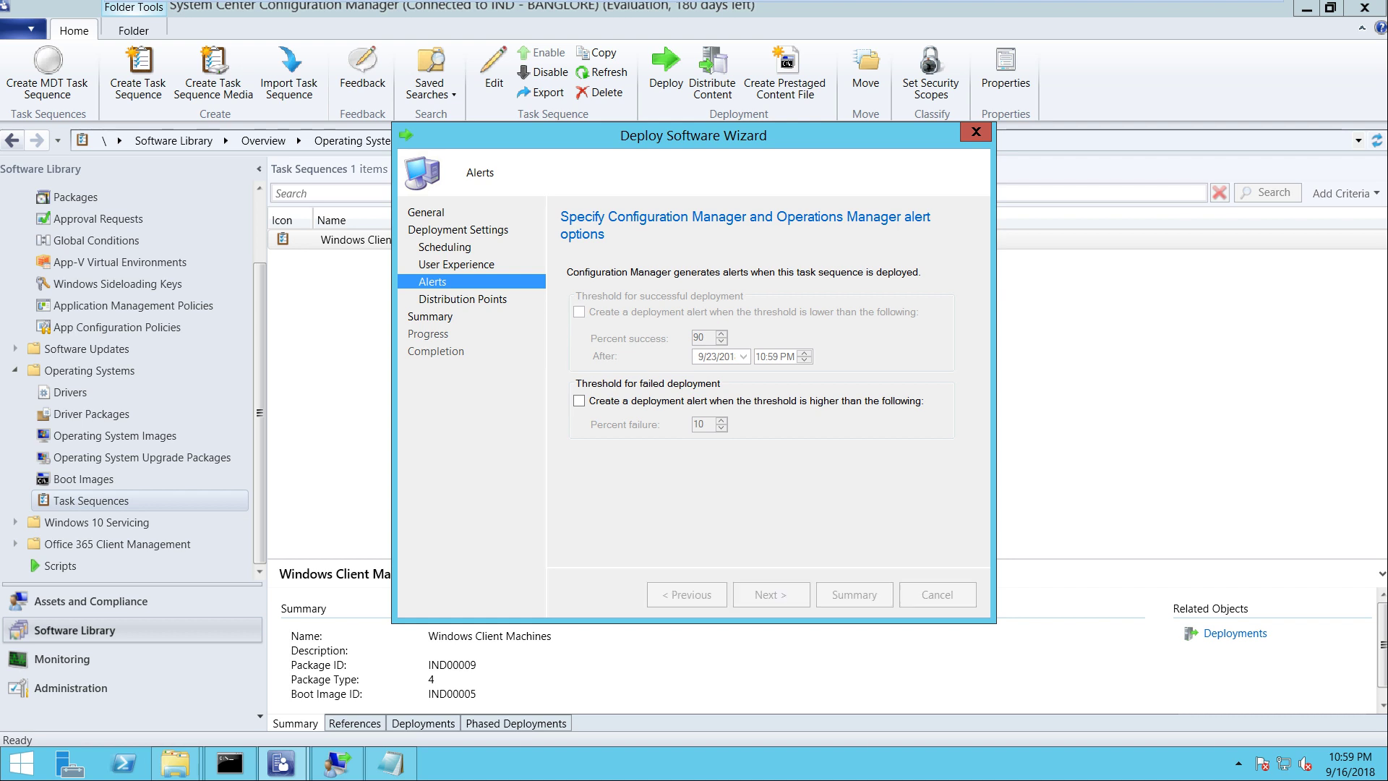
{"action": "key", "text": "Return"}
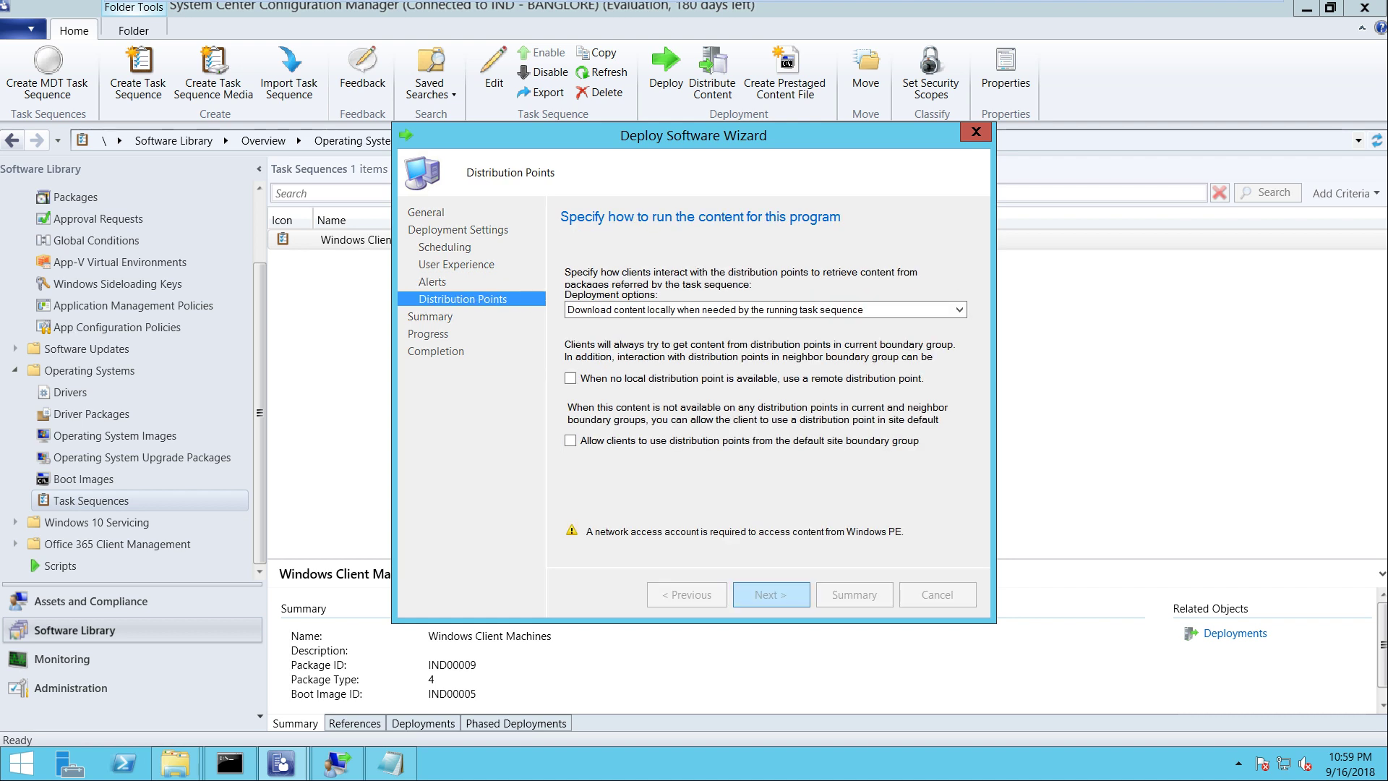
{"action": "key", "text": "Return"}
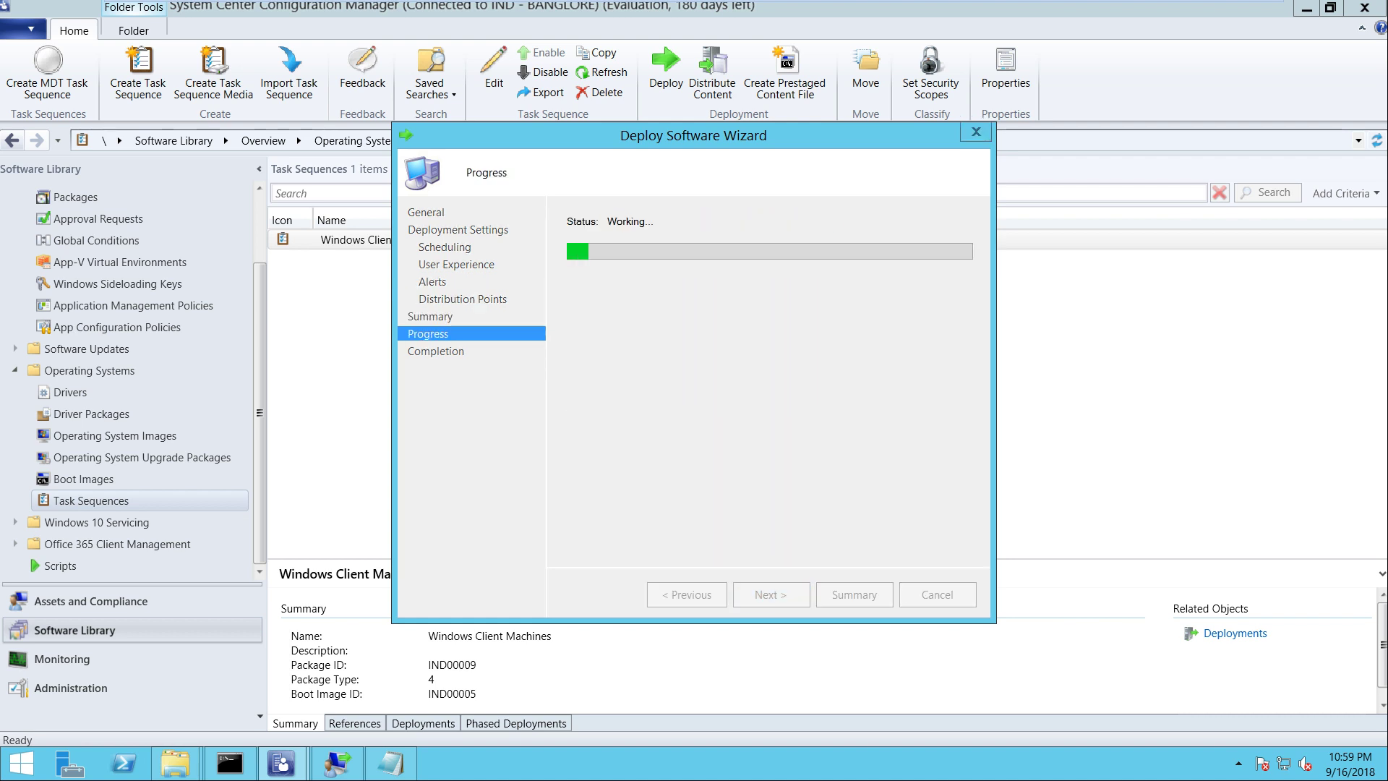
{"action": "key", "text": "Return"}
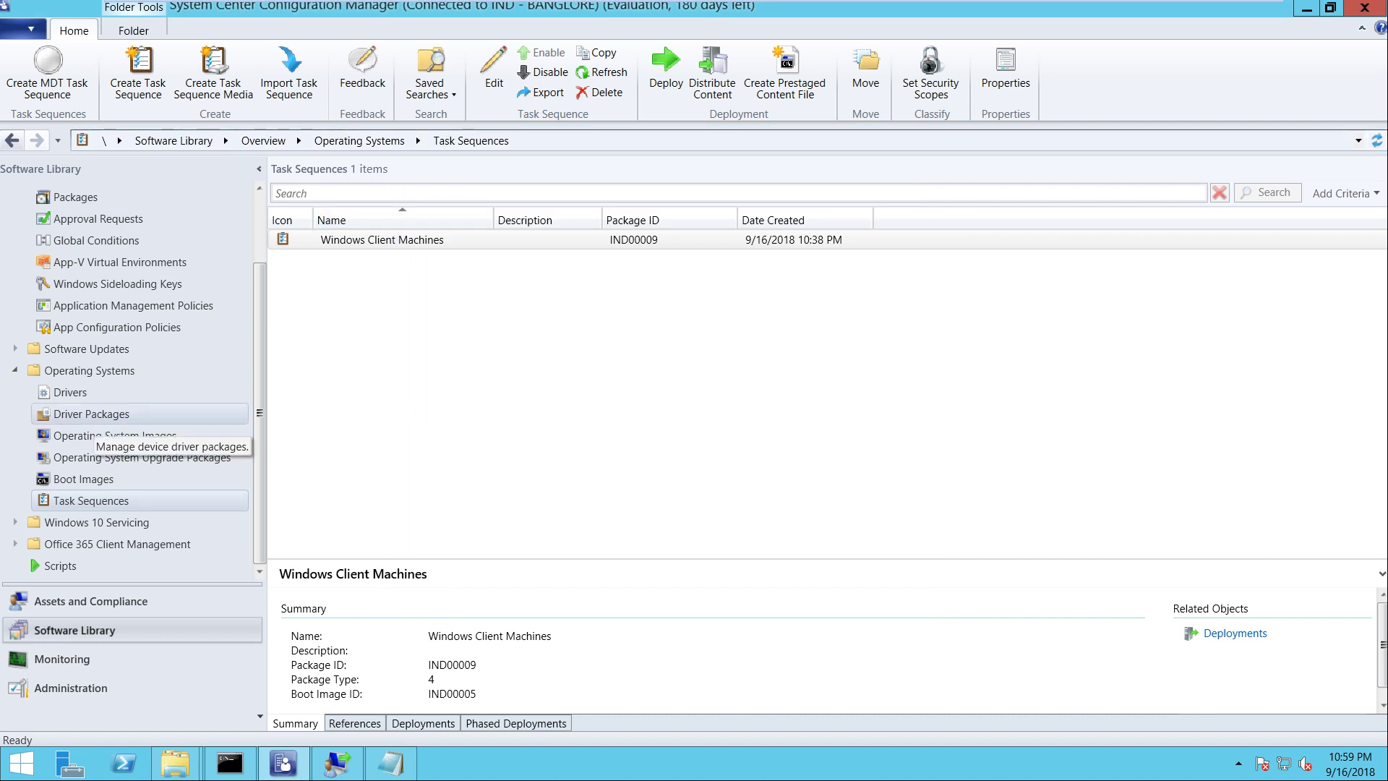
{"action": "left_click", "coordinate": [91, 414]}
Add SCCM.ITHUB.COM as the distribution point for the User State Migration Tool for Windows package
{"action": "left_click", "coordinate": [115, 435]}
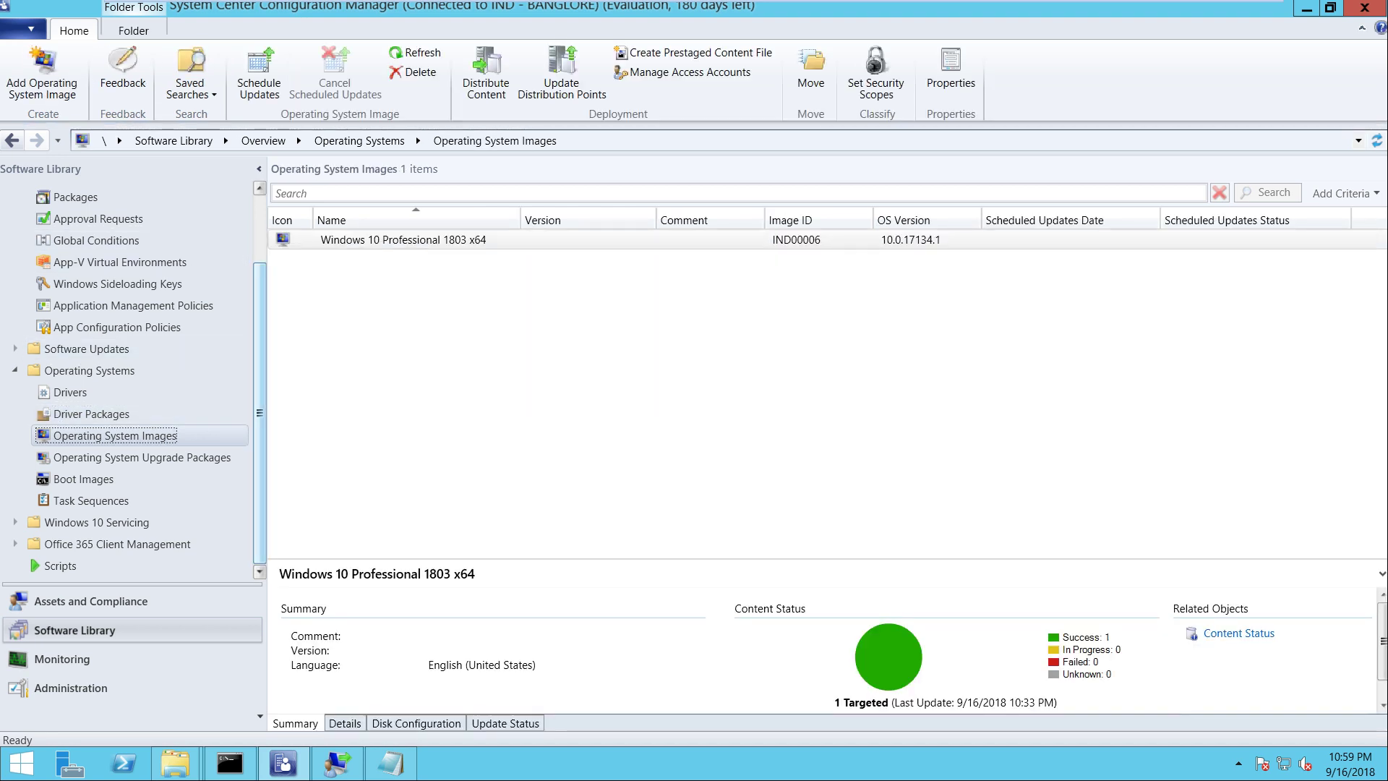
{"action": "left_click", "coordinate": [75, 273]}
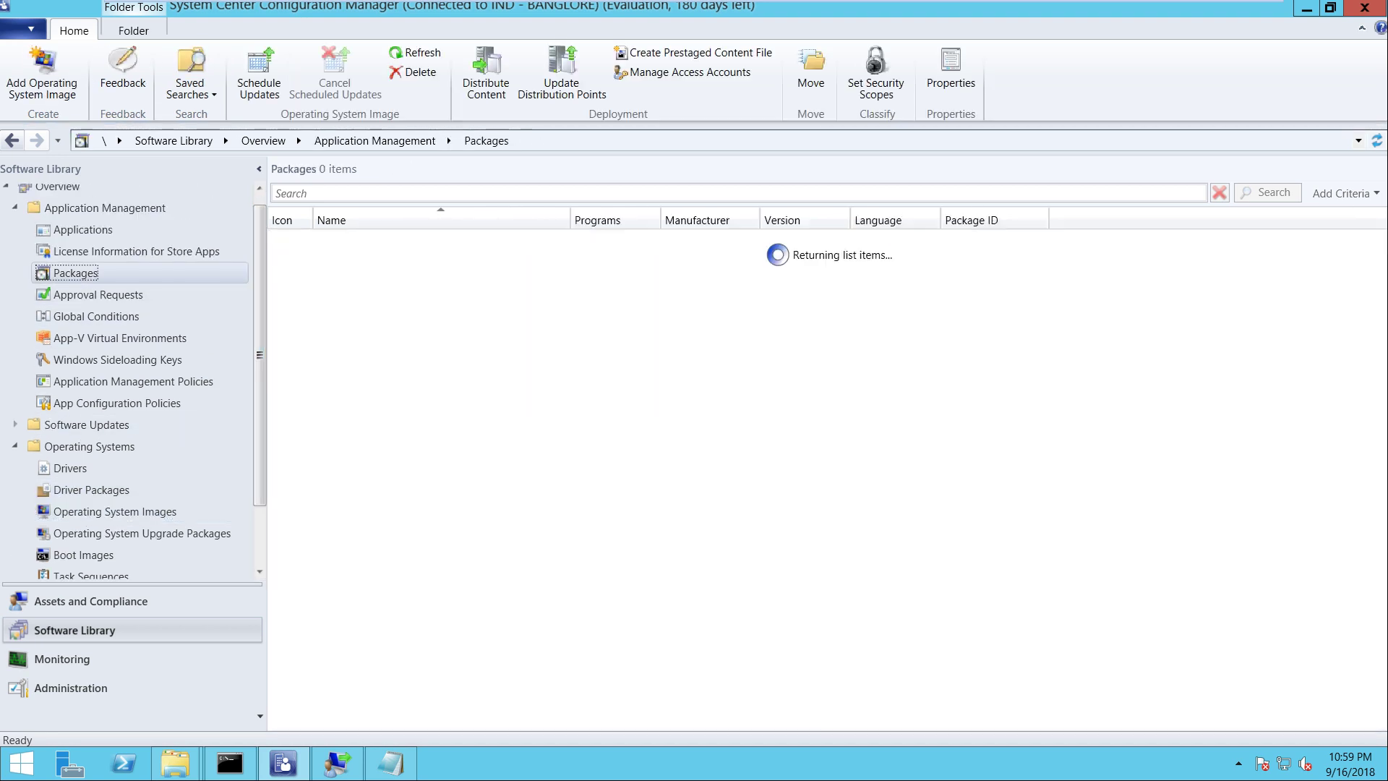
{"action": "left_click", "coordinate": [417, 299]}
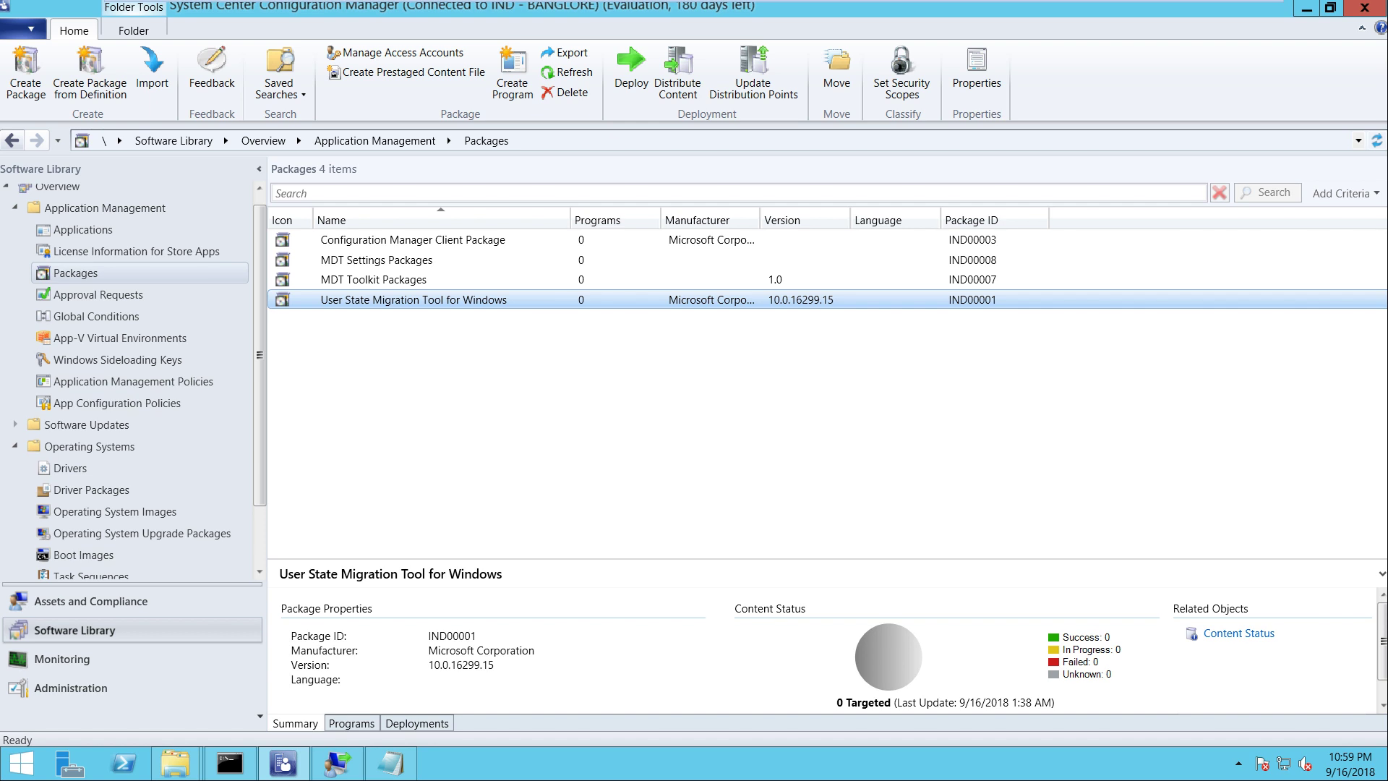
{"action": "right_click", "coordinate": [418, 300]}
{"action": "left_click", "coordinate": [491, 471]}
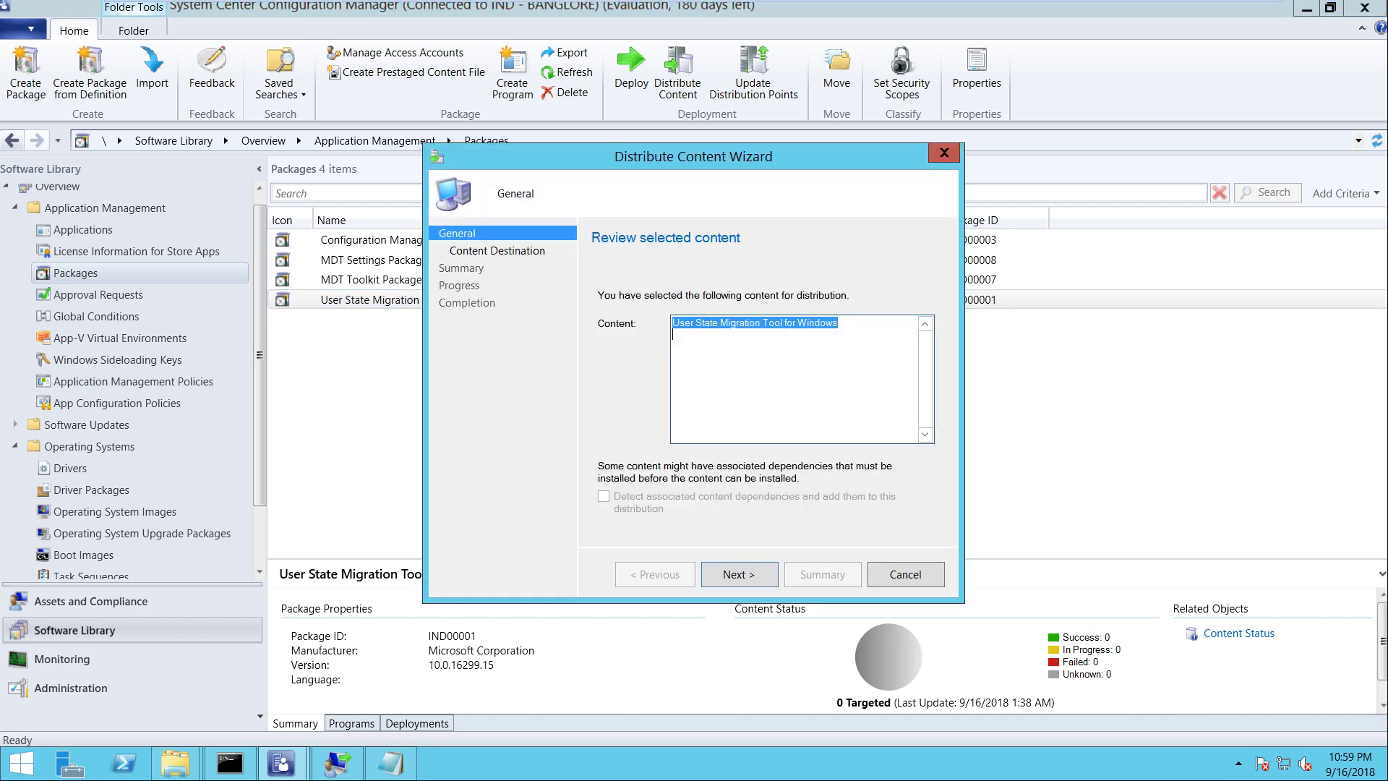
{"action": "key", "text": "Return"}
{"action": "key", "text": "Return"}
{"action": "key", "text": "Down"}
{"action": "key", "text": "Return"}
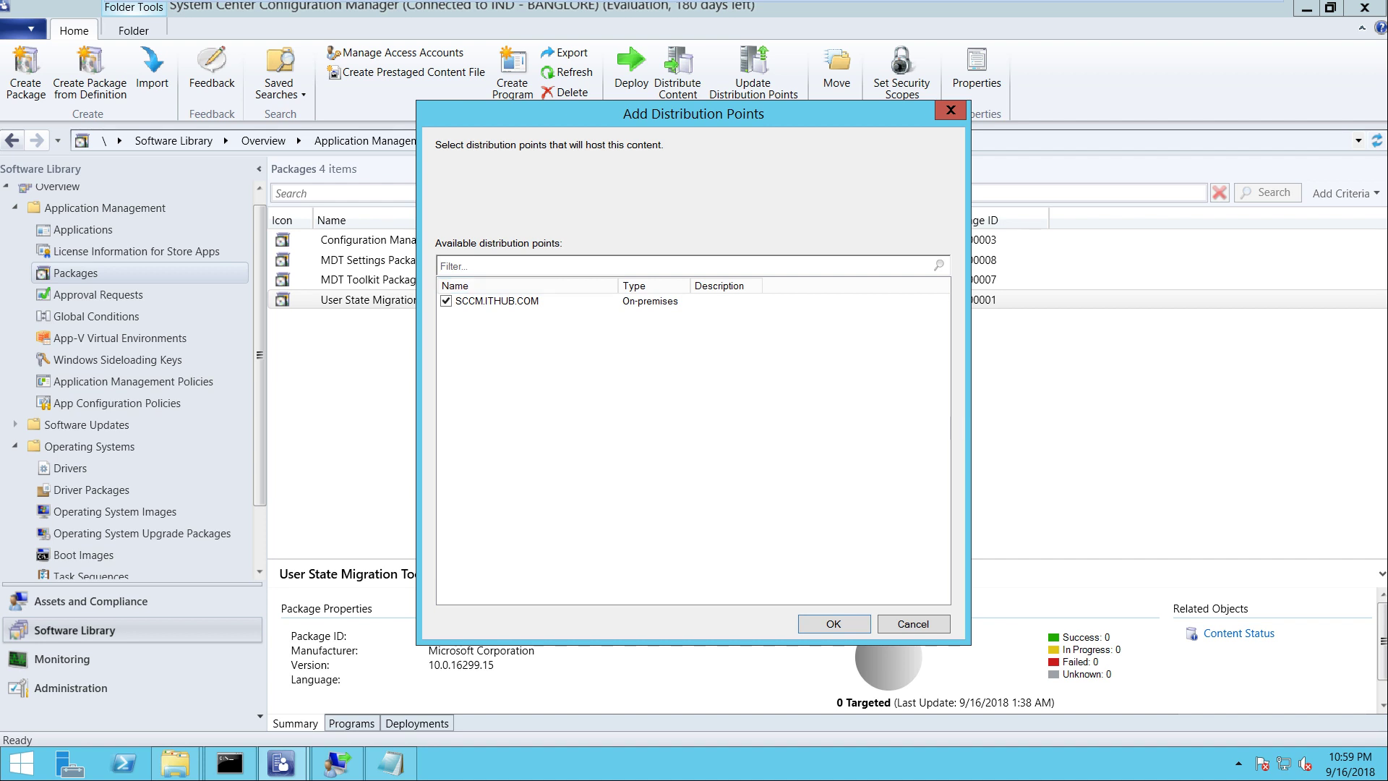
{"action": "key", "text": "Return"}
Complete the content distribution and refresh the package's content status
{"action": "key", "text": "Return"}
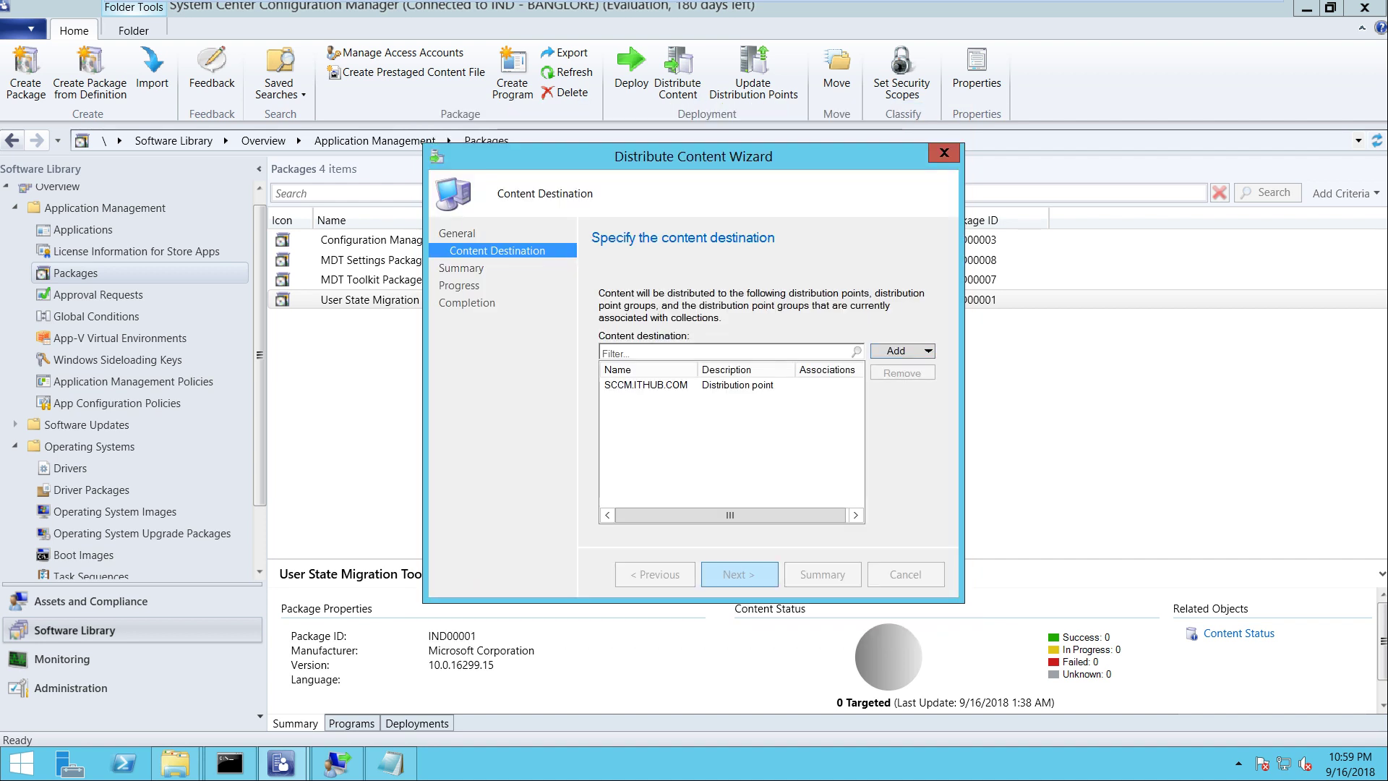
{"action": "key", "text": "Return"}
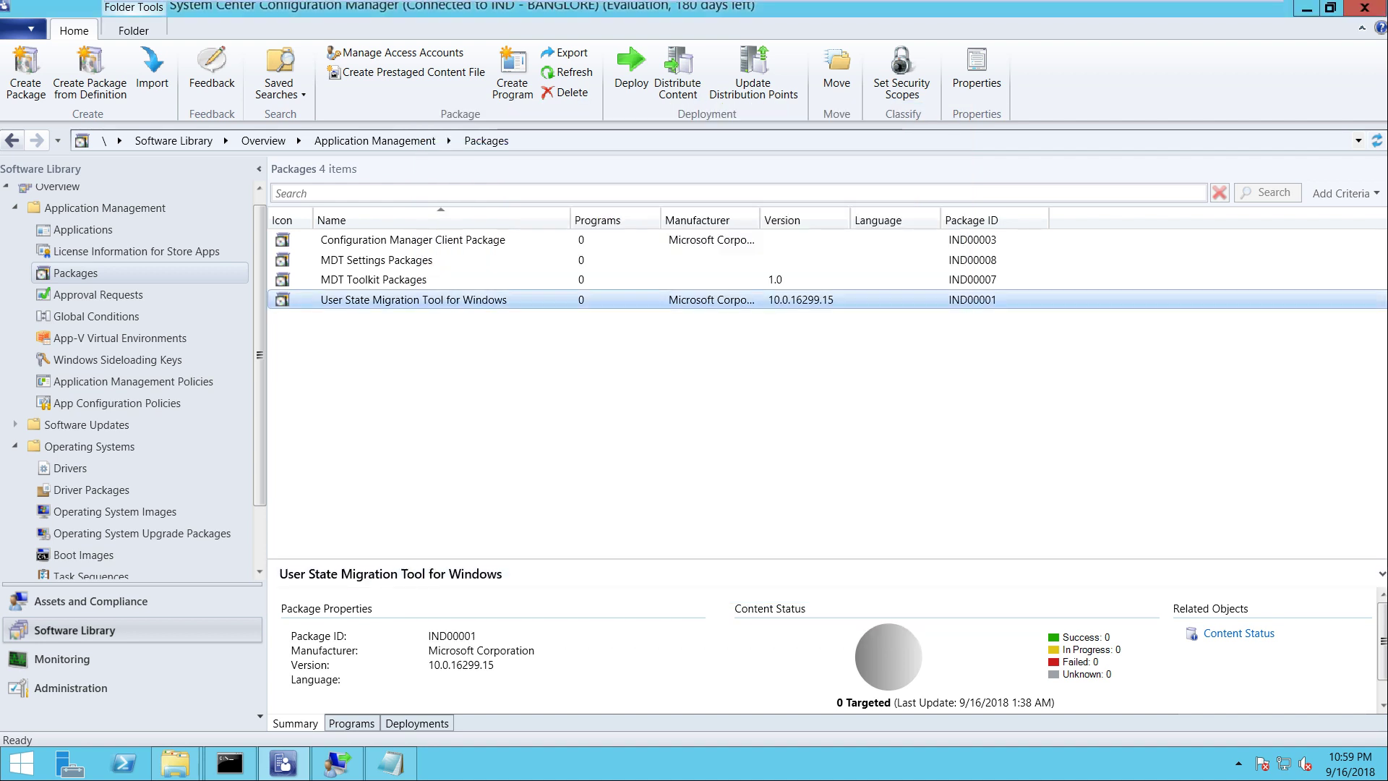
{"action": "key", "text": "shift+F10"}
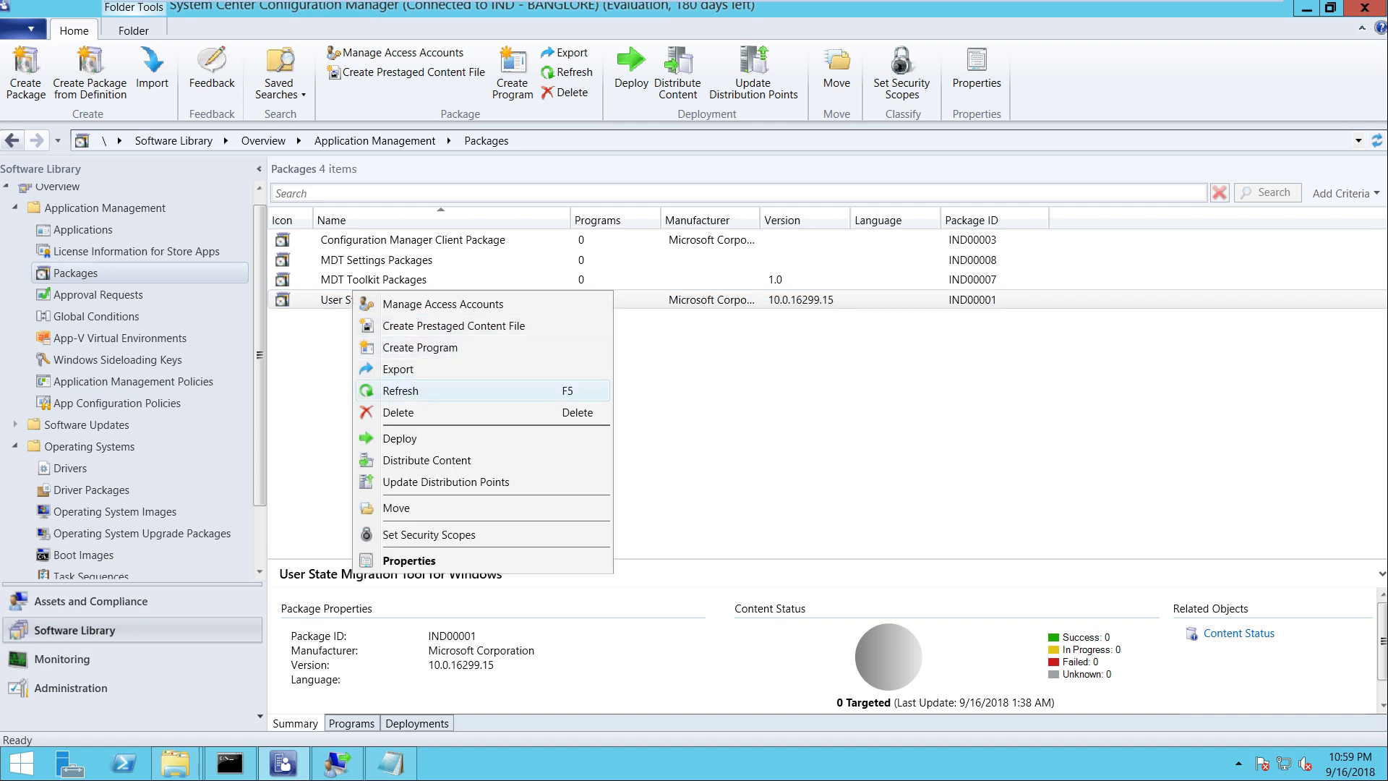
{"action": "key", "text": "Return"}
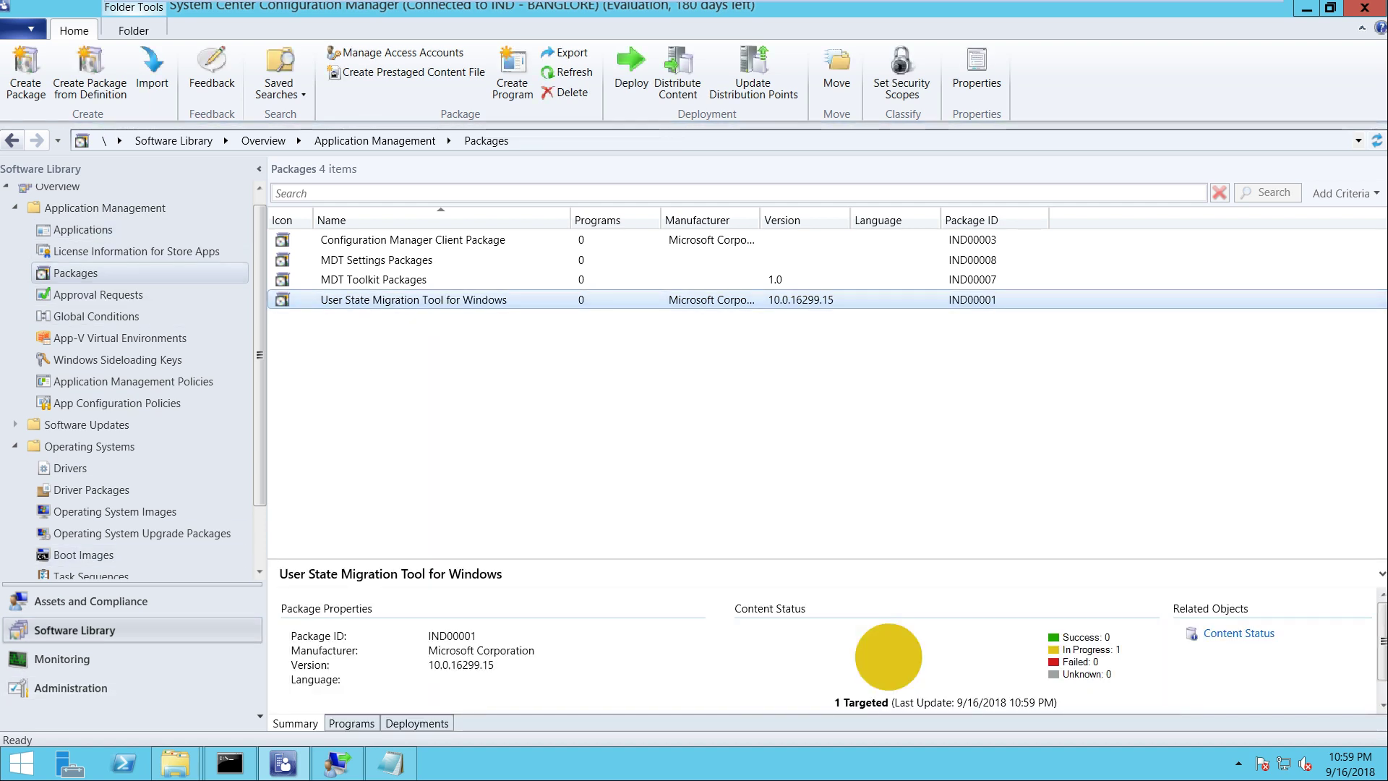
{"action": "mouse_move", "coordinate": [223, 2]}
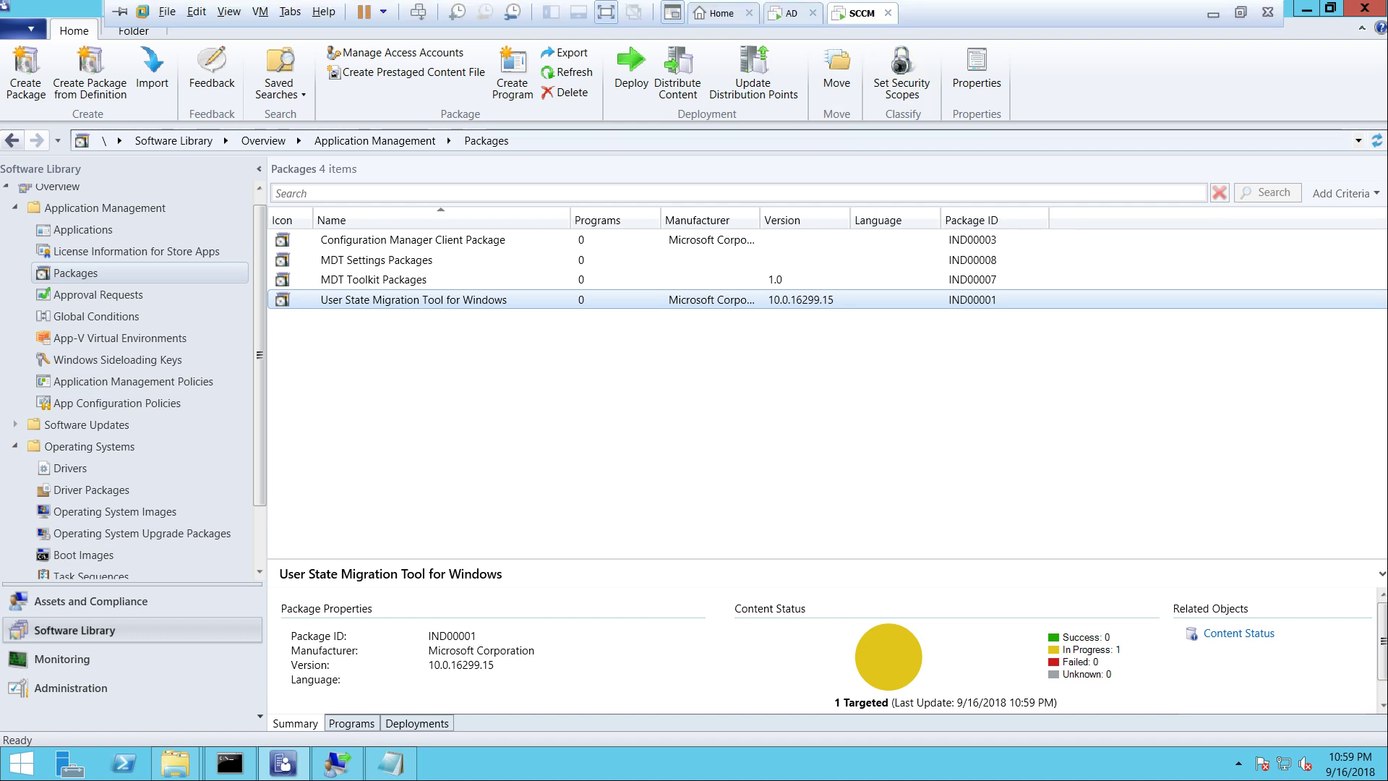
Start a new virtual machine on the SCCM host with Windows 10 x64 as the guest OS
{"action": "left_click", "coordinate": [789, 13]}
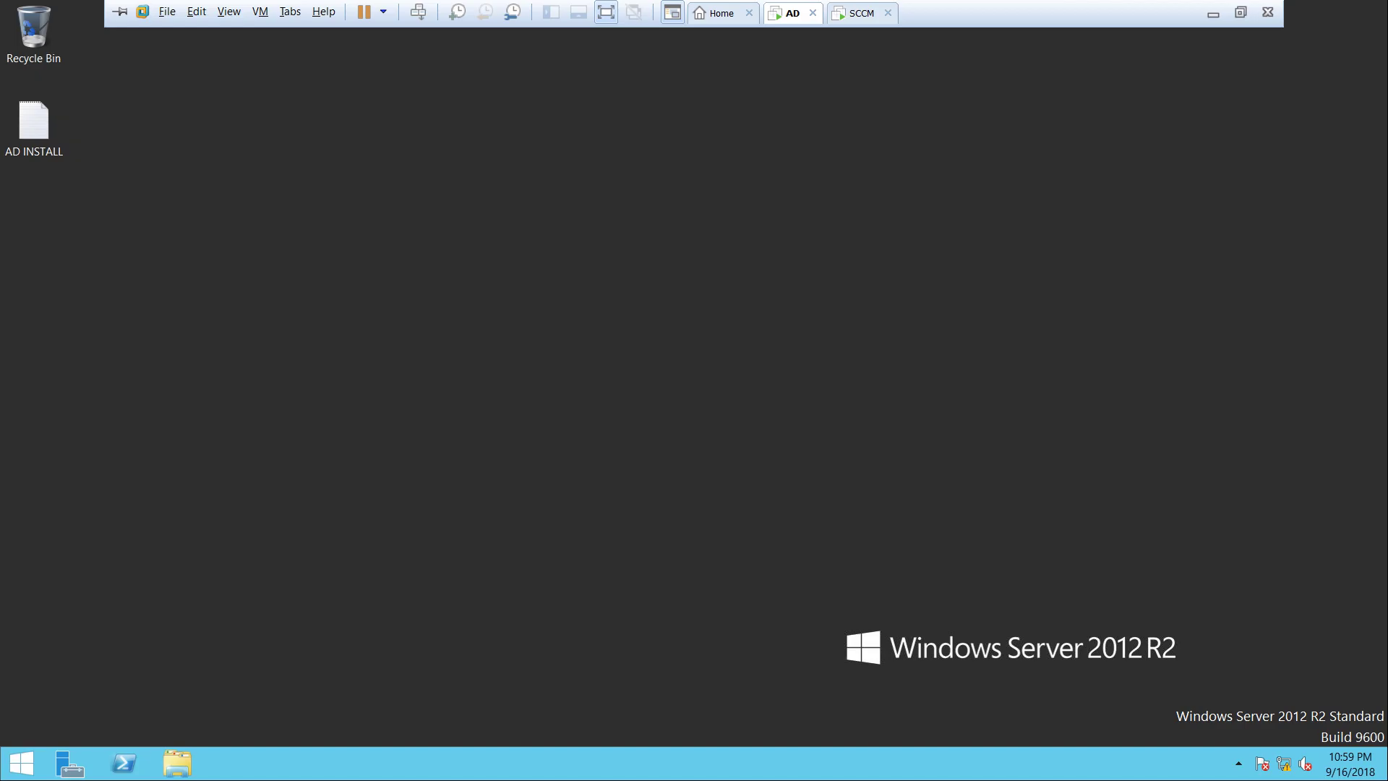
{"action": "left_click", "coordinate": [861, 13]}
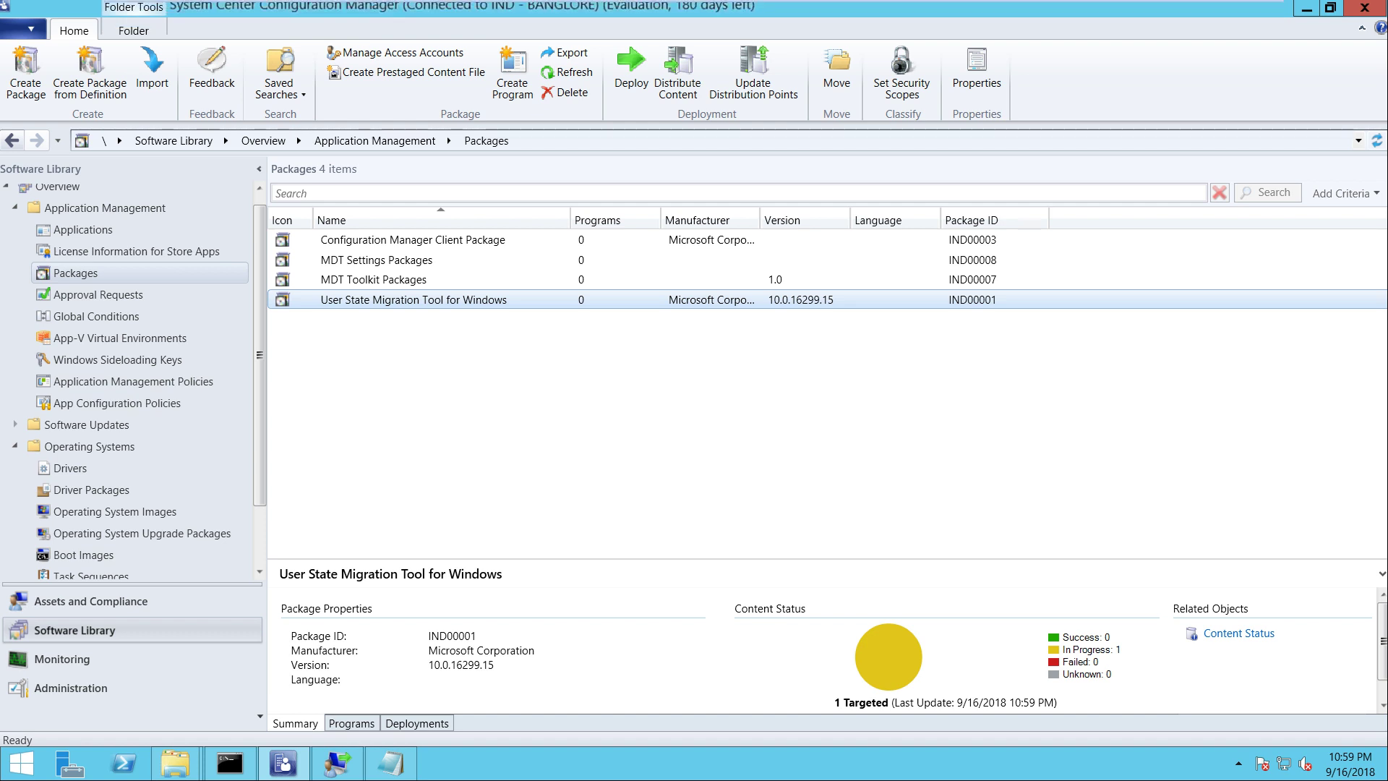
{"action": "left_click", "coordinate": [168, 12]}
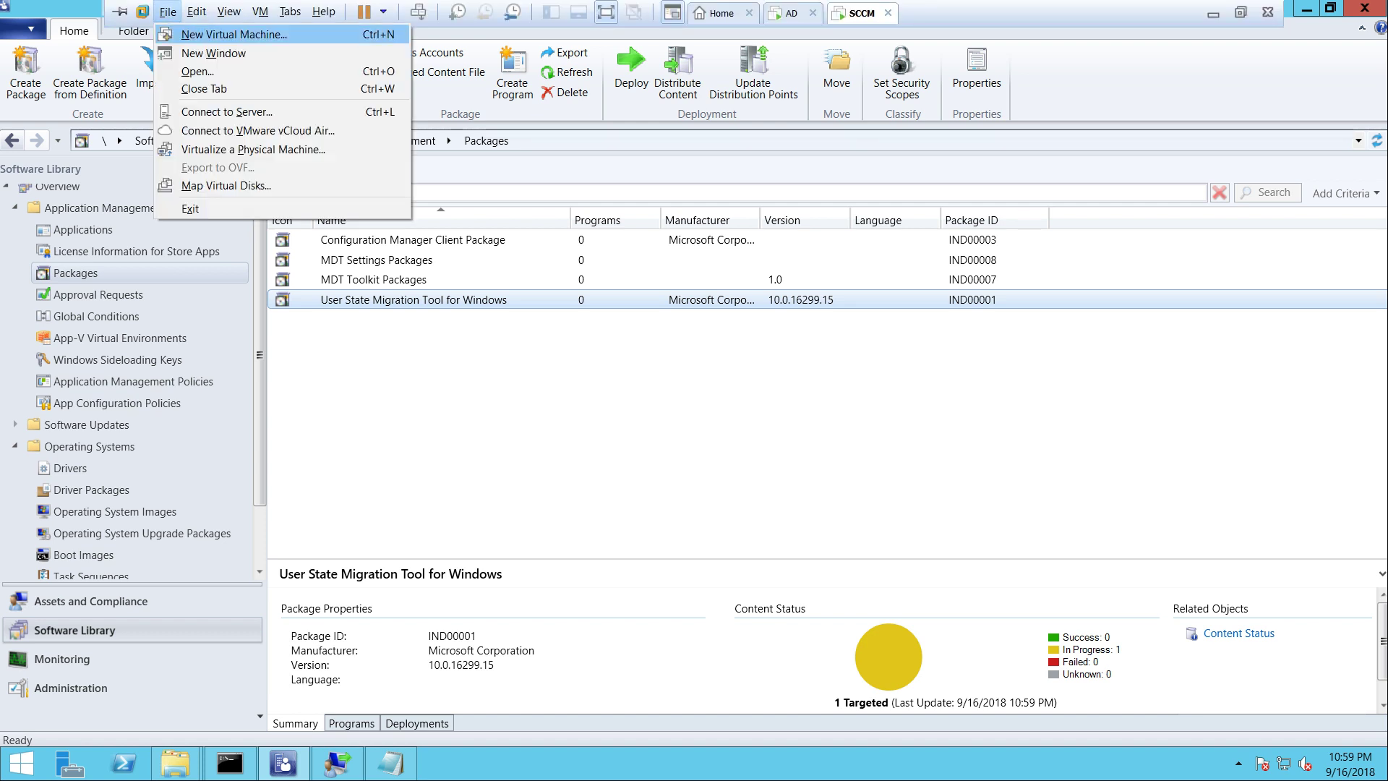
{"action": "left_click", "coordinate": [217, 34]}
{"action": "left_click", "coordinate": [768, 551]}
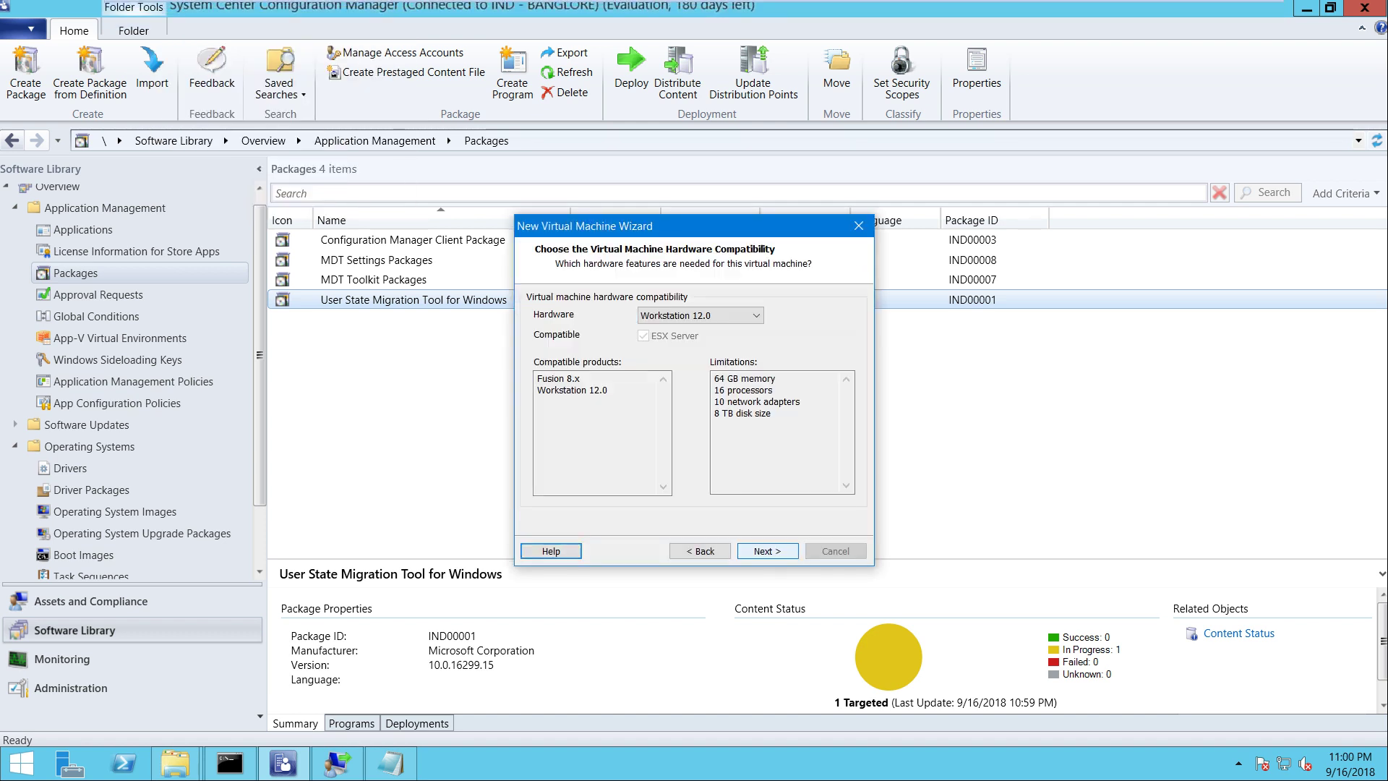
{"action": "left_click", "coordinate": [767, 551]}
{"action": "key", "text": "Return"}
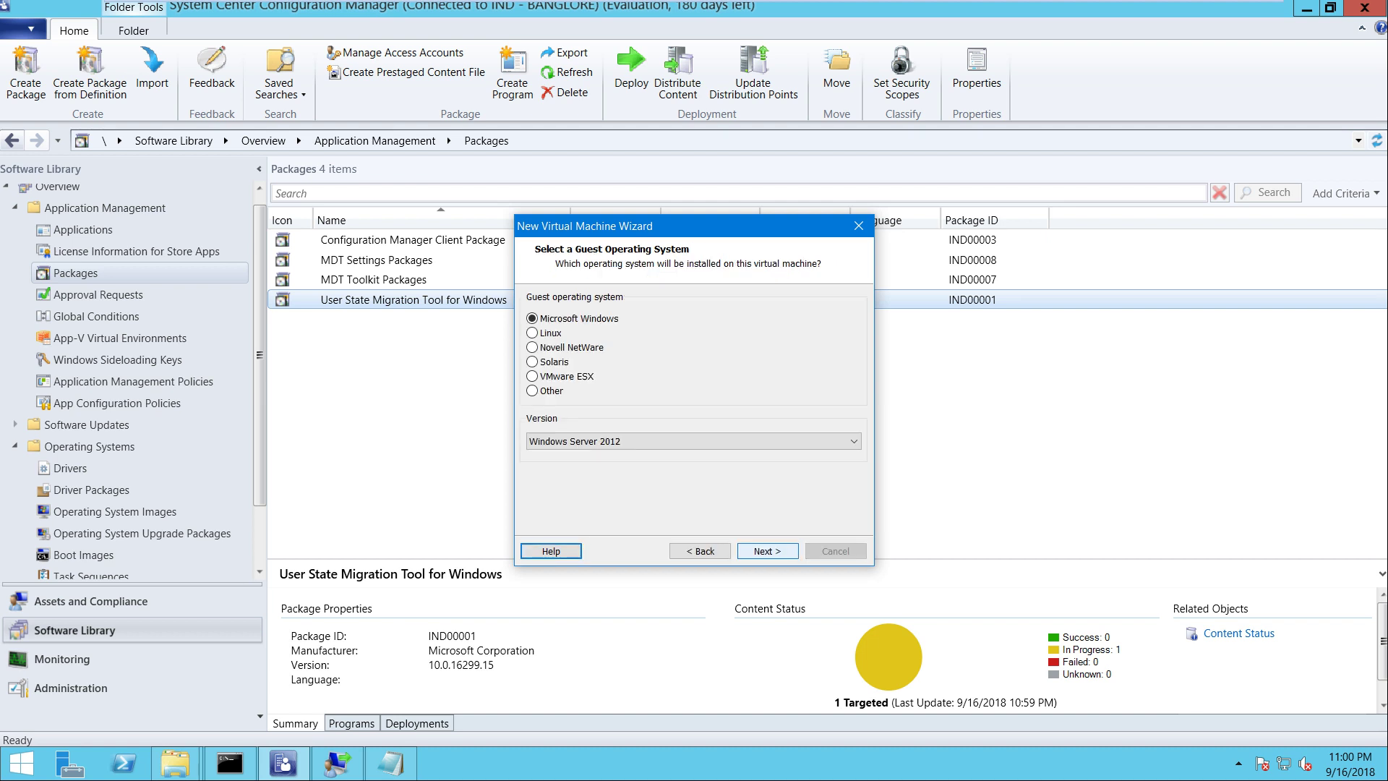
{"action": "key", "text": "alt+Down"}
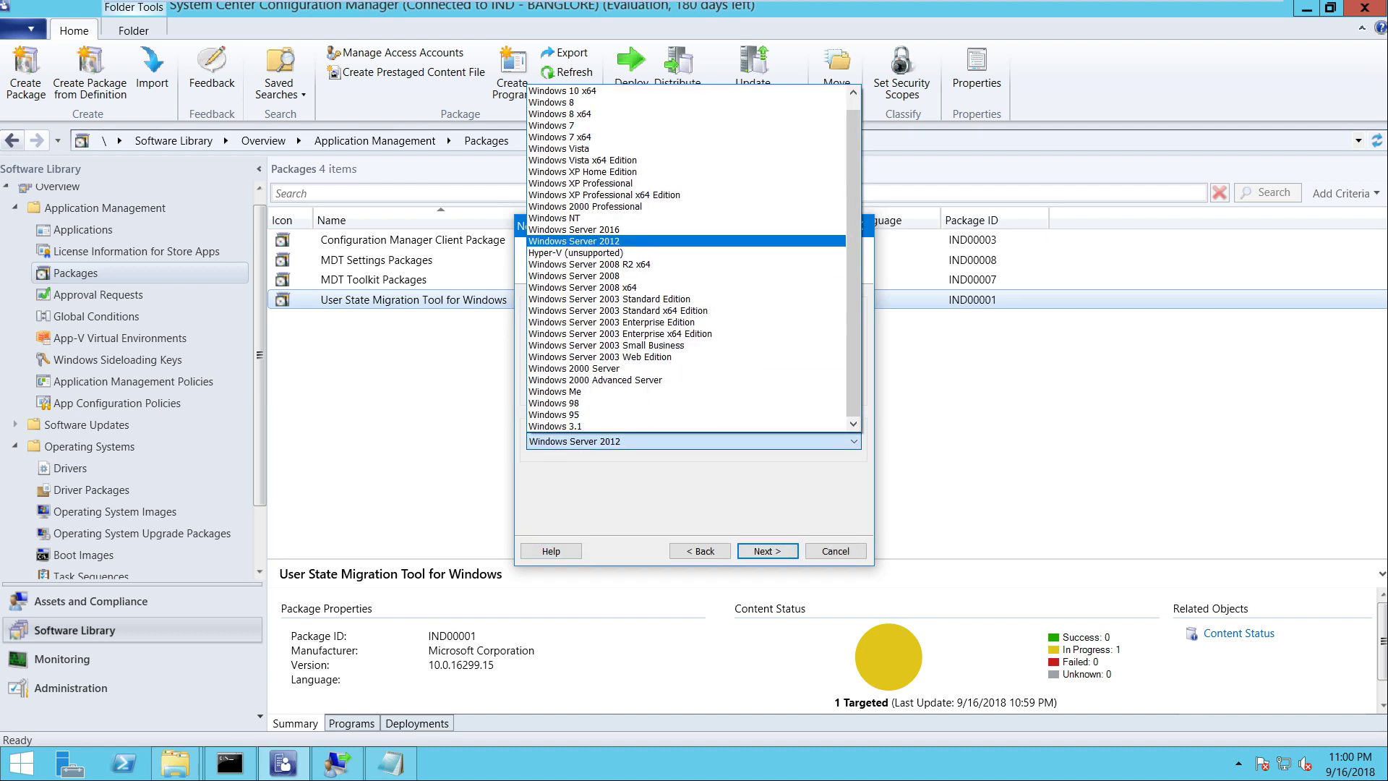
{"action": "key", "text": "Return"}
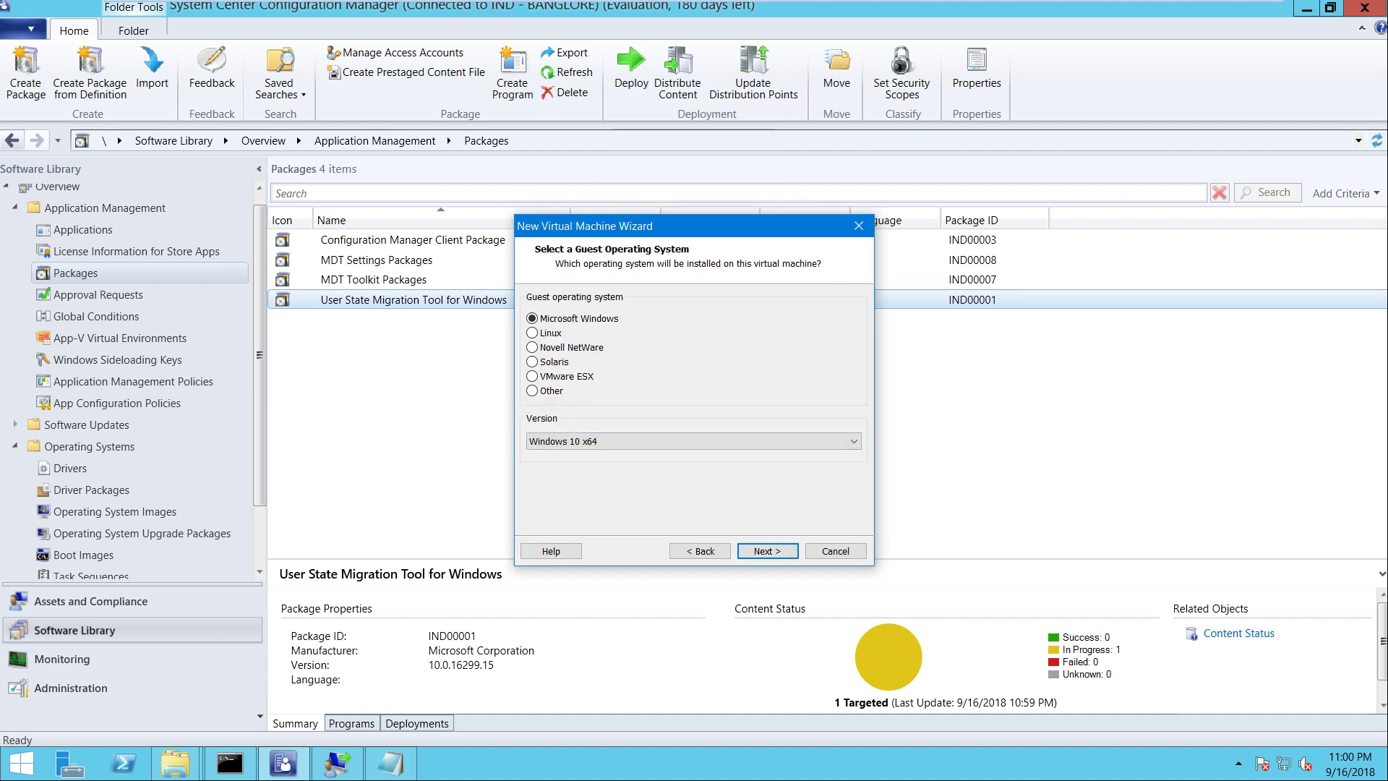
{"action": "key", "text": "Return"}
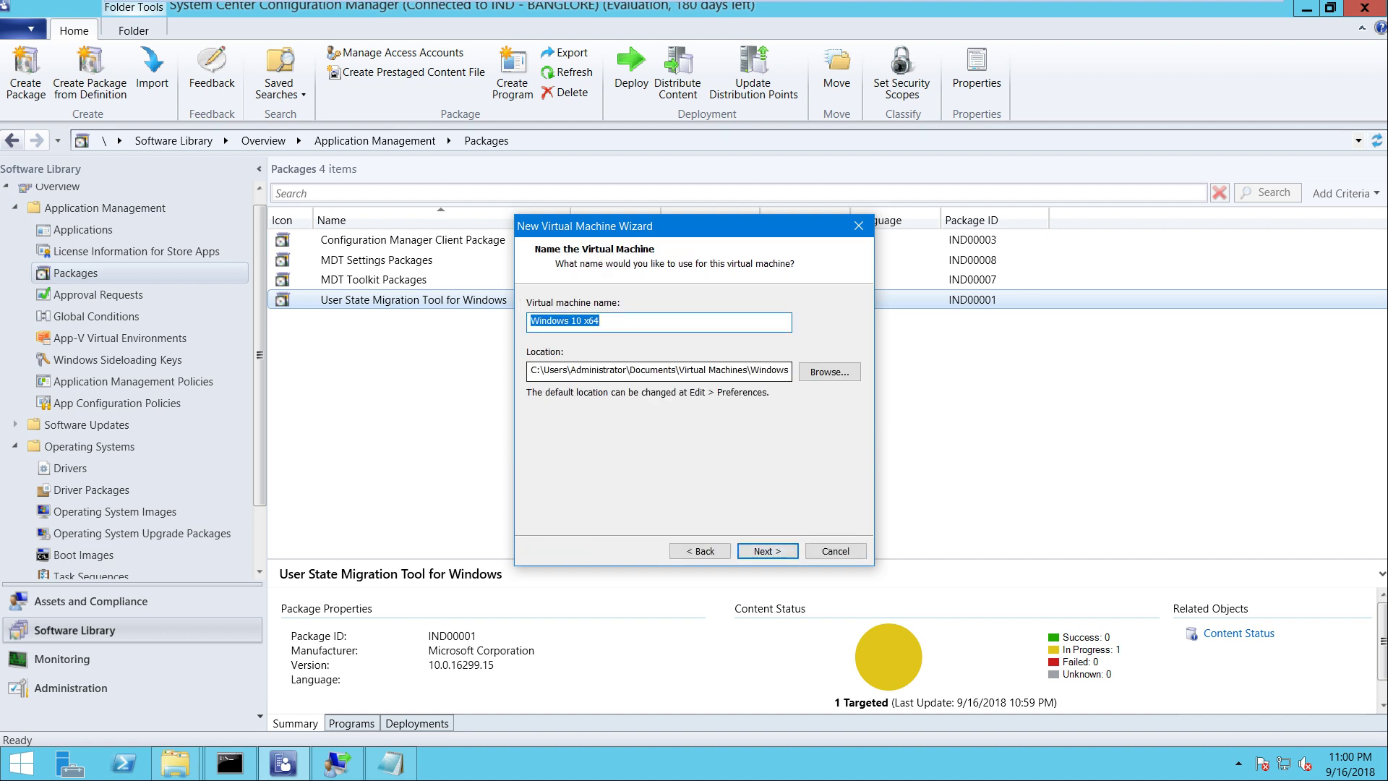
Name the VM 'Test UDI TS Win10' with 2 processors × 2 cores, bridged networking, 60 GB disk
{"action": "type", "text": "Te"}
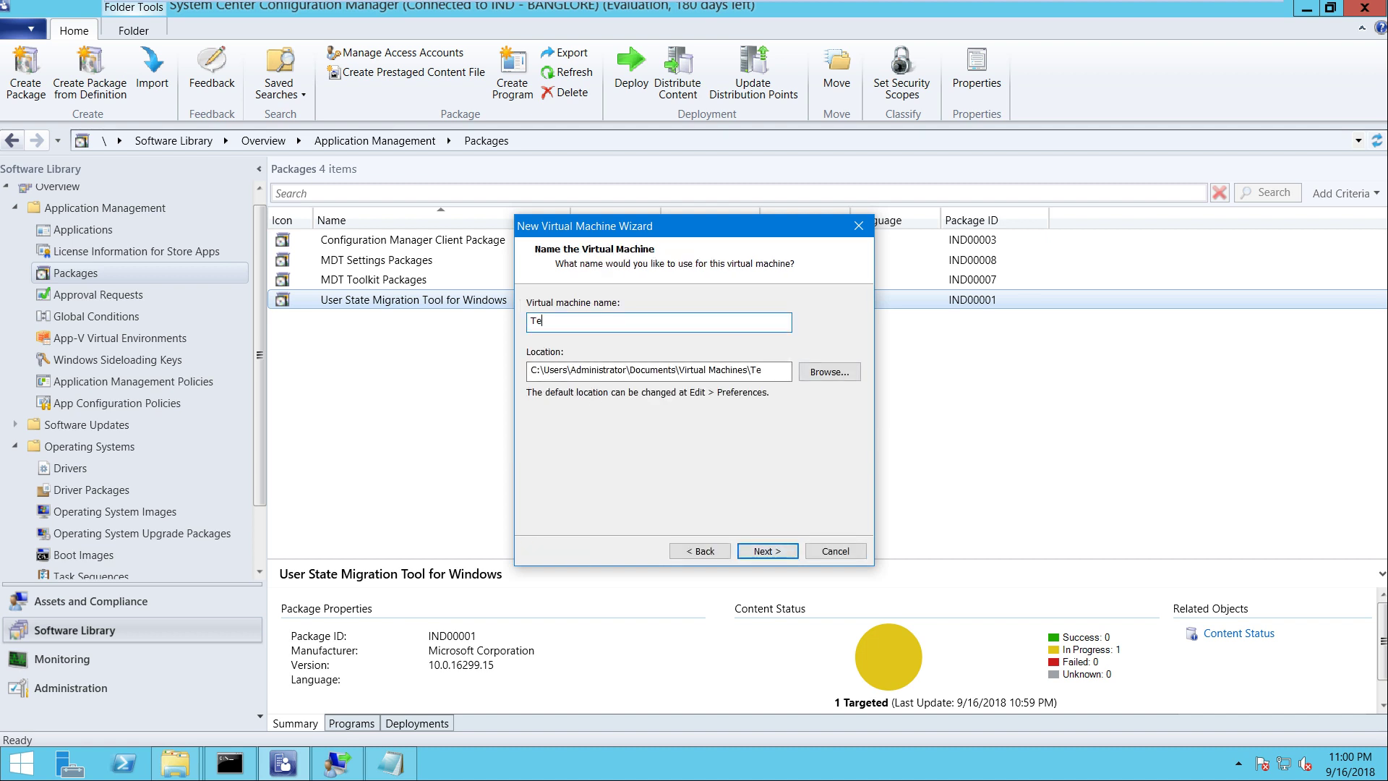
{"action": "type", "text": "st UDI TS Win10"}
{"action": "key", "text": "Return"}
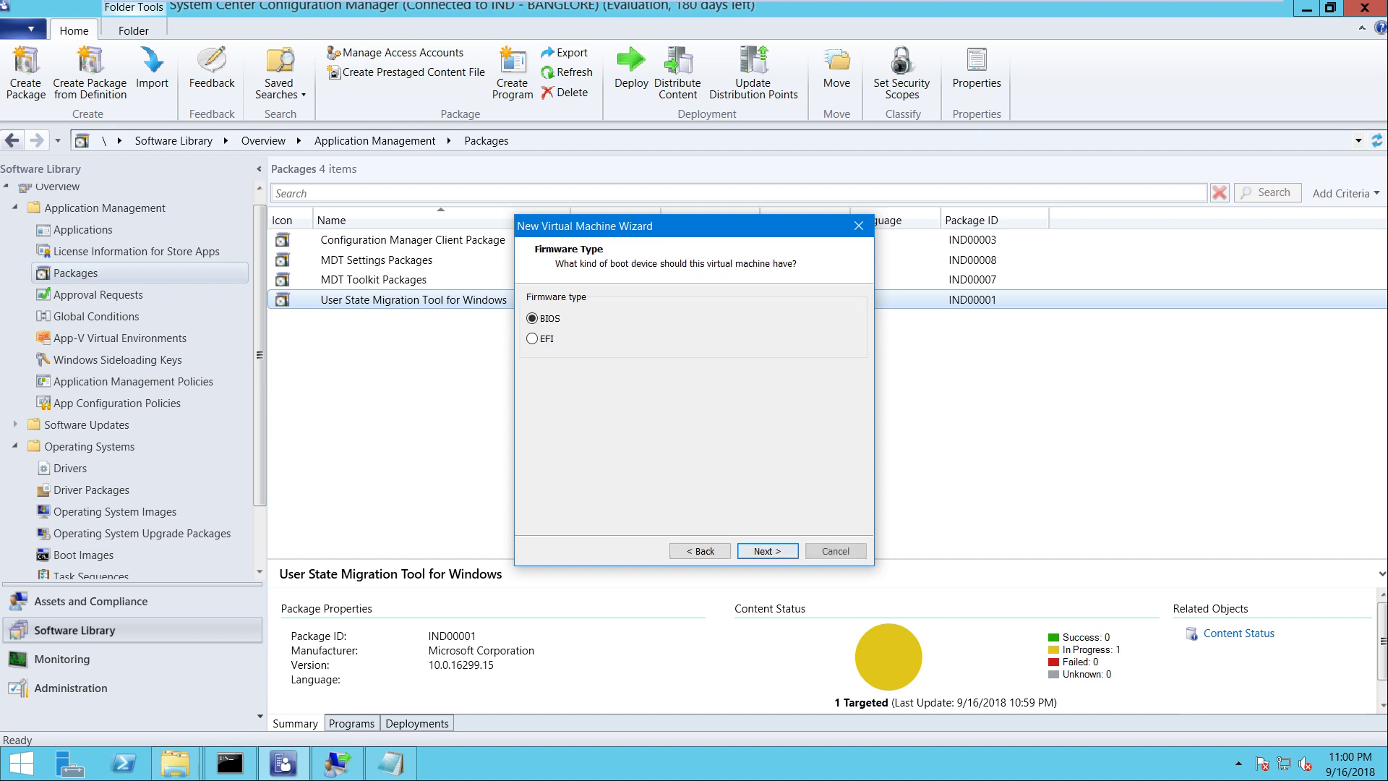
{"action": "key", "text": "Return"}
{"action": "left_click", "coordinate": [725, 314]}
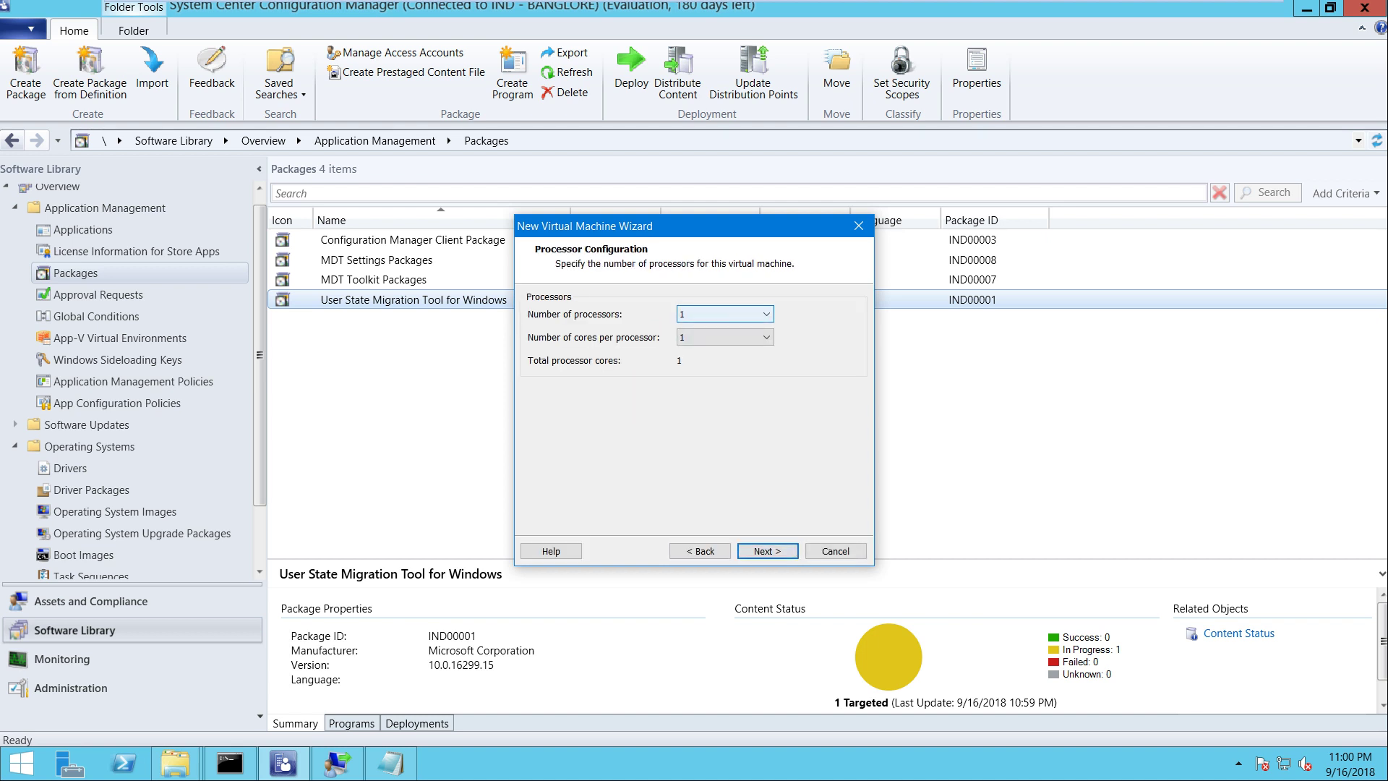
{"action": "left_click", "coordinate": [722, 340]}
{"action": "left_click", "coordinate": [725, 337]}
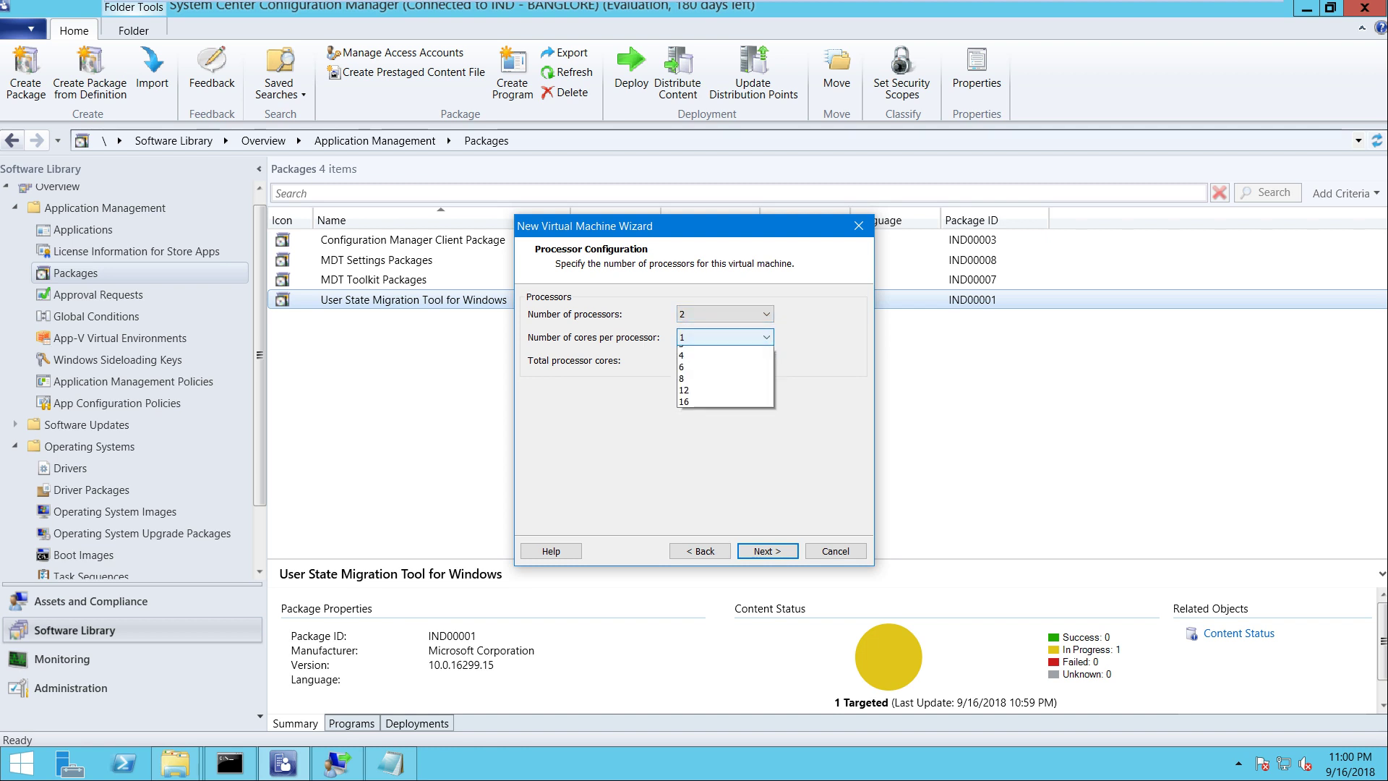
{"action": "left_click", "coordinate": [722, 362]}
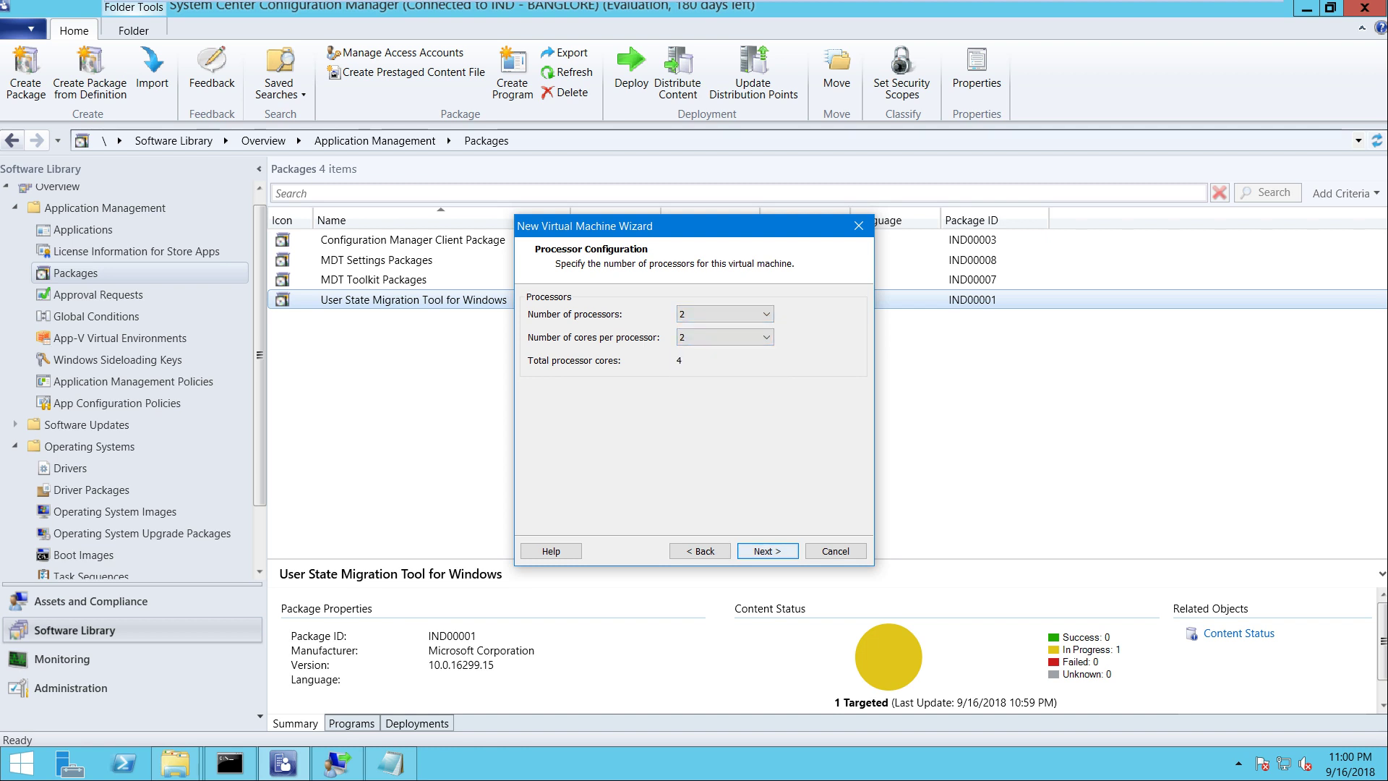
{"action": "key", "text": "Return"}
{"action": "key", "text": "Return"}
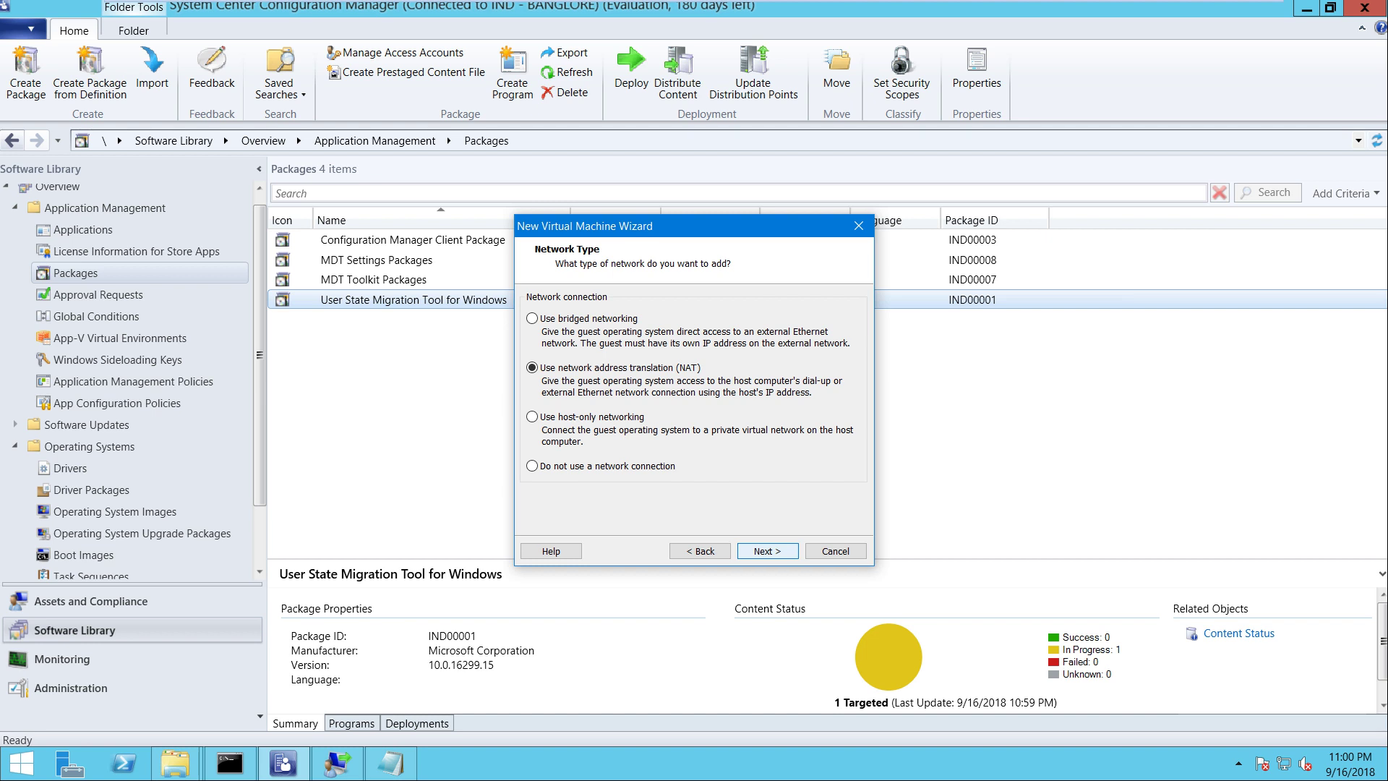
{"action": "key", "text": "Return"}
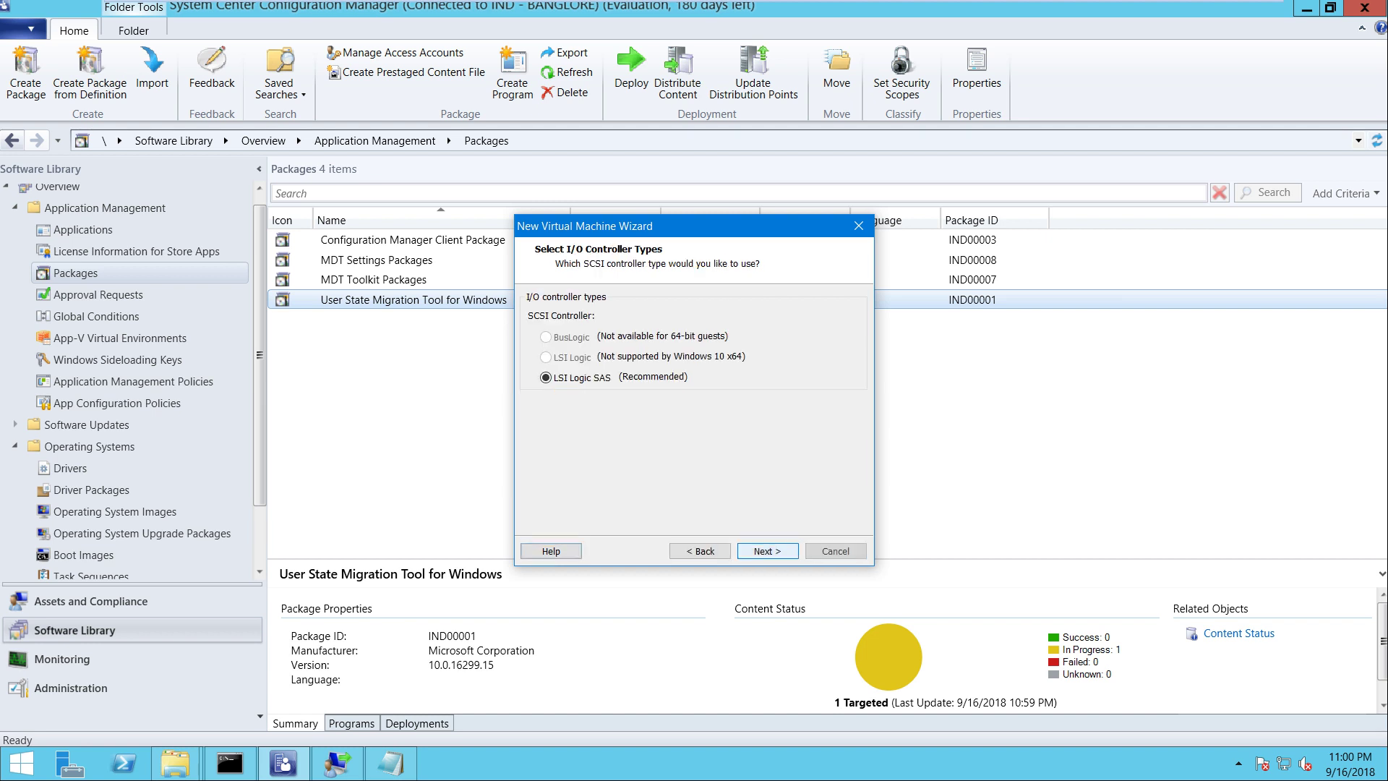
{"action": "key", "text": "Return"}
{"action": "key", "text": "Return"}
{"action": "key", "text": "Return"}
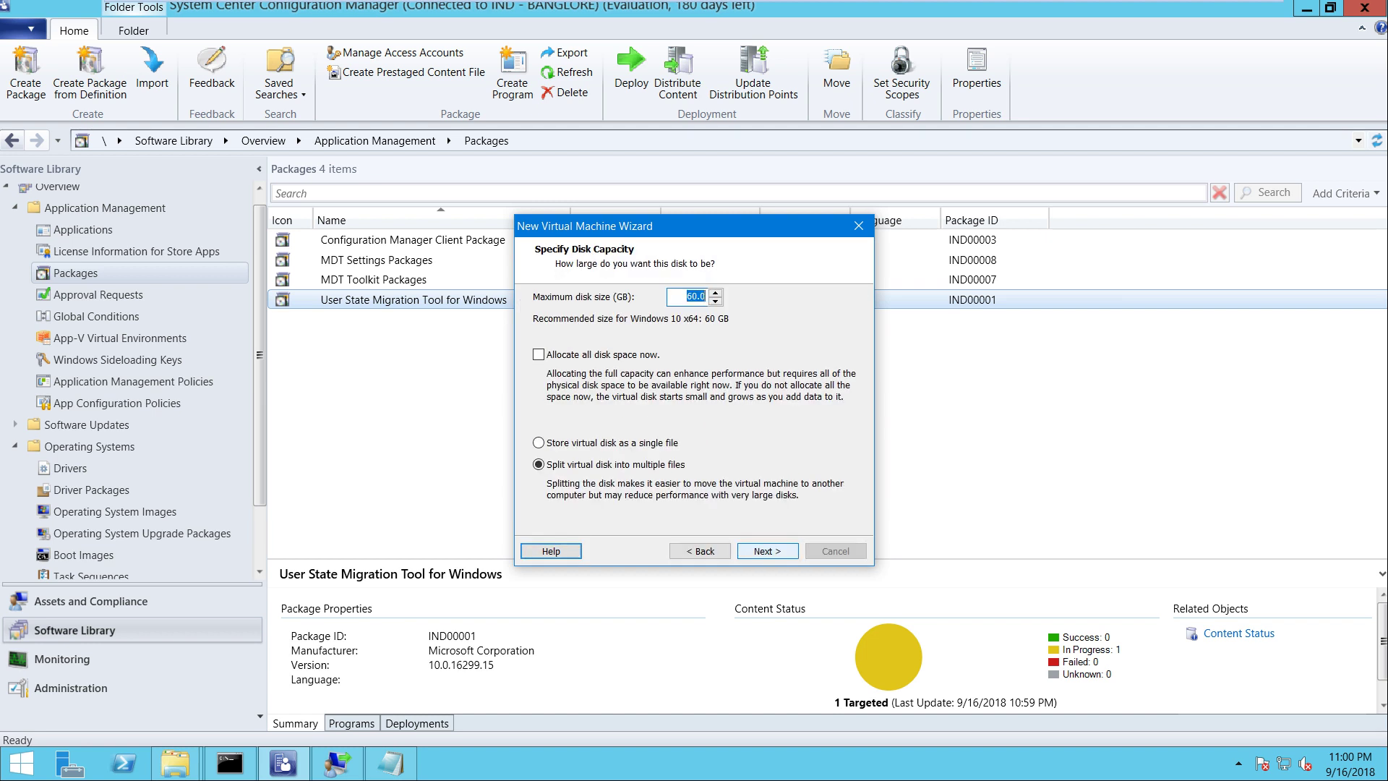
{"action": "key", "text": "Return"}
{"action": "key", "text": "Return"}
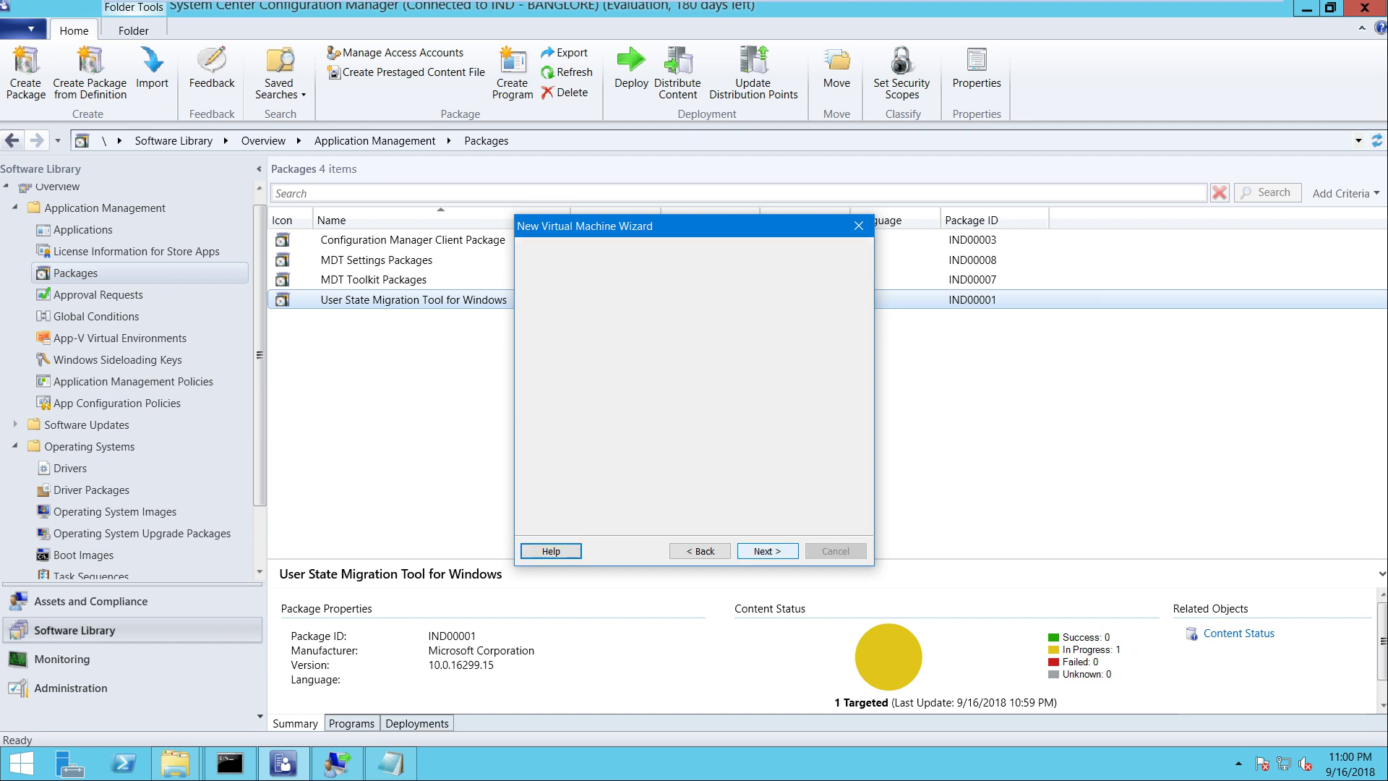
Enable replicating the physical network connection state on the network adapter and finish the VM
{"action": "key", "text": "alt+c"}
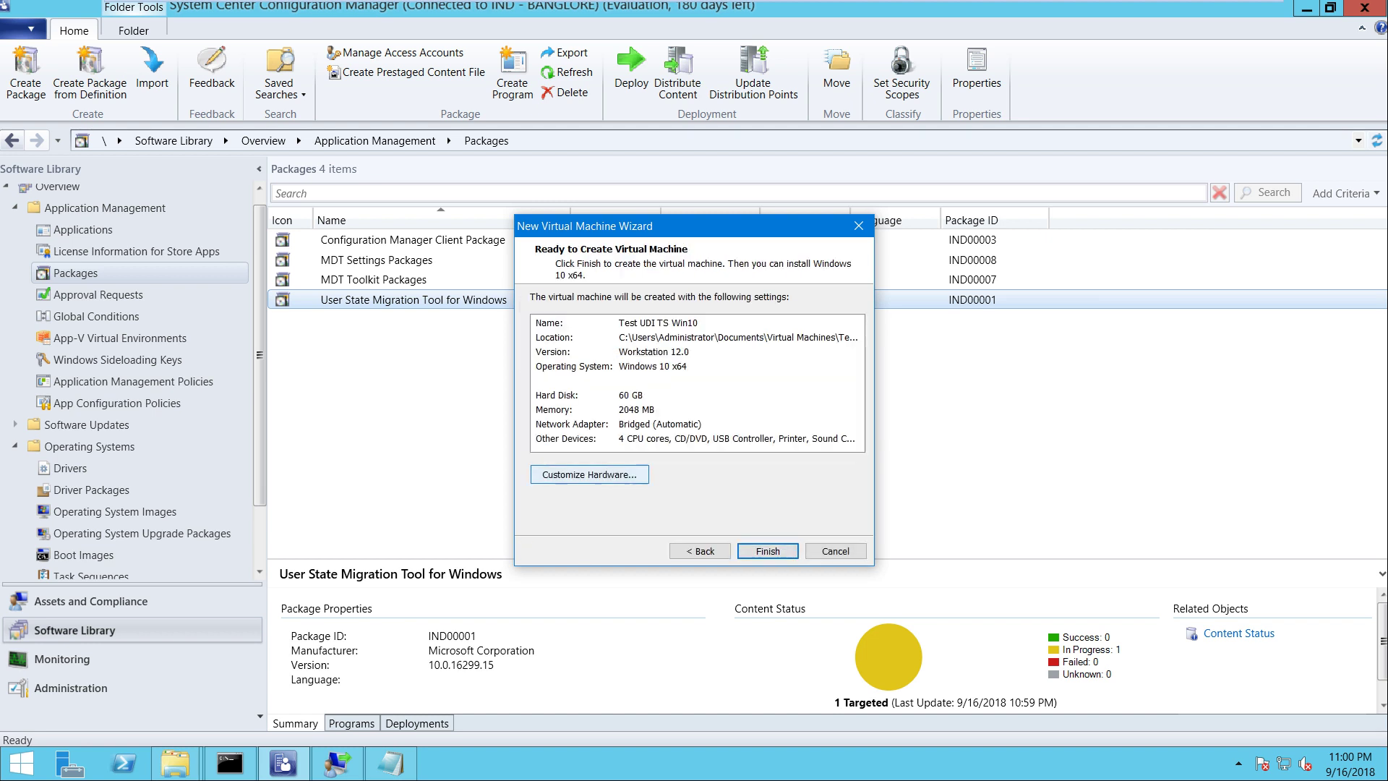
{"action": "left_click", "coordinate": [487, 246]}
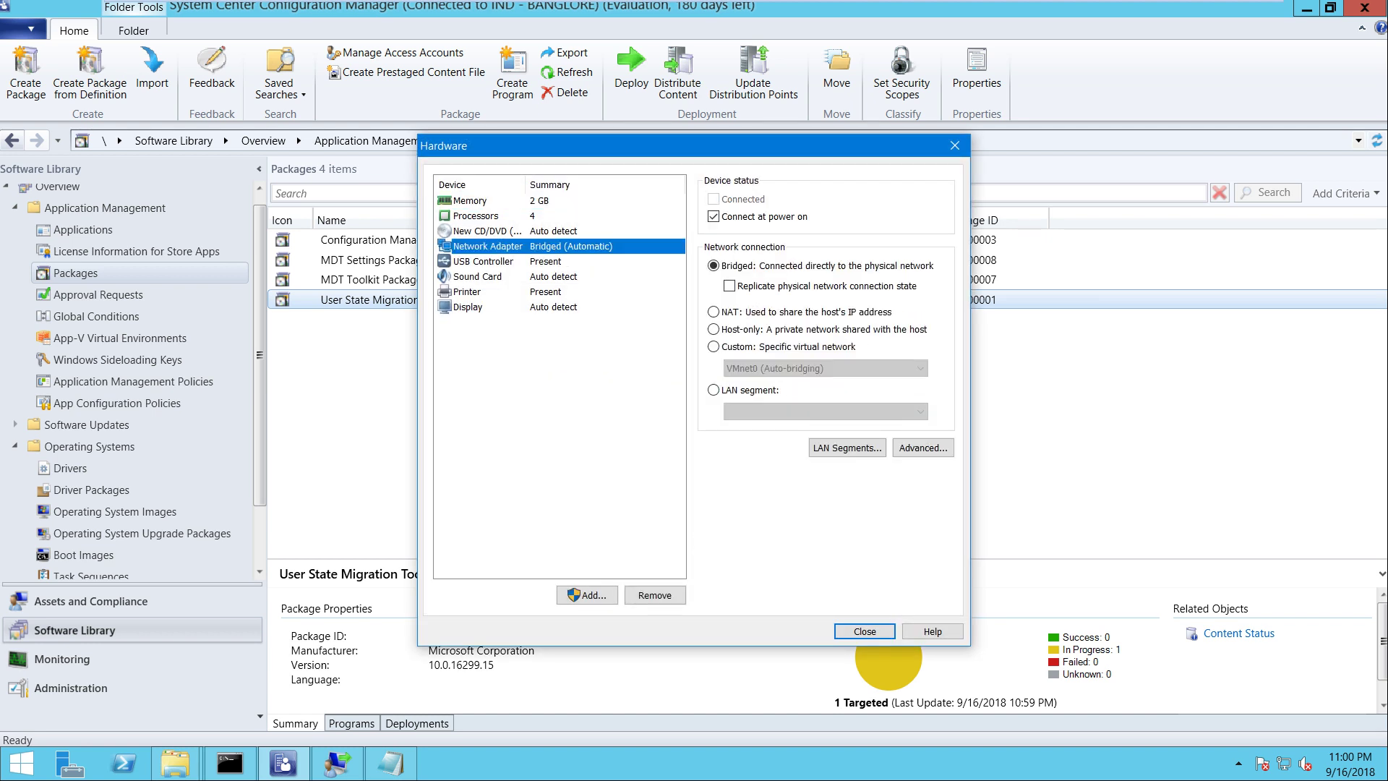
{"action": "left_click", "coordinate": [729, 286]}
{"action": "key", "text": "Return"}
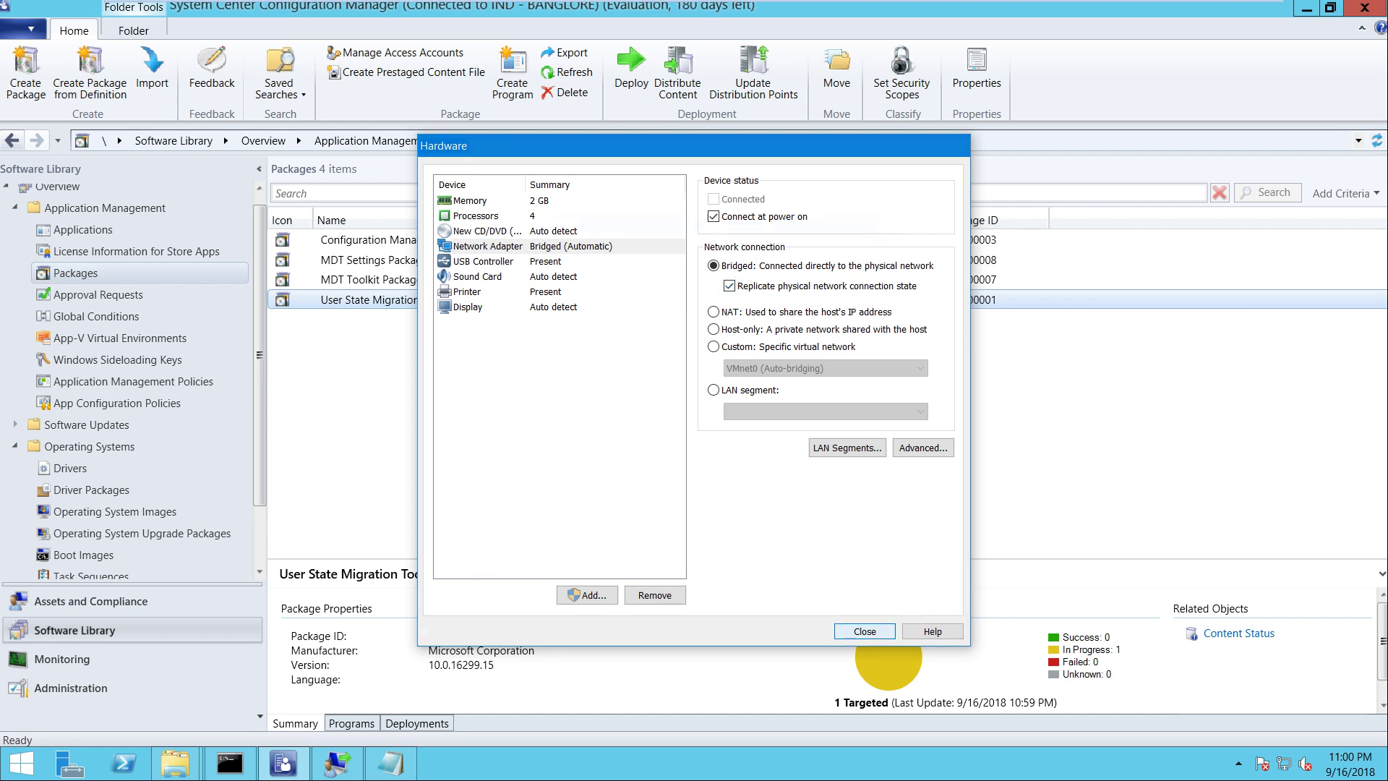
{"action": "key", "text": "Return"}
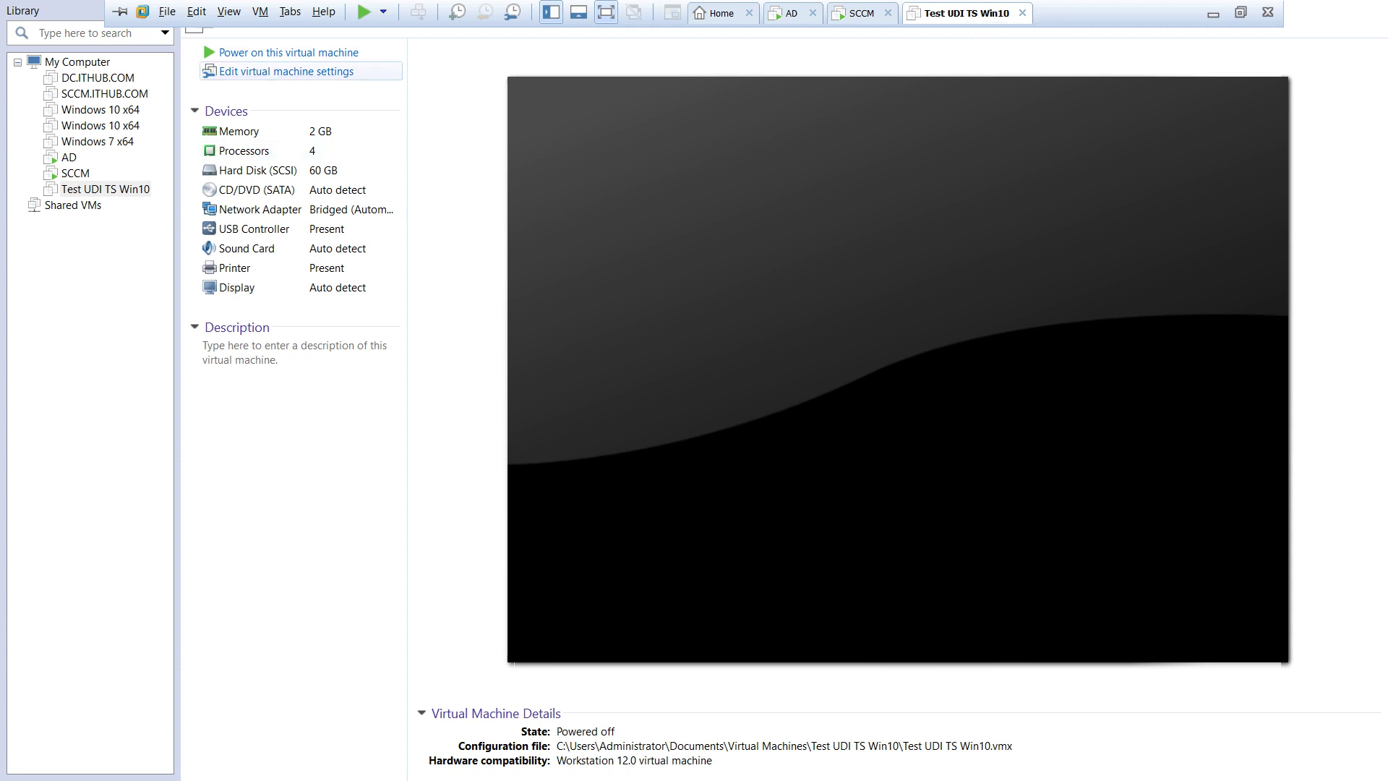
Power on the Test UDI TS Win10 virtual machine and watch its PXE/DHCP network boot
{"action": "left_click", "coordinate": [288, 52]}
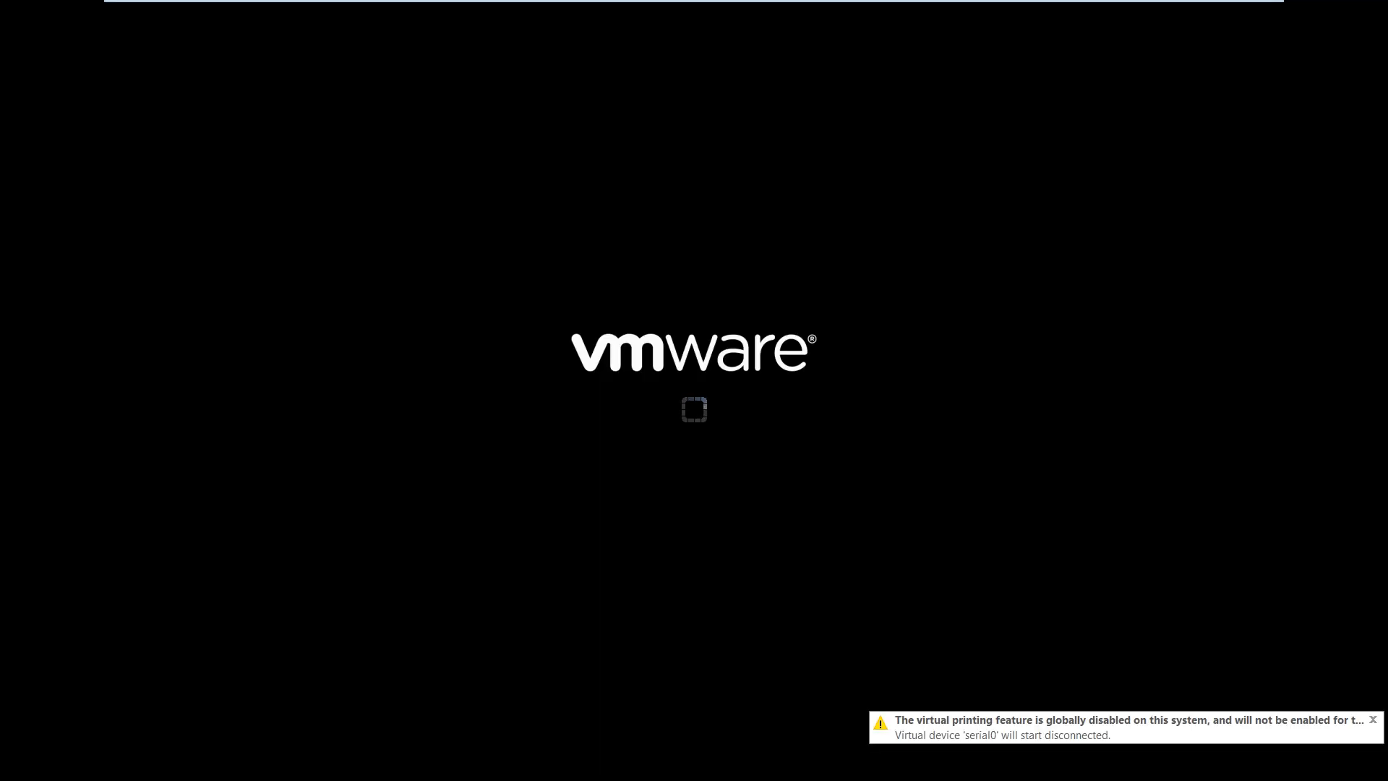
{"action": "key", "text": "Return"}
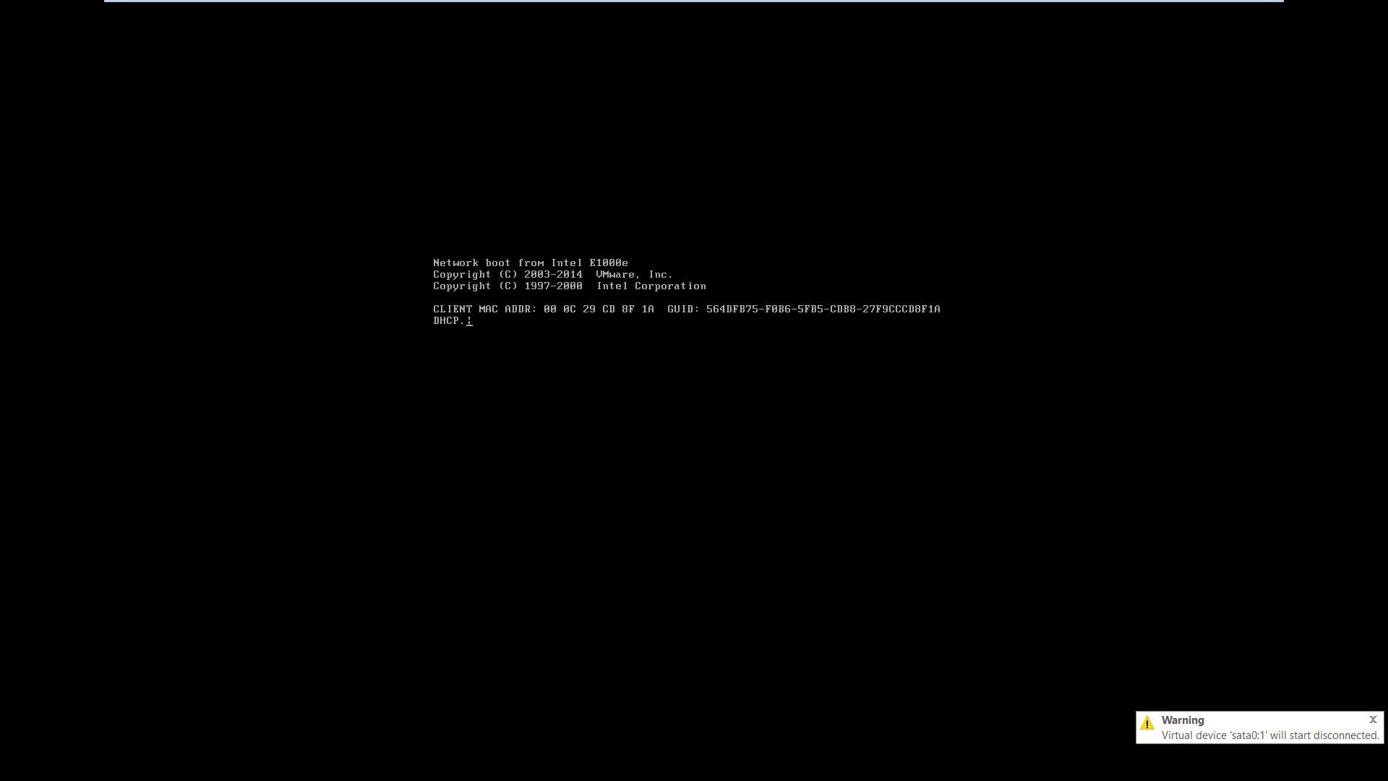
{"action": "left_click", "coordinate": [696, 7]}
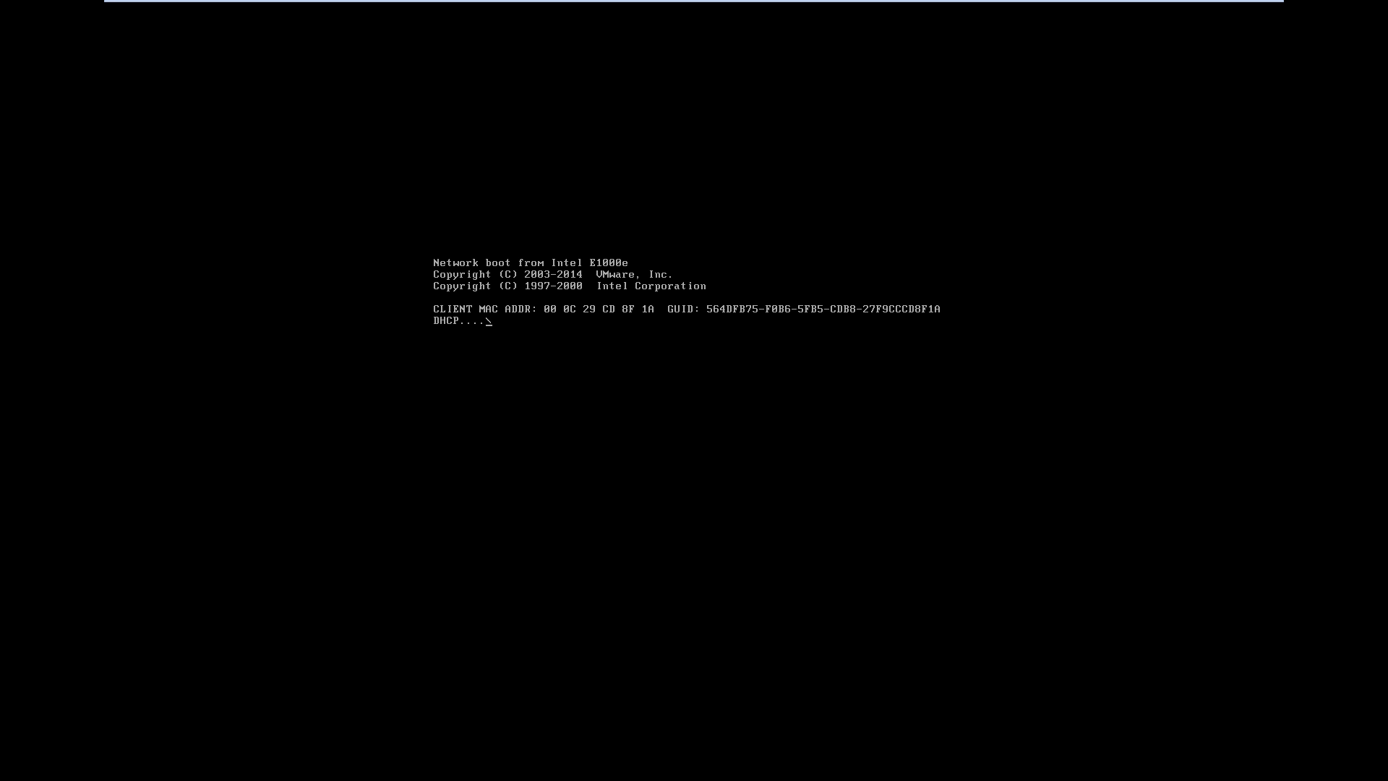
{"action": "key", "text": "ctrl+alt"}
{"action": "key", "text": "ctrl+g"}
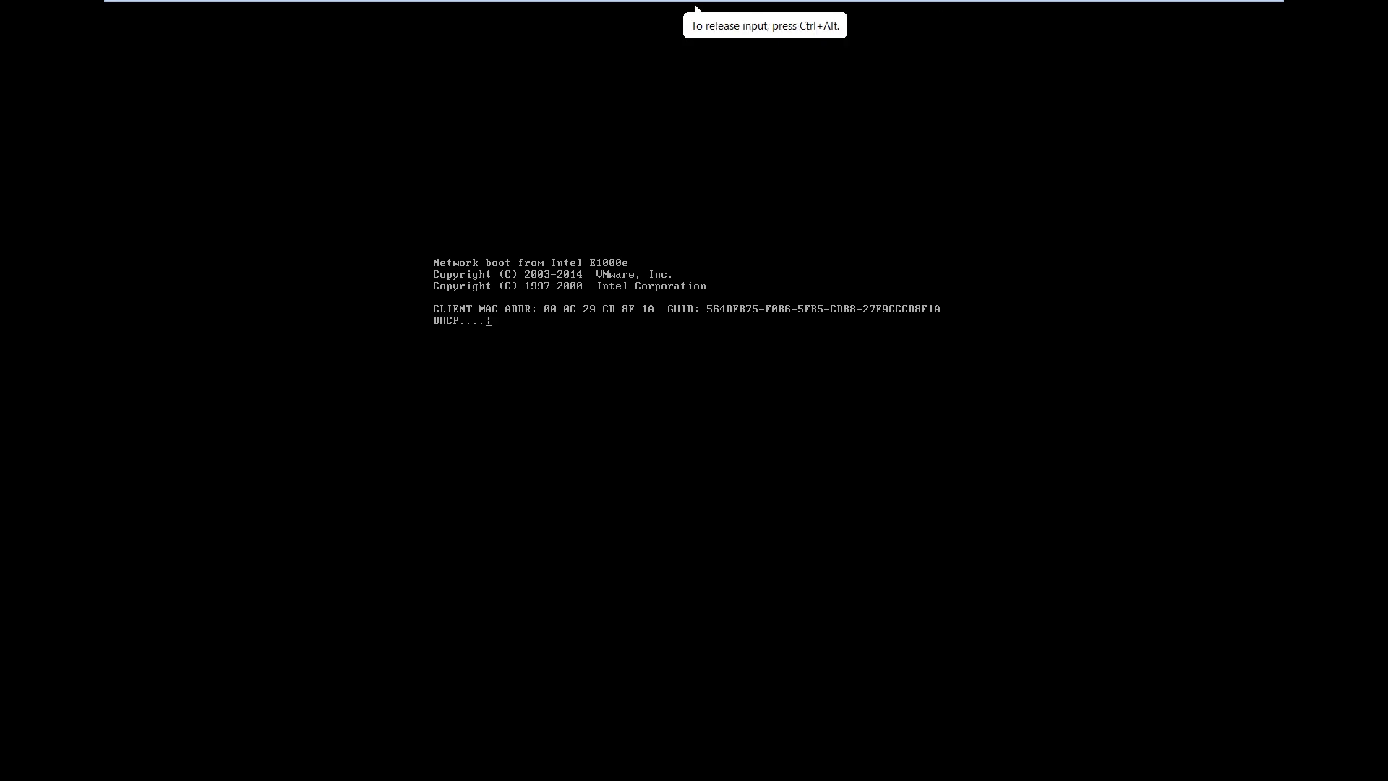
{"action": "key", "text": "ctrl+alt"}
Refresh the User State Migration Tool package's content status in the SCCM console
{"action": "mouse_move", "coordinate": [695, 7]}
{"action": "key", "text": "ctrl+shift+Tab"}
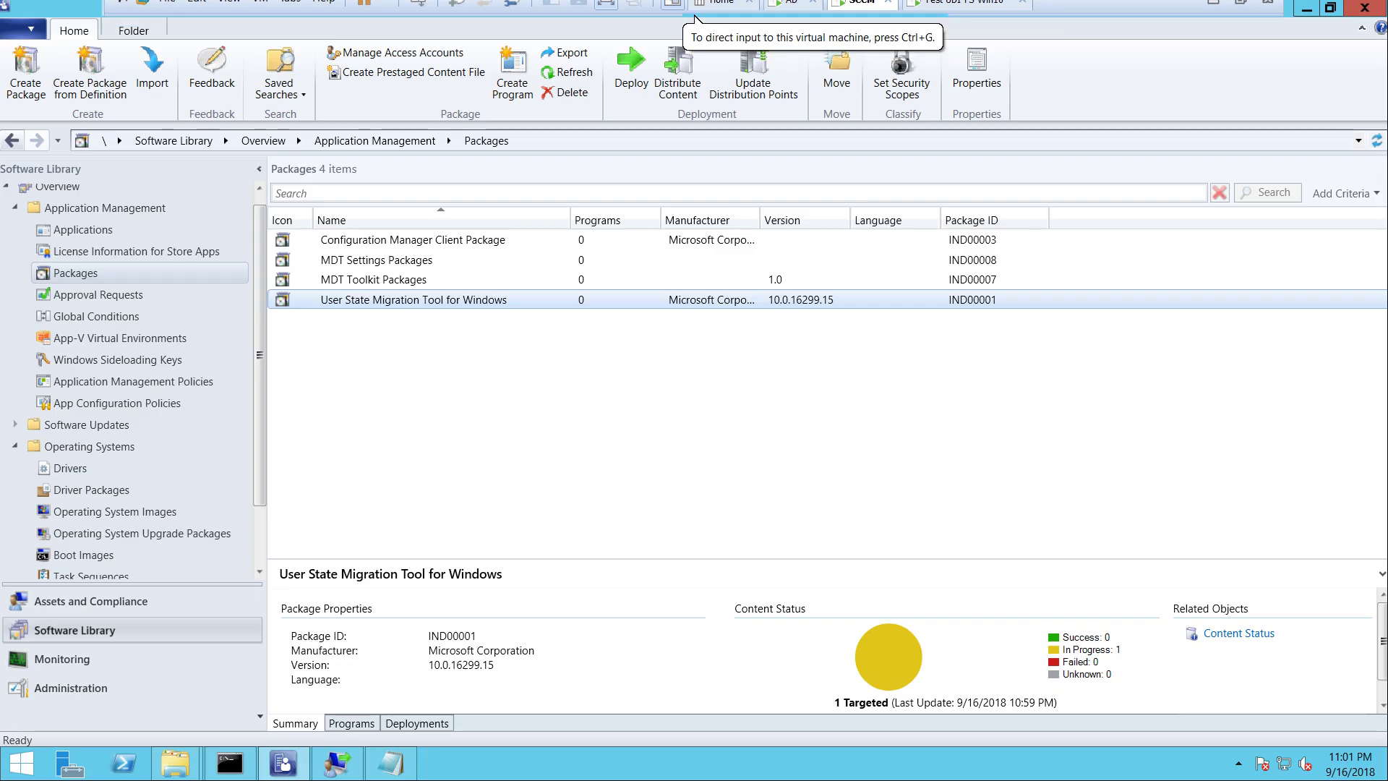
{"action": "key", "text": "shift+F10"}
{"action": "key", "text": "Down"}
{"action": "key", "text": "Down"}
{"action": "key", "text": "Down"}
{"action": "key", "text": "Down"}
{"action": "key", "text": "Down"}
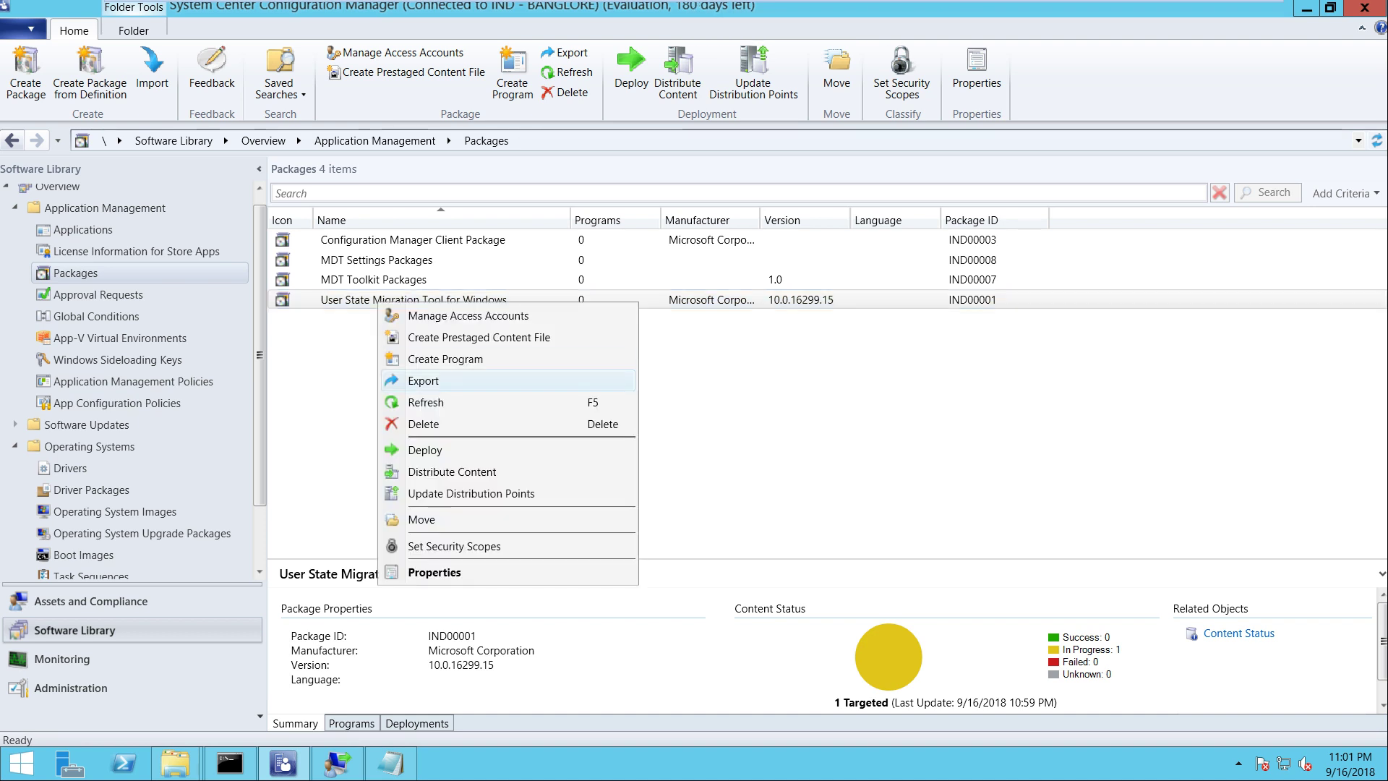
{"action": "key", "text": "Return"}
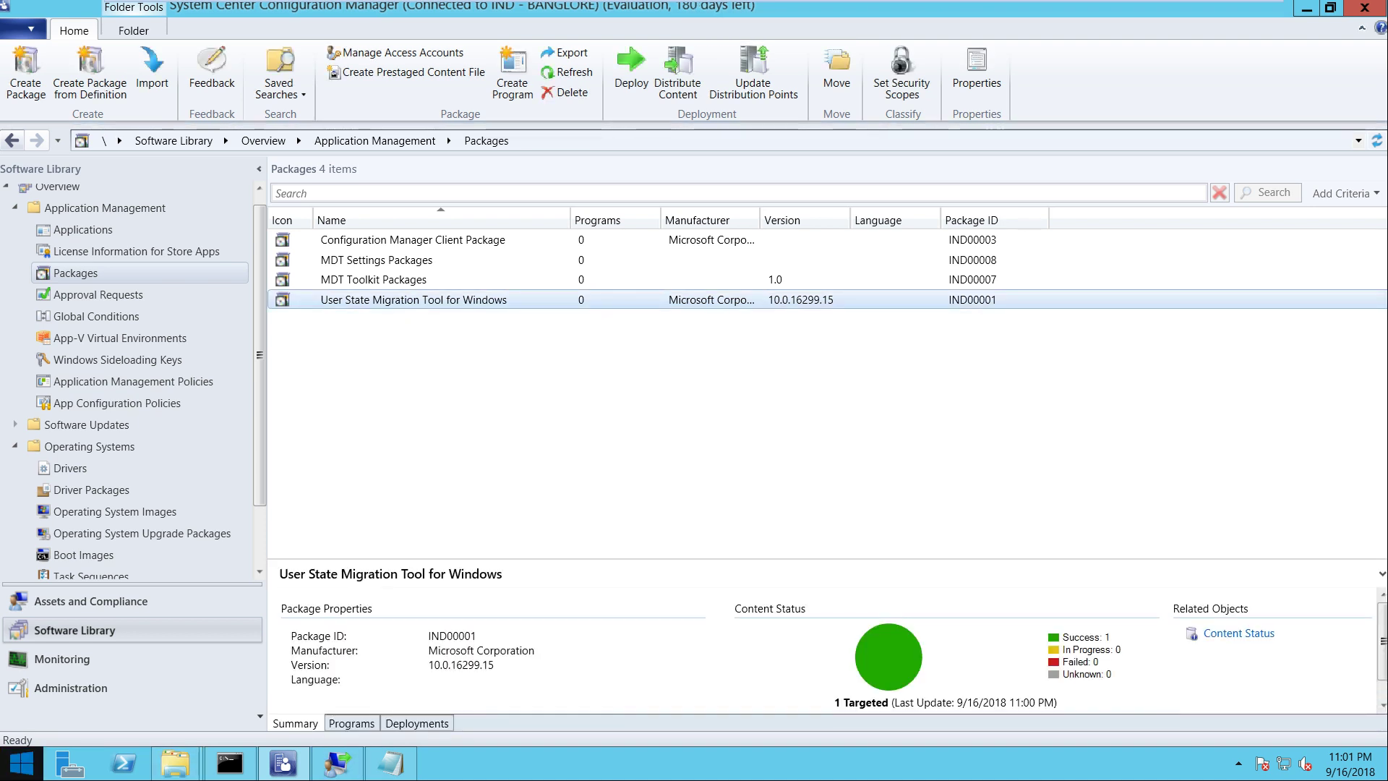
{"action": "key", "text": "super+r"}
Launch services.msc and check the DHCP Client and DHCP Server services
{"action": "type", "text": "services.msc"}
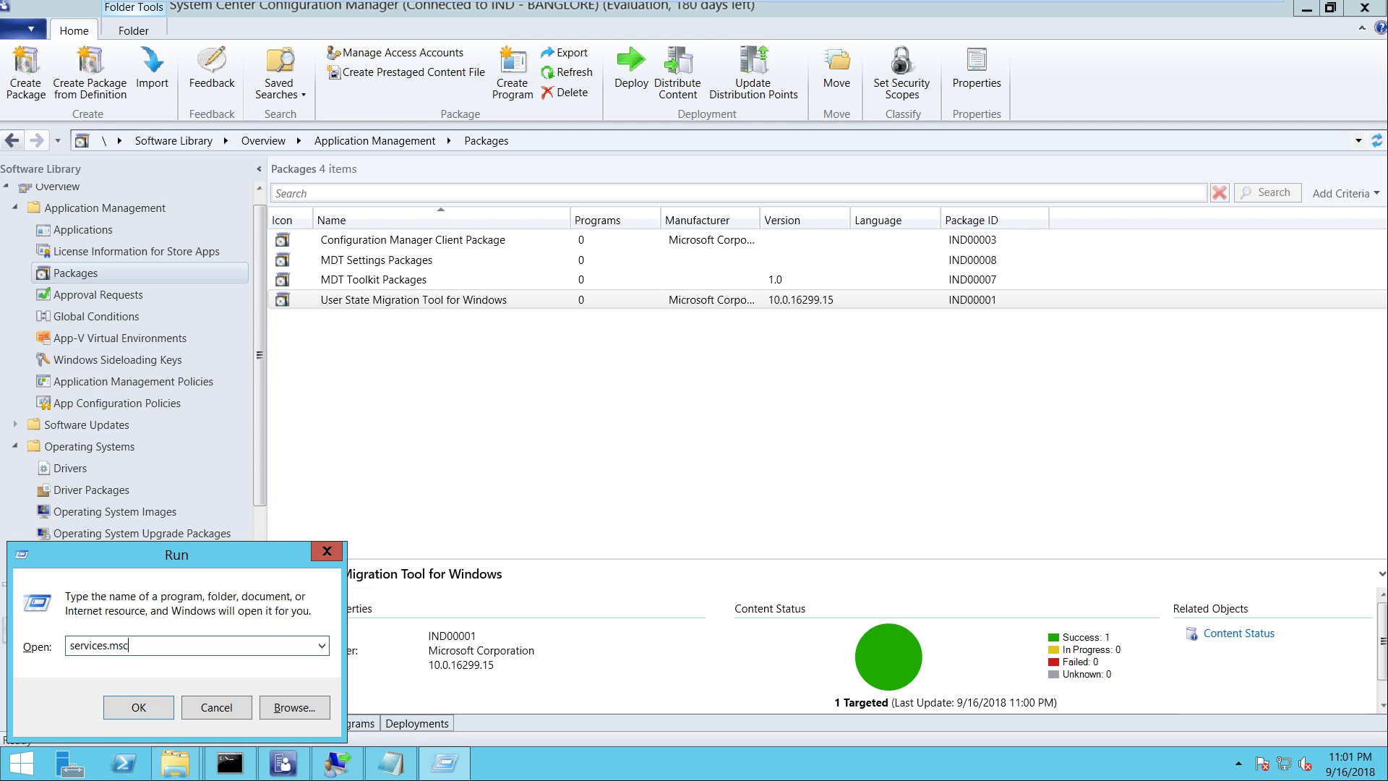
{"action": "key", "text": "Return"}
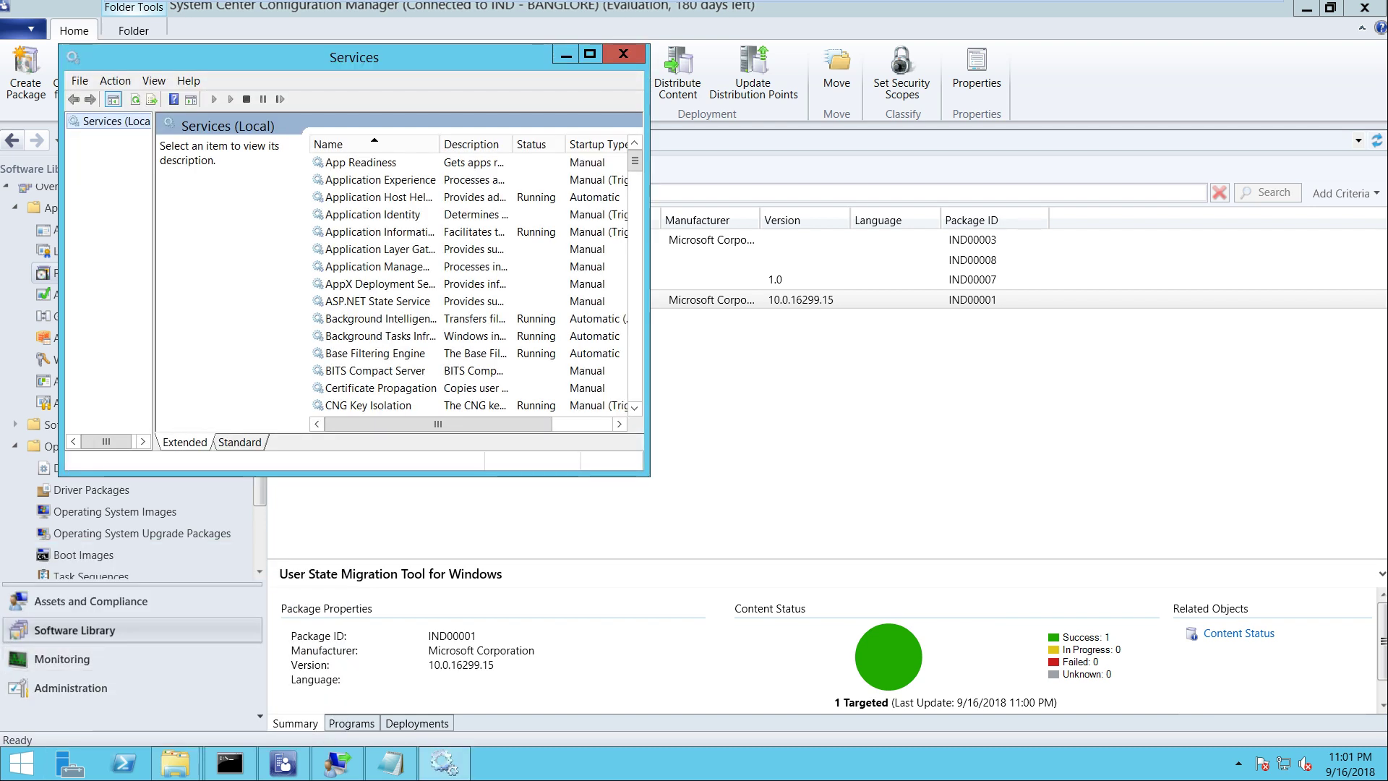
{"action": "left_click", "coordinate": [590, 53]}
{"action": "left_click", "coordinate": [304, 355]}
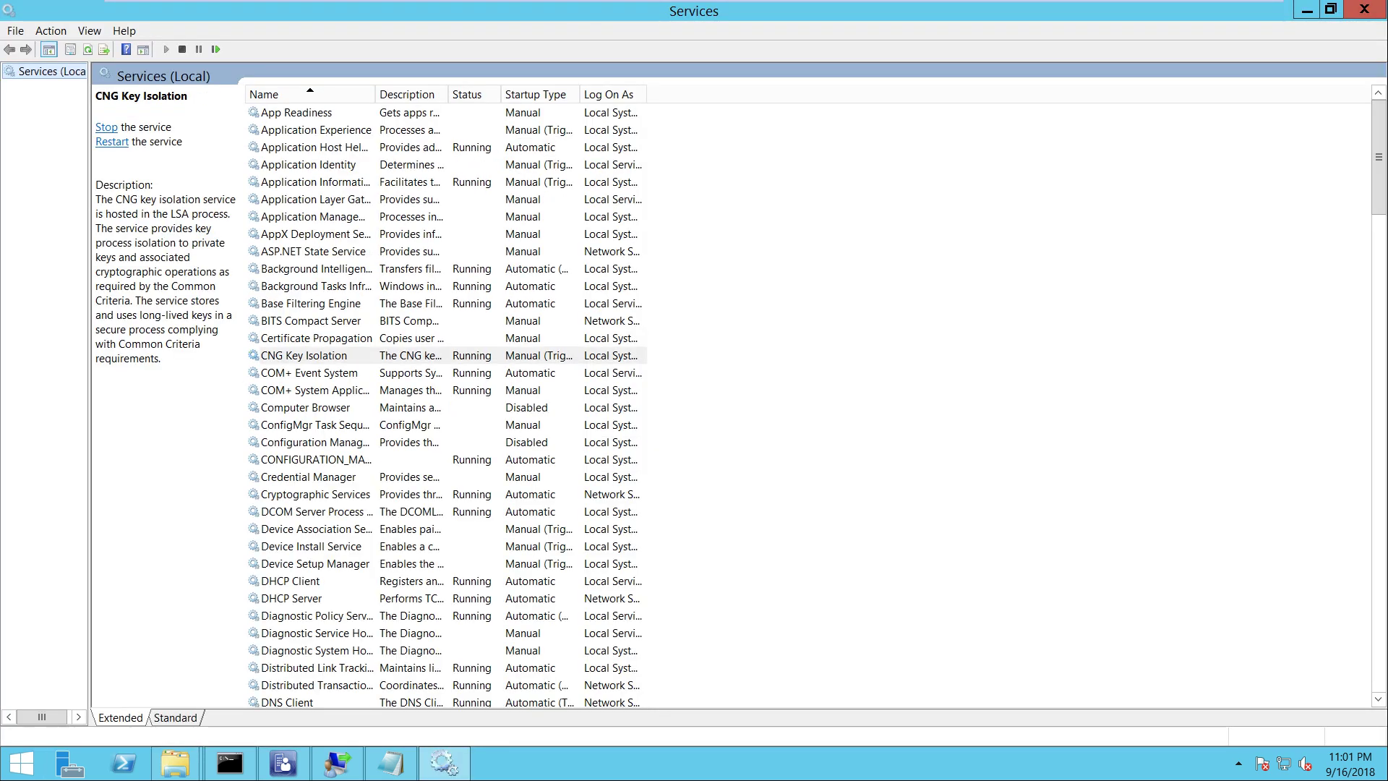
{"action": "key", "text": "d"}
{"action": "key", "text": "h"}
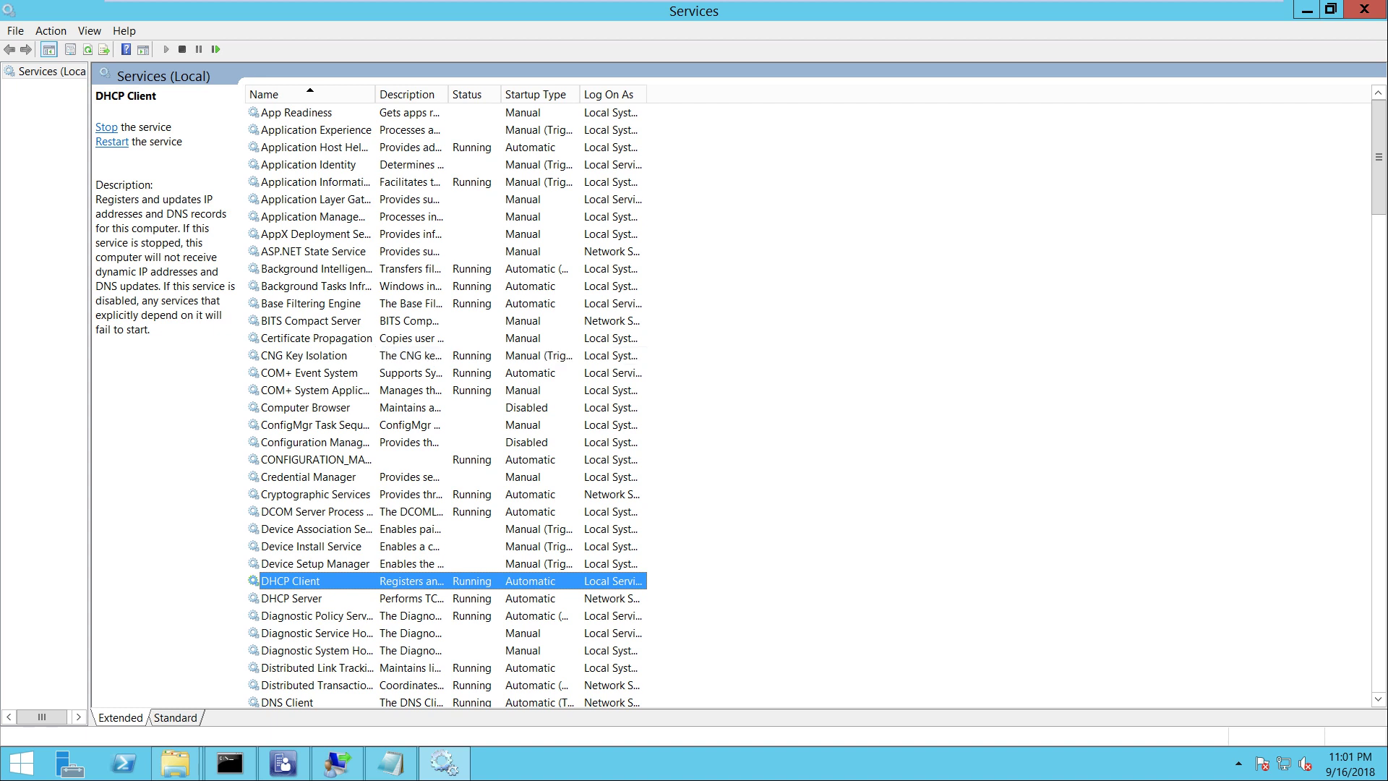
{"action": "key", "text": "Down"}
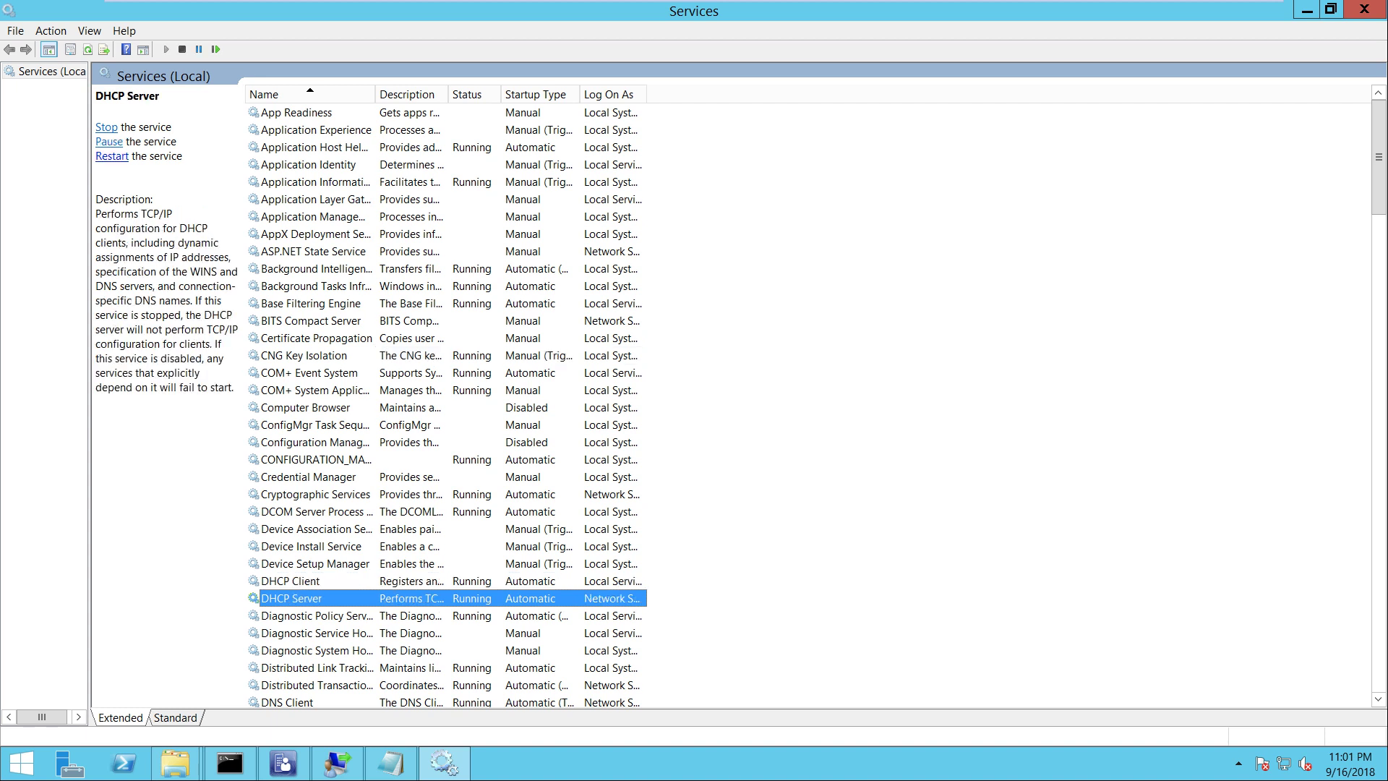
Review the Remote Control, Windows Driver Foundation and Windows Installer services, then close Services
{"action": "left_click", "coordinate": [314, 442]}
{"action": "type", "text": "windows audio"}
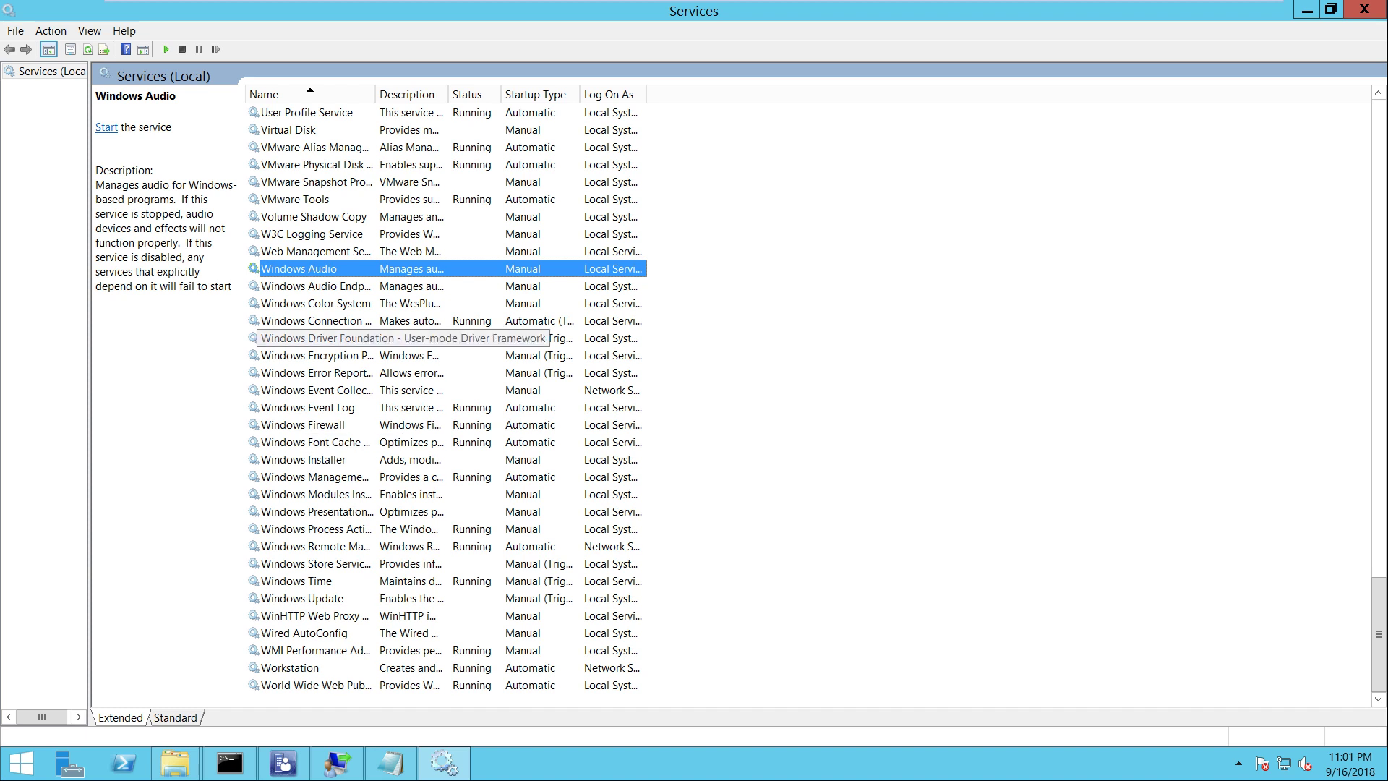
{"action": "left_click", "coordinate": [314, 337]}
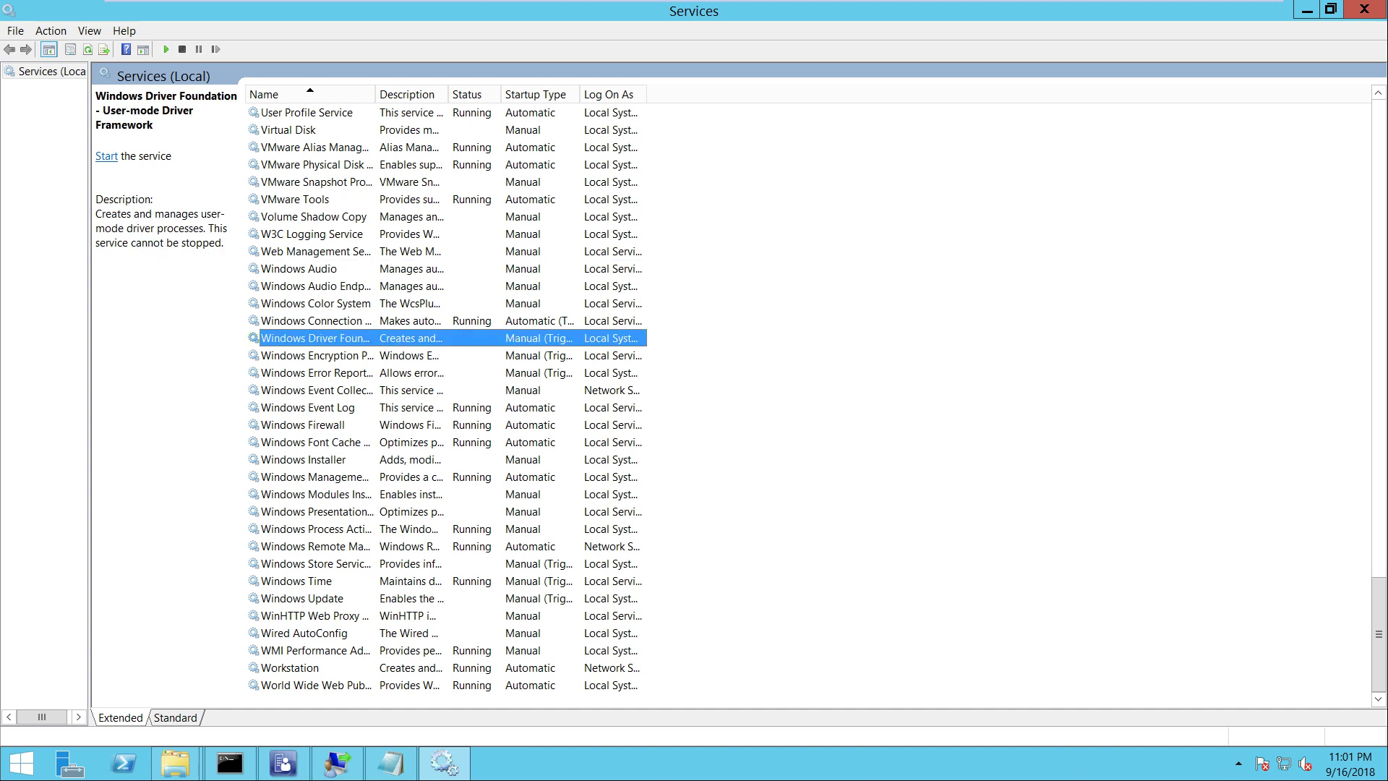
{"action": "left_click", "coordinate": [315, 459]}
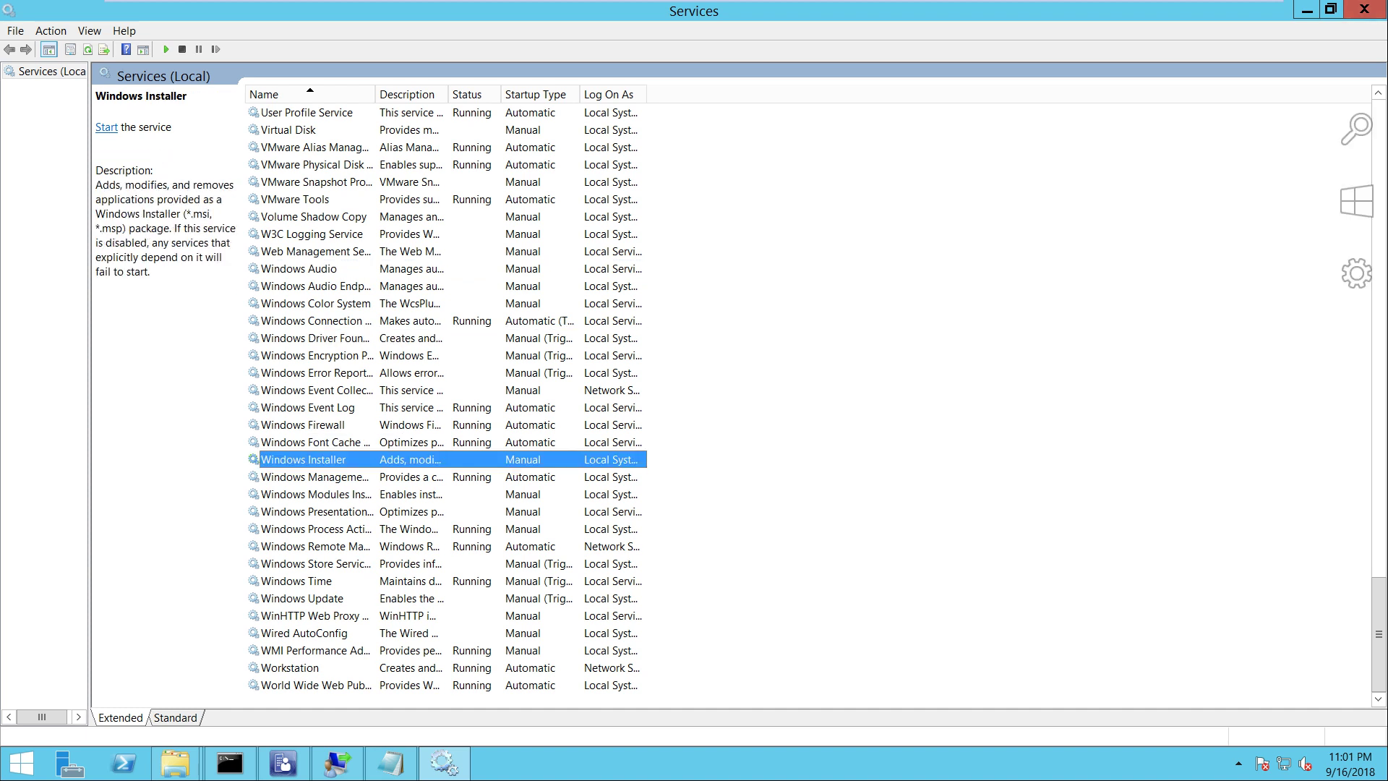
{"action": "left_click", "coordinate": [1364, 9]}
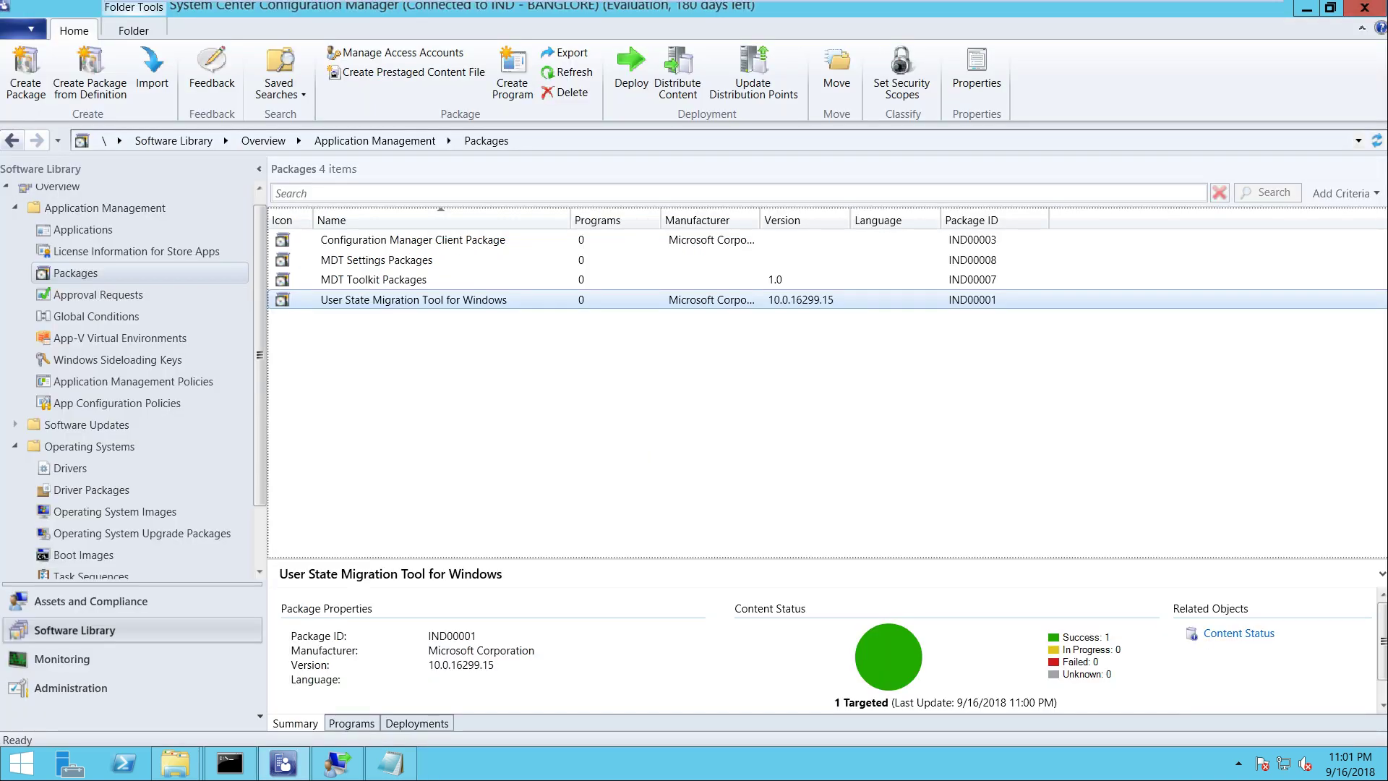
Restart the console and open the SCCM.ITHUB.COM distribution point's Properties under Administration
{"action": "left_click", "coordinate": [1364, 9]}
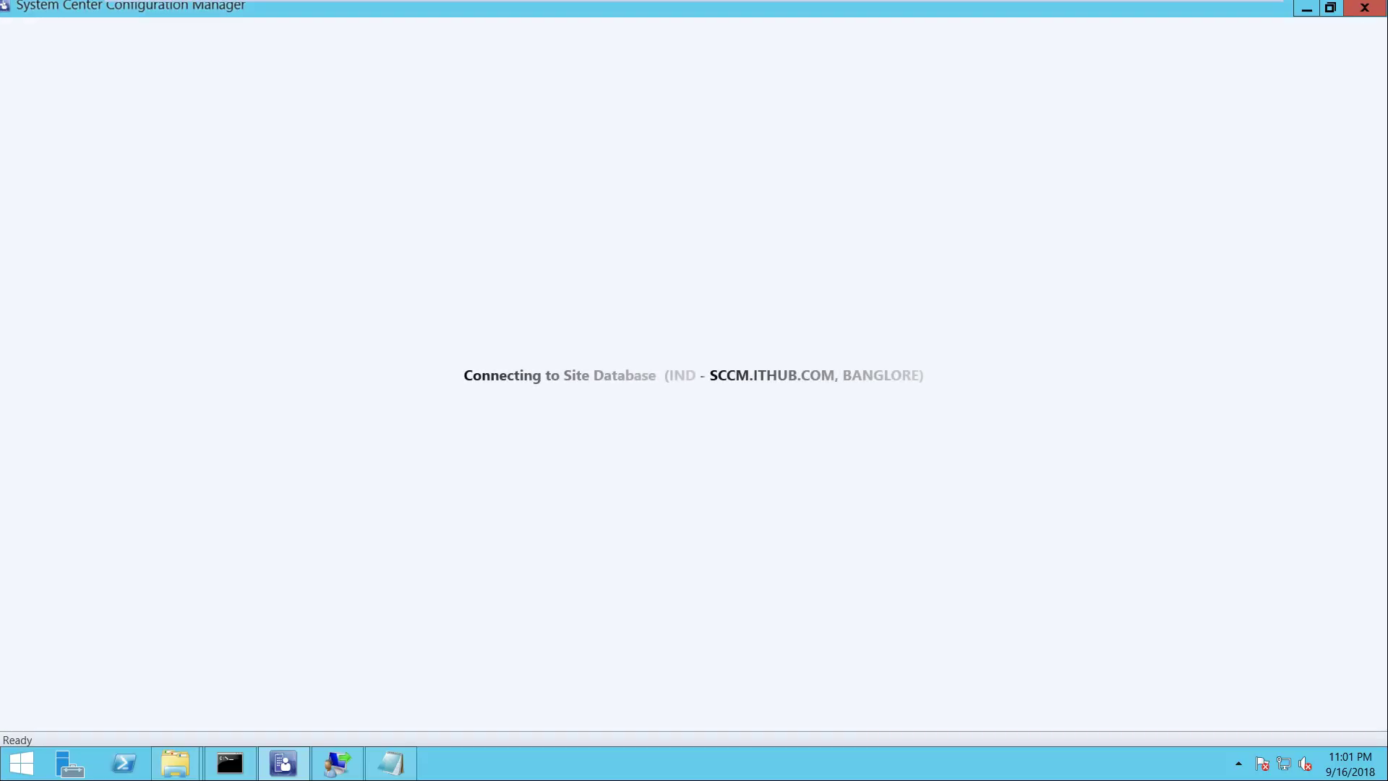
{"action": "key", "text": "Return"}
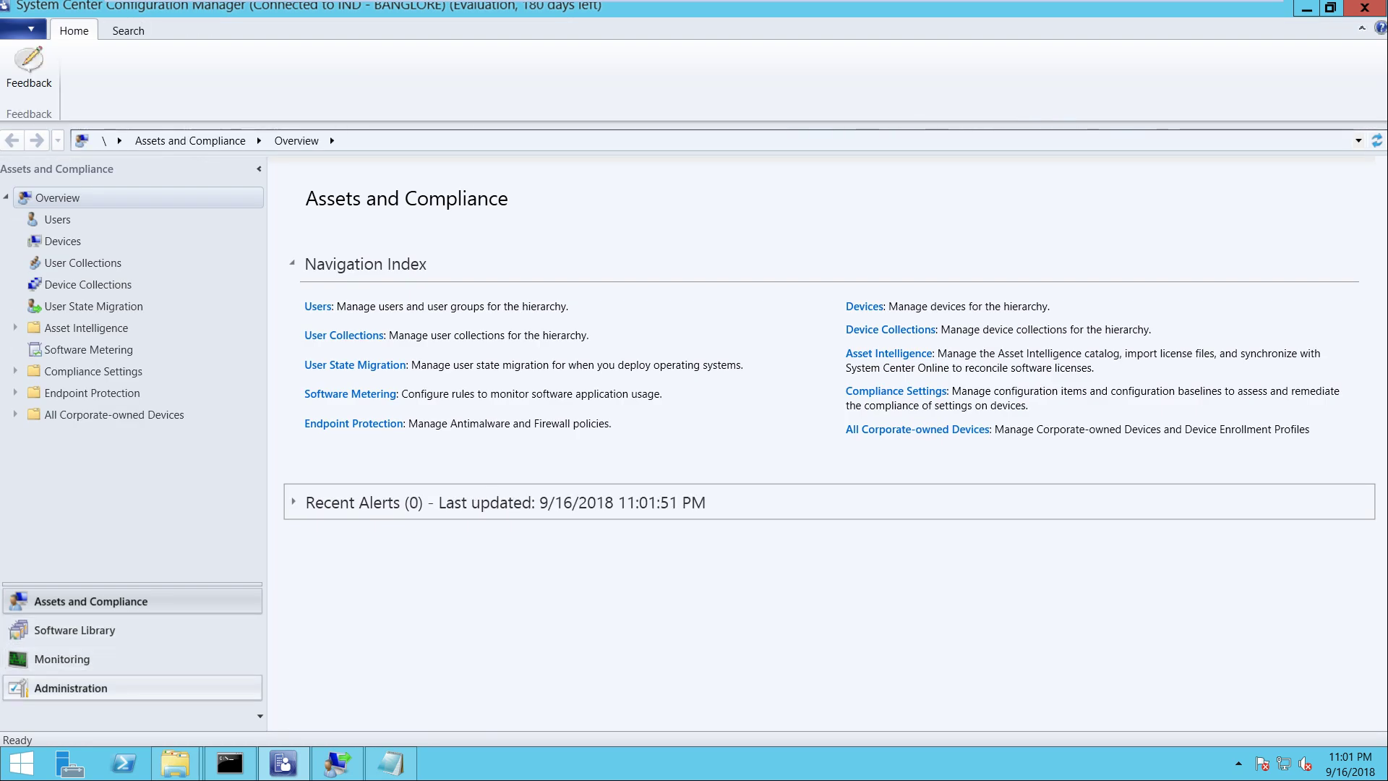
{"action": "left_click", "coordinate": [71, 687]}
{"action": "left_click", "coordinate": [89, 349]}
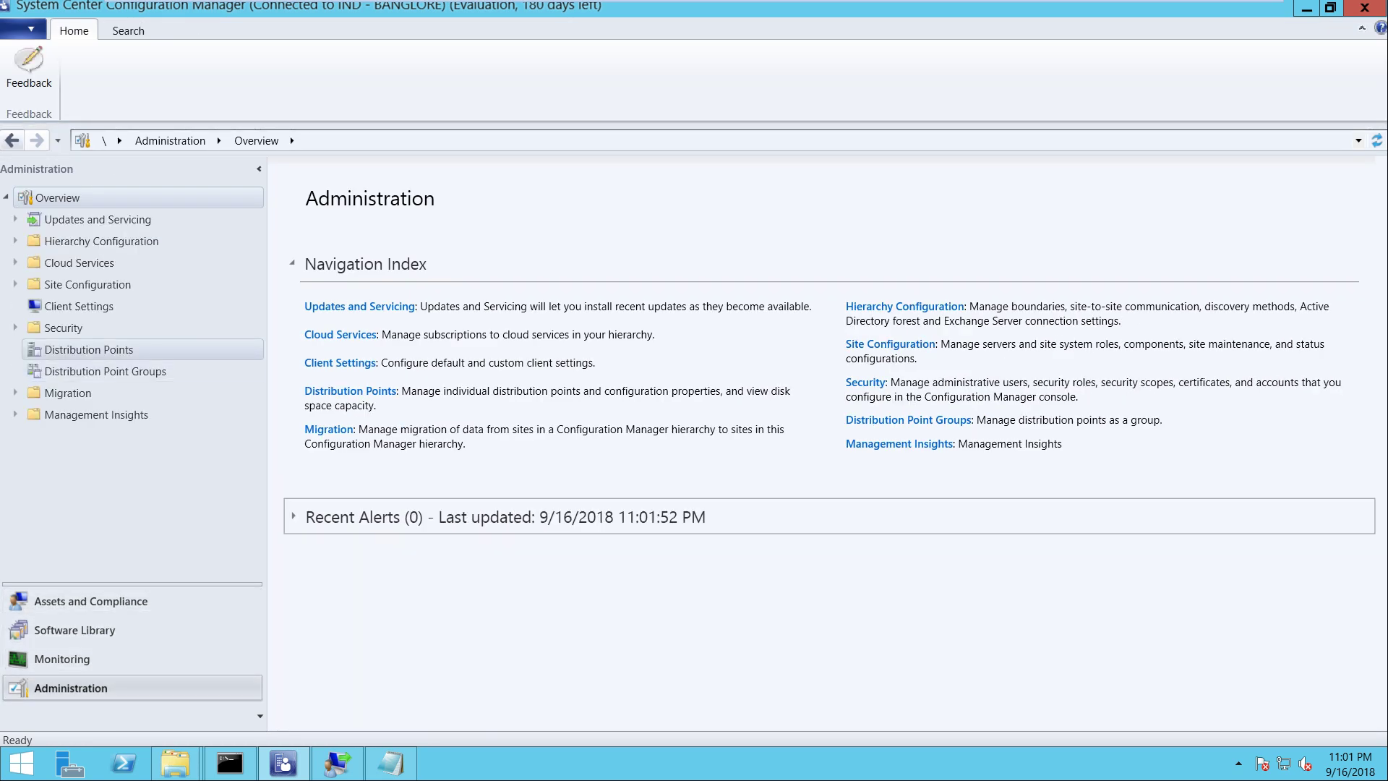
{"action": "right_click", "coordinate": [361, 240]}
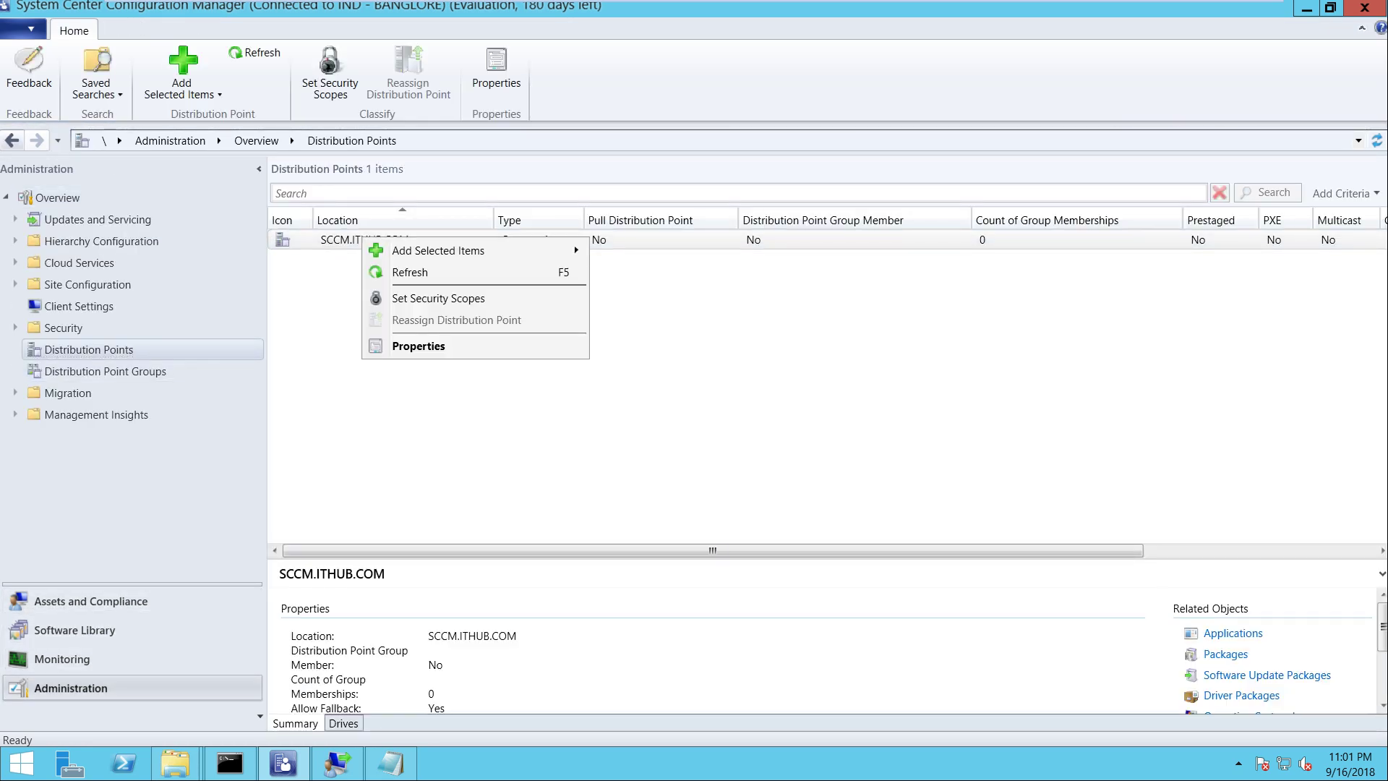
{"action": "left_click", "coordinate": [418, 345]}
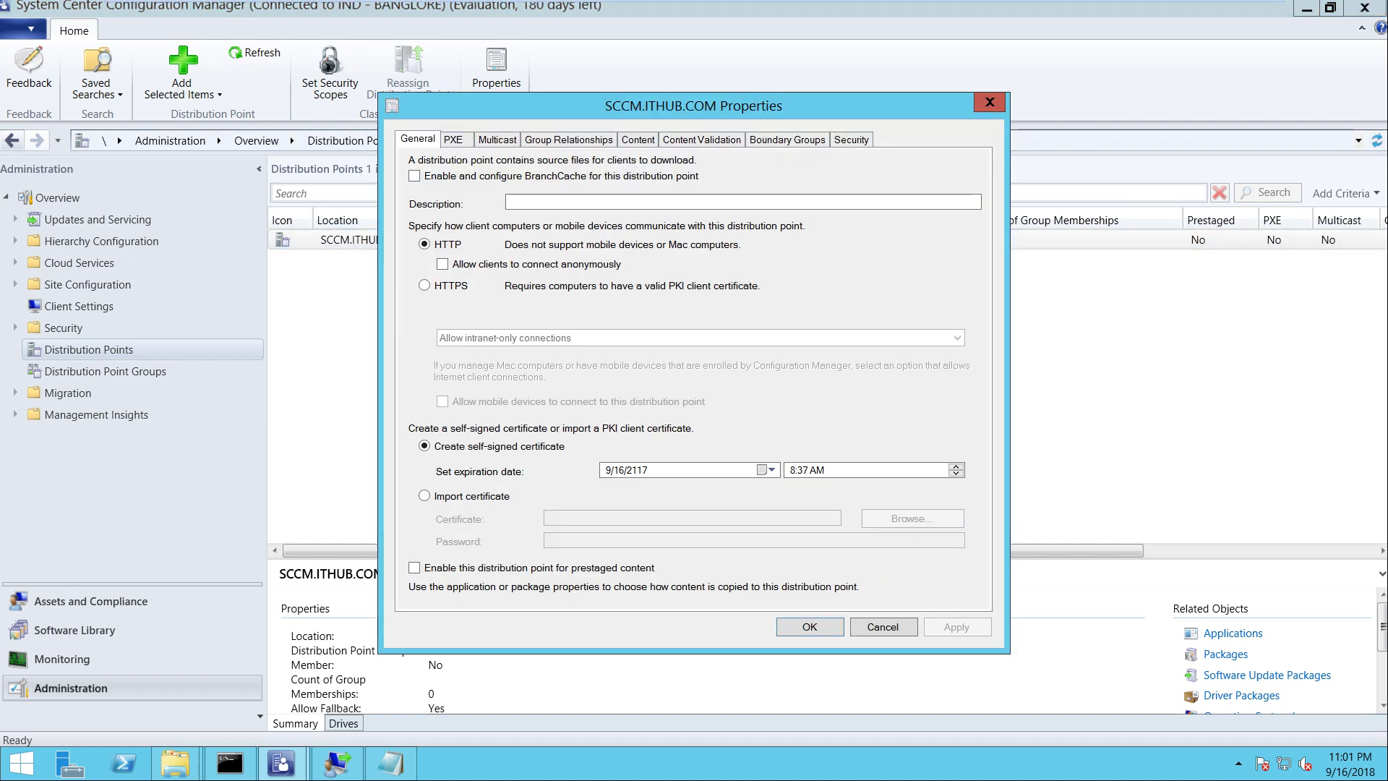
Enable PXE support, responses to PXE requests and unknown computer support
{"action": "key", "text": "ctrl+Tab"}
{"action": "left_click", "coordinate": [414, 167]}
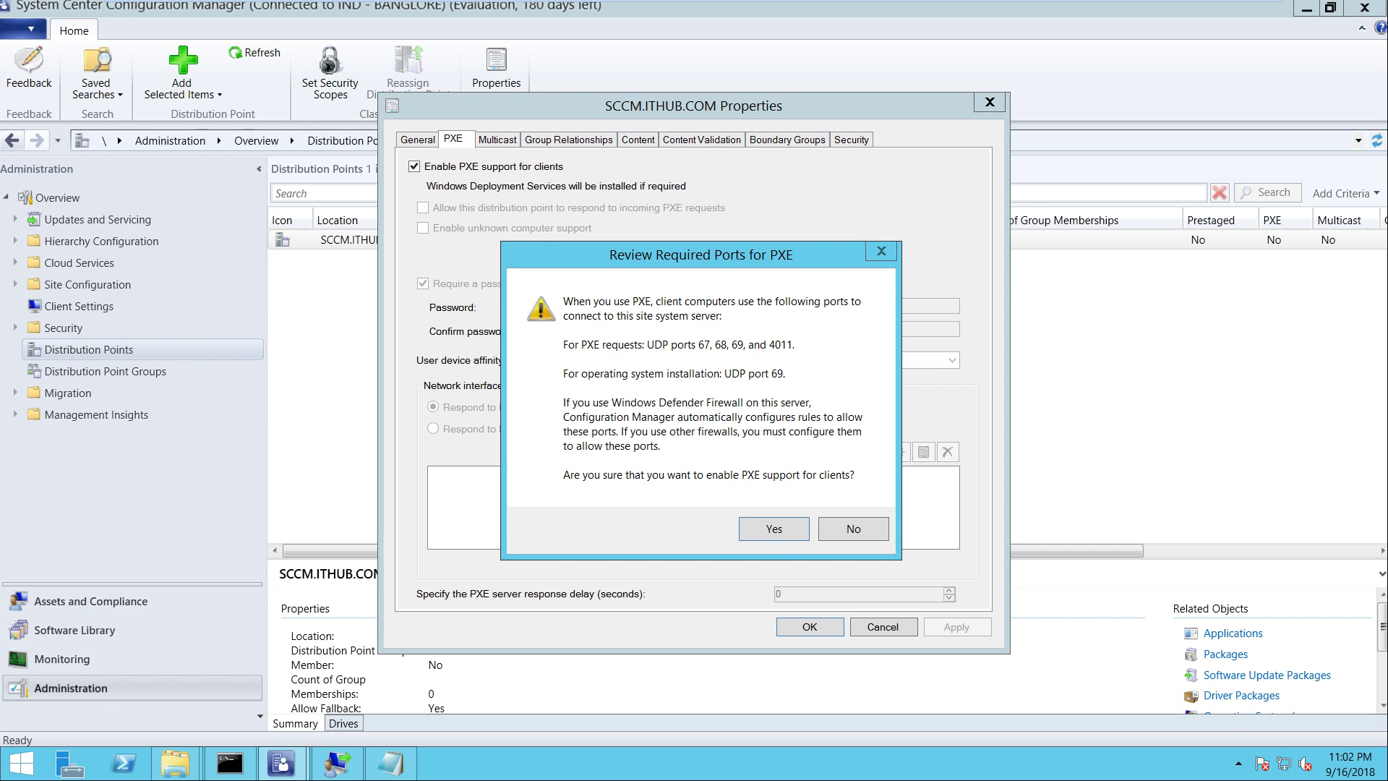
{"action": "key", "text": "Return"}
{"action": "left_click", "coordinate": [423, 207]}
{"action": "left_click", "coordinate": [423, 228]}
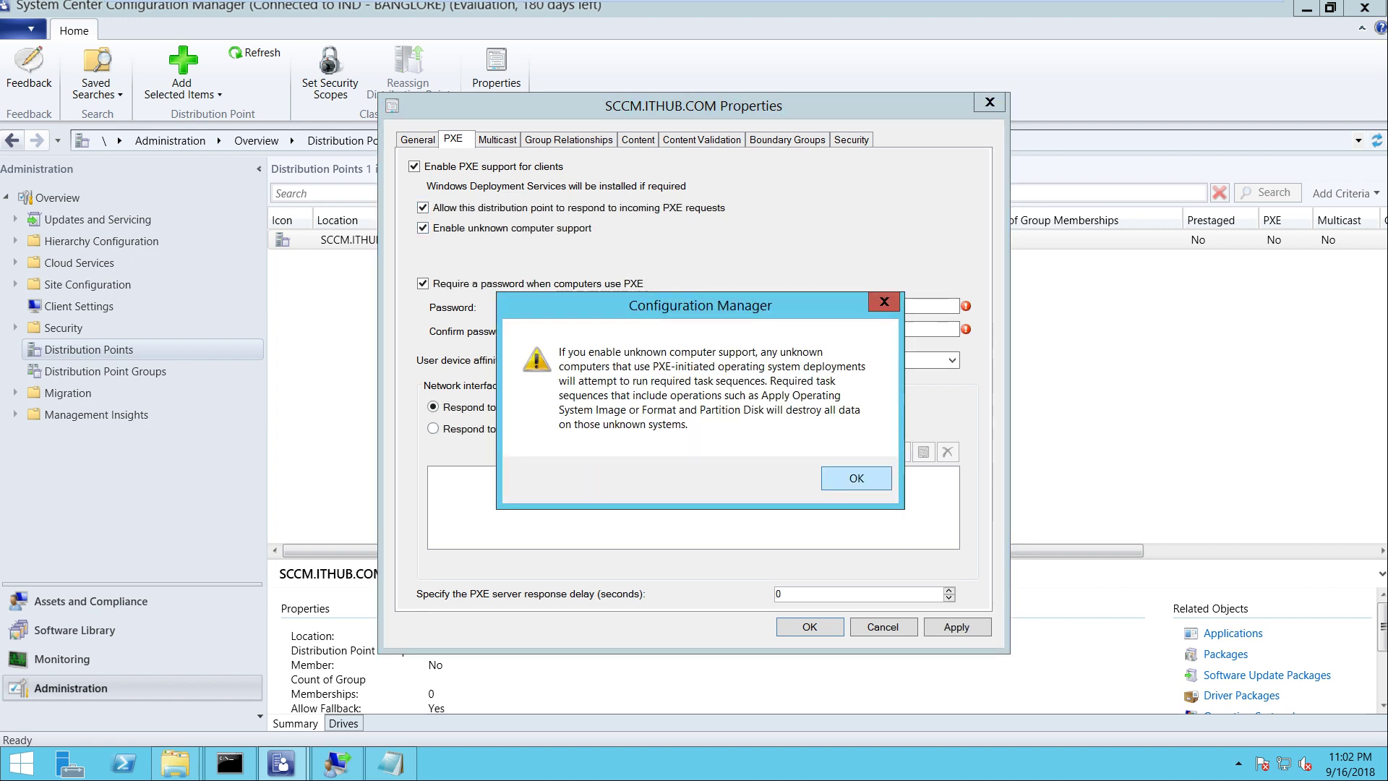
{"action": "key", "text": "Return"}
Require a PXE password, enter and confirm it, and save the distribution point settings
{"action": "left_click", "coordinate": [594, 305]}
{"action": "type", "text": "P@ssw0r"}
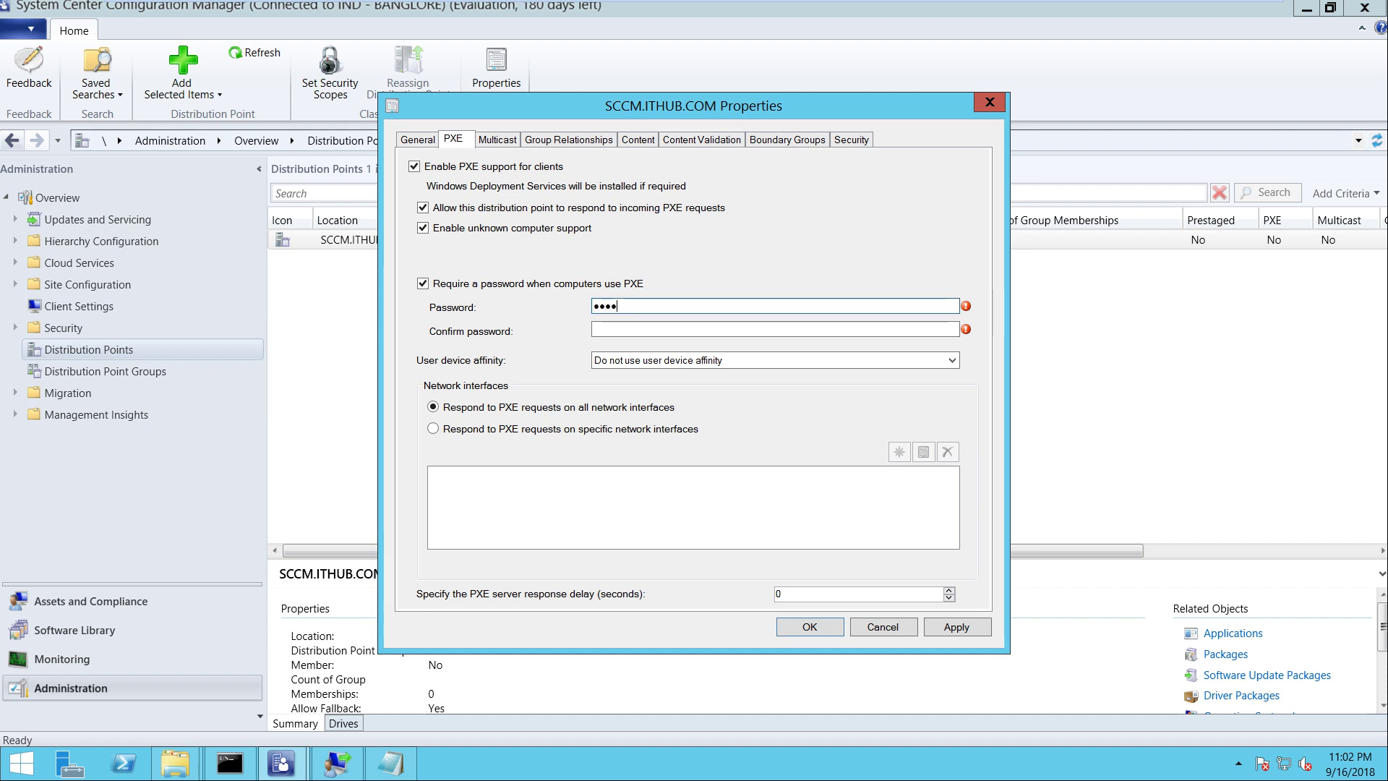
{"action": "left_click", "coordinate": [595, 329]}
{"action": "type", "text": "P@ss"}
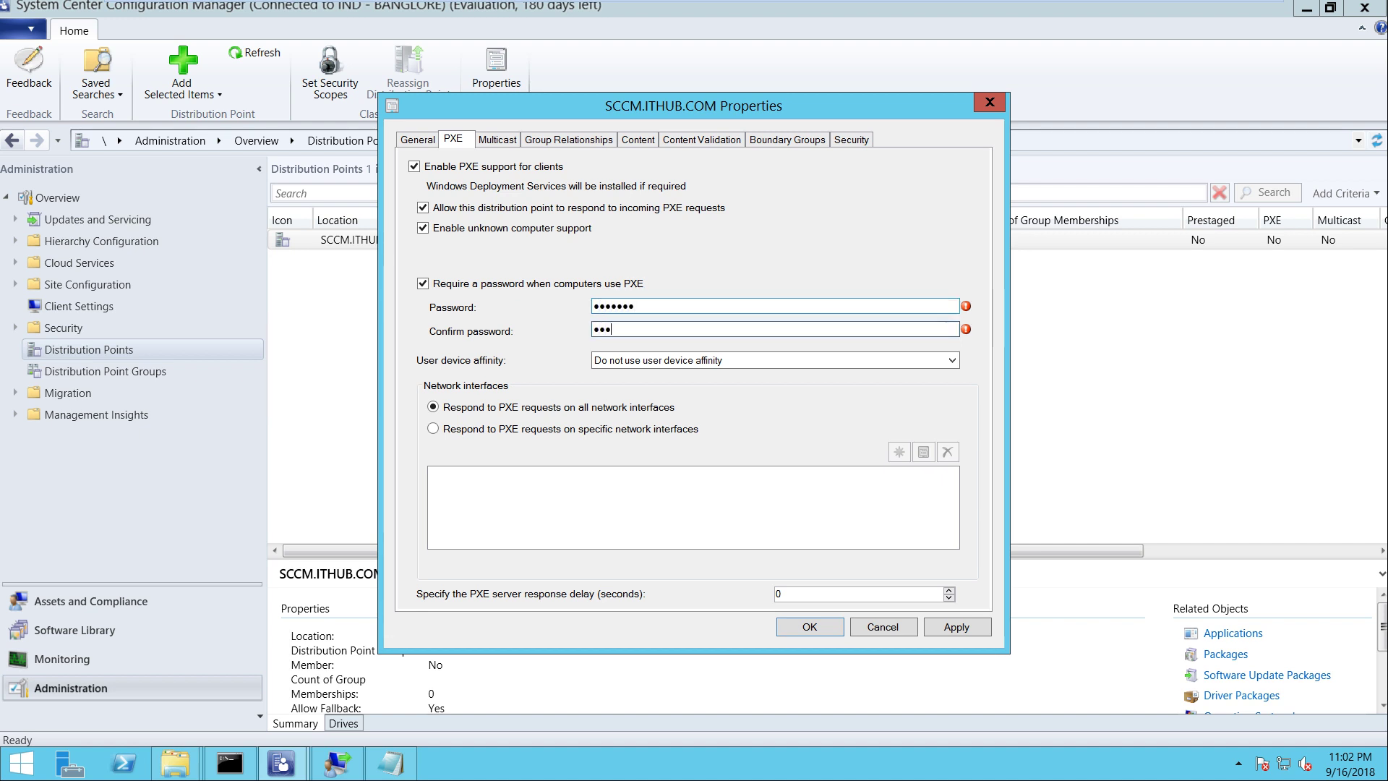
{"action": "type", "text": "w0r"}
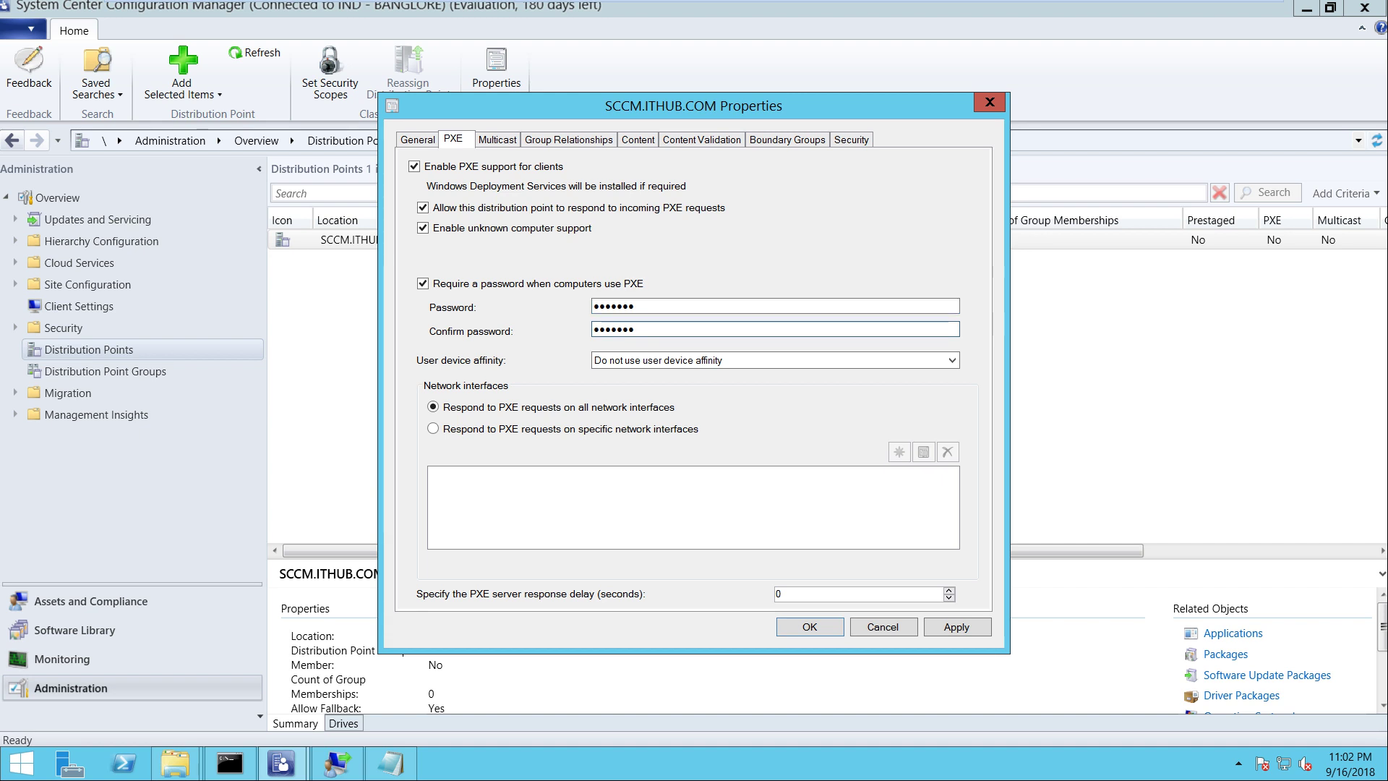
{"action": "left_click", "coordinate": [809, 626]}
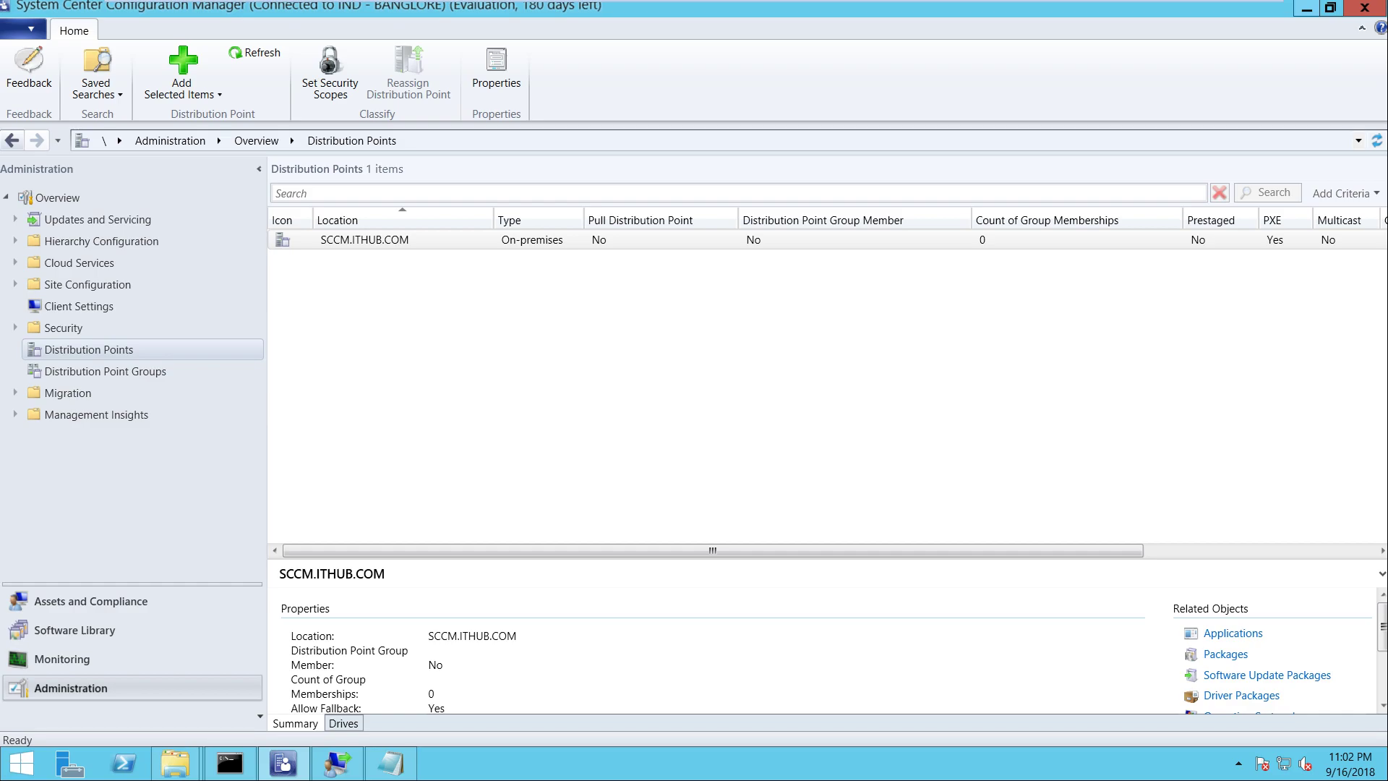
{"action": "left_click", "coordinate": [1307, 9]}
Refresh the desktop and glance at the Server Manager dashboard
{"action": "right_click", "coordinate": [923, 149]}
{"action": "left_click", "coordinate": [946, 193]}
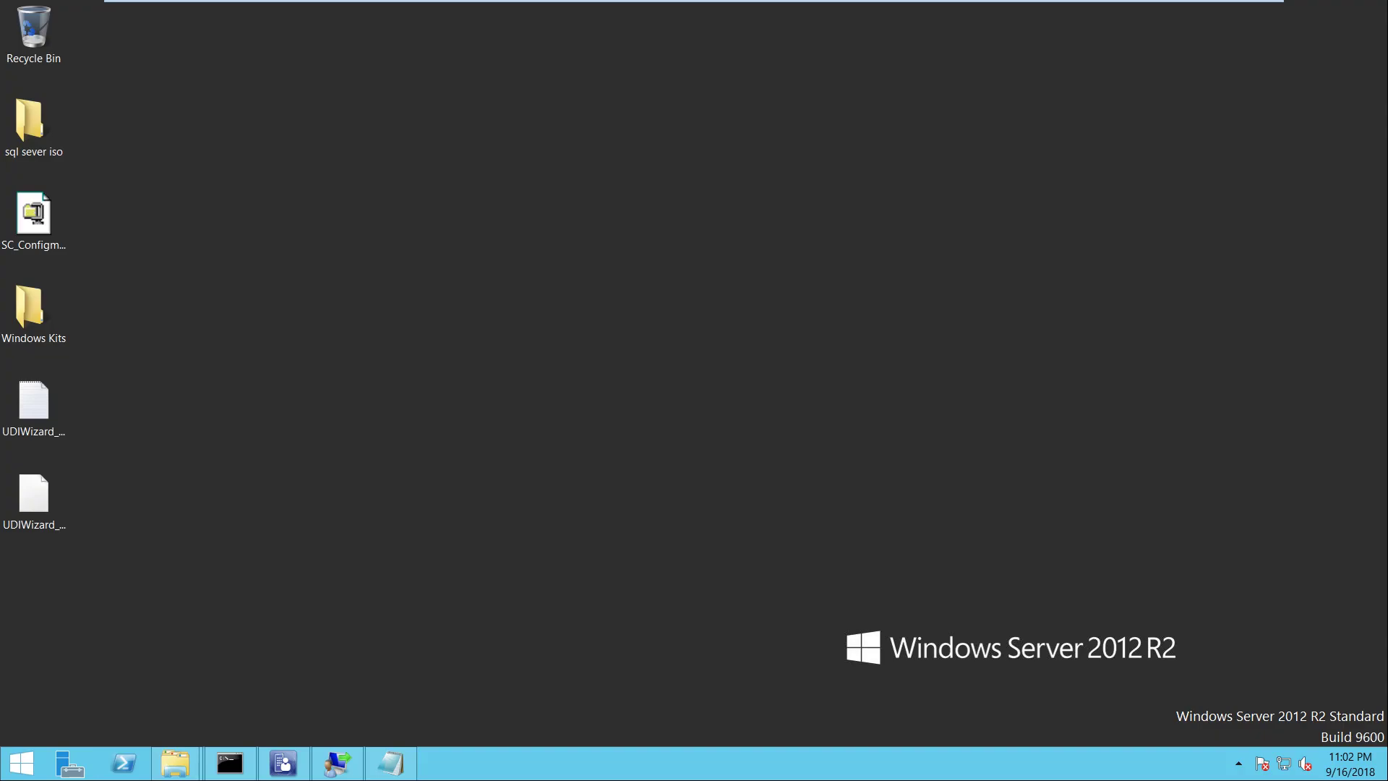
{"action": "left_click", "coordinate": [70, 763]}
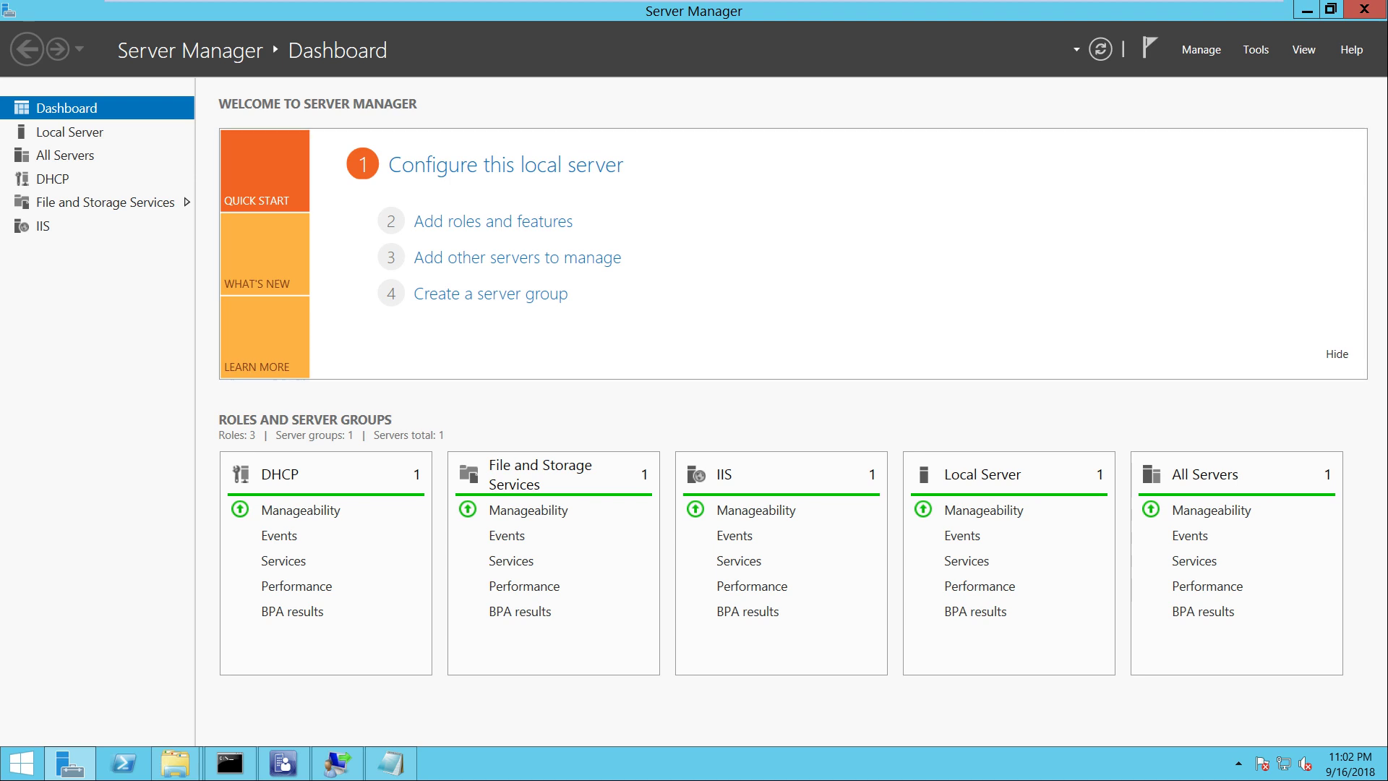
{"action": "left_click", "coordinate": [1365, 8]}
Refresh again and confirm Server Manager lists WDS as a new role with one service alert
{"action": "right_click", "coordinate": [889, 214]}
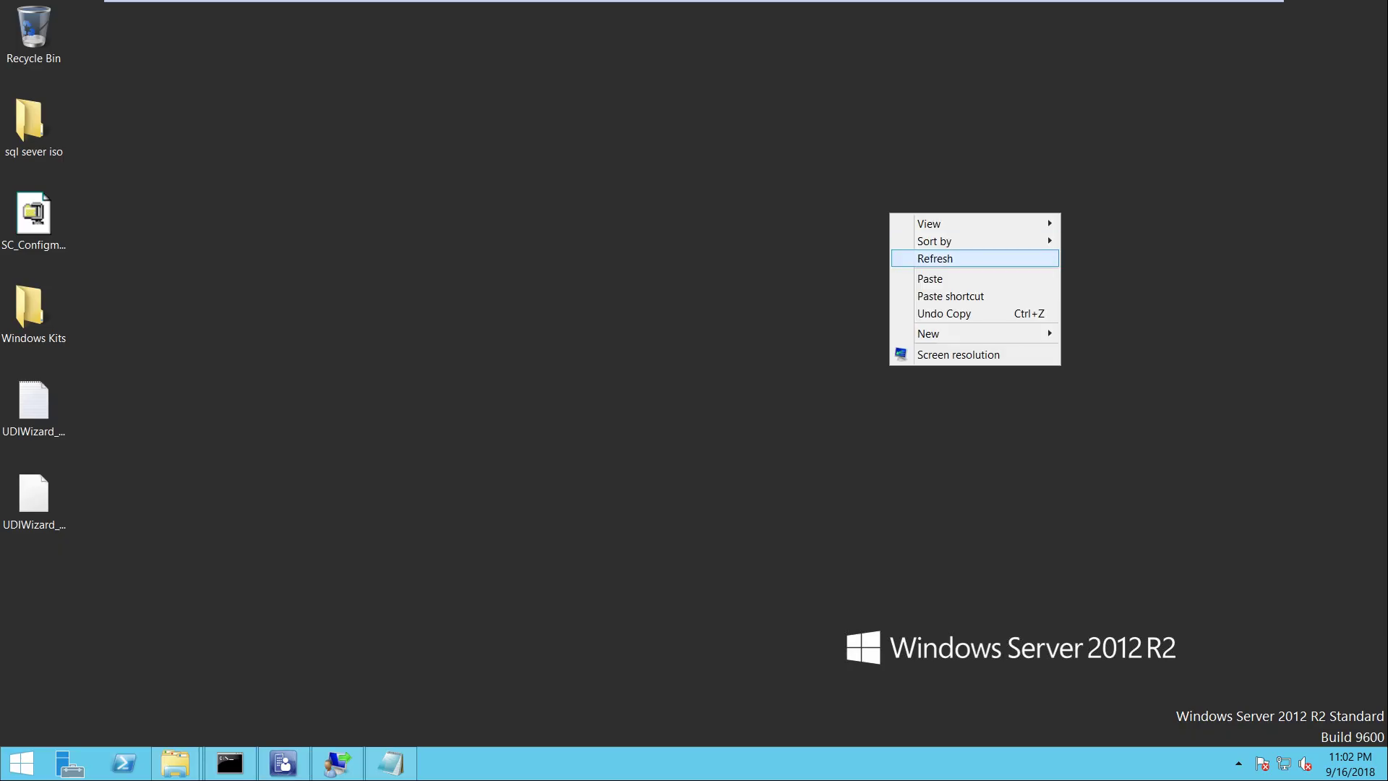
{"action": "left_click", "coordinate": [935, 258]}
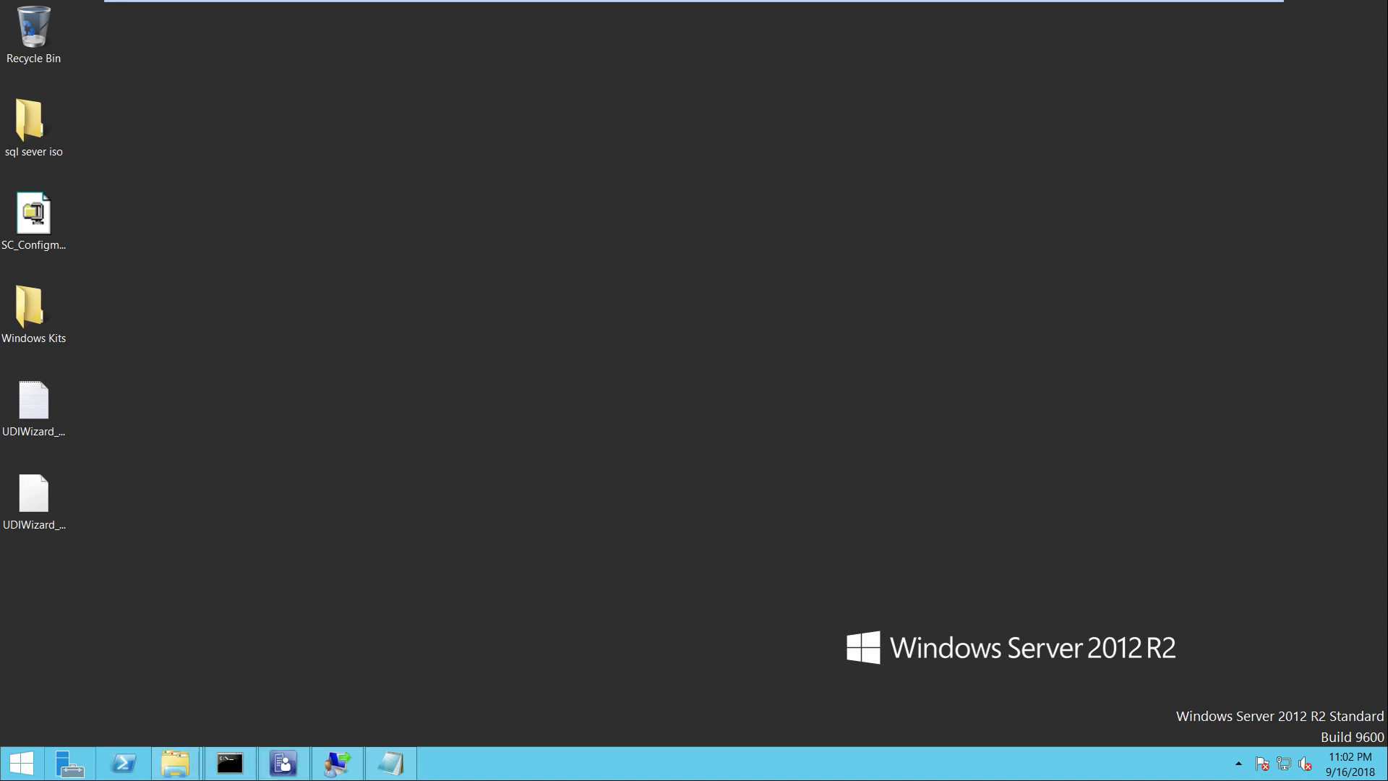
{"action": "left_click", "coordinate": [70, 762]}
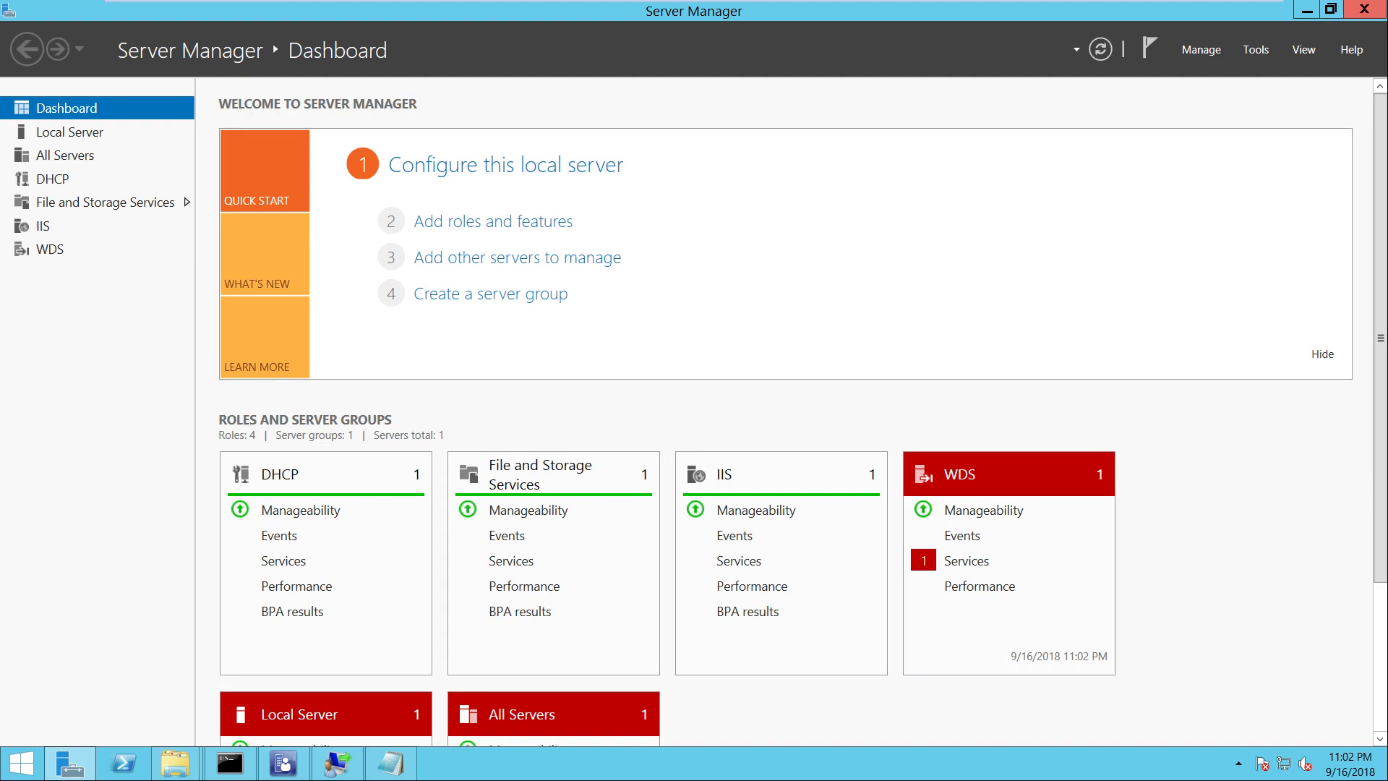
{"action": "left_click", "coordinate": [1363, 8]}
Dismiss the desktop menu and Run box and bring up the Start screen
{"action": "right_click", "coordinate": [704, 424]}
{"action": "key", "text": "Escape"}
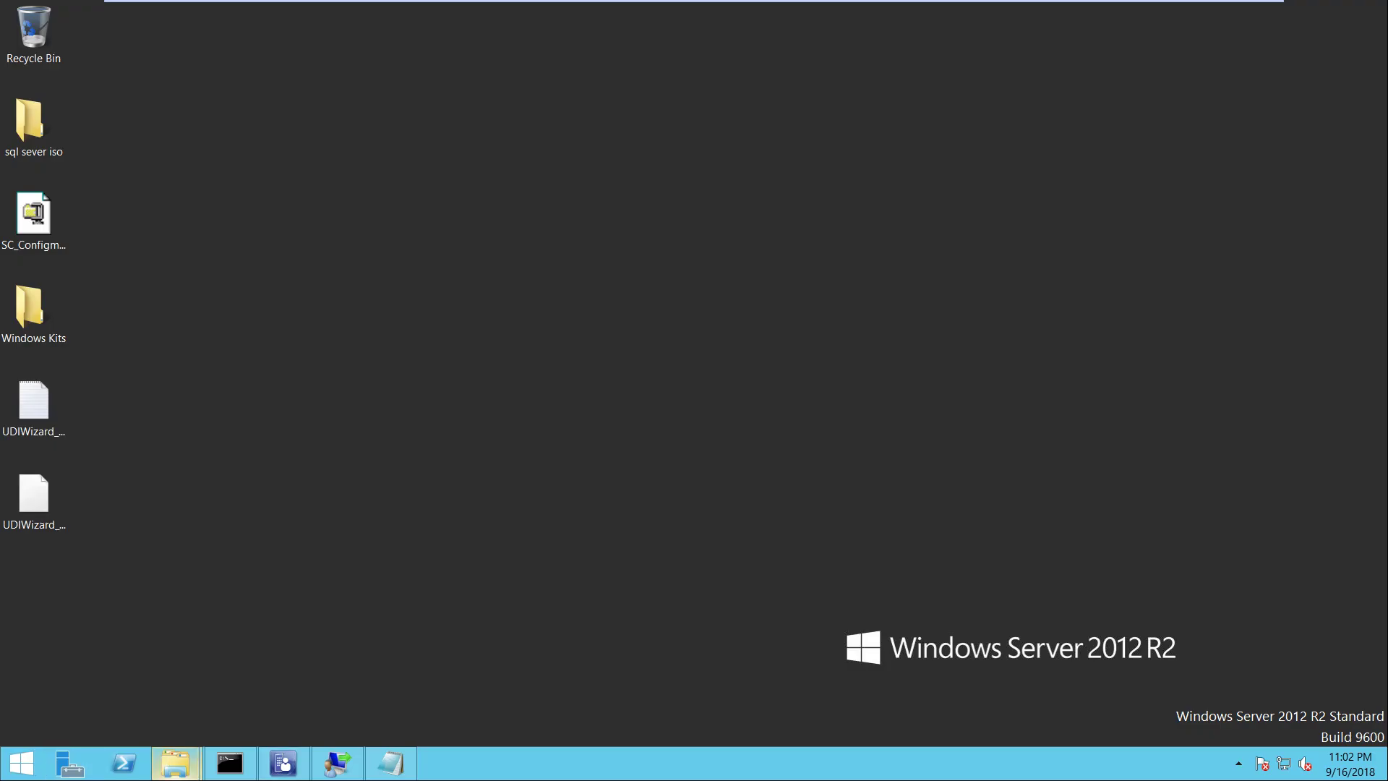
{"action": "key", "text": "super+r"}
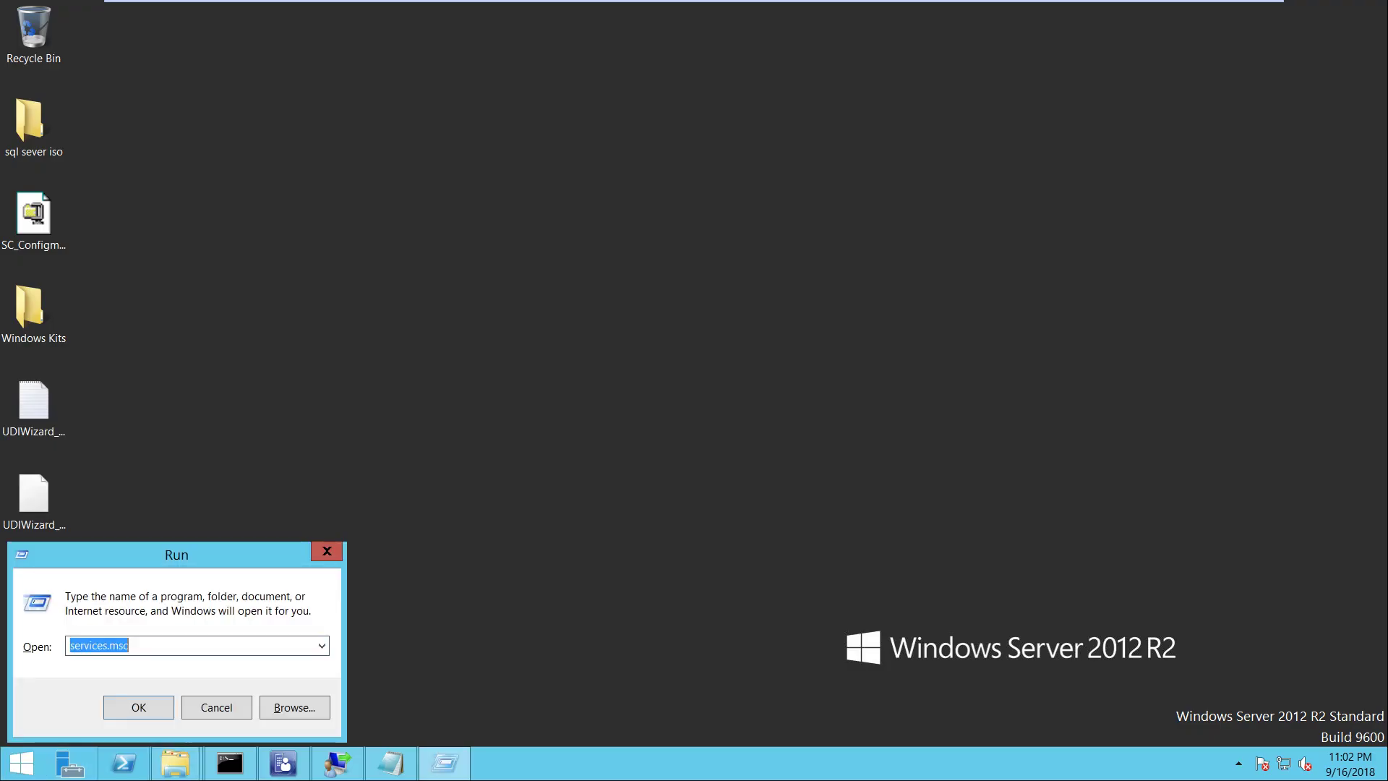
{"action": "key", "text": "Escape"}
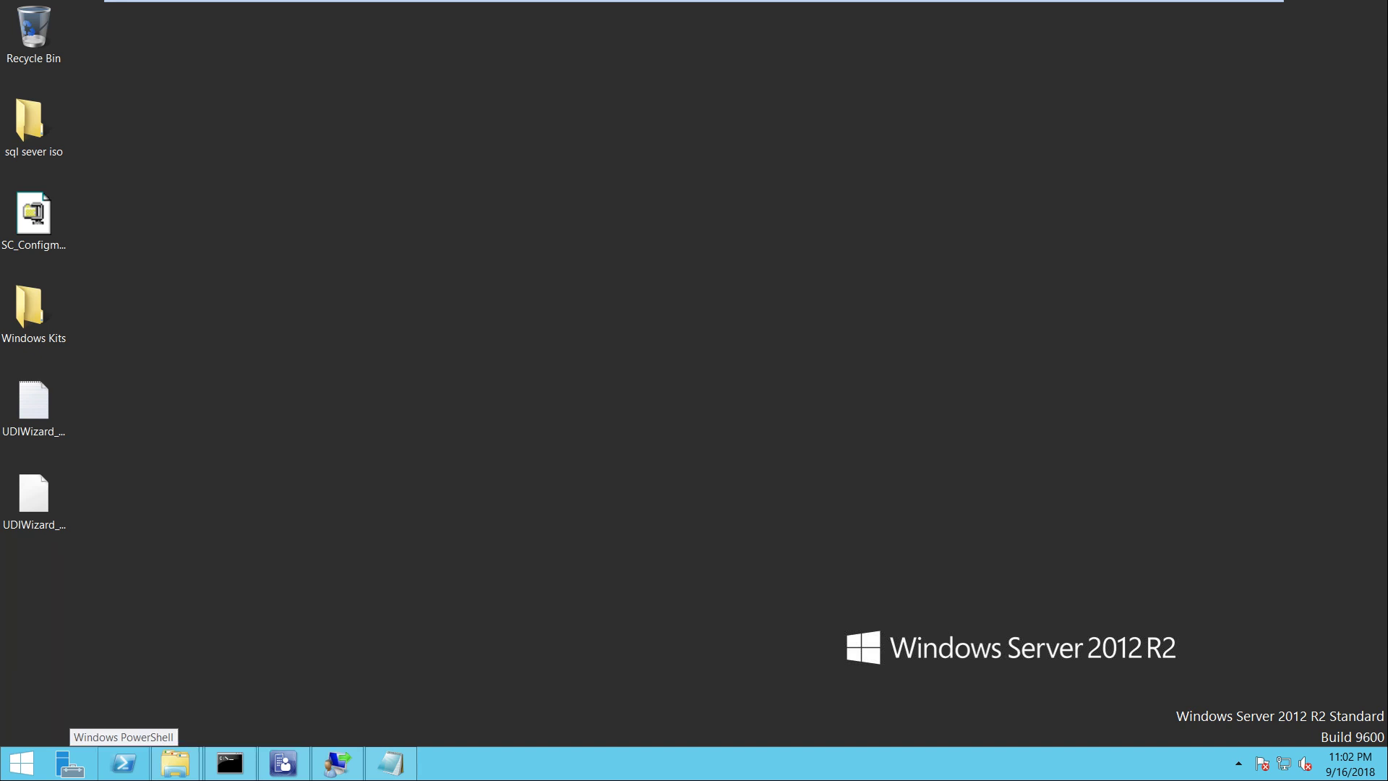
{"action": "key", "text": "super"}
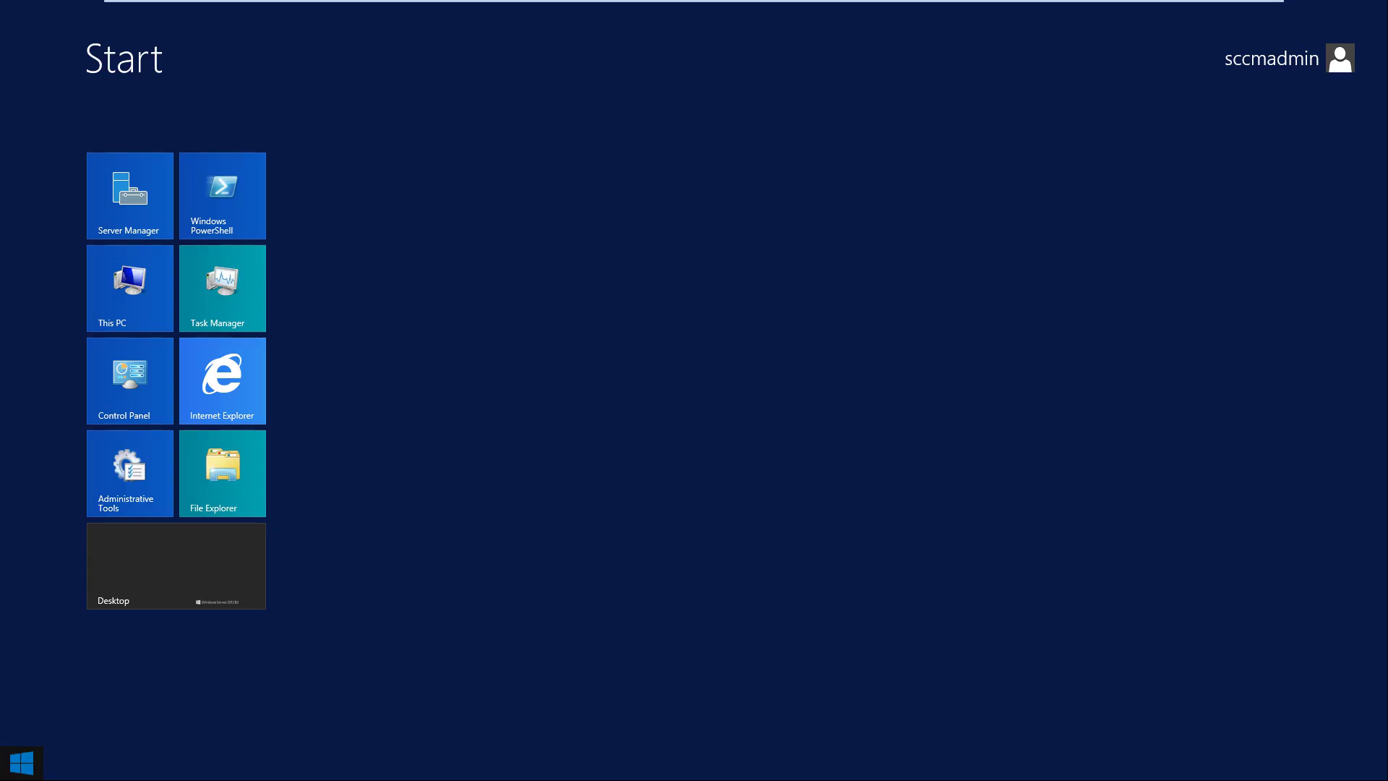
Launch the Windows Deployment Services console from the Administrative Tools folder
{"action": "left_click", "coordinate": [131, 473]}
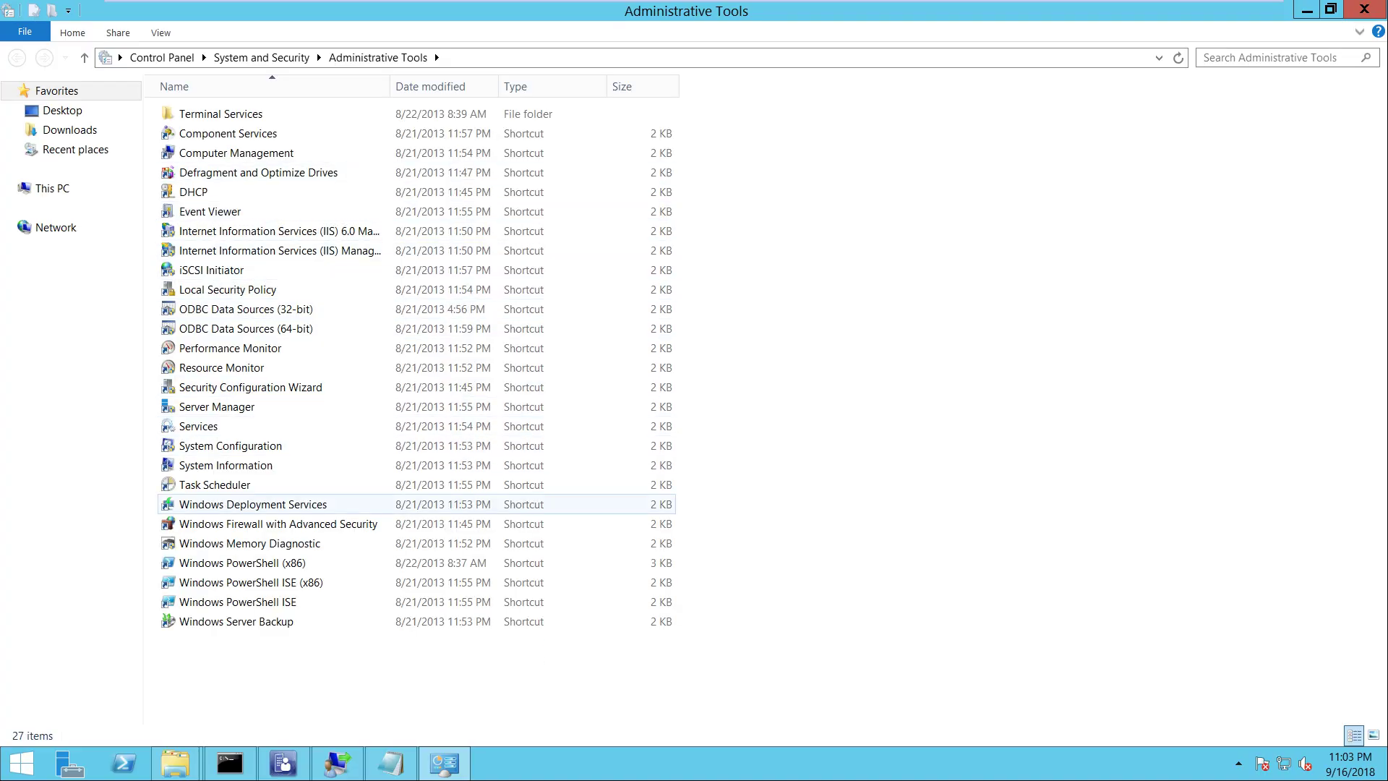
{"action": "left_click", "coordinate": [253, 503]}
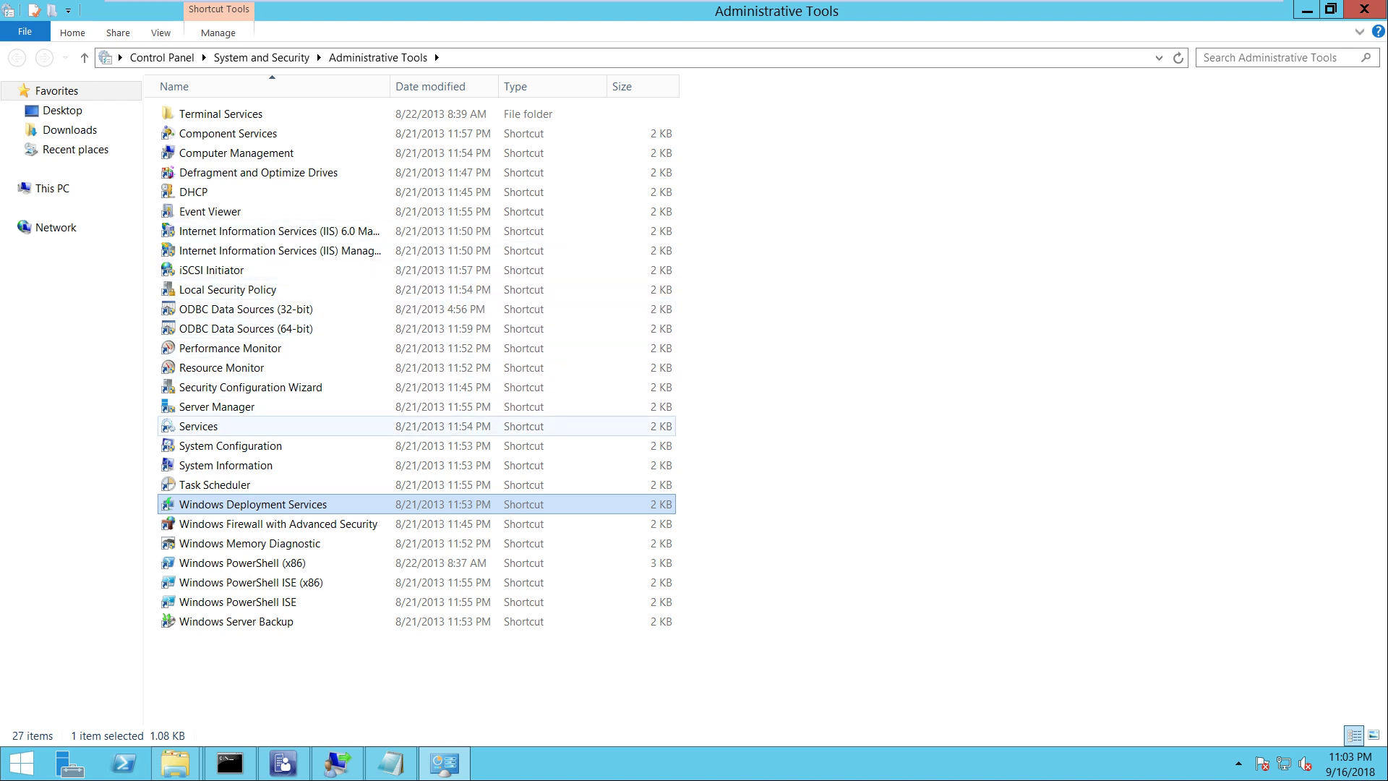
{"action": "key", "text": "Return"}
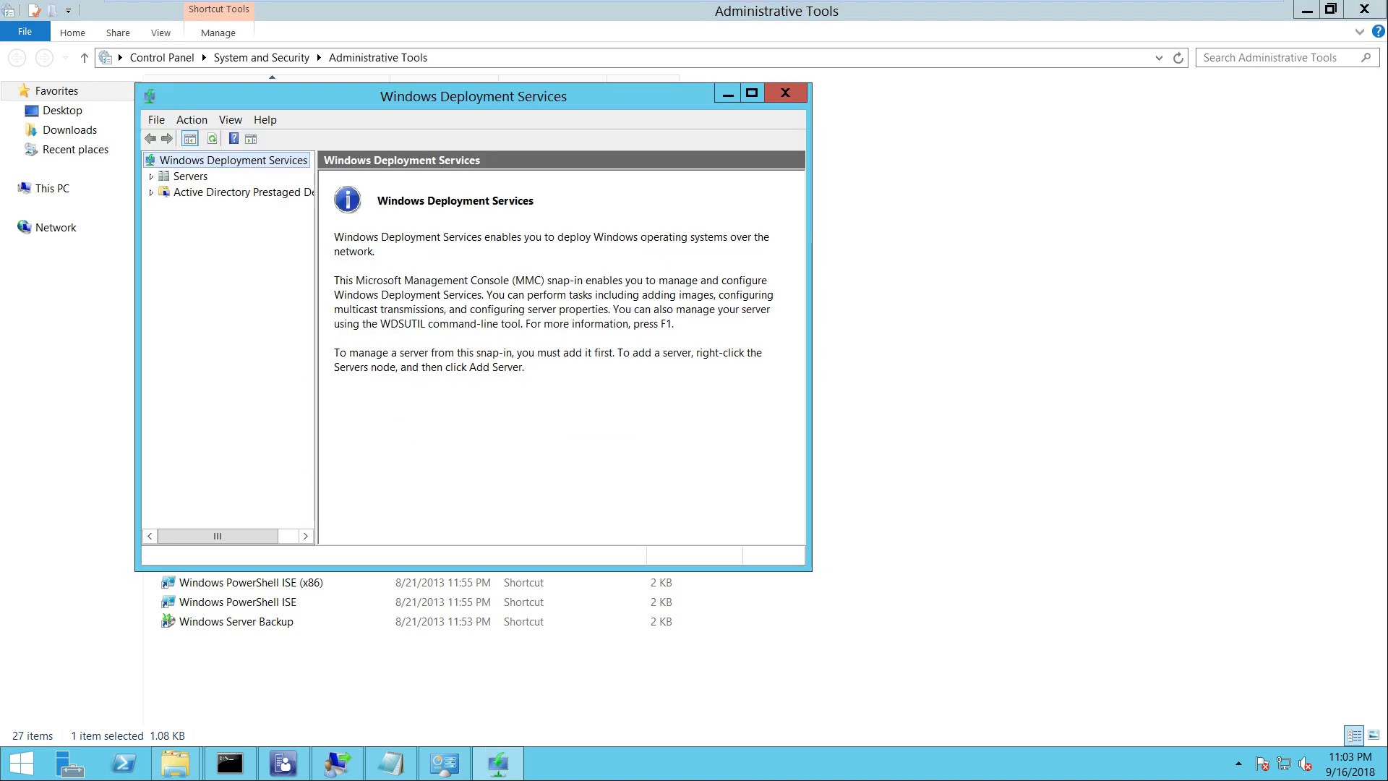
Open the SCCM.ITHUB.COM WDS server's properties and set PXE Response to all client computers
{"action": "left_click", "coordinate": [190, 175]}
{"action": "left_click", "coordinate": [217, 192]}
{"action": "right_click", "coordinate": [205, 193]}
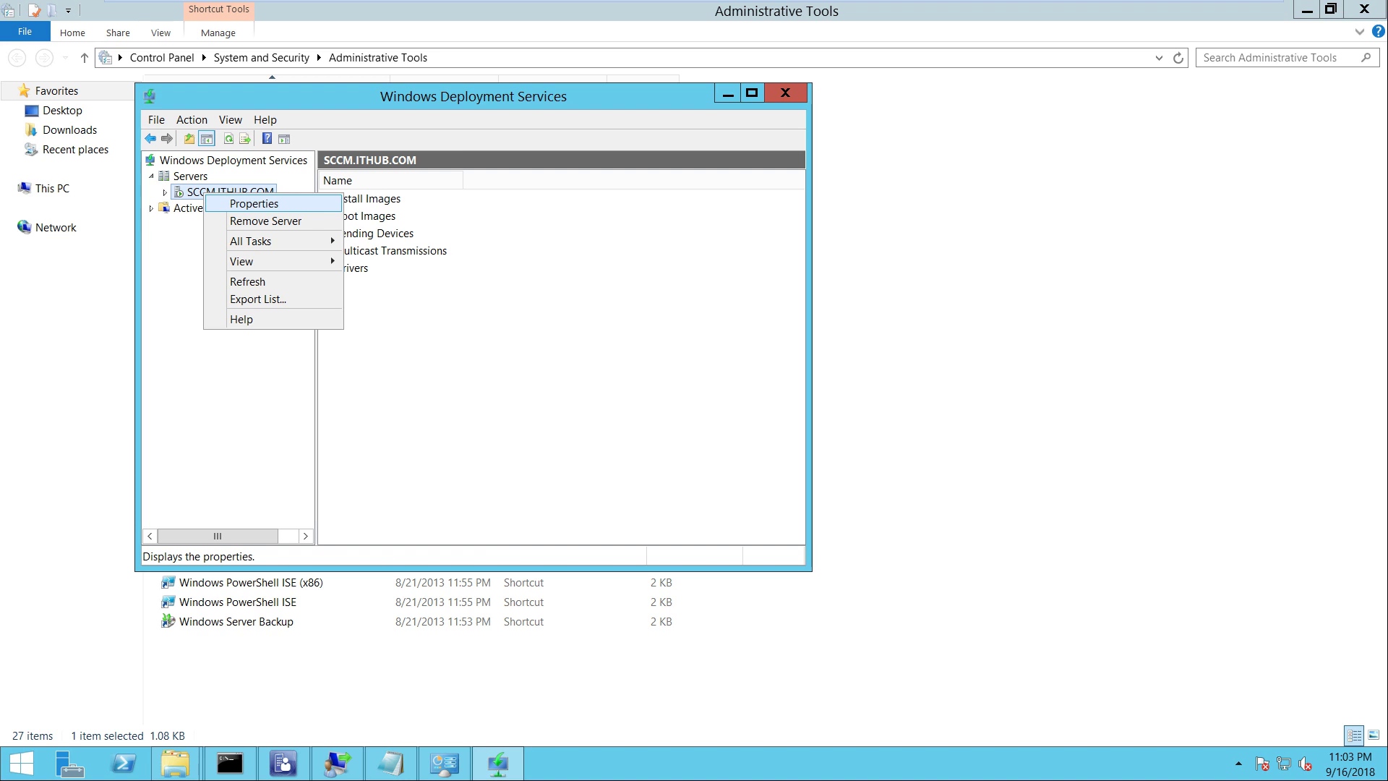
{"action": "key", "text": "Return"}
{"action": "left_click", "coordinate": [607, 172]}
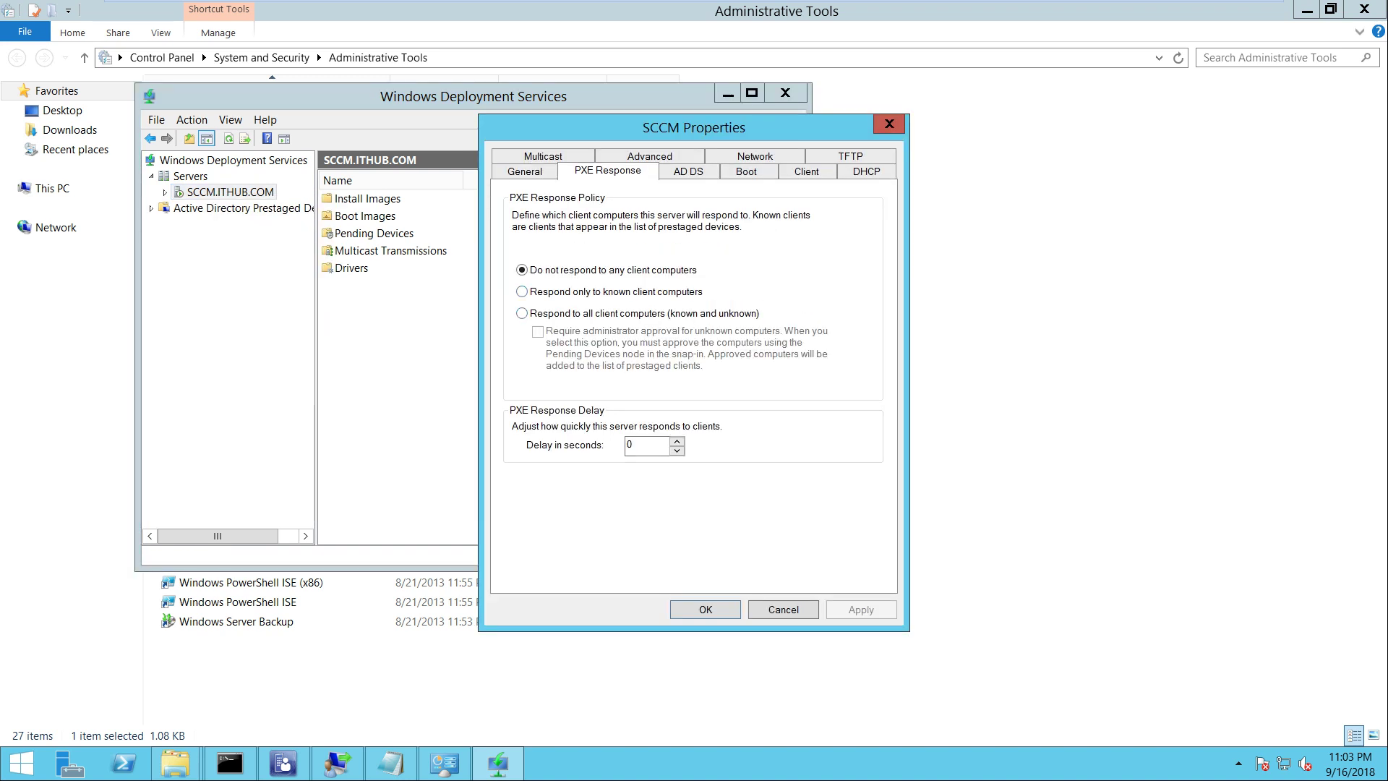
{"action": "left_click", "coordinate": [521, 313]}
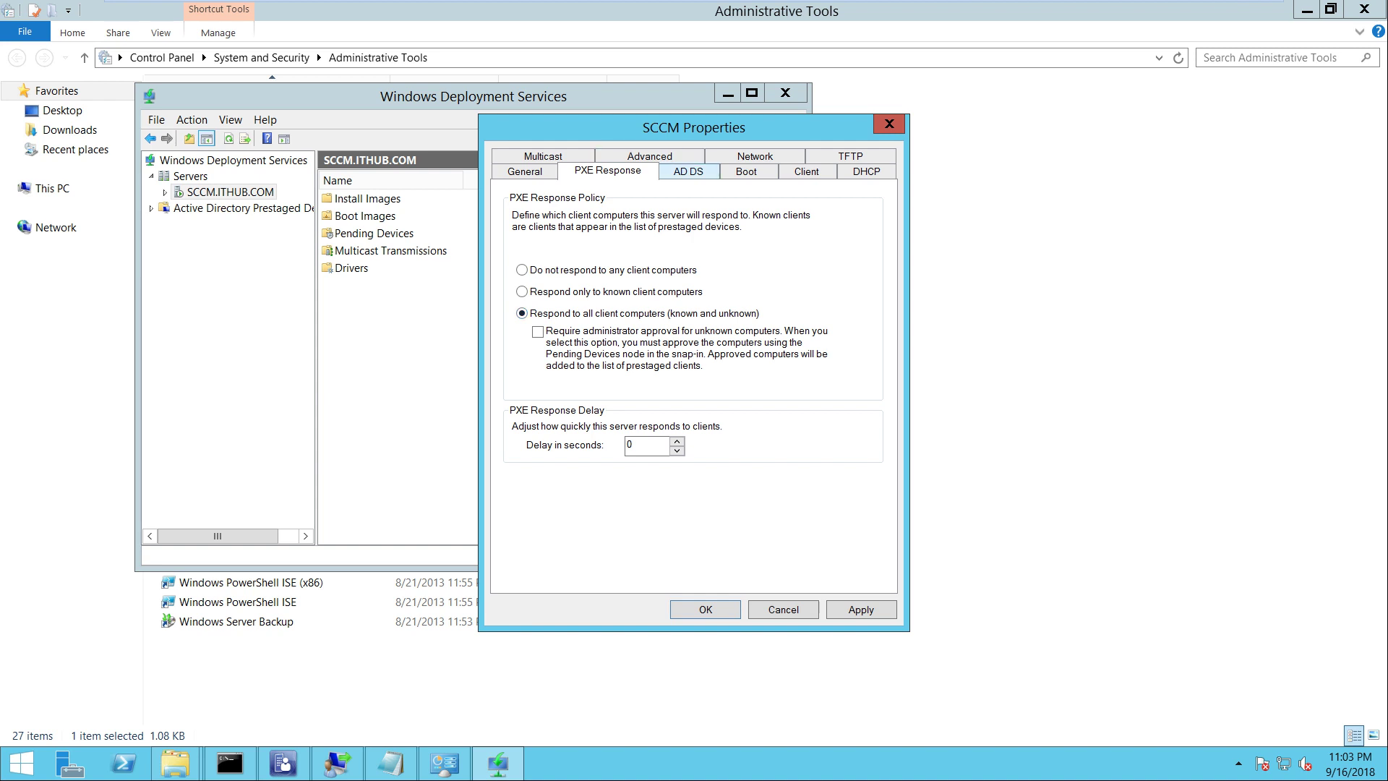
Review the AD DS, Boot, Client and DHCP settings of the WDS server
{"action": "left_click", "coordinate": [688, 171]}
{"action": "left_click", "coordinate": [746, 171]}
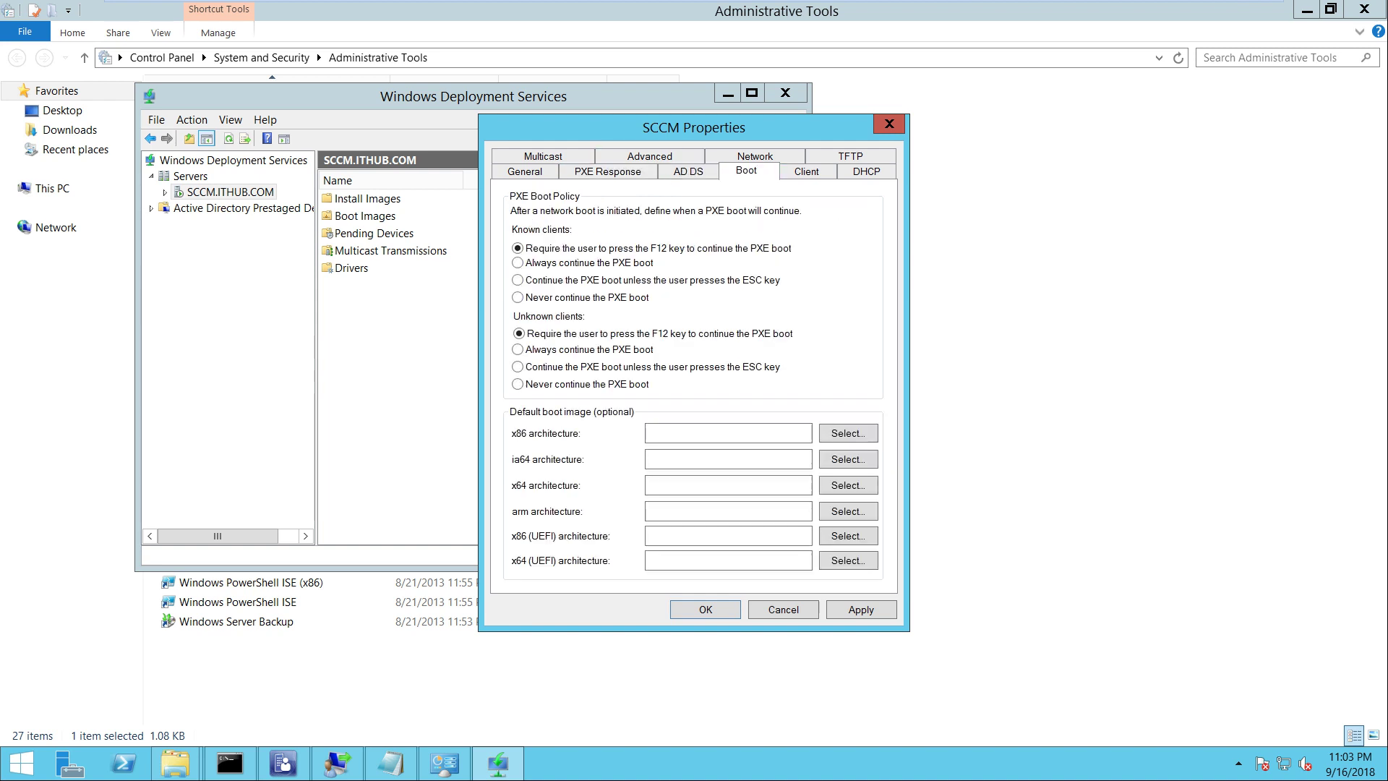
{"action": "left_click", "coordinate": [806, 171]}
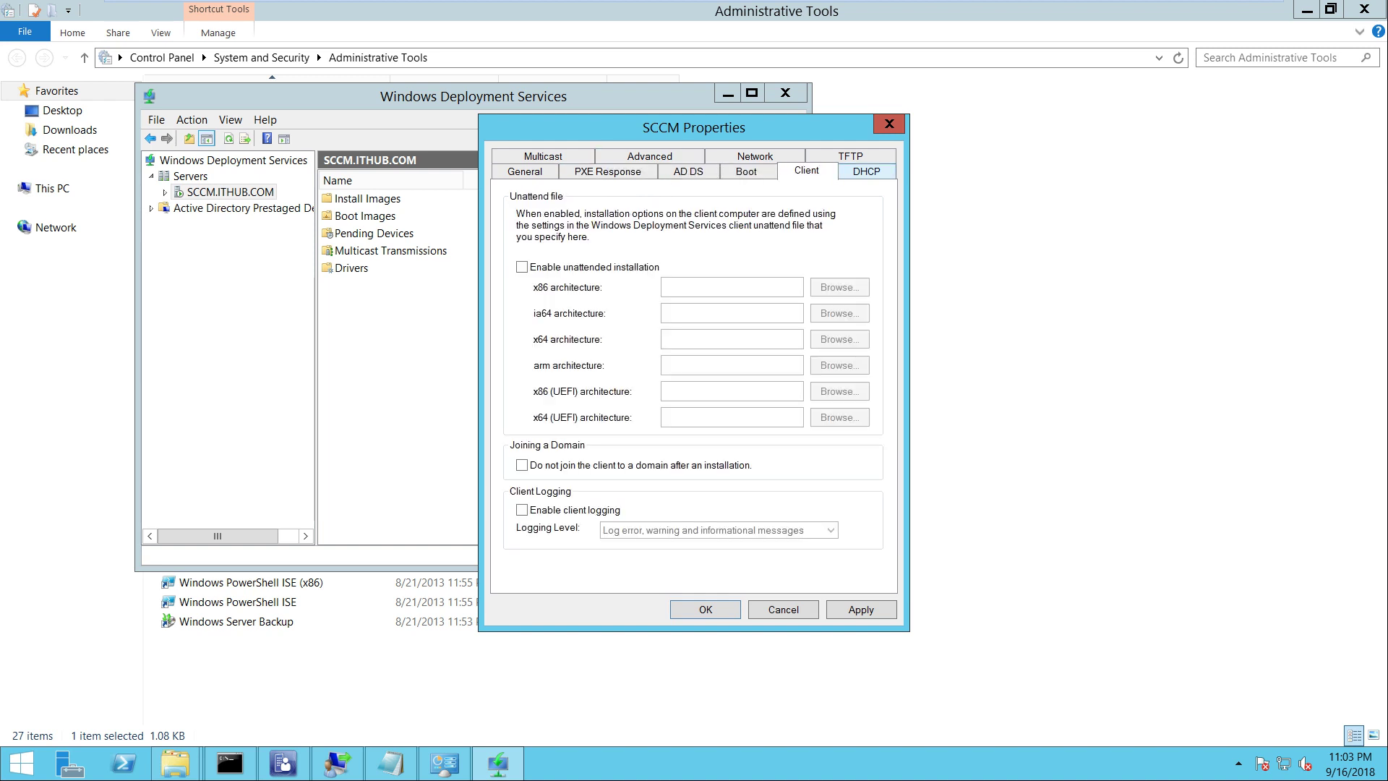
{"action": "left_click", "coordinate": [866, 171]}
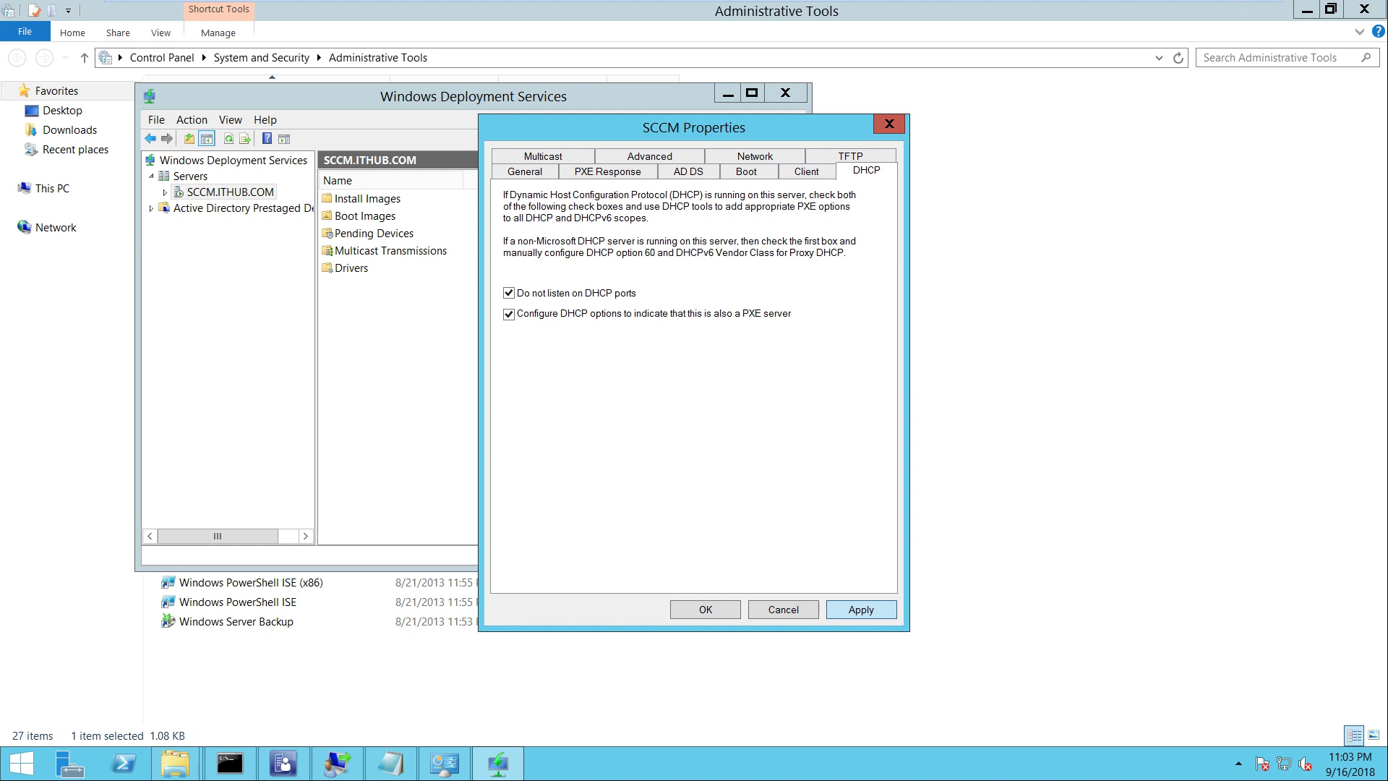
Check the test VM's PXE failure, move the properties dialog aside, and close the WDS console
{"action": "left_click", "coordinate": [961, 13]}
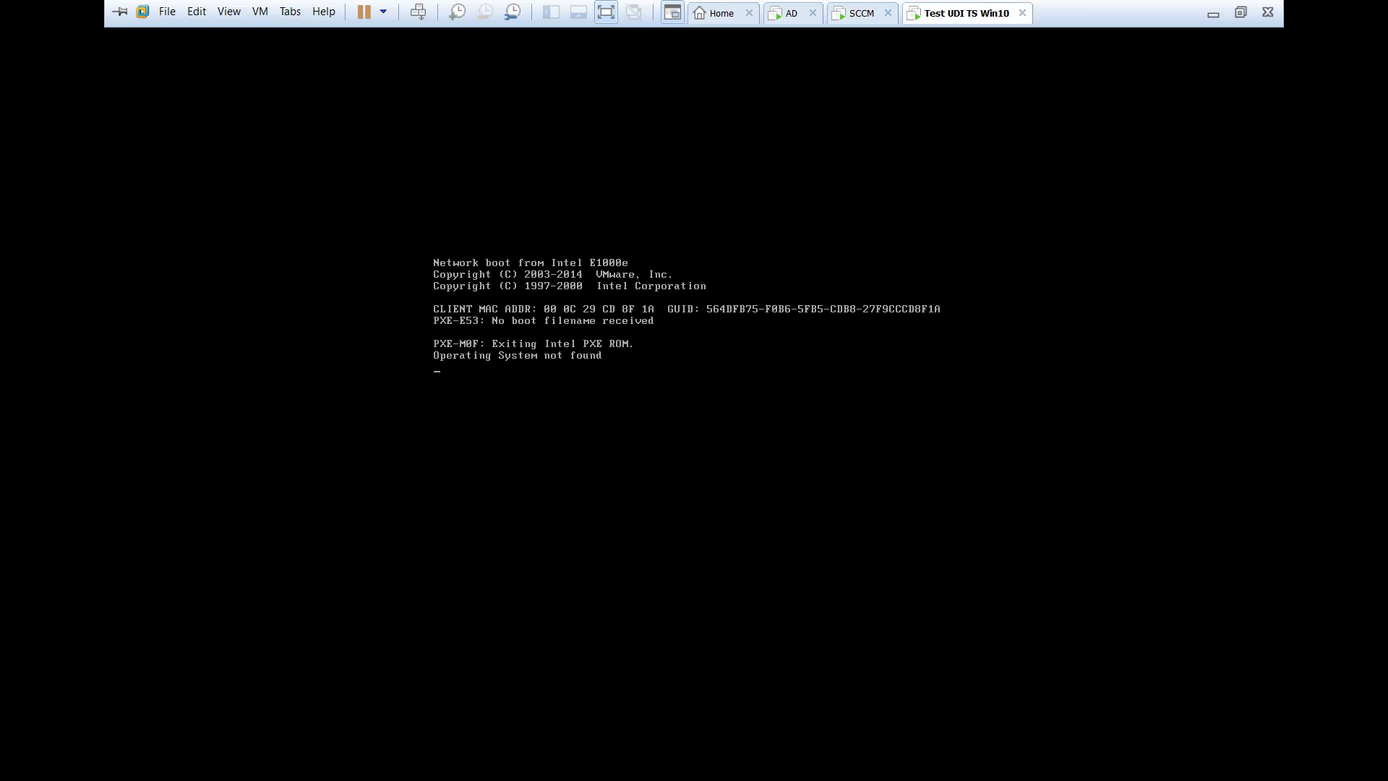
{"action": "key", "text": "ctrl+shift+Tab"}
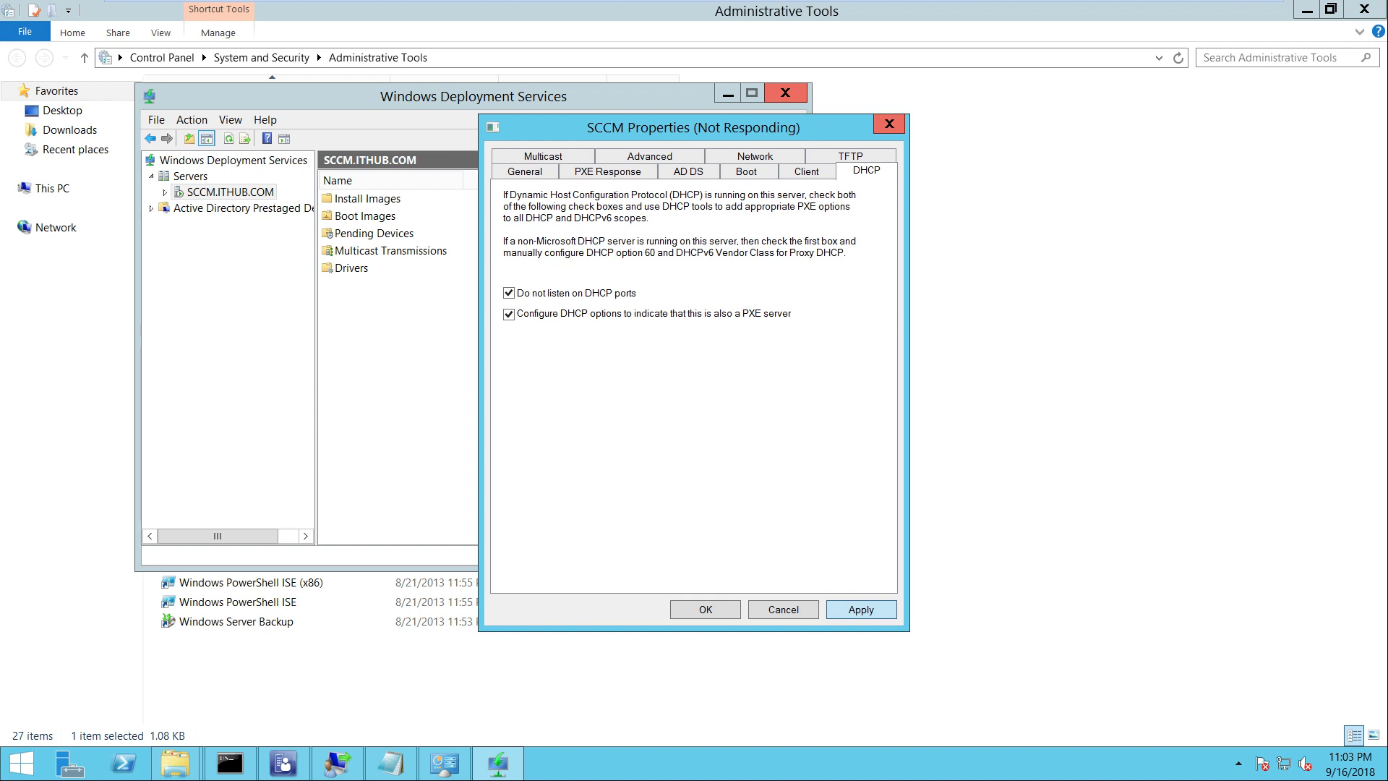
{"action": "left_click_drag", "start_coordinate": [651, 127], "coordinate": [769, 154]}
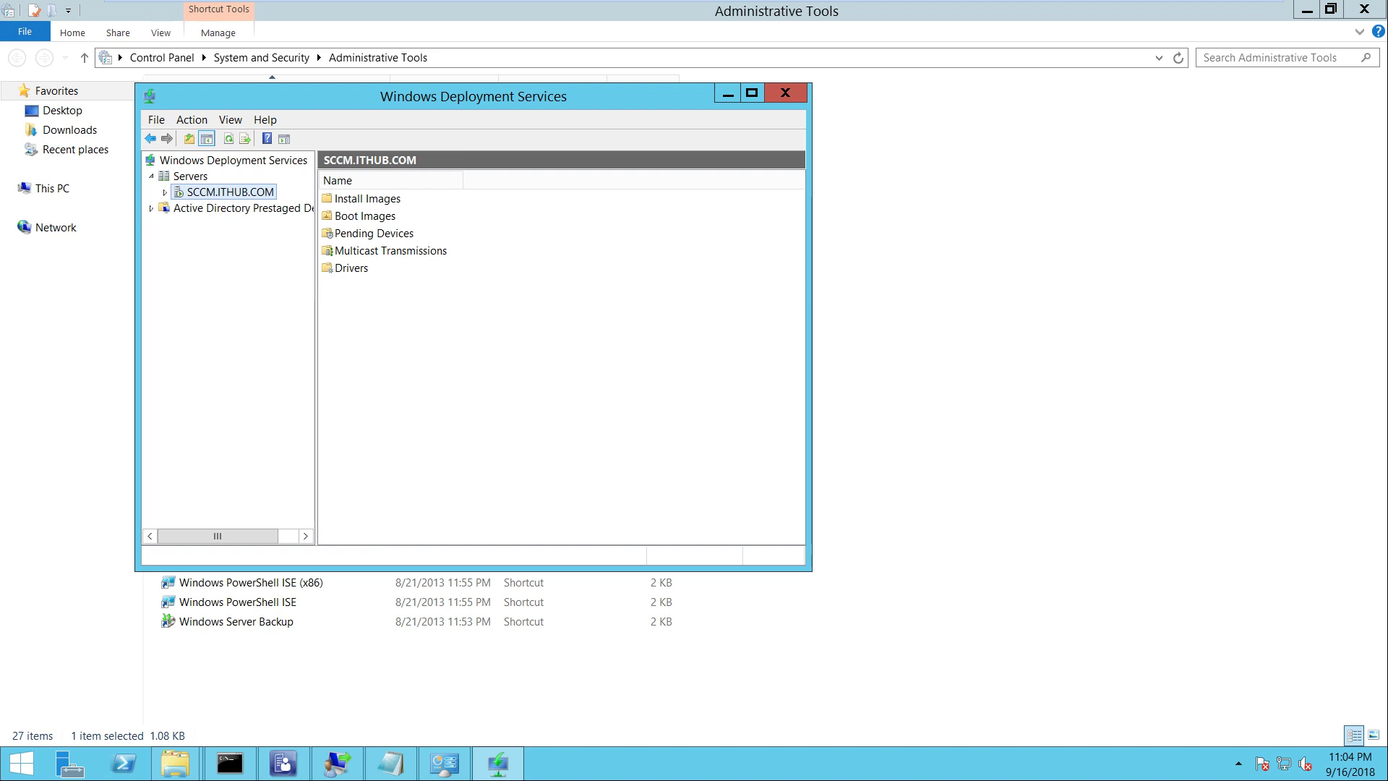
{"action": "left_click", "coordinate": [785, 91]}
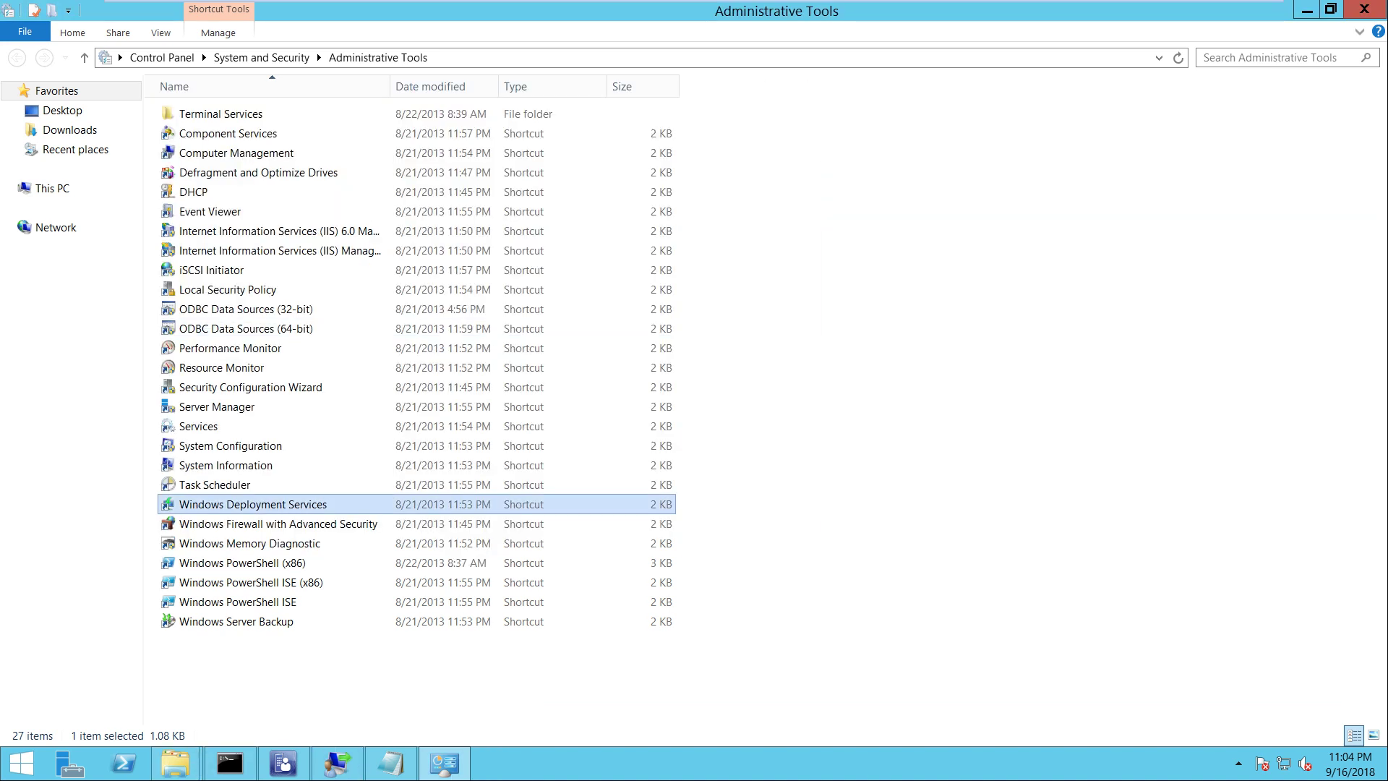
Open services.msc via Win+X Run and select the Windows Deployment Services Server service
{"action": "key", "text": "super+x"}
{"action": "key", "text": "r"}
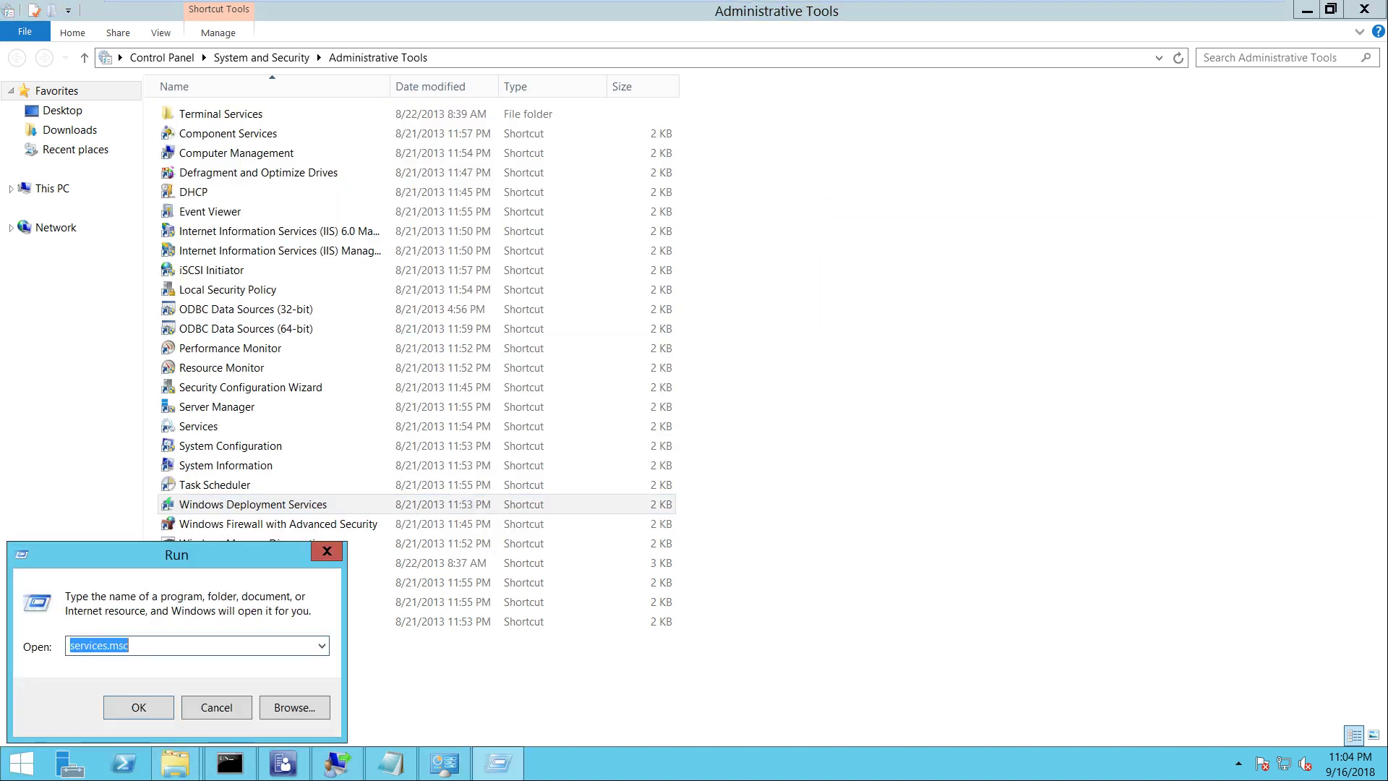
{"action": "key", "text": "Return"}
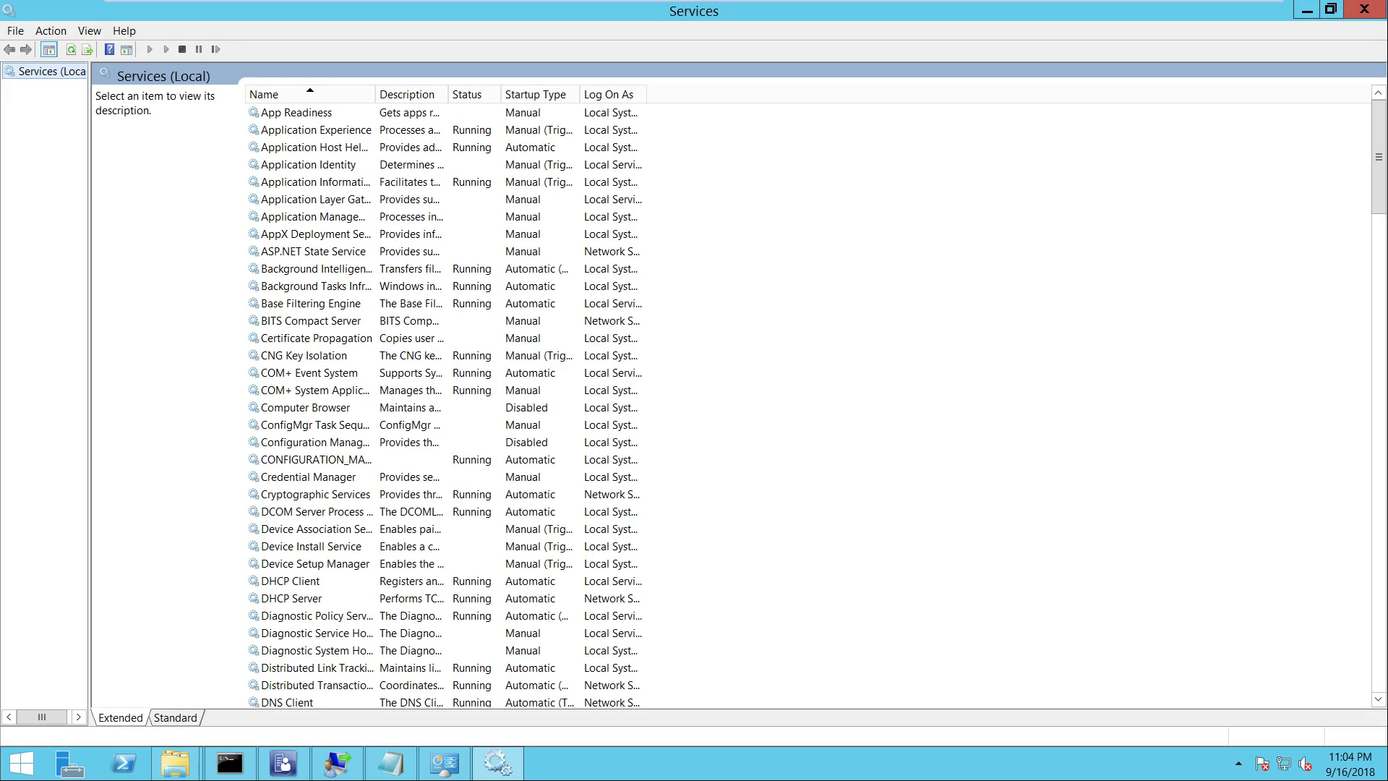
{"action": "type", "text": "dhin"}
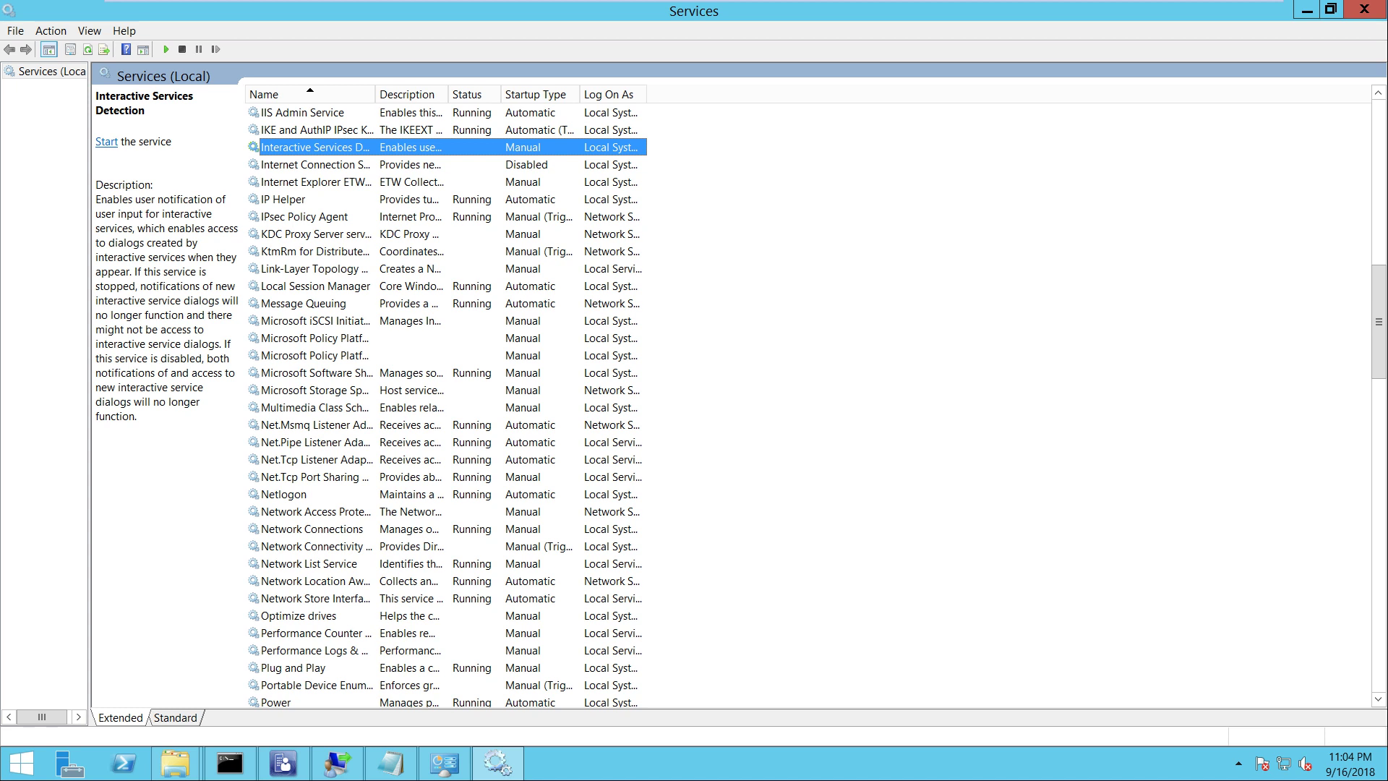
{"action": "type", "text": "w"}
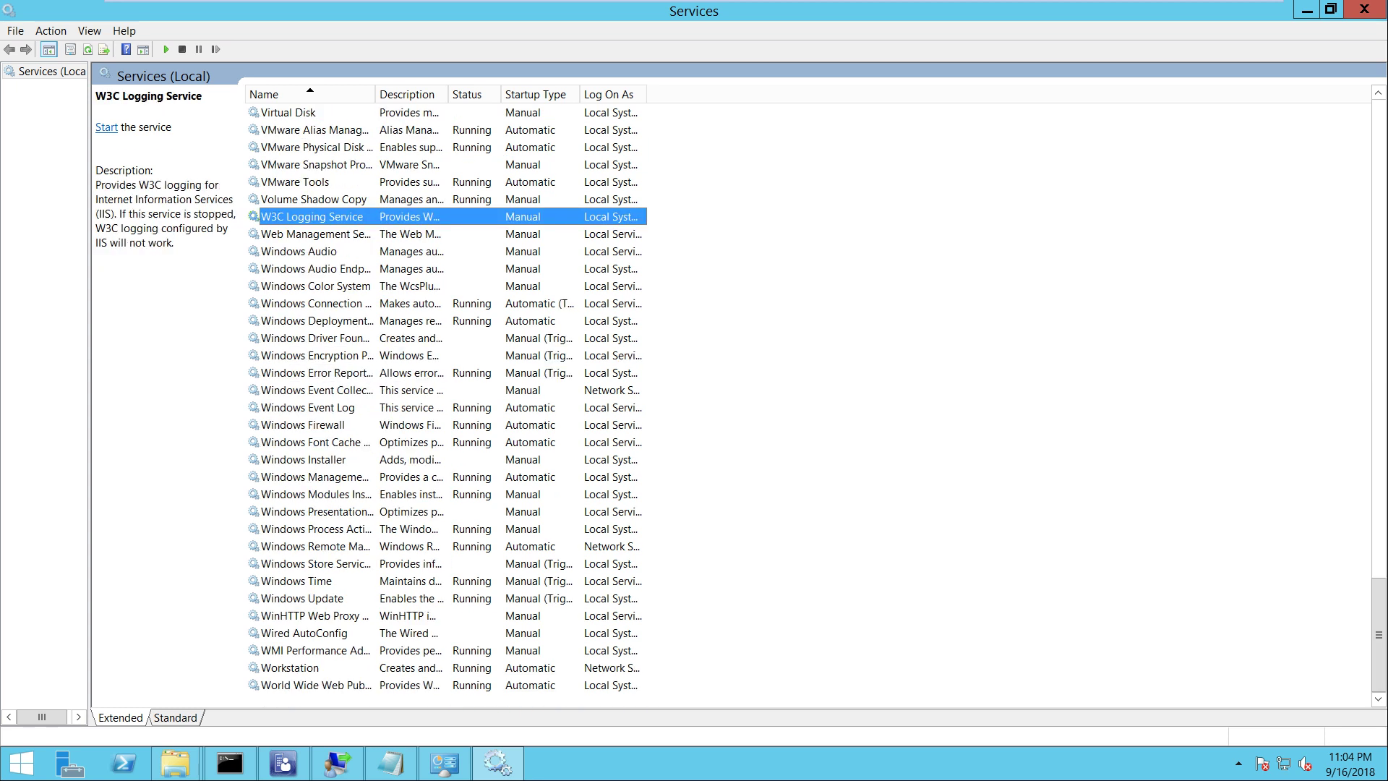
{"action": "left_click", "coordinate": [316, 320]}
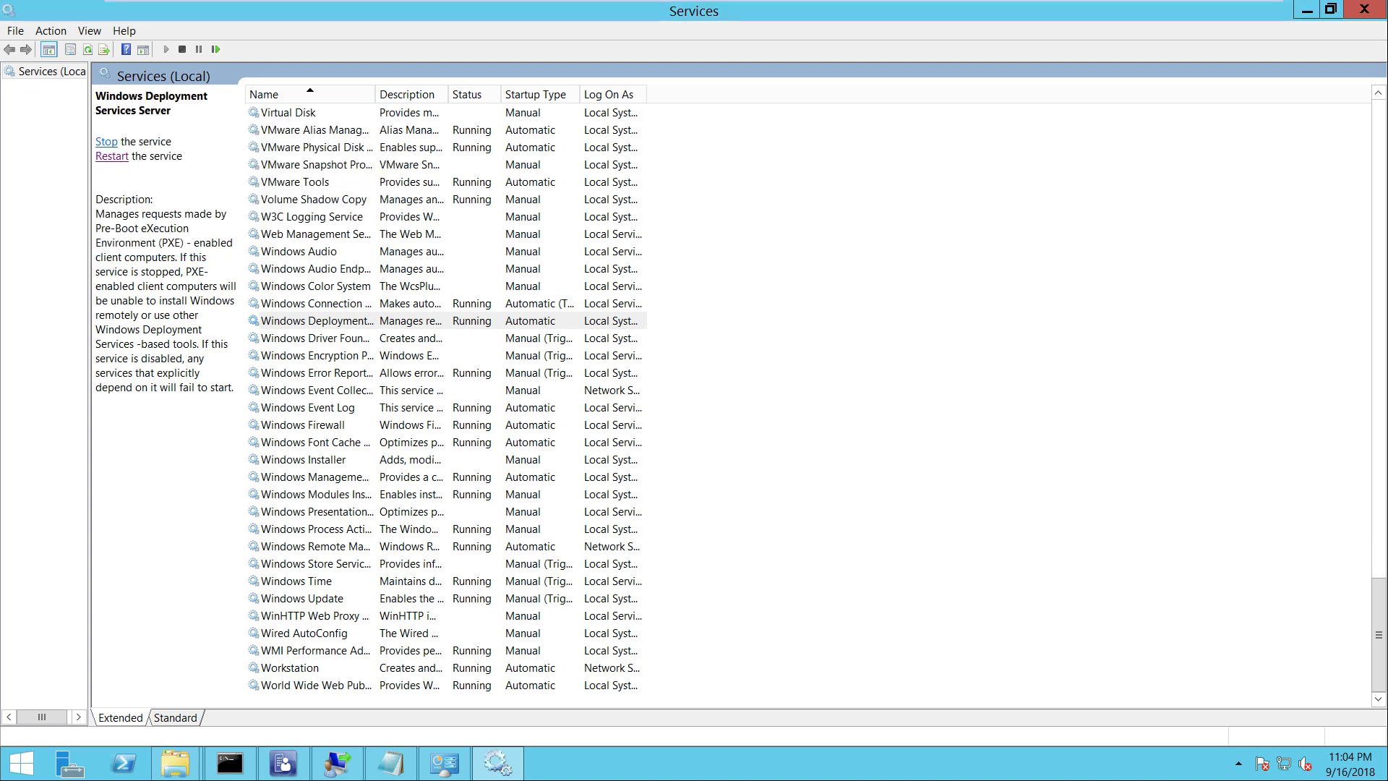
{"action": "left_click", "coordinate": [961, 13]}
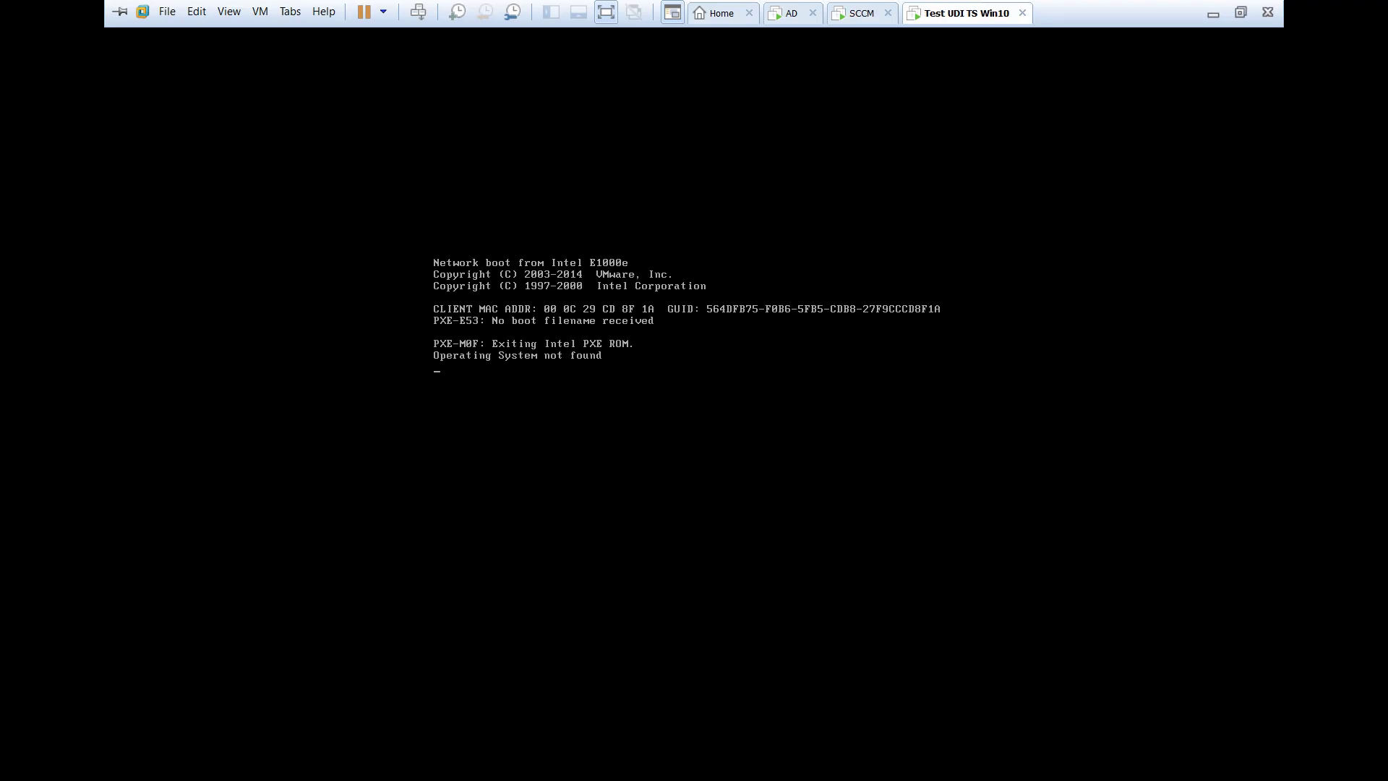
Restart Test UDI TS Win10 twice and retry an F12 network boot, then return to SCCM
{"action": "right_click", "coordinate": [987, 15]}
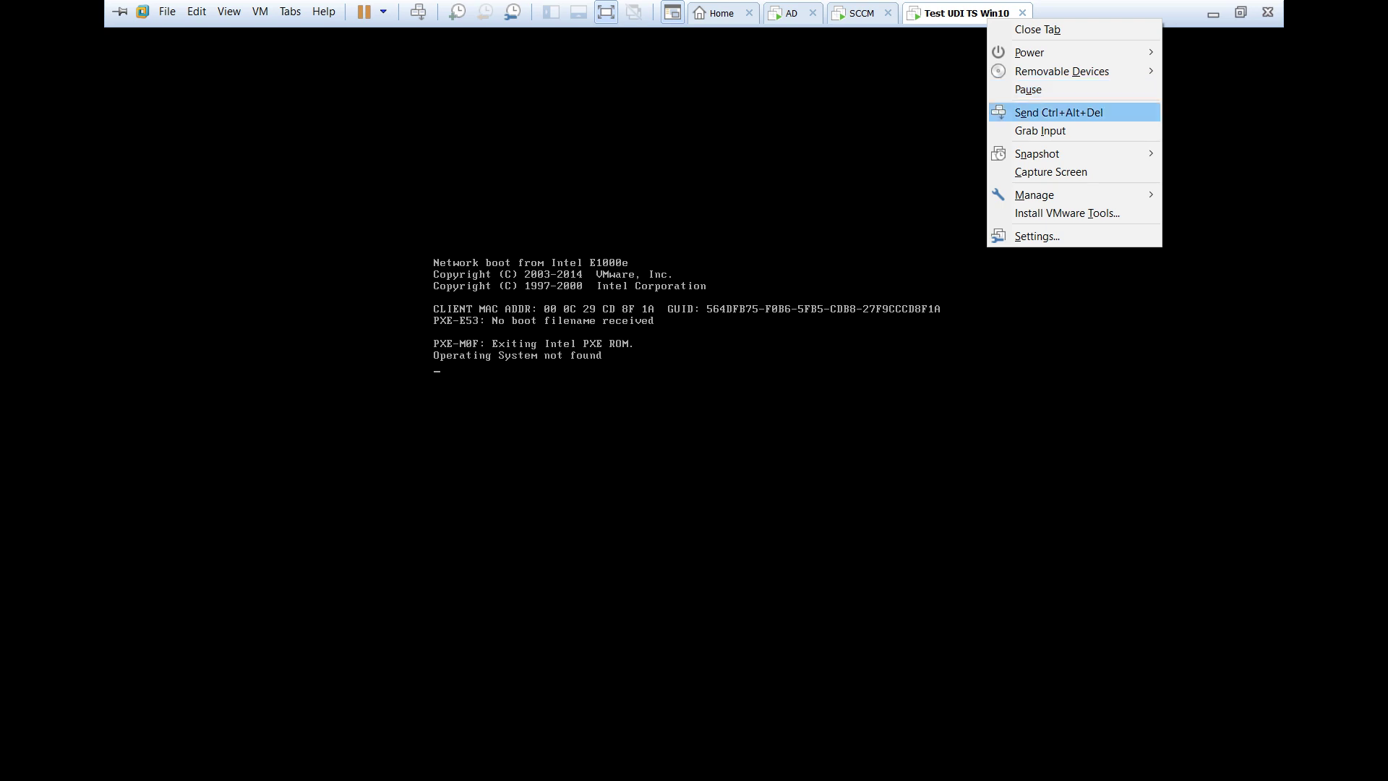
{"action": "left_click", "coordinate": [1053, 111]}
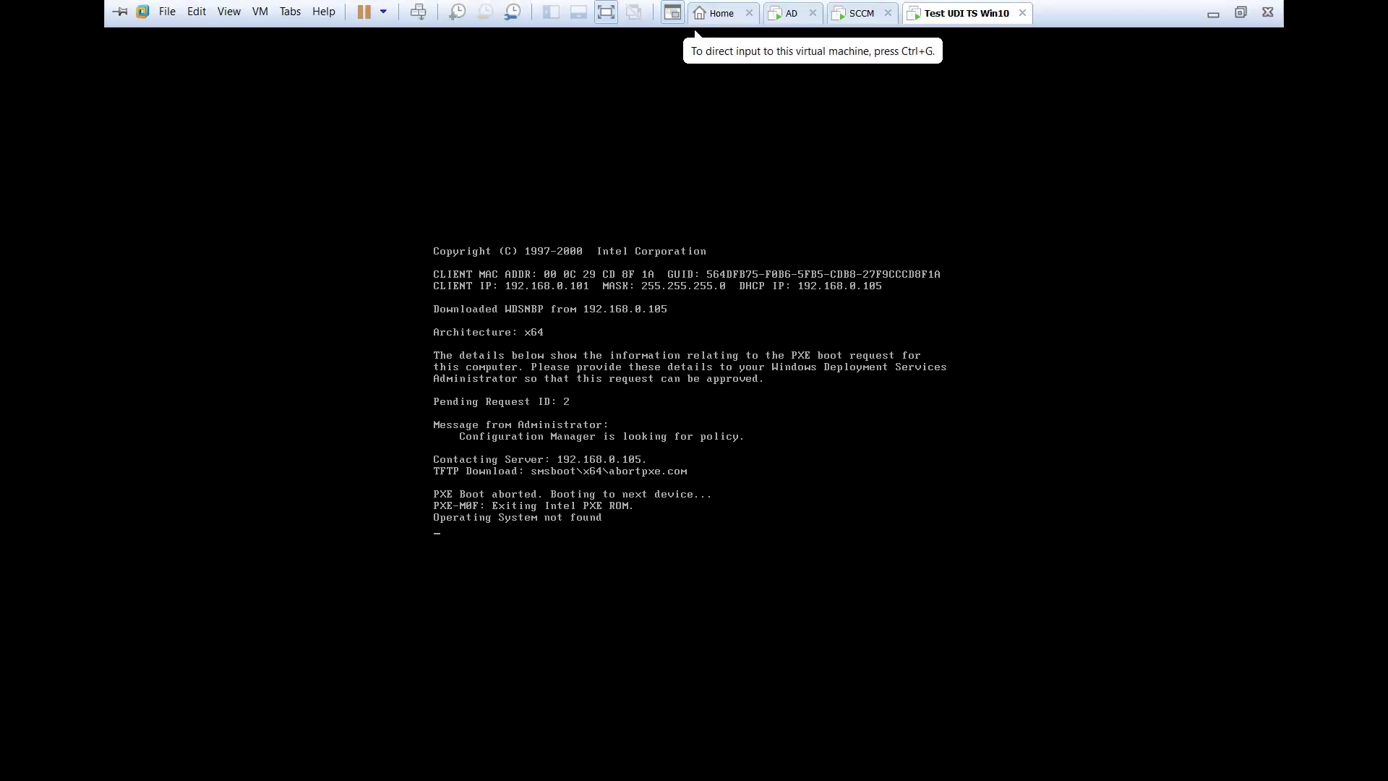
{"action": "right_click", "coordinate": [965, 8]}
{"action": "left_click", "coordinate": [1036, 98]}
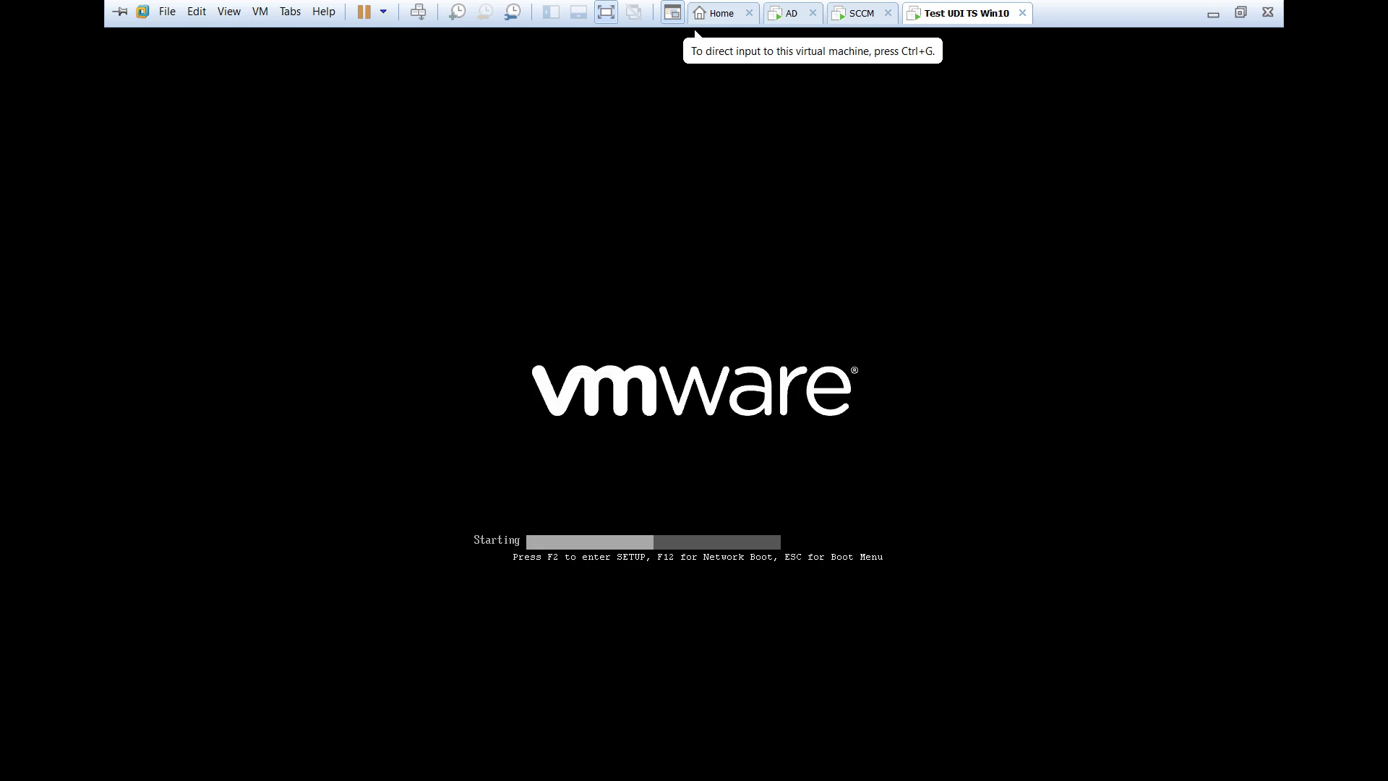
{"action": "key", "text": "ctrl+g"}
{"action": "key", "text": "F12"}
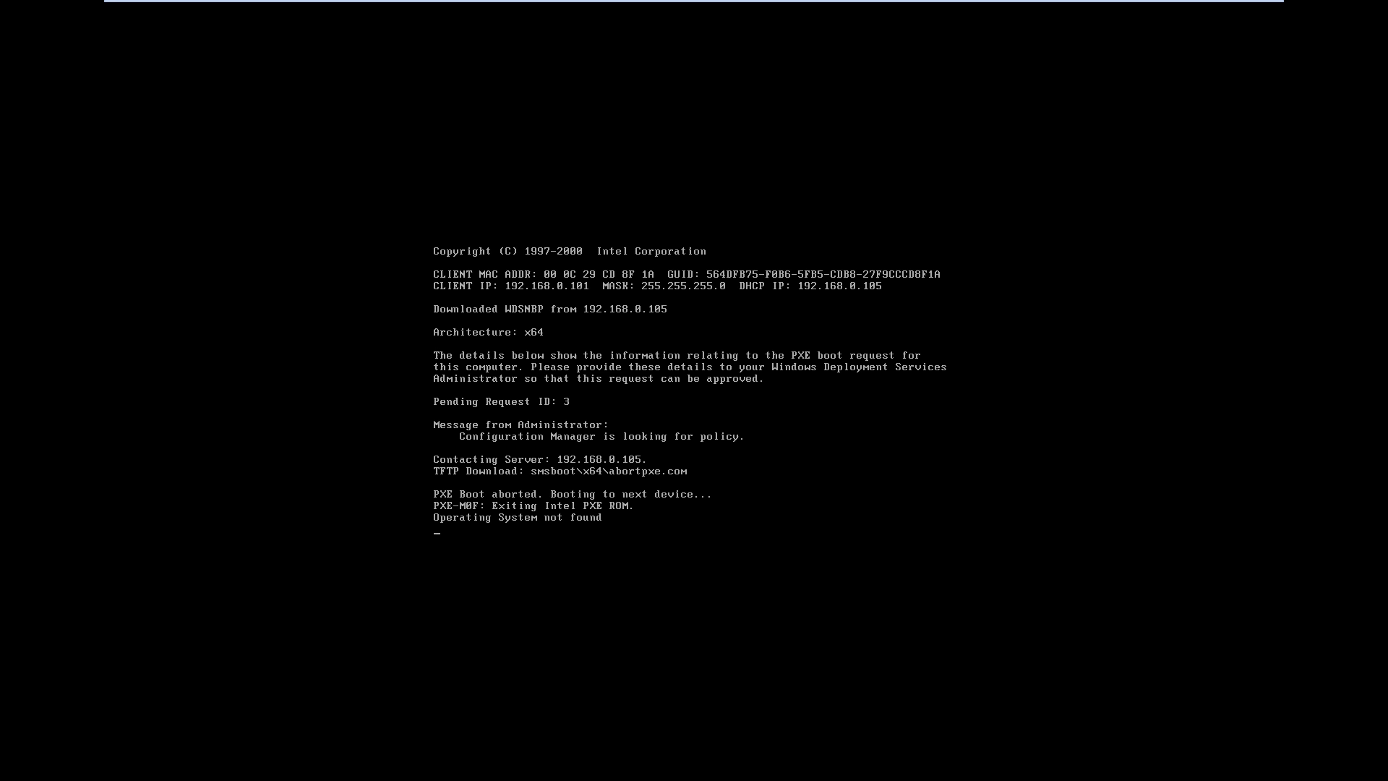
{"action": "mouse_move", "coordinate": [695, 6]}
{"action": "key", "text": "ctrl+shift+Tab"}
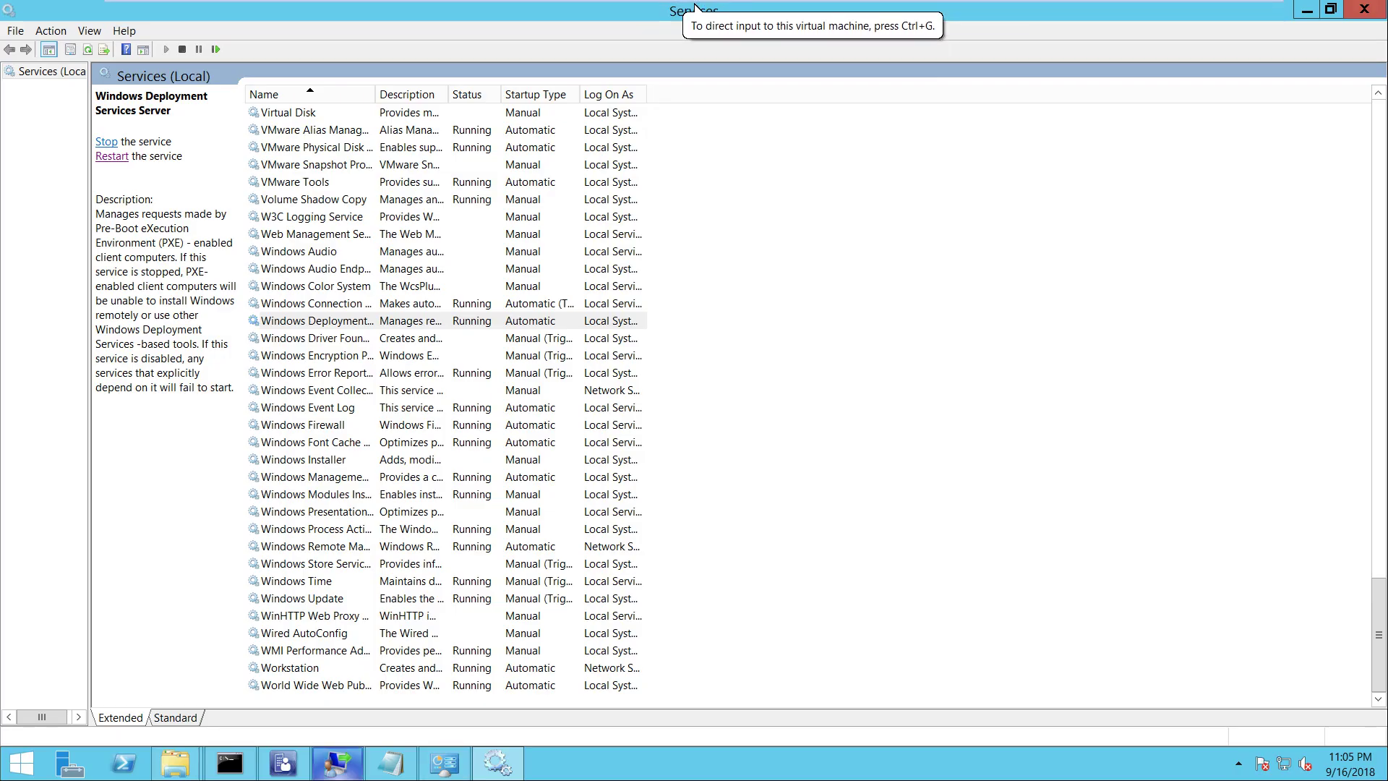
Browse to C:\Program Files\Microsoft Configuration Manager\tools in File Explorer
{"action": "mouse_move", "coordinate": [176, 763]}
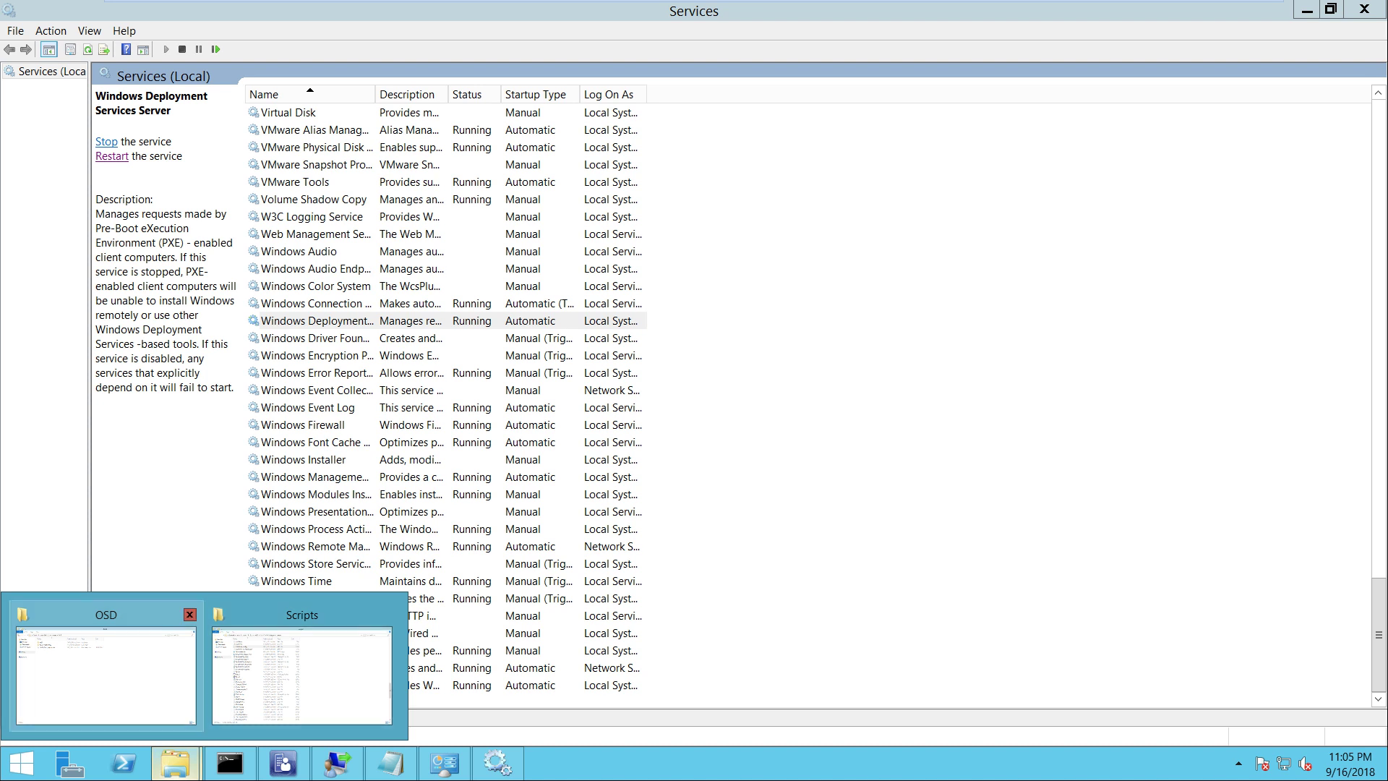
{"action": "left_click", "coordinate": [106, 676]}
{"action": "left_click", "coordinate": [52, 188]}
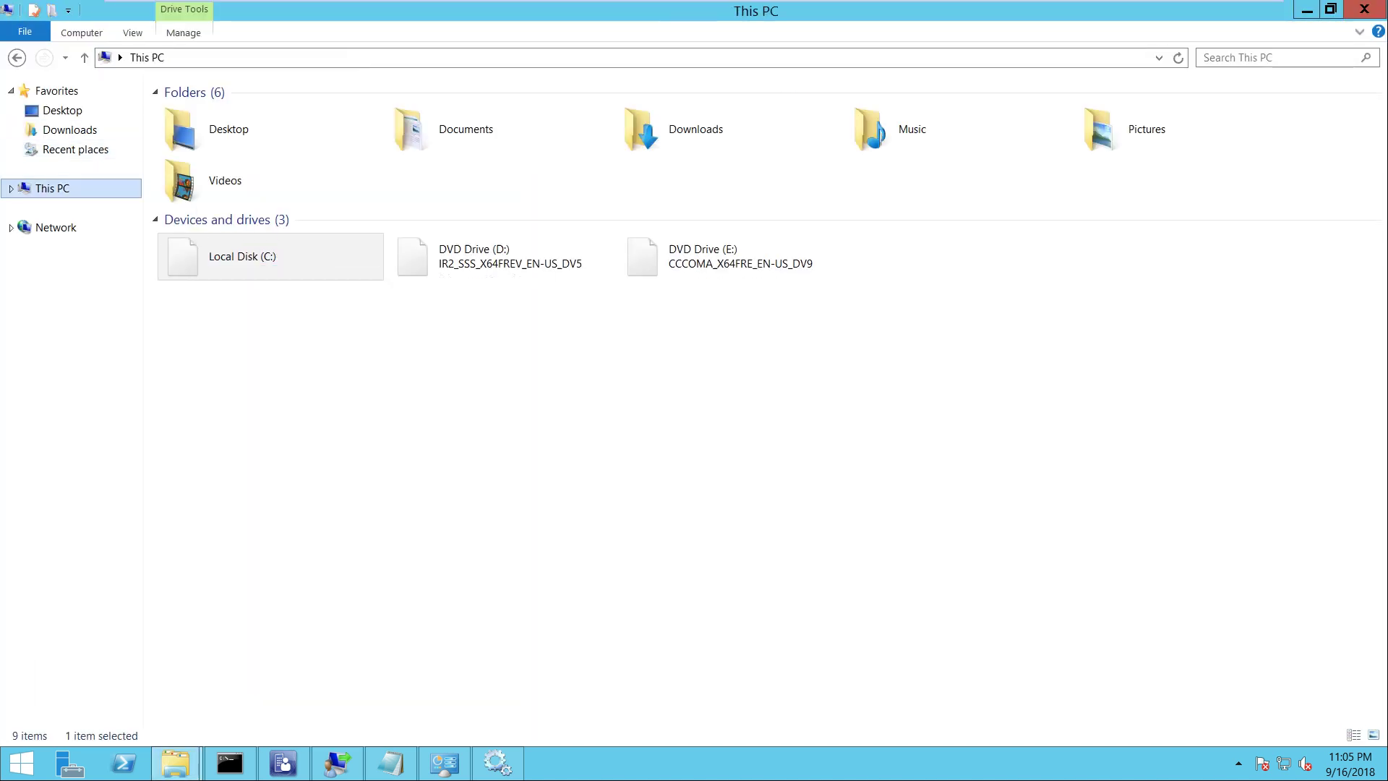
{"action": "double_click", "coordinate": [271, 257]}
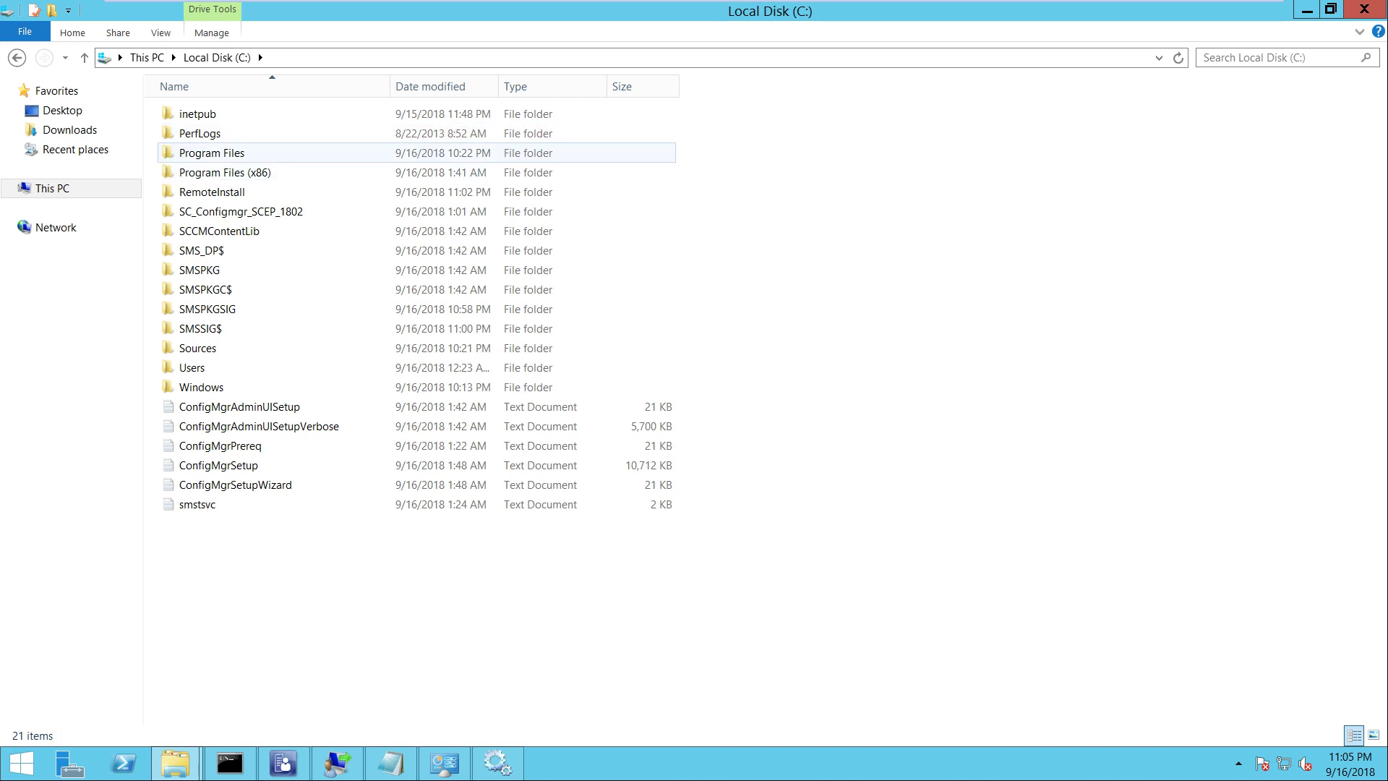
{"action": "double_click", "coordinate": [212, 153]}
{"action": "double_click", "coordinate": [259, 172]}
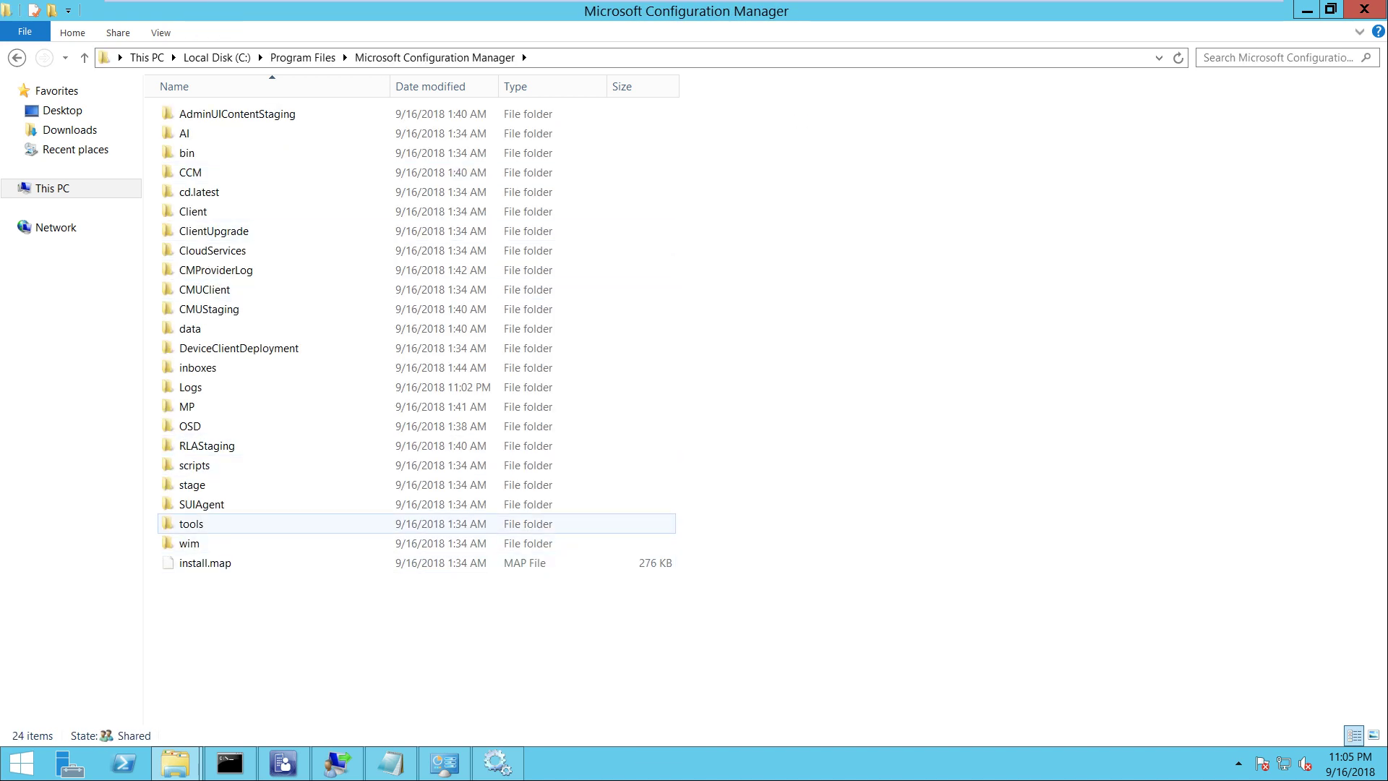
{"action": "double_click", "coordinate": [191, 523]}
{"action": "key", "text": "Return"}
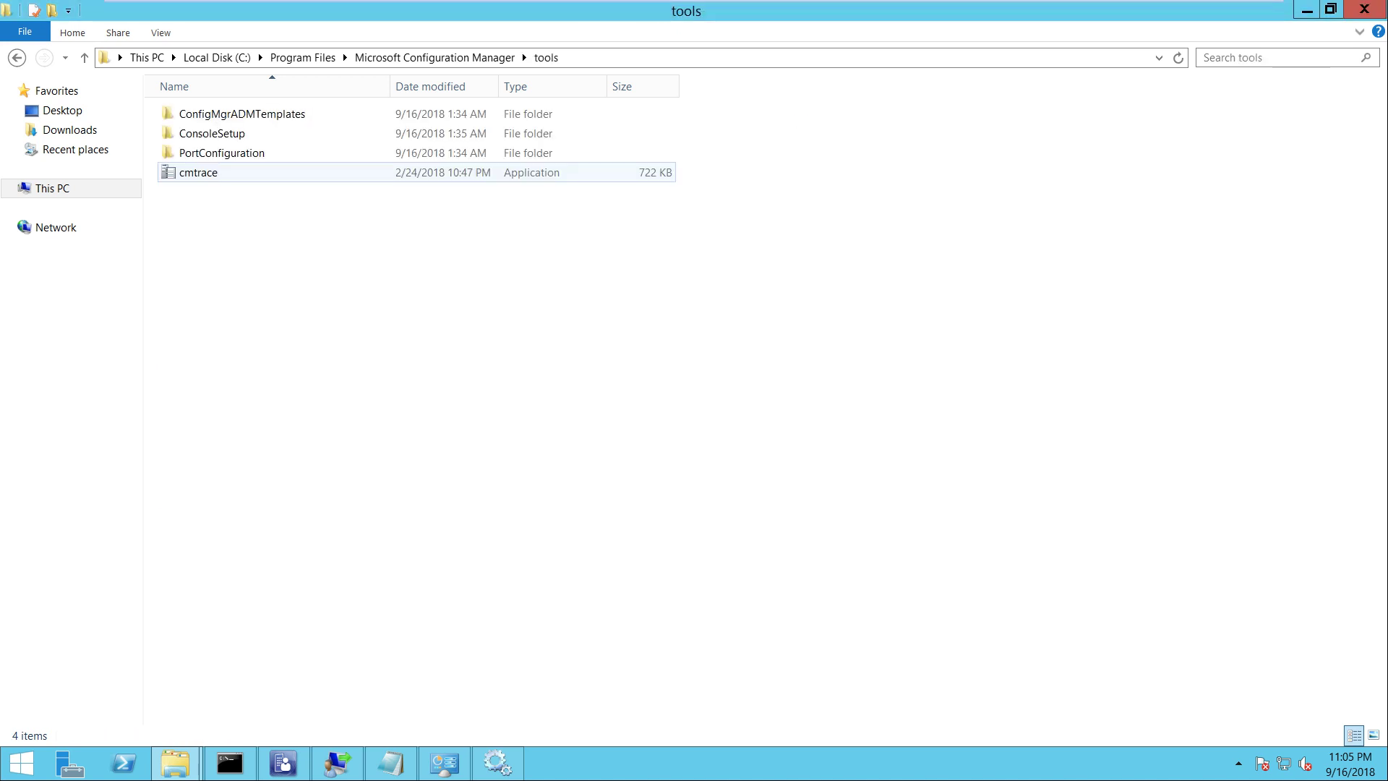
Pin cmtrace to the taskbar and launch it
{"action": "right_click", "coordinate": [202, 174]}
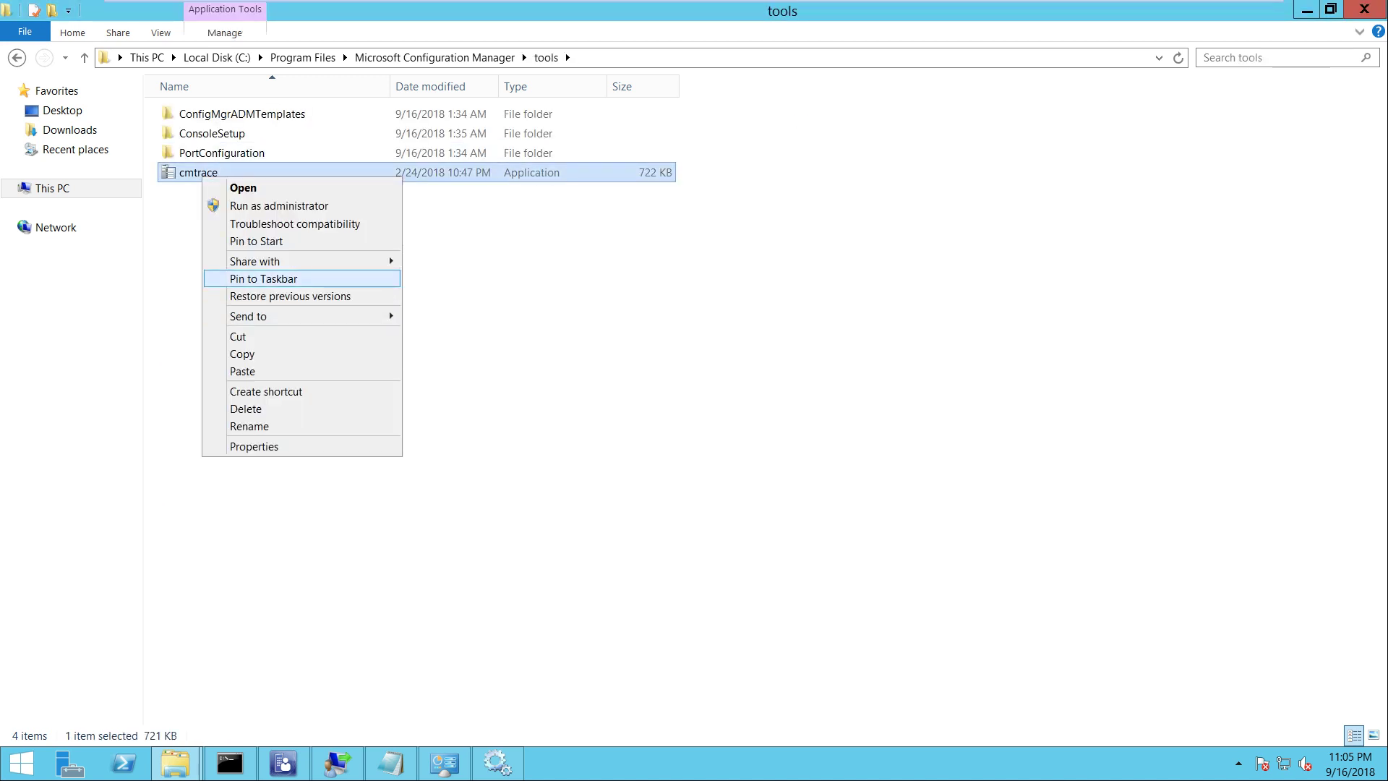
{"action": "left_click", "coordinate": [263, 278]}
{"action": "left_click", "coordinate": [549, 762]}
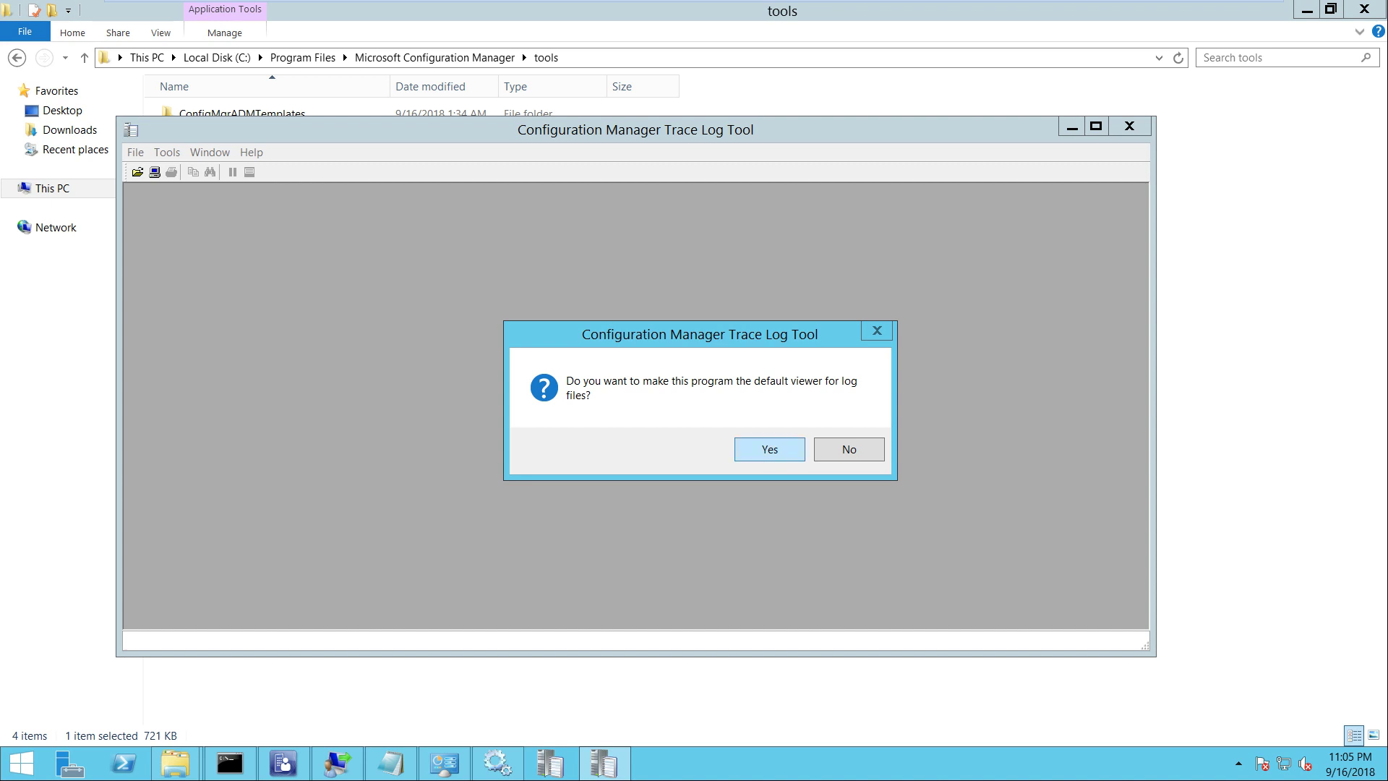
Answer the default-viewer prompt and browse to C:\Program Files\Microsoft Configuration Manager\Logs
{"action": "key", "text": "Return"}
{"action": "left_click", "coordinate": [416, 416]}
{"action": "double_click", "coordinate": [534, 436]}
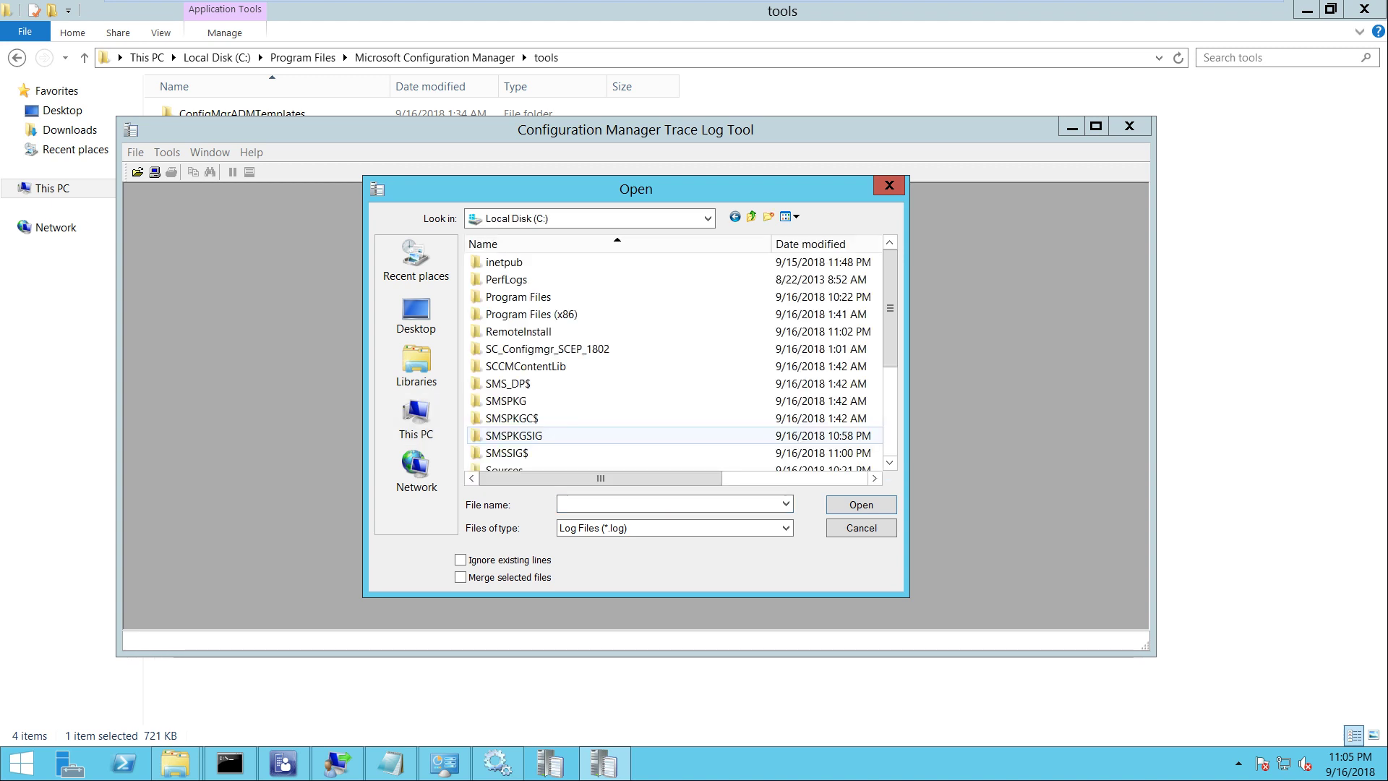
{"action": "double_click", "coordinate": [535, 296]}
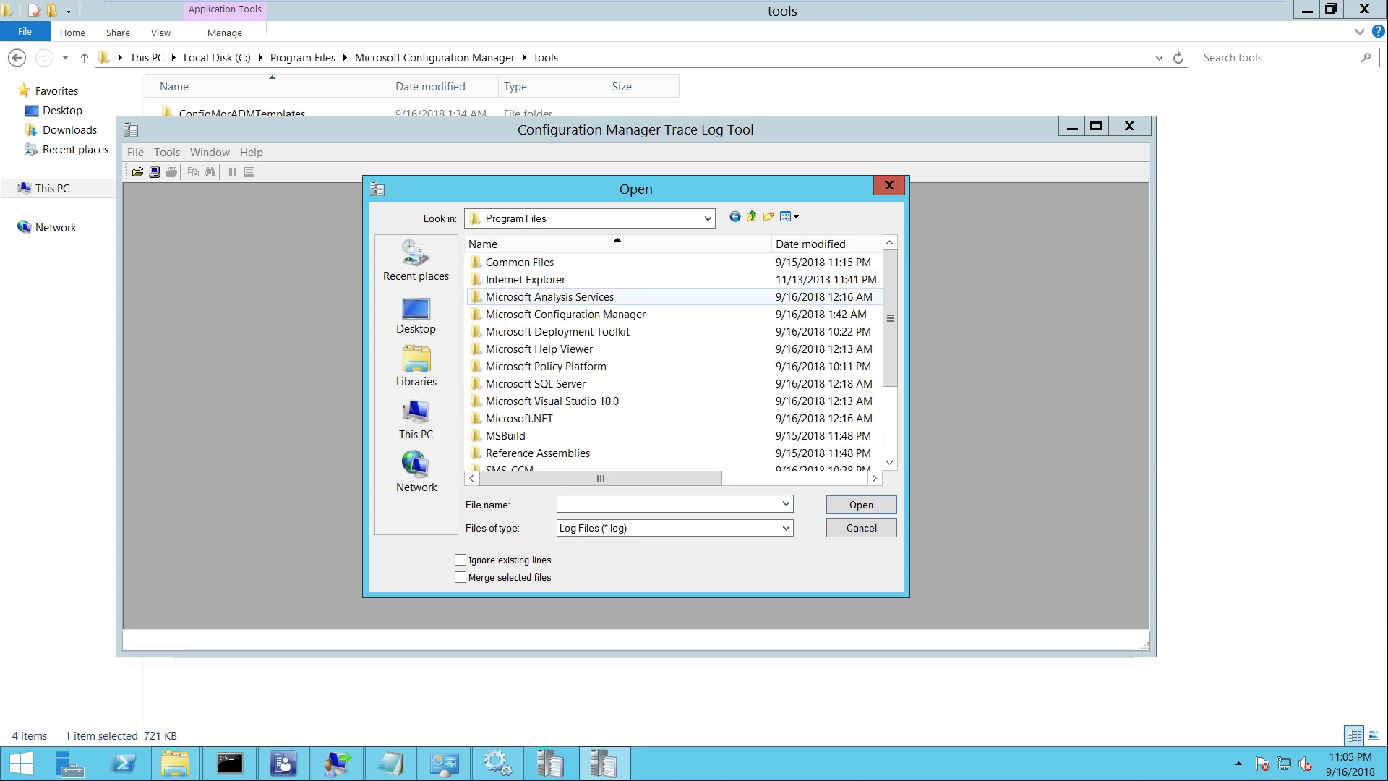
{"action": "double_click", "coordinate": [550, 314]}
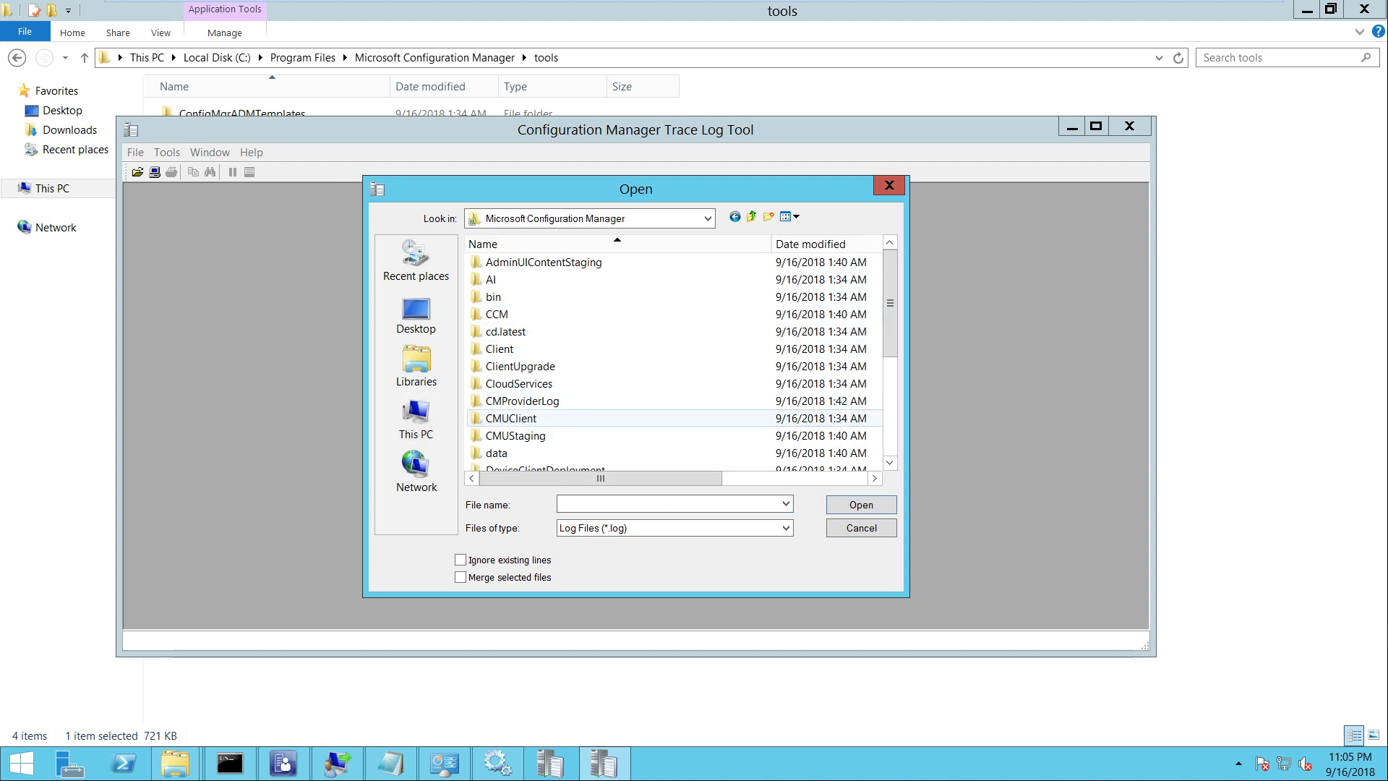
{"action": "scroll", "coordinate": [506, 313], "scroll_direction": "down", "scroll_amount": 4}
{"action": "double_click", "coordinate": [497, 314]}
{"action": "key", "text": "Return"}
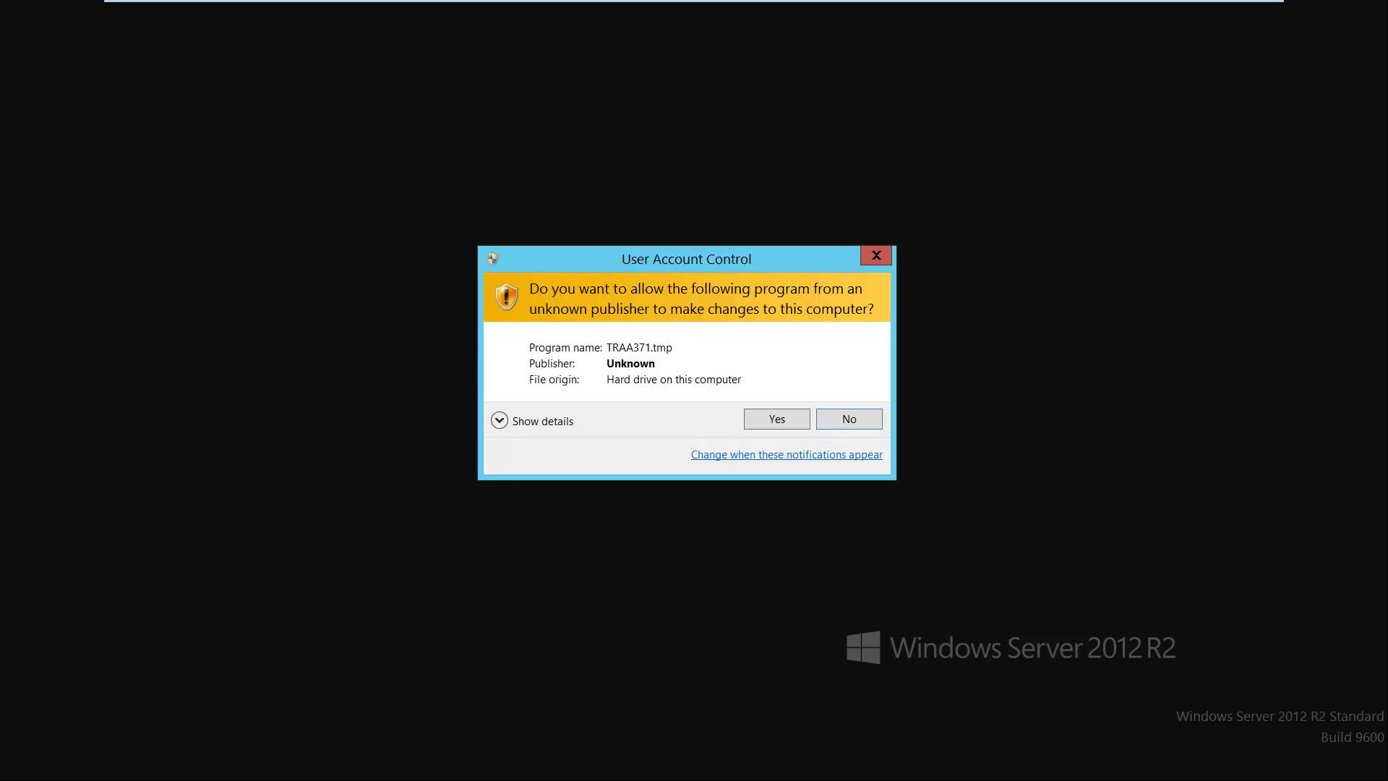
{"action": "key", "text": "Return"}
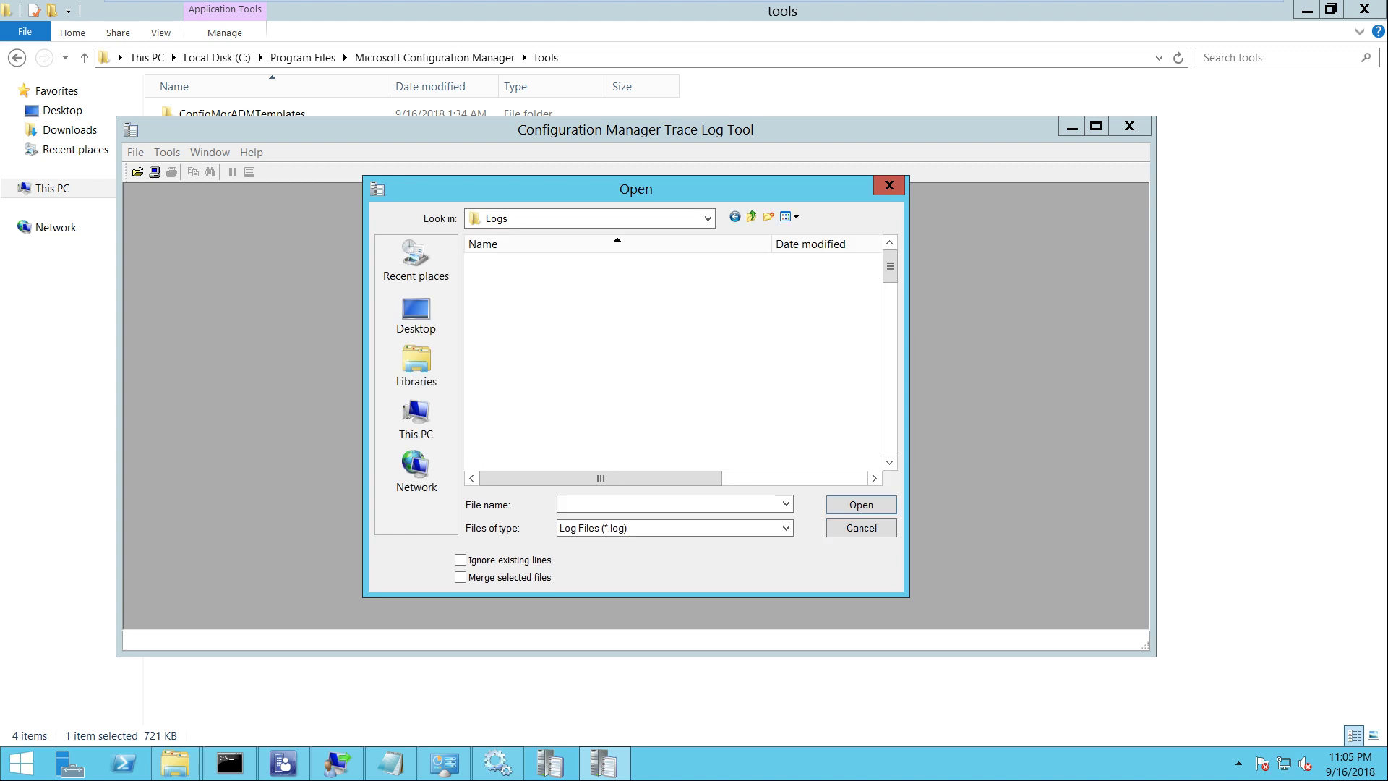
Select and open SMSPXE.log from the Logs folder
{"action": "left_click", "coordinate": [497, 314]}
{"action": "key", "text": "p"}
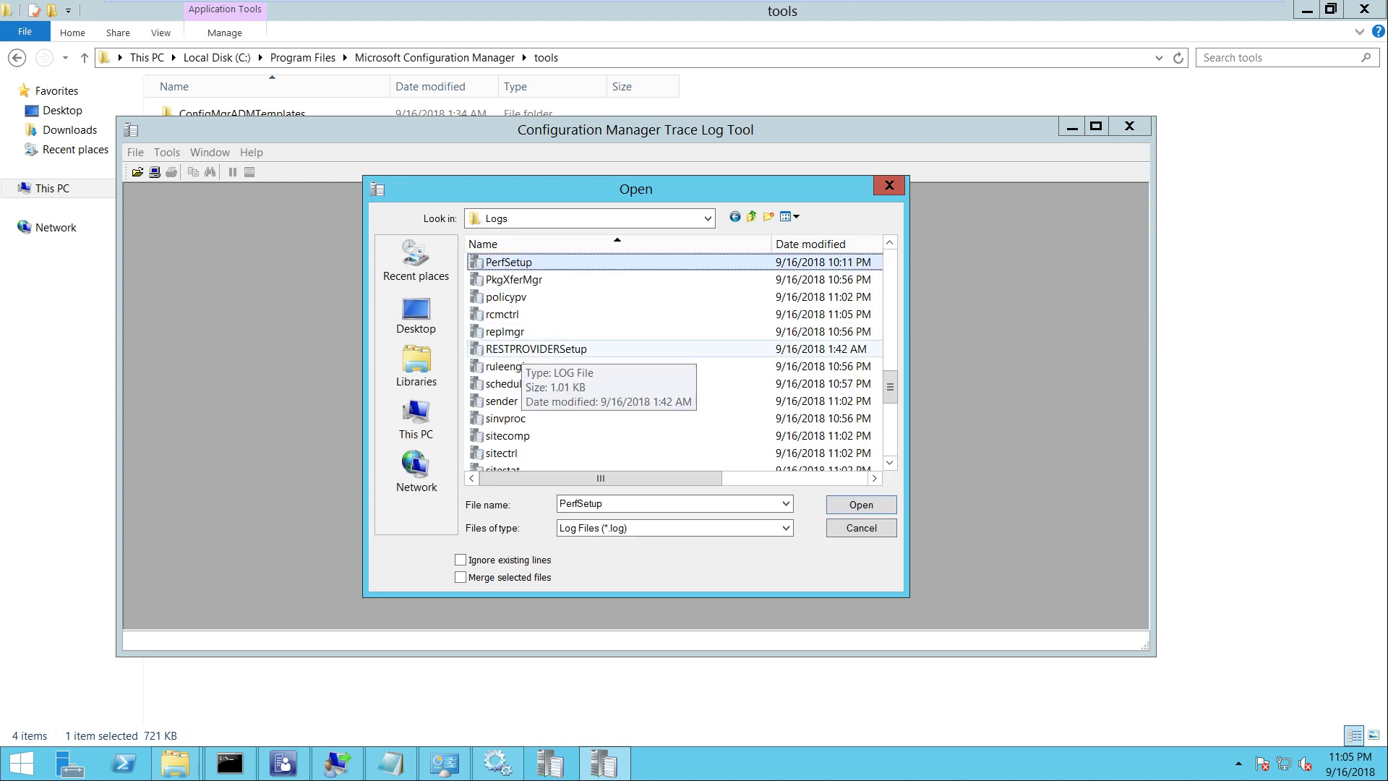
{"action": "key", "text": "Down"}
{"action": "key", "text": "Down"}
{"action": "key", "text": "Down"}
{"action": "key", "text": "Down"}
{"action": "key", "text": "Down"}
{"action": "key", "text": "Down"}
{"action": "key", "text": "Down"}
{"action": "key", "text": "Down"}
{"action": "key", "text": "Down"}
{"action": "key", "text": "Down"}
{"action": "key", "text": "Down"}
{"action": "key", "text": "Down"}
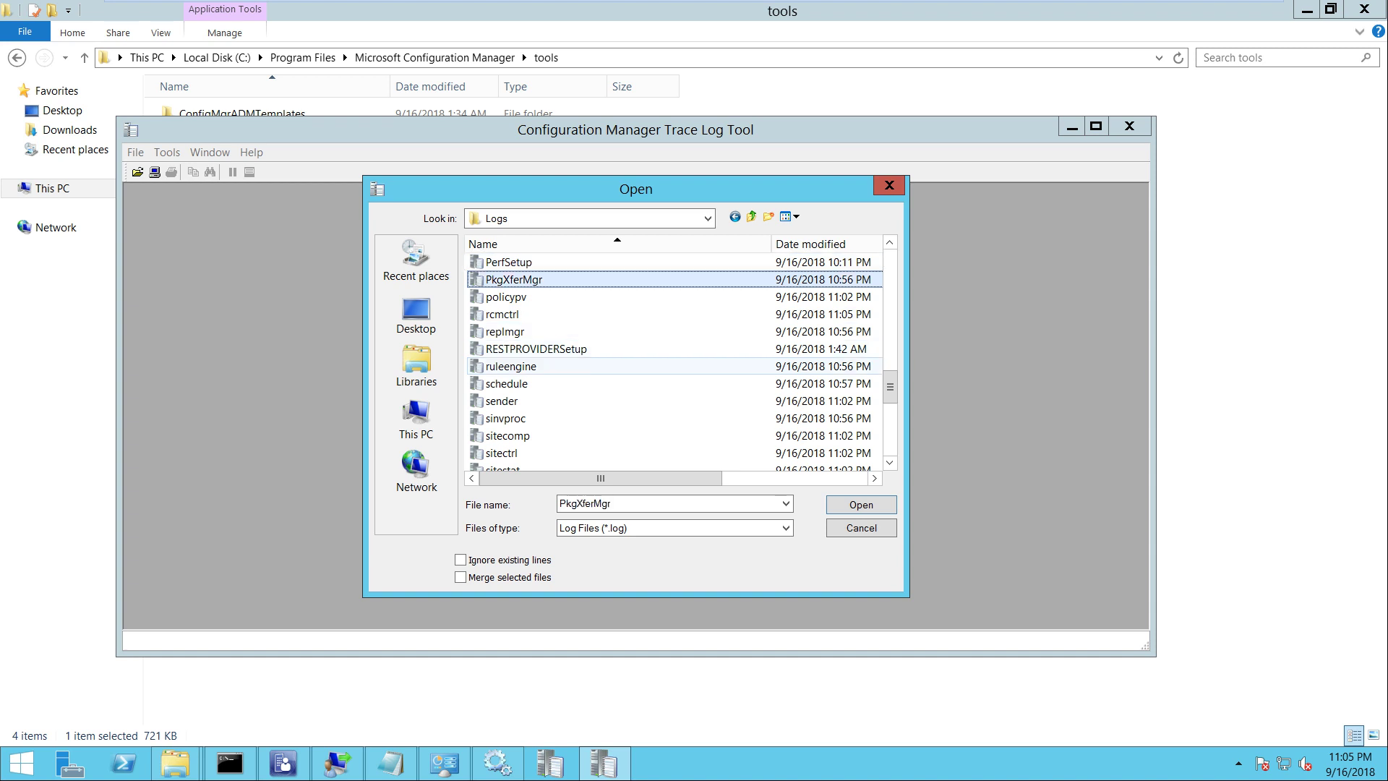
{"action": "key", "text": "Down"}
{"action": "key", "text": "Down"}
{"action": "key", "text": "Down"}
{"action": "key", "text": "Down"}
{"action": "key", "text": "Down"}
{"action": "key", "text": "Down"}
{"action": "key", "text": "Down"}
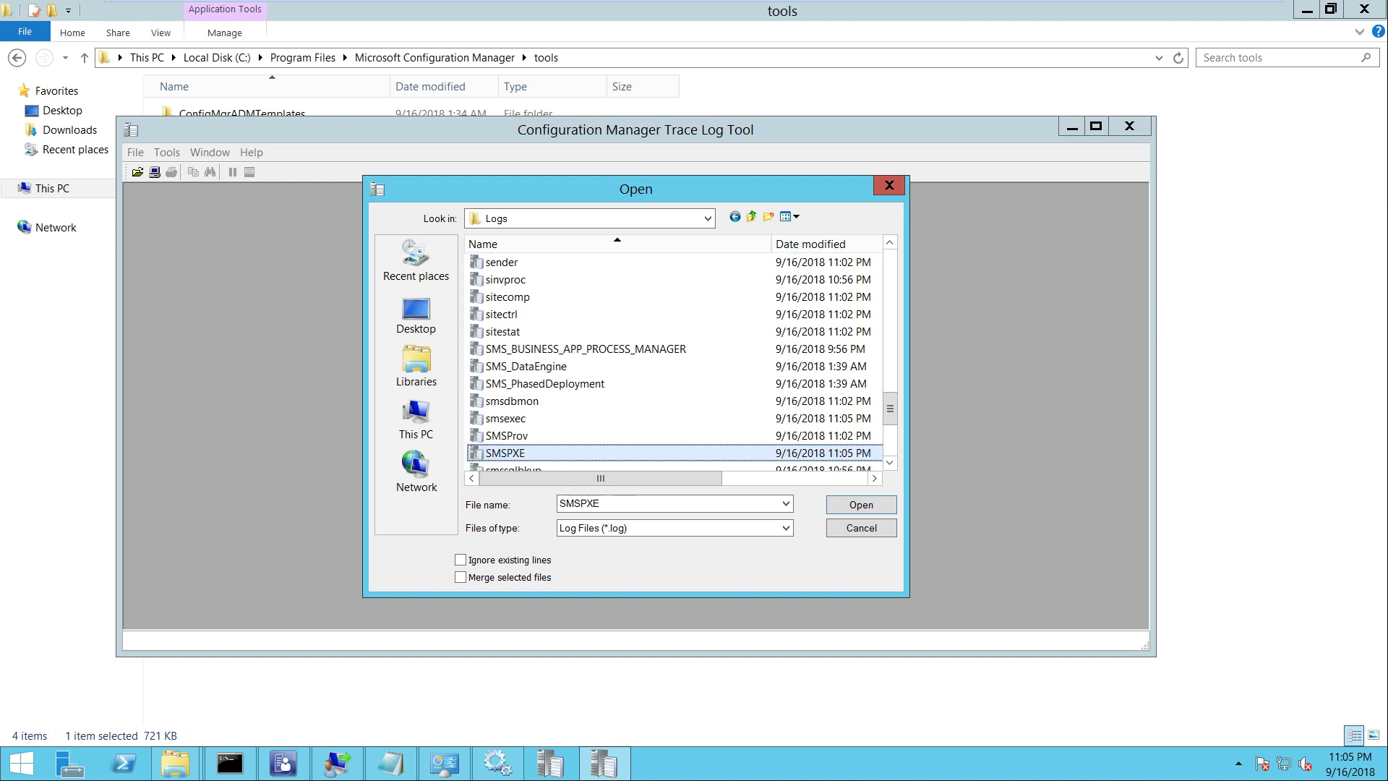
{"action": "scroll", "coordinate": [498, 433], "scroll_direction": "down", "scroll_amount": 1}
{"action": "key", "text": "Return"}
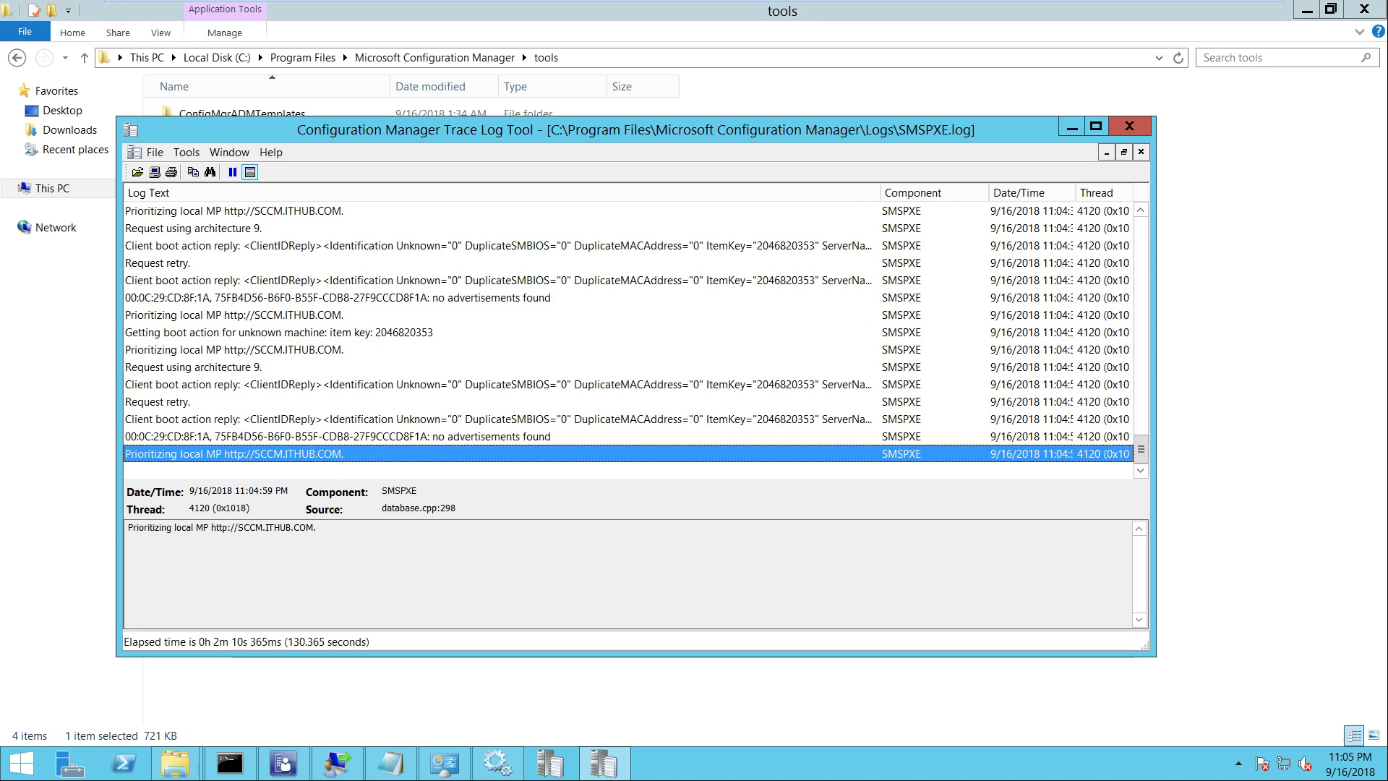
Step through SMSPXE.log's boot entries: no advertisements found, client boot action replies, architecture 9 request
{"action": "key", "text": "Up"}
{"action": "key", "text": "Up"}
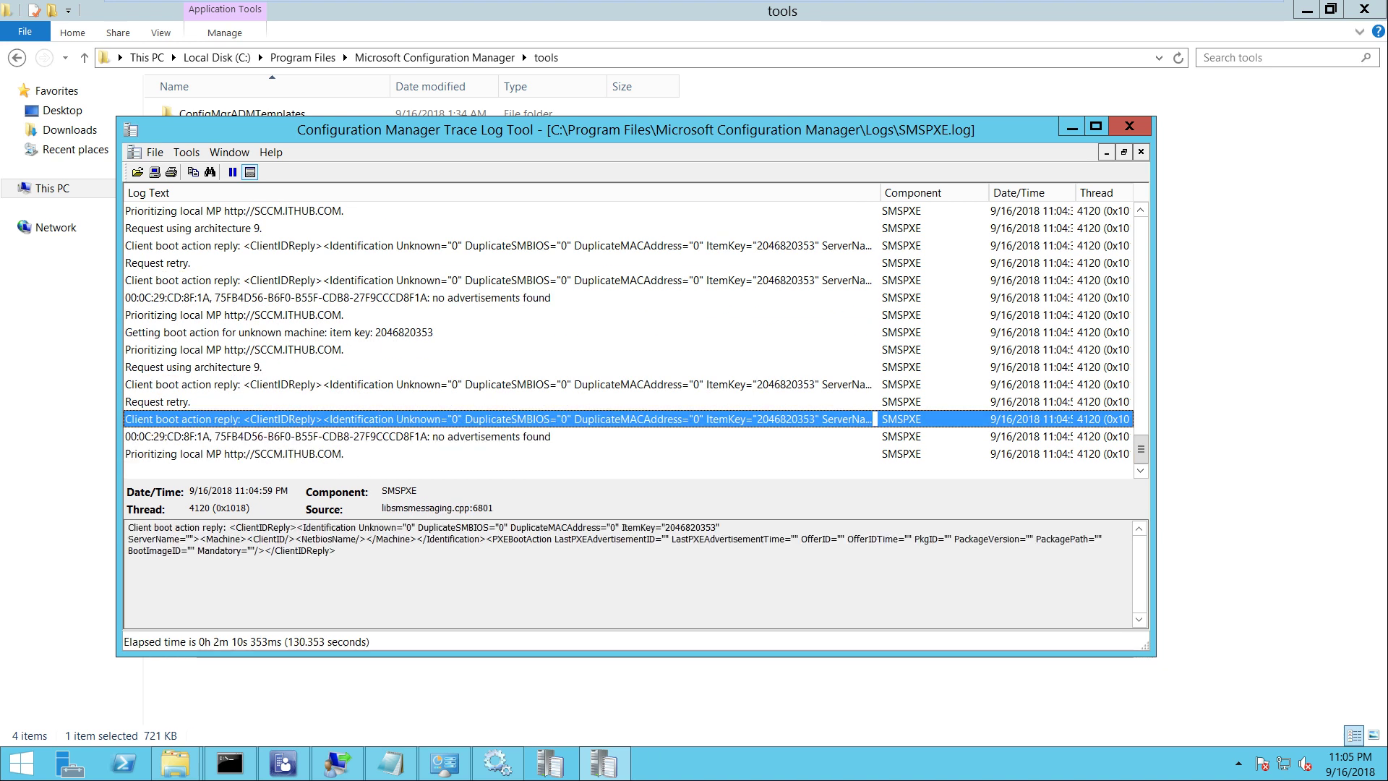
{"action": "key", "text": "Down"}
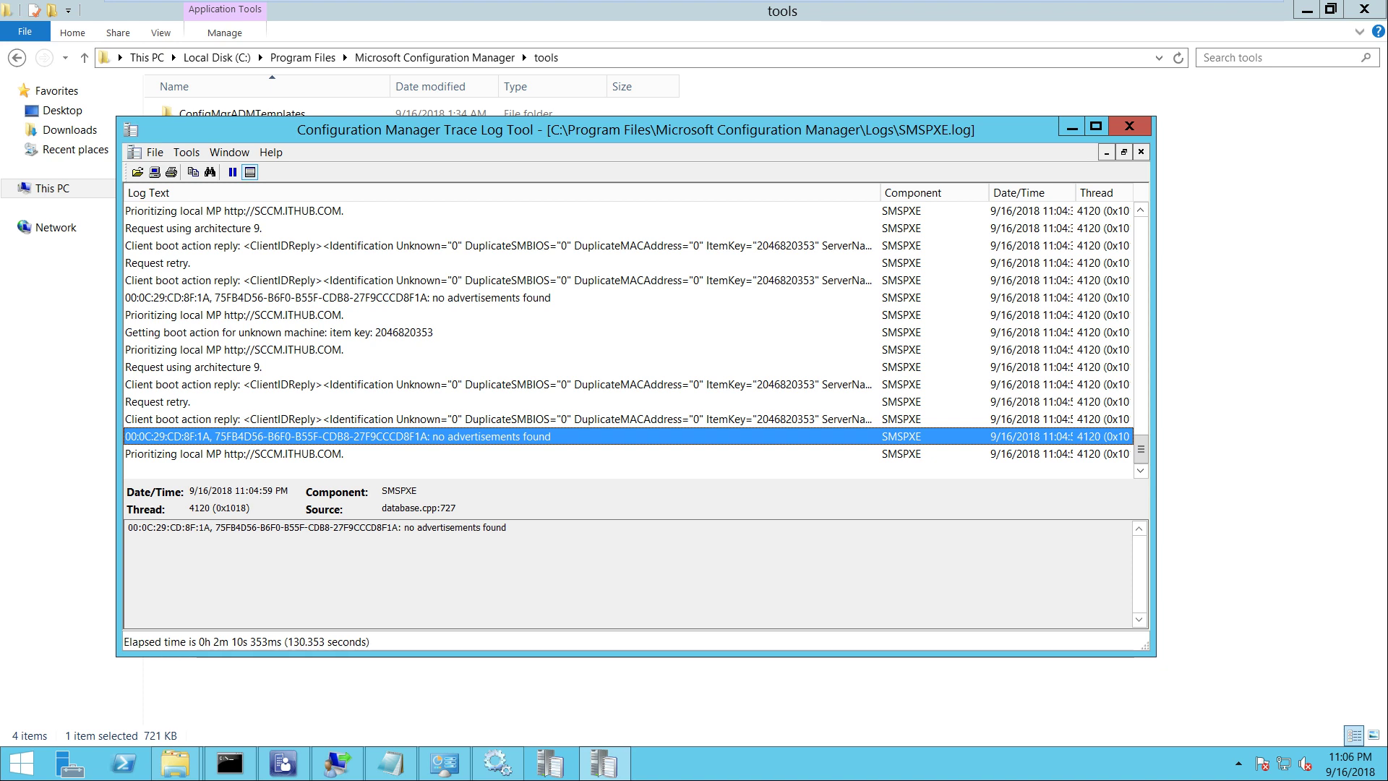
{"action": "key", "text": "Up"}
{"action": "key", "text": "Up"}
{"action": "key", "text": "Up"}
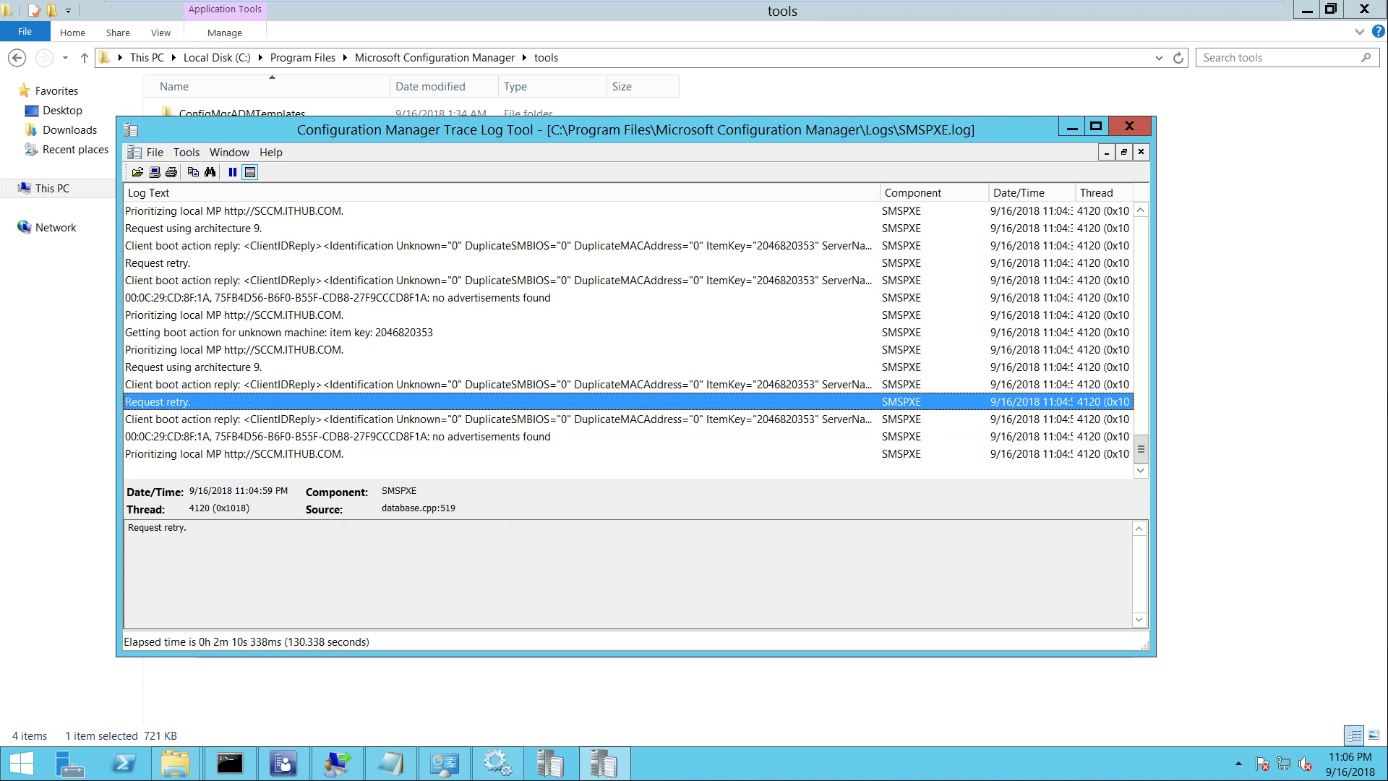
{"action": "key", "text": "Up"}
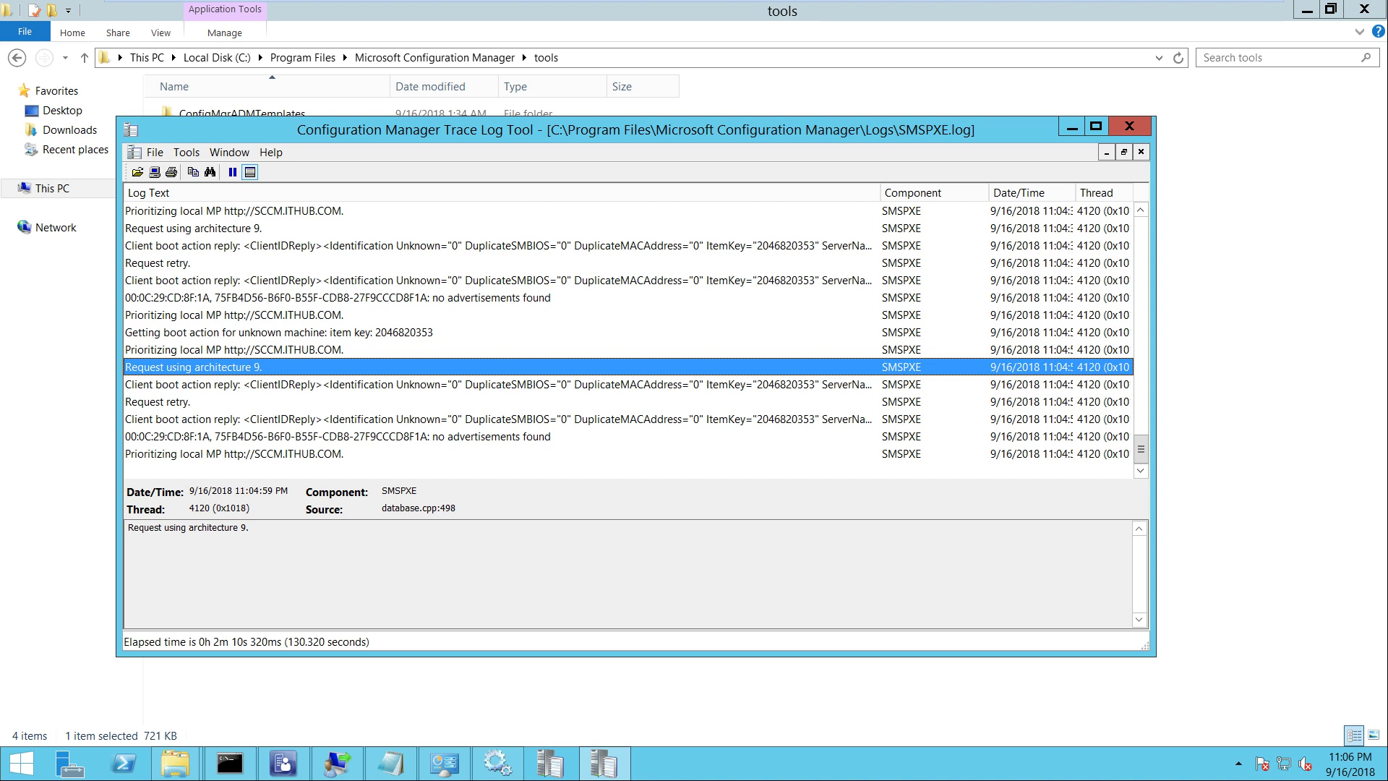
{"action": "key", "text": "Up"}
{"action": "key", "text": "Up"}
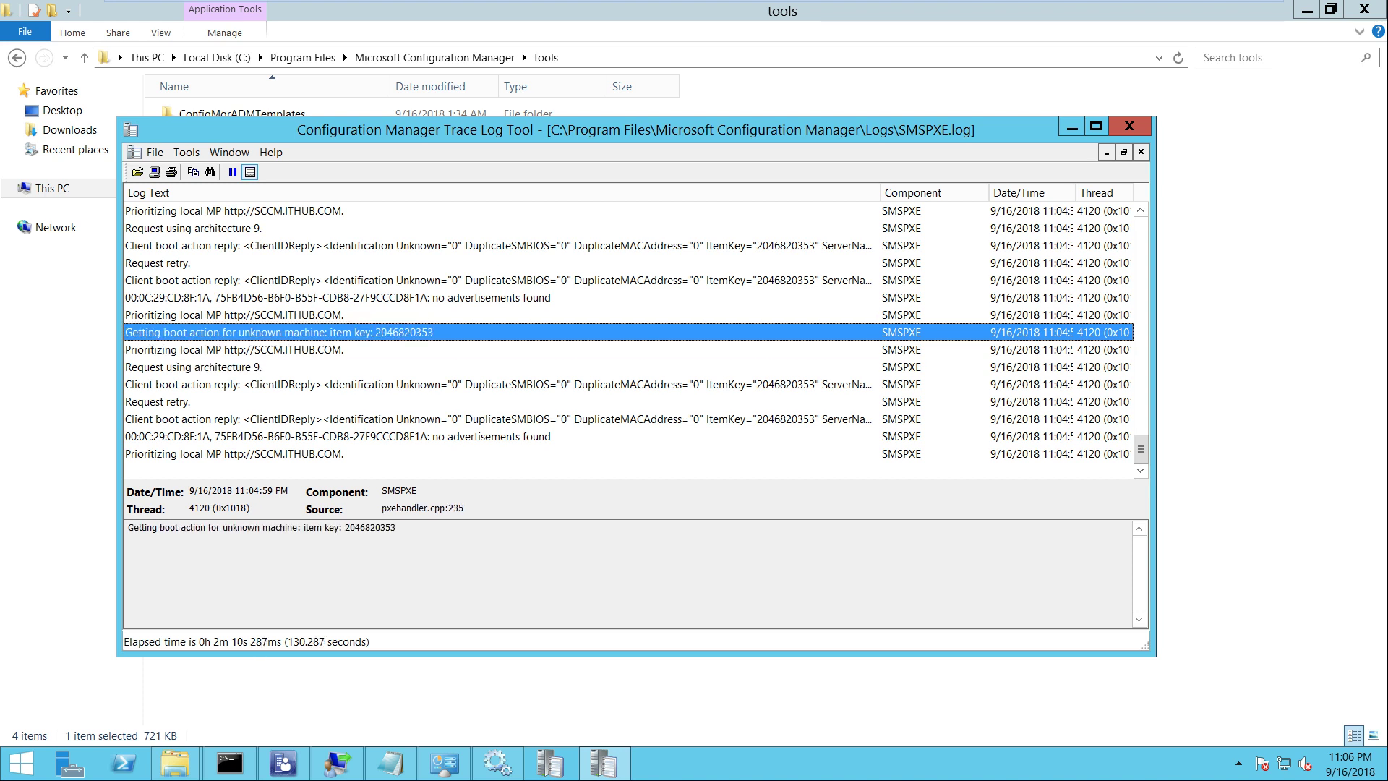
{"action": "key", "text": "Up"}
{"action": "key", "text": "Up"}
{"action": "key", "text": "Up"}
{"action": "key", "text": "Up"}
{"action": "key", "text": "Up"}
{"action": "key", "text": "Up"}
{"action": "key", "text": "Up"}
{"action": "key", "text": "Up"}
{"action": "key", "text": "Up"}
{"action": "key", "text": "Up"}
{"action": "key", "text": "Up"}
{"action": "key", "text": "Up"}
{"action": "key", "text": "Up"}
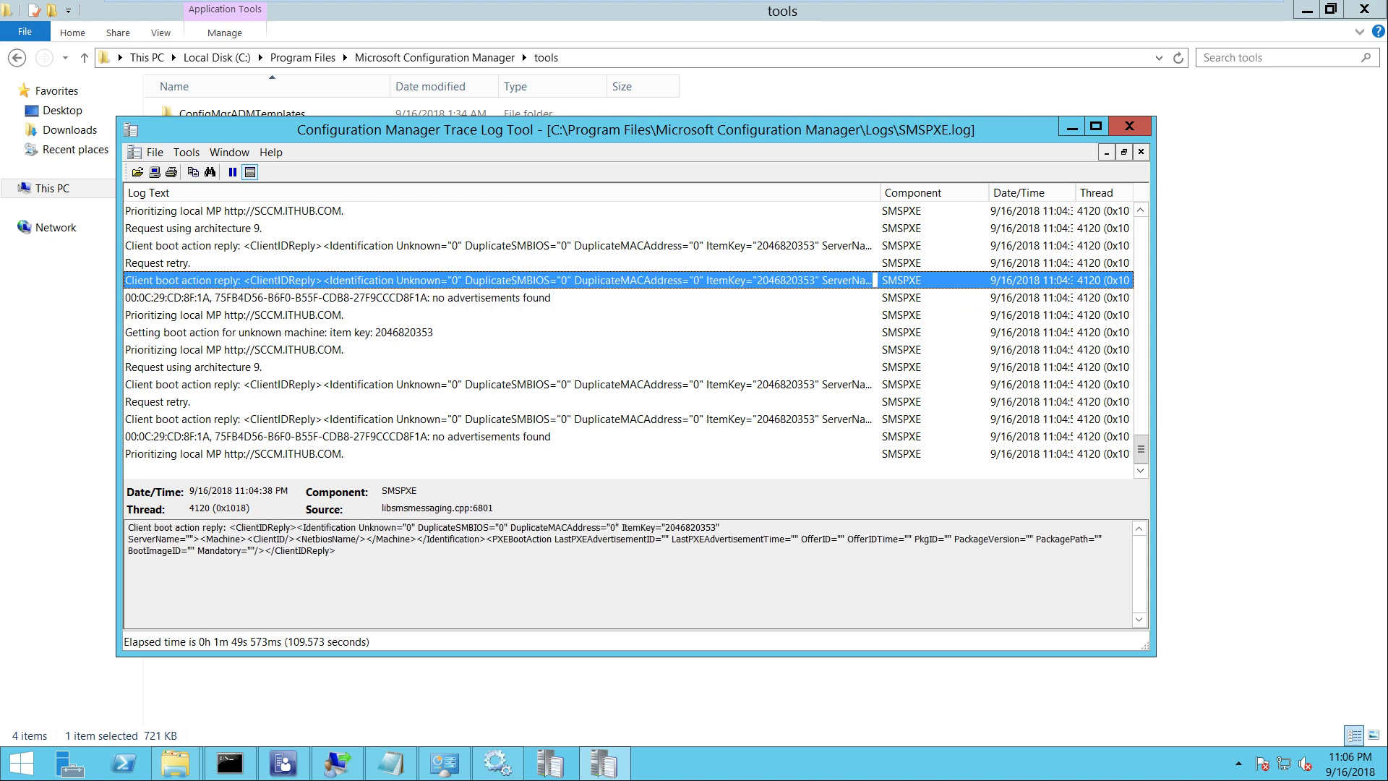
Review the earlier entries, including 'device is not in the database', then return to the later 'no advertisements found' line
{"action": "key", "text": "Up"}
{"action": "key", "text": "Up"}
{"action": "key", "text": "Up"}
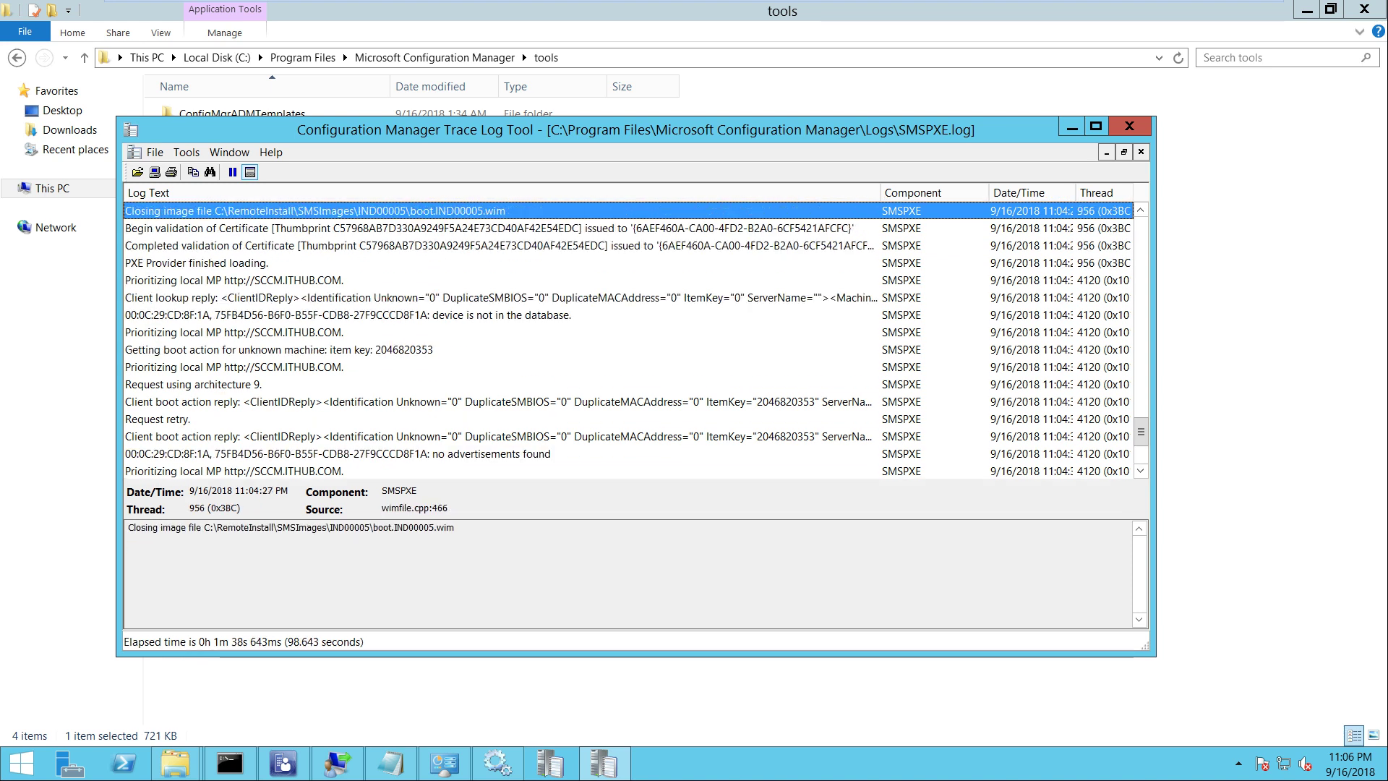
{"action": "left_click", "coordinate": [282, 349]}
{"action": "key", "text": "Up"}
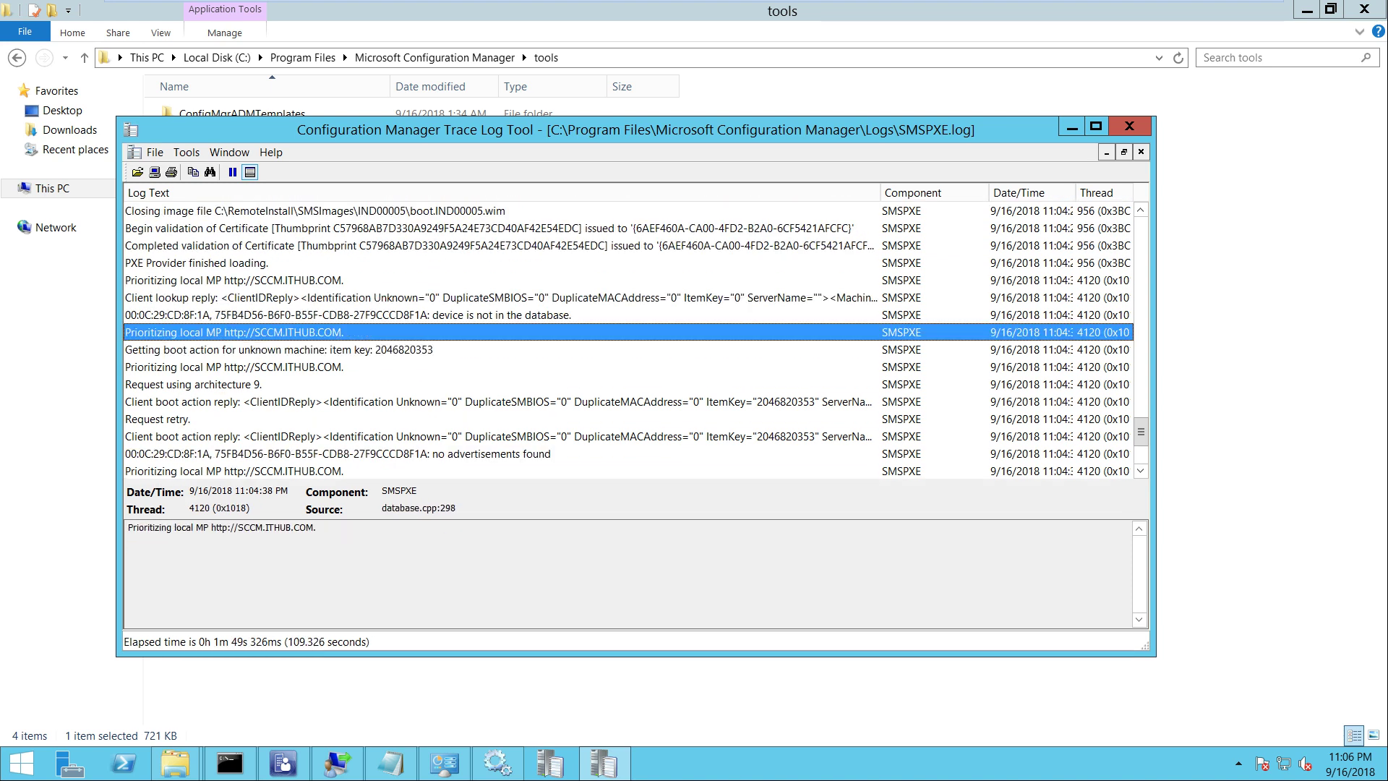
{"action": "key", "text": "Up"}
{"action": "key", "text": "Page_Up"}
{"action": "key", "text": "Down"}
{"action": "key", "text": "Down"}
{"action": "key", "text": "Down"}
{"action": "key", "text": "Down"}
{"action": "key", "text": "Down"}
{"action": "key", "text": "Down"}
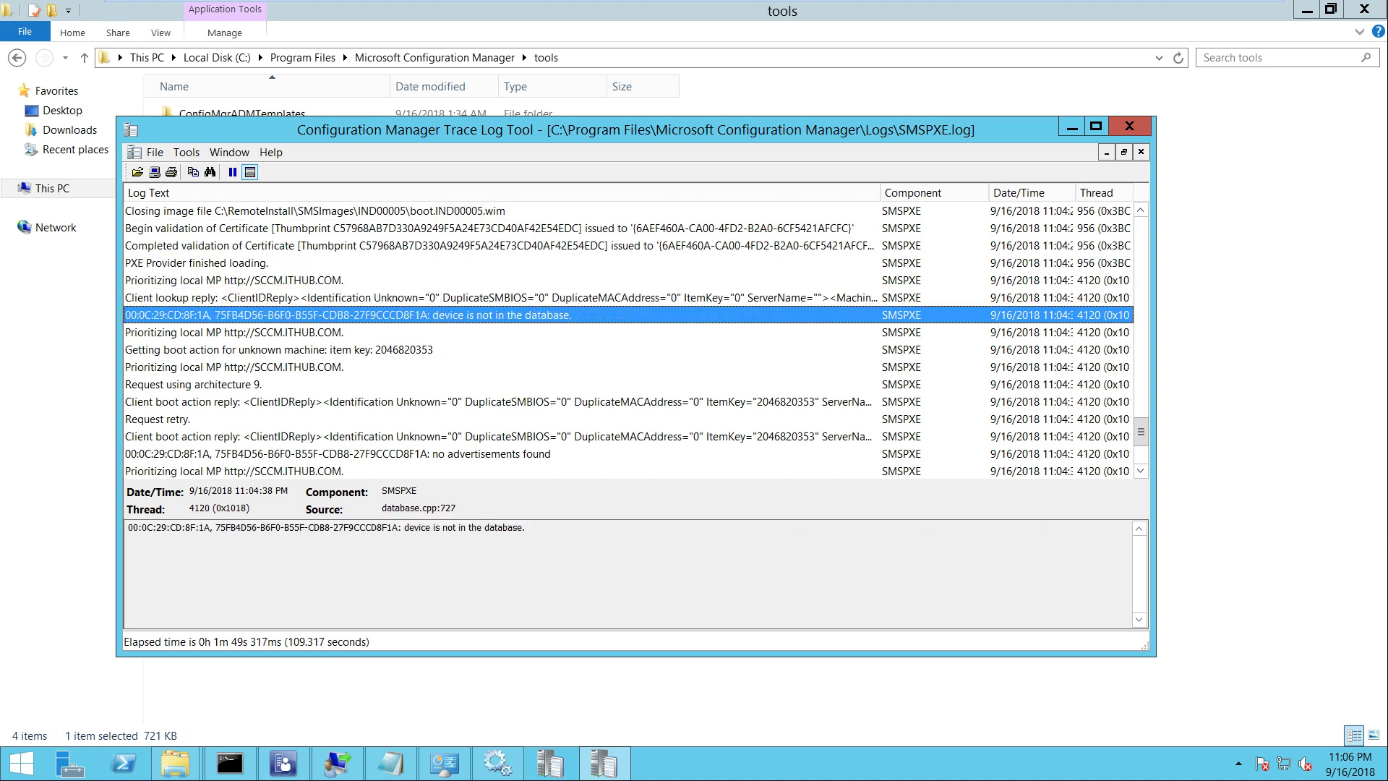
{"action": "key", "text": "Down"}
{"action": "key", "text": "Down"}
{"action": "key", "text": "Down"}
{"action": "key", "text": "Down"}
{"action": "key", "text": "Down"}
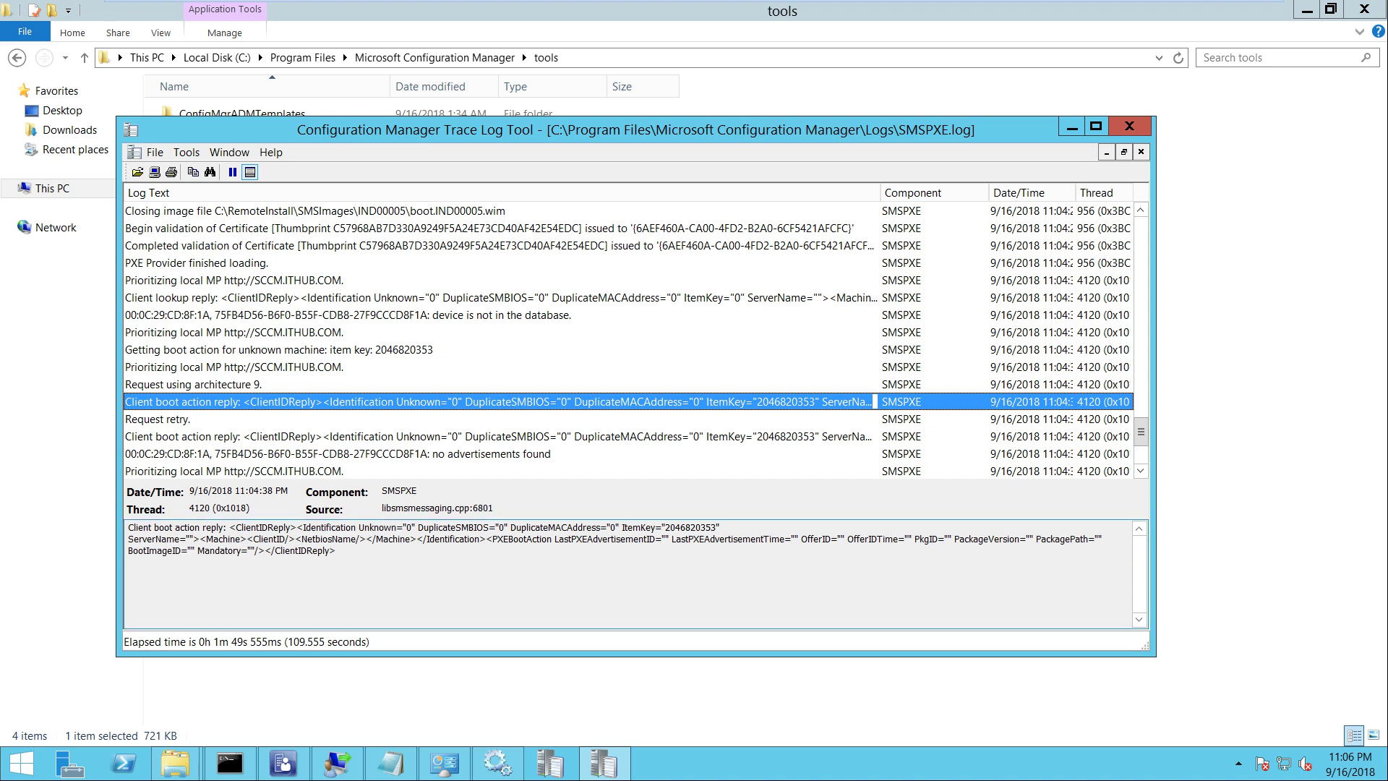
{"action": "key", "text": "Down"}
{"action": "key", "text": "Down"}
{"action": "key", "text": "Down"}
{"action": "key", "text": "Down"}
{"action": "key", "text": "Down"}
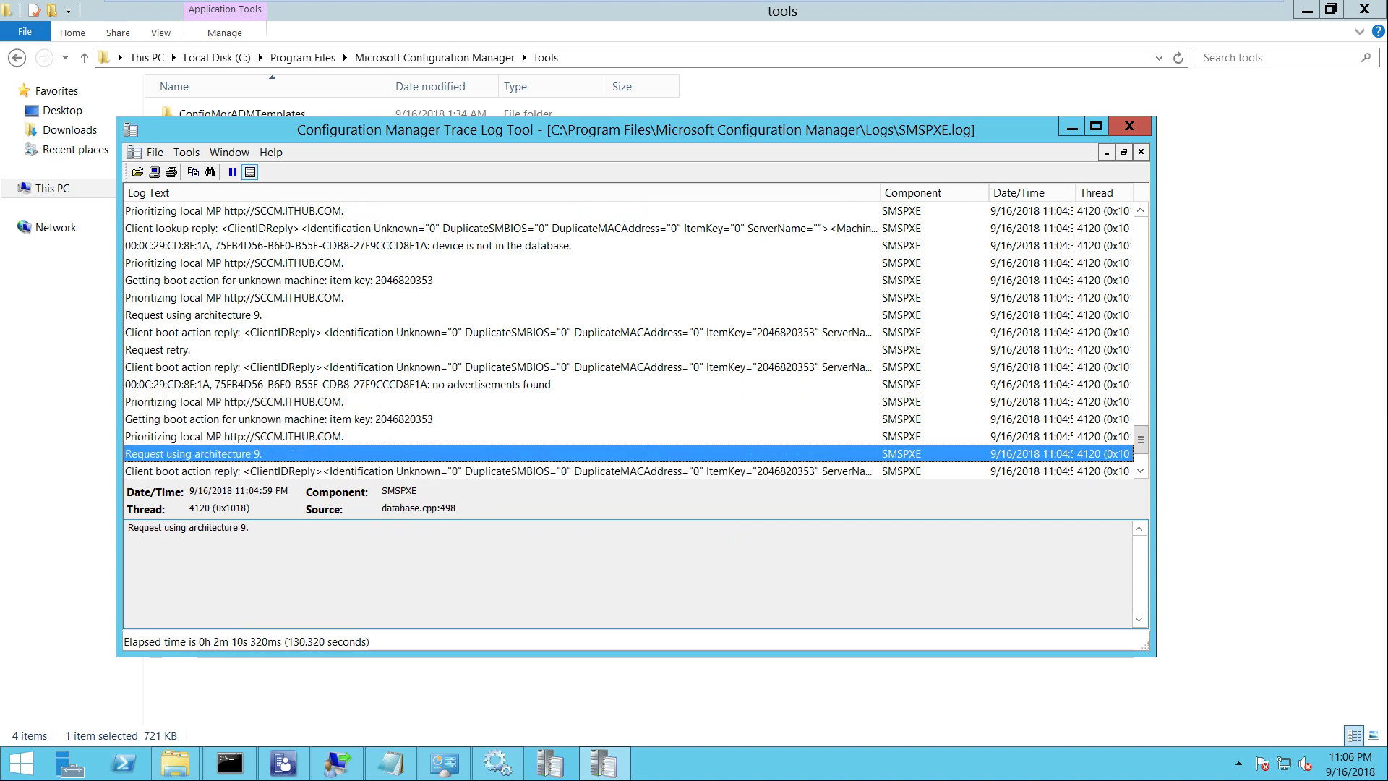
{"action": "key", "text": "Up"}
{"action": "key", "text": "Up"}
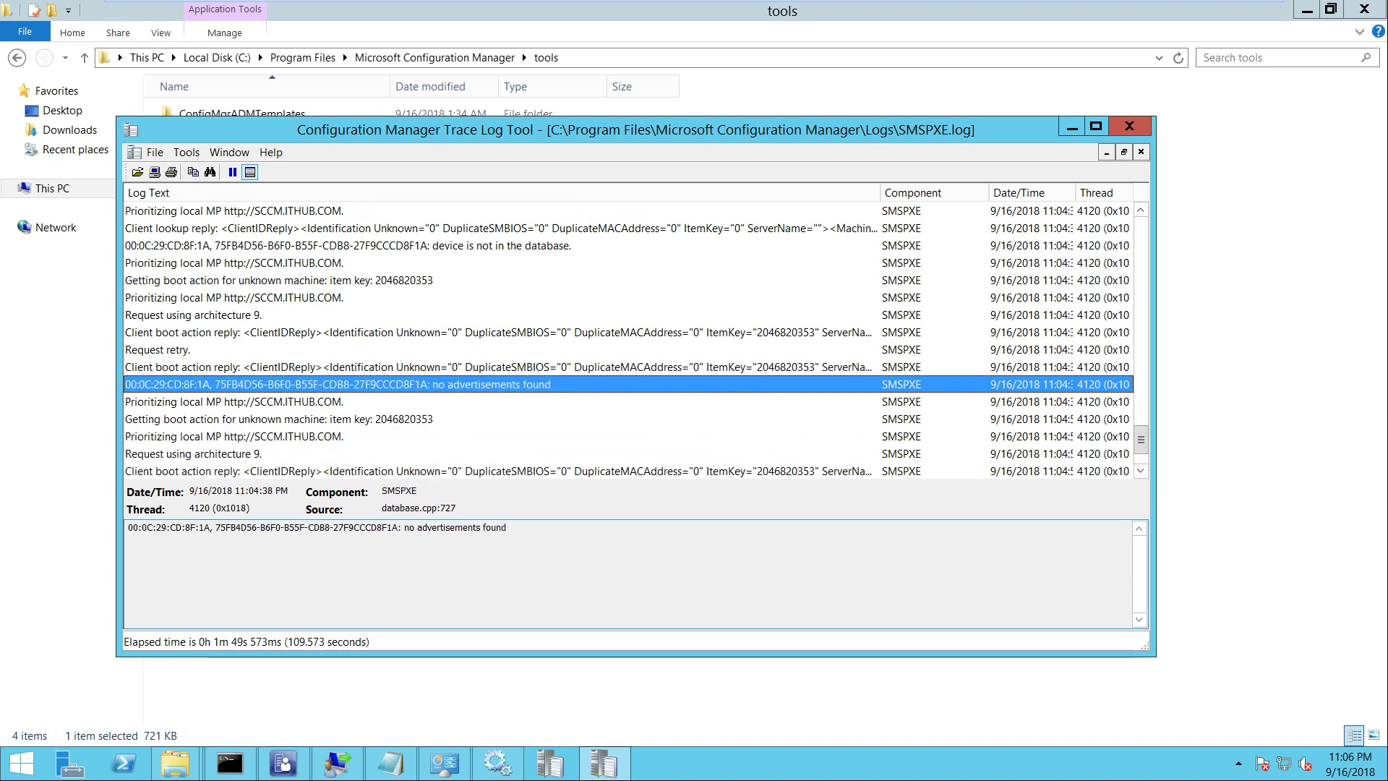
Copy the client MAC address 00:0C:29:CD:8F:1A from the entry's details pane
{"action": "left_click_drag", "start_coordinate": [210, 527], "coordinate": [128, 527]}
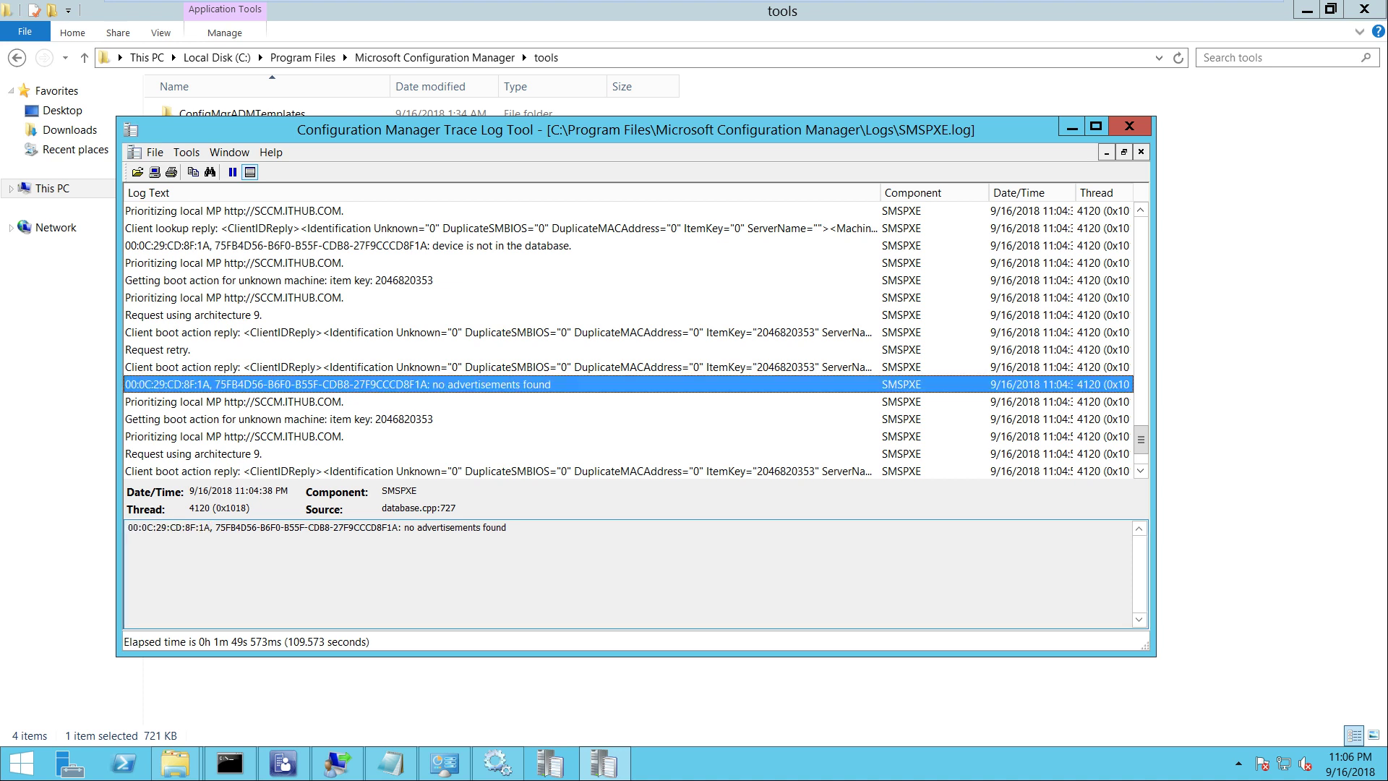
{"action": "right_click", "coordinate": [160, 527]}
{"action": "left_click", "coordinate": [189, 575]}
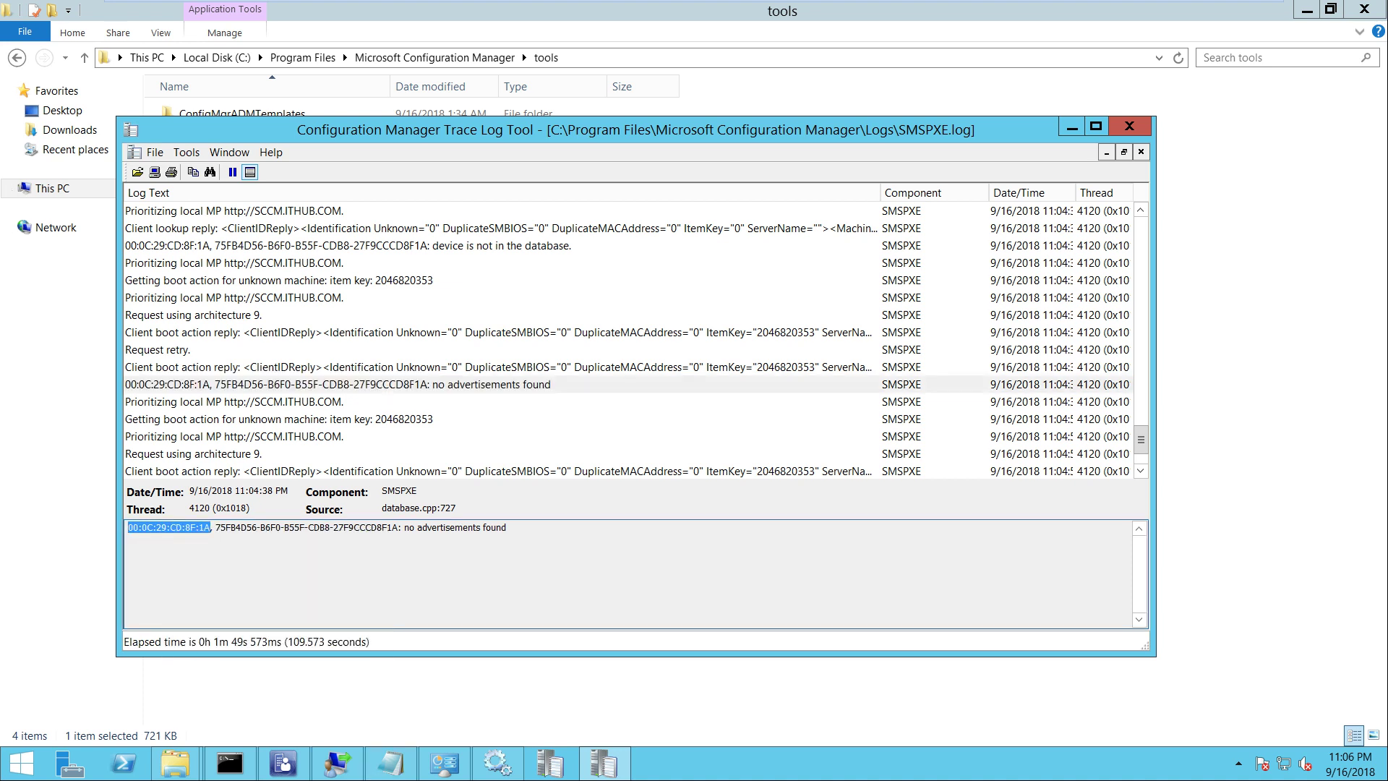
Search the All Systems collection for MAC 00:0C:29:CD:8F:1A to confirm the client isn't listed
{"action": "left_click", "coordinate": [283, 763]}
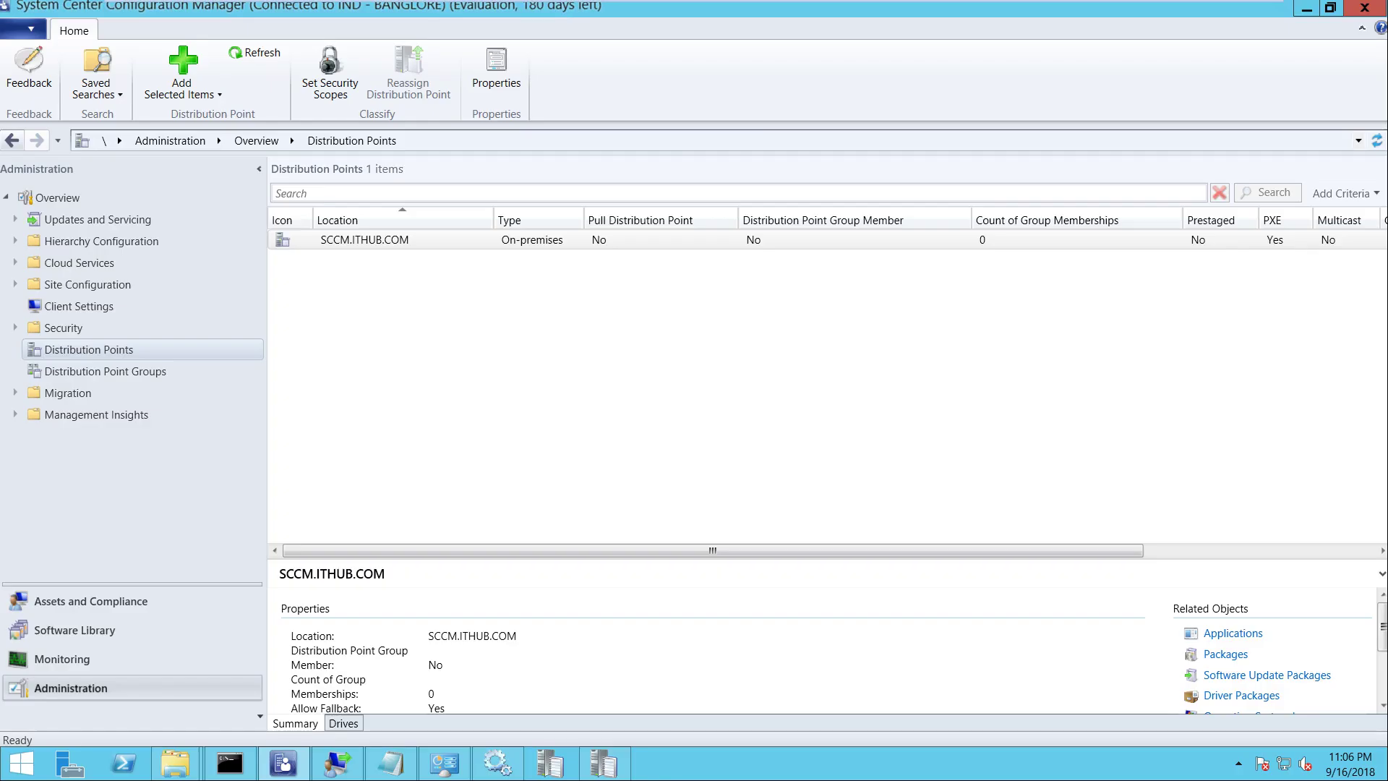
{"action": "left_click", "coordinate": [91, 600]}
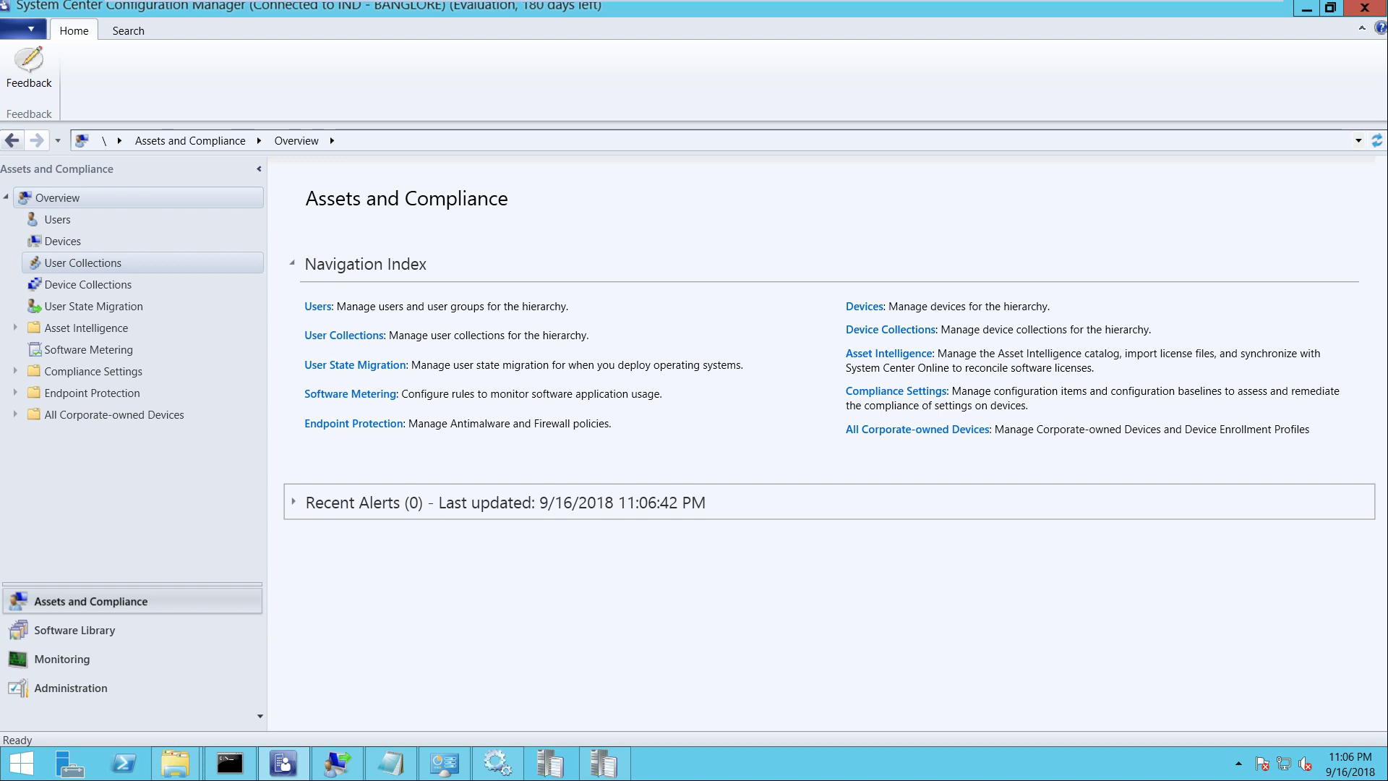
{"action": "left_click", "coordinate": [82, 262]}
{"action": "left_click", "coordinate": [88, 284]}
{"action": "double_click", "coordinate": [348, 279]}
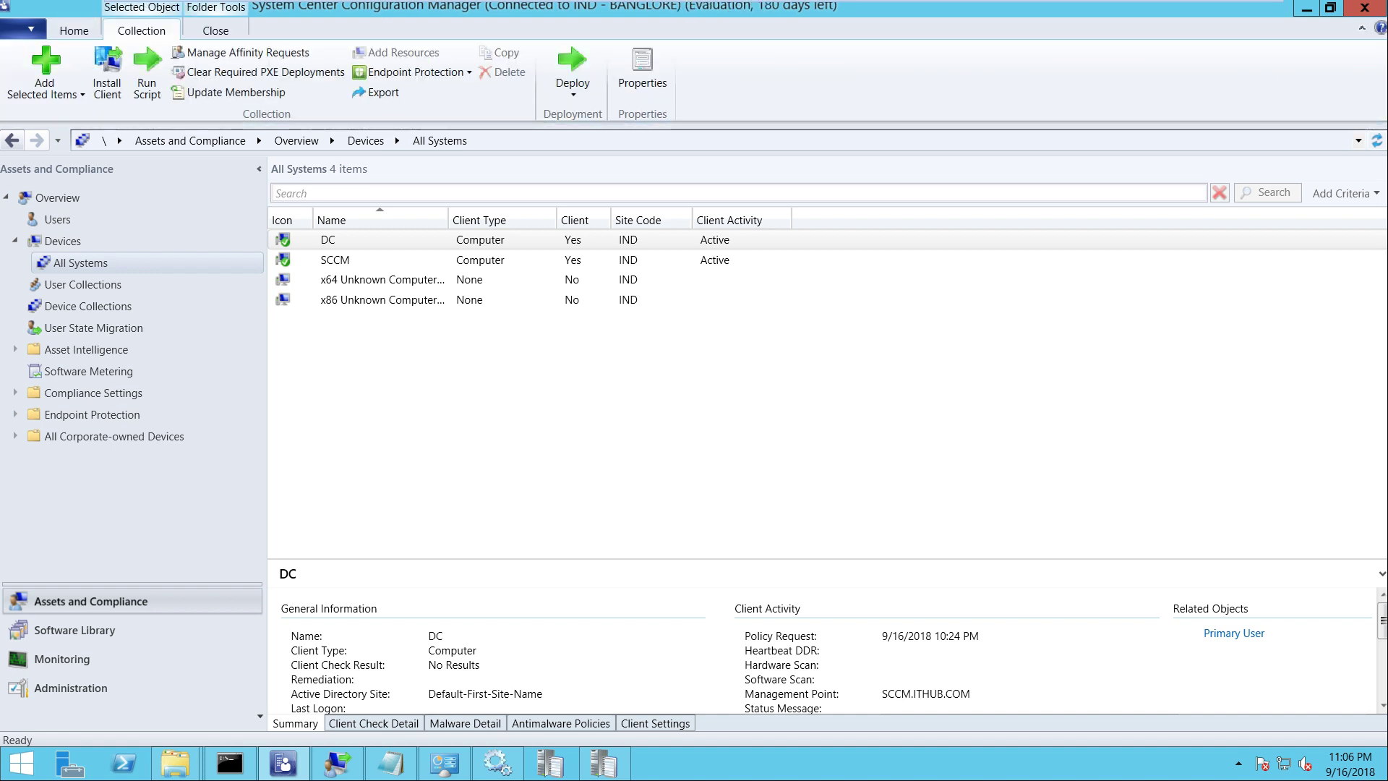
{"action": "key", "text": "ctrl+v"}
{"action": "key", "text": "Return"}
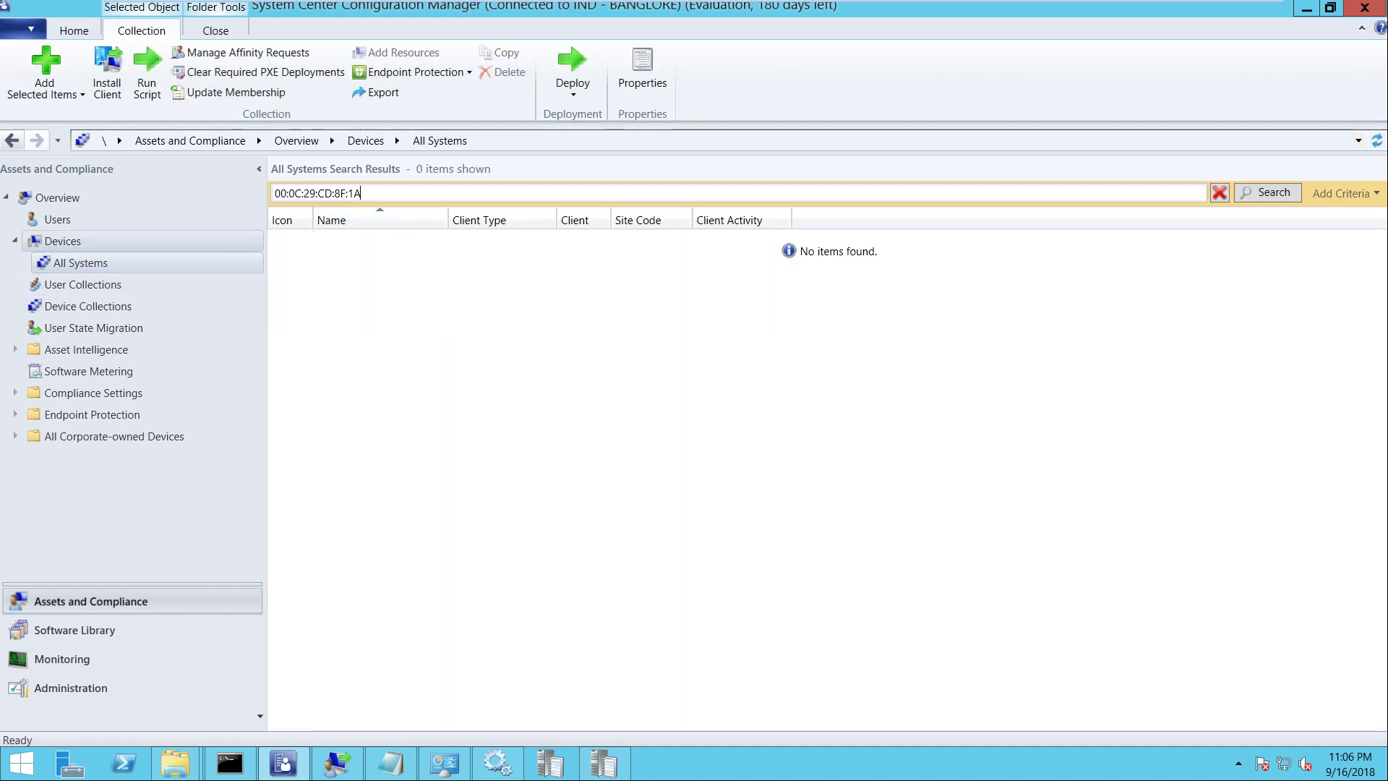
{"action": "left_click", "coordinate": [63, 241]}
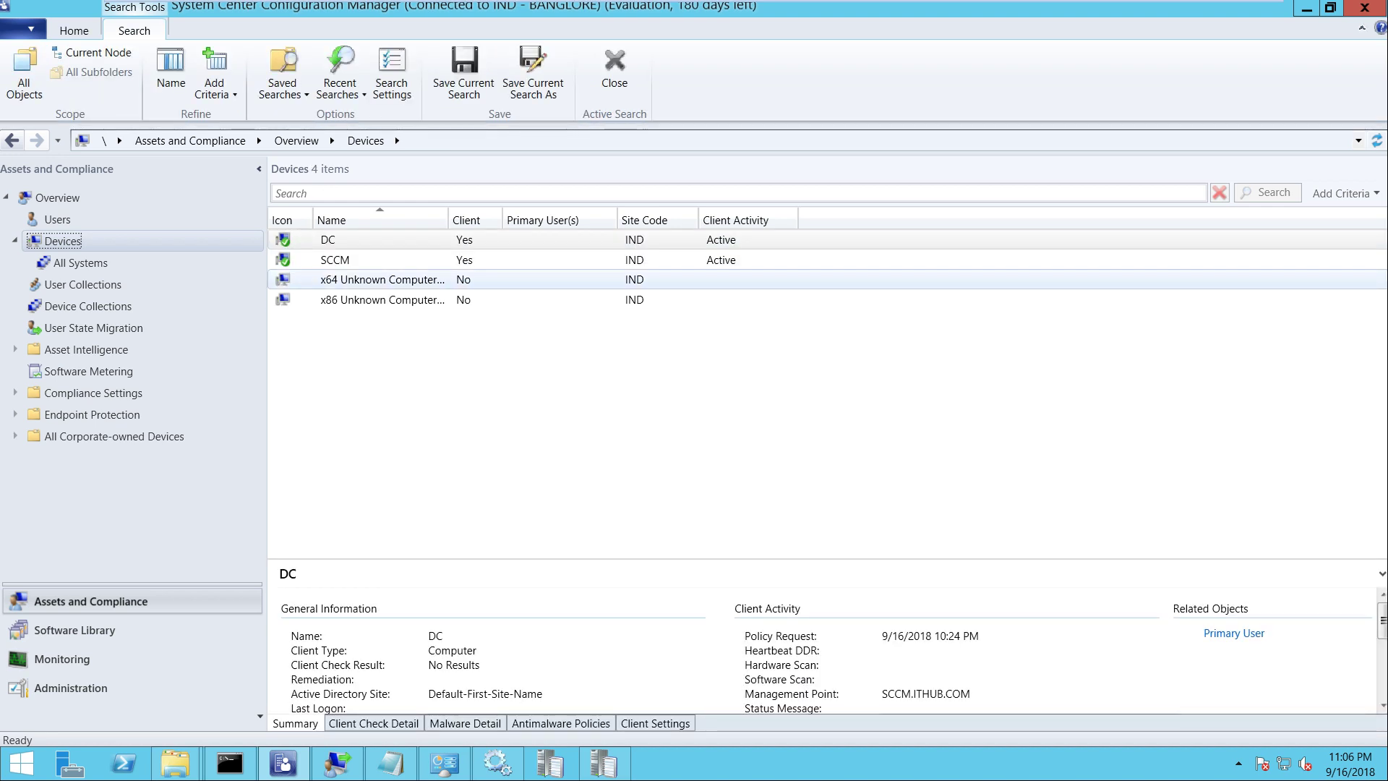
Clear Required PXE Deployments on the All Systems collection and confirm with Yes
{"action": "right_click", "coordinate": [69, 305]}
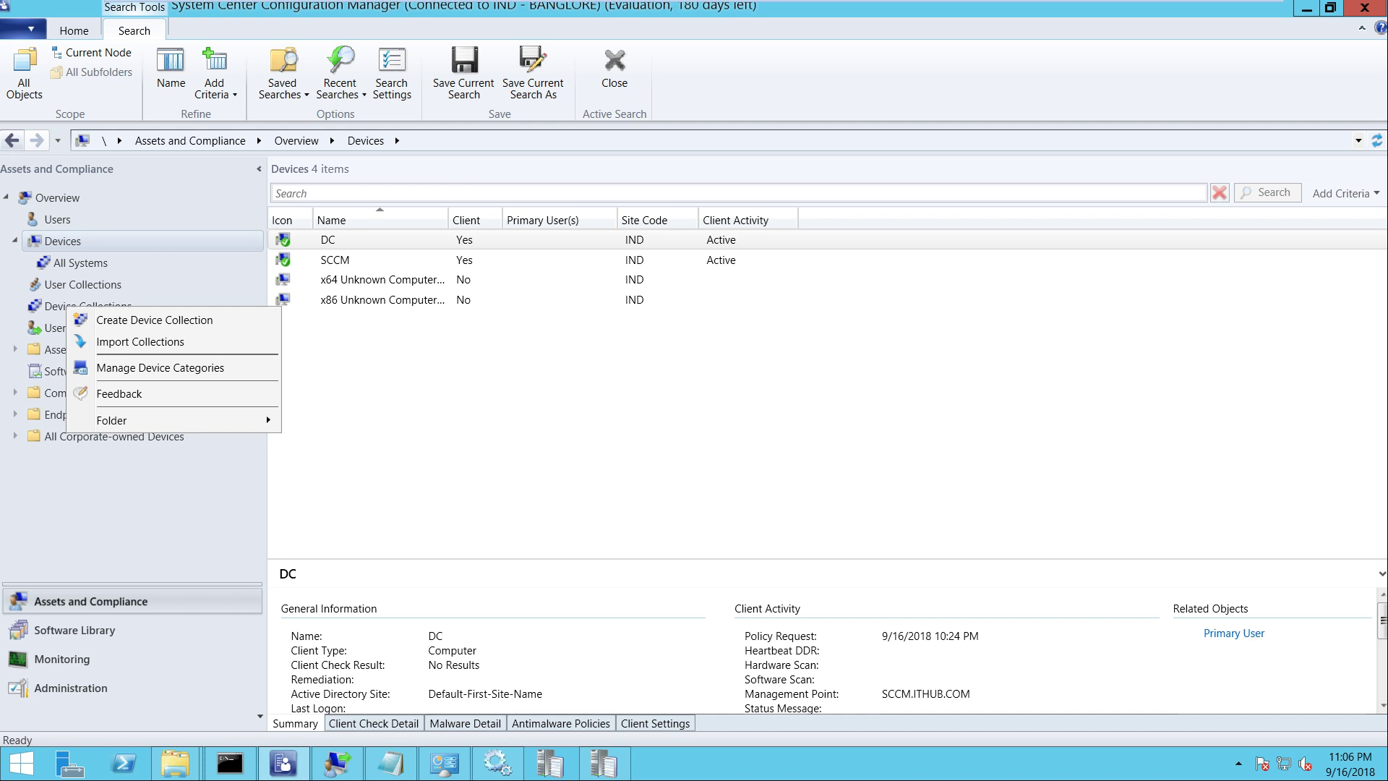
{"action": "left_click", "coordinate": [266, 415]}
{"action": "left_click", "coordinate": [80, 263]}
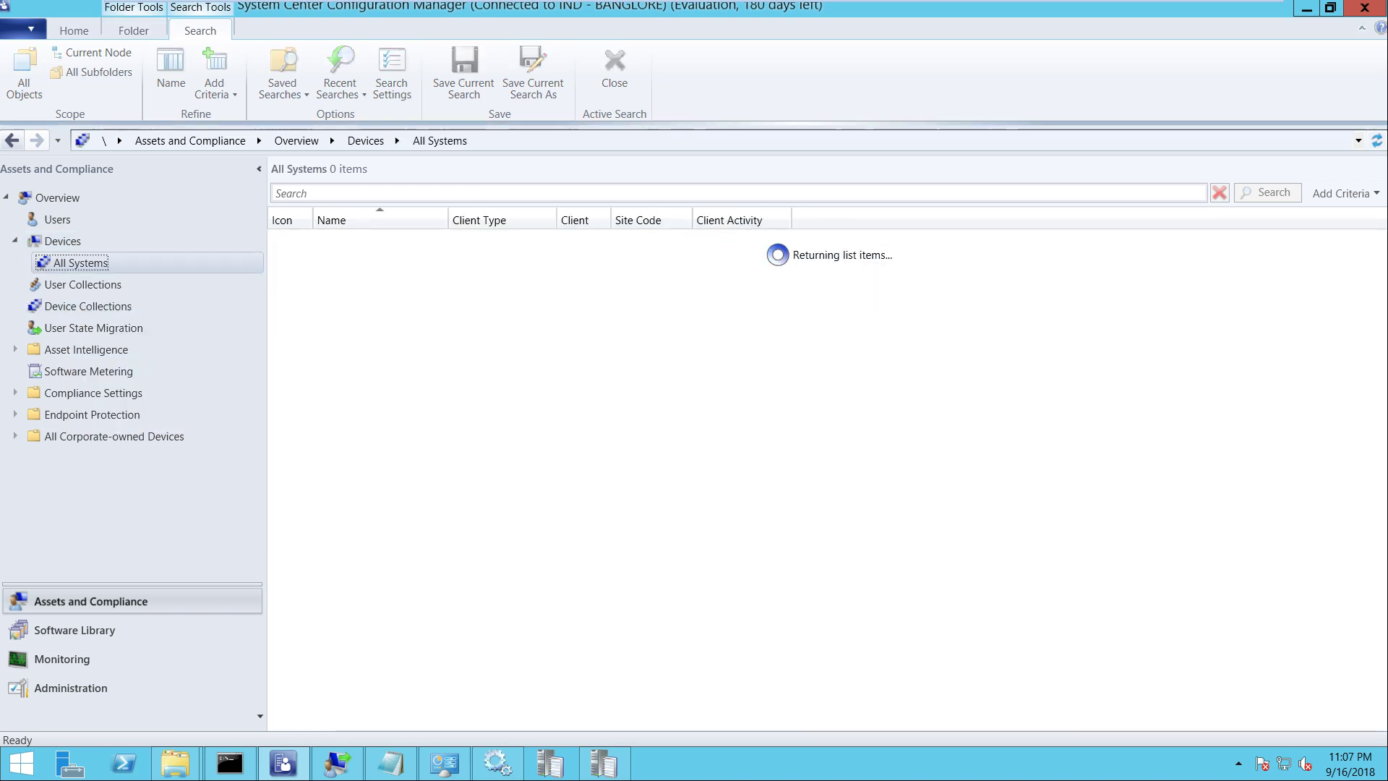
{"action": "key", "text": "shift+F10"}
{"action": "key", "text": "Down"}
{"action": "key", "text": "Down"}
{"action": "key", "text": "Down"}
{"action": "key", "text": "Down"}
{"action": "key", "text": "Down"}
{"action": "key", "text": "Down"}
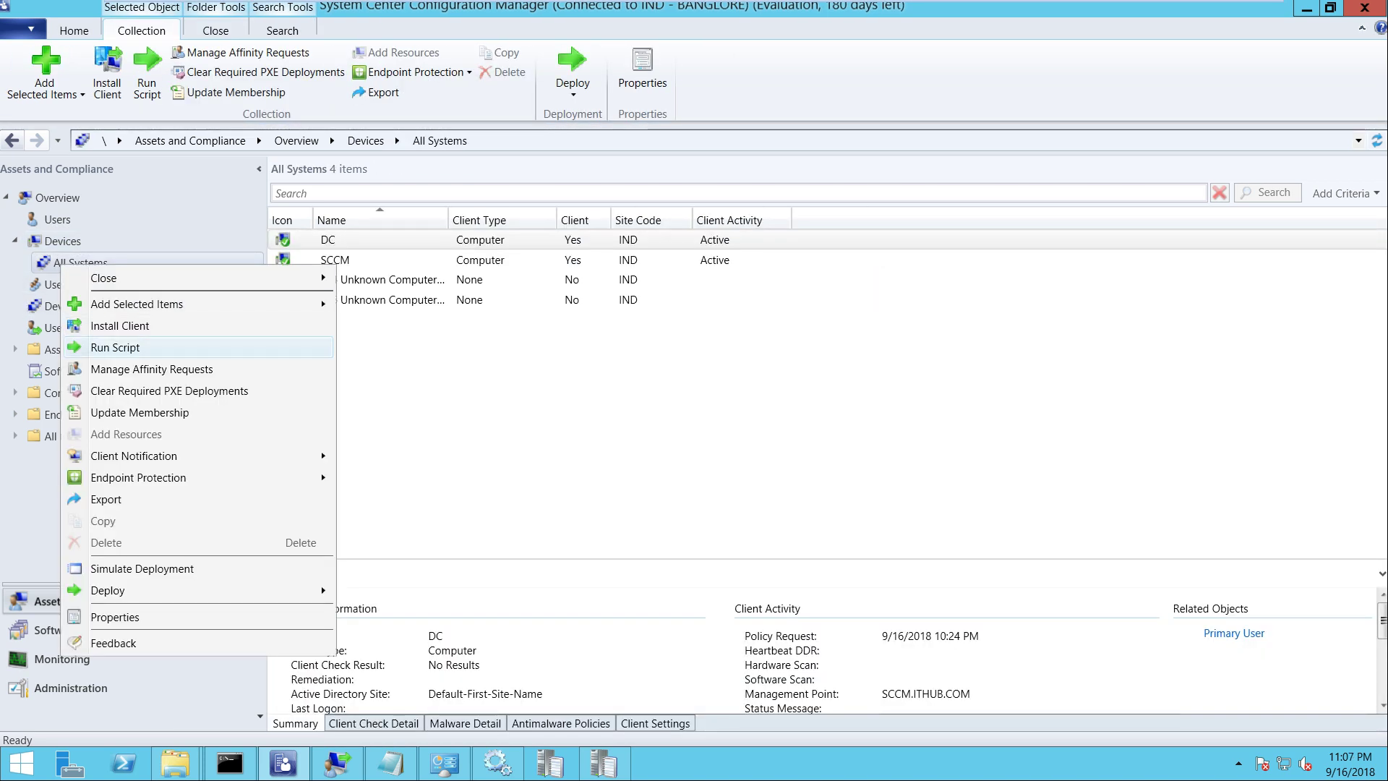
{"action": "key", "text": "Return"}
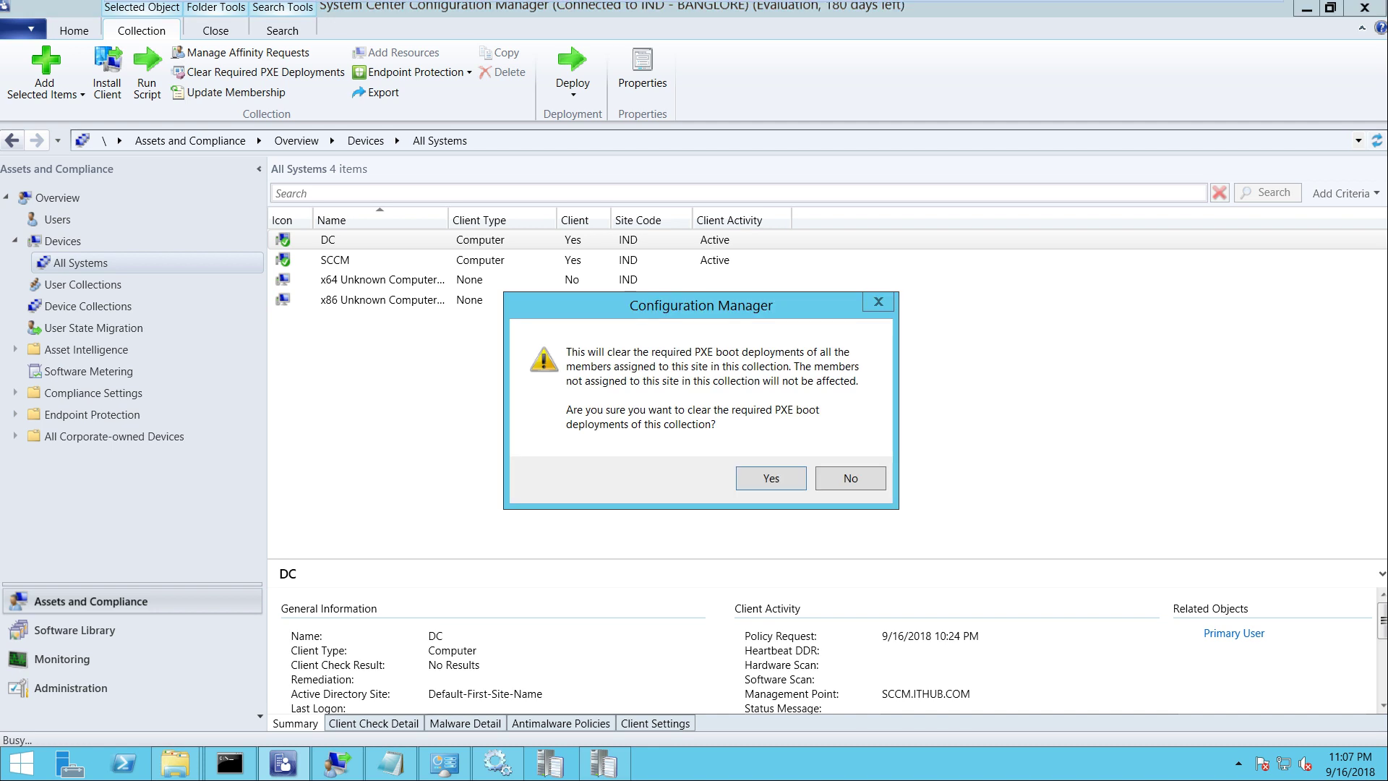
{"action": "key", "text": "Return"}
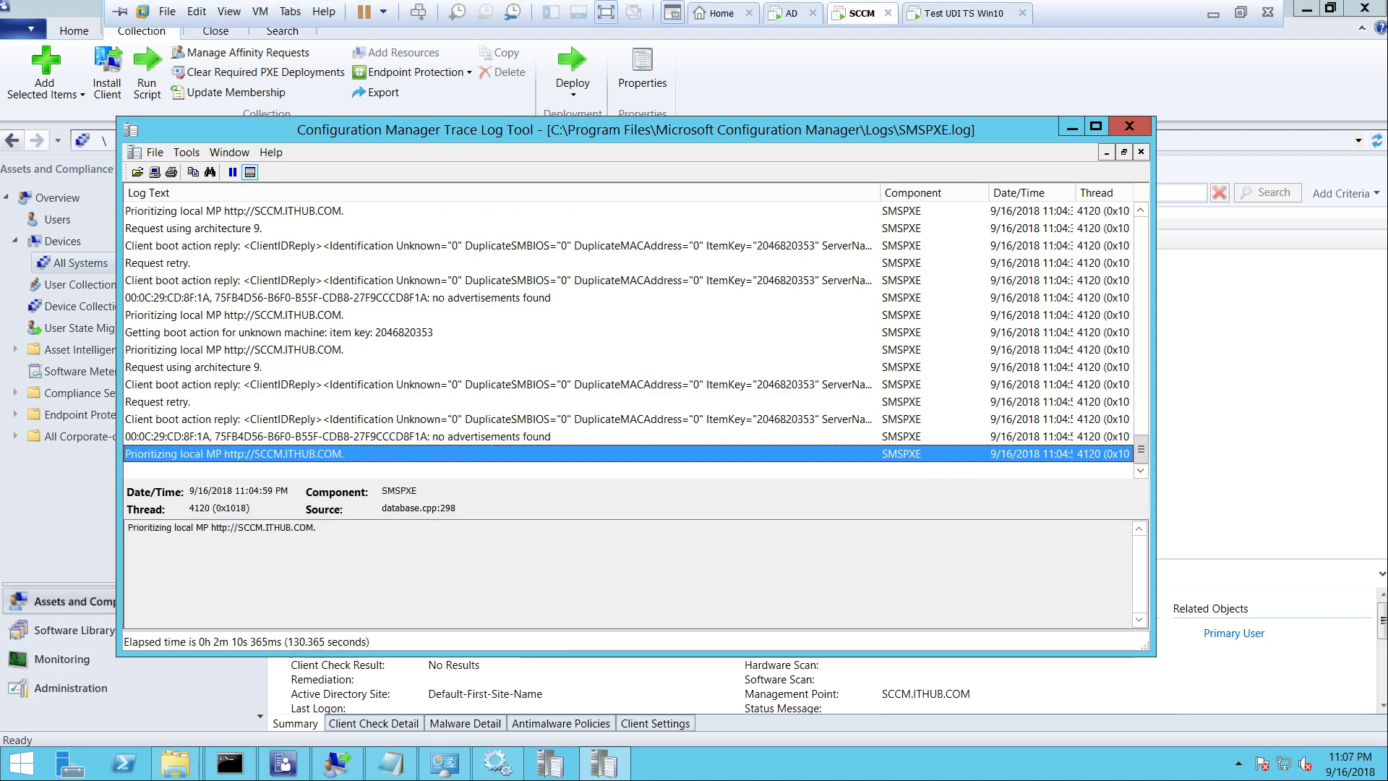
{"action": "left_click", "coordinate": [966, 13]}
Restart Test UDI TS Win10 with Ctrl+Alt+Del and network-boot it with F12
{"action": "right_click", "coordinate": [955, 15]}
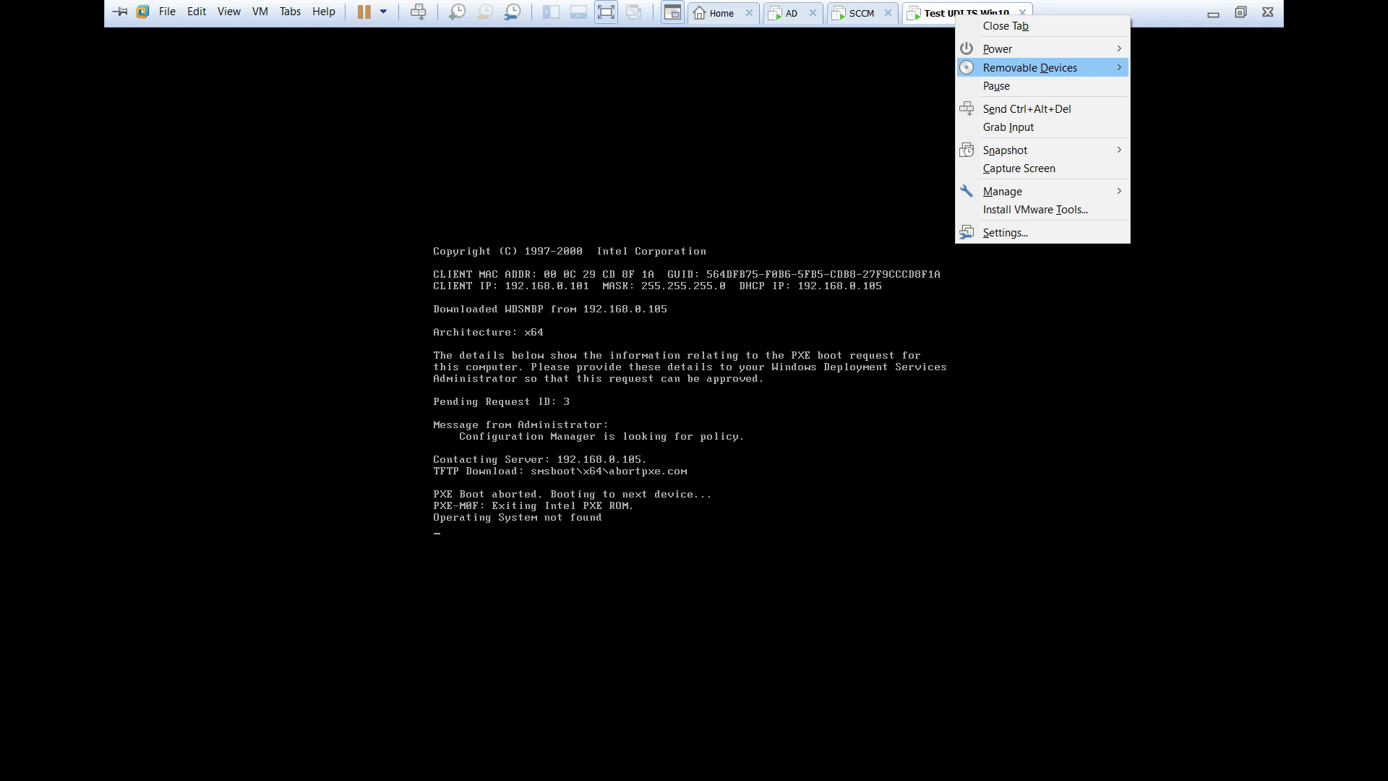
{"action": "left_click", "coordinate": [1012, 108]}
{"action": "key", "text": "F12"}
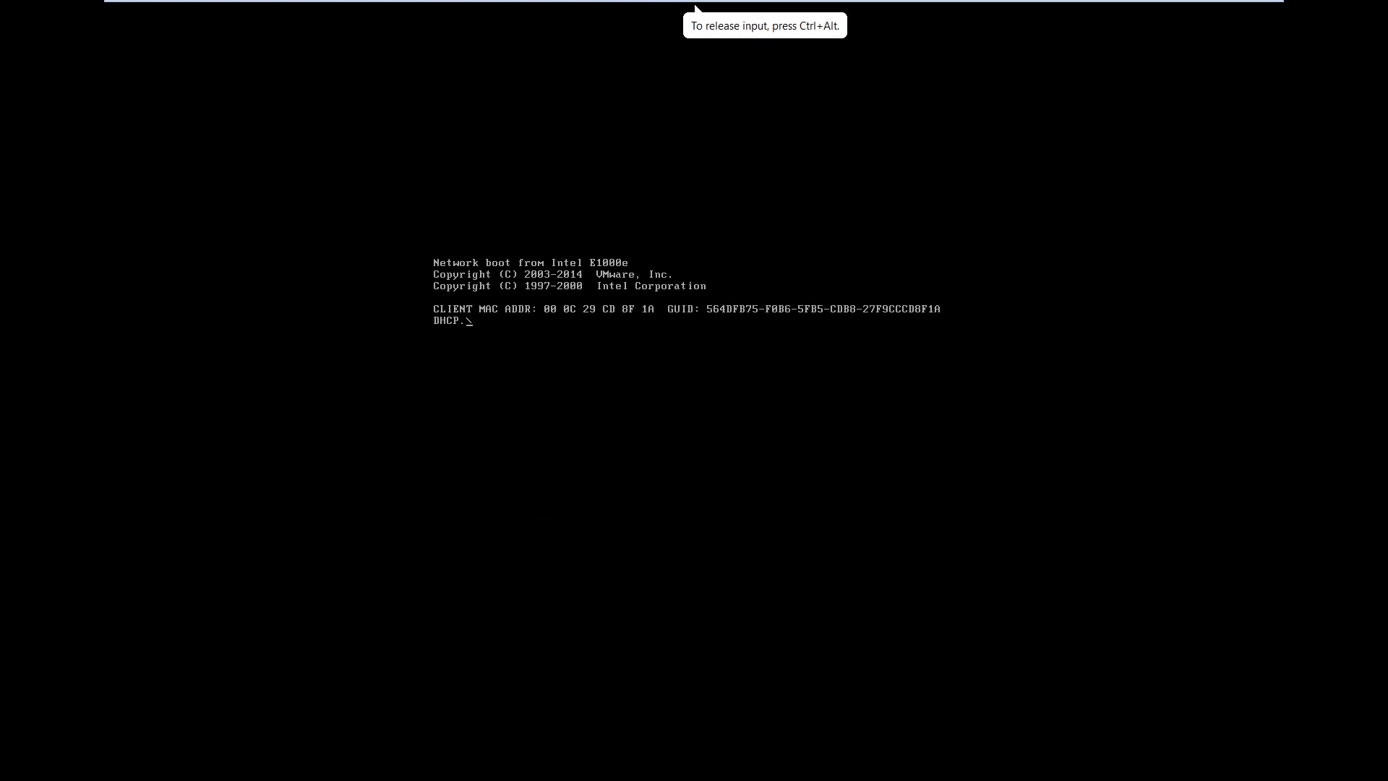
{"action": "key", "text": "XF86MonBrightnessUp"}
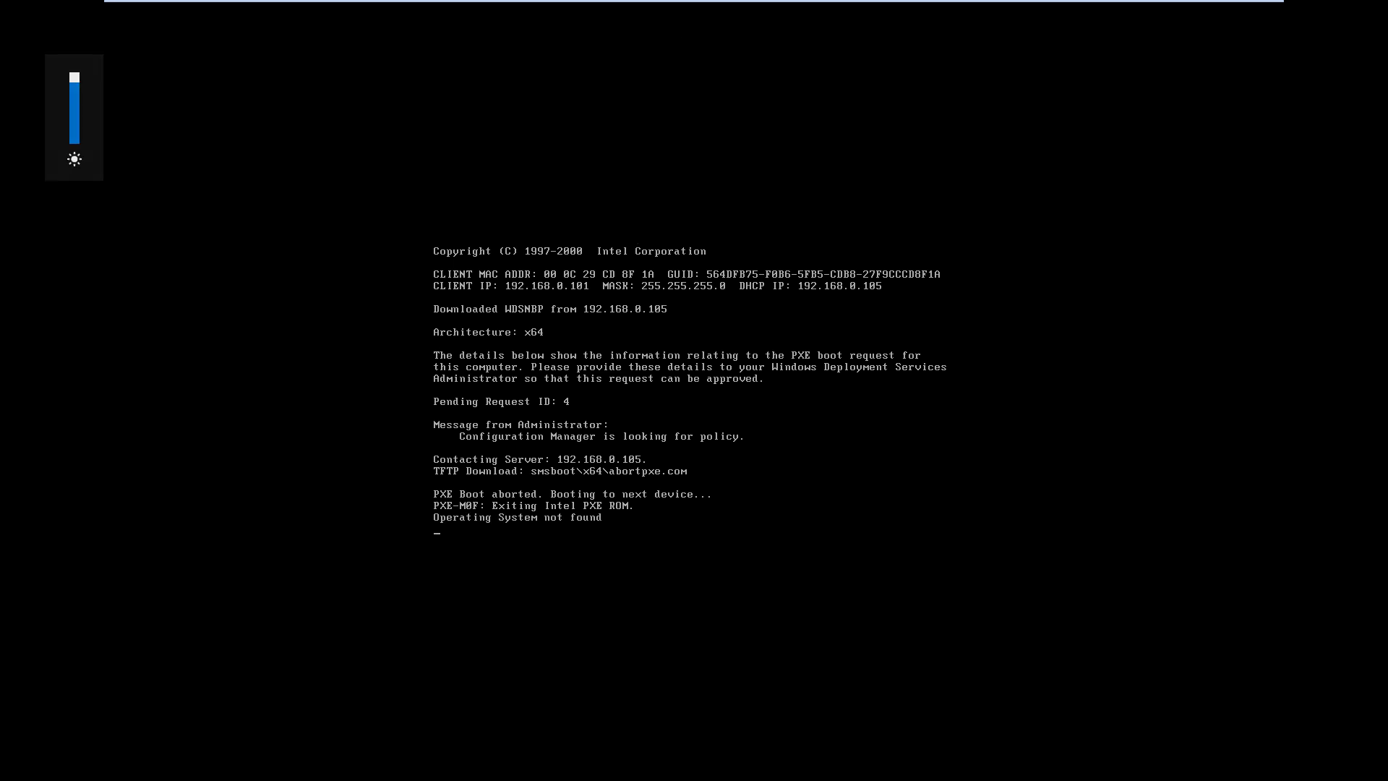
Start the New Virtual Machine wizard from the File menu
{"action": "mouse_move", "coordinate": [696, 4]}
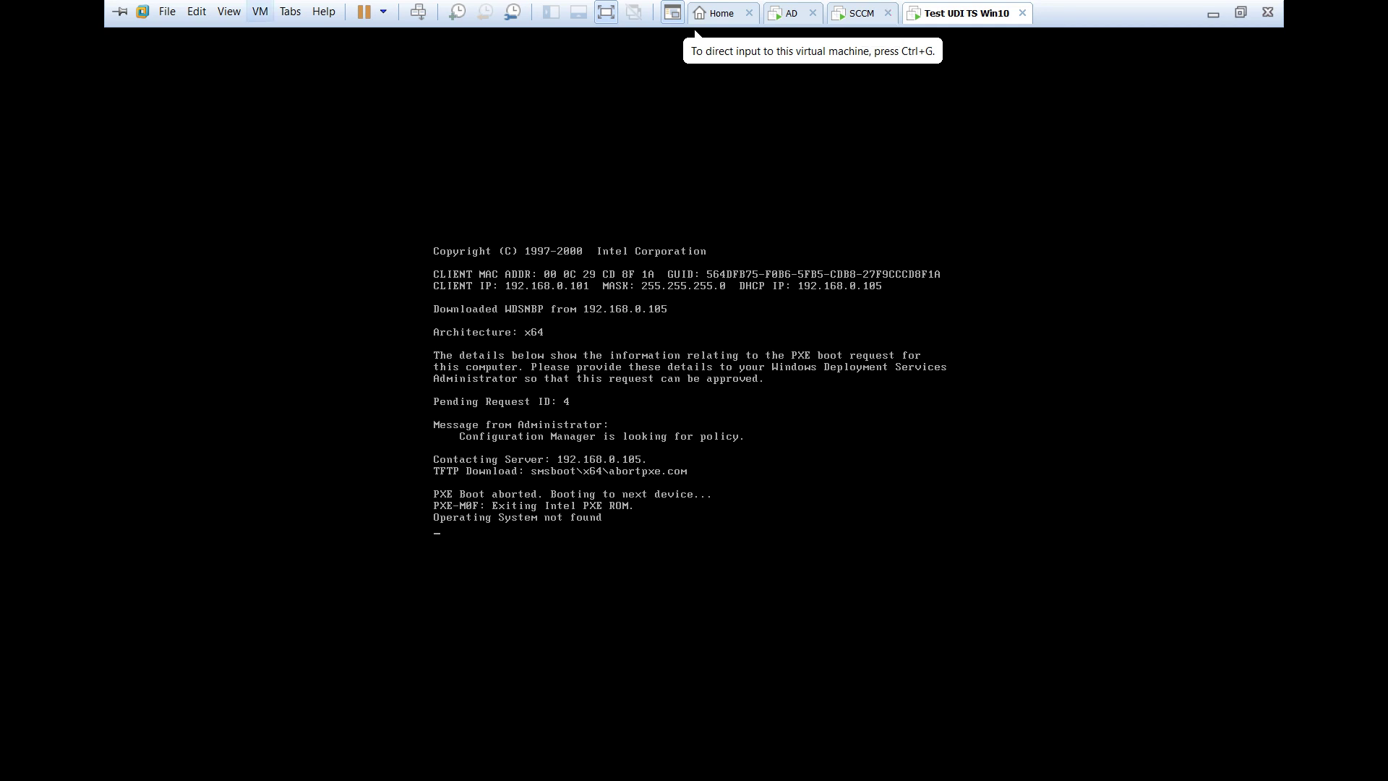
{"action": "left_click", "coordinate": [167, 12]}
{"action": "key", "text": "Return"}
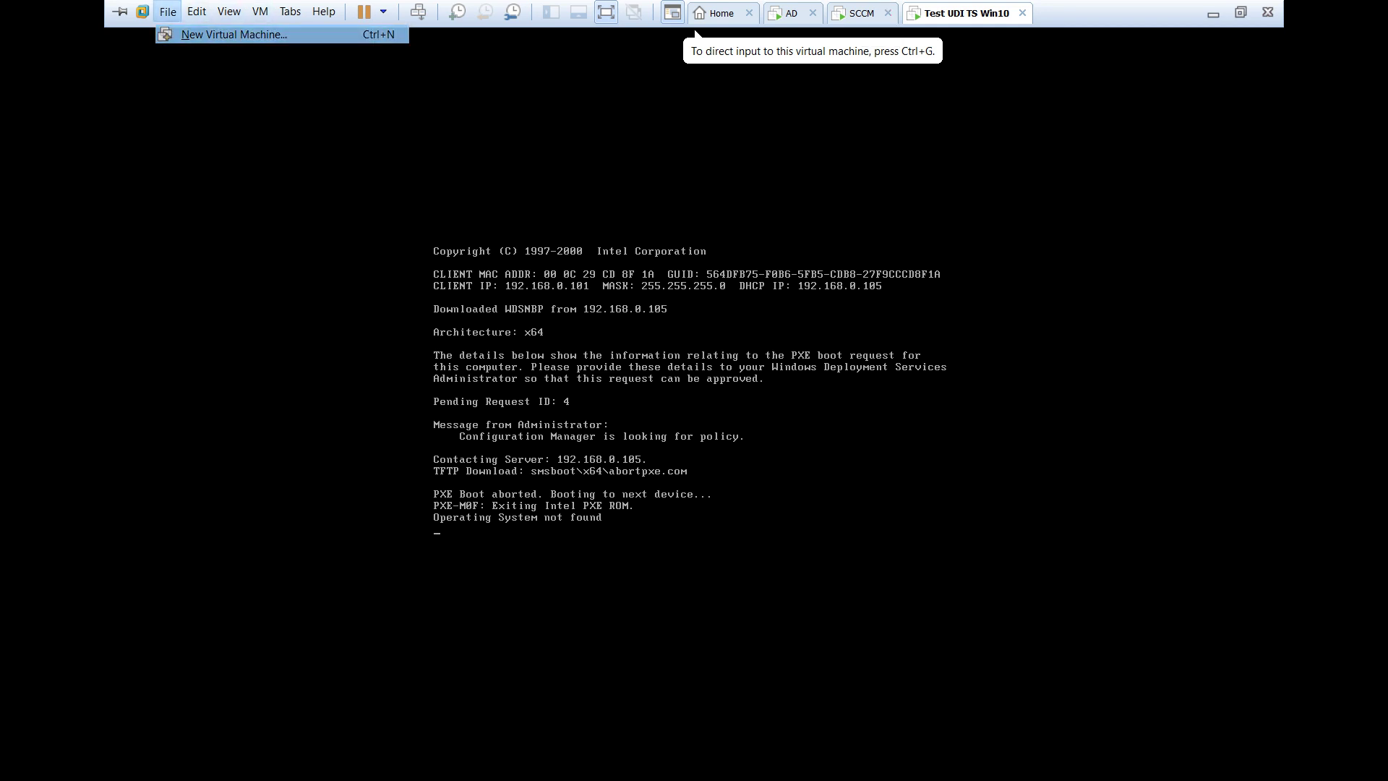
Accept the default guest OS, name the VM Test2 and keep BIOS firmware
{"action": "key", "text": "Return"}
{"action": "key", "text": "Return"}
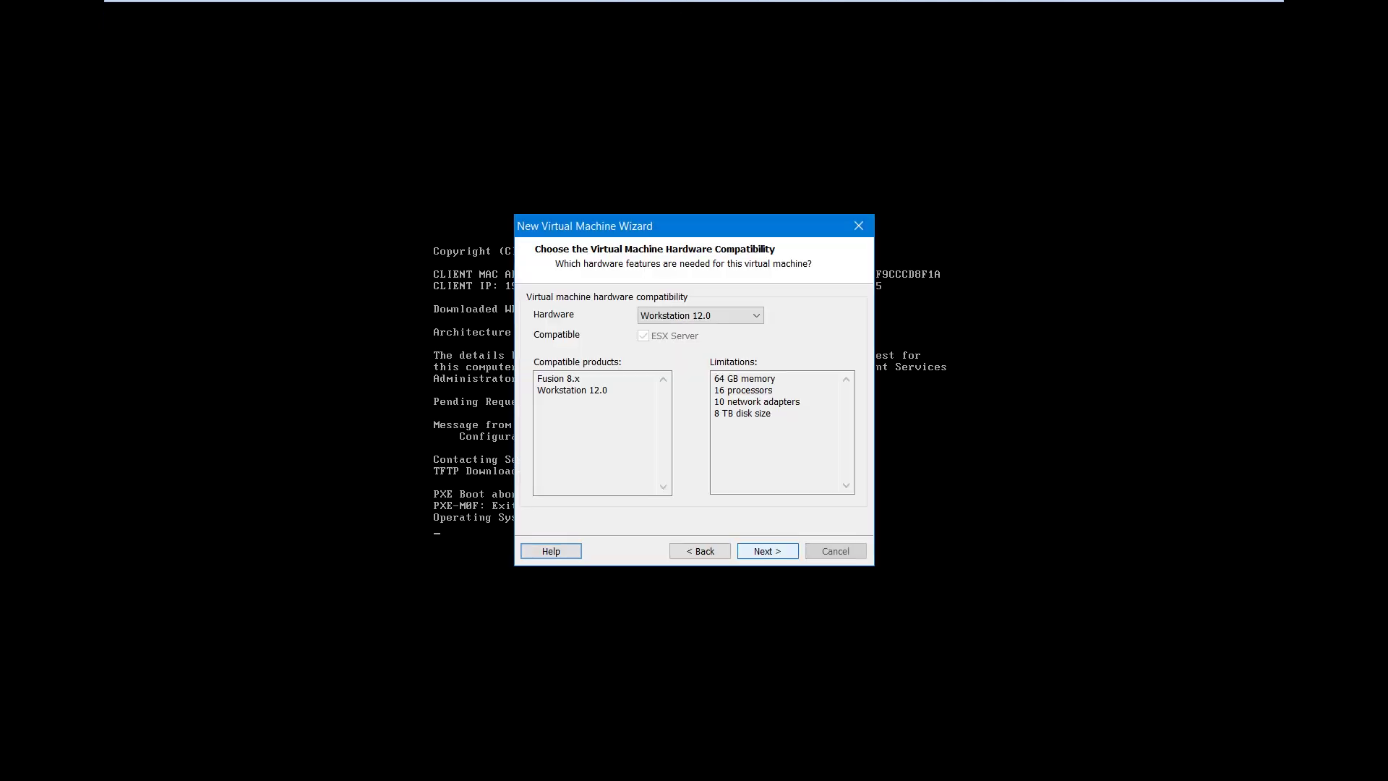
{"action": "key", "text": "Return"}
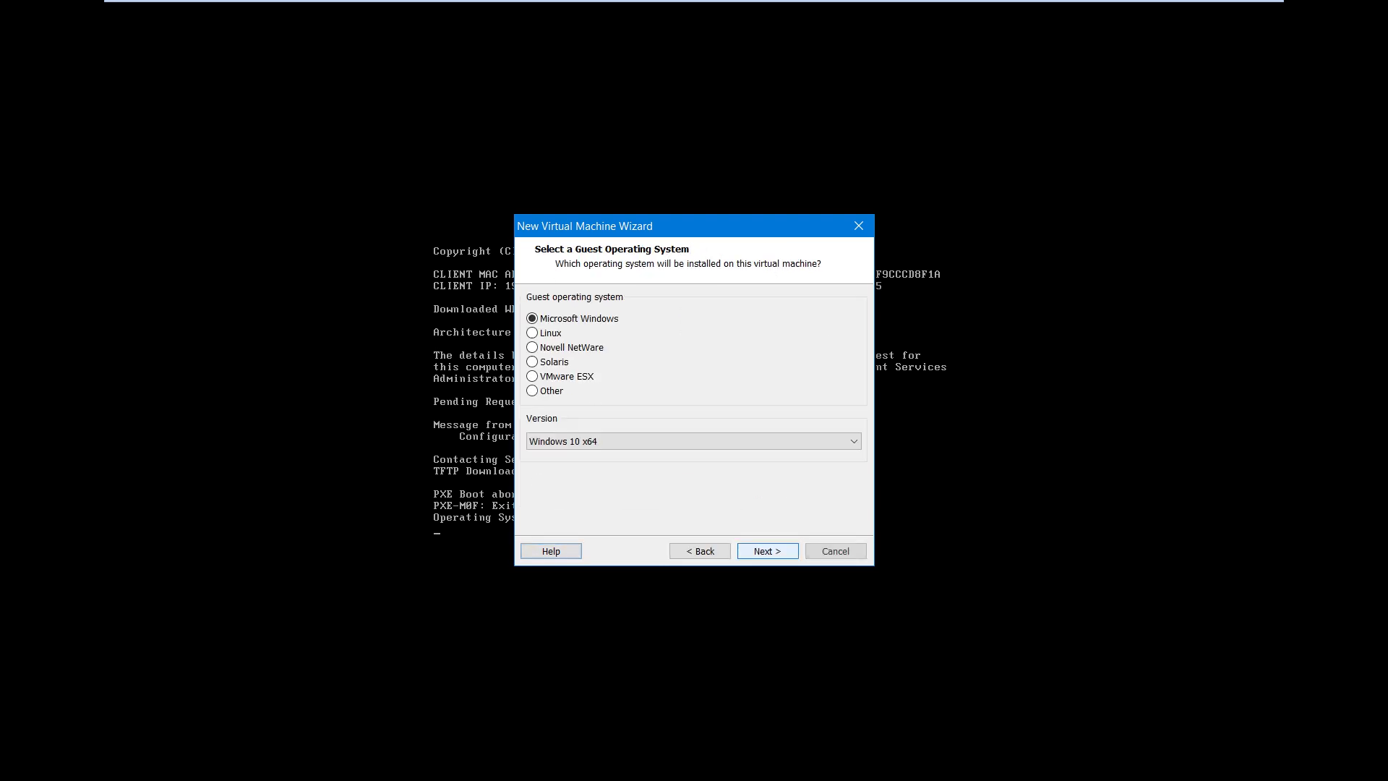
{"action": "key", "text": "Return"}
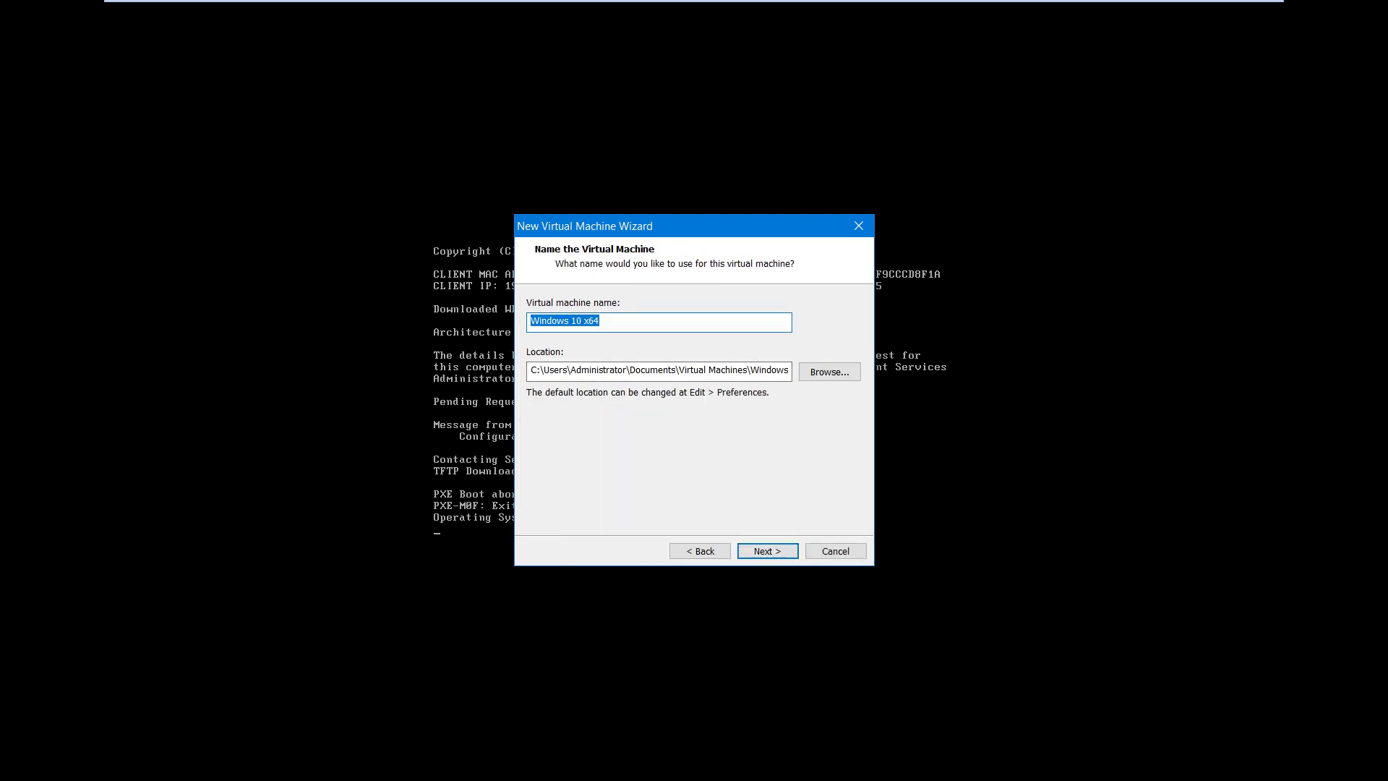
{"action": "type", "text": "Test2"}
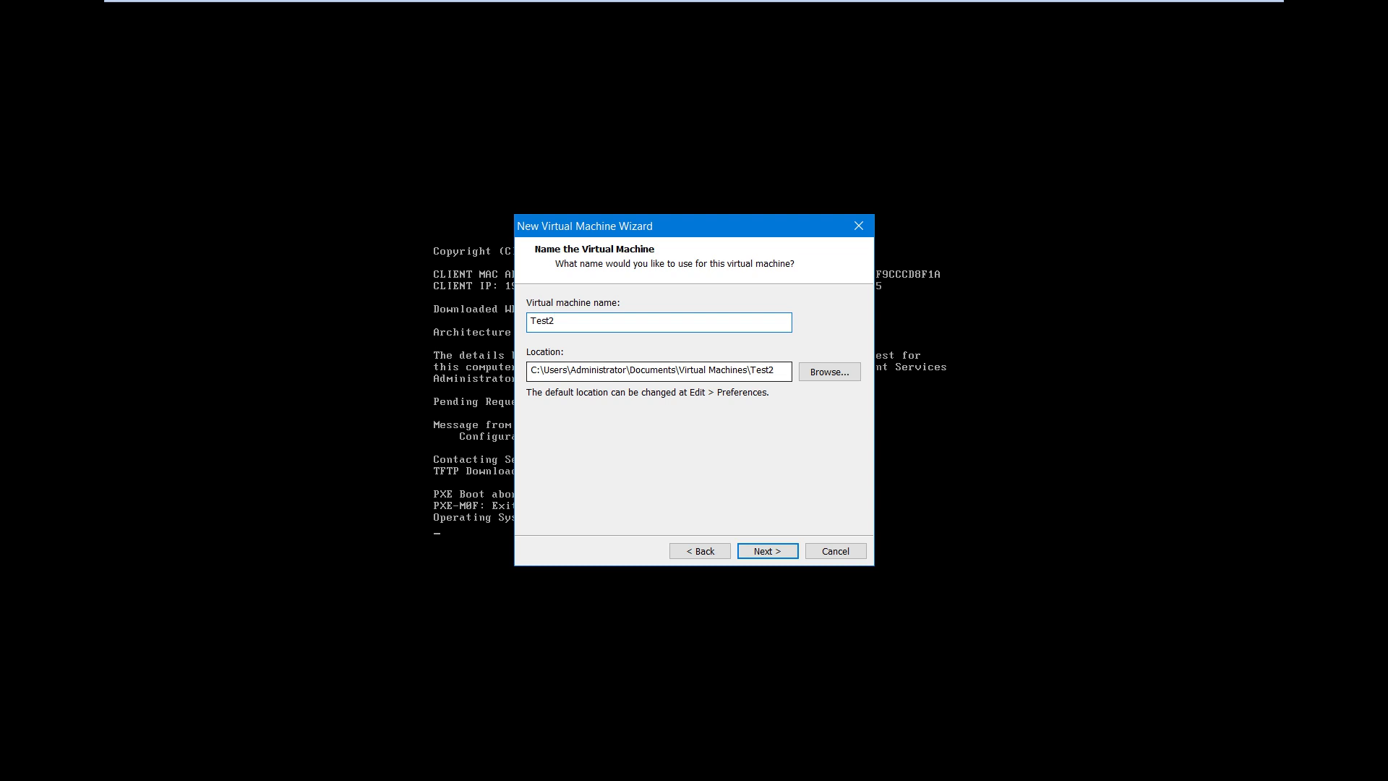
{"action": "key", "text": "Return"}
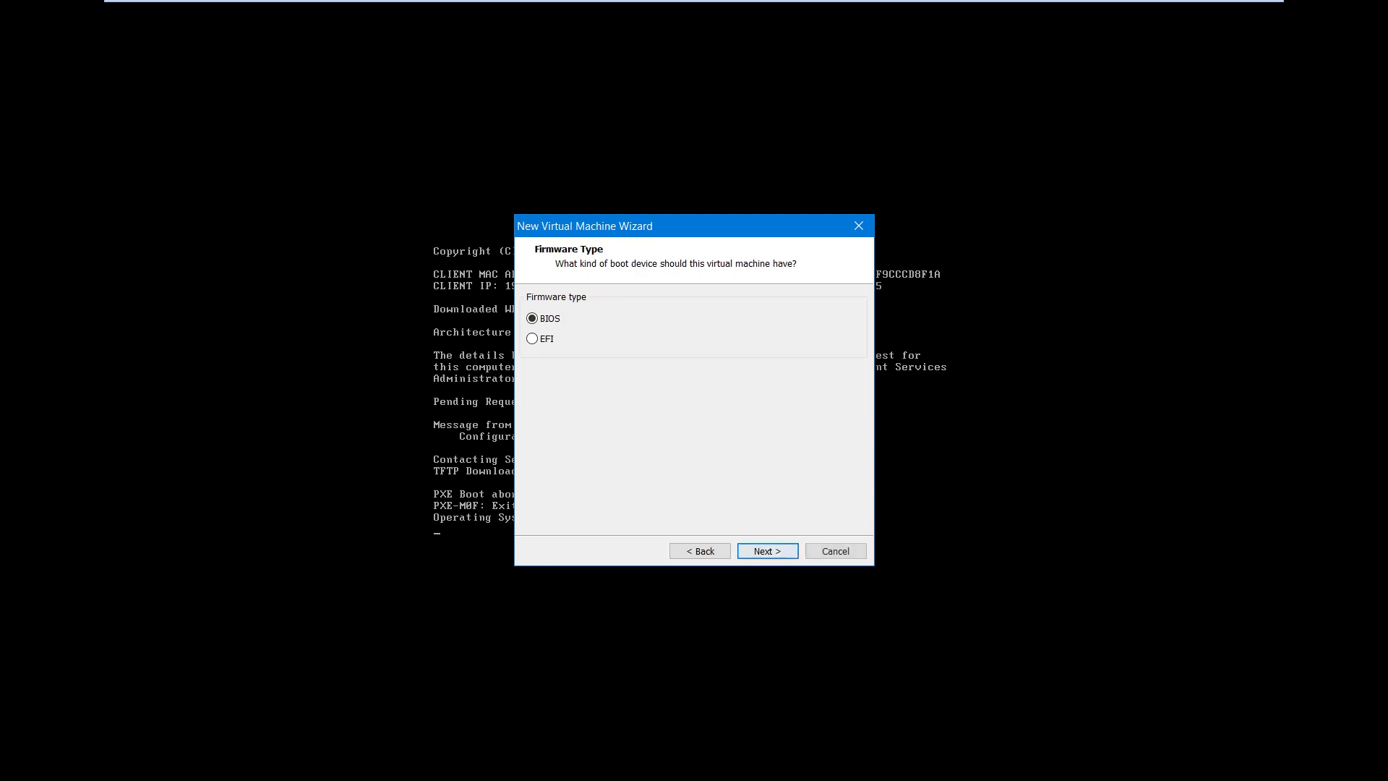
{"action": "key", "text": "Return"}
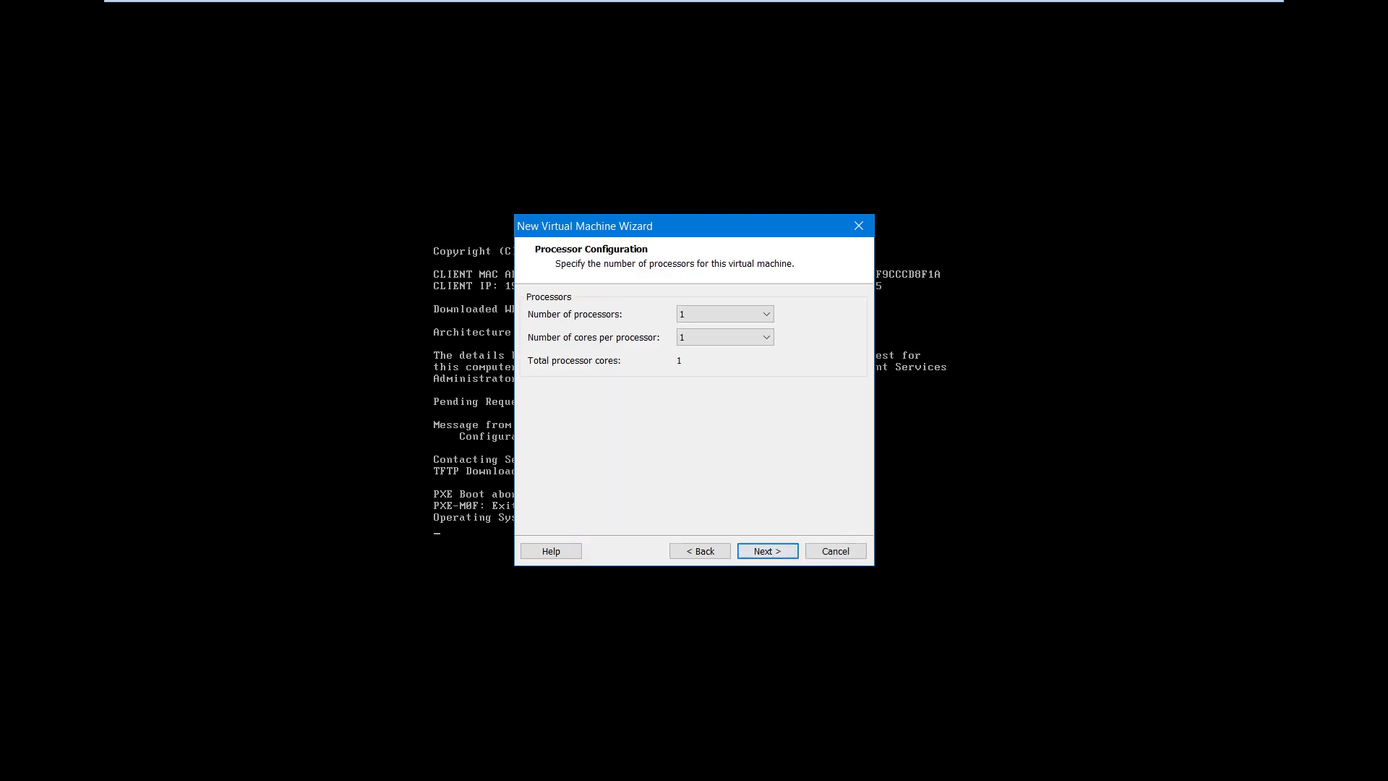
Set 2 processors with 2 cores each, 4 cores total
{"action": "key", "text": "alt+Down"}
{"action": "key", "text": "Down"}
{"action": "key", "text": "Return"}
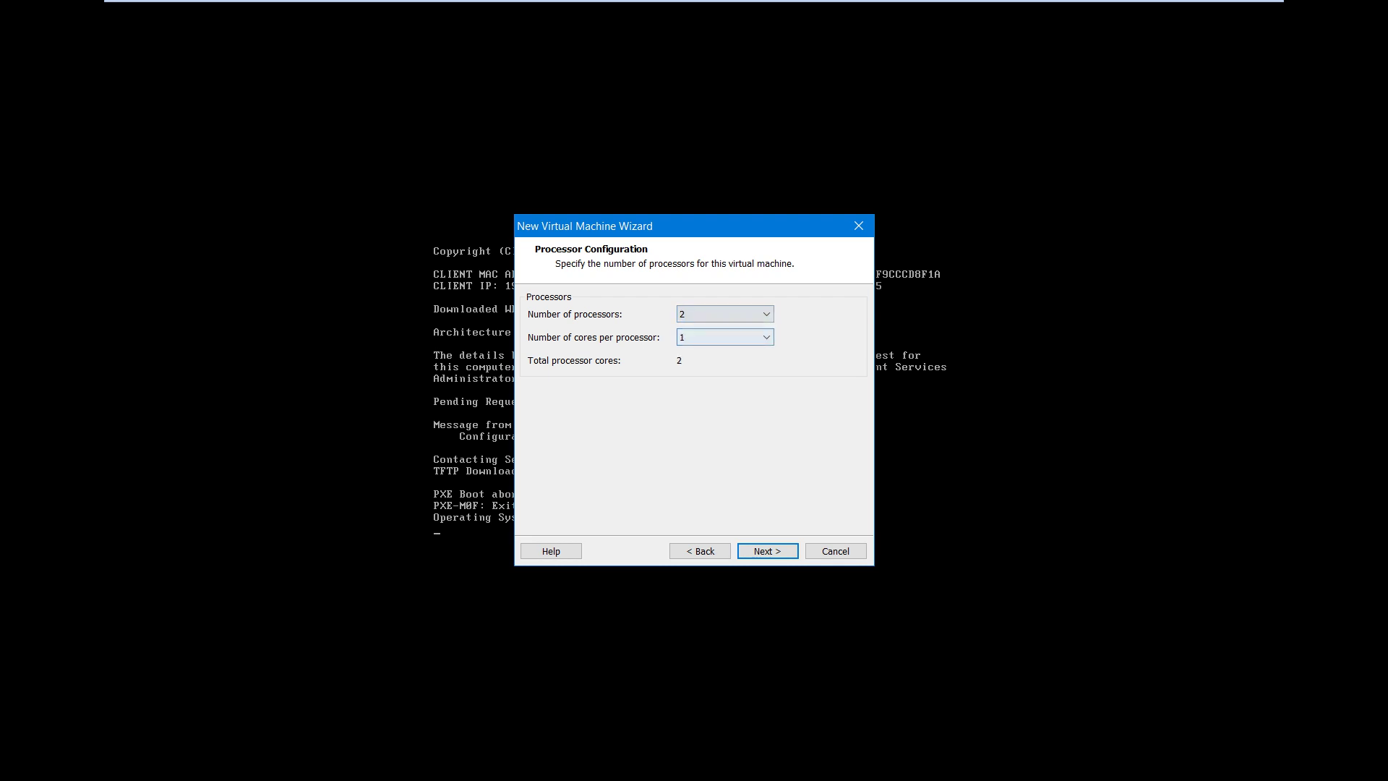
{"action": "key", "text": "Tab"}
{"action": "key", "text": "alt+Down"}
{"action": "key", "text": "Down"}
{"action": "key", "text": "Return"}
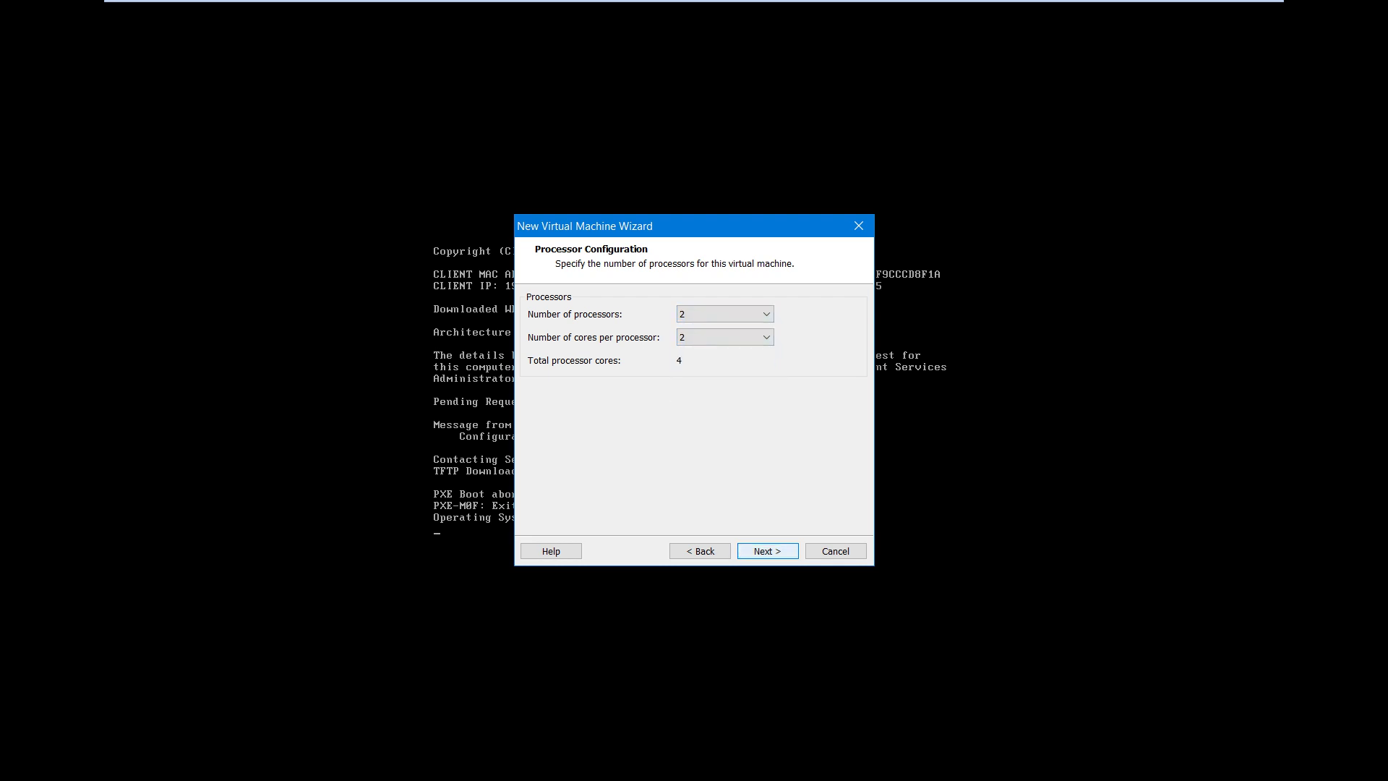
{"action": "key", "text": "Return"}
{"action": "key", "text": "Return"}
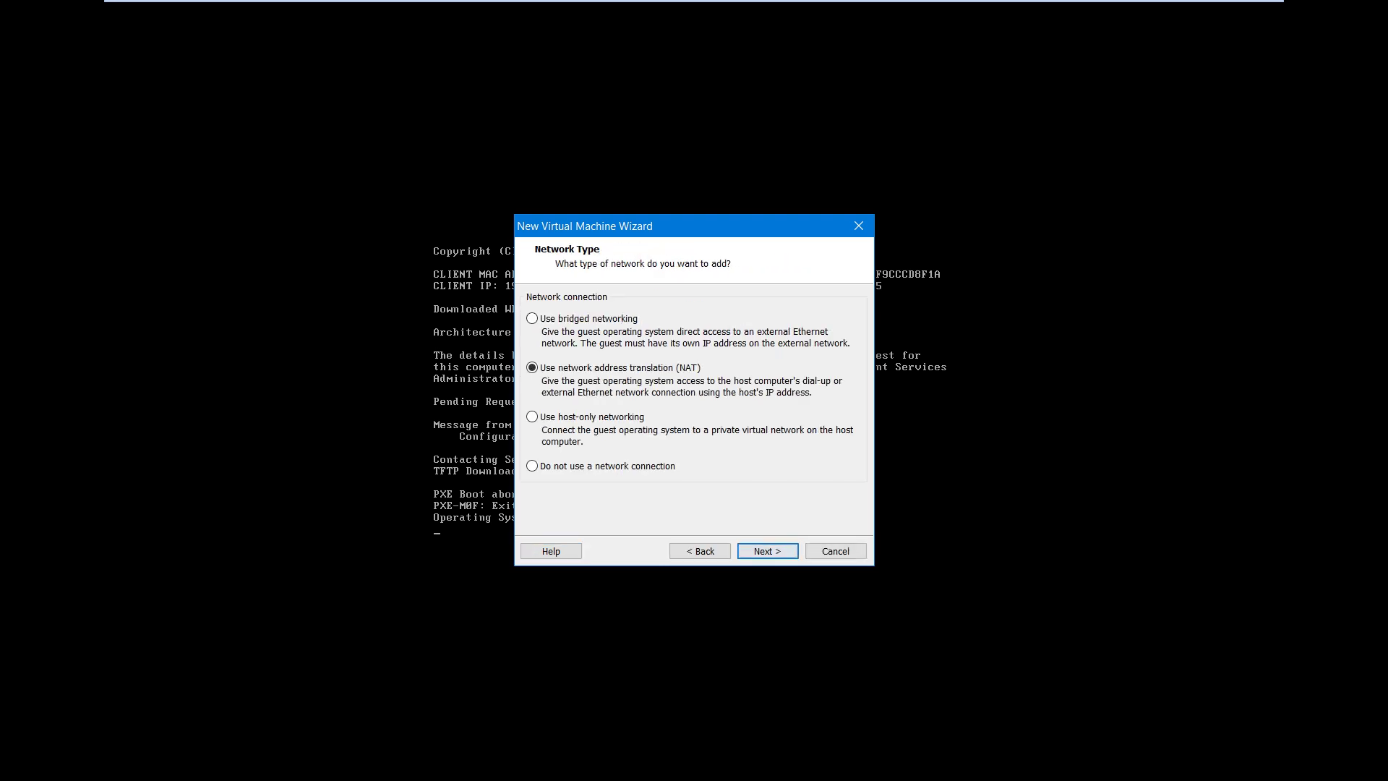
Choose bridged networking and a 60 GB disk stored as a single file
{"action": "key", "text": "Up"}
{"action": "key", "text": "Return"}
{"action": "key", "text": "Return"}
{"action": "key", "text": "Return"}
{"action": "key", "text": "Return"}
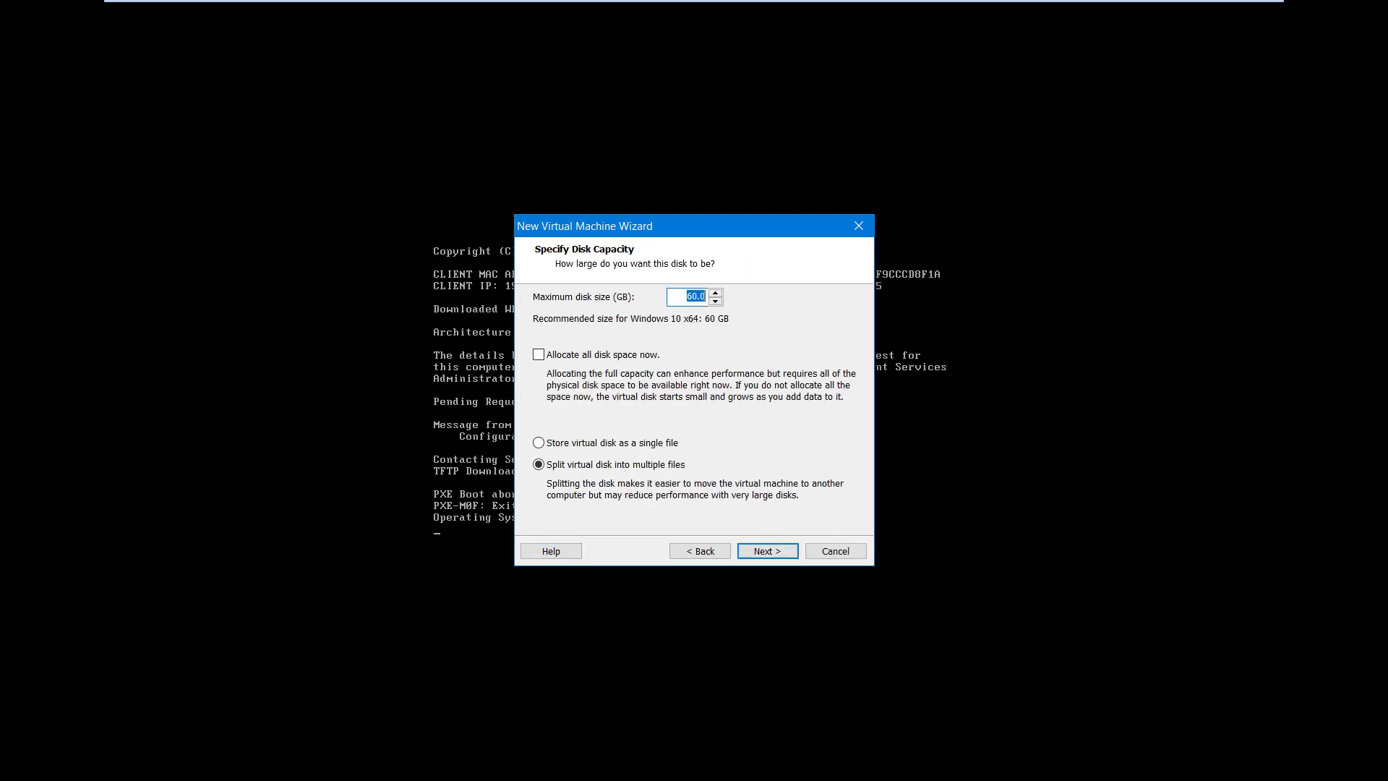
{"action": "key", "text": "Tab"}
{"action": "key", "text": "Tab"}
{"action": "key", "text": "Up"}
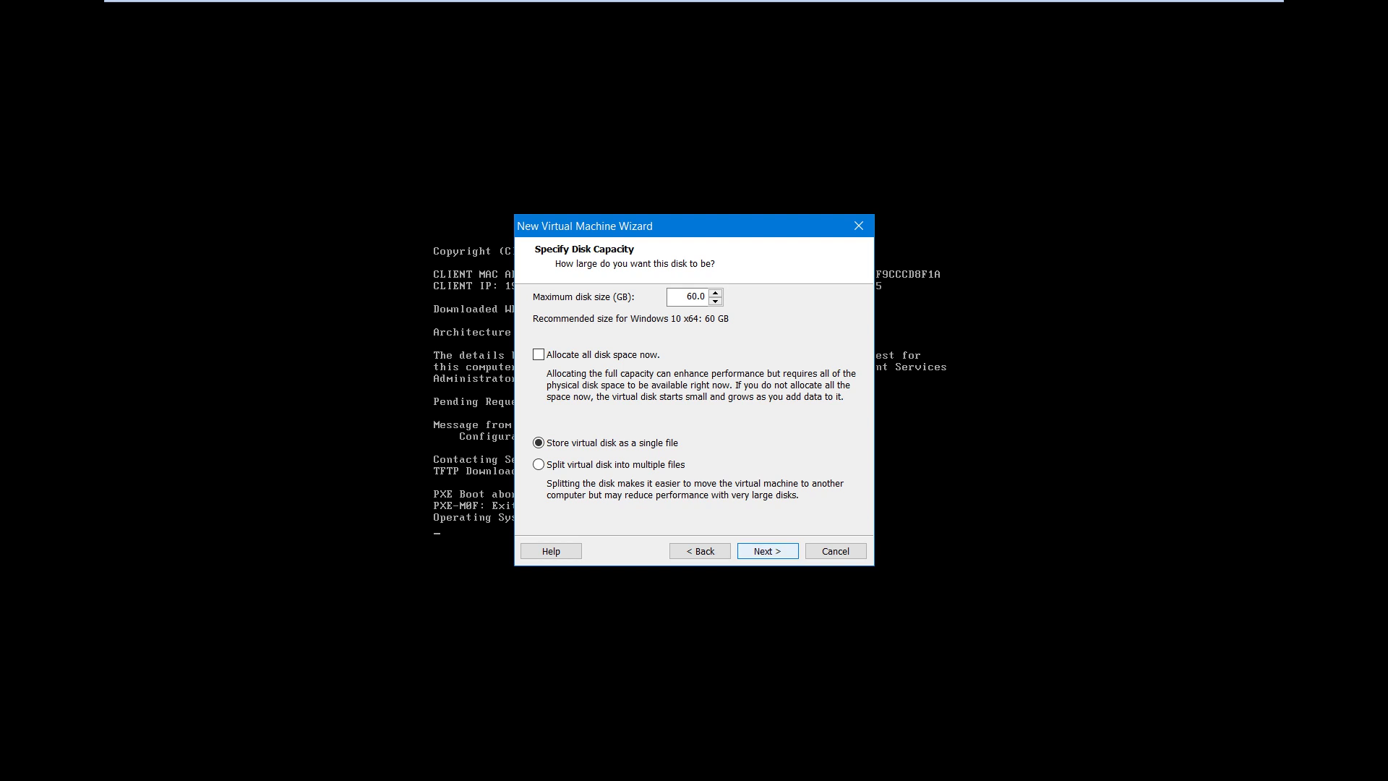
{"action": "key", "text": "Return"}
{"action": "key", "text": "Return"}
{"action": "key", "text": "Tab"}
{"action": "key", "text": "Tab"}
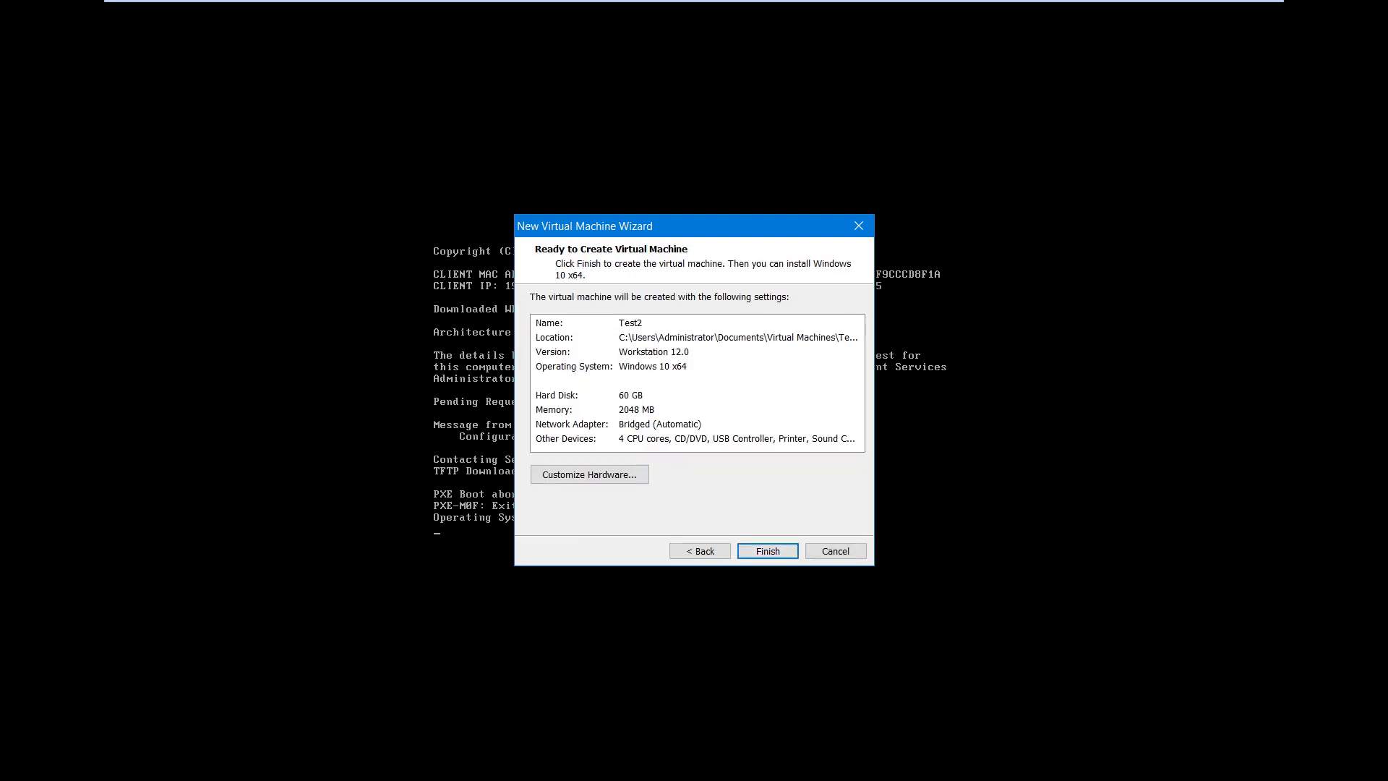
{"action": "key", "text": "Return"}
Check the network adapter settings, then finish and power on Test2, answering Yes to sata0:1
{"action": "left_click", "coordinate": [487, 245]}
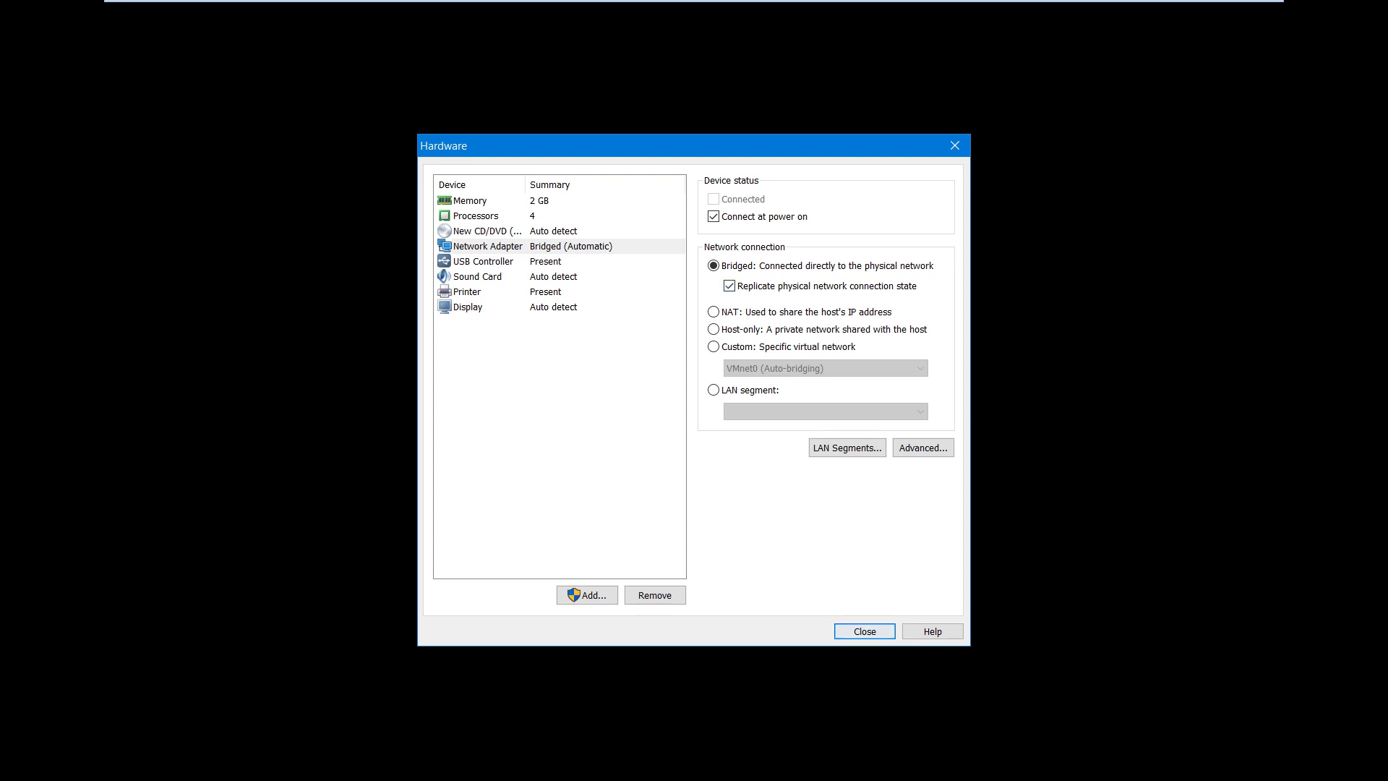
{"action": "key", "text": "Return"}
{"action": "key", "text": "Return"}
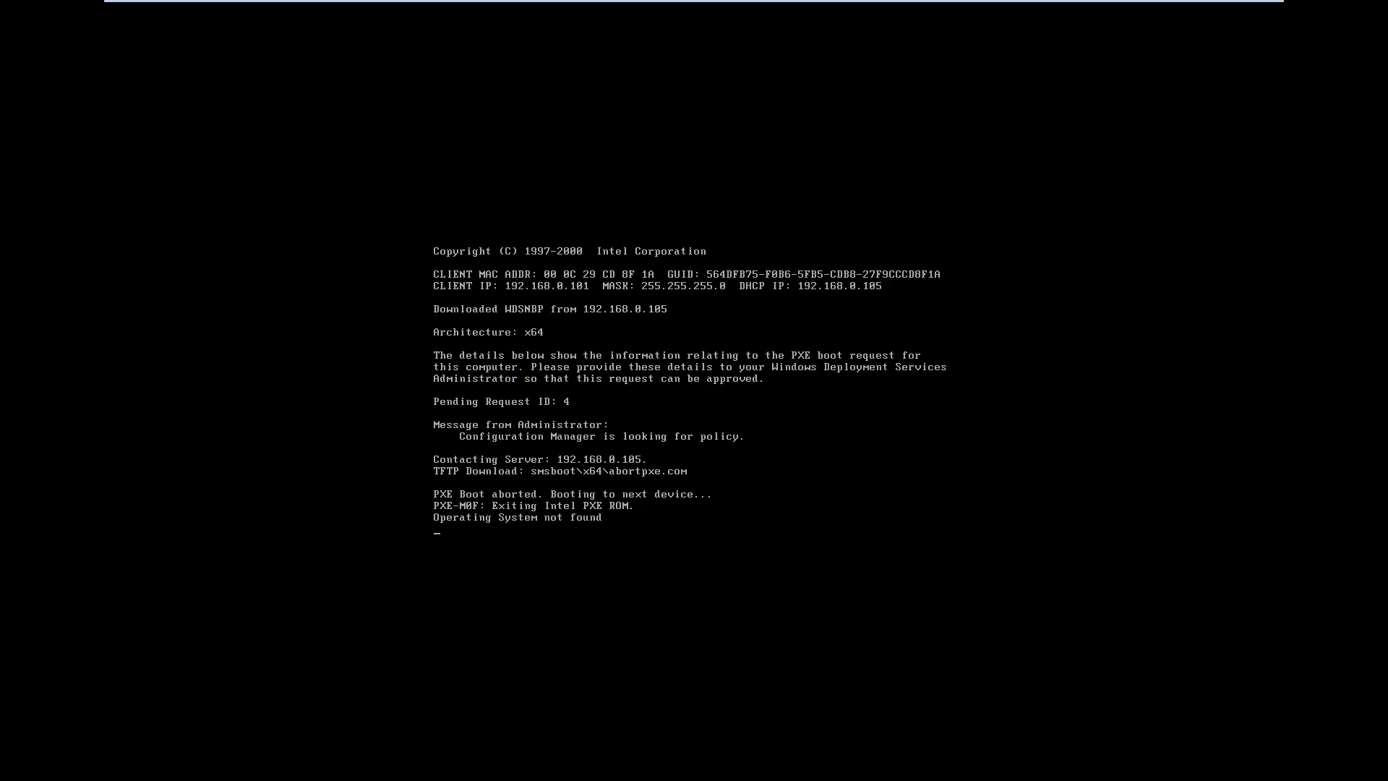
{"action": "left_click", "coordinate": [282, 52]}
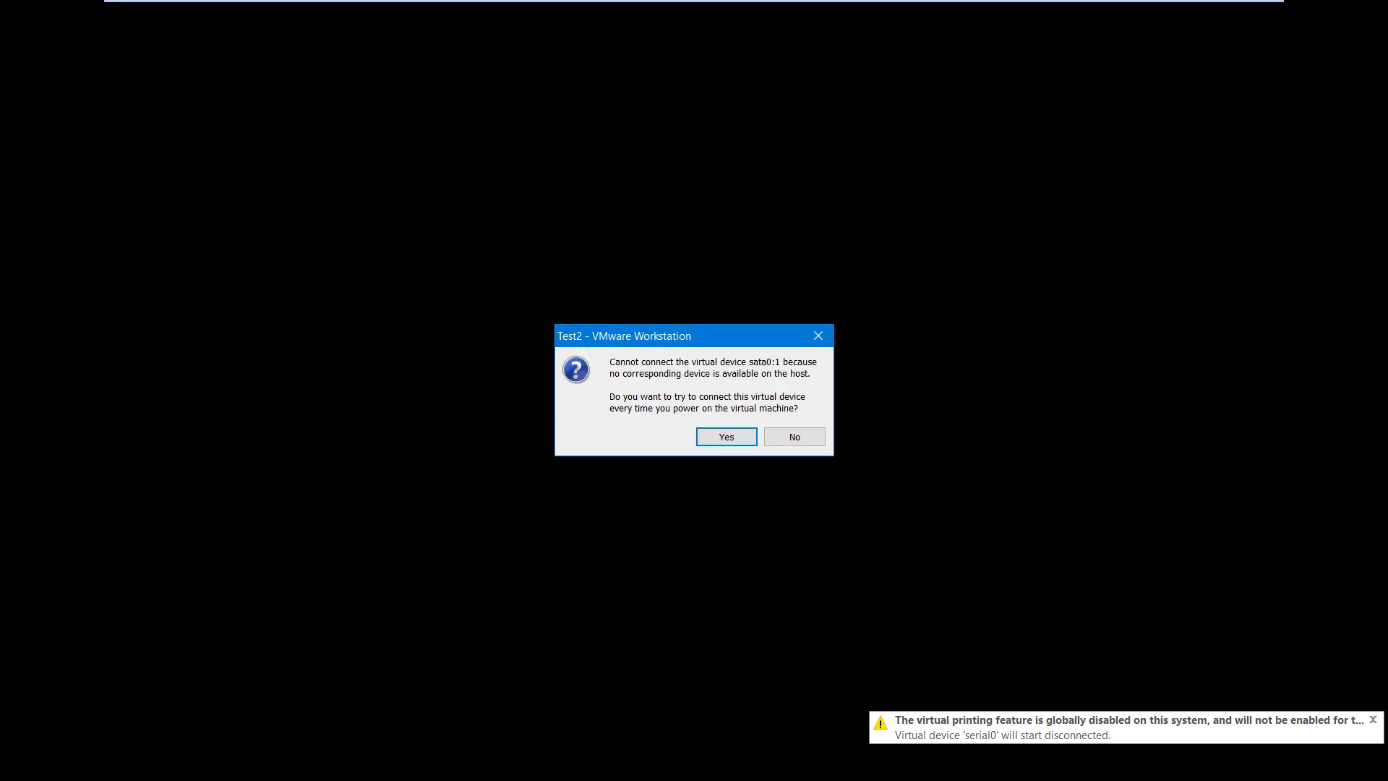
{"action": "key", "text": "Return"}
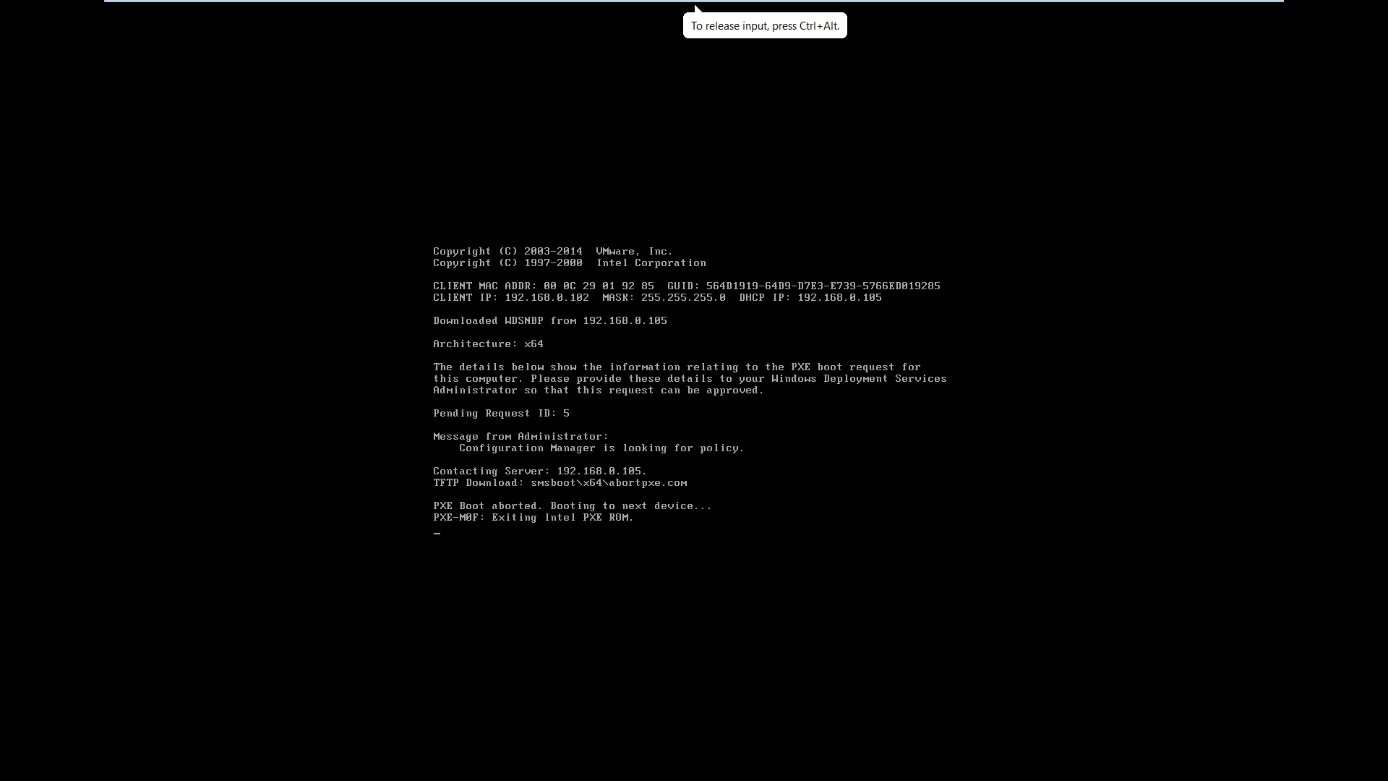
Release input from Test2 and switch back to the original test VM
{"action": "key", "text": "ctrl+alt"}
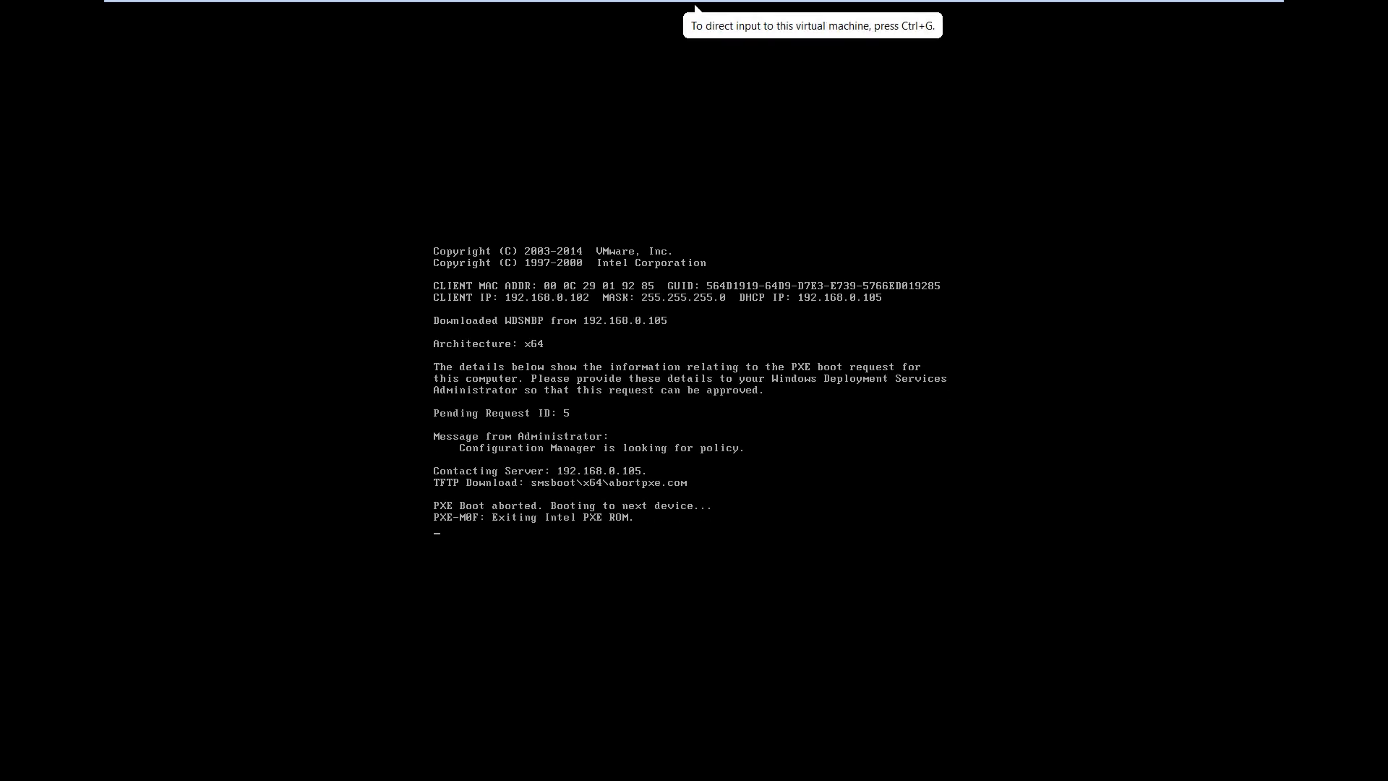
{"action": "mouse_move", "coordinate": [694, 6]}
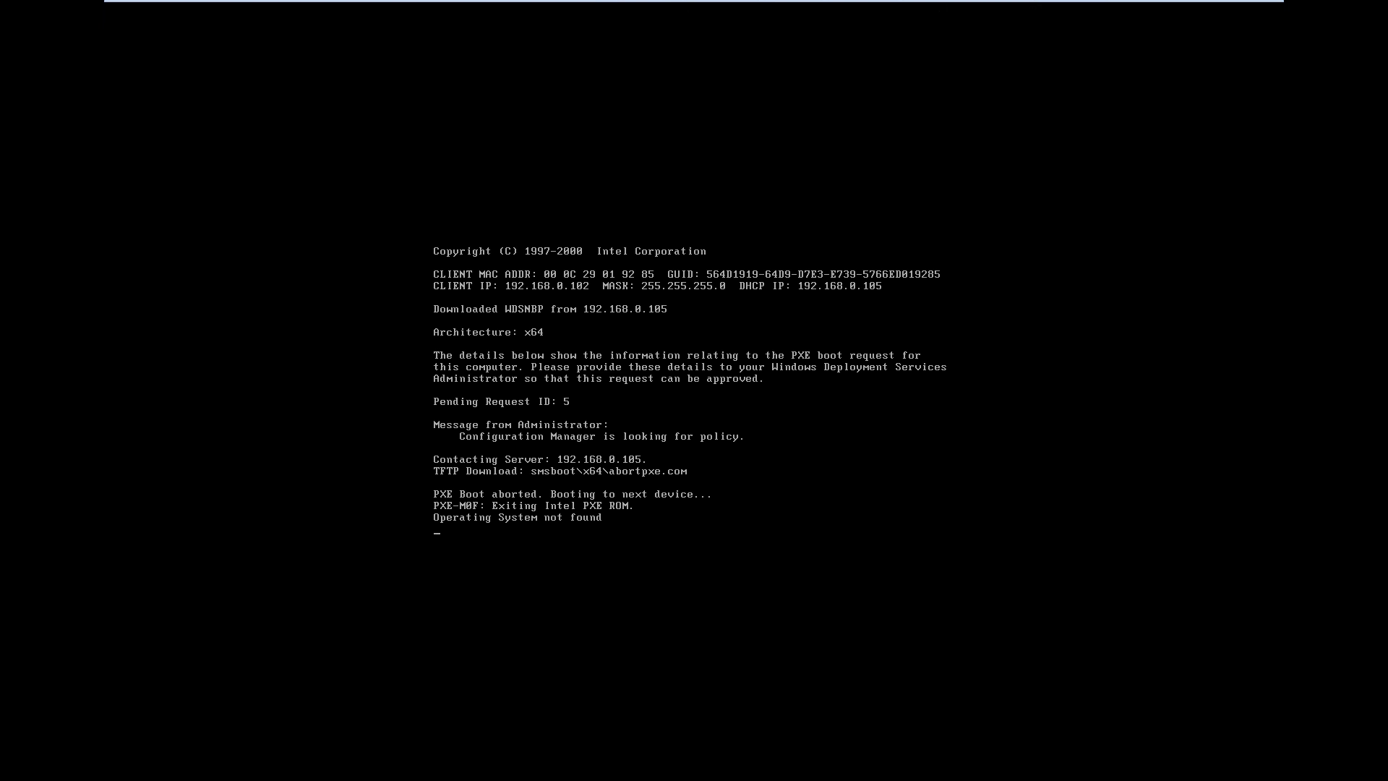
{"action": "left_click", "coordinate": [965, 14]}
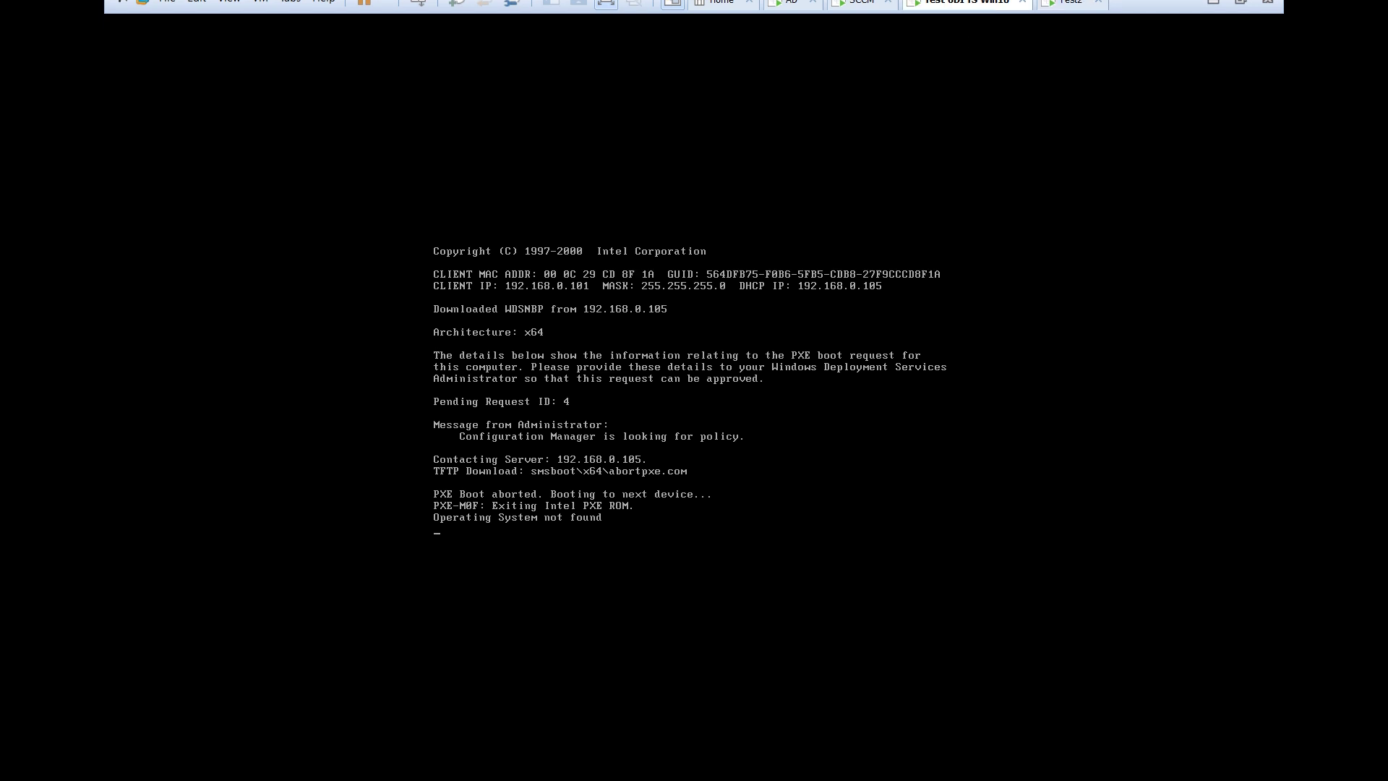
Check Test2's 'no advertisements found' entry in SMSPXE.log, close CMTrace and bring up Administrative Tools
{"action": "left_click", "coordinate": [860, 13]}
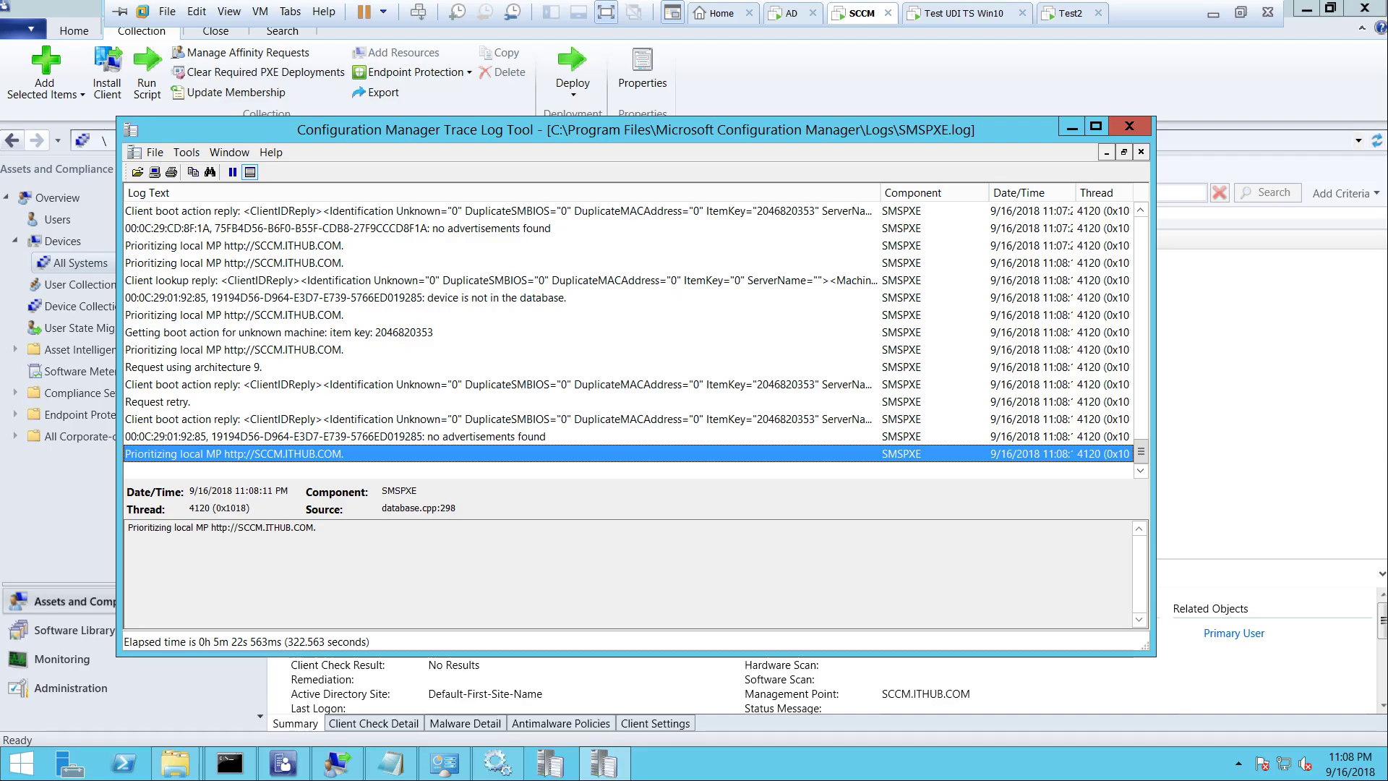
{"action": "left_click", "coordinate": [335, 436]}
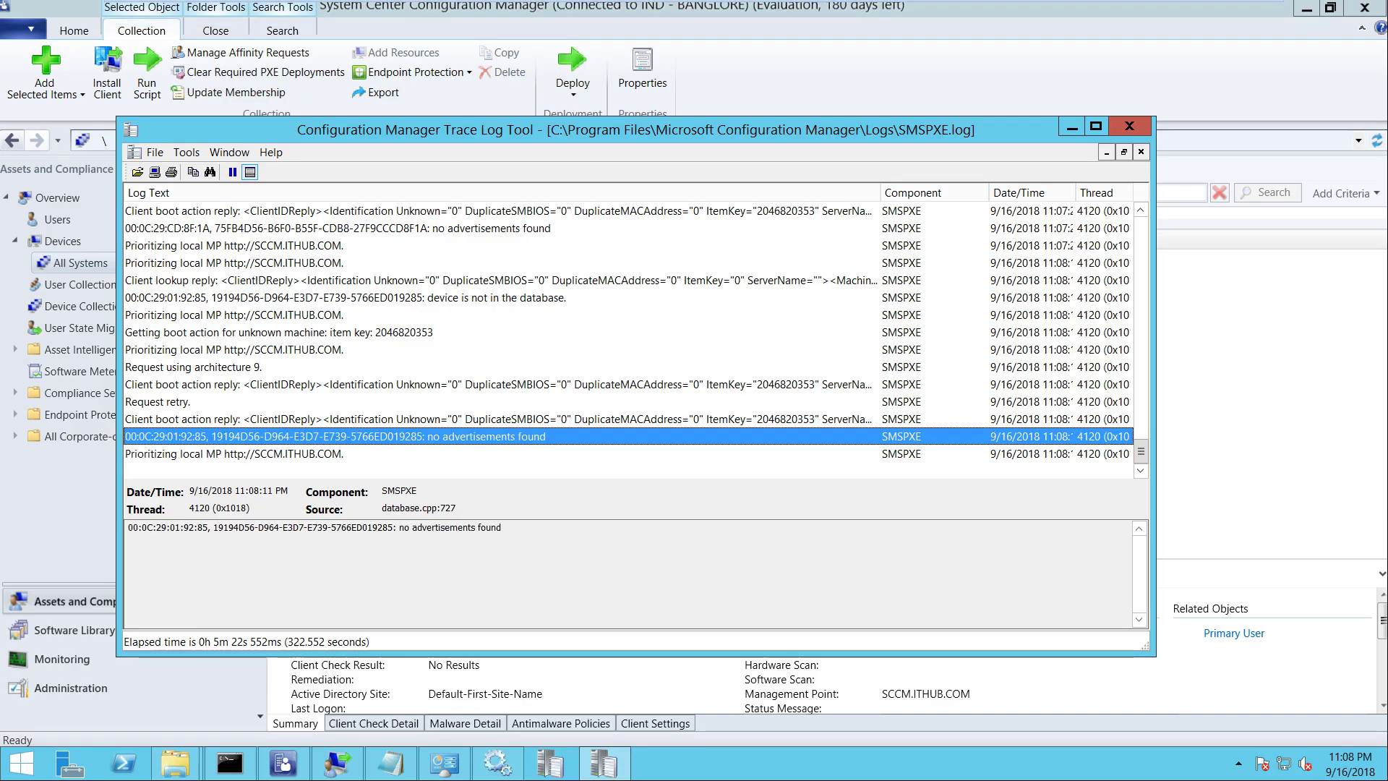
{"action": "left_click", "coordinate": [1129, 126]}
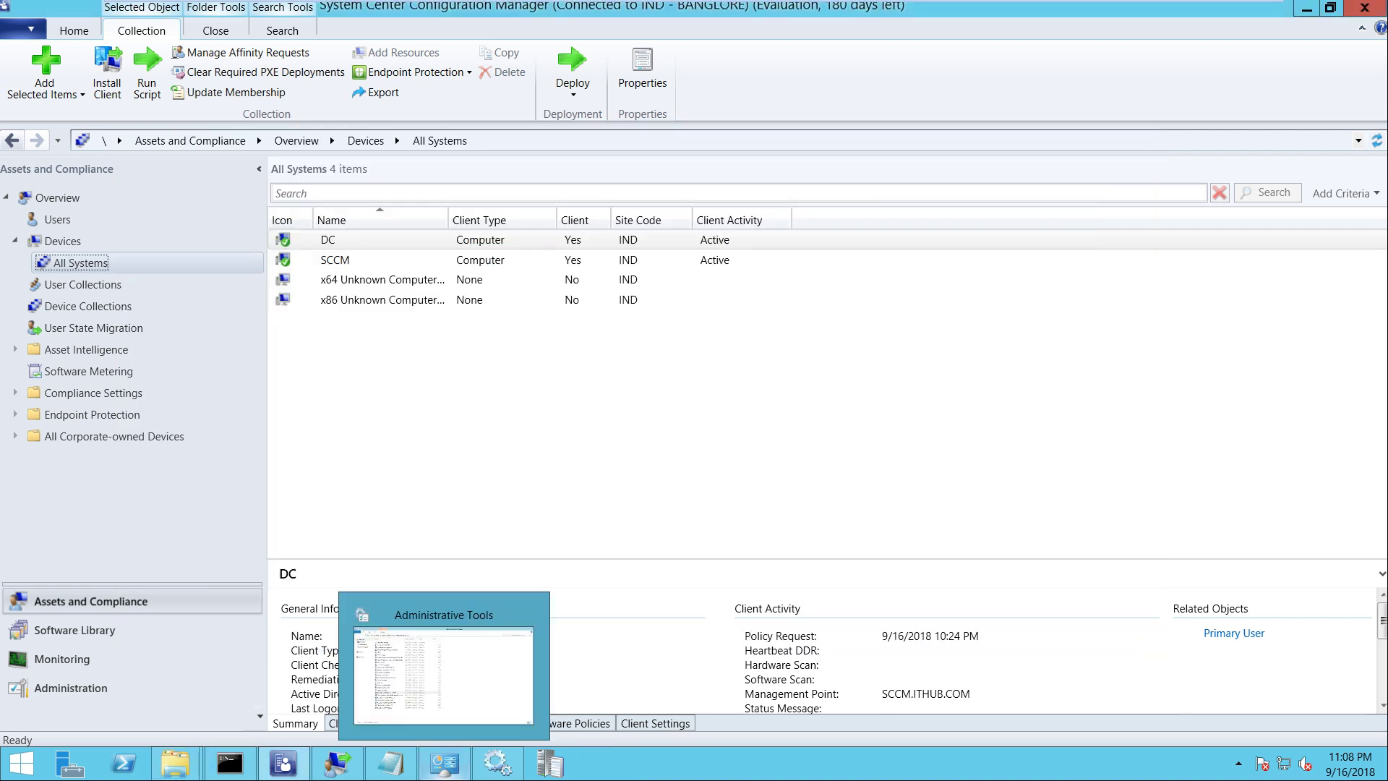
{"action": "left_click", "coordinate": [444, 764]}
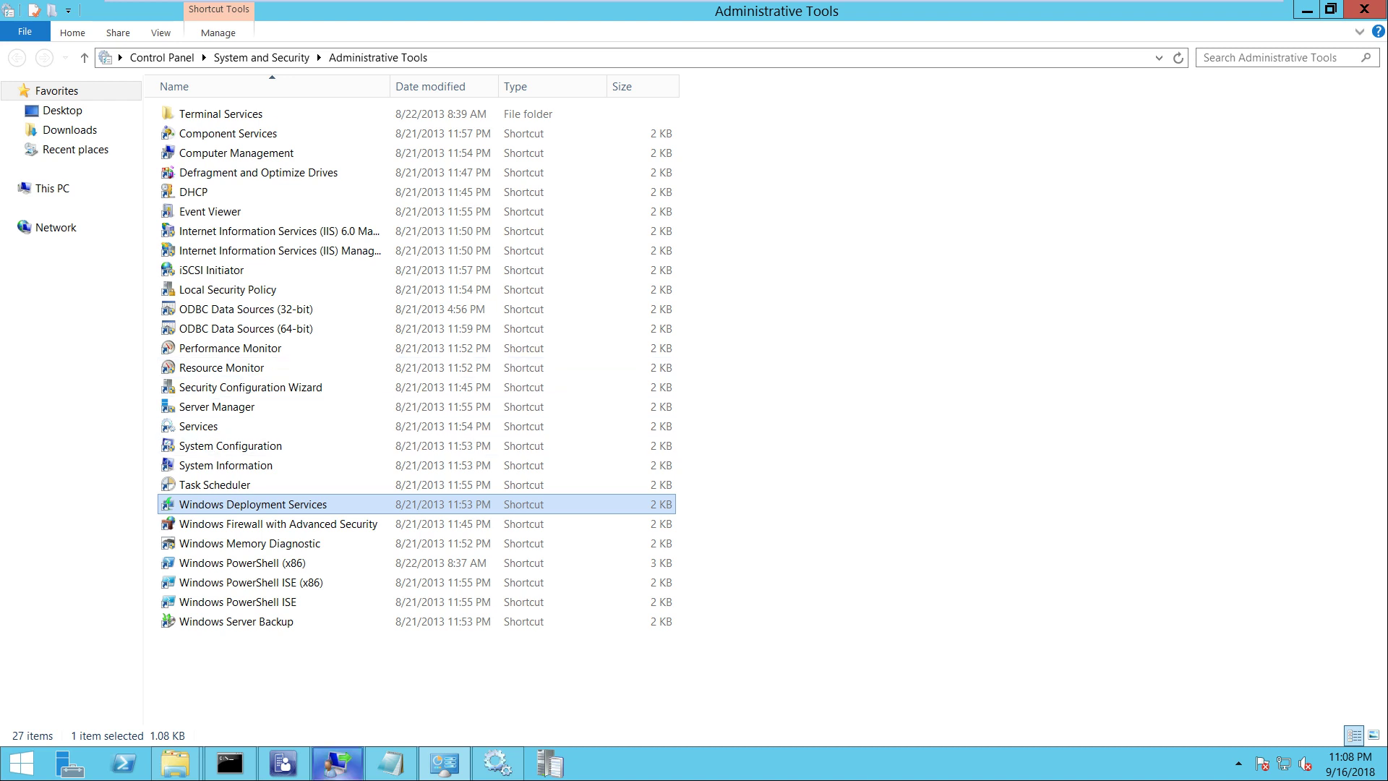
{"action": "mouse_move", "coordinate": [282, 763]}
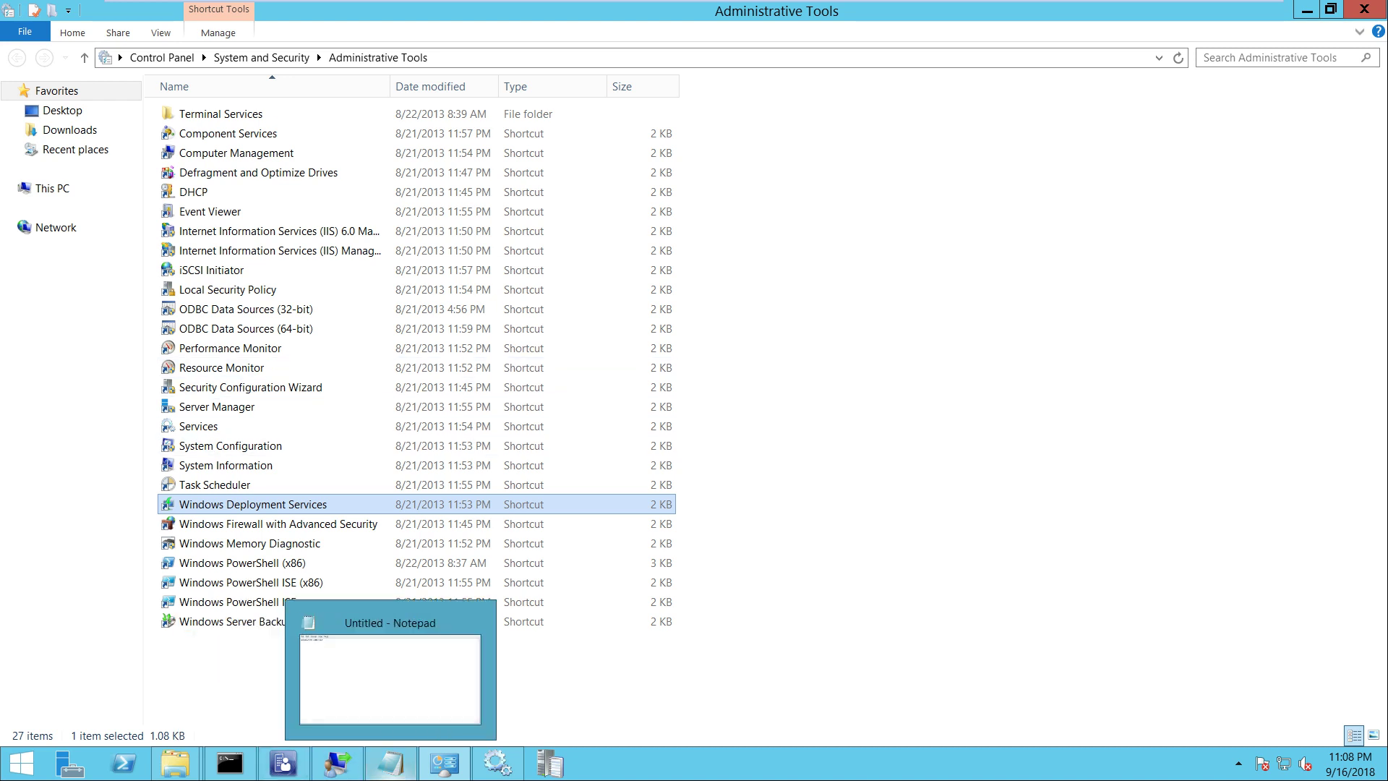
{"action": "mouse_move", "coordinate": [498, 764]}
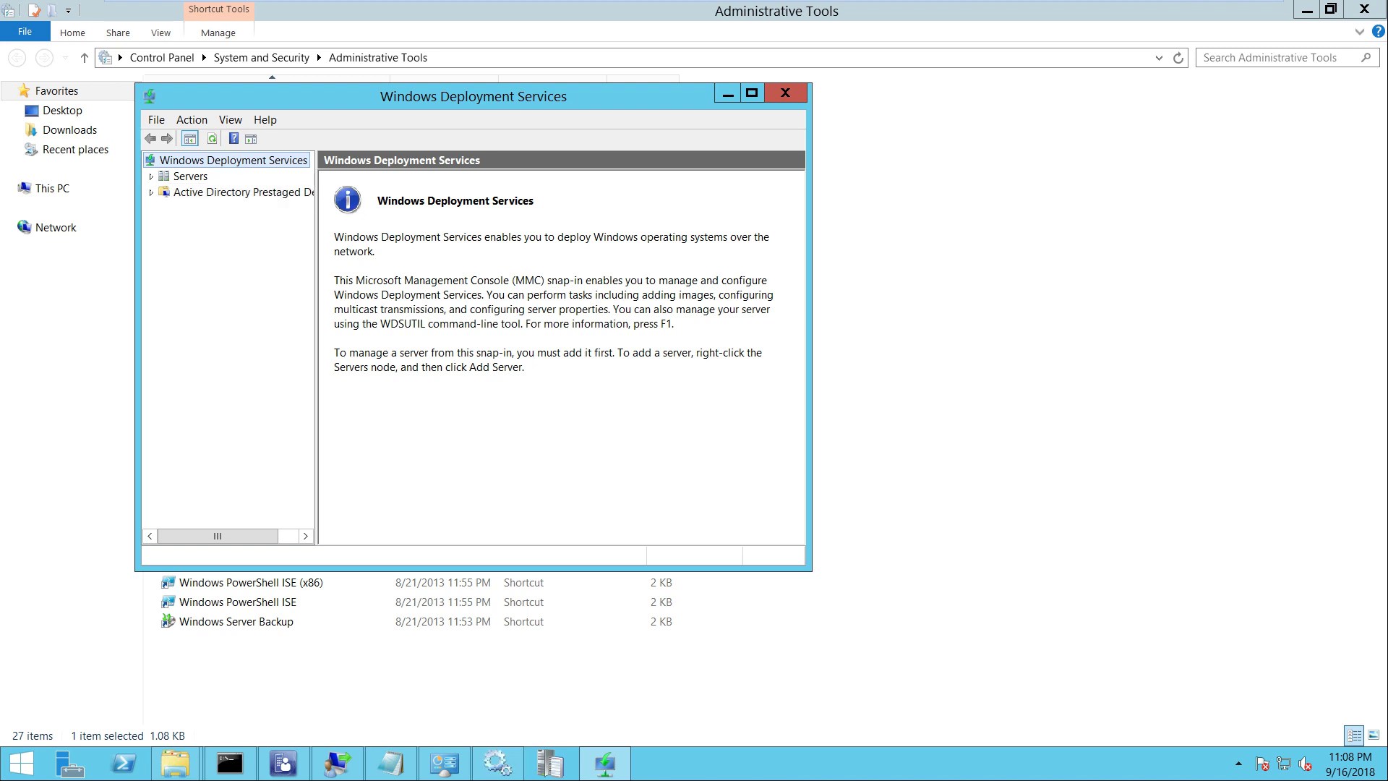
Open the properties of the SCCM.ITHUB.COM server under Servers
{"action": "left_click", "coordinate": [190, 175]}
{"action": "right_click", "coordinate": [189, 178]}
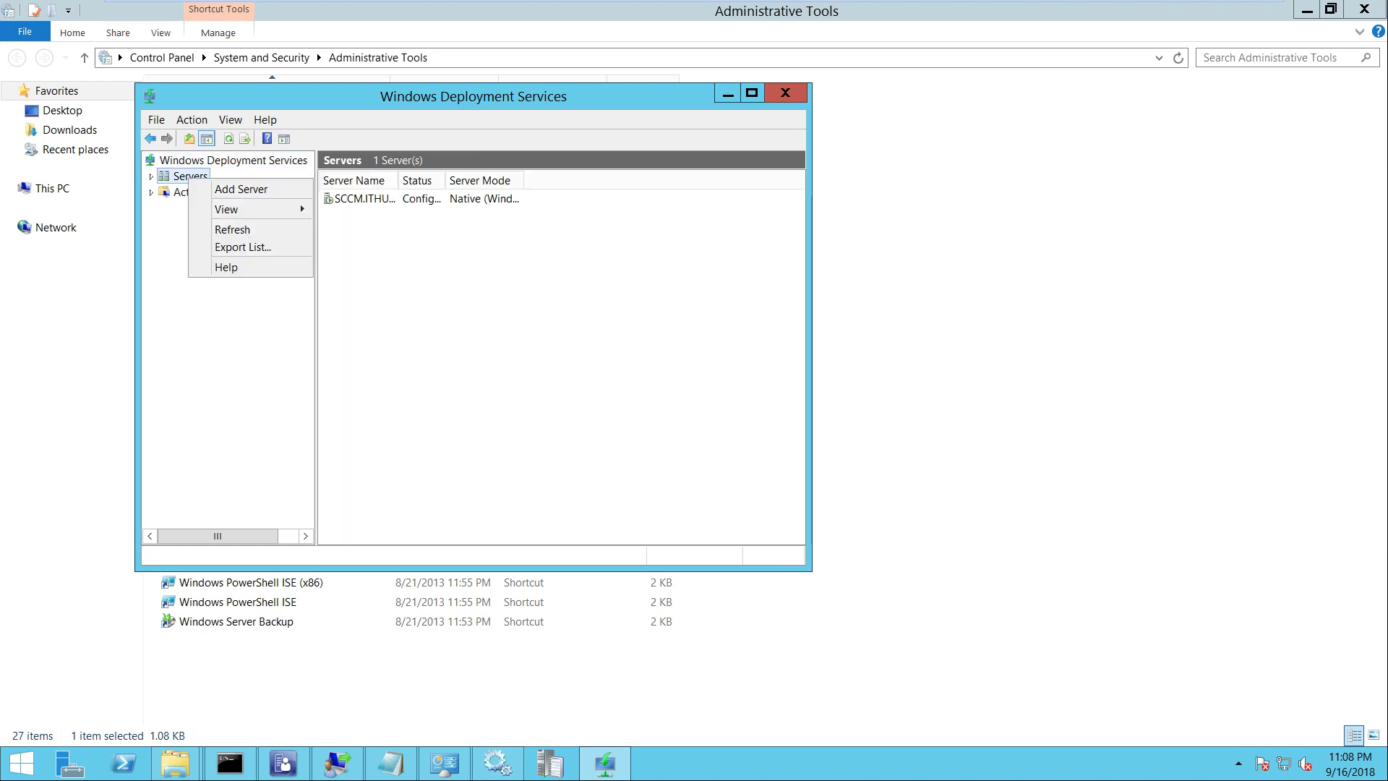
{"action": "key", "text": "Escape"}
{"action": "left_click", "coordinate": [151, 176]}
{"action": "left_click", "coordinate": [229, 192]}
{"action": "right_click", "coordinate": [204, 192]}
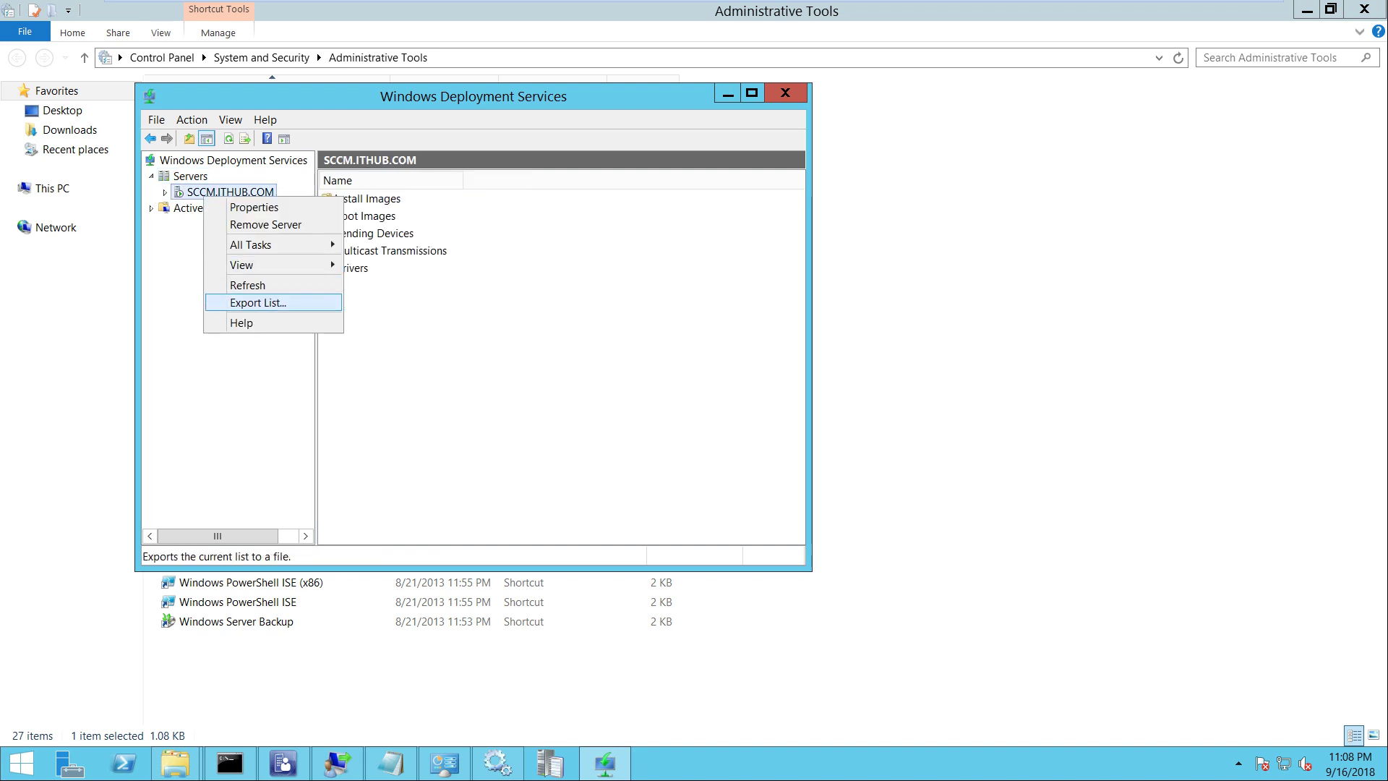
{"action": "left_click", "coordinate": [231, 206]}
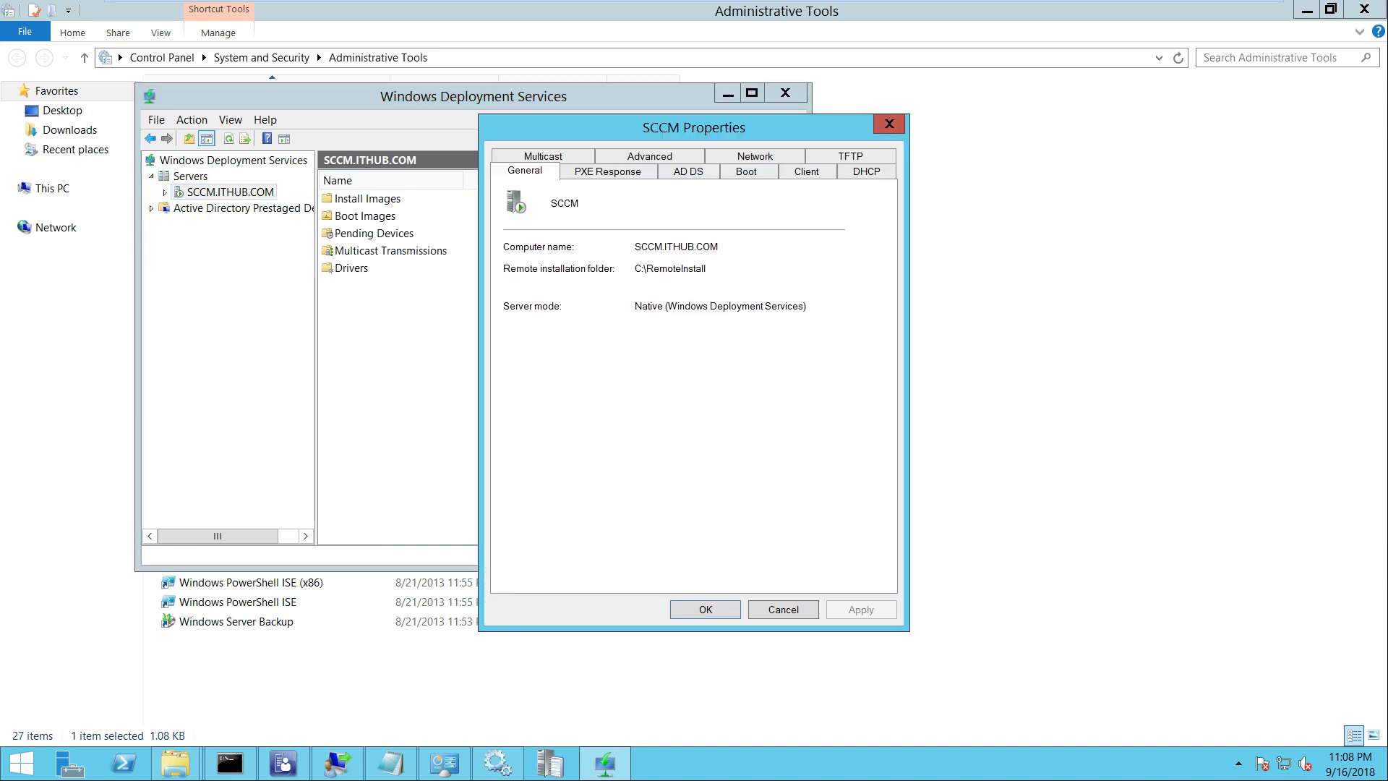
Review the PXE Response, General, AD DS, Boot, Client and DHCP tabs
{"action": "left_click", "coordinate": [607, 171]}
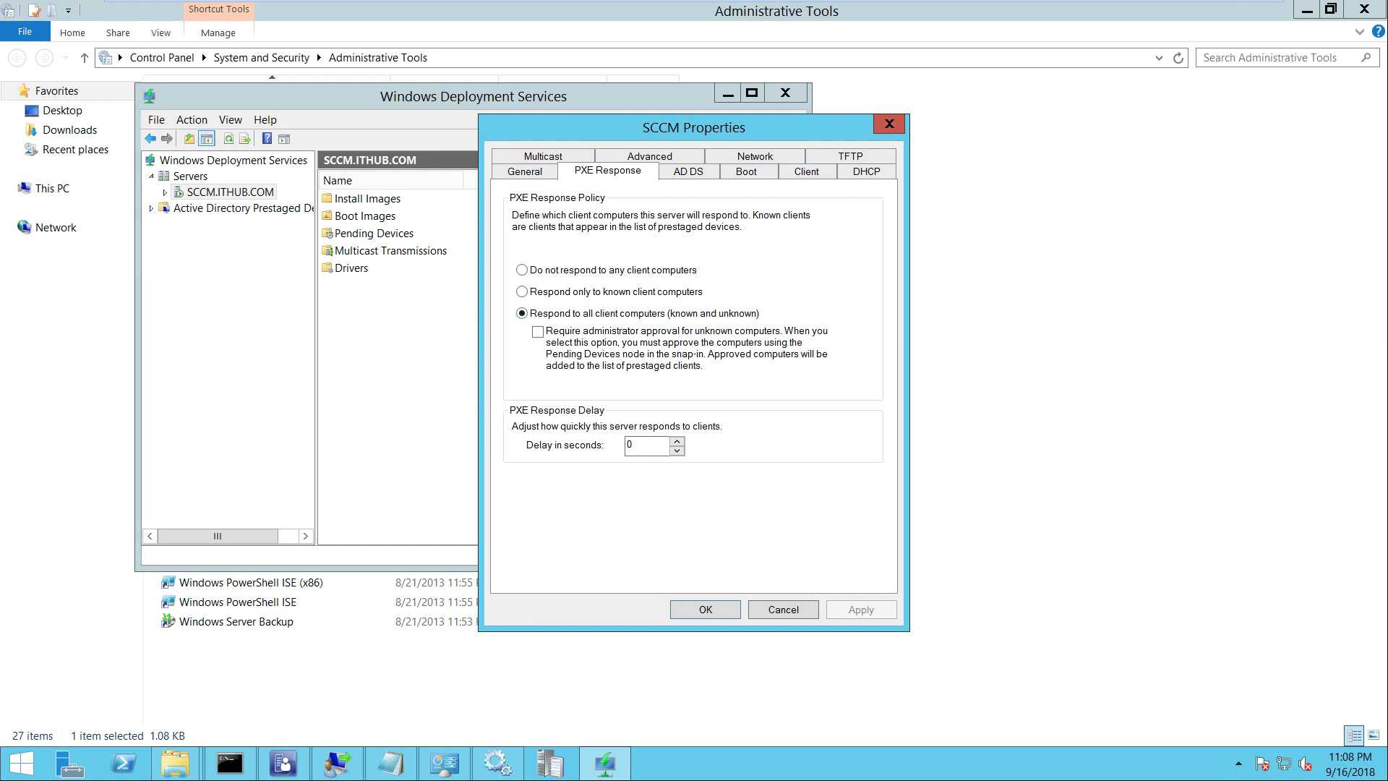
{"action": "left_click", "coordinate": [525, 171]}
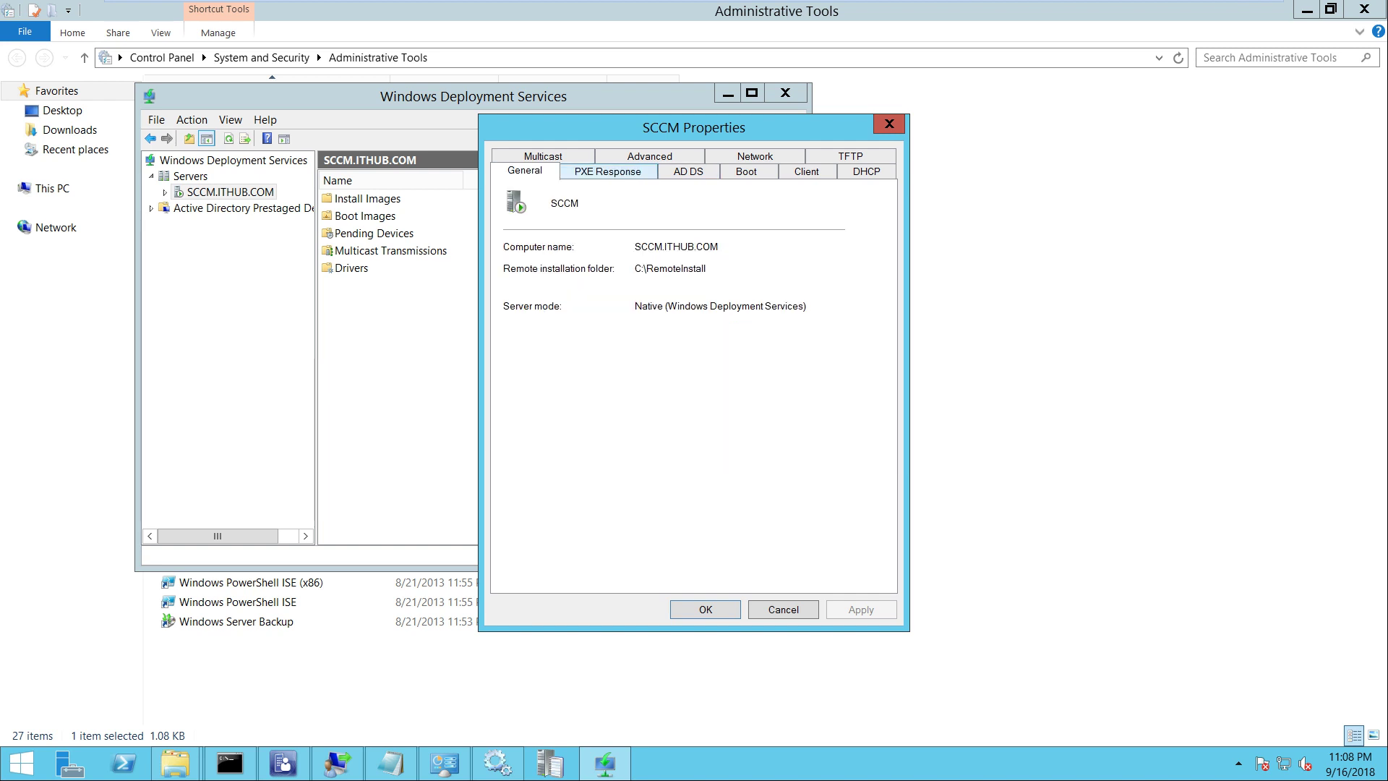
{"action": "left_click", "coordinate": [688, 171]}
{"action": "left_click", "coordinate": [746, 171]}
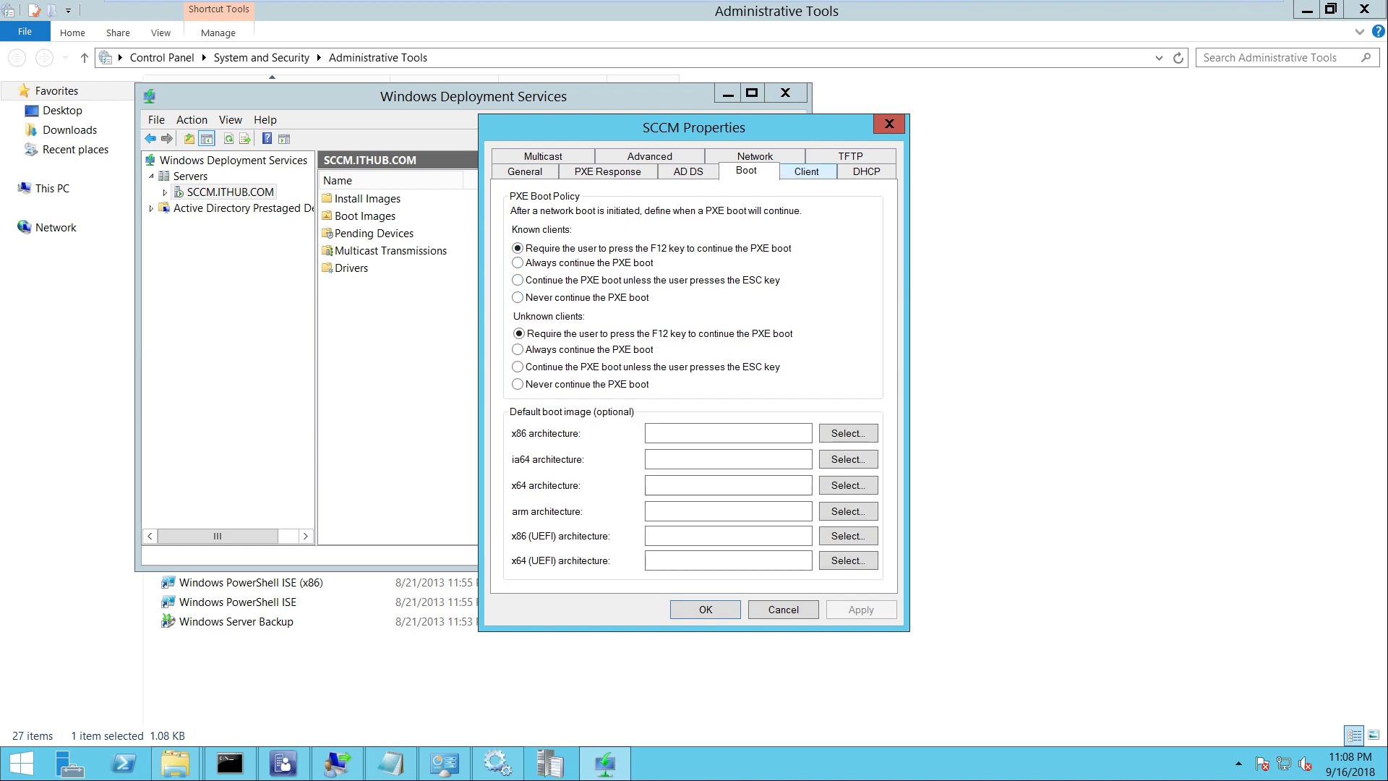
{"action": "left_click", "coordinate": [806, 171]}
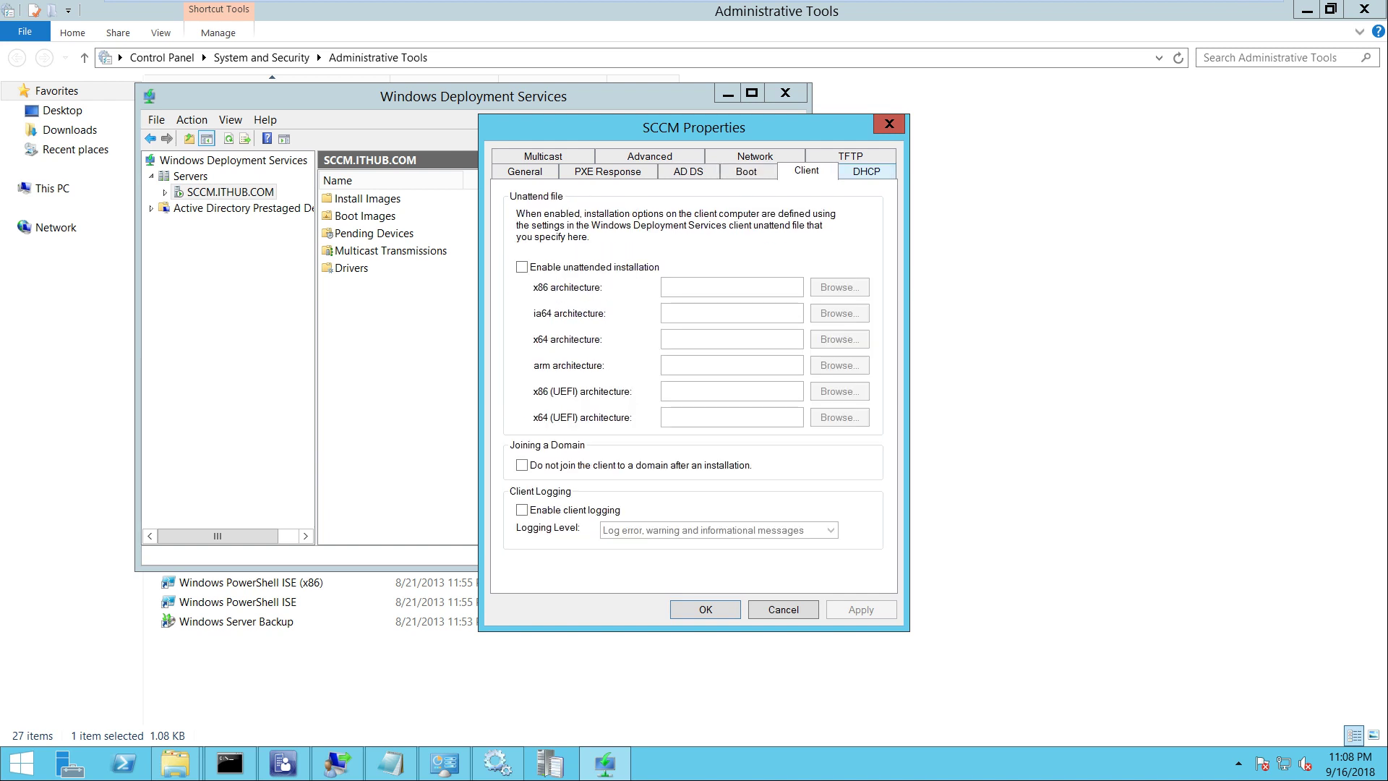
{"action": "left_click", "coordinate": [865, 171]}
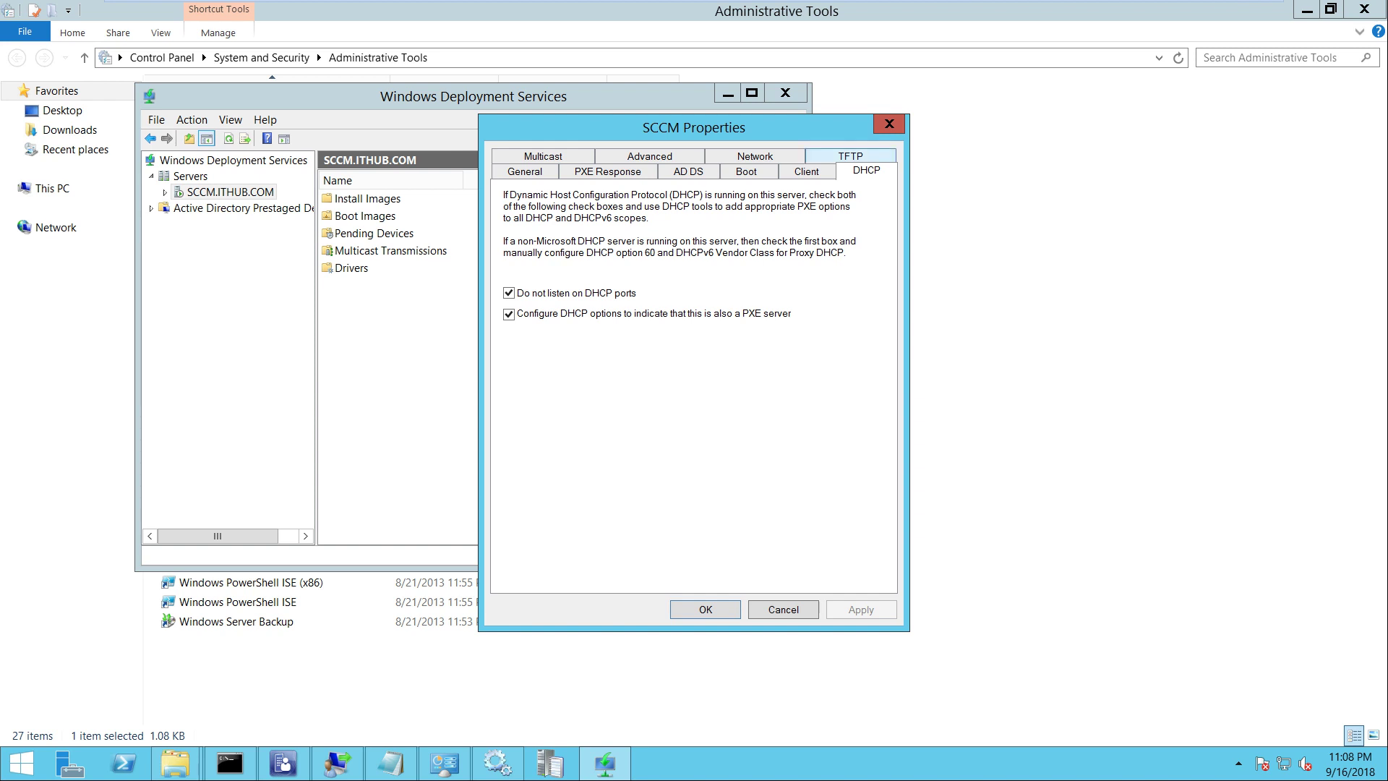
Check the Advanced and Network tabs, then close the properties and the WDS console
{"action": "left_click", "coordinate": [649, 156]}
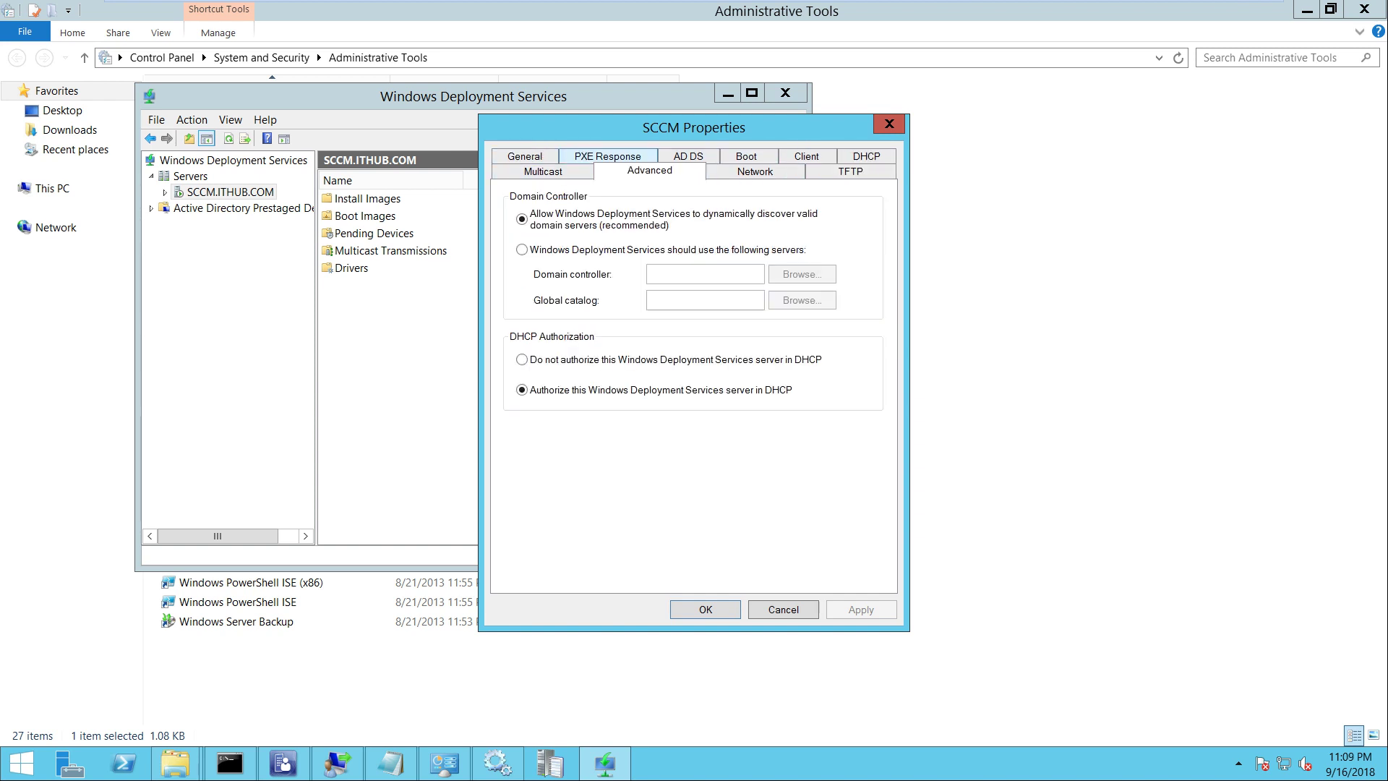
{"action": "left_click", "coordinate": [686, 156]}
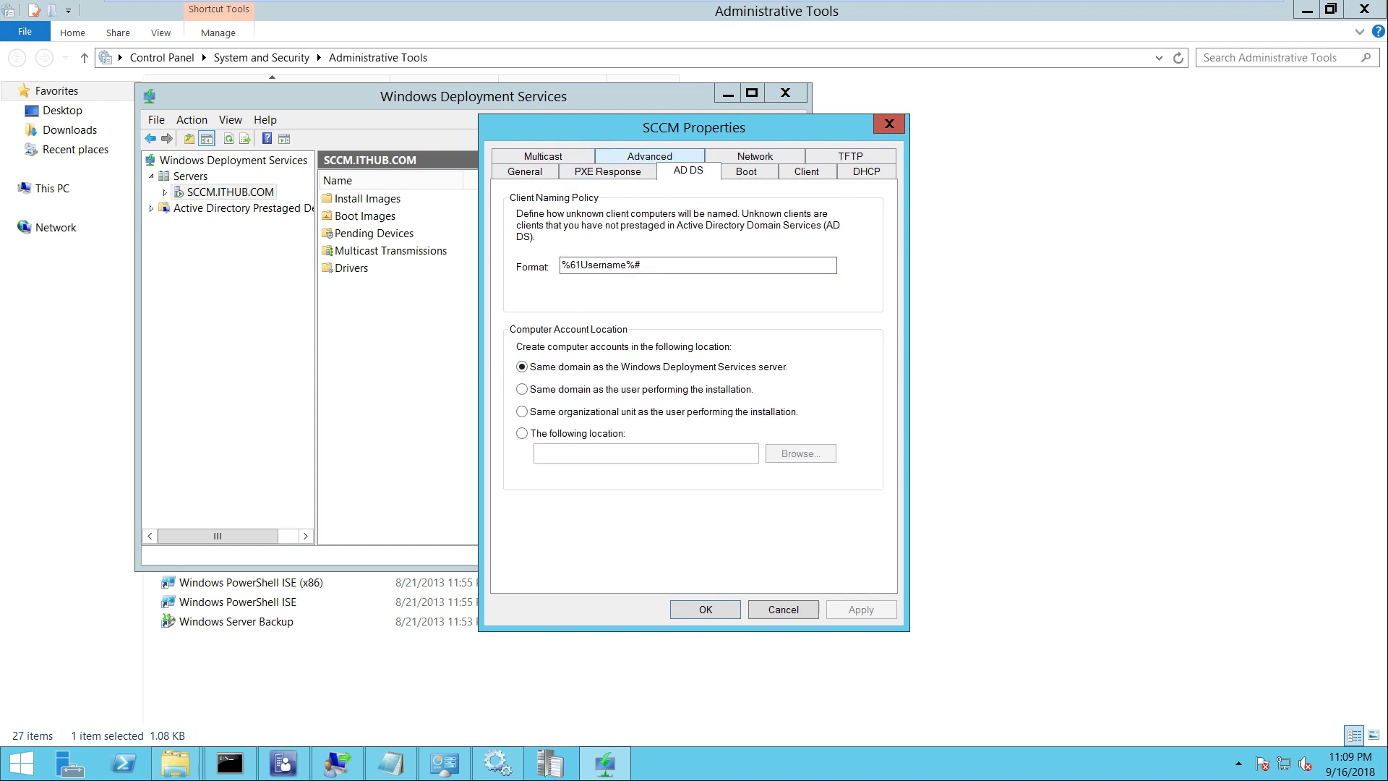
{"action": "left_click", "coordinate": [524, 171]}
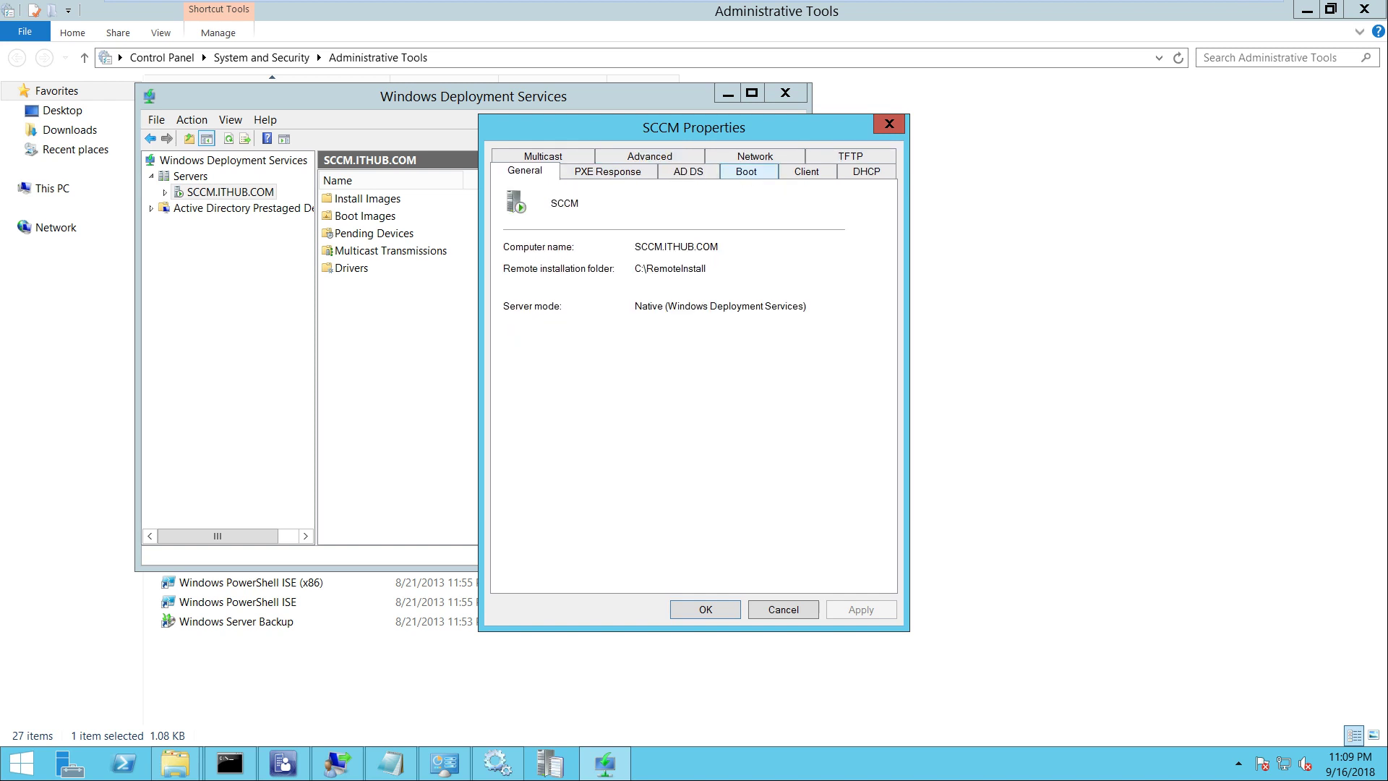
{"action": "left_click", "coordinate": [746, 171]}
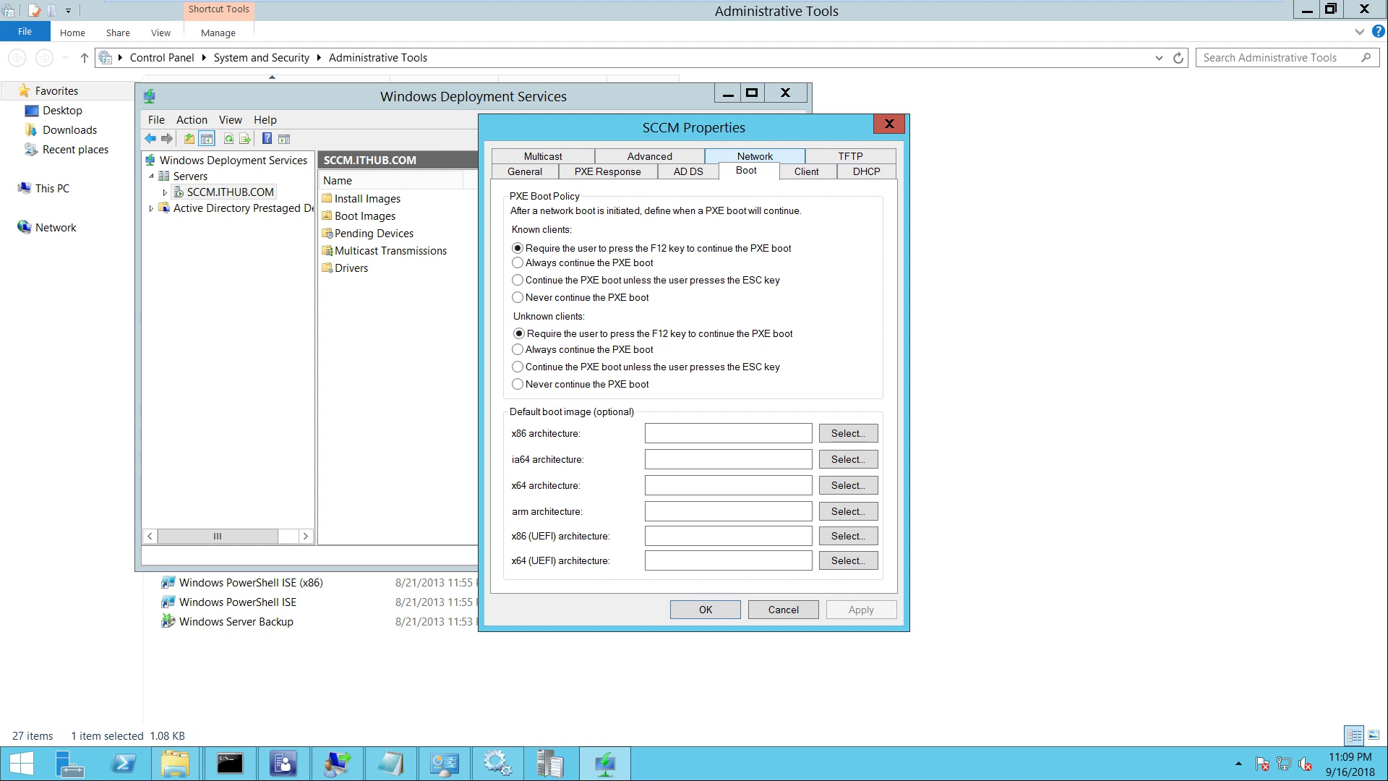
{"action": "left_click", "coordinate": [754, 156]}
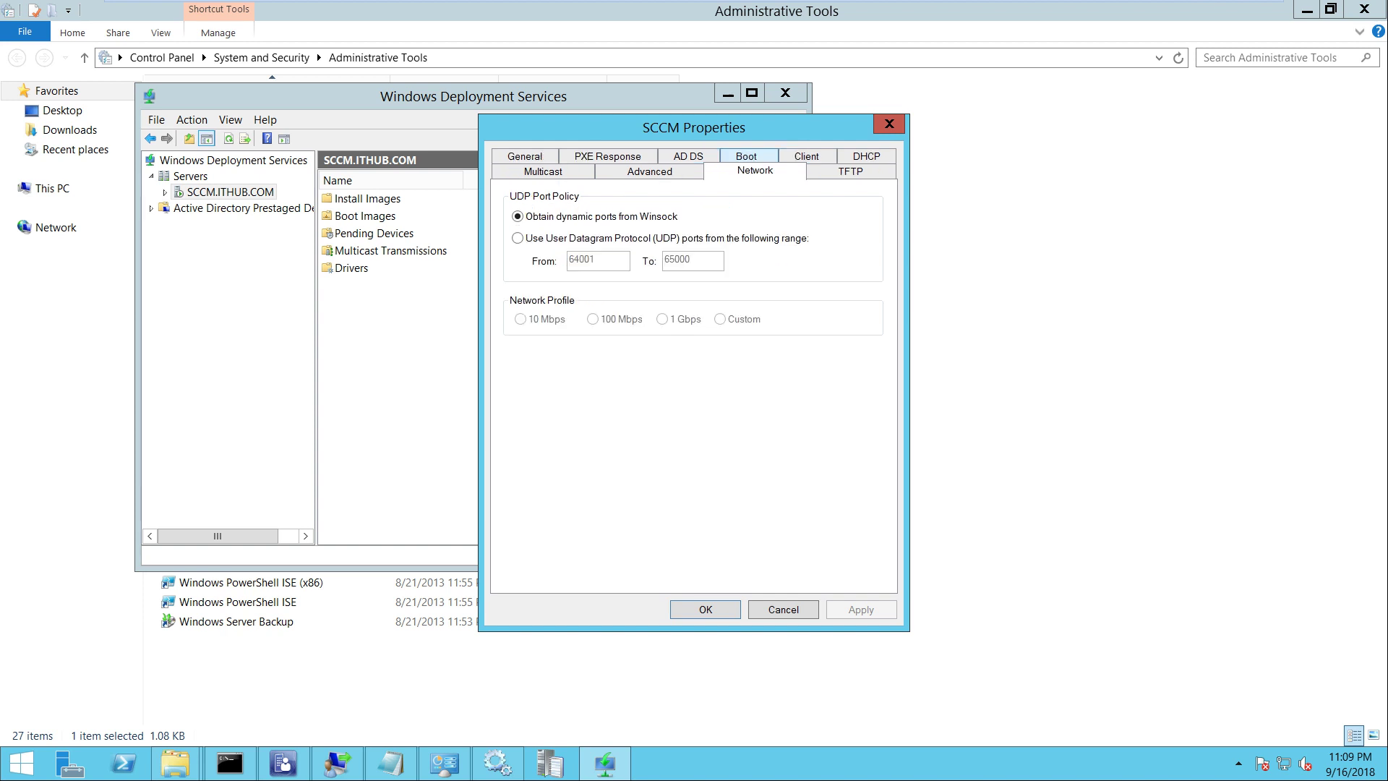
{"action": "left_click", "coordinate": [889, 123]}
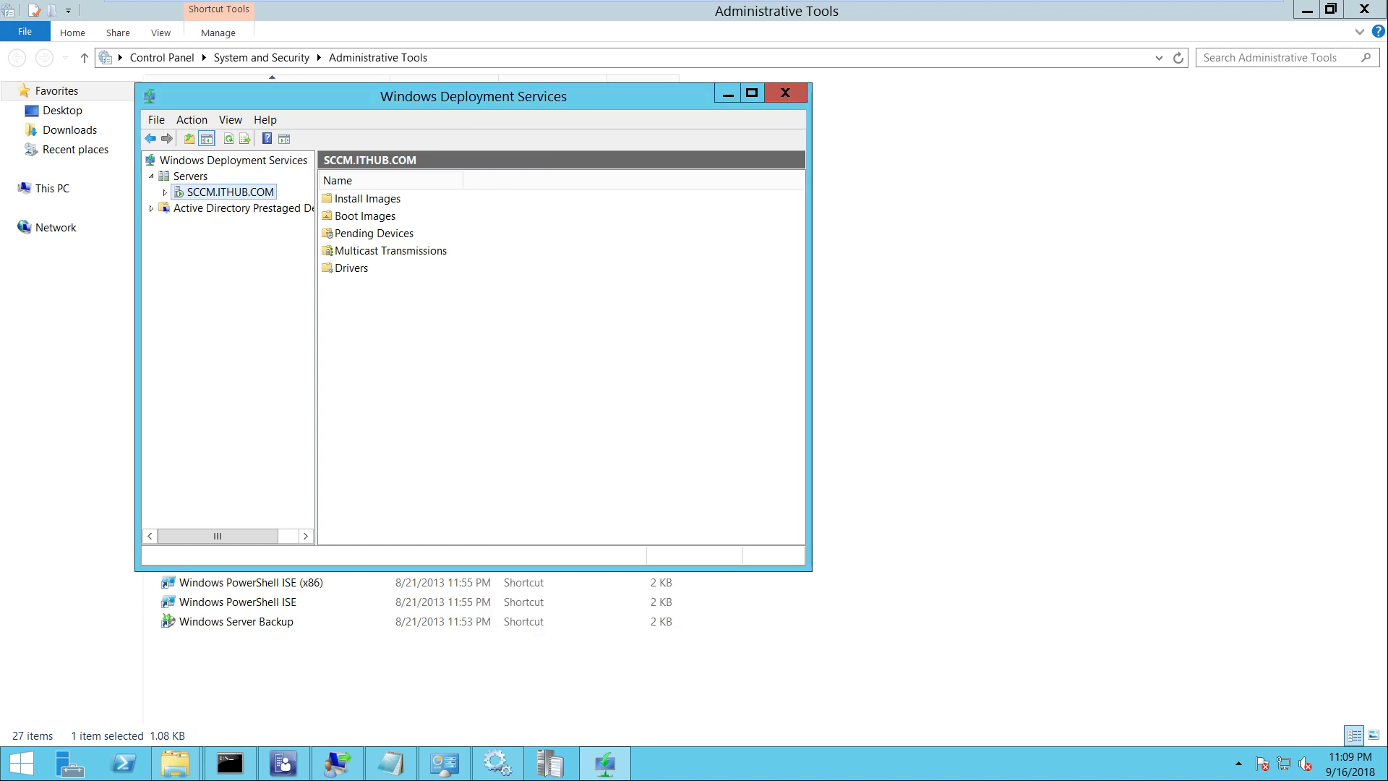
{"action": "left_click", "coordinate": [784, 92]}
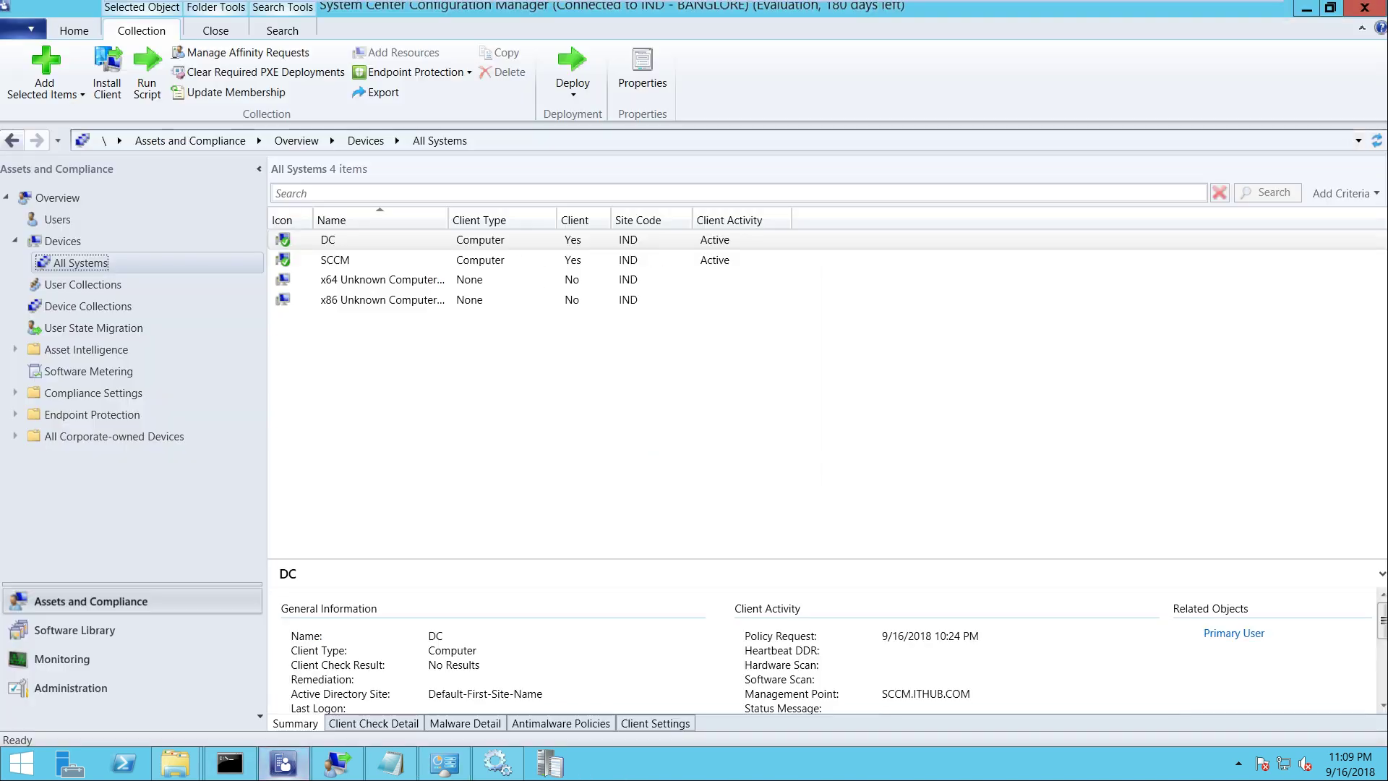
Look at Administration's Distribution Points and the Software Library's Operating Systems node, then return to Services
{"action": "left_click", "coordinate": [282, 763]}
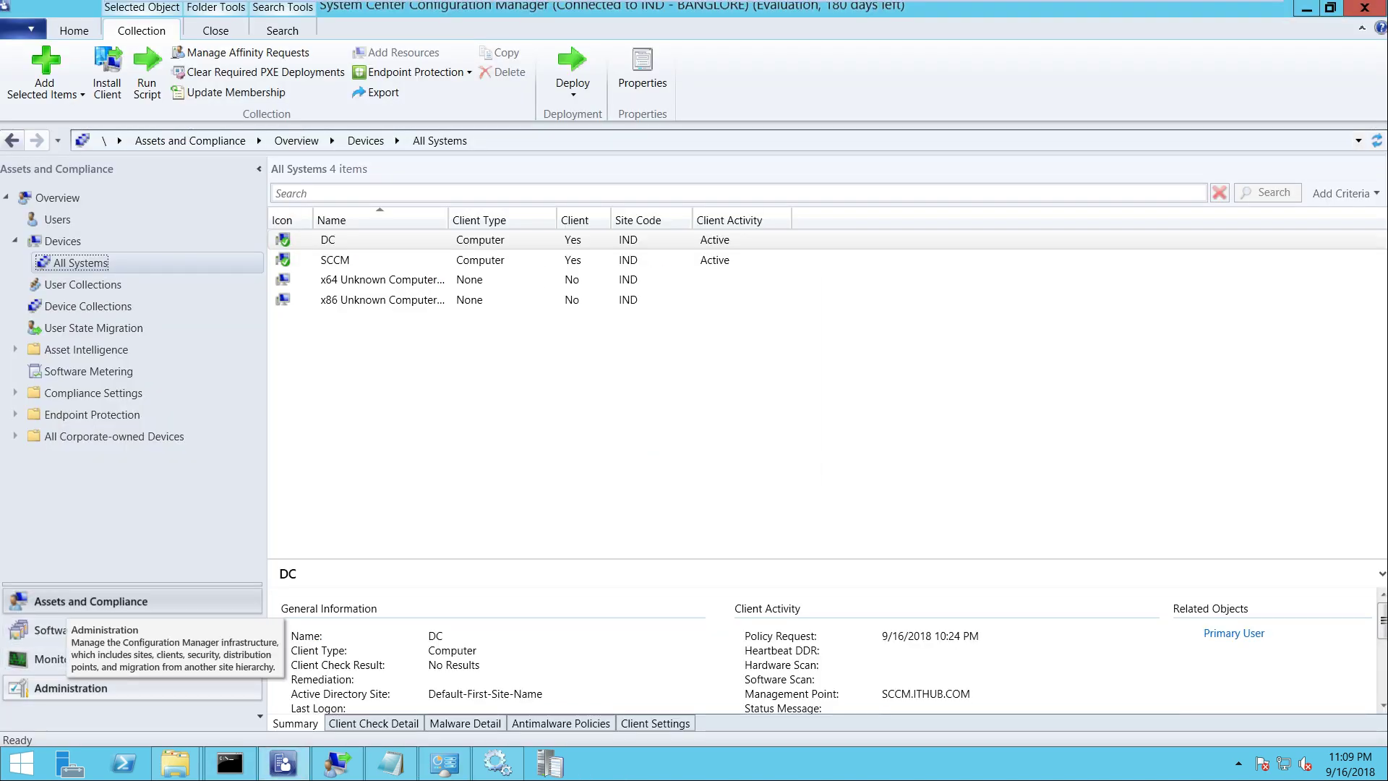
{"action": "left_click", "coordinate": [70, 687]}
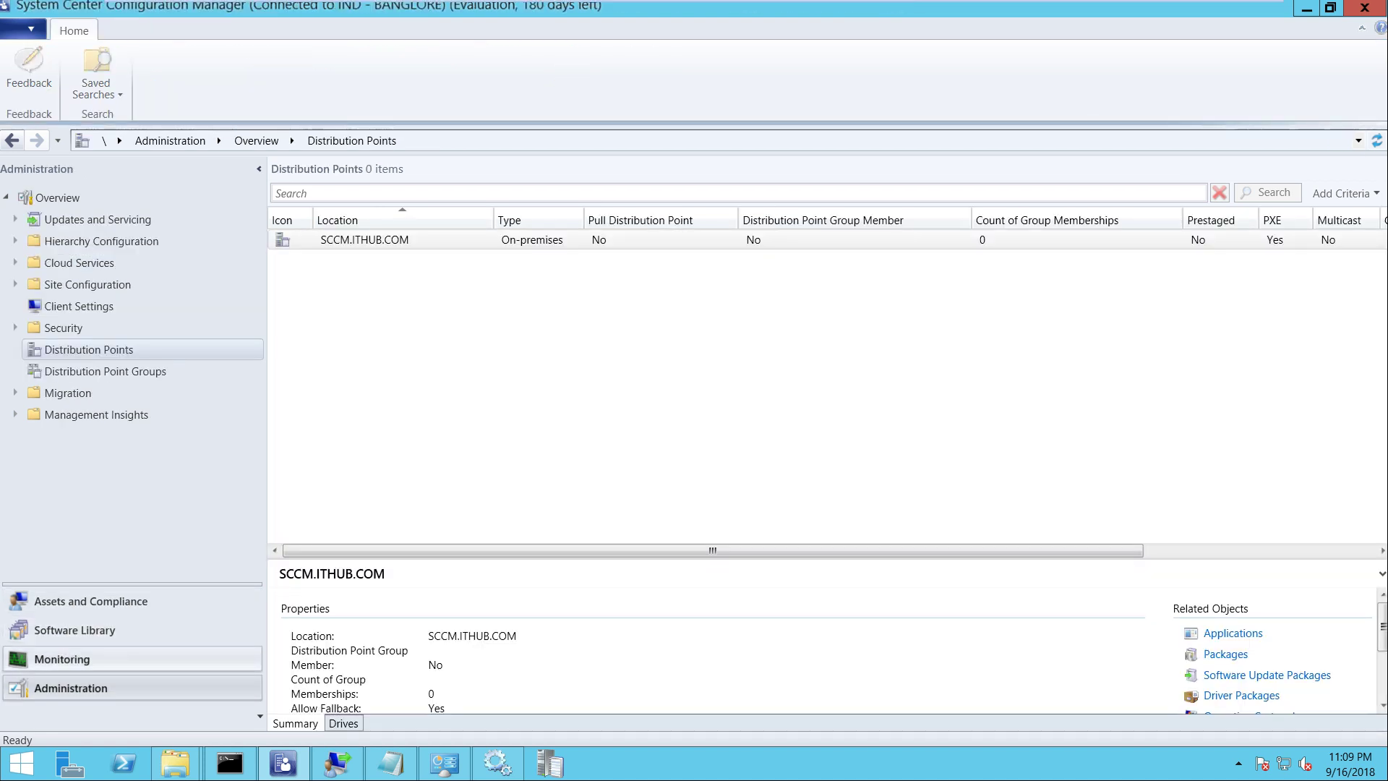
{"action": "left_click", "coordinate": [75, 629]}
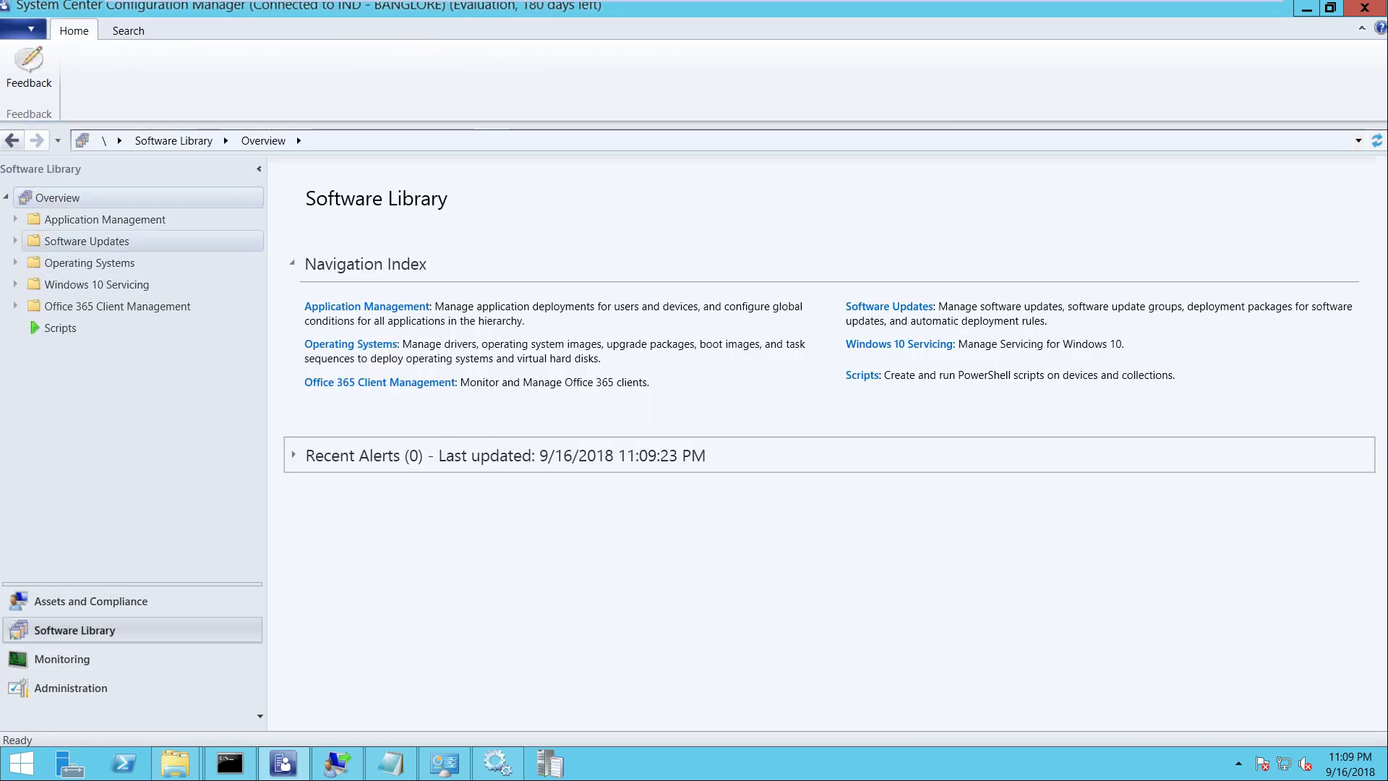
{"action": "left_click", "coordinate": [89, 262]}
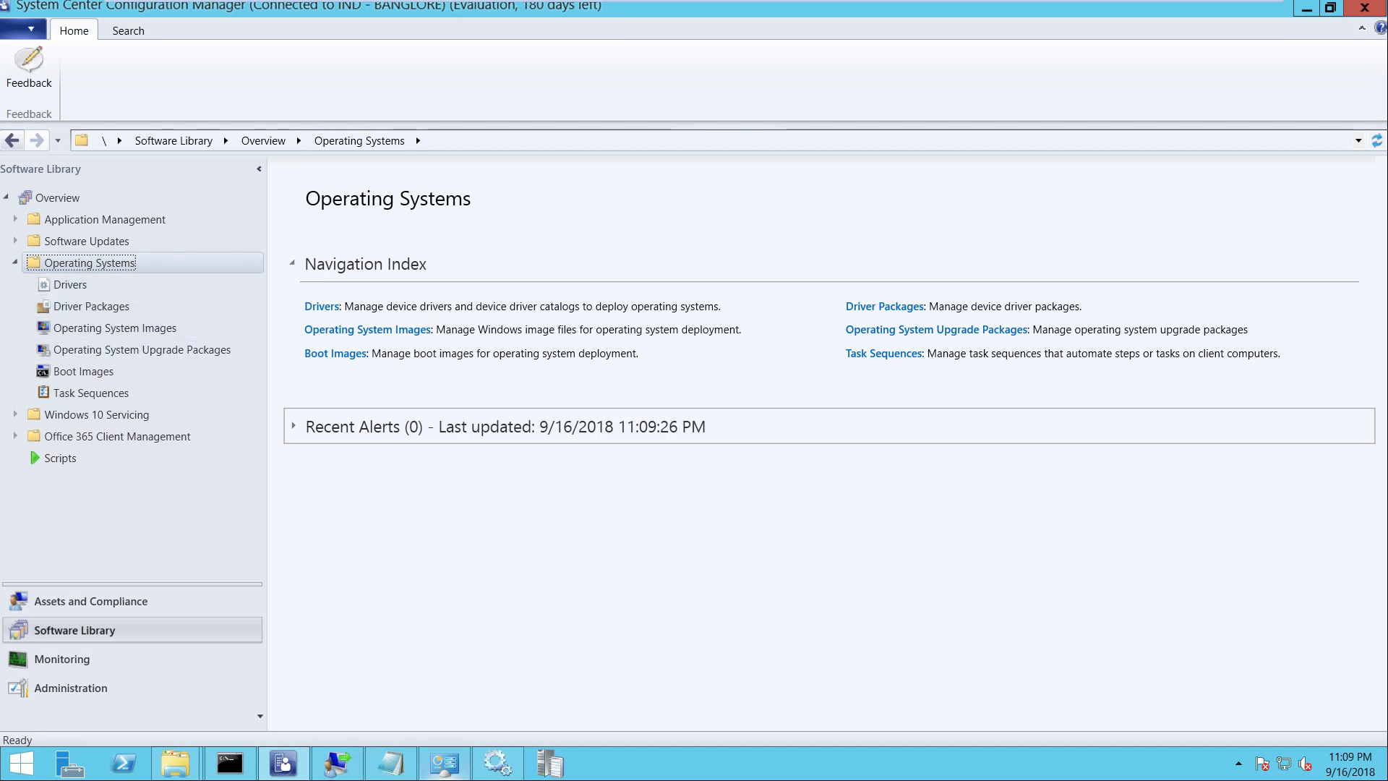
{"action": "left_click", "coordinate": [498, 763]}
{"action": "key", "text": "Down"}
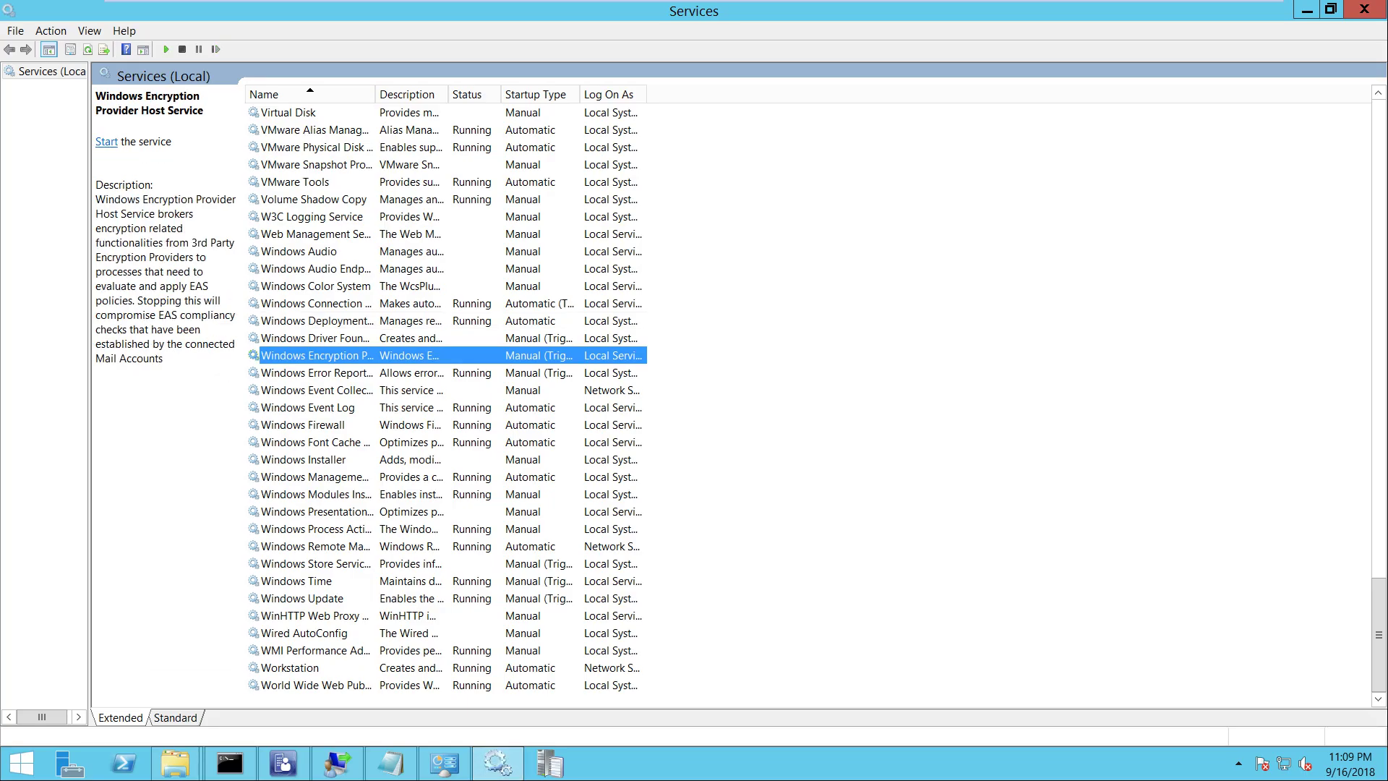
Restart the DHCP Server service
{"action": "type", "text": "dh"}
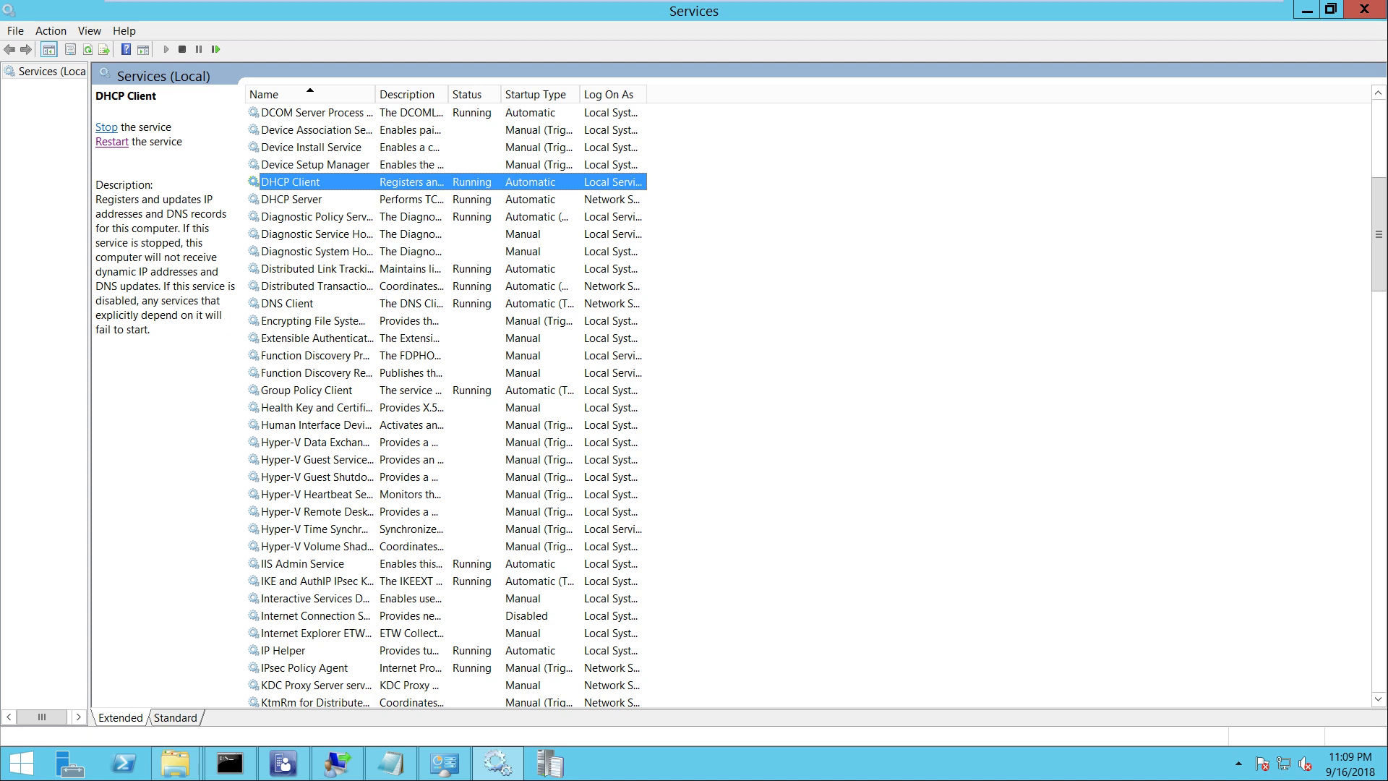
{"action": "left_click", "coordinate": [291, 199]}
{"action": "left_click", "coordinate": [112, 155]}
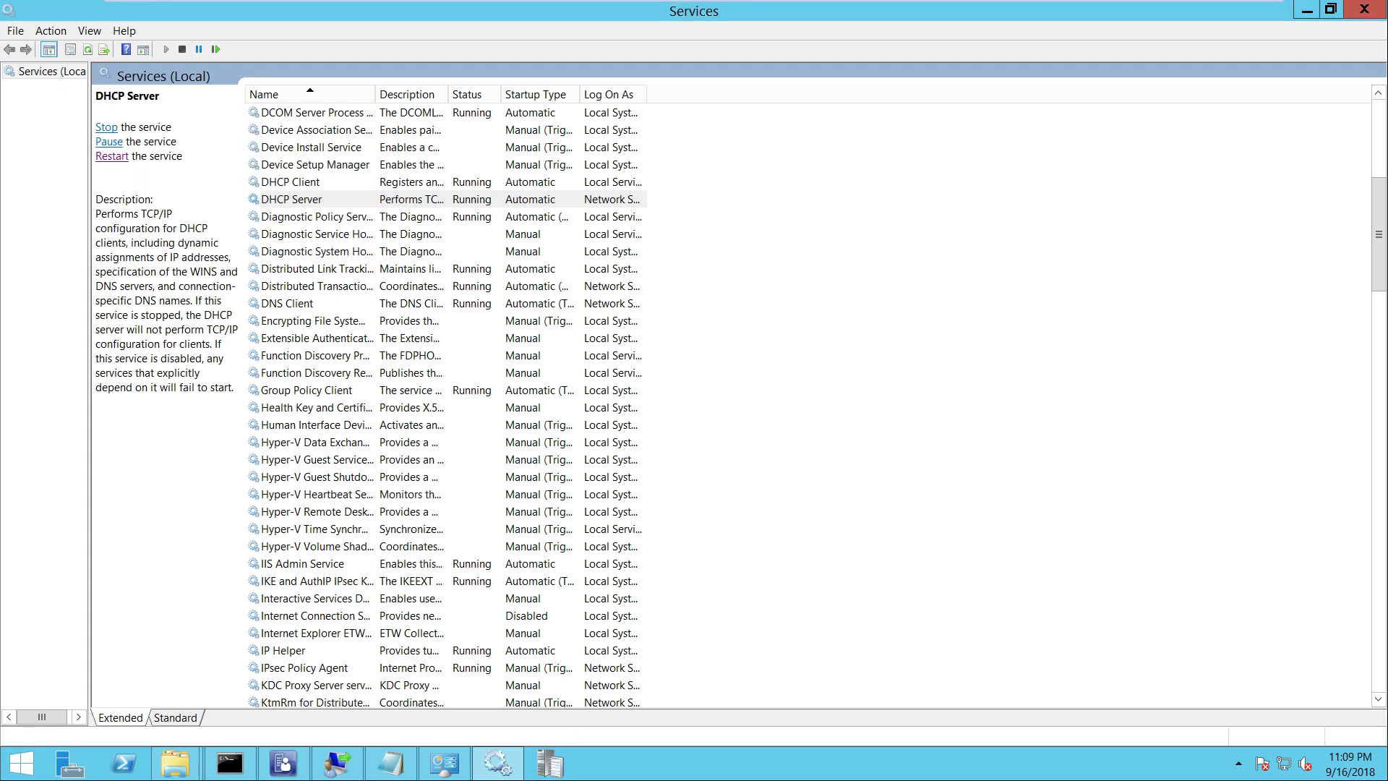
Restart the Windows Deployment Services Server service so it shows Running again
{"action": "left_click", "coordinate": [318, 441]}
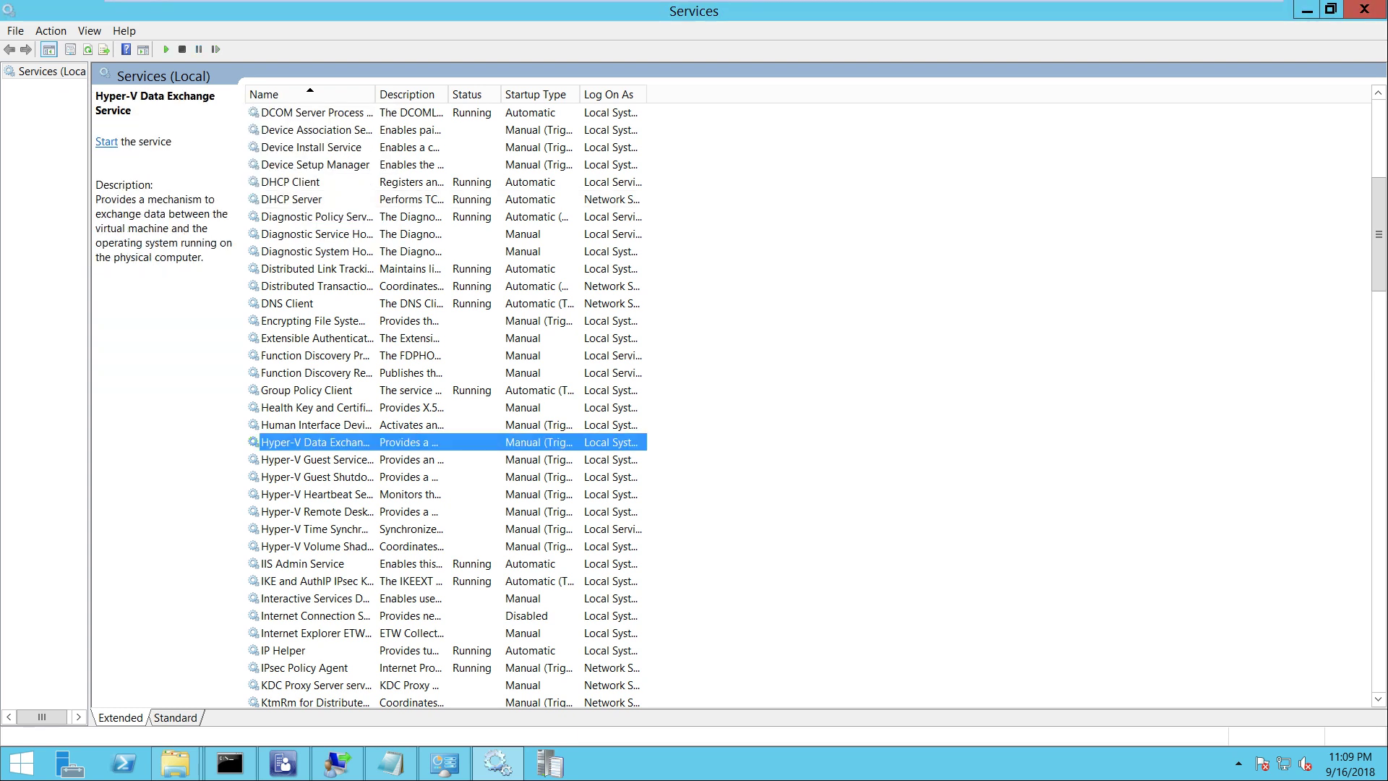
{"action": "type", "text": "wi"}
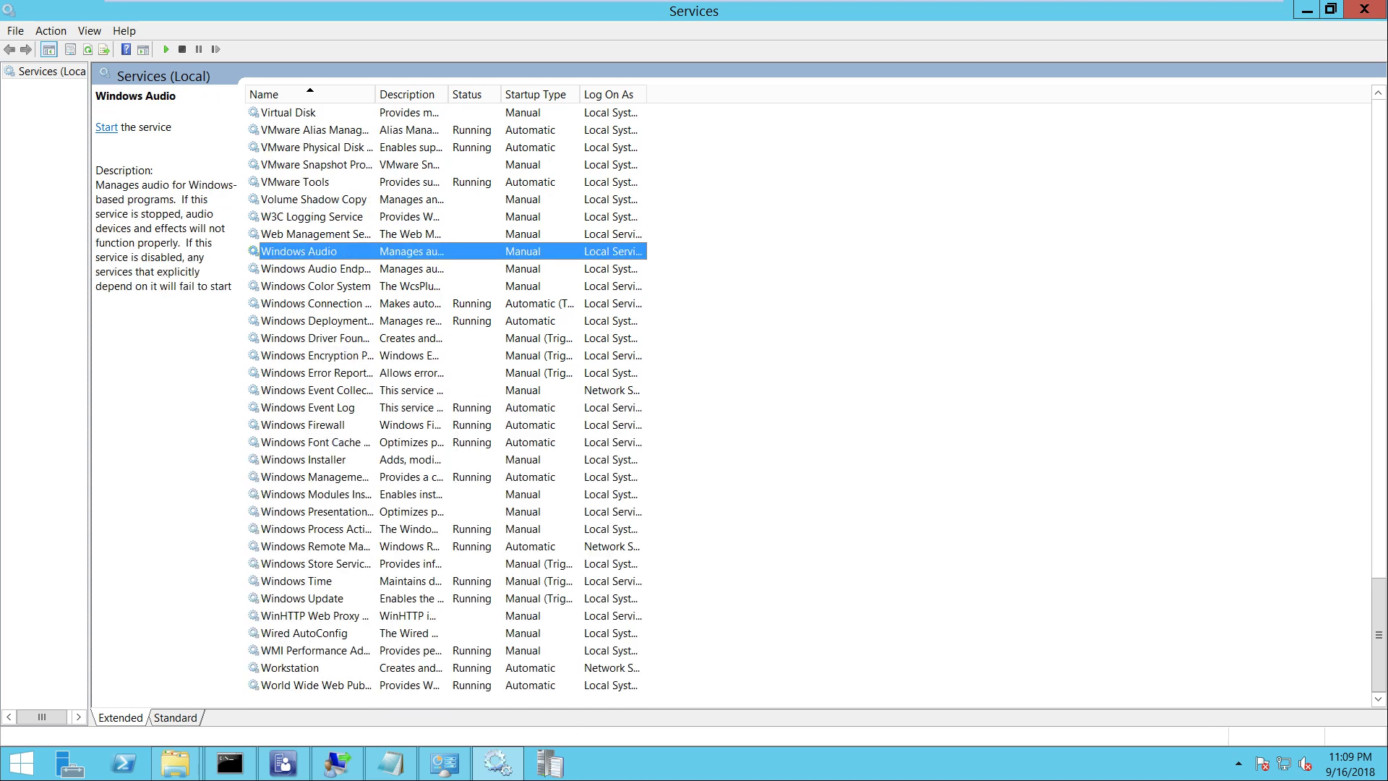
{"action": "left_click", "coordinate": [318, 321]}
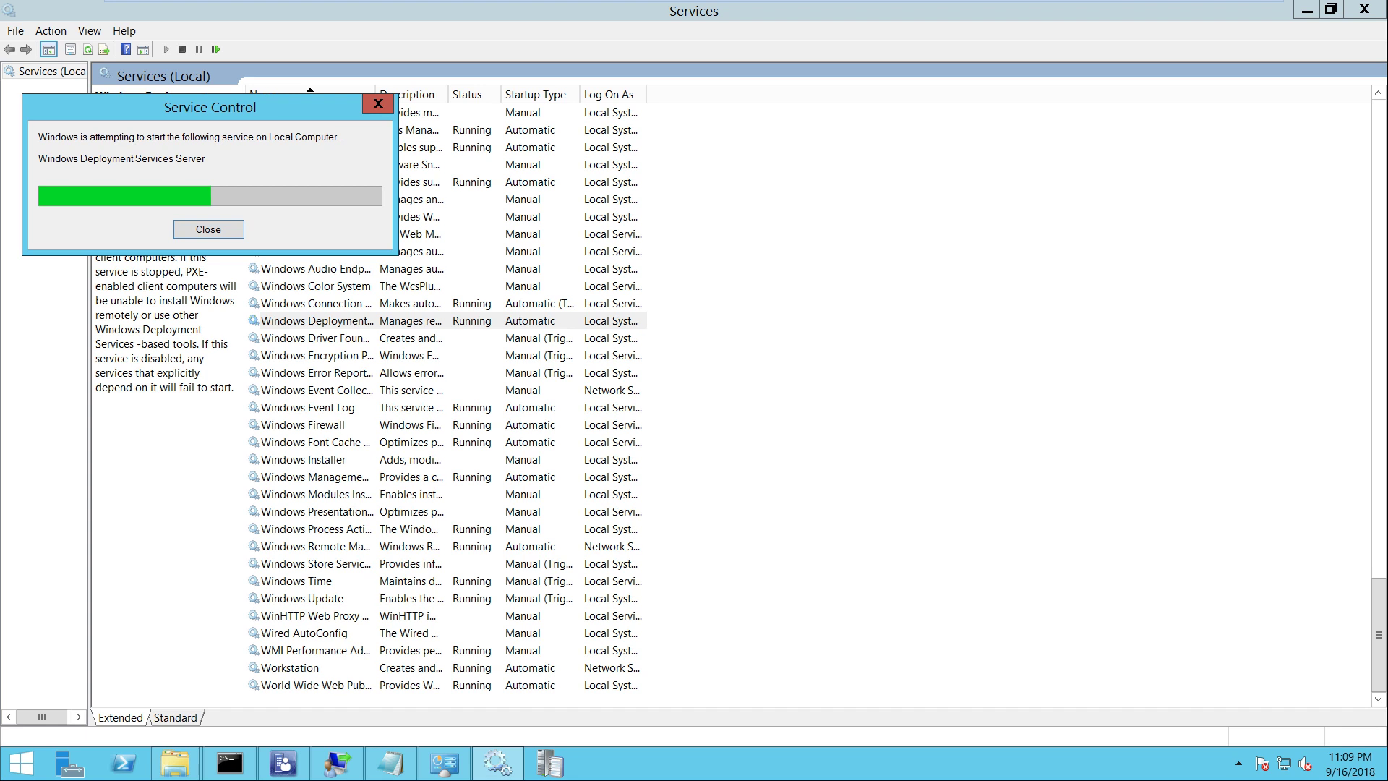
{"action": "mouse_move", "coordinate": [283, 763]}
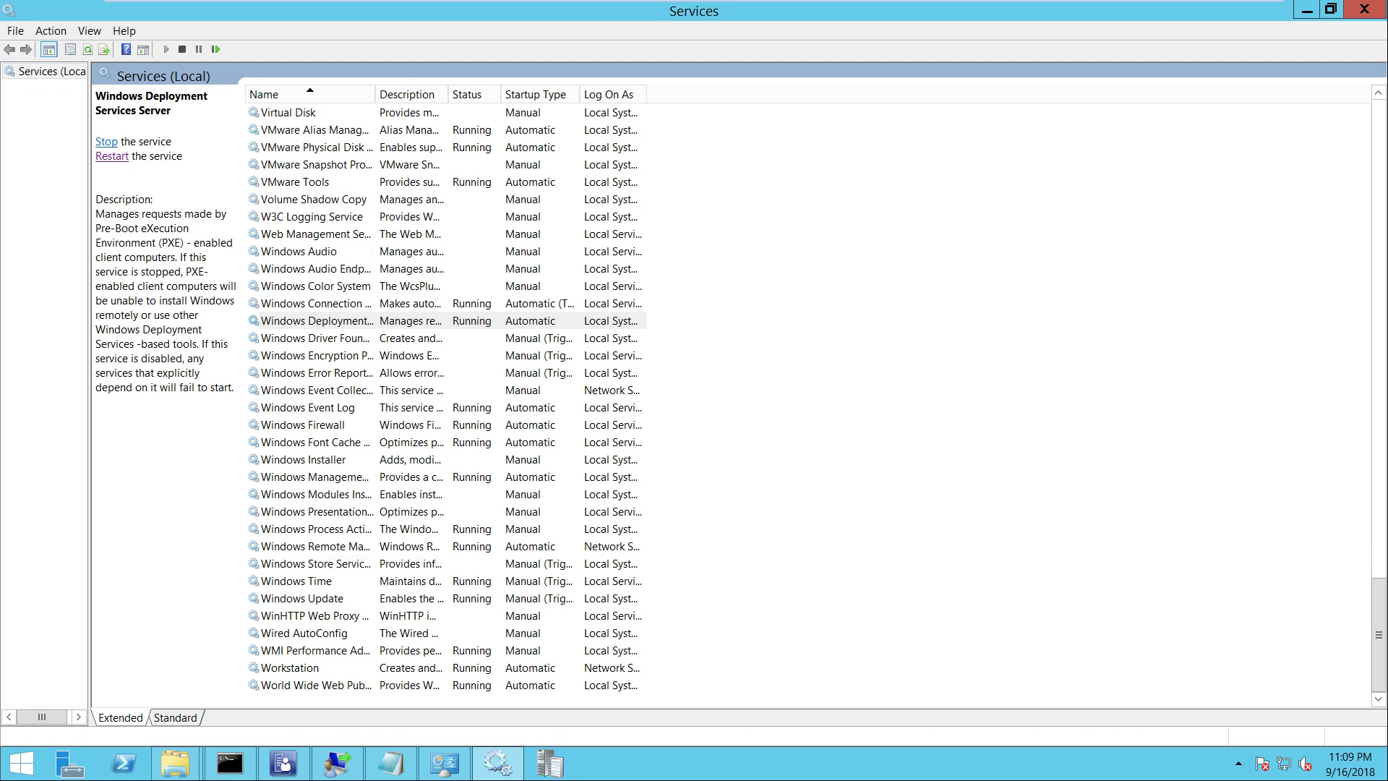
{"action": "left_click", "coordinate": [304, 459]}
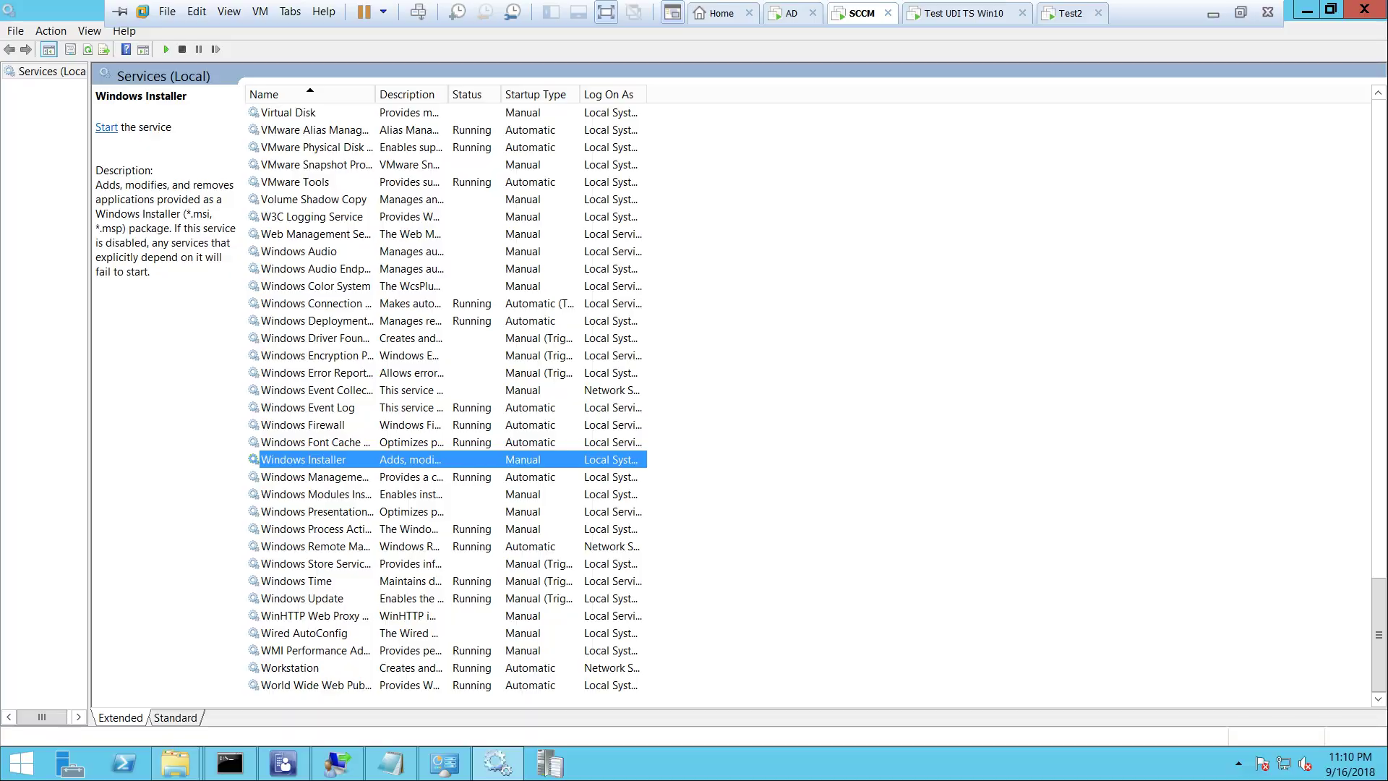
Restart the Test2 virtual machine with Ctrl+Alt+Del to retry its PXE boot
{"action": "left_click", "coordinate": [1072, 12]}
{"action": "right_click", "coordinate": [1071, 12]}
{"action": "left_click", "coordinate": [1143, 107]}
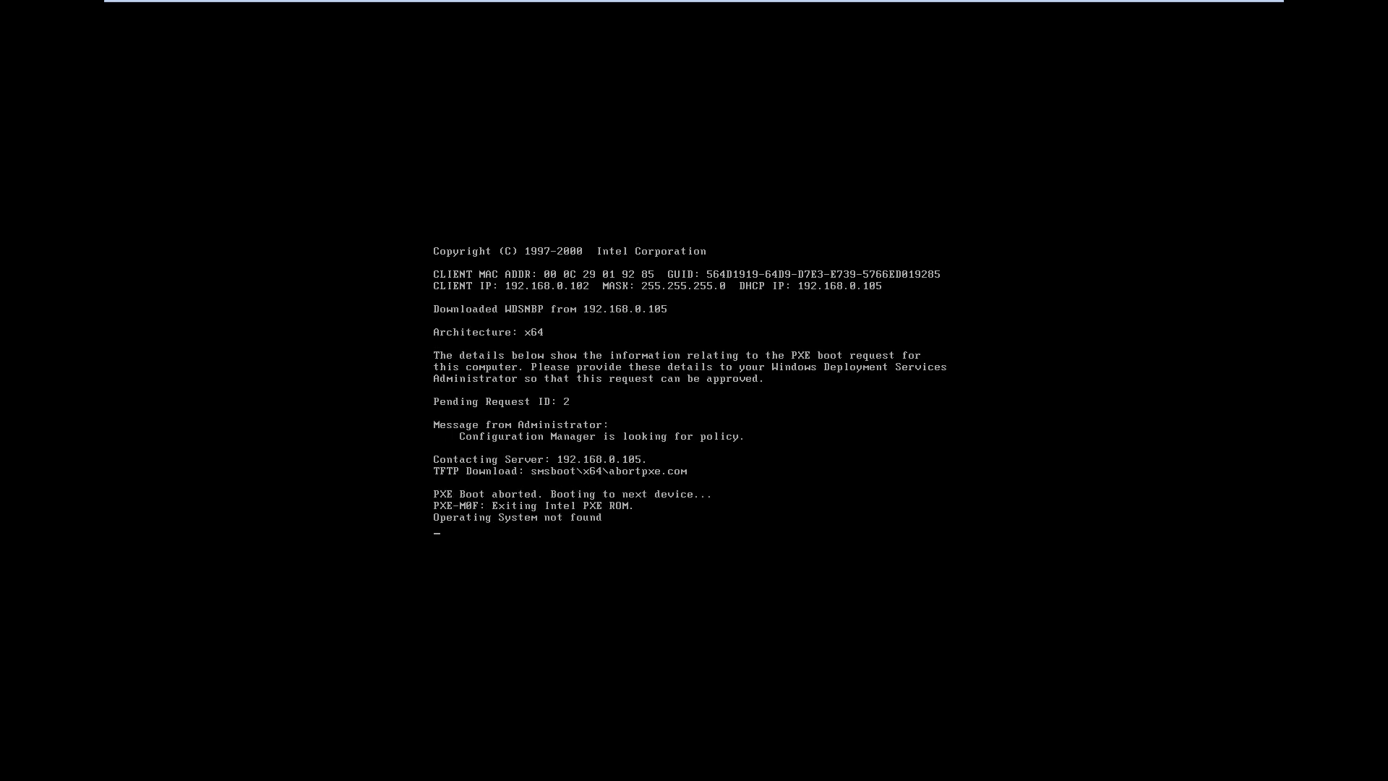
{"action": "mouse_move", "coordinate": [693, 1]}
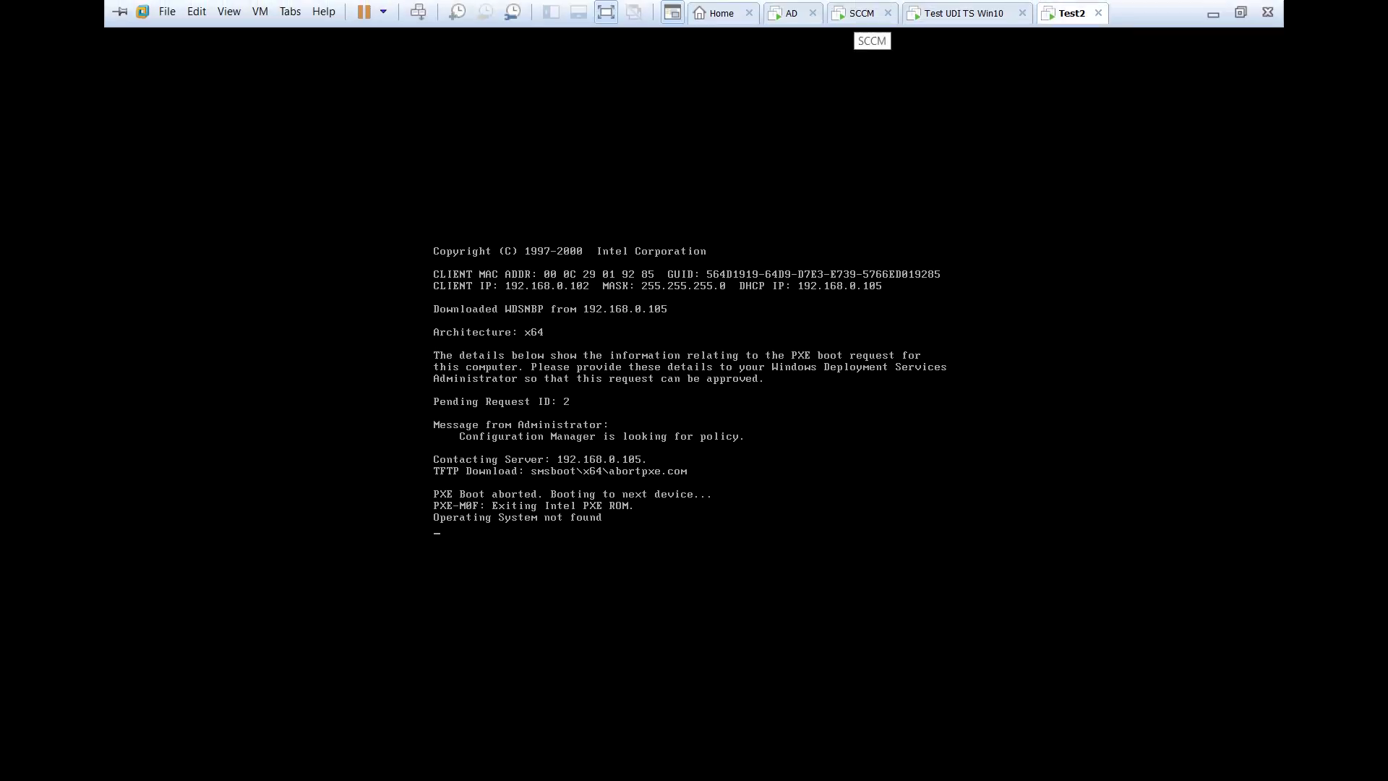
Return to the SCCM server VM and bring back the Administrative Tools folder
{"action": "left_click", "coordinate": [861, 13]}
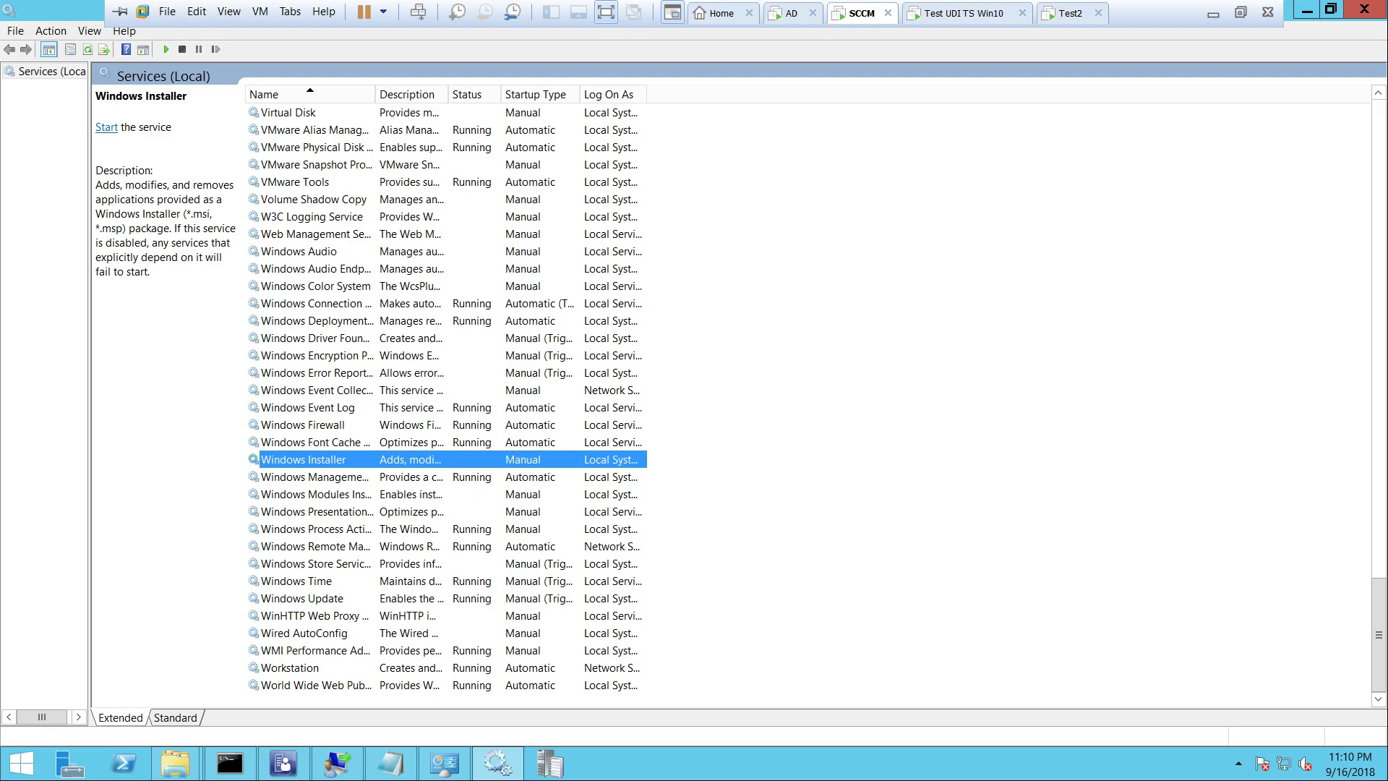
{"action": "left_click", "coordinate": [283, 763]}
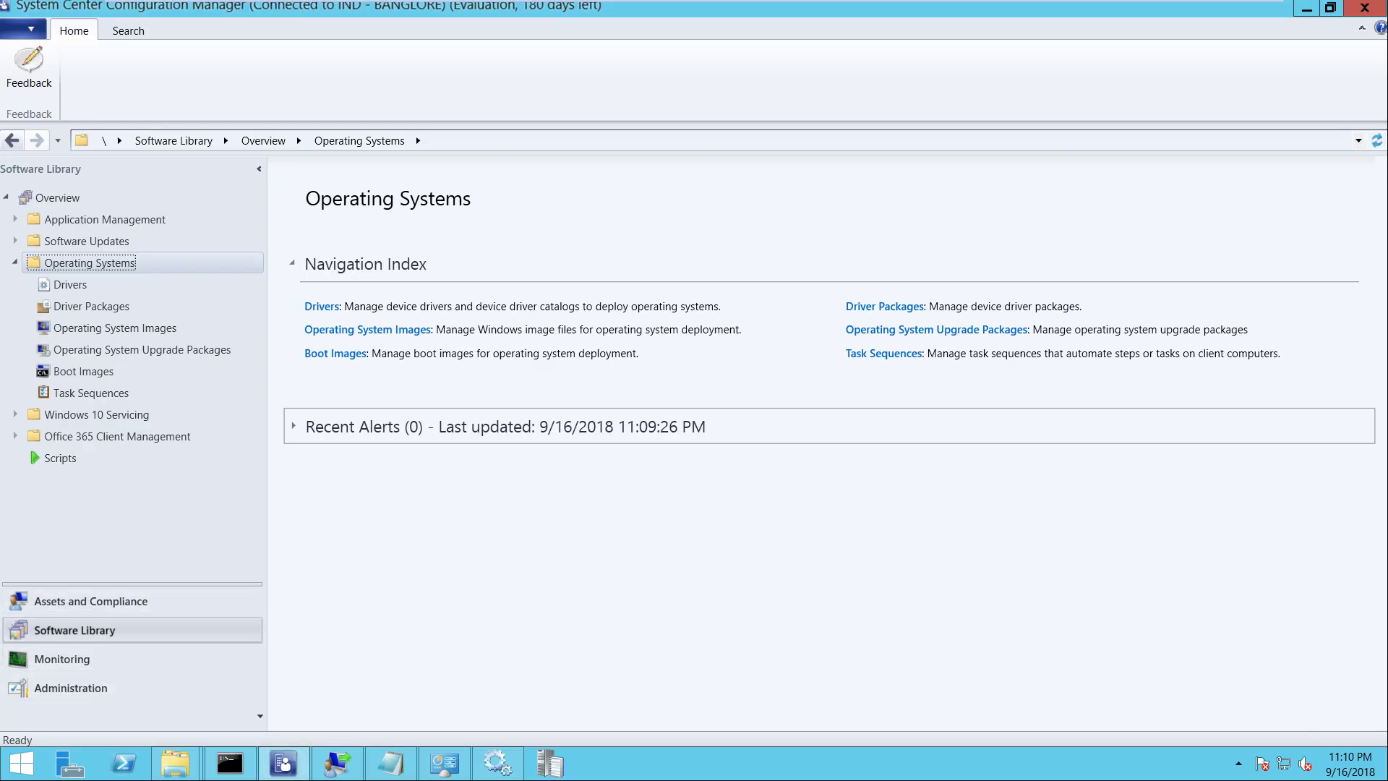
{"action": "left_click", "coordinate": [444, 763]}
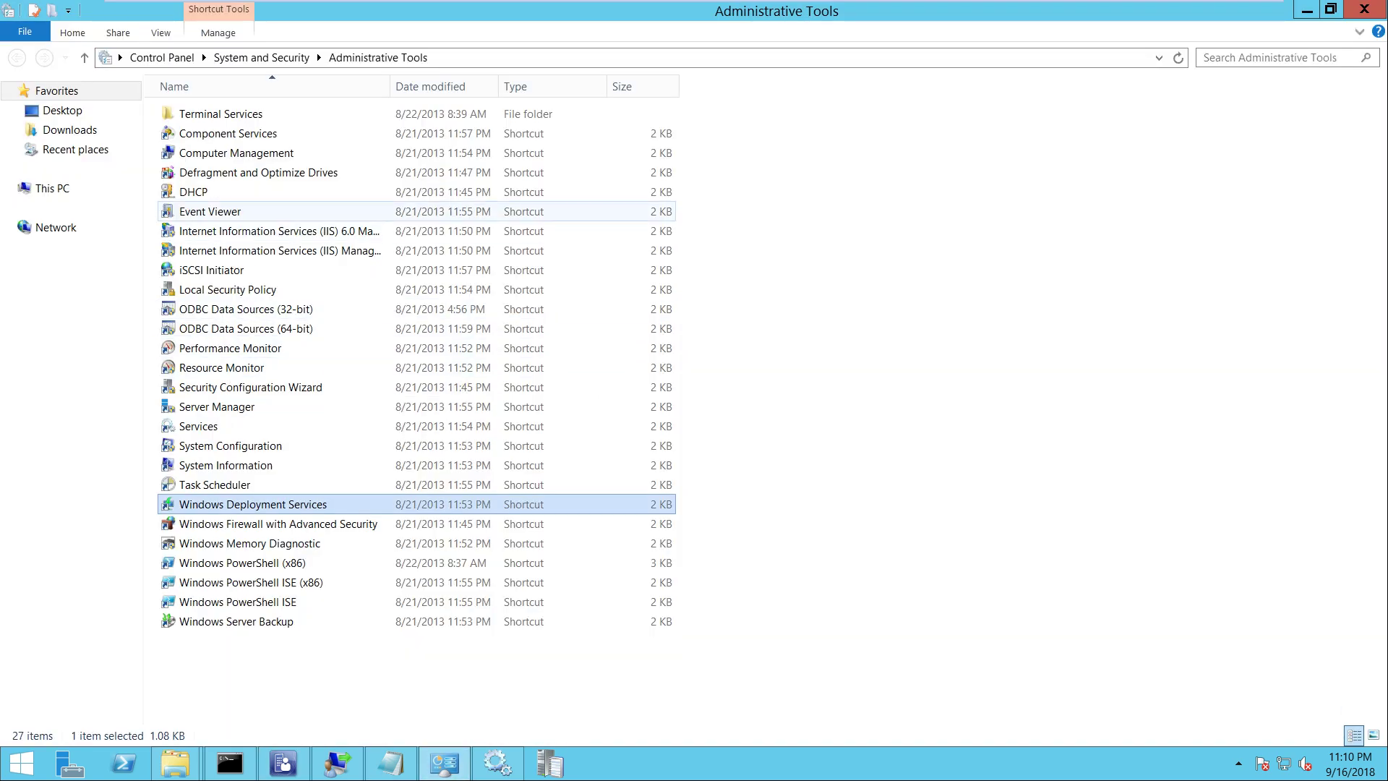
Launch the DHCP console and expand sccm.ithub.com down to the IPv4 Server Options
{"action": "double_click", "coordinate": [194, 192]}
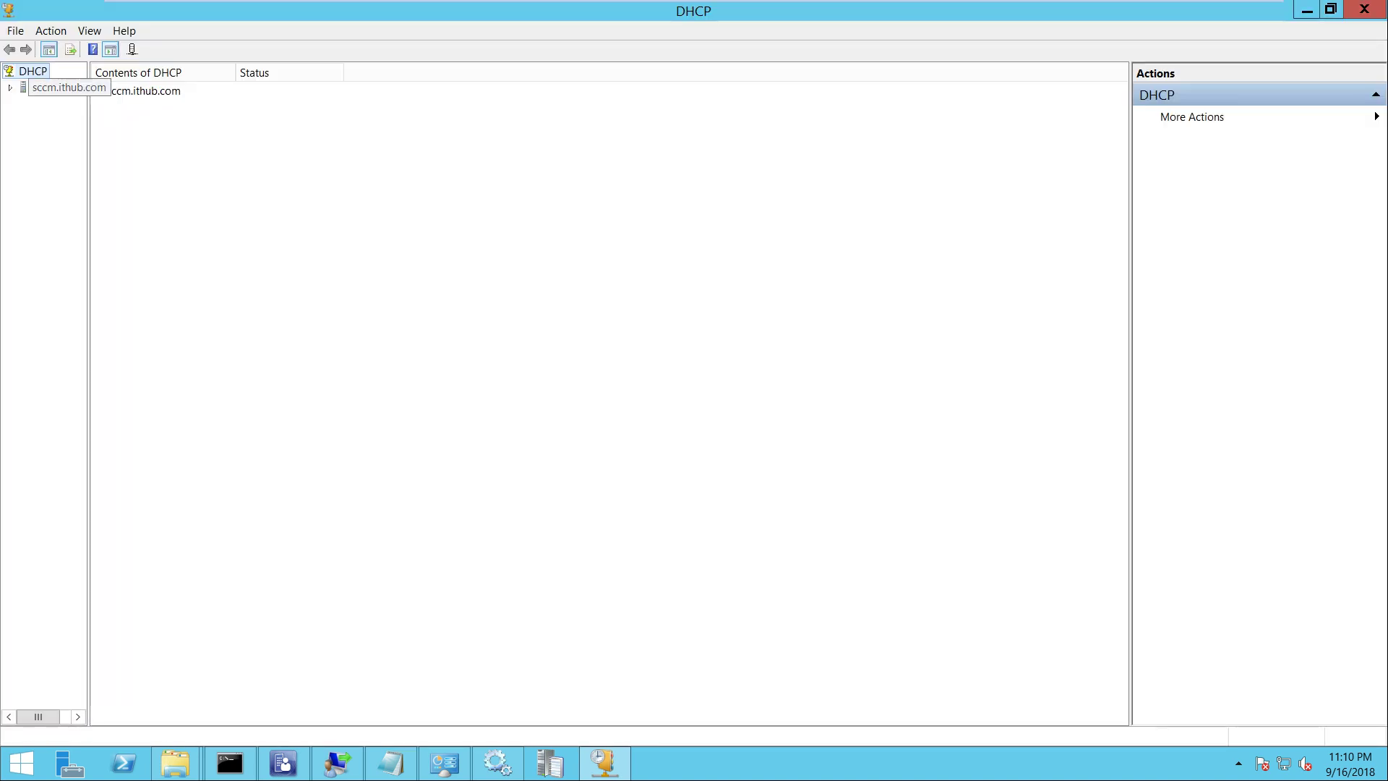
{"action": "double_click", "coordinate": [58, 87]}
{"action": "double_click", "coordinate": [55, 103]}
{"action": "left_click", "coordinate": [69, 119]}
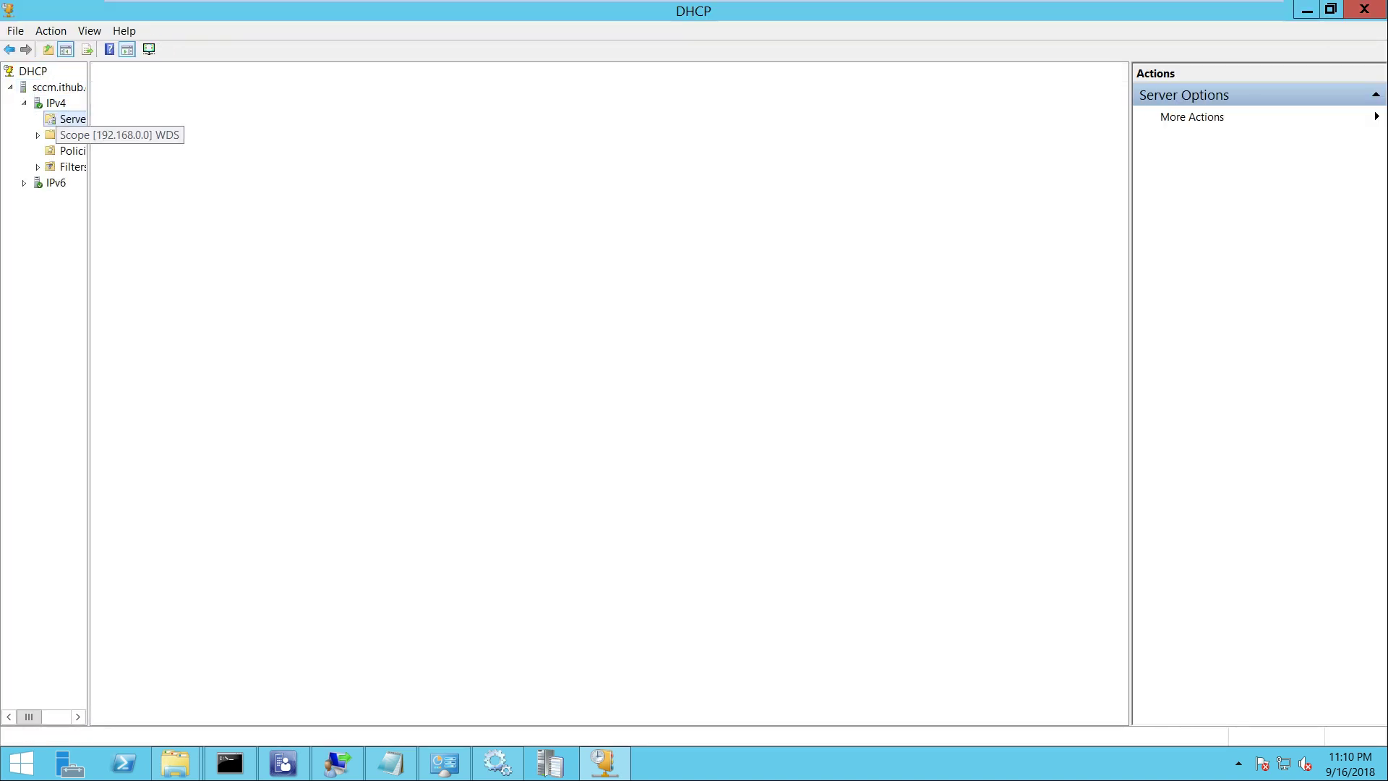
{"action": "left_click_drag", "start_coordinate": [88, 361], "coordinate": [270, 361]}
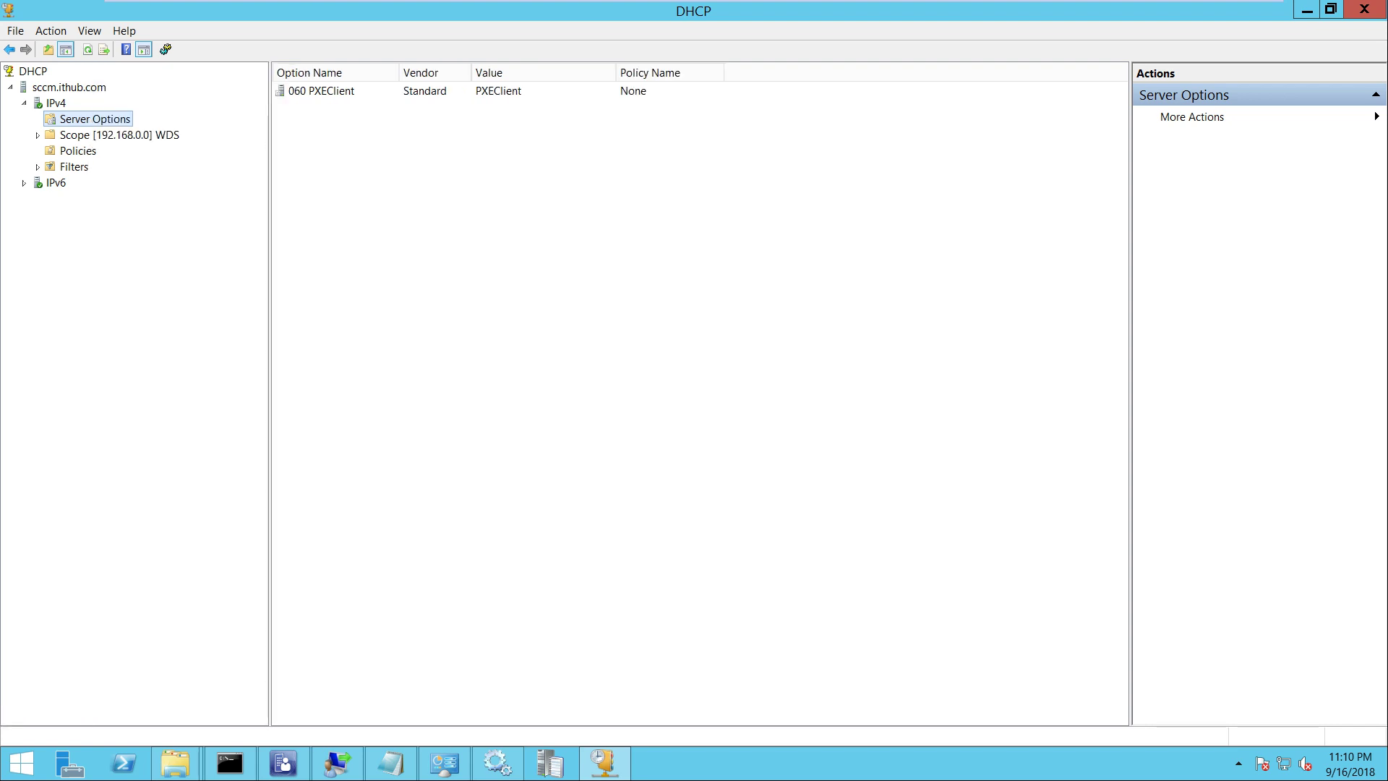
Open Configure Options for the IPv4 server options and scroll the General options list
{"action": "right_click", "coordinate": [74, 119]}
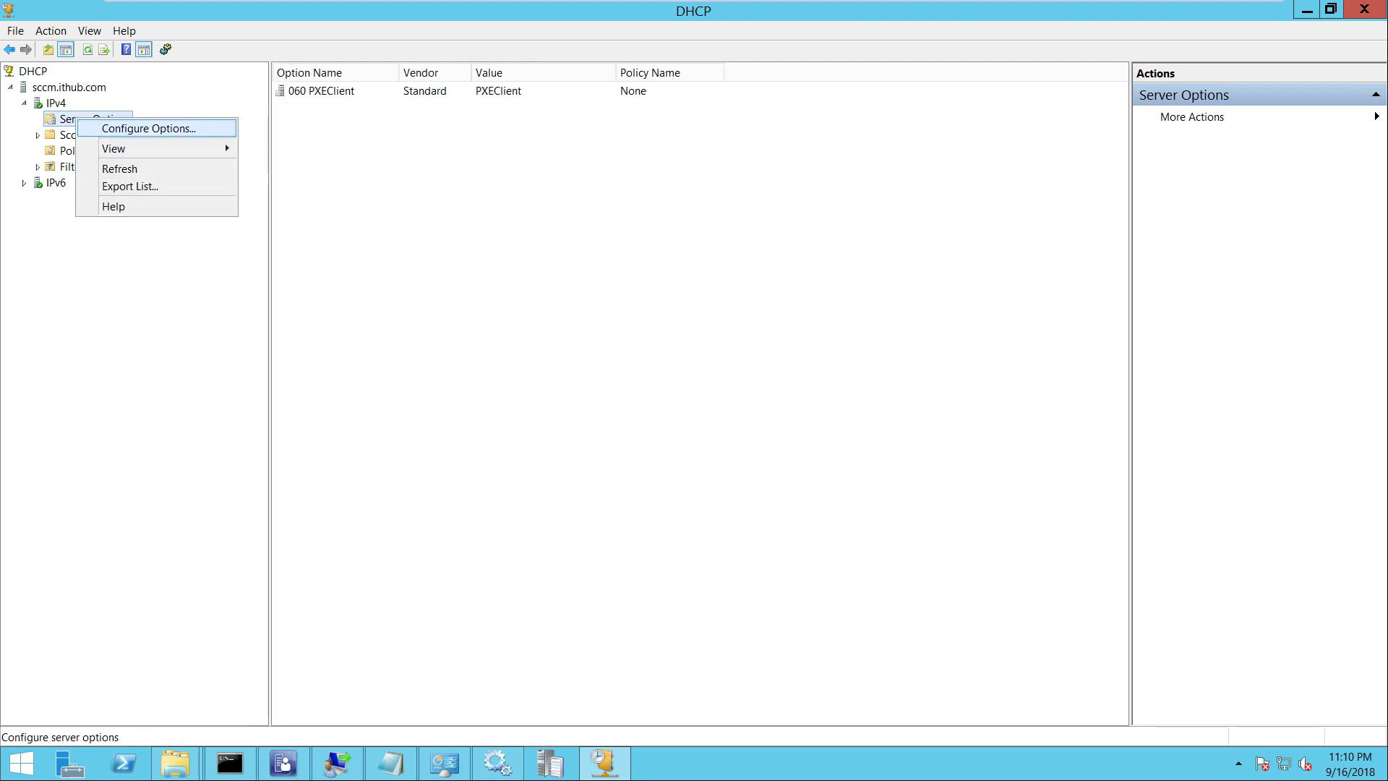
{"action": "left_click", "coordinate": [137, 128]}
{"action": "left_click_drag", "start_coordinate": [856, 303], "coordinate": [857, 303]}
{"action": "left_click_drag", "start_coordinate": [857, 239], "coordinate": [856, 239]}
{"action": "left_click", "coordinate": [856, 239]}
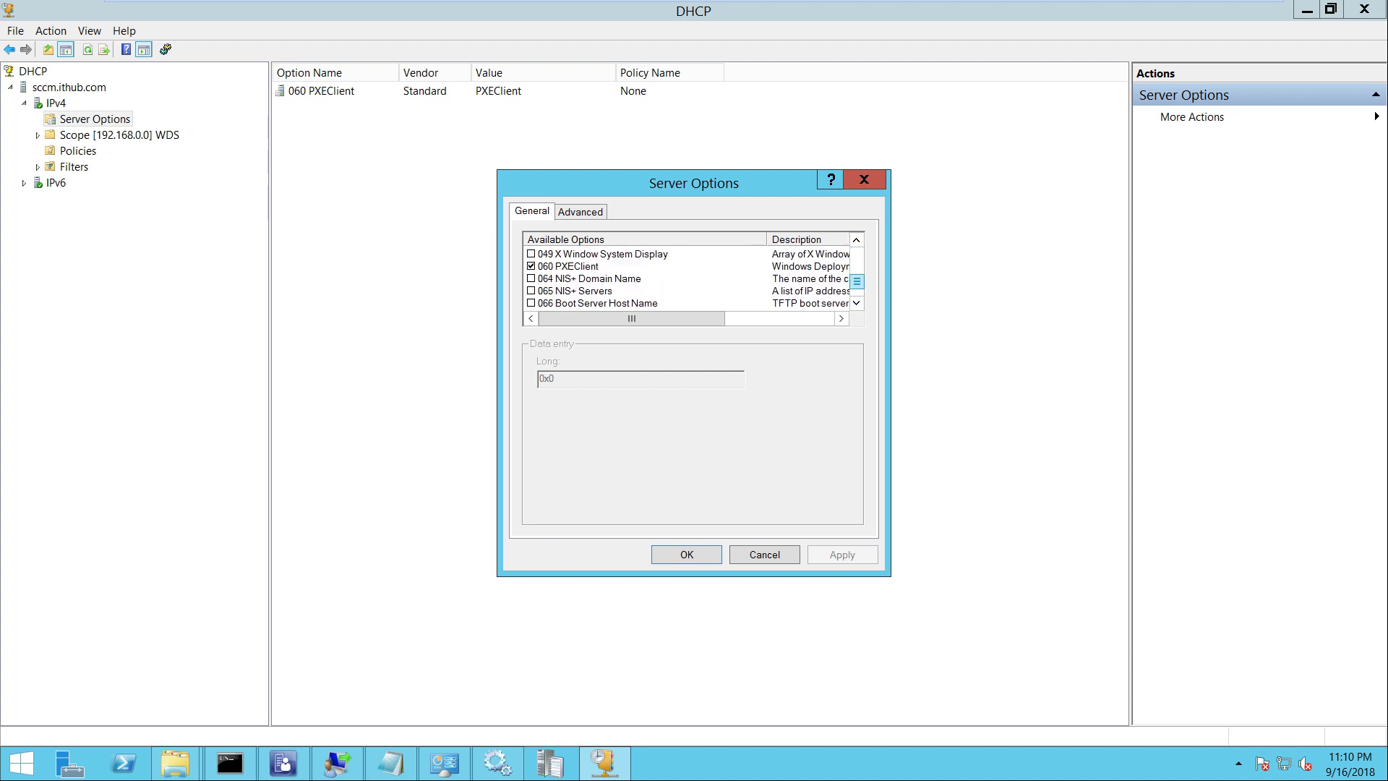
{"action": "left_click", "coordinate": [856, 302]}
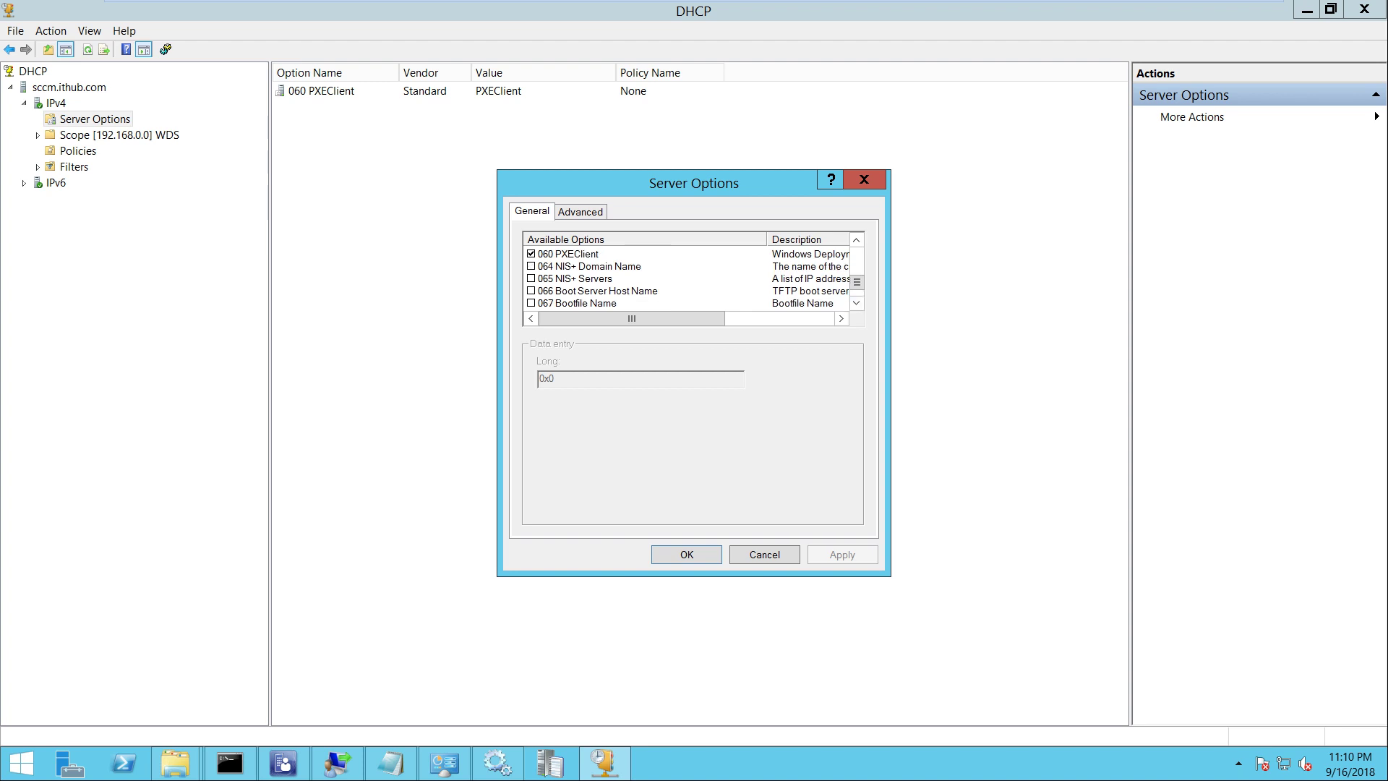
Inspect options 066 Boot Server Host Name and 067 Bootfile Name, leaving both unchecked
{"action": "left_click", "coordinate": [597, 290]}
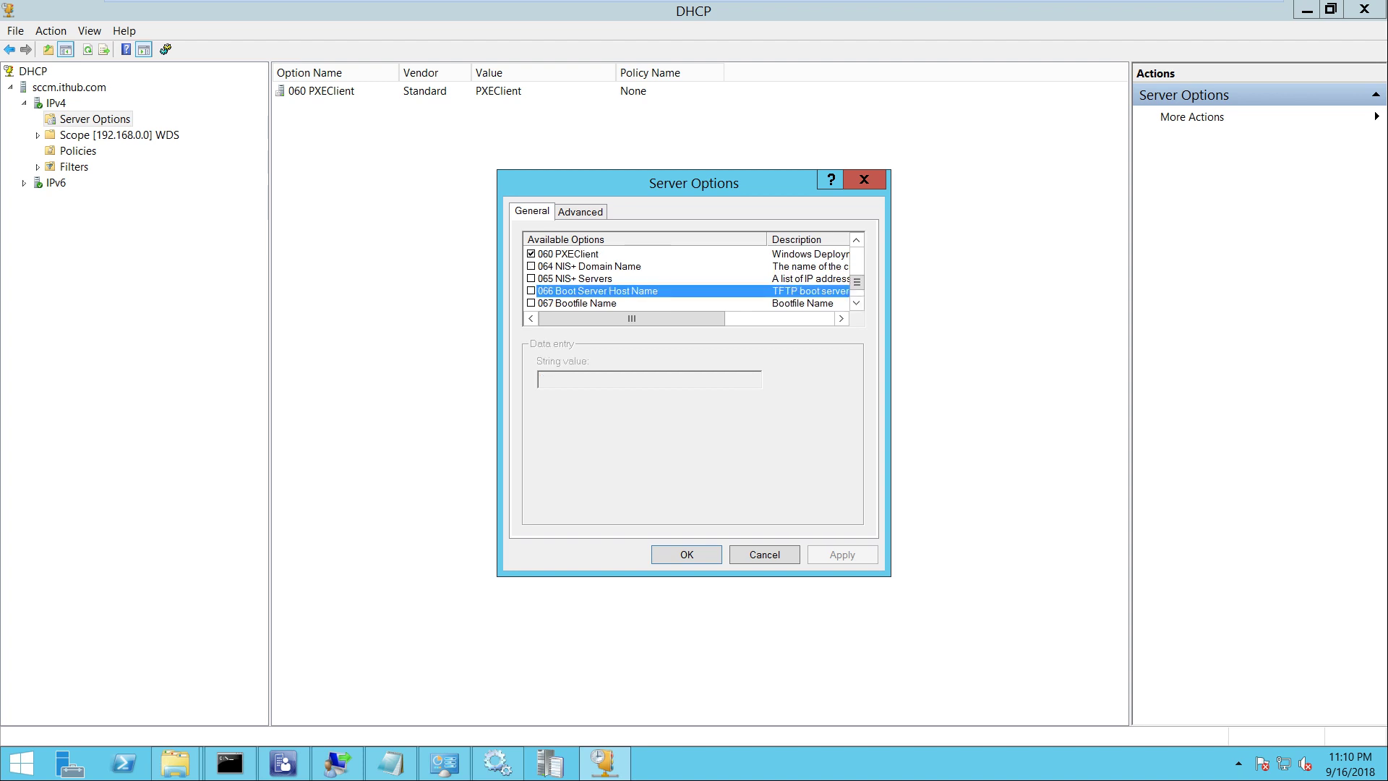
{"action": "left_click", "coordinate": [576, 303]}
{"action": "key", "text": "space"}
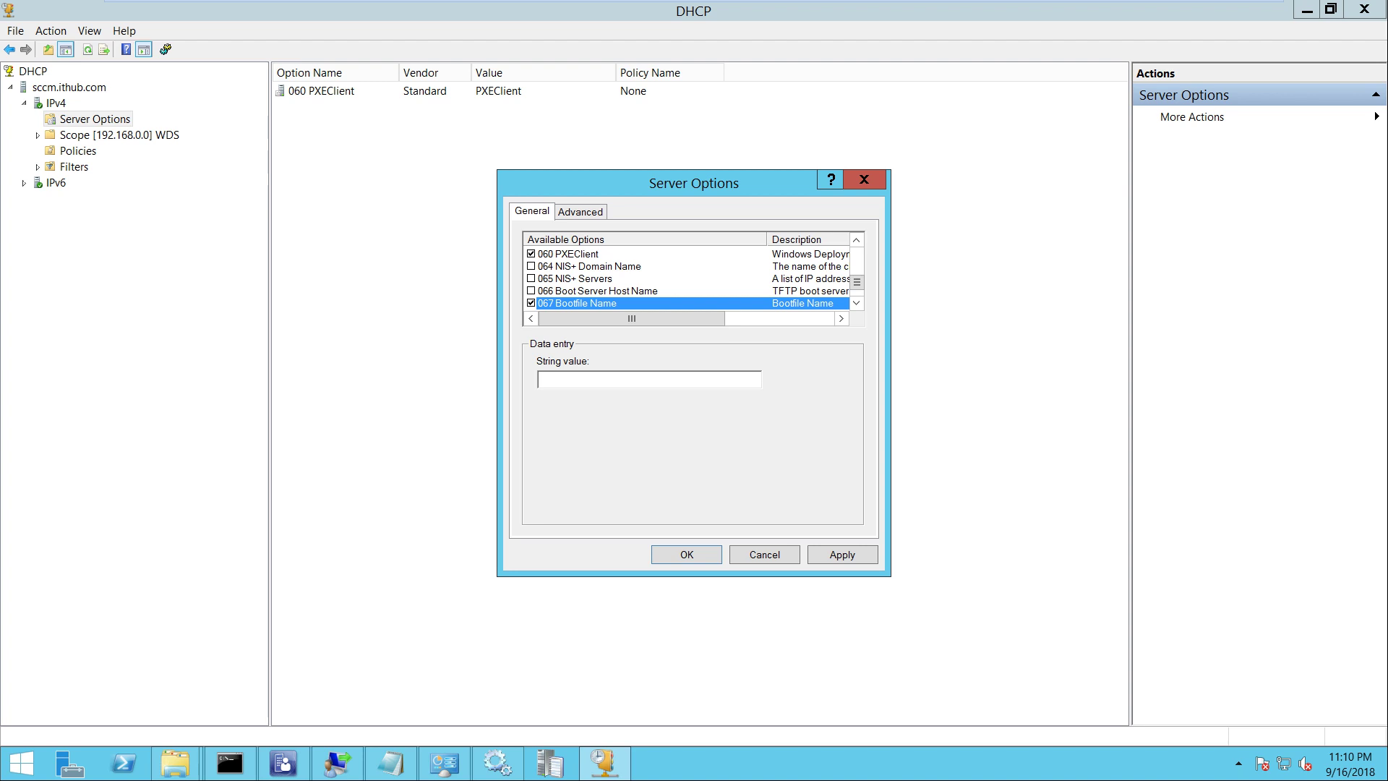
{"action": "key", "text": "space"}
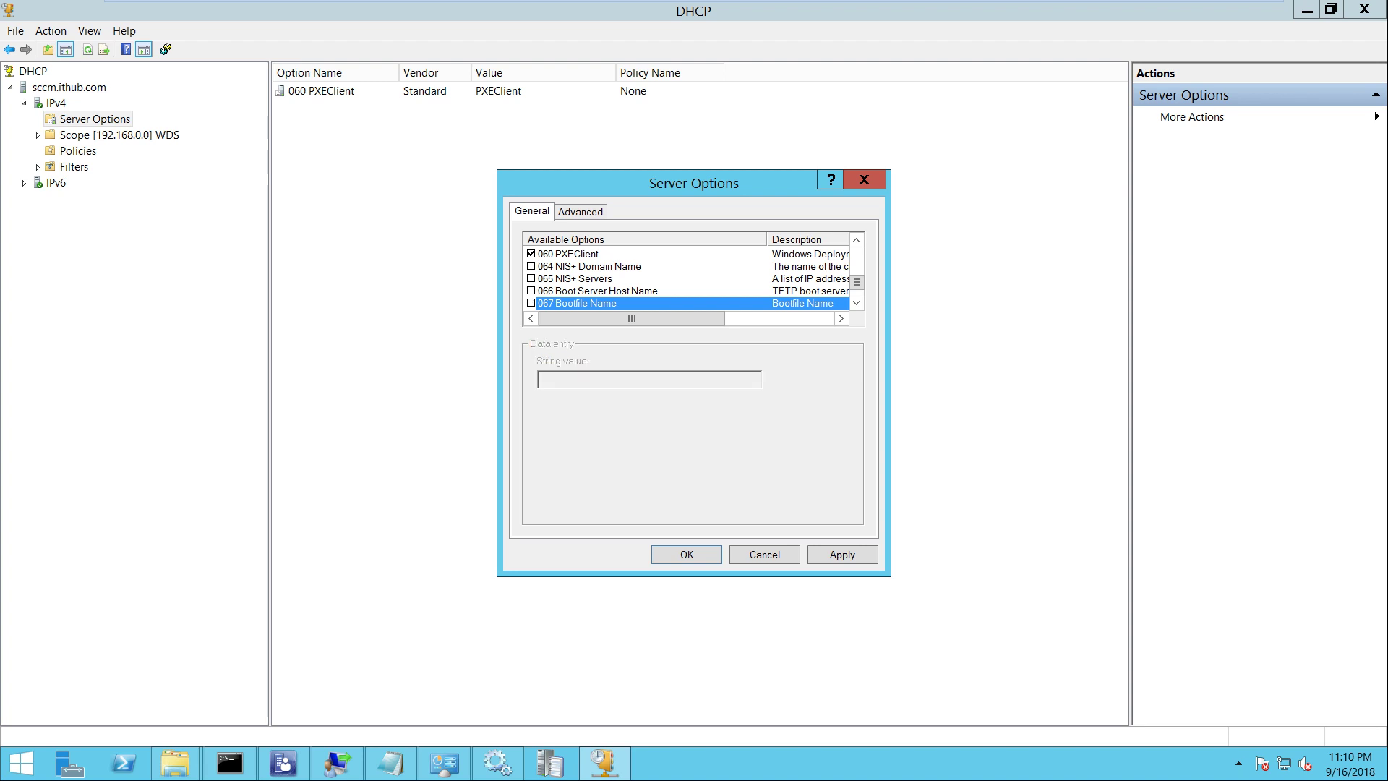
{"action": "left_click", "coordinate": [531, 290]}
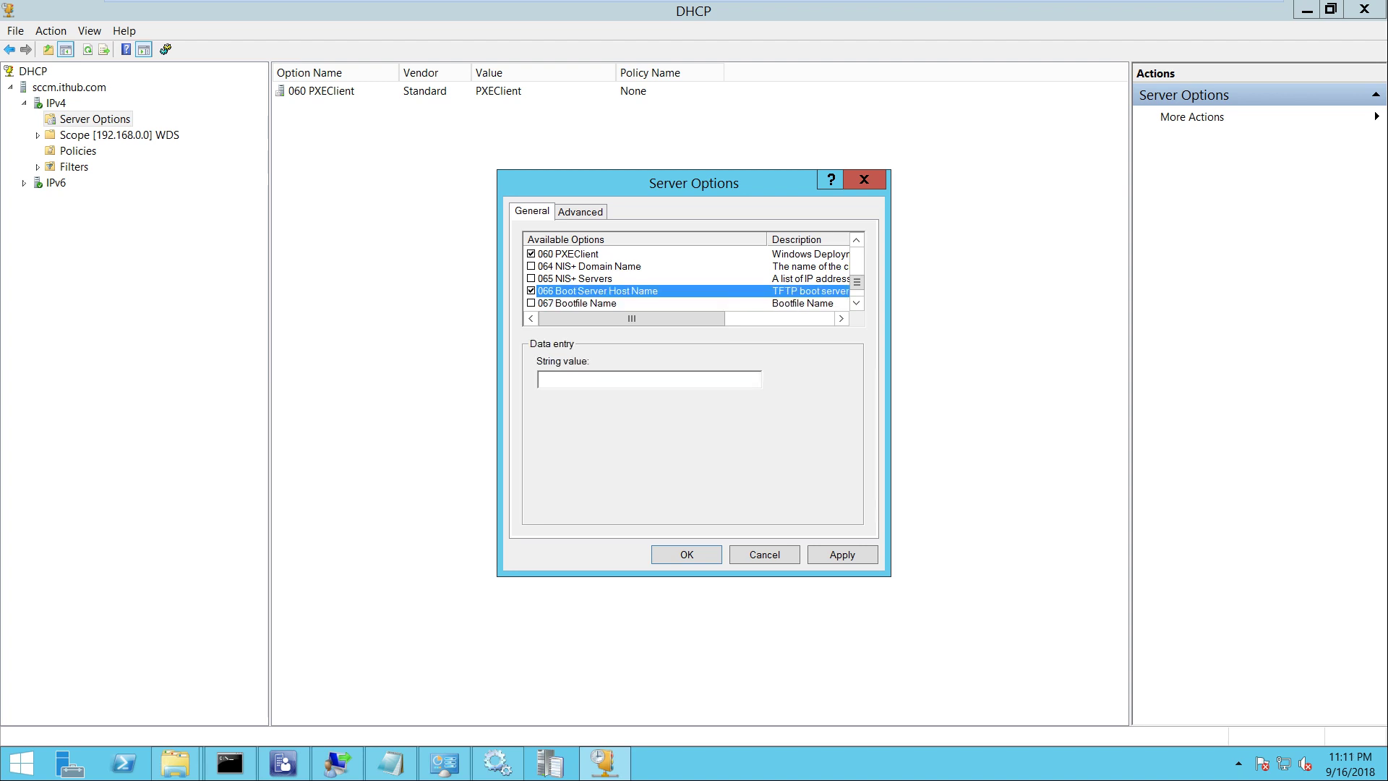
{"action": "key", "text": "space"}
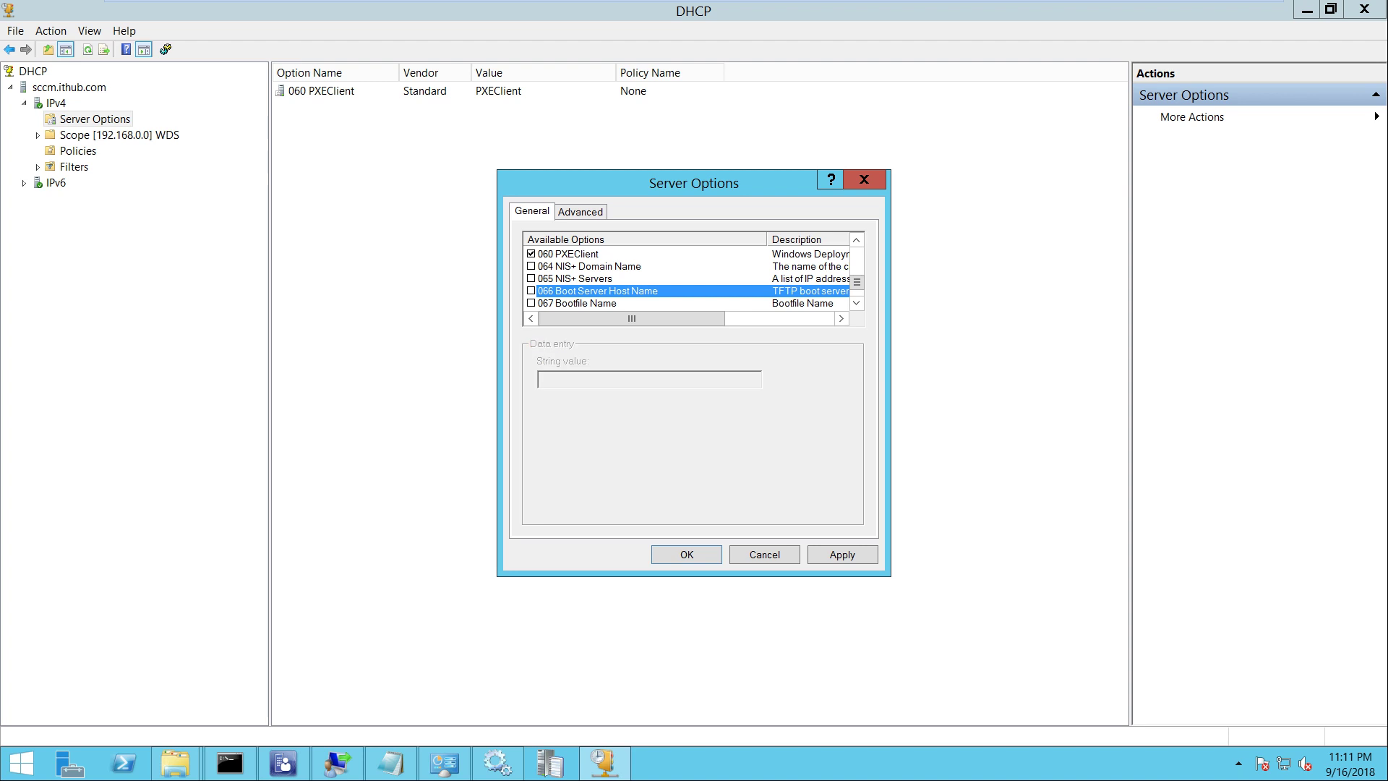
{"action": "left_click", "coordinate": [857, 303]}
{"action": "left_click", "coordinate": [856, 303]}
{"action": "left_click", "coordinate": [857, 303]}
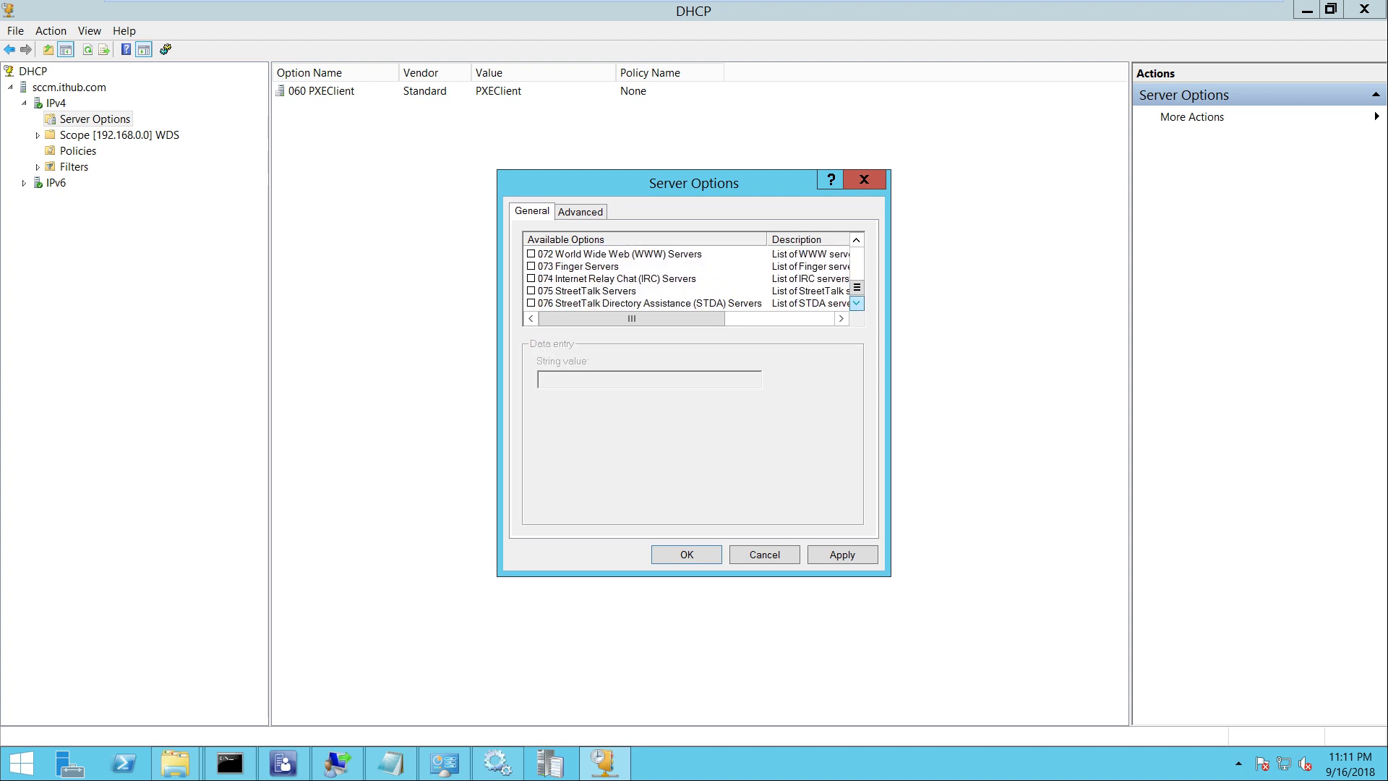
{"action": "left_click", "coordinate": [857, 239]}
{"action": "left_click", "coordinate": [857, 239]}
{"action": "left_click", "coordinate": [857, 239]}
{"action": "left_click", "coordinate": [856, 240]}
On the Advanced tab, check the 060 PXEClient value and options 066/067, then cancel without saving
{"action": "left_click", "coordinate": [580, 211]}
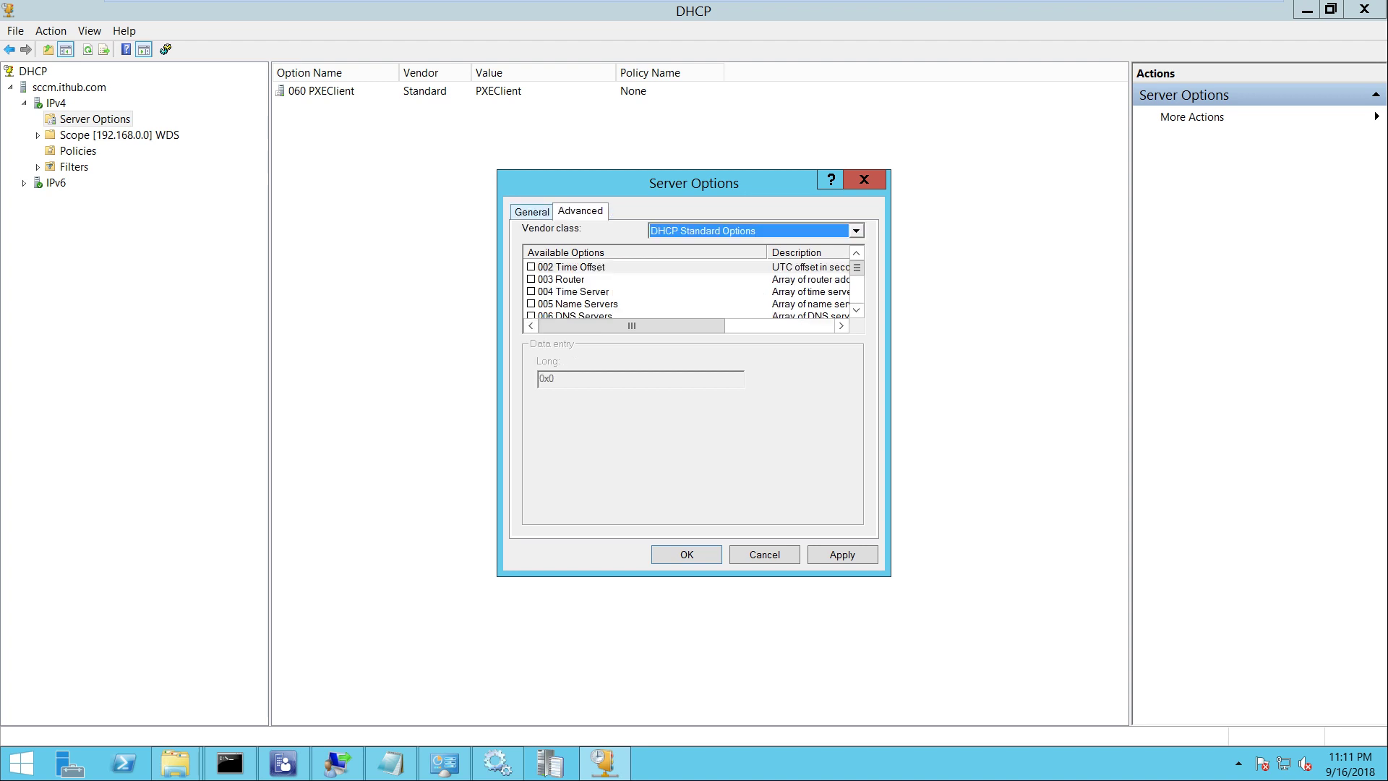
{"action": "left_click_drag", "start_coordinate": [857, 267], "coordinate": [856, 290]}
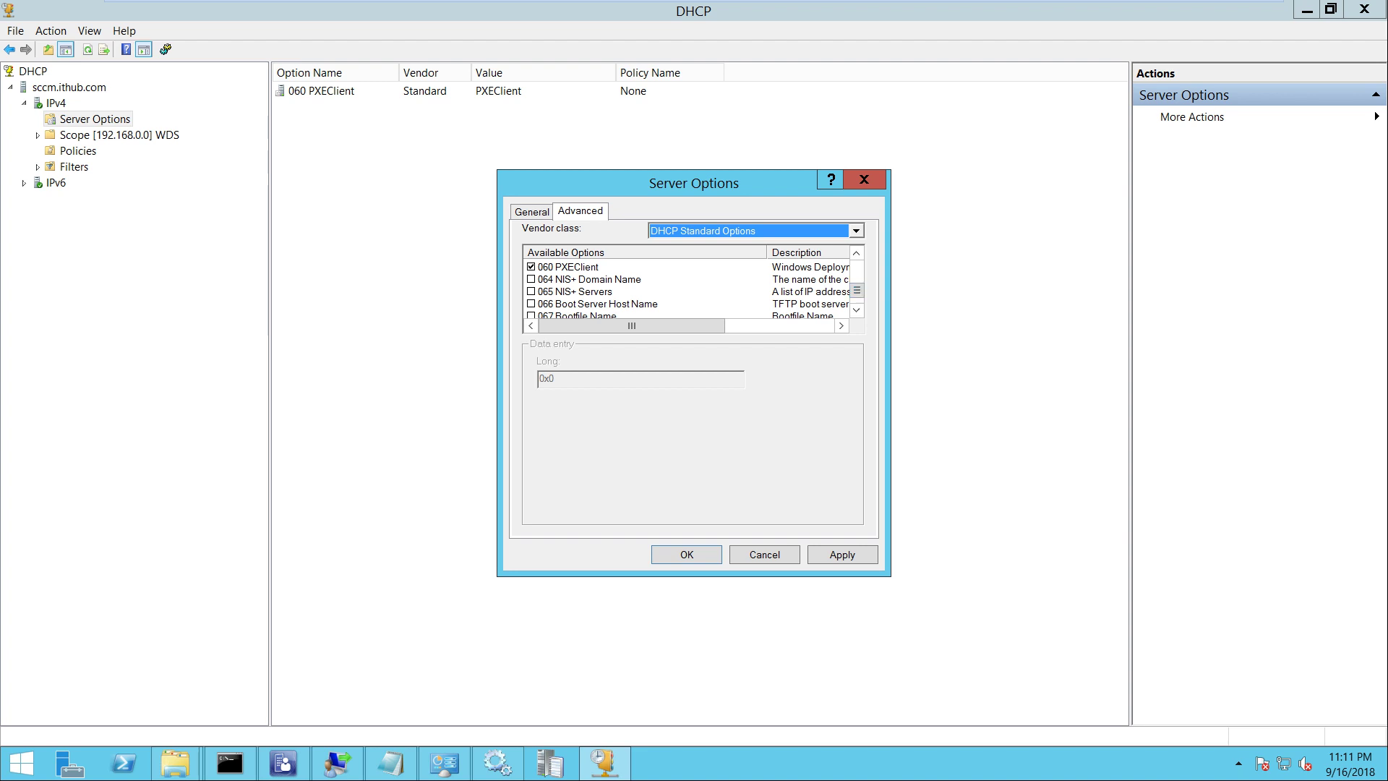
{"action": "left_click", "coordinate": [568, 267]}
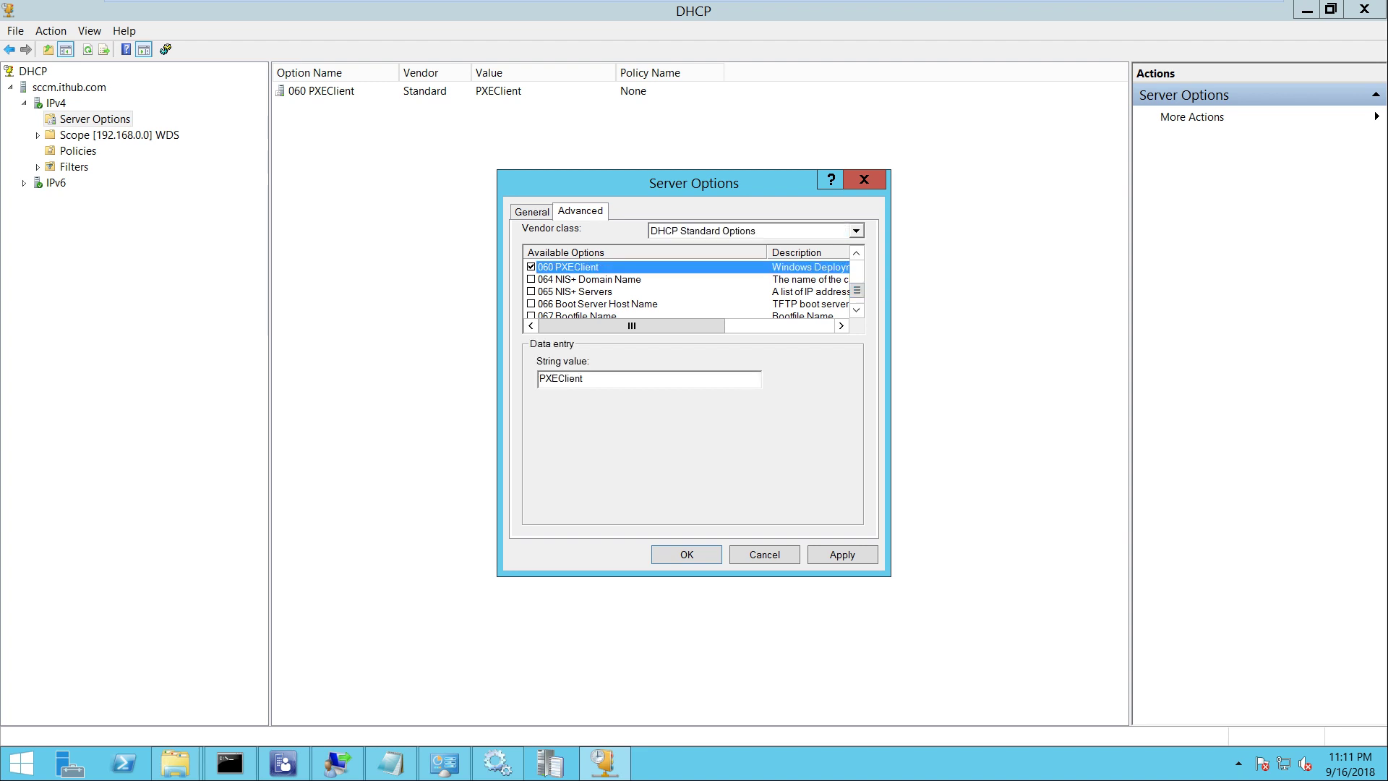
{"action": "left_click", "coordinate": [597, 303]}
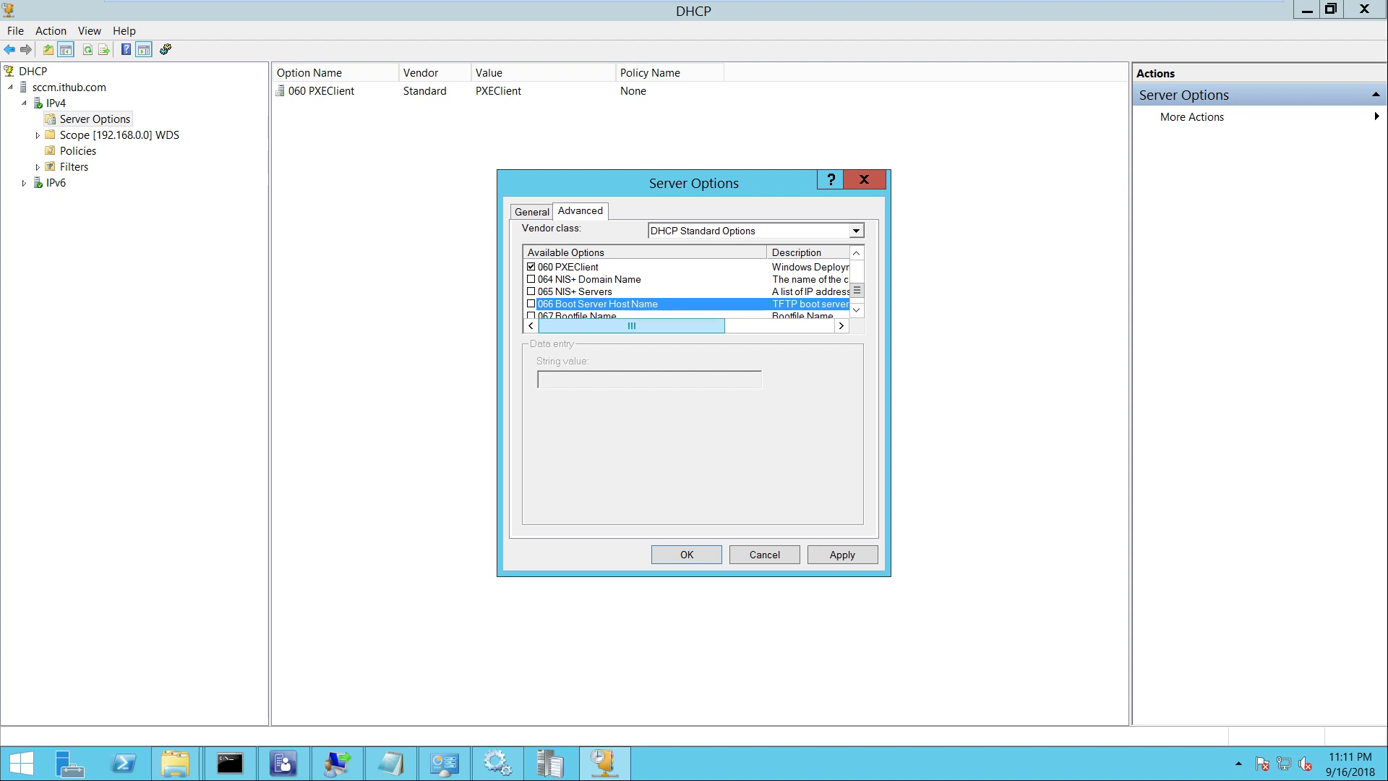
{"action": "left_click", "coordinate": [577, 315]}
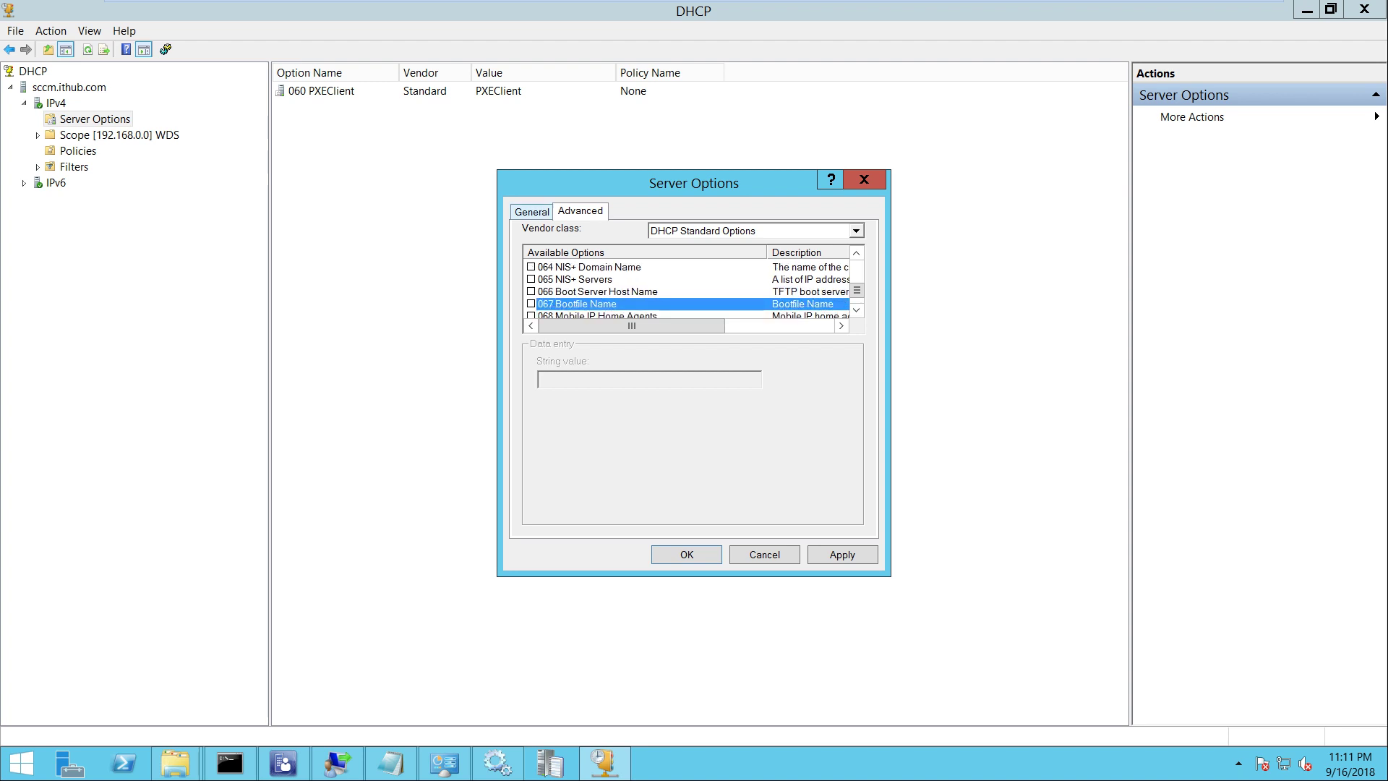
{"action": "key", "text": "ctrl+shift+Tab"}
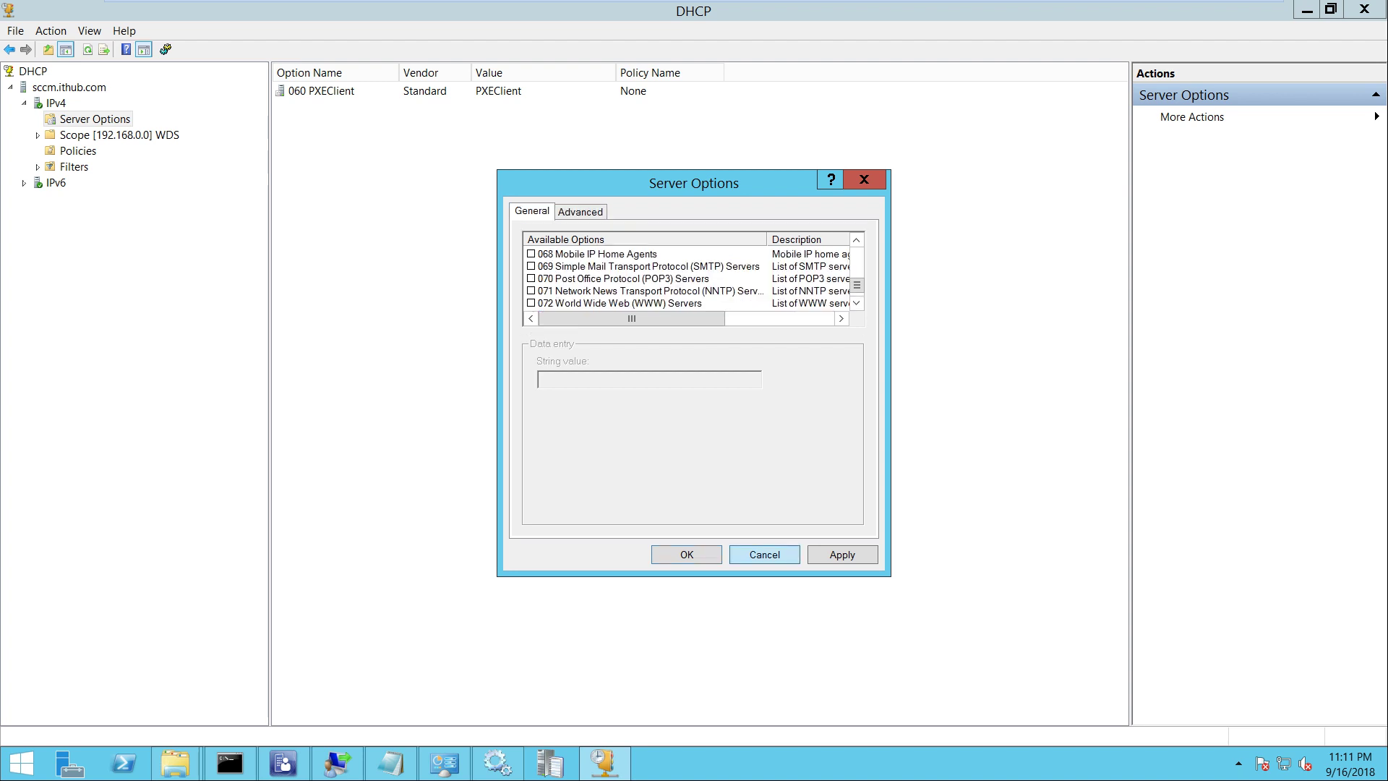
{"action": "left_click", "coordinate": [764, 554]}
Refresh the server options list and the IPv4 node, then close the DHCP console
{"action": "right_click", "coordinate": [80, 112]}
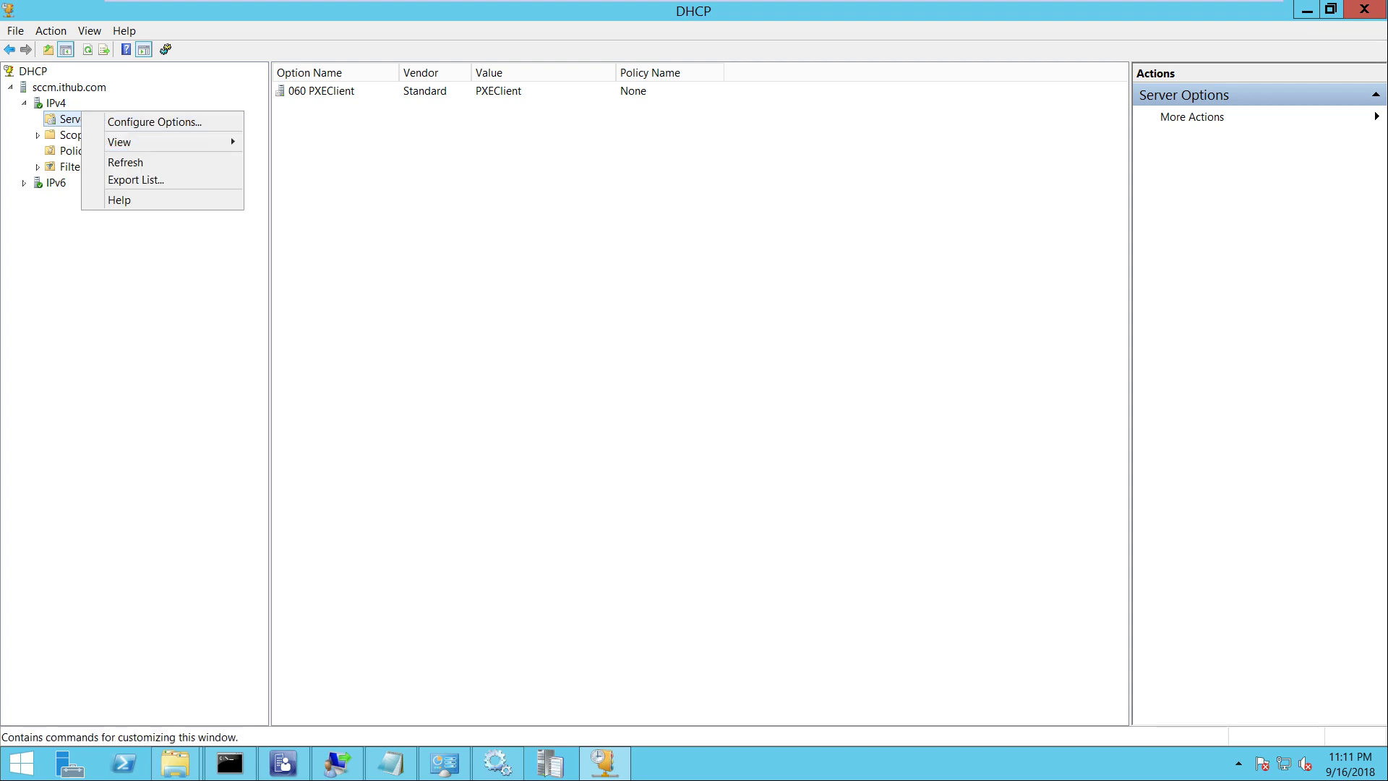
{"action": "left_click", "coordinate": [125, 161]}
{"action": "right_click", "coordinate": [51, 103]}
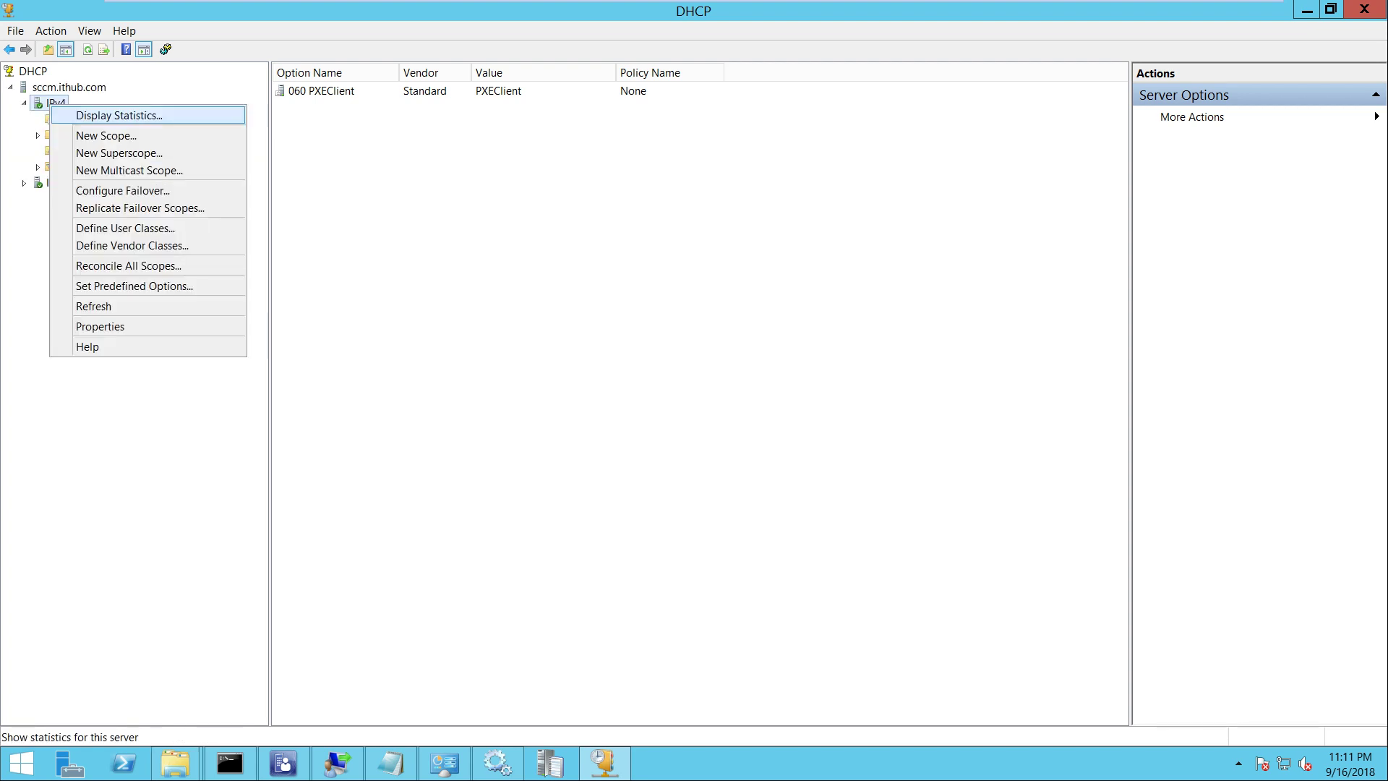
{"action": "key", "text": "Up"}
{"action": "key", "text": "Up"}
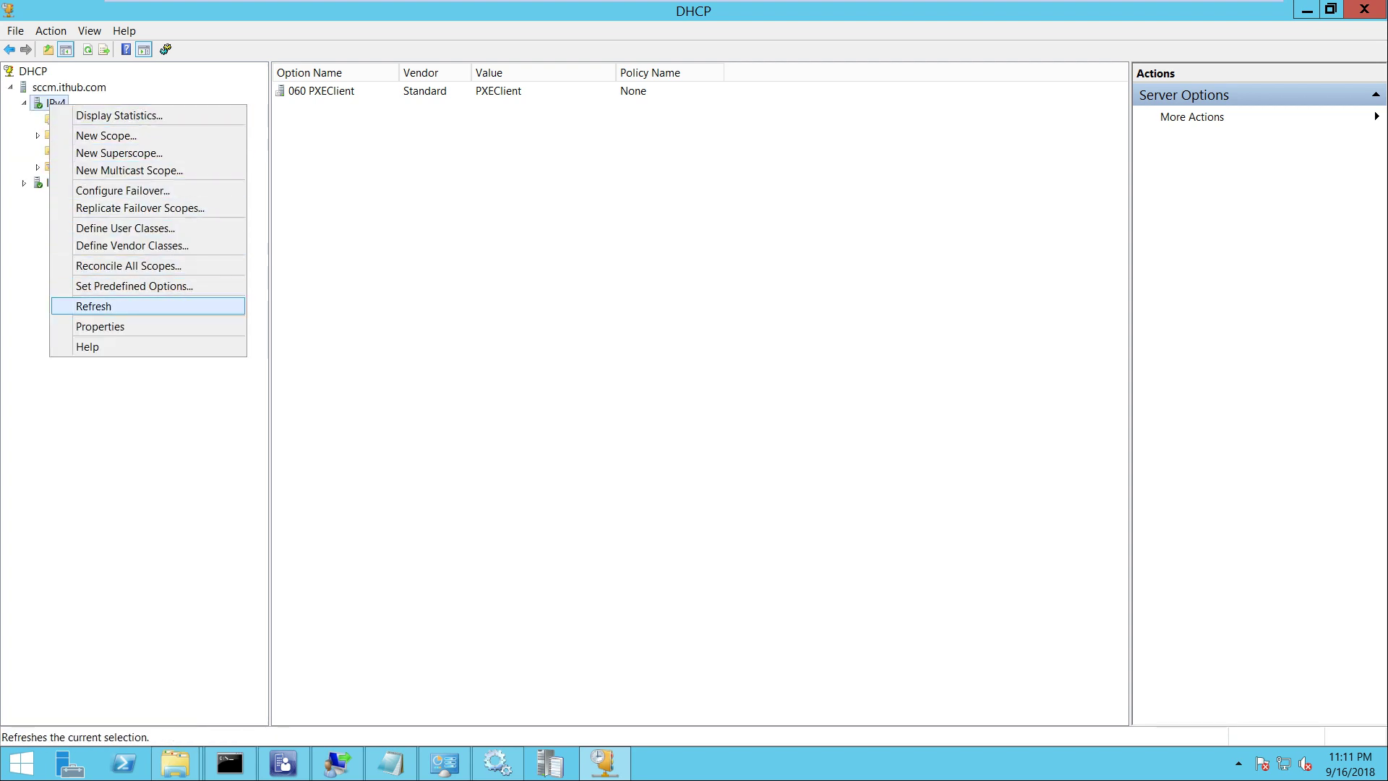
{"action": "key", "text": "Return"}
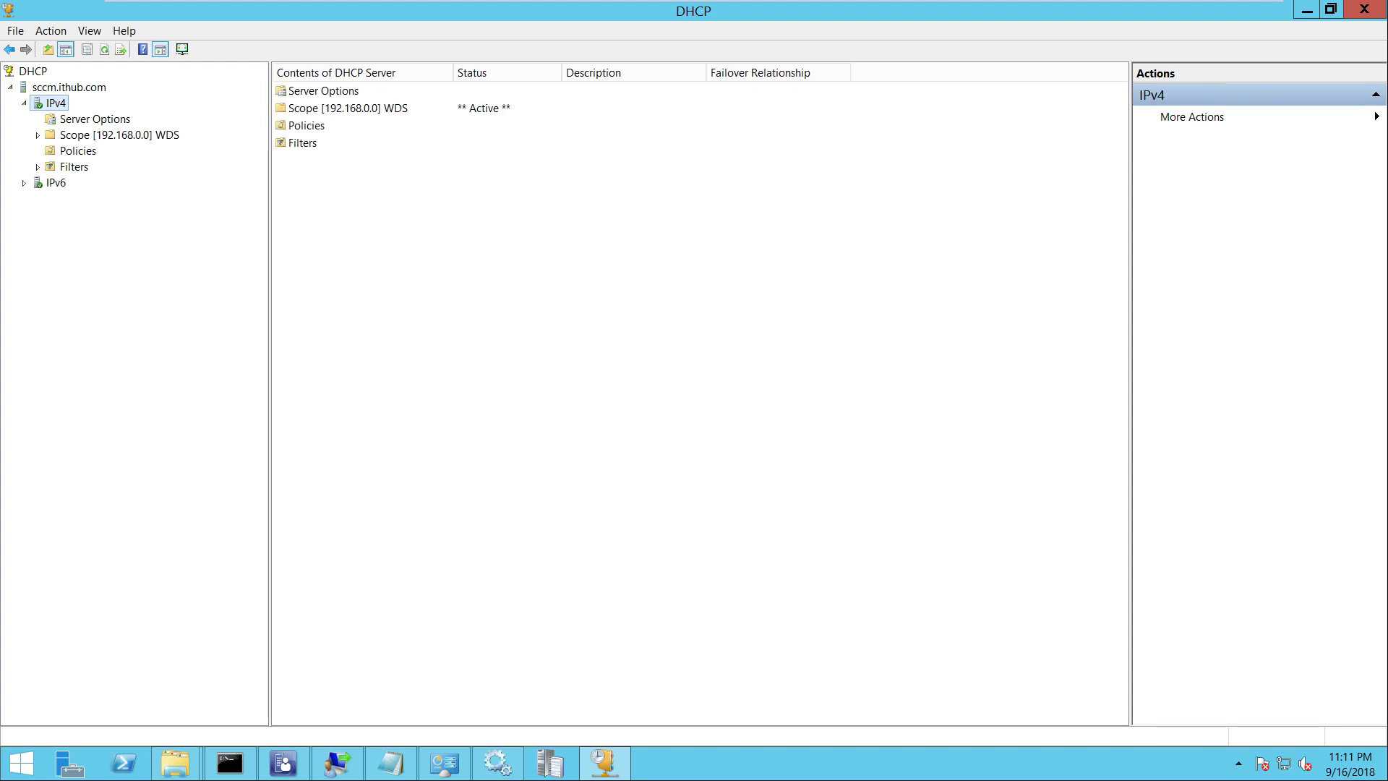
{"action": "left_click", "coordinate": [1364, 9]}
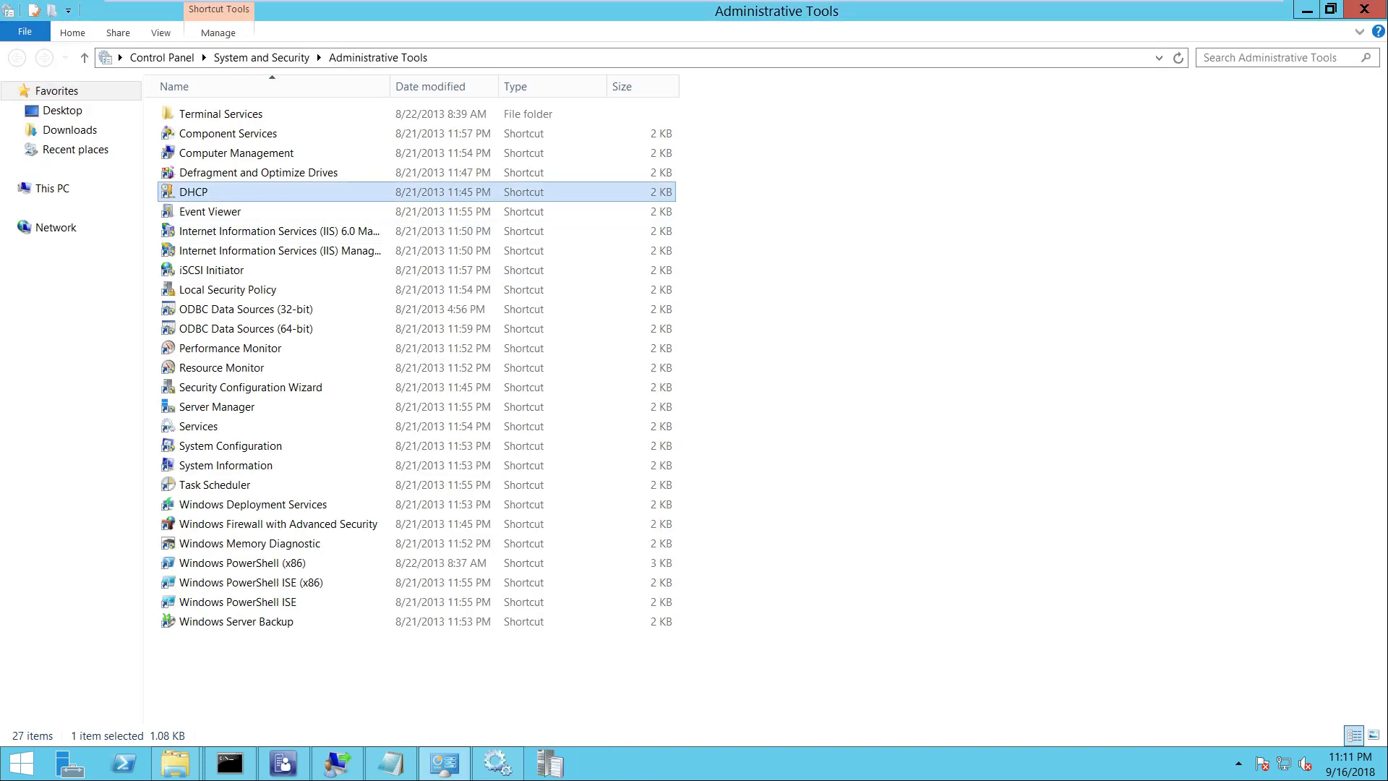
In Configuration Manager's Task Sequences, show the Windows Client Machines deployment to All Unknown Computers
{"action": "mouse_move", "coordinate": [283, 762]}
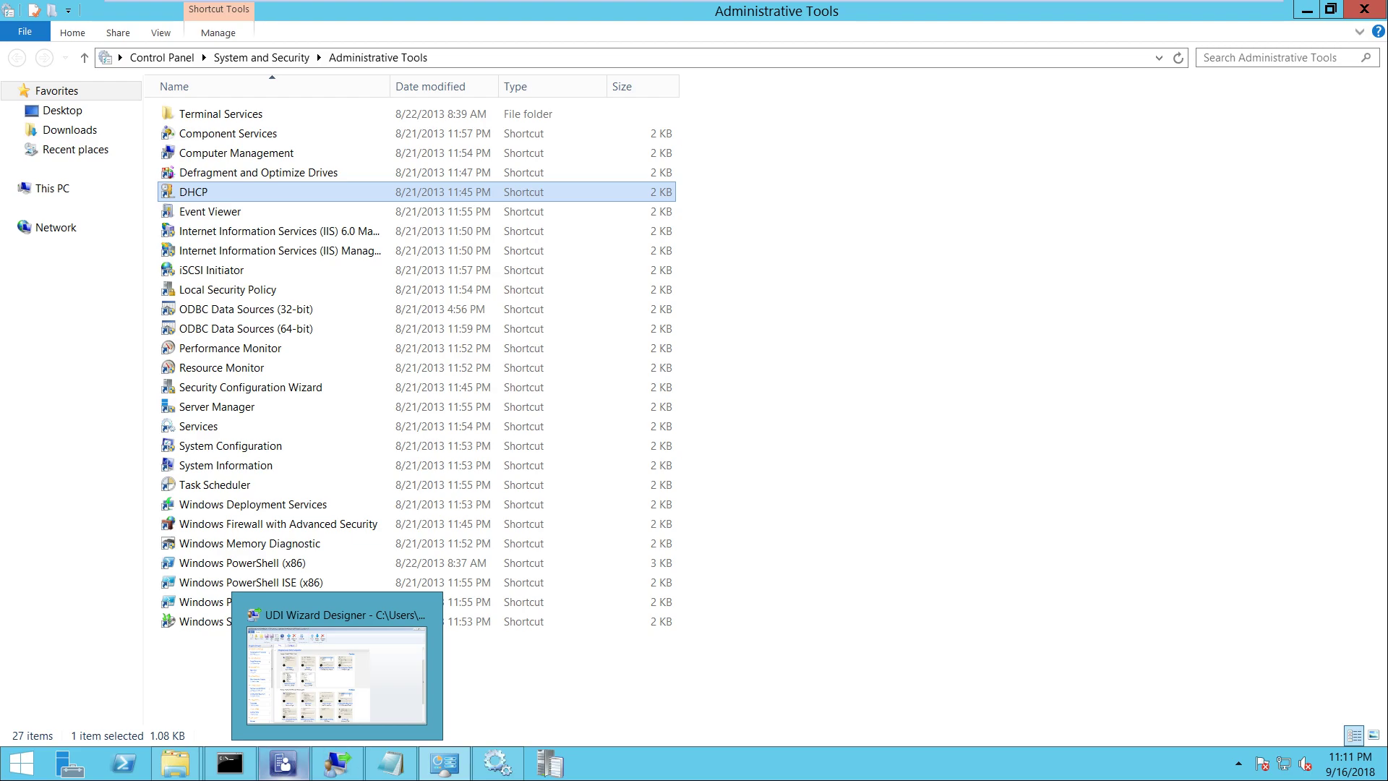
{"action": "left_click", "coordinate": [284, 676]}
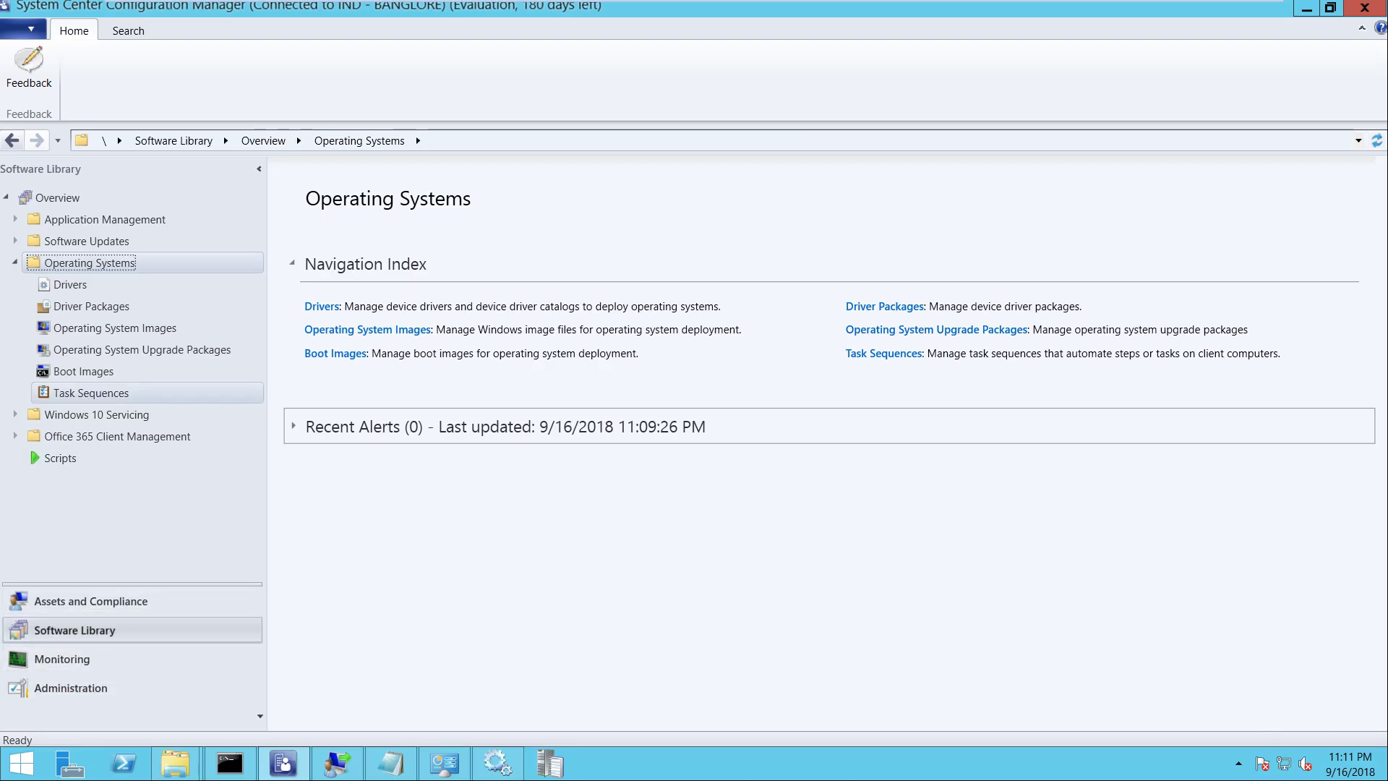
{"action": "left_click", "coordinate": [90, 393]}
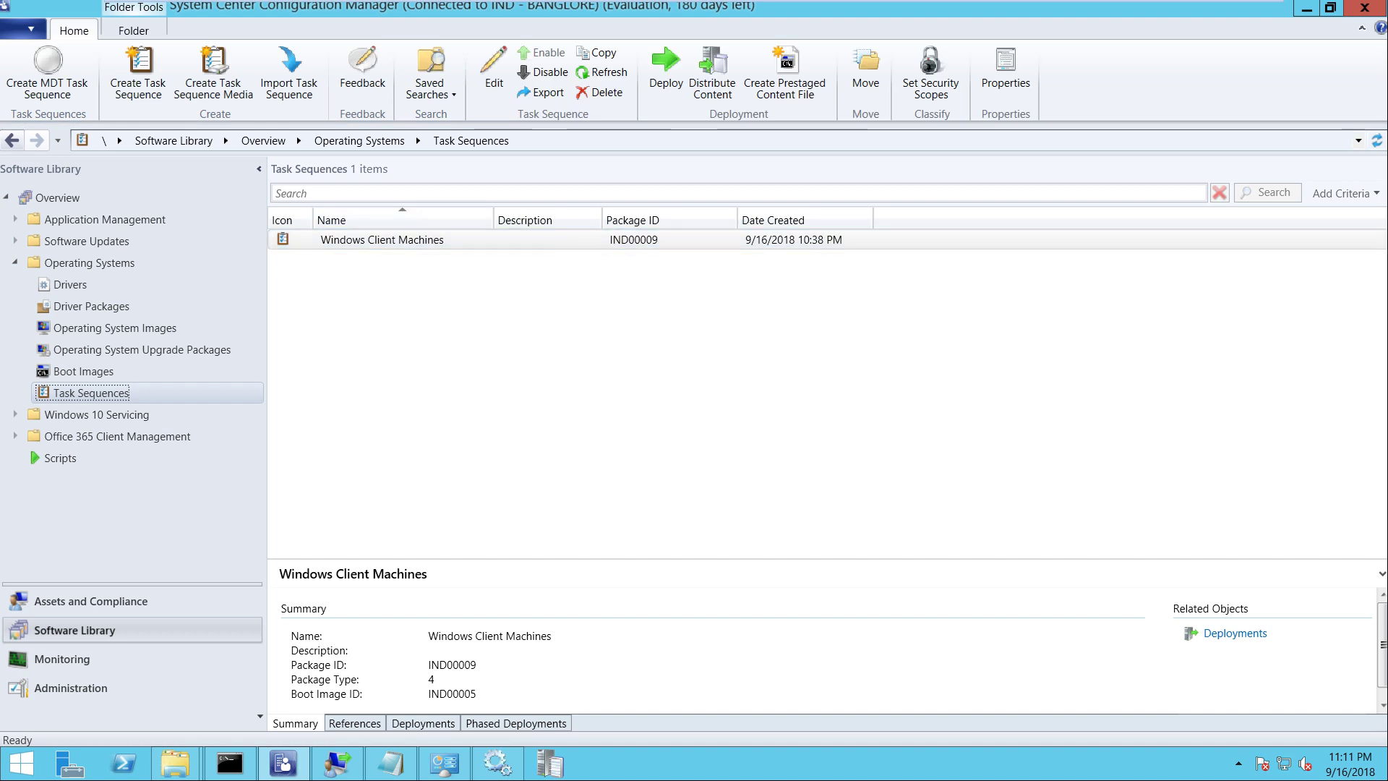
{"action": "left_click", "coordinate": [423, 723]}
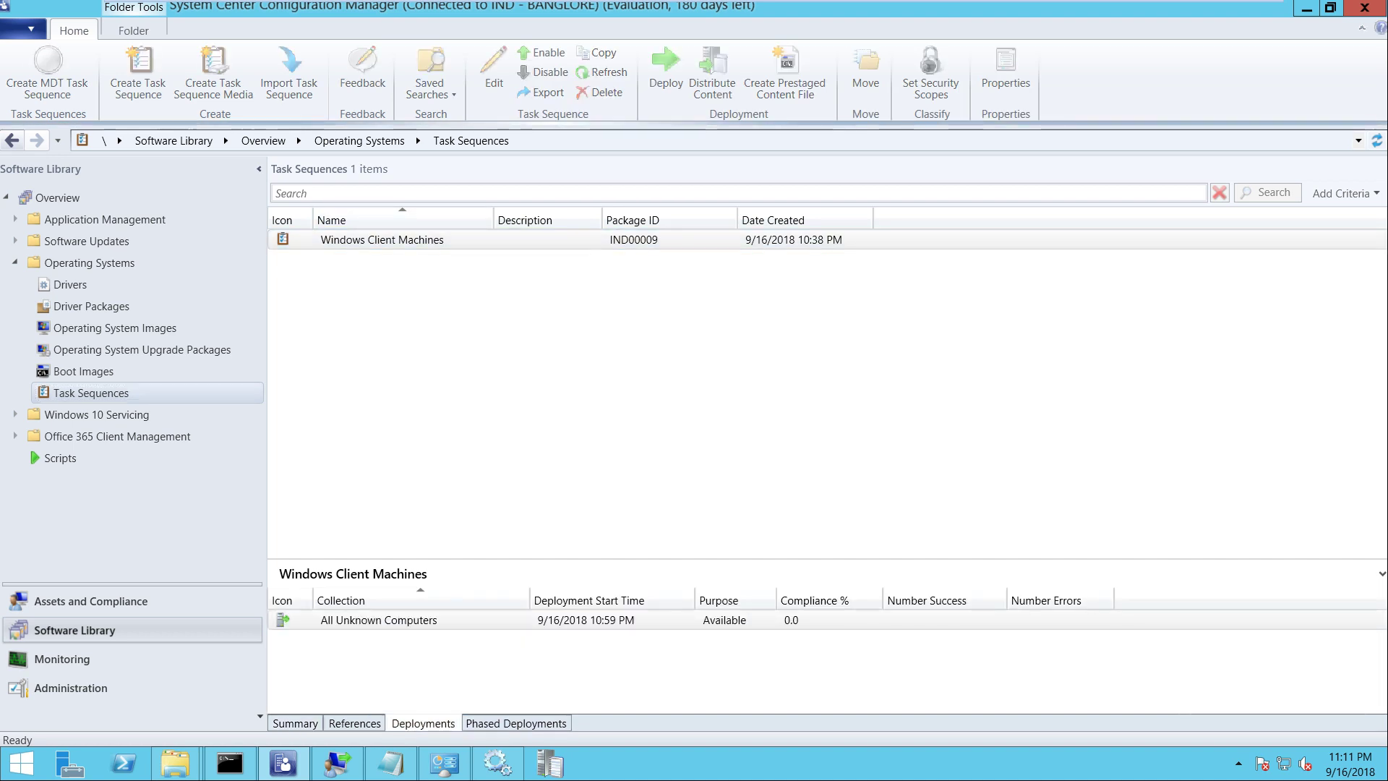
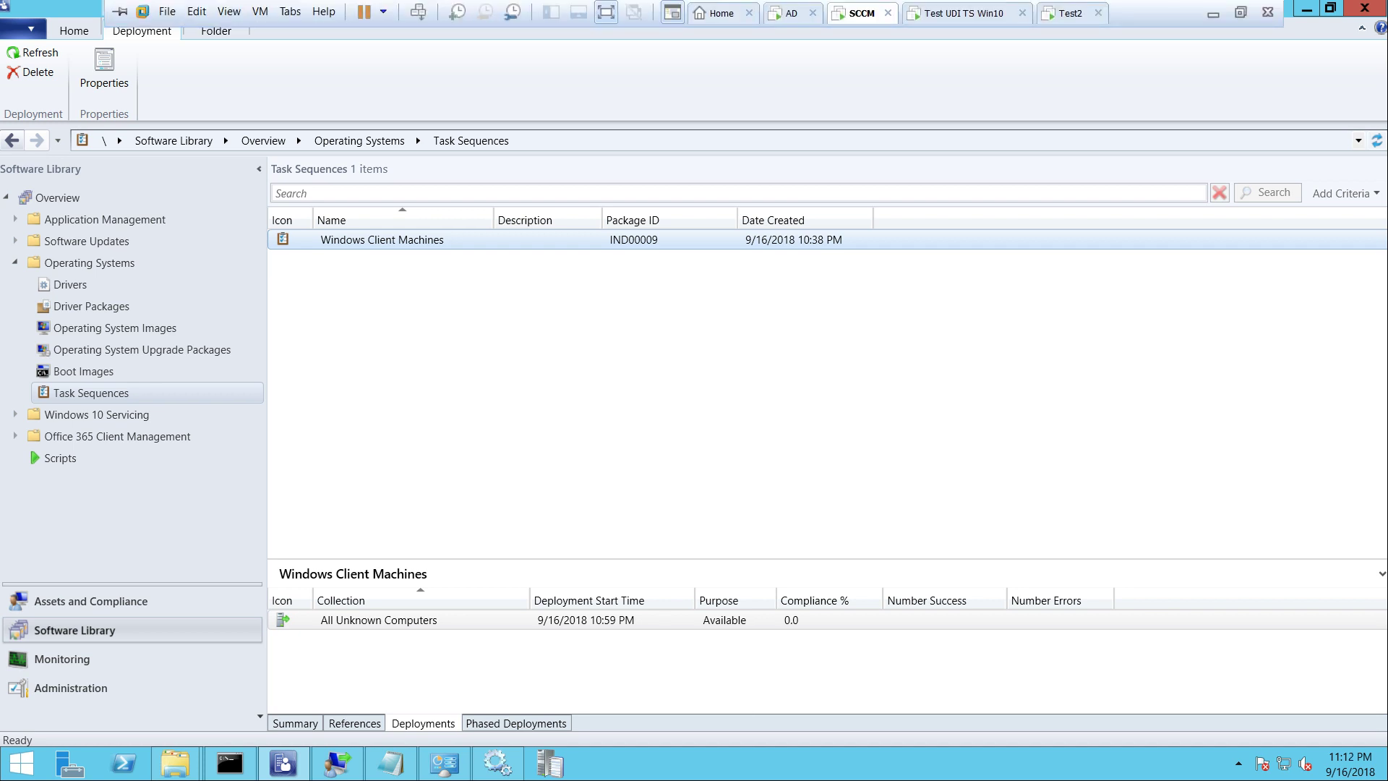
Reboot the Test2 VM with Send Ctrl+Alt+Del to retry network boot, then go back to the SCCM console
{"action": "key", "text": "ctrl+Tab"}
{"action": "right_click", "coordinate": [1061, 13]}
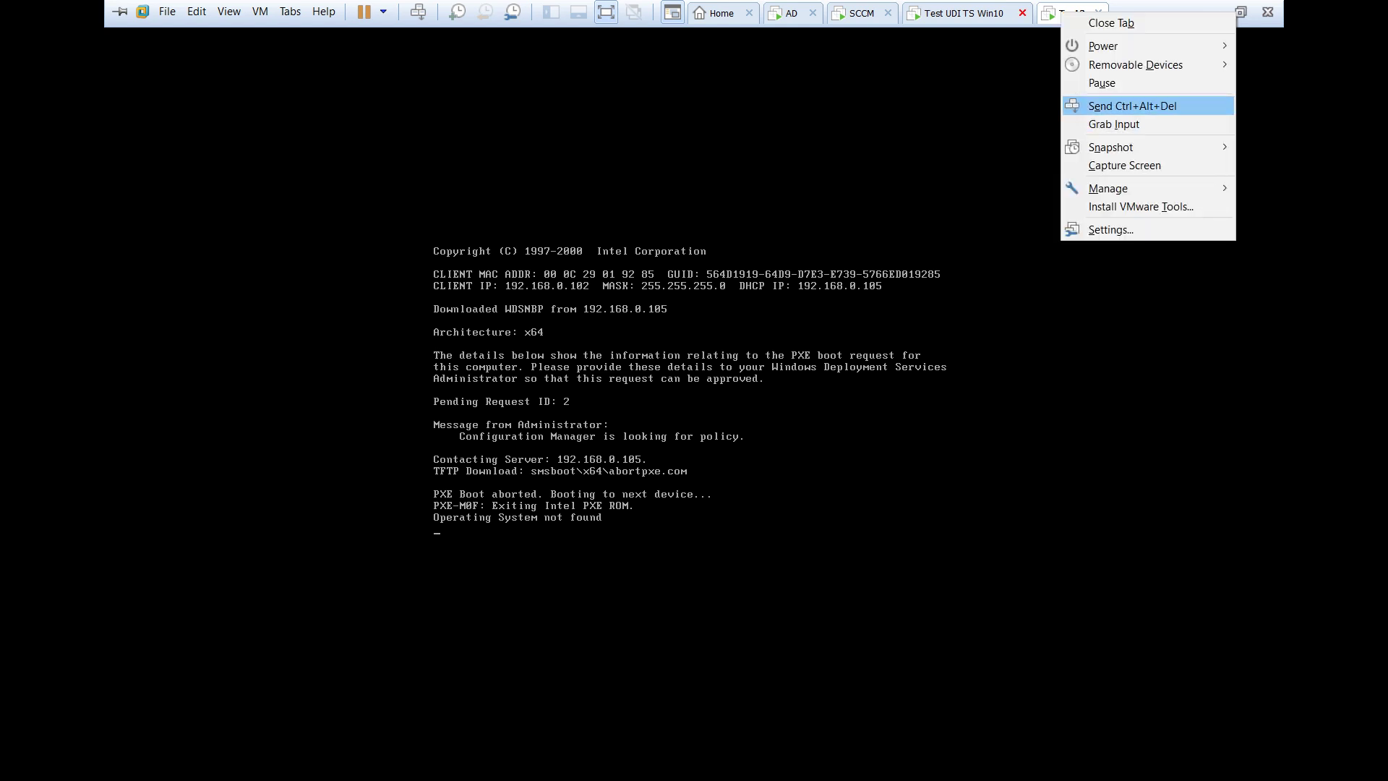
{"action": "key", "text": "Return"}
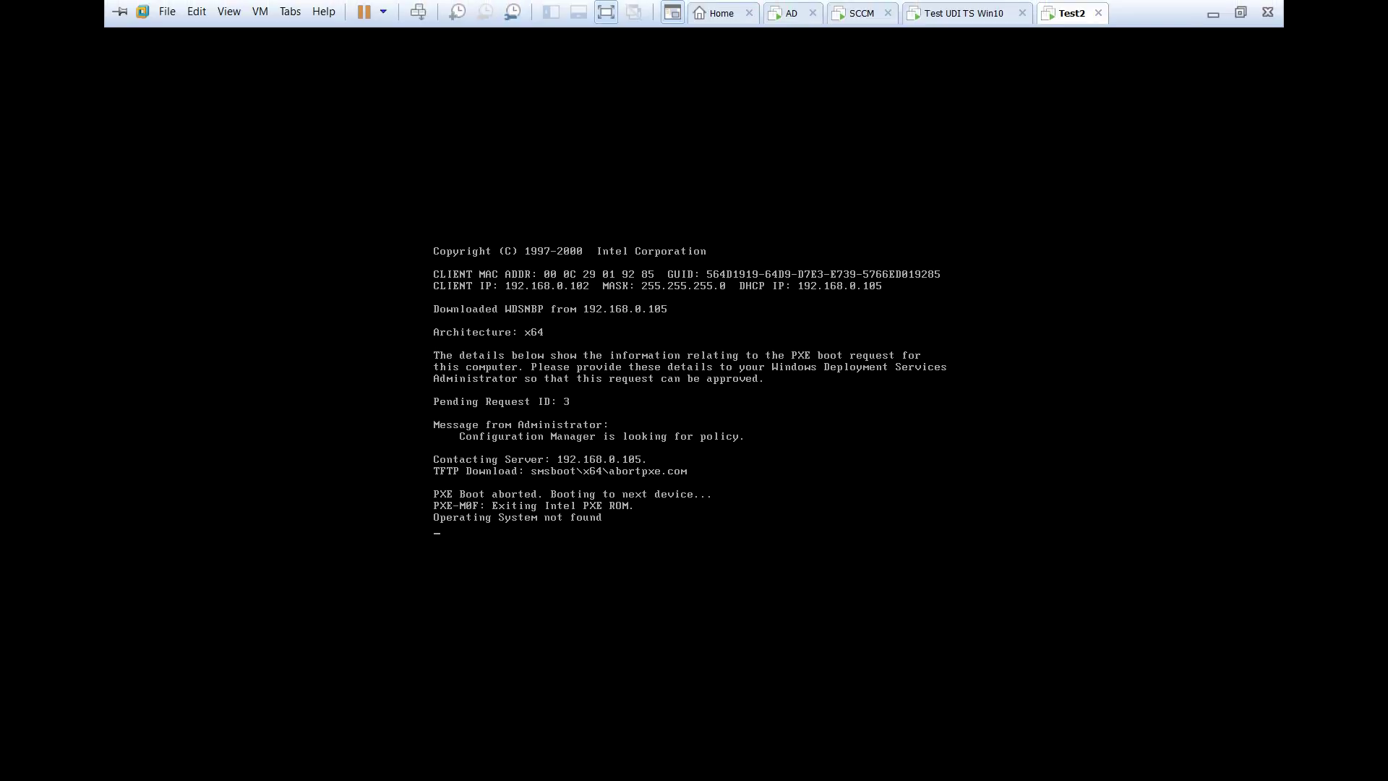
{"action": "left_click", "coordinate": [862, 13]}
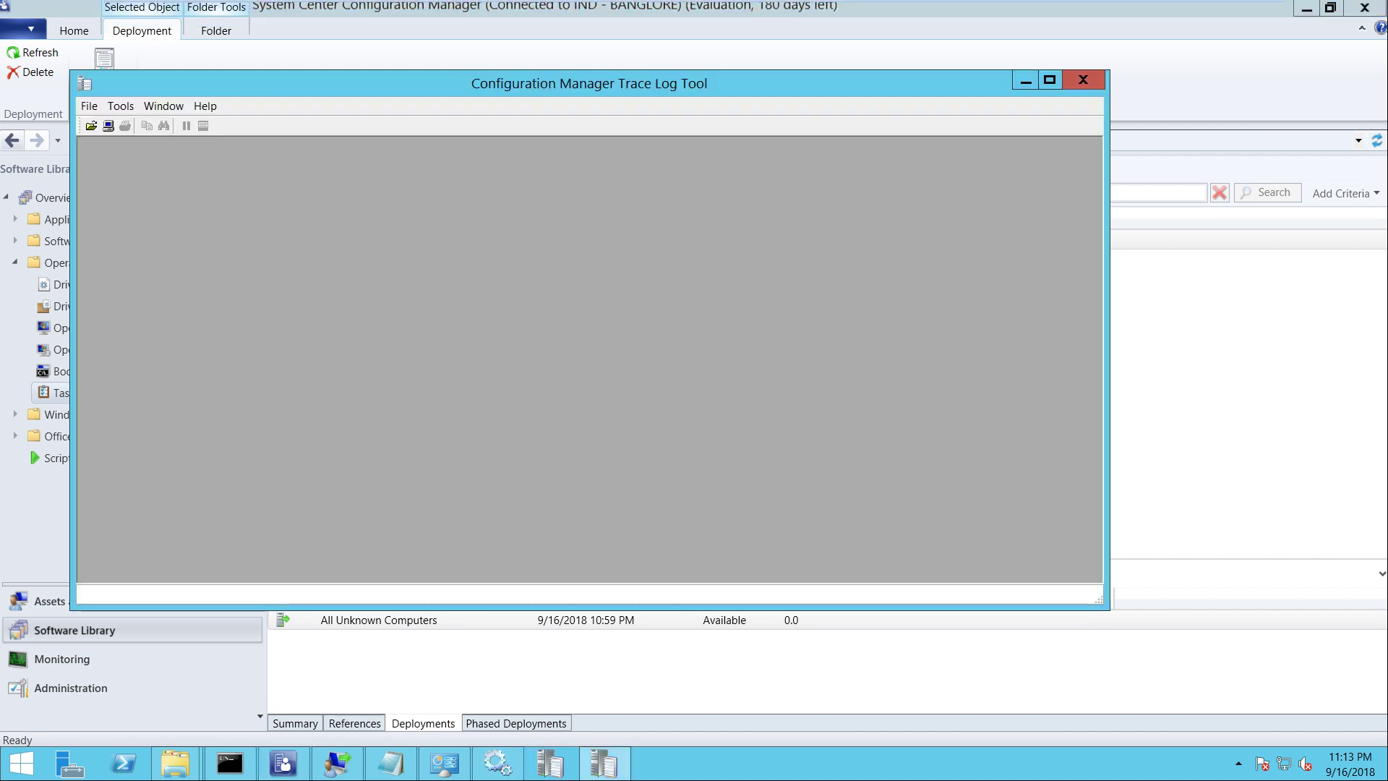
Open SMSPXE.log from the Logs folder in the Trace Log Tool
{"action": "left_click", "coordinate": [91, 125]}
{"action": "left_click", "coordinate": [459, 302]}
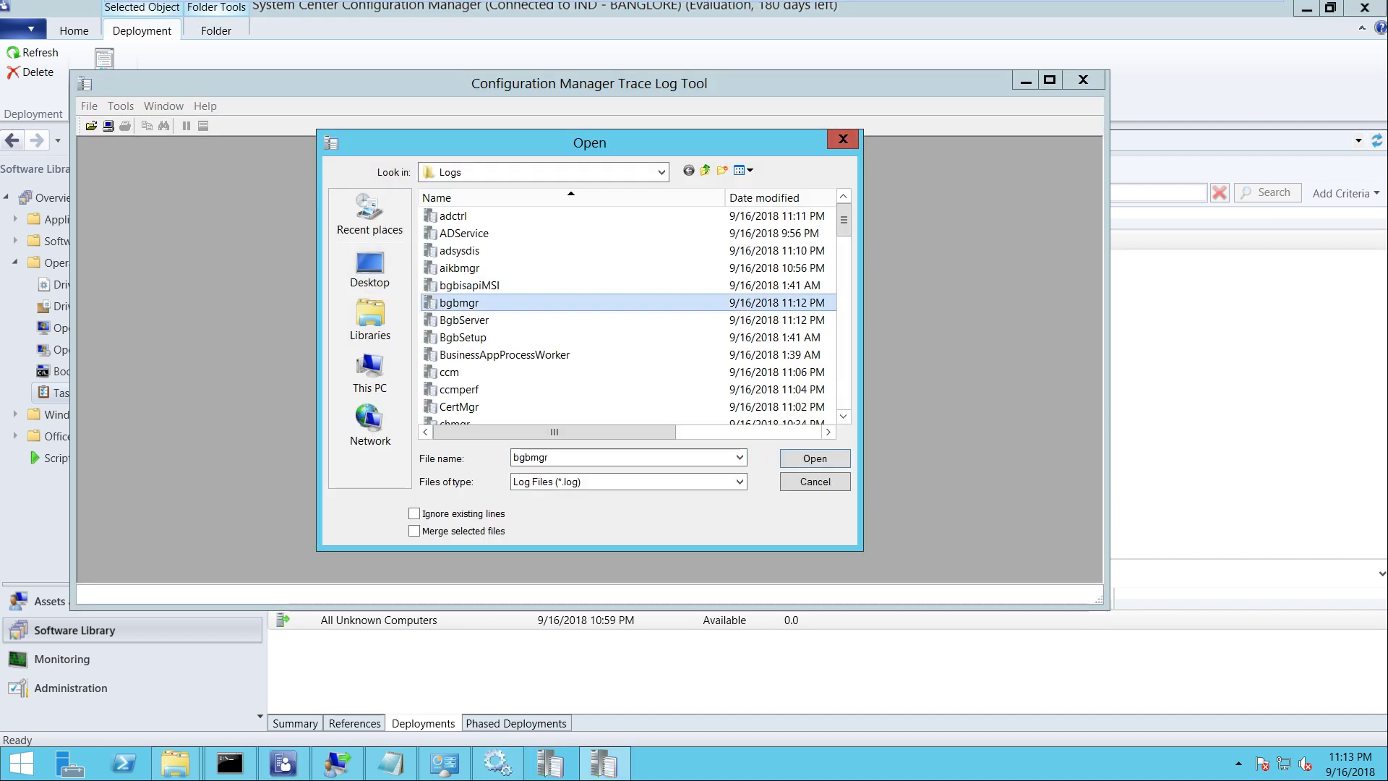
{"action": "left_click", "coordinate": [506, 319]}
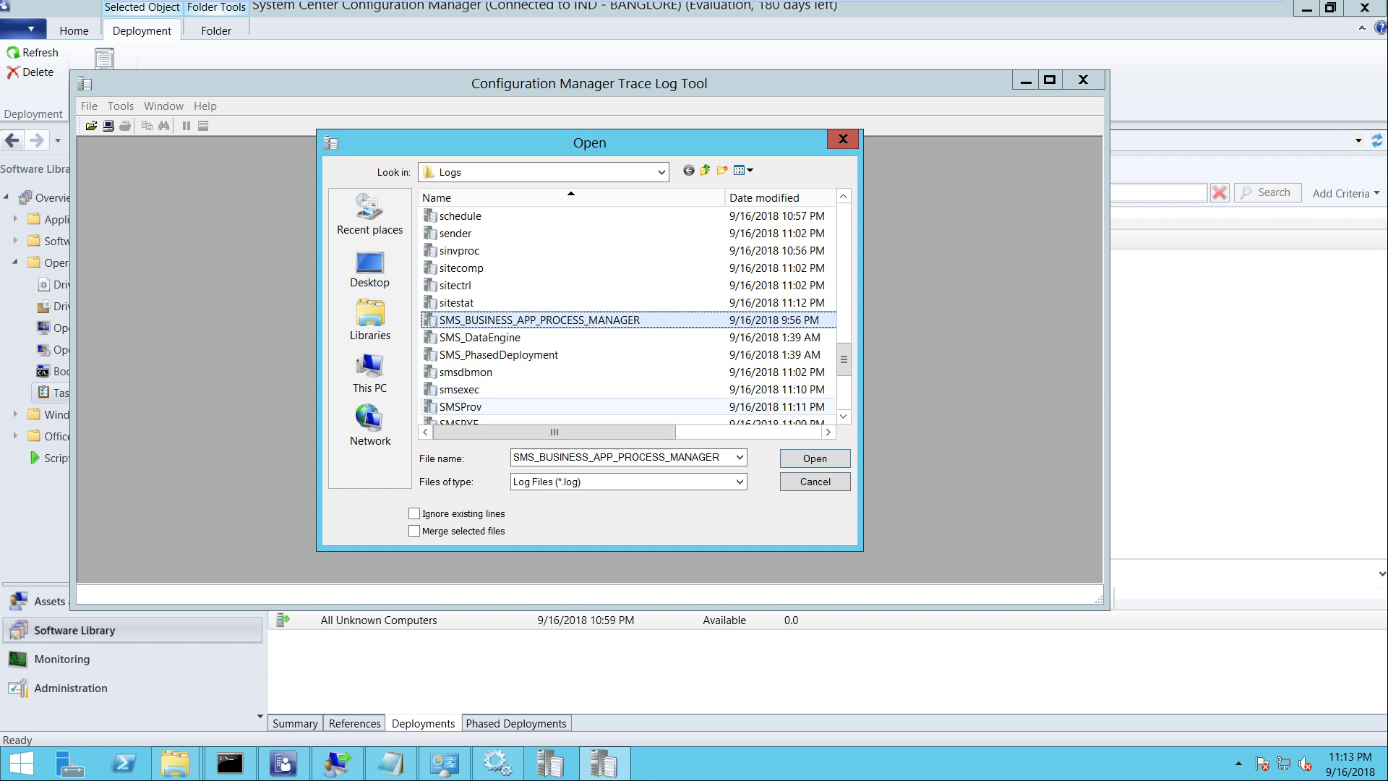
{"action": "key", "text": "Down"}
{"action": "key", "text": "Down"}
{"action": "key", "text": "Down"}
{"action": "key", "text": "Down"}
{"action": "key", "text": "Down"}
{"action": "key", "text": "Down"}
{"action": "key", "text": "Down"}
{"action": "key", "text": "Up"}
{"action": "key", "text": "Return"}
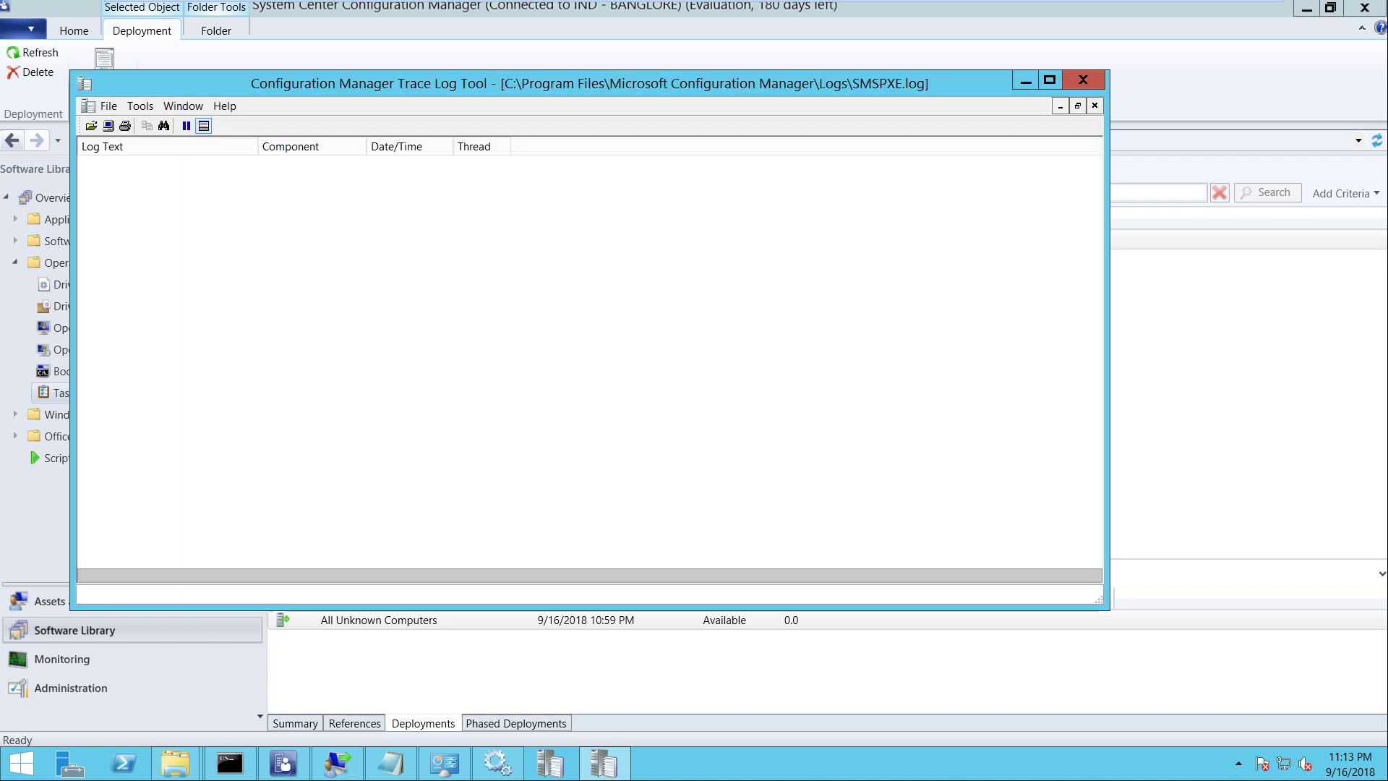
Maximize the log and review the 'device not in database' and 'no advertisements found' entries
{"action": "left_click", "coordinate": [1050, 81]}
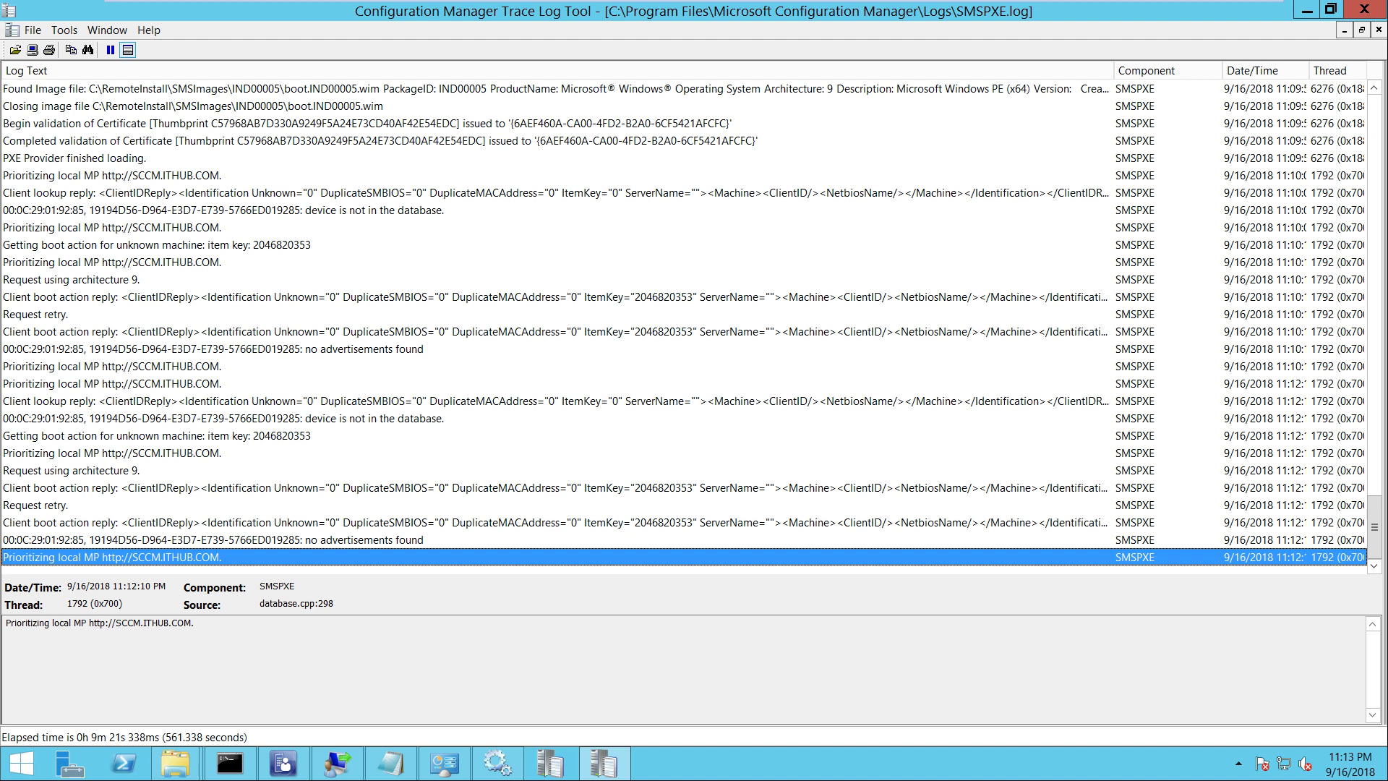
{"action": "left_click", "coordinate": [213, 539]}
{"action": "left_click", "coordinate": [213, 522]}
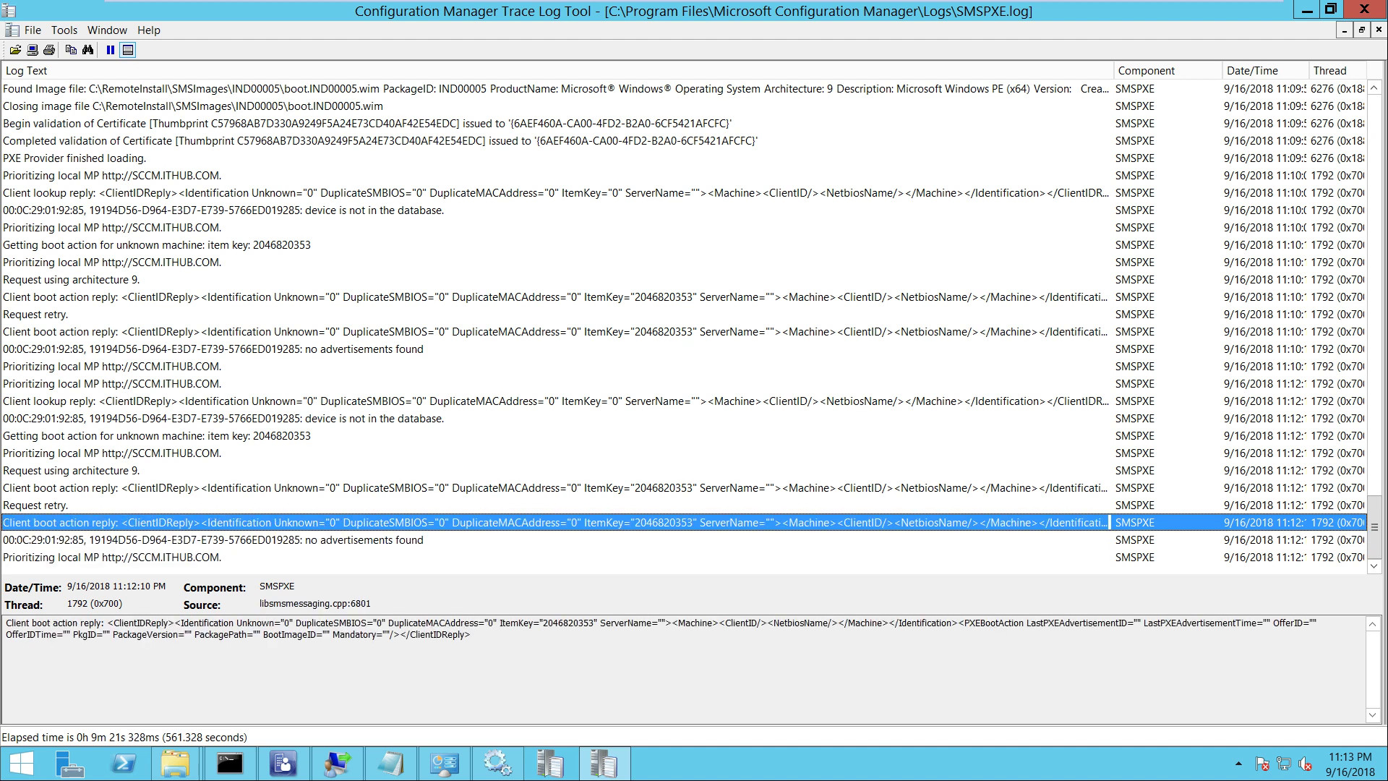
{"action": "left_click", "coordinate": [213, 470]}
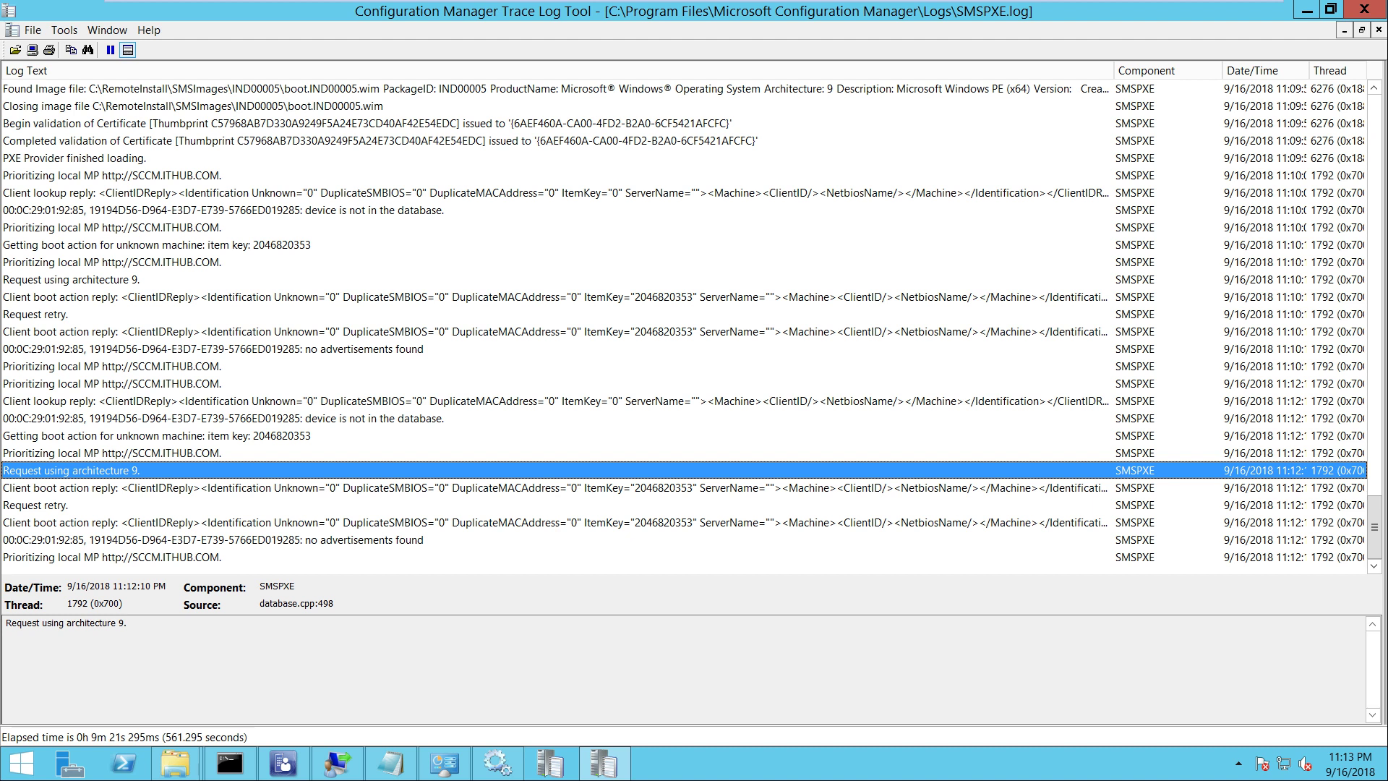
{"action": "left_click", "coordinate": [213, 418]}
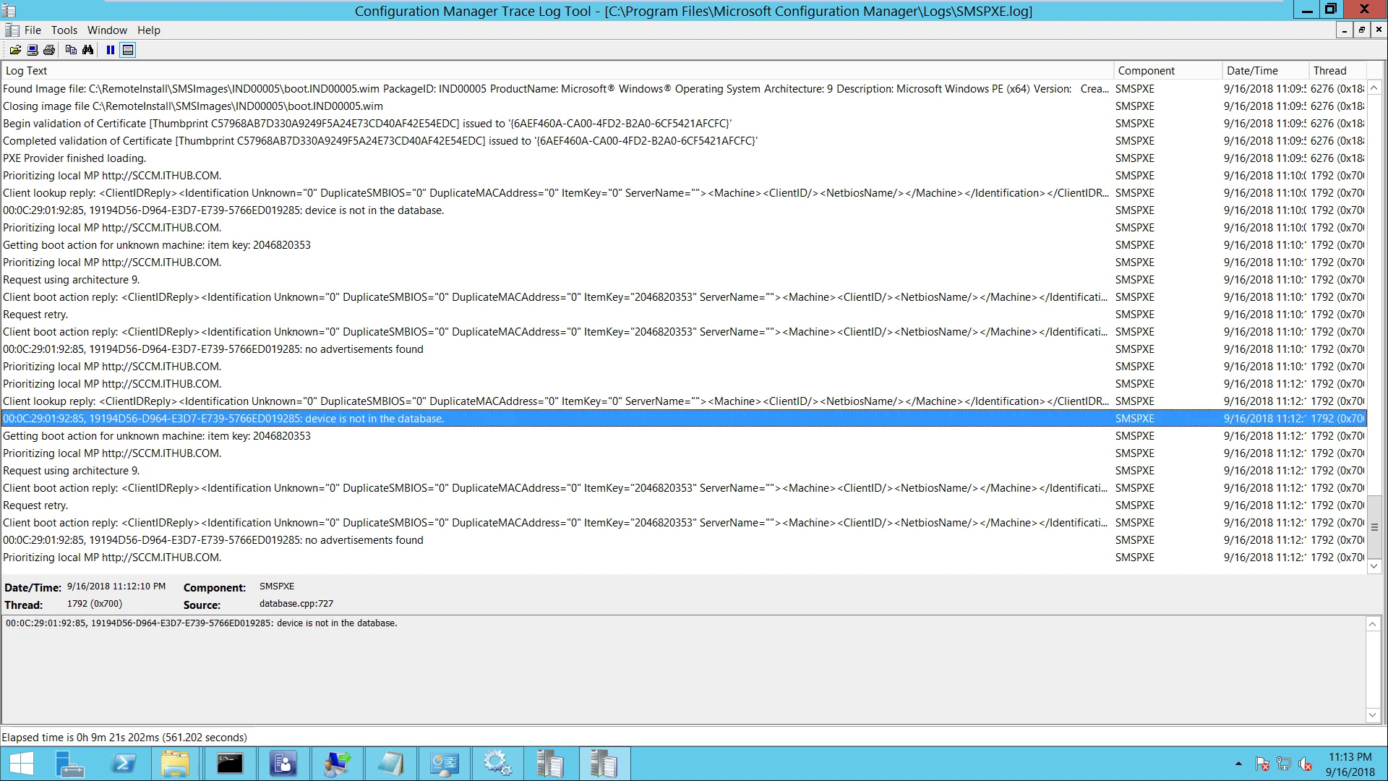
{"action": "left_click", "coordinate": [213, 435]}
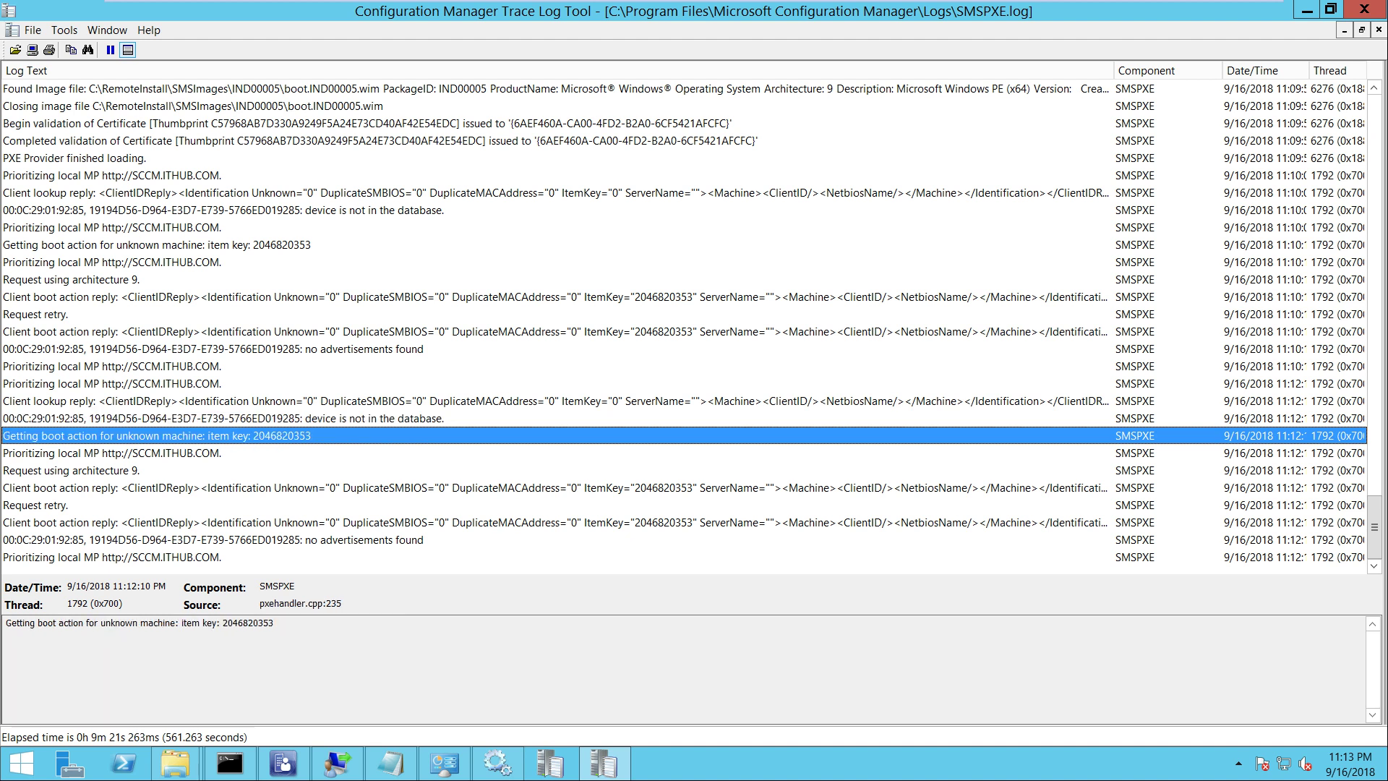
{"action": "left_click", "coordinate": [214, 505]}
{"action": "left_click", "coordinate": [213, 557]}
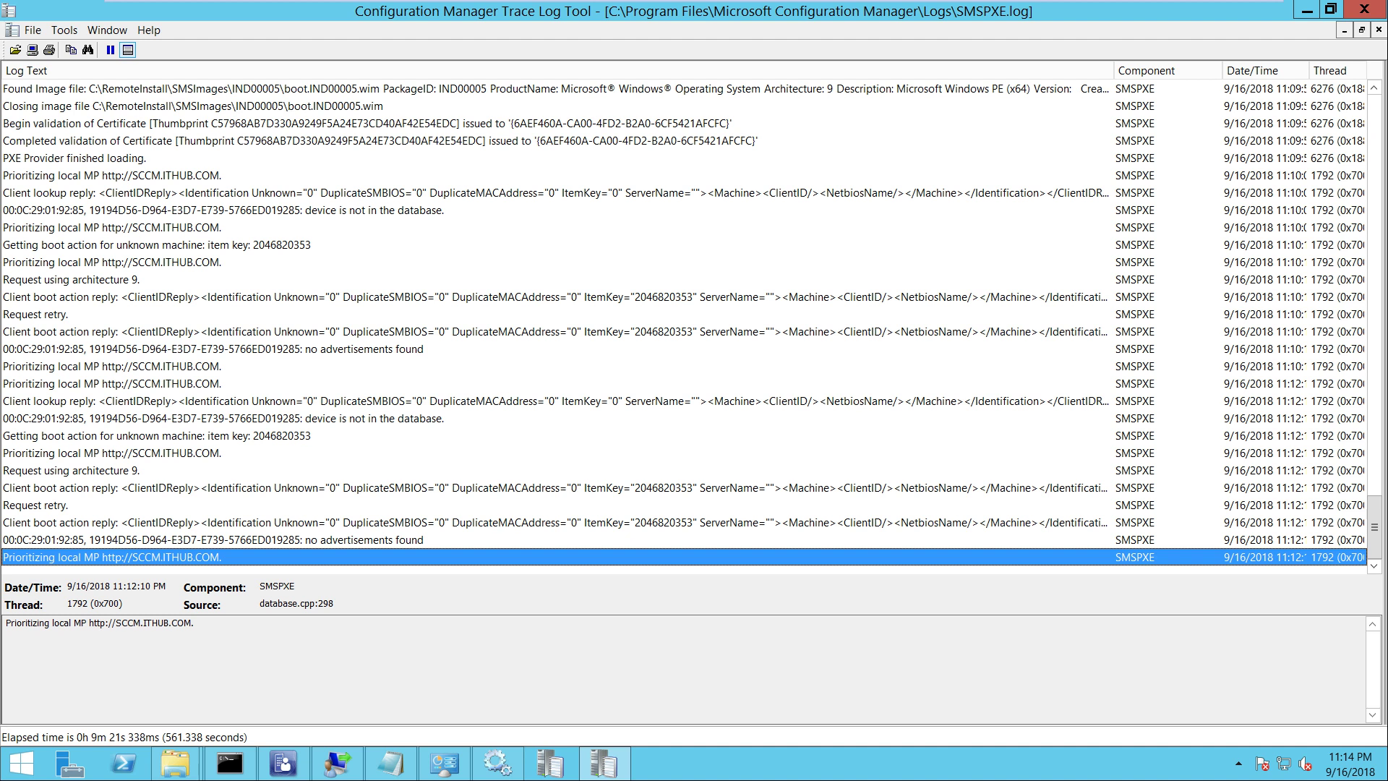
{"action": "mouse_move", "coordinate": [694, 1]}
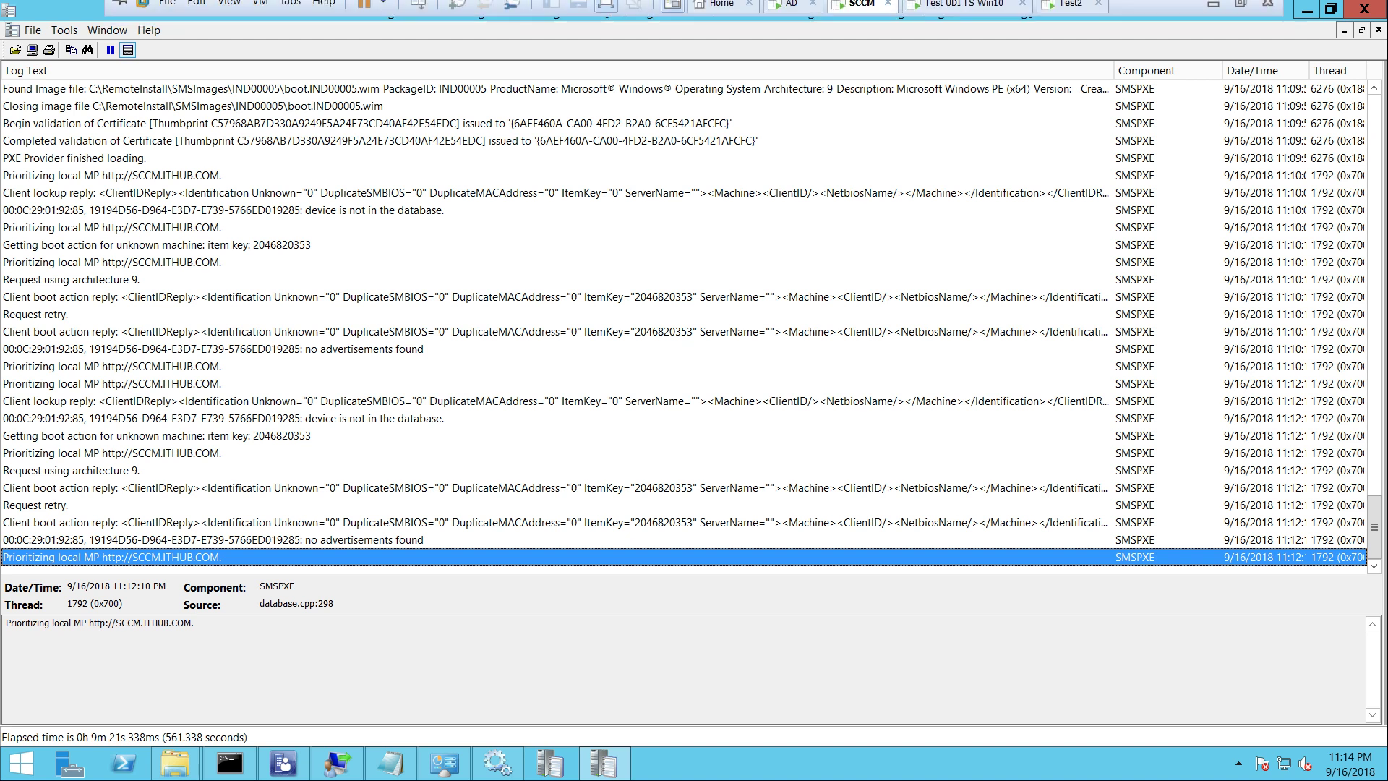
Check the Test2 VM's aborted PXE boot, then minimize VMware Workstation to the host desktop
{"action": "left_click", "coordinate": [1071, 13]}
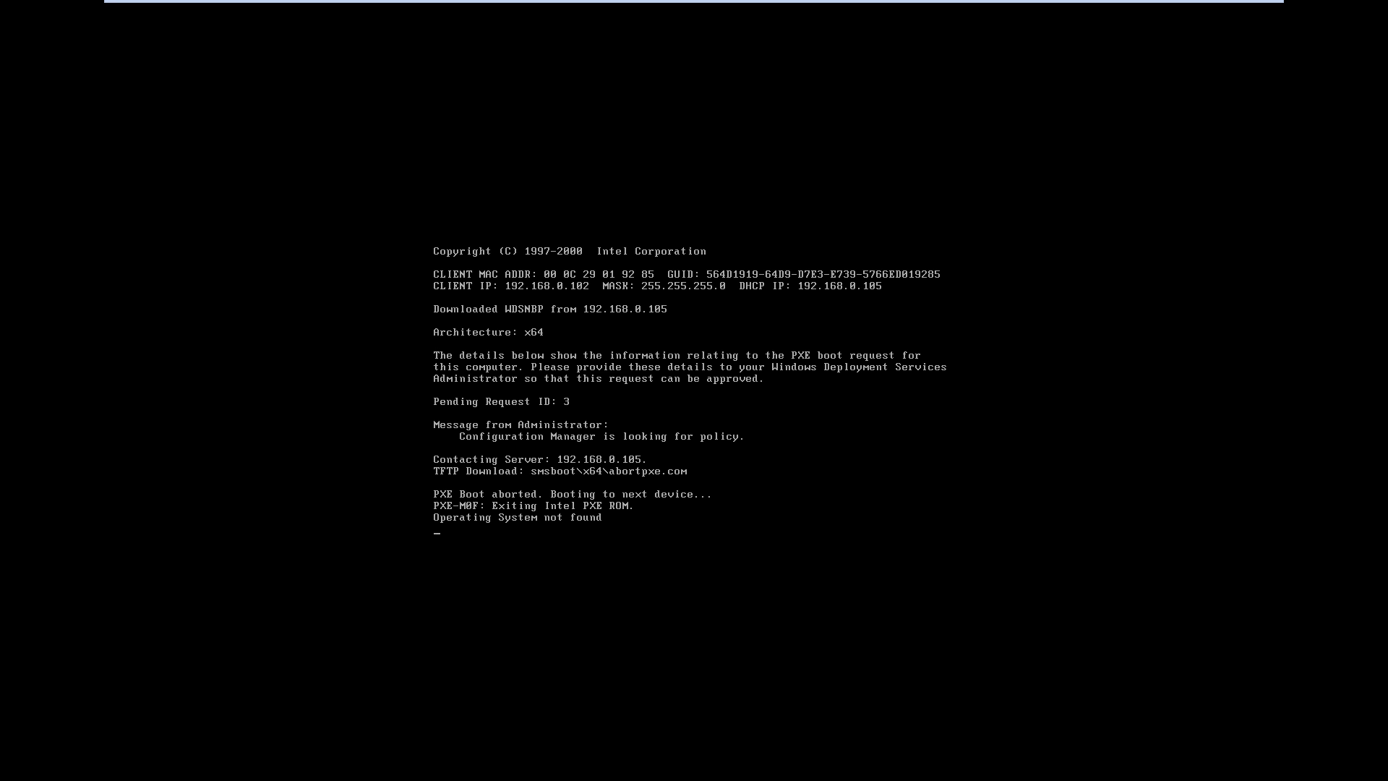
{"action": "mouse_move", "coordinate": [694, 1]}
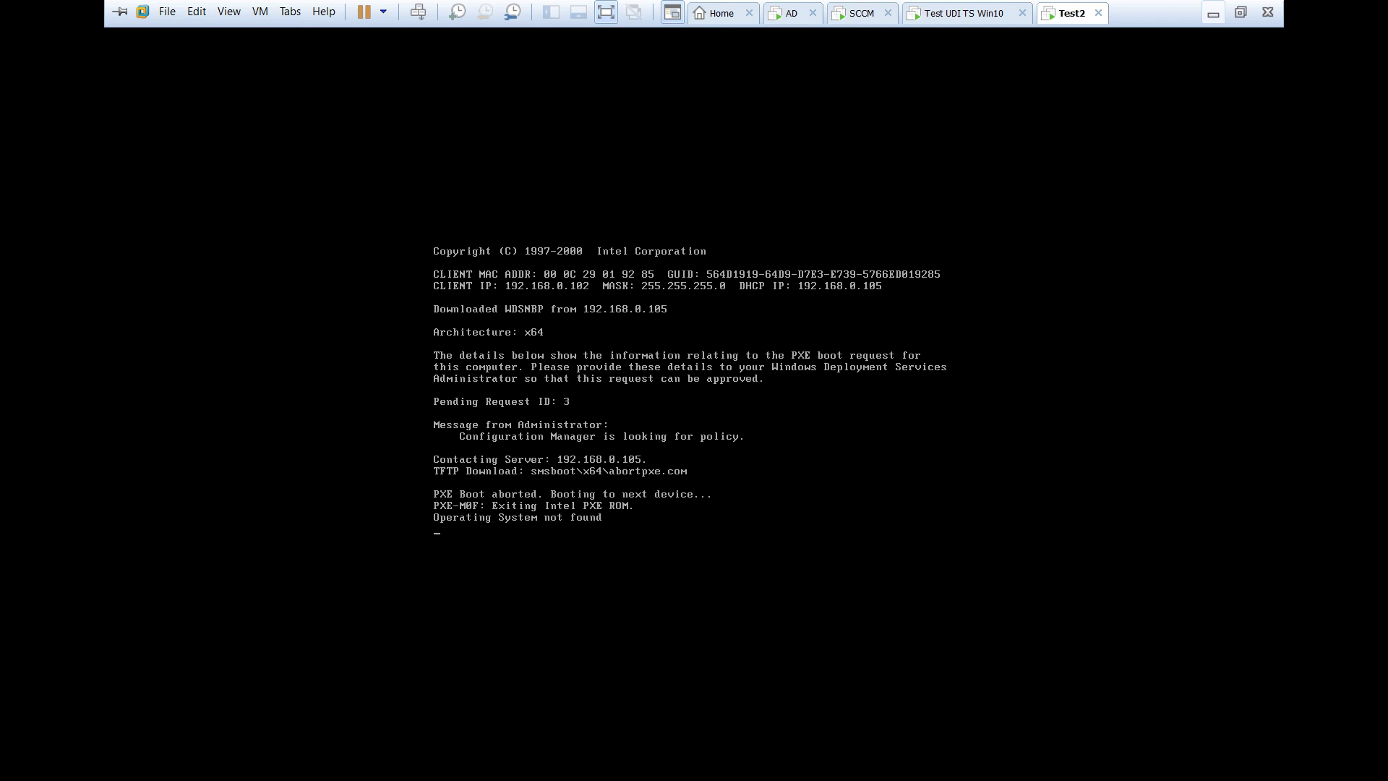
{"action": "left_click", "coordinate": [1213, 13]}
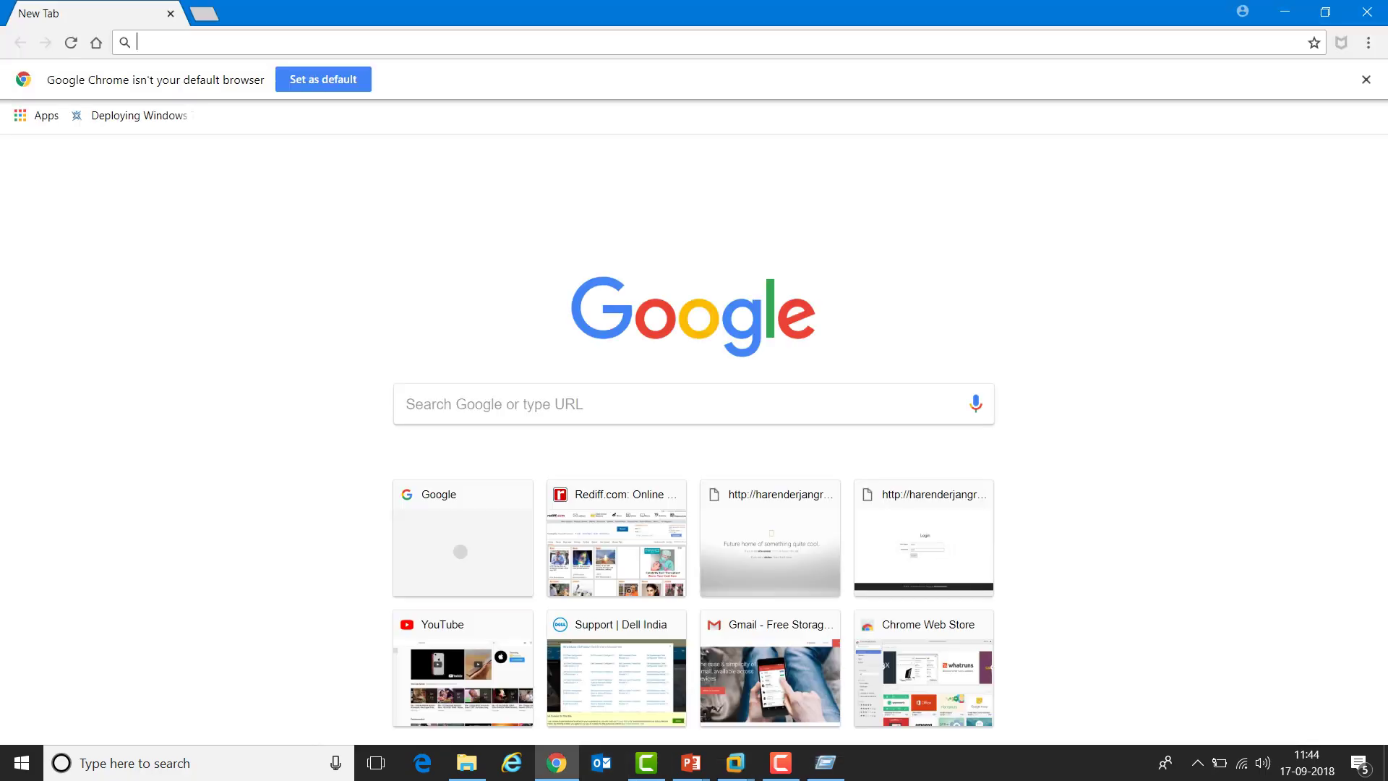
Search Google for 'smsboot x64 abortpxe'
{"action": "type", "text": "goo"}
{"action": "key", "text": "Return"}
{"action": "type", "text": "sms"}
{"action": "key", "text": "BackSpace"}
{"action": "key", "text": "BackSpace"}
{"action": "key", "text": "BackSpace"}
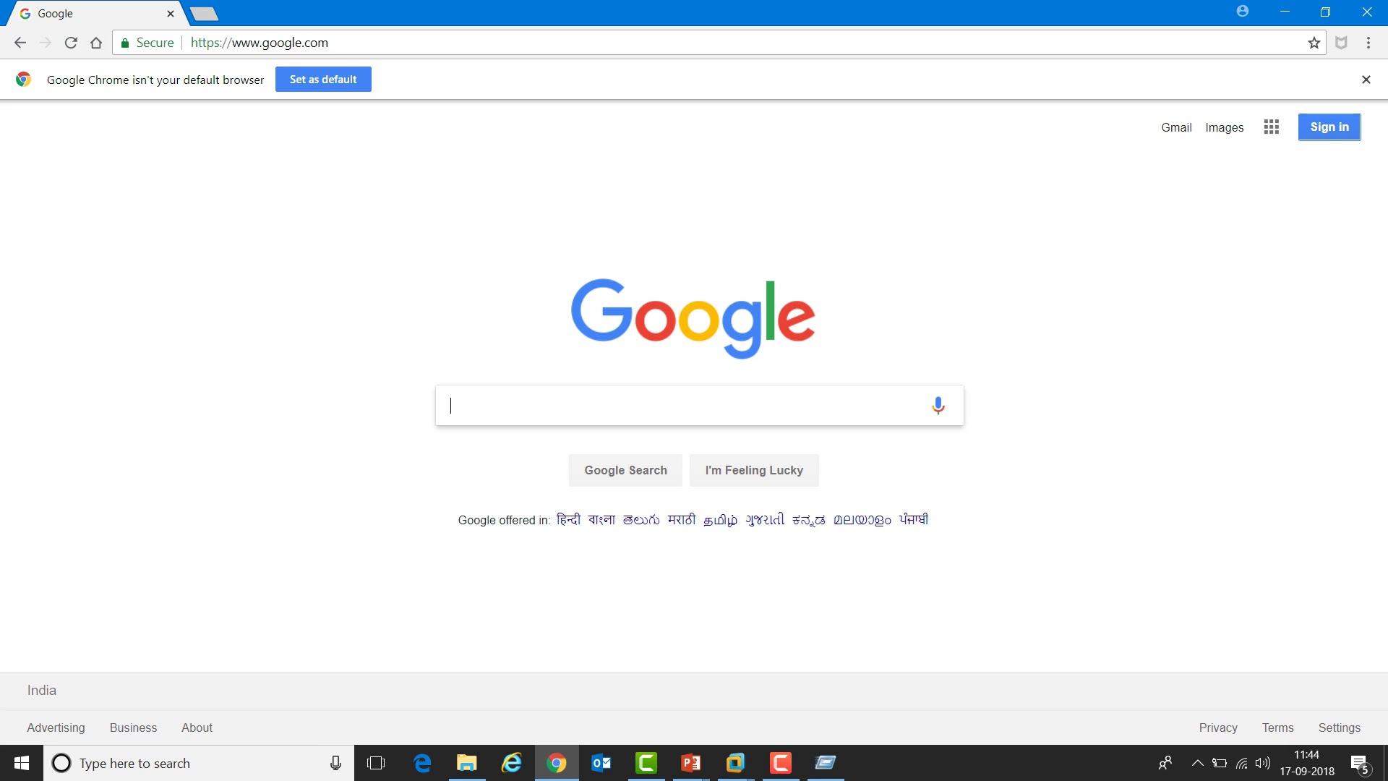
{"action": "type", "text": "smsboot\\x64\\"}
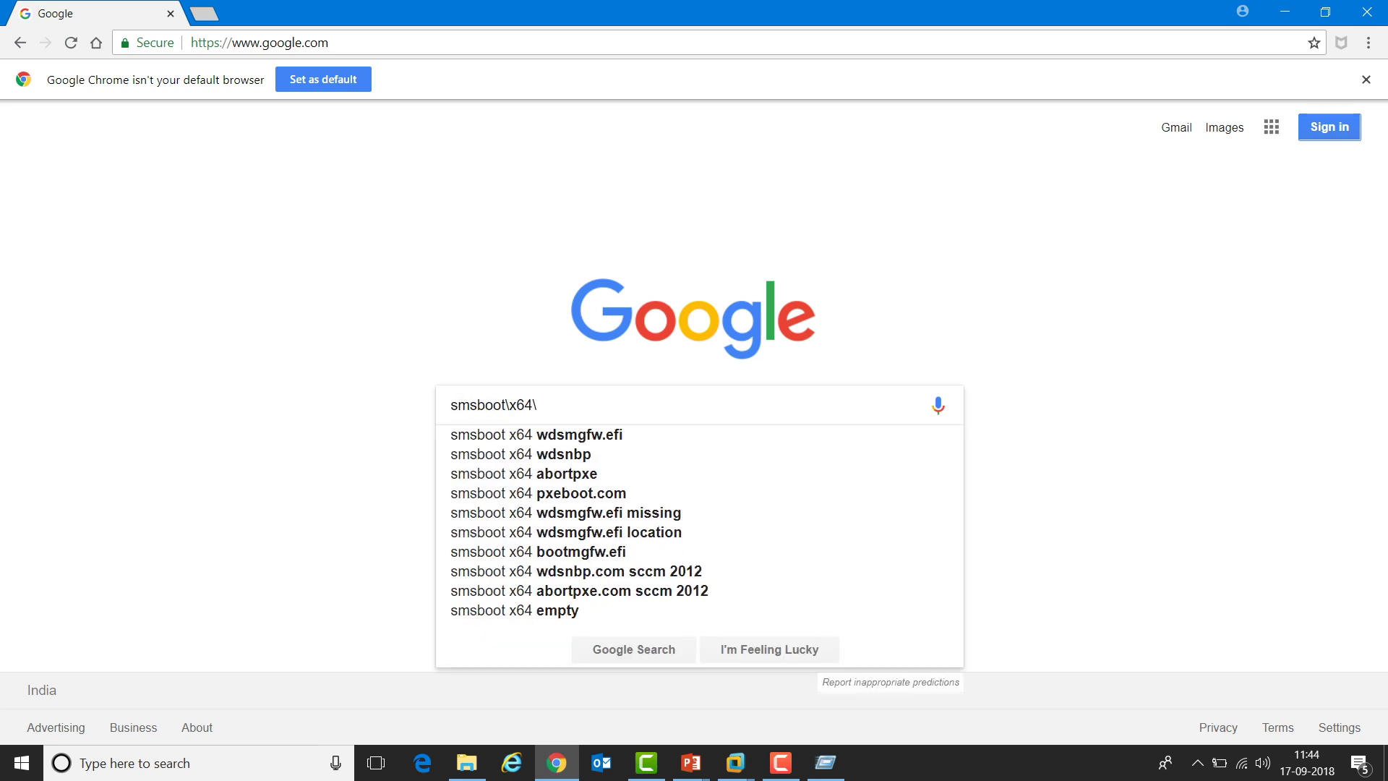
{"action": "key", "text": "Down"}
{"action": "key", "text": "Down"}
{"action": "key", "text": "Down"}
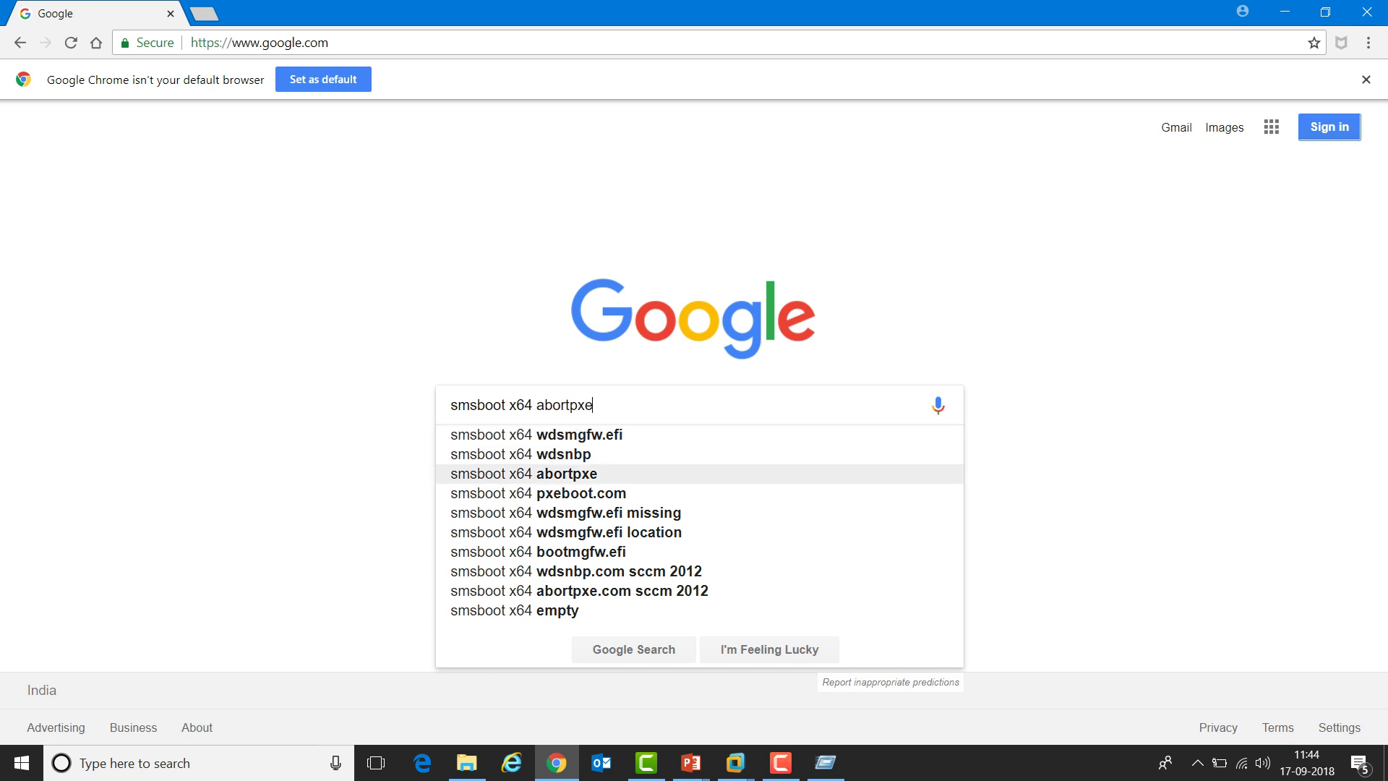
{"action": "key", "text": "Return"}
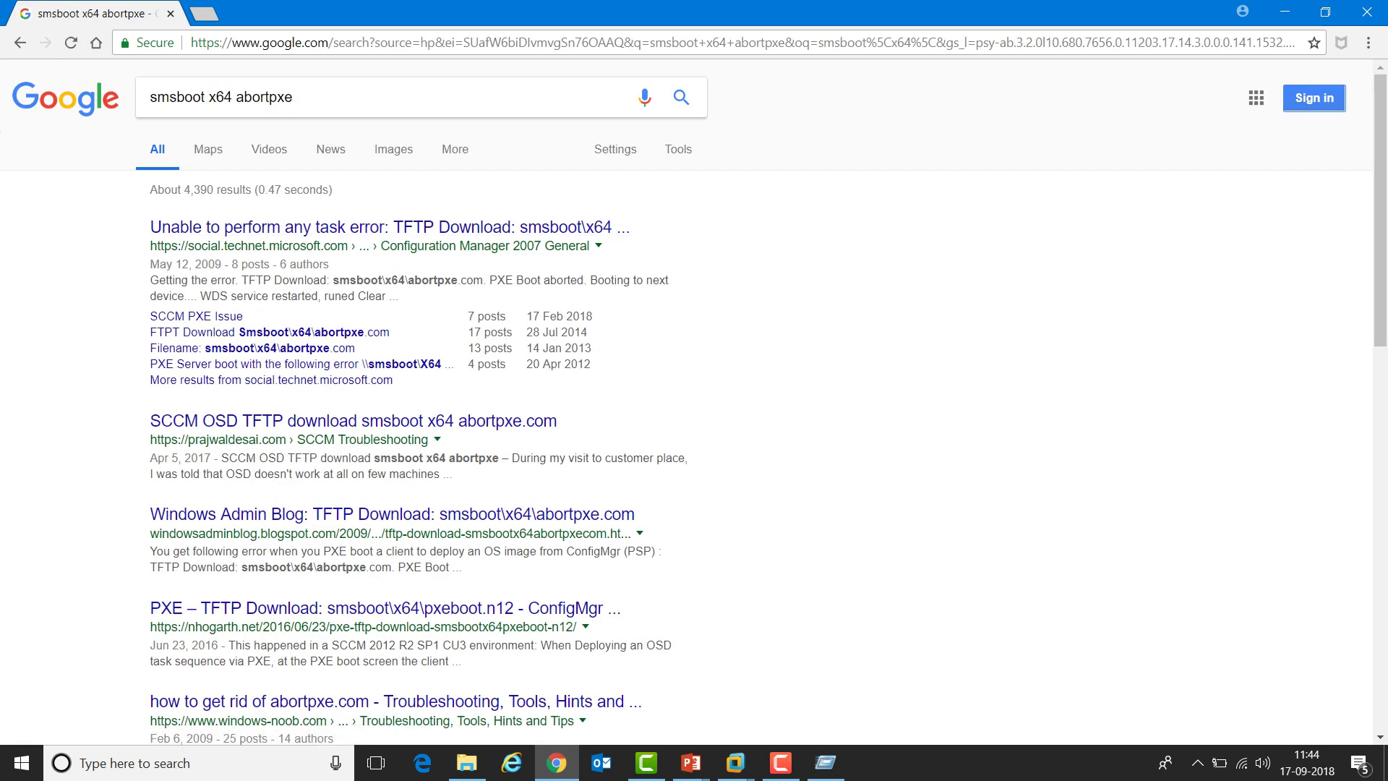
Read the nhogarth.net PXE troubleshooting post, then return to the Configuration Manager console
{"action": "scroll", "coordinate": [383, 499], "scroll_direction": "down", "scroll_amount": 2}
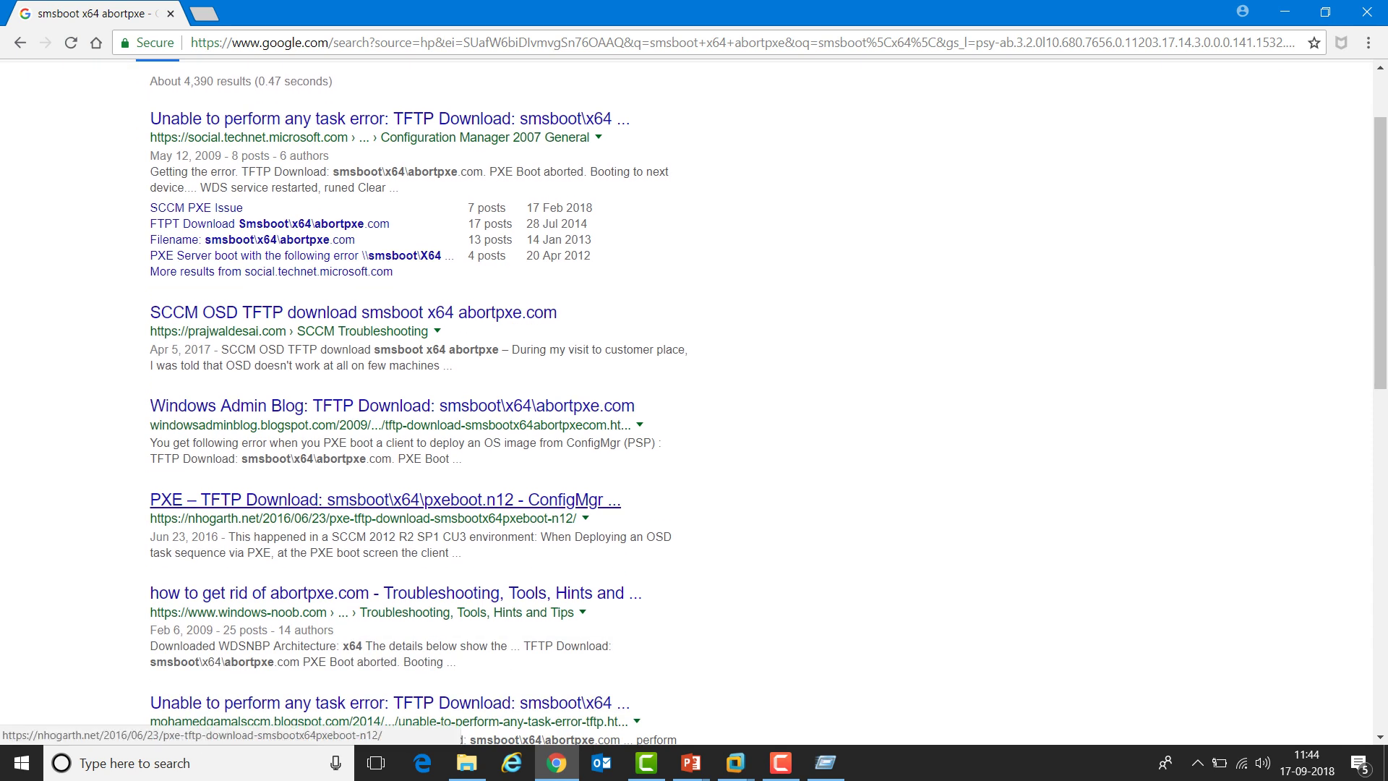
{"action": "left_click", "coordinate": [383, 499]}
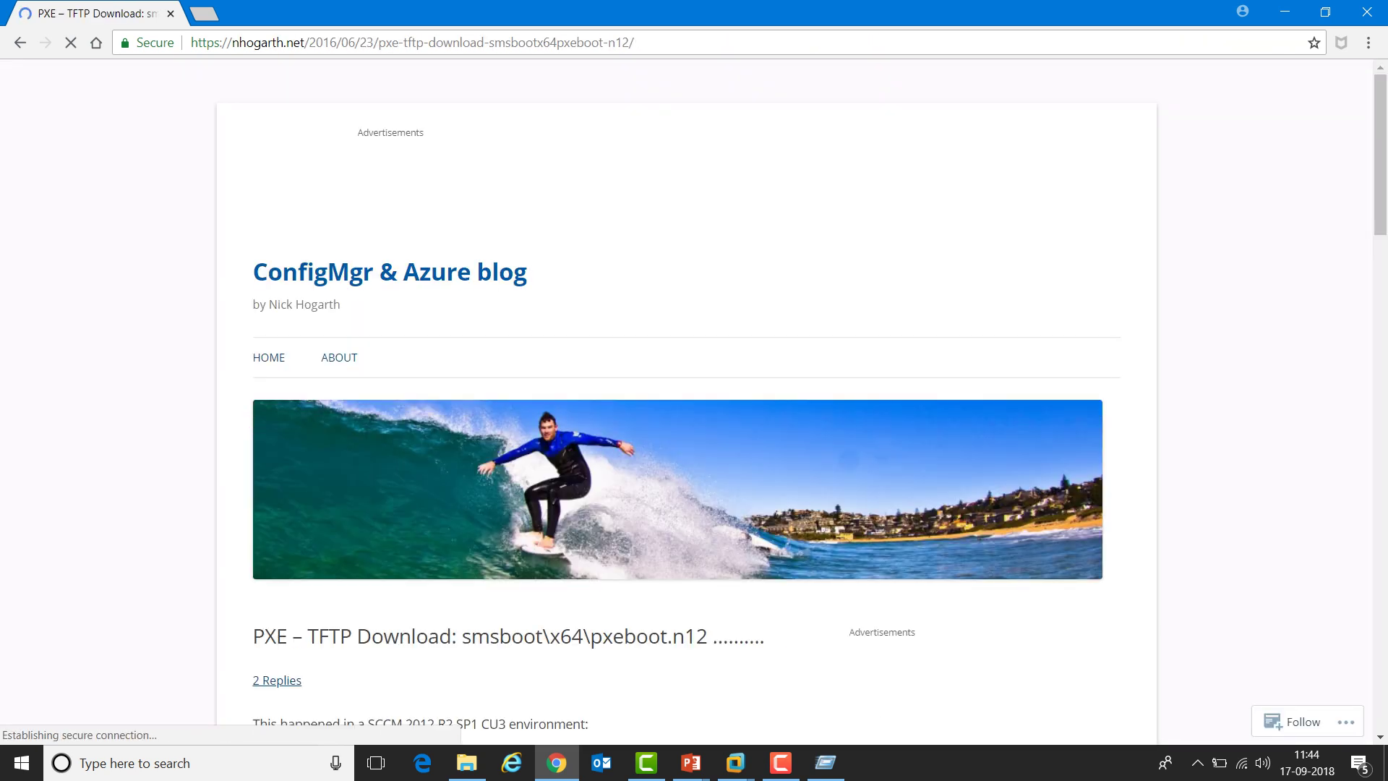
{"action": "scroll", "coordinate": [383, 499], "scroll_direction": "down", "scroll_amount": 3}
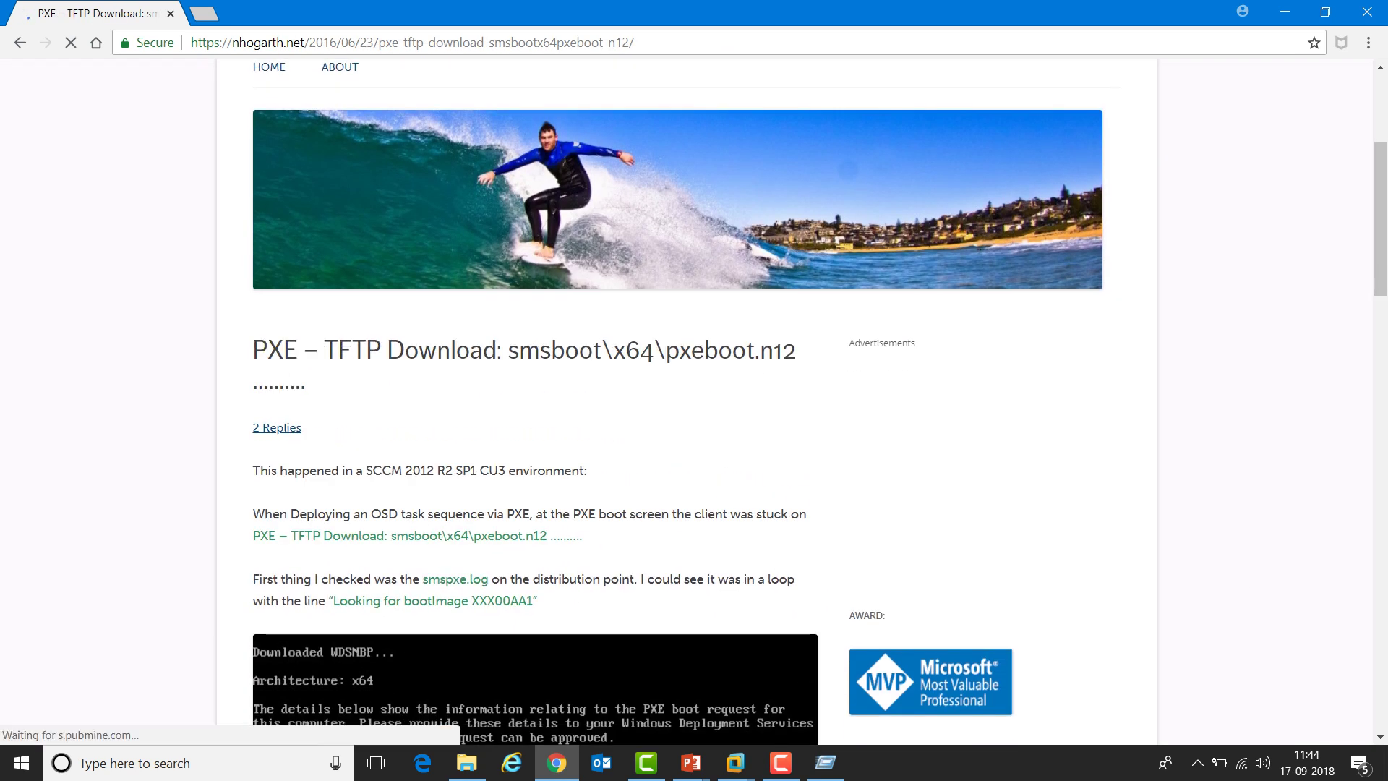
{"action": "scroll", "coordinate": [383, 499], "scroll_direction": "down", "scroll_amount": 3}
{"action": "scroll", "coordinate": [535, 398], "scroll_direction": "down", "scroll_amount": 2}
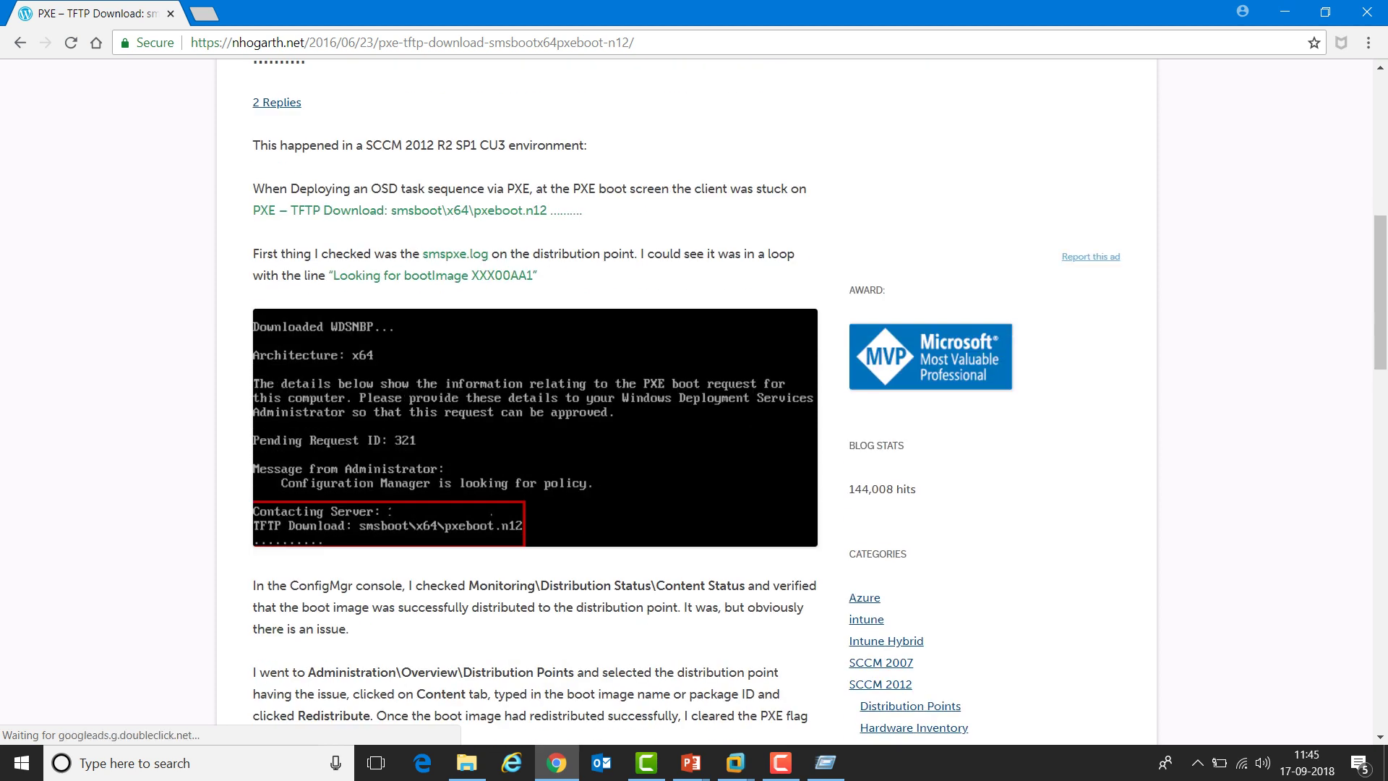
{"action": "scroll", "coordinate": [535, 397], "scroll_direction": "down", "scroll_amount": 4}
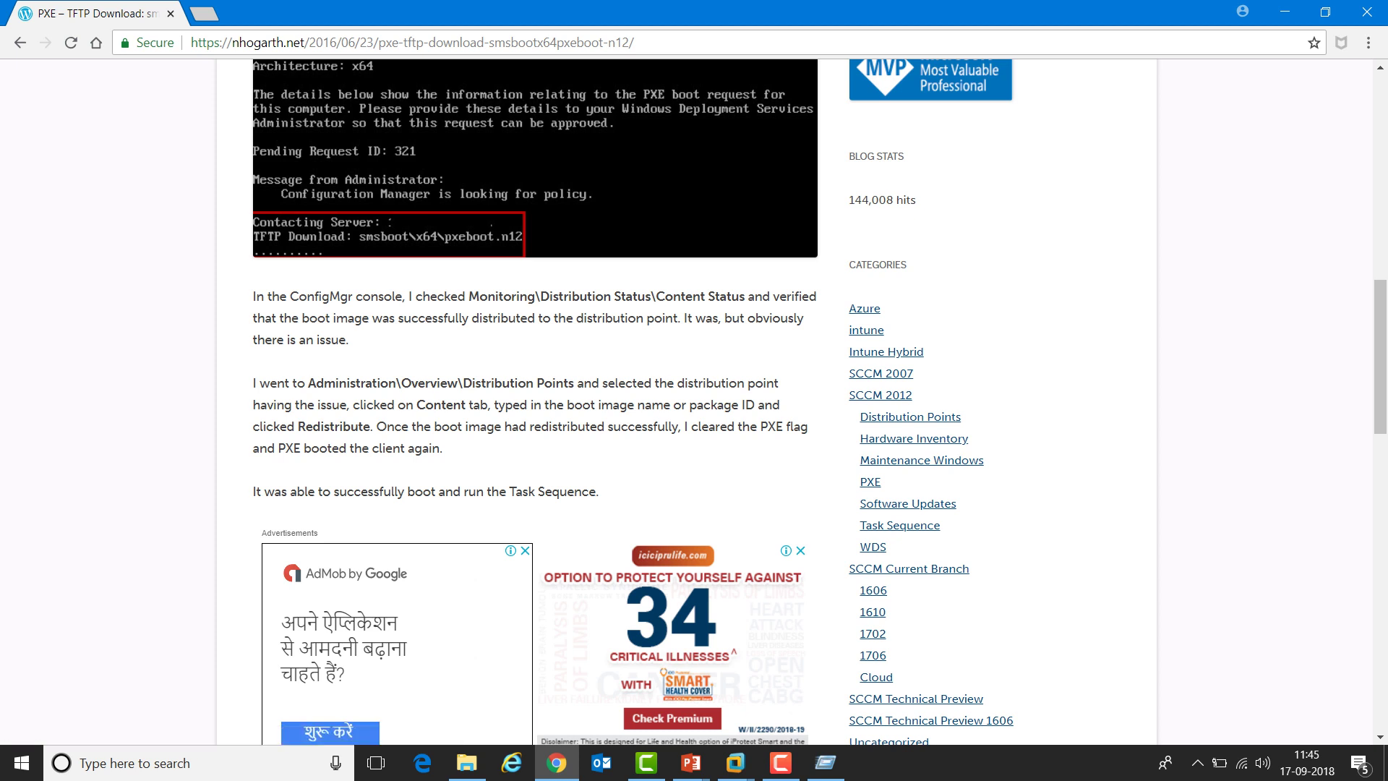
{"action": "scroll", "coordinate": [535, 397], "scroll_direction": "down", "scroll_amount": 8}
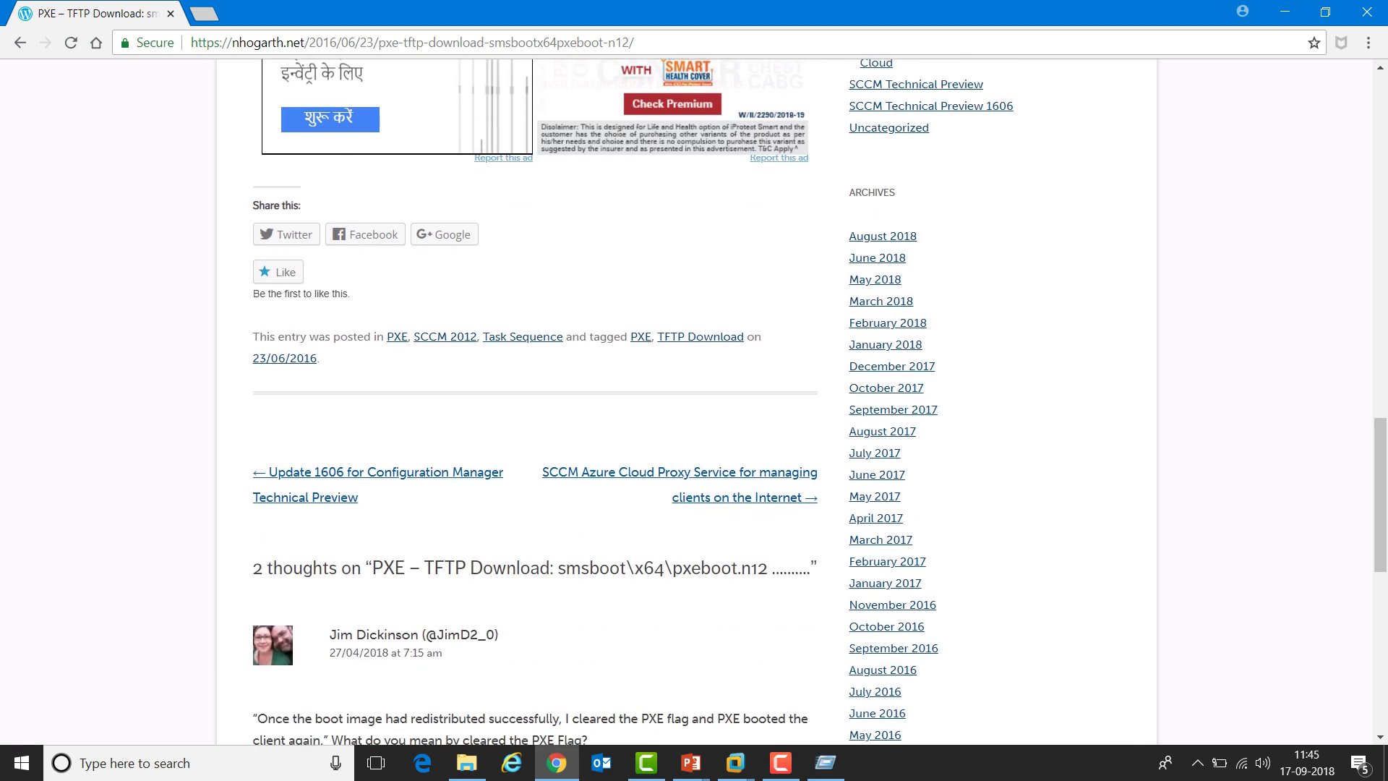
{"action": "left_click", "coordinate": [20, 43]}
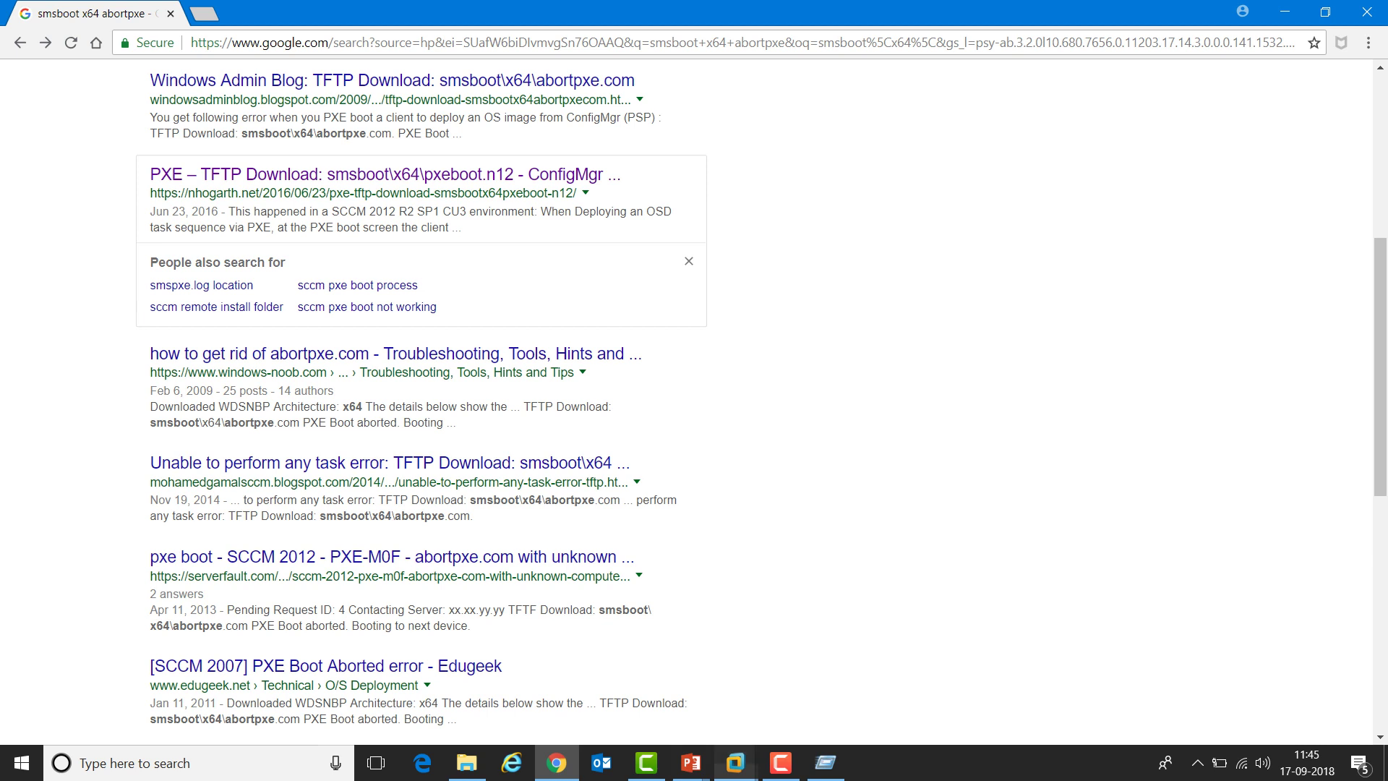
{"action": "left_click", "coordinate": [735, 664]}
{"action": "key", "text": "alt+Tab"}
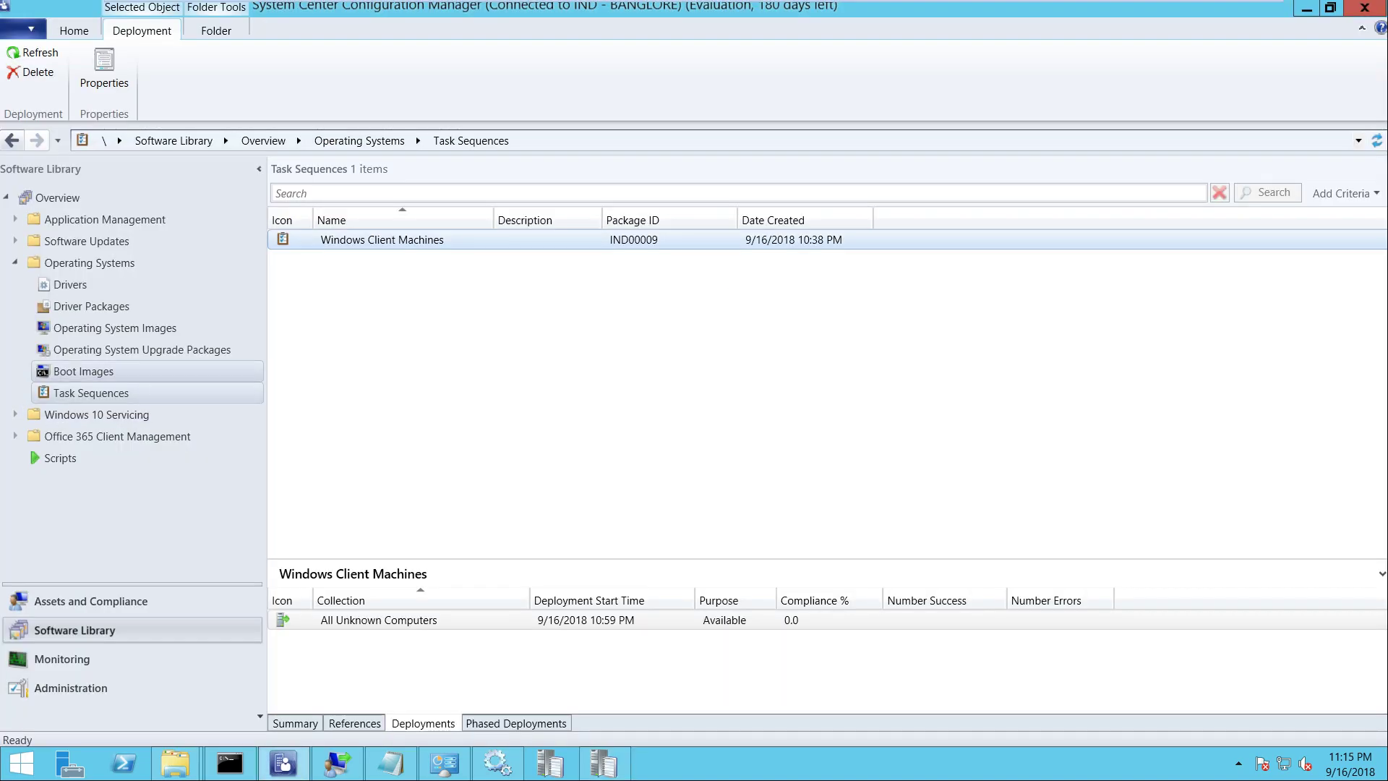
Start the Distribute Content Wizard for Boot image (x64) under Boot Images
{"action": "left_click", "coordinate": [83, 371]}
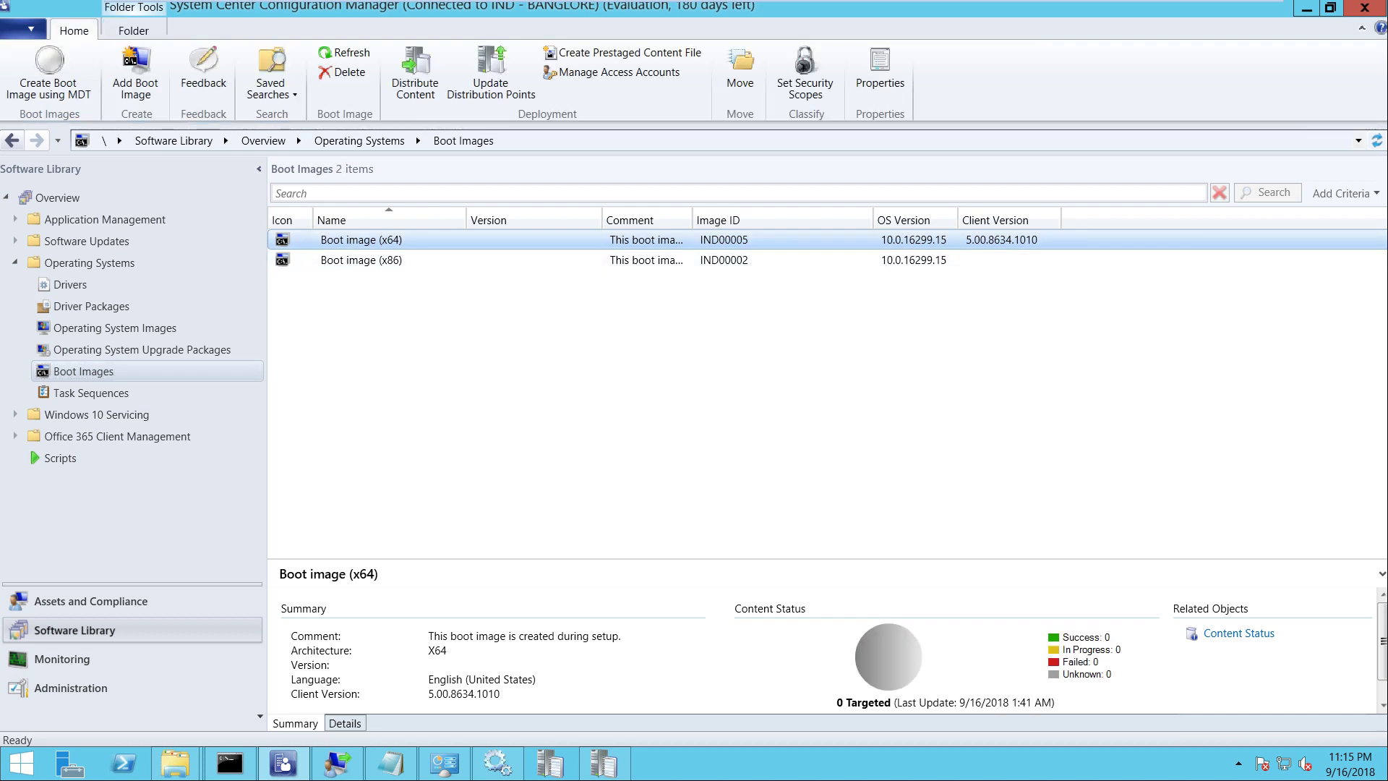
{"action": "right_click", "coordinate": [359, 240]}
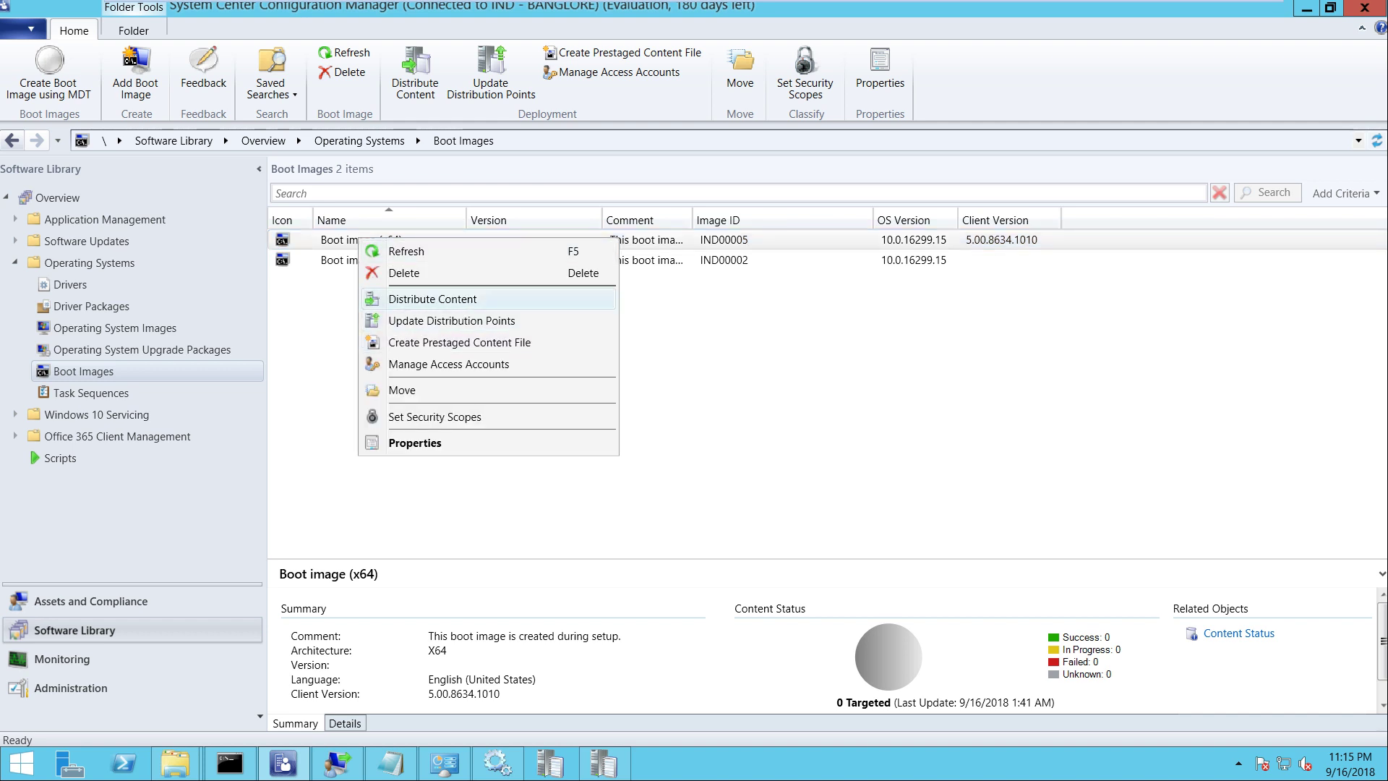
{"action": "left_click", "coordinate": [432, 299]}
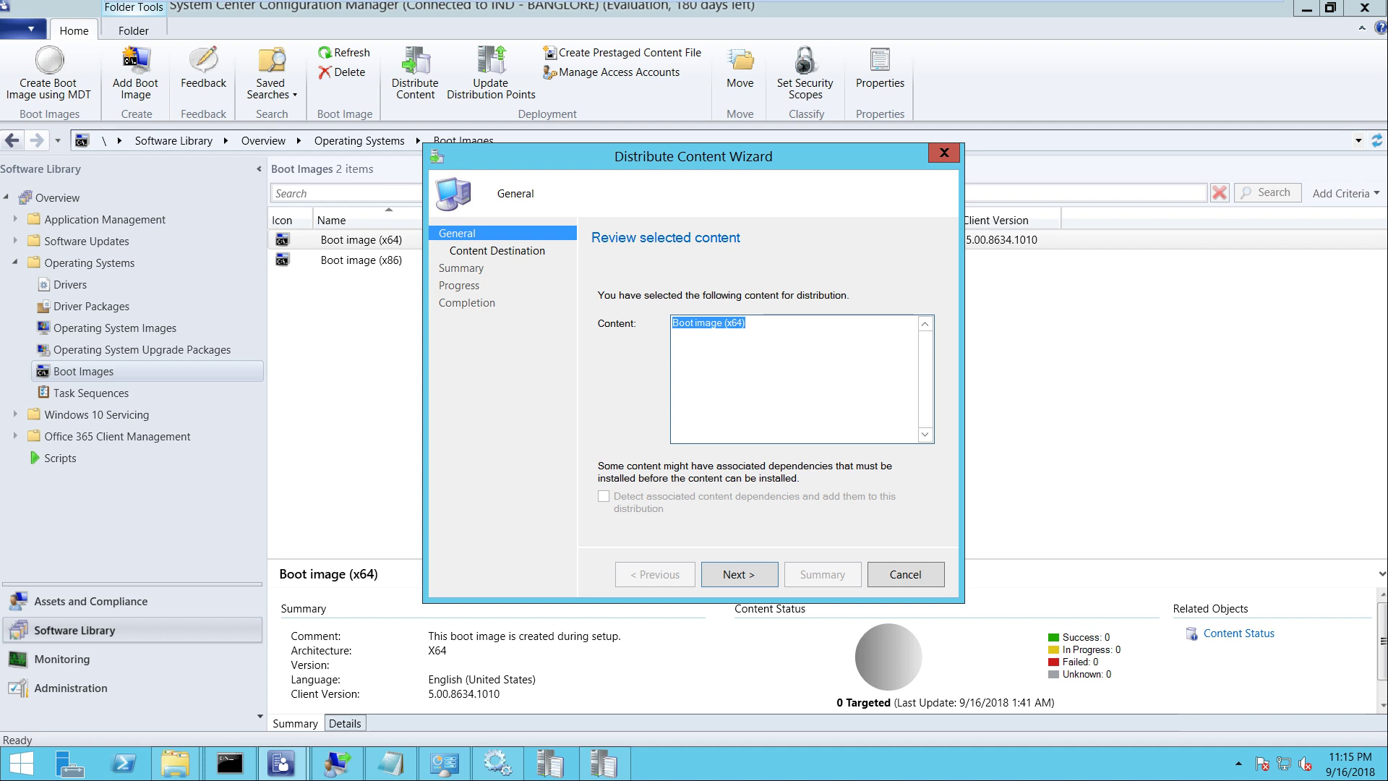
{"action": "key", "text": "Return"}
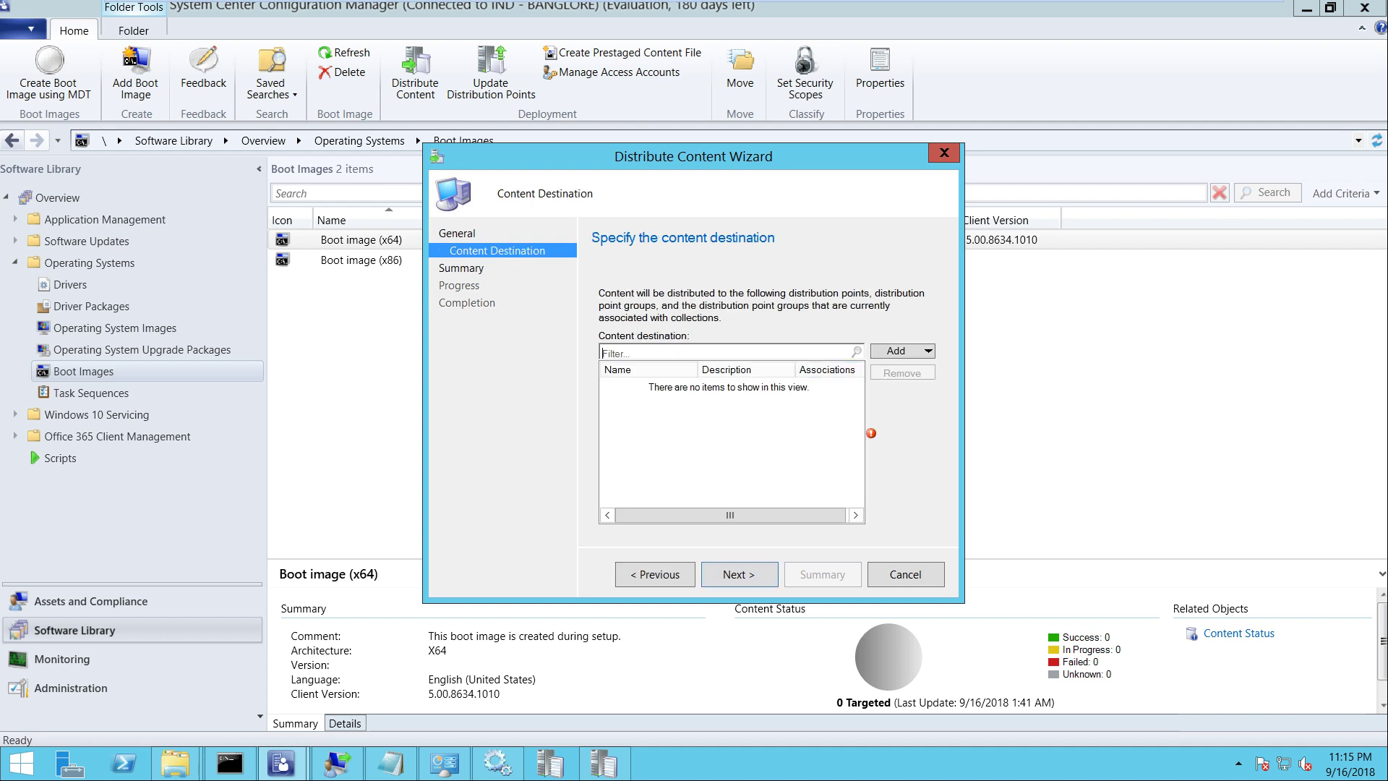
Add distribution point SCCM.ITHUB.COM as the content destination and finish the wizard
{"action": "key", "text": "Return"}
{"action": "key", "text": "Down"}
{"action": "key", "text": "Return"}
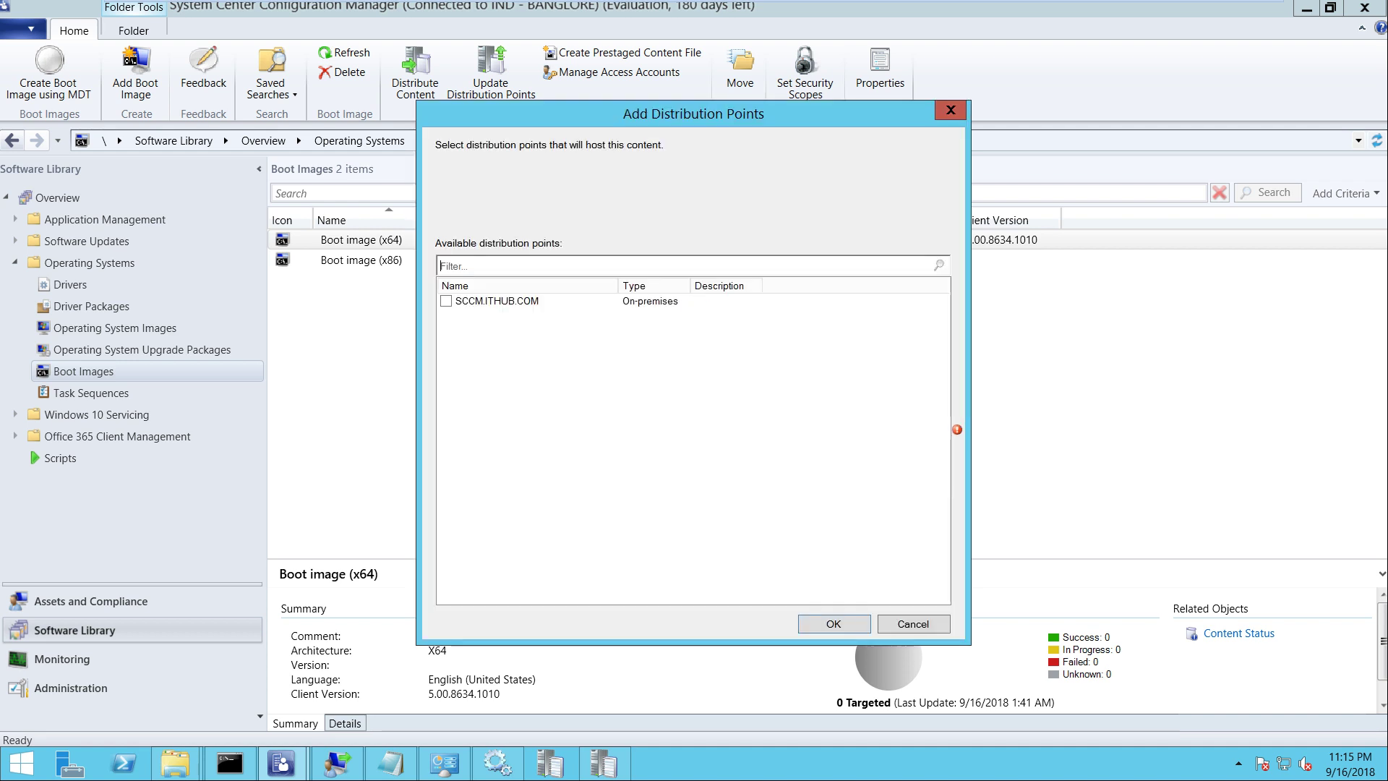
{"action": "key", "text": "Tab"}
{"action": "key", "text": "space"}
{"action": "key", "text": "Return"}
{"action": "key", "text": "Return"}
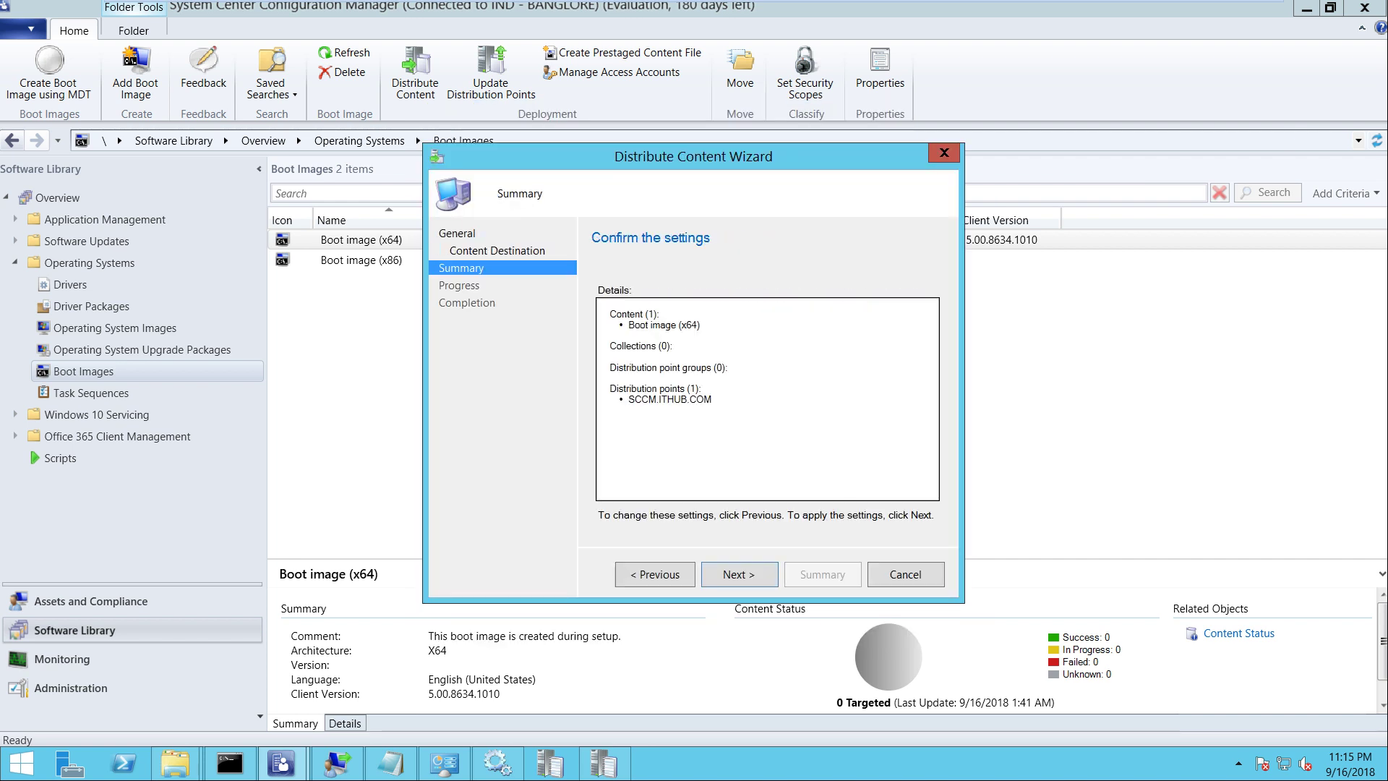
{"action": "key", "text": "Return"}
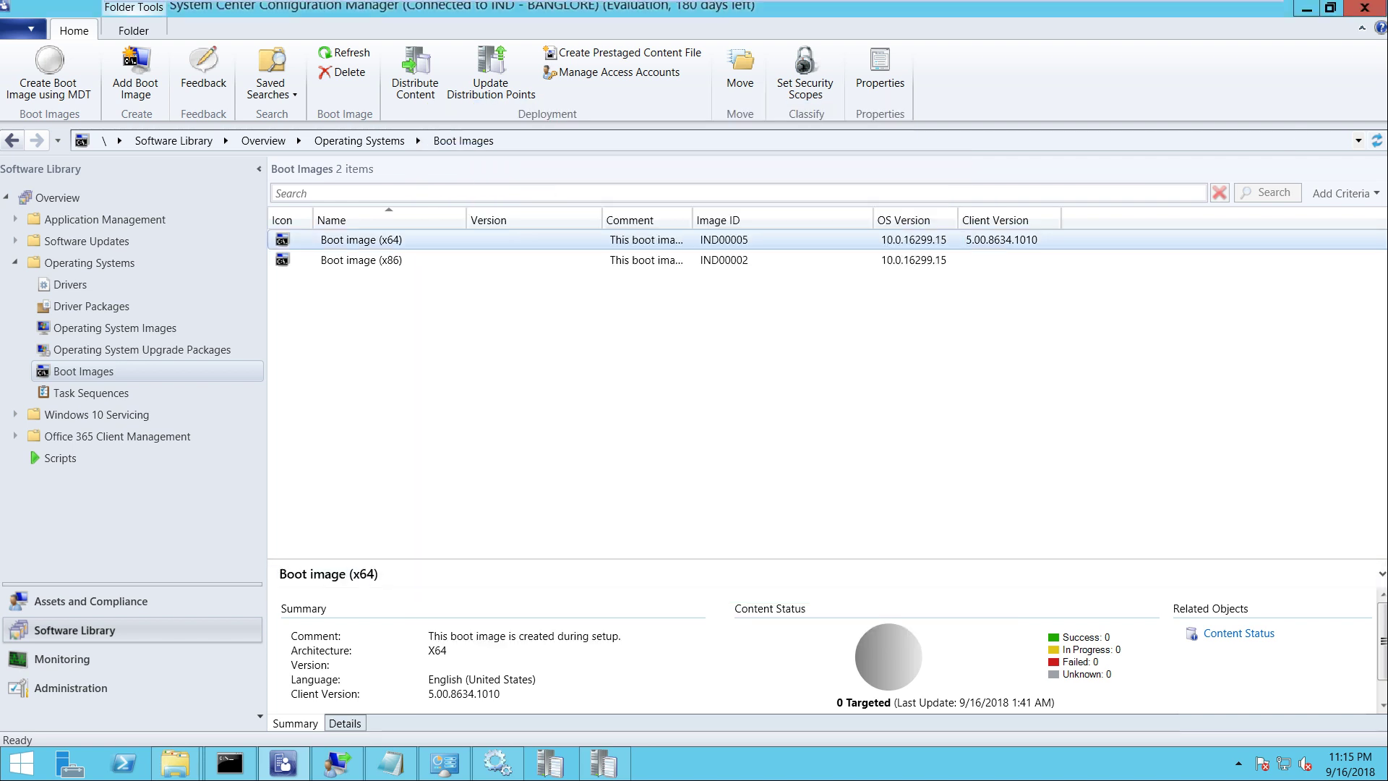
Refresh Boot image (x64) repeatedly until its Content Status shows Success: 1
{"action": "right_click", "coordinate": [333, 240]}
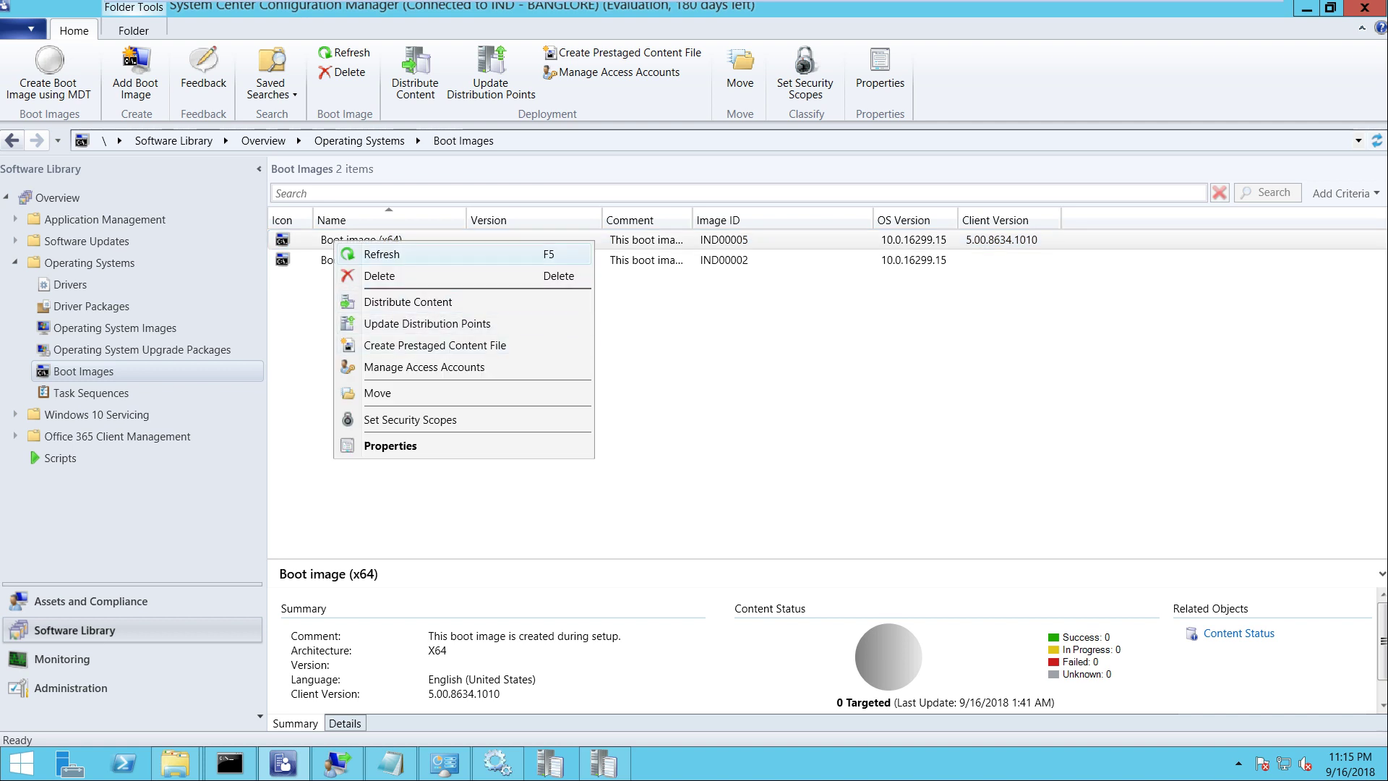
{"action": "left_click", "coordinate": [383, 252]}
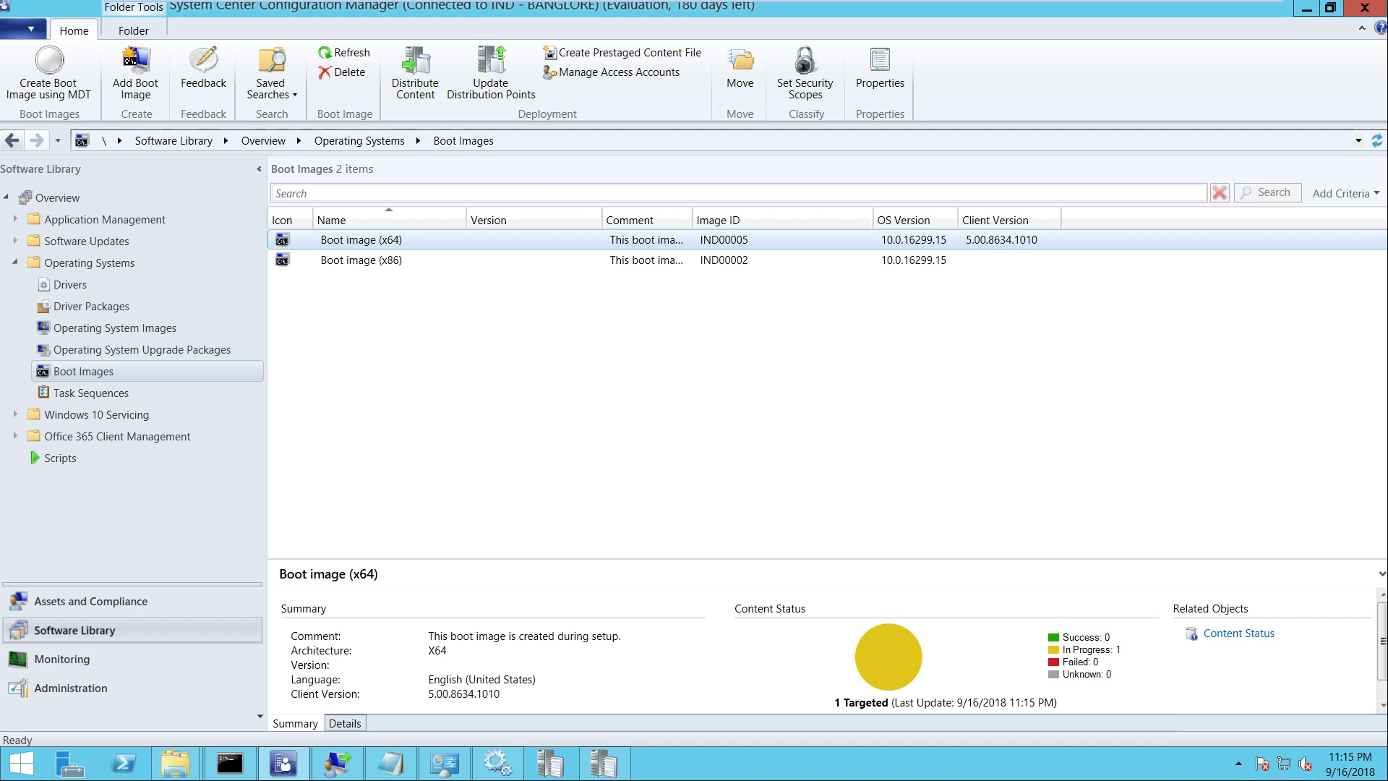
{"action": "mouse_move", "coordinate": [694, 2]}
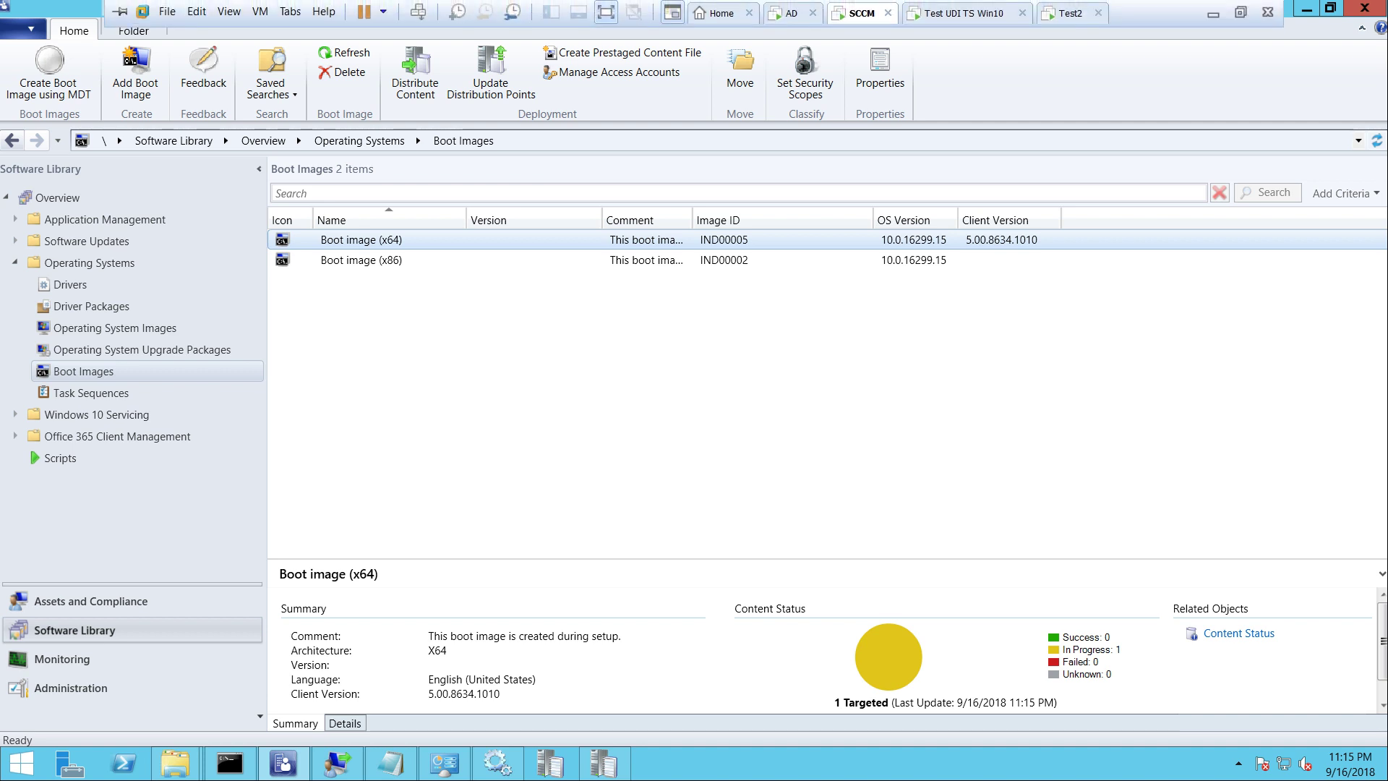
{"action": "right_click", "coordinate": [714, 243]}
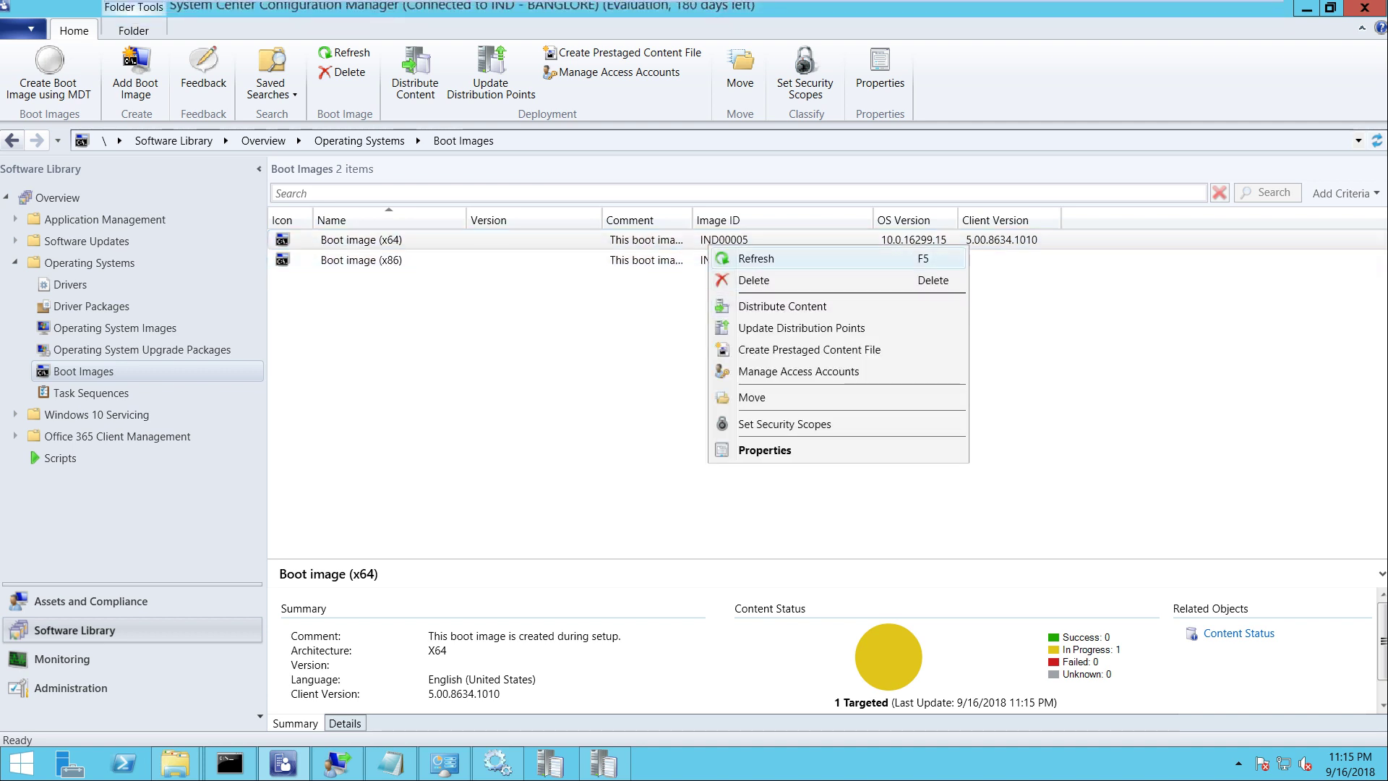
{"action": "left_click", "coordinate": [752, 259]}
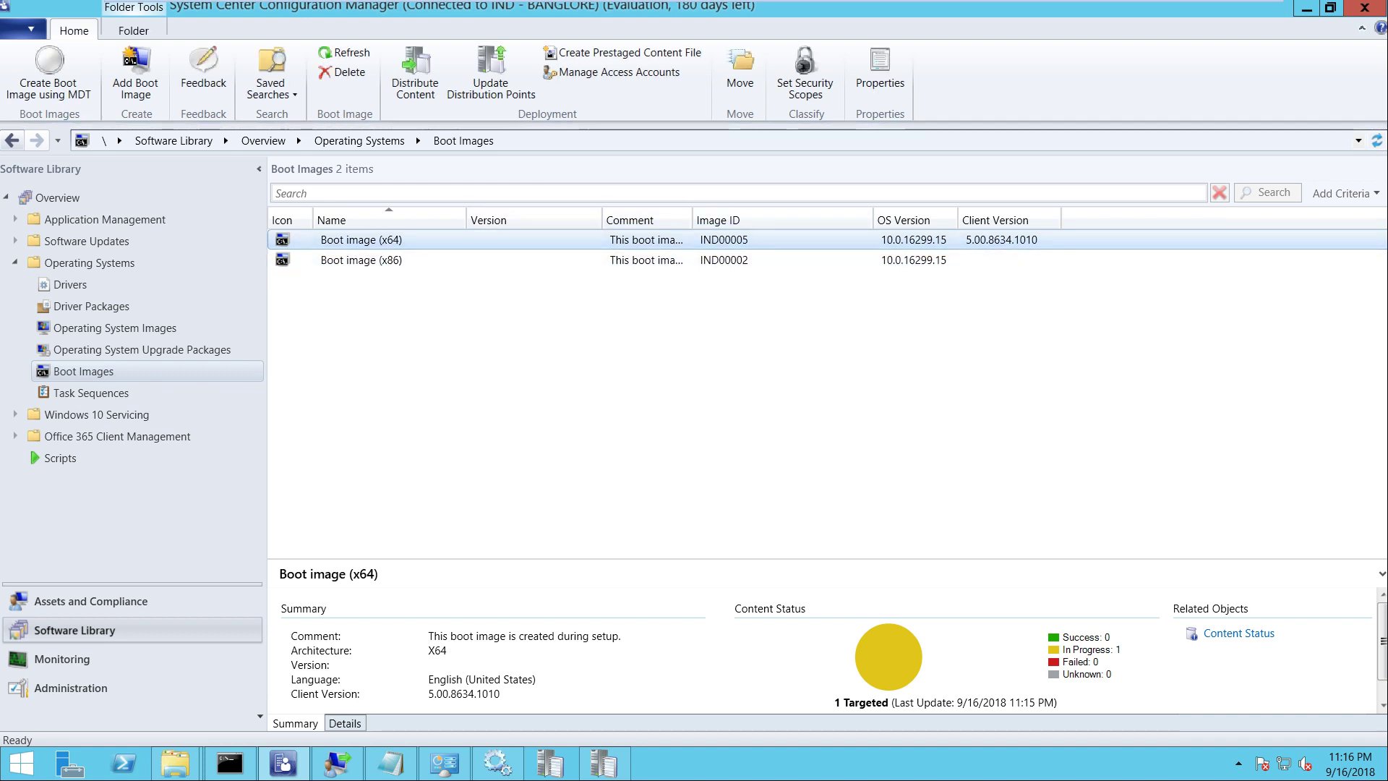
{"action": "mouse_move", "coordinate": [415, 2]}
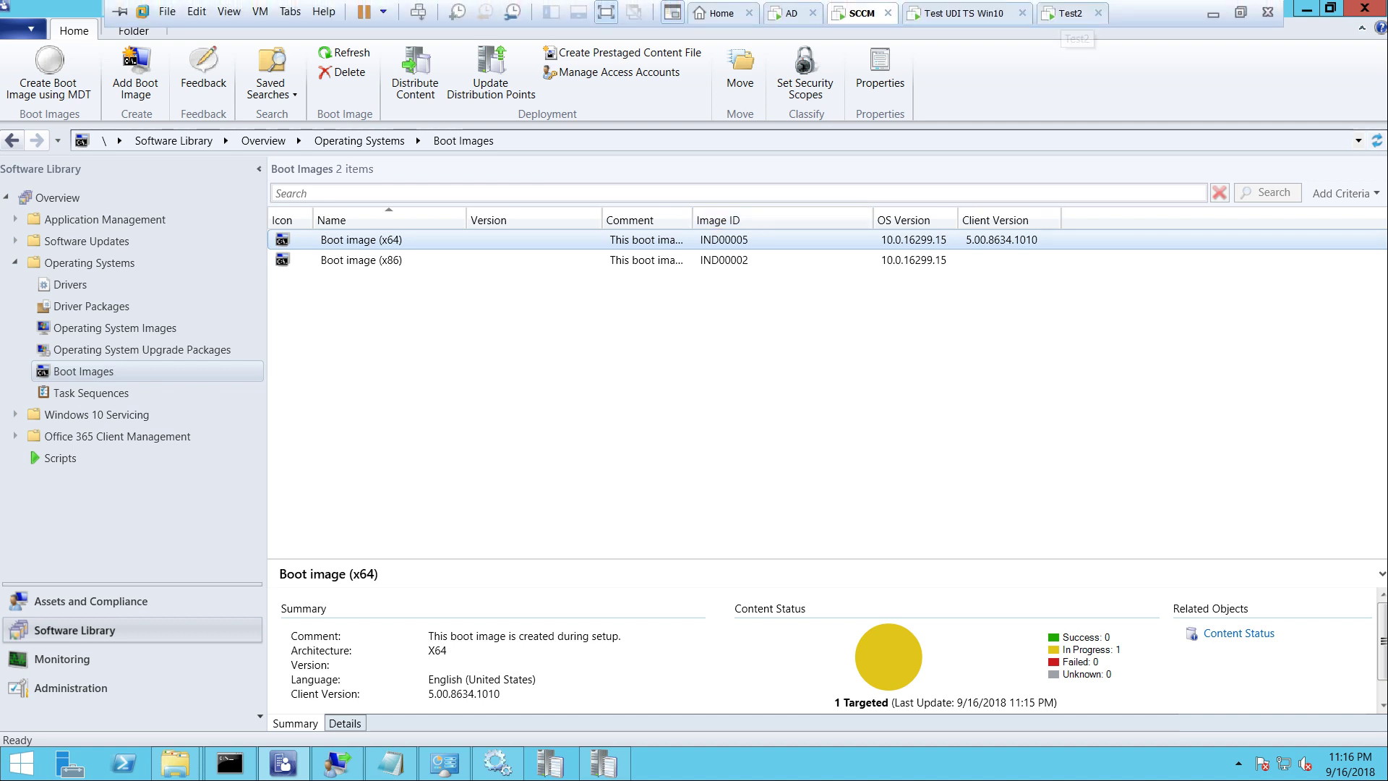
{"action": "right_click", "coordinate": [886, 239]}
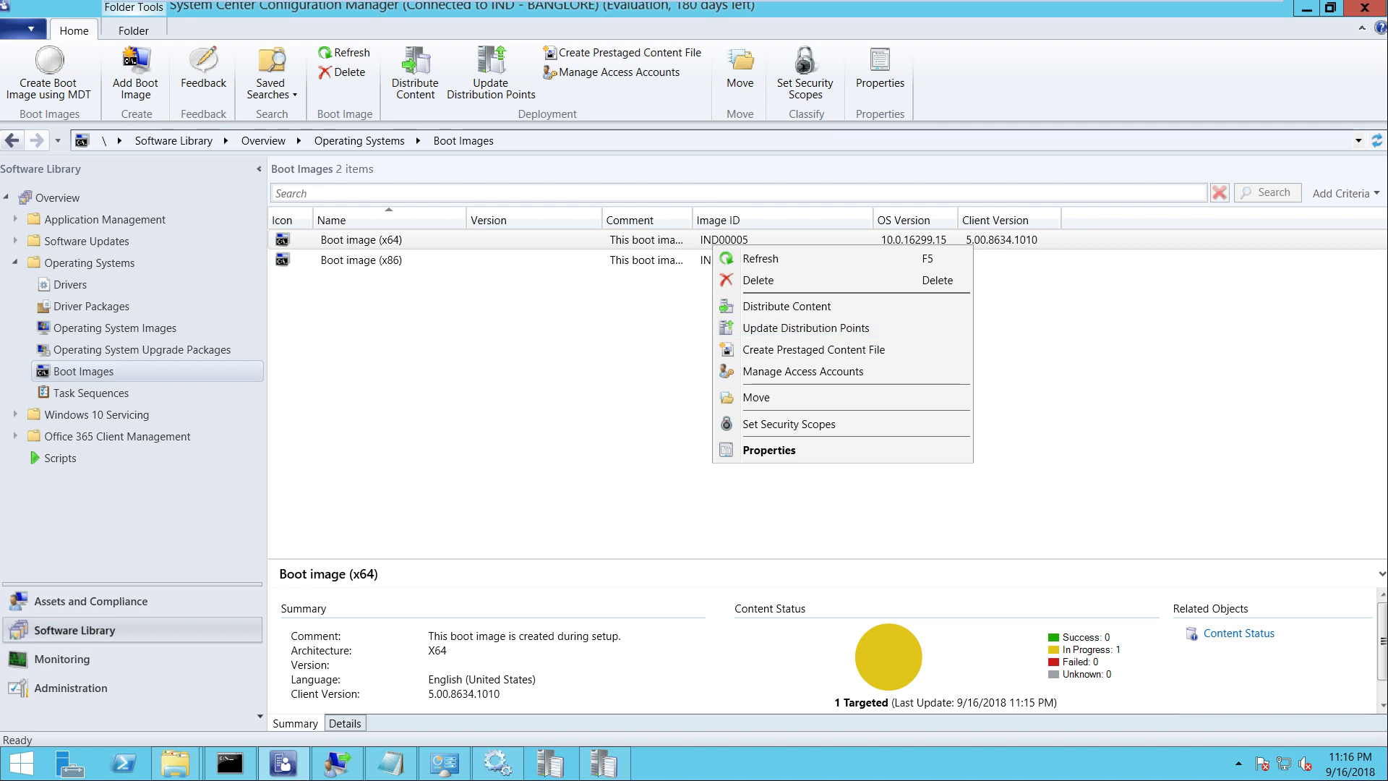
{"action": "left_click", "coordinate": [795, 260], "text": "shift"}
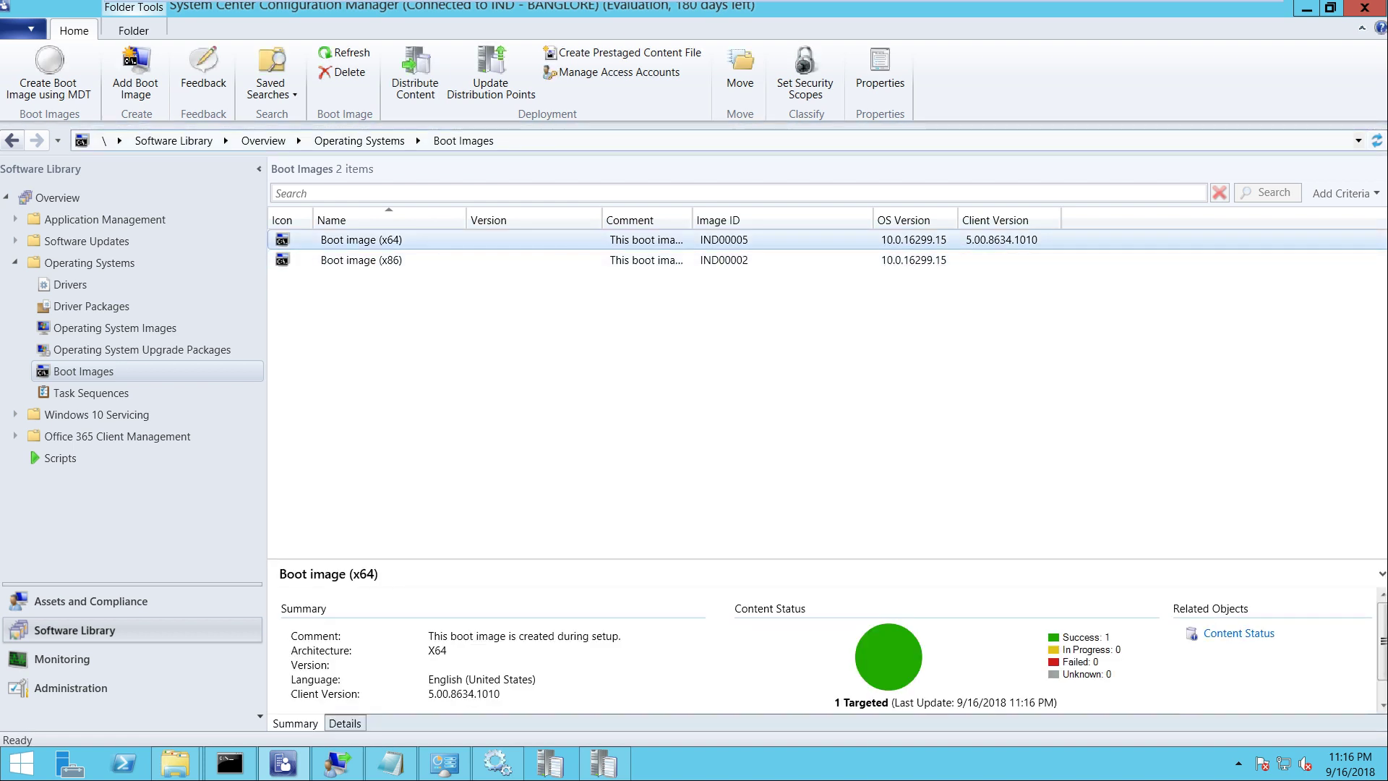
{"action": "mouse_move", "coordinate": [415, 1]}
{"action": "left_click", "coordinate": [1069, 13]}
{"action": "right_click", "coordinate": [1077, 12]}
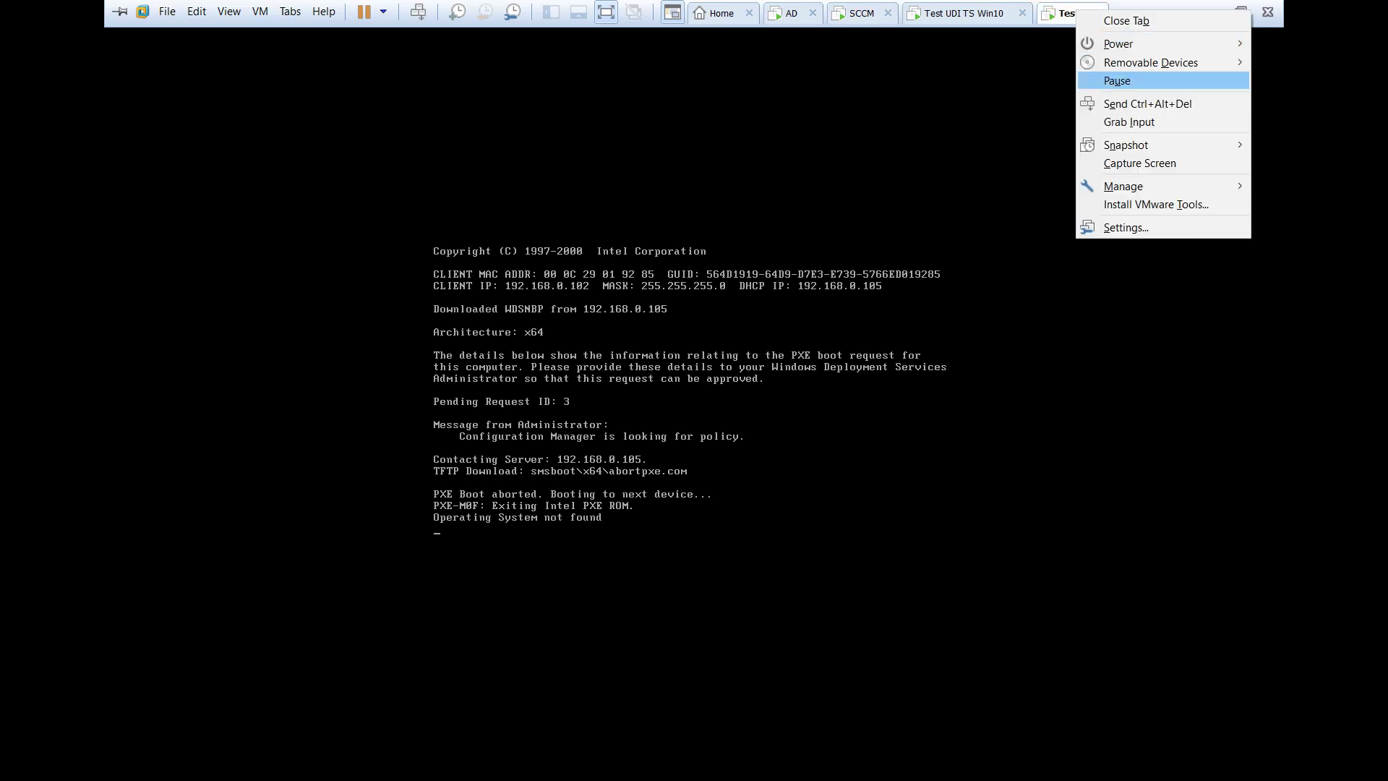
Reboot the Test2 virtual machine and release input from it
{"action": "left_click", "coordinate": [1142, 103]}
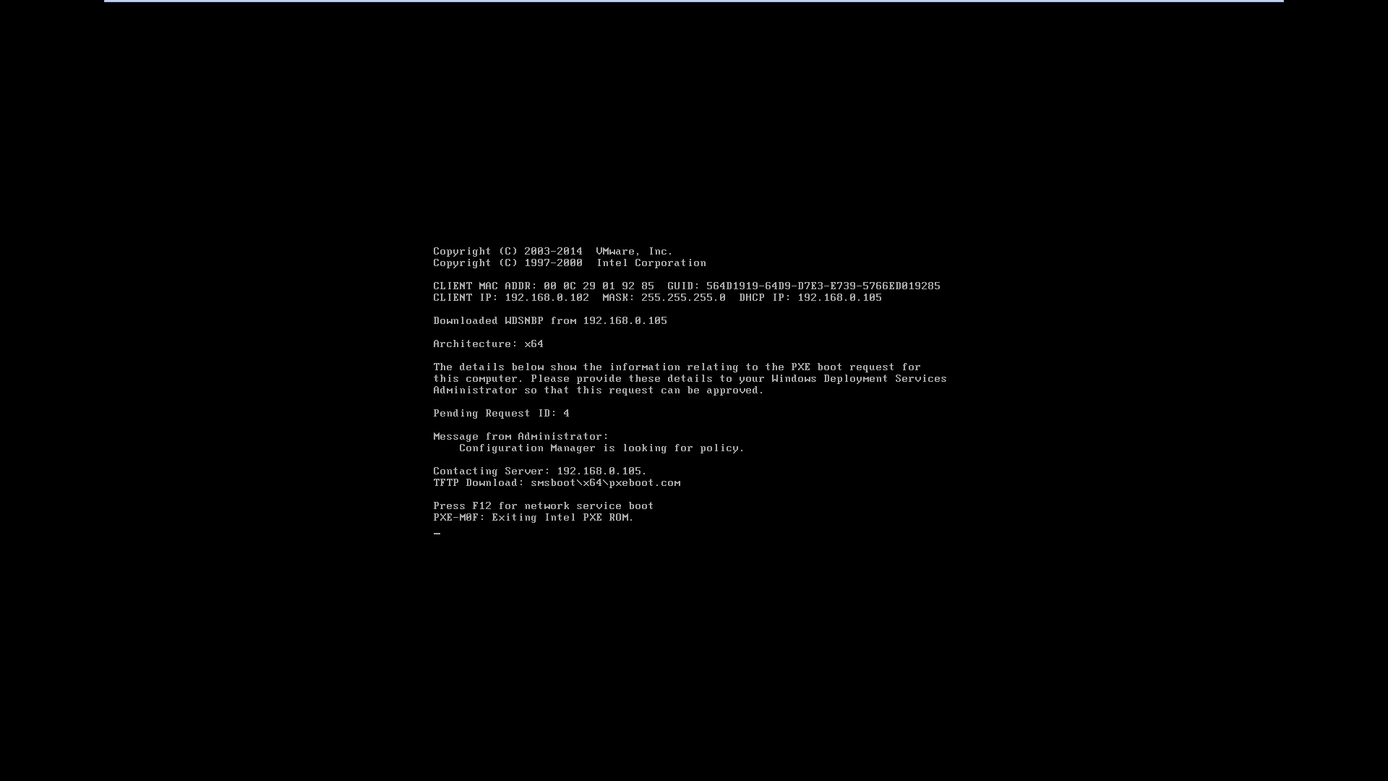
{"action": "key", "text": "XF86MonBrightnessUp"}
{"action": "left_click", "coordinate": [696, 7]}
{"action": "key", "text": "ctrl+alt"}
Reboot the Test UDI TS Win10 VM into an F12 network boot, then return to SCCM
{"action": "right_click", "coordinate": [967, 10]}
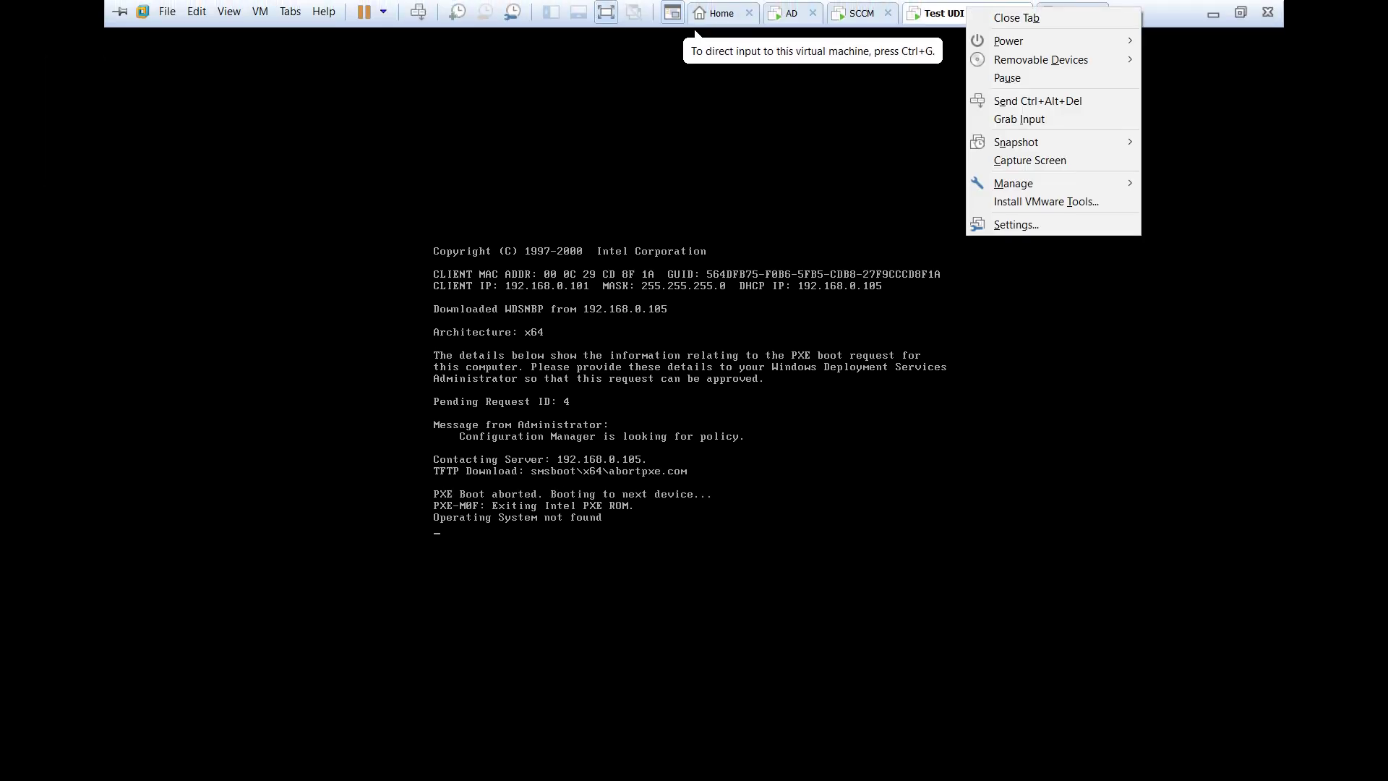
{"action": "left_click", "coordinate": [1053, 100]}
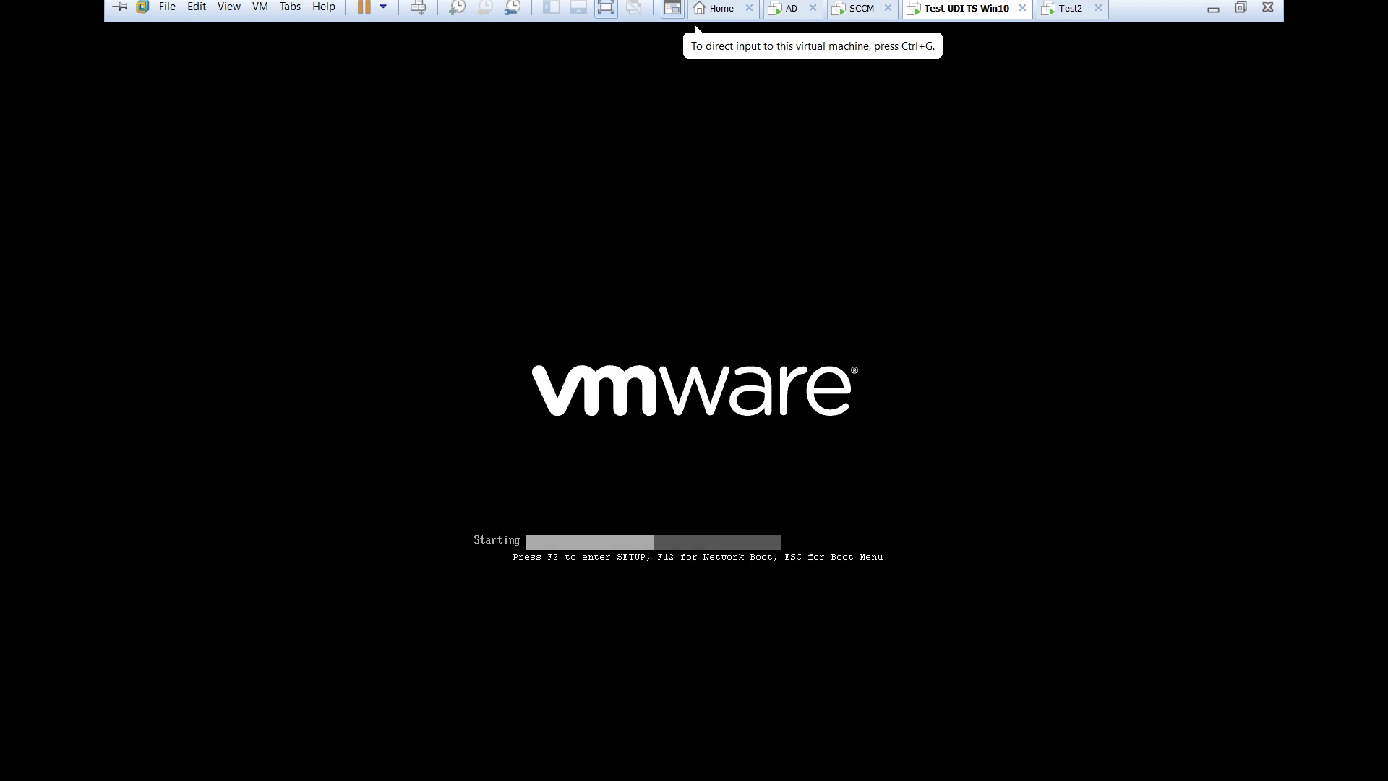
{"action": "left_click", "coordinate": [696, 32]}
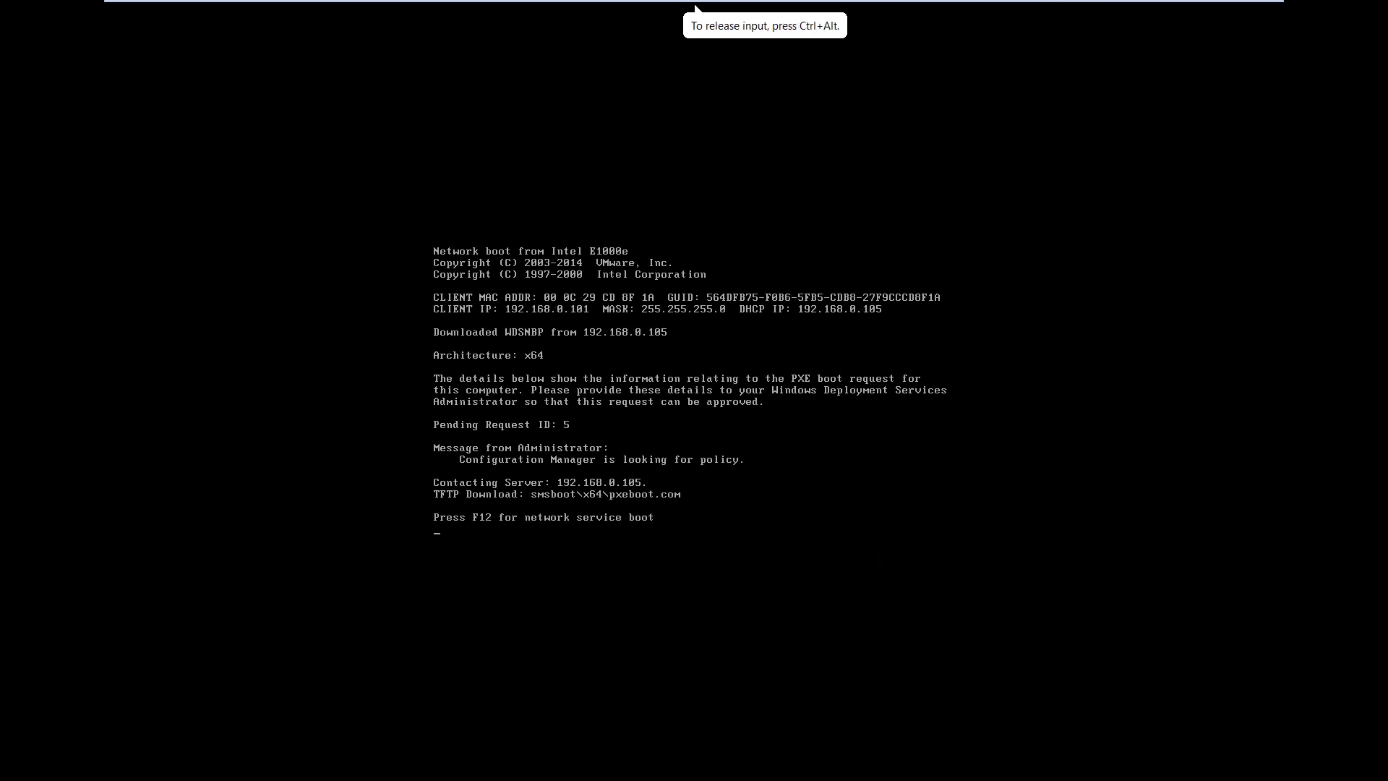
{"action": "key", "text": "F12"}
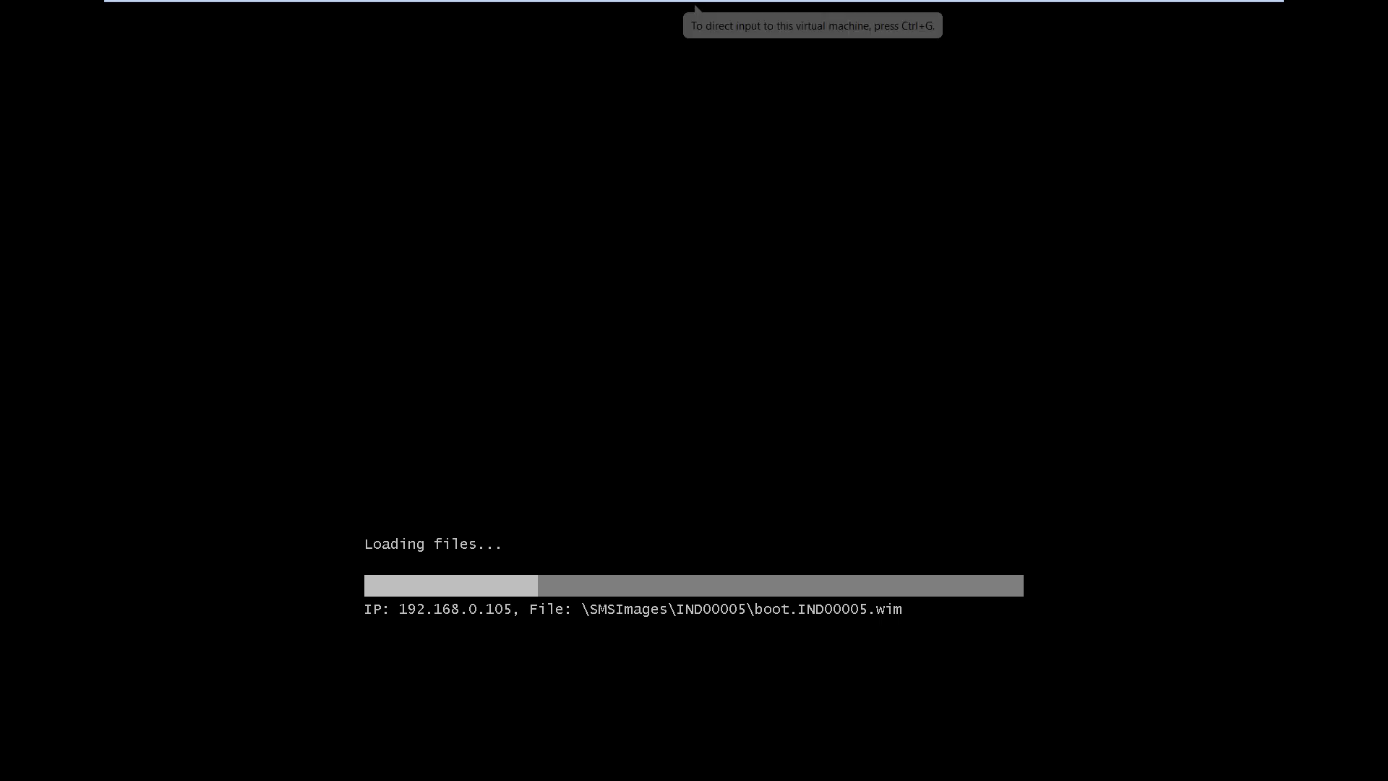
{"action": "mouse_move", "coordinate": [695, 33]}
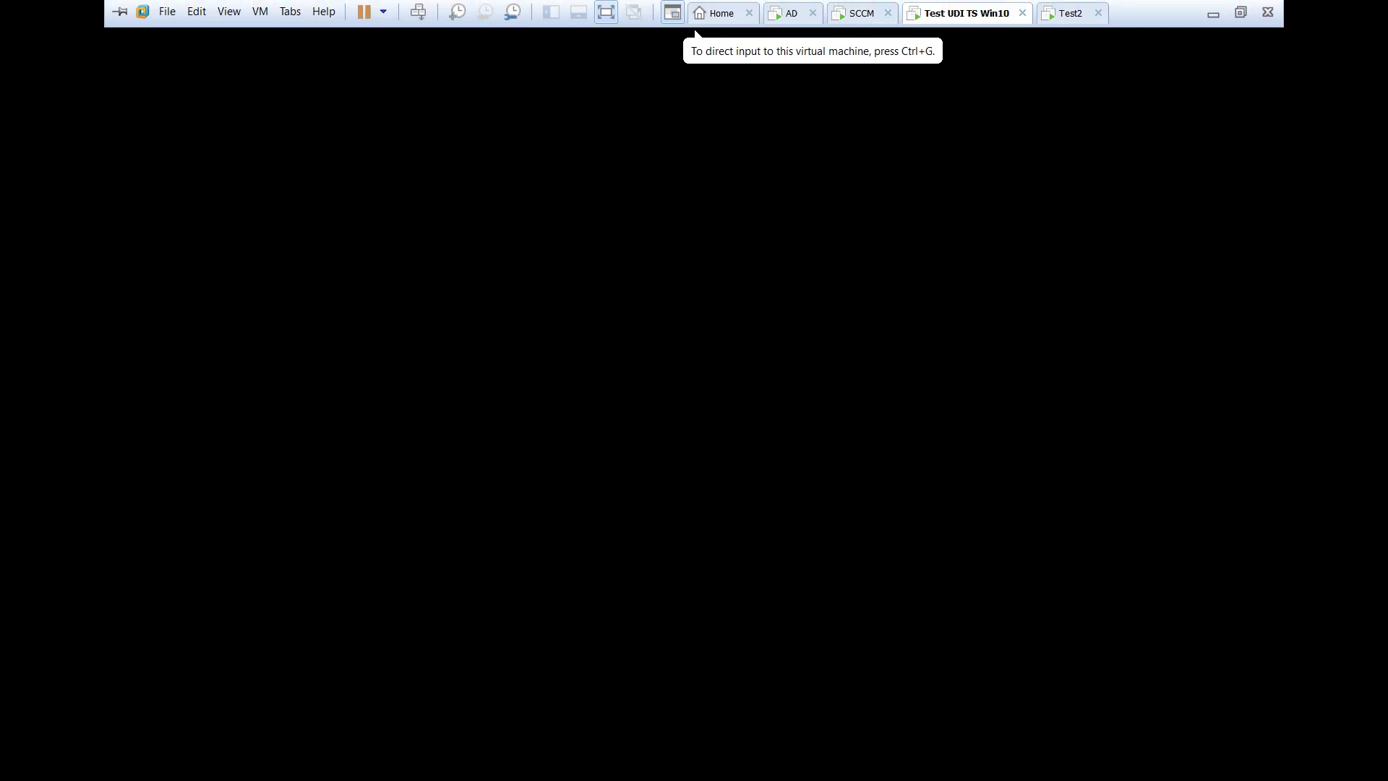
{"action": "key", "text": "ctrl+shift+Tab"}
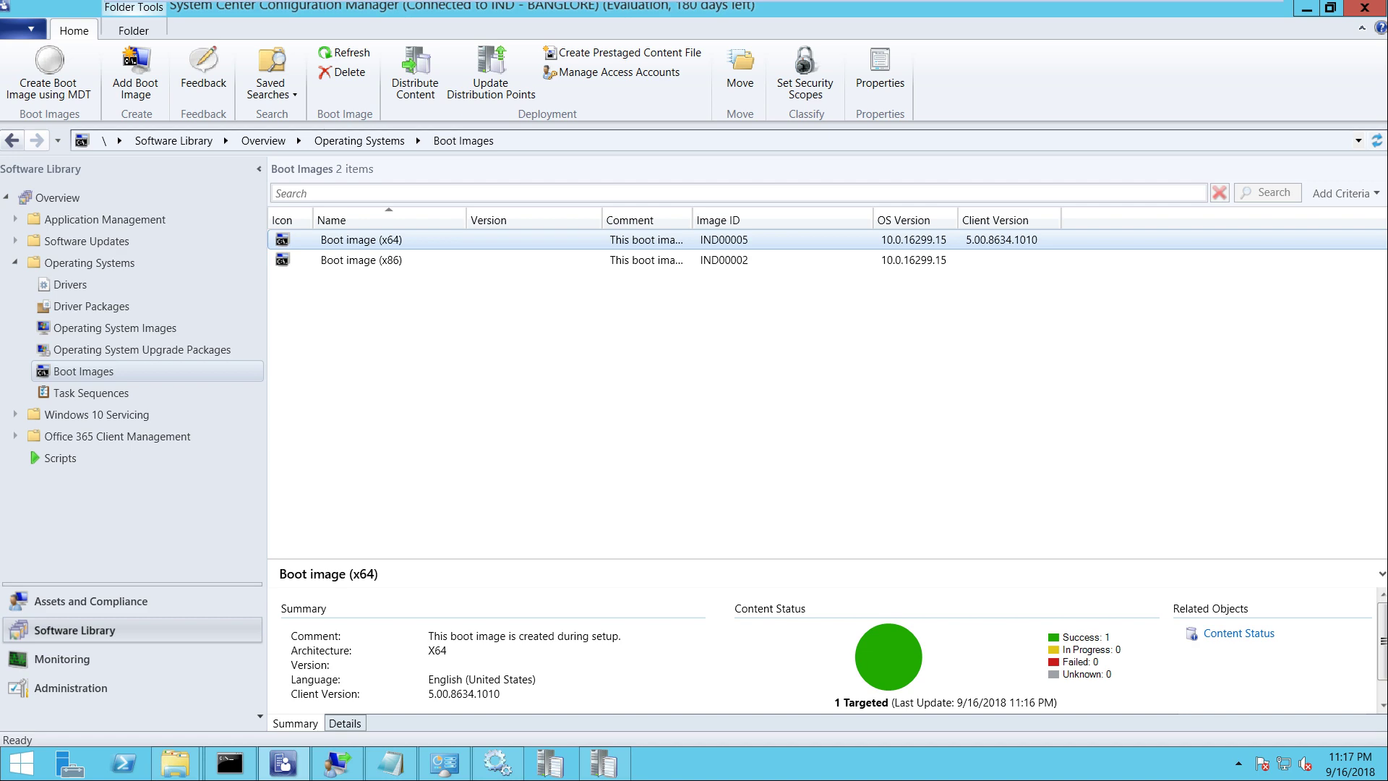
Restart the Test2 VM with Send Ctrl+Alt+Del and start an F12 network PXE boot
{"action": "mouse_move", "coordinate": [696, 1]}
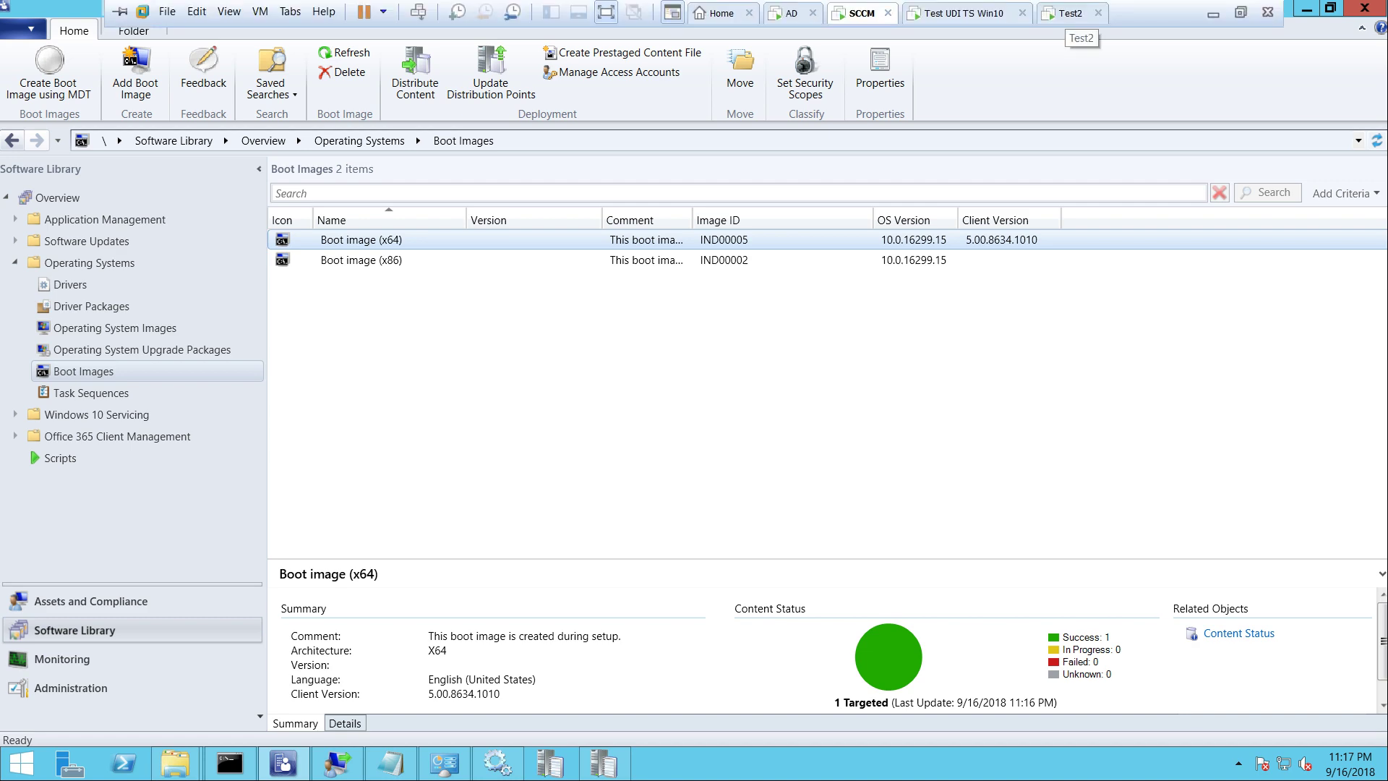
{"action": "left_click", "coordinate": [1070, 13]}
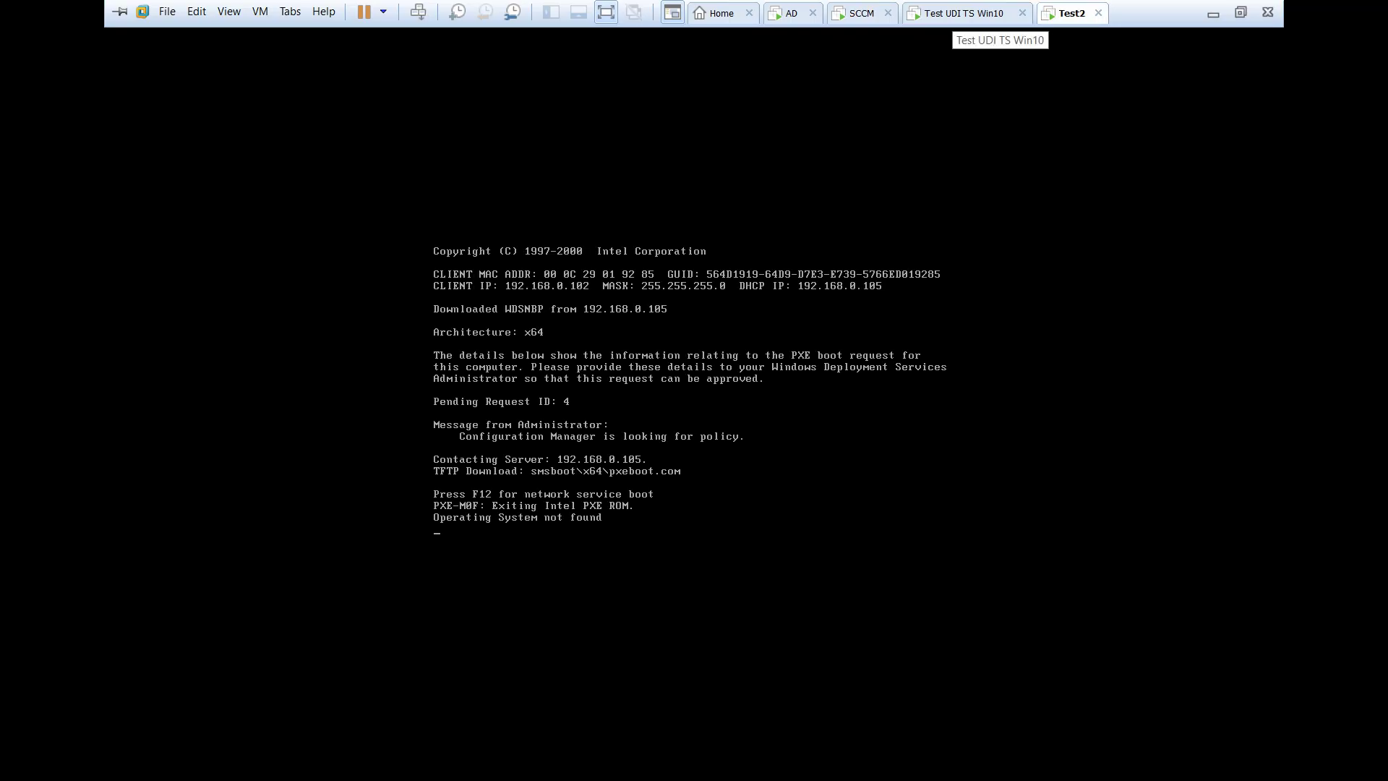
{"action": "left_click", "coordinate": [964, 13]}
{"action": "left_click", "coordinate": [1069, 13]}
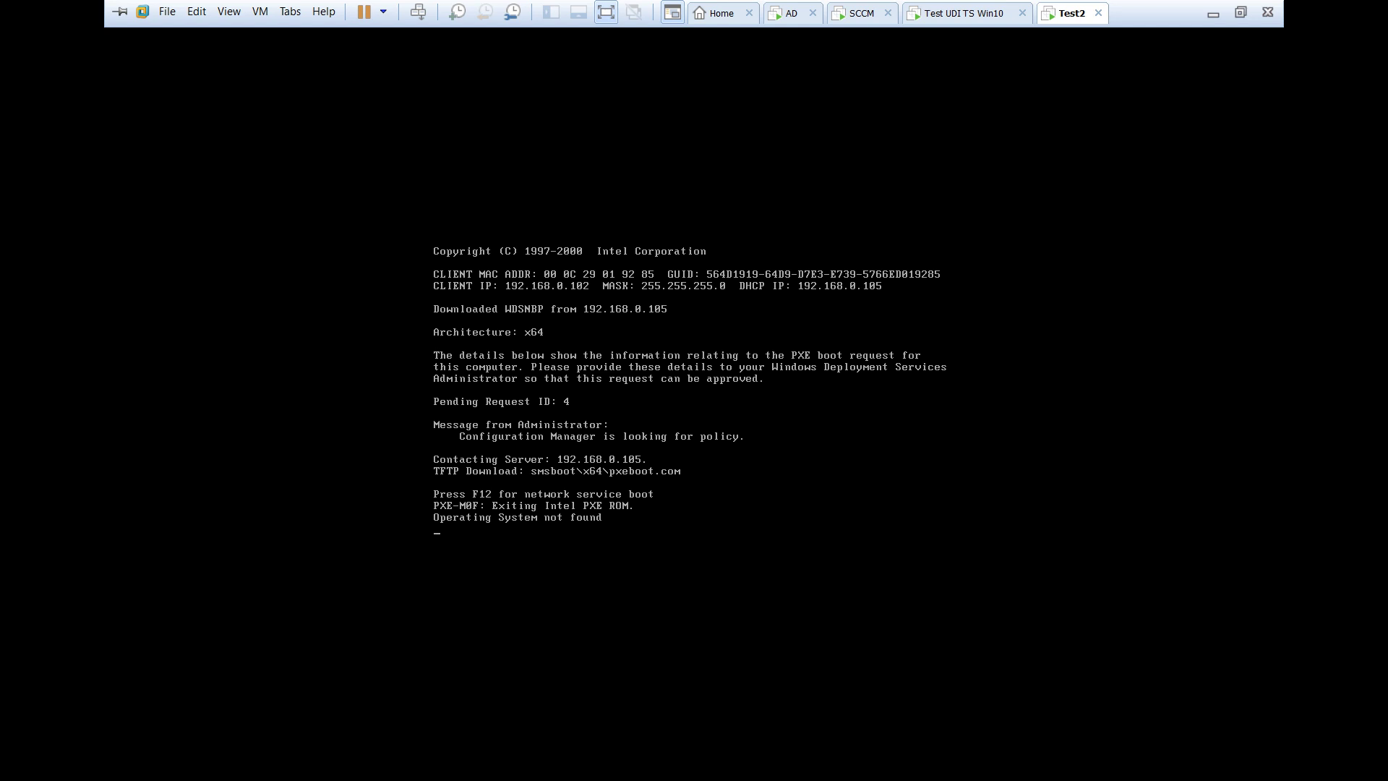
{"action": "key", "text": "ctrl+shift+Tab"}
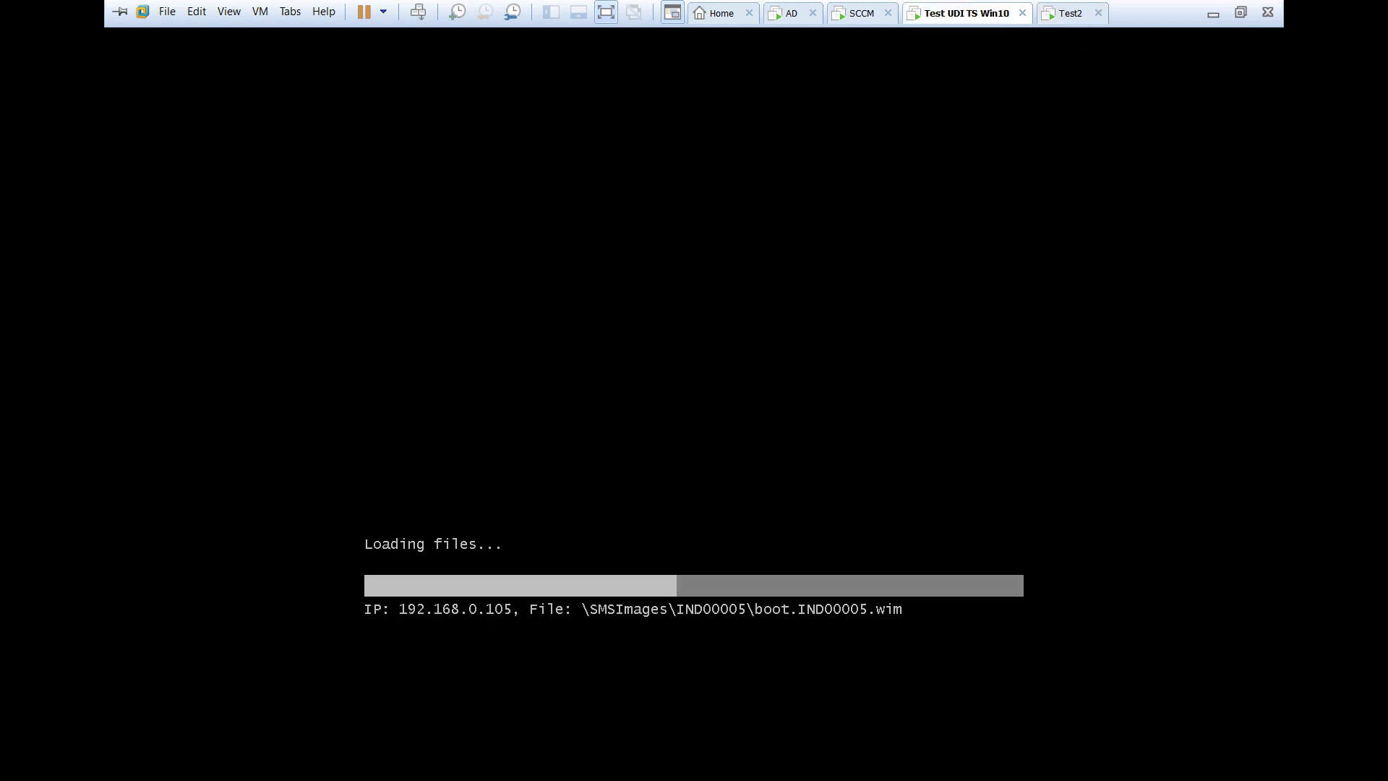
{"action": "left_click", "coordinate": [1070, 13]}
{"action": "right_click", "coordinate": [1077, 10]}
{"action": "key", "text": "Down"}
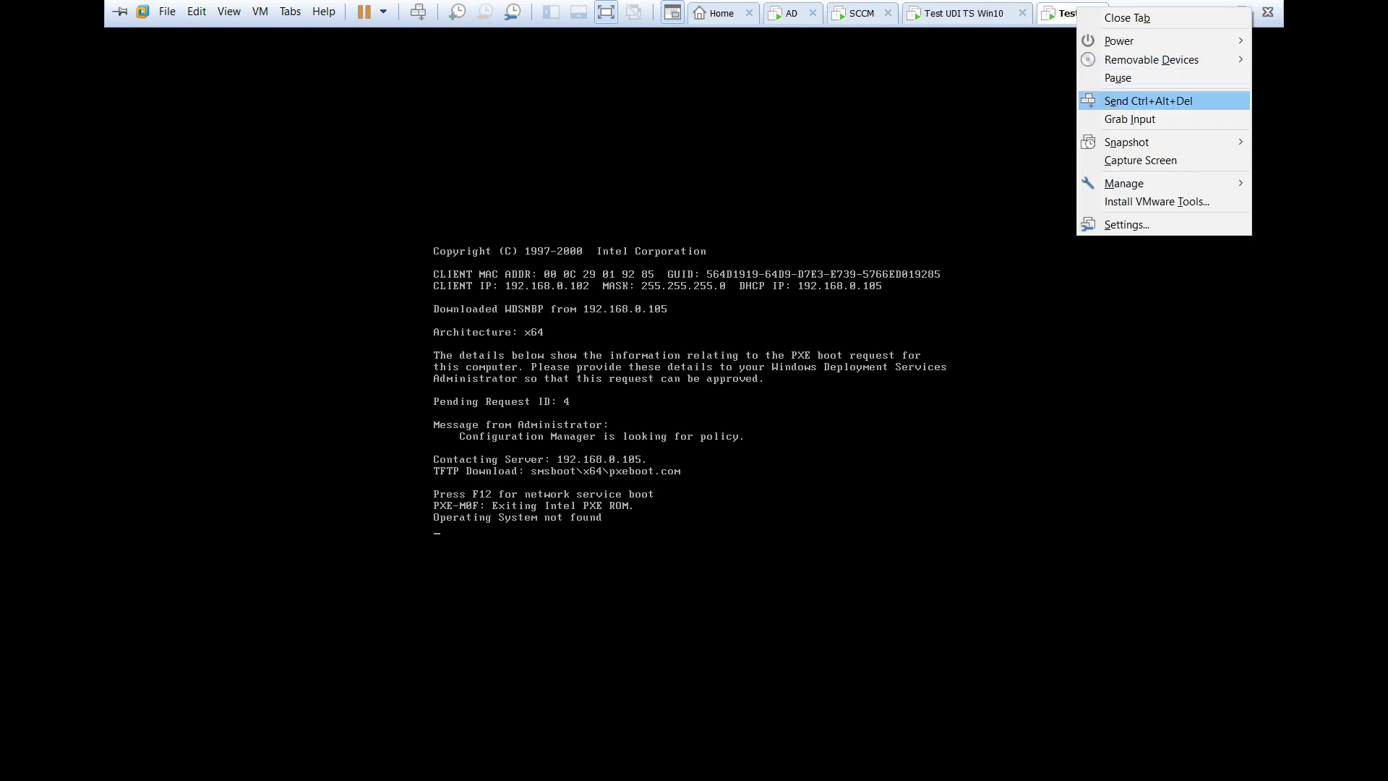
{"action": "key", "text": "Return"}
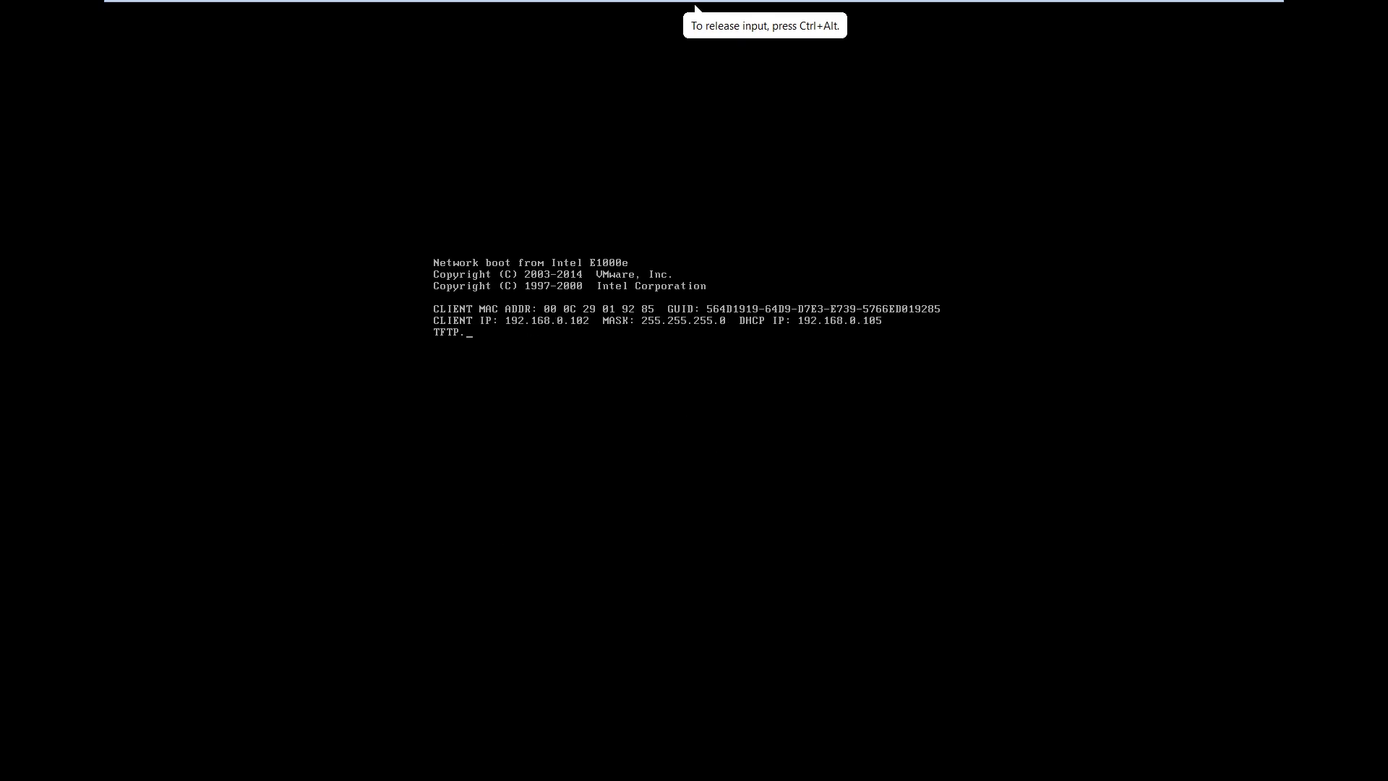
{"action": "key", "text": "F12"}
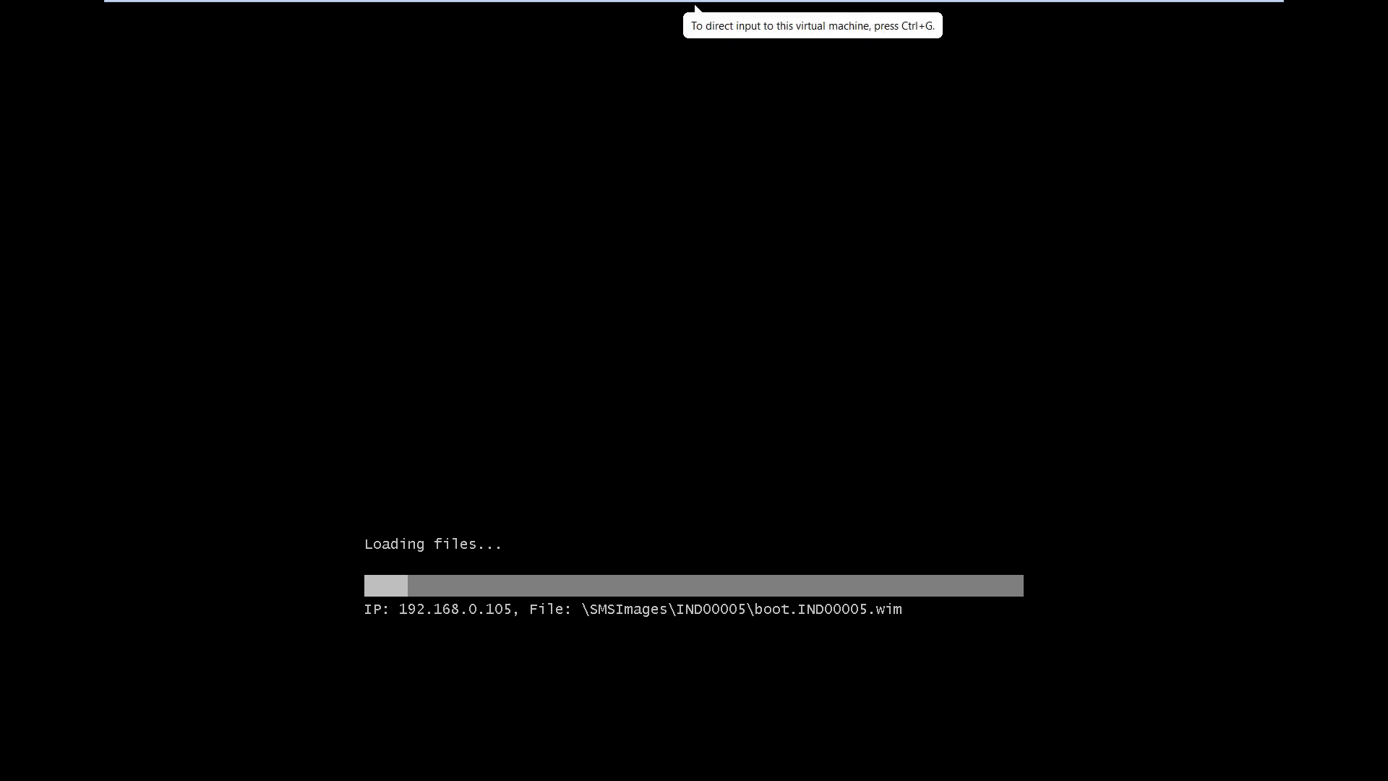
Switch to the Test UDI TS Win10 VM as it initializes Windows PE
{"action": "mouse_move", "coordinate": [695, 4]}
{"action": "key", "text": "ctrl+shift+Tab"}
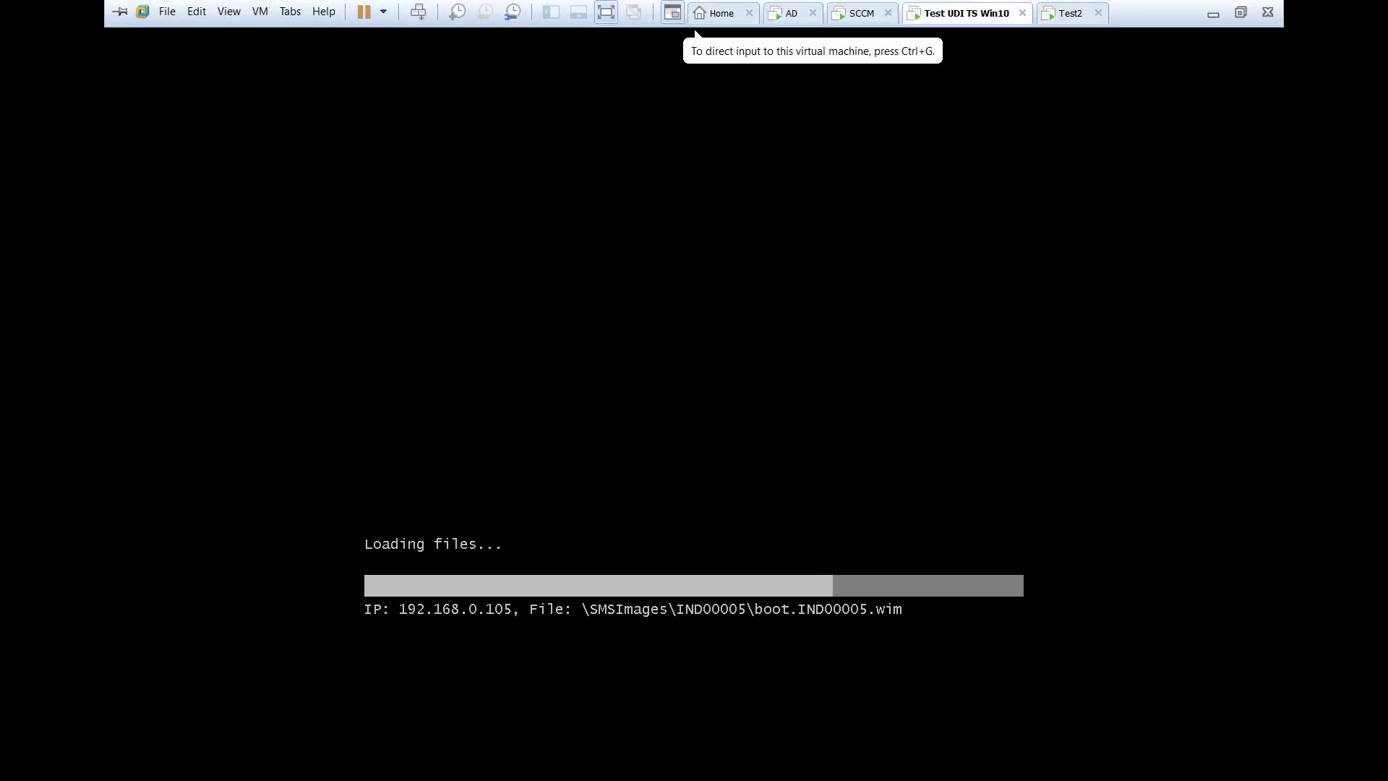
{"action": "key", "text": "ctrl+Tab"}
{"action": "key", "text": "ctrl+shift+Tab"}
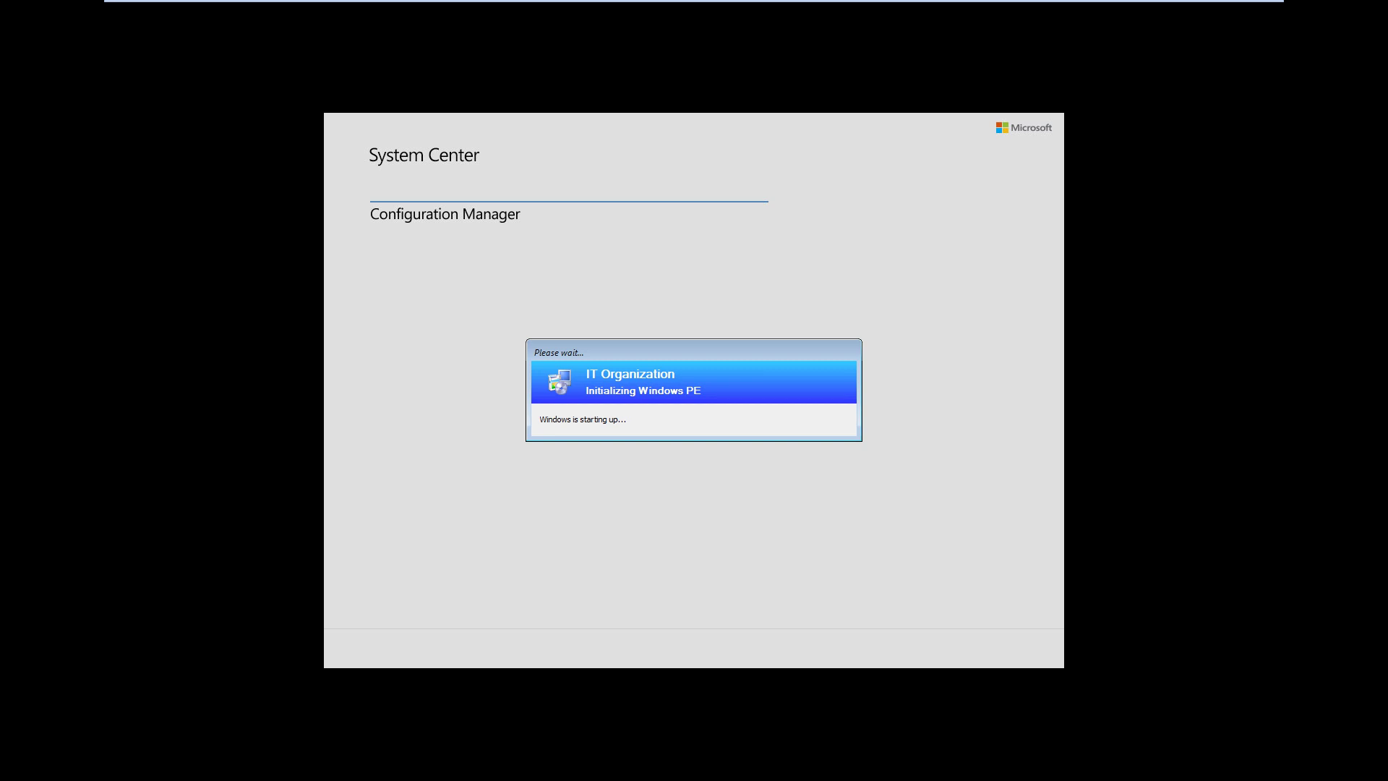
Enter the media password and run the Windows Client Machines task sequence
{"action": "left_click", "coordinate": [743, 321]}
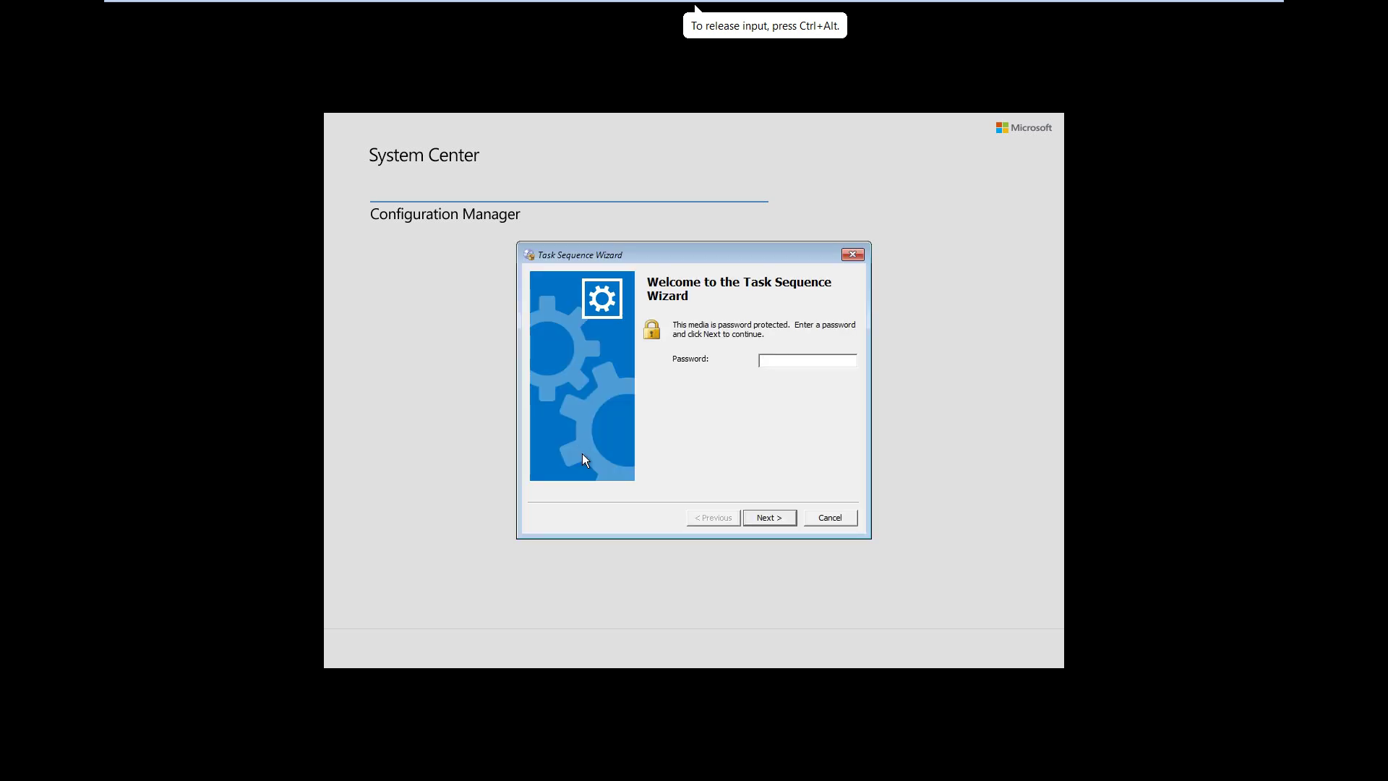
{"action": "type", "text": "*****"}
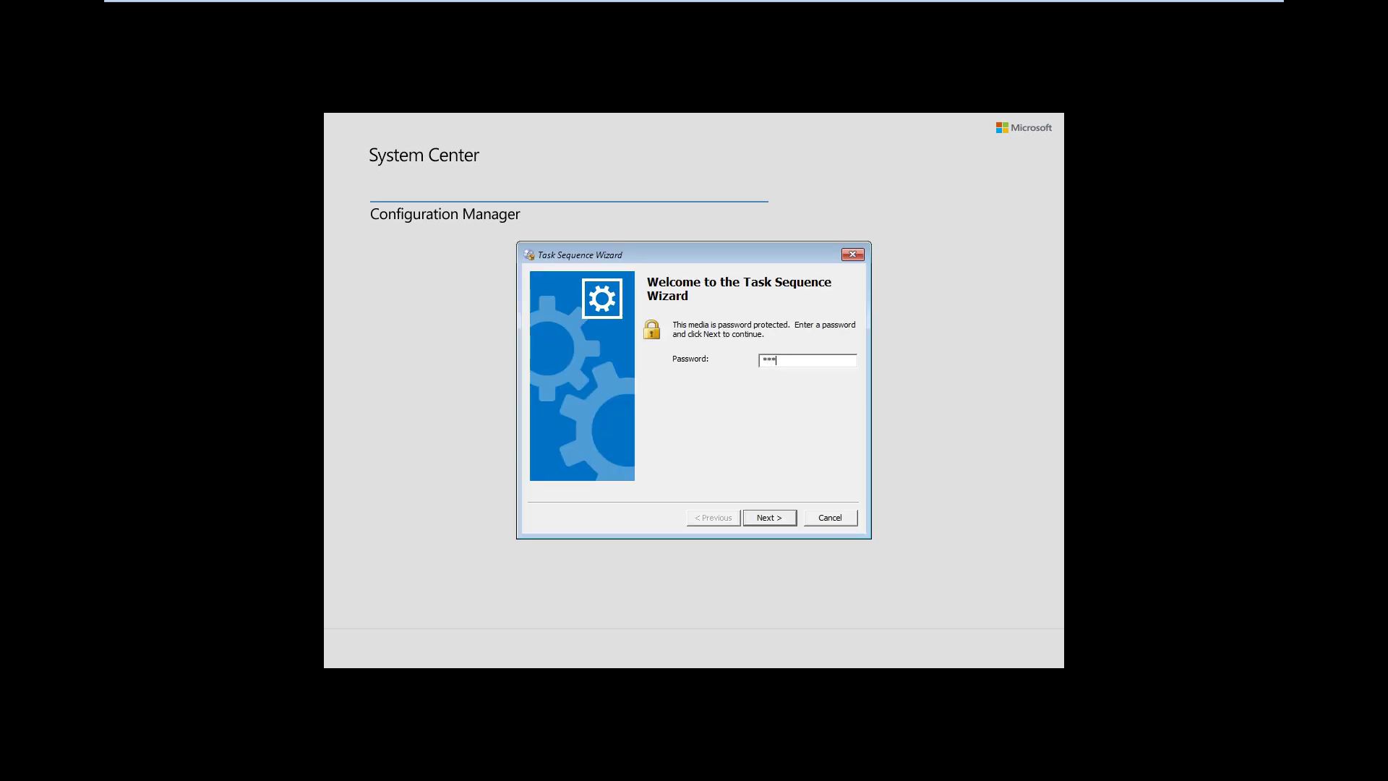
{"action": "type", "text": "**"}
{"action": "left_click", "coordinate": [770, 518]}
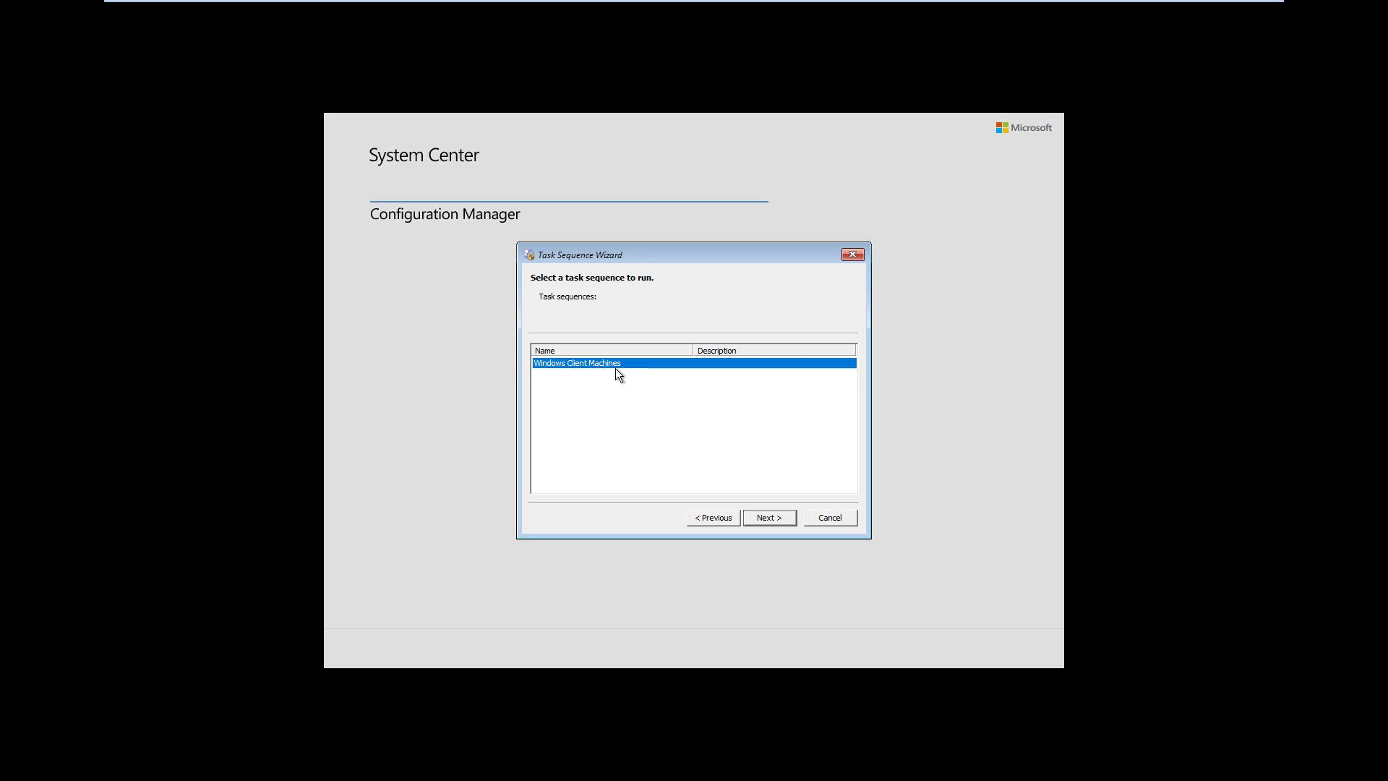
{"action": "left_click", "coordinate": [762, 518]}
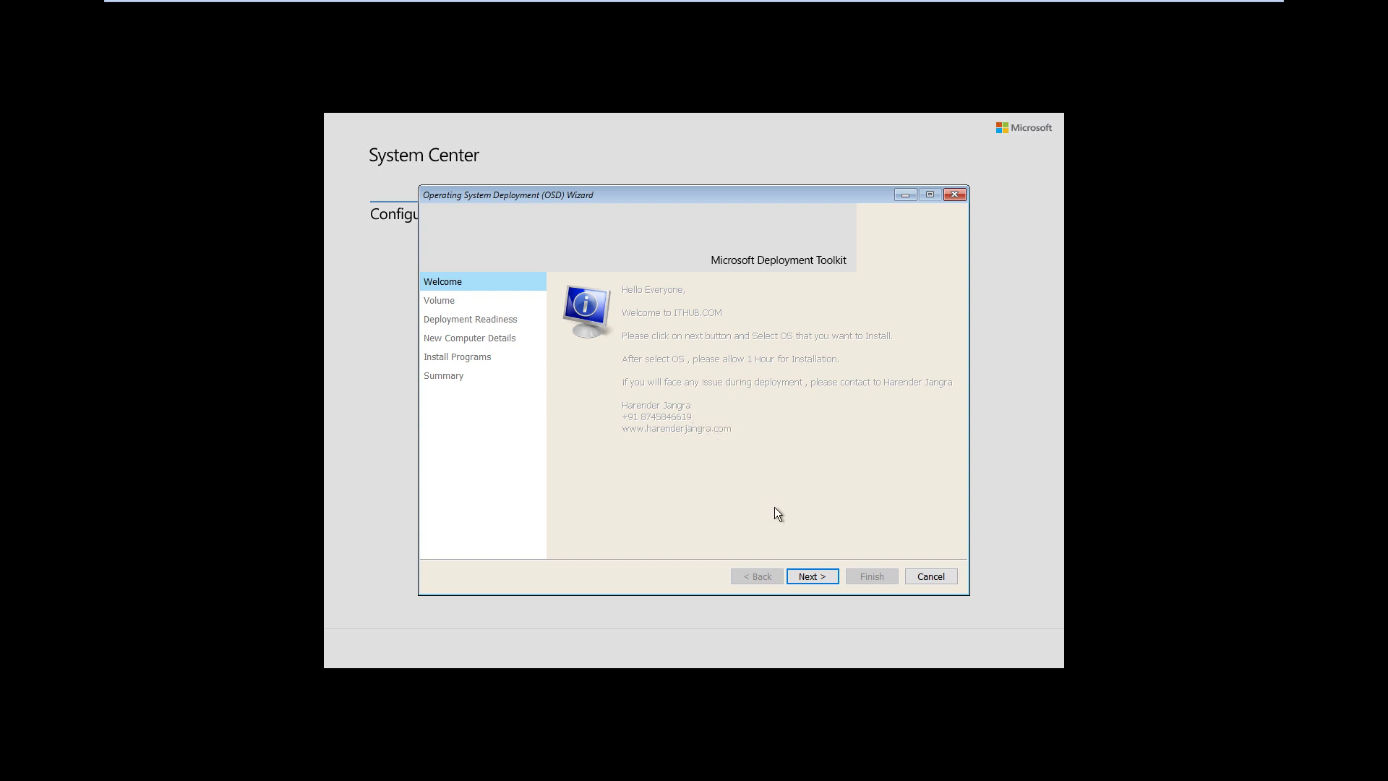
Pass the Welcome page, keep Windows 10 1803 Professional x64 as the image, and switch to SCCM
{"action": "left_click", "coordinate": [806, 576]}
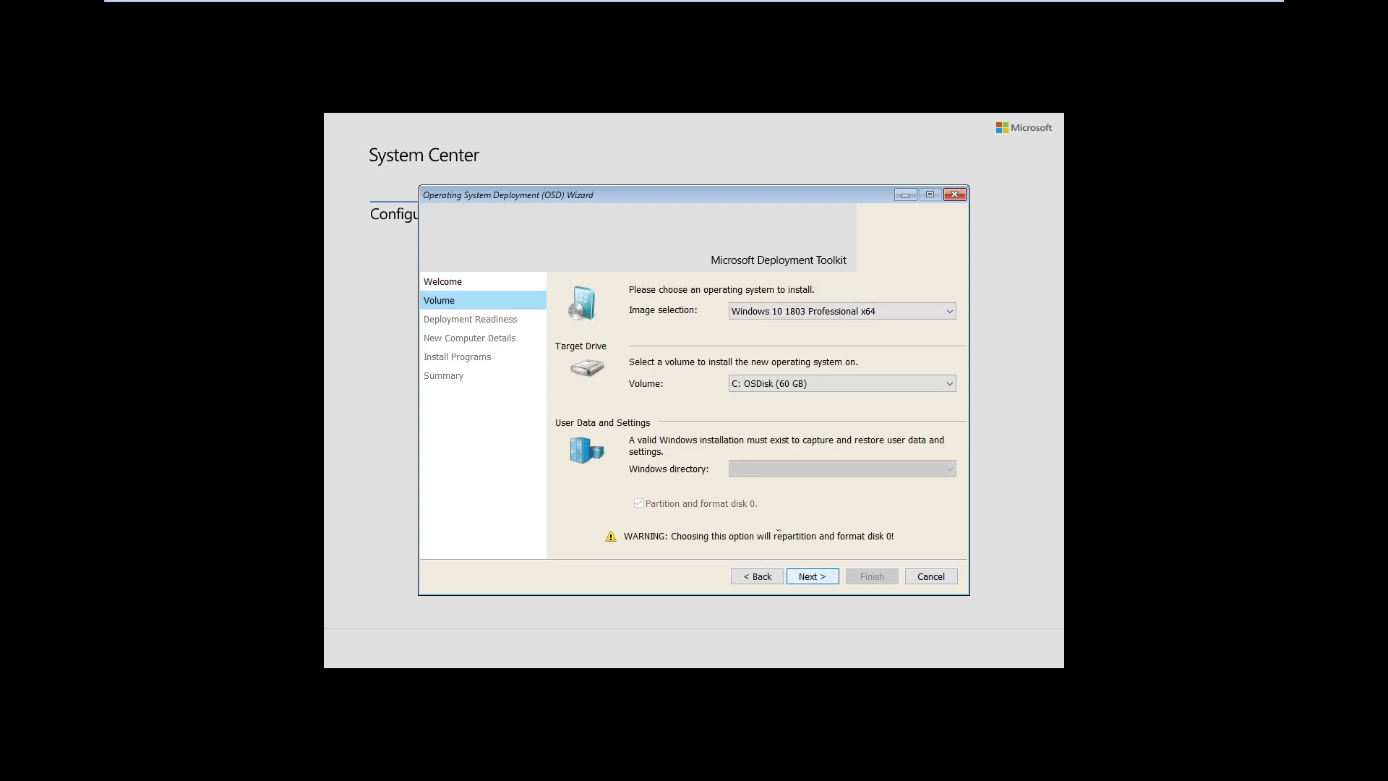
{"action": "left_click", "coordinate": [752, 315]}
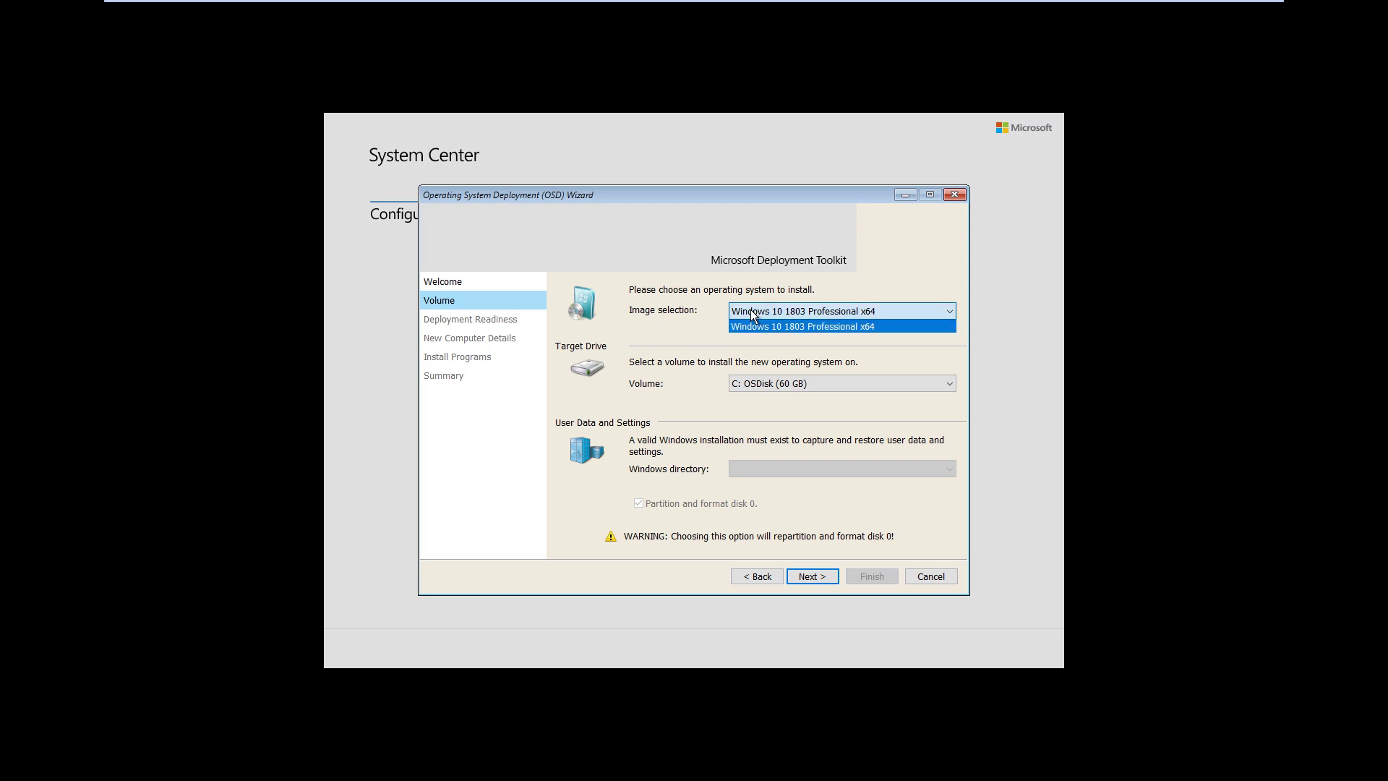
{"action": "left_click", "coordinate": [761, 325]}
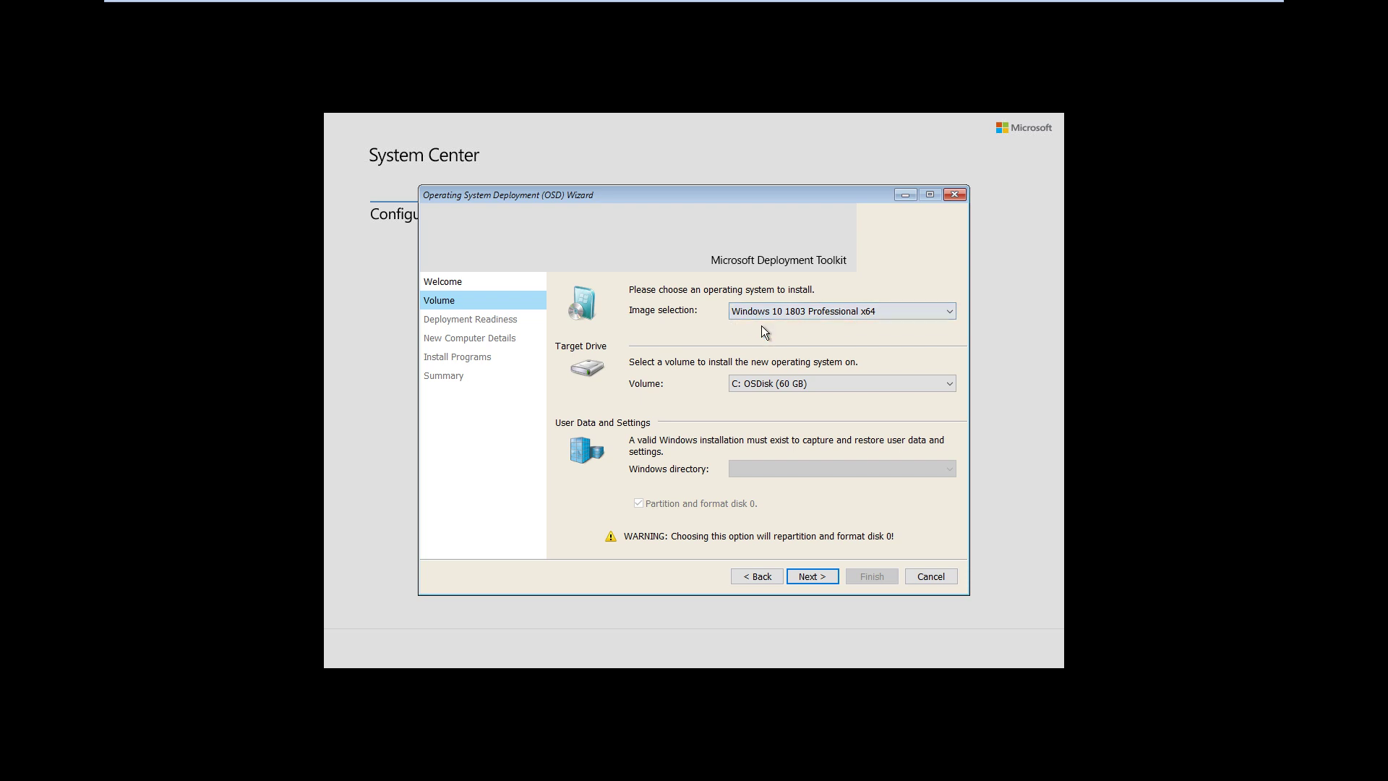
{"action": "left_click", "coordinate": [765, 311]}
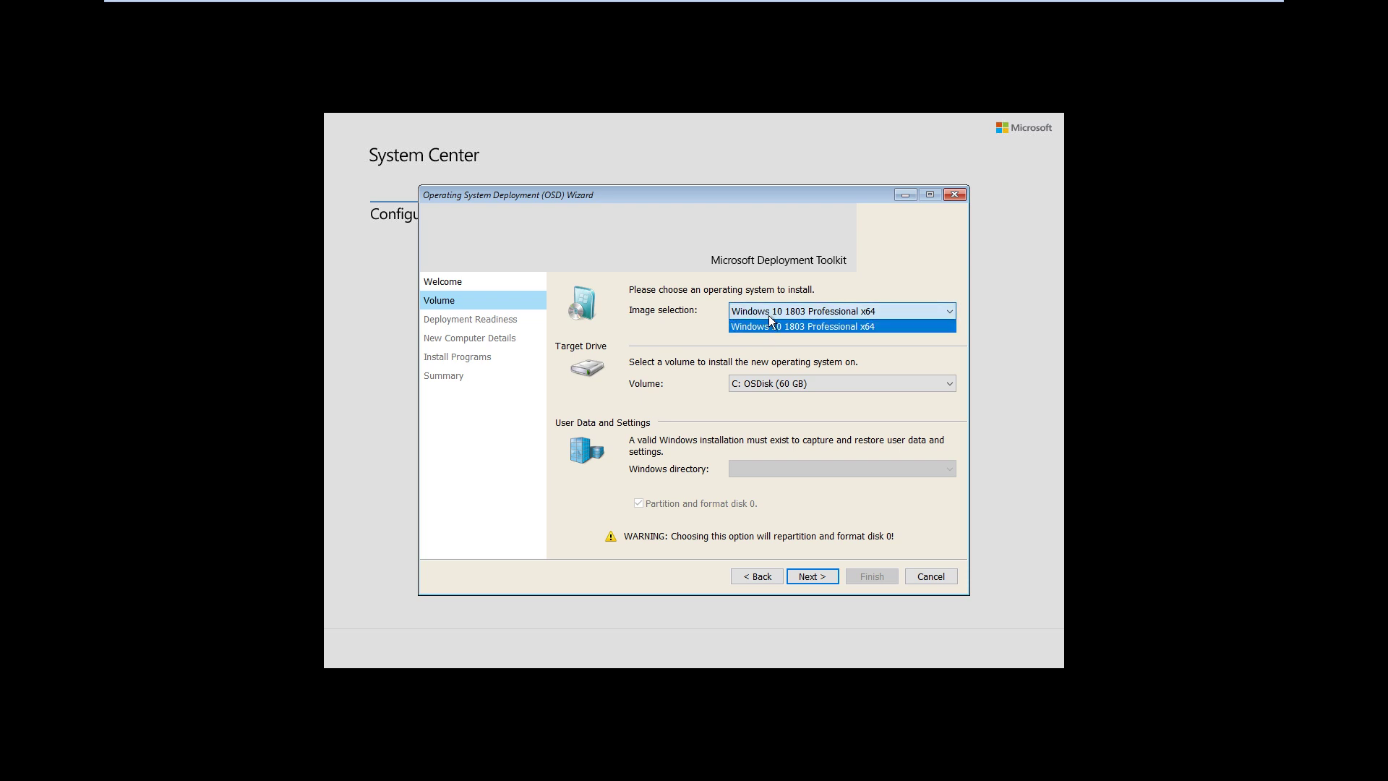
{"action": "left_click", "coordinate": [782, 326]}
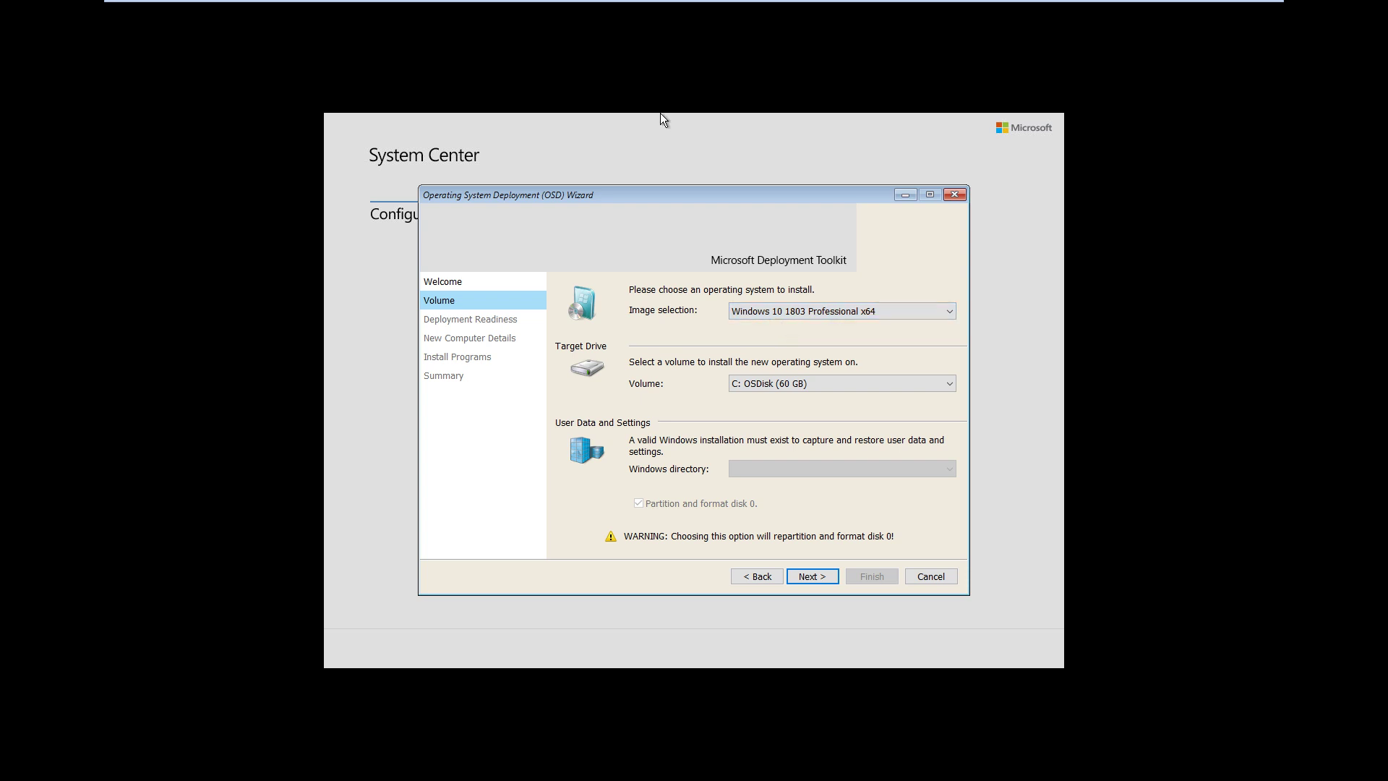
{"action": "mouse_move", "coordinate": [661, 1]}
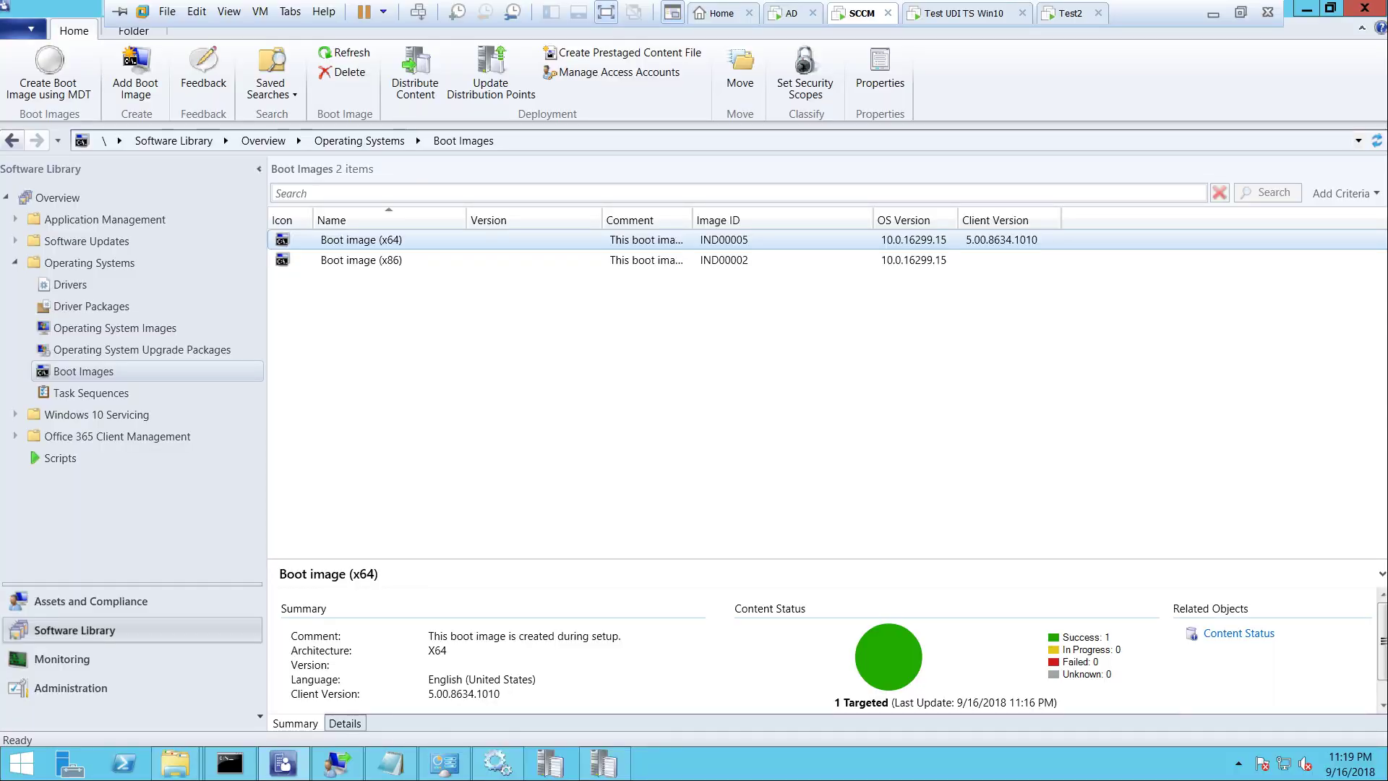
Review the Volume page's Windows10-1803x64 image settings in UDI Wizard Designer, then return to the test VM
{"action": "mouse_move", "coordinate": [337, 764]}
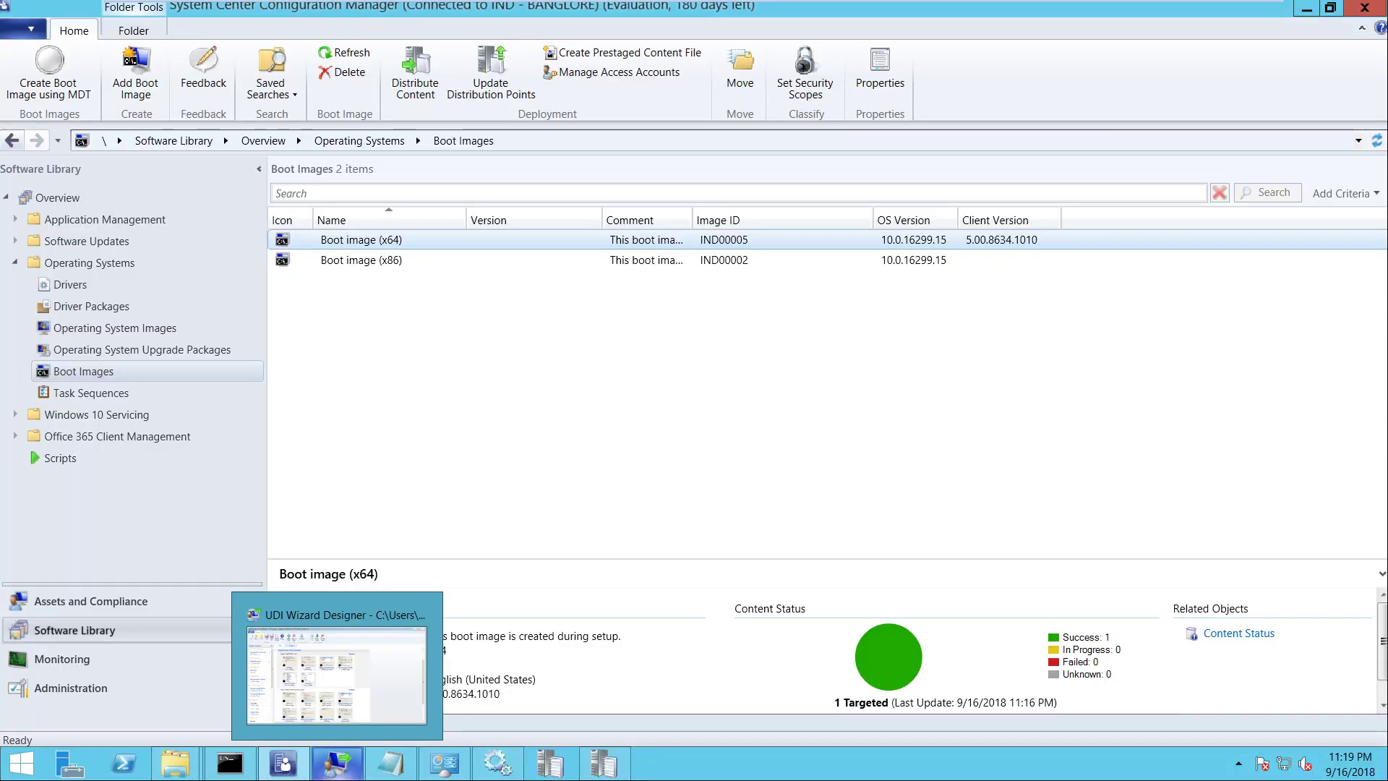
{"action": "left_click", "coordinate": [336, 674]}
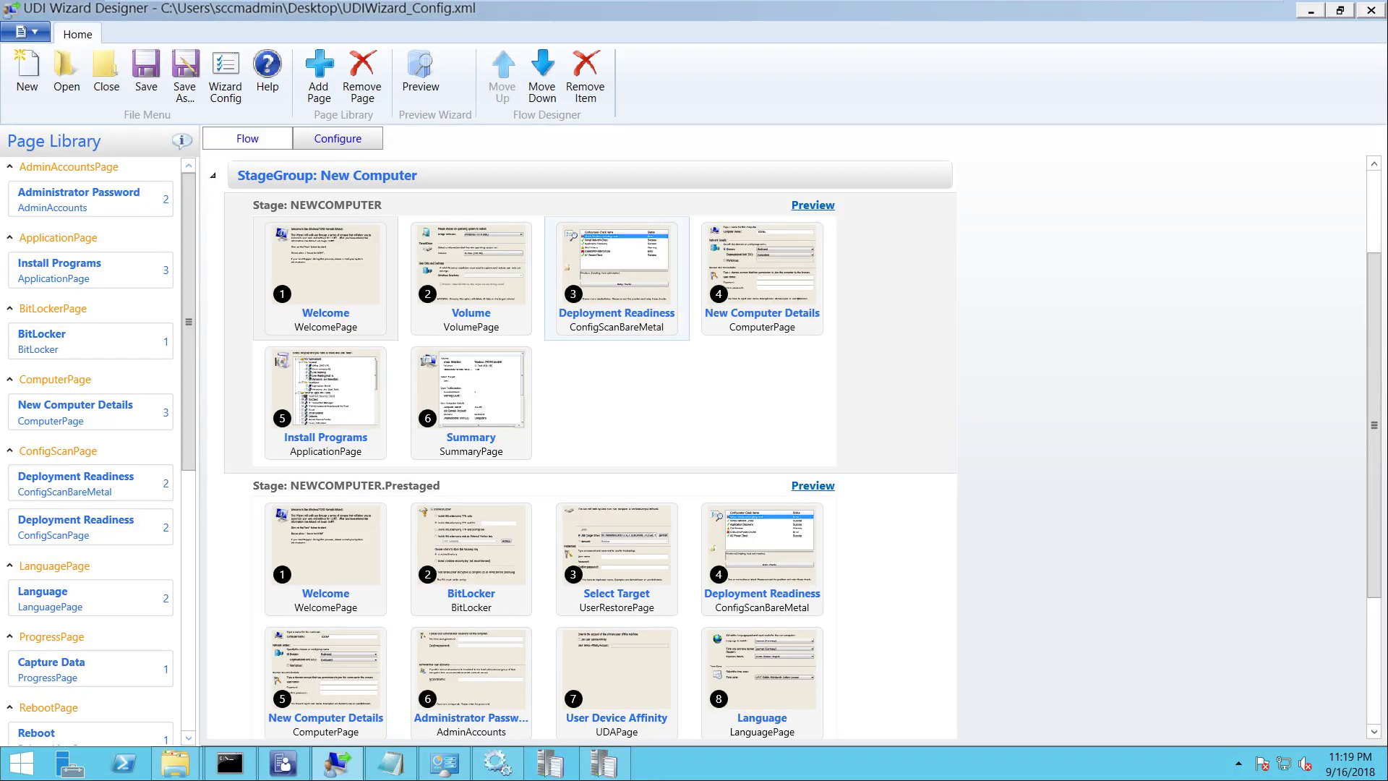
{"action": "left_click", "coordinate": [470, 279]}
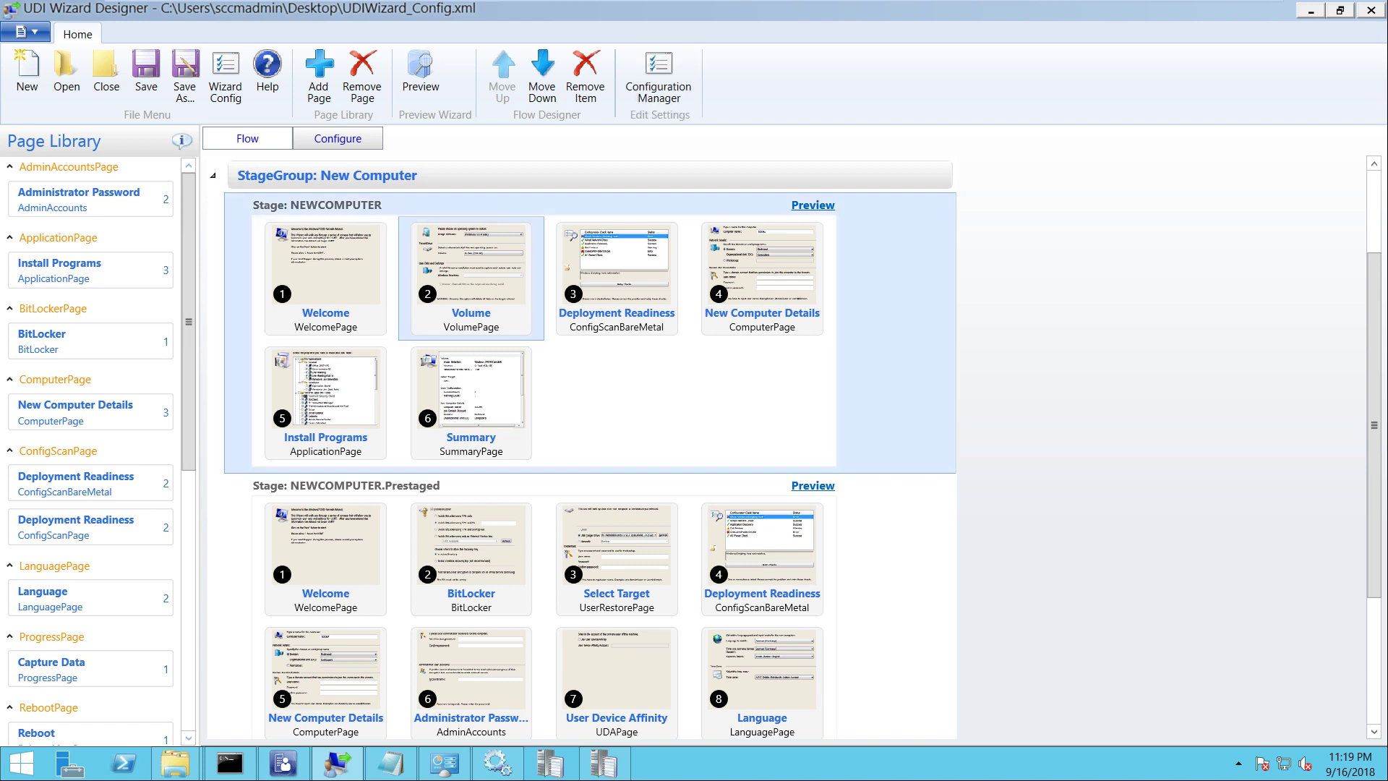
{"action": "left_click", "coordinate": [337, 138]}
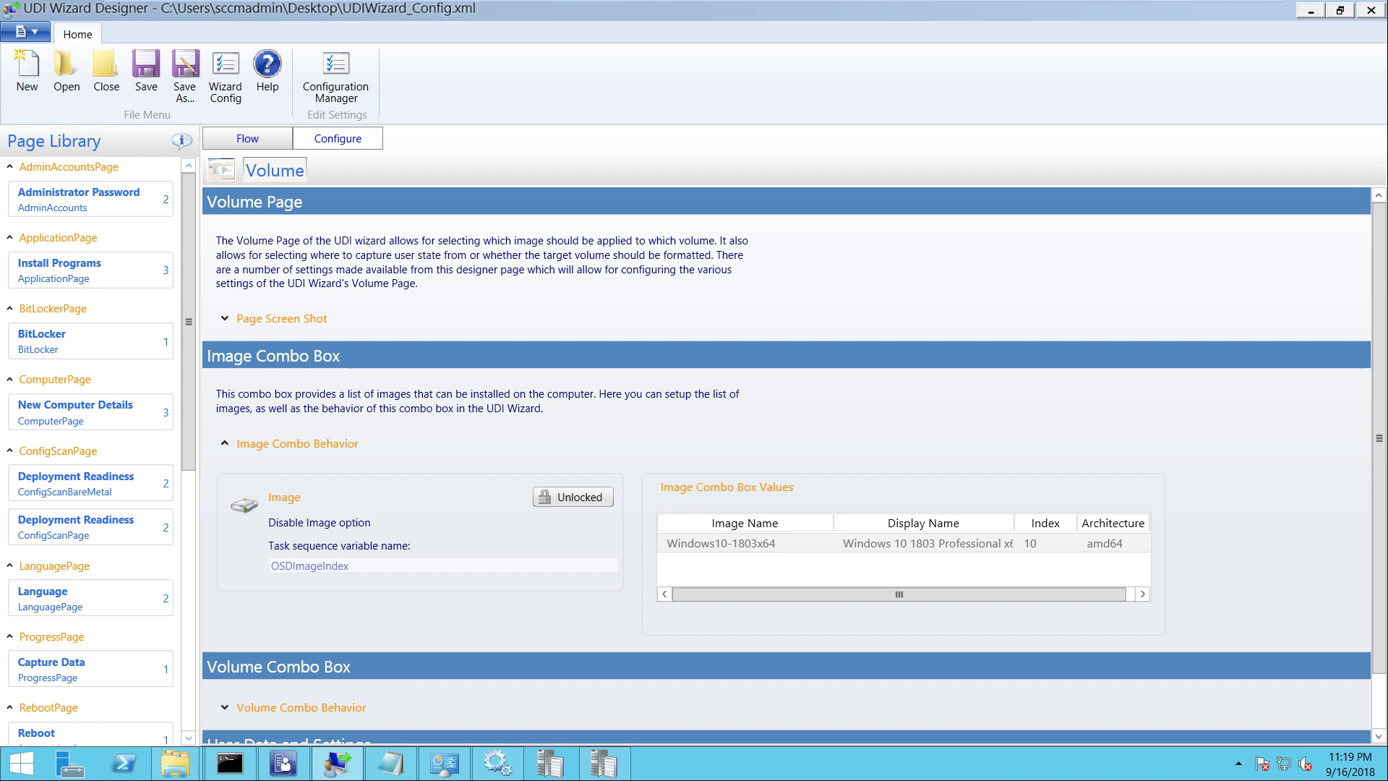
{"action": "mouse_move", "coordinate": [961, 15]}
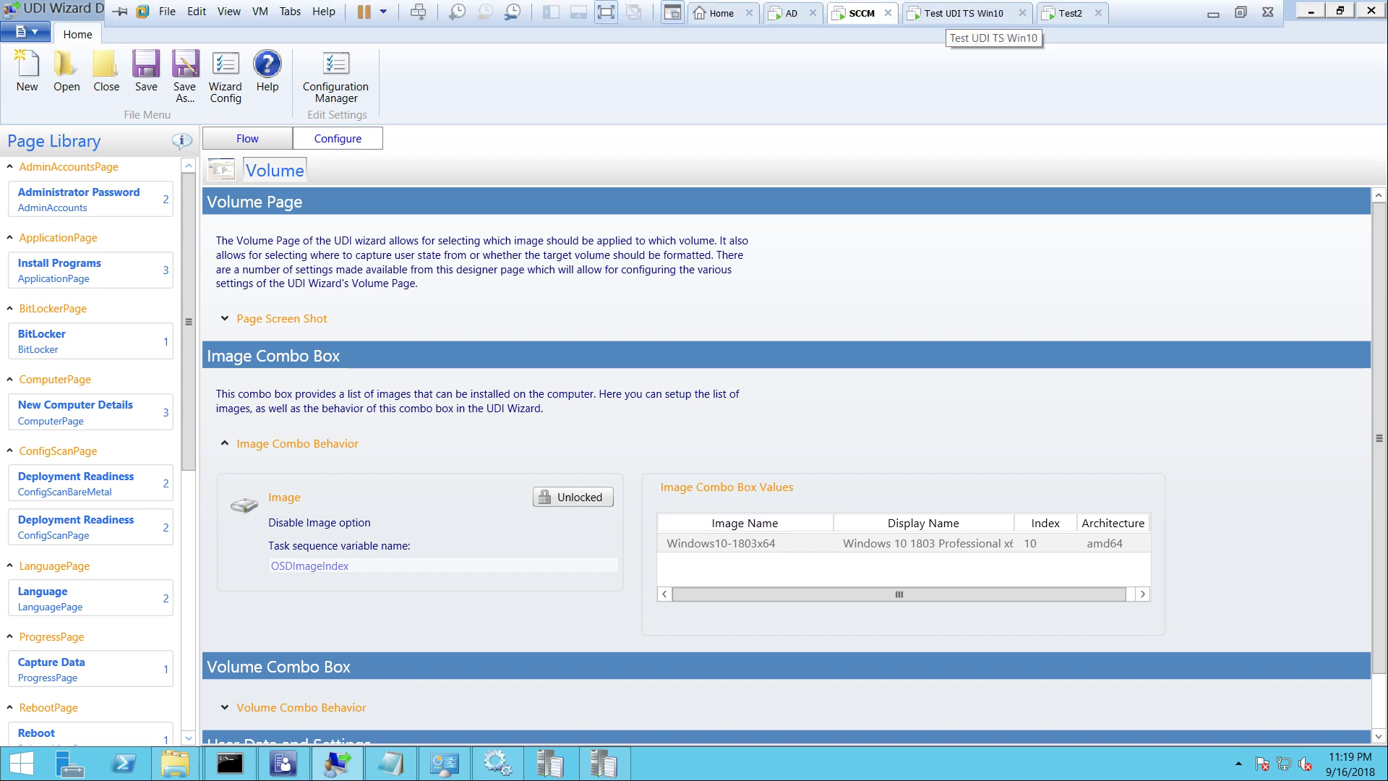
{"action": "left_click", "coordinate": [961, 13]}
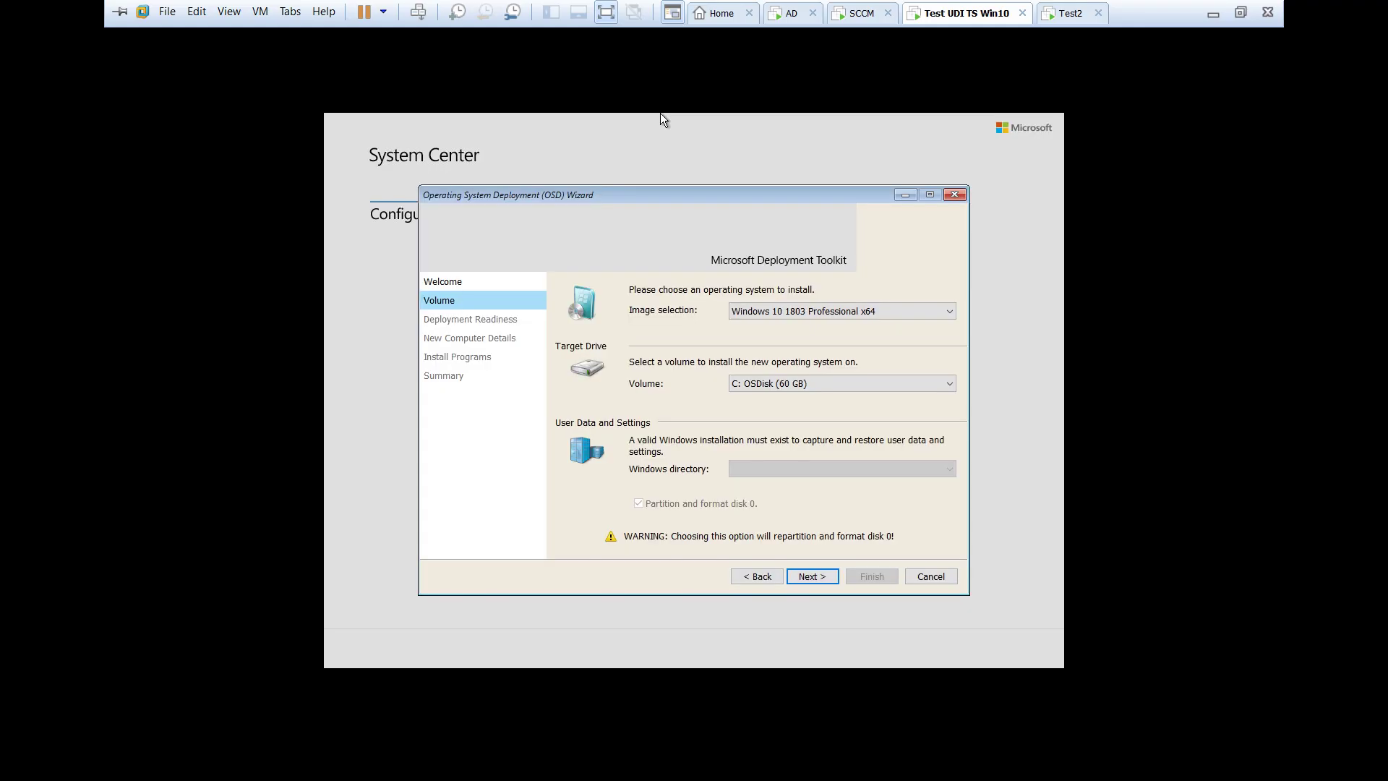
Keep C: OSDisk (60 GB) as the target volume, accept the image choice and pass the readiness checks
{"action": "left_click", "coordinate": [767, 380]}
{"action": "left_click", "coordinate": [767, 381]}
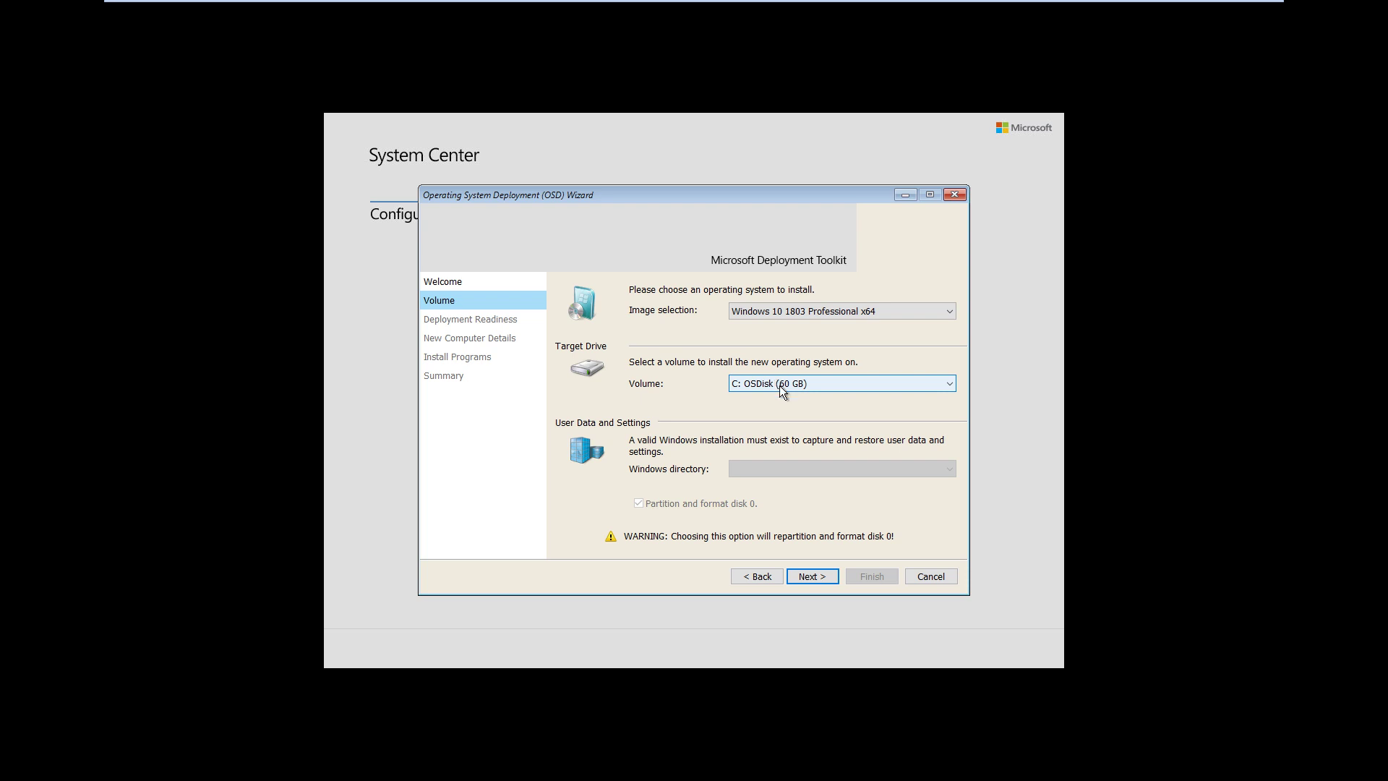
{"action": "left_click", "coordinate": [777, 385]}
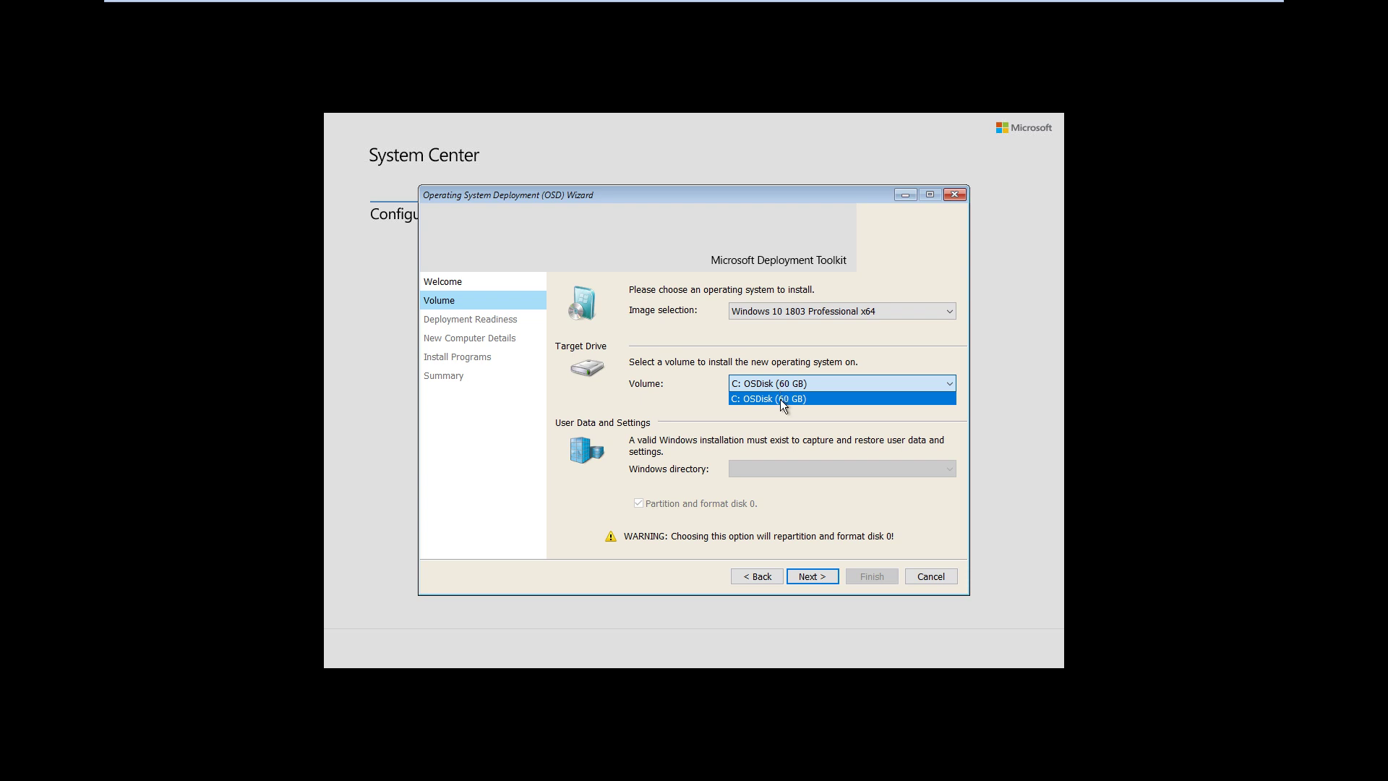
{"action": "left_click", "coordinate": [781, 379]}
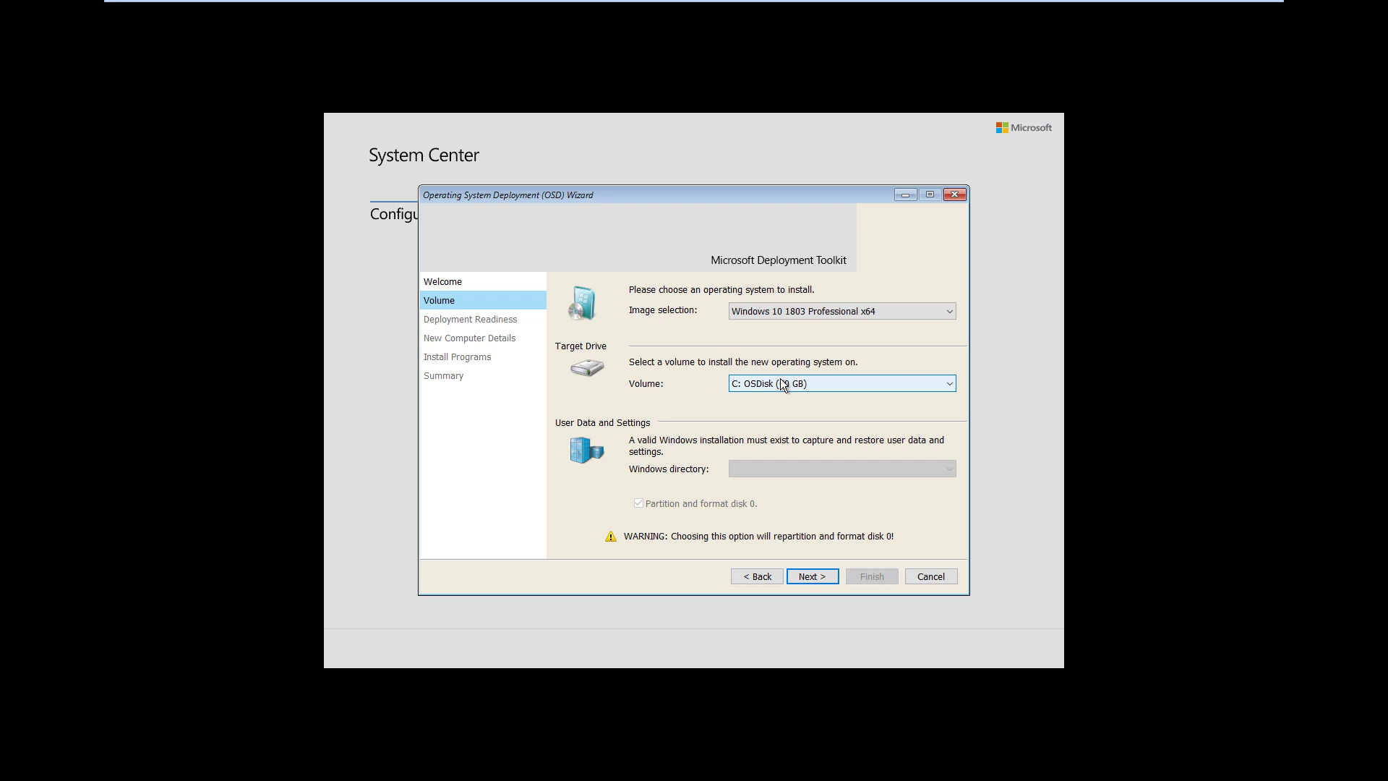
{"action": "left_click", "coordinate": [813, 580]}
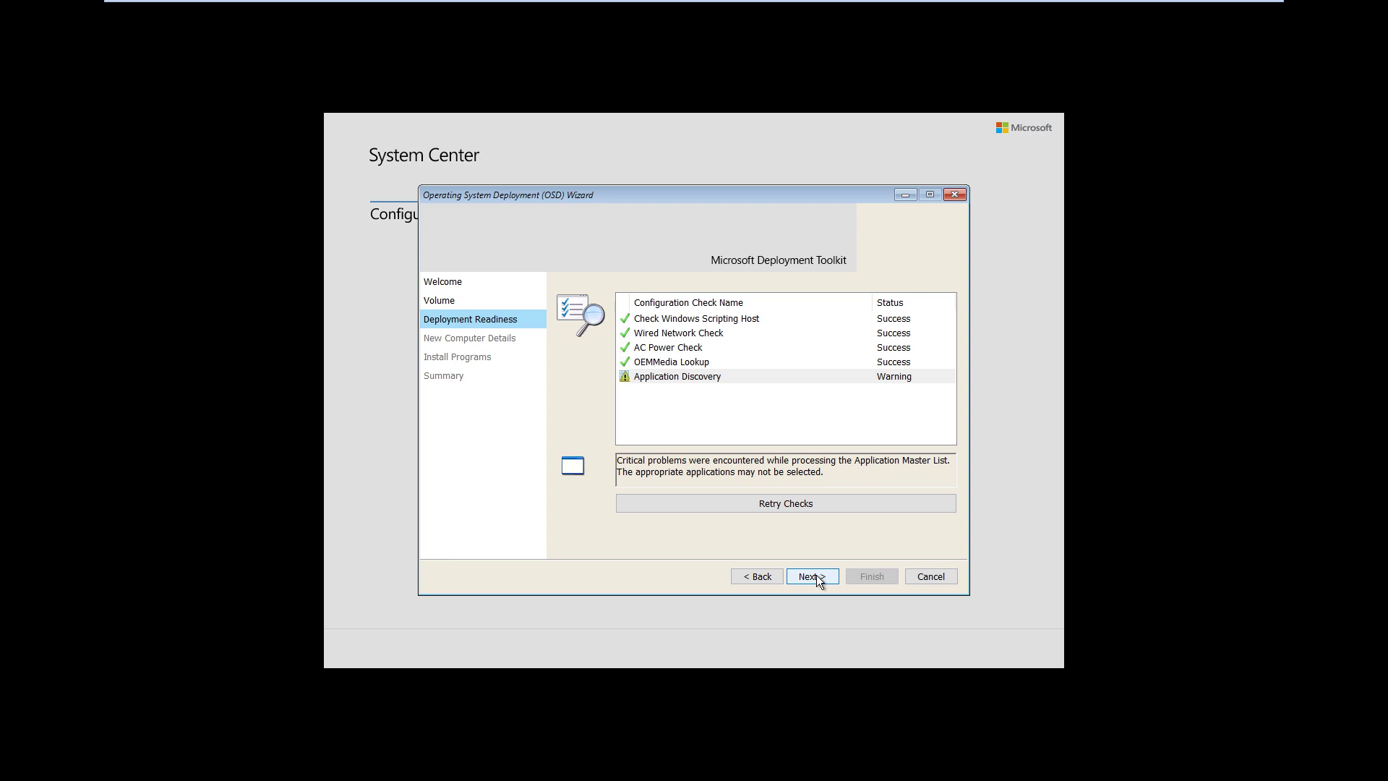
{"action": "left_click", "coordinate": [817, 578]}
Name the computer VM-Win10, set it to join the ITHUB domain, then switch to the SCCM VM
{"action": "double_click", "coordinate": [793, 301]}
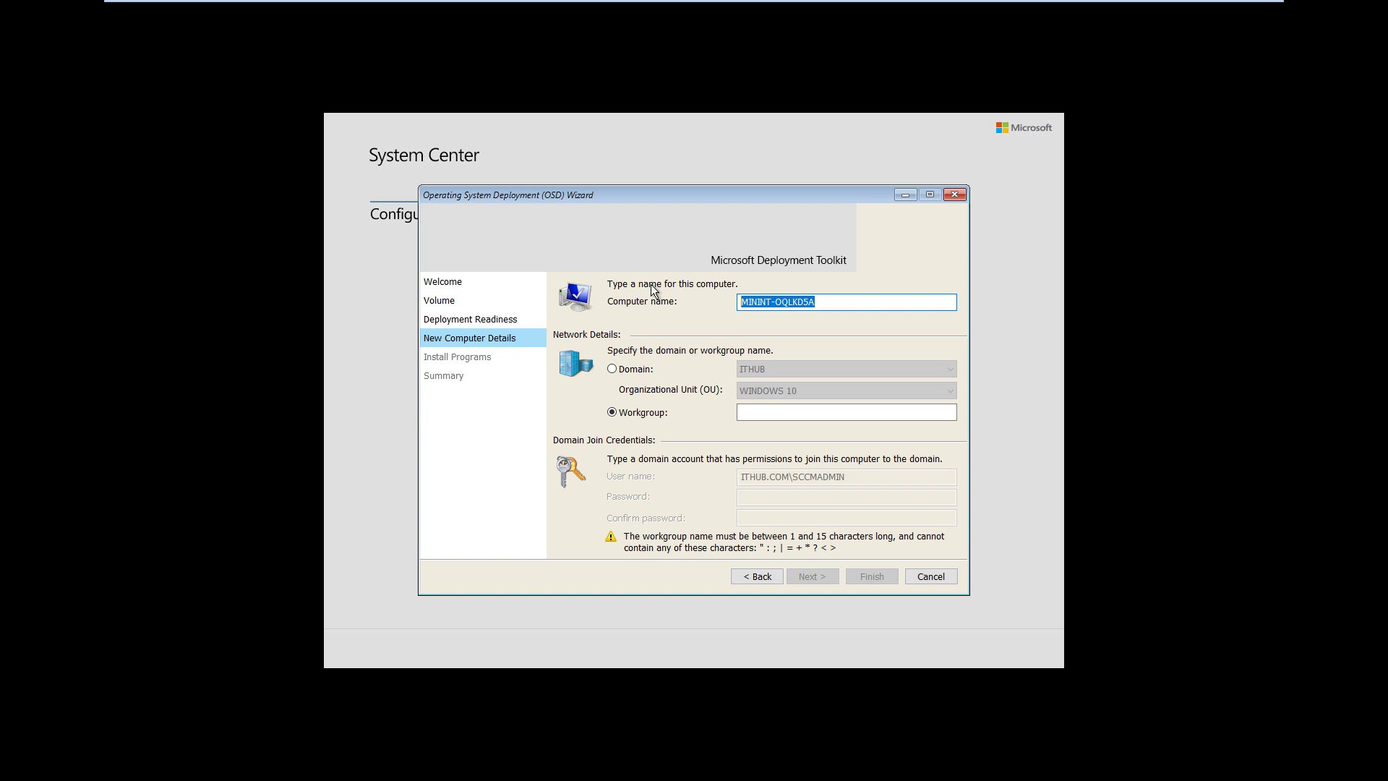
{"action": "type", "text": "VM"}
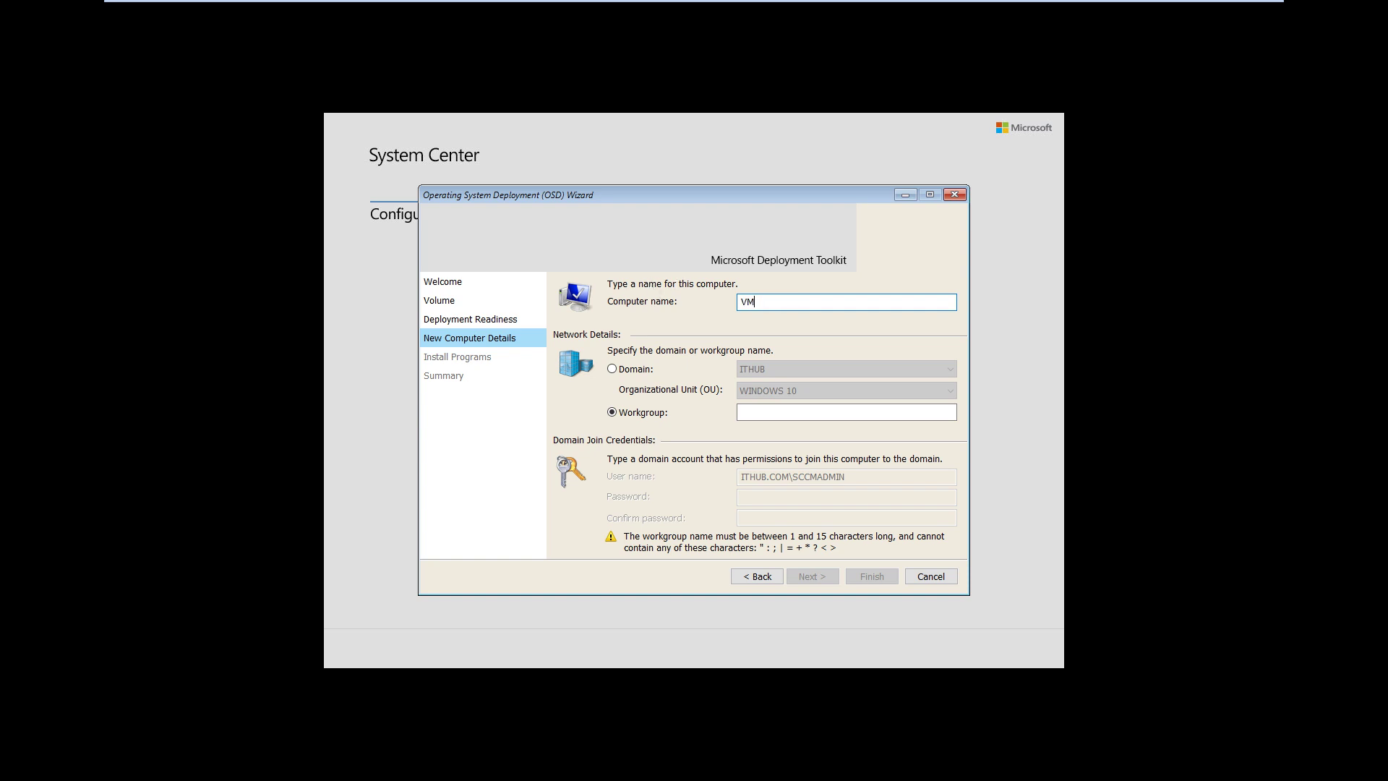
{"action": "type", "text": "-Win10"}
{"action": "left_click", "coordinate": [626, 371]}
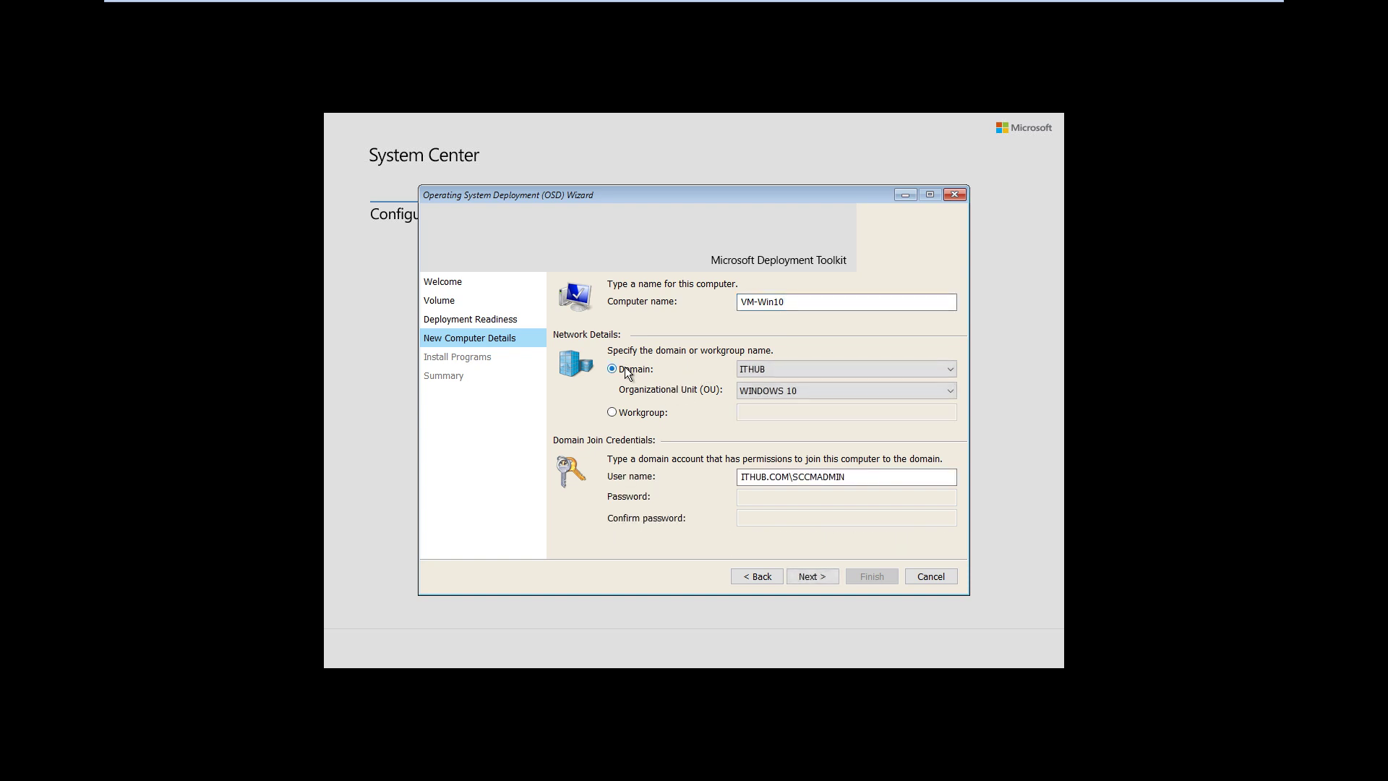
{"action": "left_click", "coordinate": [635, 415]}
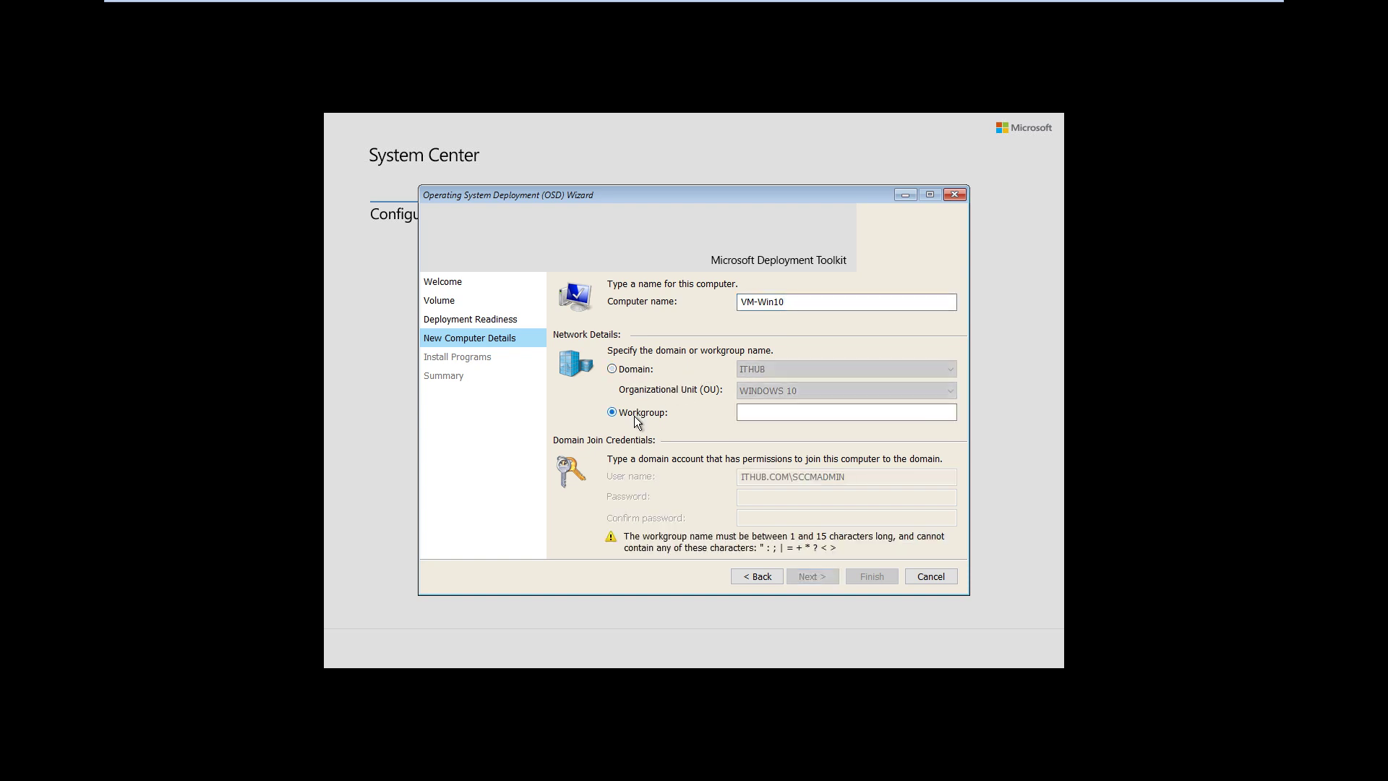
{"action": "left_click", "coordinate": [627, 369]}
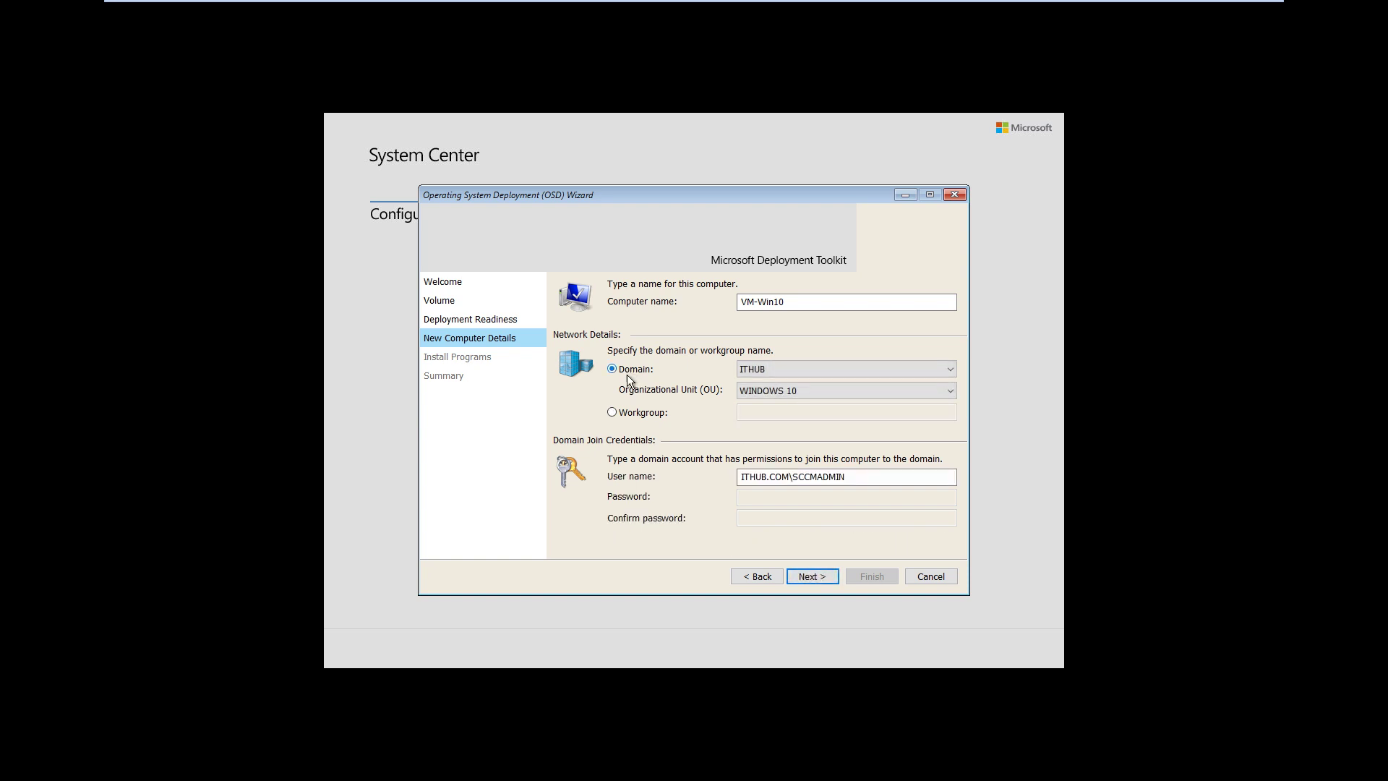
{"action": "left_click", "coordinate": [626, 409]}
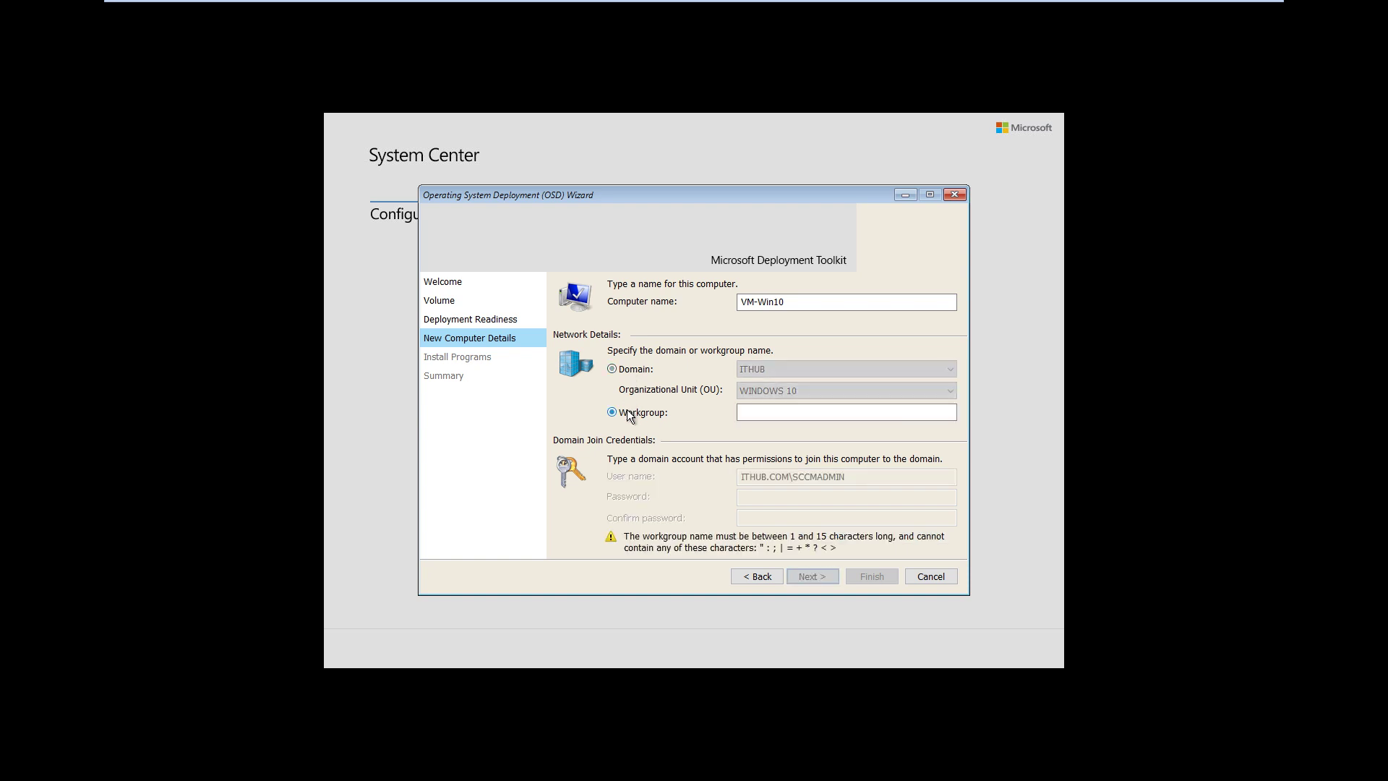
{"action": "left_click", "coordinate": [612, 370]}
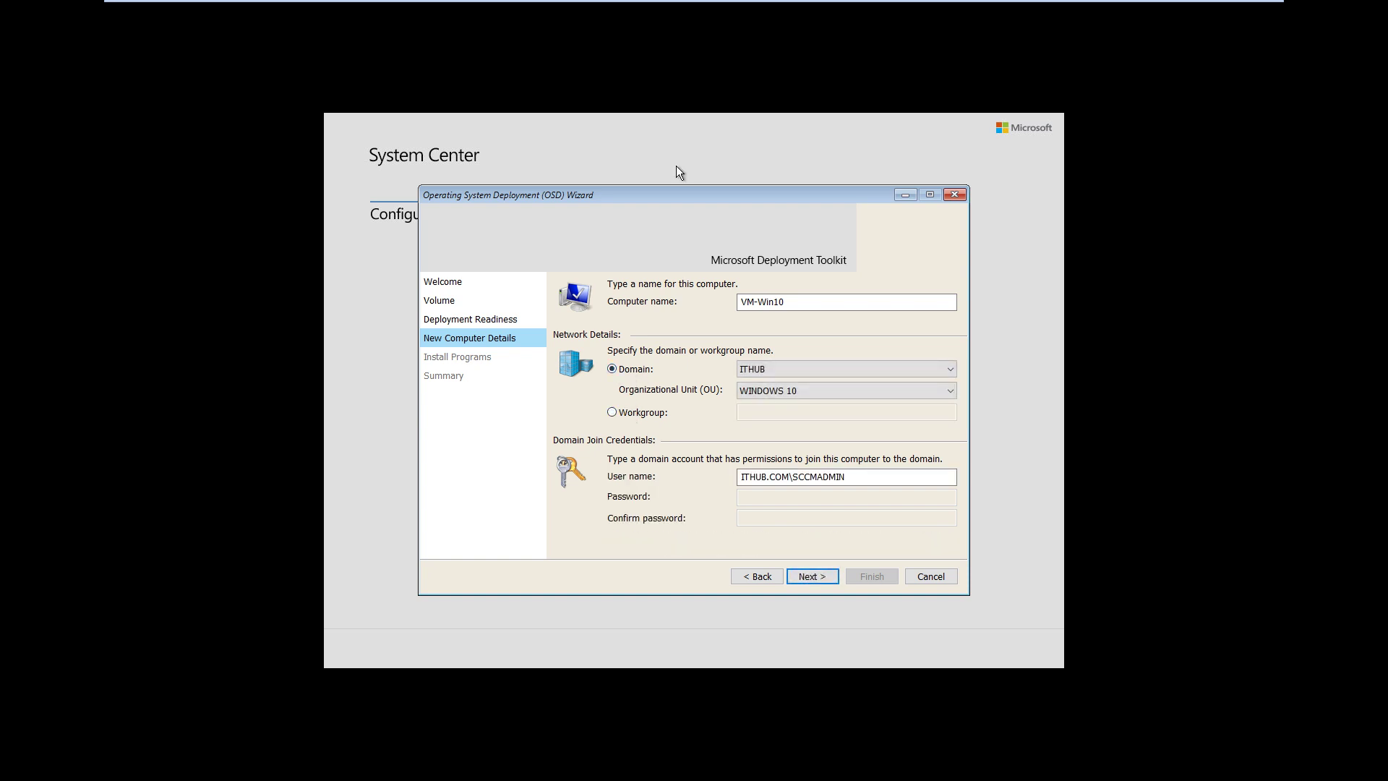
{"action": "left_click", "coordinate": [862, 13]}
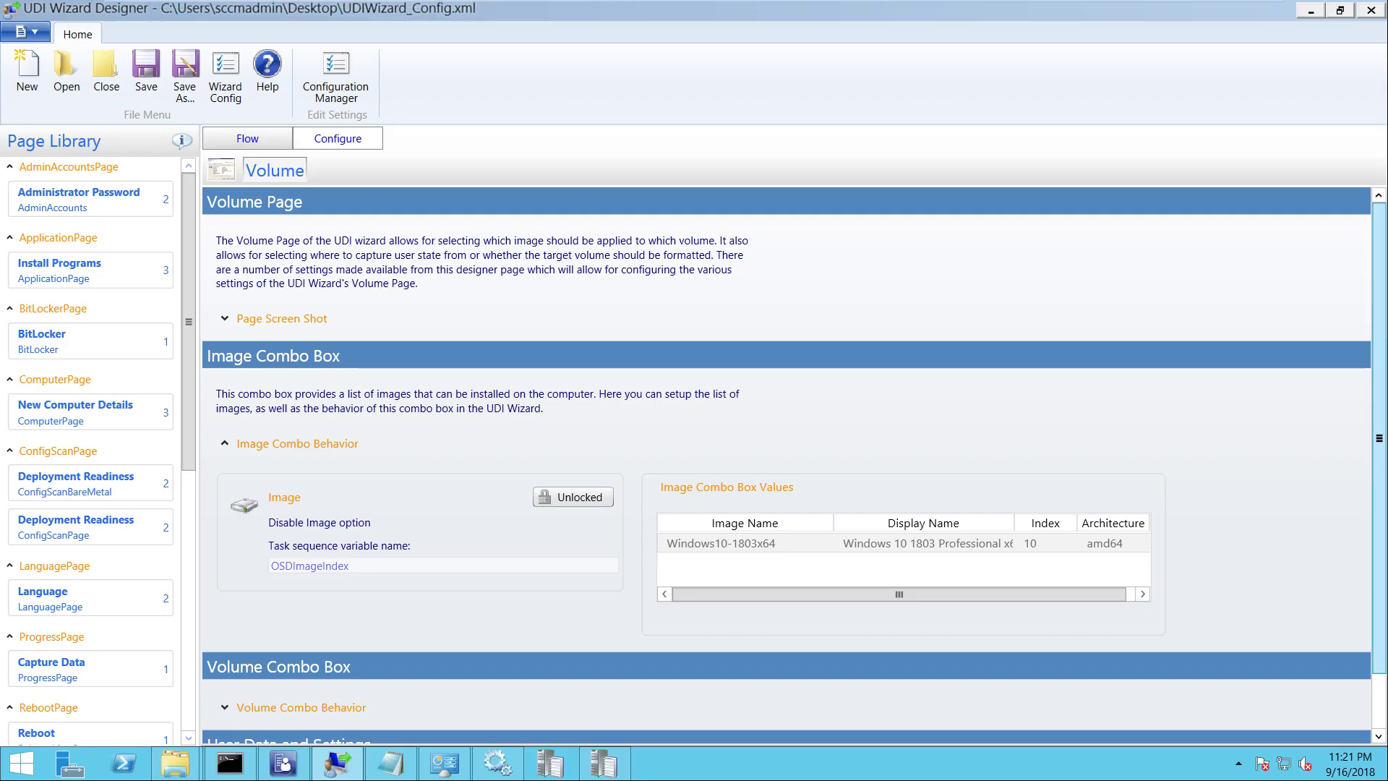
Expand the Volume page's Volume Combo Behavior settings in UDI Wizard Designer
{"action": "scroll", "coordinate": [1379, 462], "scroll_direction": "down", "scroll_amount": 1}
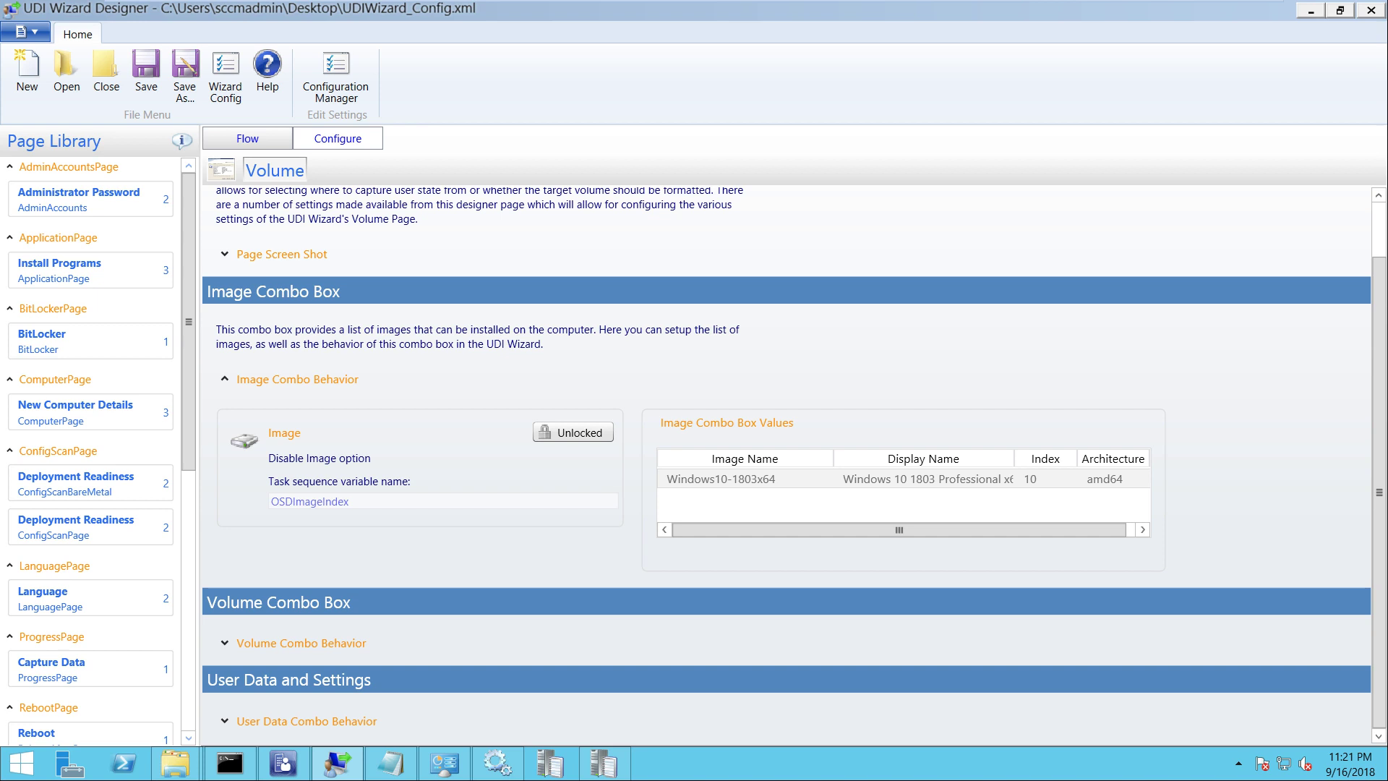
{"action": "left_click", "coordinate": [301, 642]}
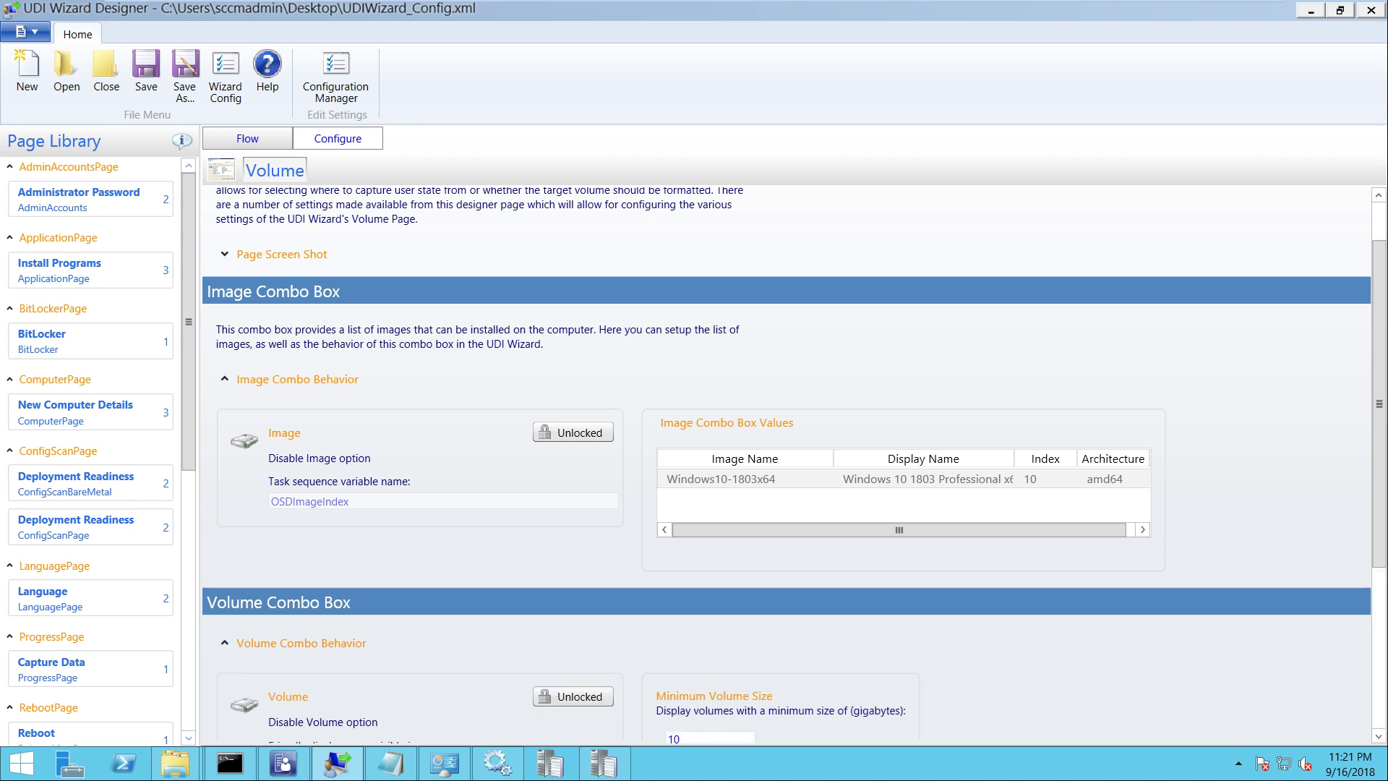
{"action": "scroll", "coordinate": [1379, 462], "scroll_direction": "down", "scroll_amount": 4}
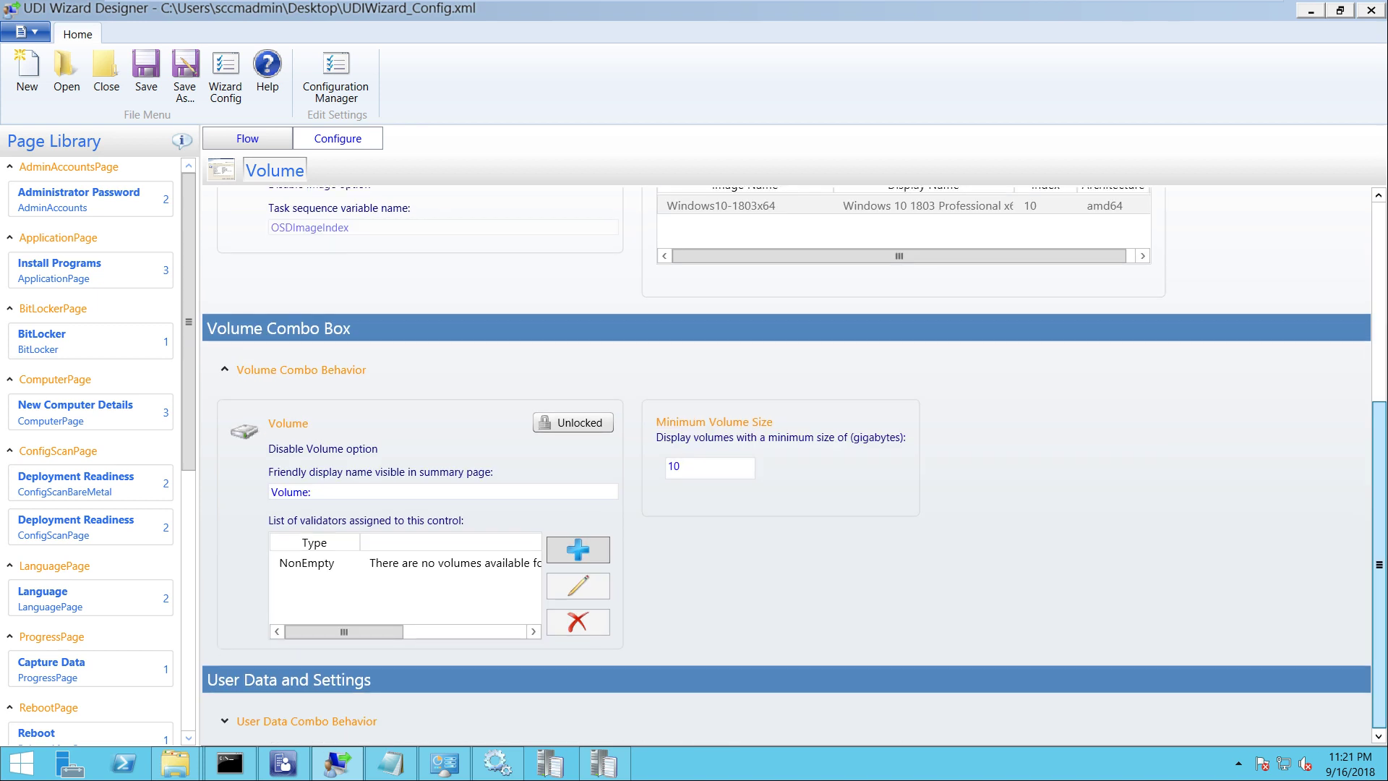
{"action": "scroll", "coordinate": [1379, 463], "scroll_direction": "up", "scroll_amount": 6}
Inspect New Computer Details' Network Details settings from the Flow view, then return to the test VM
{"action": "left_click", "coordinate": [247, 138]}
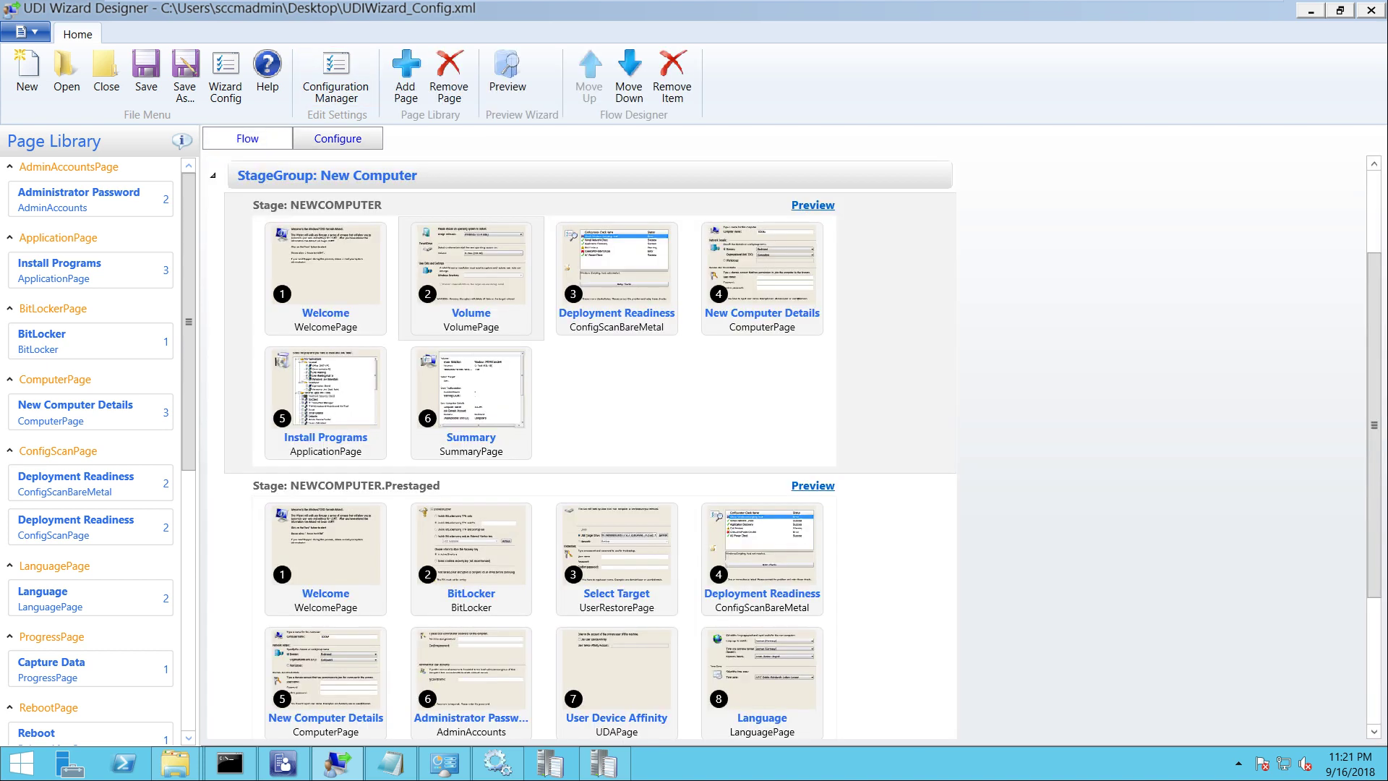
{"action": "left_click", "coordinate": [762, 279]}
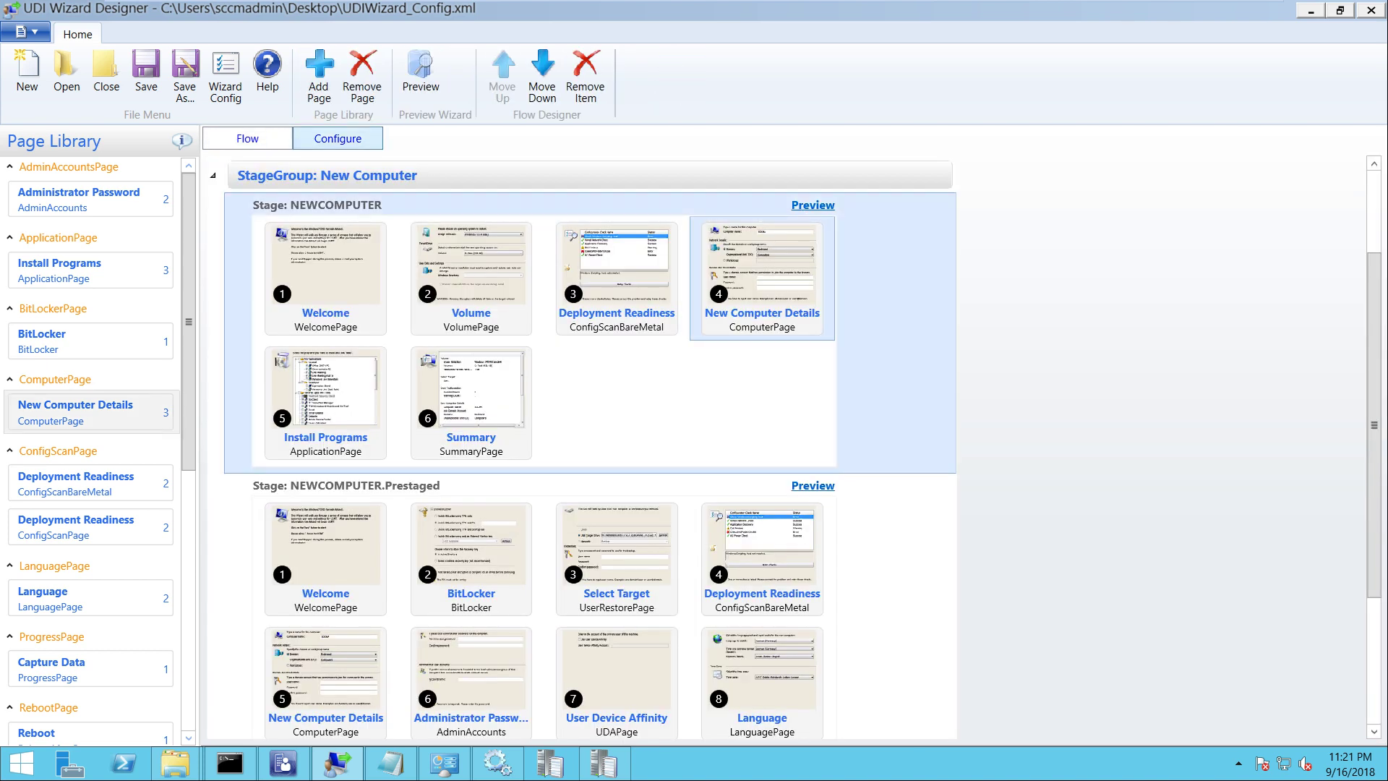
{"action": "left_click", "coordinate": [338, 138]}
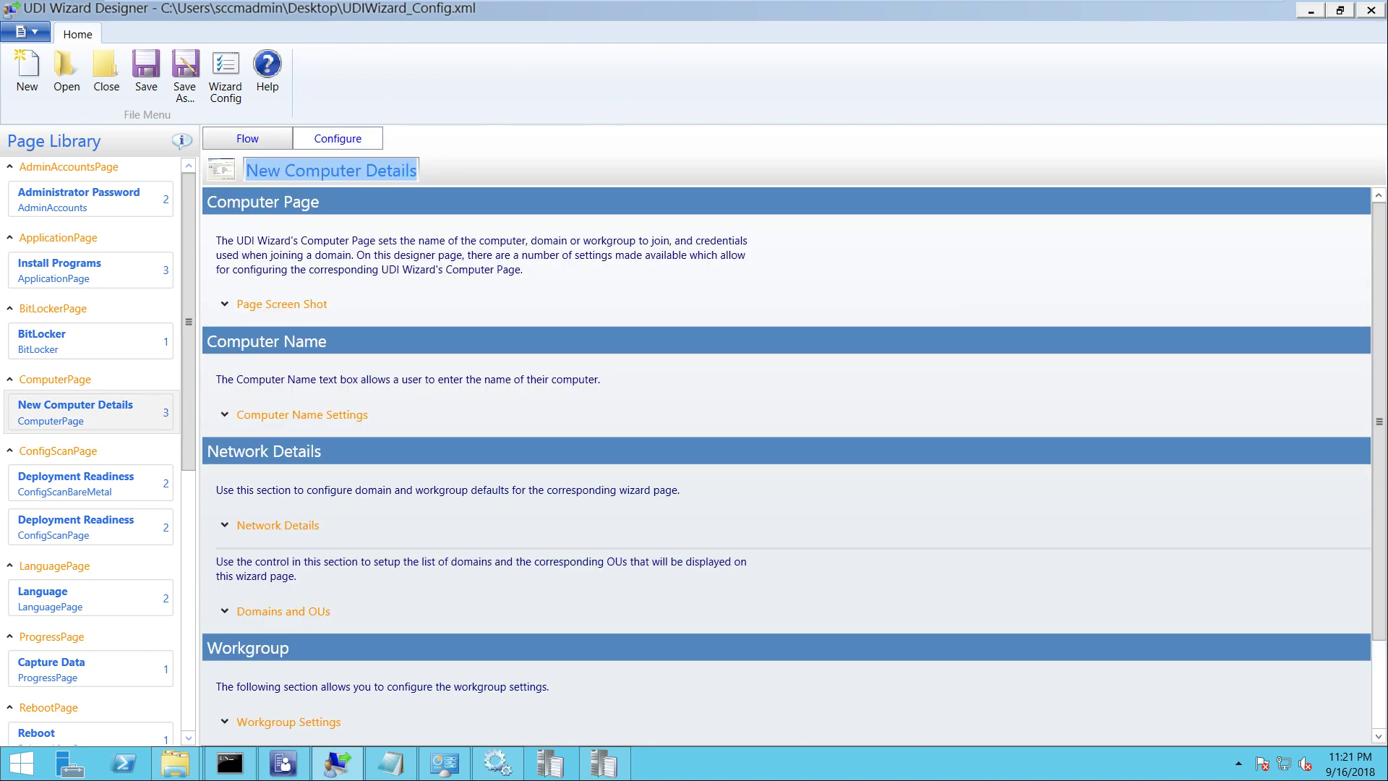
{"action": "left_click", "coordinate": [277, 525]}
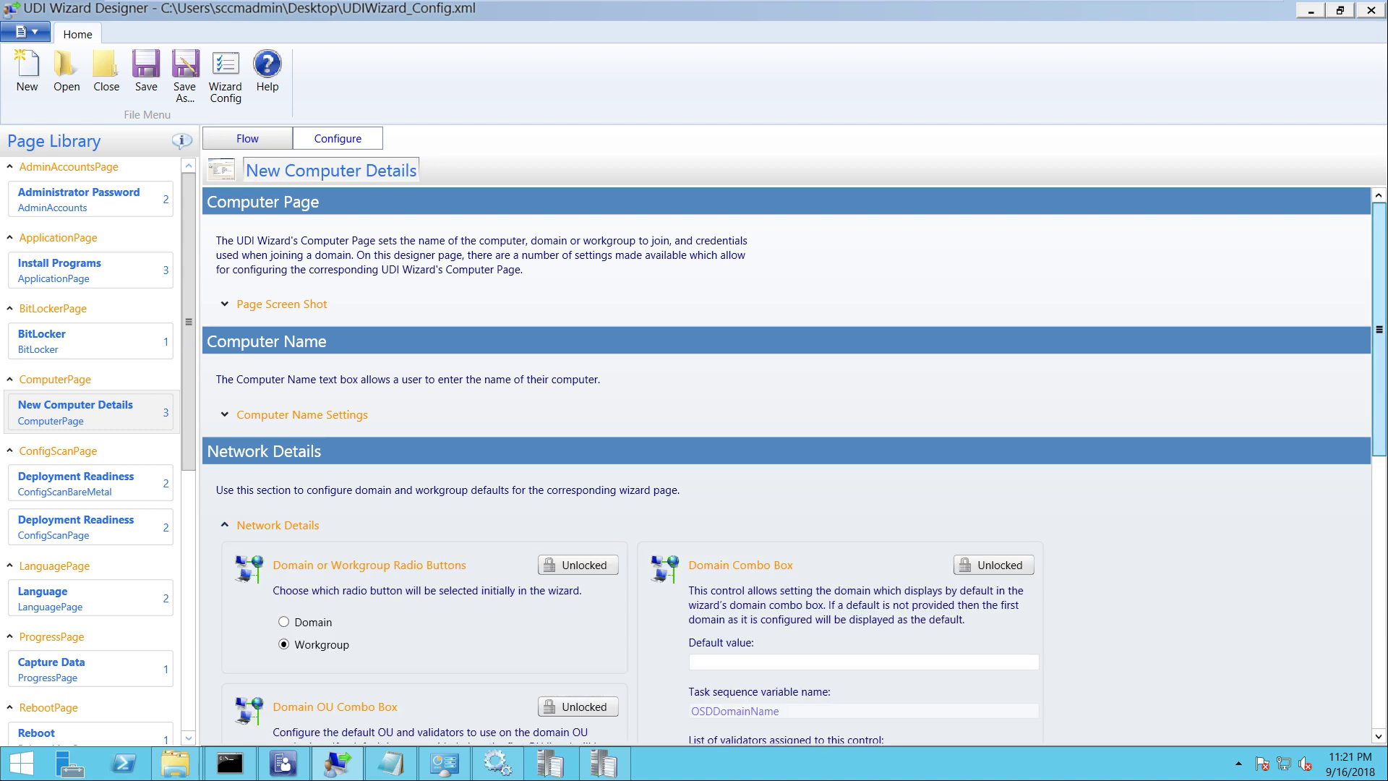
{"action": "scroll", "coordinate": [786, 462], "scroll_direction": "down", "scroll_amount": 5}
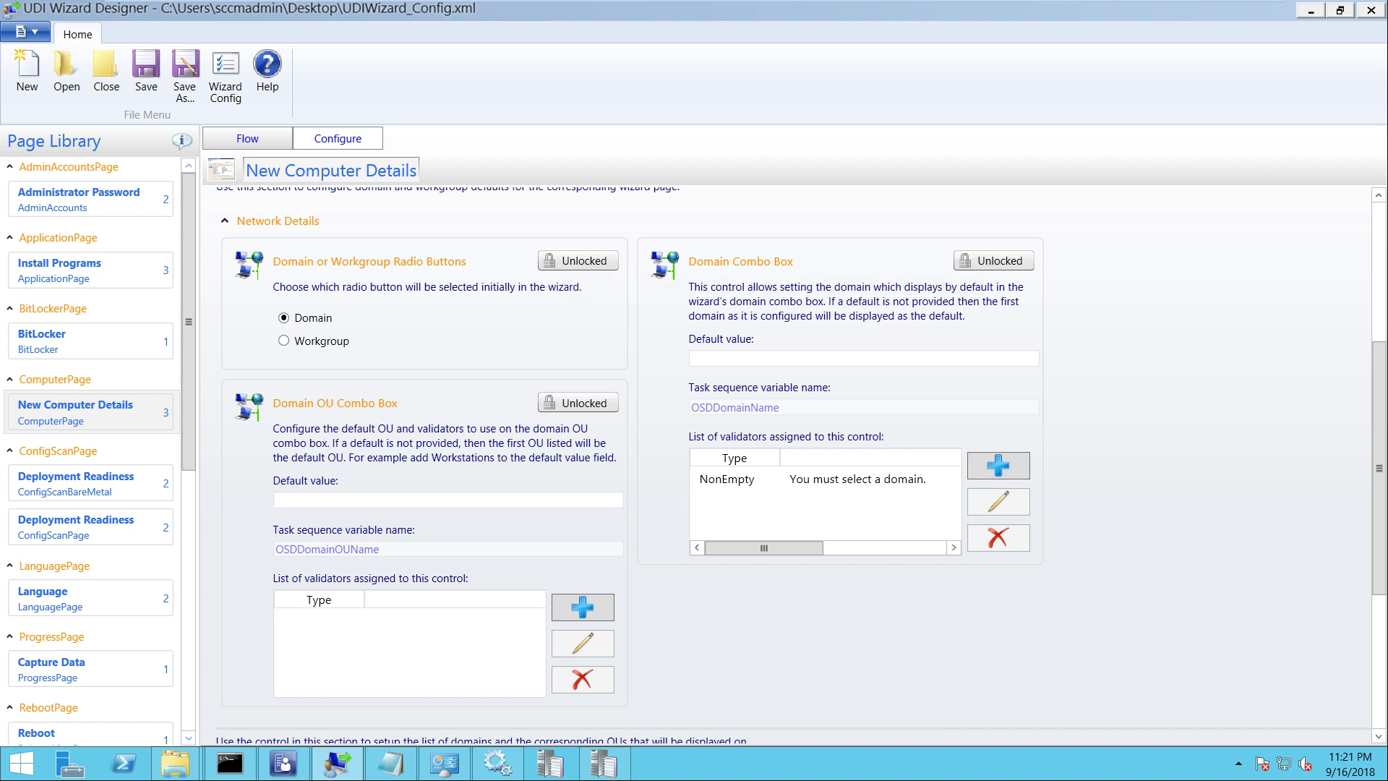
{"action": "mouse_move", "coordinate": [967, 3]}
{"action": "left_click", "coordinate": [966, 13]}
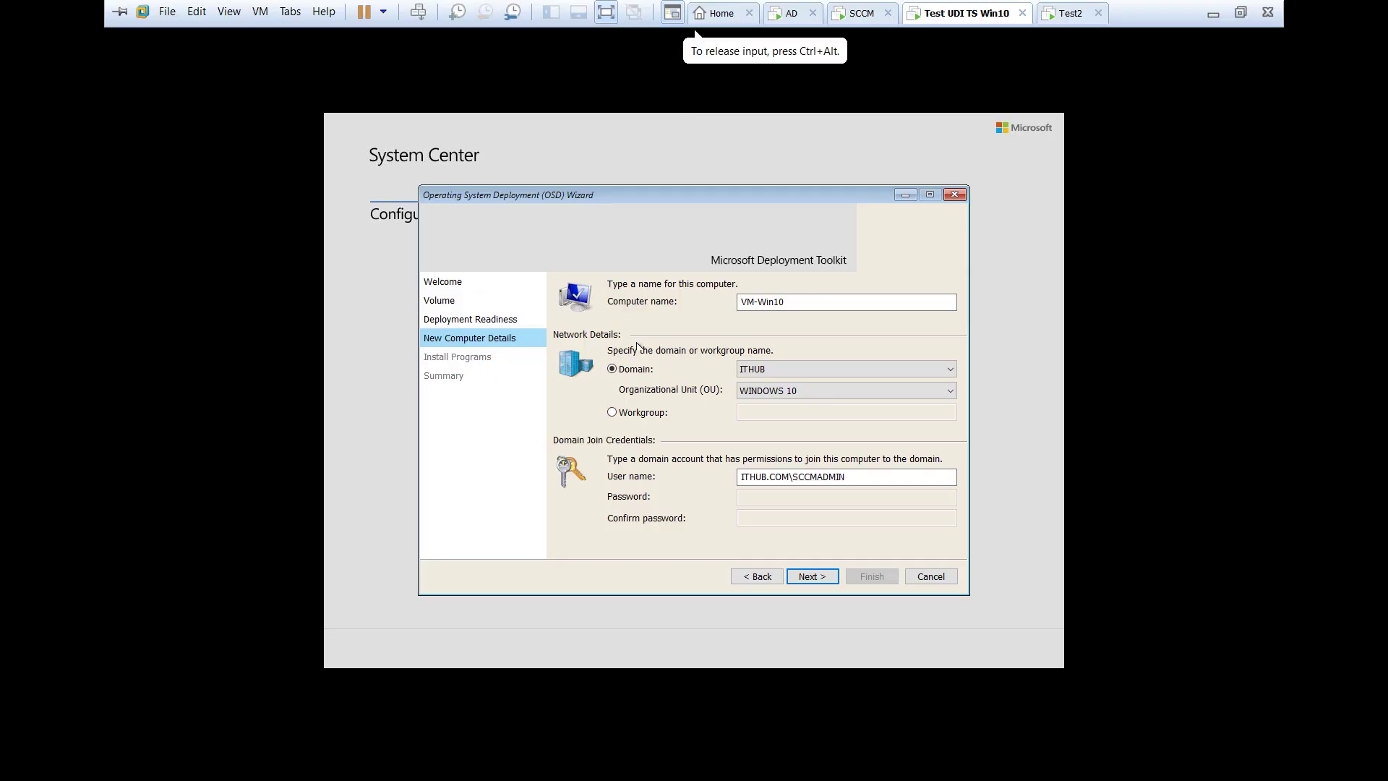
Keep WINDOWS 10 as the organizational unit for the domain join
{"action": "left_click", "coordinate": [778, 393]}
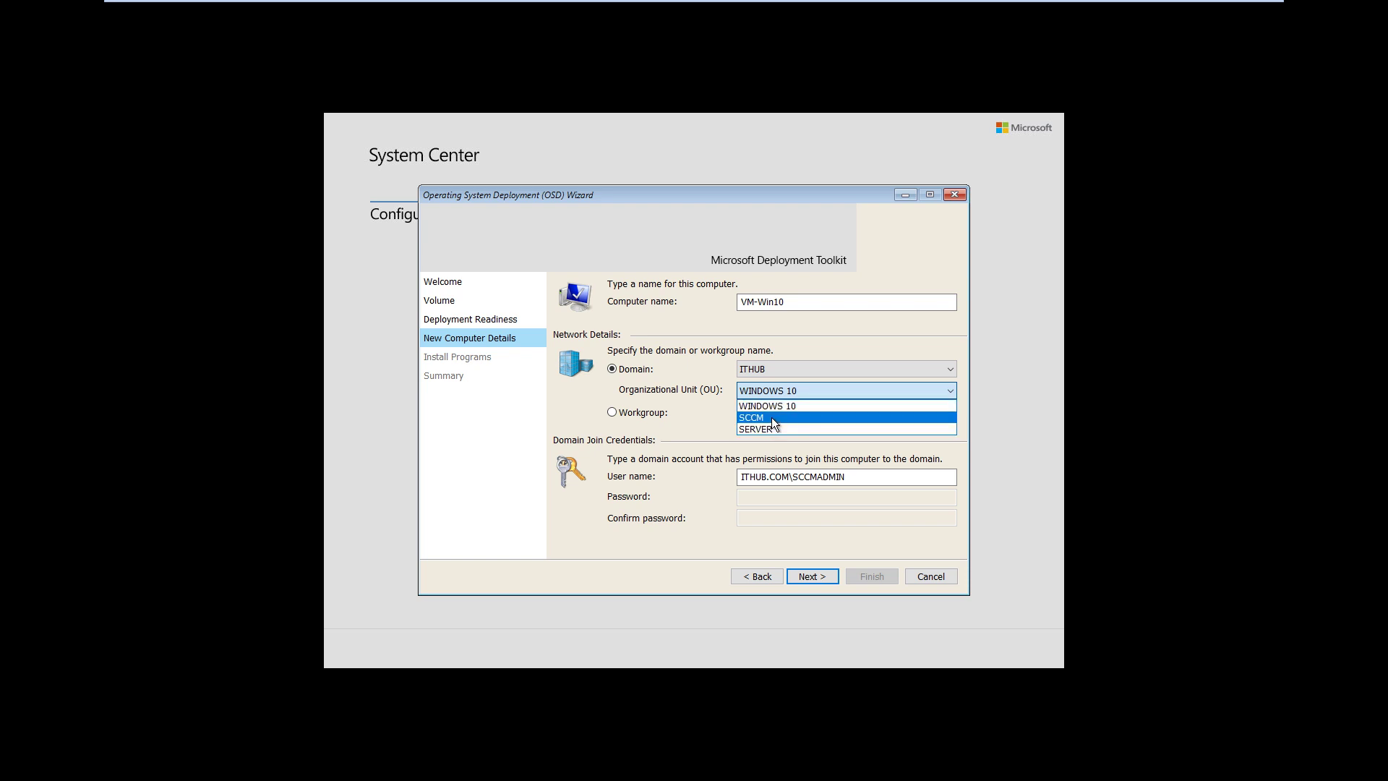
{"action": "left_click", "coordinate": [773, 405]}
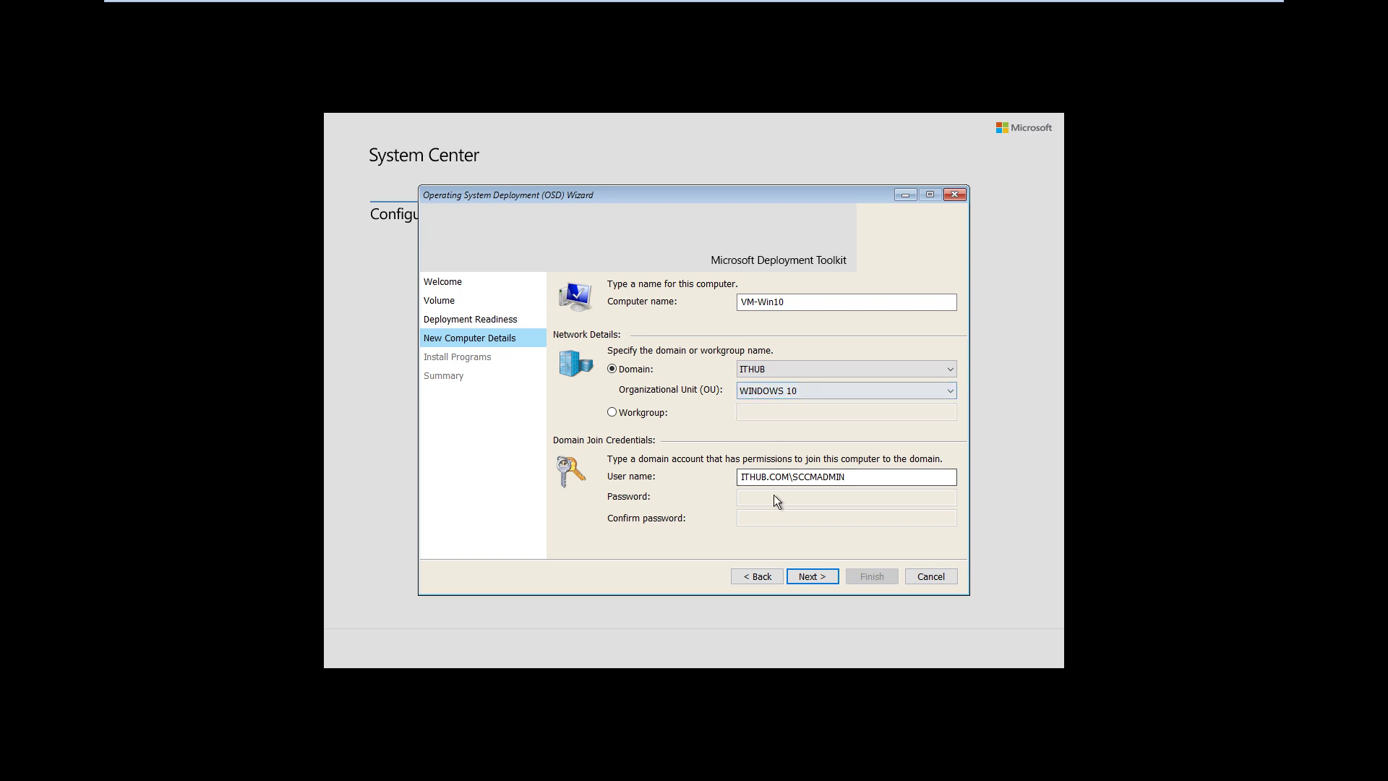
{"action": "left_click", "coordinate": [786, 301]}
Correct the last letter of the domain-join account user name
{"action": "left_click", "coordinate": [859, 481]}
{"action": "key", "text": "BackSpace"}
{"action": "type", "text": "nN"}
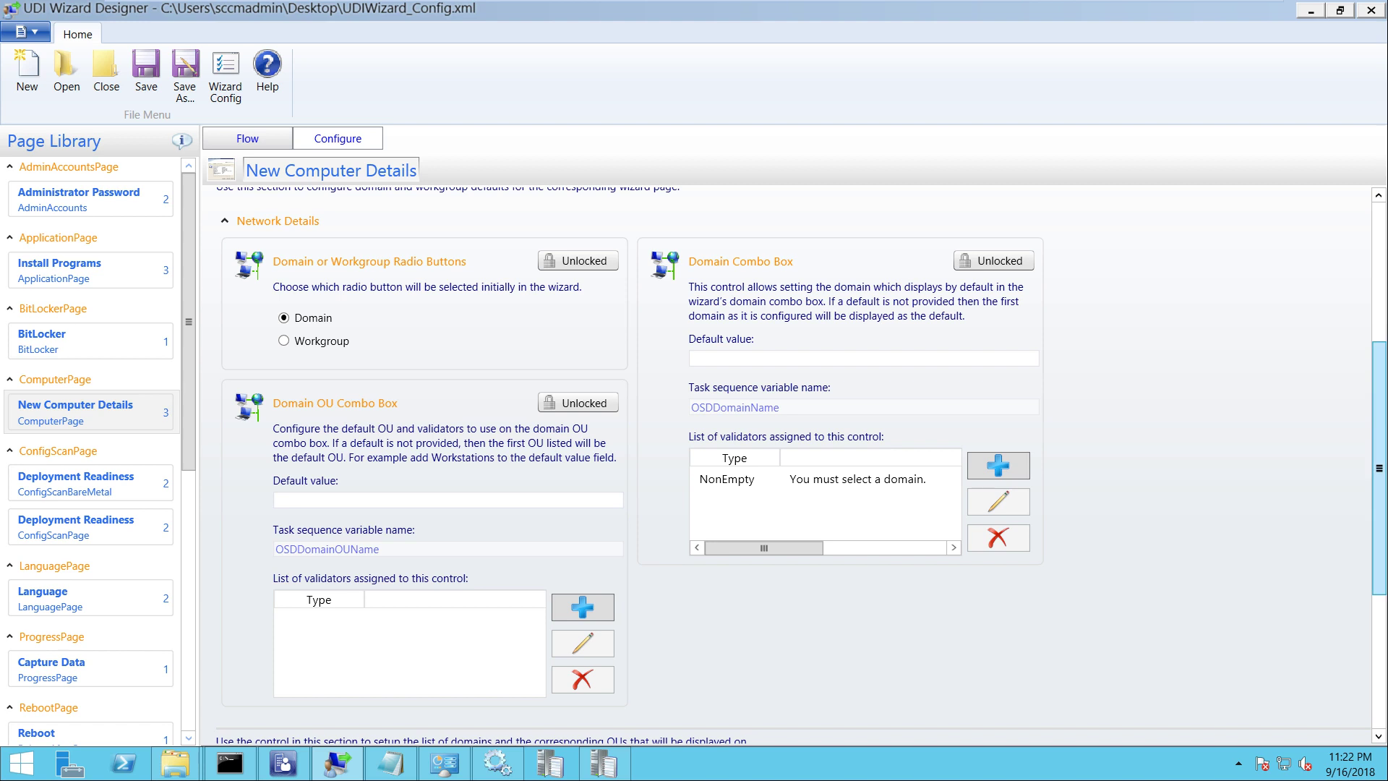
Expand and review the Domain Join Credentials settings, then return to the Test UDI TS Win10 VM
{"action": "scroll", "coordinate": [786, 462], "scroll_direction": "down", "scroll_amount": 3}
{"action": "scroll", "coordinate": [786, 462], "scroll_direction": "down", "scroll_amount": 1}
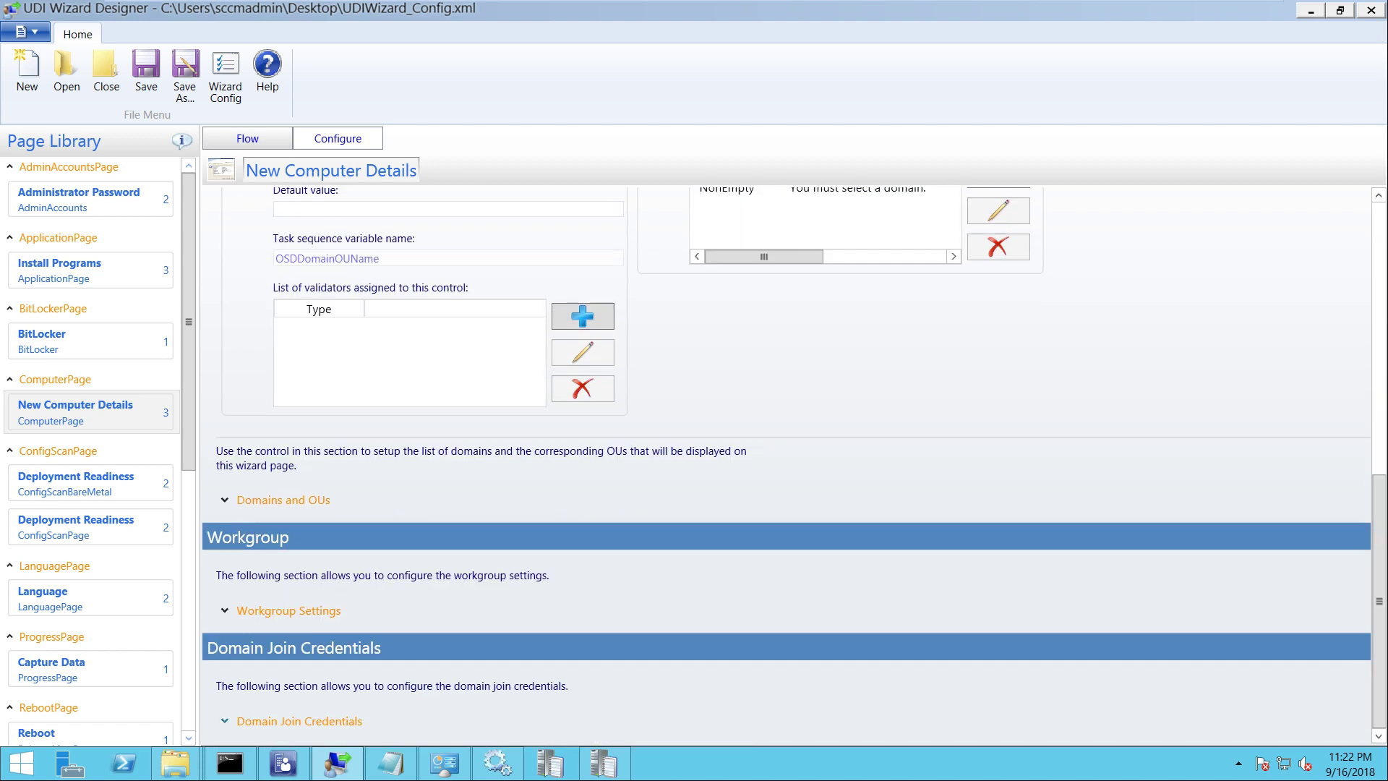
{"action": "left_click", "coordinate": [299, 721]}
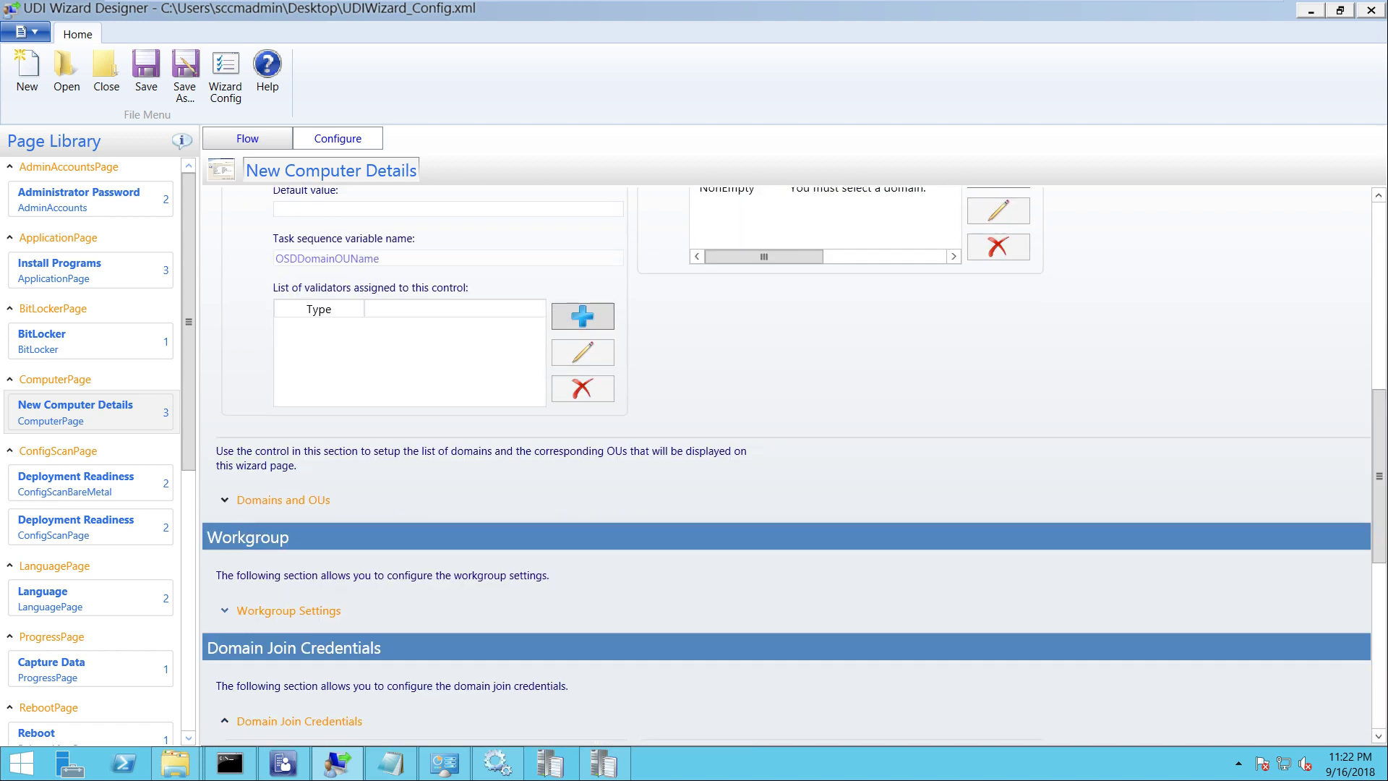
{"action": "scroll", "coordinate": [786, 462], "scroll_direction": "down", "scroll_amount": 5}
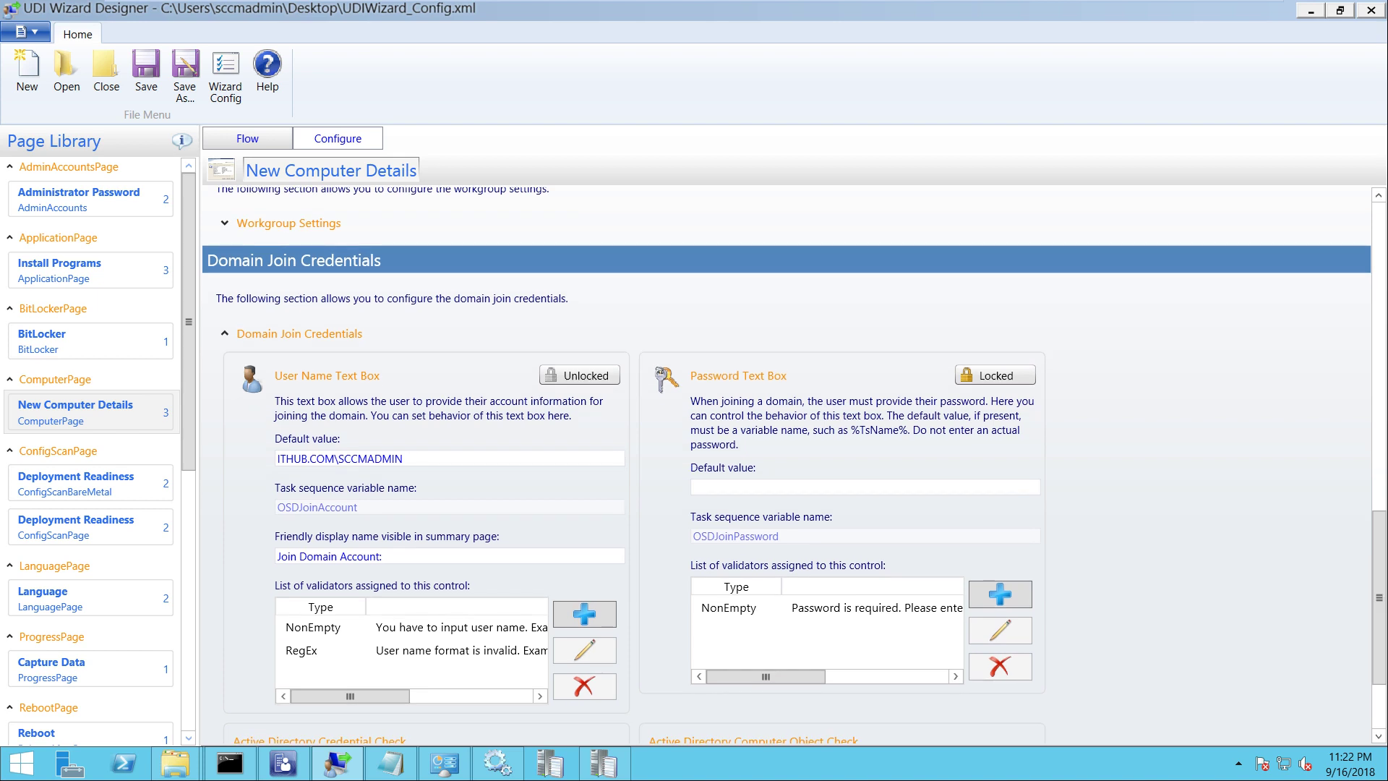
{"action": "mouse_move", "coordinate": [694, 2]}
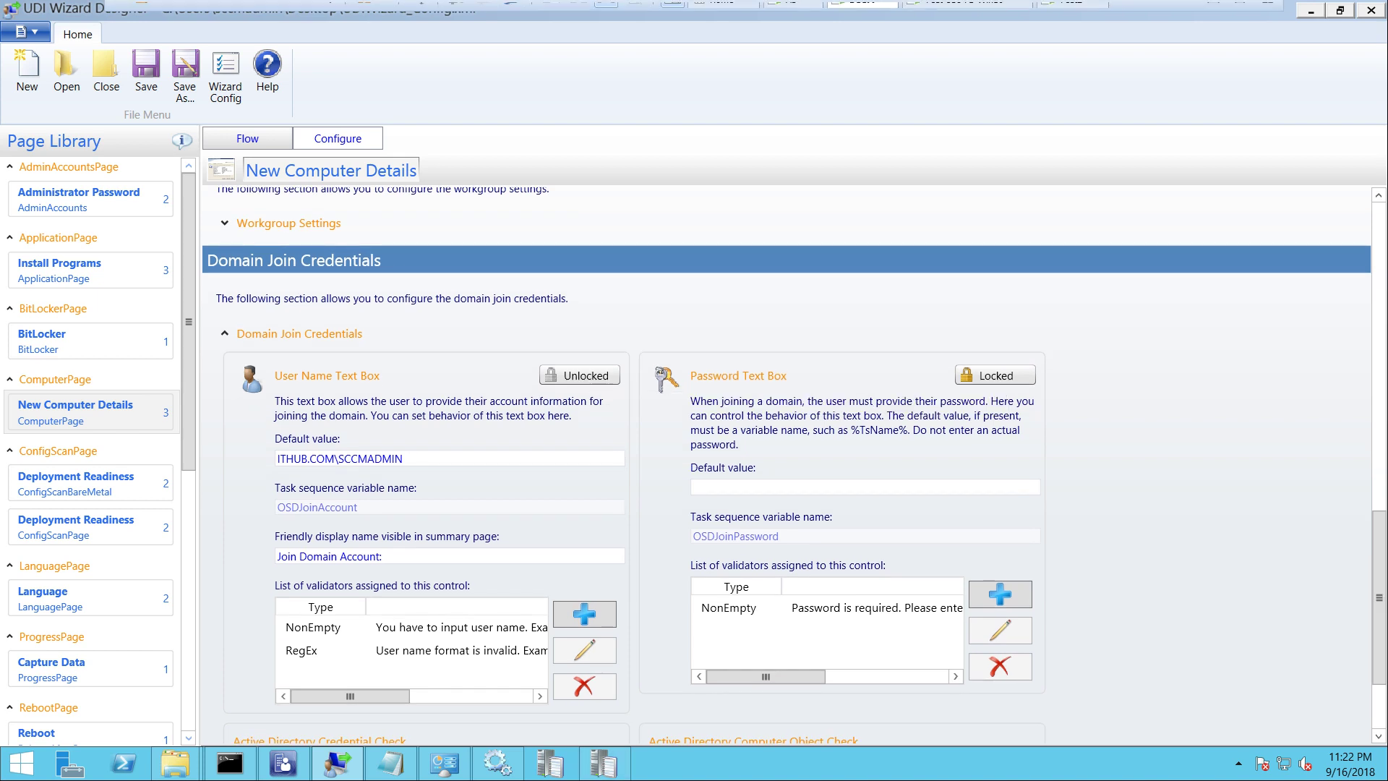
{"action": "left_click", "coordinate": [961, 13]}
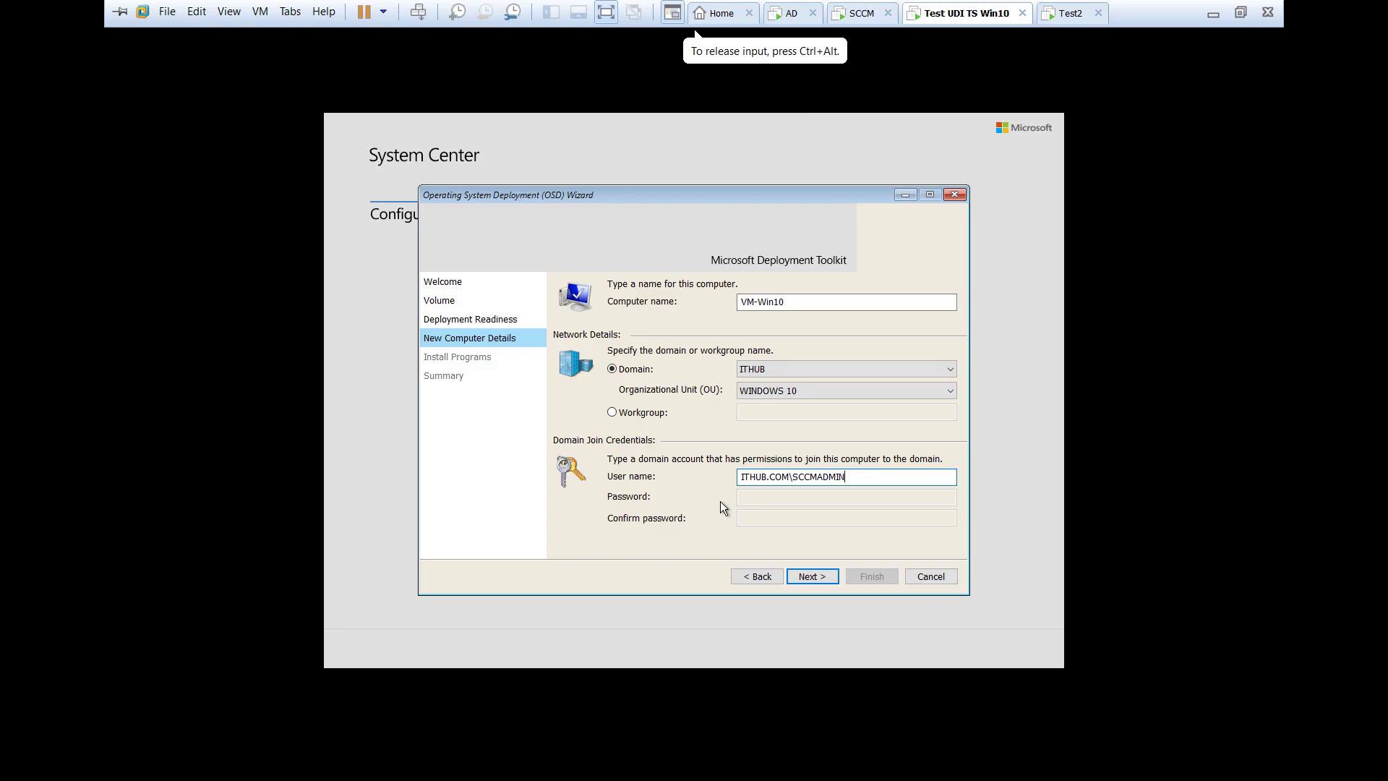
Advance past New Computer Details and Install Programs, then finish the wizard to start deployment
{"action": "left_click", "coordinate": [810, 576]}
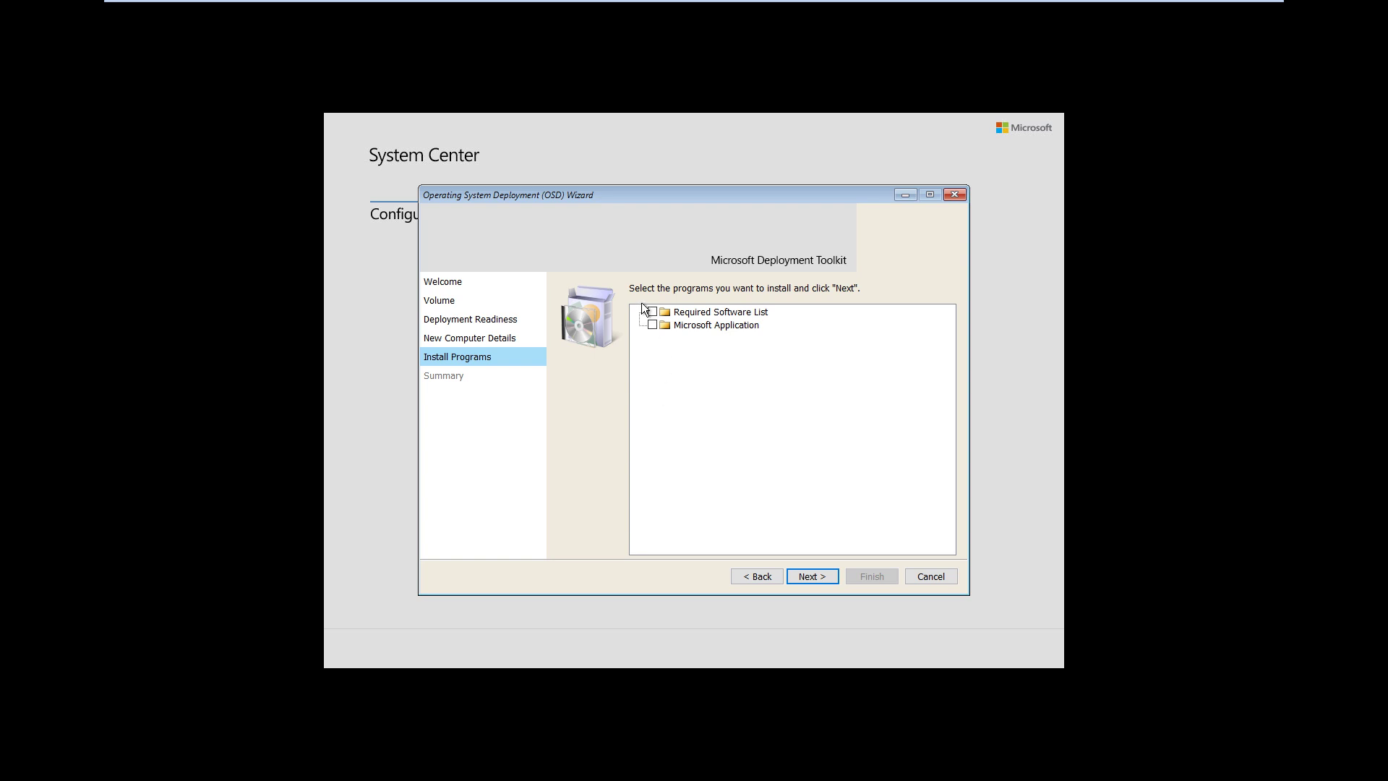
{"action": "left_click", "coordinate": [813, 572]}
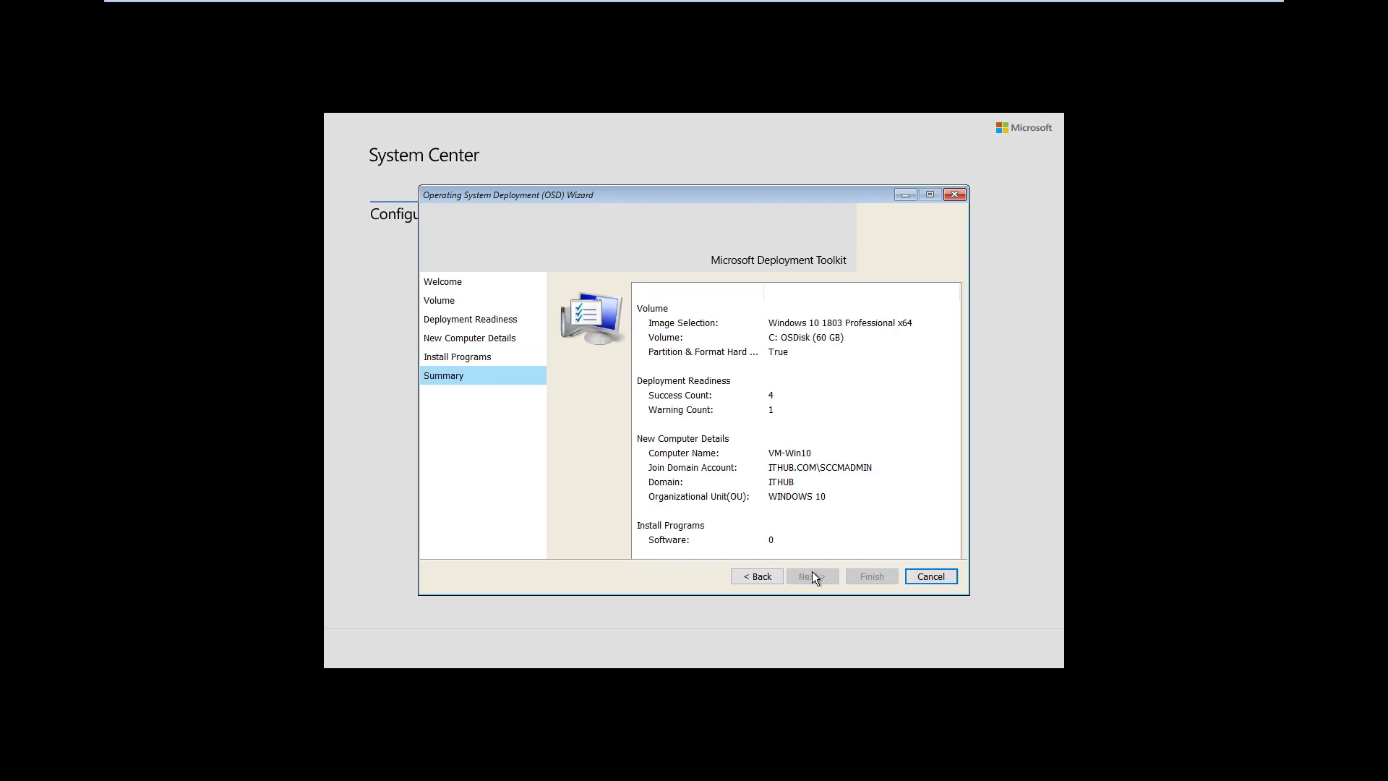
{"action": "left_click", "coordinate": [870, 576]}
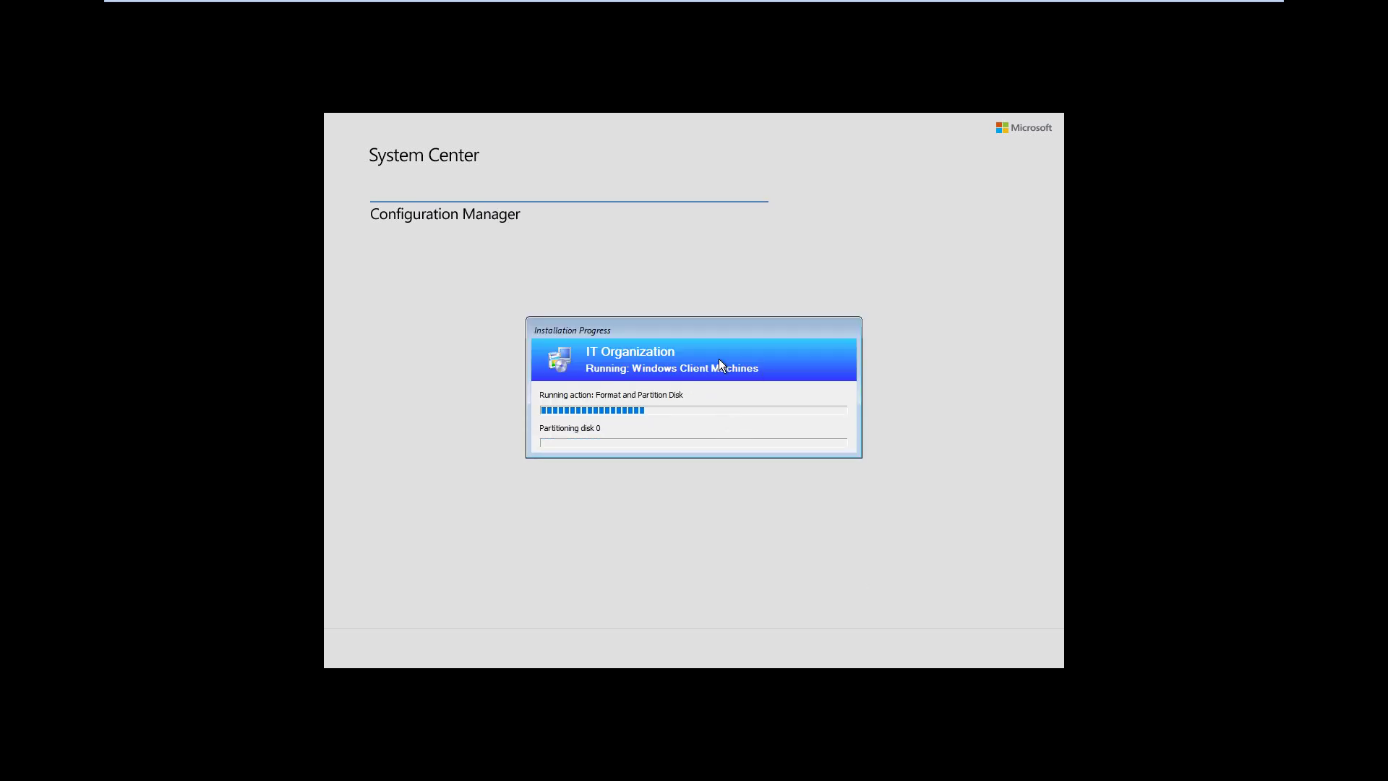
Reposition the Installation Progress window while the toolkit package downloads and the disk formats
{"action": "left_click_drag", "start_coordinate": [692, 328], "coordinate": [725, 266]}
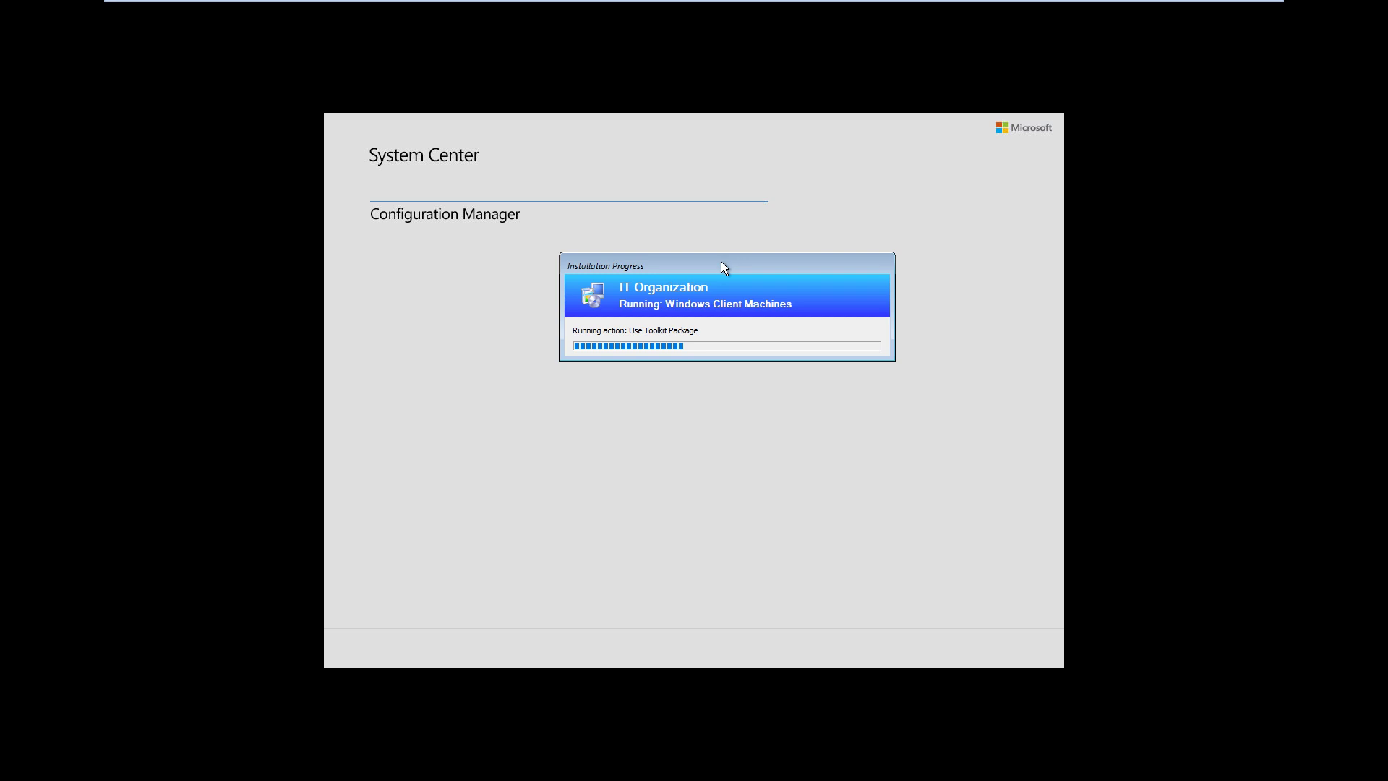
{"action": "left_click_drag", "start_coordinate": [721, 261], "coordinate": [685, 262]}
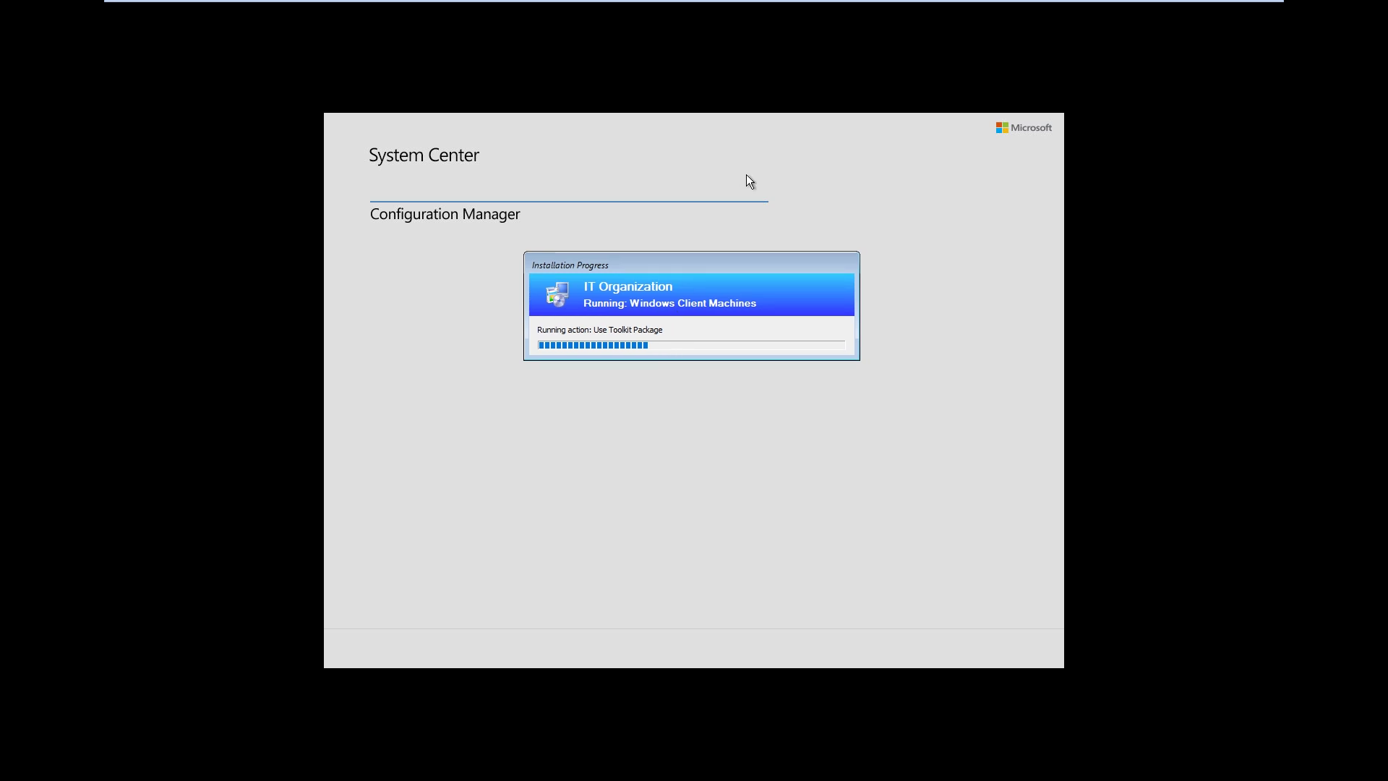
{"action": "mouse_move", "coordinate": [884, 113]}
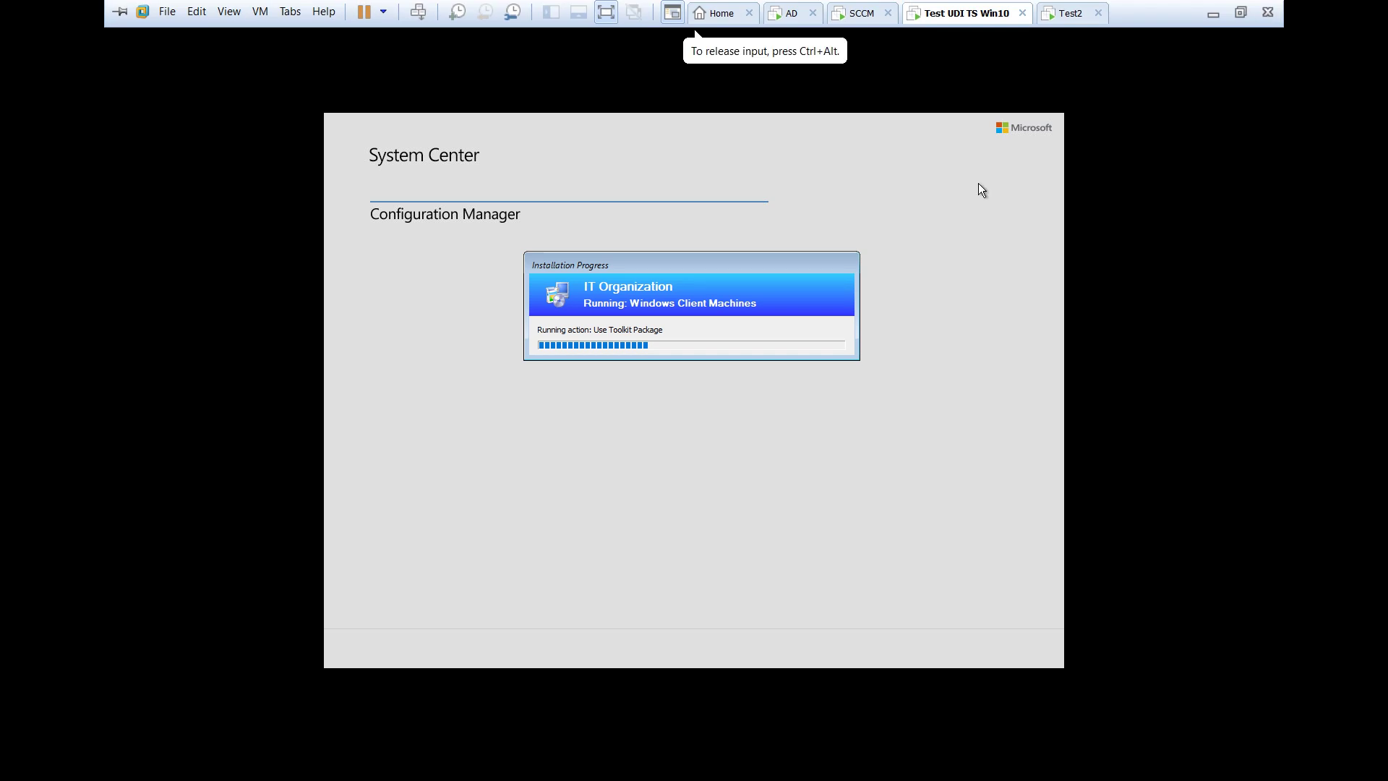
{"action": "left_click_drag", "start_coordinate": [753, 265], "coordinate": [757, 293]}
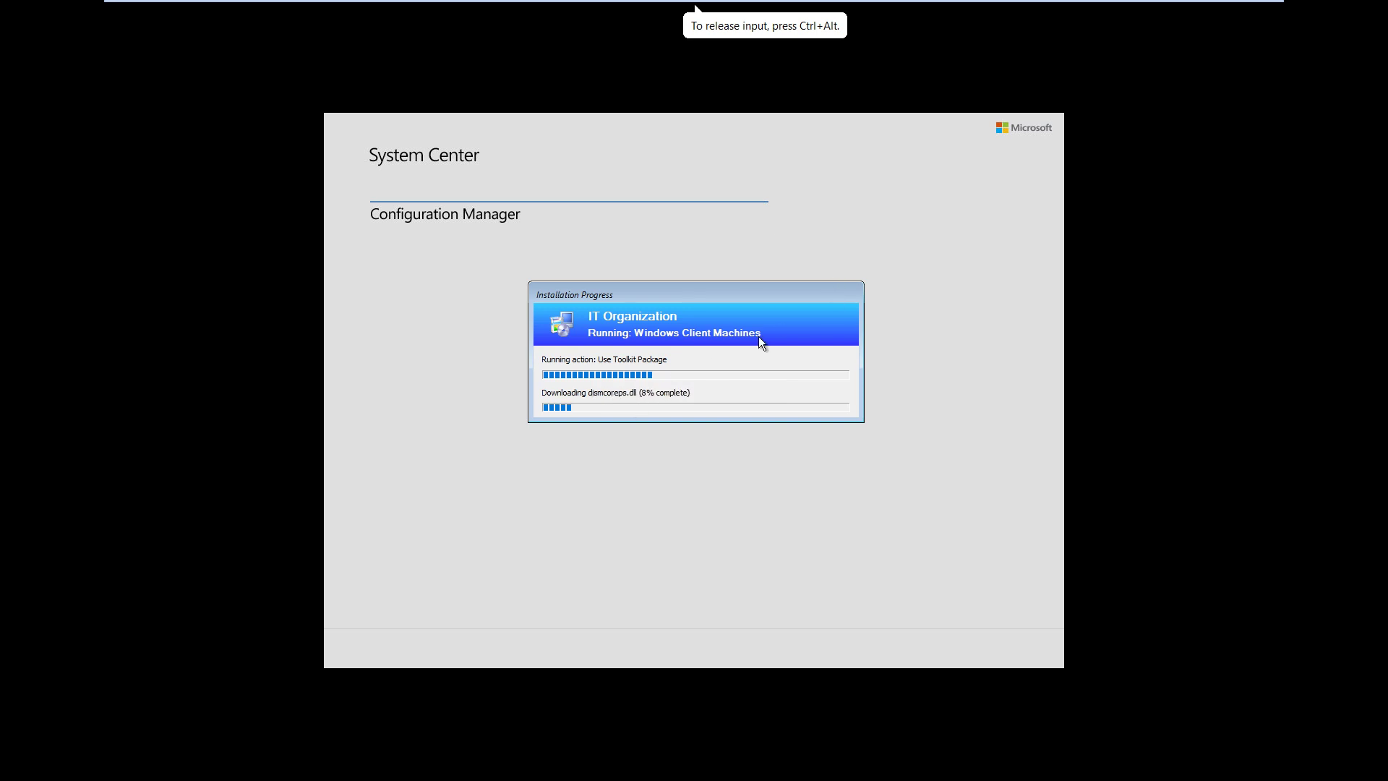
{"action": "left_click_drag", "start_coordinate": [658, 282], "coordinate": [646, 309]}
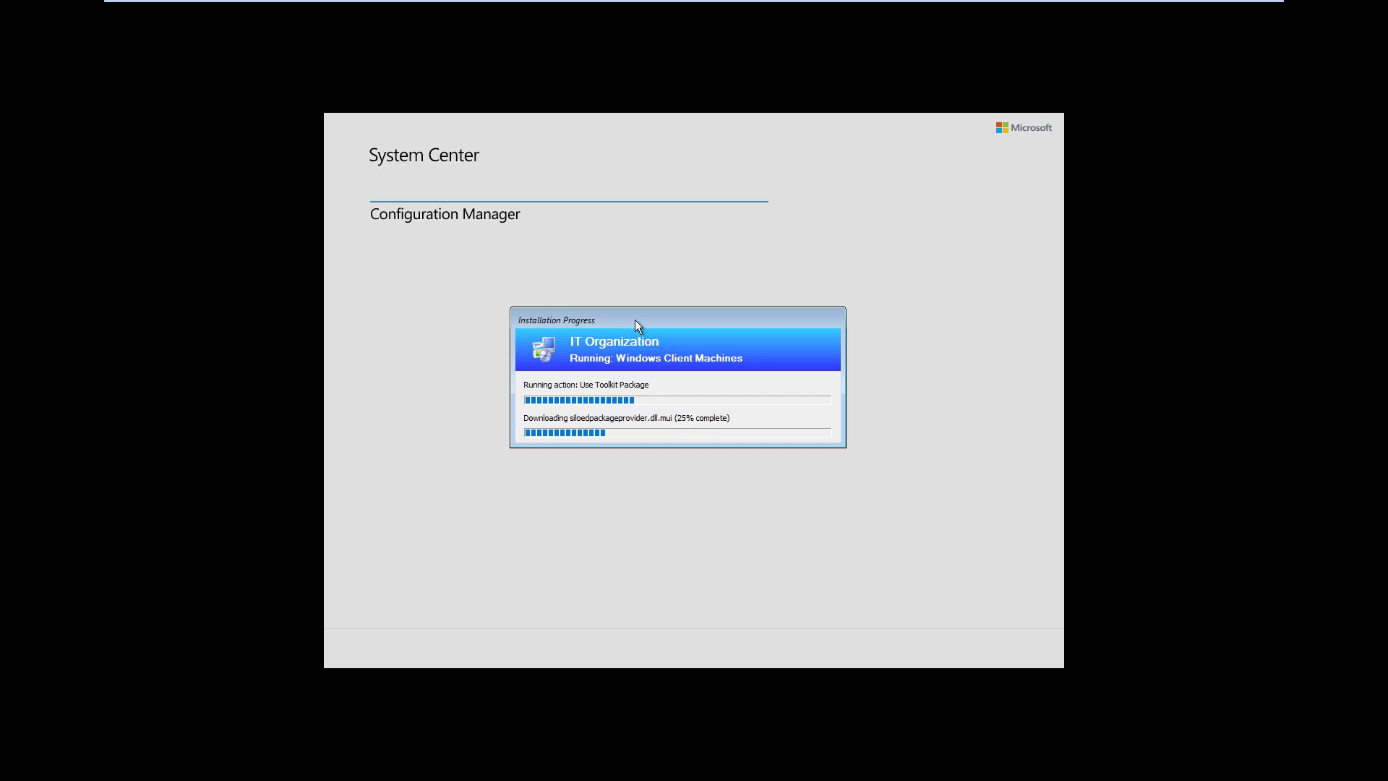
{"action": "left_click_drag", "start_coordinate": [633, 318], "coordinate": [633, 310]}
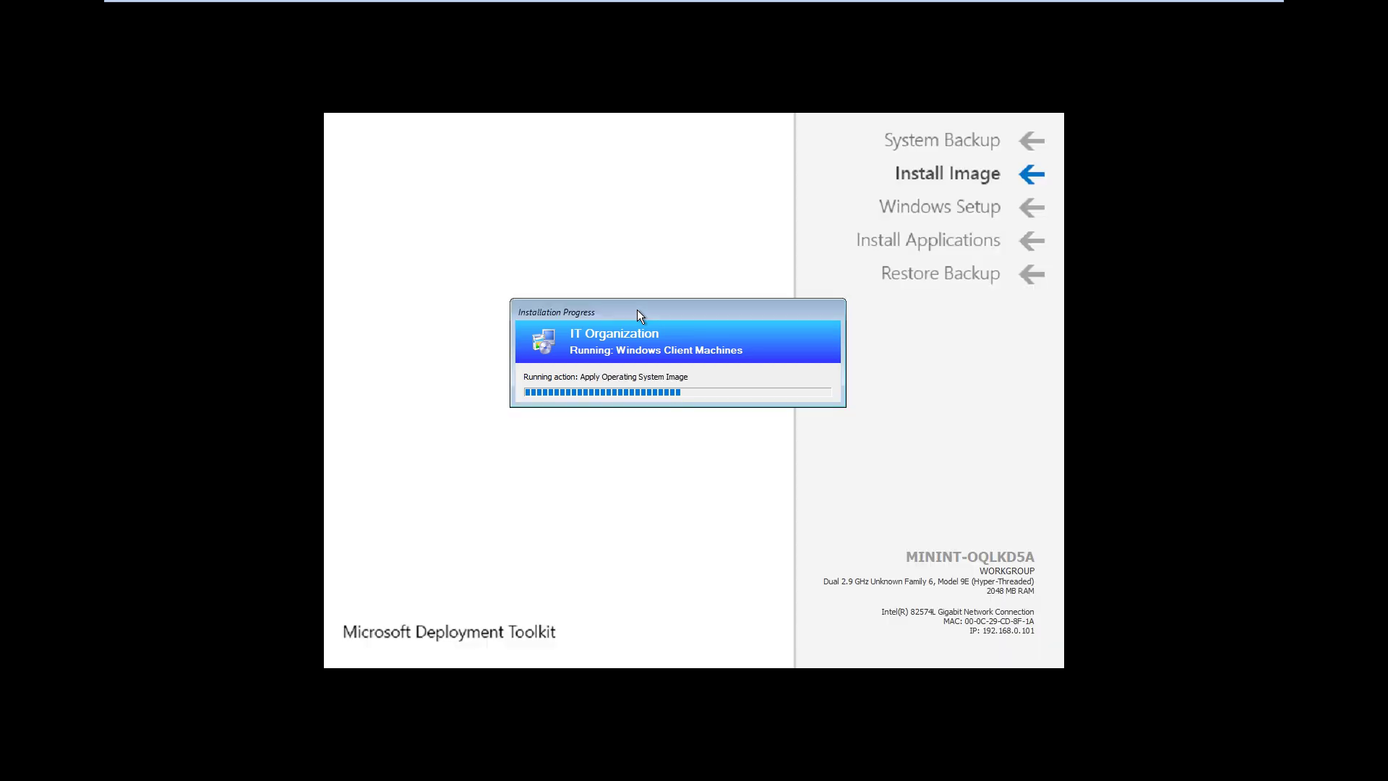
Move the Installation Progress window aside while Apply Operating System Image runs
{"action": "left_click_drag", "start_coordinate": [652, 310], "coordinate": [610, 253]}
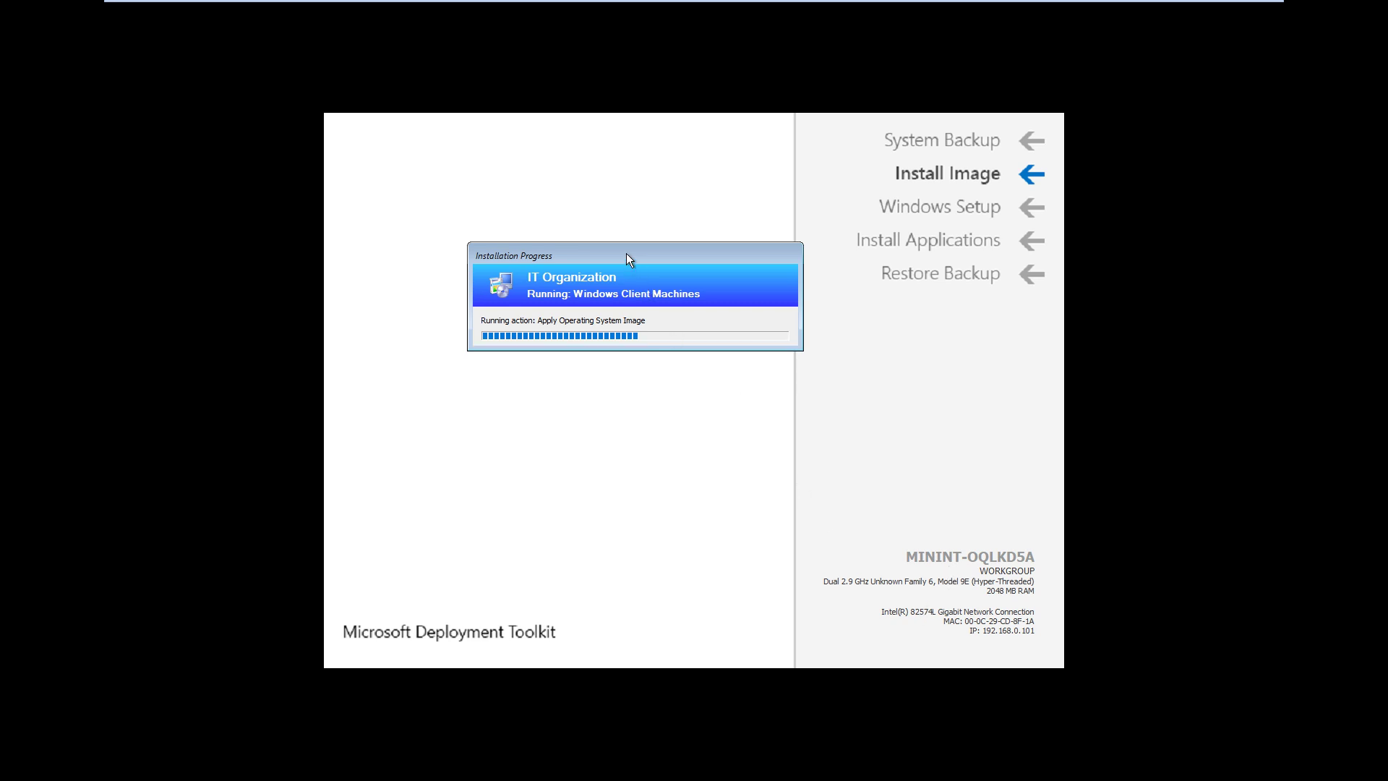
{"action": "left_click_drag", "start_coordinate": [626, 253], "coordinate": [622, 263]}
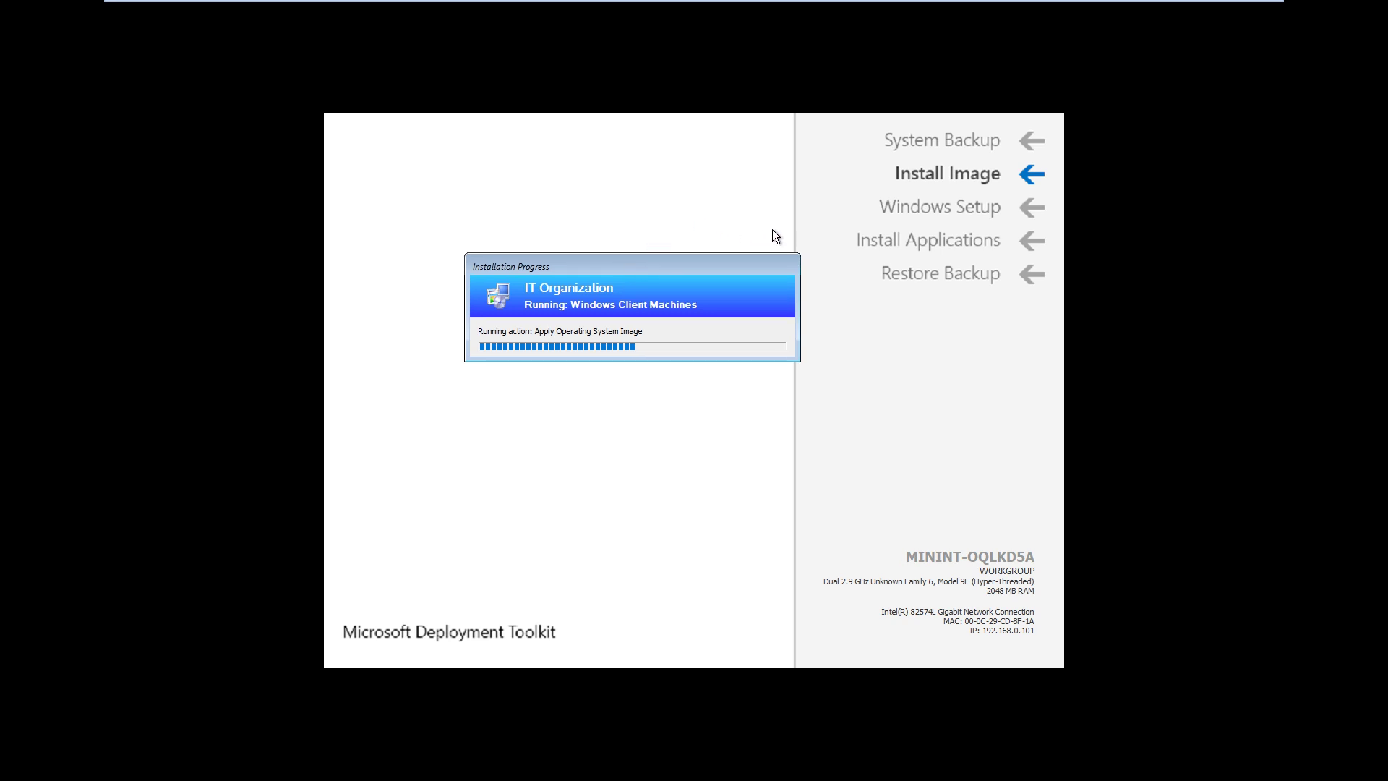
{"action": "mouse_move", "coordinate": [865, 113]}
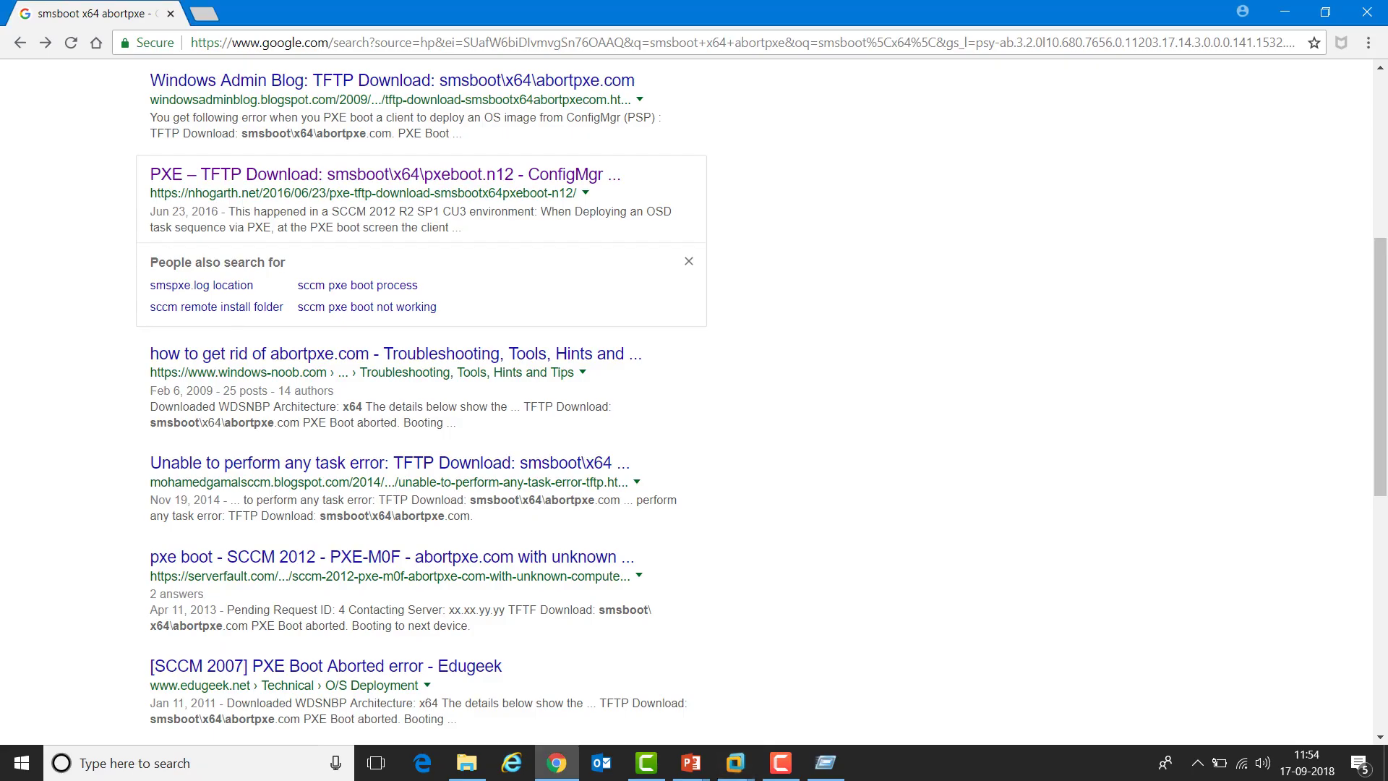
Return from Chrome to the test VM showing the System Restart countdown
{"action": "mouse_move", "coordinate": [780, 762]}
{"action": "mouse_move", "coordinate": [780, 711]}
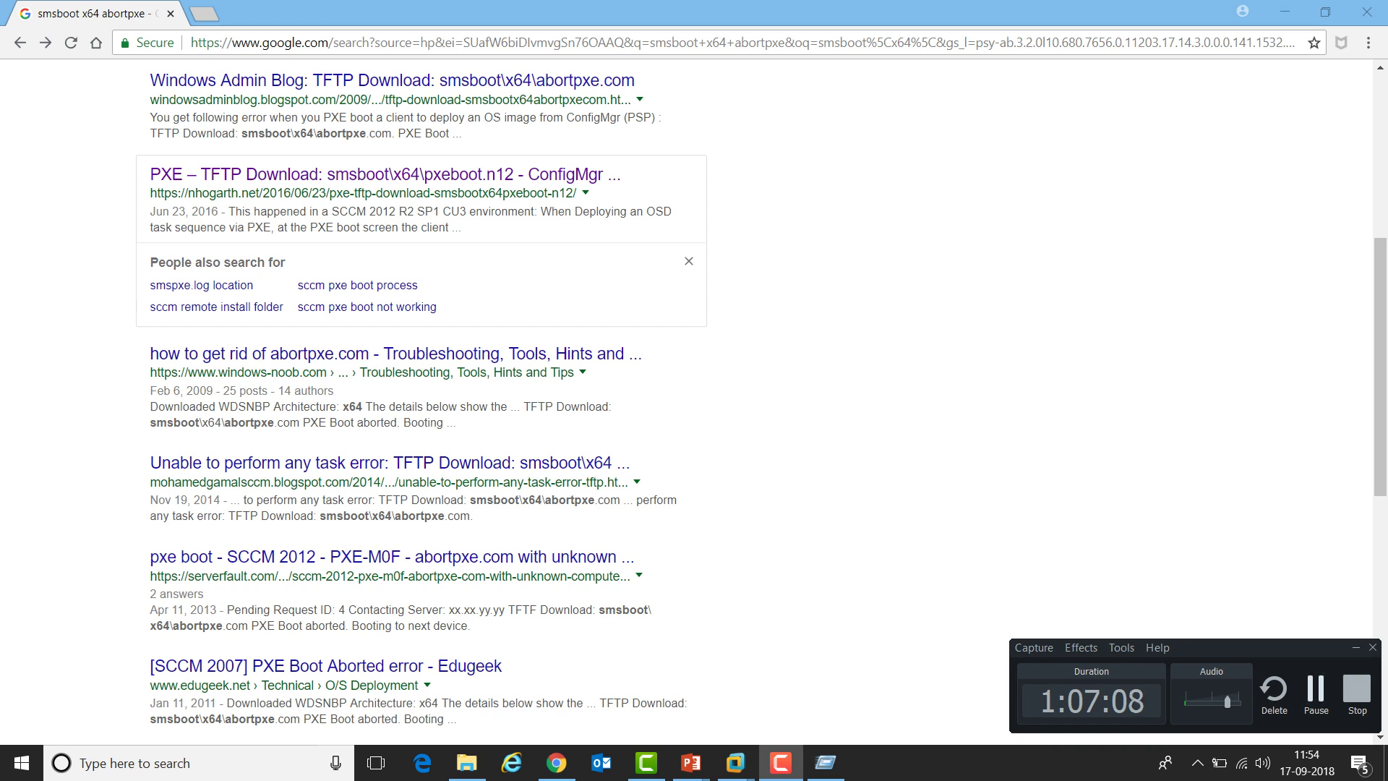
{"action": "key", "text": "alt+Tab"}
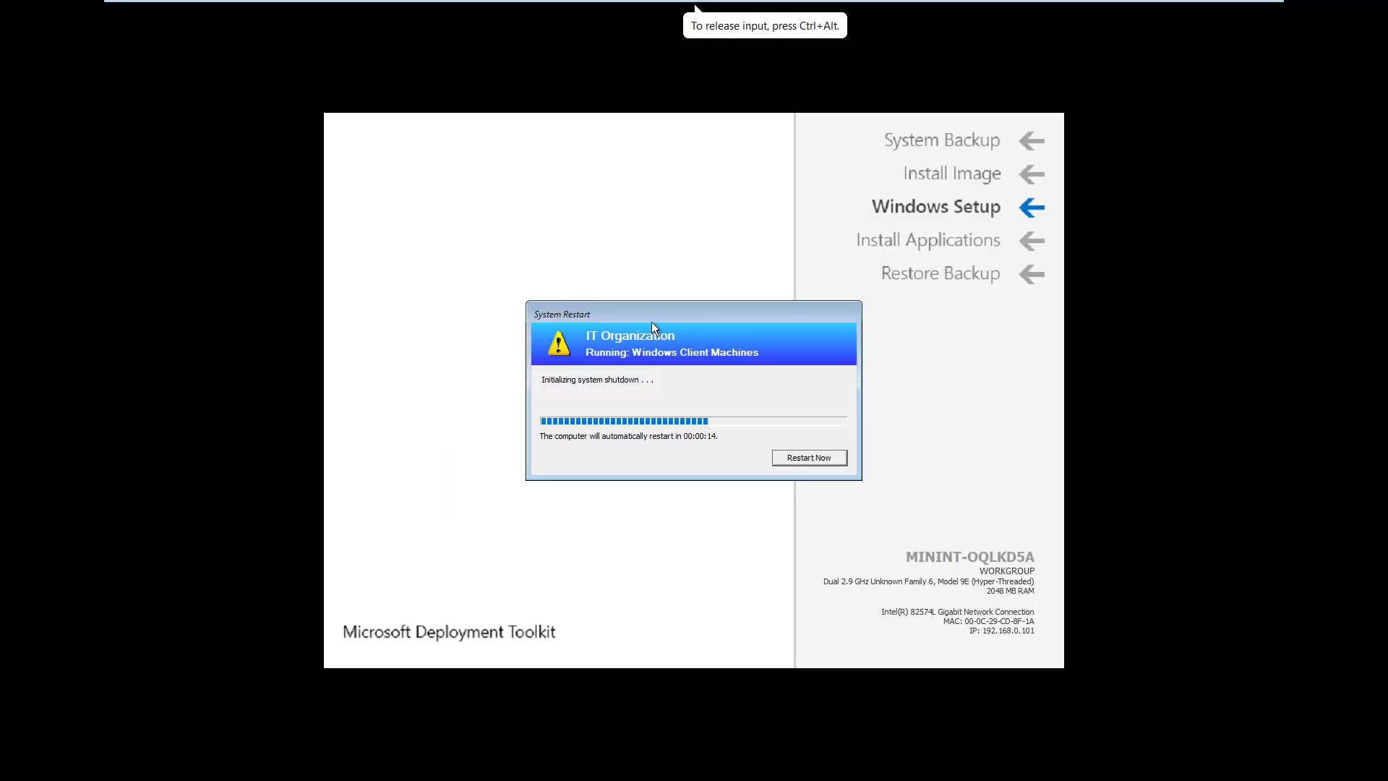
Restart the test VM immediately, then minimize the VMware full-screen view to show Chrome
{"action": "left_click", "coordinate": [809, 457]}
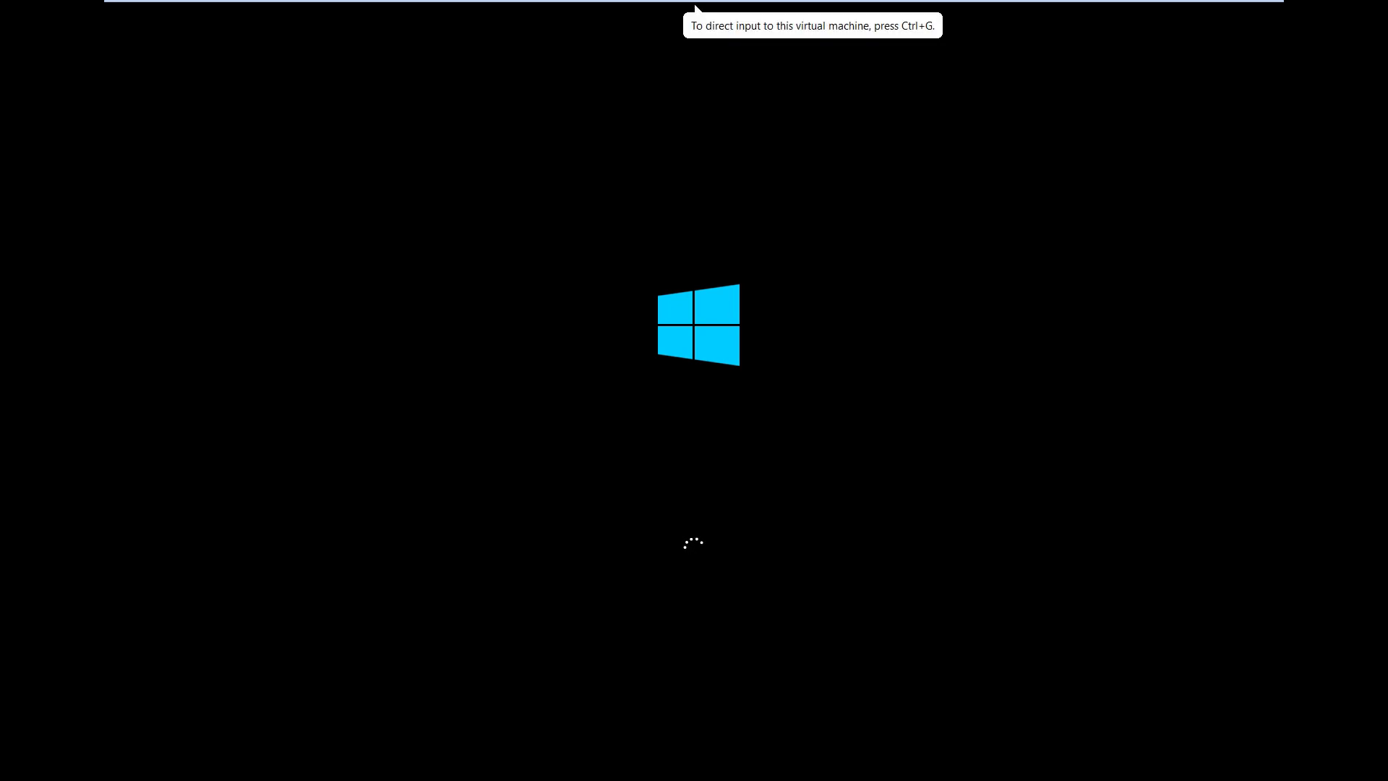
{"action": "mouse_move", "coordinate": [695, 5]}
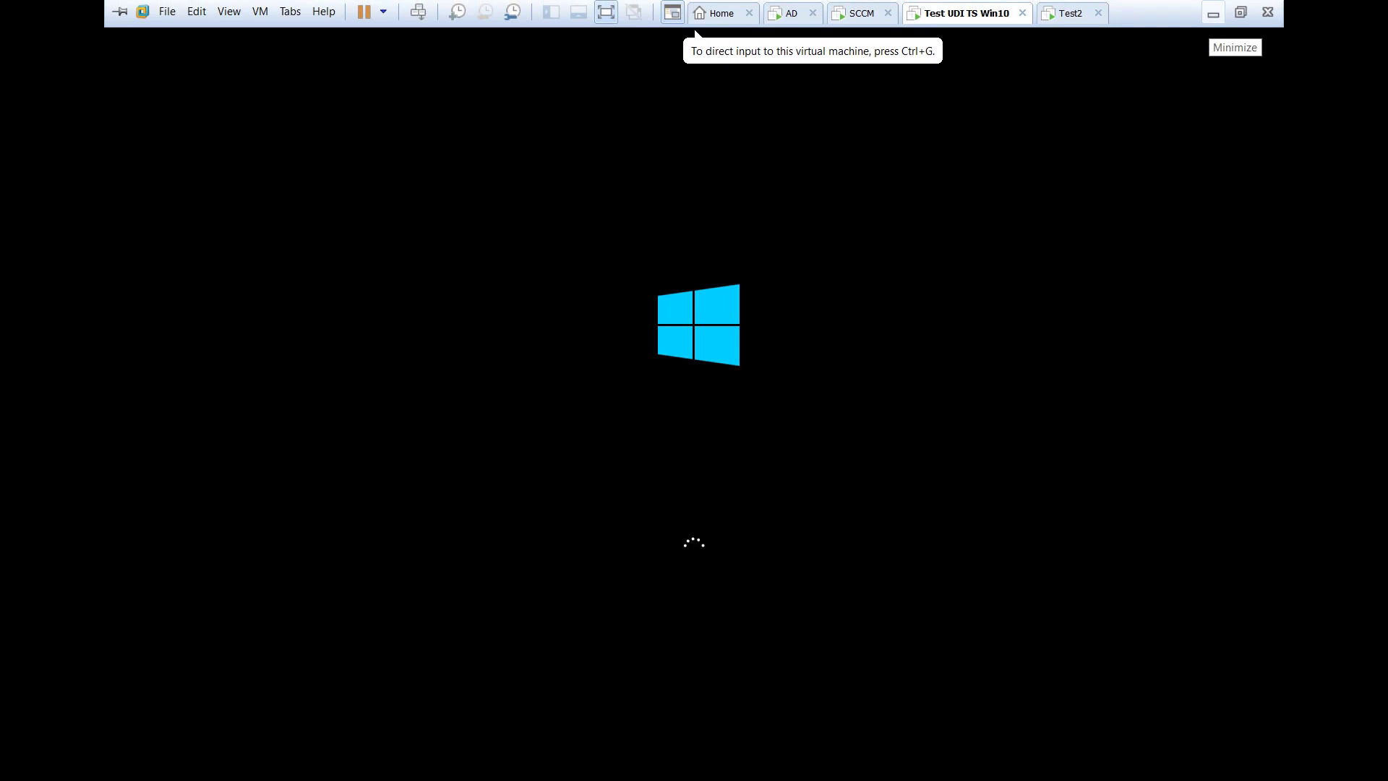
{"action": "left_click", "coordinate": [1213, 13]}
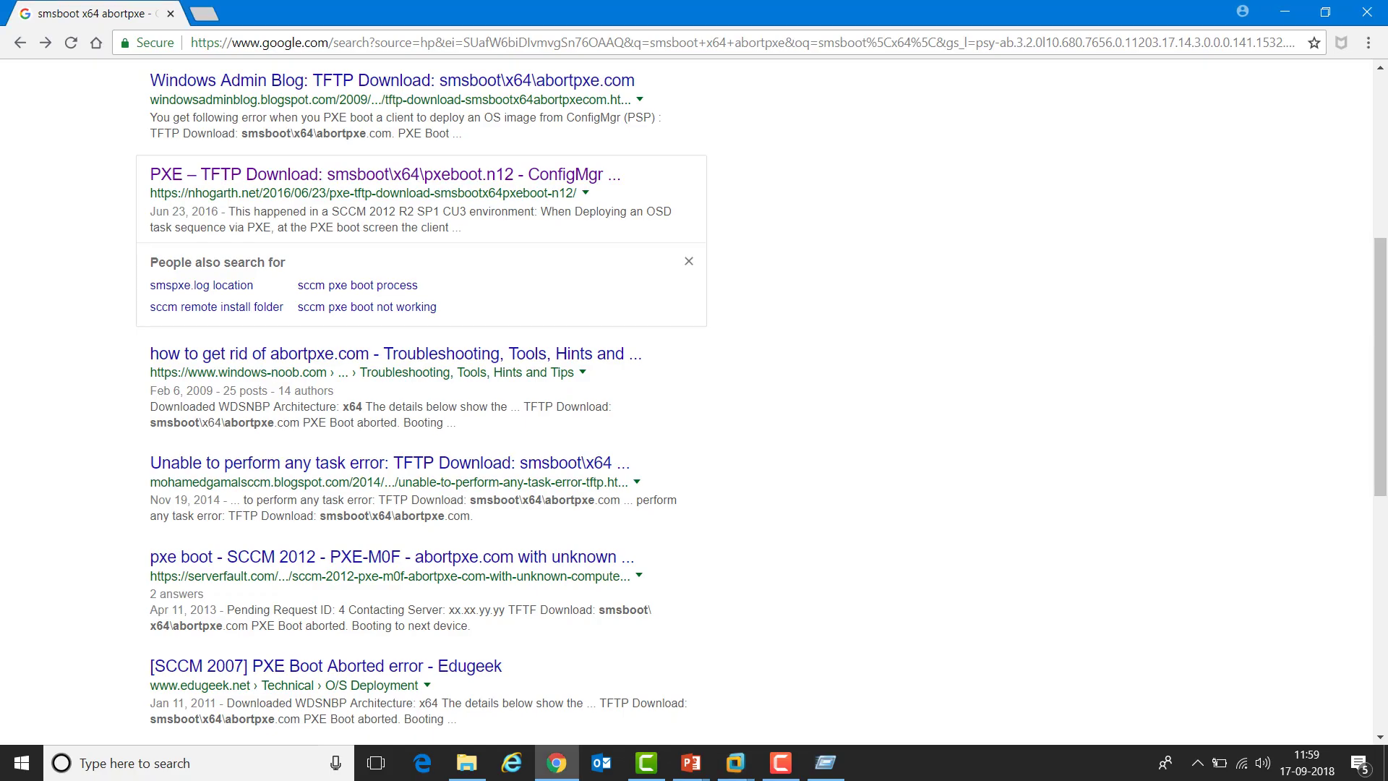
Restore the test VM console from the taskbar to watch Windows setup's Just a moment screen
{"action": "left_click", "coordinate": [781, 762]}
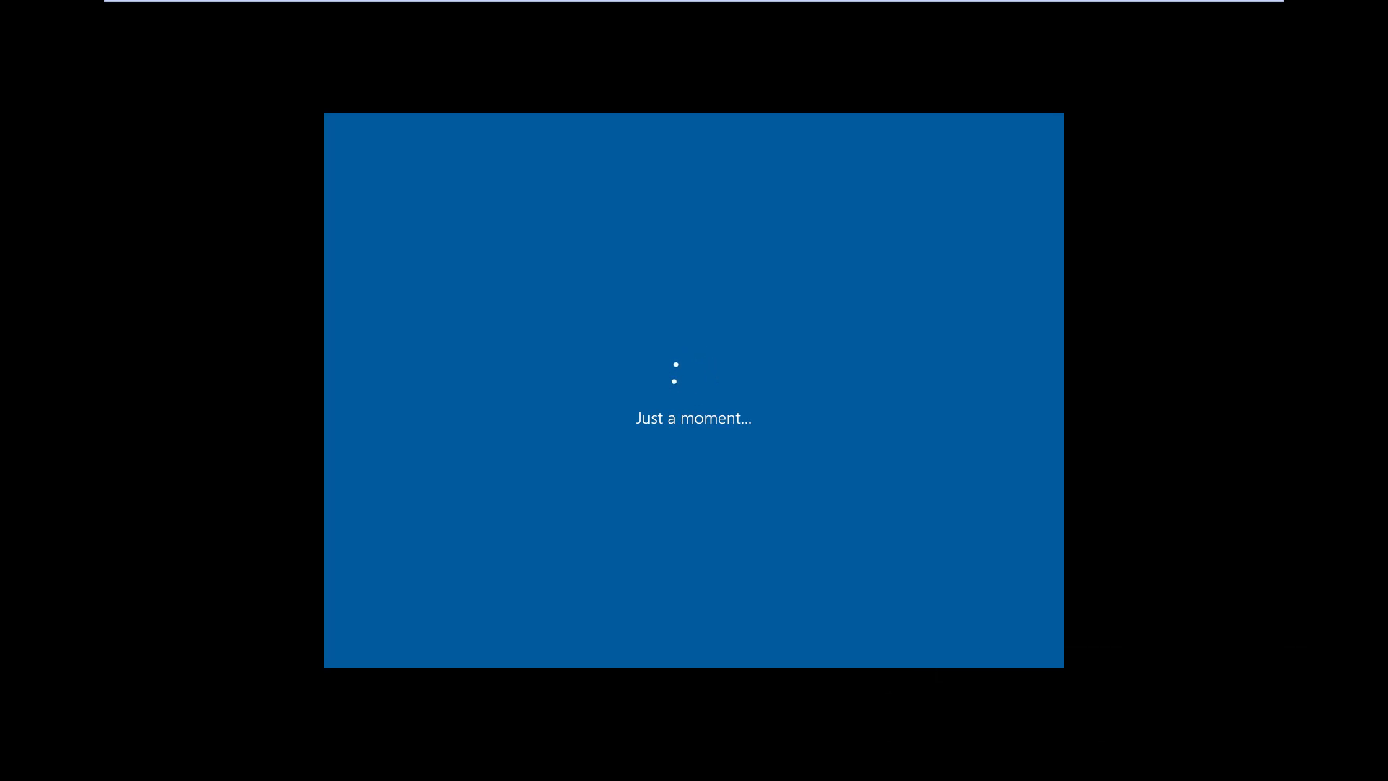
Keep watching the test VM as Use Toolkit Package and Install Software Updates run
{"action": "mouse_move", "coordinate": [1213, 13]}
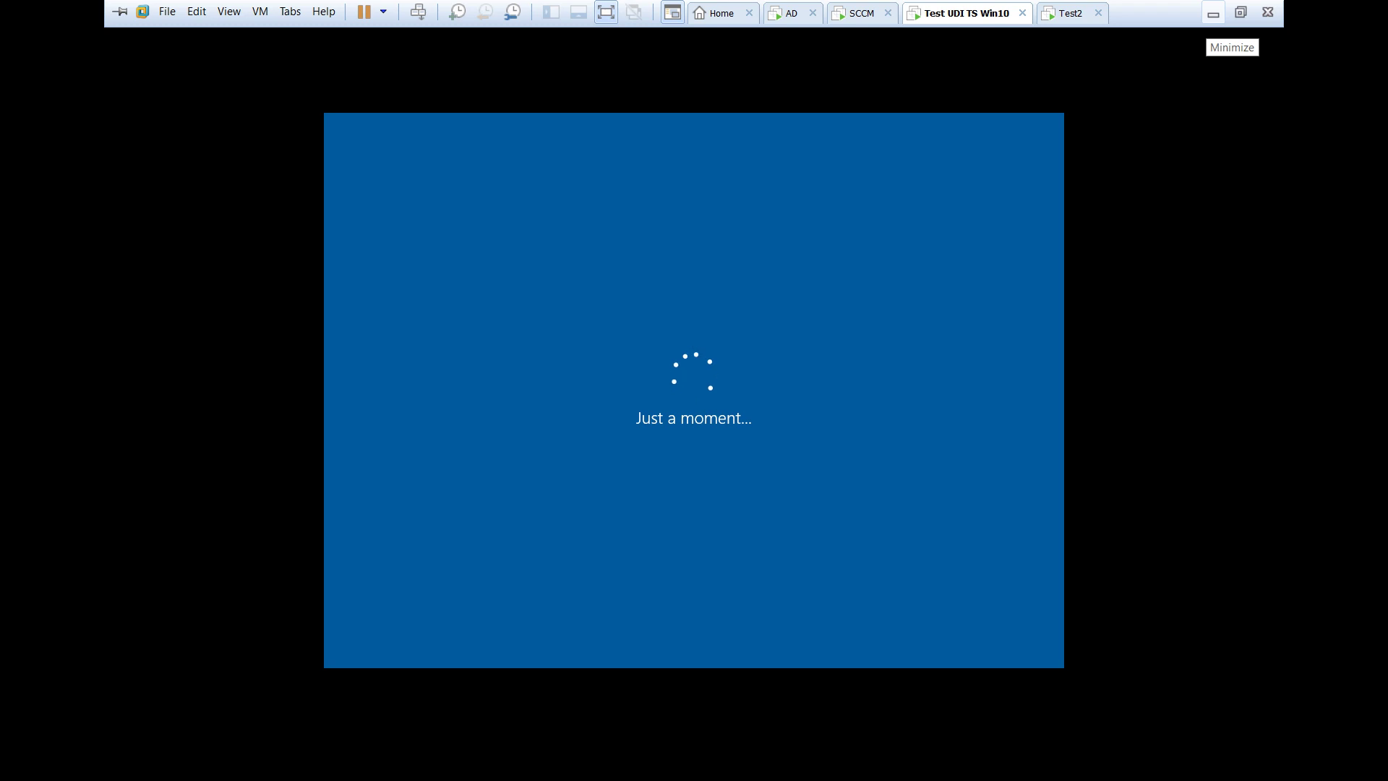
{"action": "left_click", "coordinate": [1213, 13]}
{"action": "left_click", "coordinate": [781, 762]}
{"action": "key", "text": "alt+Tab"}
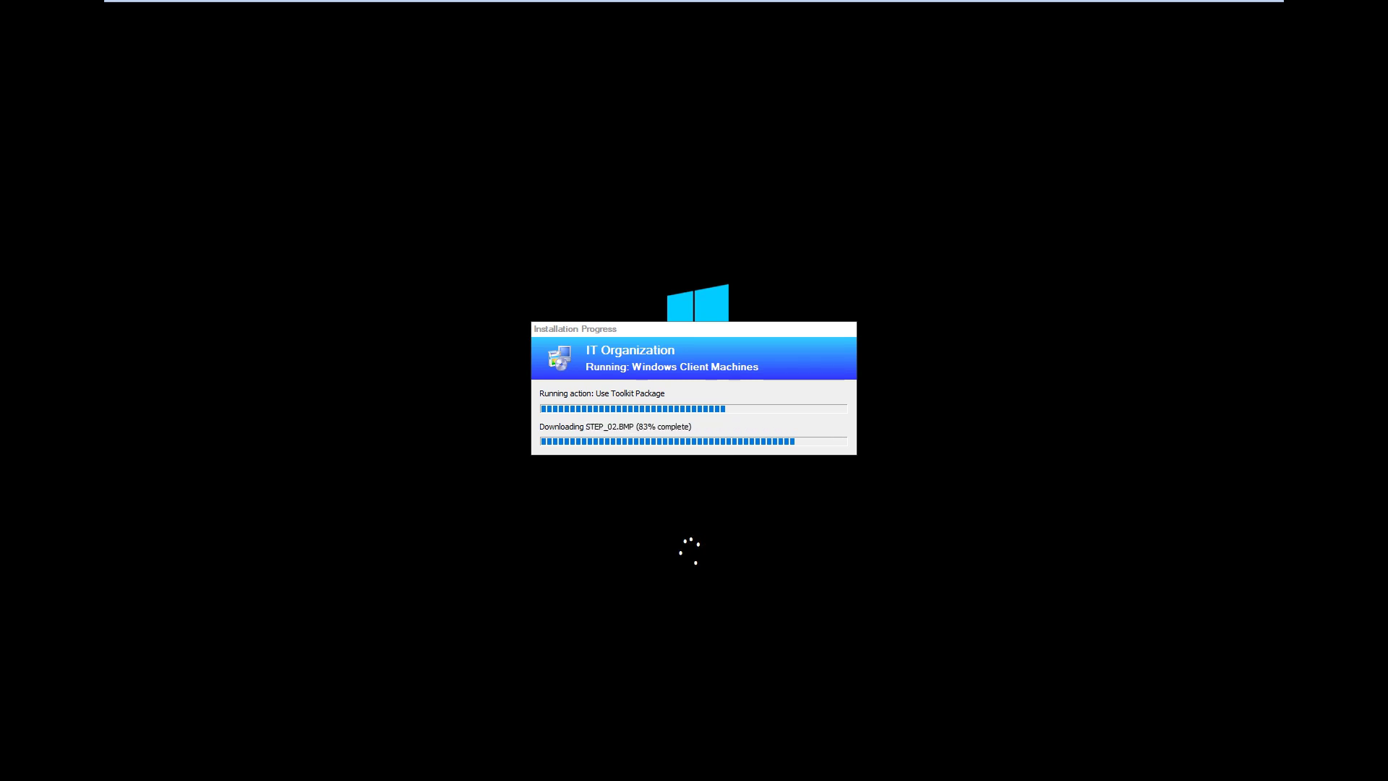
{"action": "left_click", "coordinate": [695, 8]}
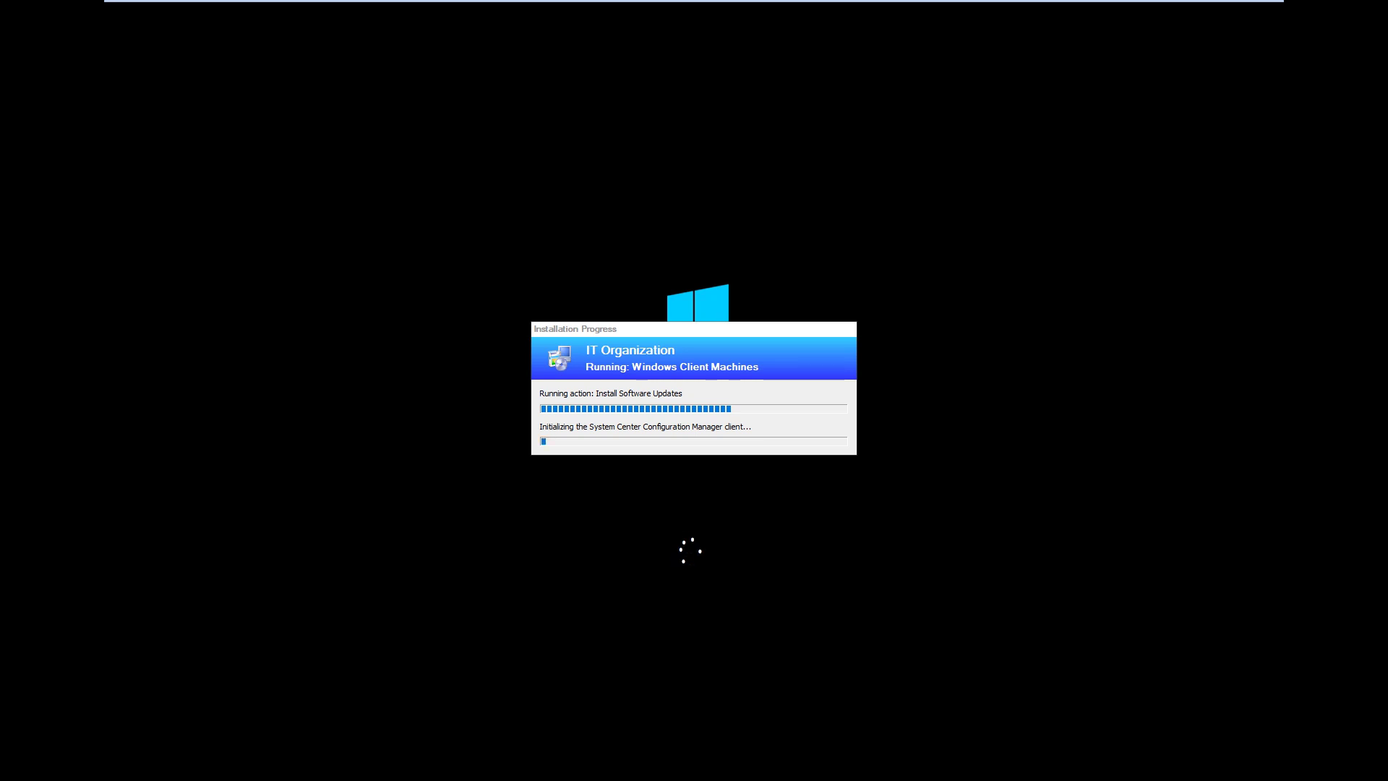
{"action": "mouse_move", "coordinate": [696, 6]}
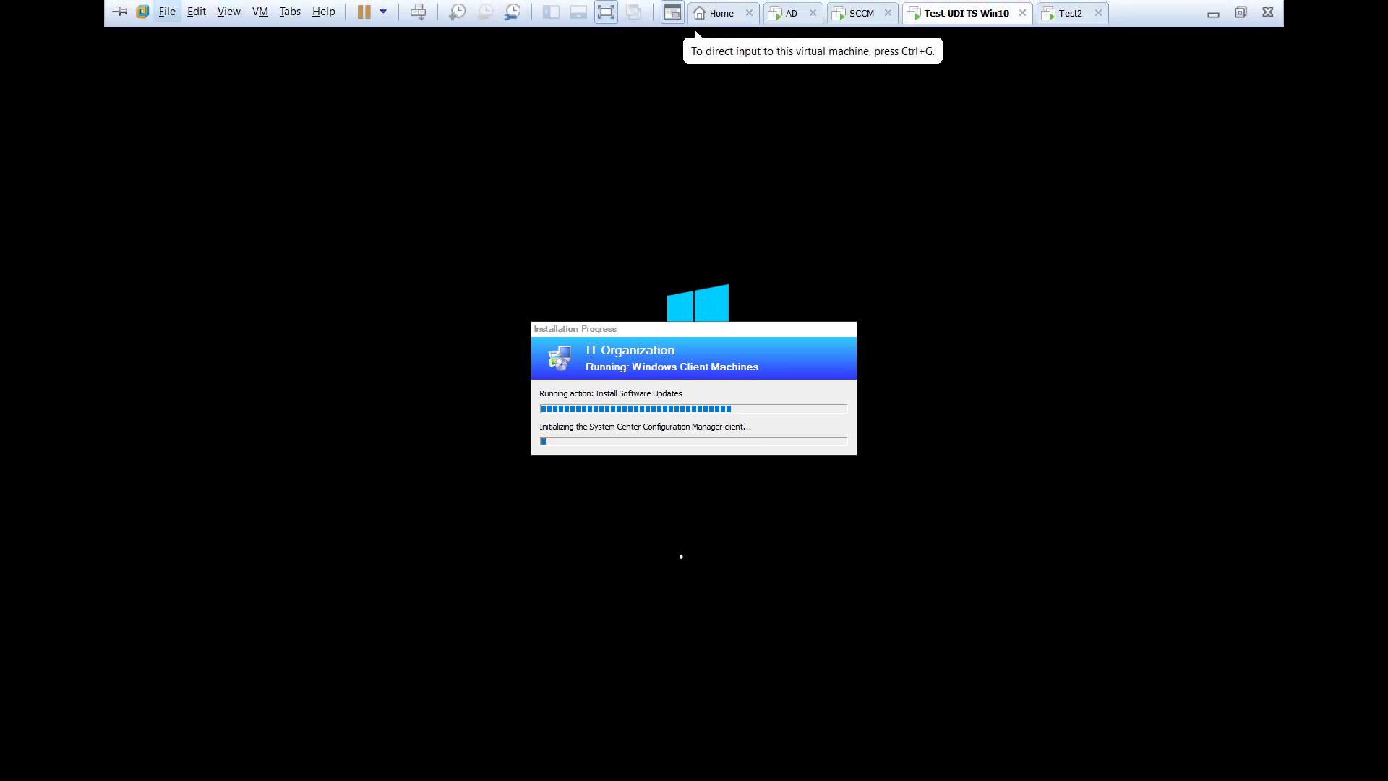
Glance at the Test2 VM, then return to Test UDI TS Win10 until Deployment Complete appears
{"action": "left_click", "coordinate": [1065, 13]}
{"action": "key", "text": "ctrl+shift+Tab"}
{"action": "left_click", "coordinate": [695, 33]}
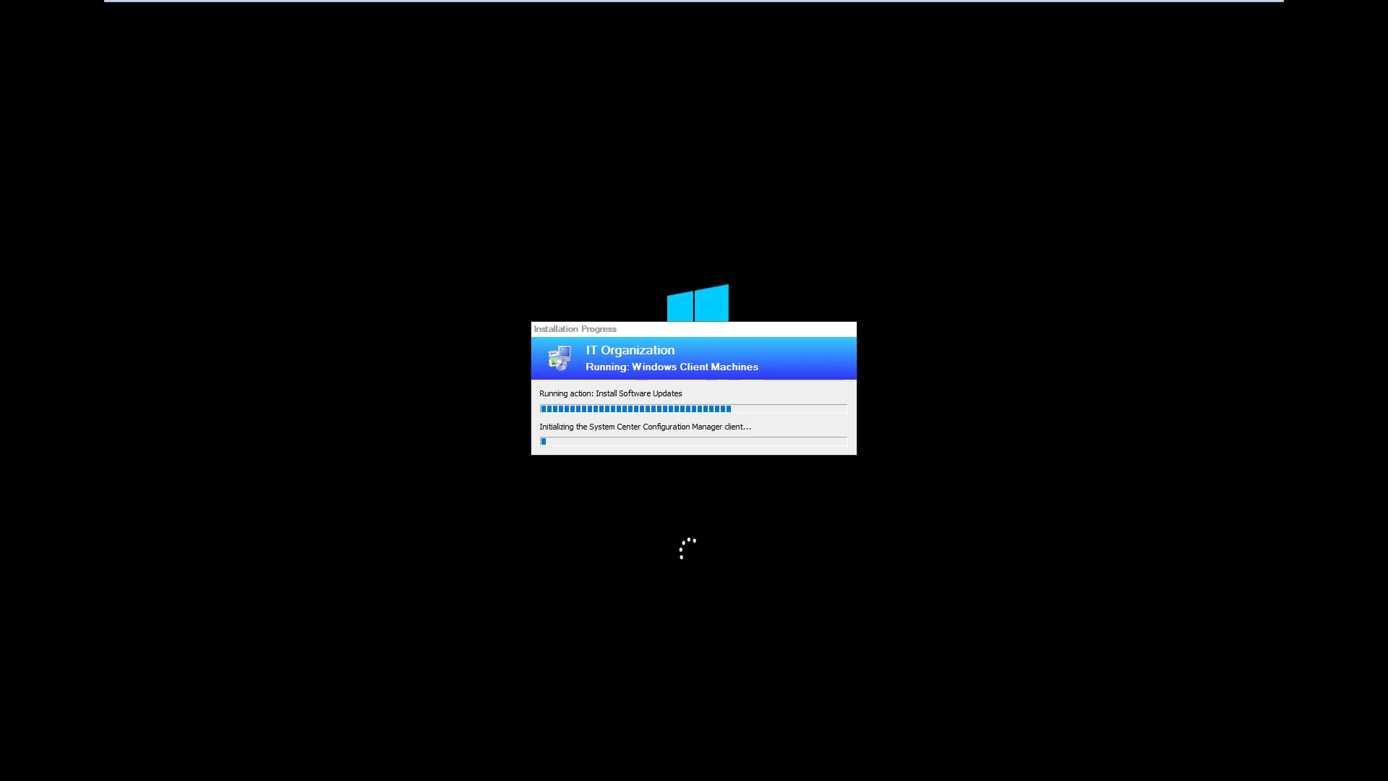
{"action": "mouse_move", "coordinate": [1213, 7]}
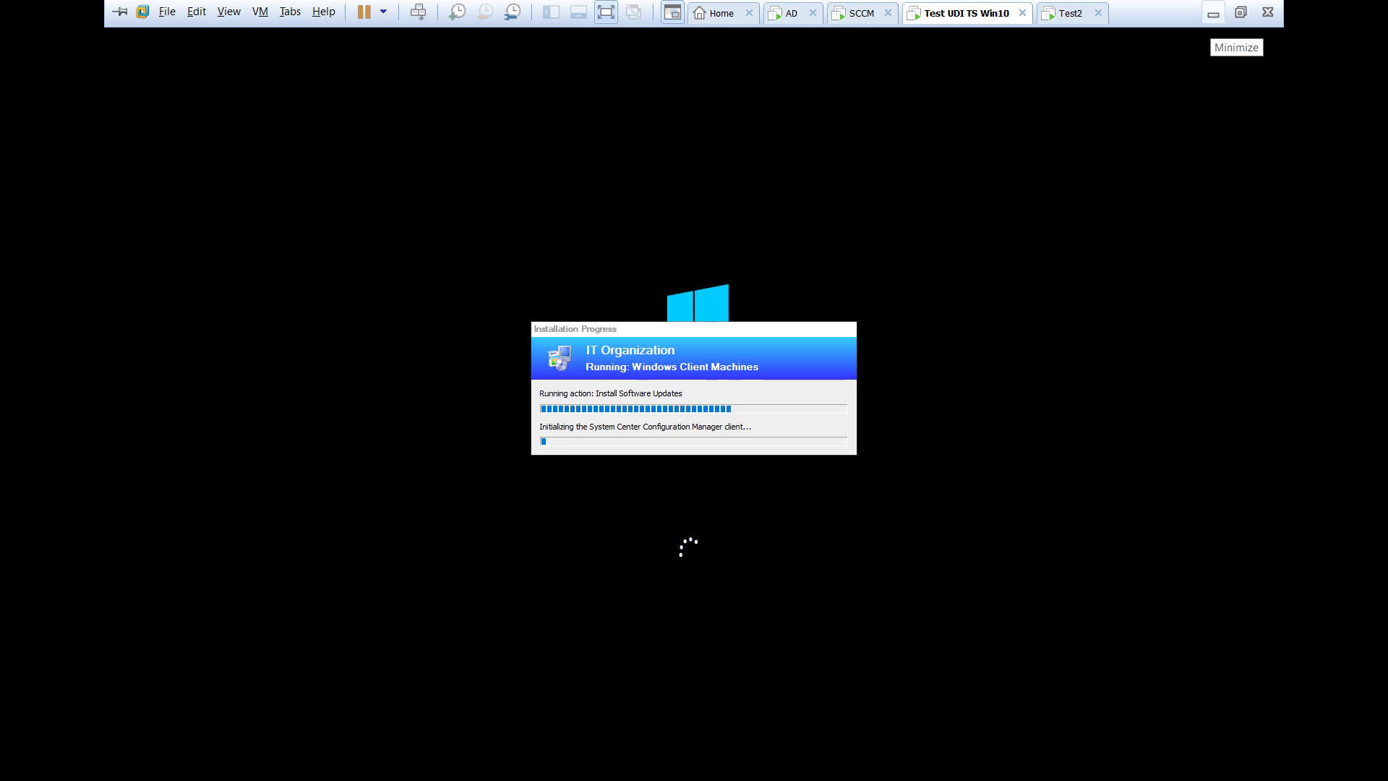
{"action": "left_click", "coordinate": [1213, 13]}
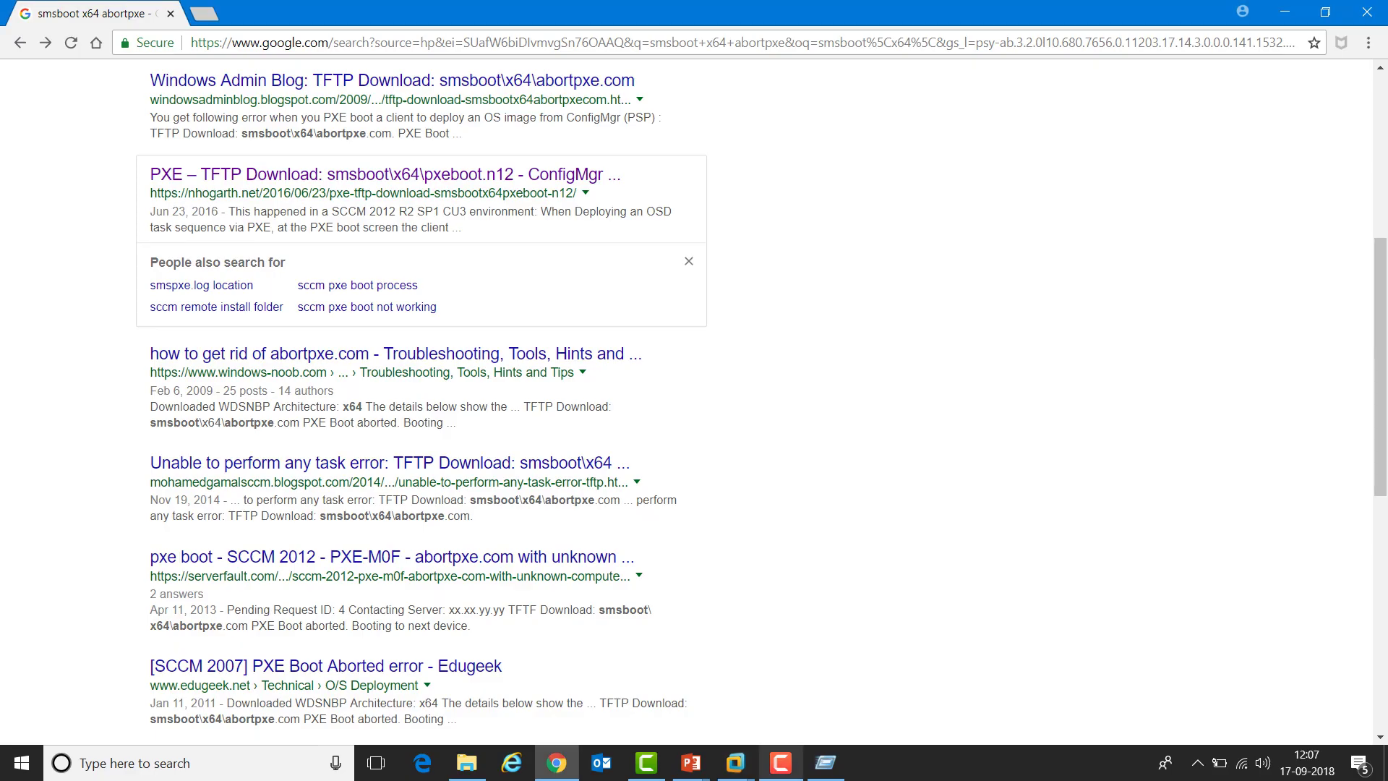
{"action": "left_click", "coordinate": [781, 762]}
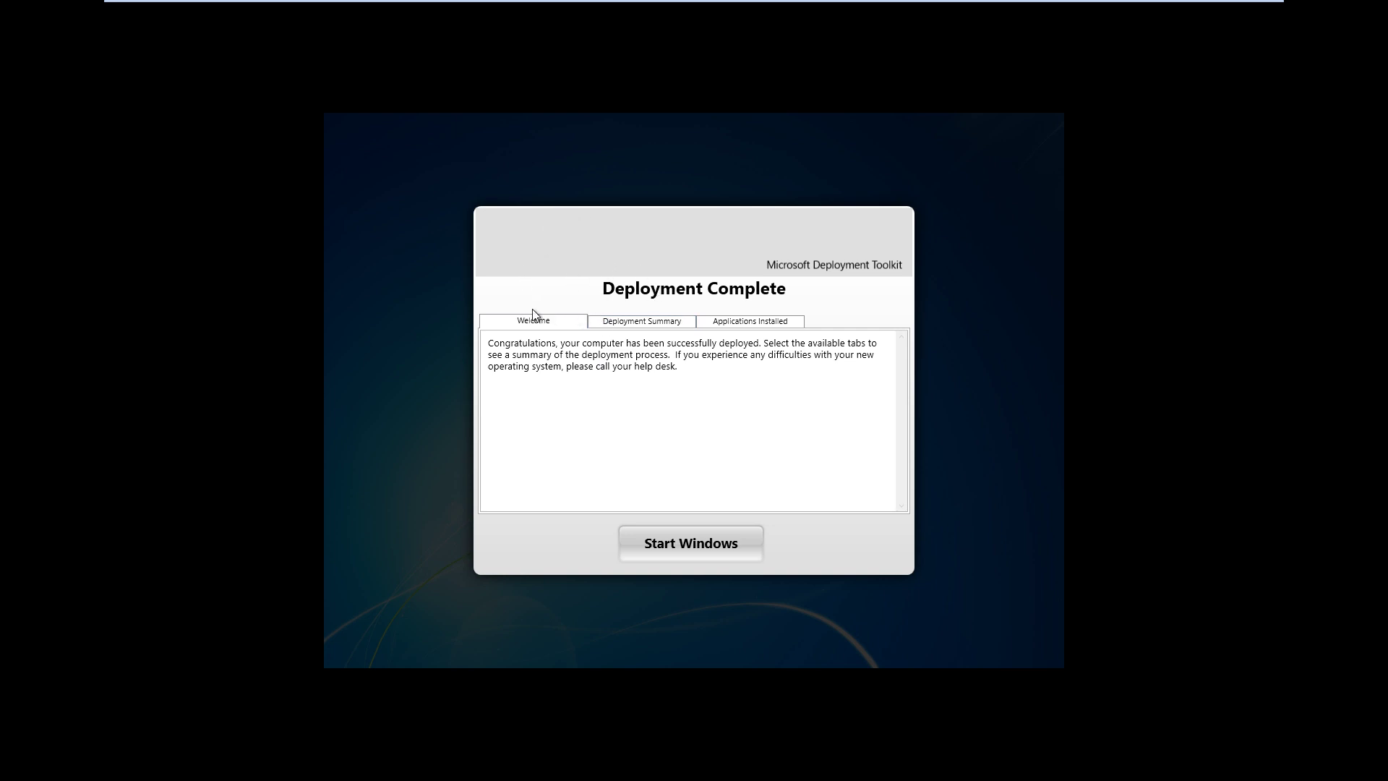
Review the Deployment Summary (VM-WIN10, ITHUB.COM) and Applications Installed, then choose Start Windows
{"action": "left_click", "coordinate": [645, 327]}
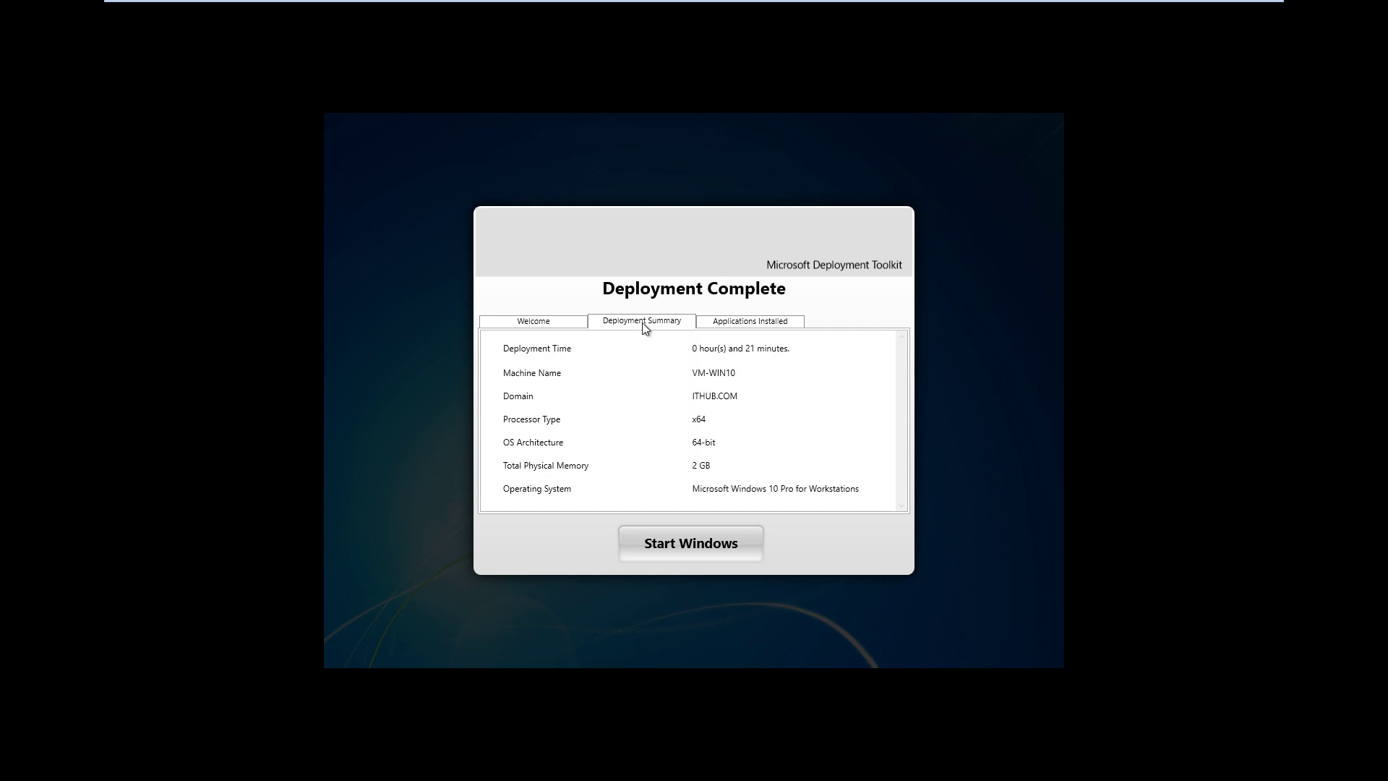
{"action": "left_click", "coordinate": [722, 353]}
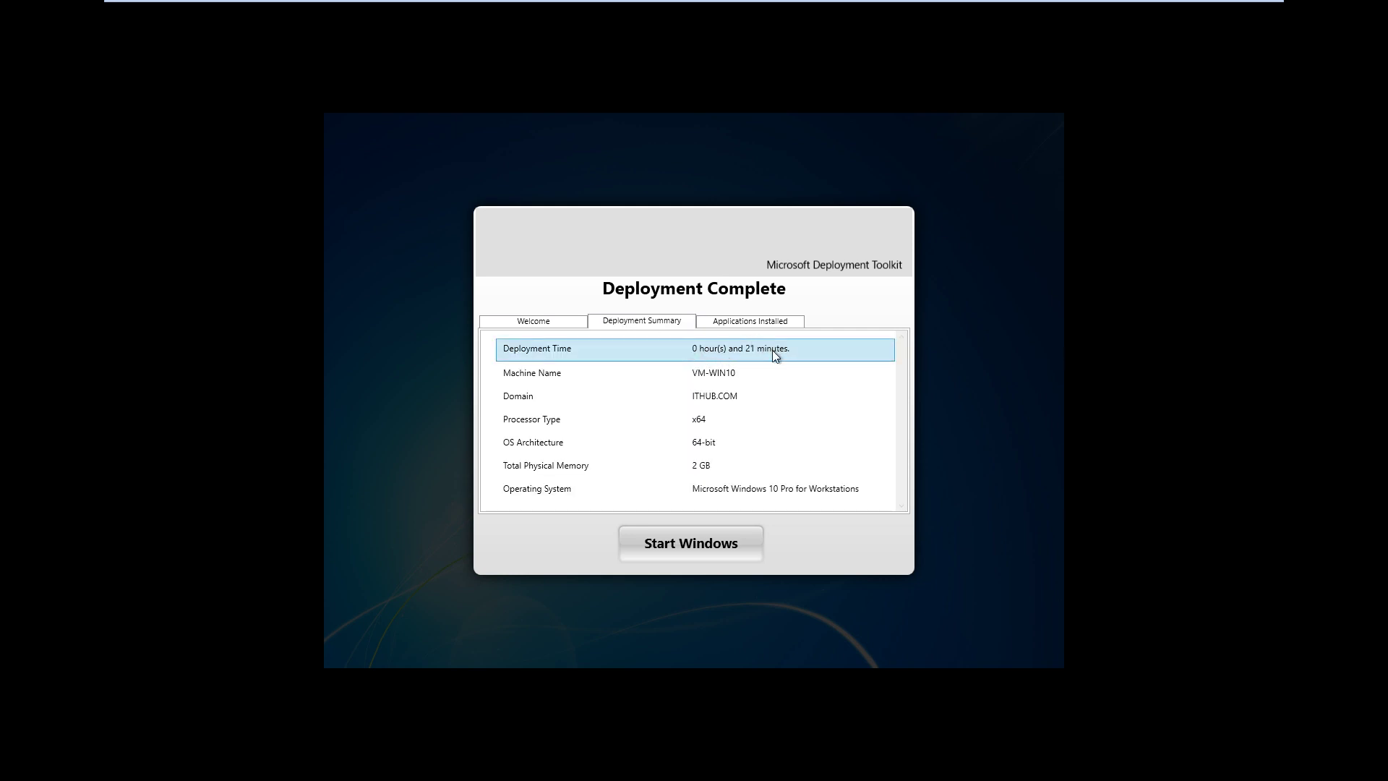
{"action": "left_click", "coordinate": [670, 379]}
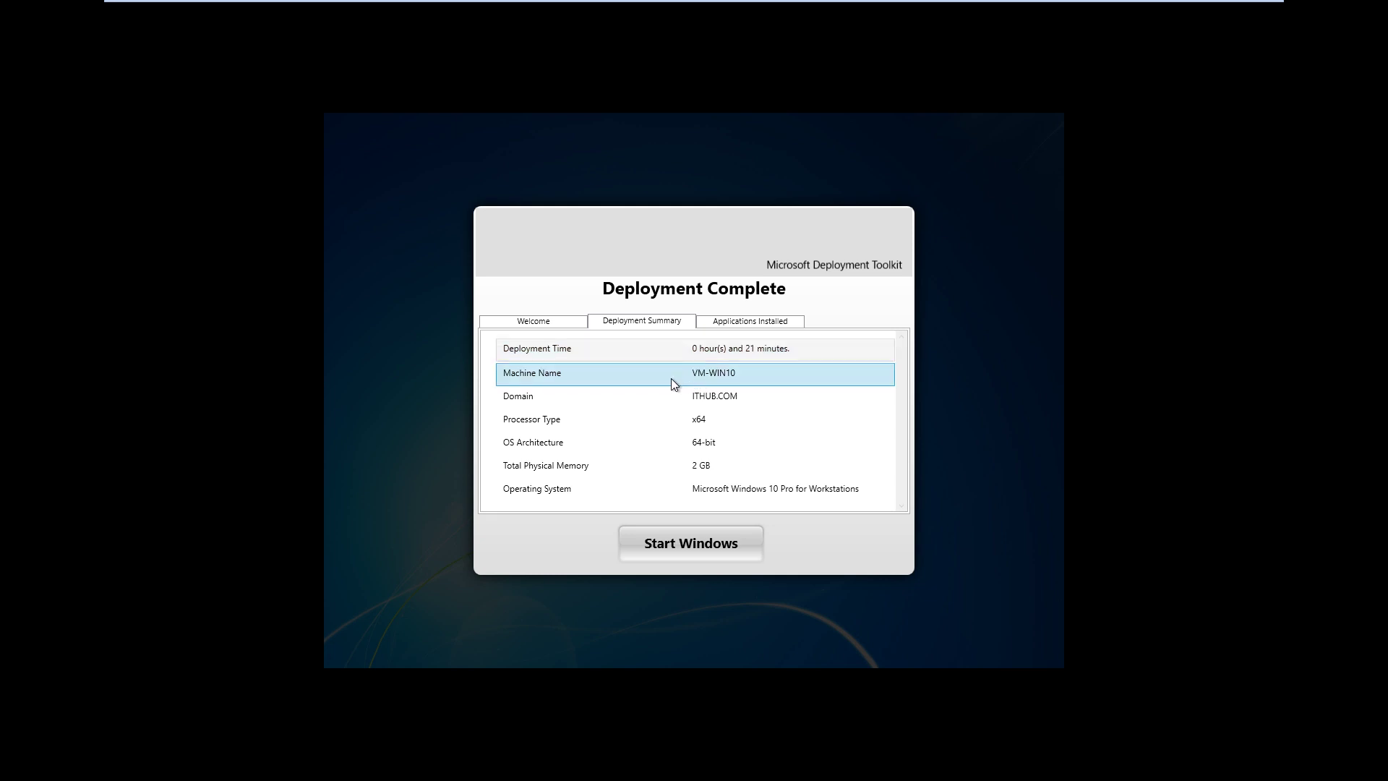
{"action": "left_click", "coordinate": [701, 402]}
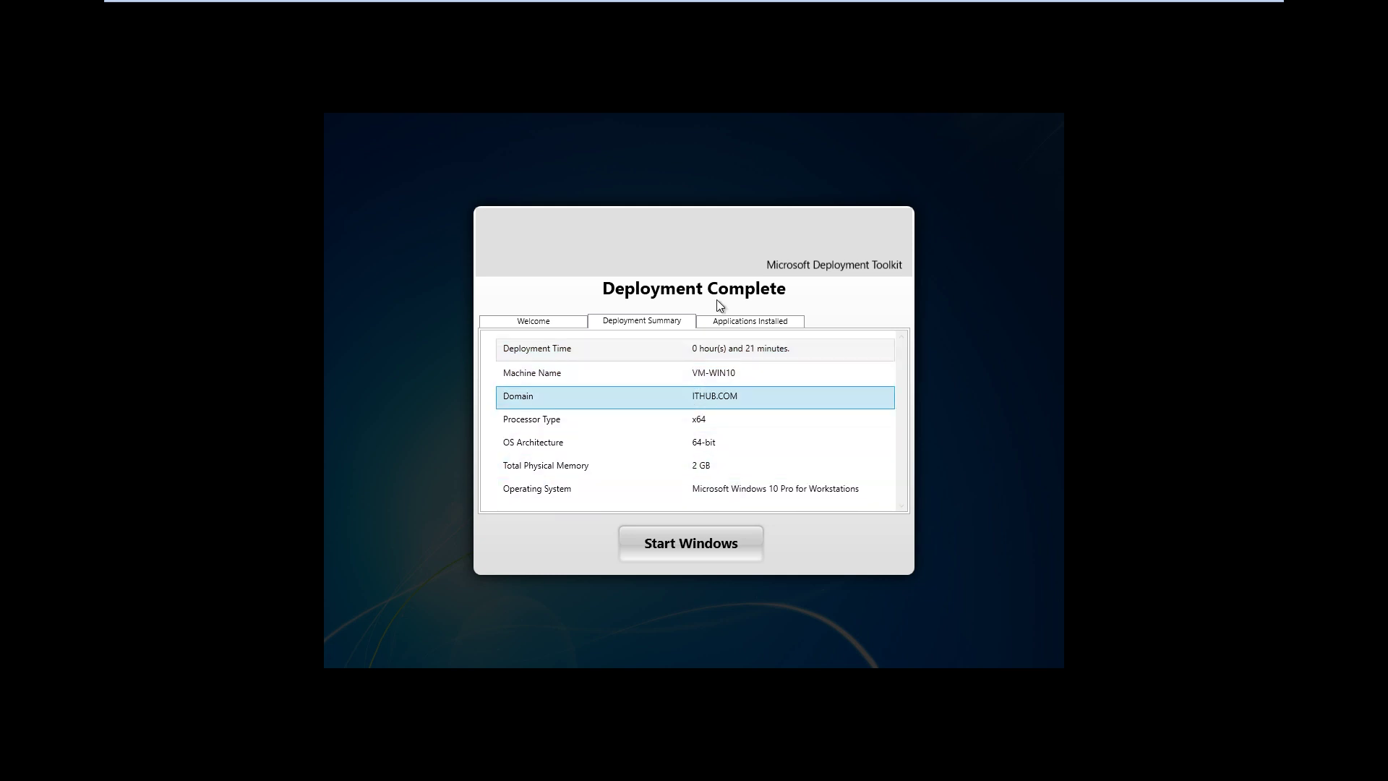
{"action": "left_click", "coordinate": [732, 320]}
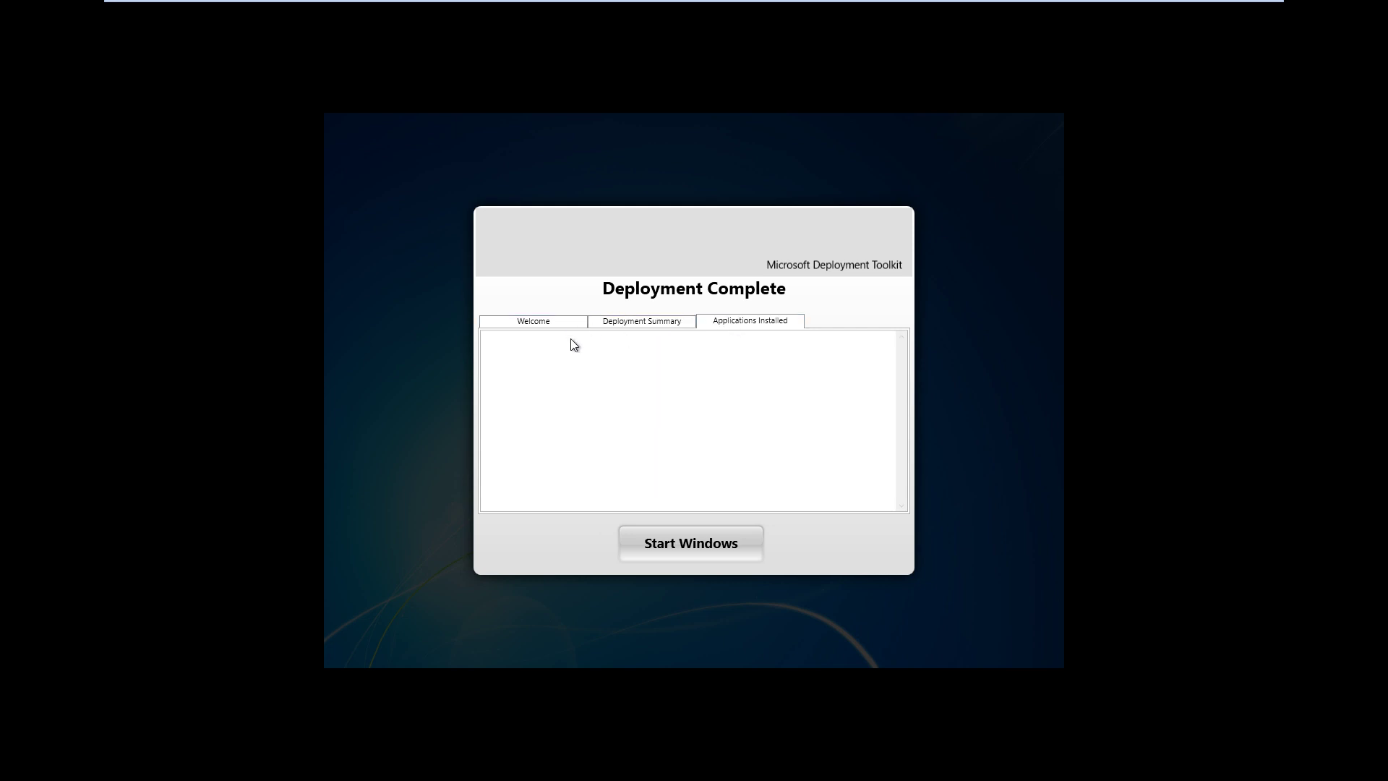
{"action": "left_click", "coordinate": [546, 322]}
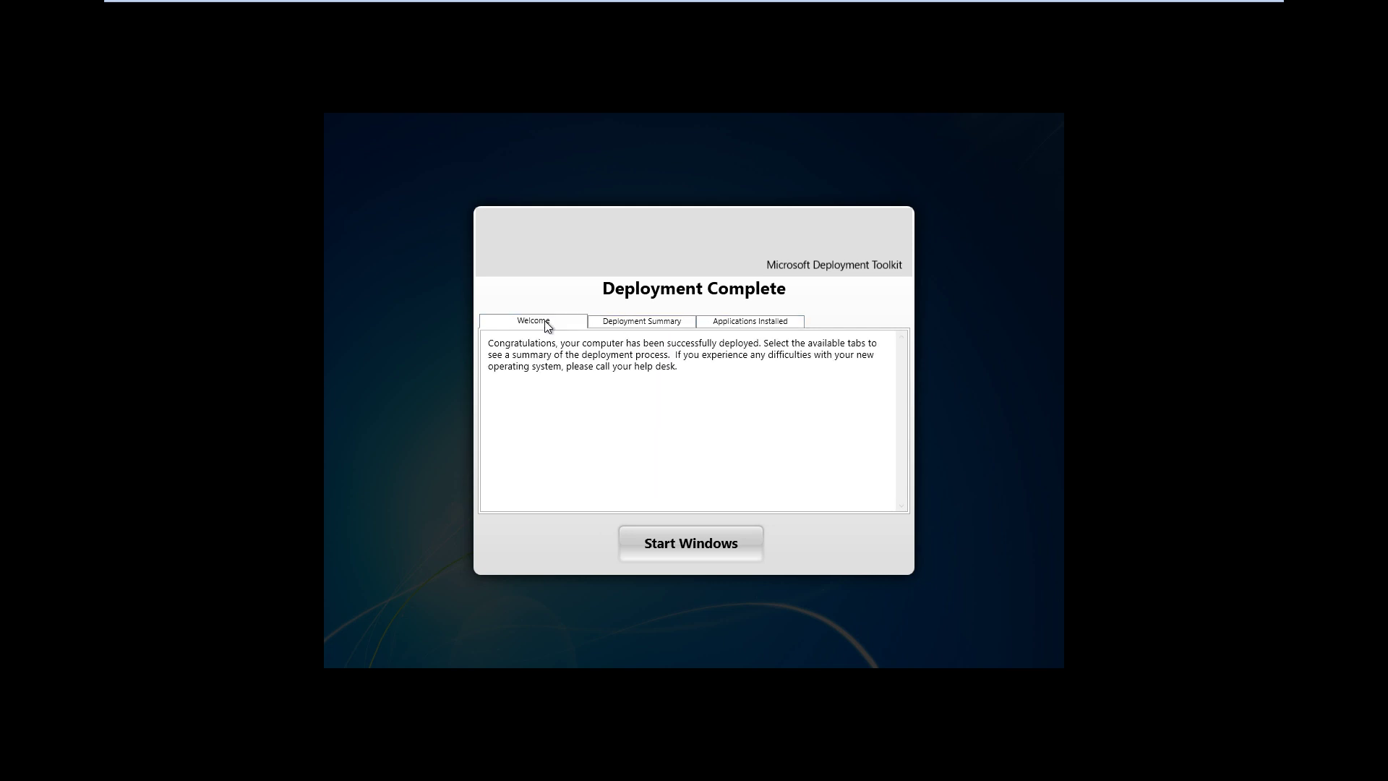
{"action": "left_click", "coordinate": [683, 544]}
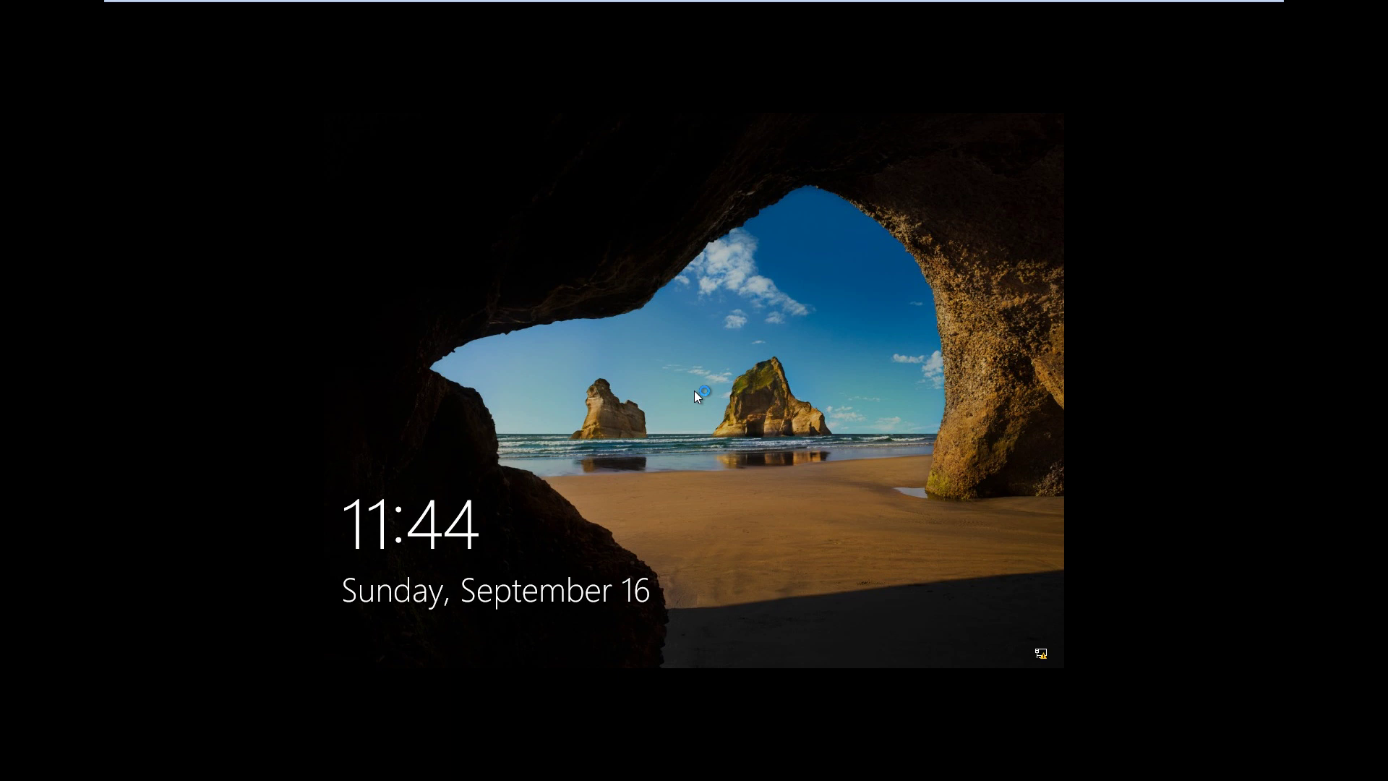
Sign in to the ITHUB domain with the domain admin user name and password
{"action": "left_click", "coordinate": [686, 311]}
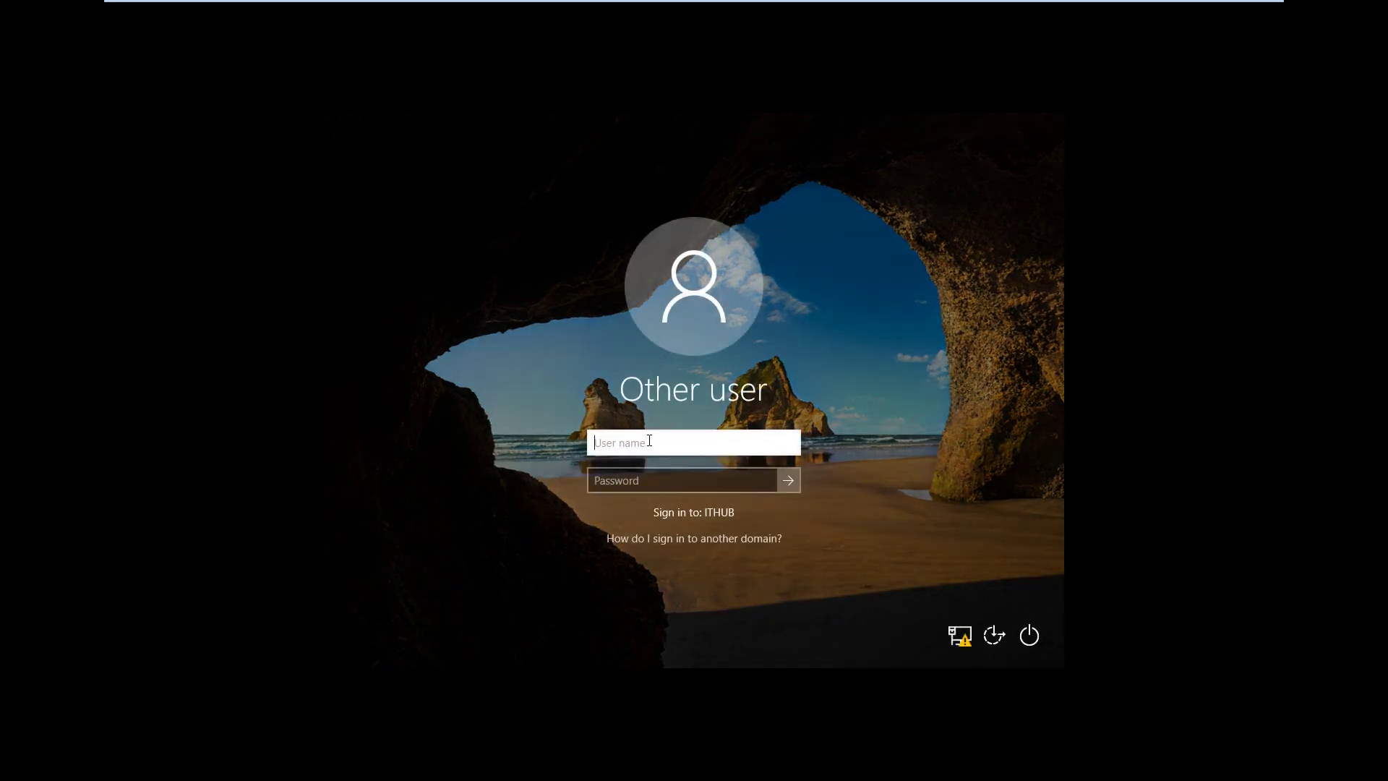
{"action": "type", "text": "sccmadmin"}
{"action": "key", "text": "Tab"}
{"action": "type", "text": "•••••••"}
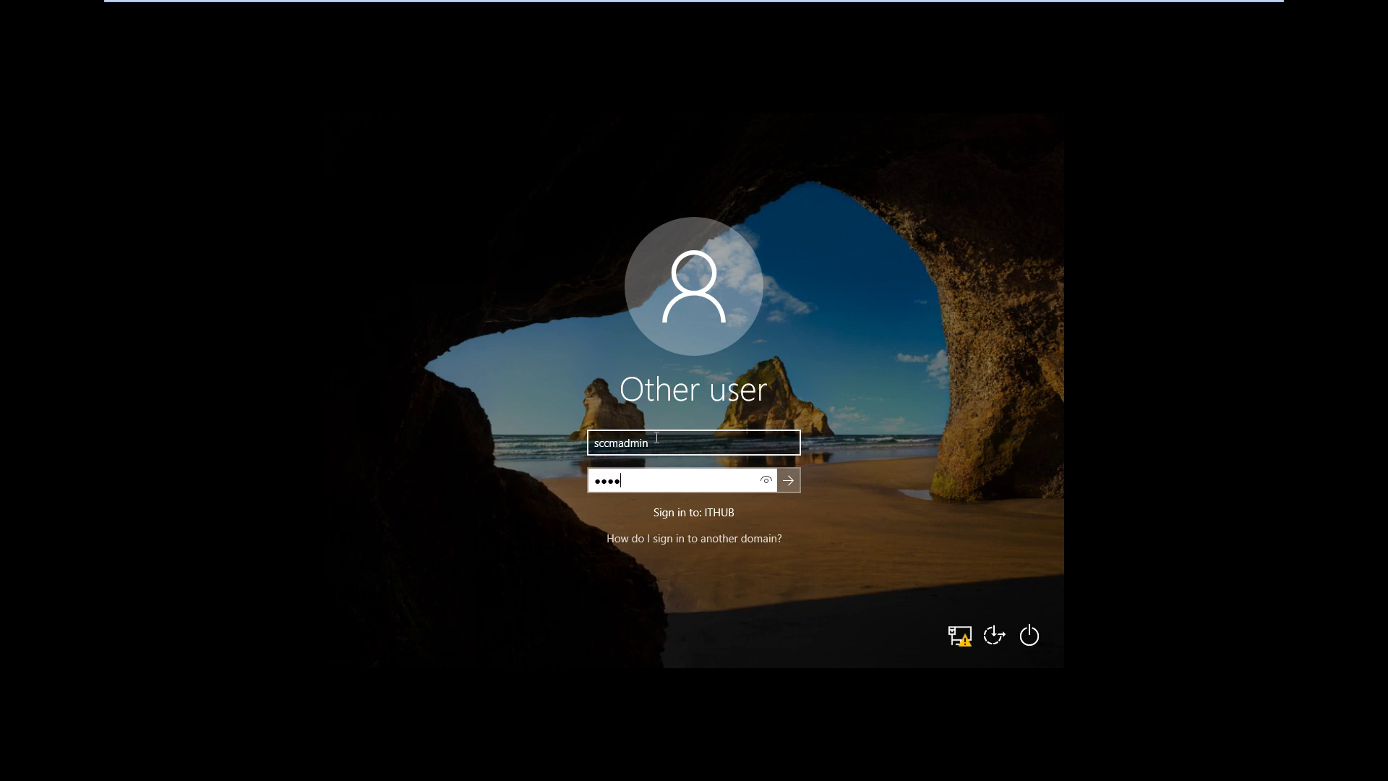
{"action": "key", "text": "Return"}
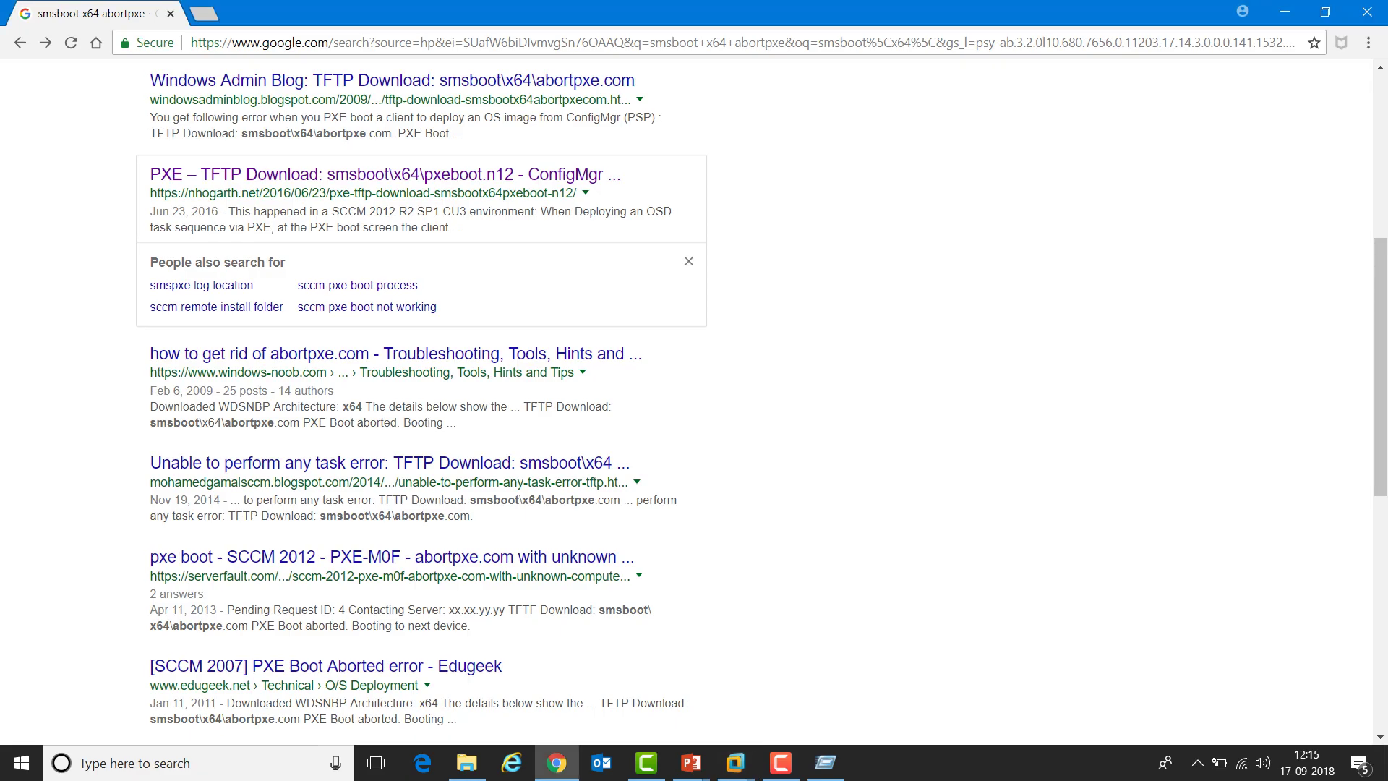
Bring up the Configure OSD in SCCM slide show, advance one slide, then switch back
{"action": "mouse_move", "coordinate": [690, 763]}
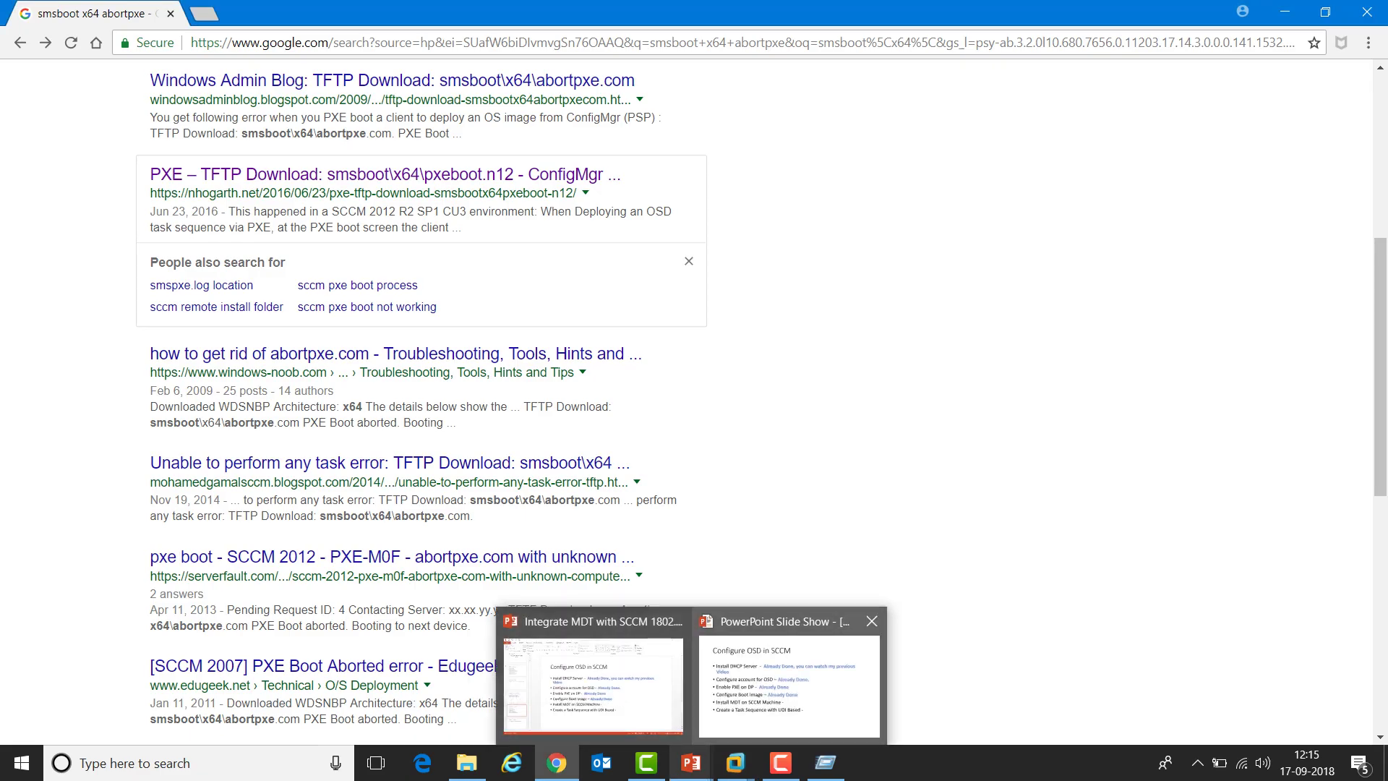
{"action": "left_click", "coordinate": [788, 686]}
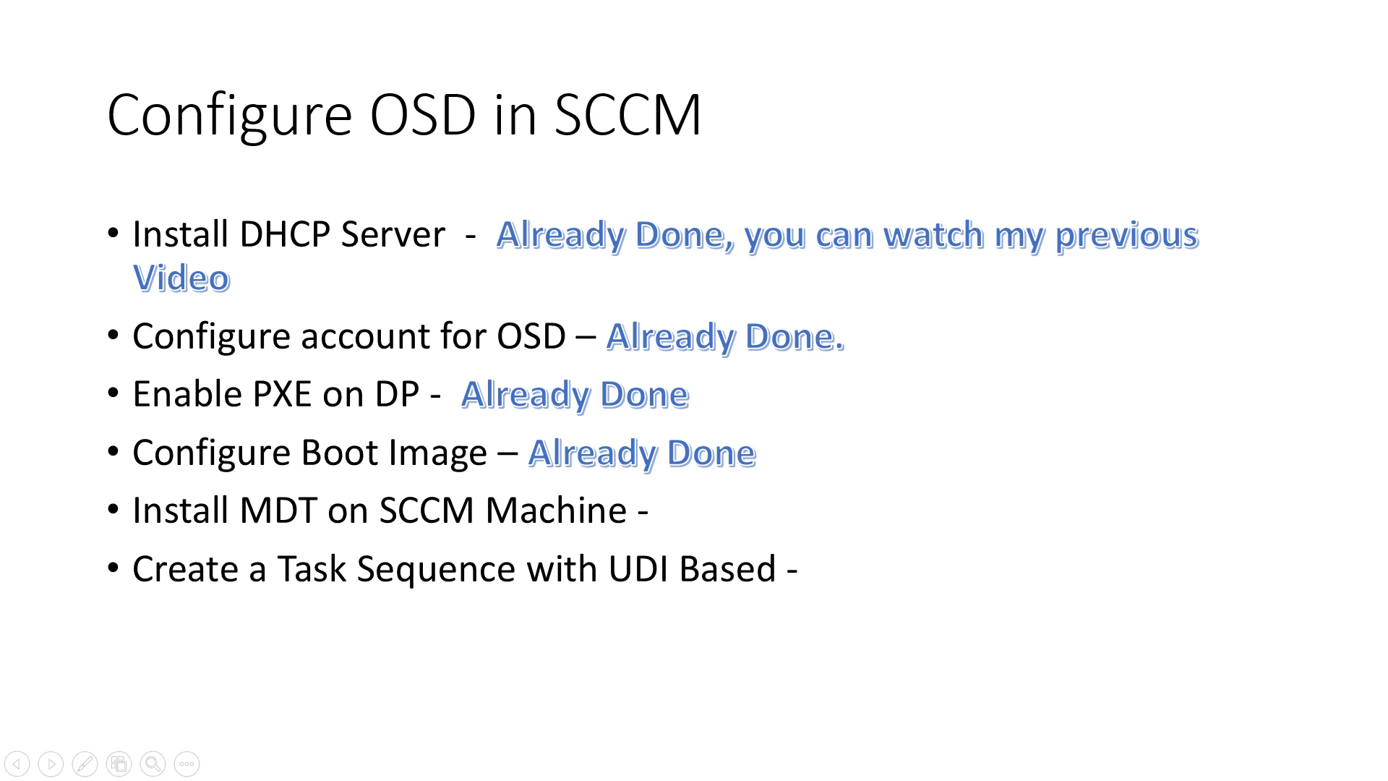
{"action": "key", "text": "Right"}
{"action": "key", "text": "alt+Tab"}
{"action": "key", "text": "alt+Tab"}
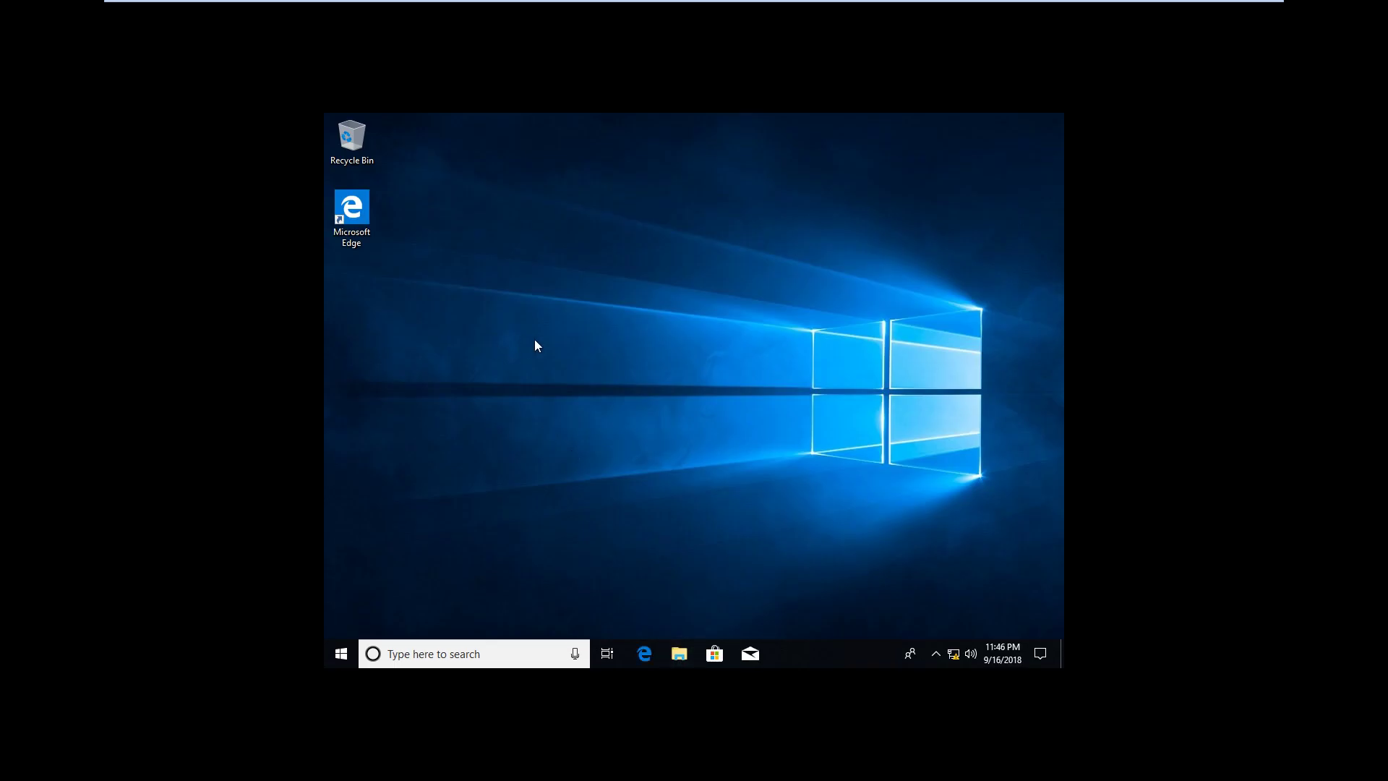
{"action": "key", "text": "super+e"}
{"action": "right_click", "coordinate": [469, 362]}
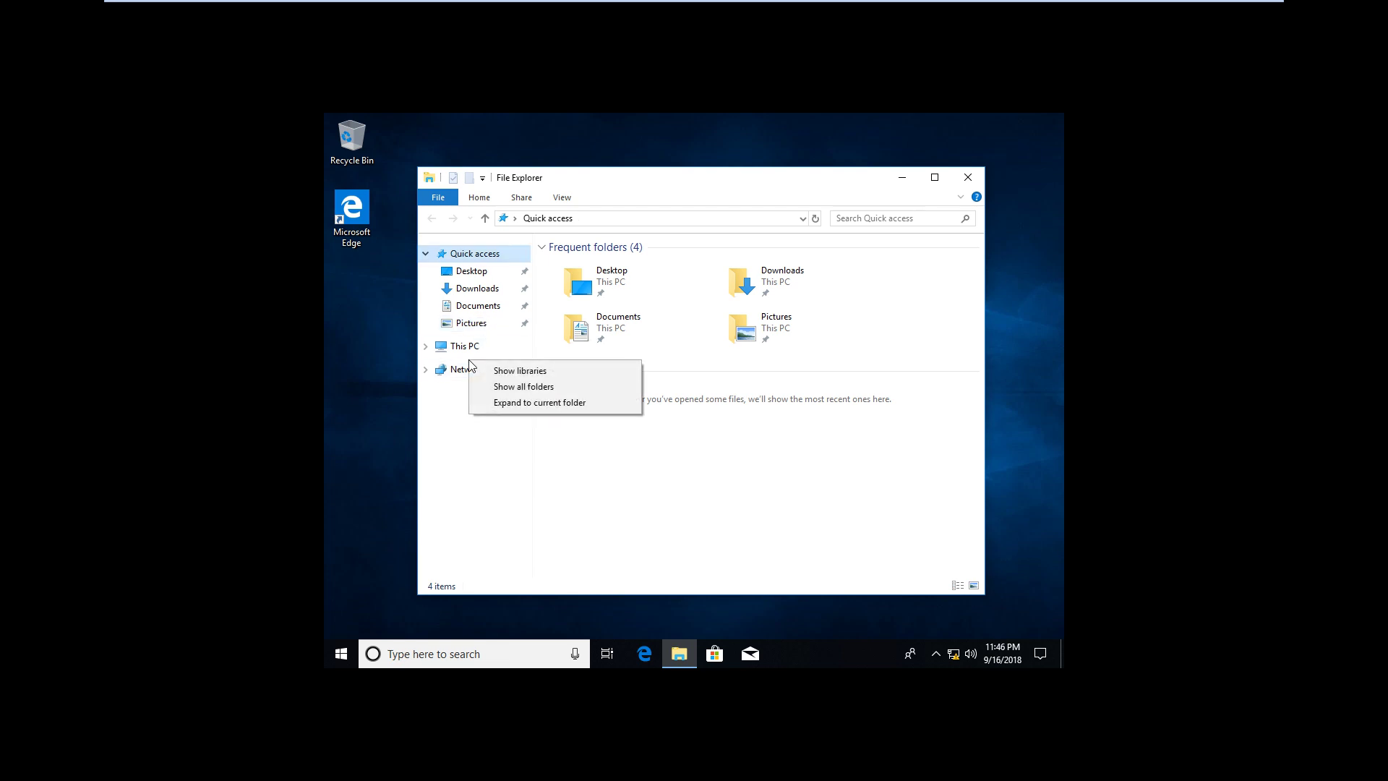
{"action": "left_click", "coordinate": [462, 348]}
{"action": "right_click", "coordinate": [462, 348]}
{"action": "left_click", "coordinate": [534, 545]}
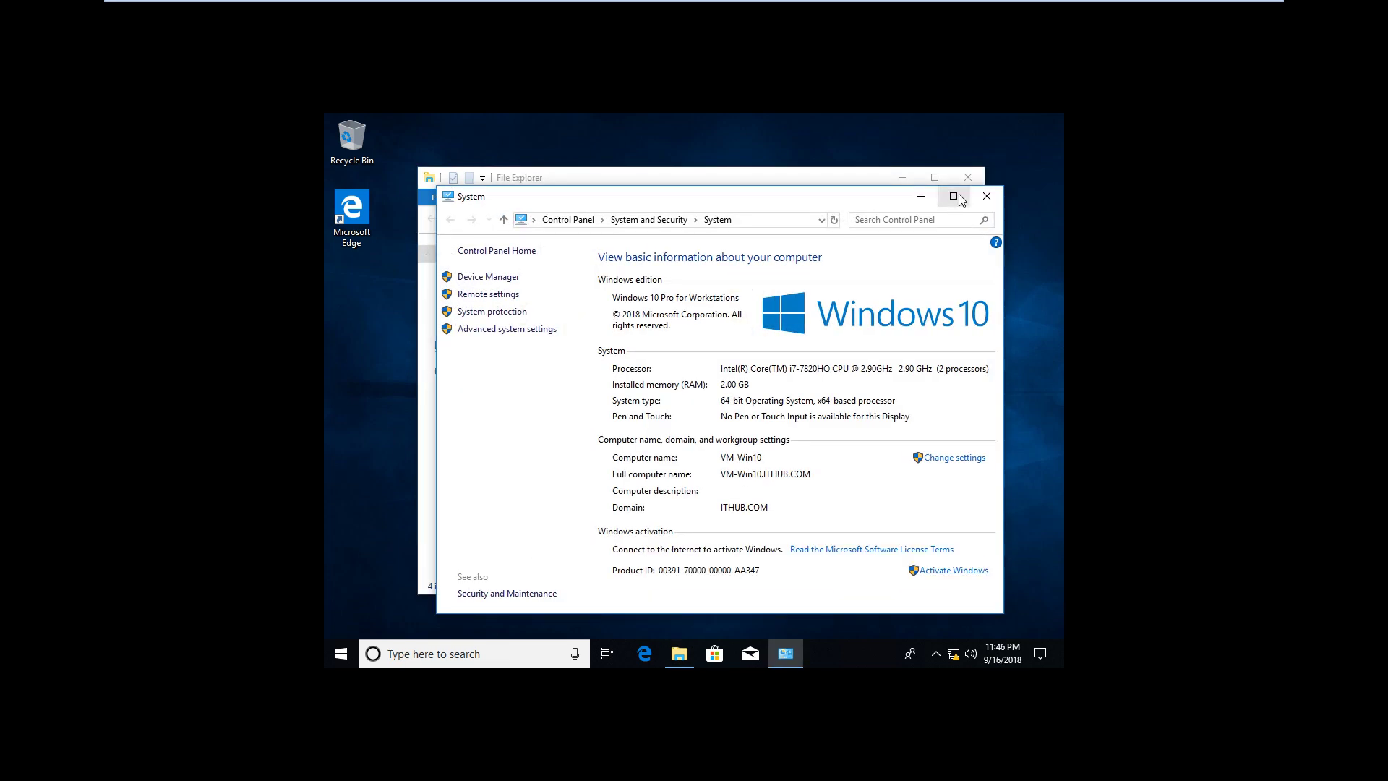
{"action": "left_click", "coordinate": [963, 199]}
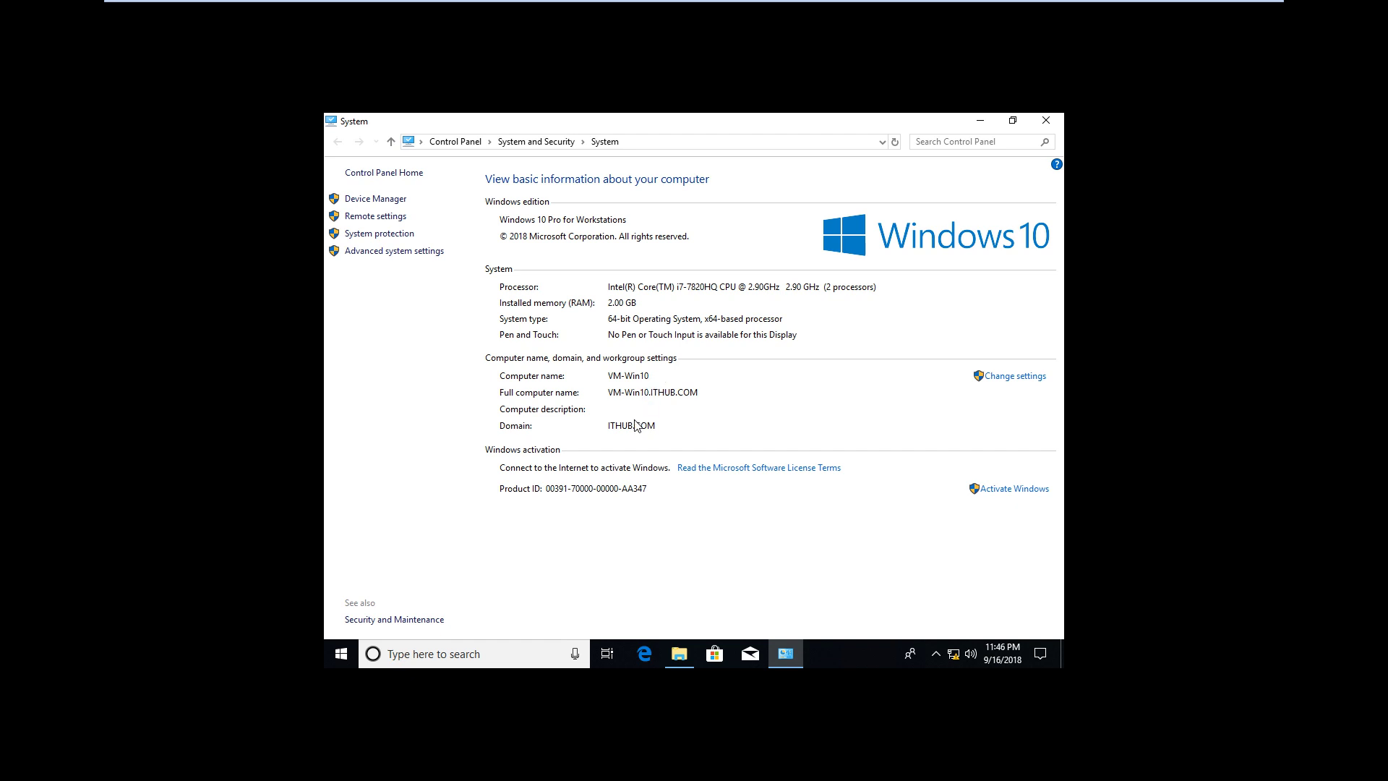
{"action": "left_click", "coordinate": [1046, 122]}
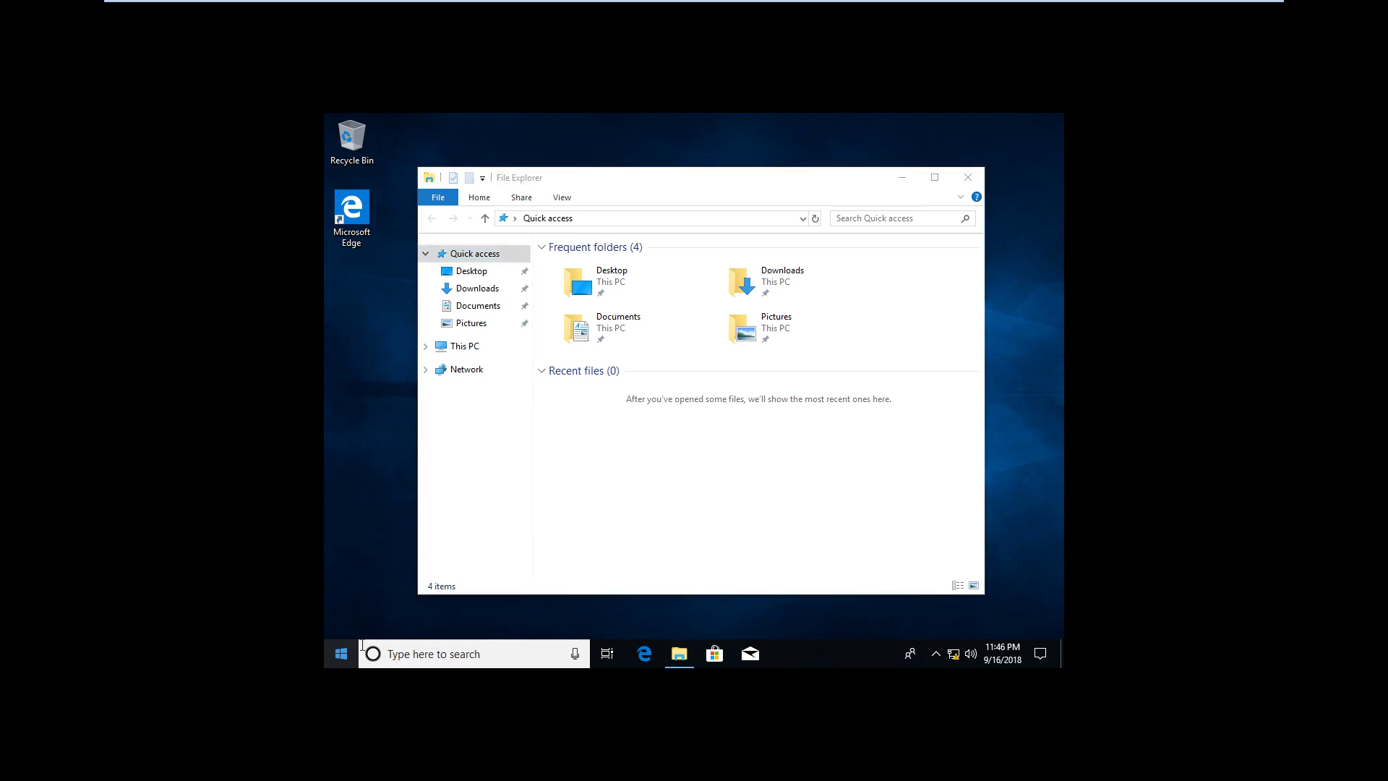
{"action": "right_click", "coordinate": [339, 654]}
{"action": "left_click", "coordinate": [397, 587]}
{"action": "type", "text": "winver"}
{"action": "key", "text": "Return"}
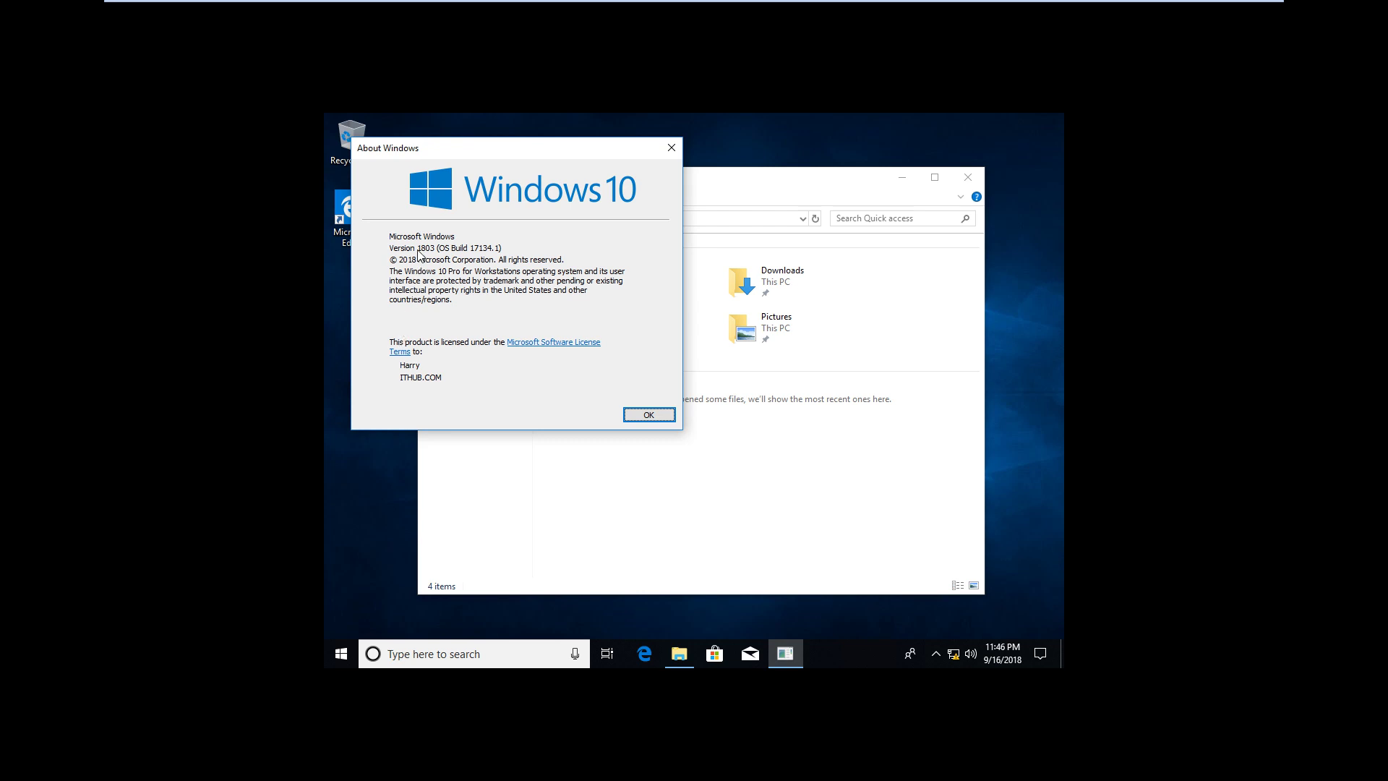
{"action": "left_click", "coordinate": [645, 414]}
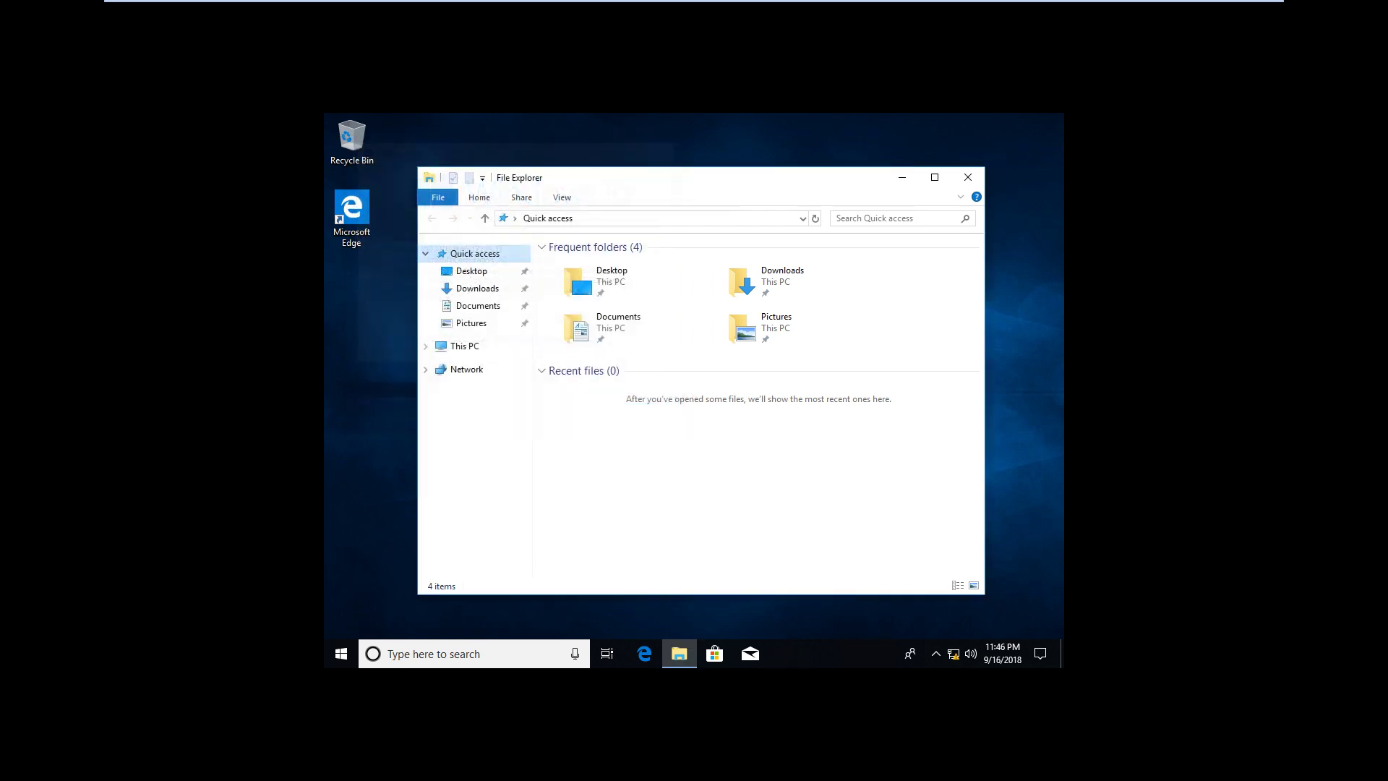
{"action": "left_click", "coordinate": [968, 177]}
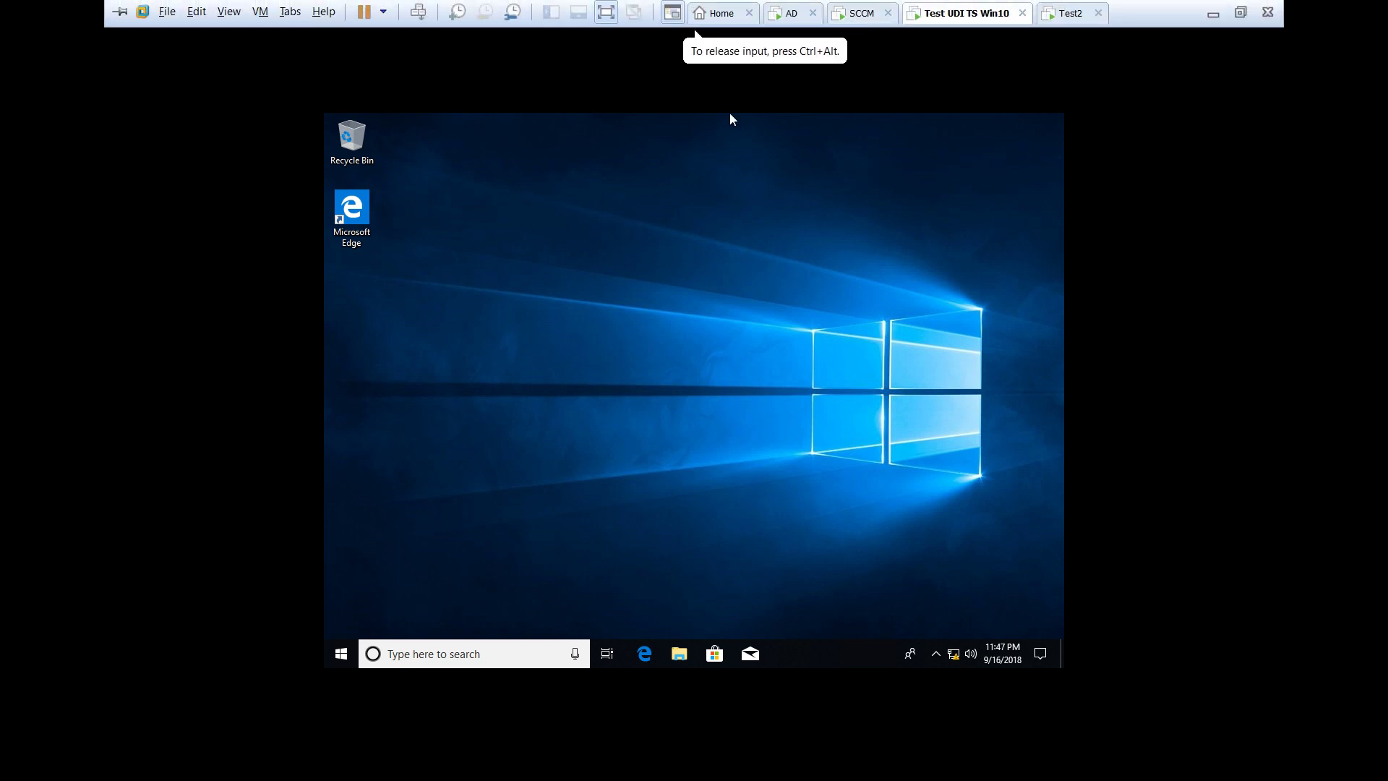
Switch to the AD virtual machine and unlock it with Ctrl+Alt+Del and the admin password
{"action": "key", "text": "ctrl+shift+Tab"}
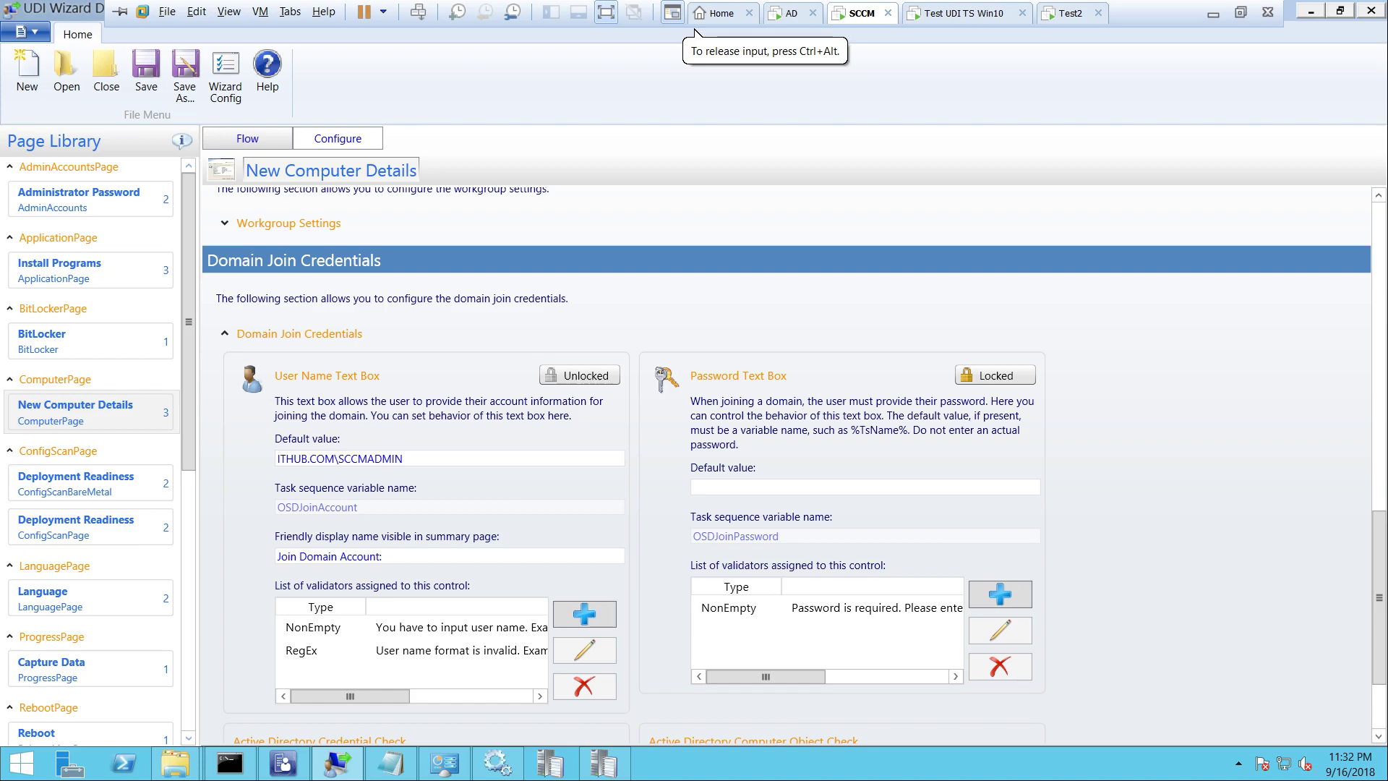
{"action": "key", "text": "ctrl+shift+Tab"}
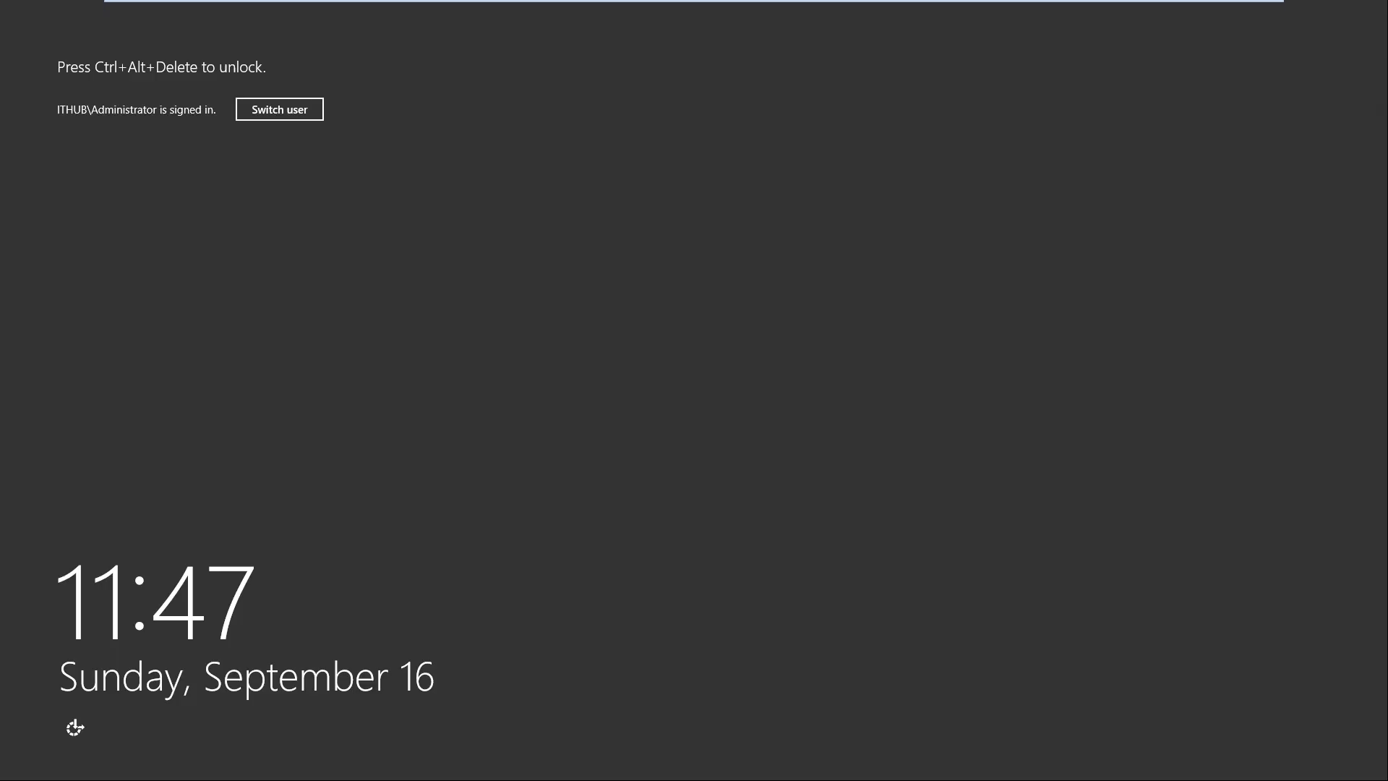
{"action": "right_click", "coordinate": [794, 13]}
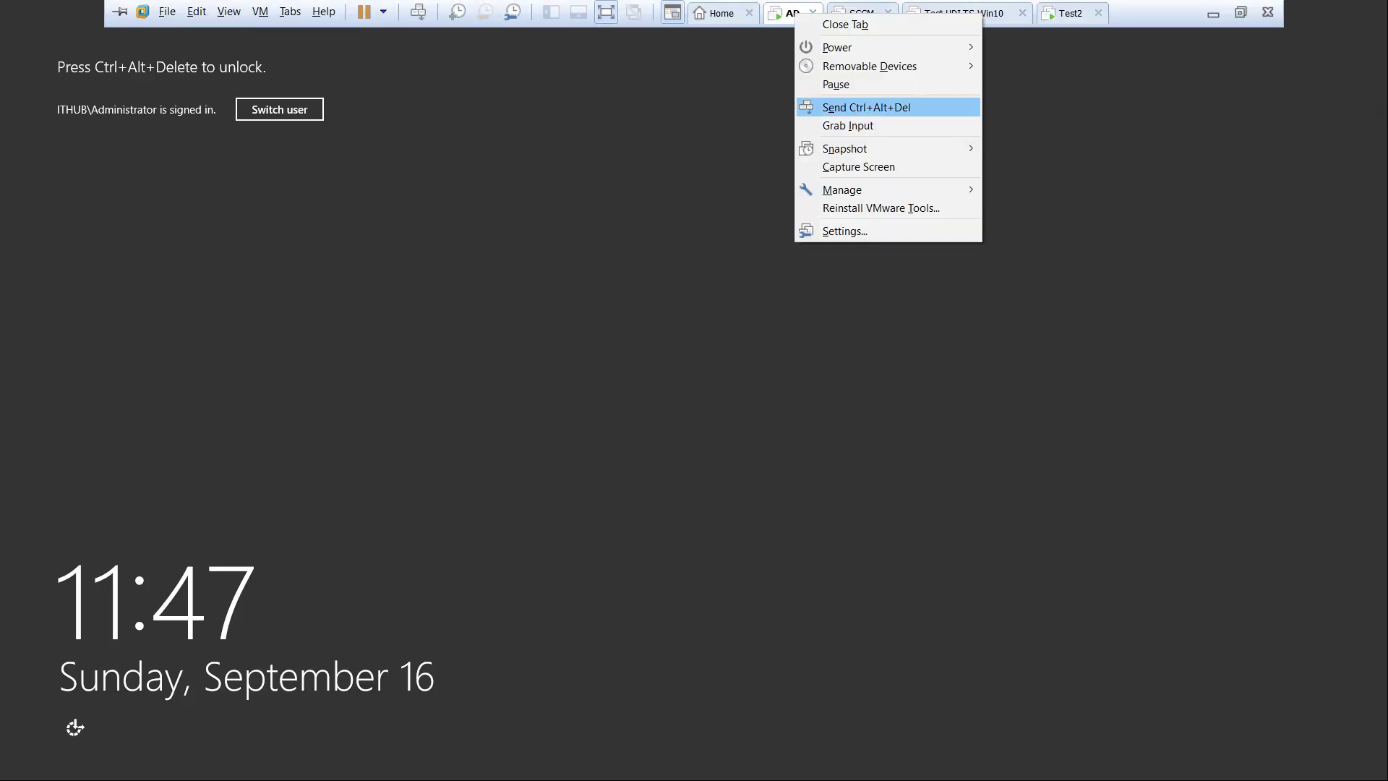
{"action": "left_click", "coordinate": [865, 107]}
{"action": "type", "text": "******"}
{"action": "key", "text": "Return"}
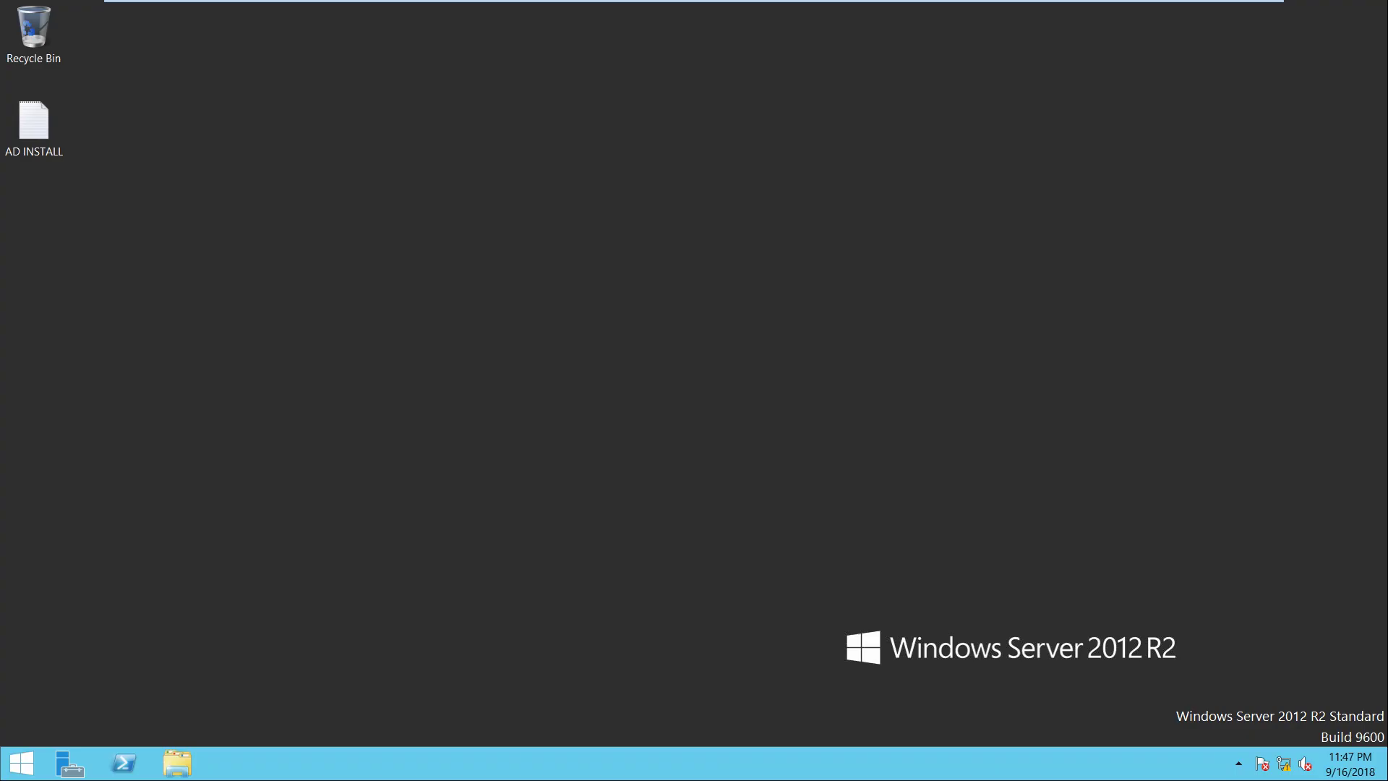
Open Active Directory Users and Computers, confirm the VM-WIN10 computer account, then close it
{"action": "key", "text": "super+r"}
{"action": "type", "text": "dcpromo"}
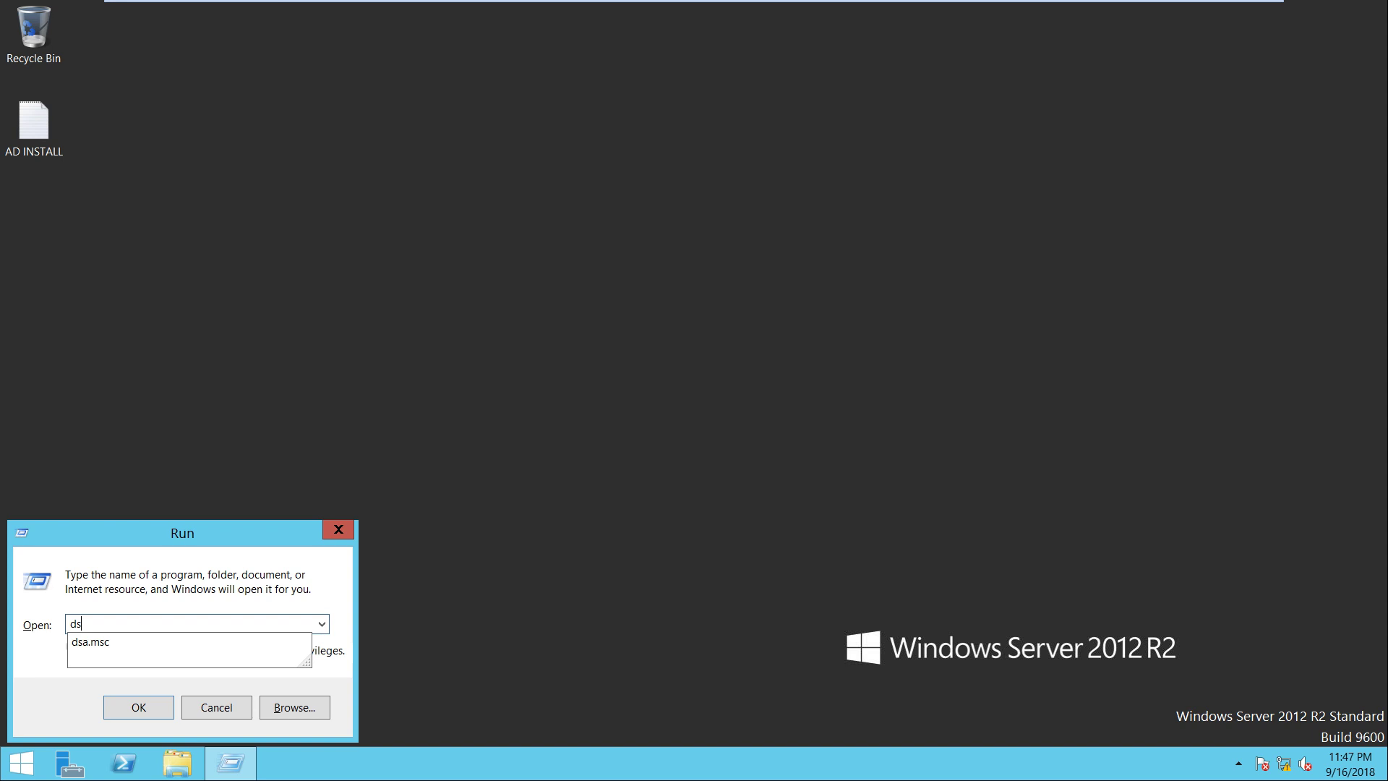
{"action": "key", "text": "Return"}
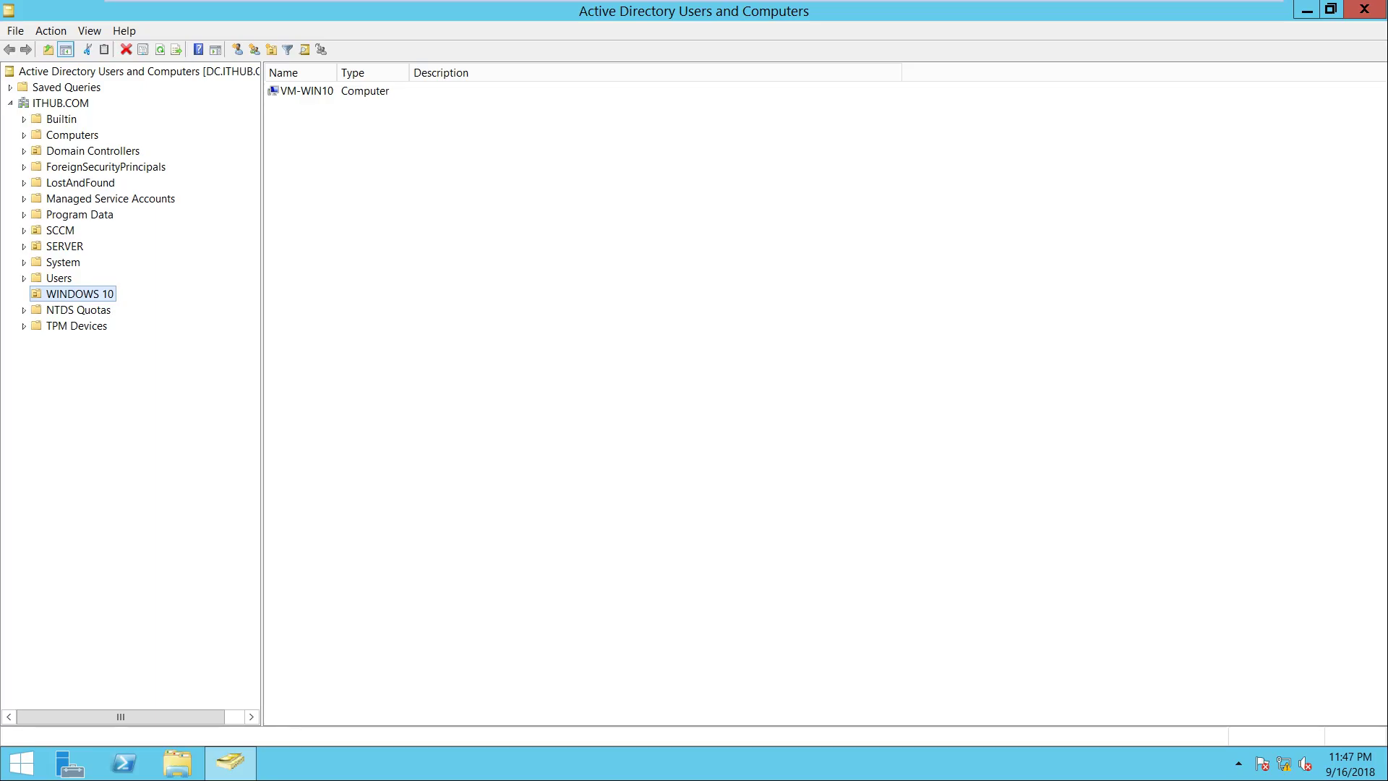
{"action": "left_click", "coordinate": [306, 90]}
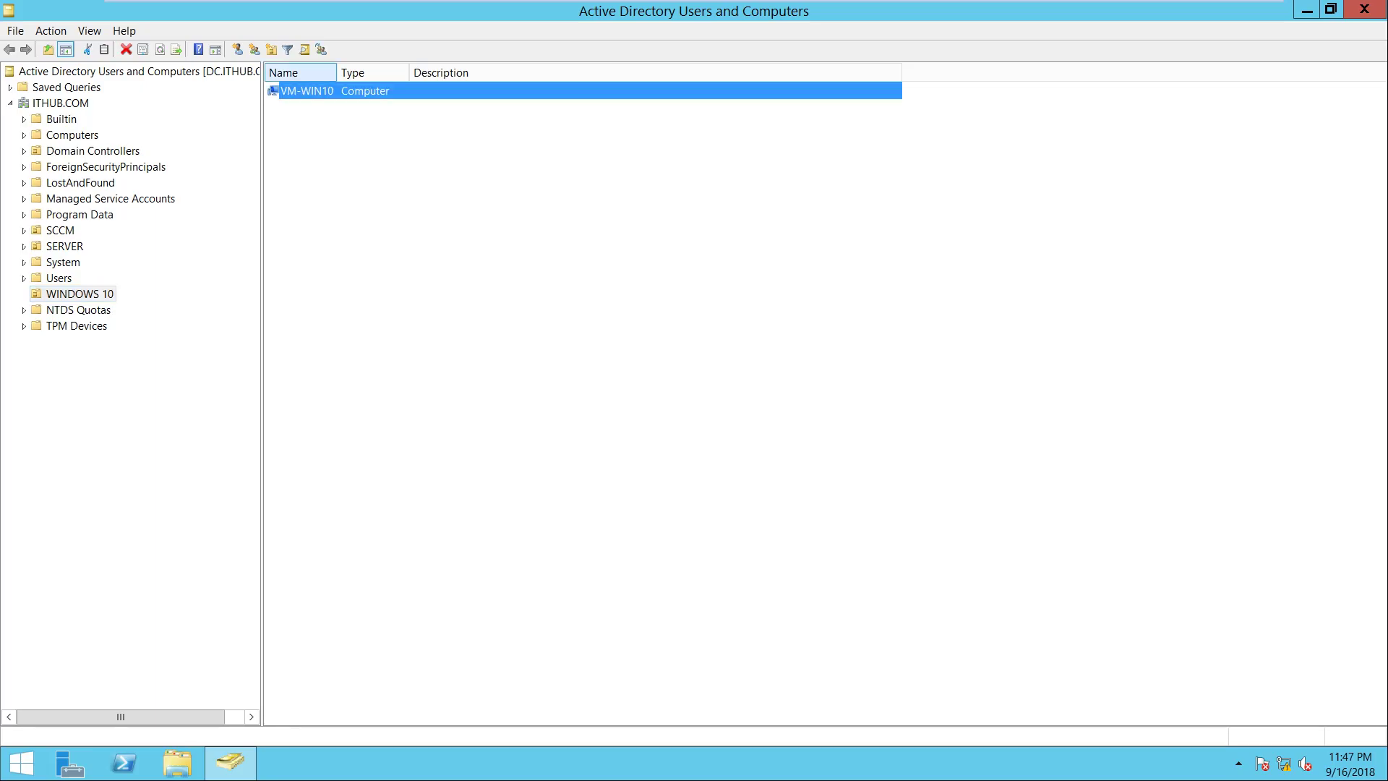
{"action": "left_click_drag", "start_coordinate": [337, 73], "coordinate": [420, 72]}
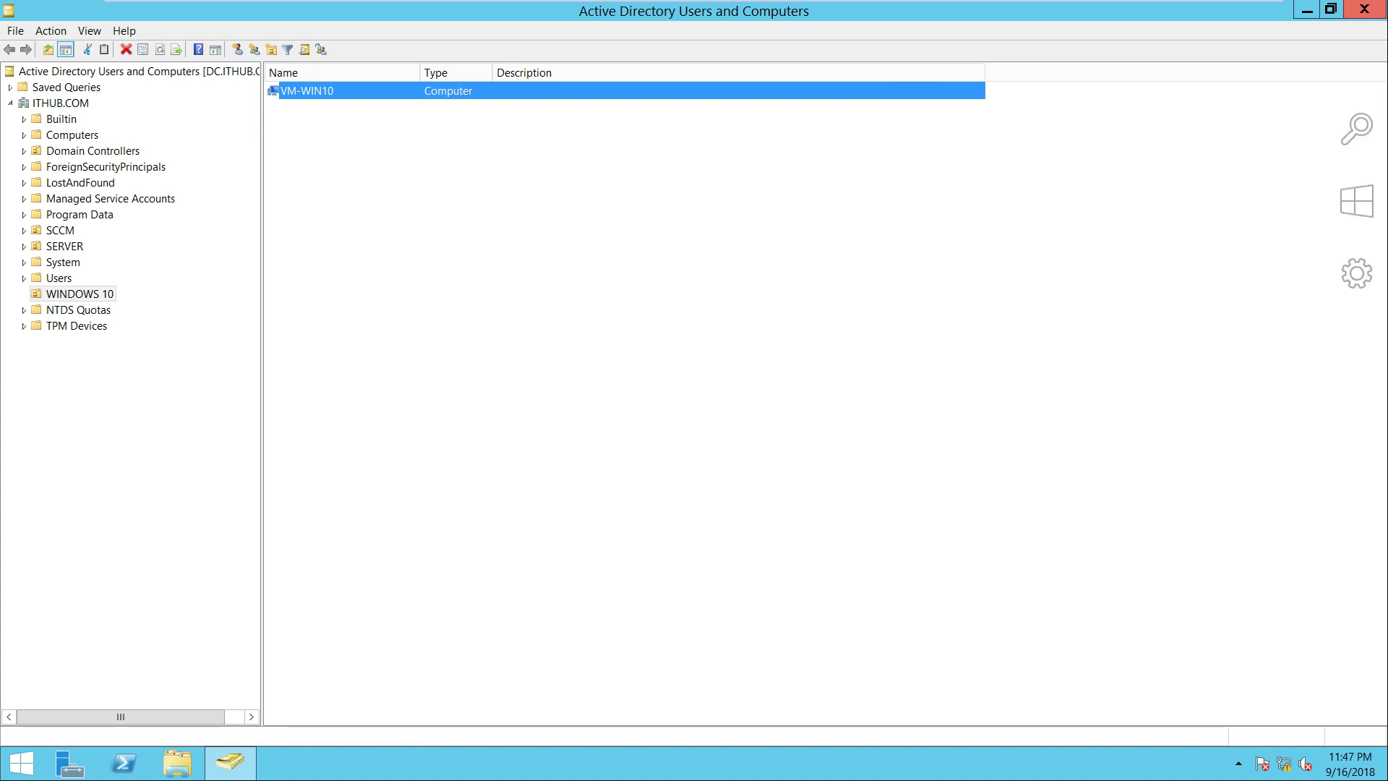
{"action": "left_click", "coordinate": [1364, 9]}
{"action": "right_click", "coordinate": [934, 196]}
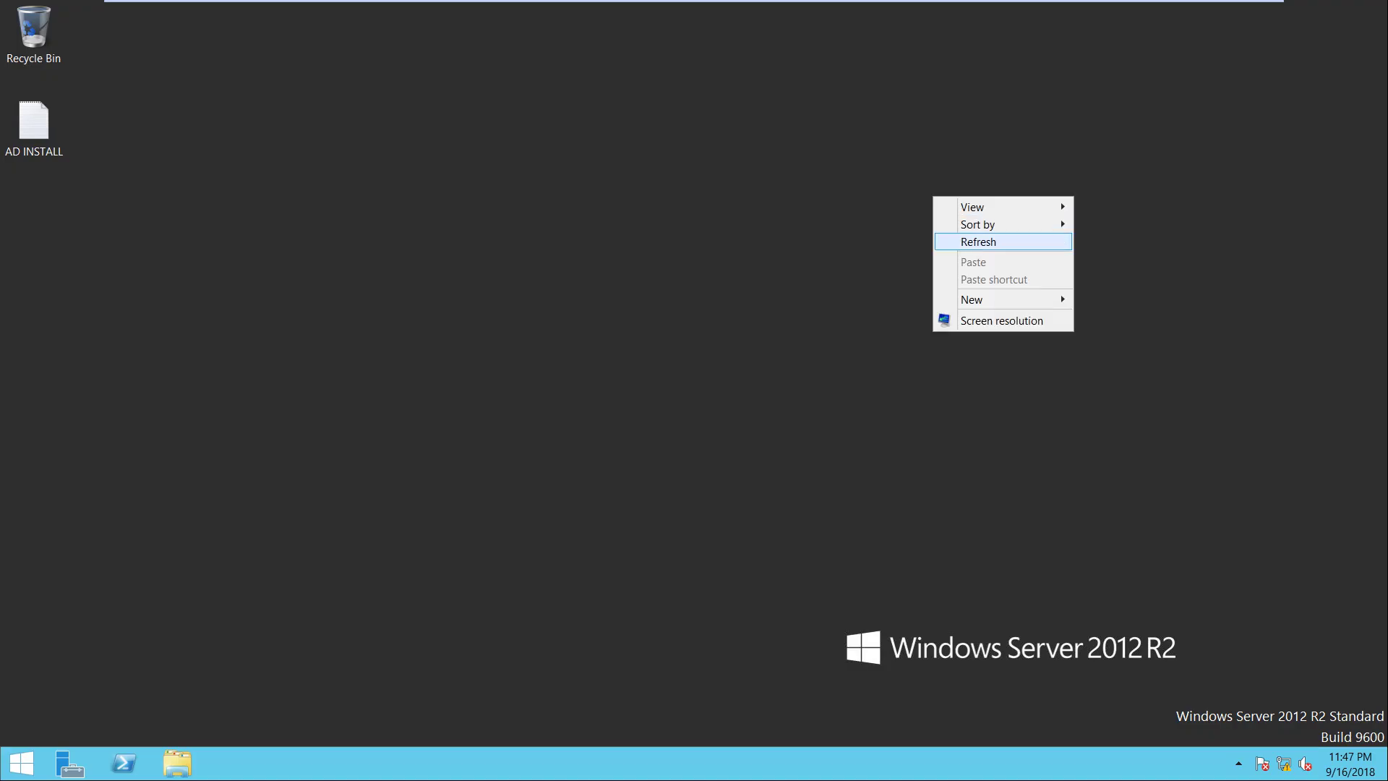
{"action": "left_click", "coordinate": [961, 238]}
Cycle through the Test2, Test UDI TS Win10 and SCCM tabs, then minimize VMware
{"action": "mouse_move", "coordinate": [694, 2]}
{"action": "left_click", "coordinate": [1069, 13]}
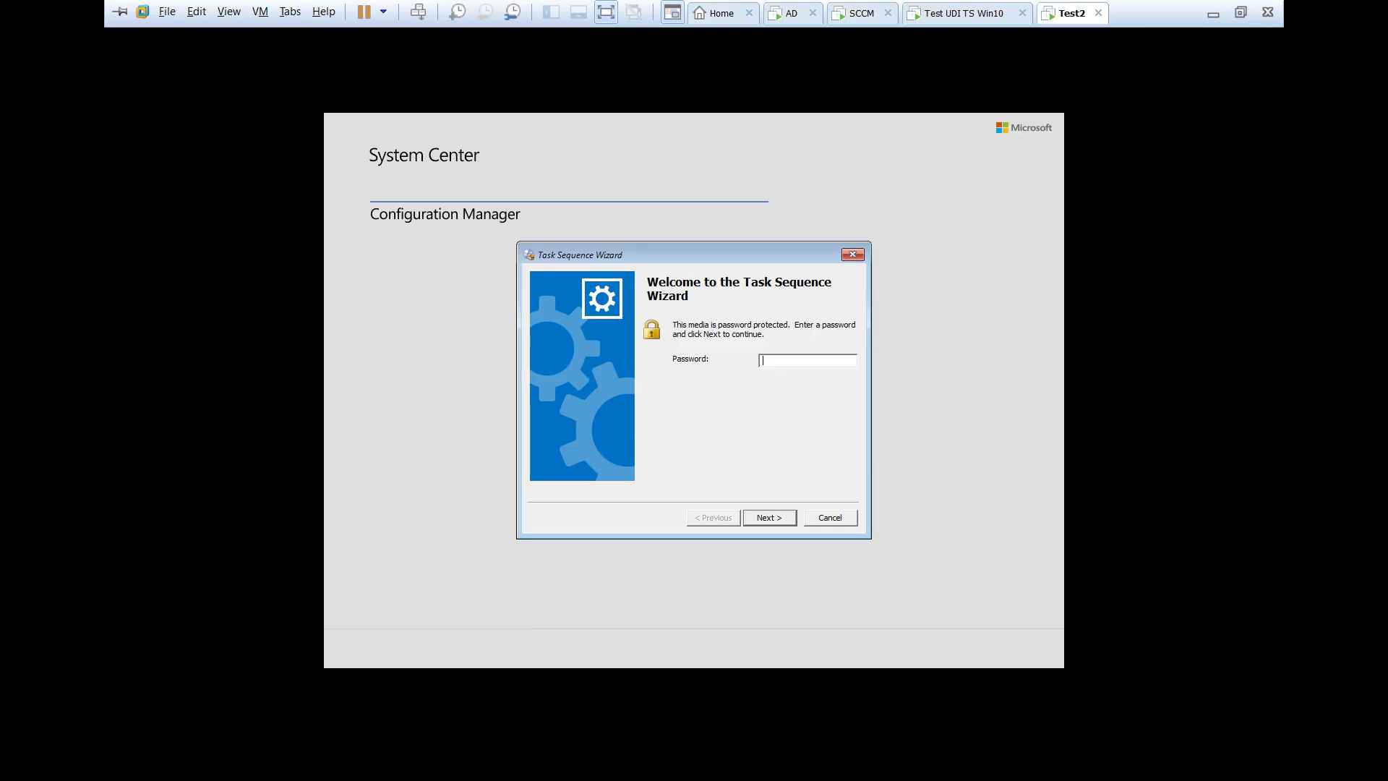
{"action": "left_click", "coordinate": [961, 13]}
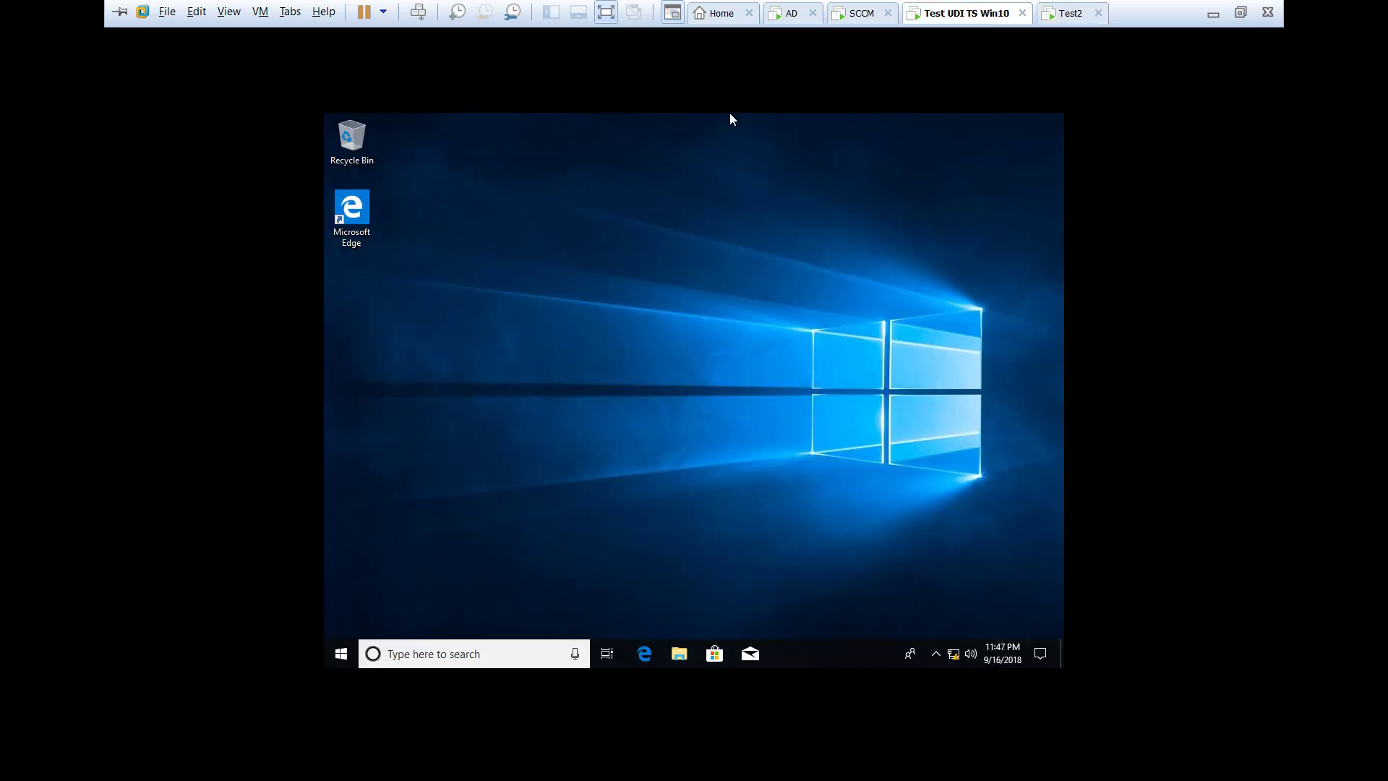
{"action": "left_click", "coordinate": [861, 13]}
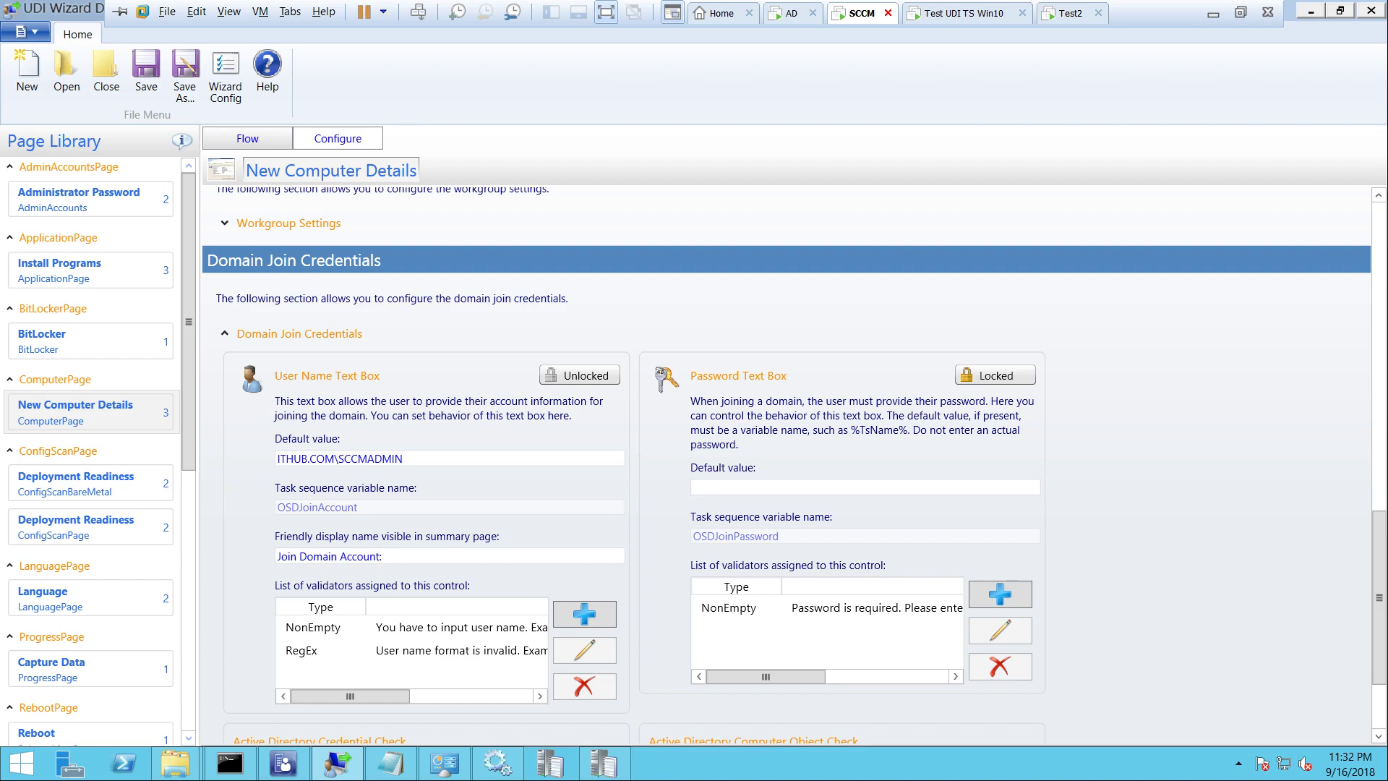
{"action": "left_click", "coordinate": [1212, 14]}
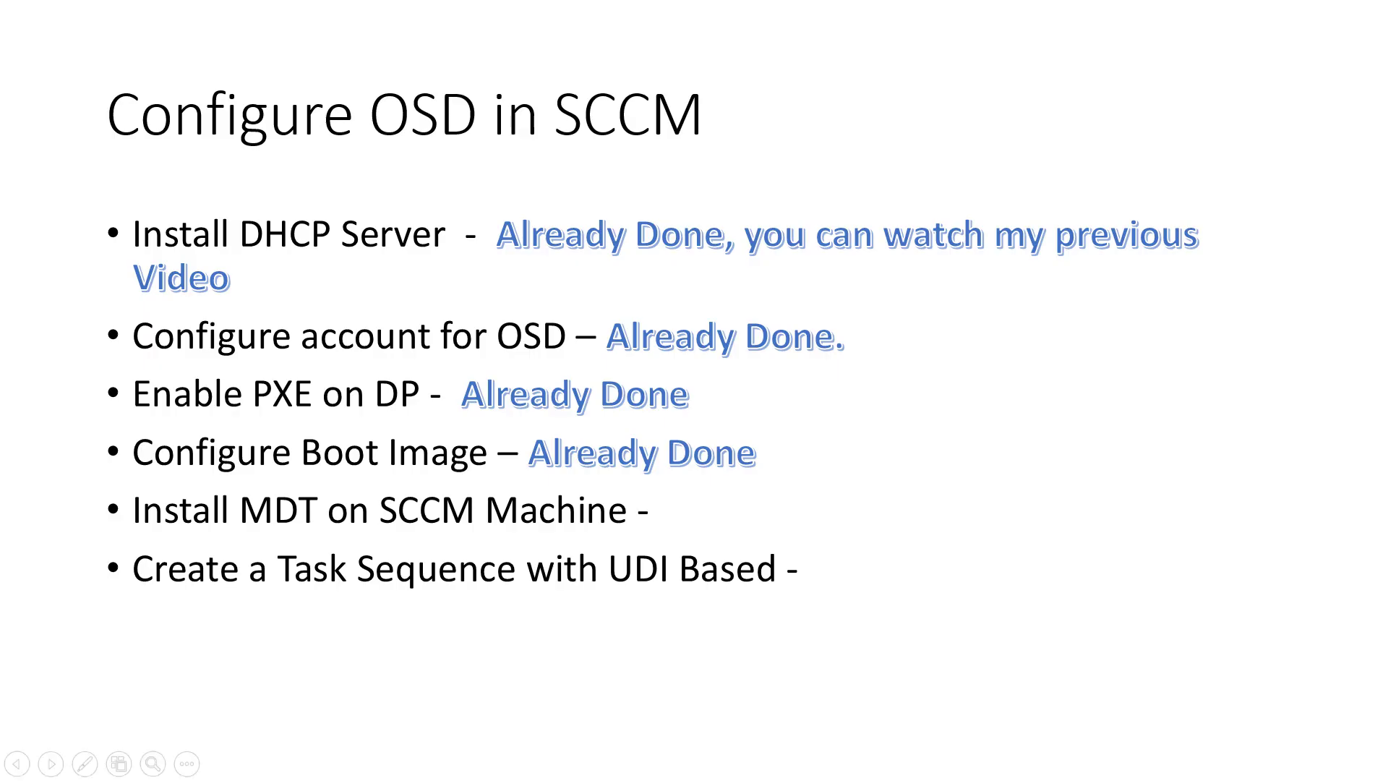